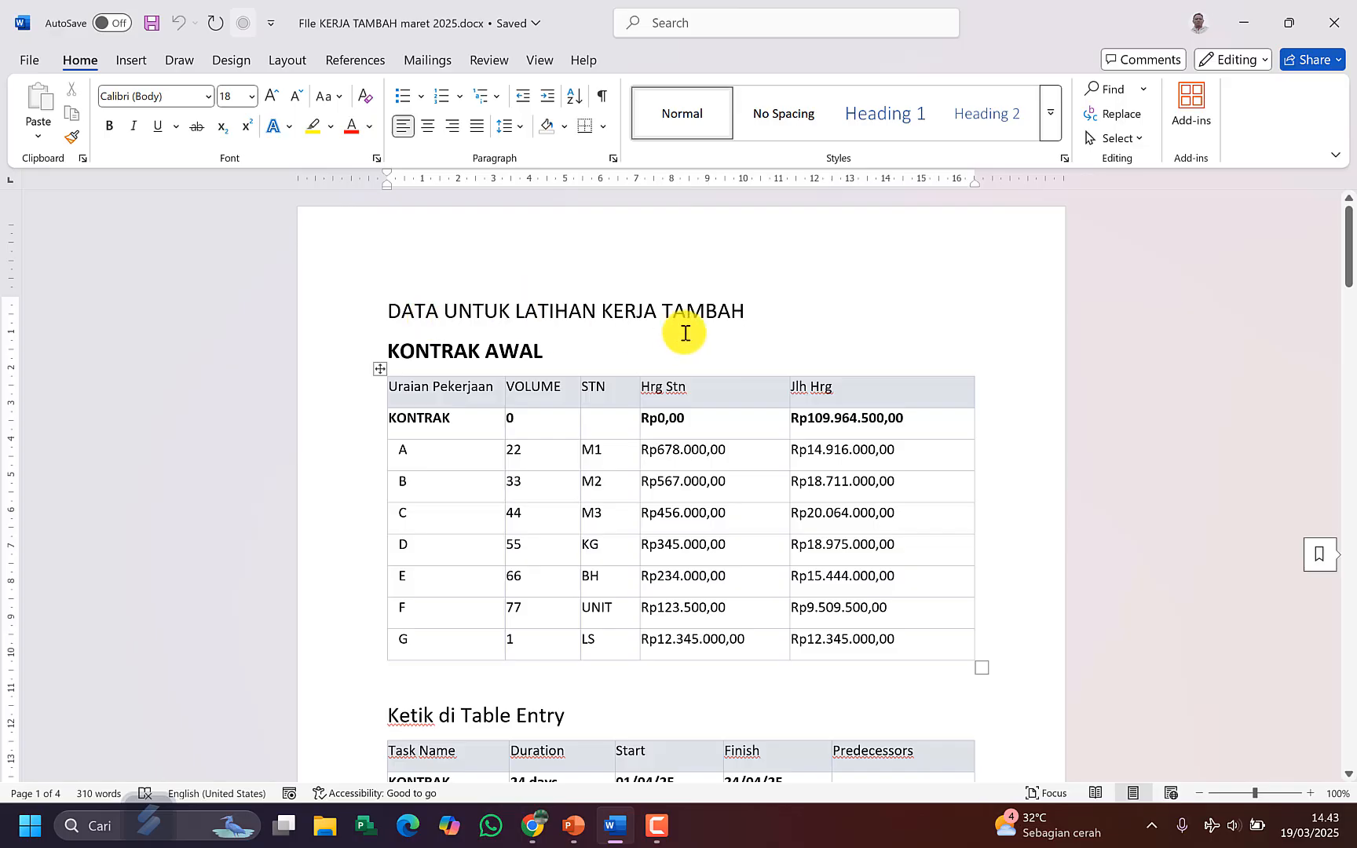
# Step: Switch to Project and open the recent file Template Kerja tambah MsPaS 2025.mpp
pyautogui.click(365, 827)
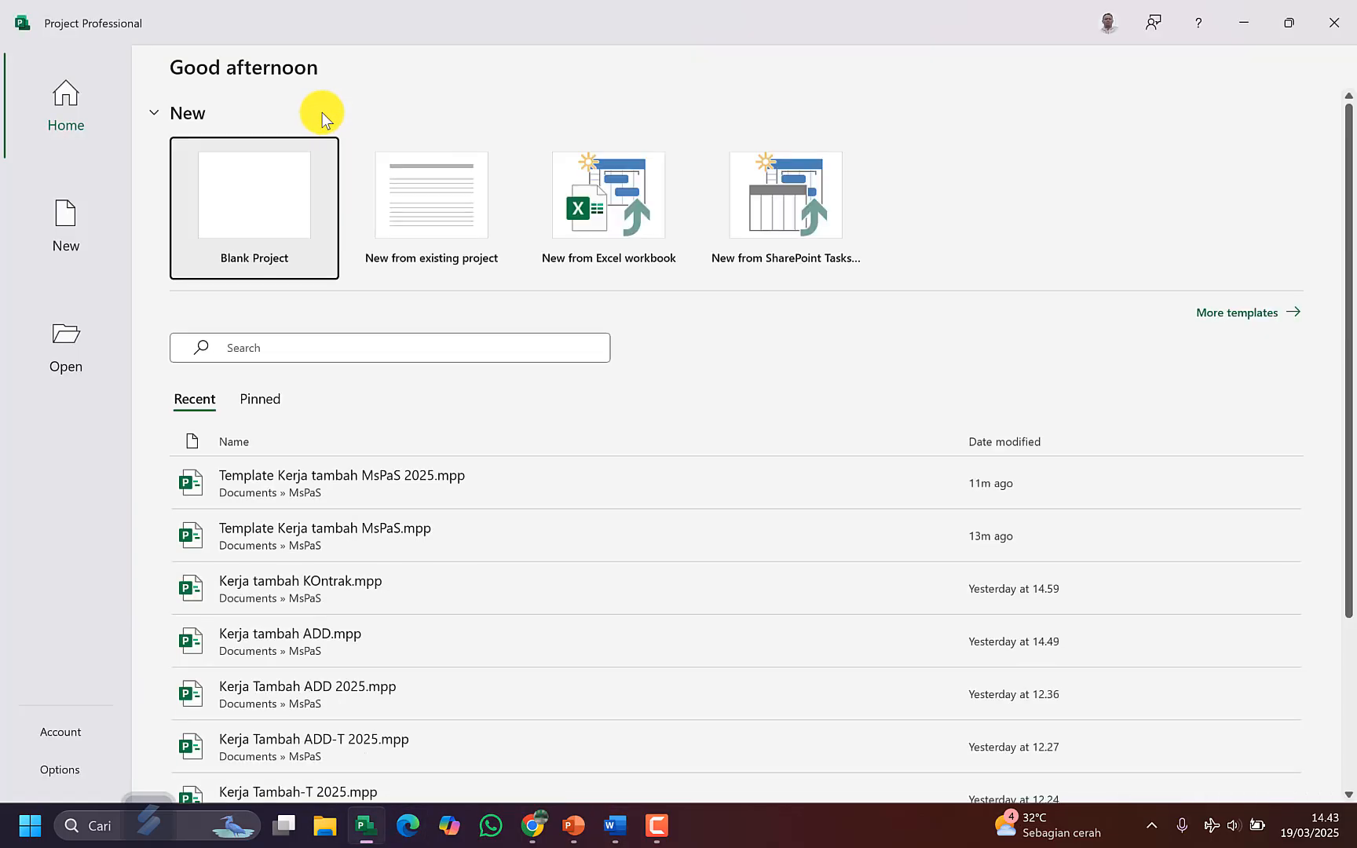
pyautogui.click(412, 482)
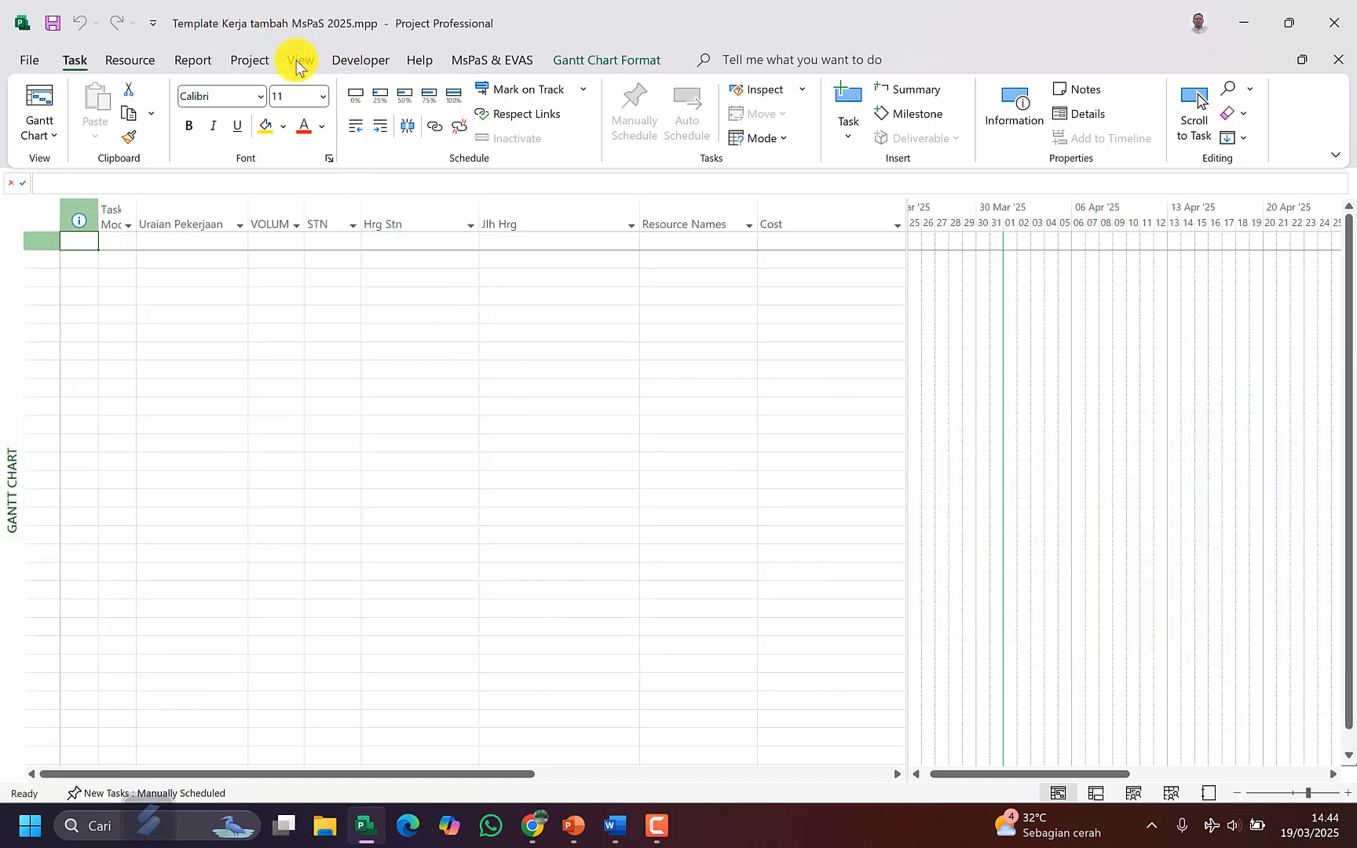
# Step: Display the built-in Entry table in the Gantt Chart and return to the custom RAB table
pyautogui.click(300, 61)
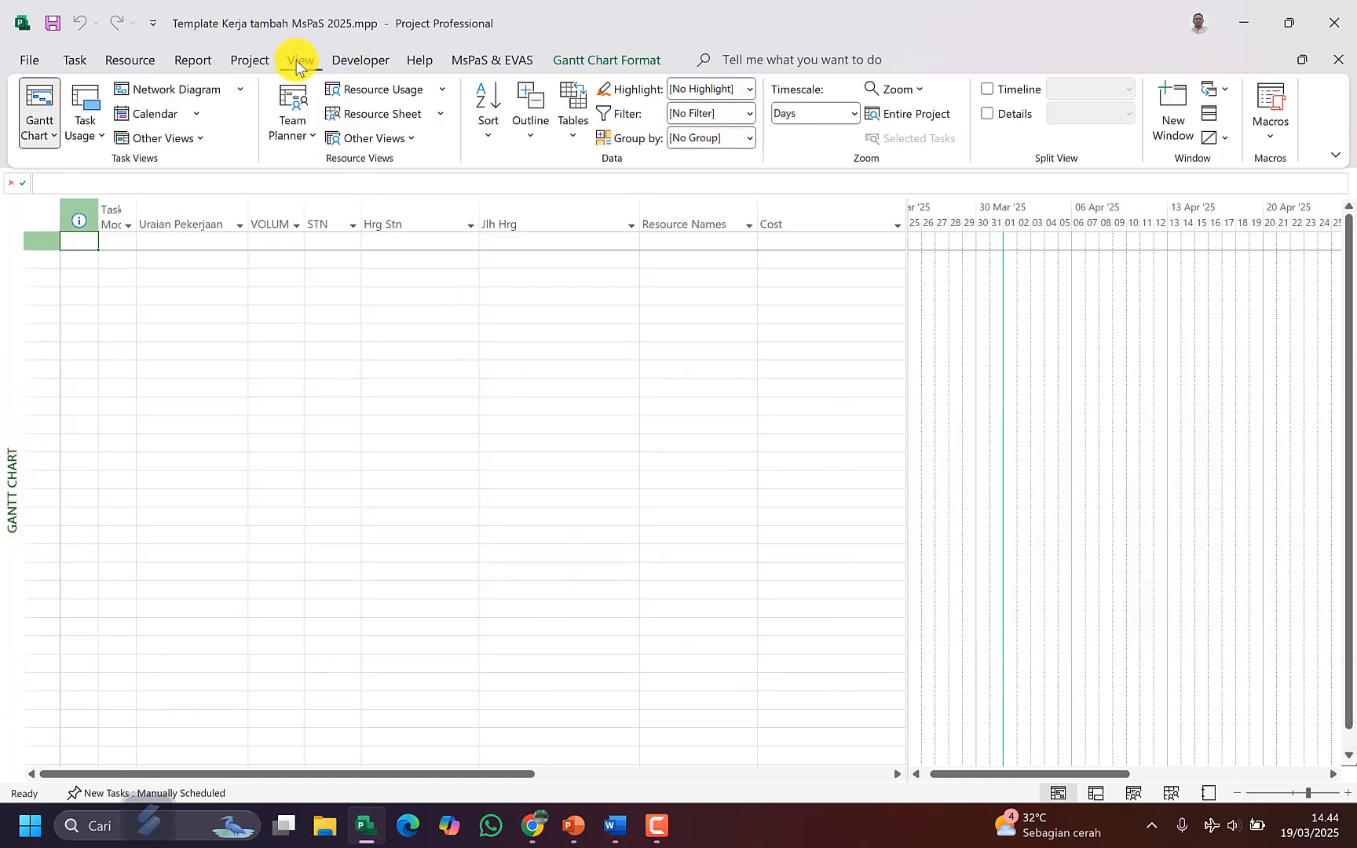
pyautogui.click(575, 136)
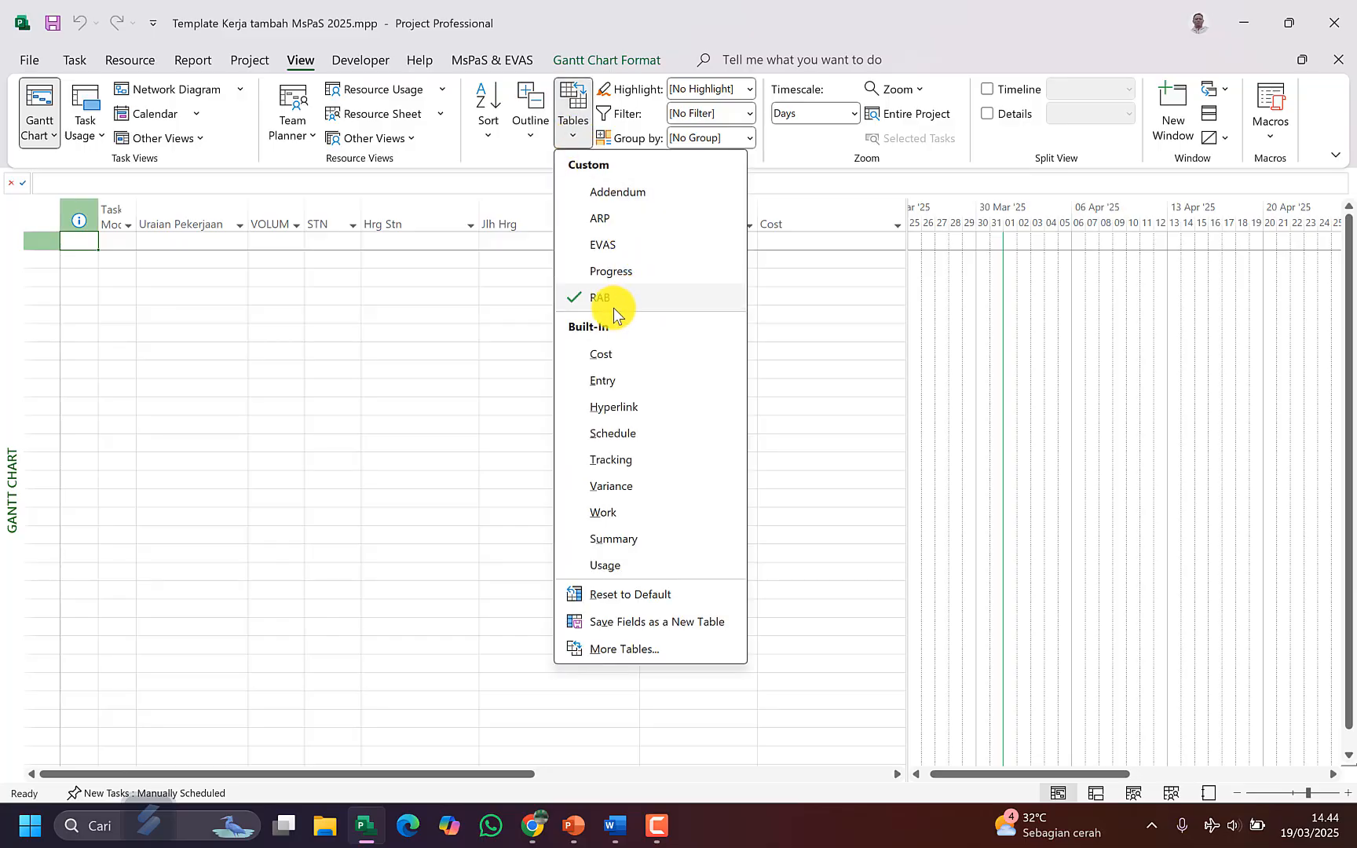
pyautogui.click(611, 384)
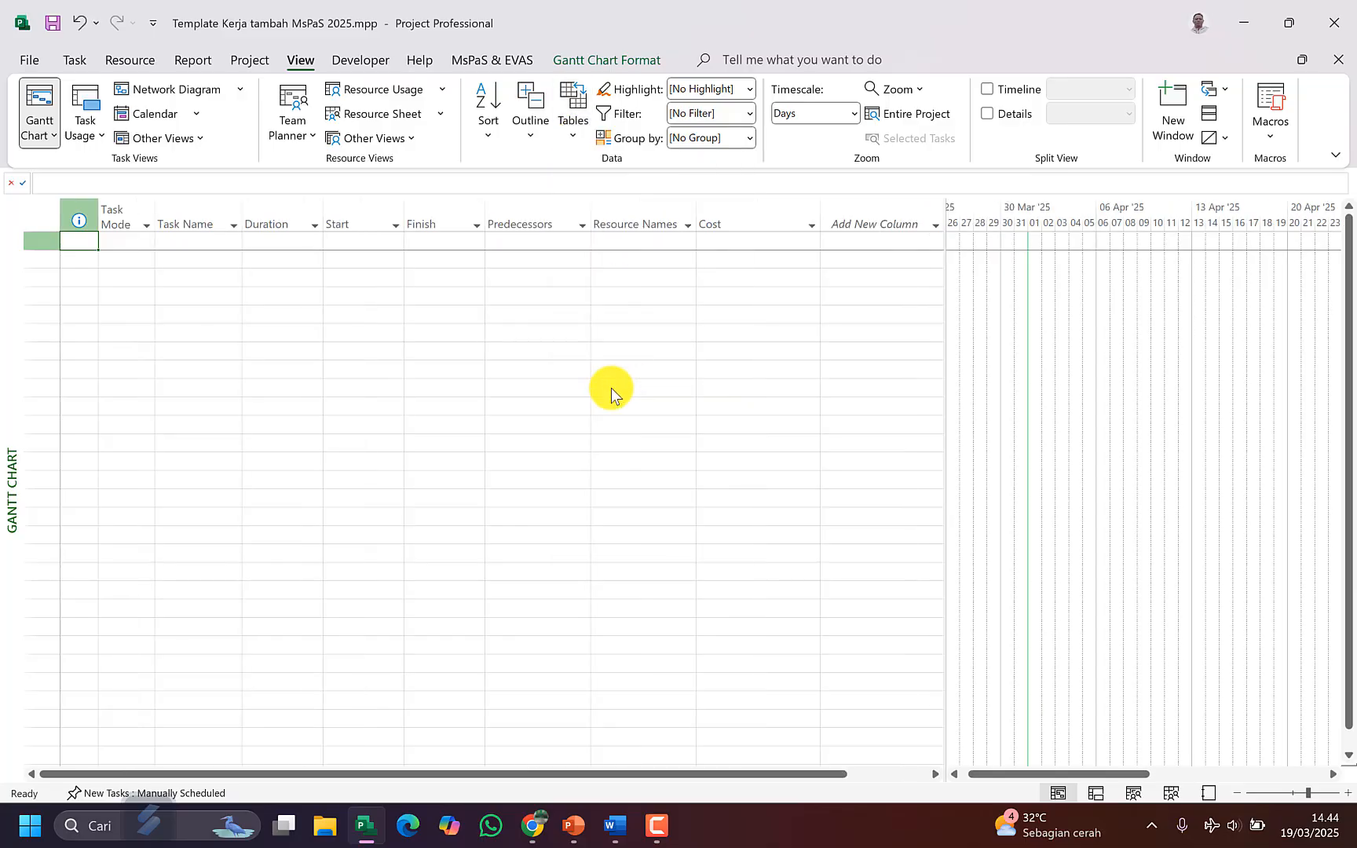
pyautogui.click(573, 131)
pyautogui.click(598, 297)
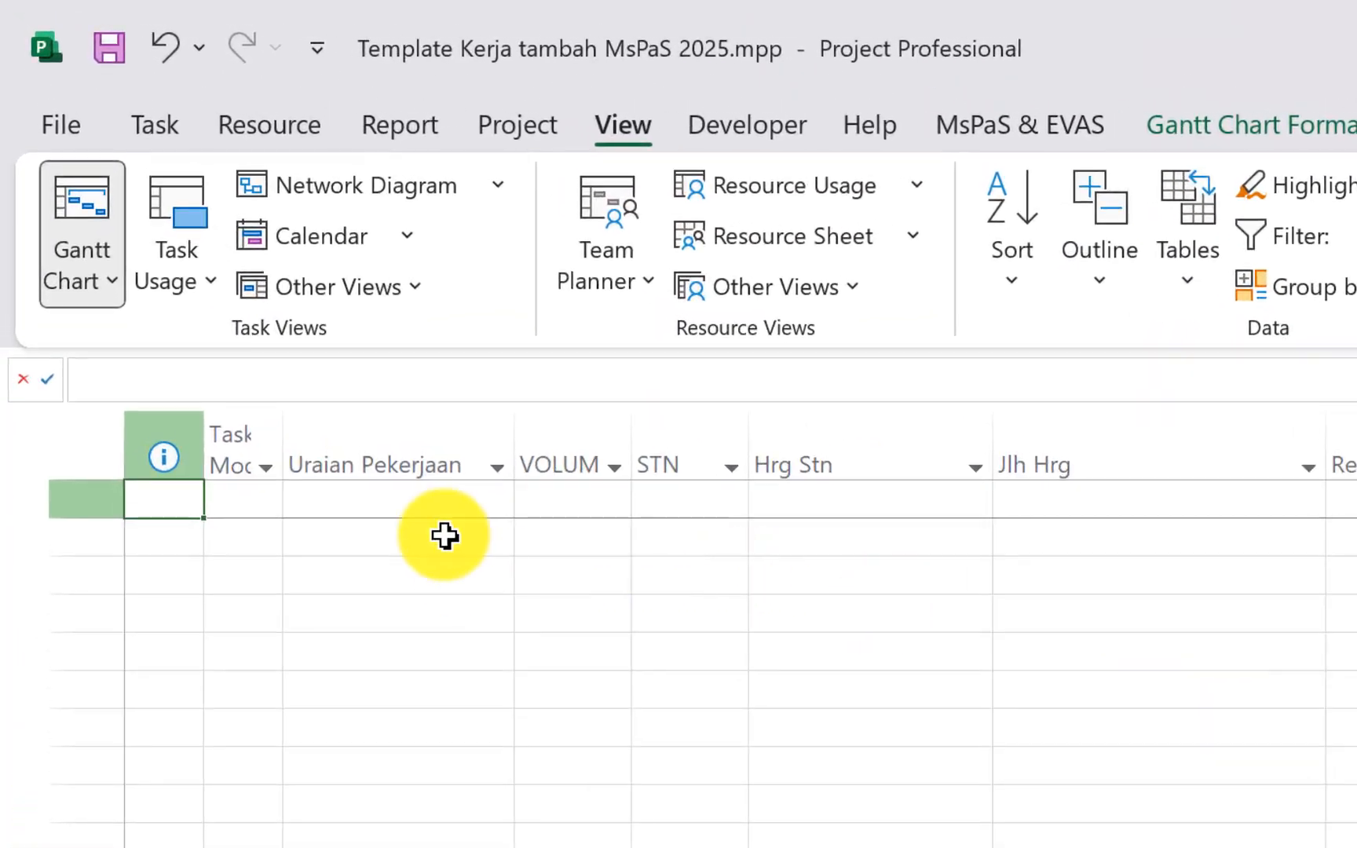
# Step: Go through the Uraian Pekerjaan, VOLUME, STN, Hrg Stn and Jlh Hrg columns of the RAB table one by one
pyautogui.click(378, 445)
pyautogui.click(606, 440)
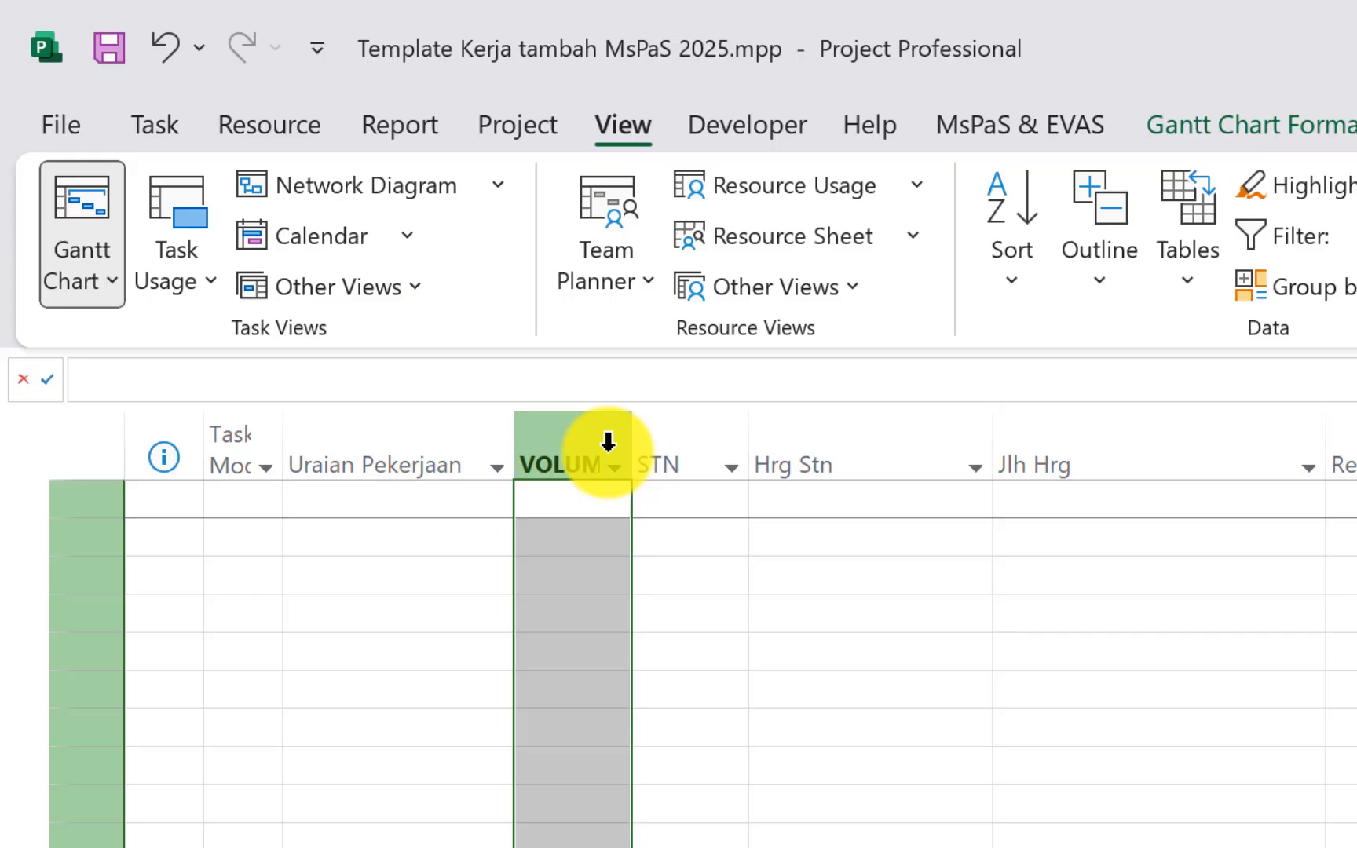
pyautogui.click(690, 447)
pyautogui.click(812, 463)
pyautogui.click(1156, 461)
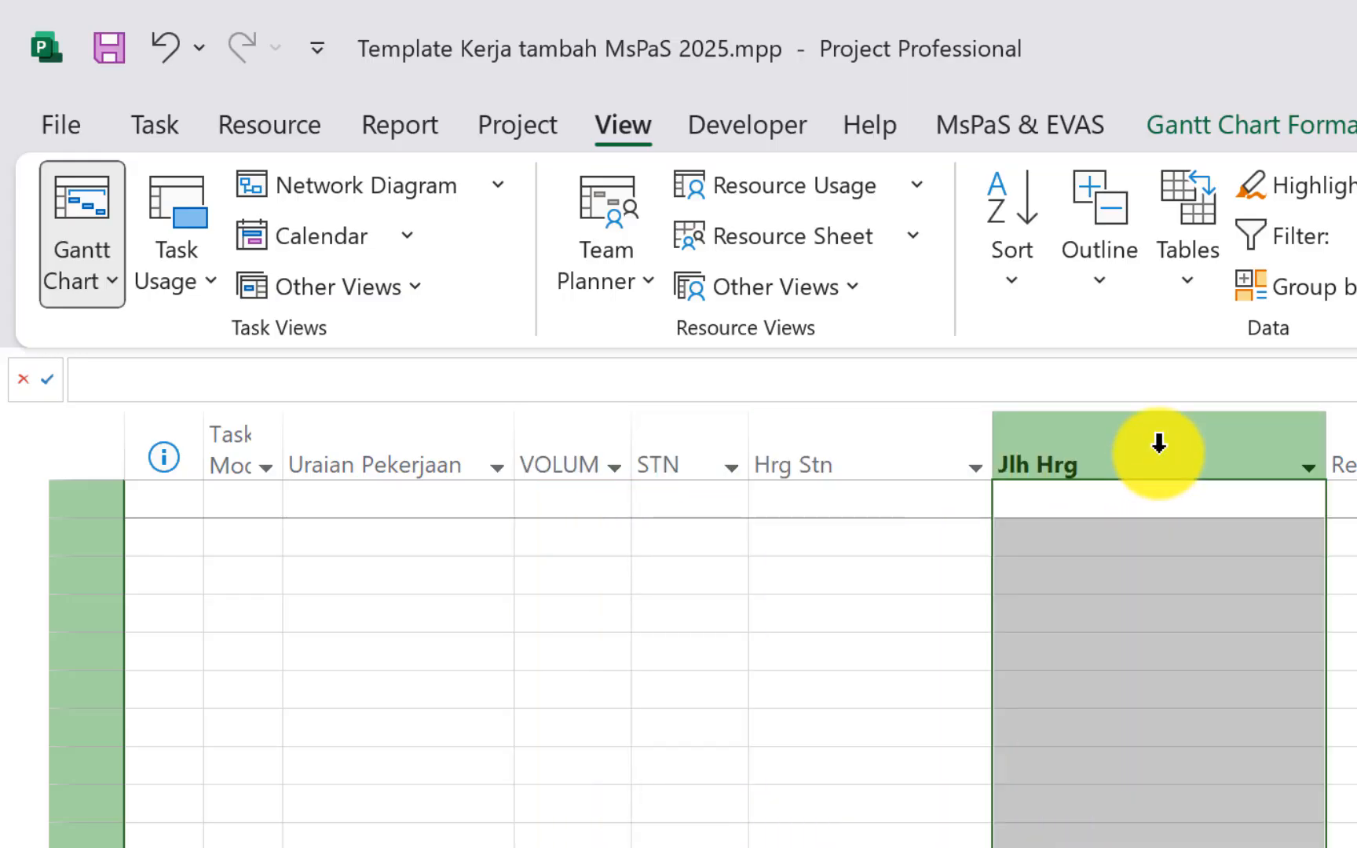
# Step: Add a trial task A in the second row with a volume of 123
pyautogui.click(1107, 518)
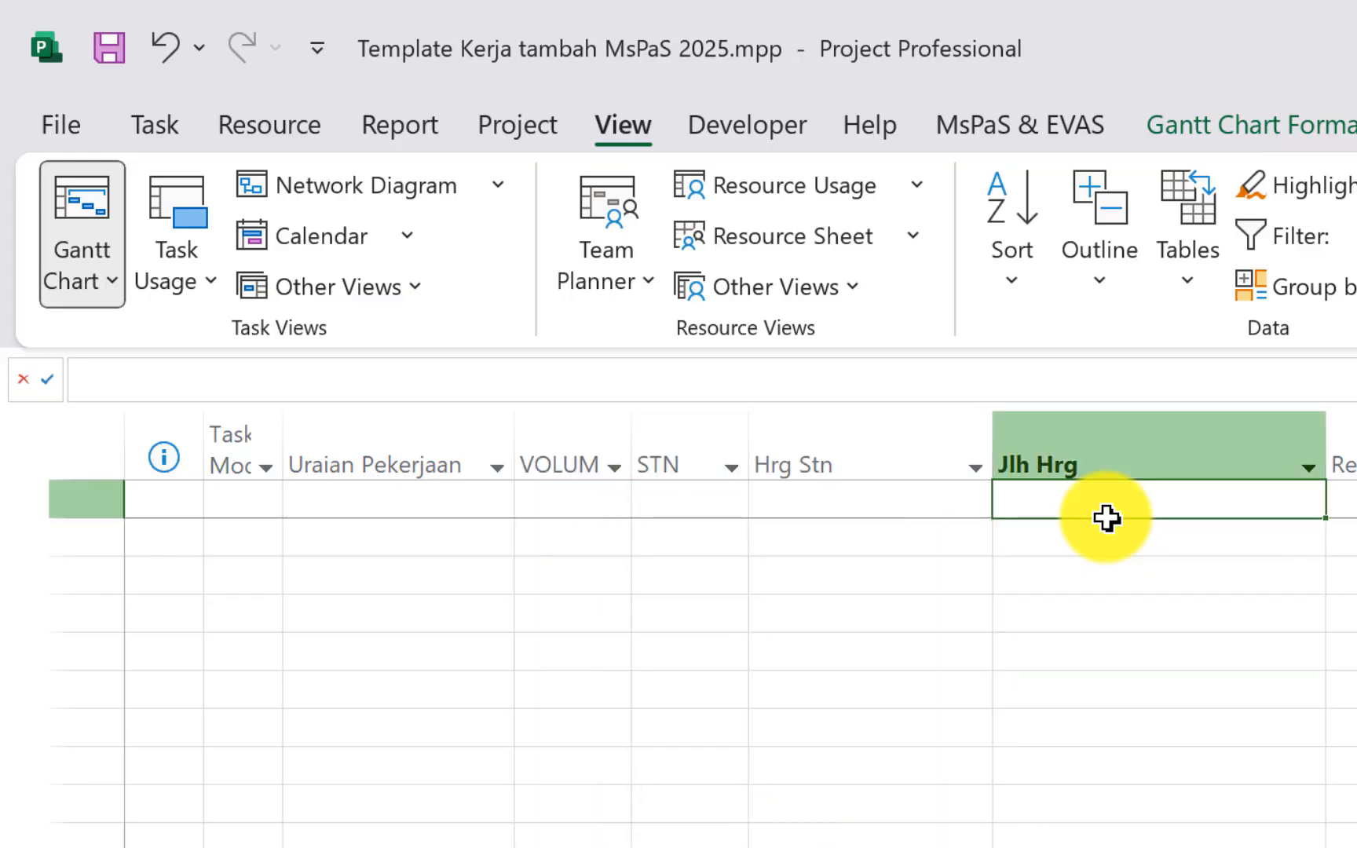
pyautogui.press('Left')
pyautogui.press('Left')
pyautogui.press('Left')
pyautogui.press('Left')
pyautogui.press('Down')
pyautogui.write('A')
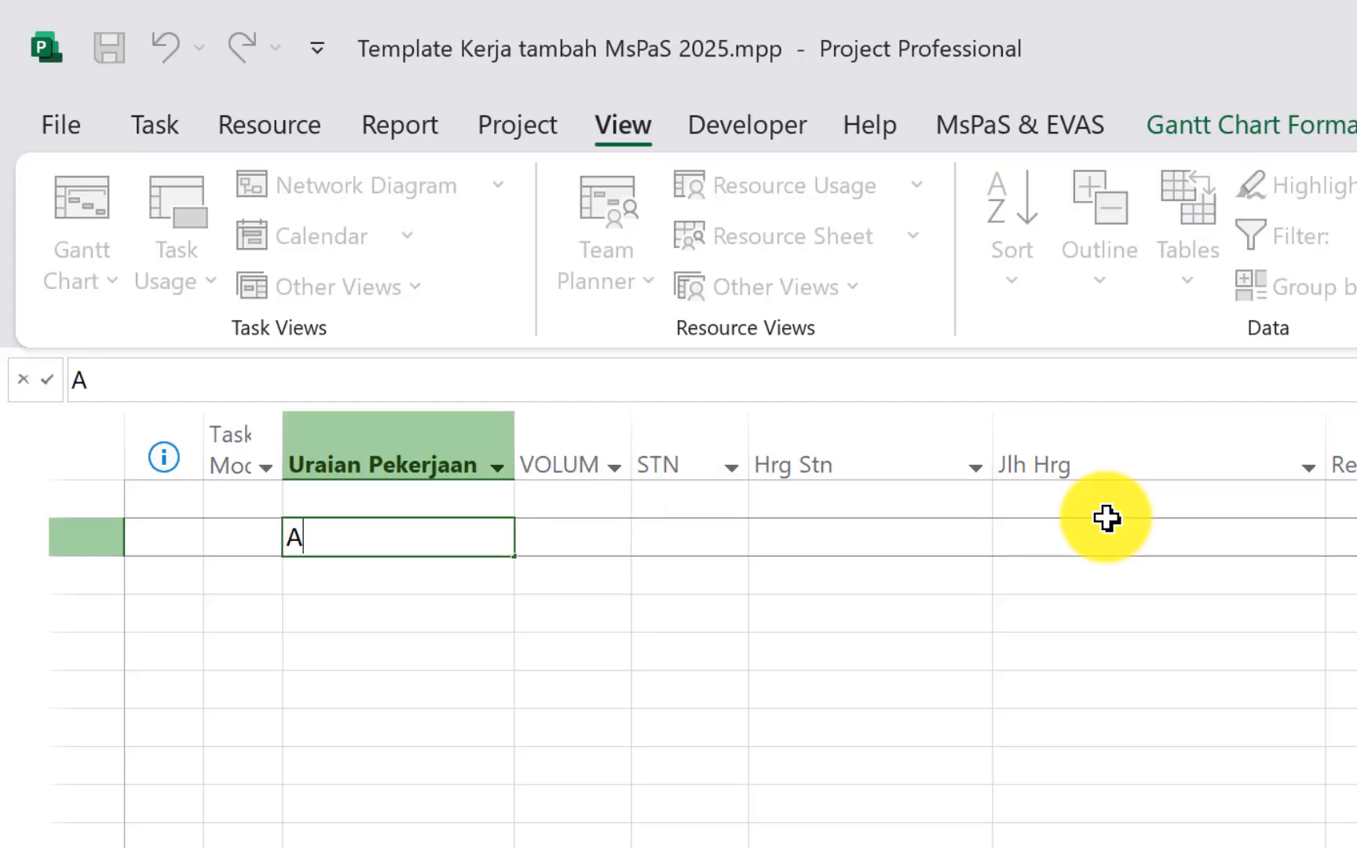
pyautogui.press('Tab')
pyautogui.write('1')
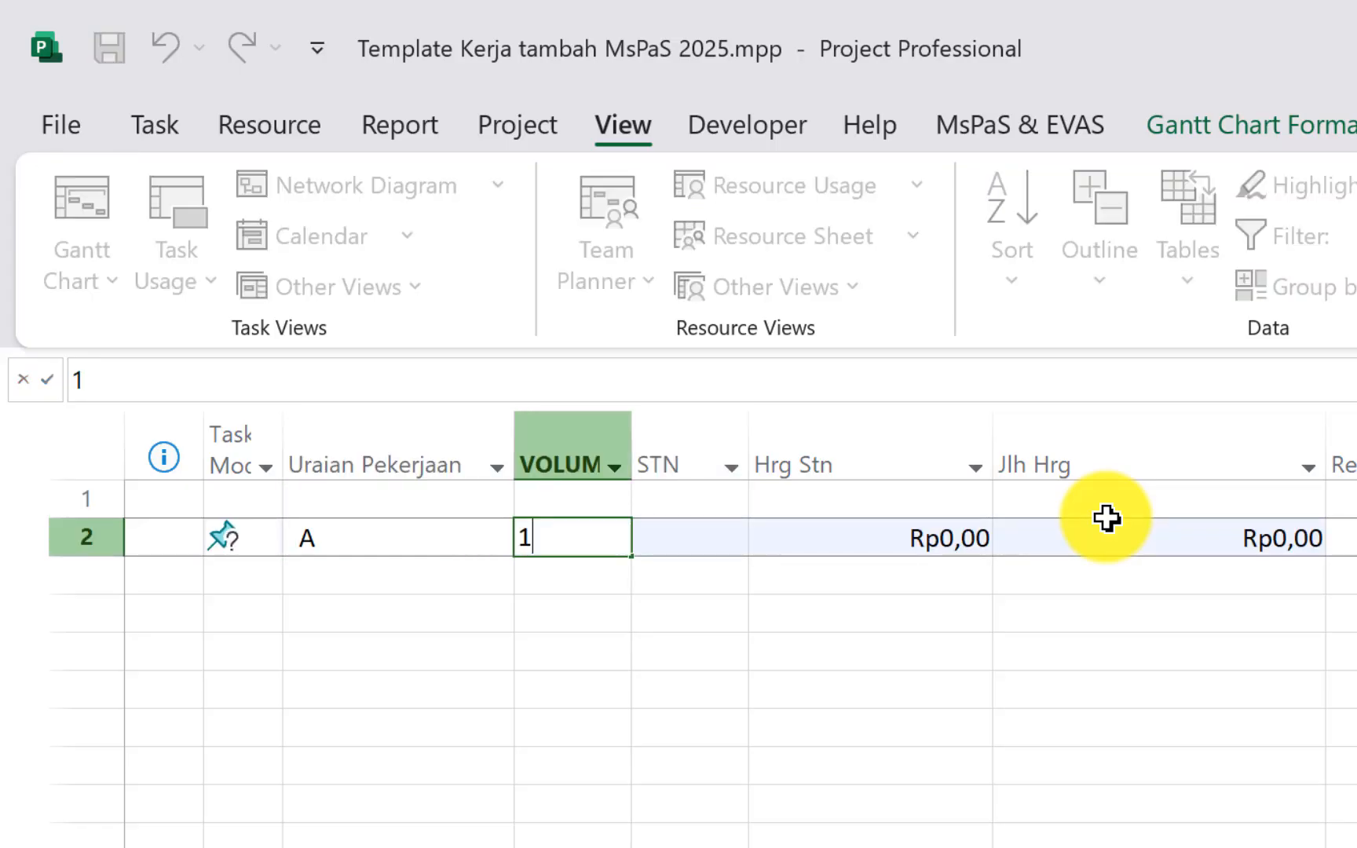
pyautogui.press('Tab')
pyautogui.press('Tab')
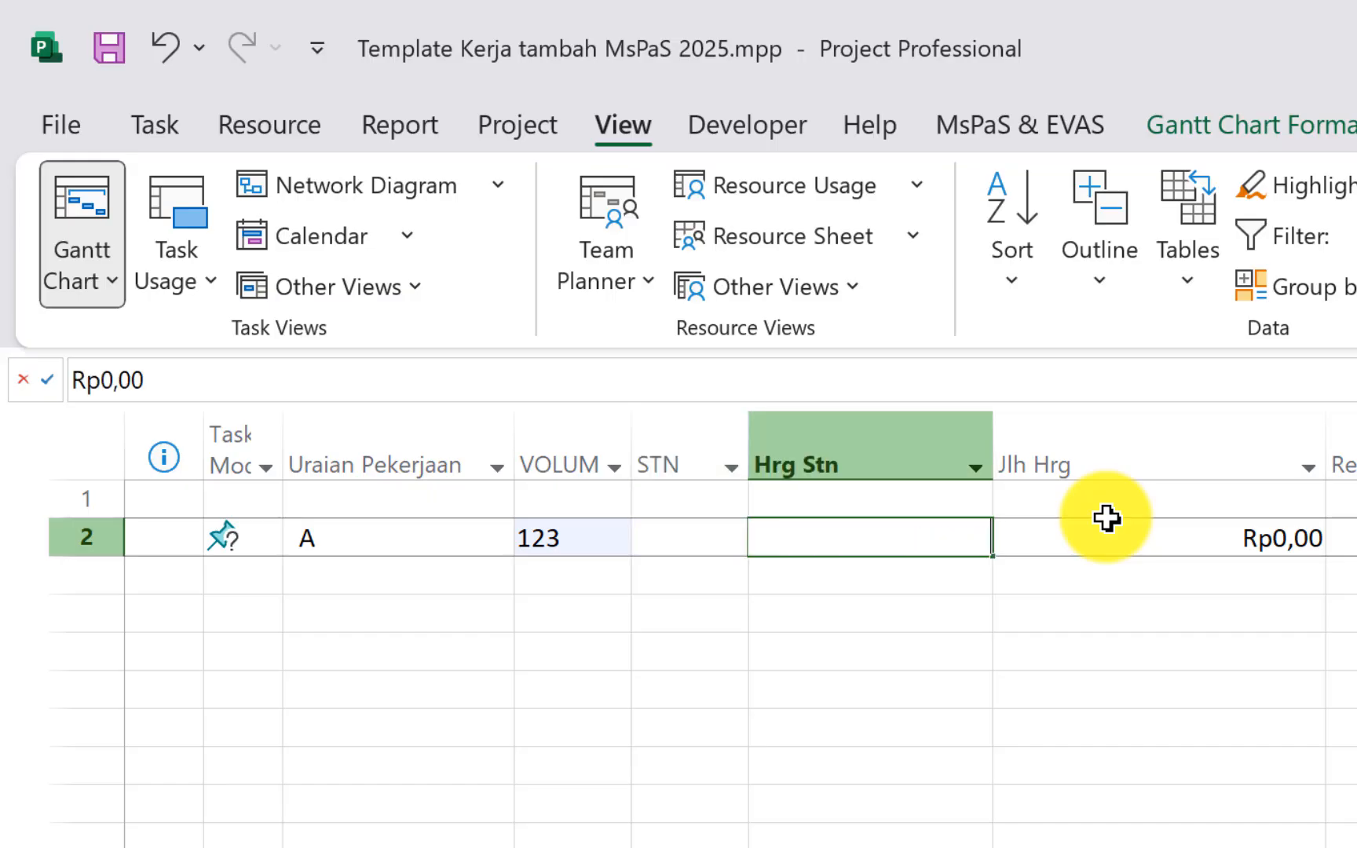
# Step: Set the unit price (Hrg Stn) of trial task A to 567.000
pyautogui.write('56700')
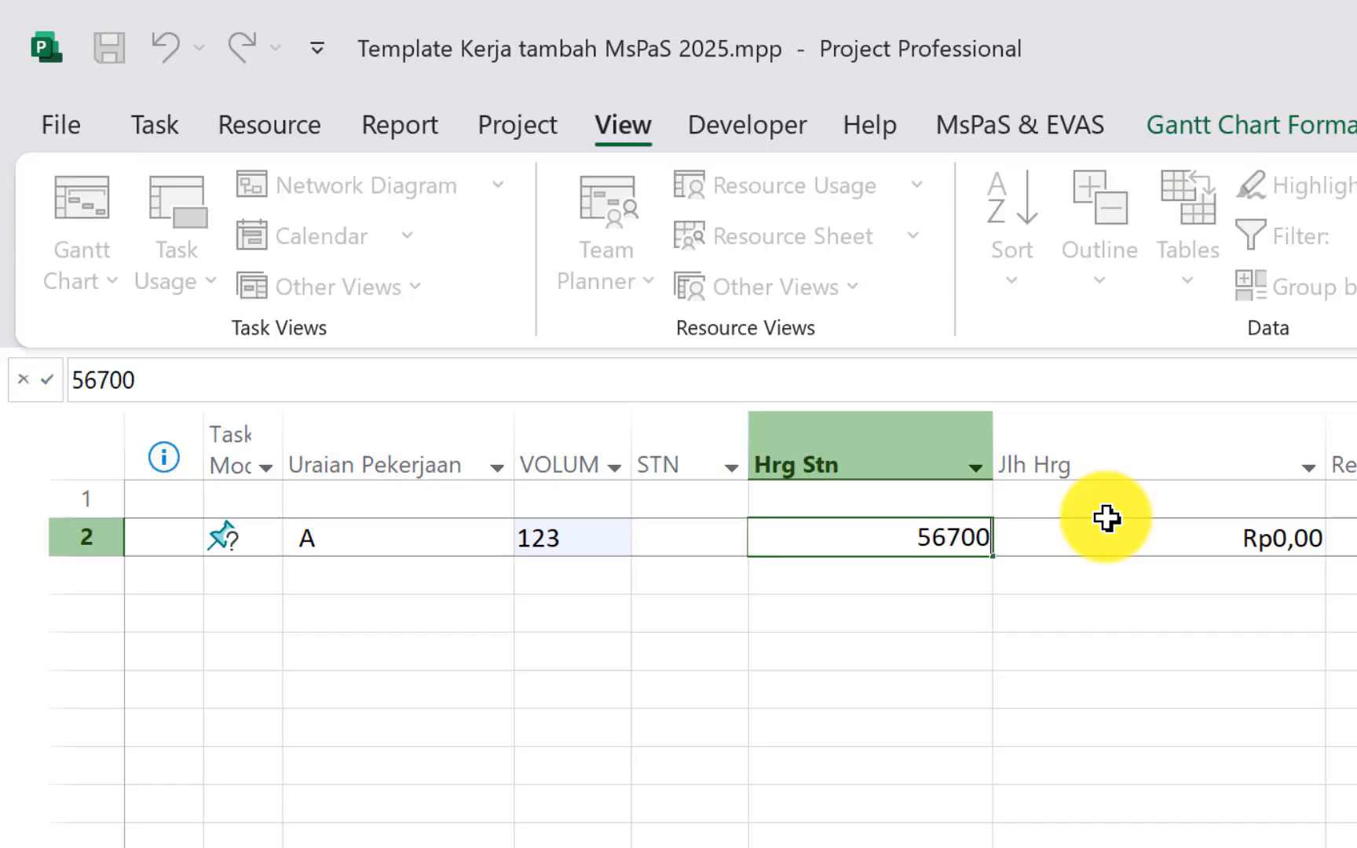
pyautogui.write('7.000')
pyautogui.press('Return')
pyautogui.press('Right')
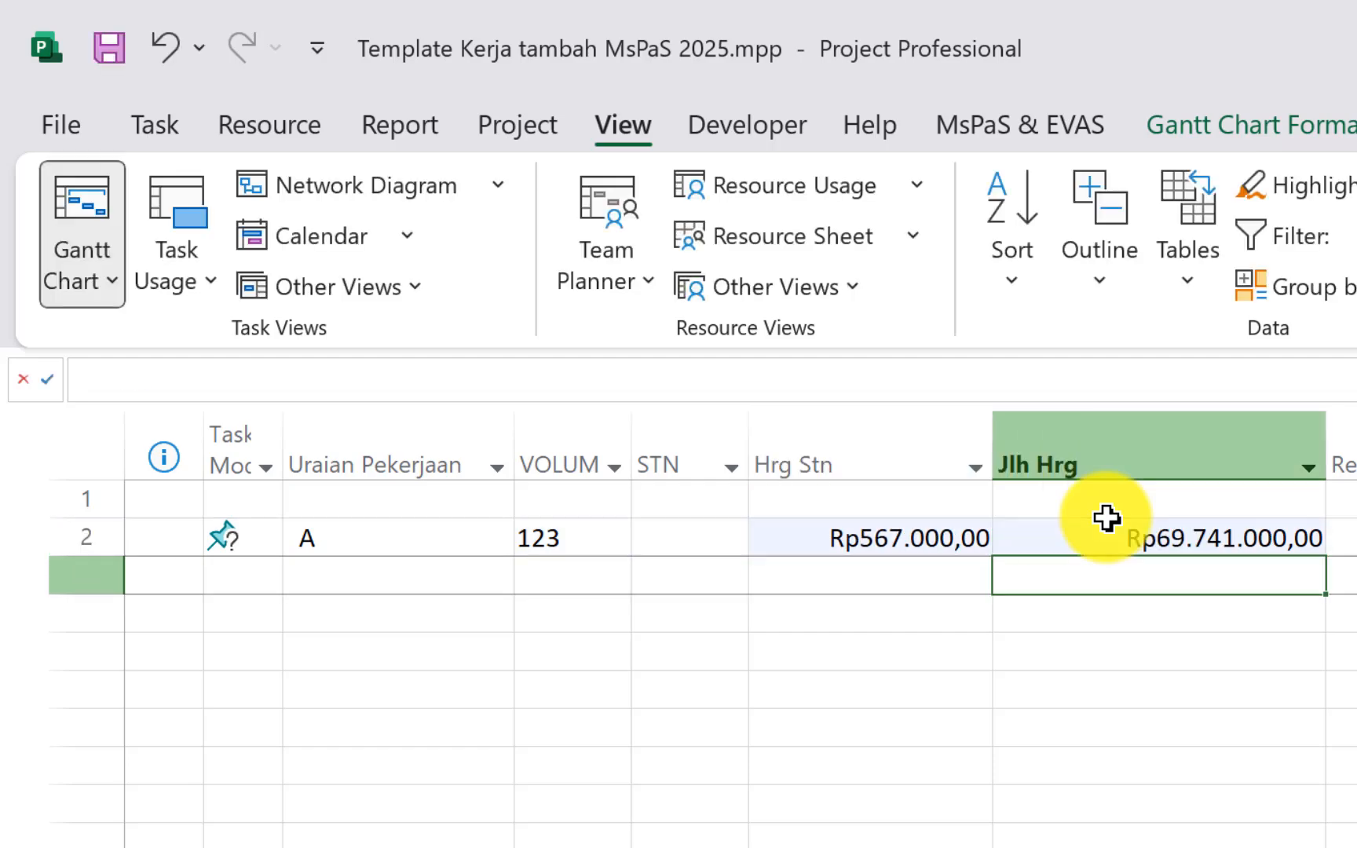
# Step: Change the volume of trial task A to 456 and check its total price
pyautogui.press('Up')
pyautogui.press('Left')
pyautogui.press('Left')
pyautogui.press('Left')
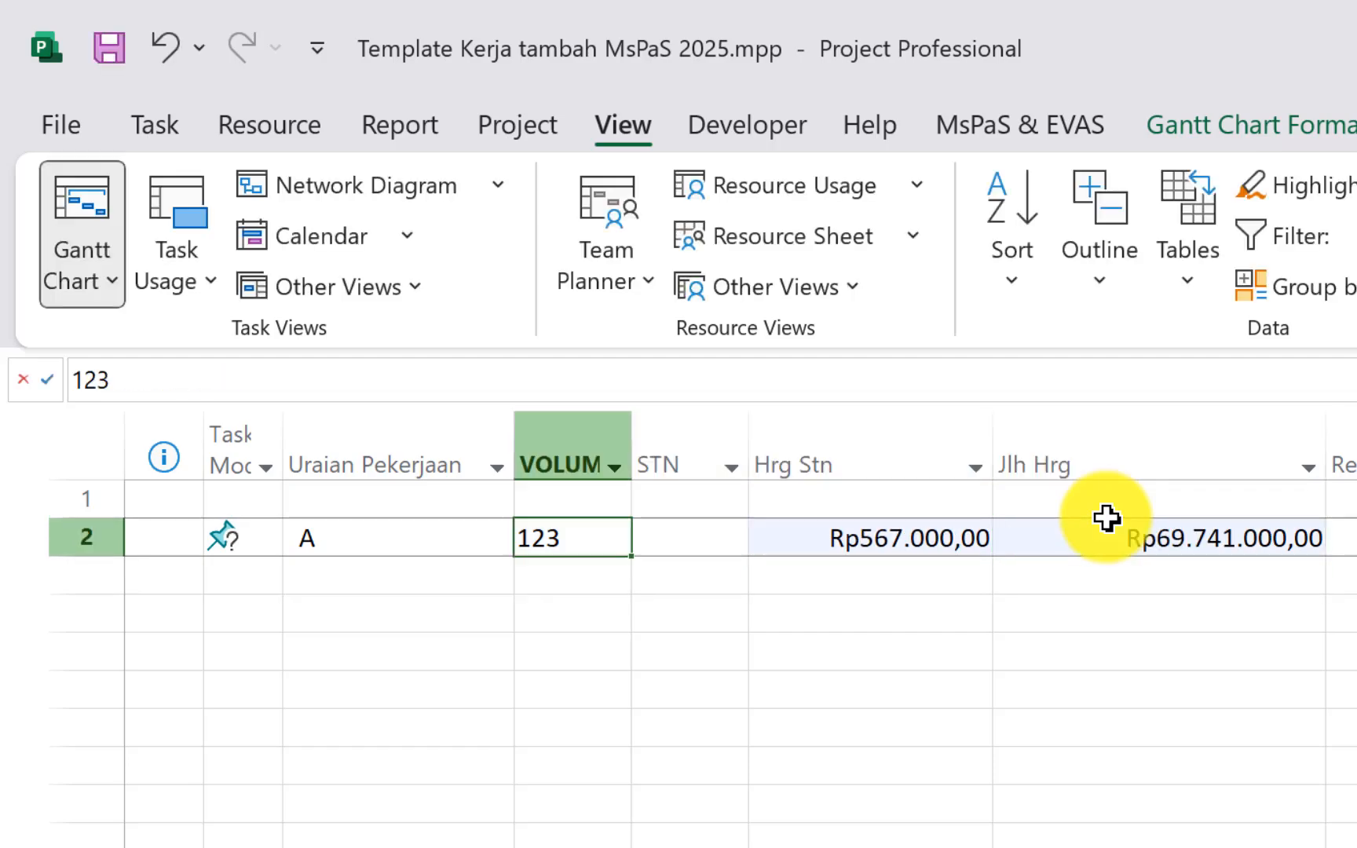
pyautogui.write('45')
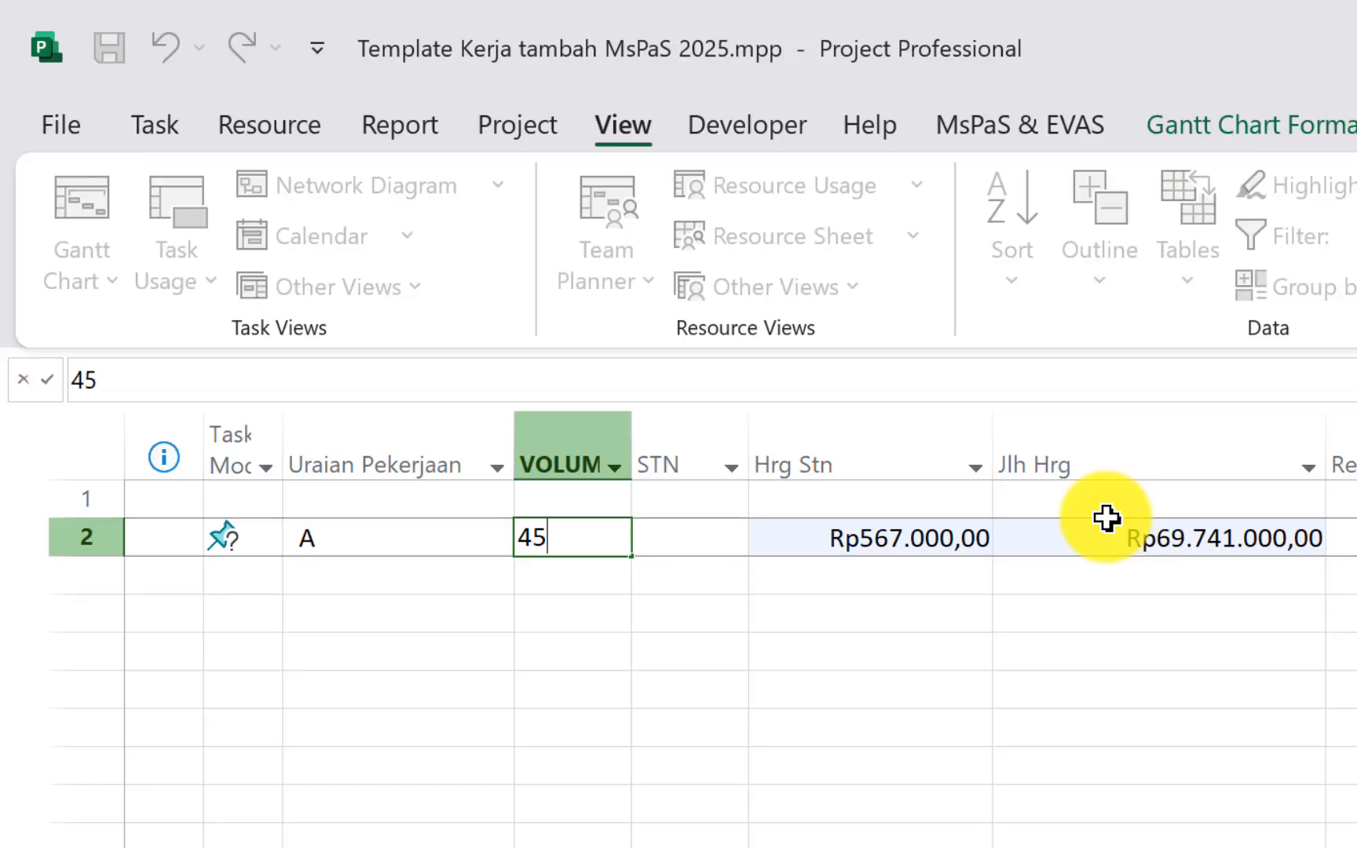
pyautogui.press('Right')
pyautogui.press('Right')
pyautogui.press('Right')
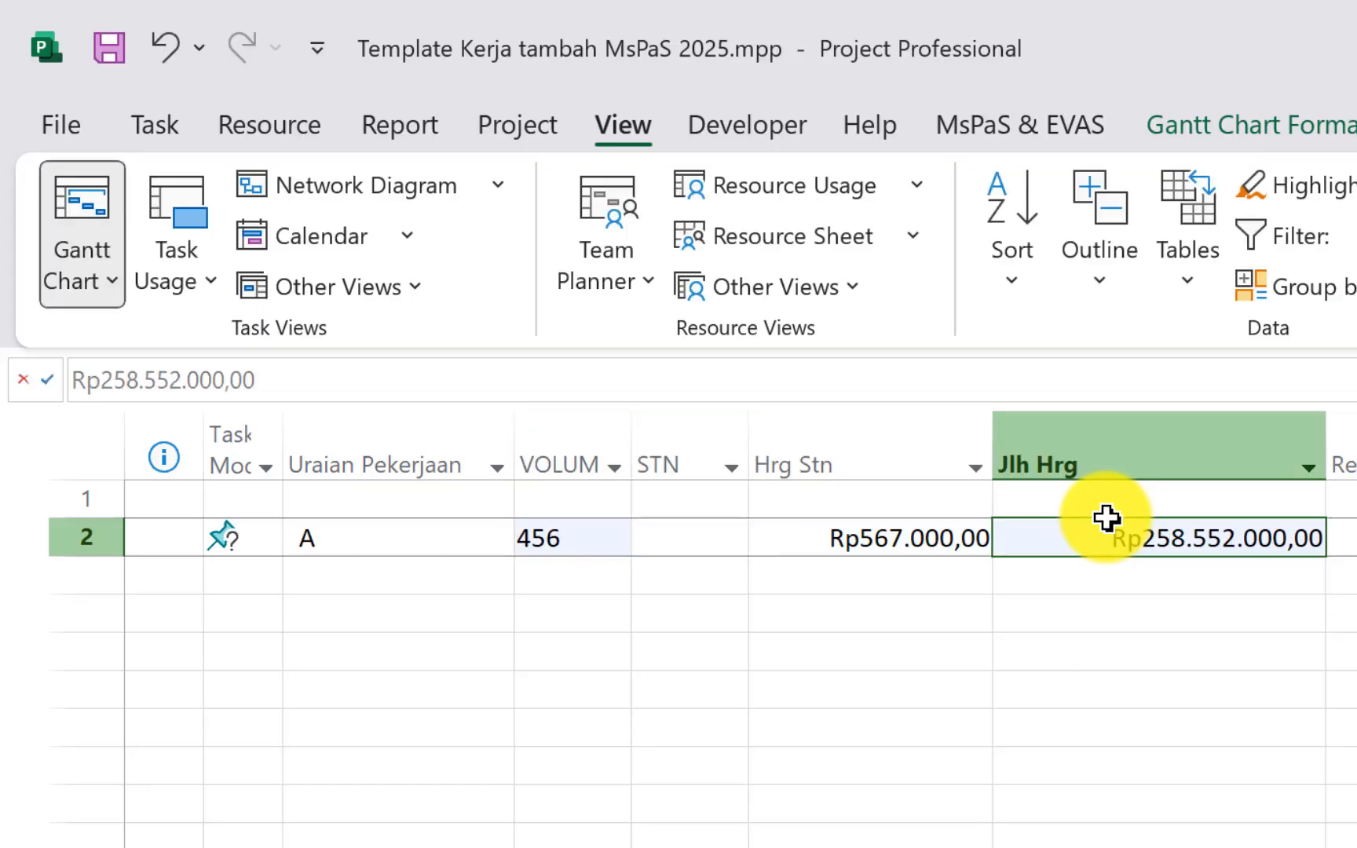
# Step: Change the unit price (Hrg Stn) of trial task A to 6543 and return to its name
pyautogui.press('Left')
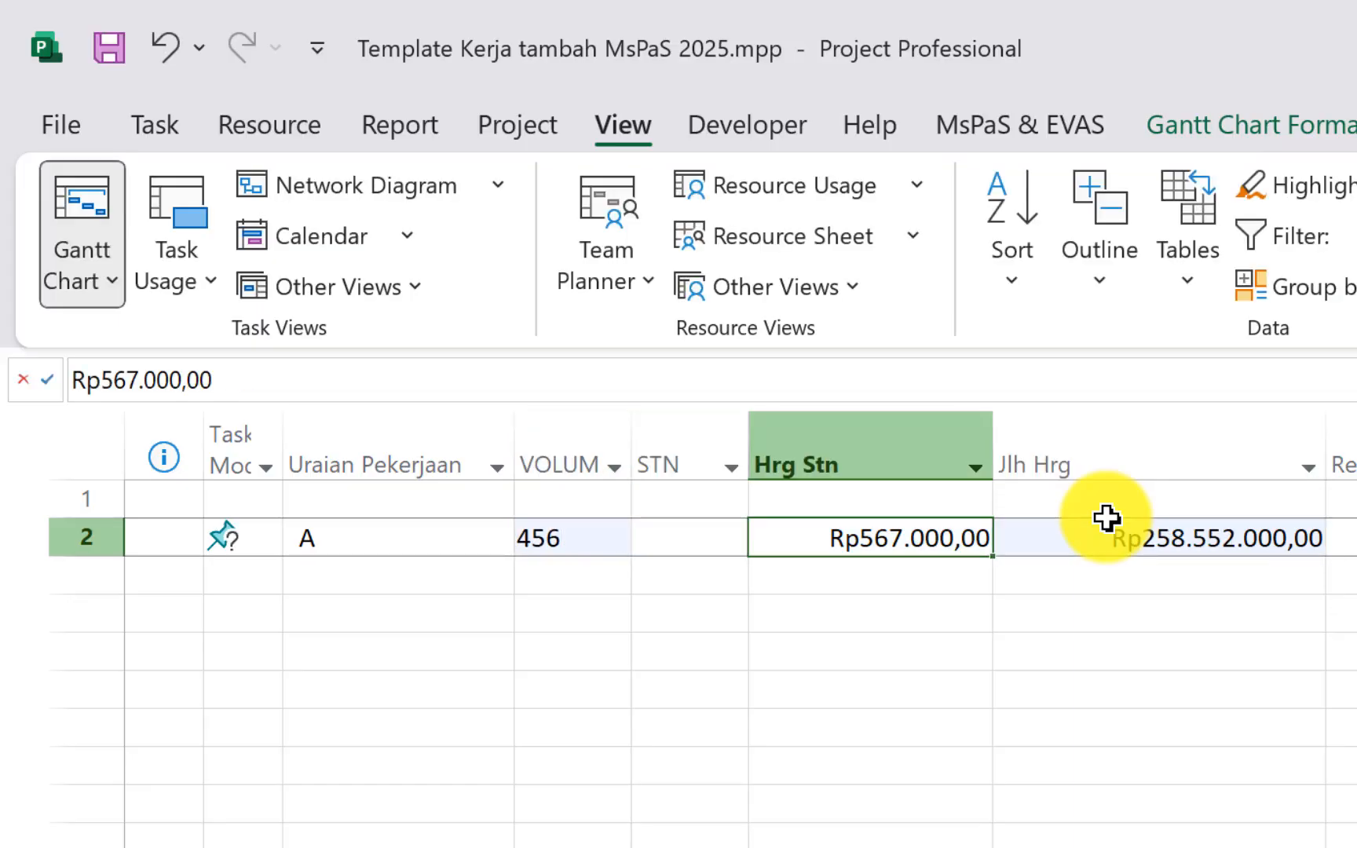
pyautogui.write('6543')
pyautogui.press('Right')
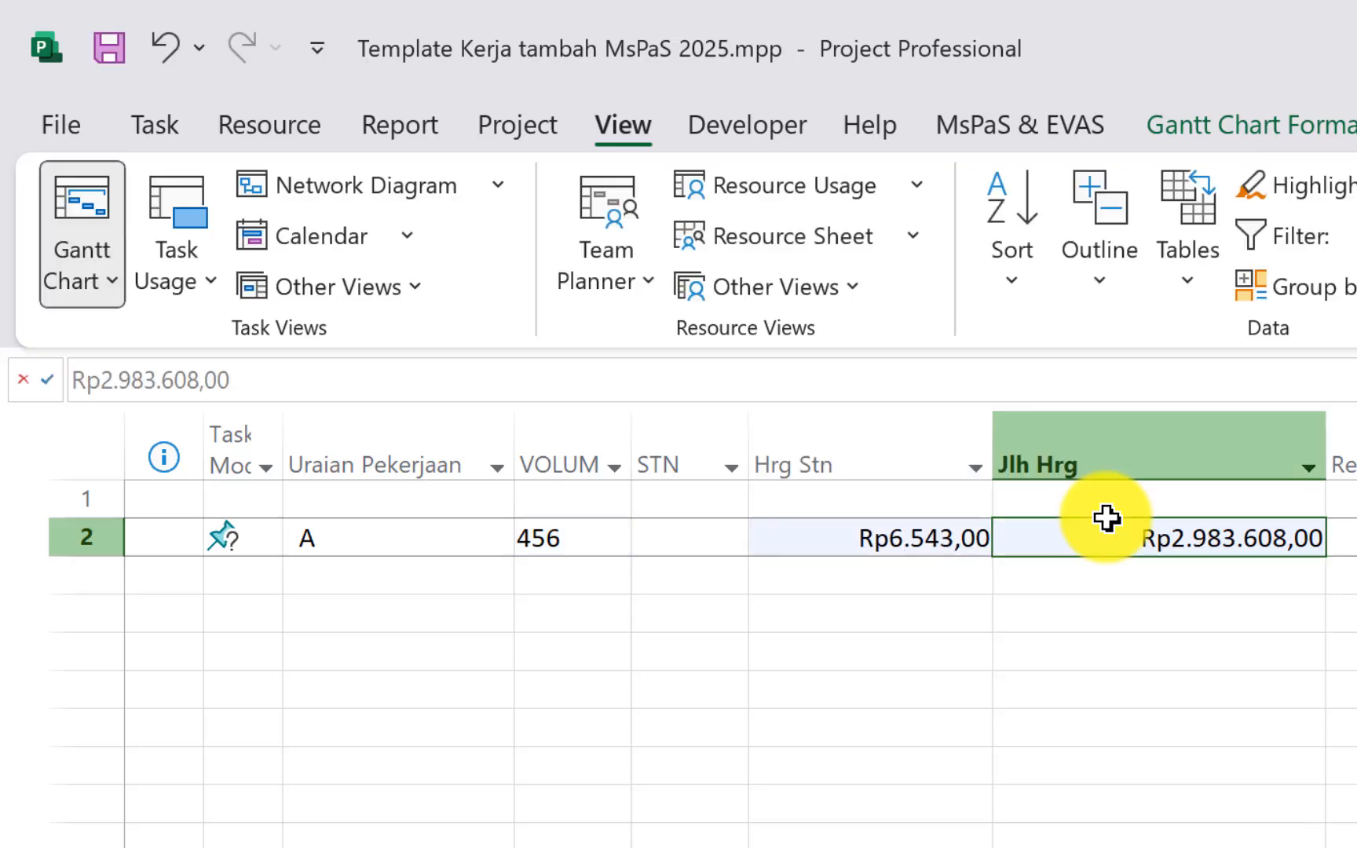
pyautogui.press('Left')
pyautogui.press('Left')
pyautogui.press('Left')
pyautogui.press('Left')
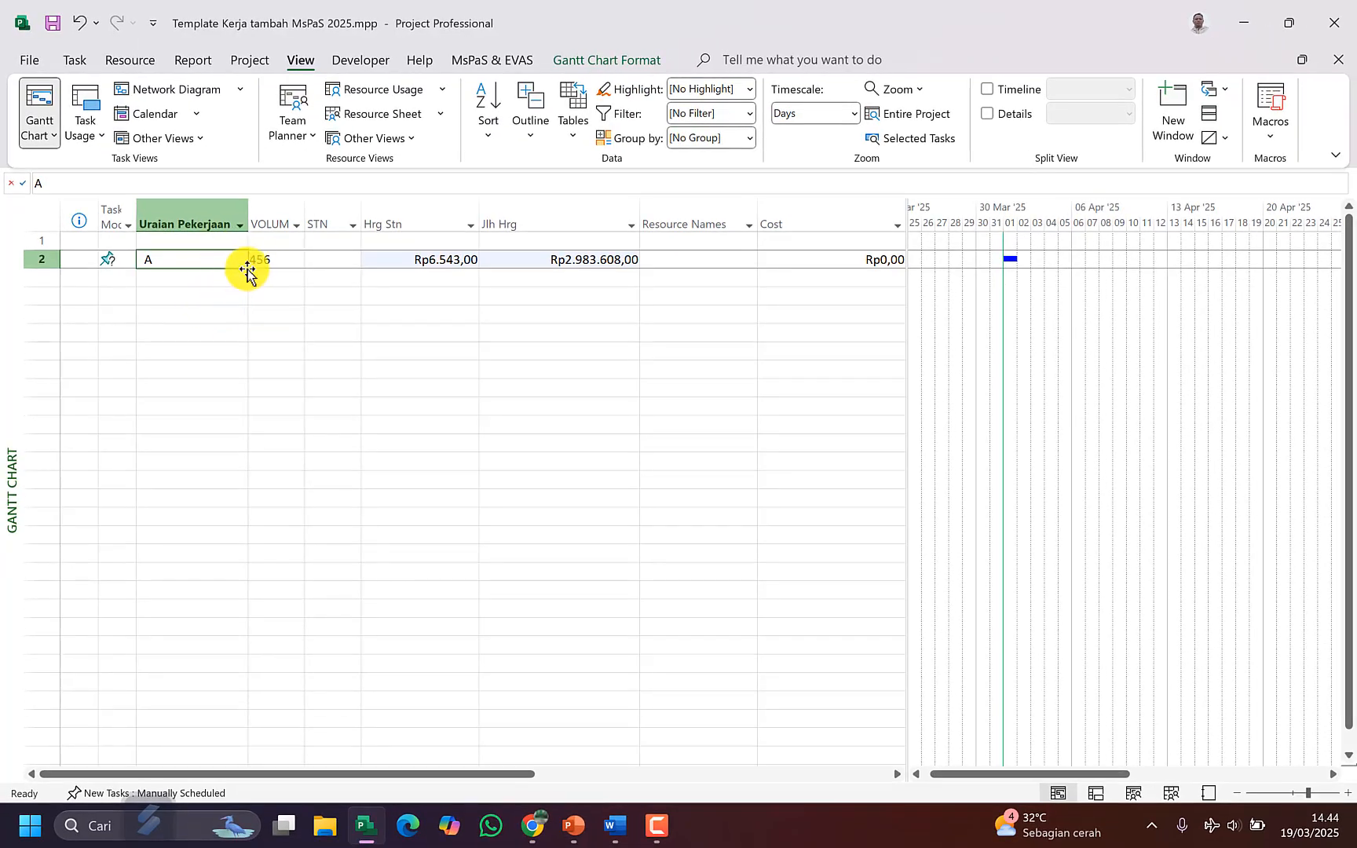
# Step: Copy rows KONTRAK to G, Uraian Pekerjaan through Hrg Stn, from Word's KONTRAK AWAL table into the Project task sheet starting at row 1
pyautogui.click(615, 825)
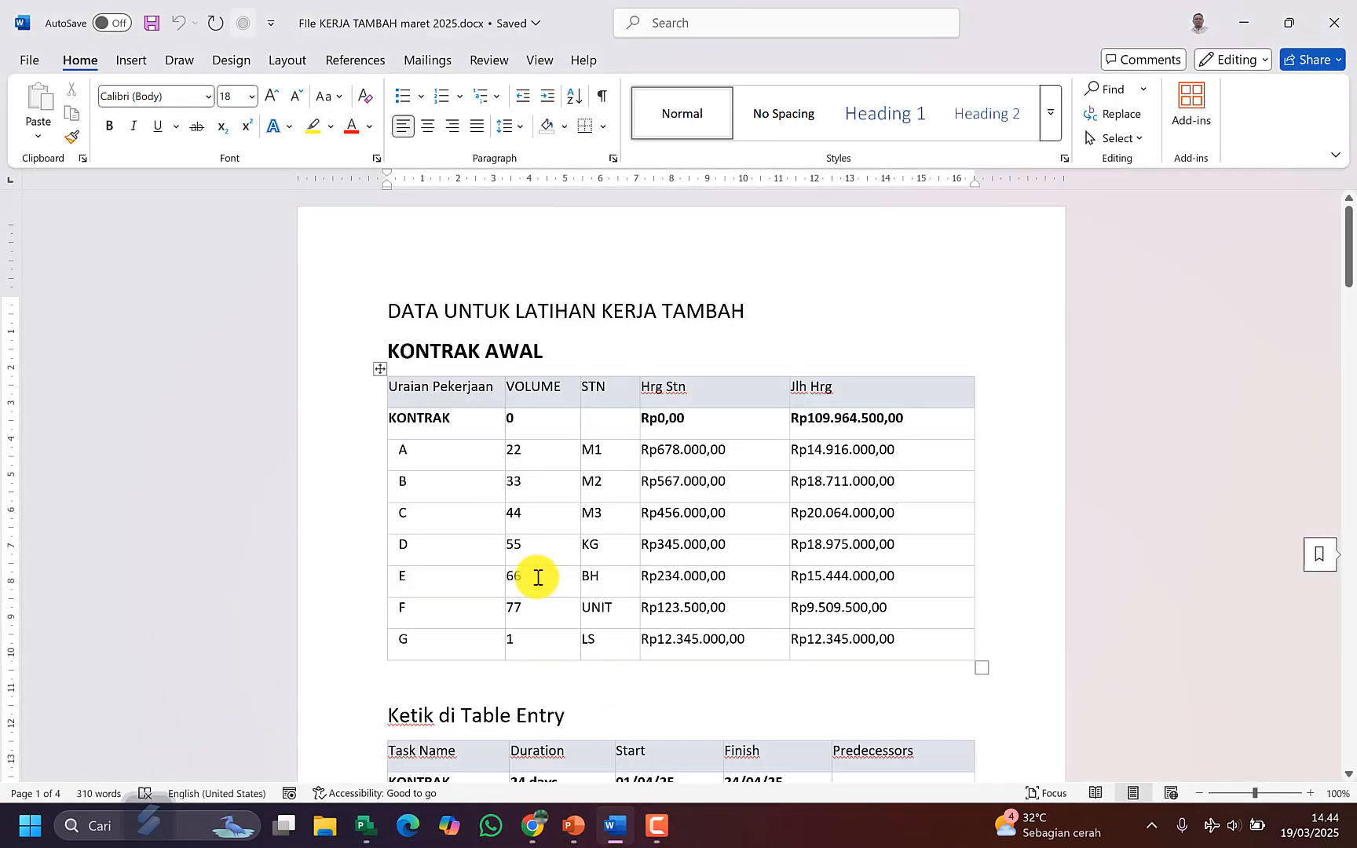
pyautogui.moveTo(455, 417); pyautogui.dragTo(782, 645)
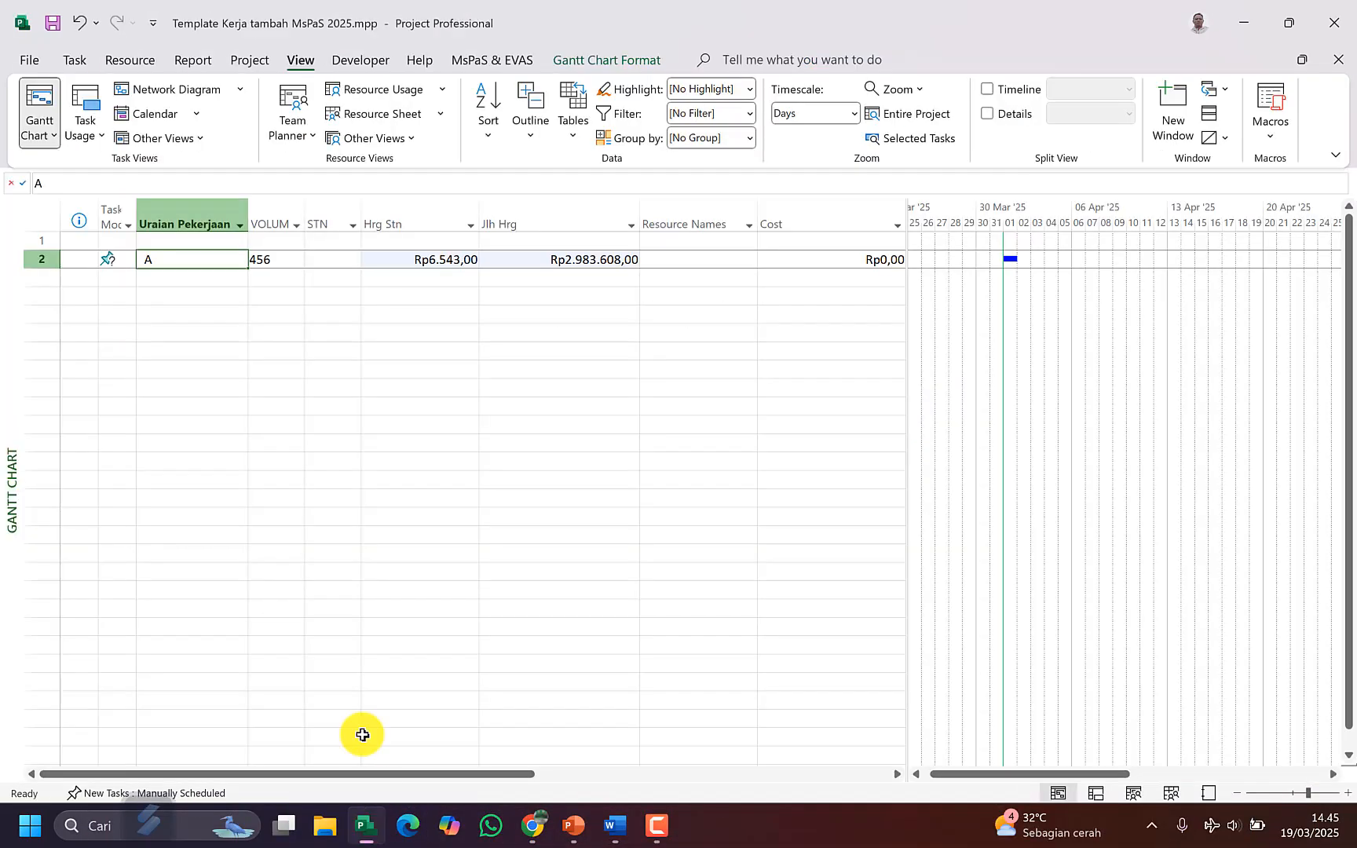
pyautogui.click(365, 826)
pyautogui.click(195, 278)
pyautogui.click(192, 248)
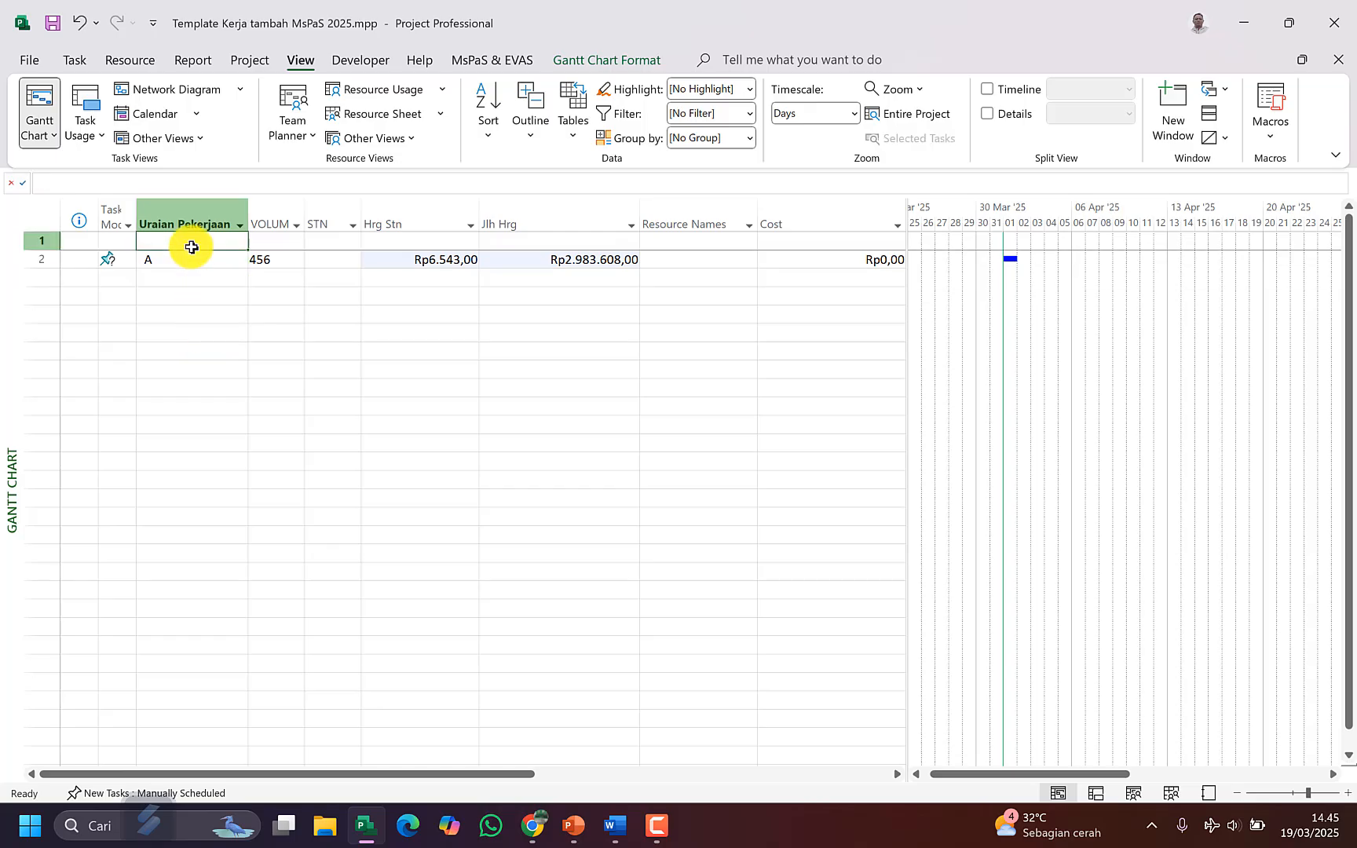
pyautogui.write('KONTRAK A\t22\tM1\tRp678.000,00 B\t33\tM2\tRp567.000,00 C\t44\tM3\tRp456.000,00 D\t55\tKG\tRp345.000,00 E\t66\tBH\tRp234.000,00 F\t77\tUNIT\tRp123.500,00 G\t1\tLS\tRp12.345.000,00')
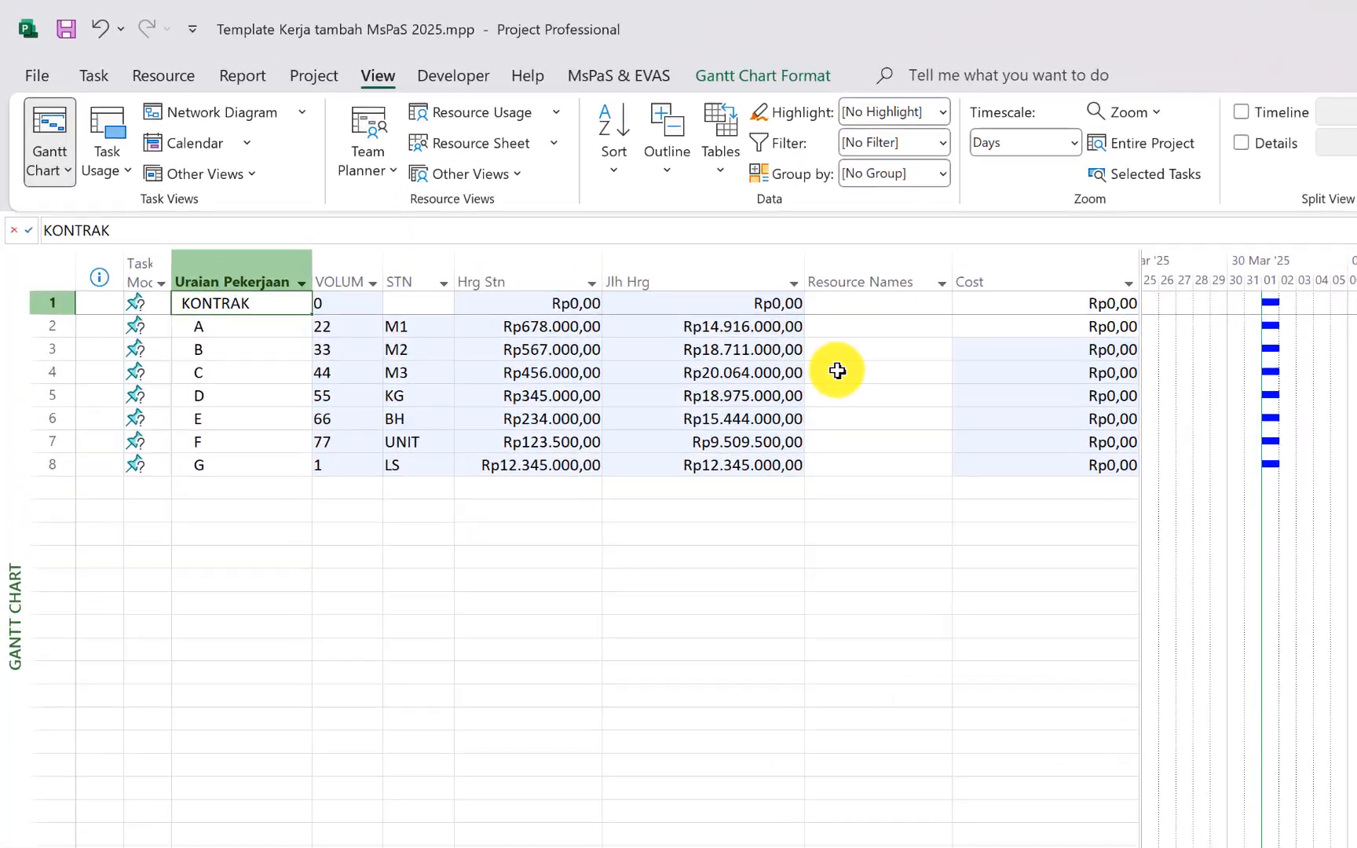
# Step: Indent tasks A to G as subtasks of KONTRAK and set them to Auto Schedule
pyautogui.click(225, 322)
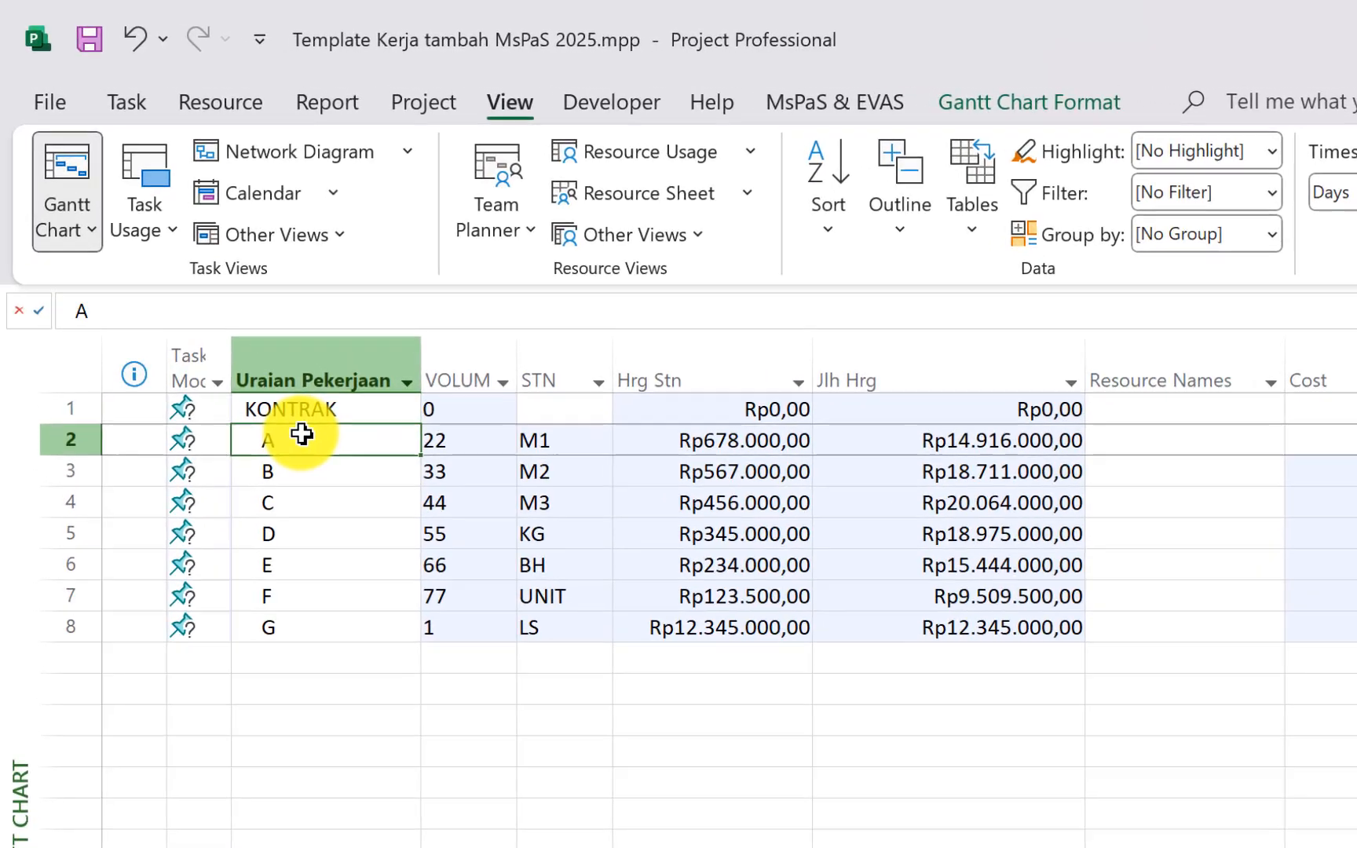
pyautogui.moveTo(302, 434); pyautogui.dragTo(303, 638)
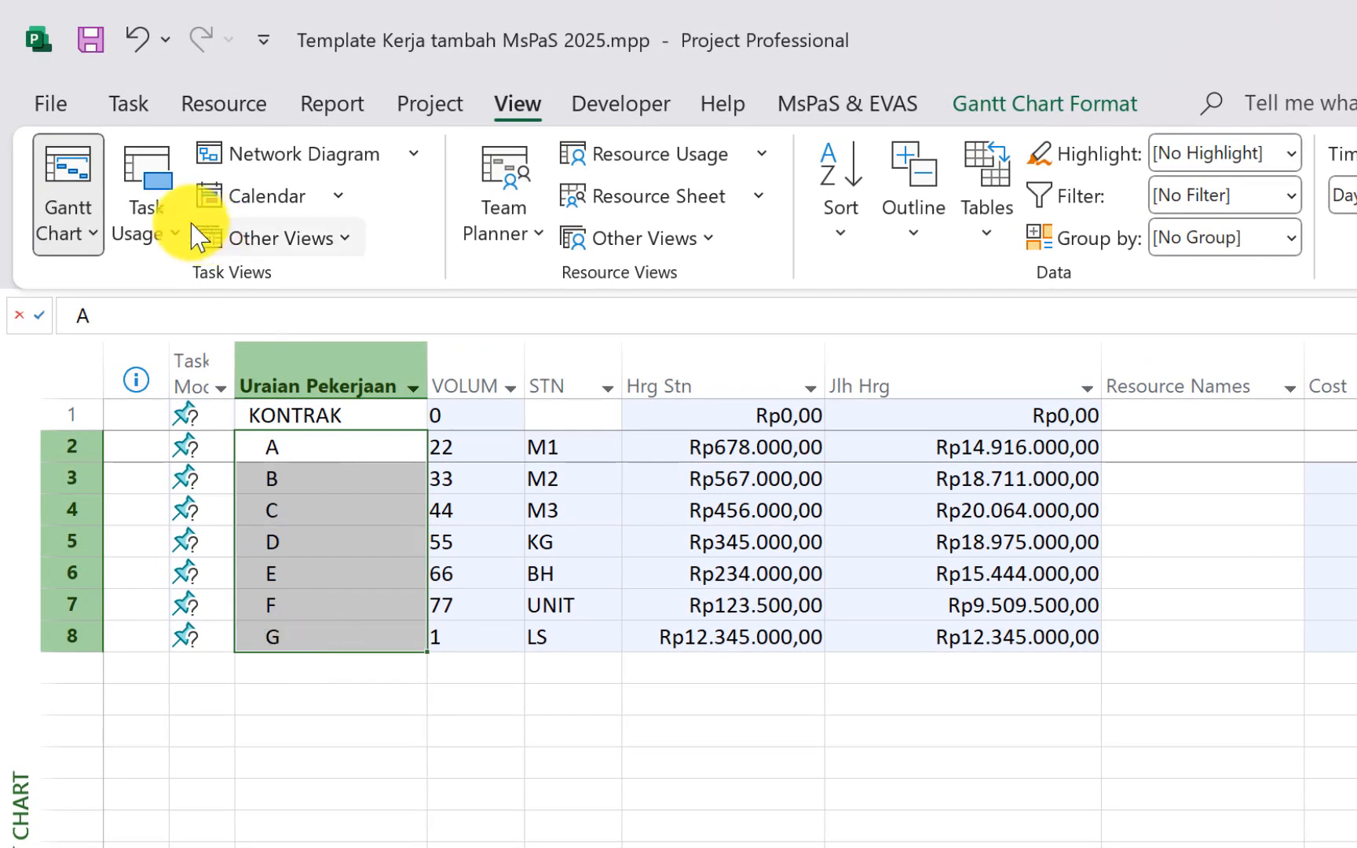
pyautogui.click(140, 100)
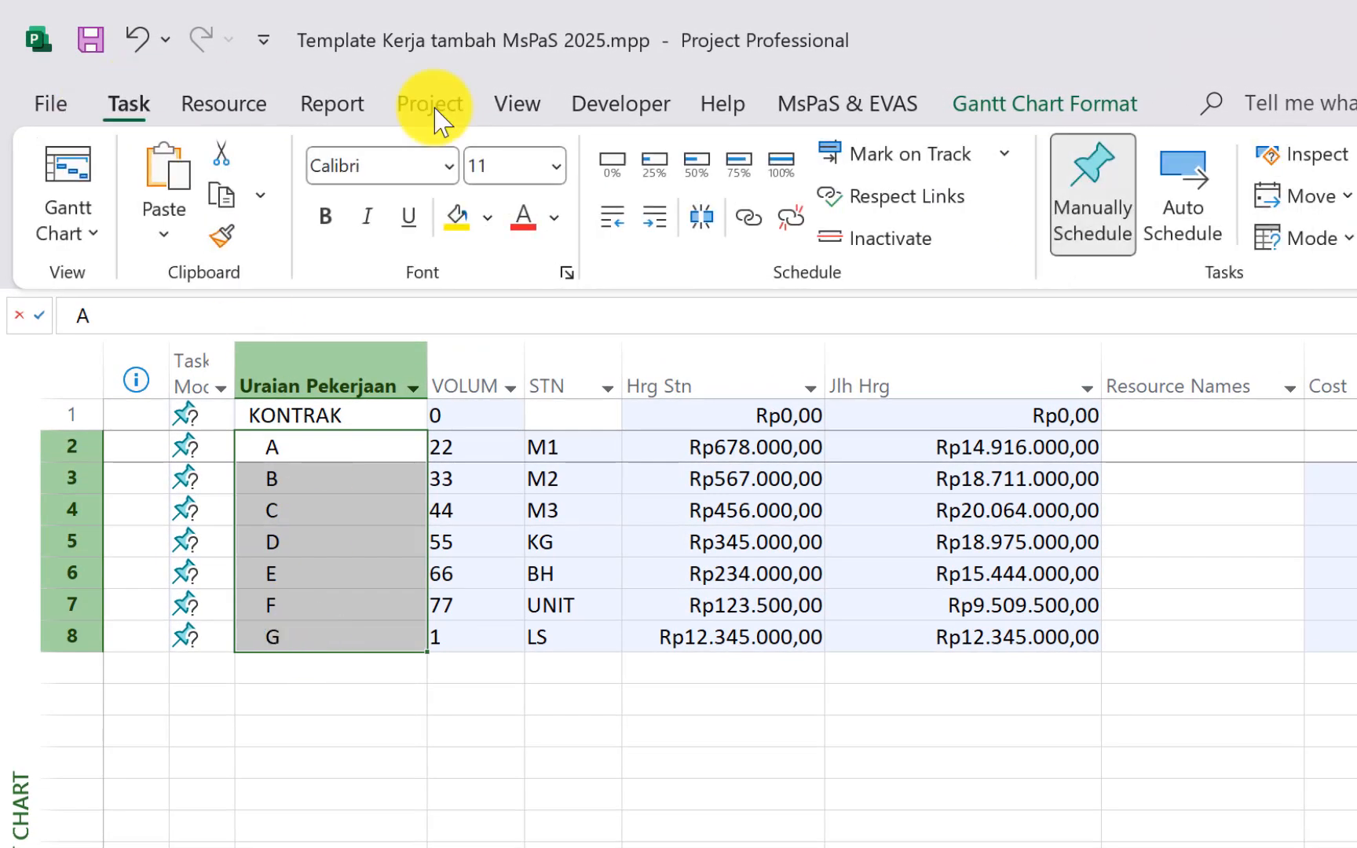
pyautogui.click(654, 220)
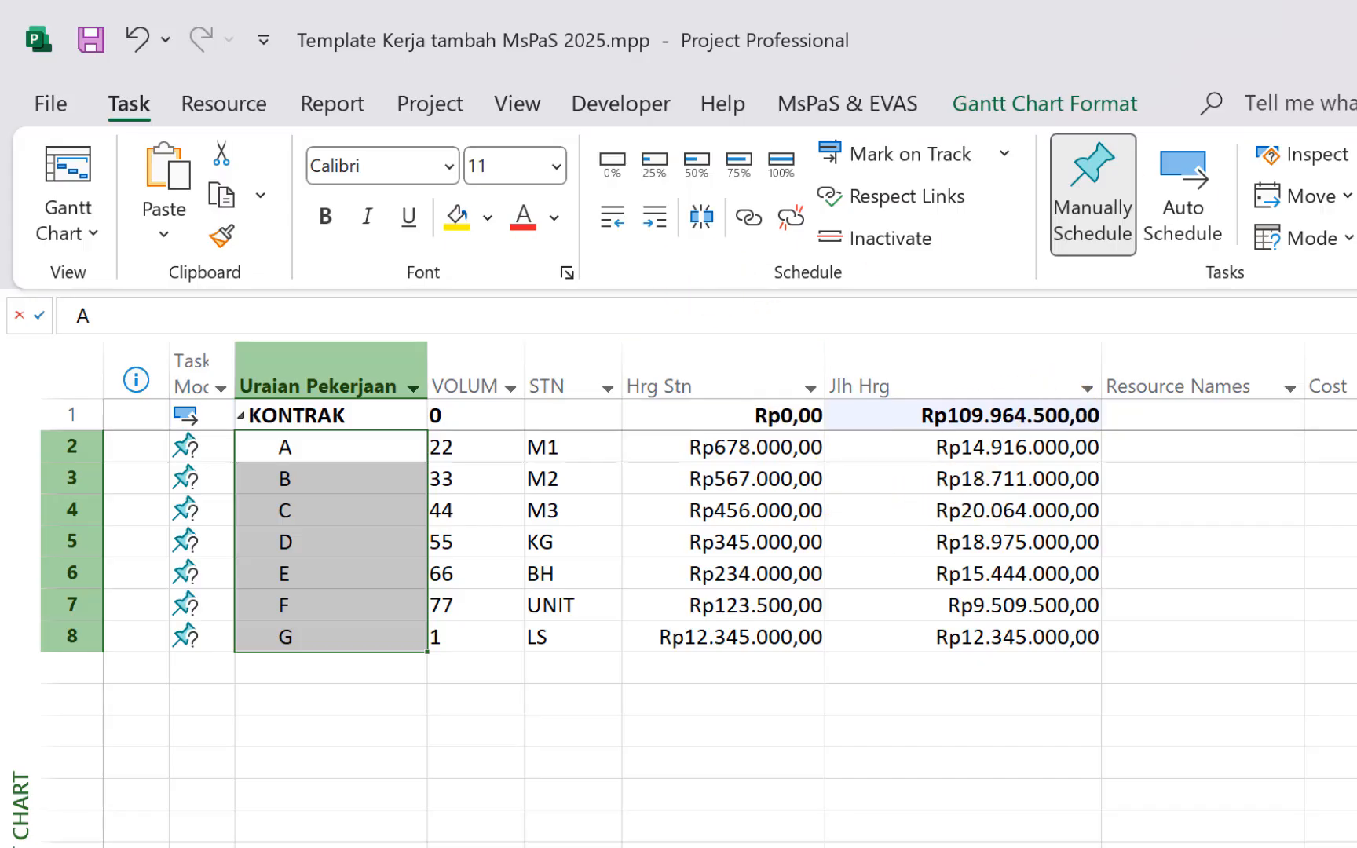
pyautogui.click(1209, 188)
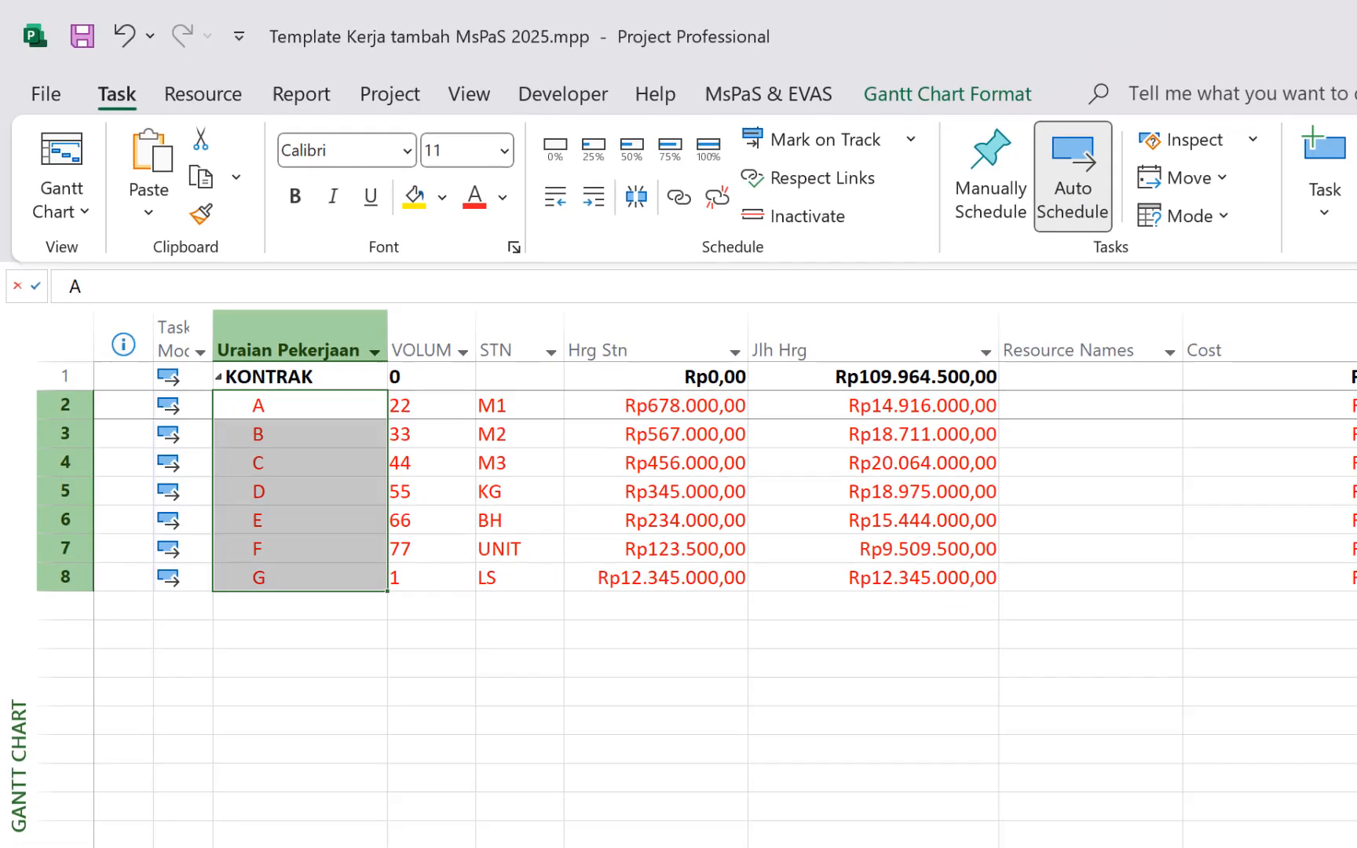
# Step: Place the Project window beside the Word document, compare the Jlh Hrg values of both tables, and maximize Project again
pyautogui.click(1333, 30)
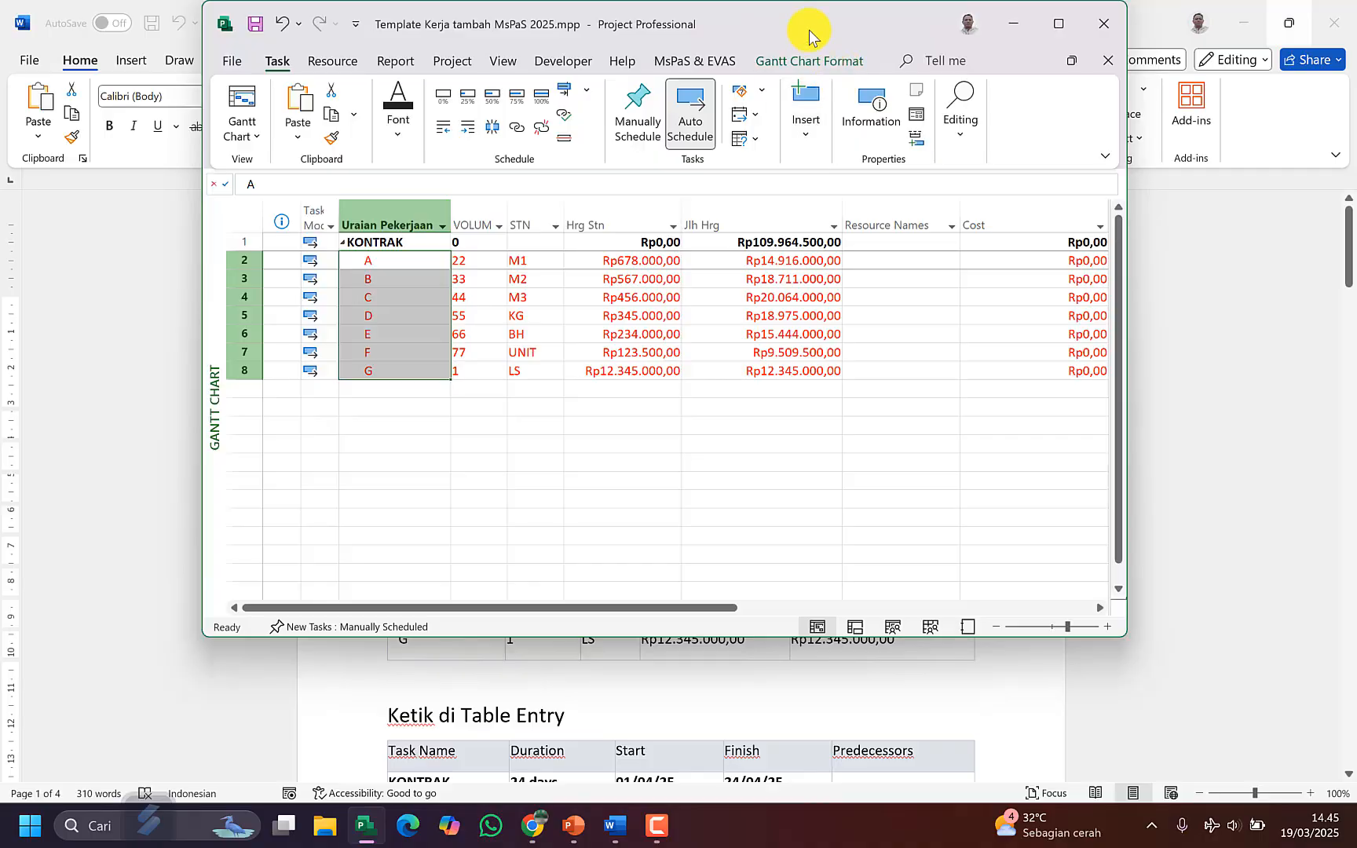
pyautogui.moveTo(809, 35); pyautogui.dragTo(354, 211)
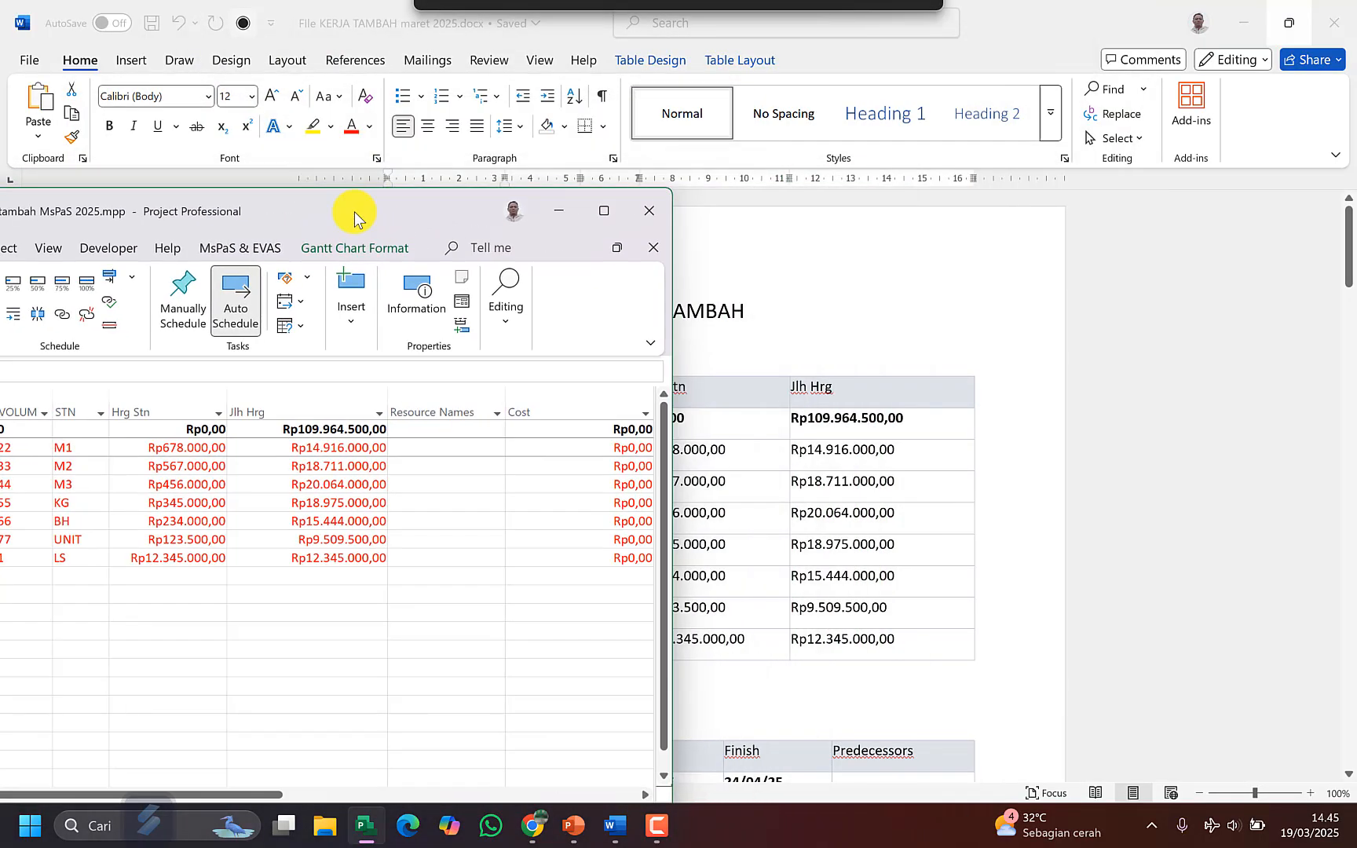
pyautogui.moveTo(348, 446); pyautogui.dragTo(348, 567)
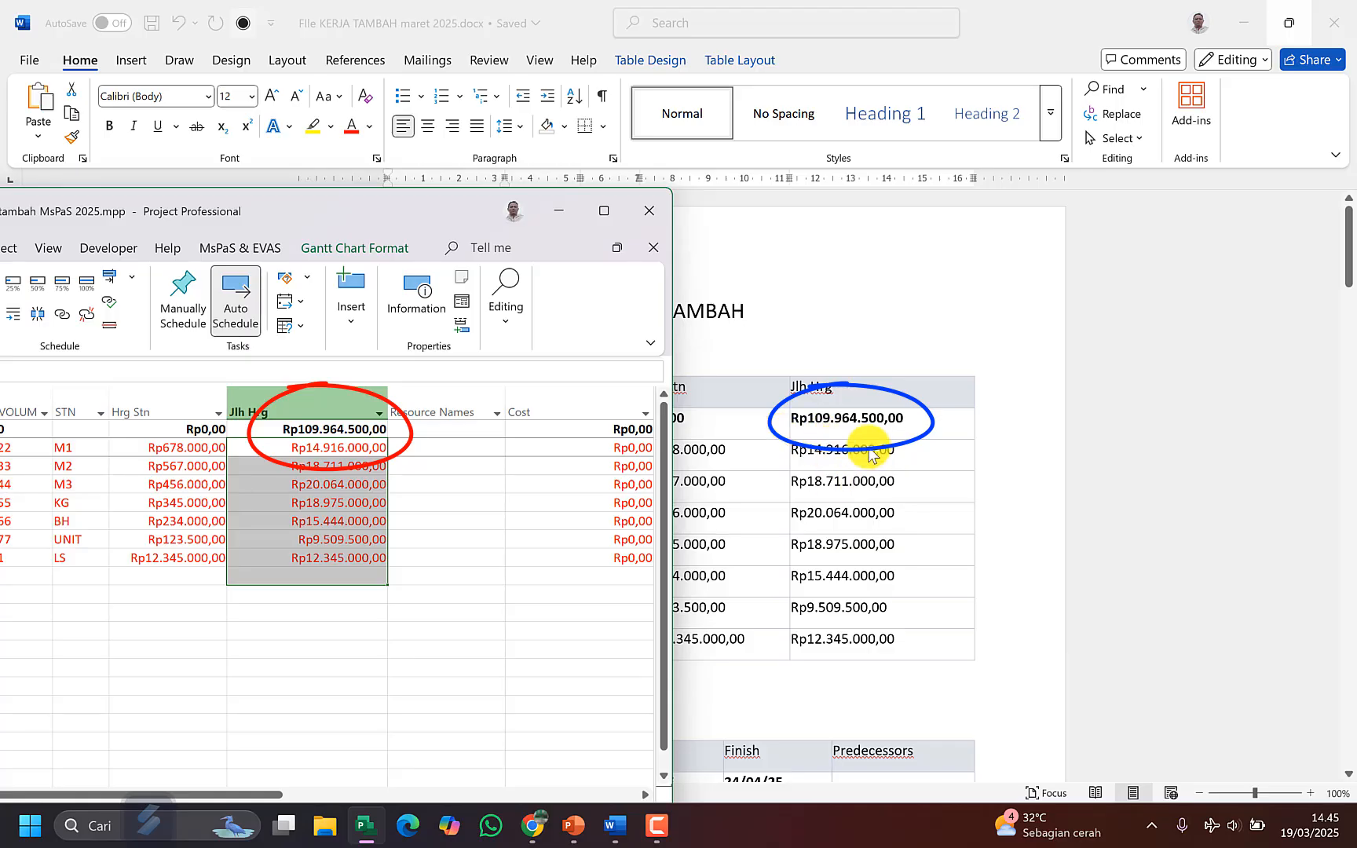
pyautogui.click(609, 211)
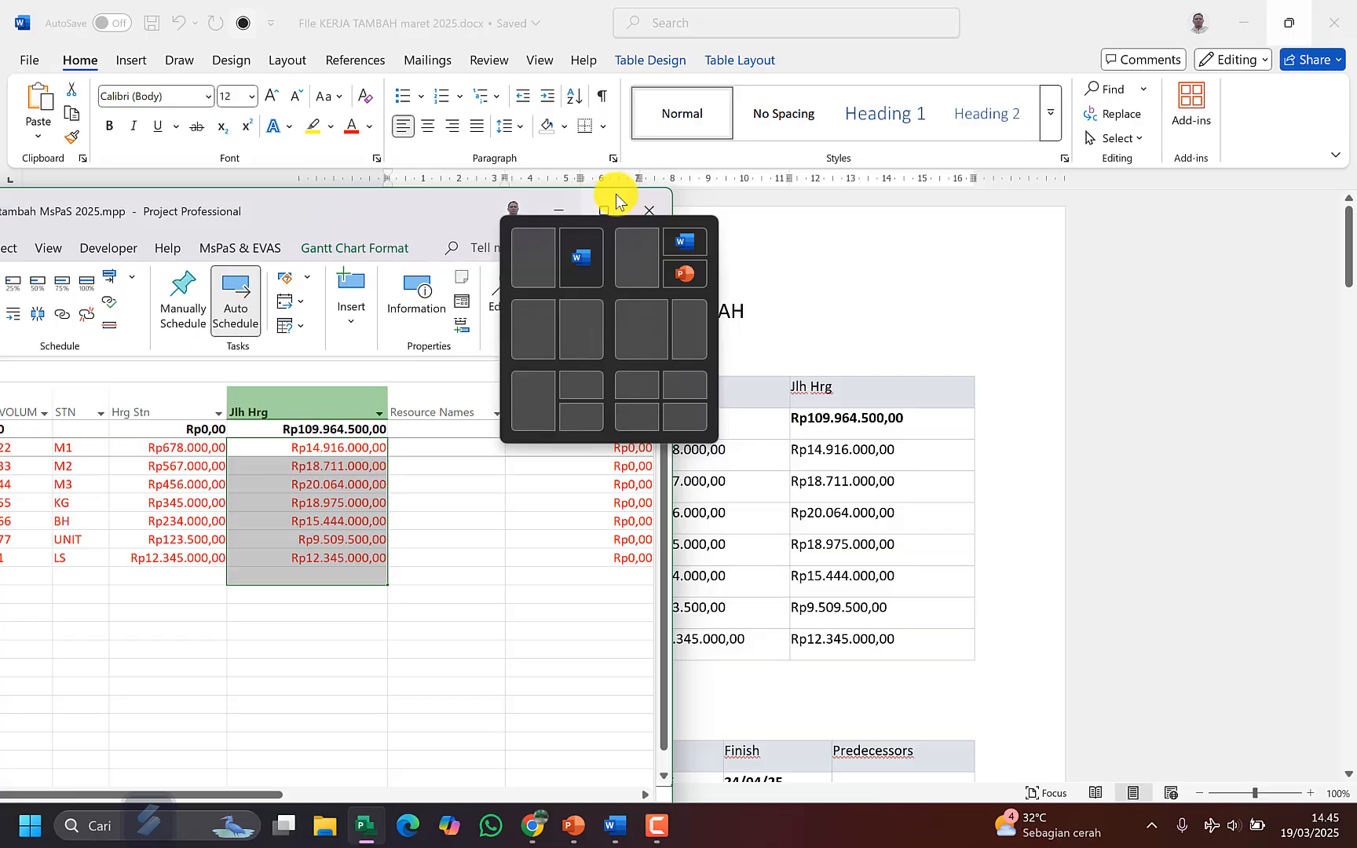
pyautogui.click(385, 424)
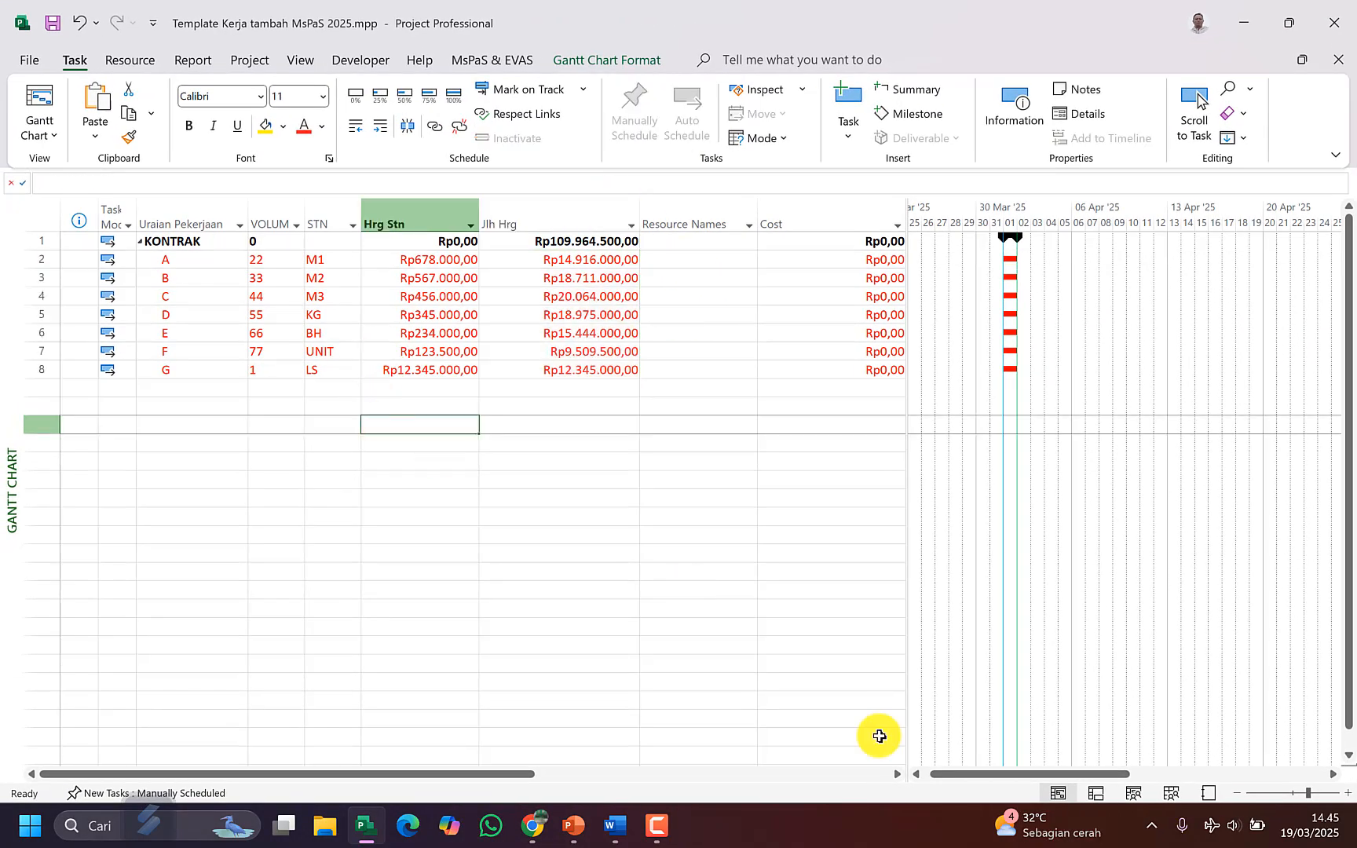
# Step: Review the Ketik di Table Entry data in the Word document, then apply the Entry table to Project's task sheet
pyautogui.click(614, 834)
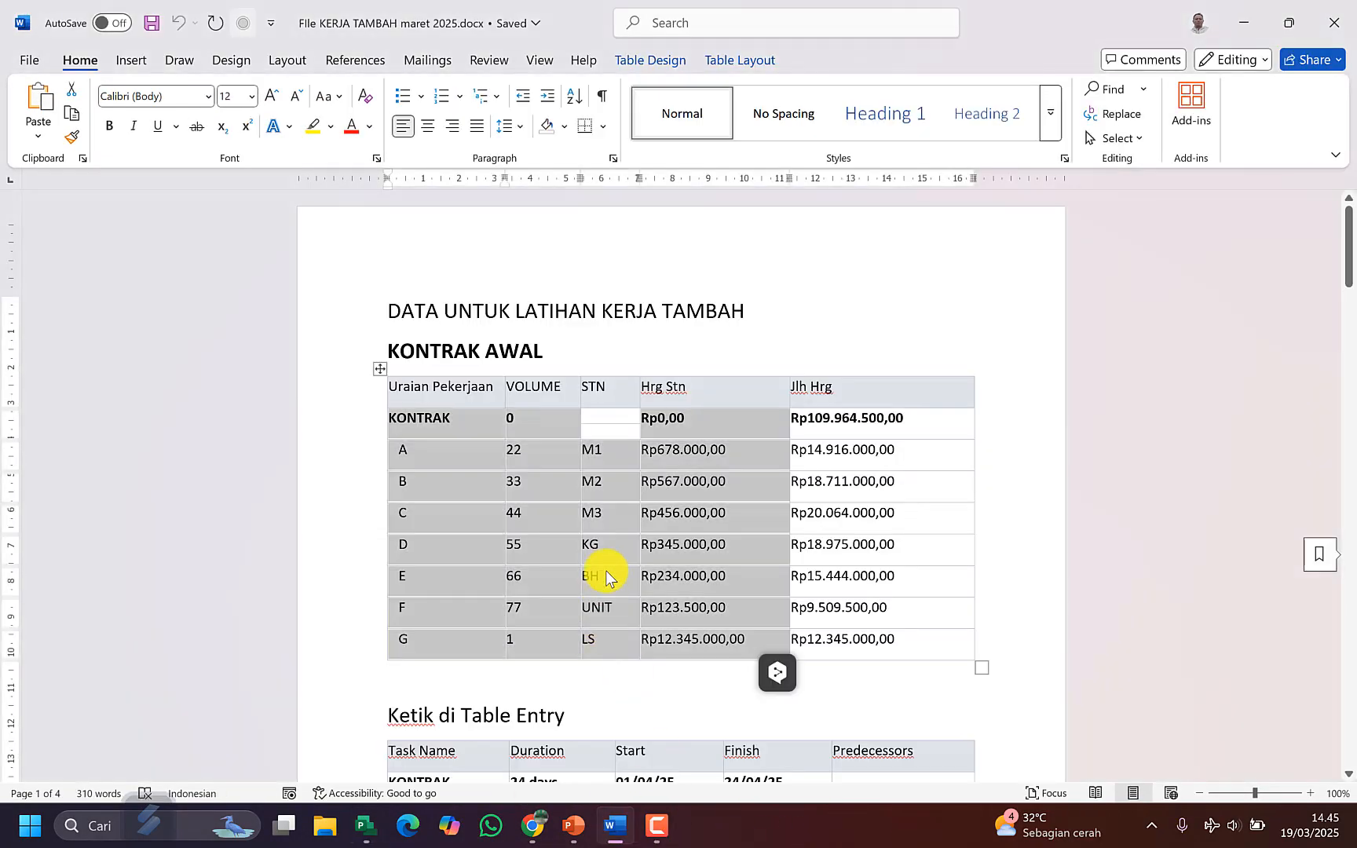
pyautogui.scroll(-6, 590, 704)
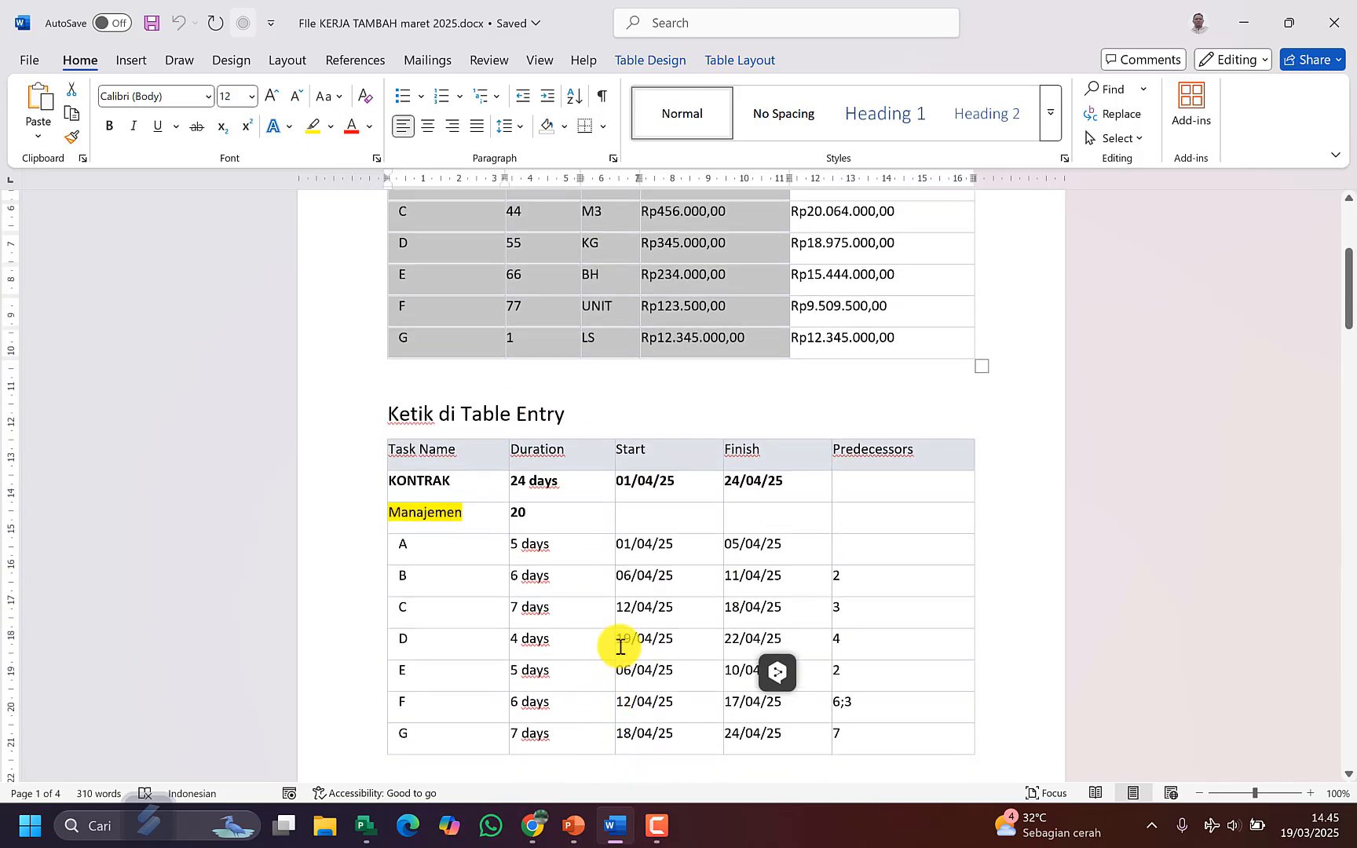
pyautogui.click(365, 827)
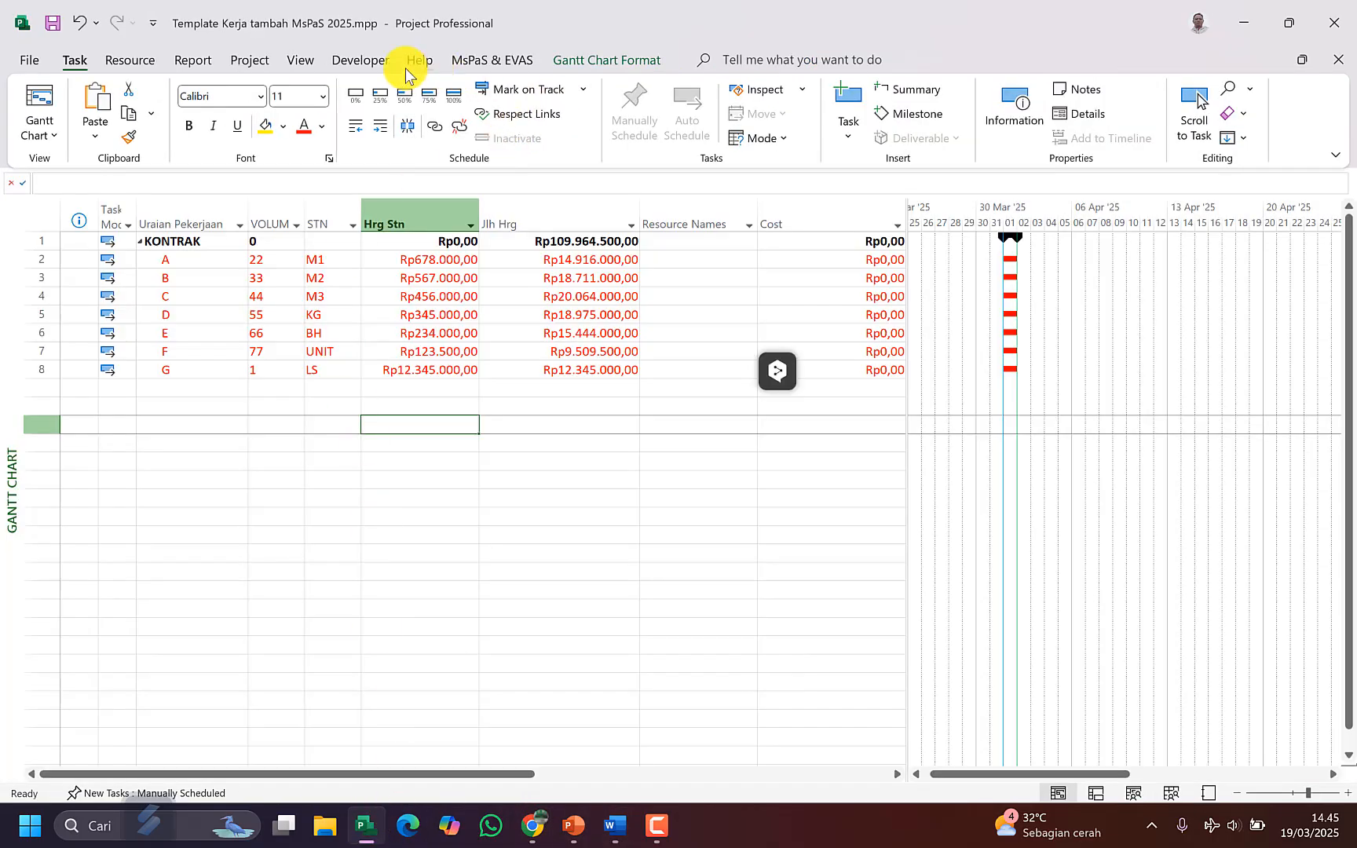
pyautogui.click(301, 61)
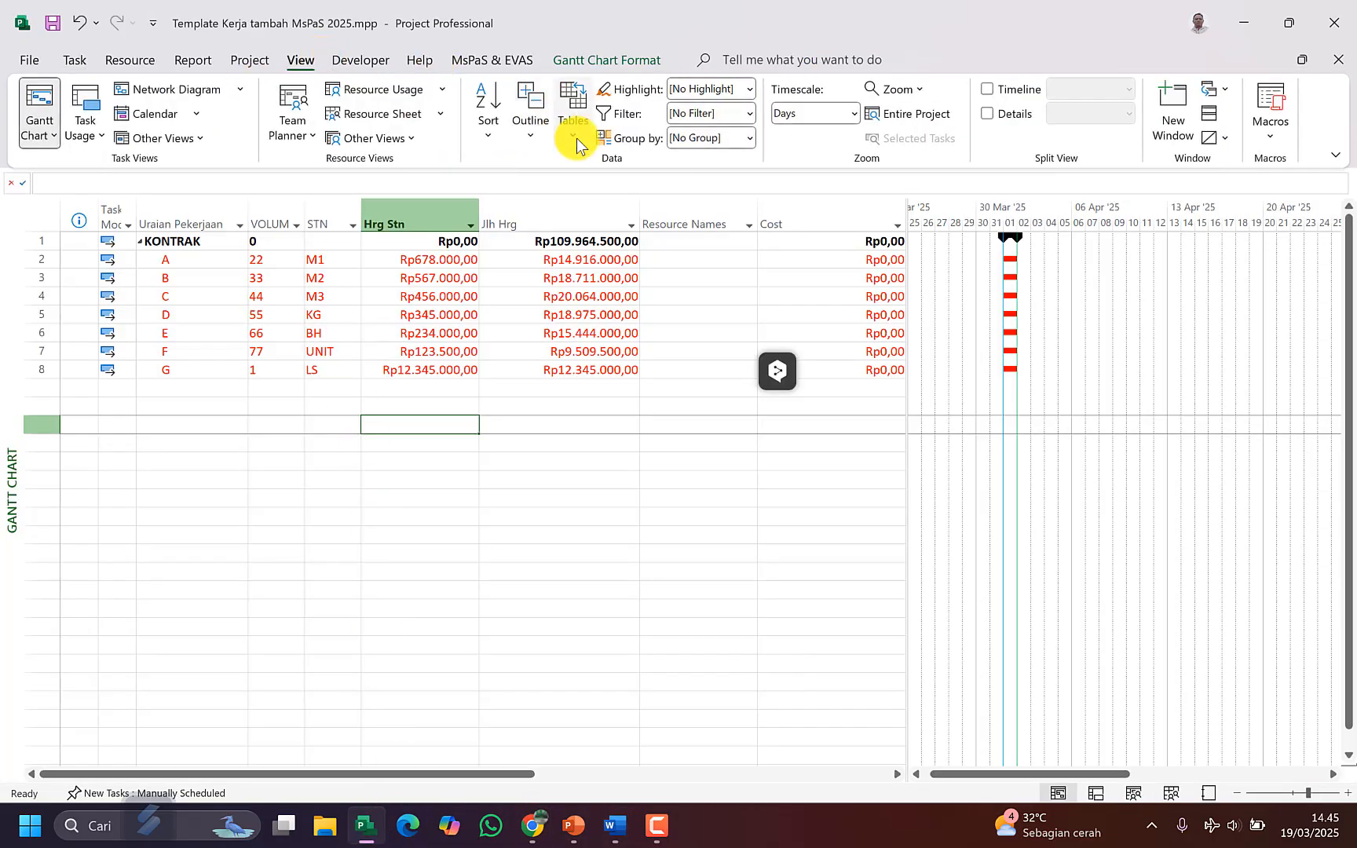
pyautogui.click(572, 109)
pyautogui.click(605, 380)
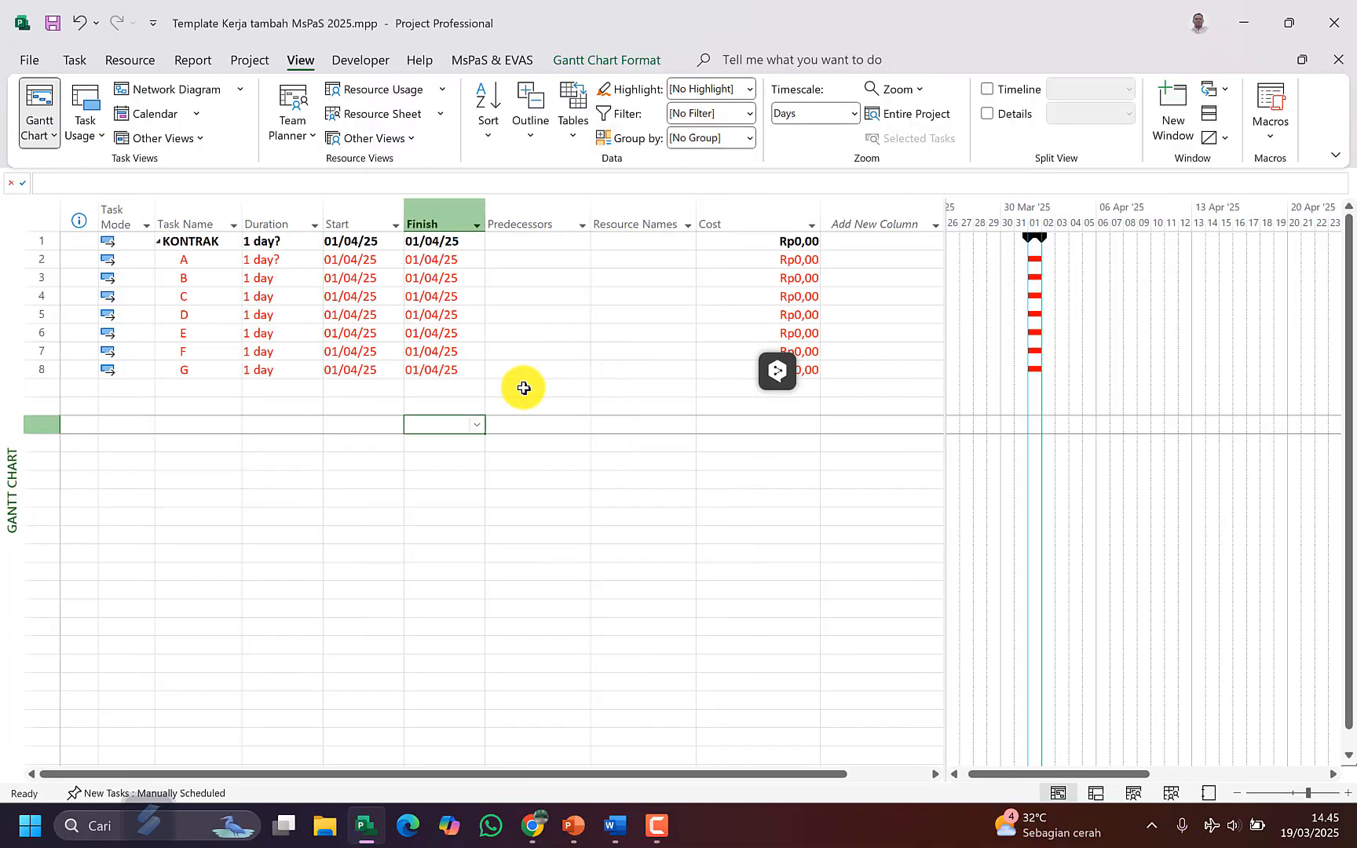
# Step: Look over the Duration column and check the project start date in Project Information, accepting the existing settings
pyautogui.click(290, 271)
pyautogui.moveTo(289, 270); pyautogui.dragTo(279, 366)
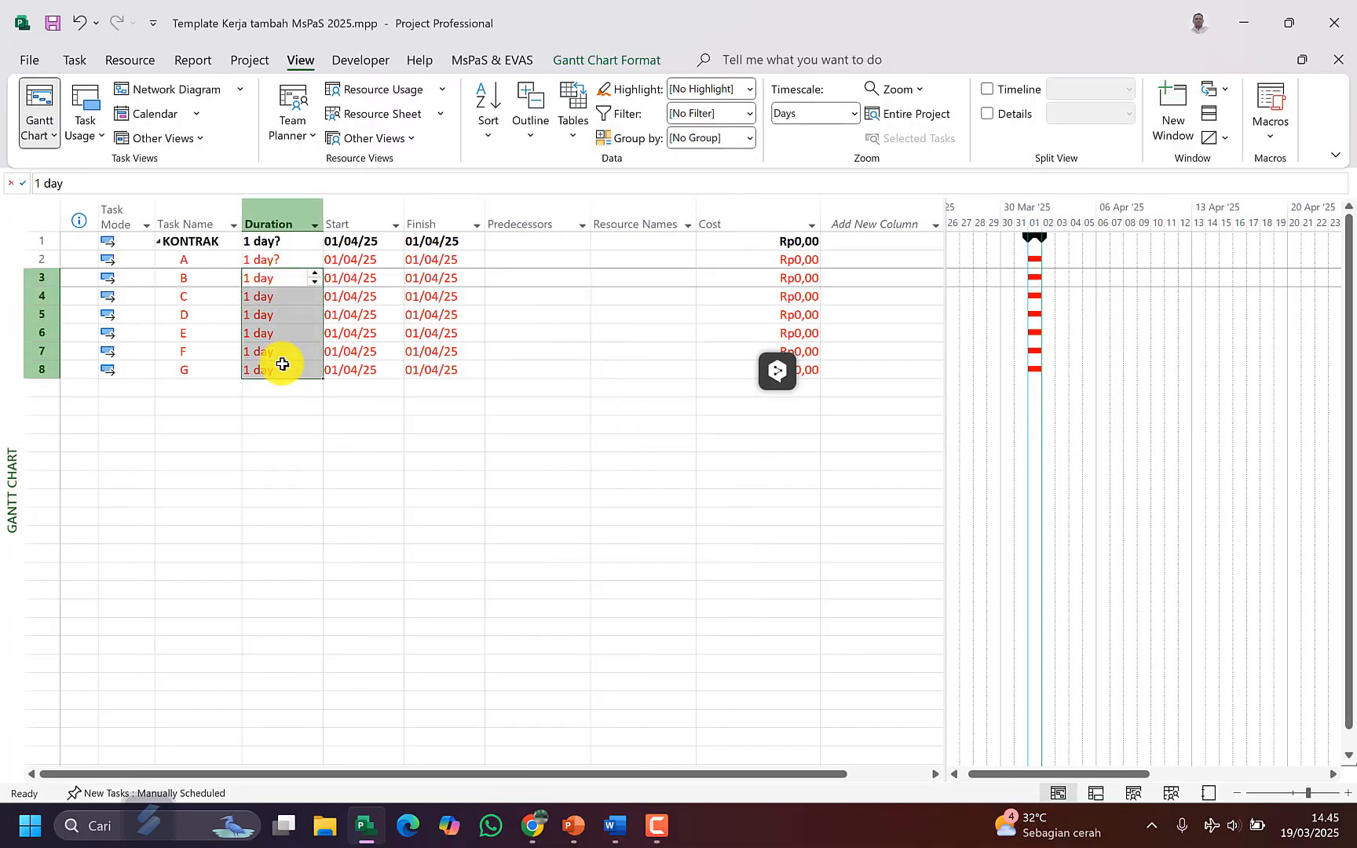
pyautogui.click(276, 205)
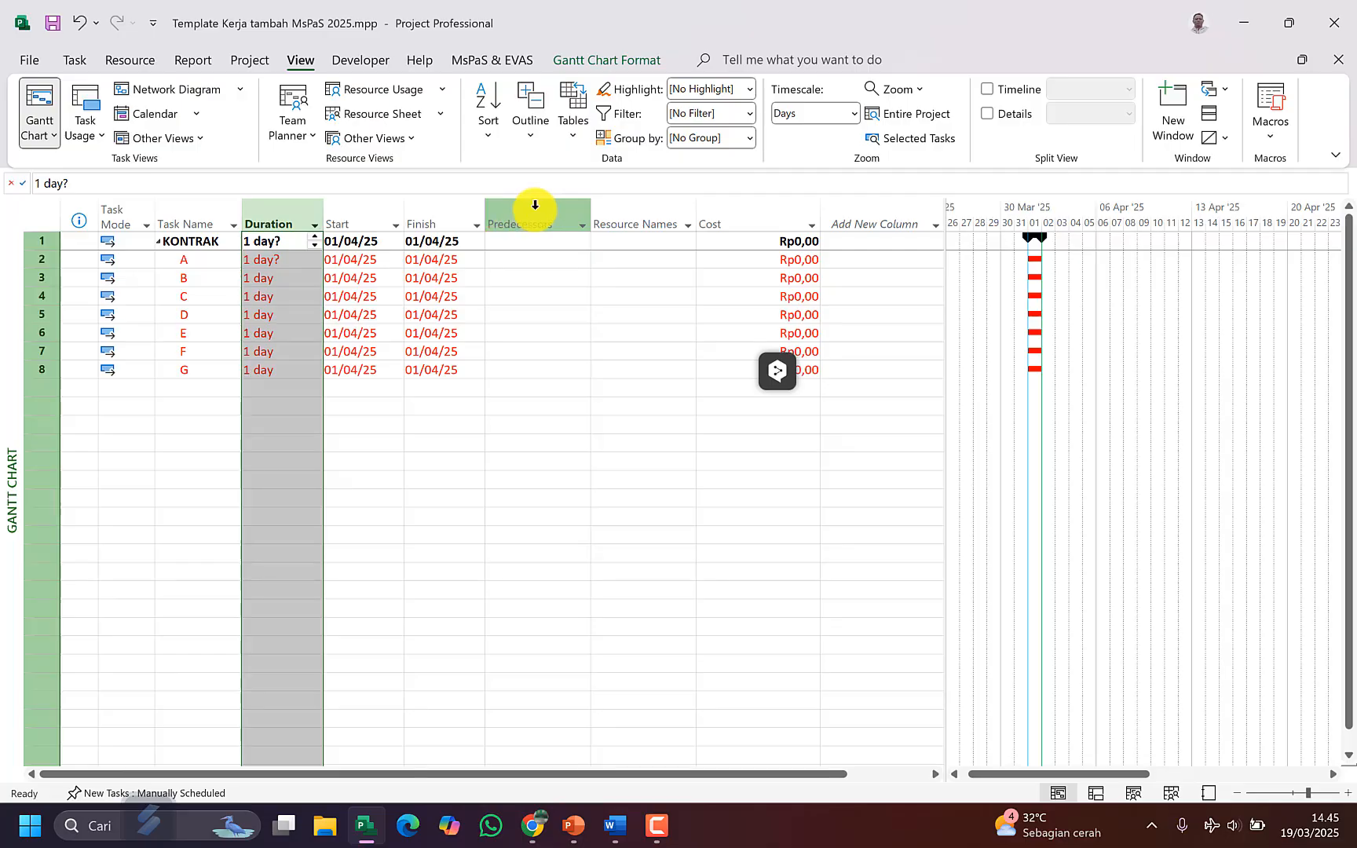
pyautogui.click(412, 313)
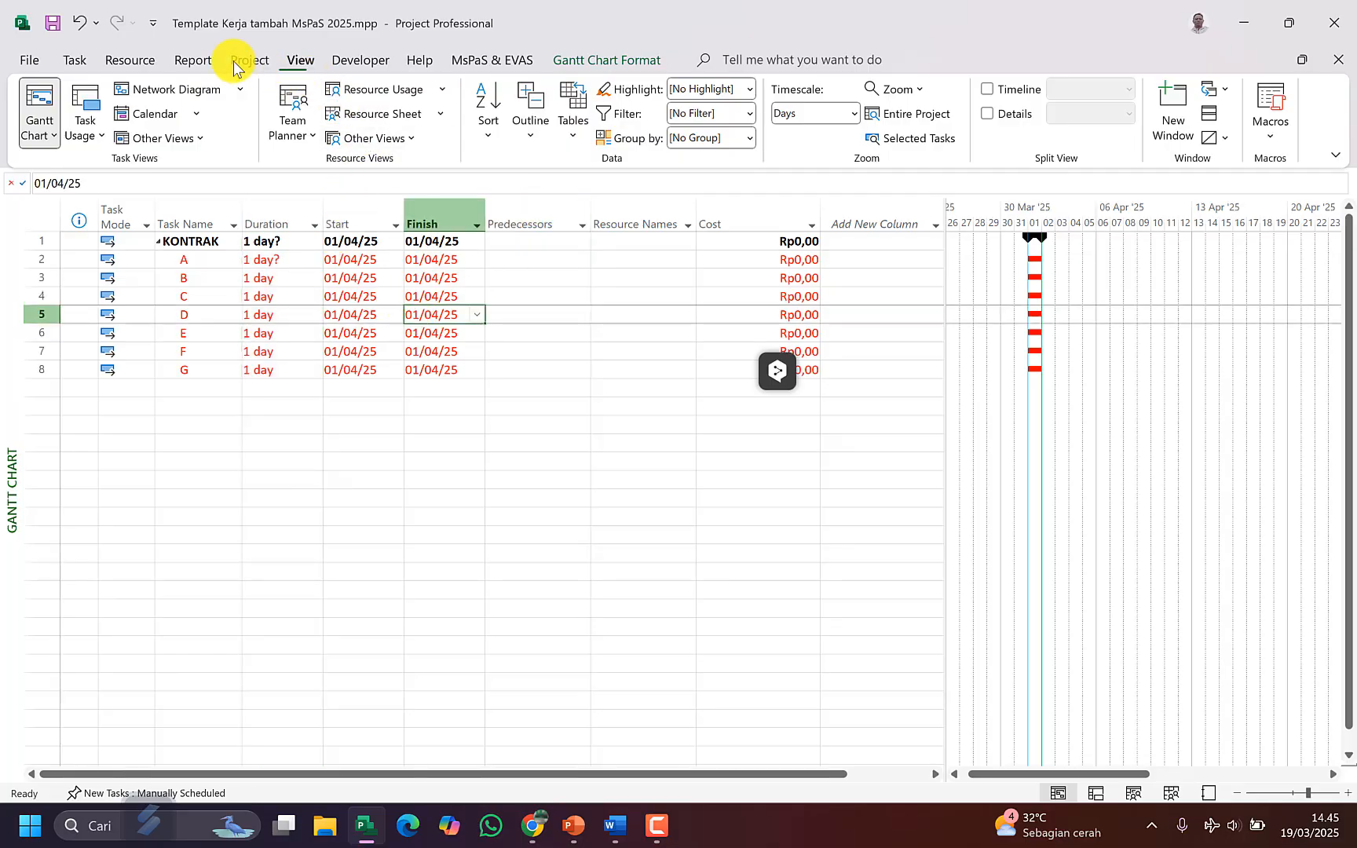
pyautogui.click(76, 59)
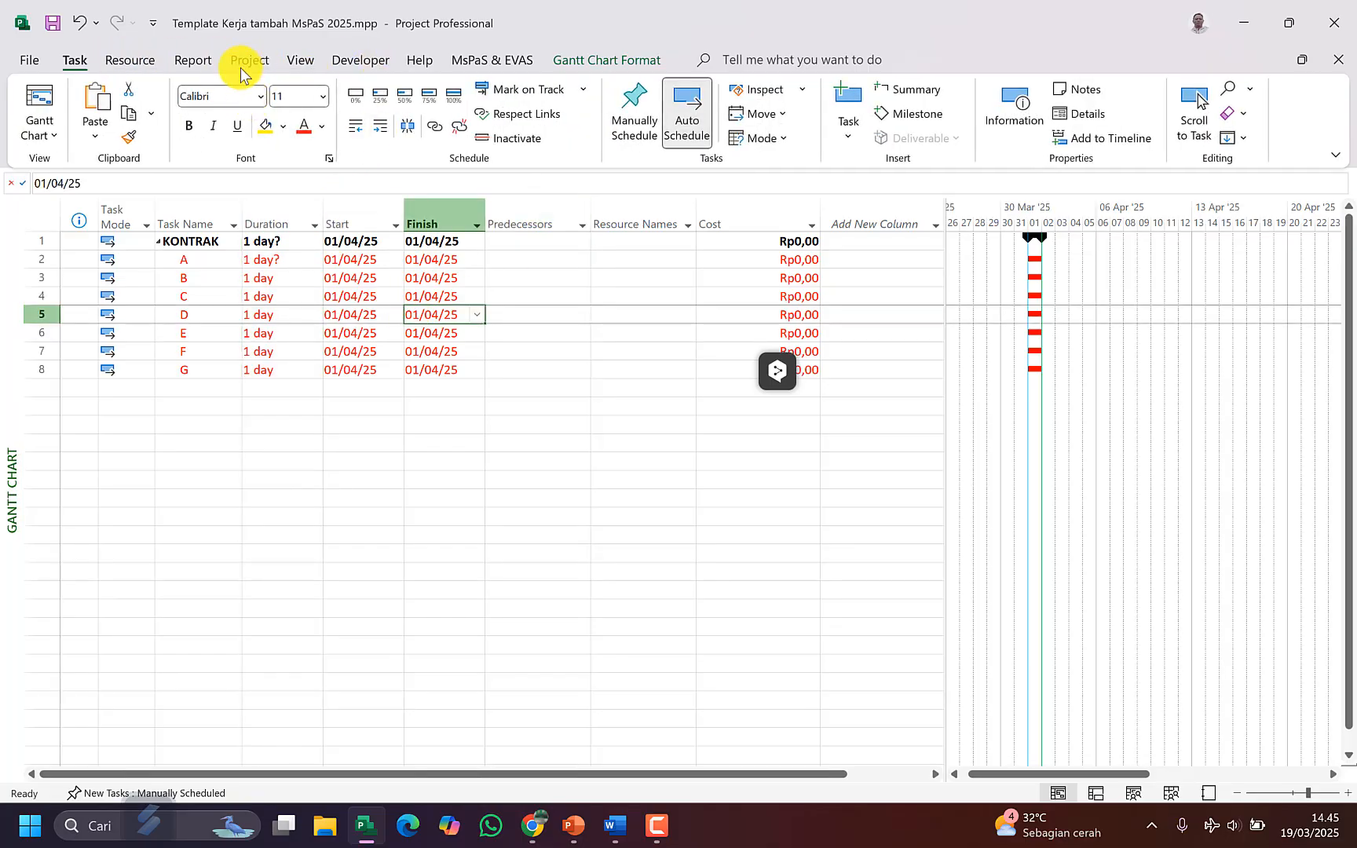
pyautogui.click(267, 63)
pyautogui.click(253, 106)
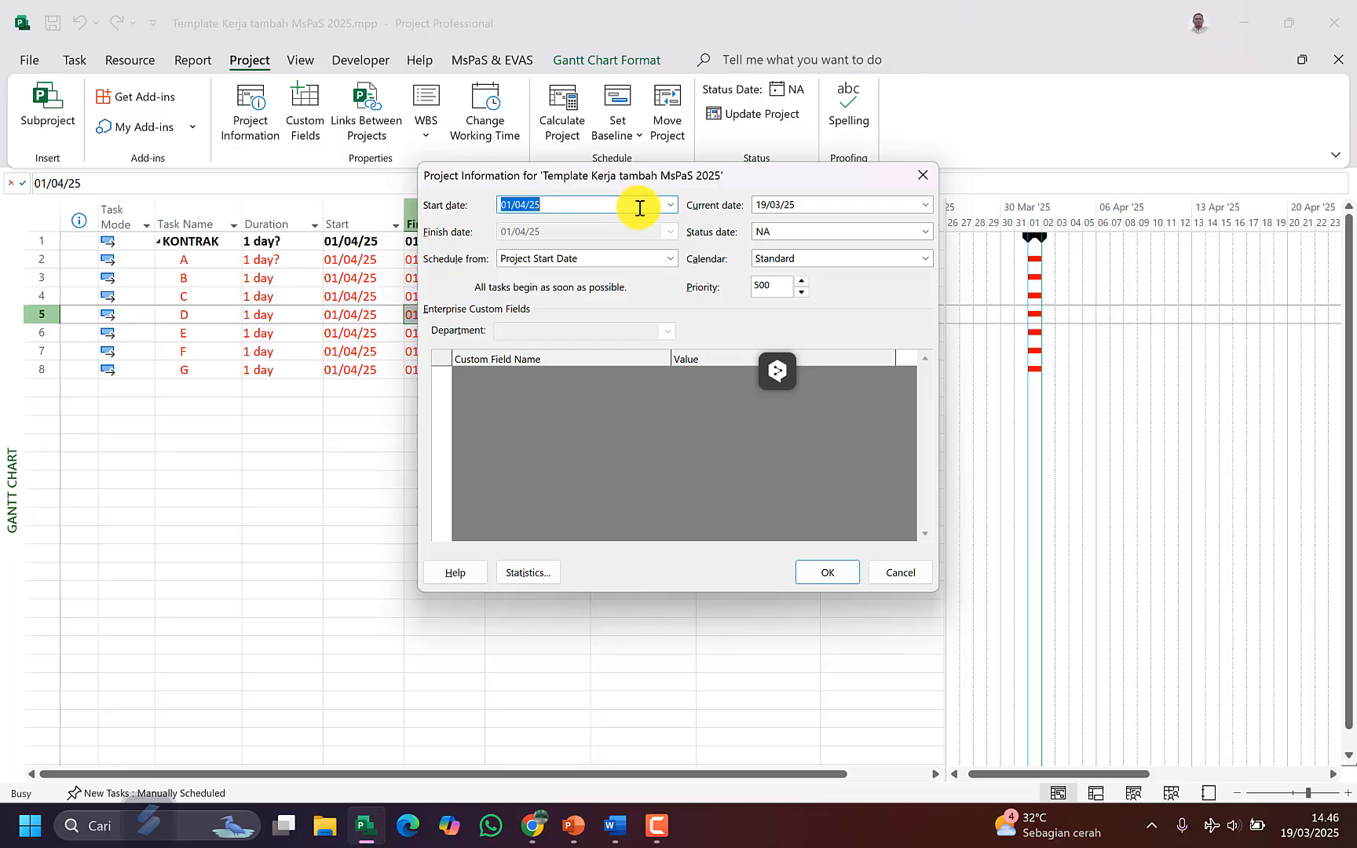
pyautogui.click(818, 572)
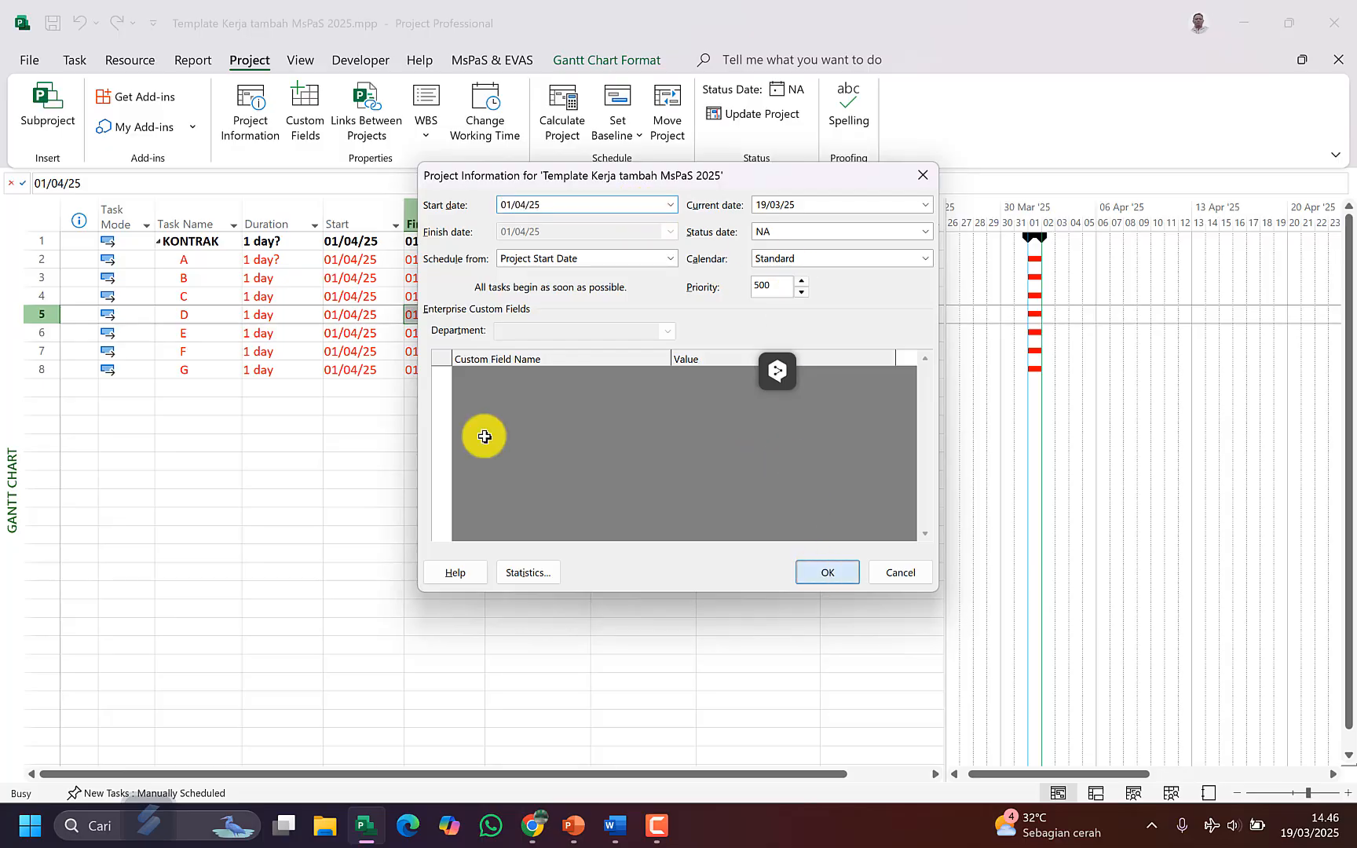
pyautogui.click(608, 839)
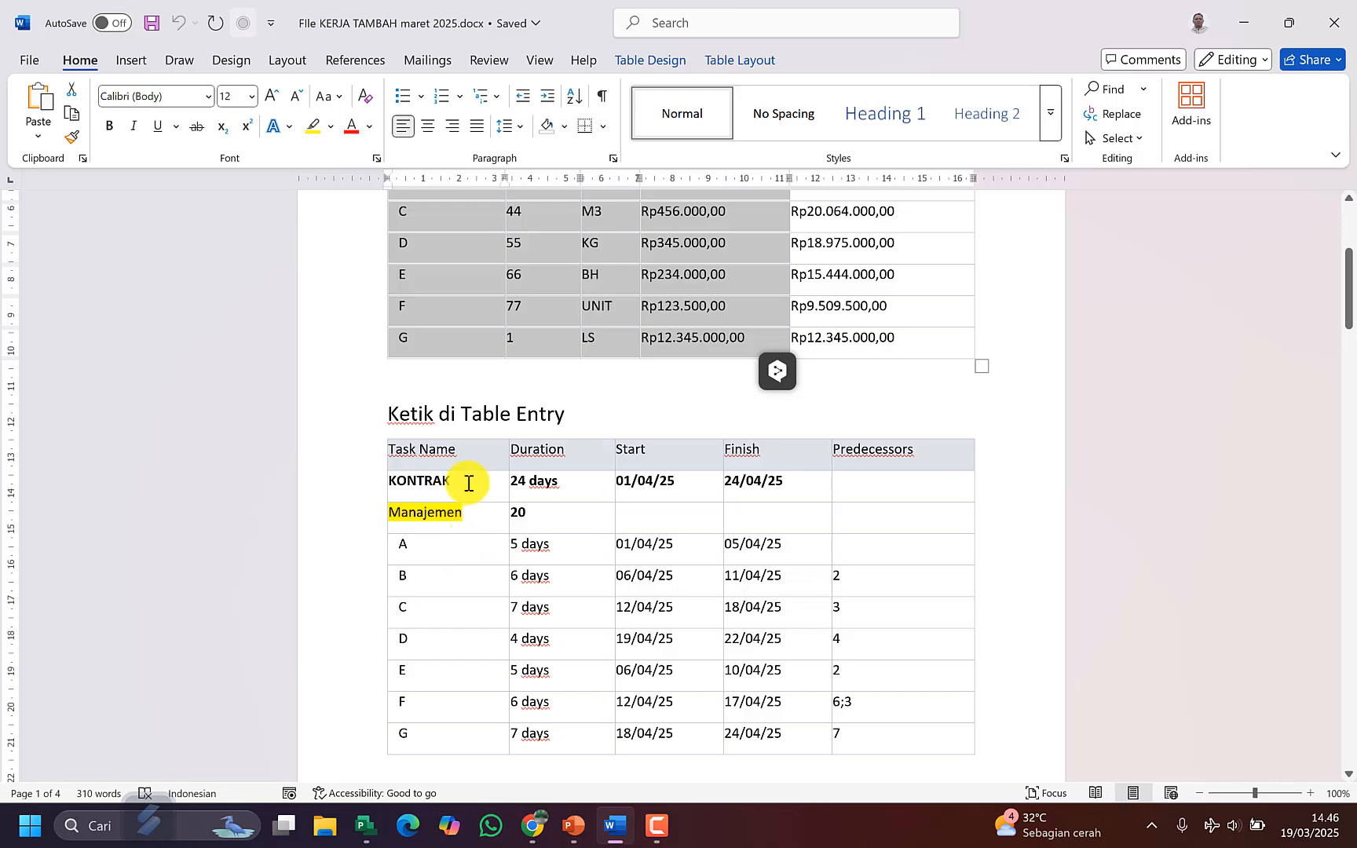
pyautogui.moveTo(468, 483); pyautogui.dragTo(876, 736)
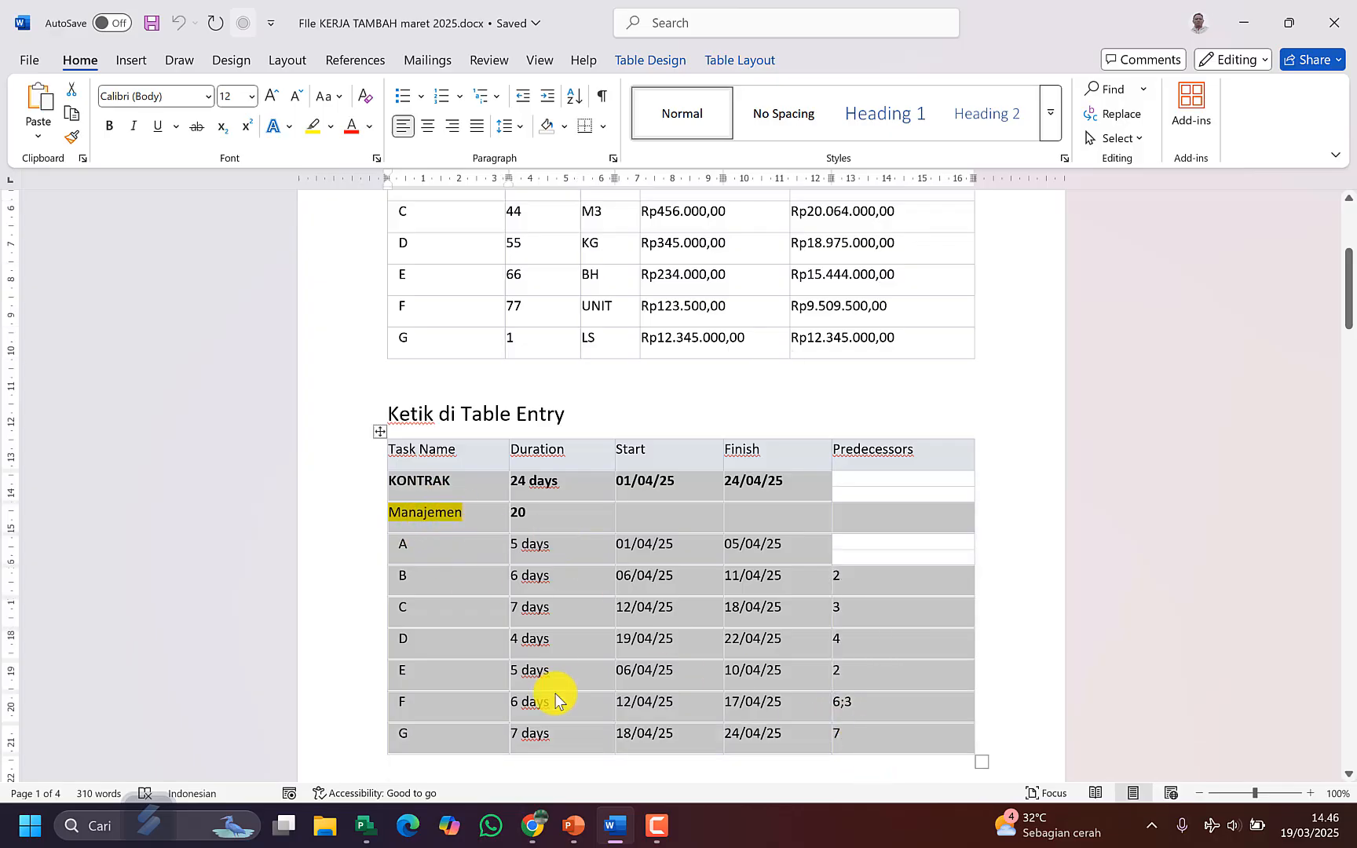
pyautogui.click(365, 824)
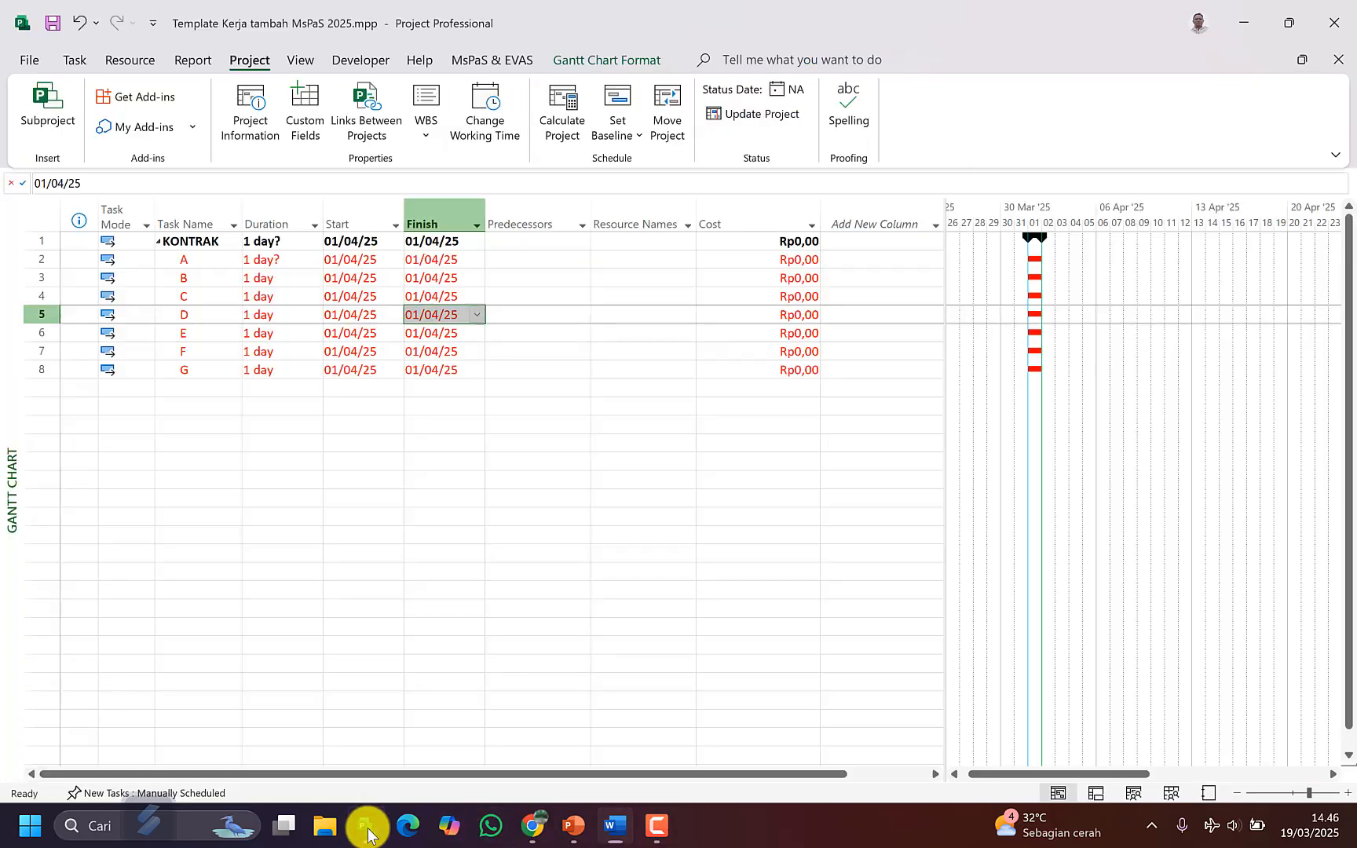
pyautogui.click(157, 371)
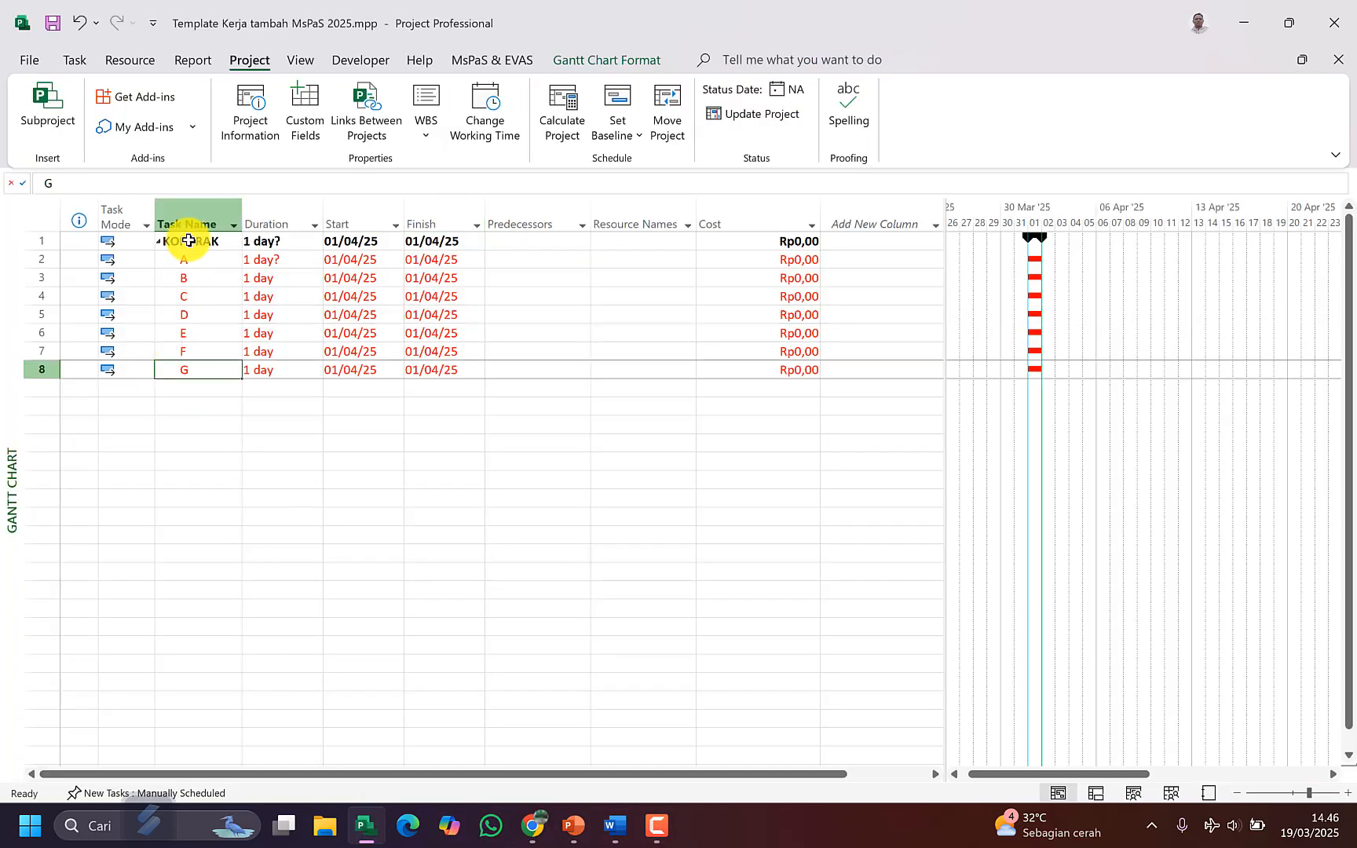
# Step: Copy rows A to G of Word's Ketik di Table Entry table into Project's Entry table from task A, and widen the Gantt chart area
pyautogui.click(616, 824)
pyautogui.click(537, 622)
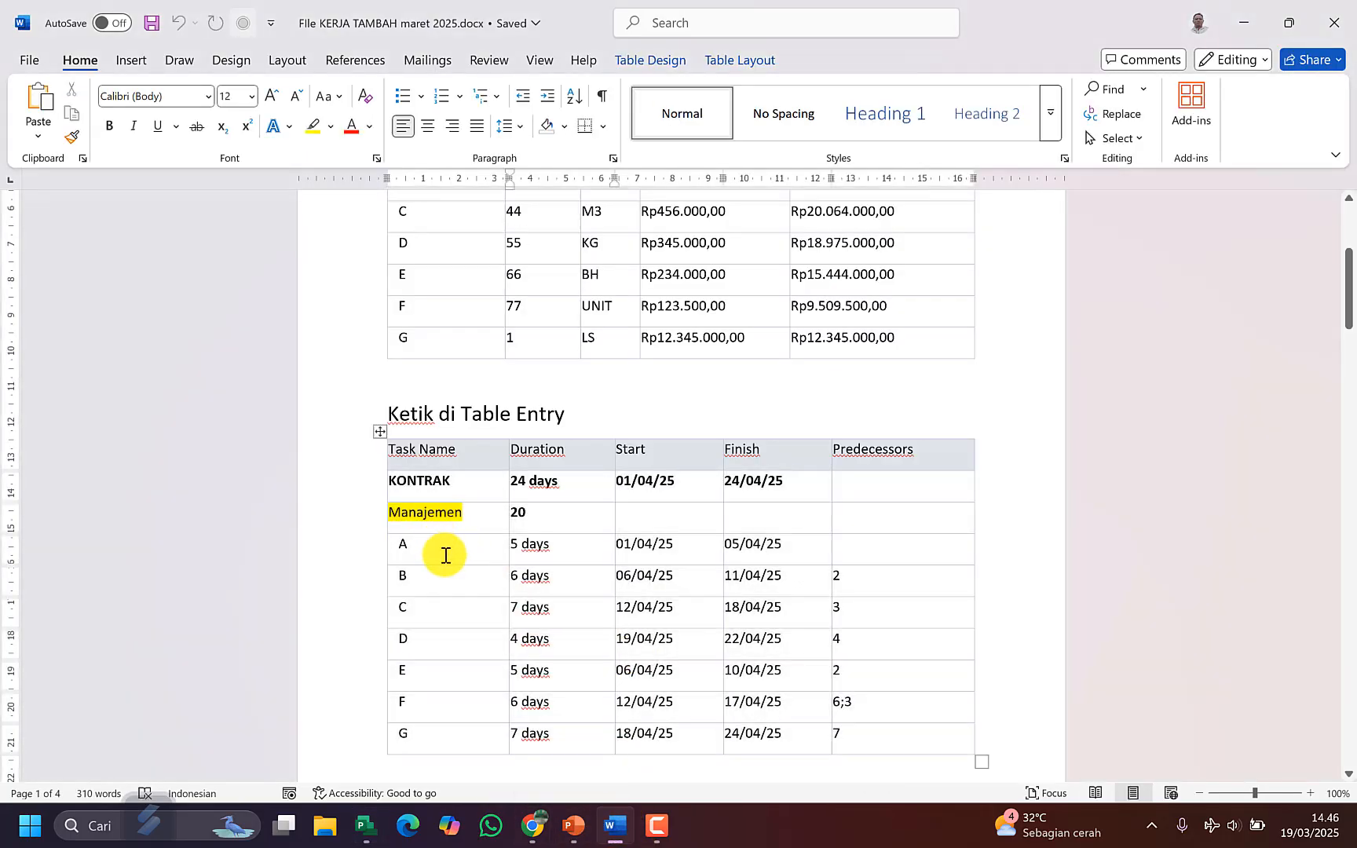
pyautogui.moveTo(445, 556); pyautogui.dragTo(844, 733)
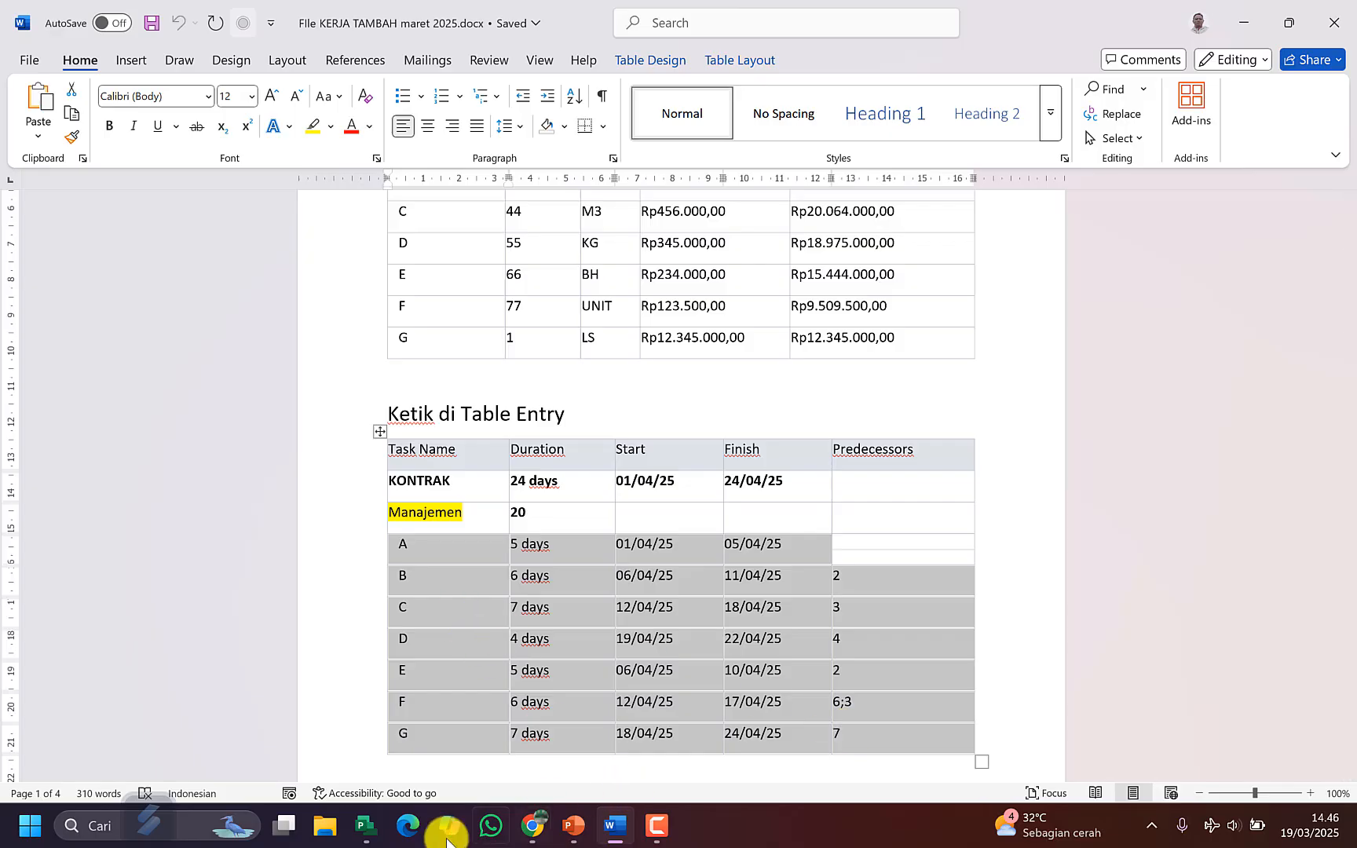
pyautogui.click(366, 828)
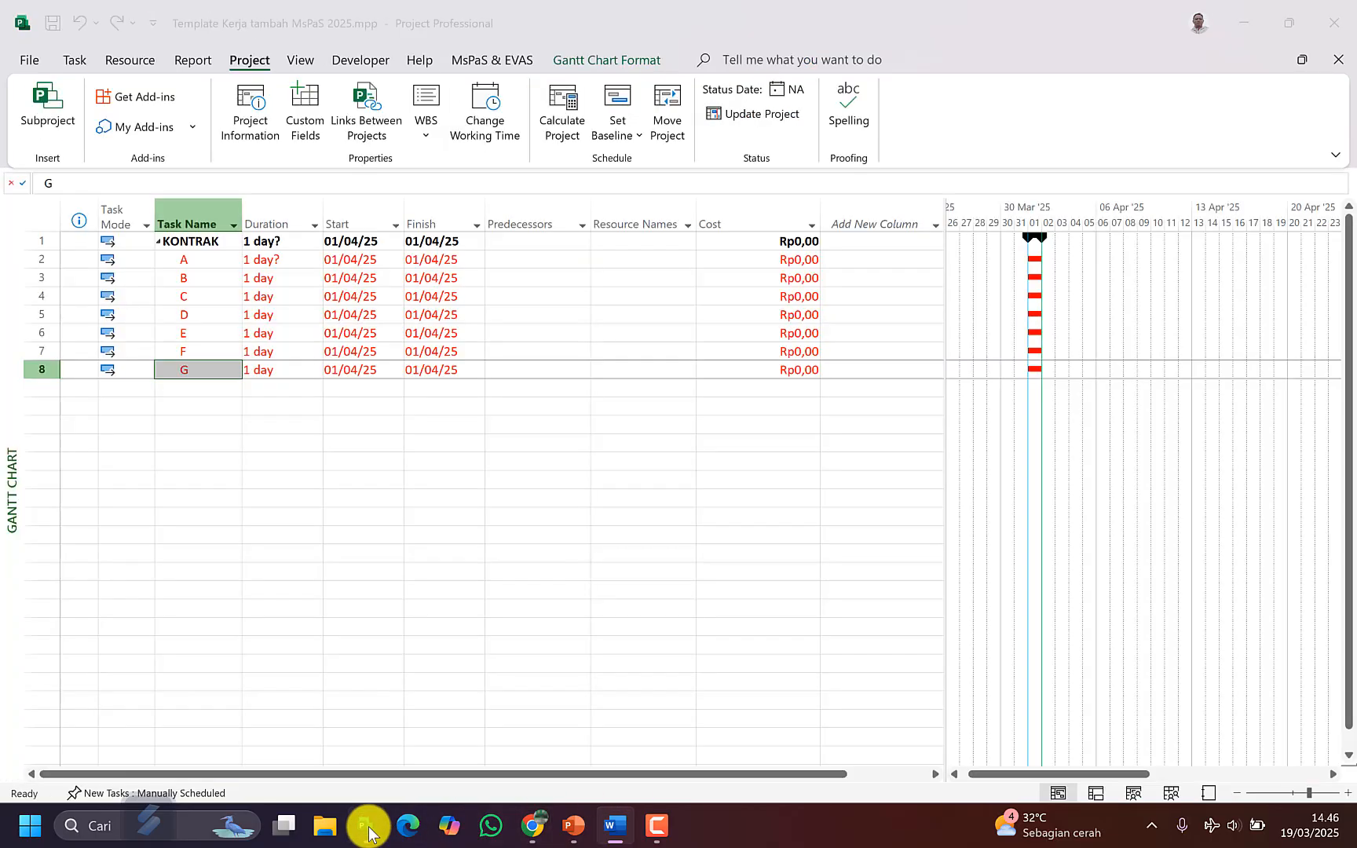
pyautogui.click(203, 261)
pyautogui.hotkey('ctrl', 'v')
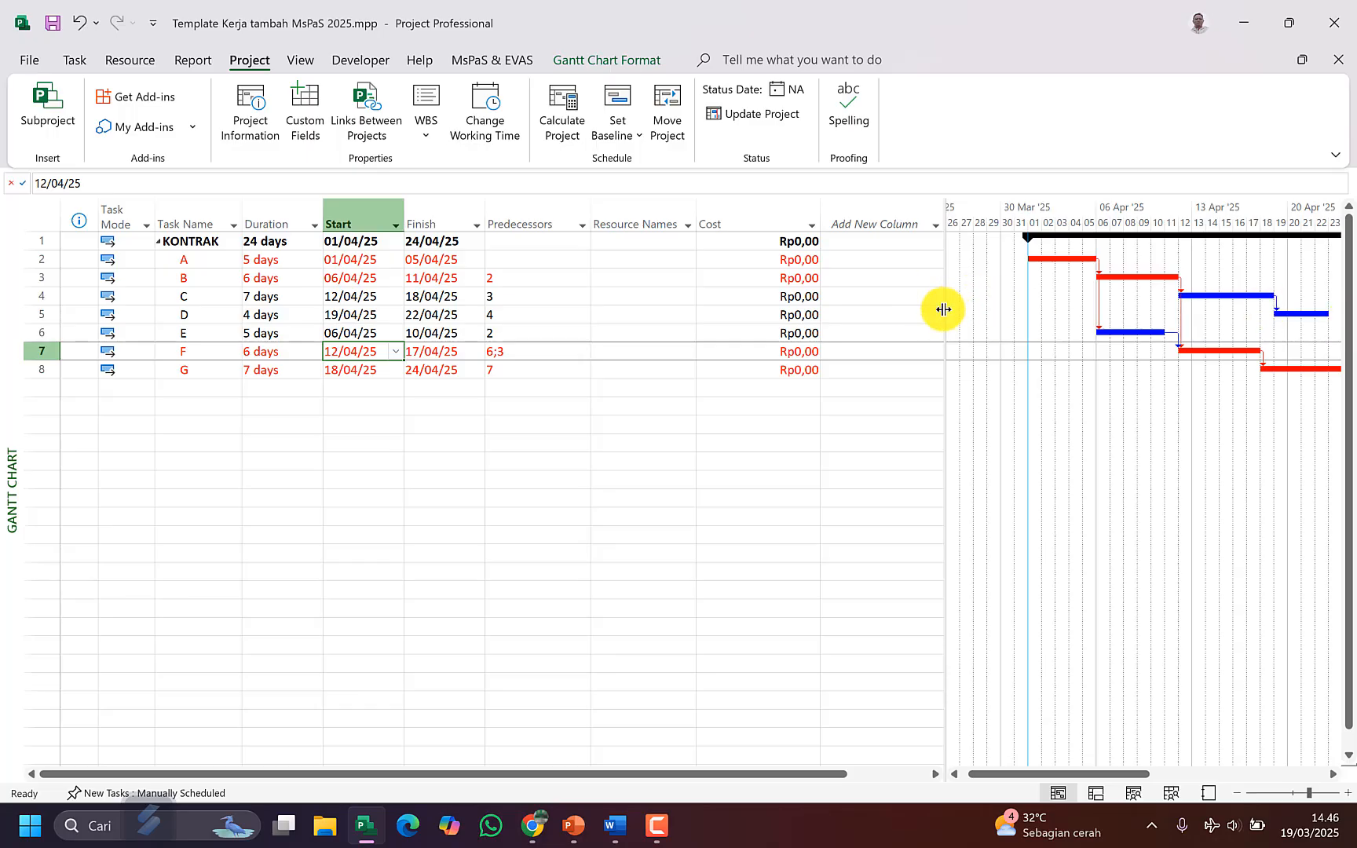
pyautogui.moveTo(947, 305); pyautogui.dragTo(645, 385)
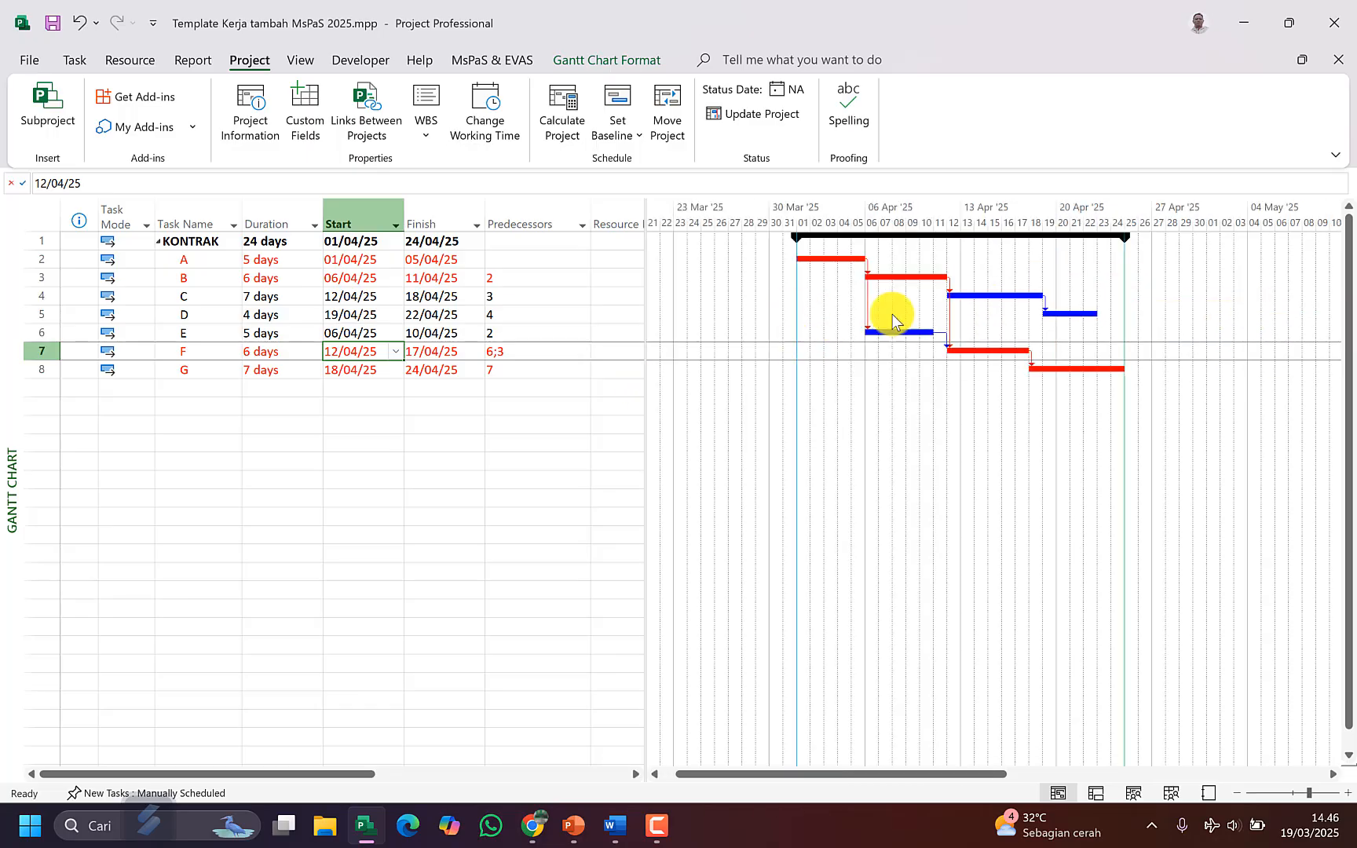
# Step: Insert a subtask named Manajemen between KONTRAK and A and set it to Auto Schedule
pyautogui.click(194, 260)
pyautogui.press('Insert')
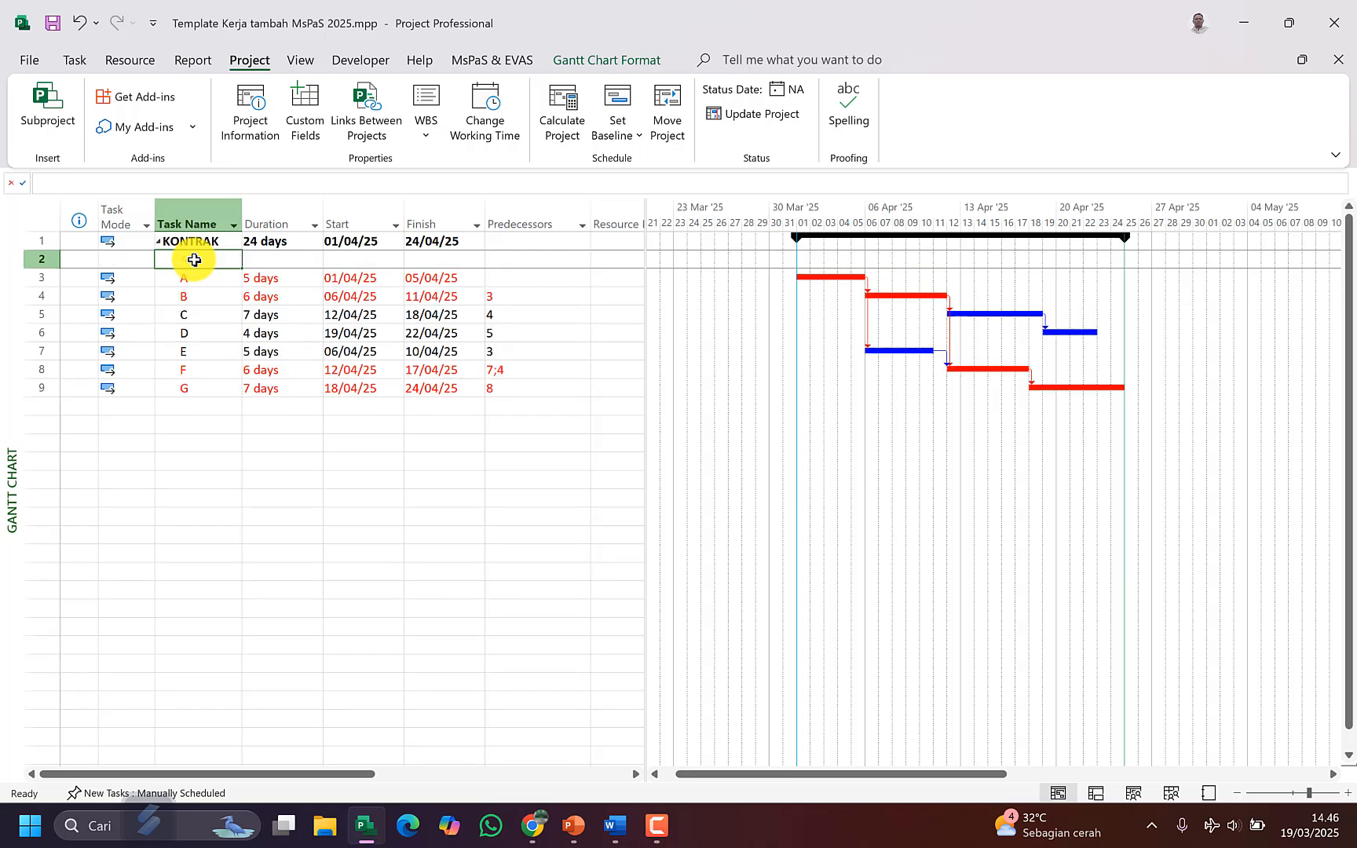
pyautogui.write('Manajemen')
pyautogui.click(194, 260)
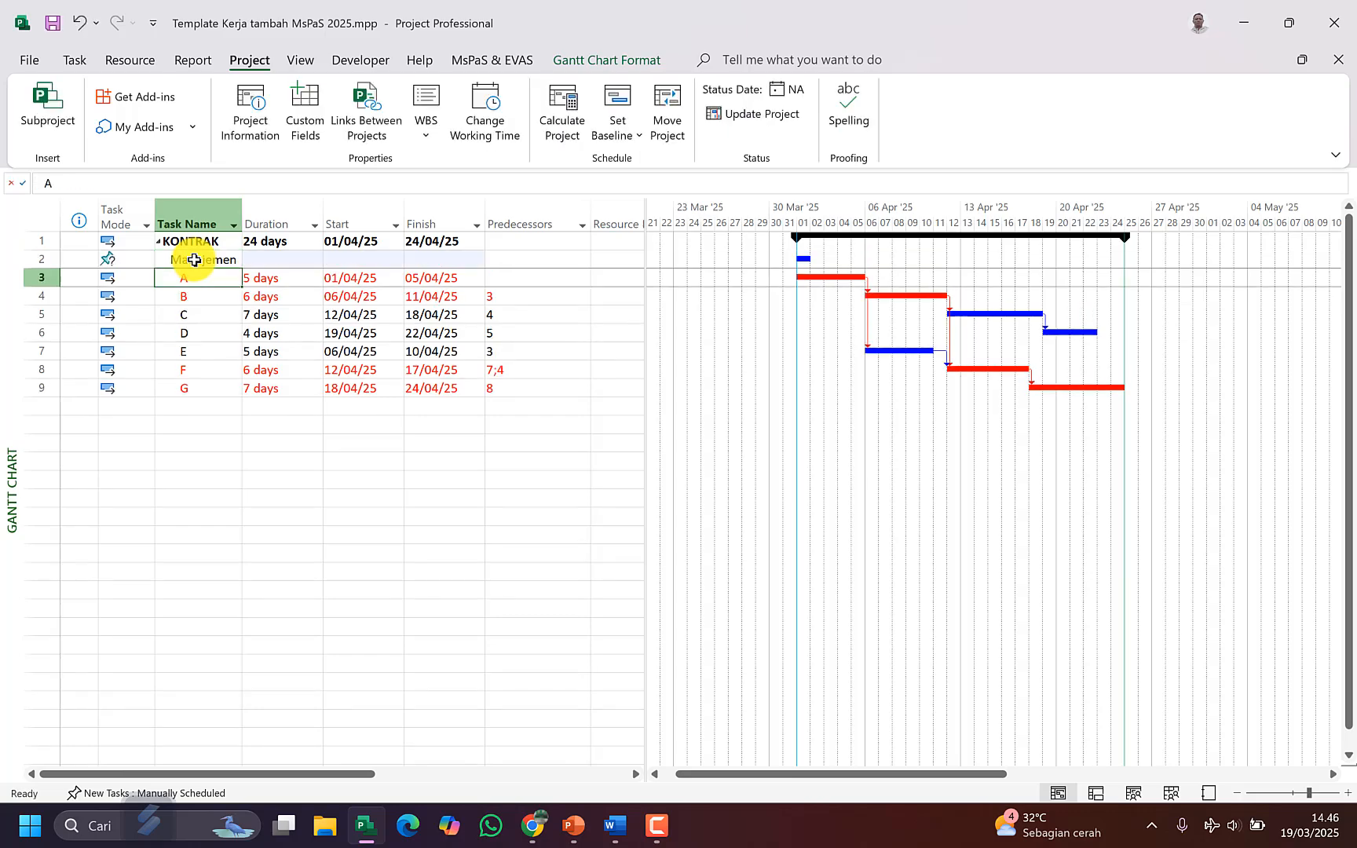
pyautogui.press('Tab')
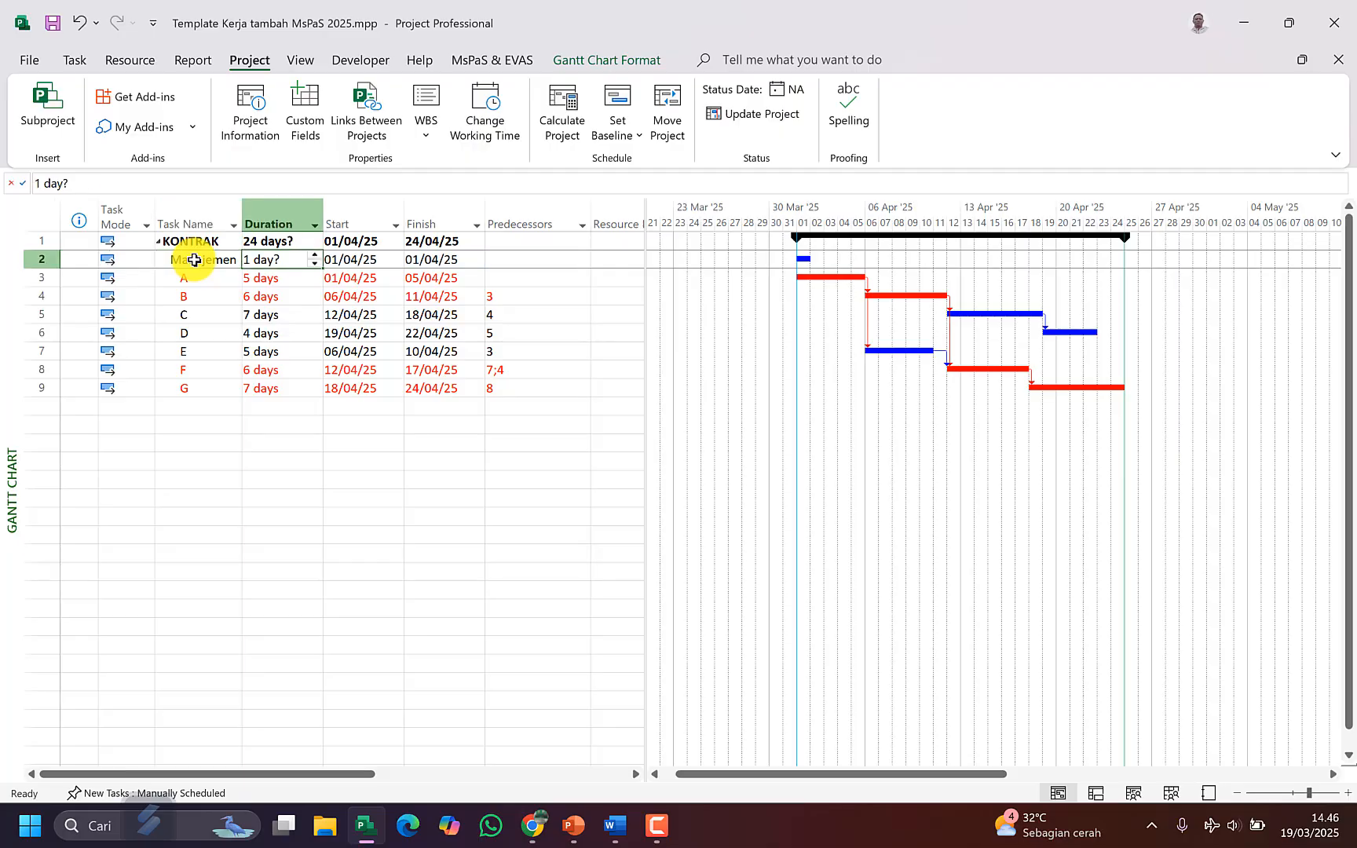
# Step: Set the duration of the Manajemen task to 20 days and return to its name
pyautogui.press('Up')
pyautogui.press('Down')
pyautogui.press('Down')
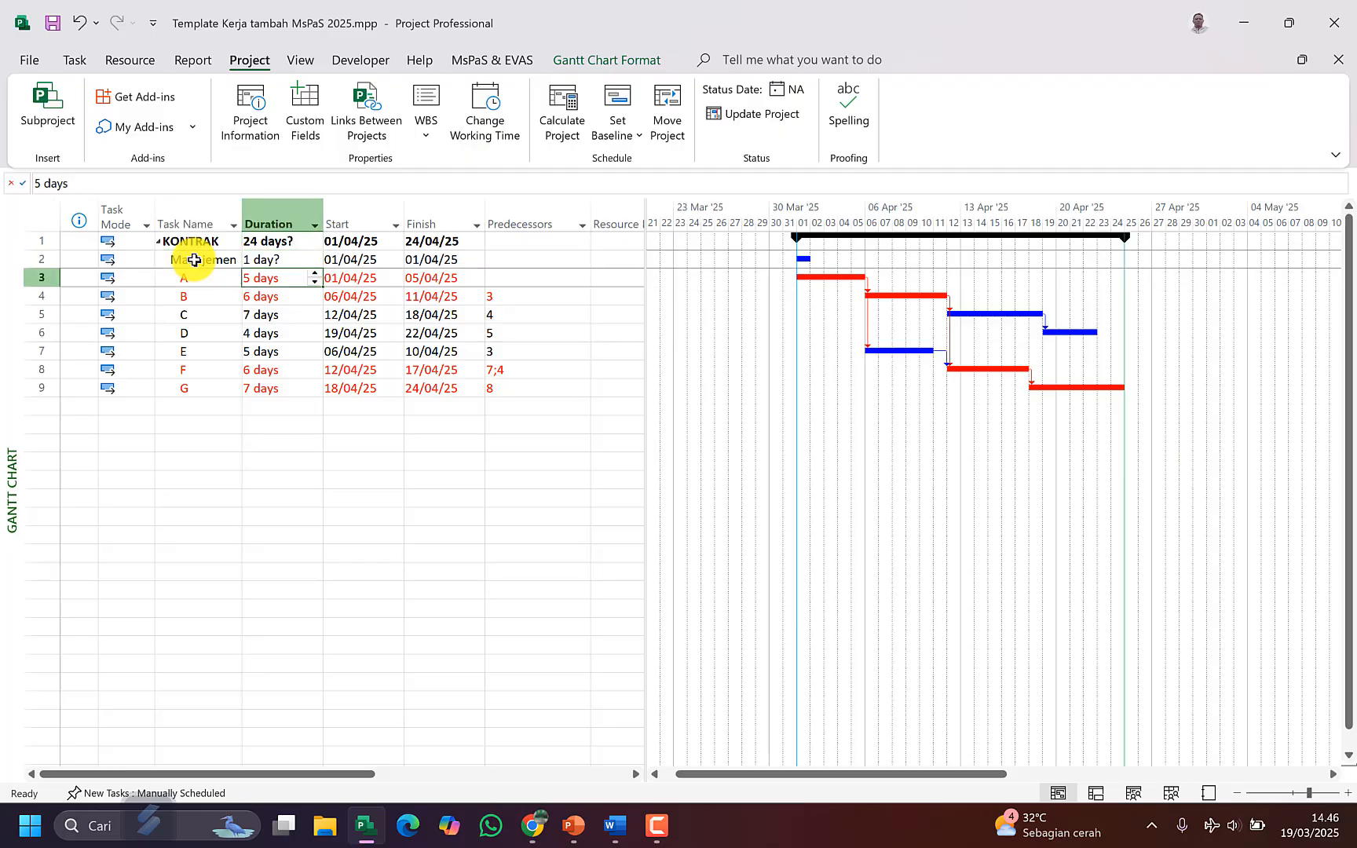
pyautogui.press('Up')
pyautogui.press('Up')
pyautogui.press('Down')
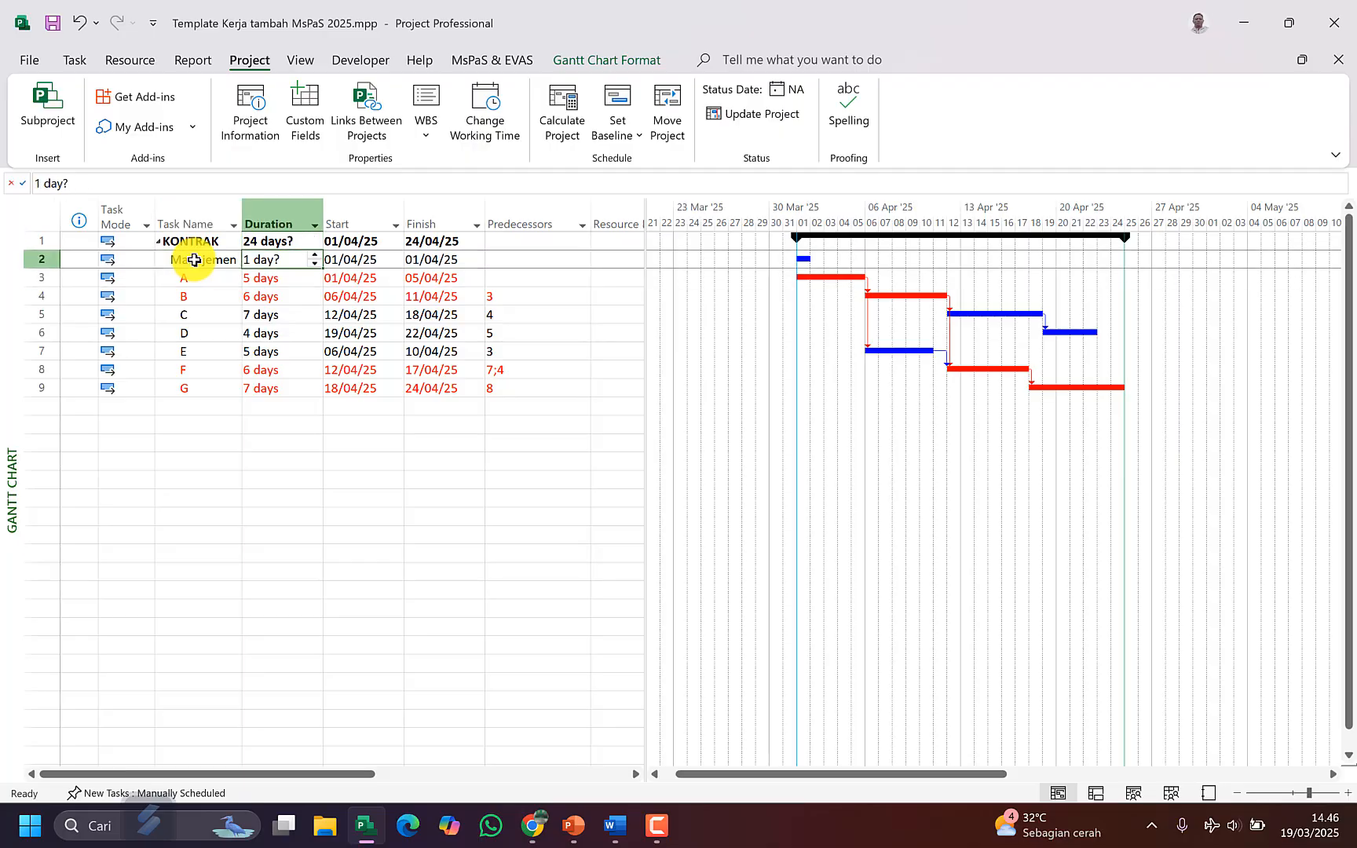
pyautogui.write('20')
pyautogui.press('Return')
pyautogui.press('Up')
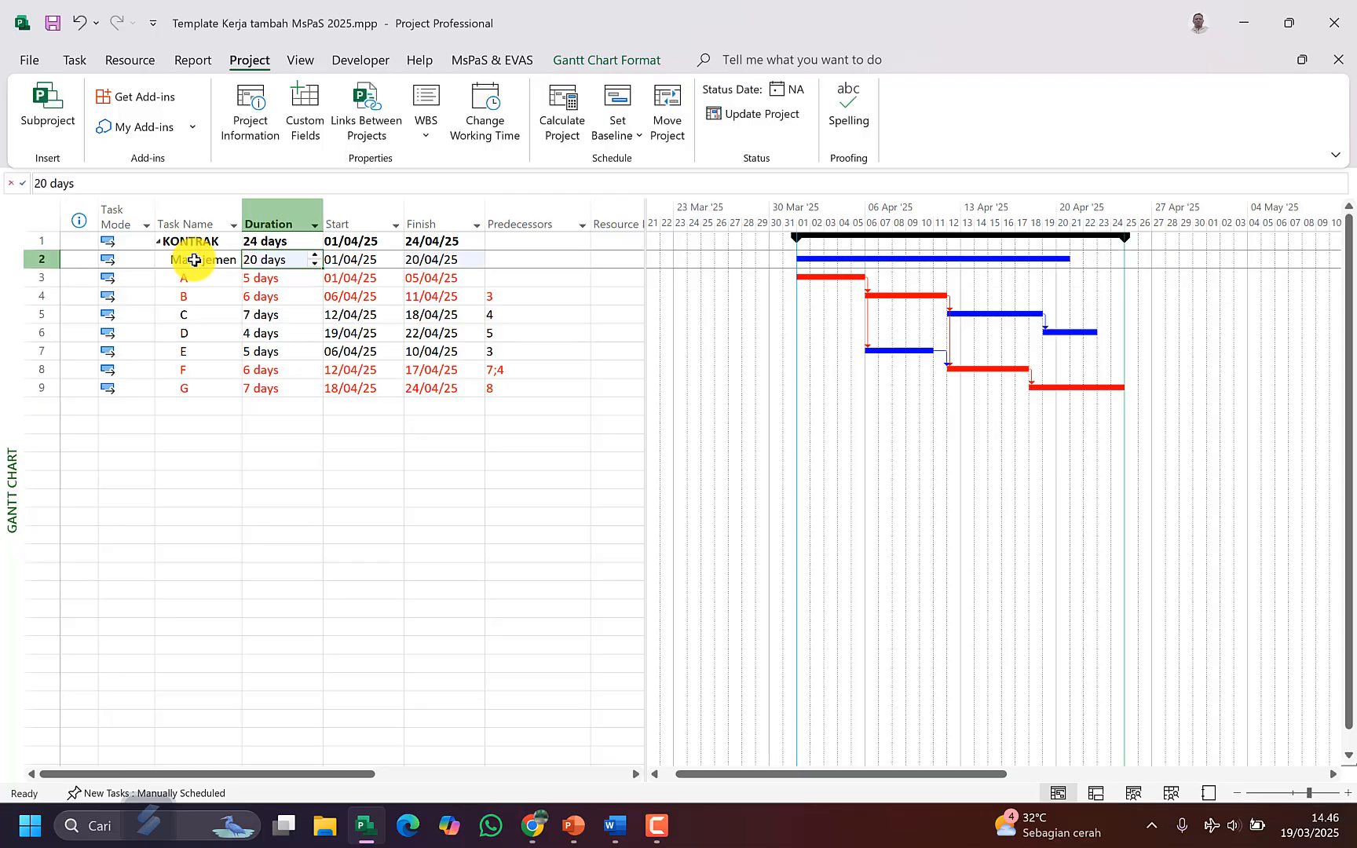
pyautogui.click(194, 260)
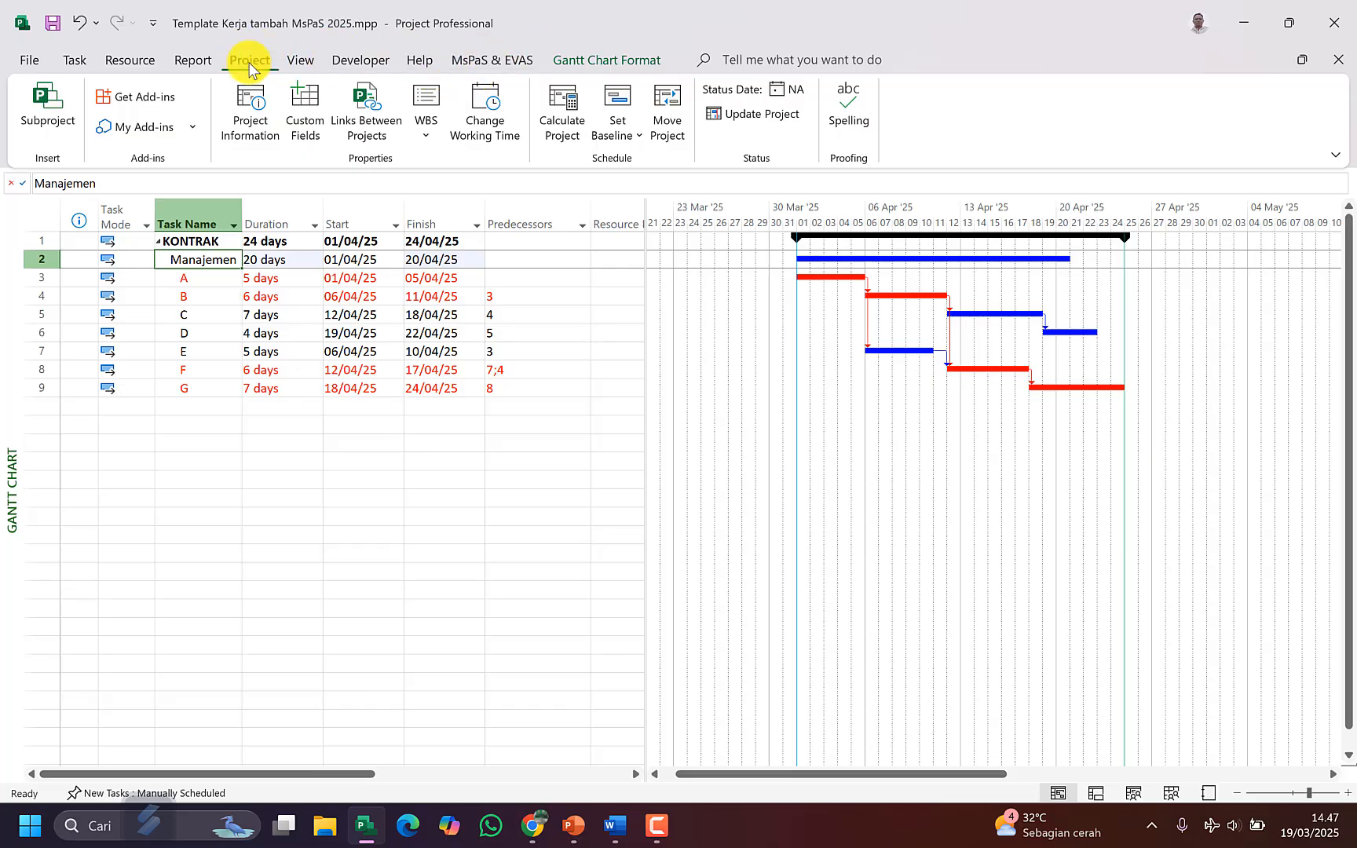
# Step: Open the custom report Dashboard - MsPaS, examine its contract duration table, and return to the Gantt Chart
pyautogui.click(191, 56)
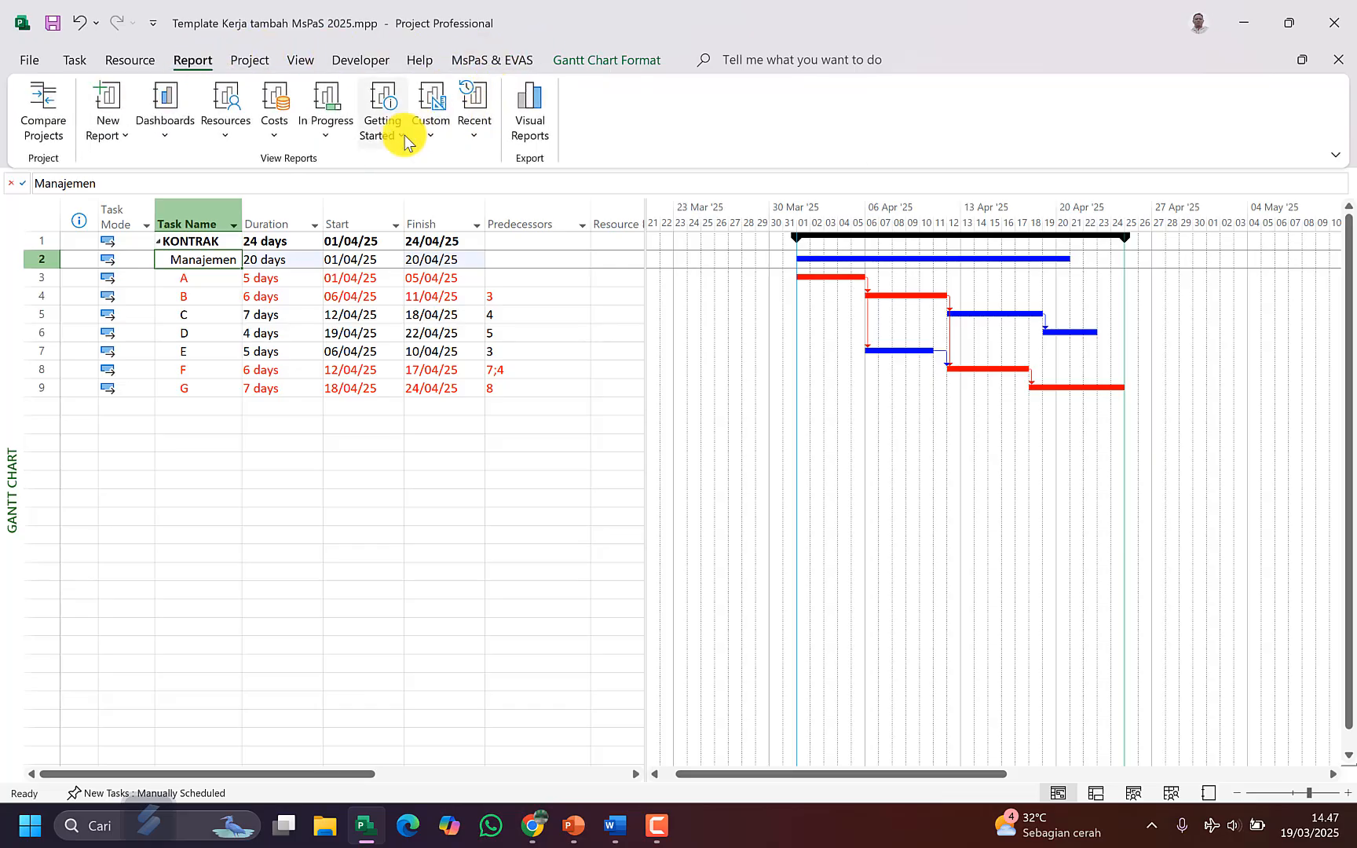
pyautogui.click(435, 129)
pyautogui.click(507, 201)
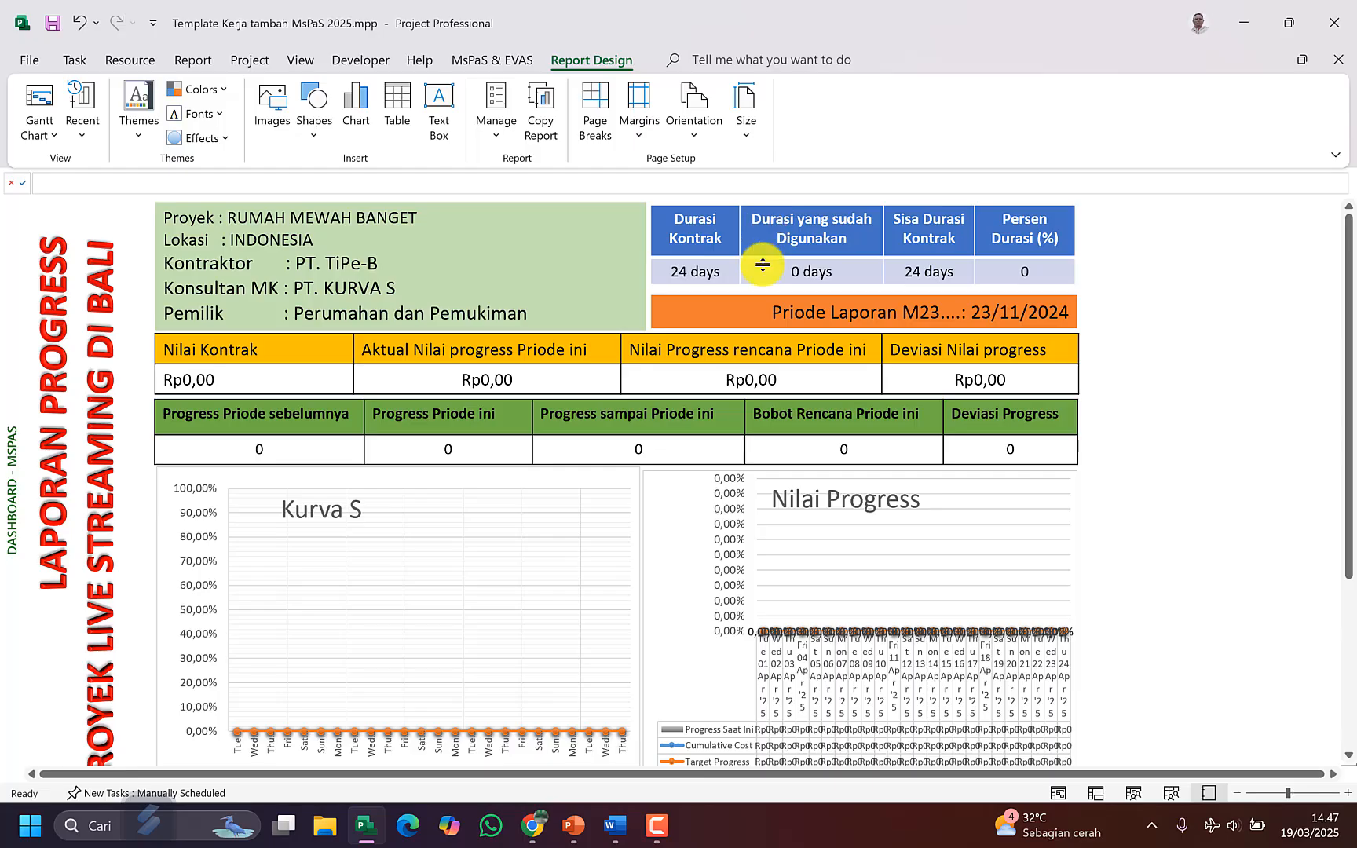
pyautogui.click(766, 219)
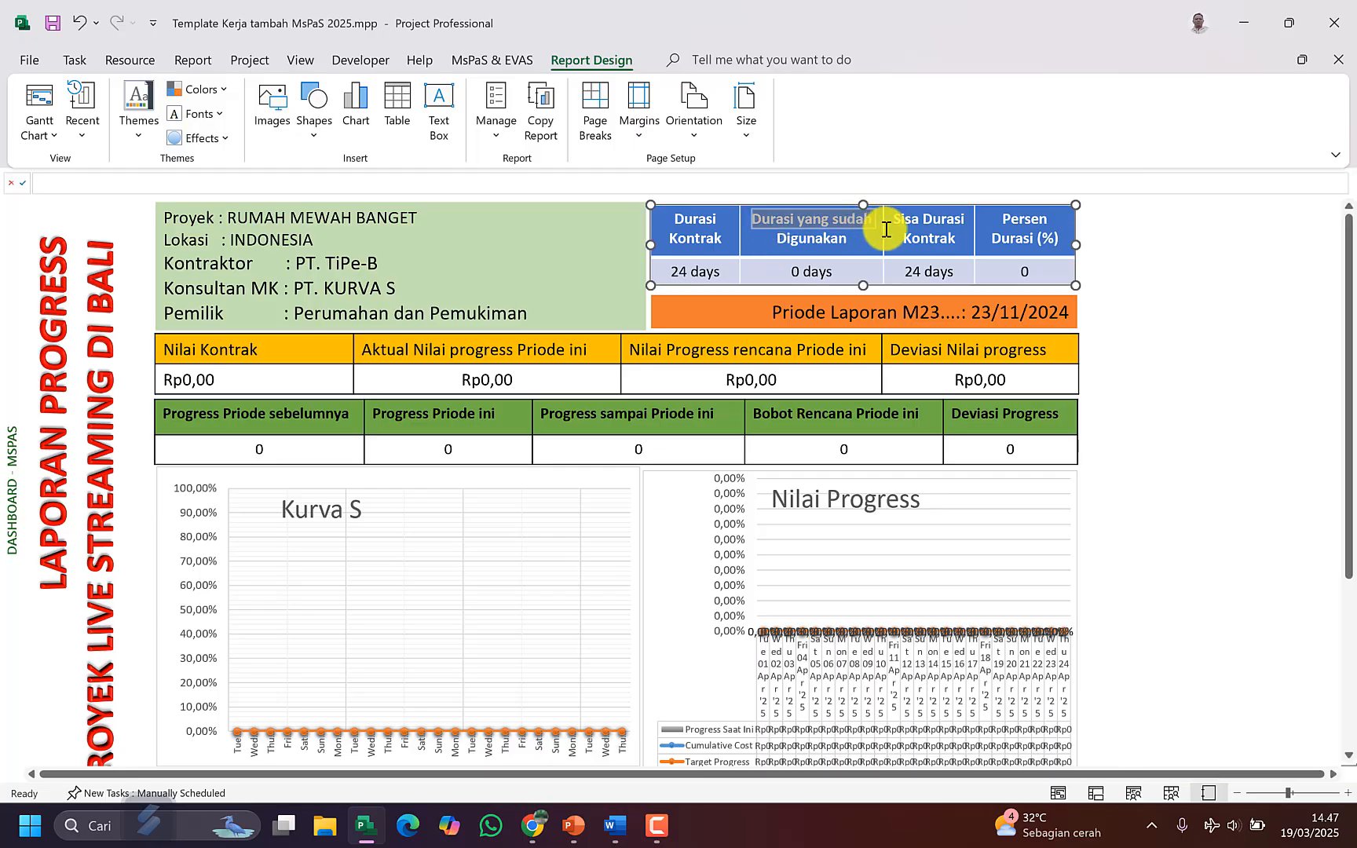
pyautogui.click(840, 275)
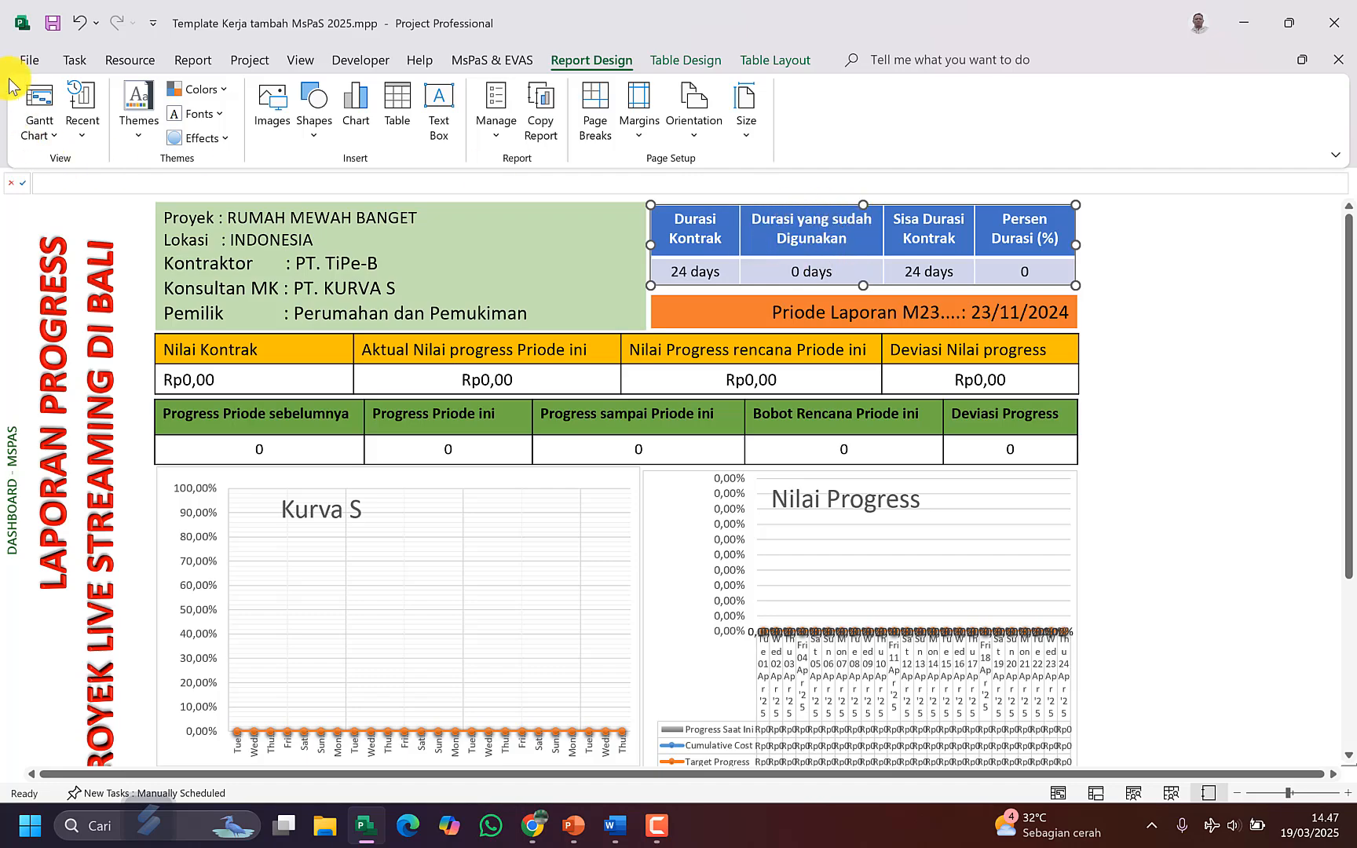
pyautogui.click(35, 99)
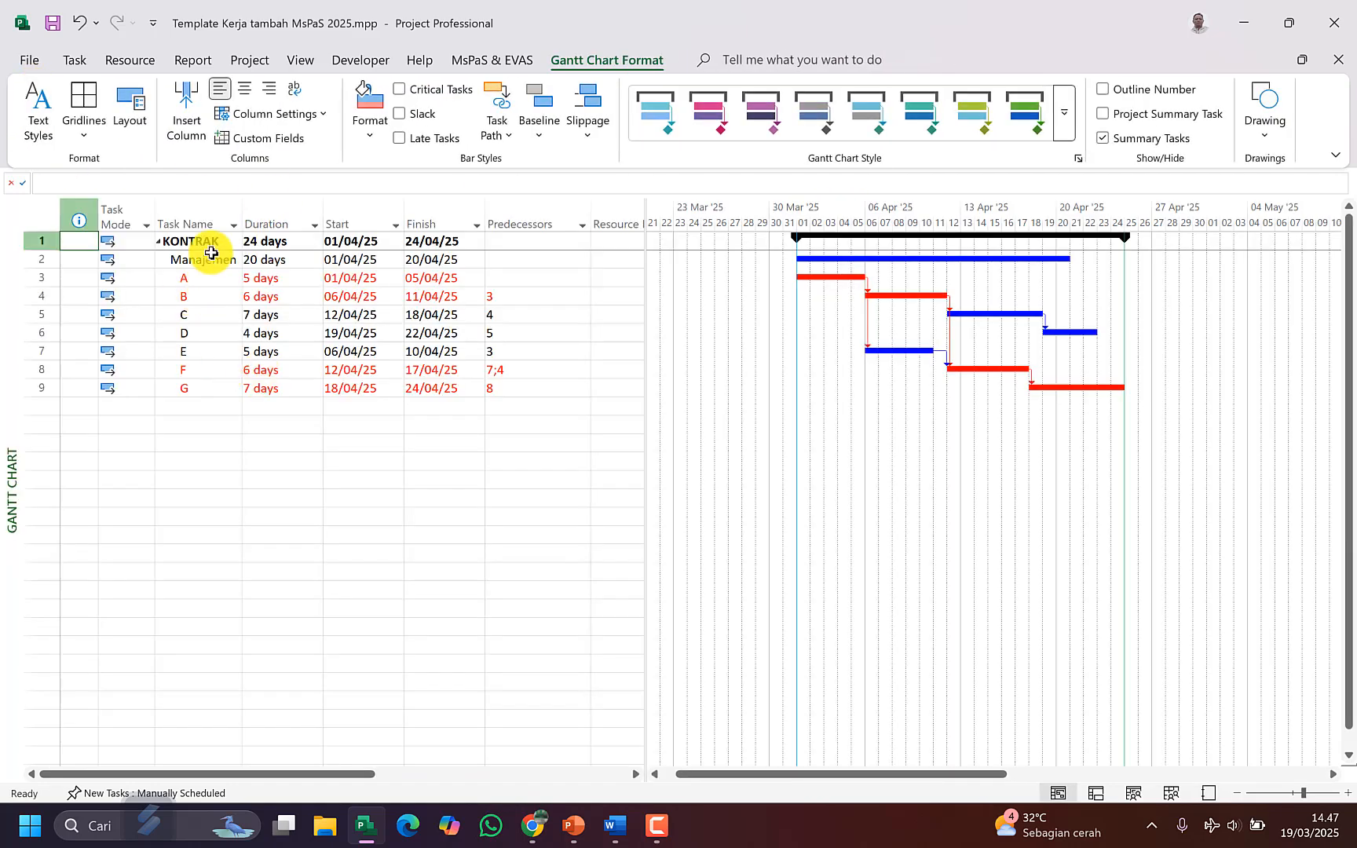
# Step: Select the Manajemen task and reopen the Dashboard - MsPaS report using the MsPaS & EVAS custom report command
pyautogui.click(210, 258)
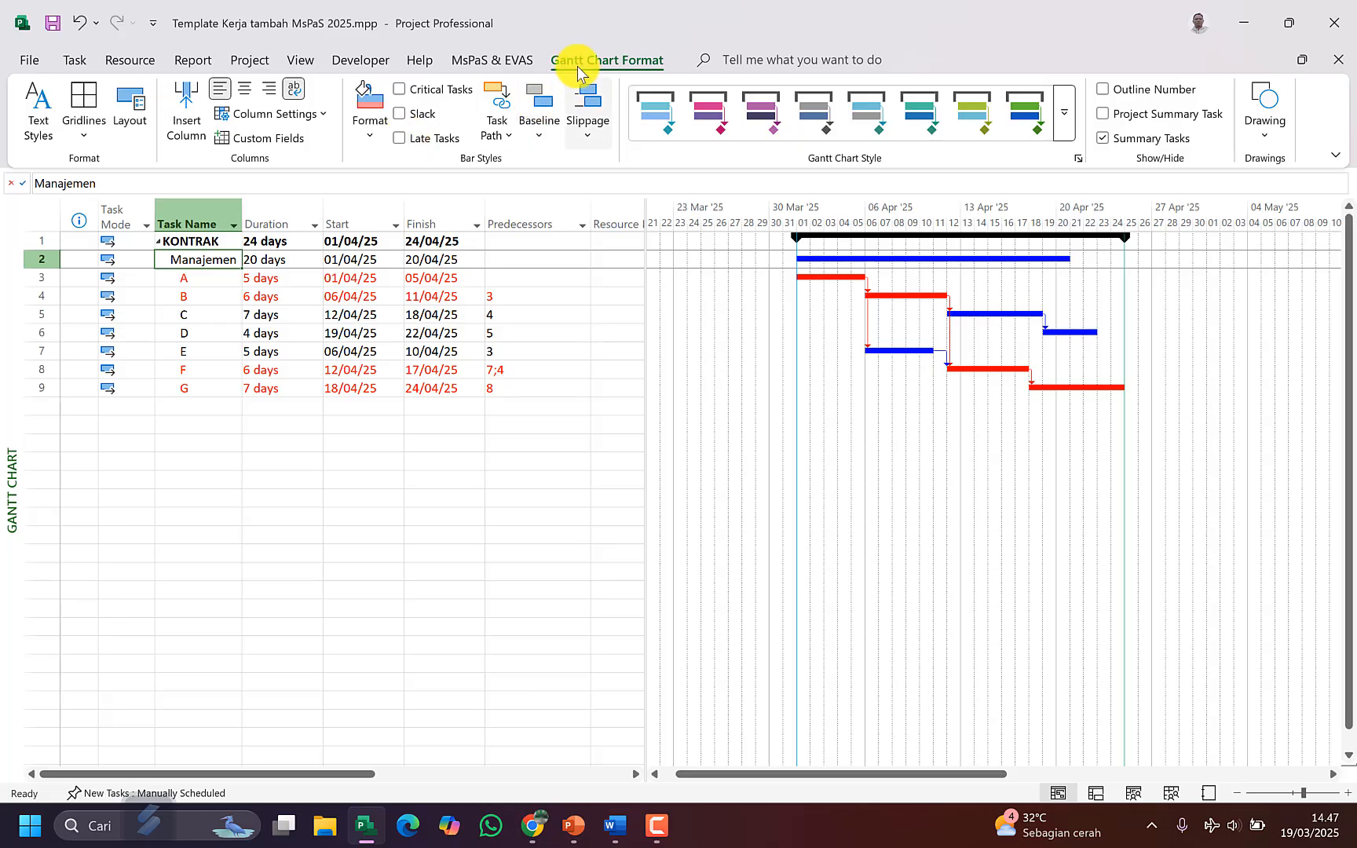
pyautogui.click(503, 60)
pyautogui.click(1093, 130)
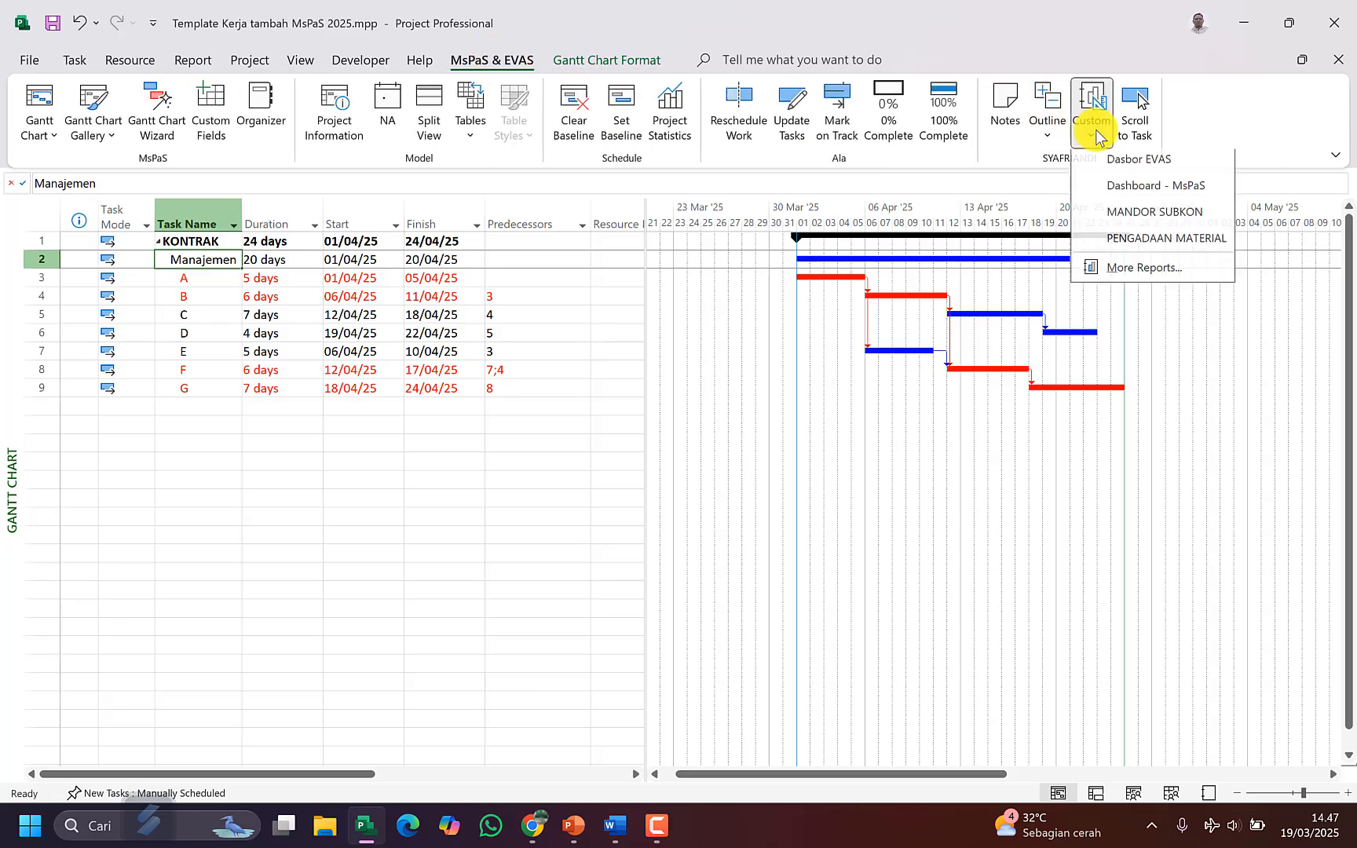
pyautogui.click(1127, 182)
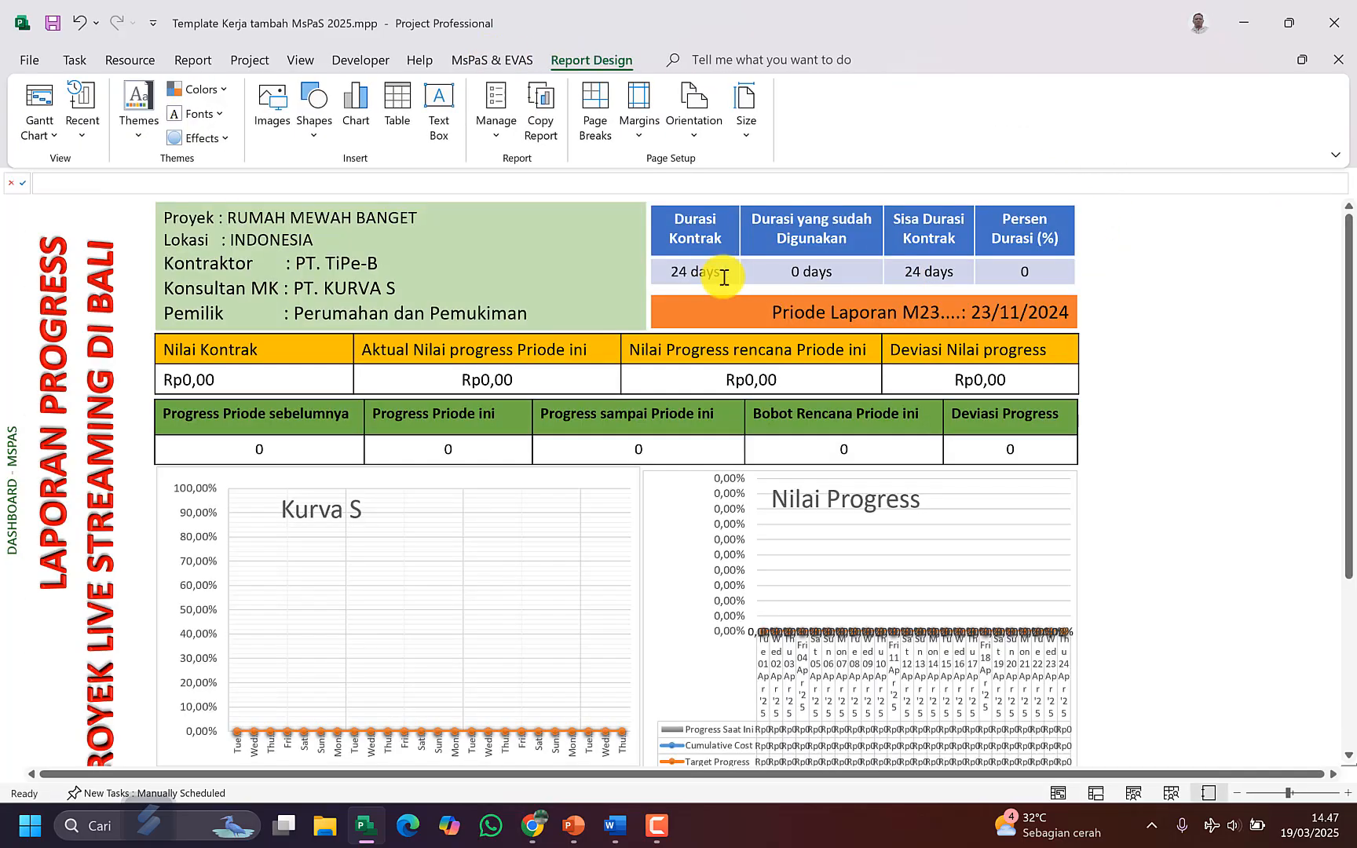
# Step: Examine the contract duration value in the dashboard table and return to the Gantt Chart
pyautogui.moveTo(723, 277); pyautogui.dragTo(669, 272)
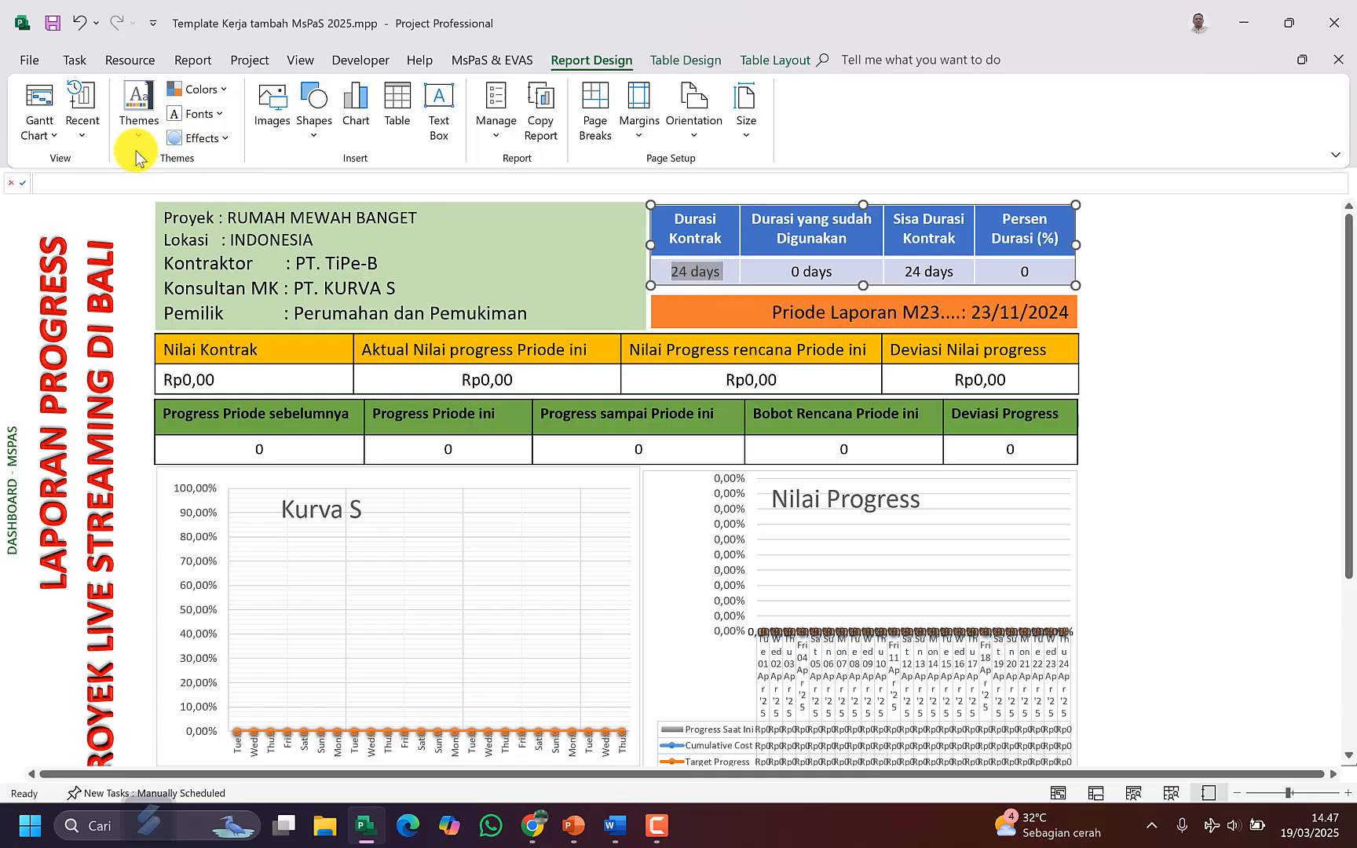
pyautogui.click(43, 98)
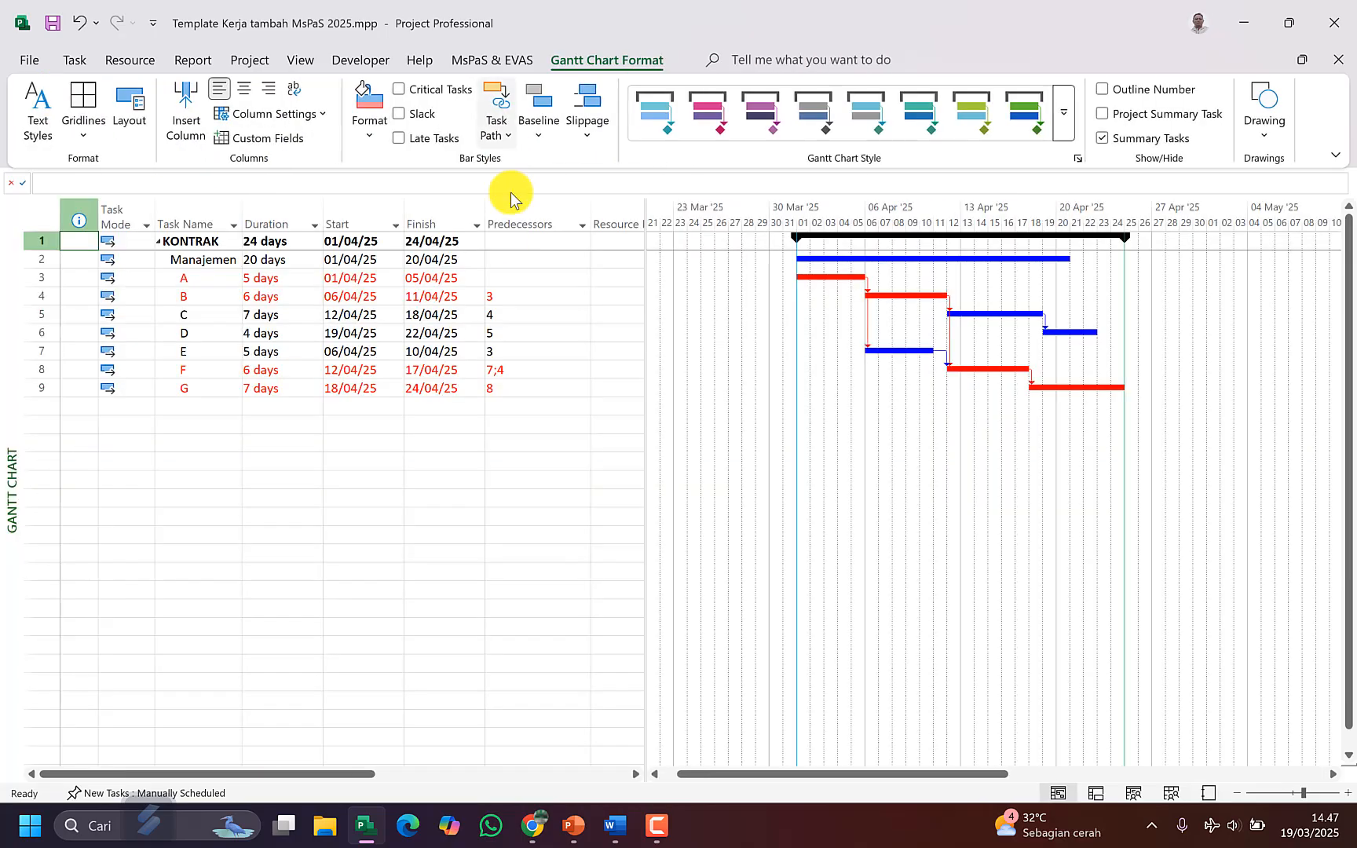
pyautogui.click(293, 224)
pyautogui.click(293, 248)
pyautogui.click(267, 260)
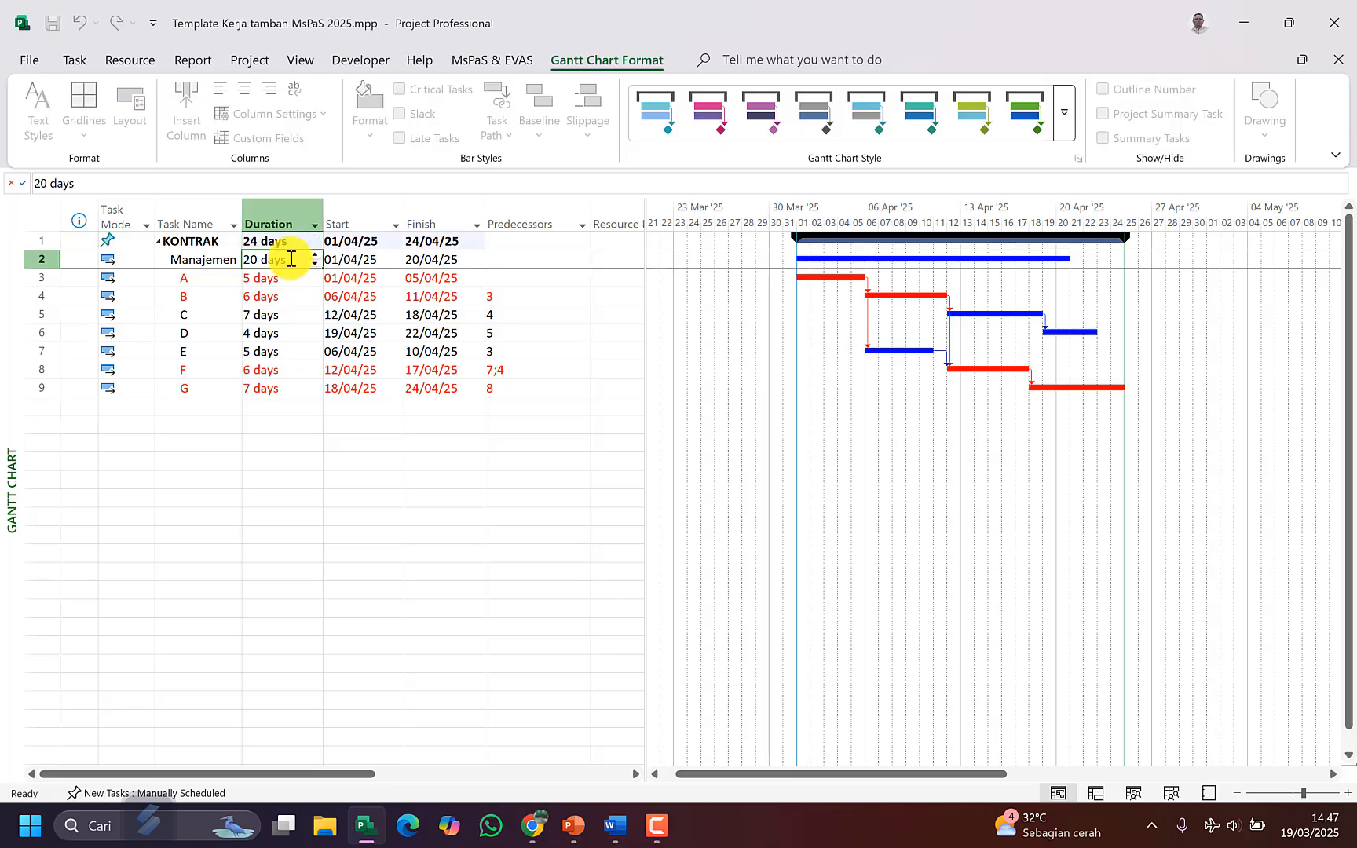
pyautogui.click(274, 222)
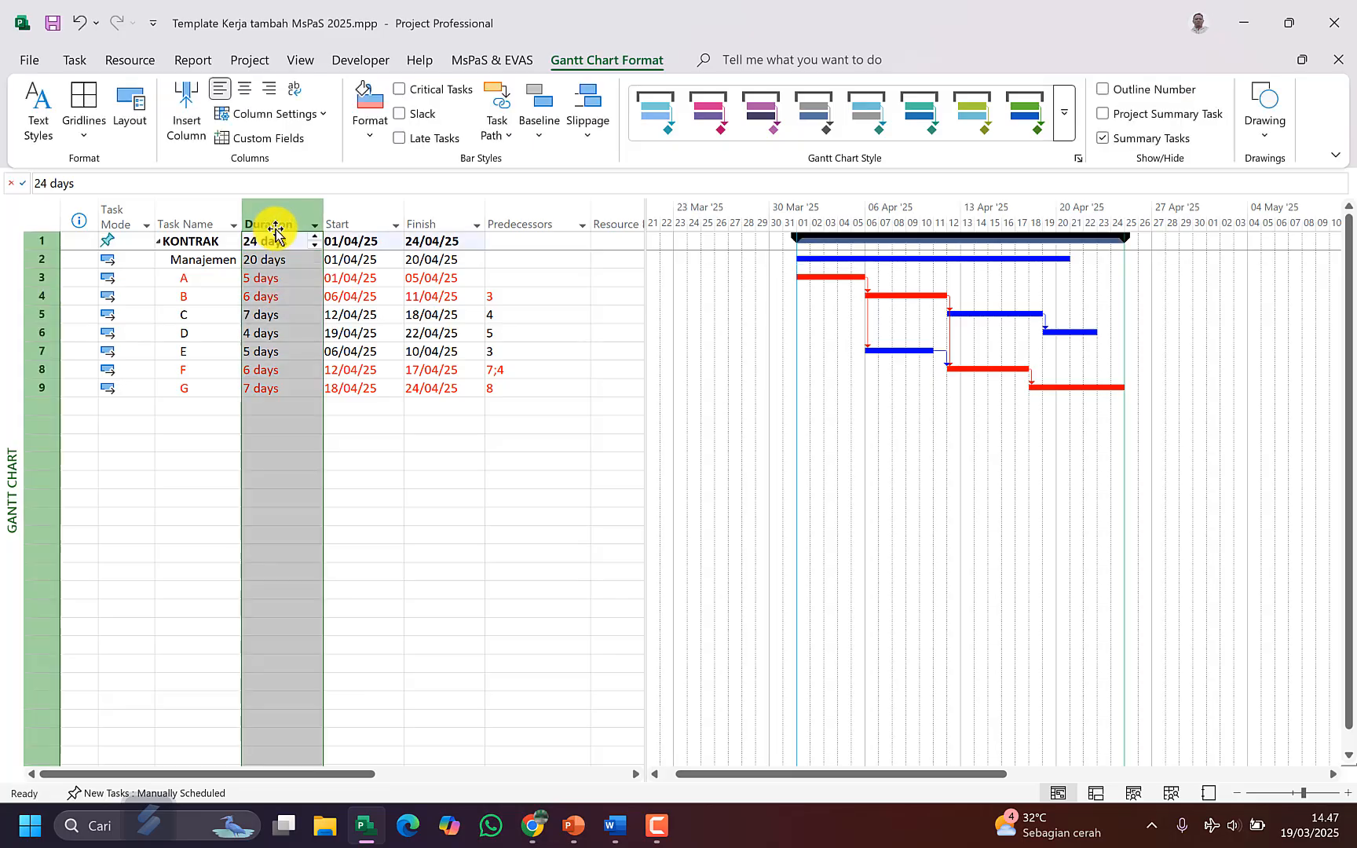
pyautogui.hotkey('ctrl', 'z')
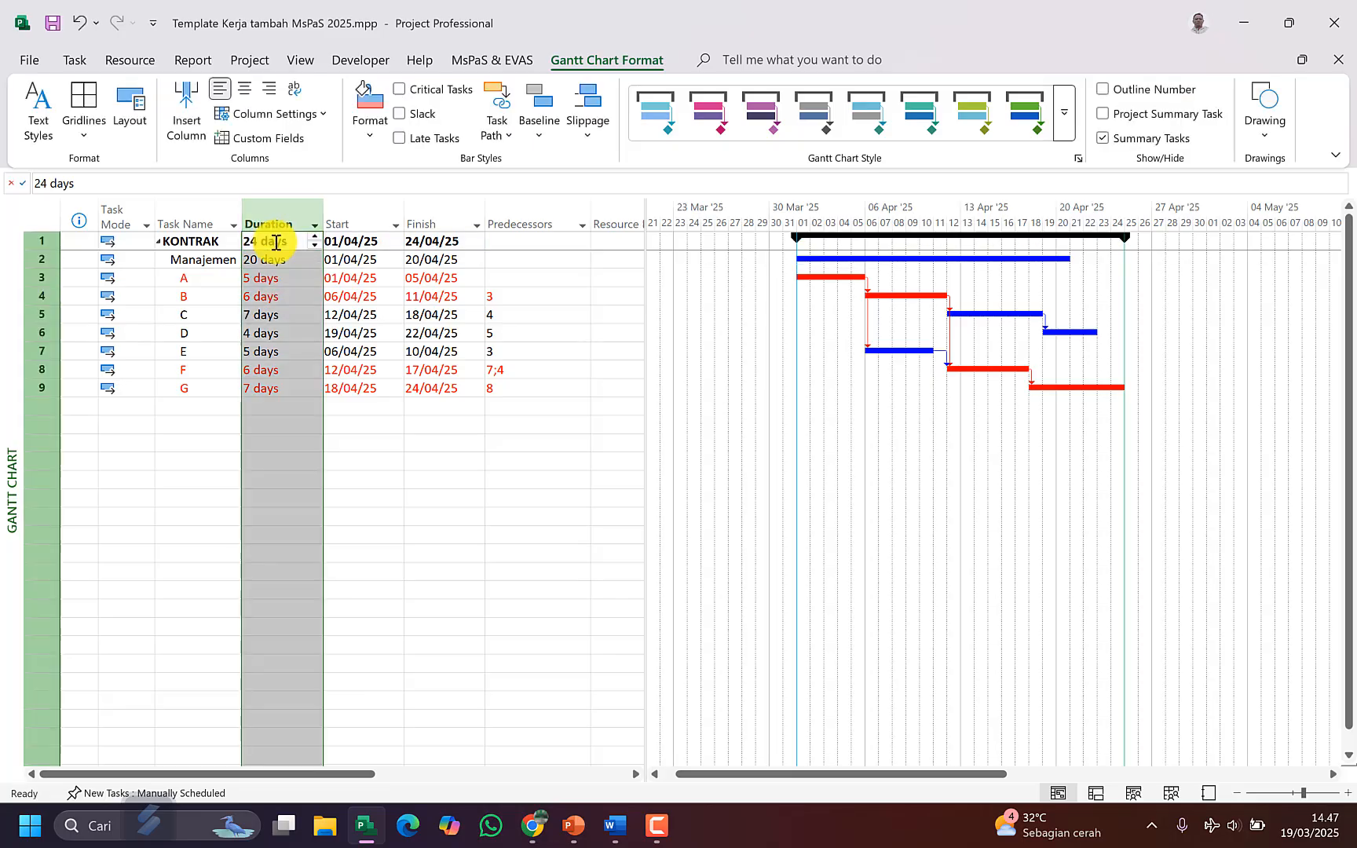
pyautogui.click(463, 314)
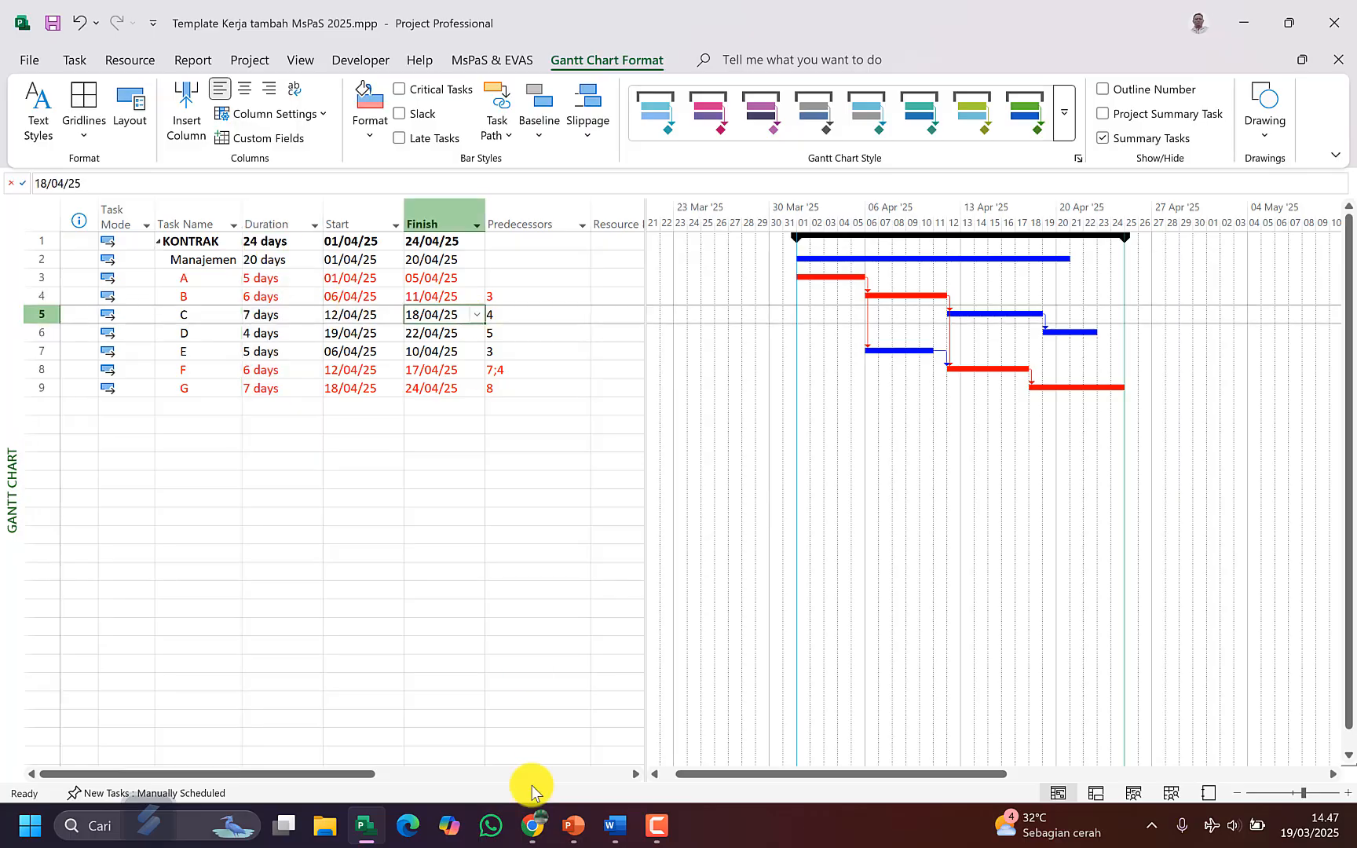
# Step: Find the Data Resource sheet table in the Word practice file, and switch Project to the Resource Sheet view
pyautogui.click(612, 834)
pyautogui.scroll(-6, 517, 551)
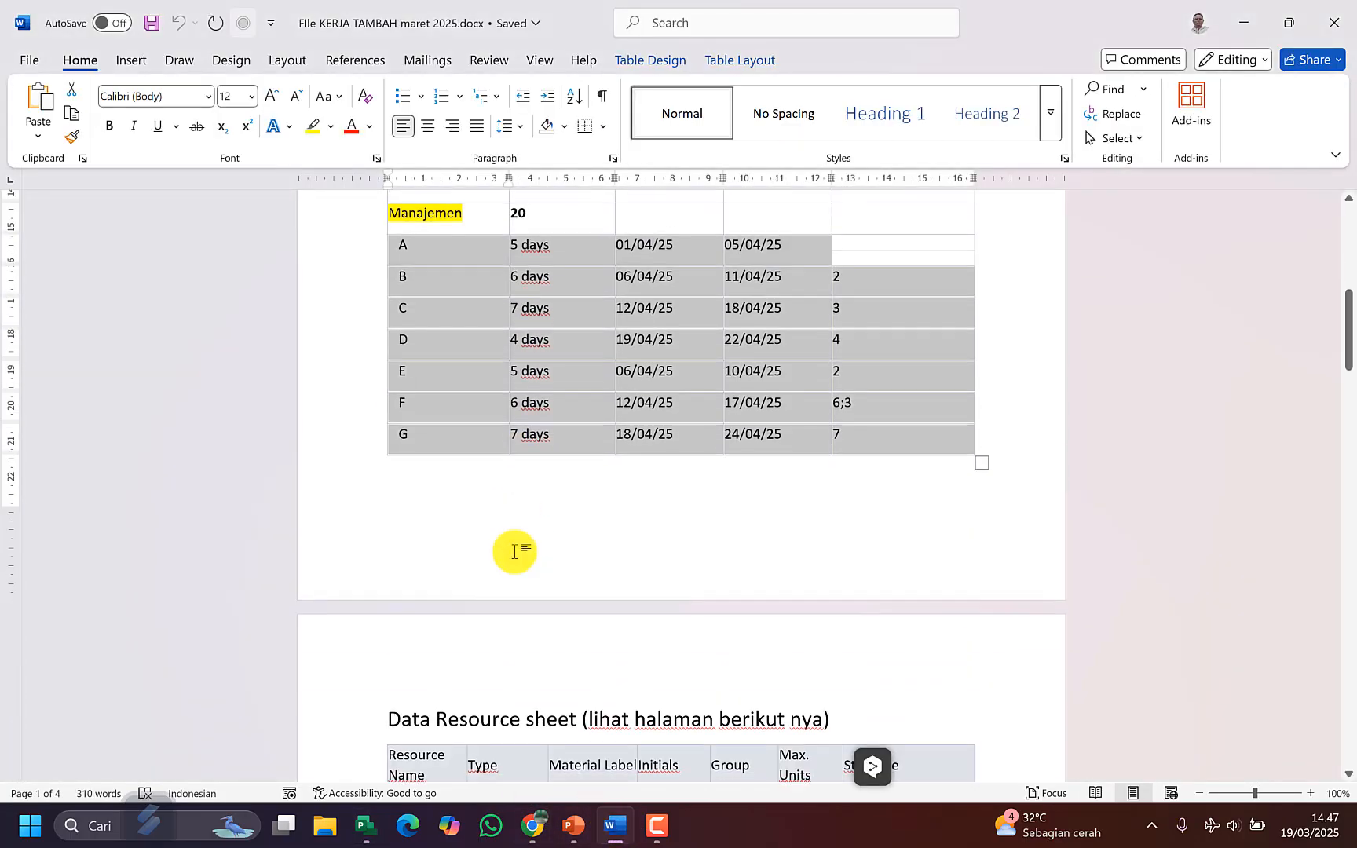
pyautogui.scroll(-3, 515, 552)
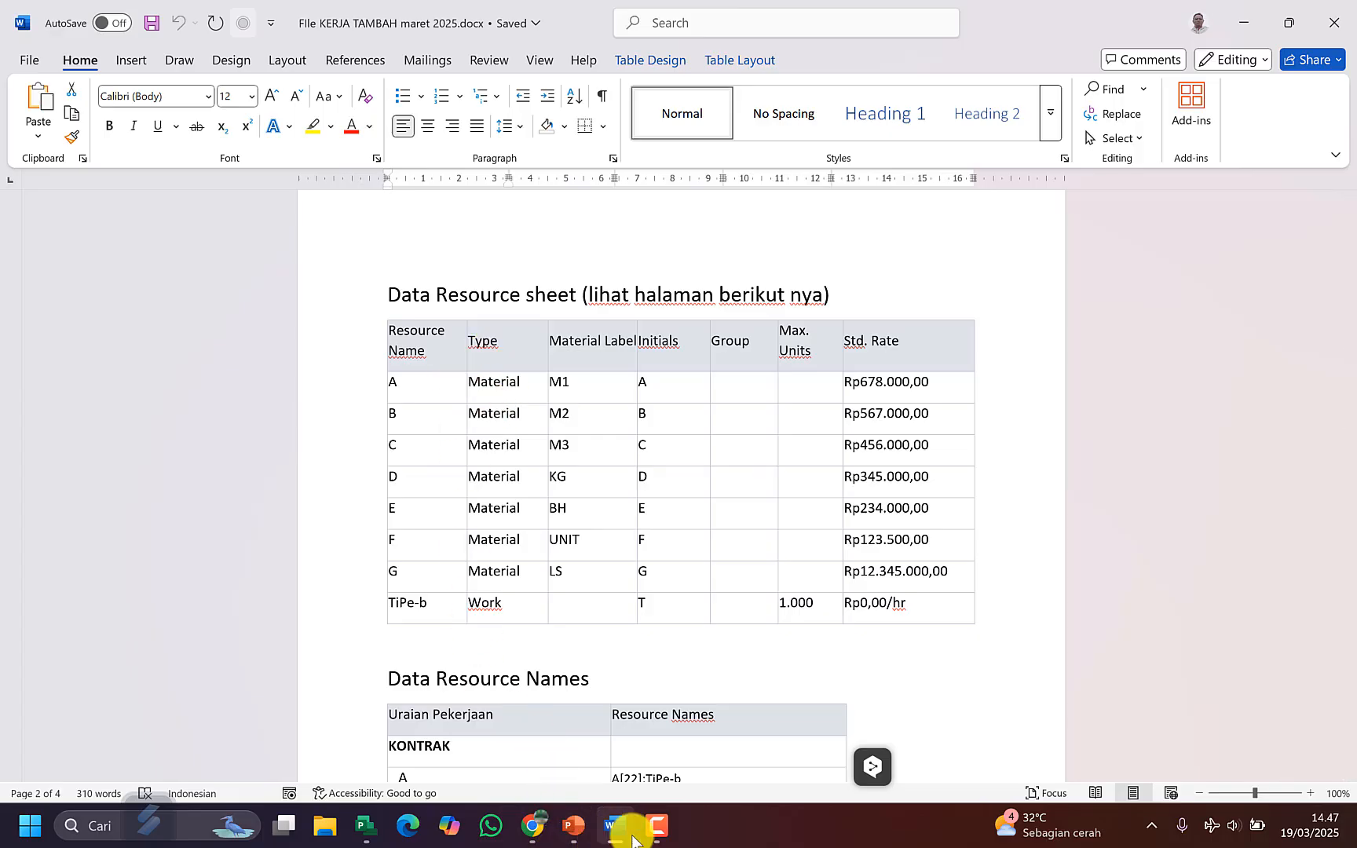
pyautogui.click(364, 825)
pyautogui.rightClick(6, 473)
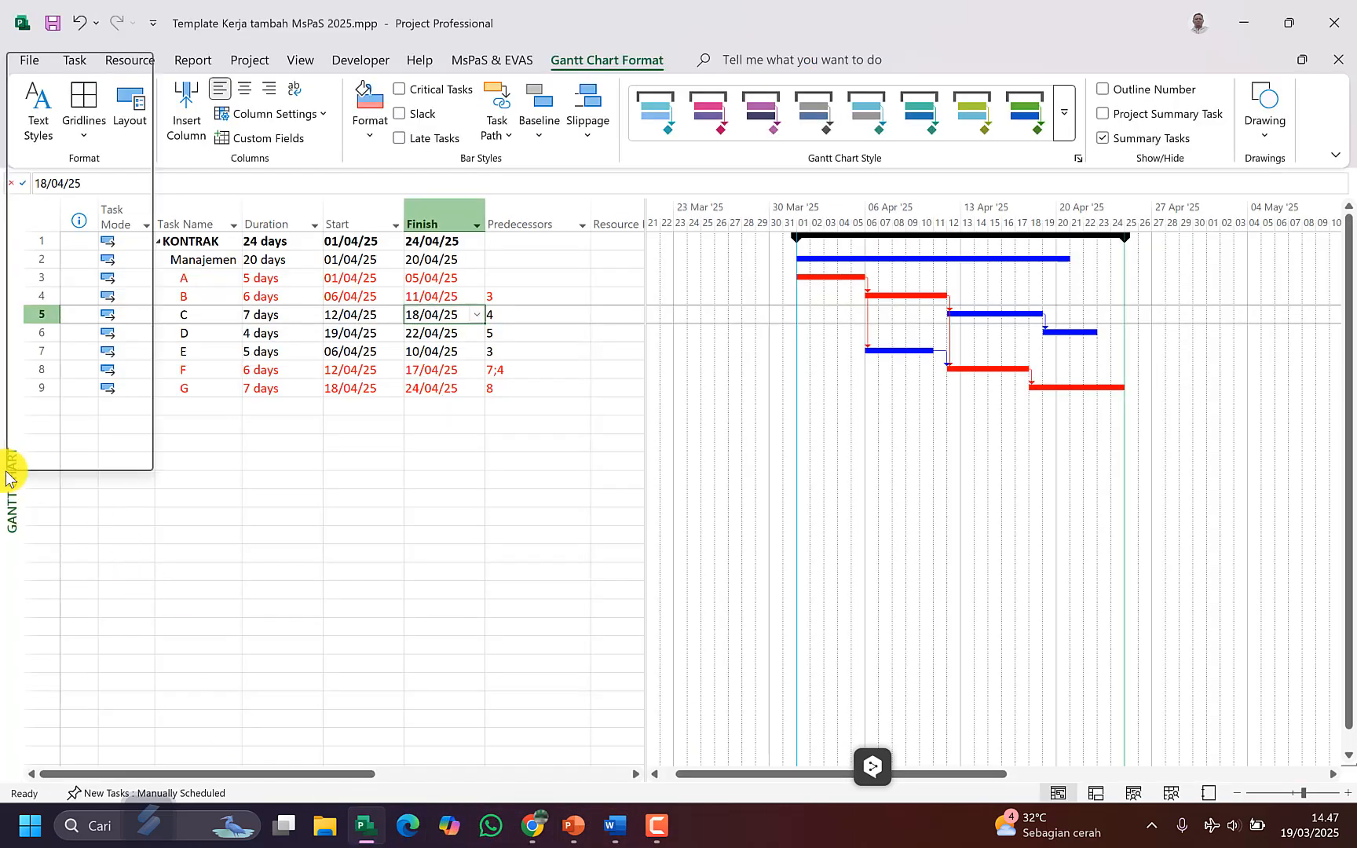
pyautogui.click(100, 344)
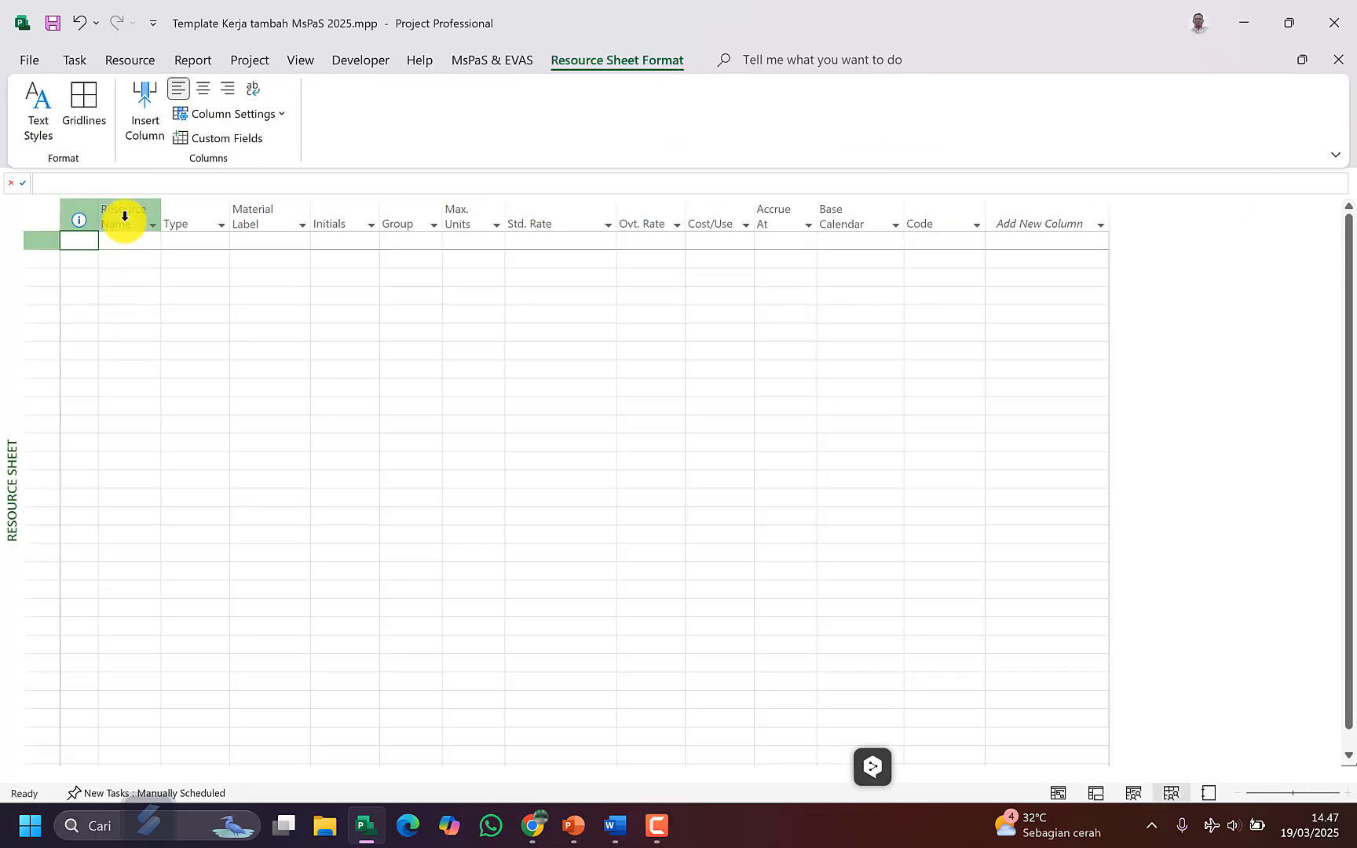
# Step: Copy the resource rows A to G and TiPe-b from the Word table into the first row of Project's Resource Sheet
pyautogui.click(616, 824)
pyautogui.moveTo(440, 391); pyautogui.dragTo(912, 606)
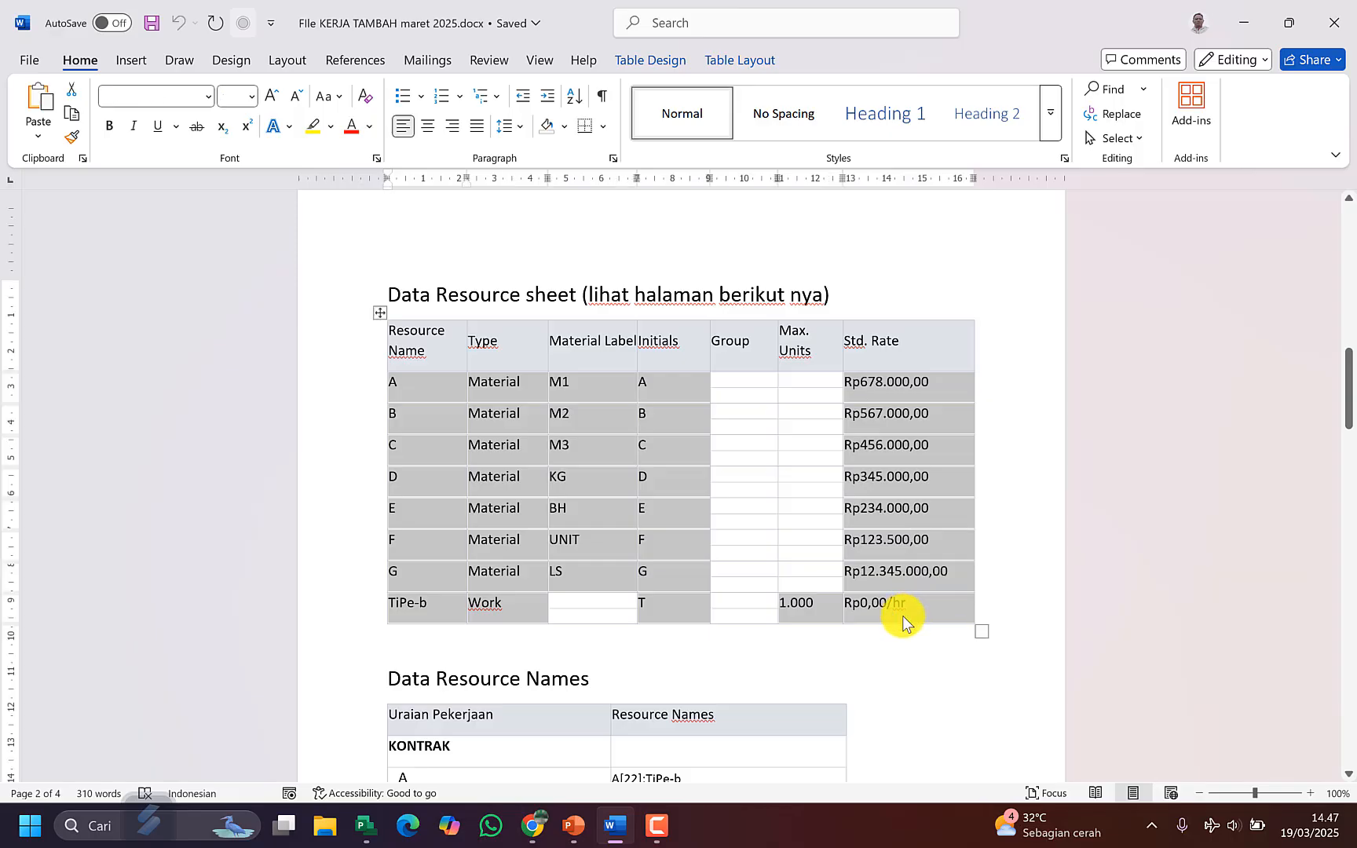
pyautogui.click(365, 825)
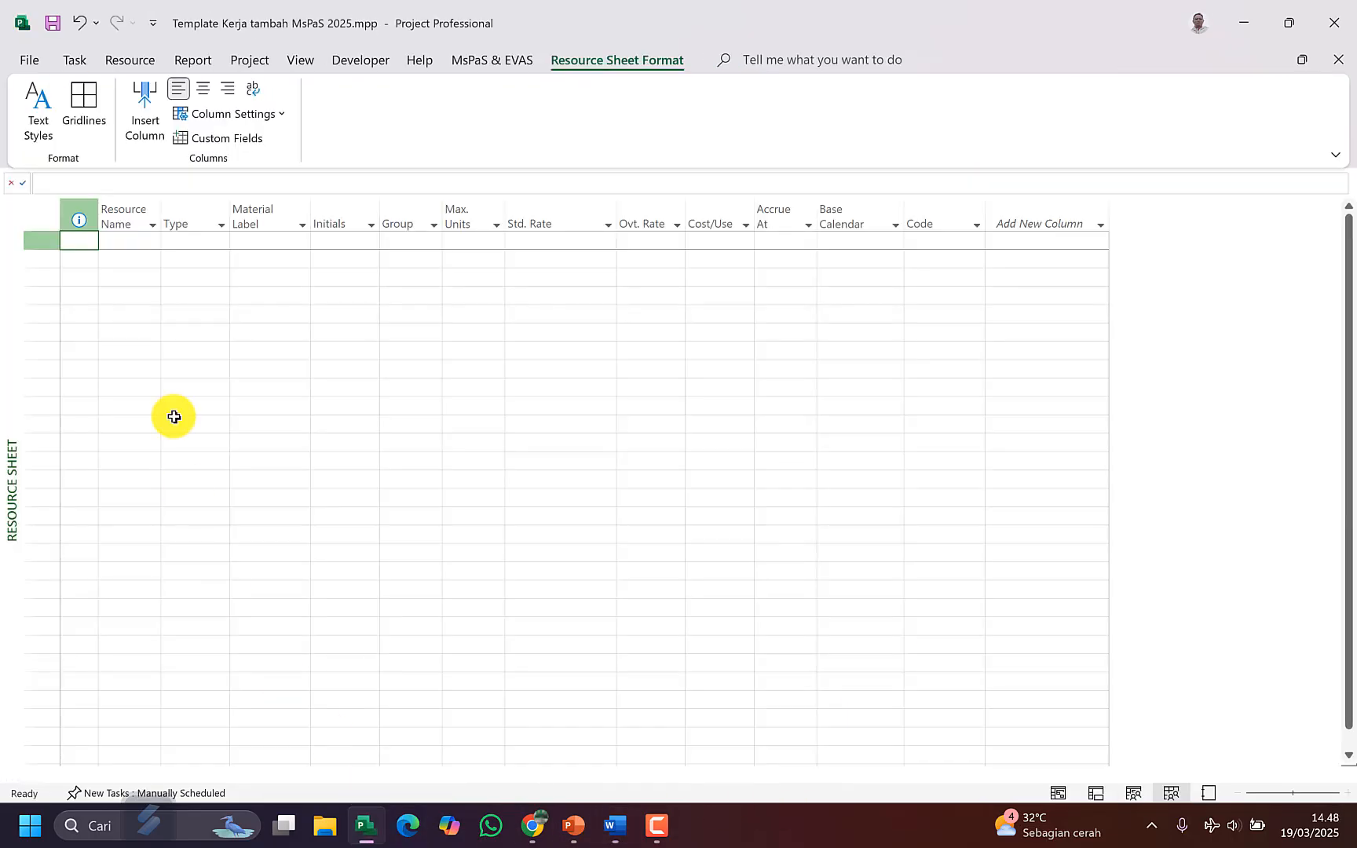
pyautogui.click(141, 241)
pyautogui.write('A\tMaterial\t\tA\t\t\tRp678.000,00\t\tRp0,00\tProrated\t\t B\tMaterial\t\tB\t\t\tRp567.000,00\t\tRp0,00\tProrated\t\t C\tMaterial\t\tC\t\t\tRp456.000,00\t\tRp0,00\tProrated\t\t D\tMaterial\t\tD\t\t\tRp345.000,00\t\tRp0,00\tProrated\t\t E\tMaterial\t\tE\t\t\tRp234.000,00\t\tRp0,00\tProrated\t\t F\tMaterial\t\tF\t\t\tRp123.500,00\t\tRp0,00\tProrated\t\t G\tMaterial\t\tG\t\t\tRp12.345.000,00\t\tRp0,00\tProrated\t\t TiPe-b\tWork\t\tT\t\t1.000\tRp0,00/hr\tRp0,00/hr\tRp0,00\tProrated\tStandard')
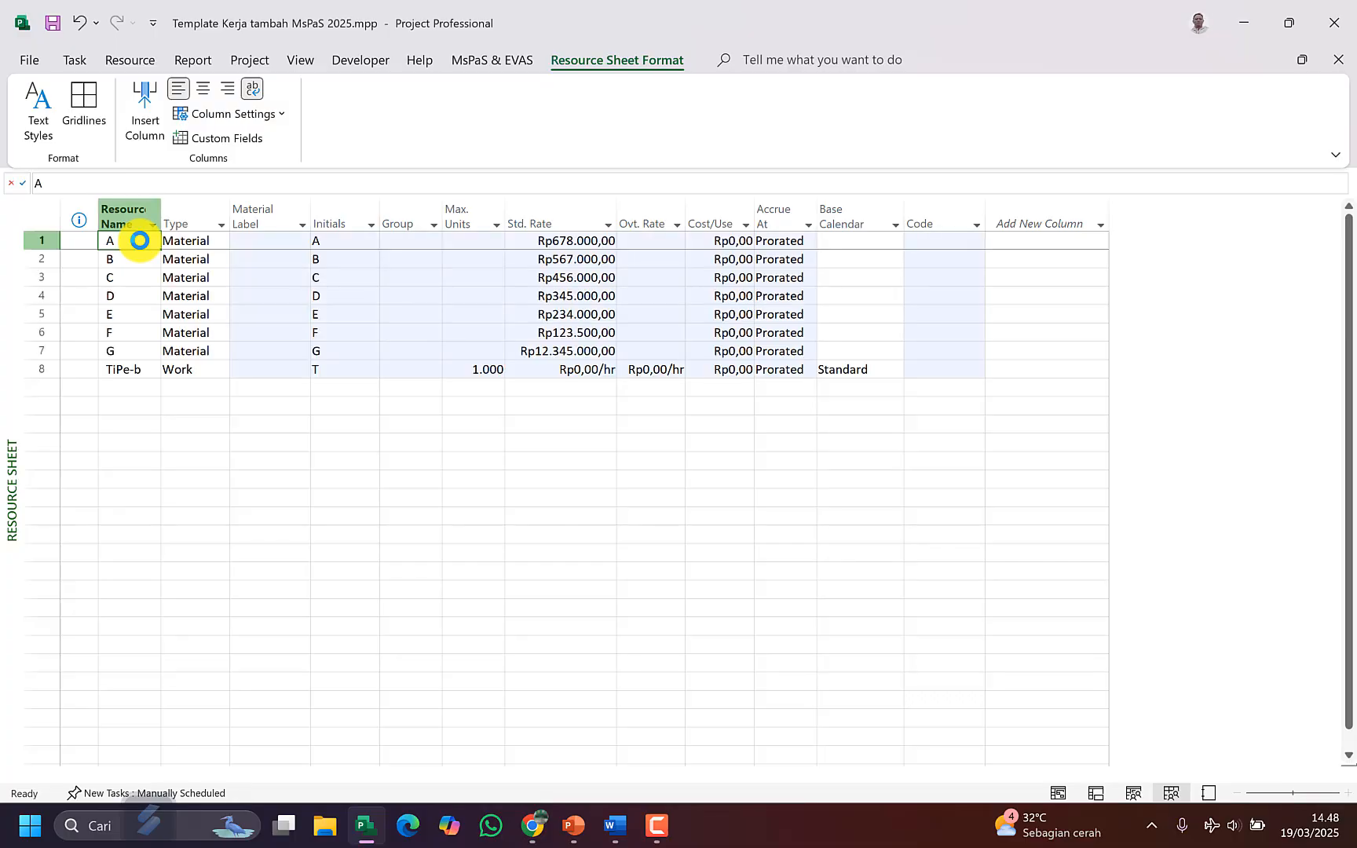
# Step: Copy the material labels M1, M2, M3, KG, BH, UNIT and LS from Word into the Material Label column for resources A to G
pyautogui.click(279, 314)
pyautogui.moveTo(279, 240); pyautogui.dragTo(283, 369)
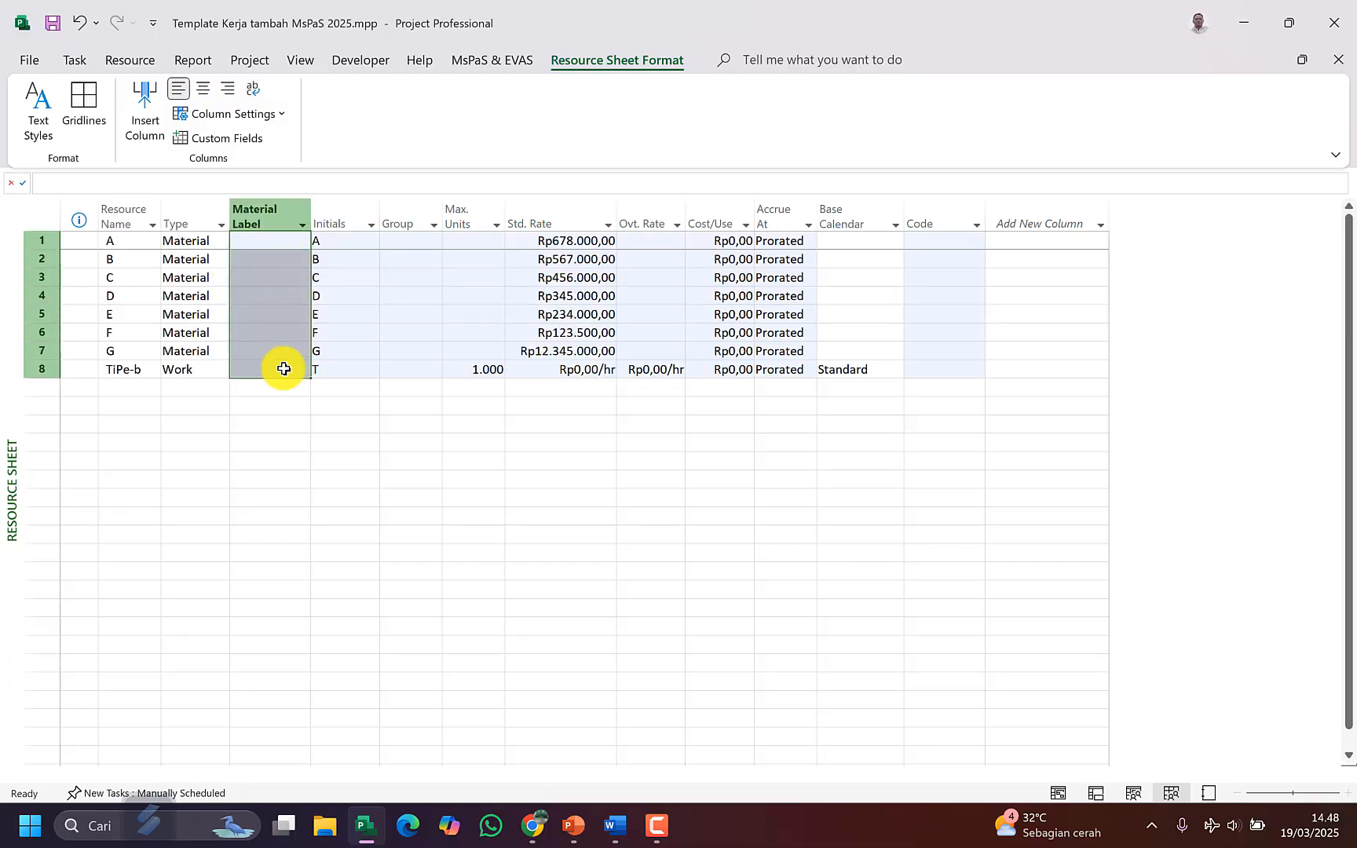
pyautogui.click(620, 825)
pyautogui.click(600, 442)
pyautogui.moveTo(600, 382); pyautogui.dragTo(597, 591)
pyautogui.hotkey('ctrl', 'c')
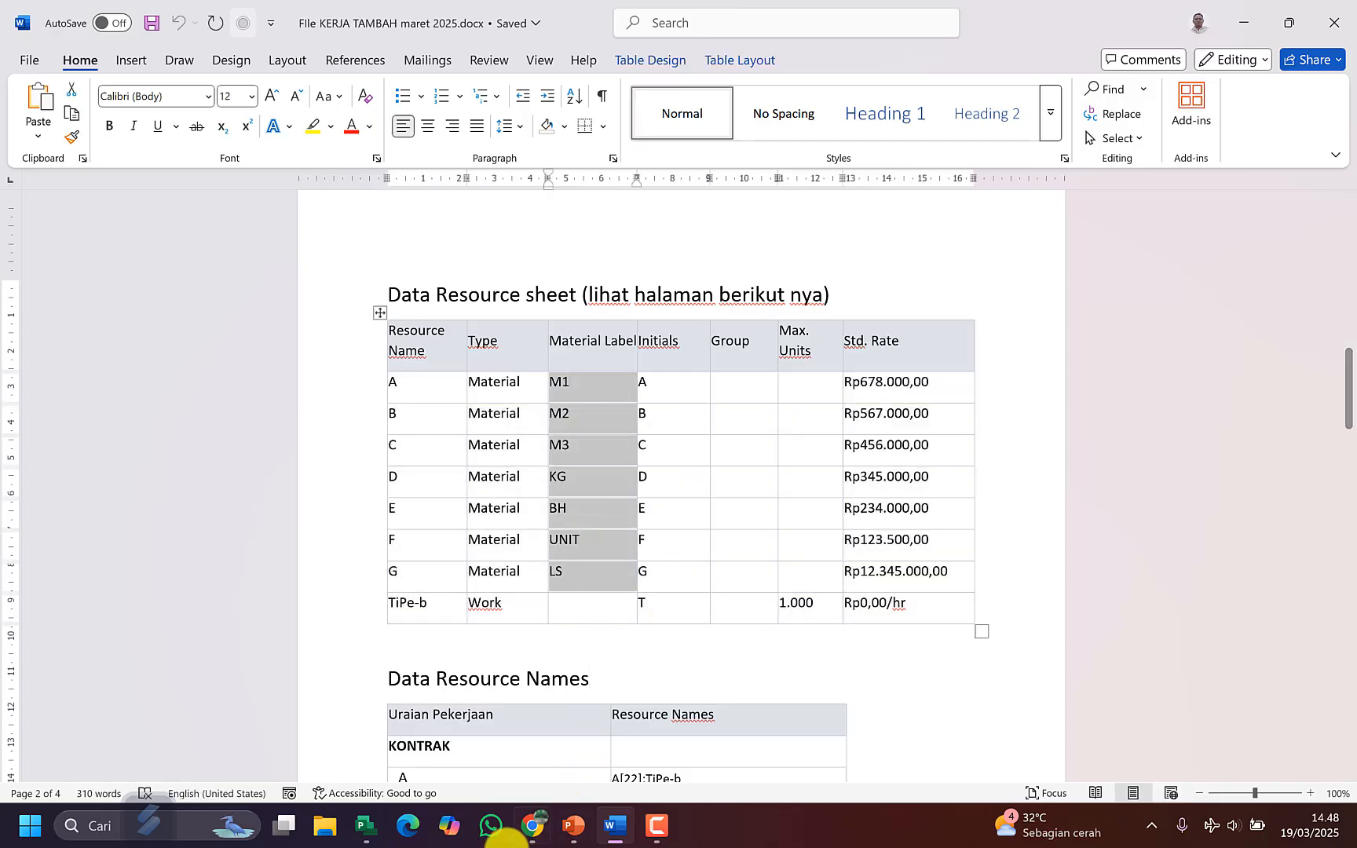
pyautogui.click(357, 831)
pyautogui.click(269, 330)
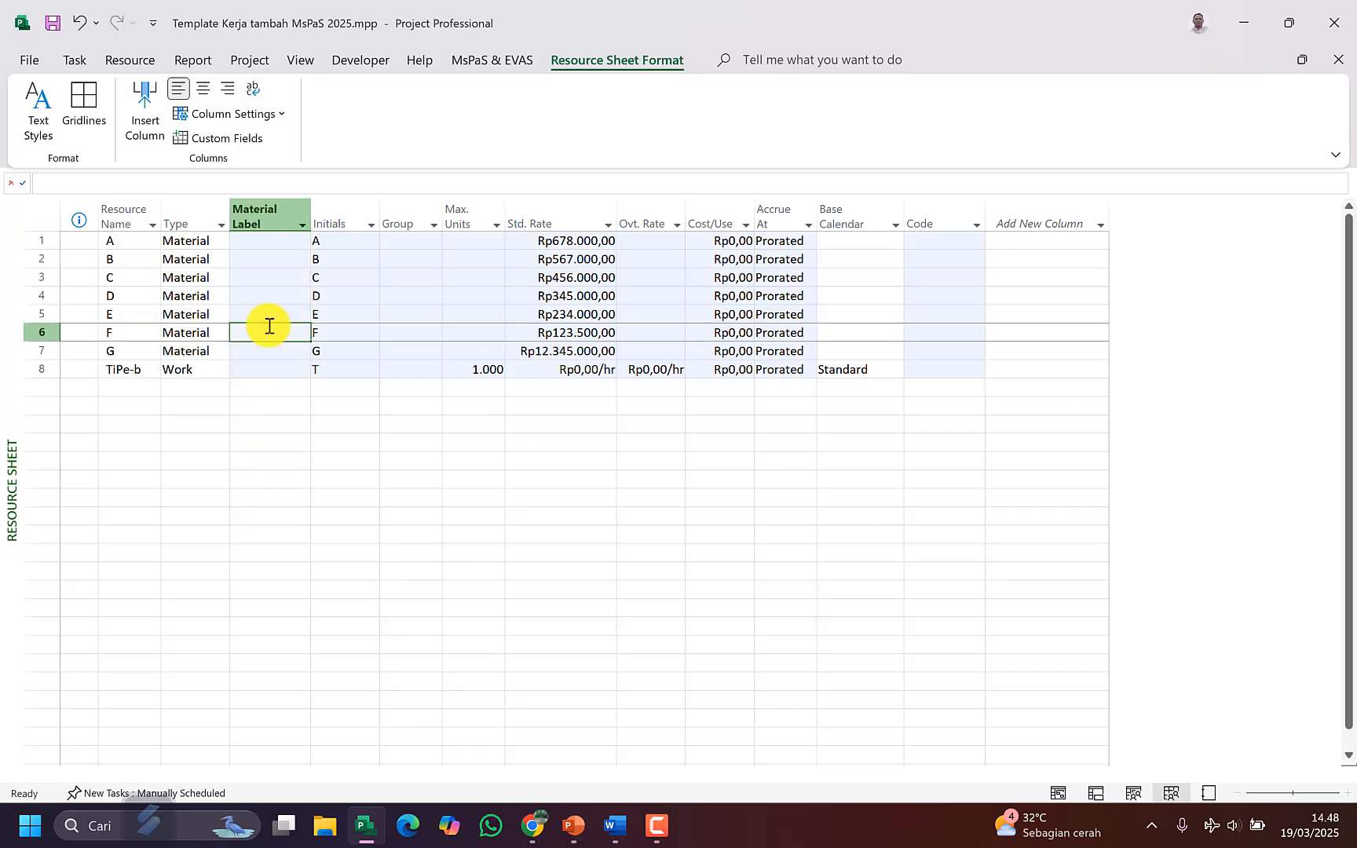
pyautogui.click(270, 245)
pyautogui.hotkey('ctrl', 'v')
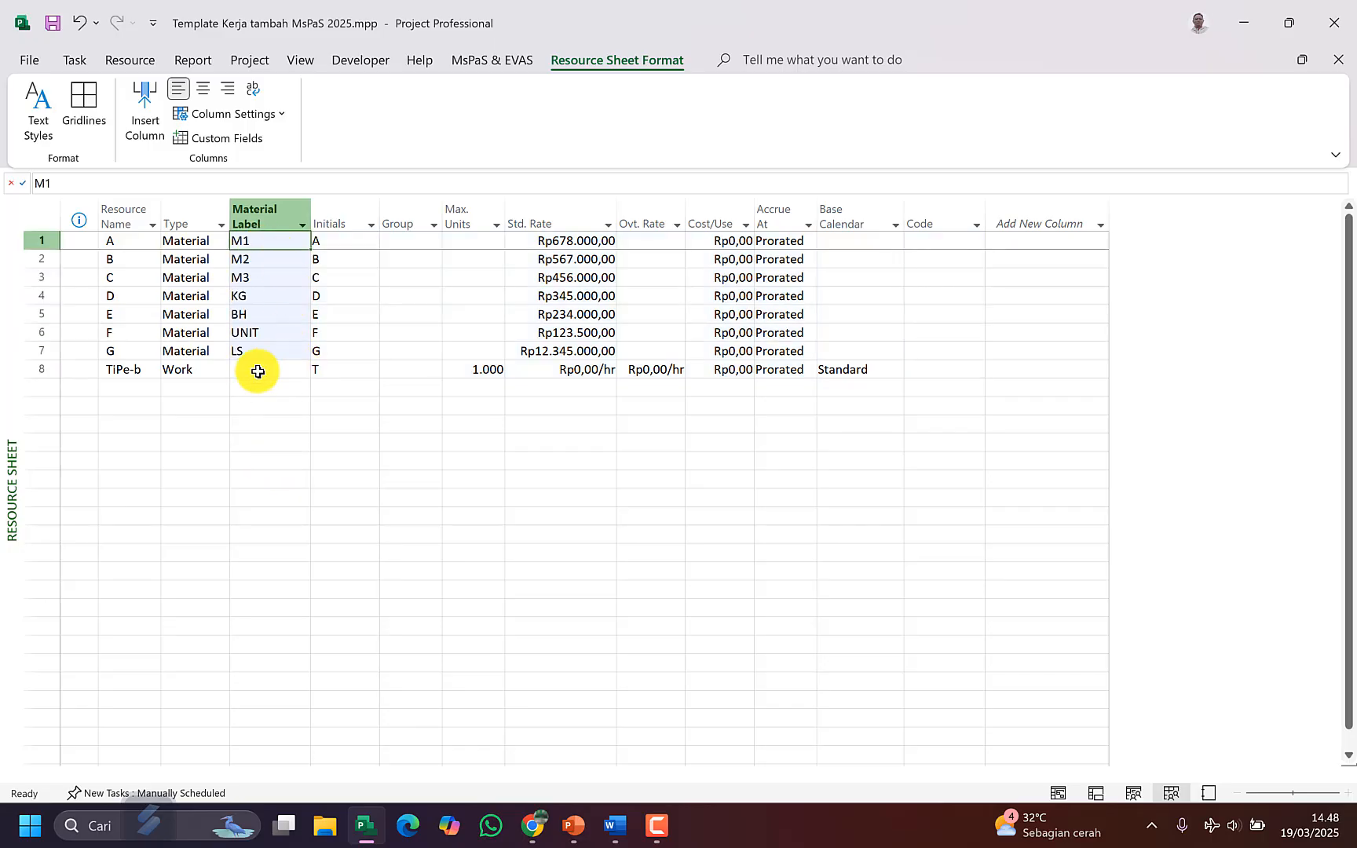
pyautogui.click(303, 345)
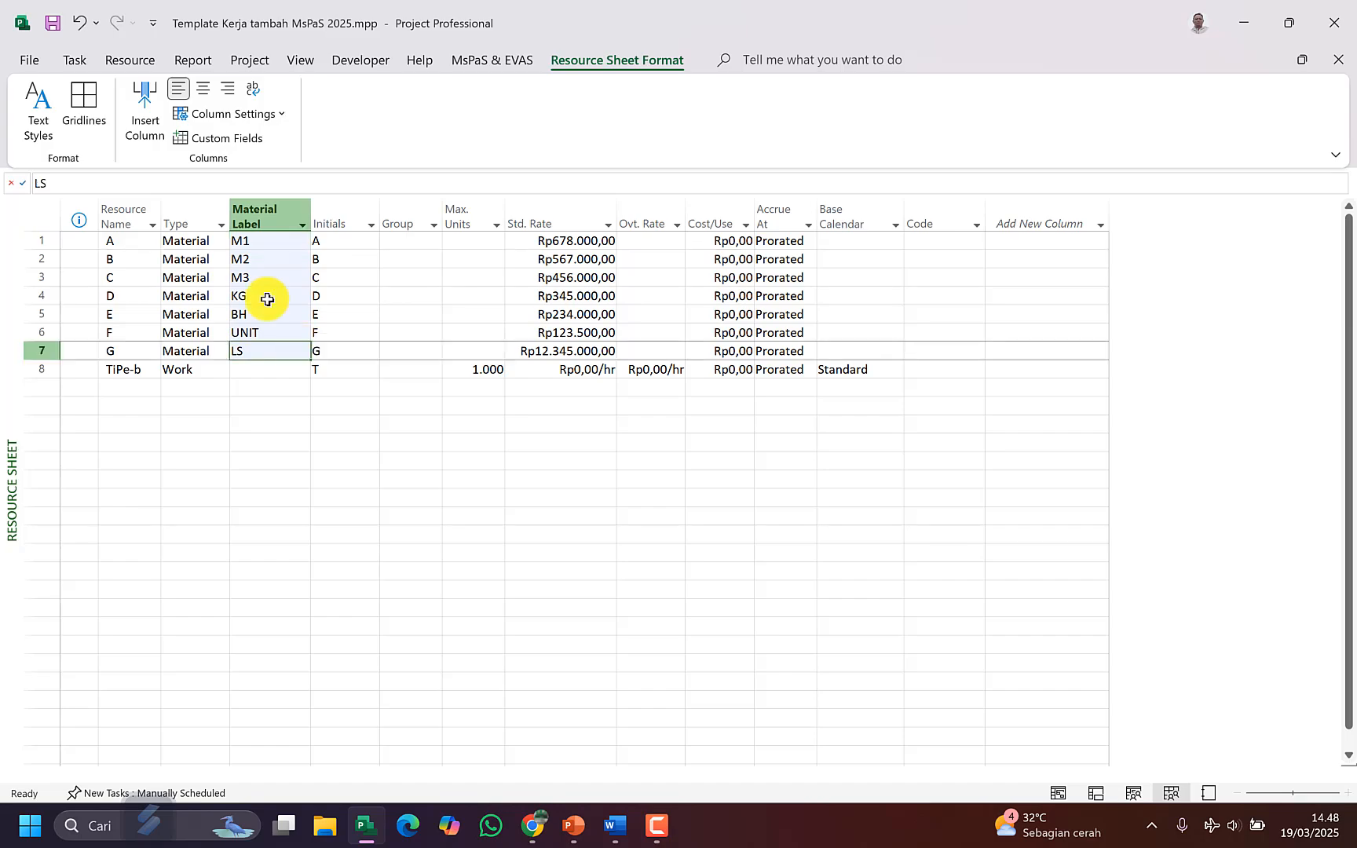
# Step: Return to the Gantt Chart, apply the custom RAB table, and widen the table area to show the Resource Names, Cost and Selisih RAB columns
pyautogui.click(75, 60)
pyautogui.click(41, 105)
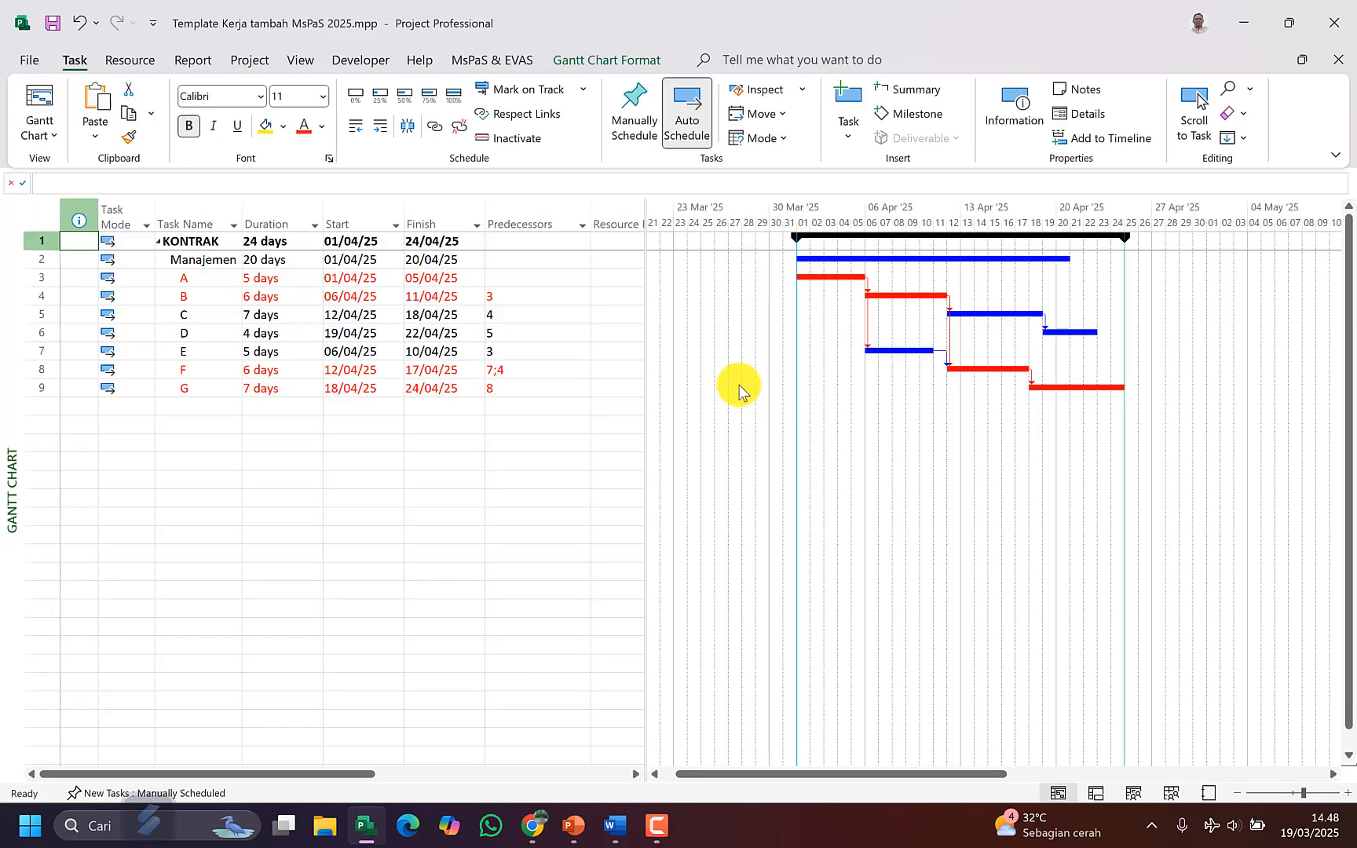
pyautogui.click(298, 63)
pyautogui.click(573, 129)
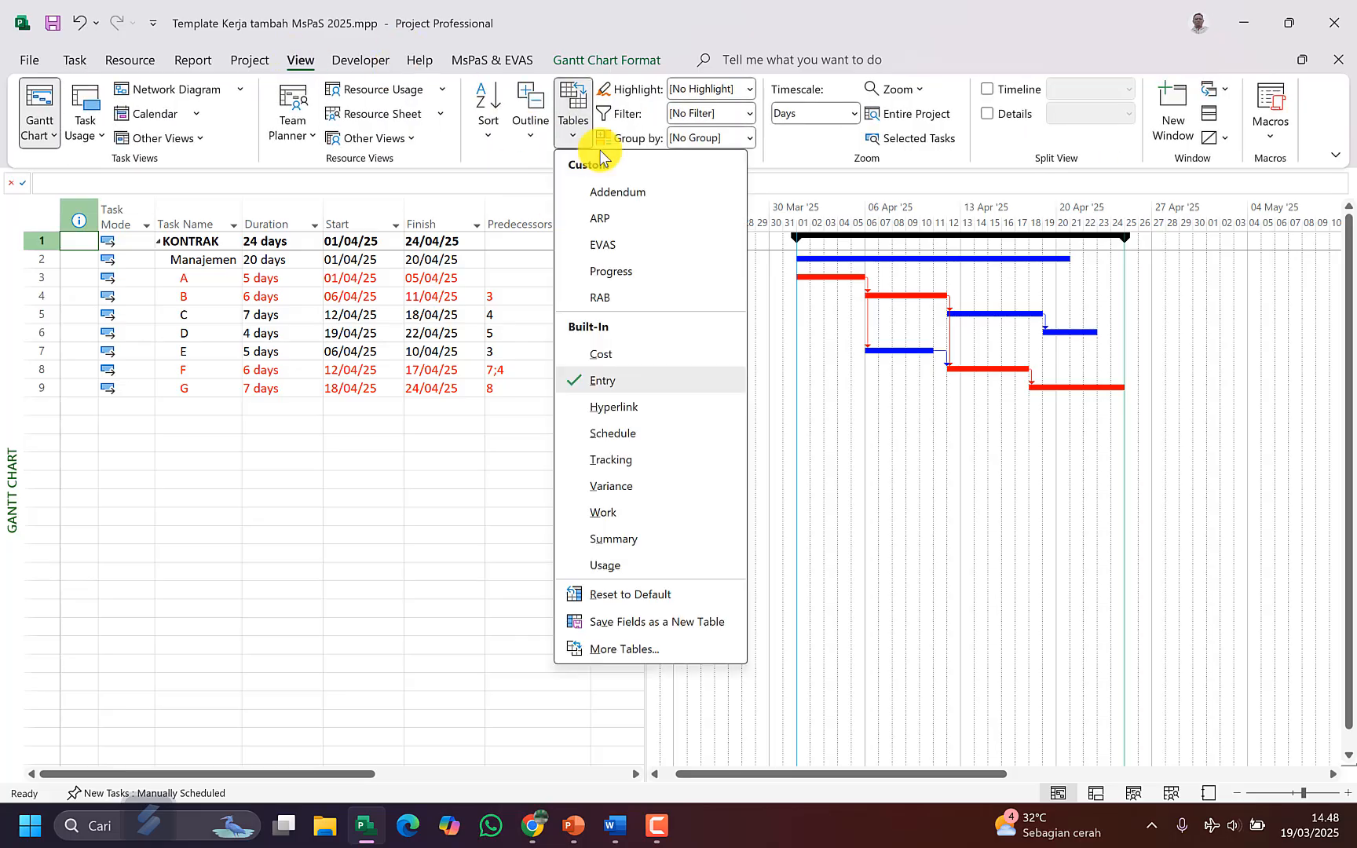
pyautogui.click(636, 309)
pyautogui.click(493, 334)
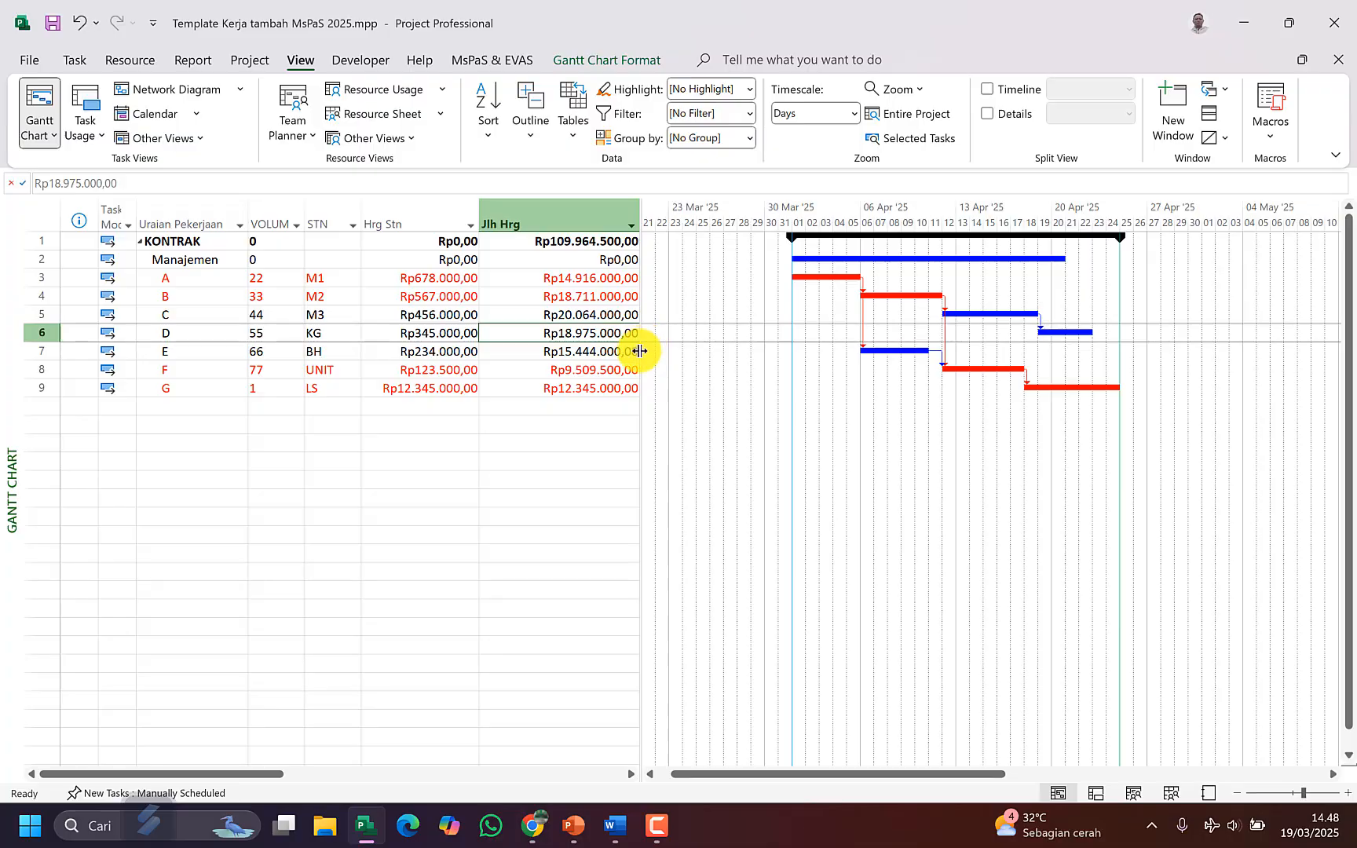
pyautogui.moveTo(641, 351); pyautogui.dragTo(1096, 373)
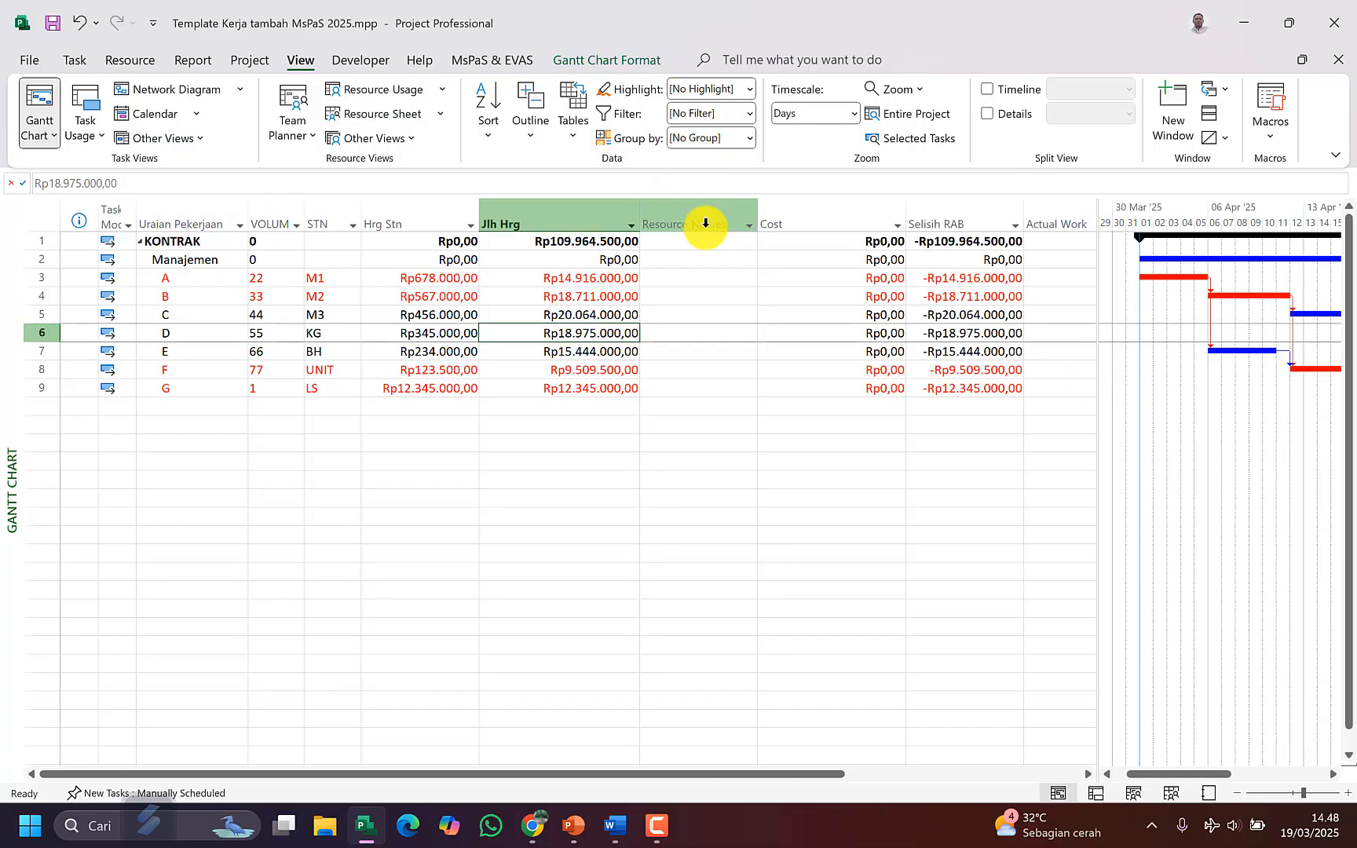
# Step: Copy the resource assignments for tasks A to G from Word's Data Resource Names table into the Resource Names column, starting at task A
pyautogui.moveTo(700, 243); pyautogui.dragTo(700, 409)
pyautogui.click(612, 829)
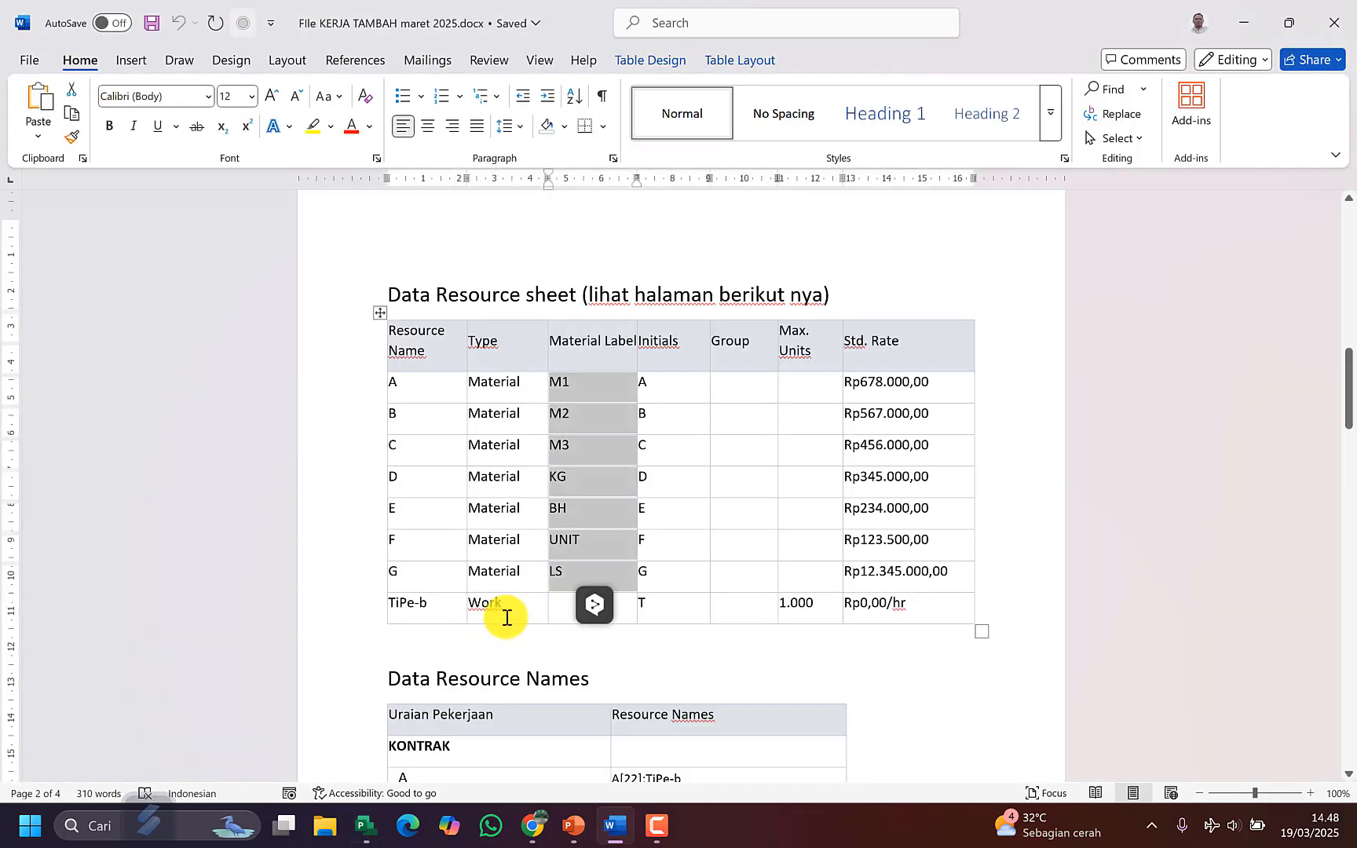
pyautogui.scroll(-5, 506, 615)
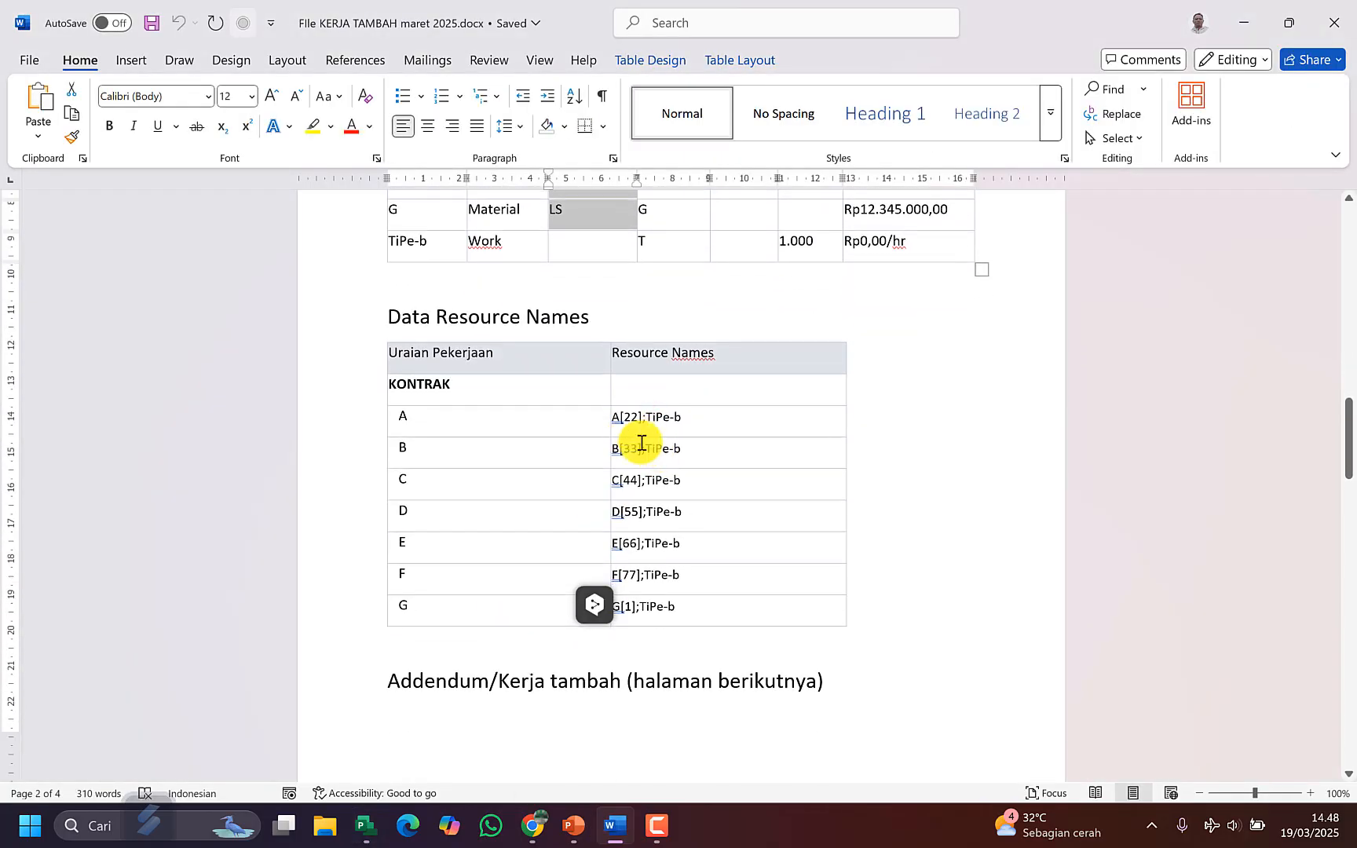
pyautogui.moveTo(639, 440); pyautogui.dragTo(690, 600)
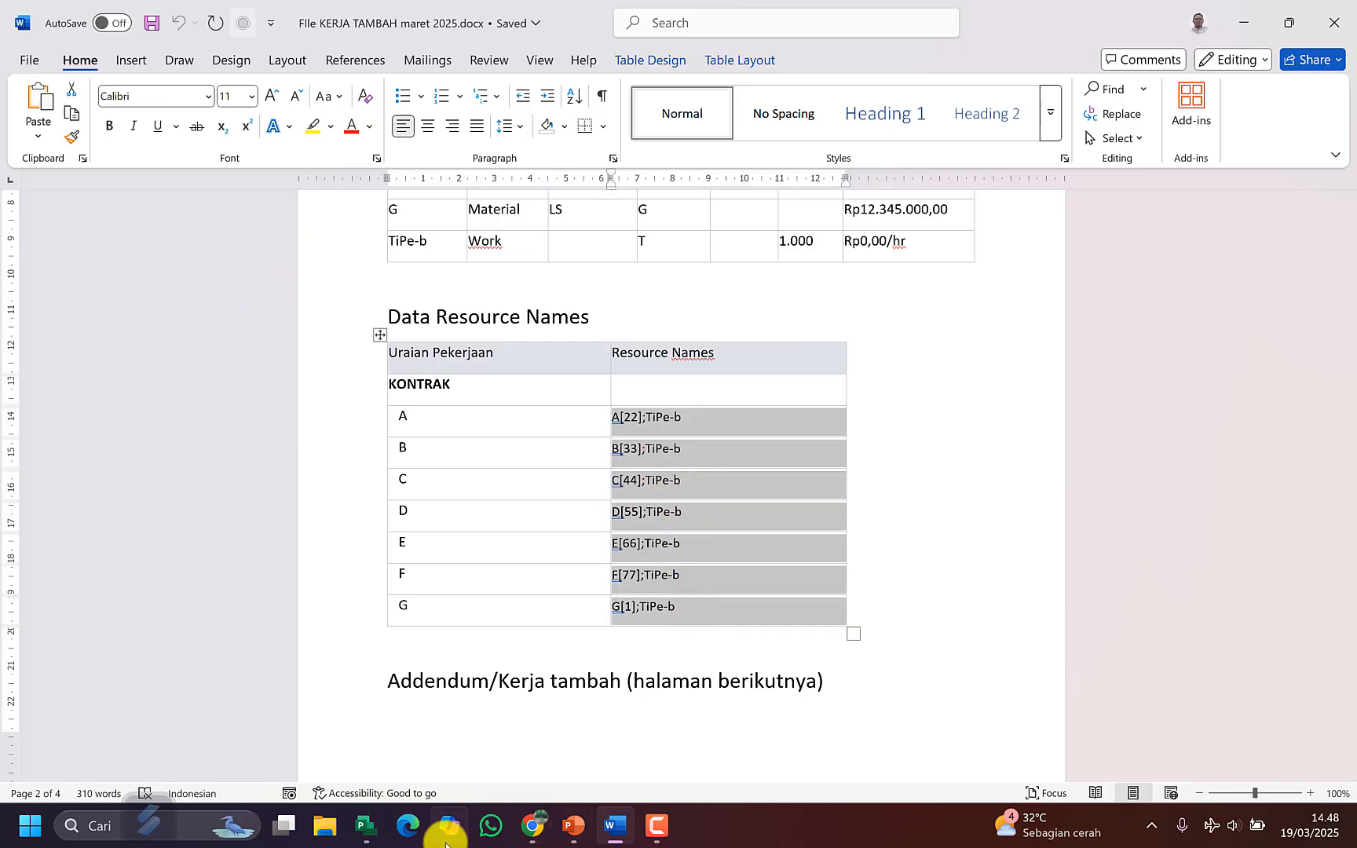
pyautogui.click(364, 823)
pyautogui.click(658, 353)
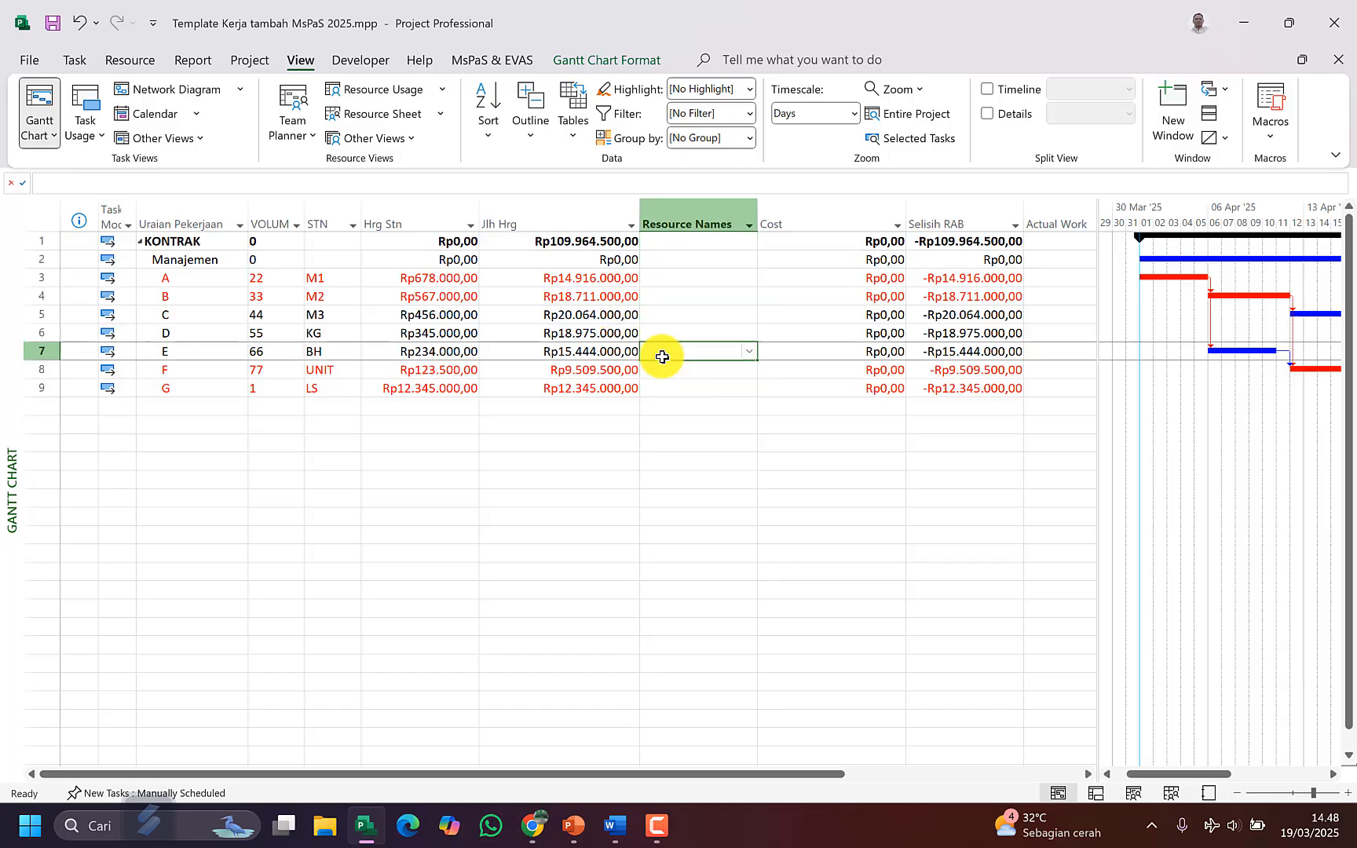
pyautogui.click(677, 278)
pyautogui.write('A[22 M1];TiPe-b B[33 M2];TiPe-b C[44 M3];TiPe-b D[55 KG];TiPe-b E[66 BH];TiPe-b F[77 UNIT];TiPe-b G[1 LS];TiPe-b')
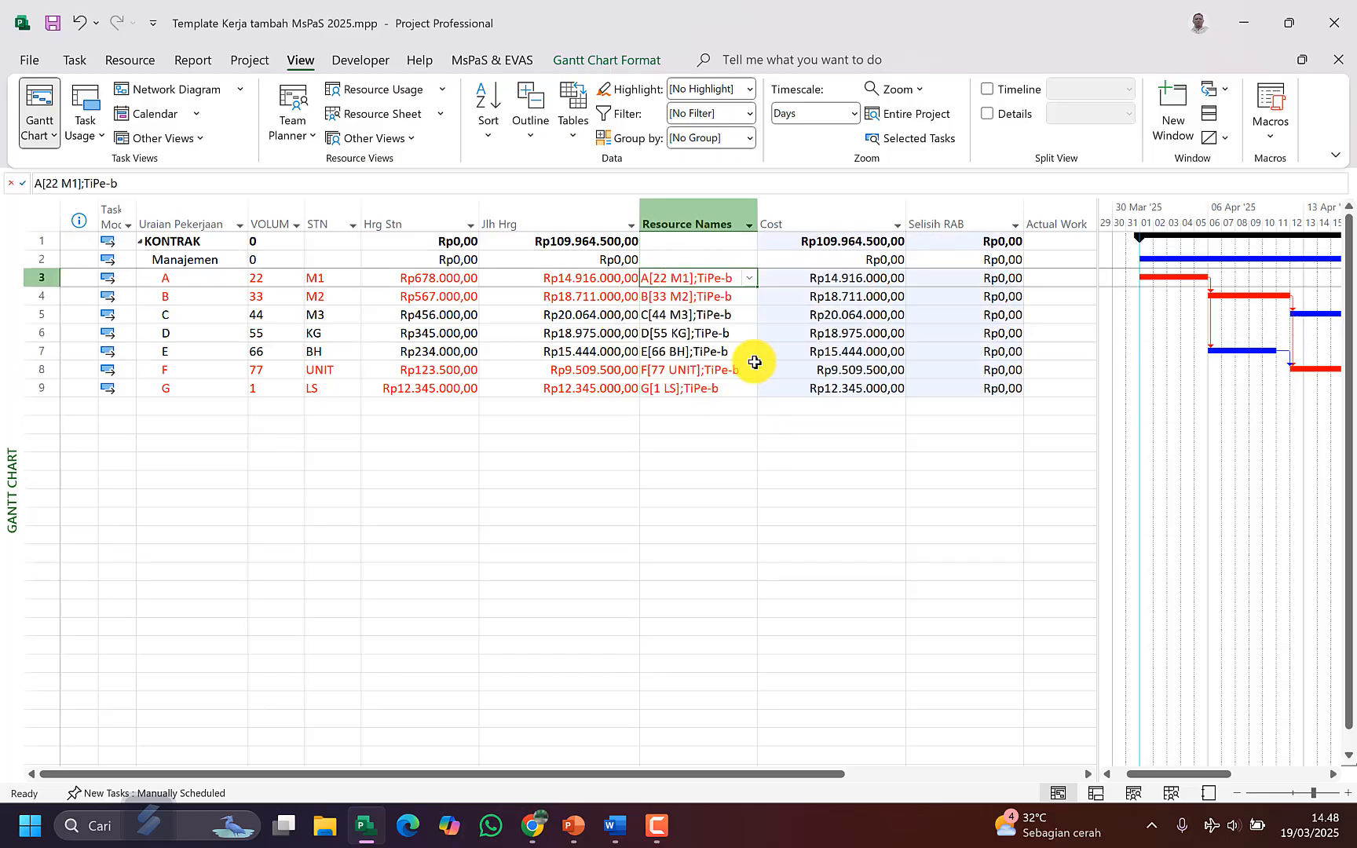
# Step: Compare the Jlh Hrg and Cost columns for KONTRAK and its subtasks, and examine the VOLUM, STN and Hrg Stn columns
pyautogui.click(593, 246)
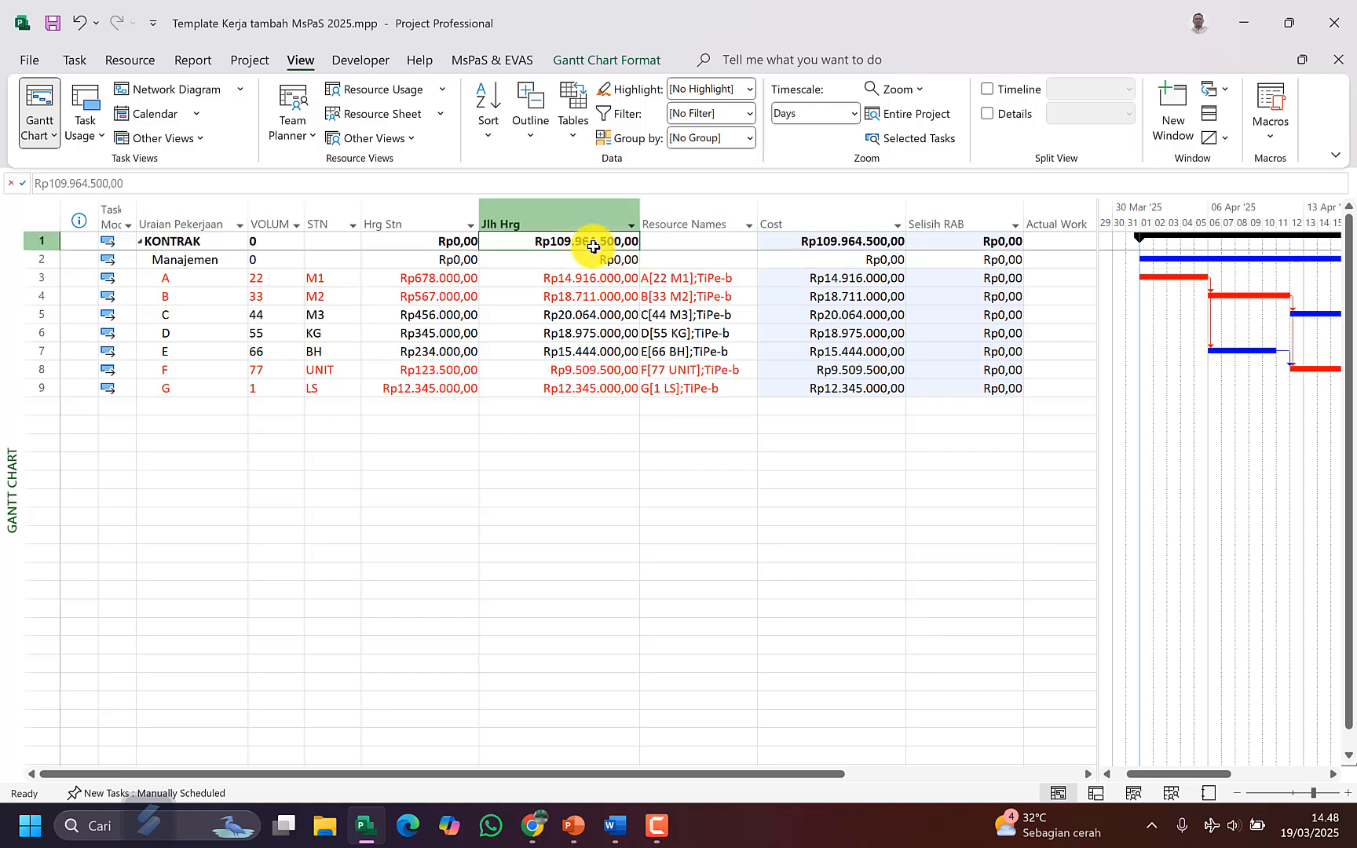
pyautogui.click(868, 241)
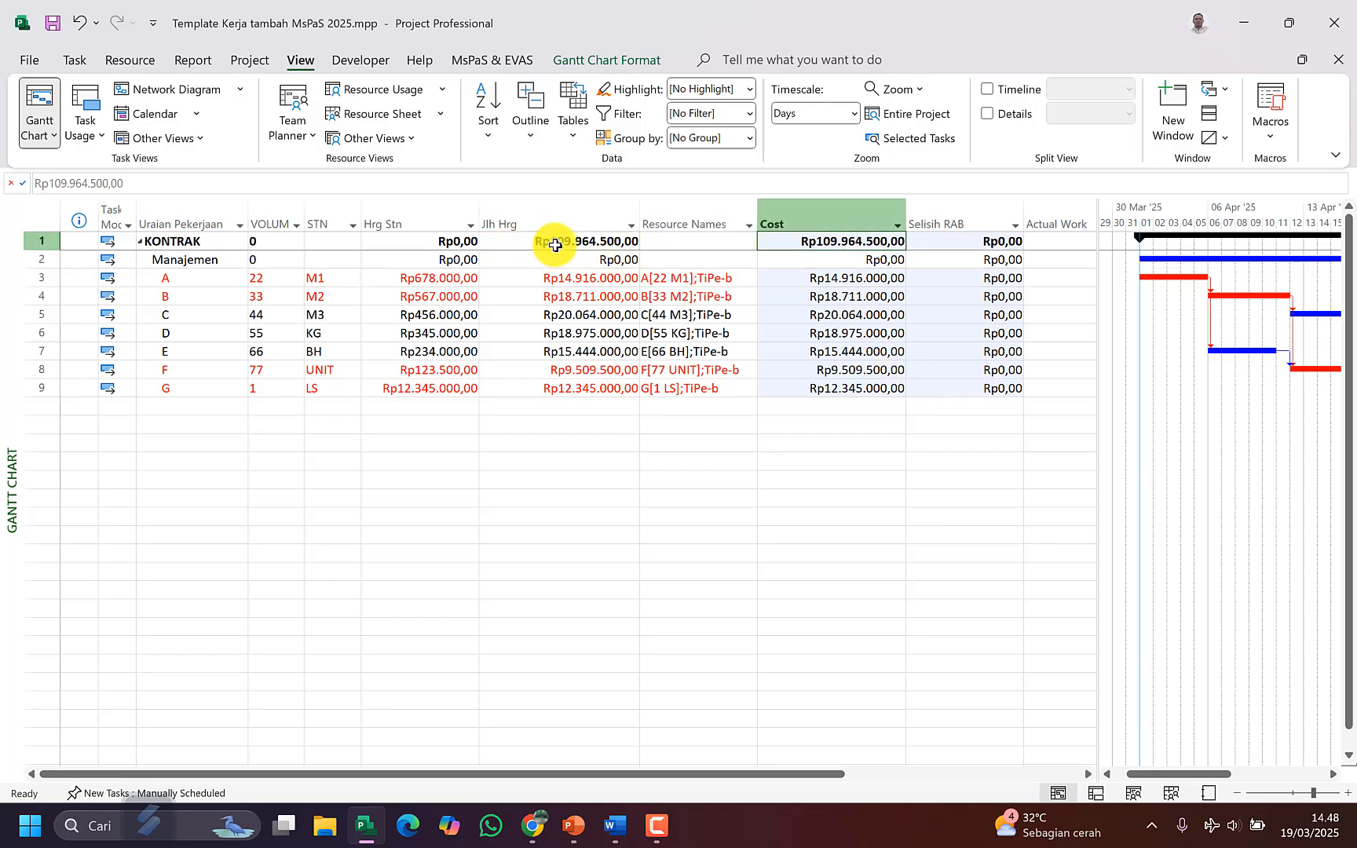
pyautogui.moveTo(555, 246); pyautogui.dragTo(762, 248)
pyautogui.click(751, 421)
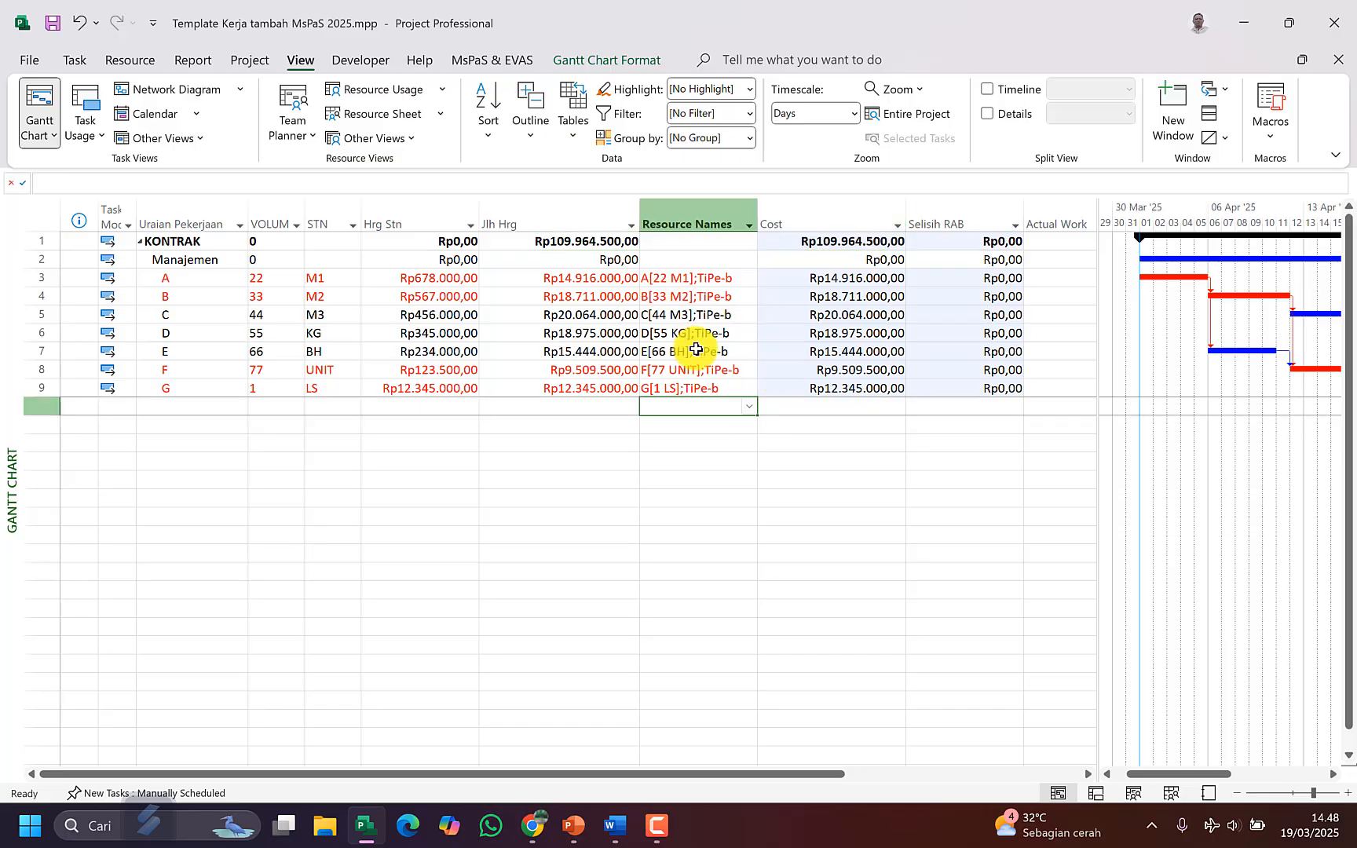
pyautogui.click(842, 220)
pyautogui.click(599, 218)
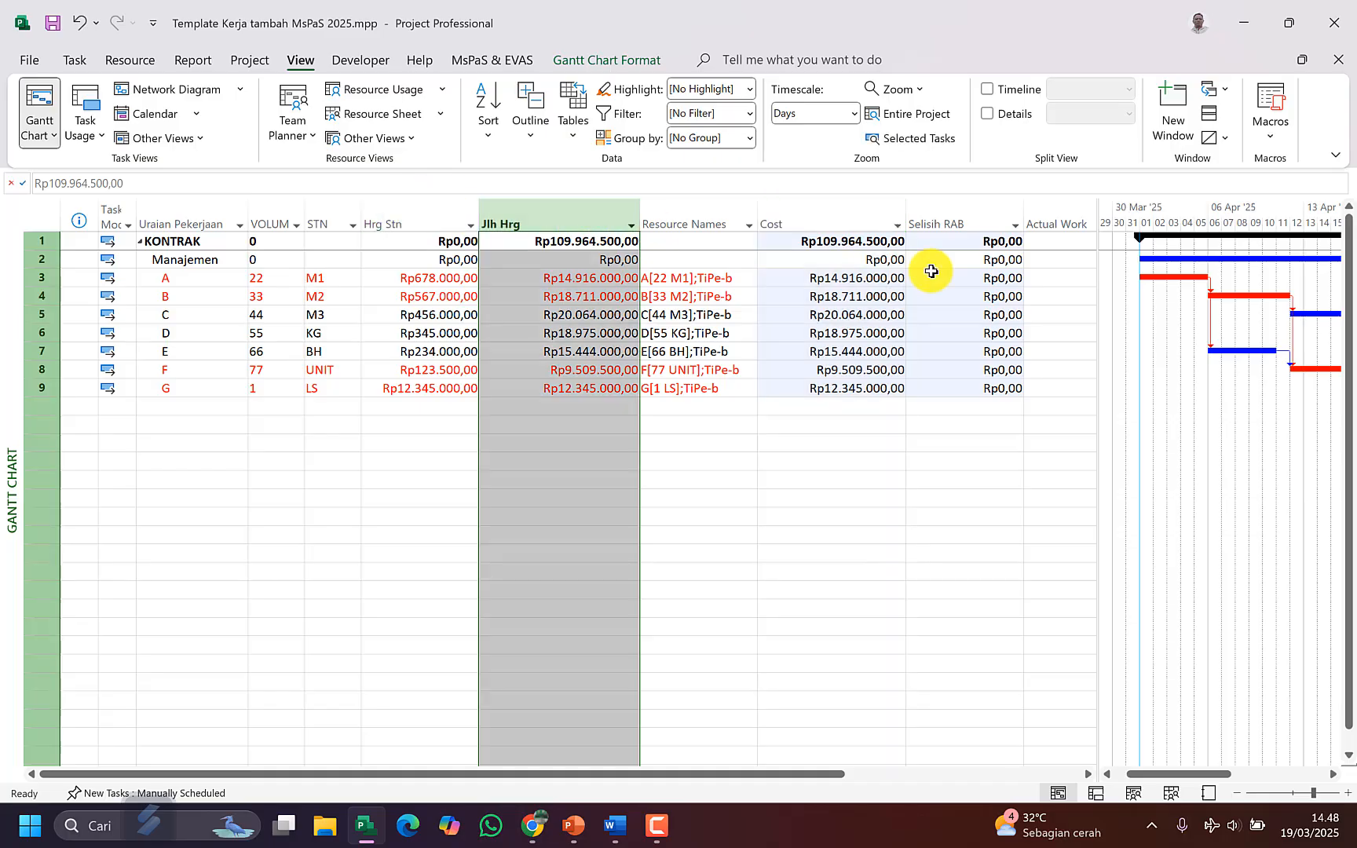
pyautogui.click(815, 292)
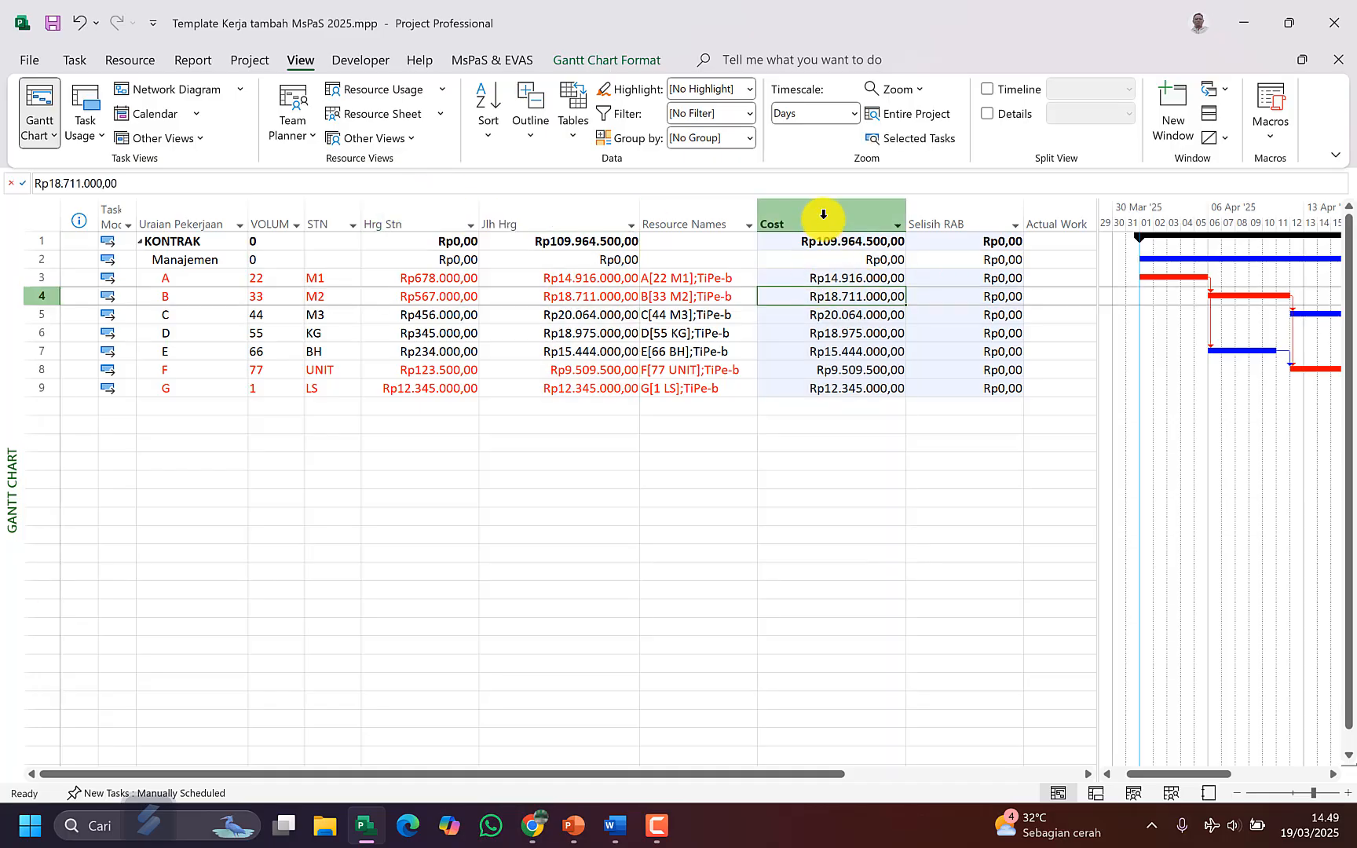
pyautogui.click(823, 215)
pyautogui.click(520, 214)
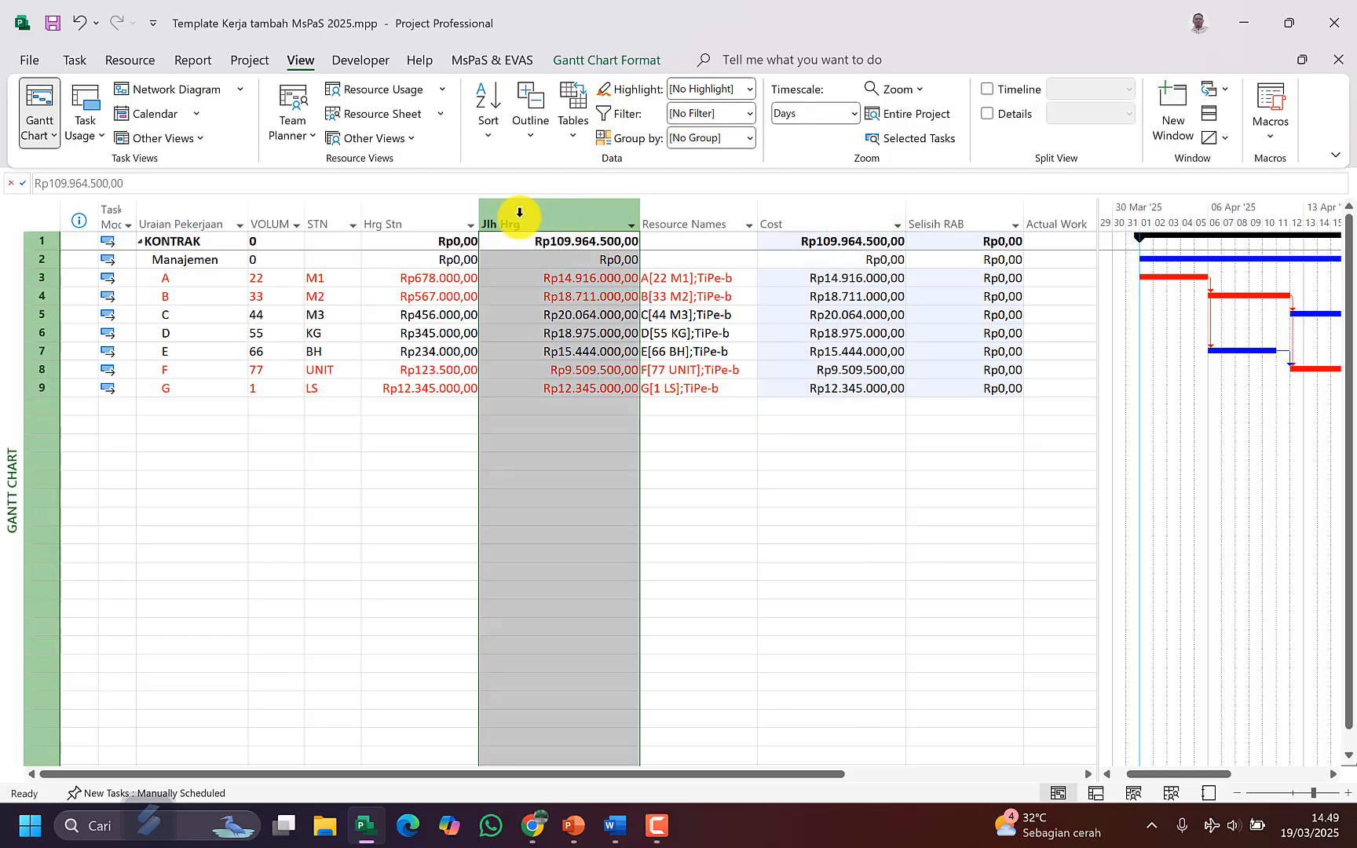
pyautogui.moveTo(519, 212); pyautogui.dragTo(270, 212)
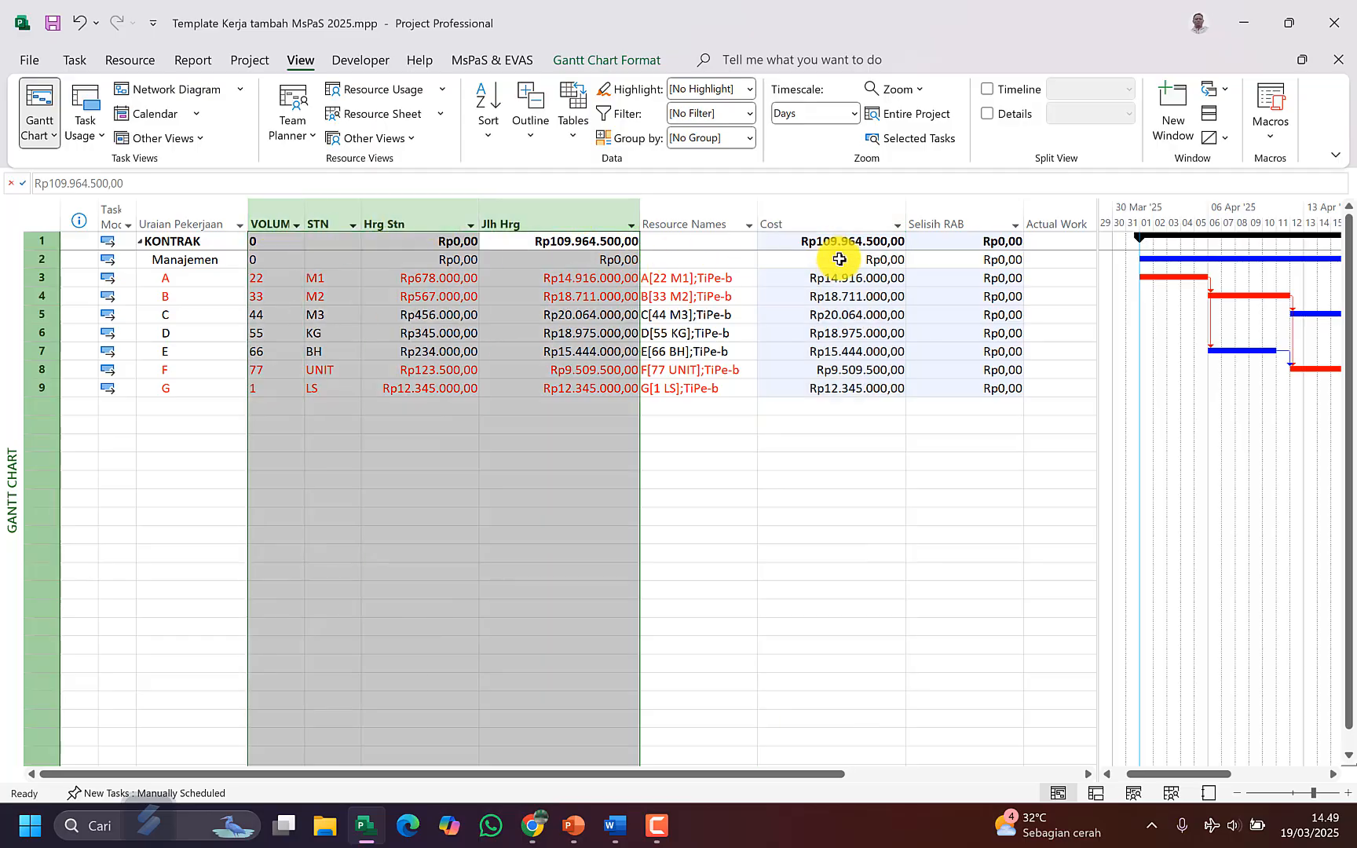
pyautogui.moveTo(839, 252); pyautogui.dragTo(832, 445)
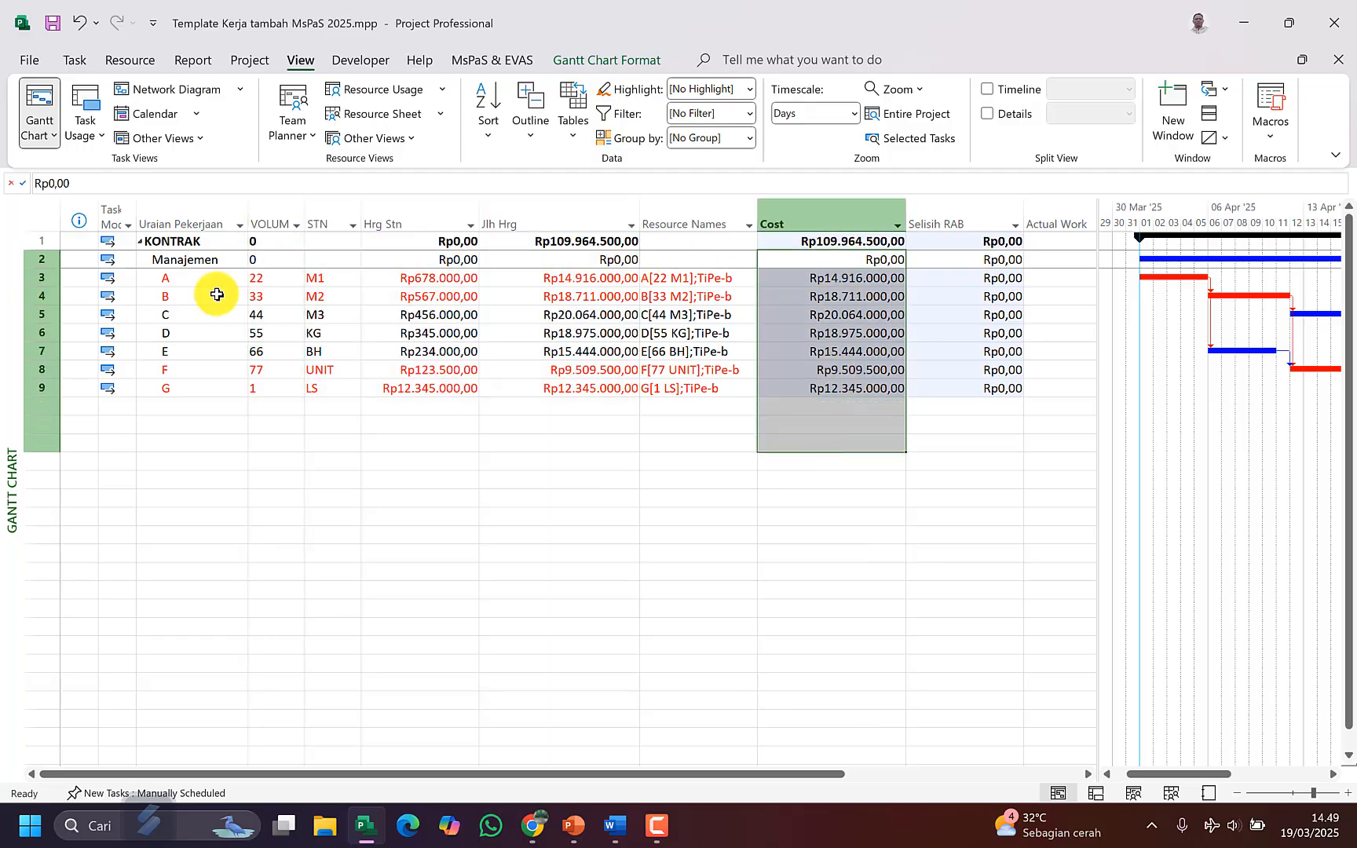
# Step: Set task A's resource assignment to 1 M1 and compare its Cost with its unit price in Hrg Stn
pyautogui.click(294, 278)
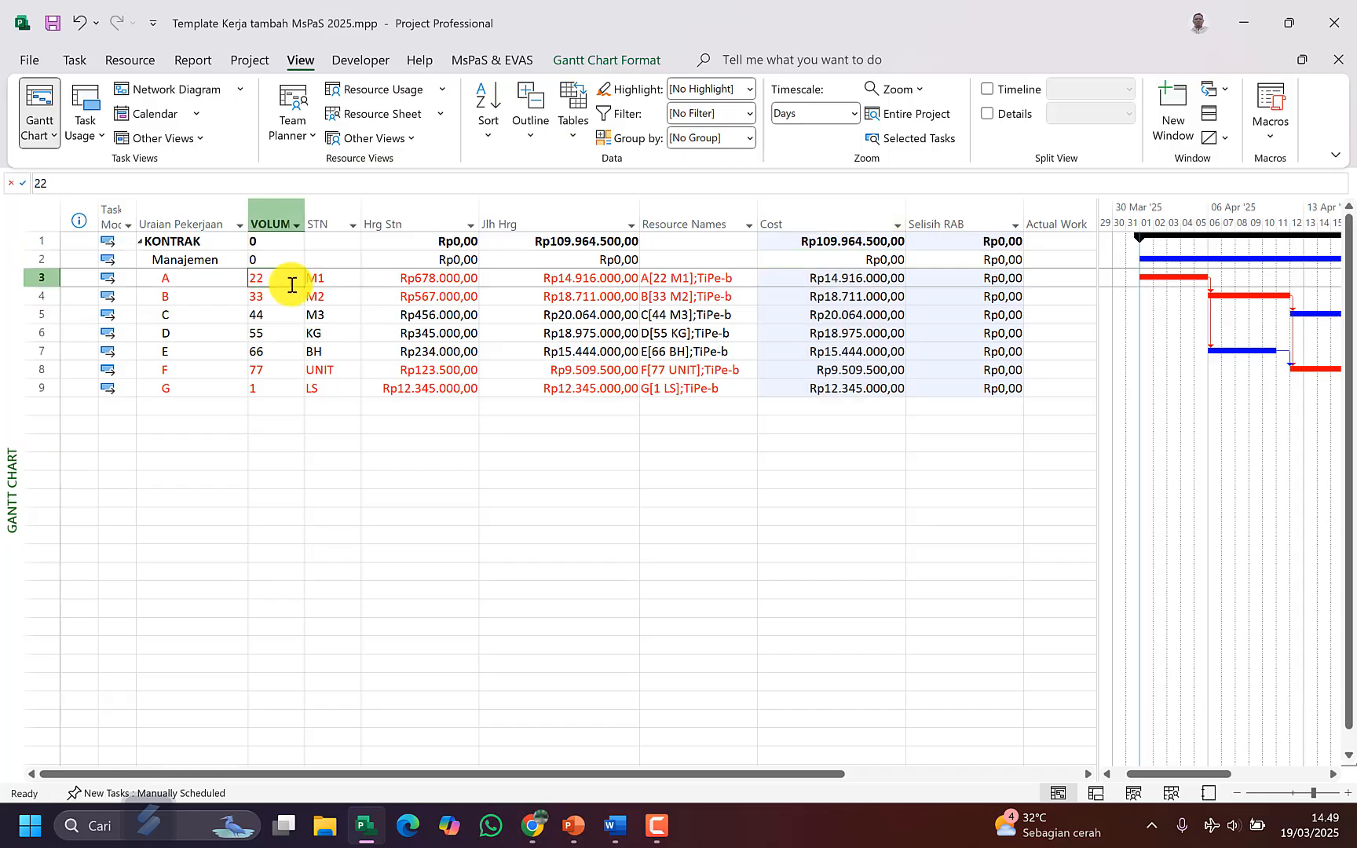
pyautogui.click(677, 282)
pyautogui.press('F2')
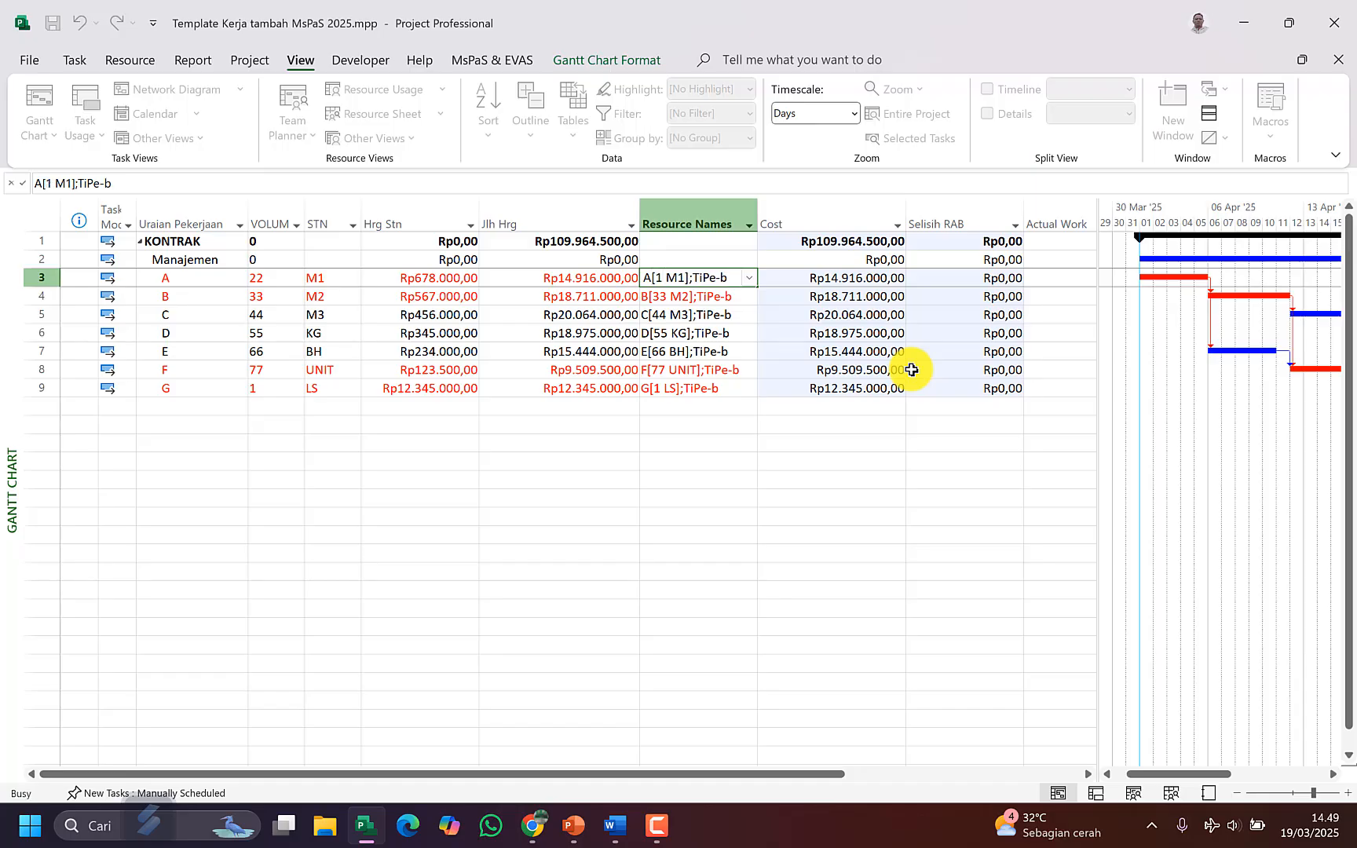
pyautogui.click(449, 276)
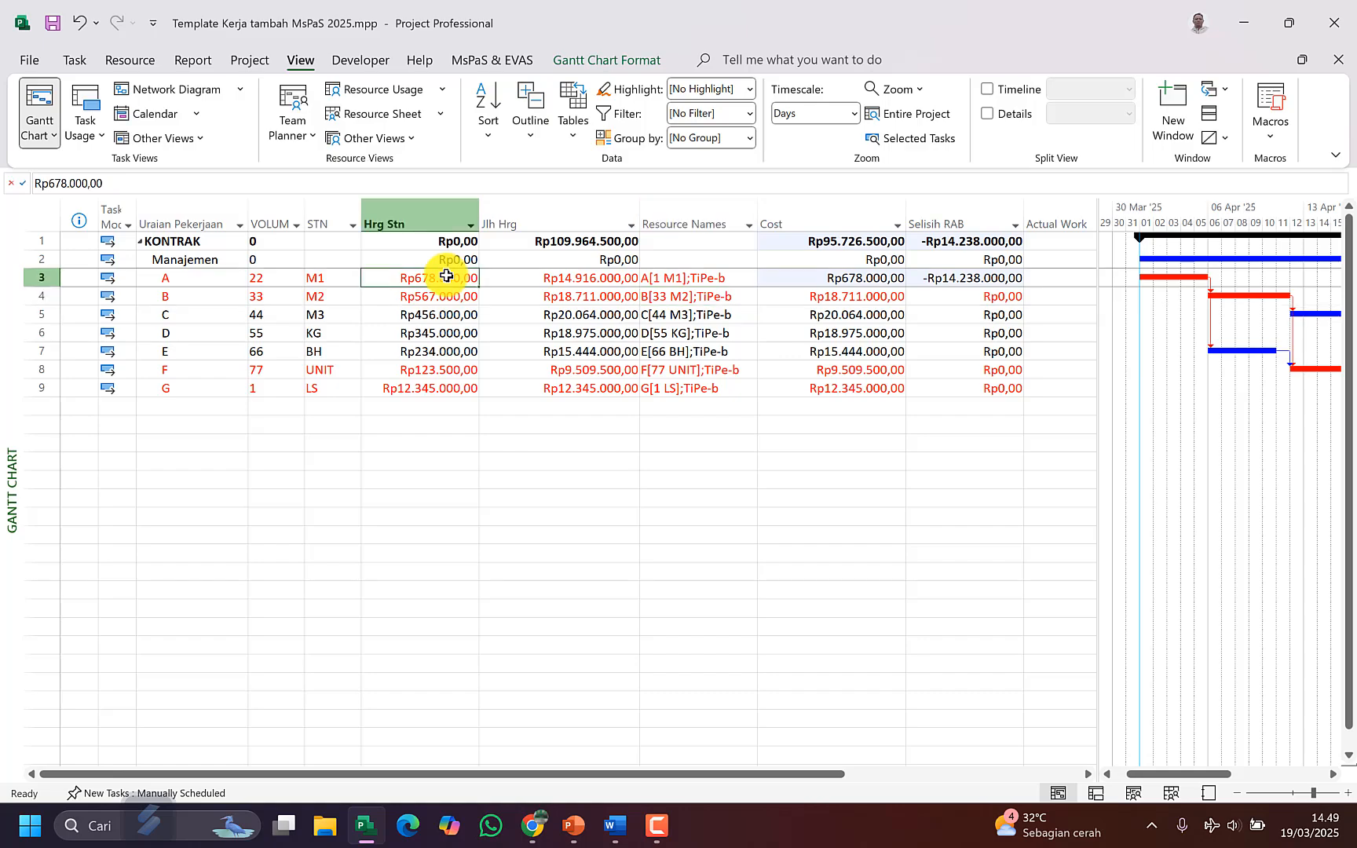
pyautogui.click(833, 279)
# Step: Set task A's resource assignment to 10 M1, keeping TiPe-b assigned
pyautogui.click(691, 279)
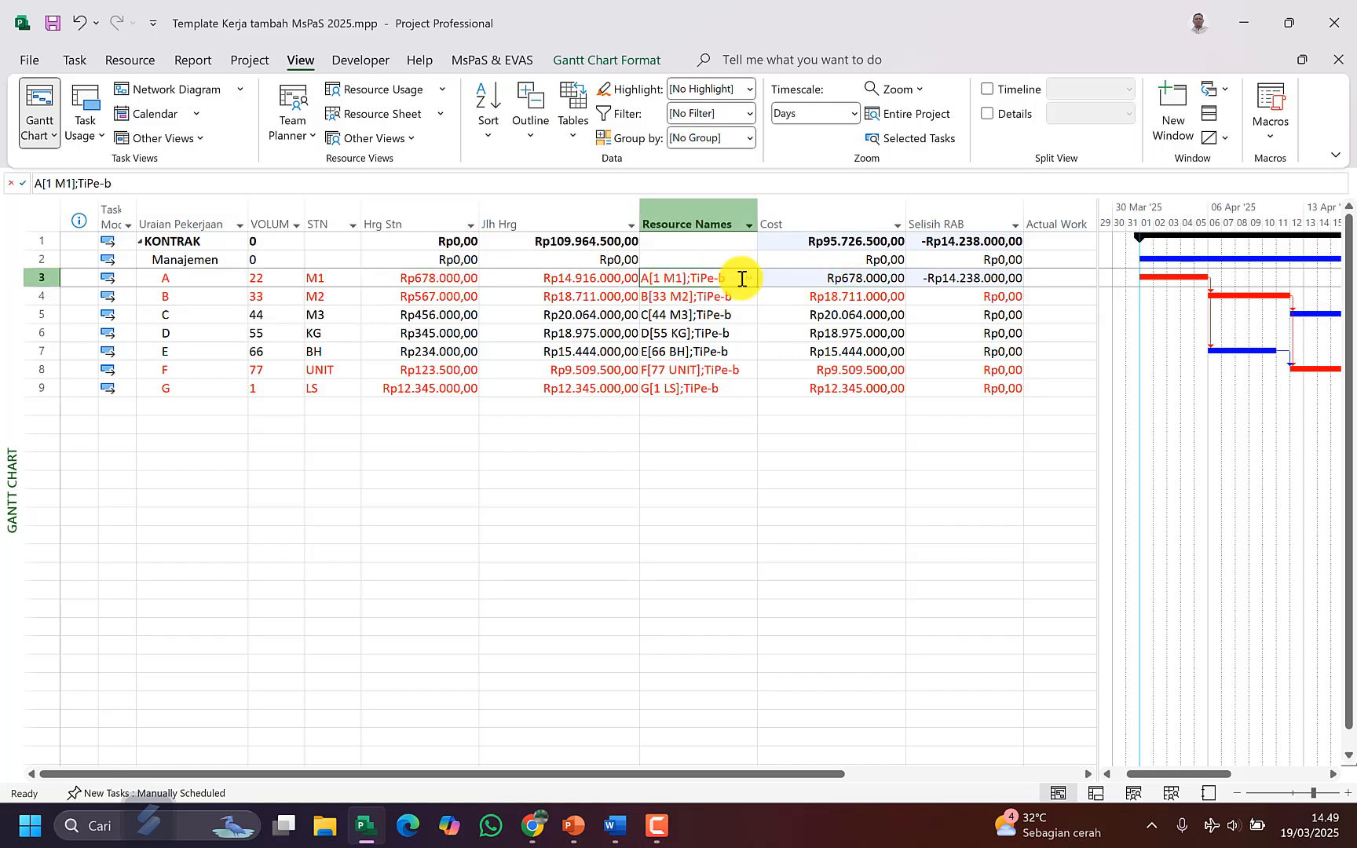
pyautogui.click(741, 278)
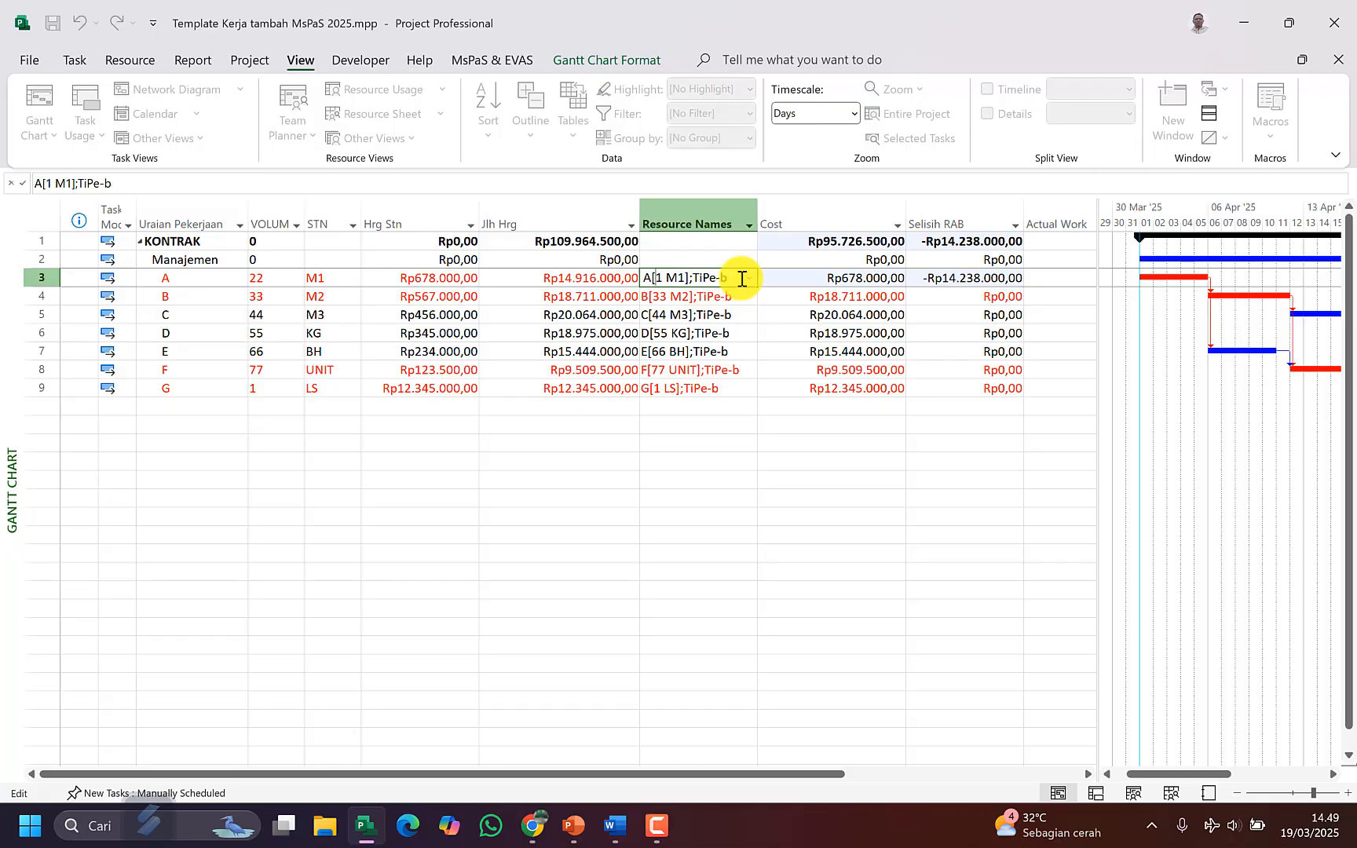
pyautogui.press('Return')
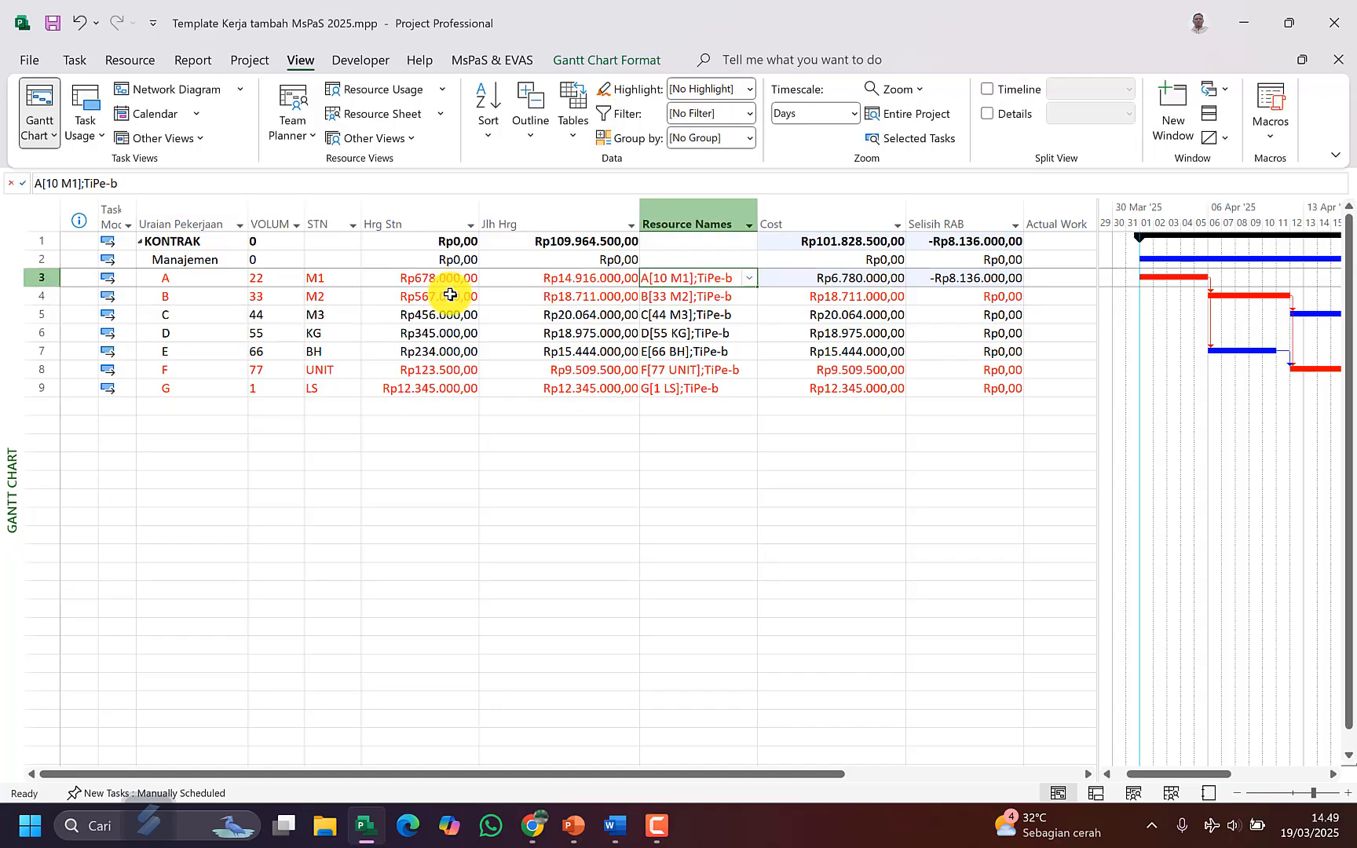
# Step: Set task A's resource assignment back to 22 M1 and compare its Jlh Hrg and Cost values
pyautogui.press('F2')
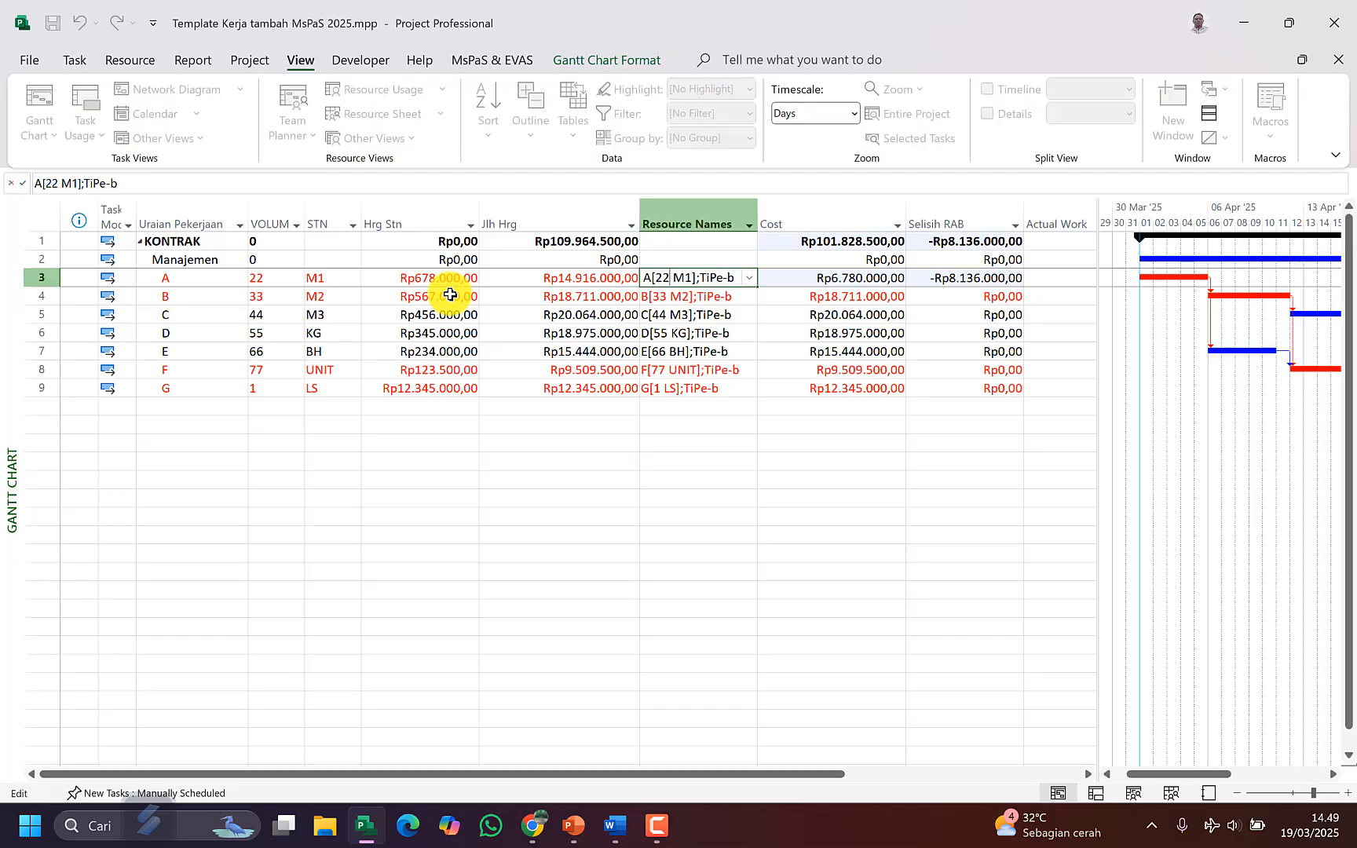
pyautogui.click(599, 282)
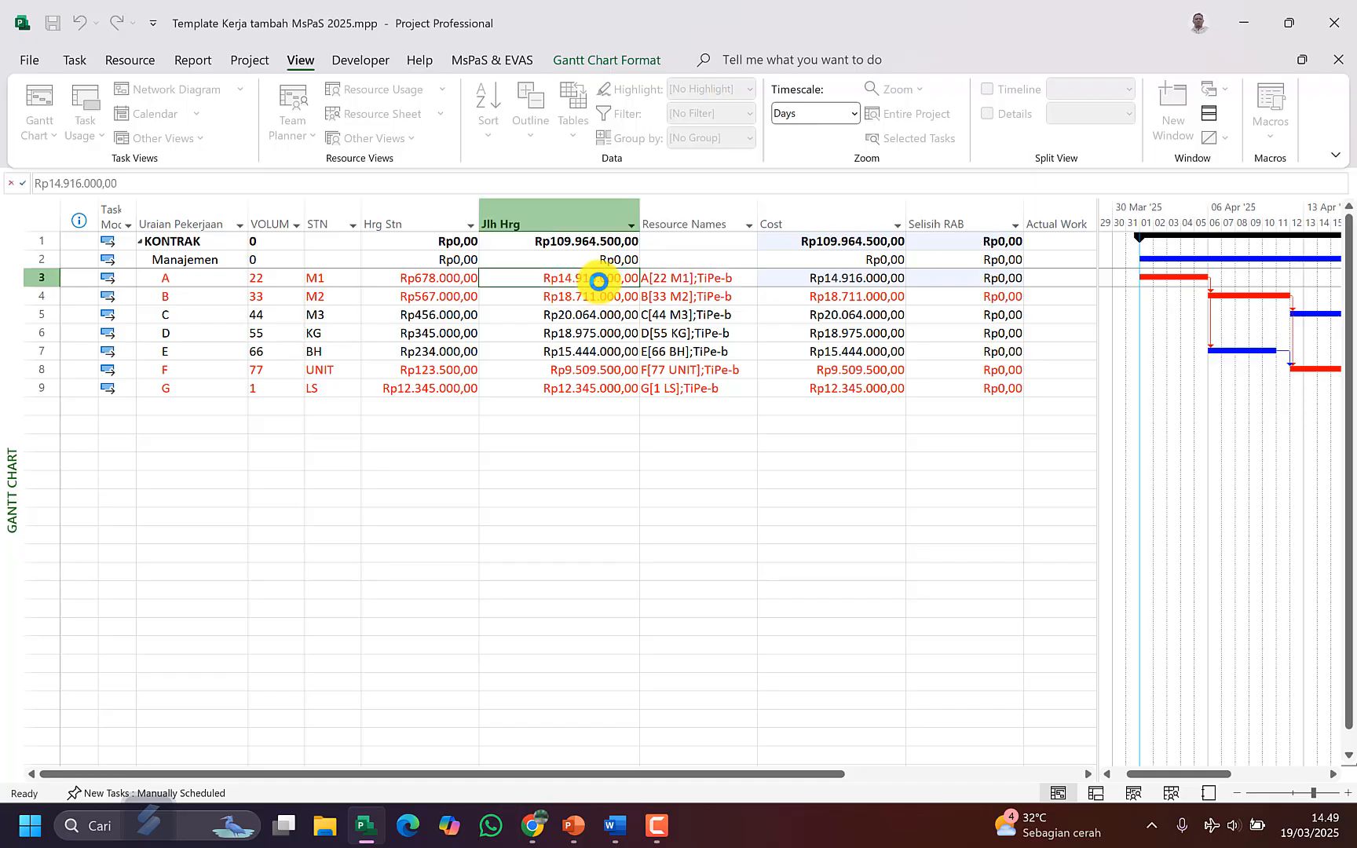
pyautogui.click(822, 284)
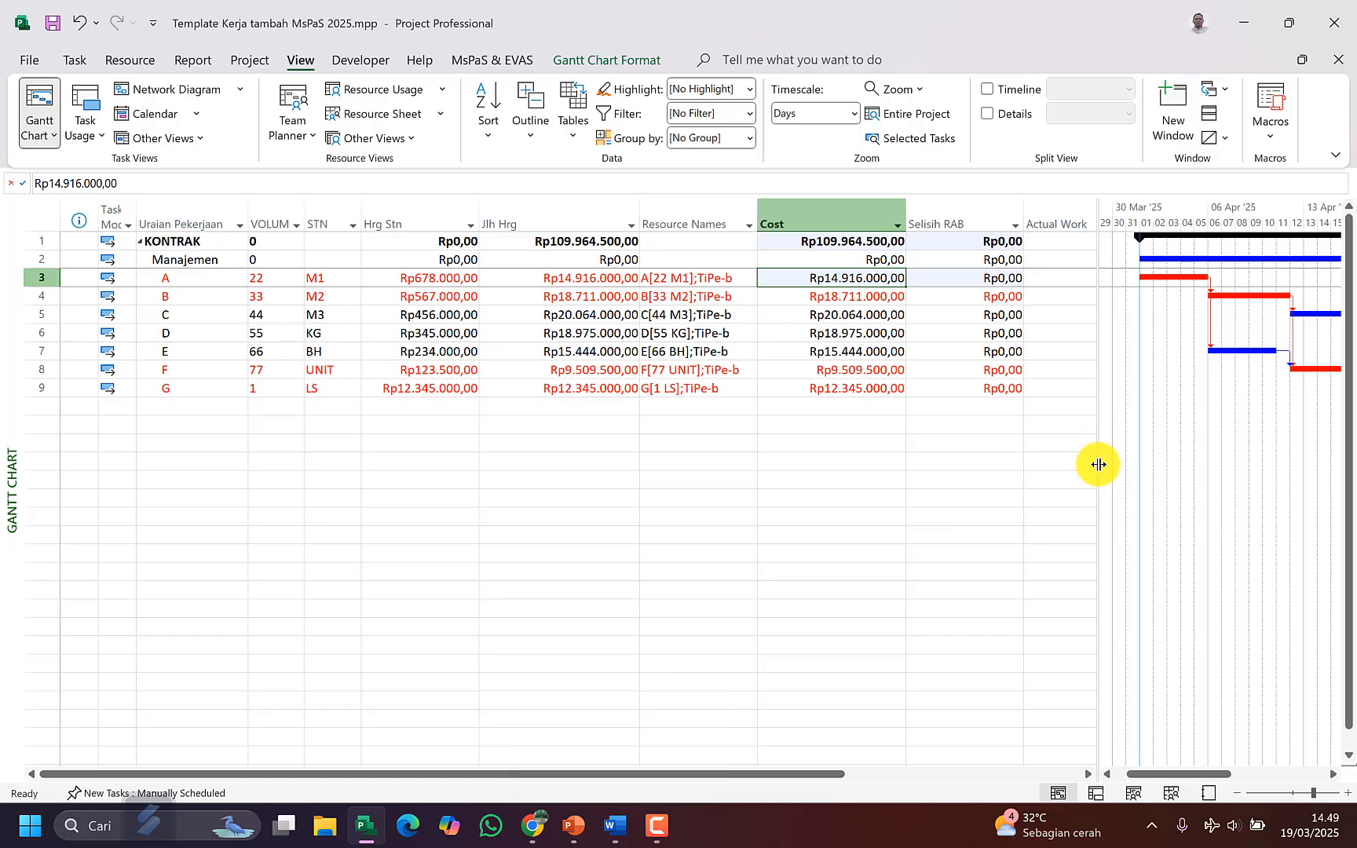
# Step: Narrow the table to examine the Gantt bars, and review the Kurva S and Nilai Progress charts in the custom Dashboard - MsPaS report
pyautogui.moveTo(1098, 464); pyautogui.dragTo(433, 551)
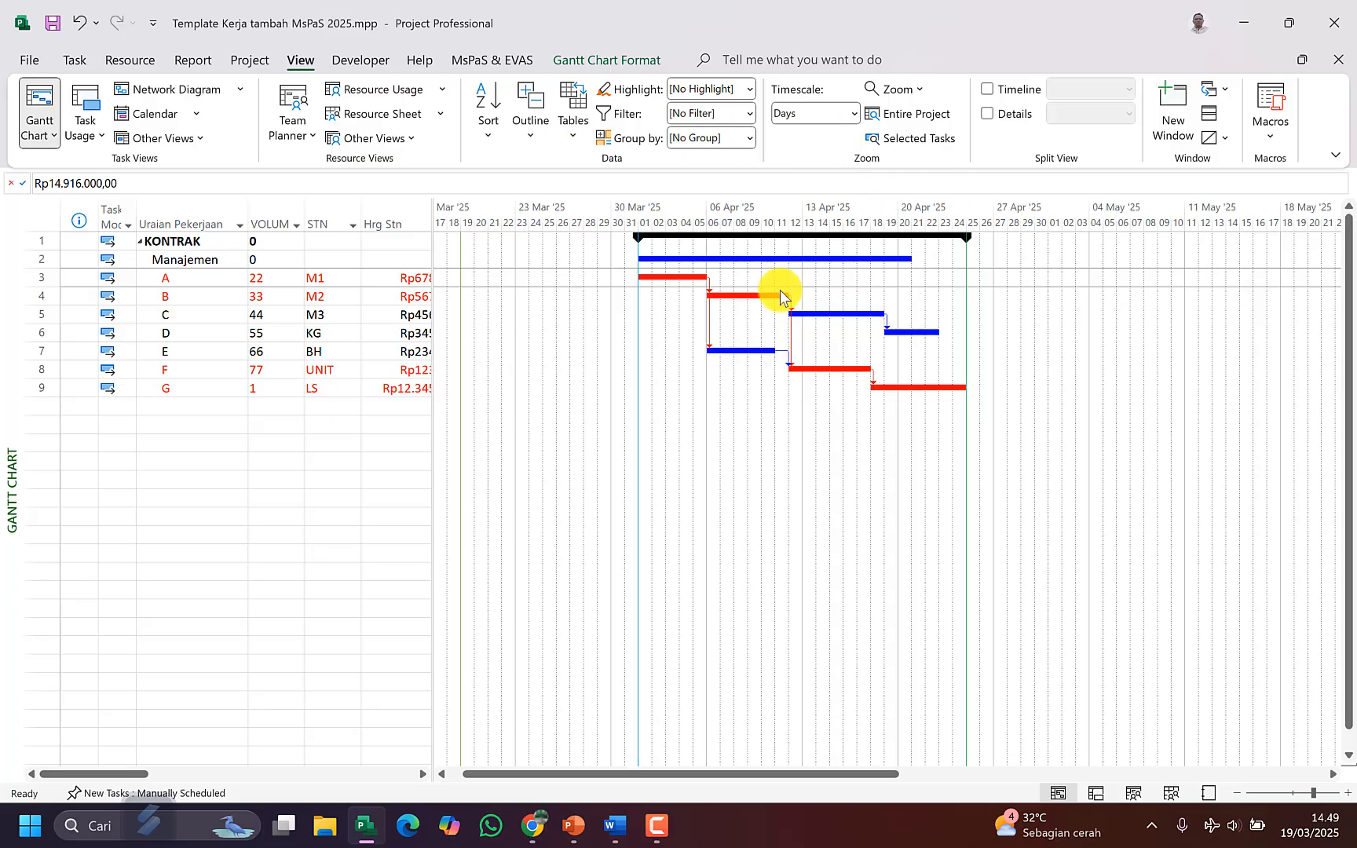
pyautogui.click(487, 63)
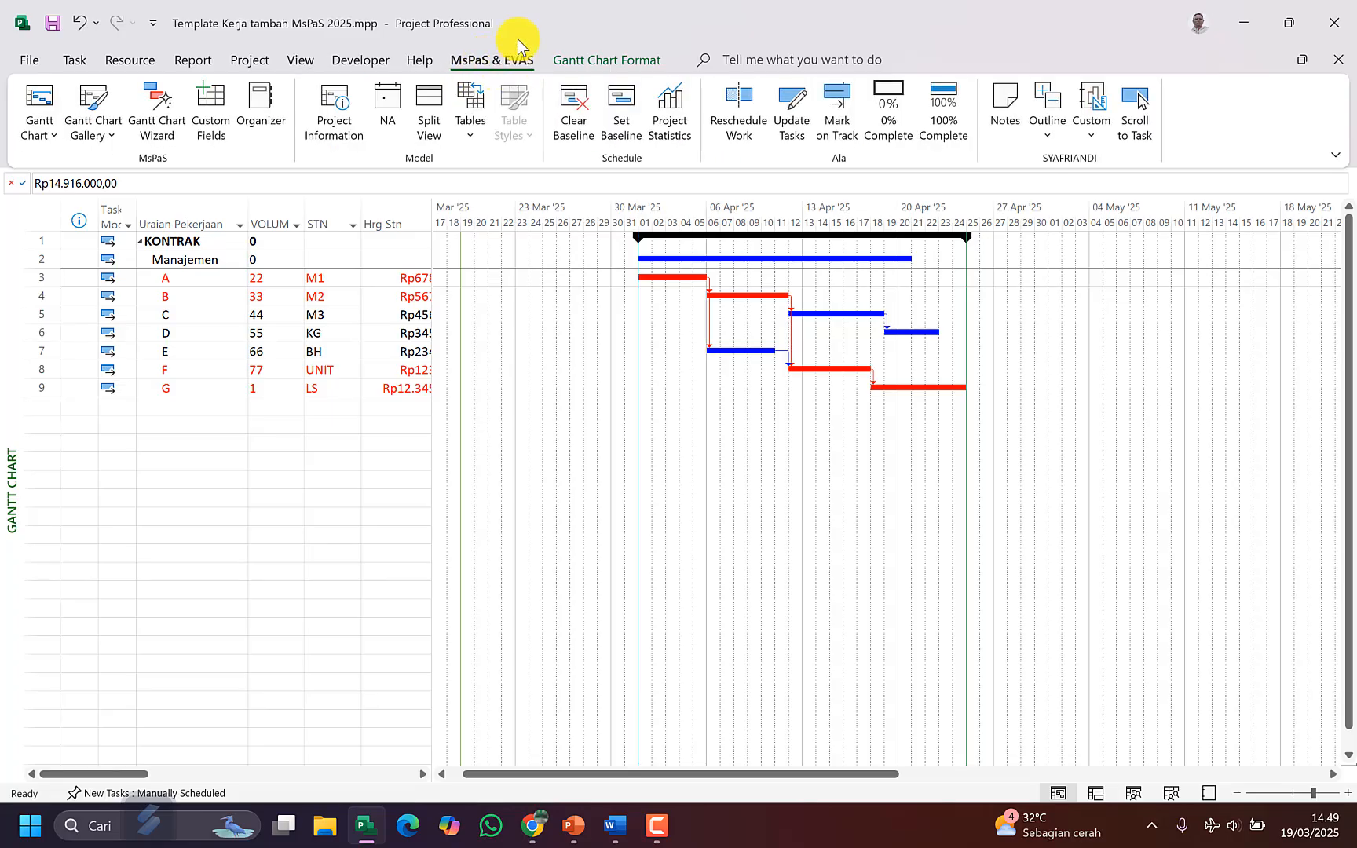
pyautogui.click(1093, 132)
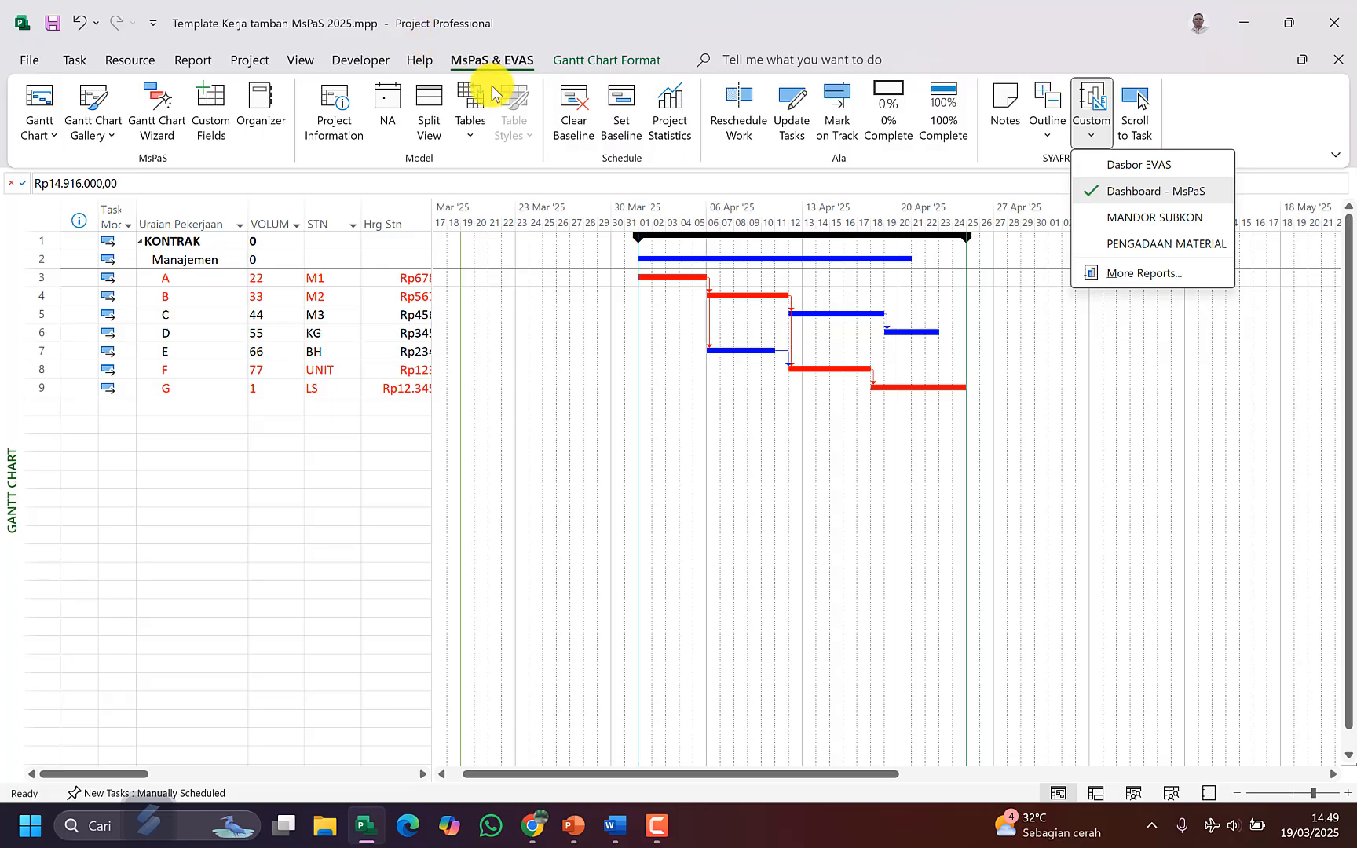
pyautogui.click(249, 61)
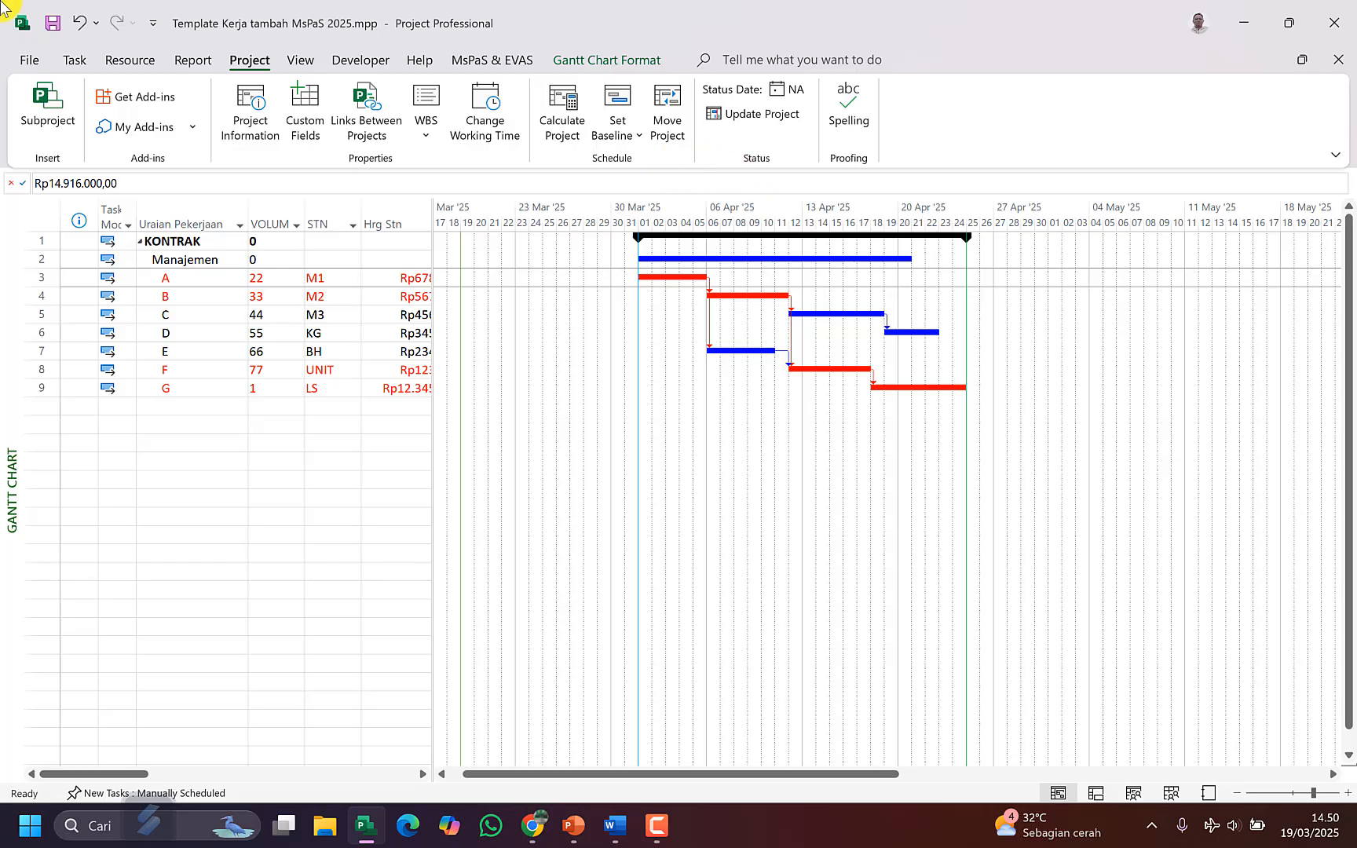
pyautogui.click(196, 60)
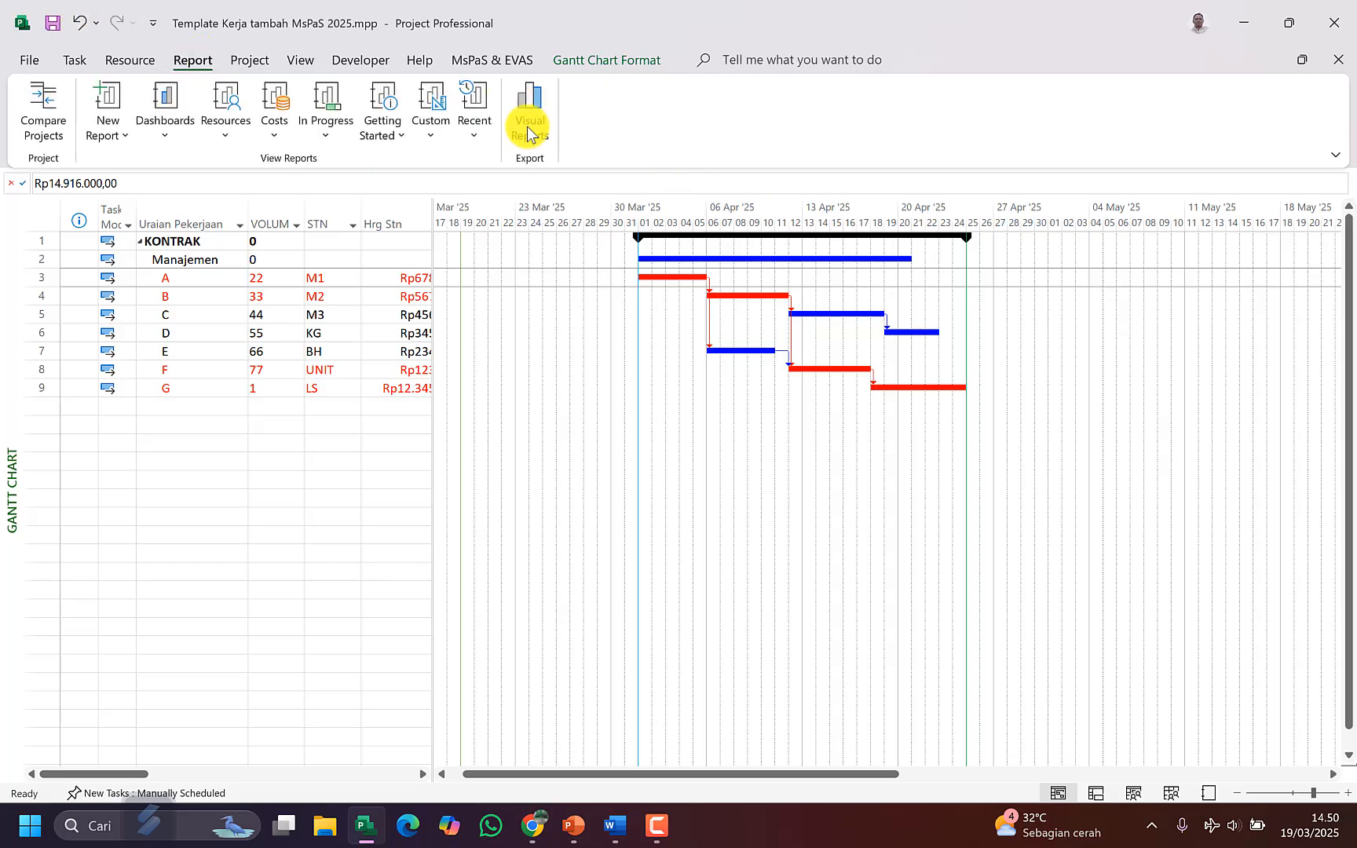
pyautogui.click(437, 130)
pyautogui.click(536, 196)
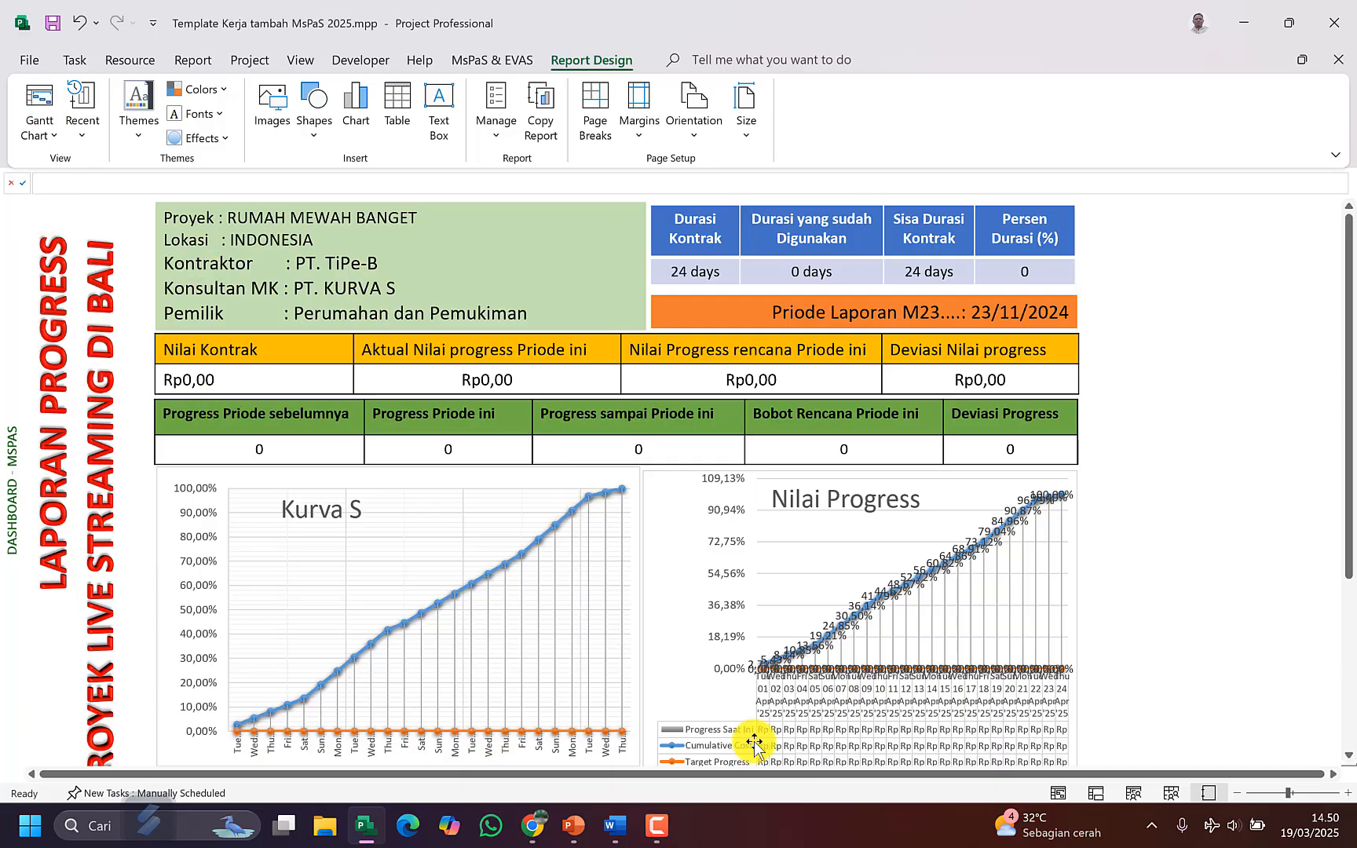
pyautogui.scroll(-3, 751, 739)
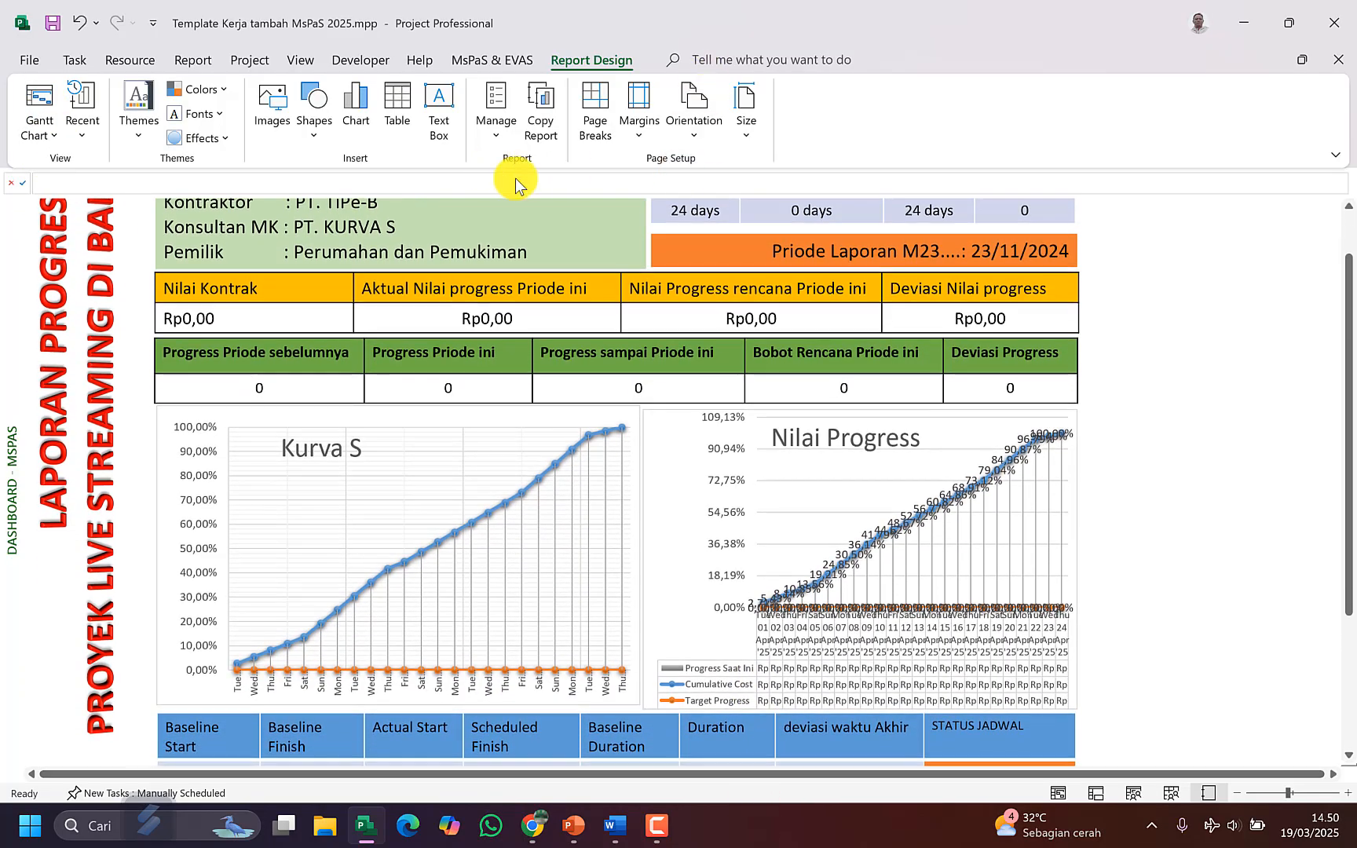
pyautogui.scroll(2, 581, 235)
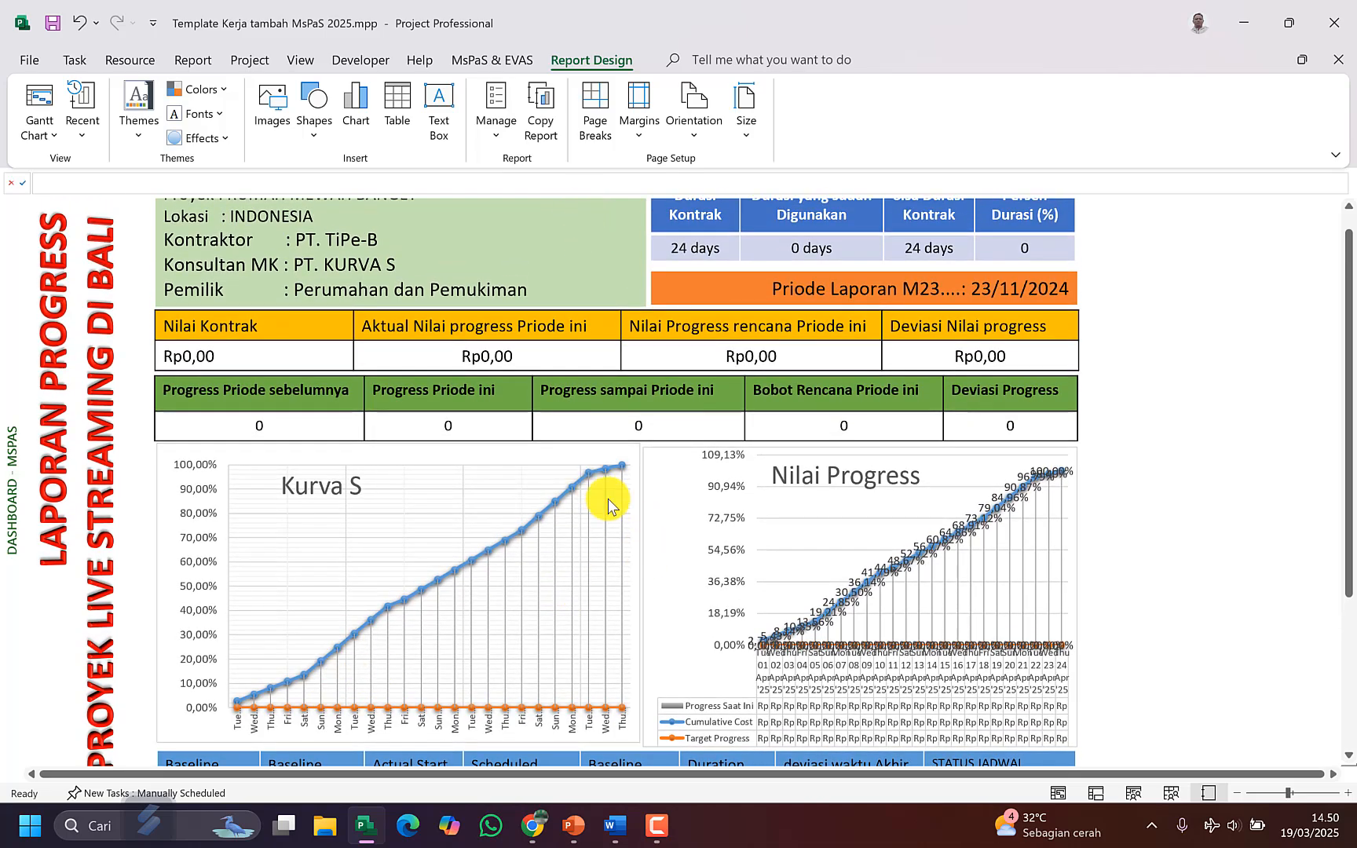
pyautogui.scroll(1, 608, 498)
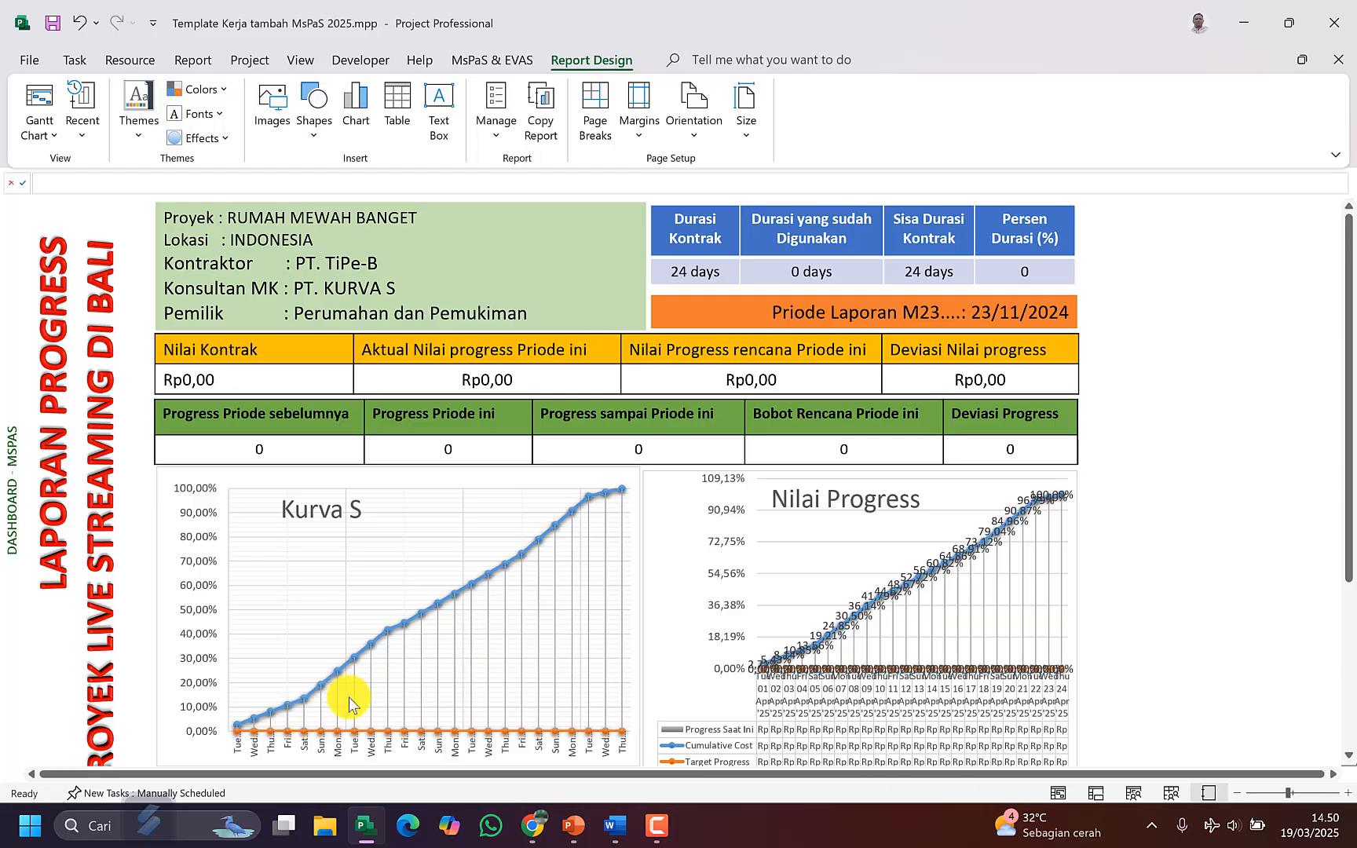
# Step: Return to the Gantt Chart with the table widened to Jlh Hrg, and save Baseline 1 for the entire project
pyautogui.click(50, 96)
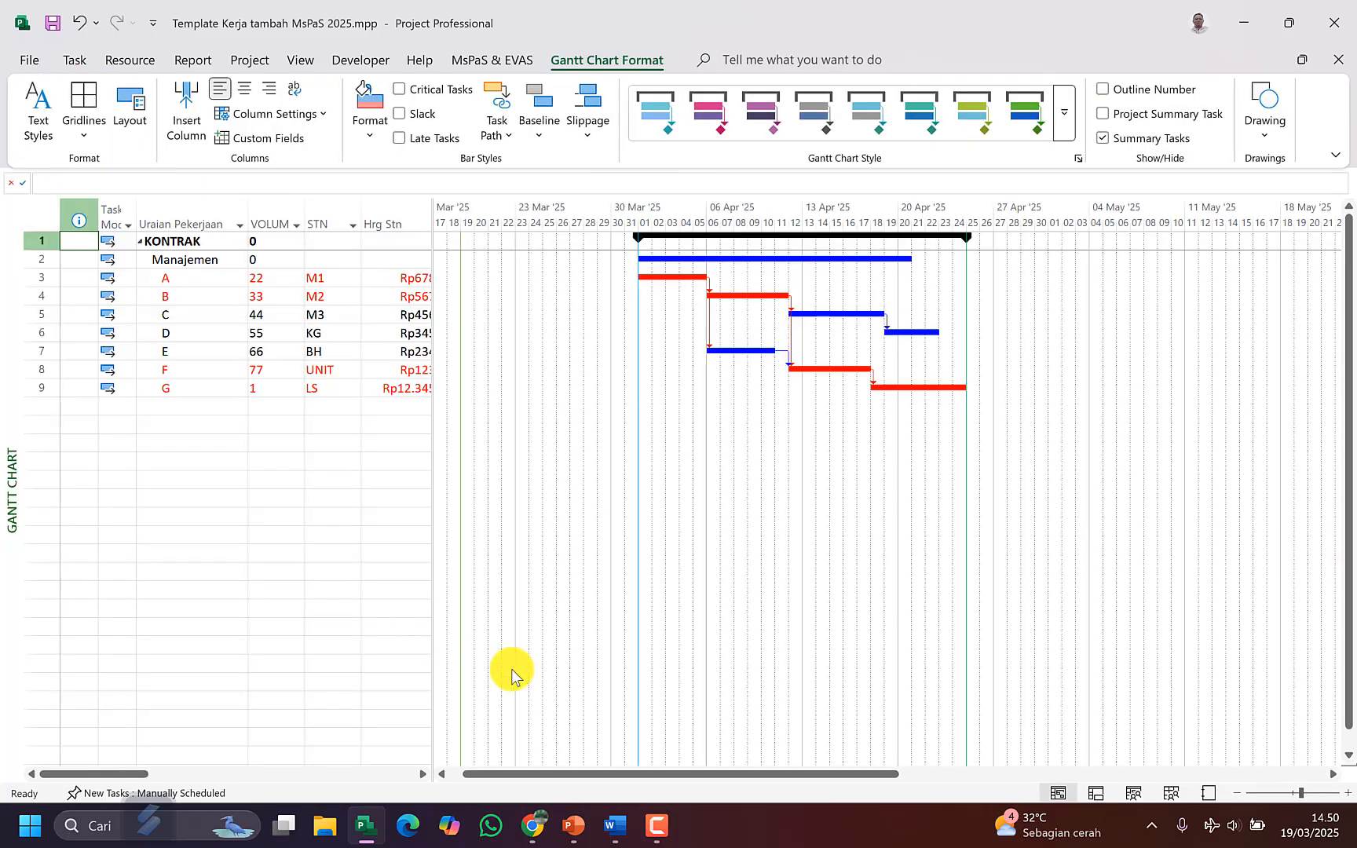
pyautogui.moveTo(431, 444); pyautogui.dragTo(628, 449)
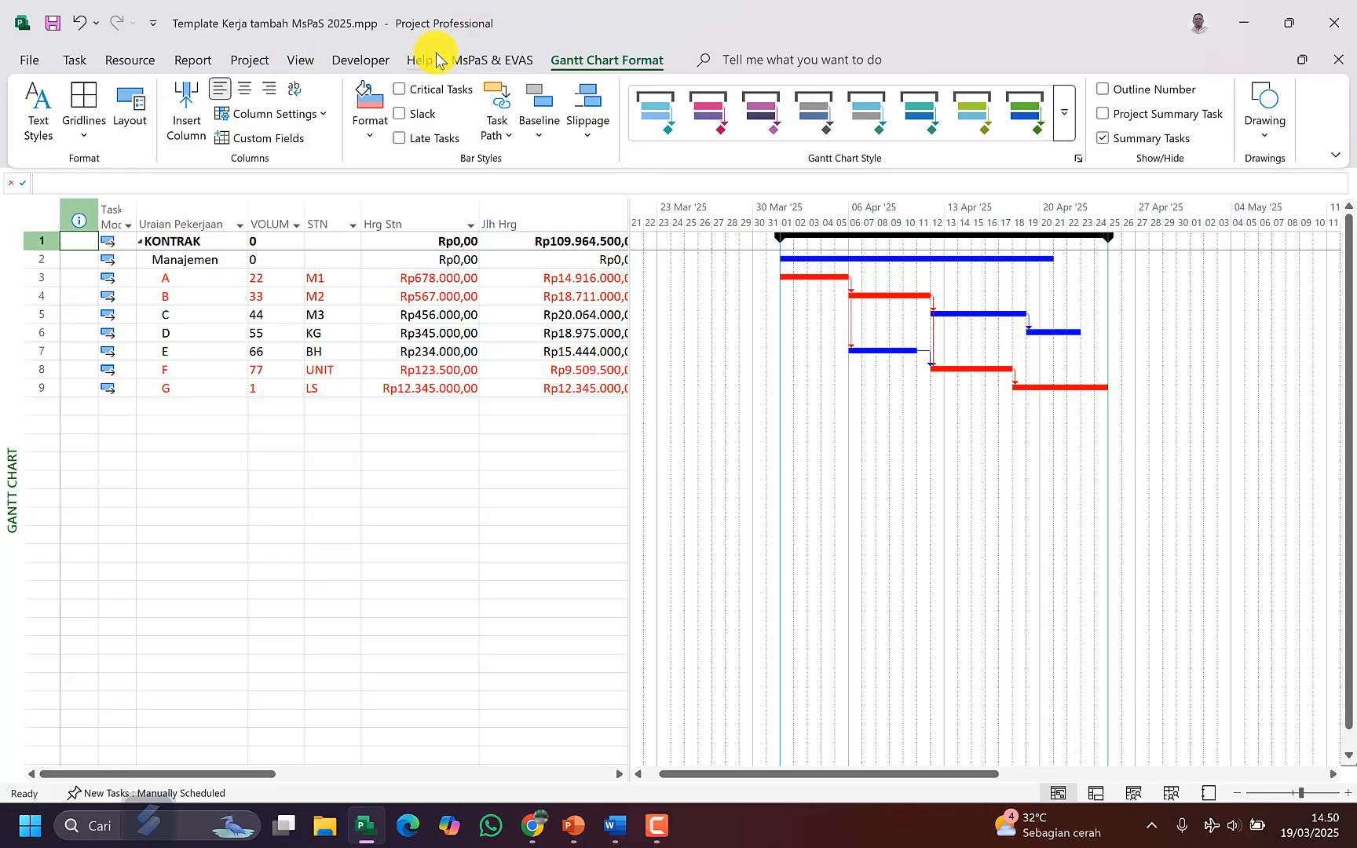
pyautogui.click(483, 62)
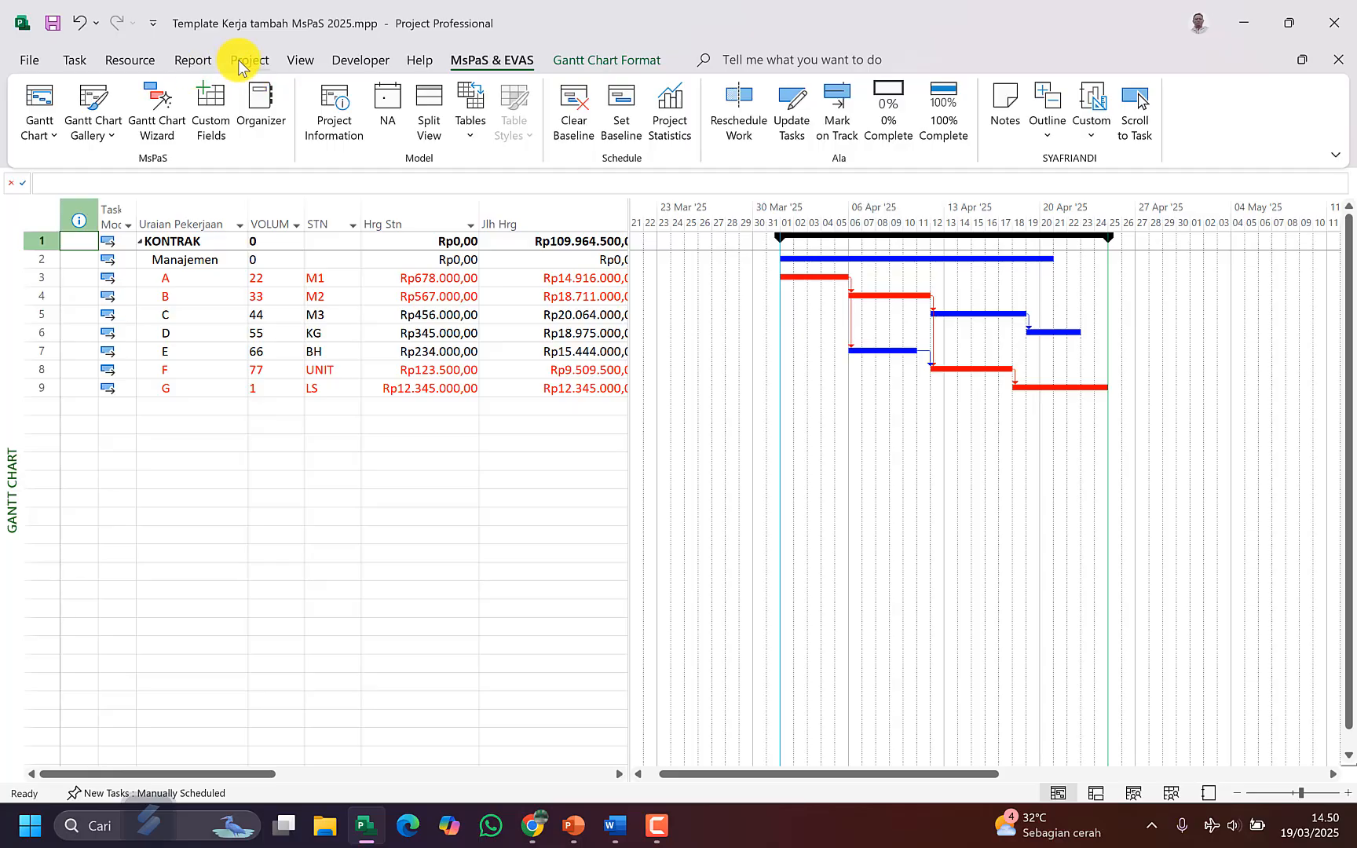
pyautogui.click(245, 61)
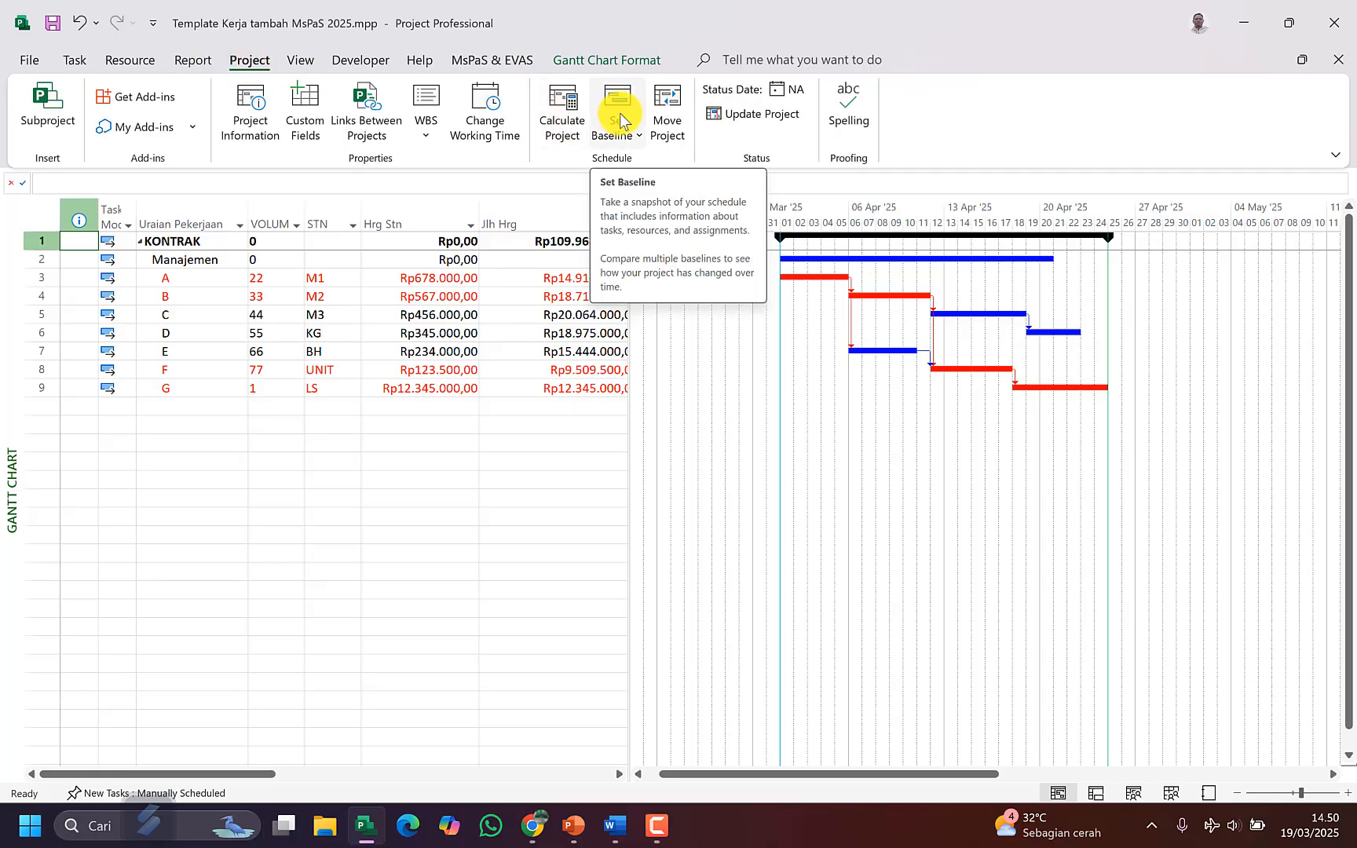
pyautogui.click(483, 58)
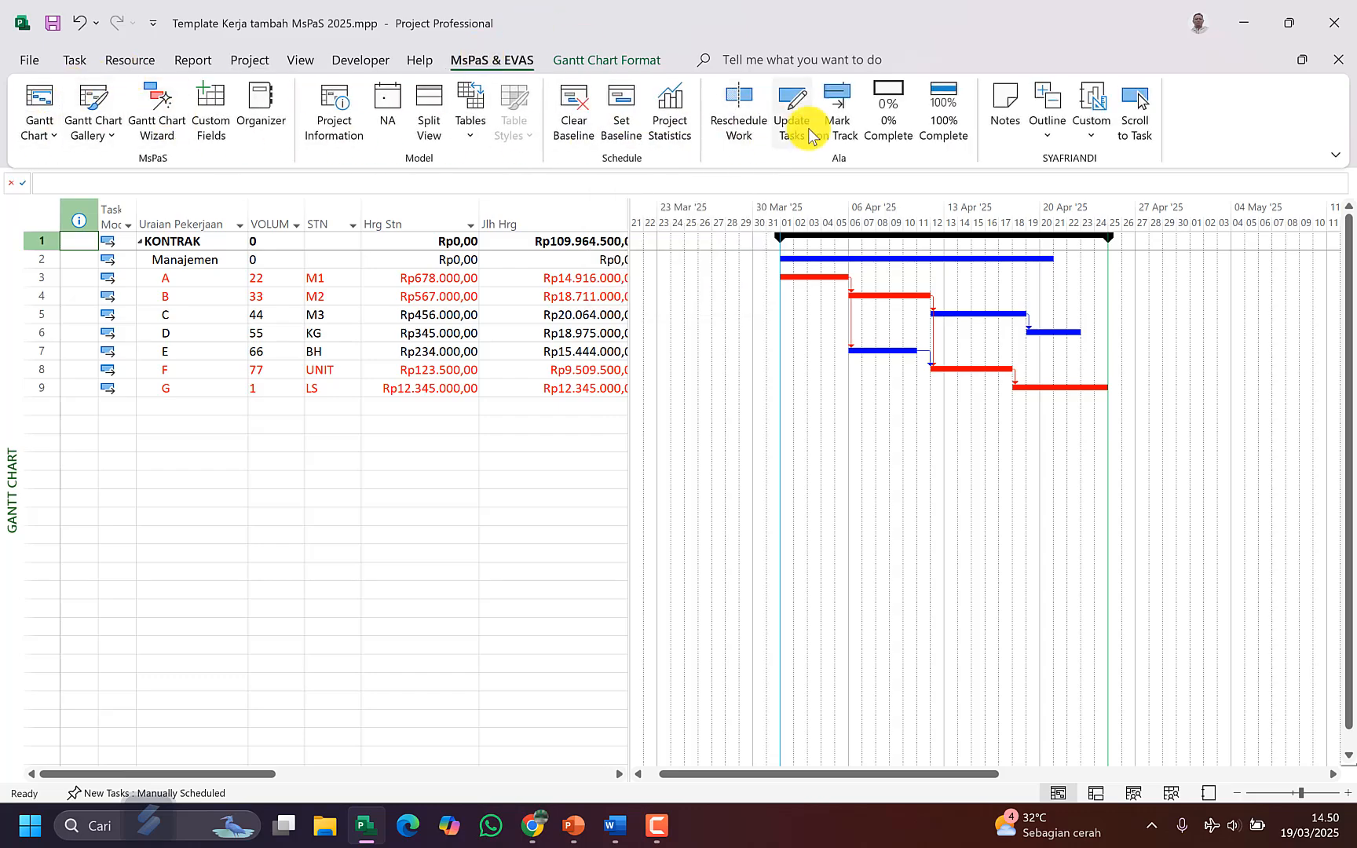
pyautogui.click(626, 108)
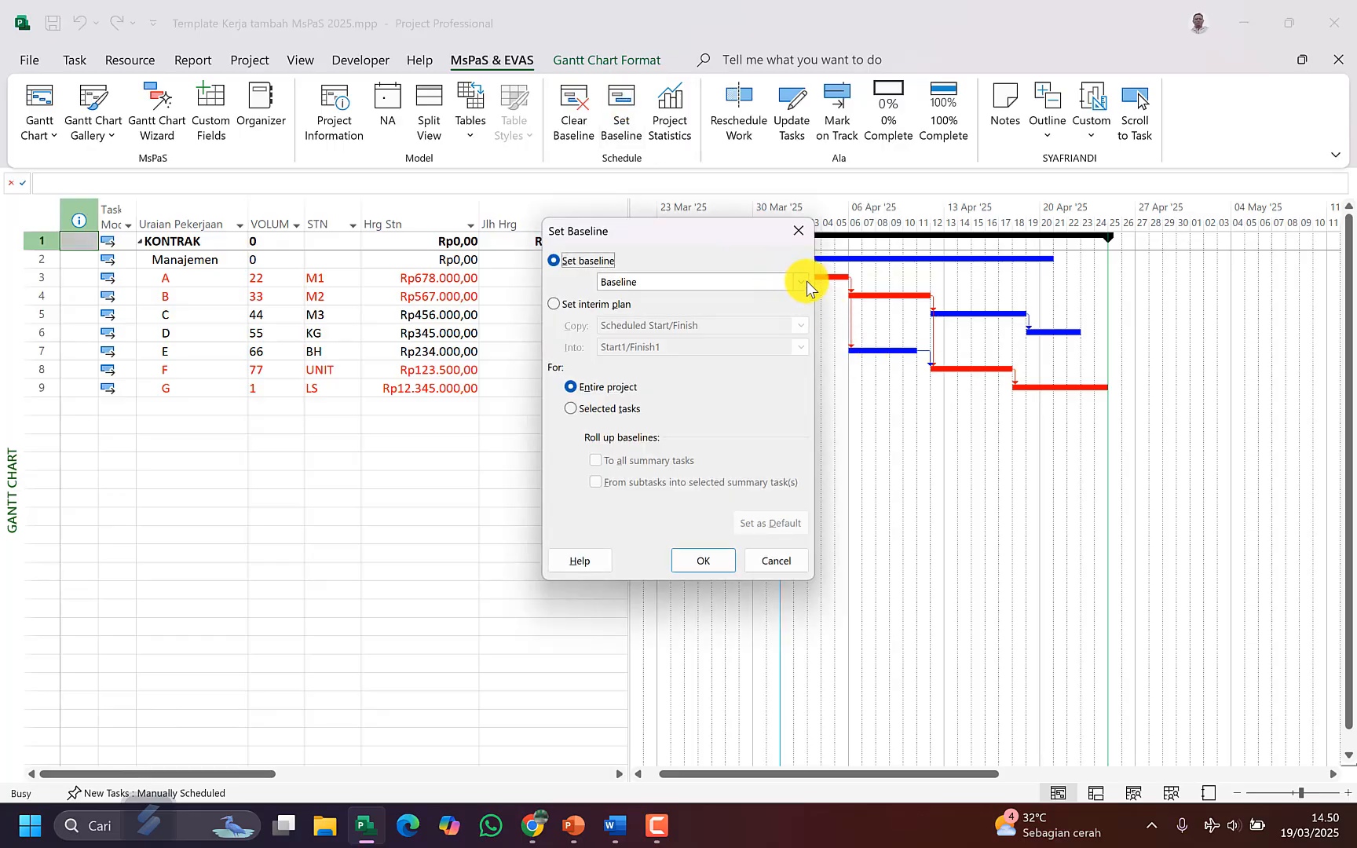
pyautogui.click(801, 281)
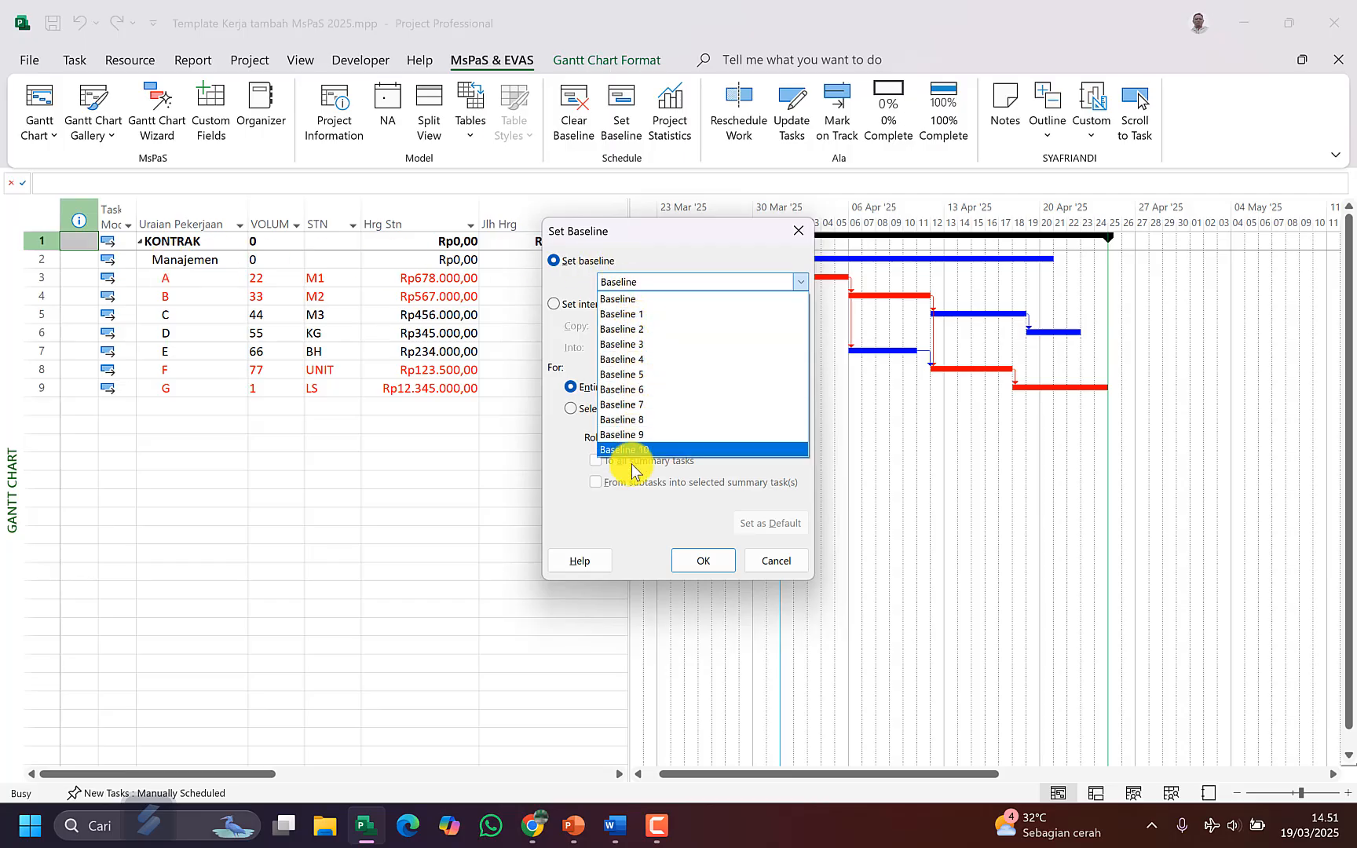
pyautogui.click(683, 315)
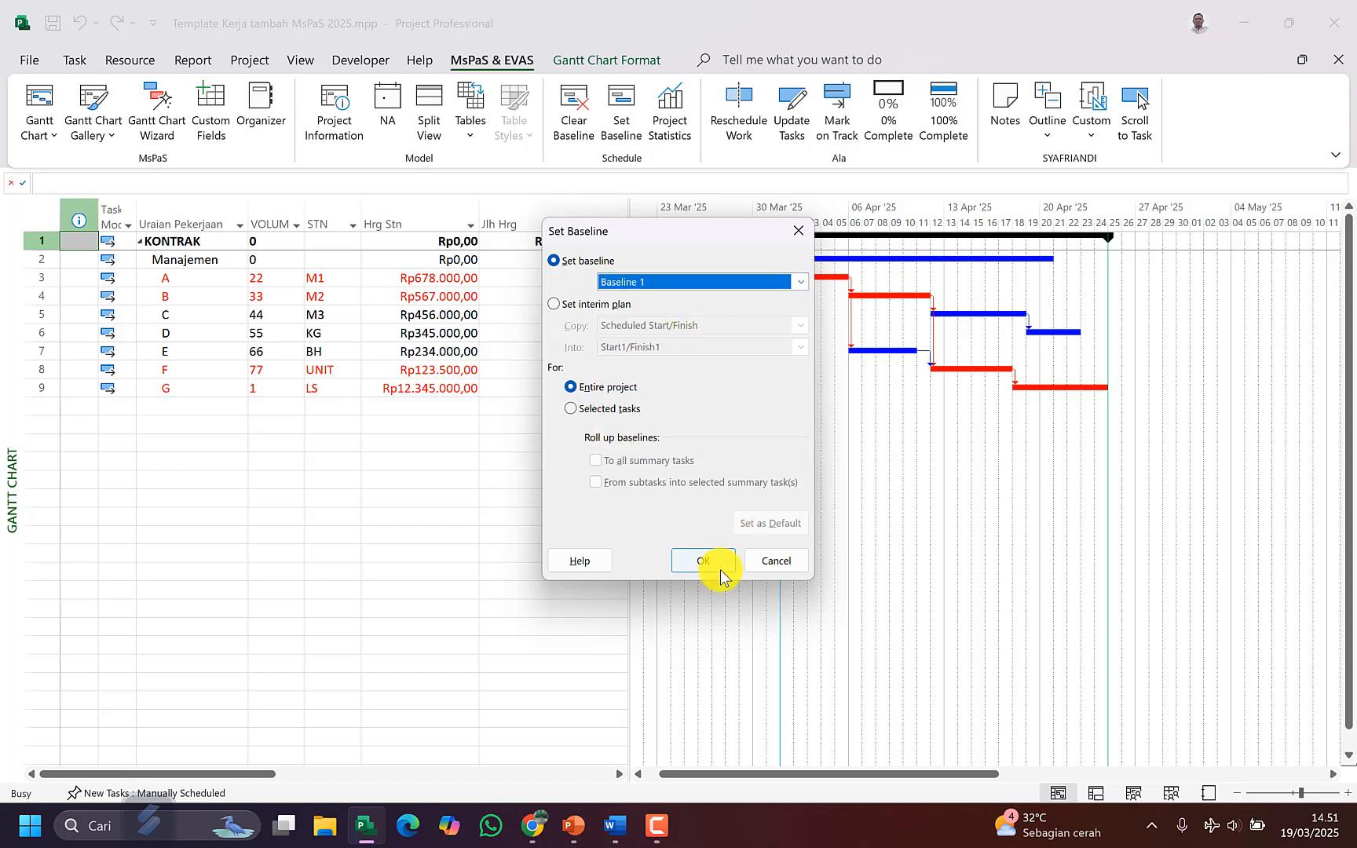
pyautogui.click(708, 560)
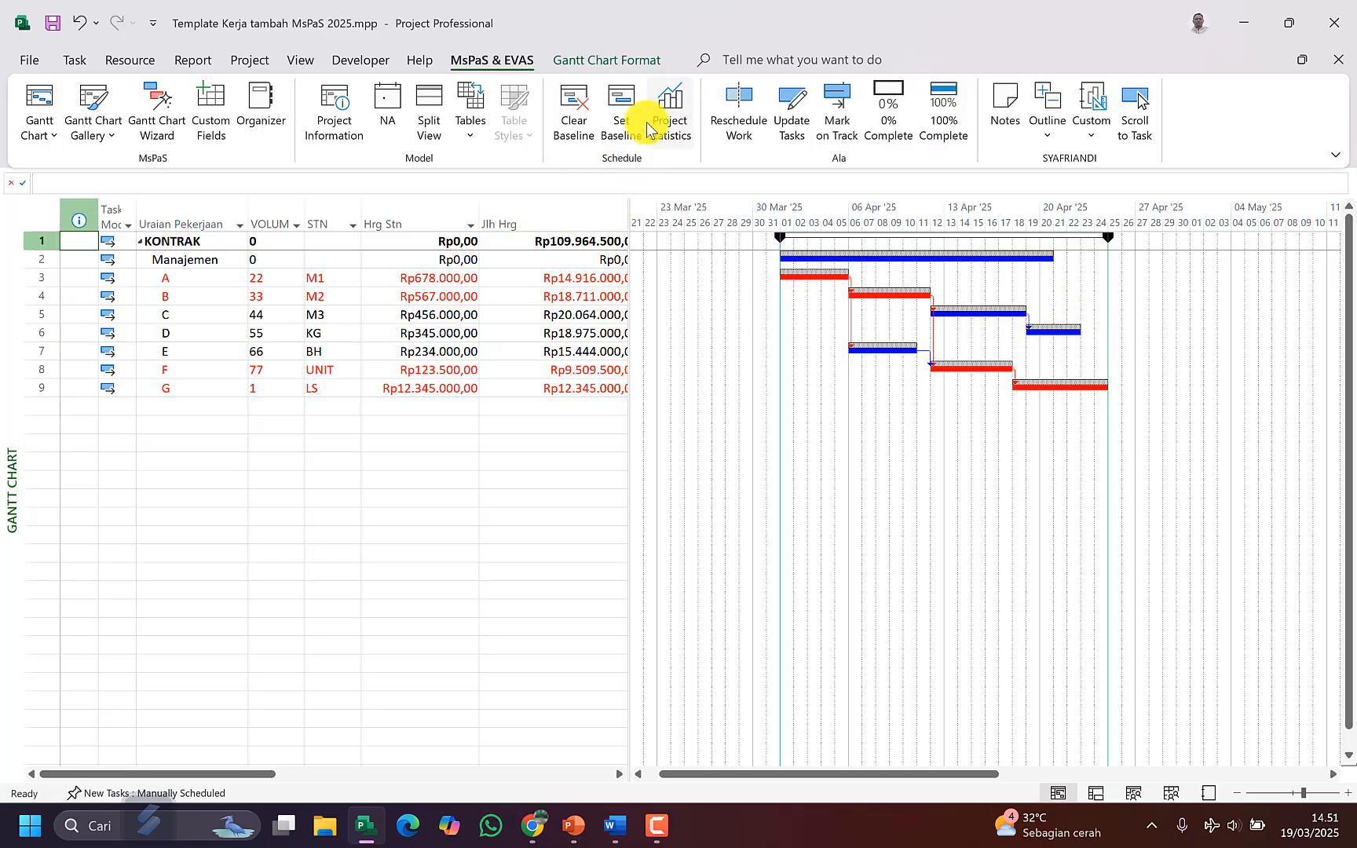
# Step: Save the default Baseline for the entire project as well
pyautogui.click(621, 114)
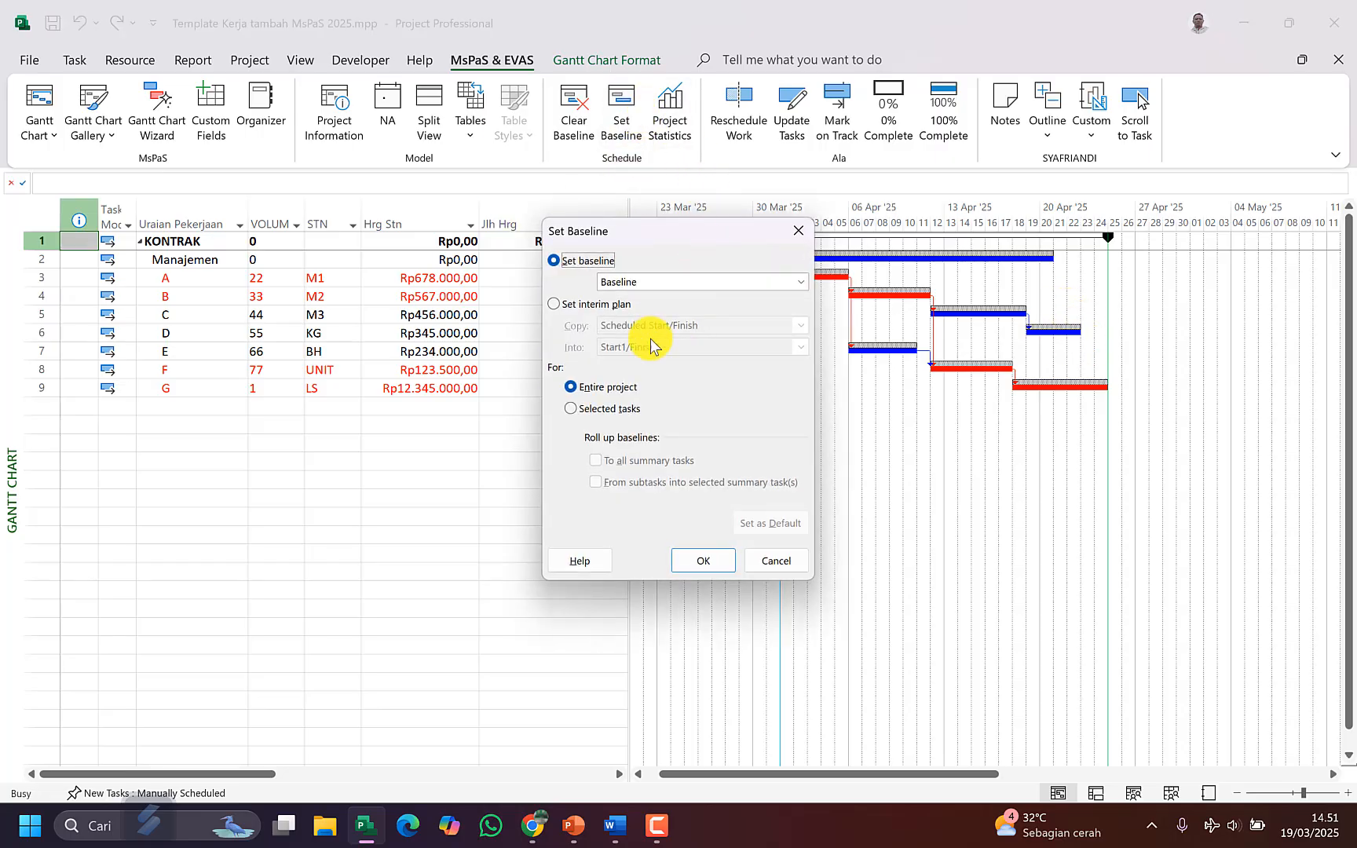
pyautogui.click(656, 282)
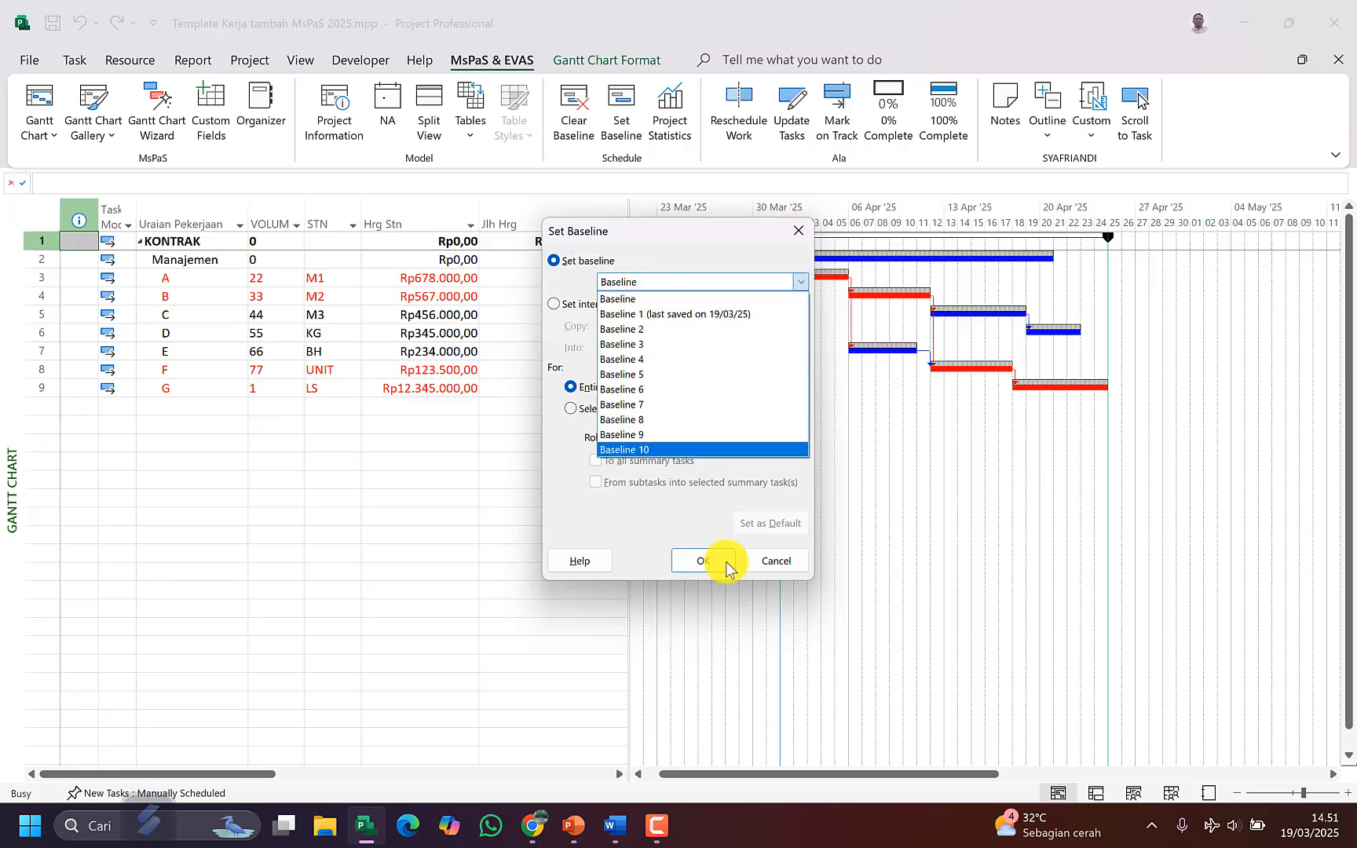
pyautogui.click(652, 299)
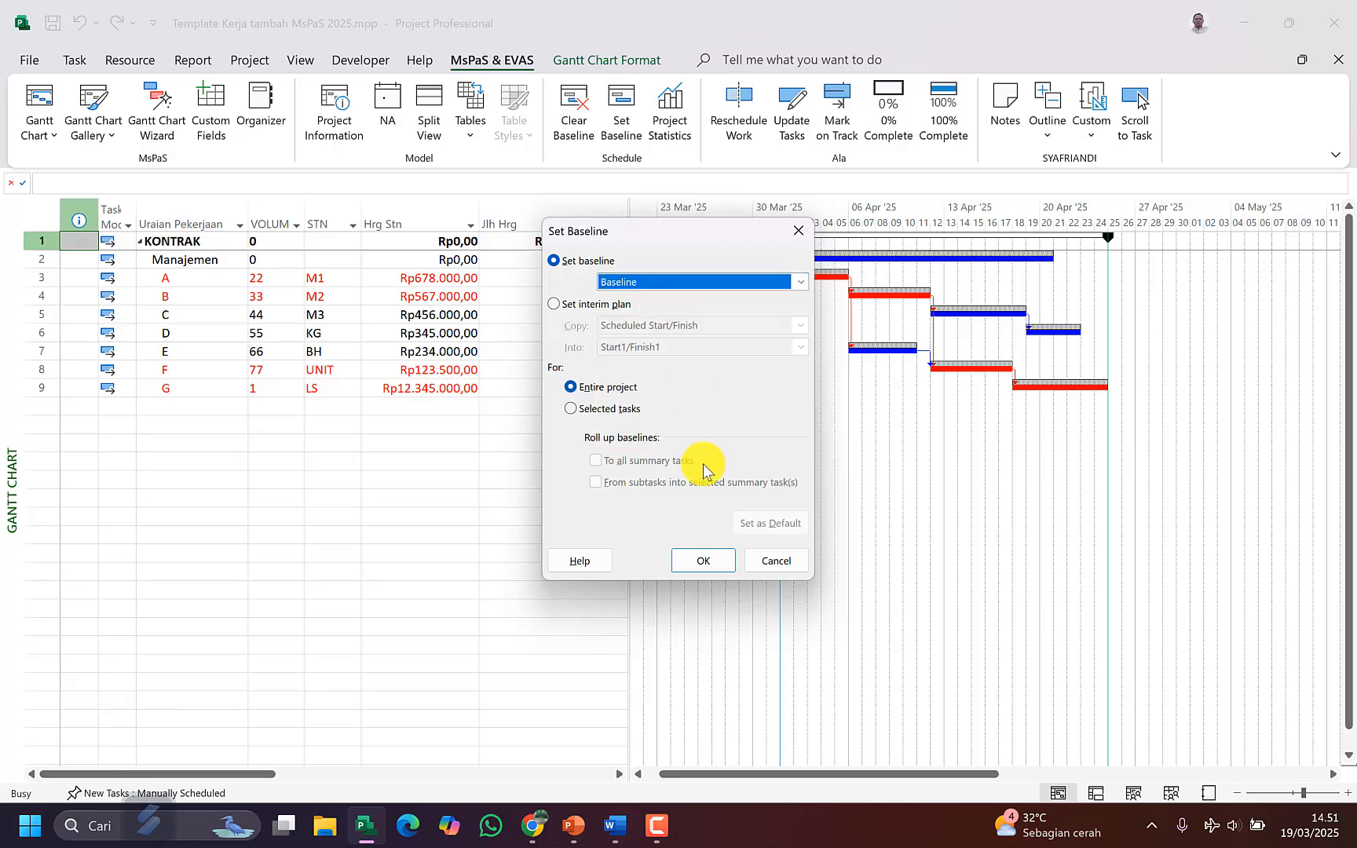
pyautogui.click(704, 561)
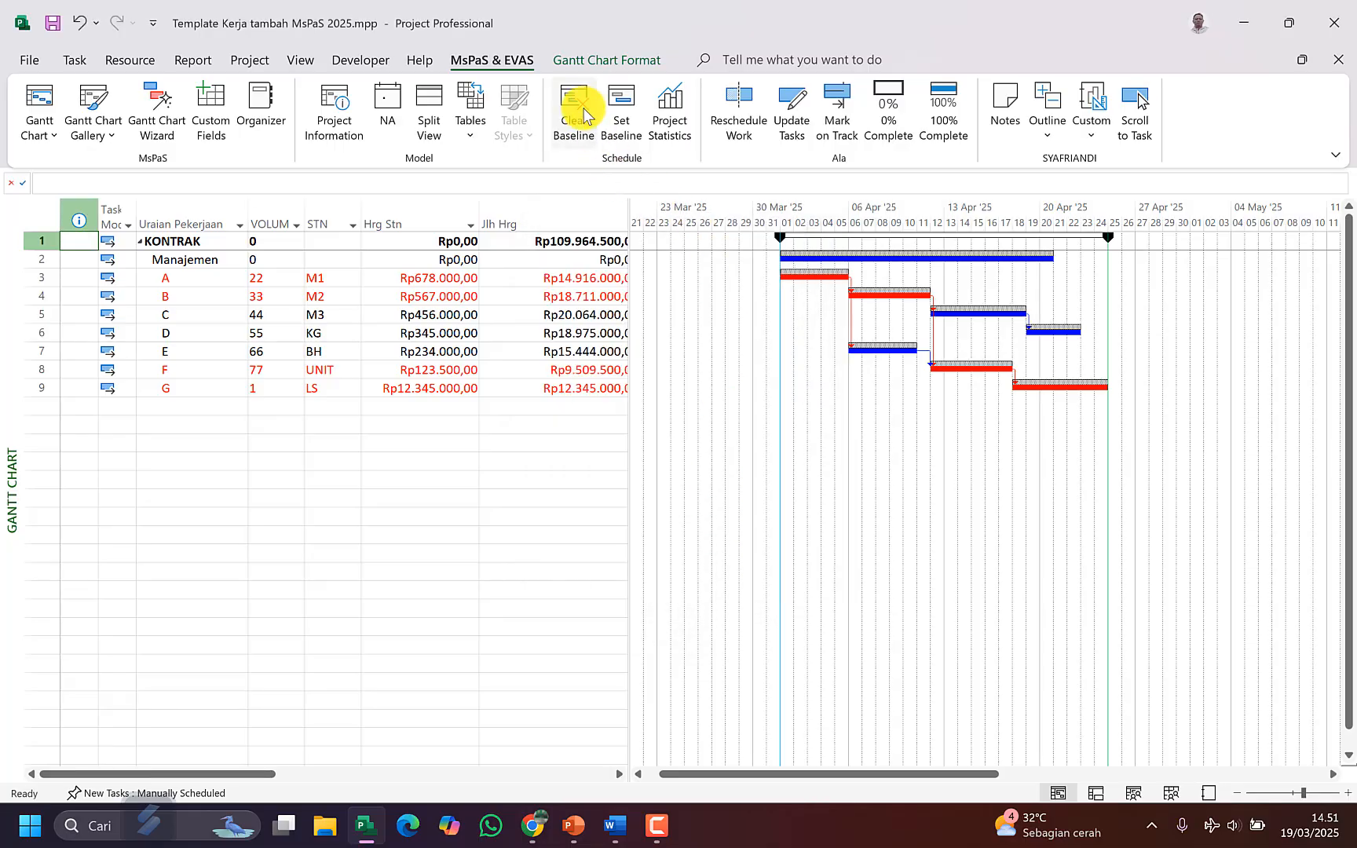
# Step: Check which baselines are saved, try setting the default Baseline again but decline the overwrite, and examine the baseline bars in the chart
pyautogui.click(606, 130)
pyautogui.click(670, 282)
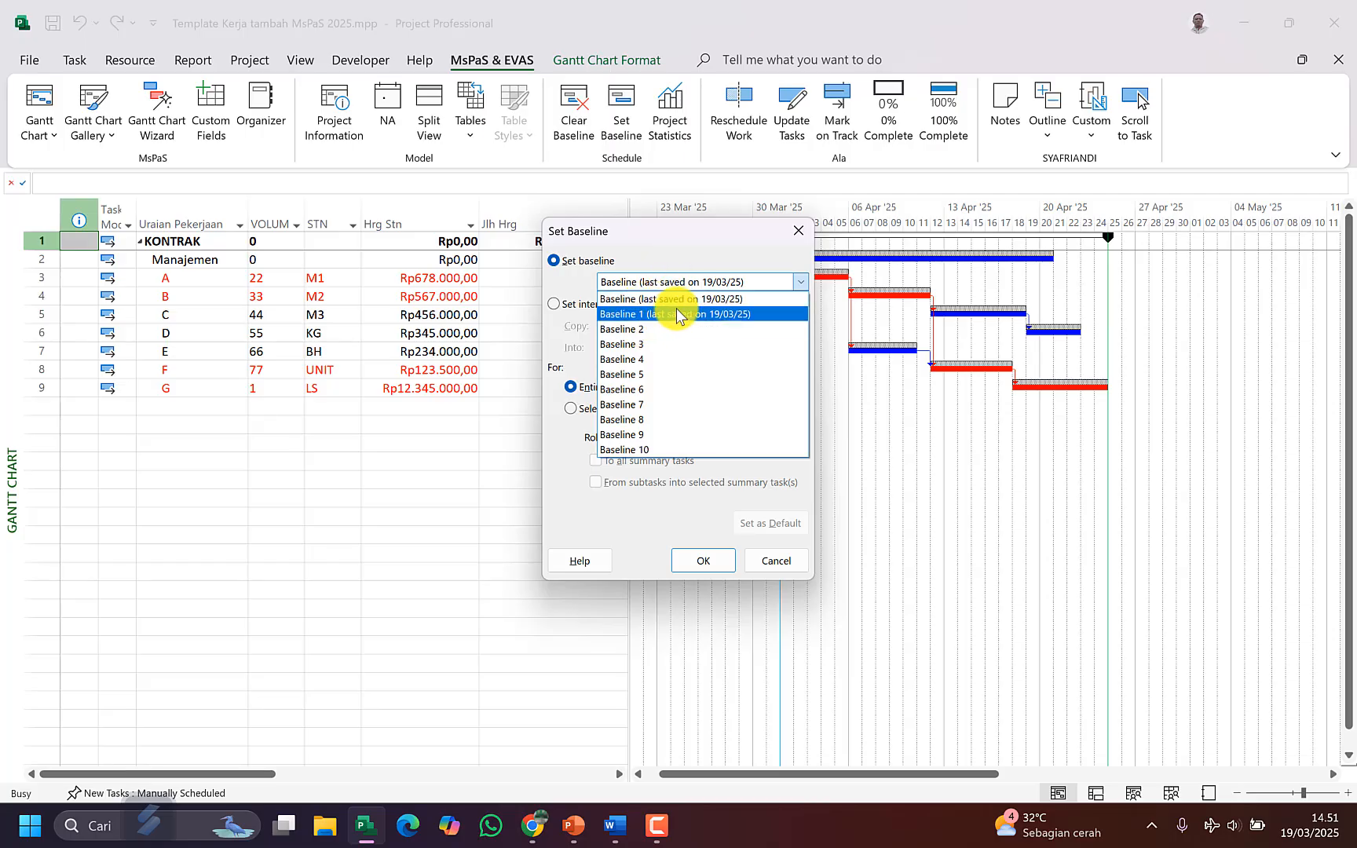
pyautogui.click(723, 561)
pyautogui.click(705, 560)
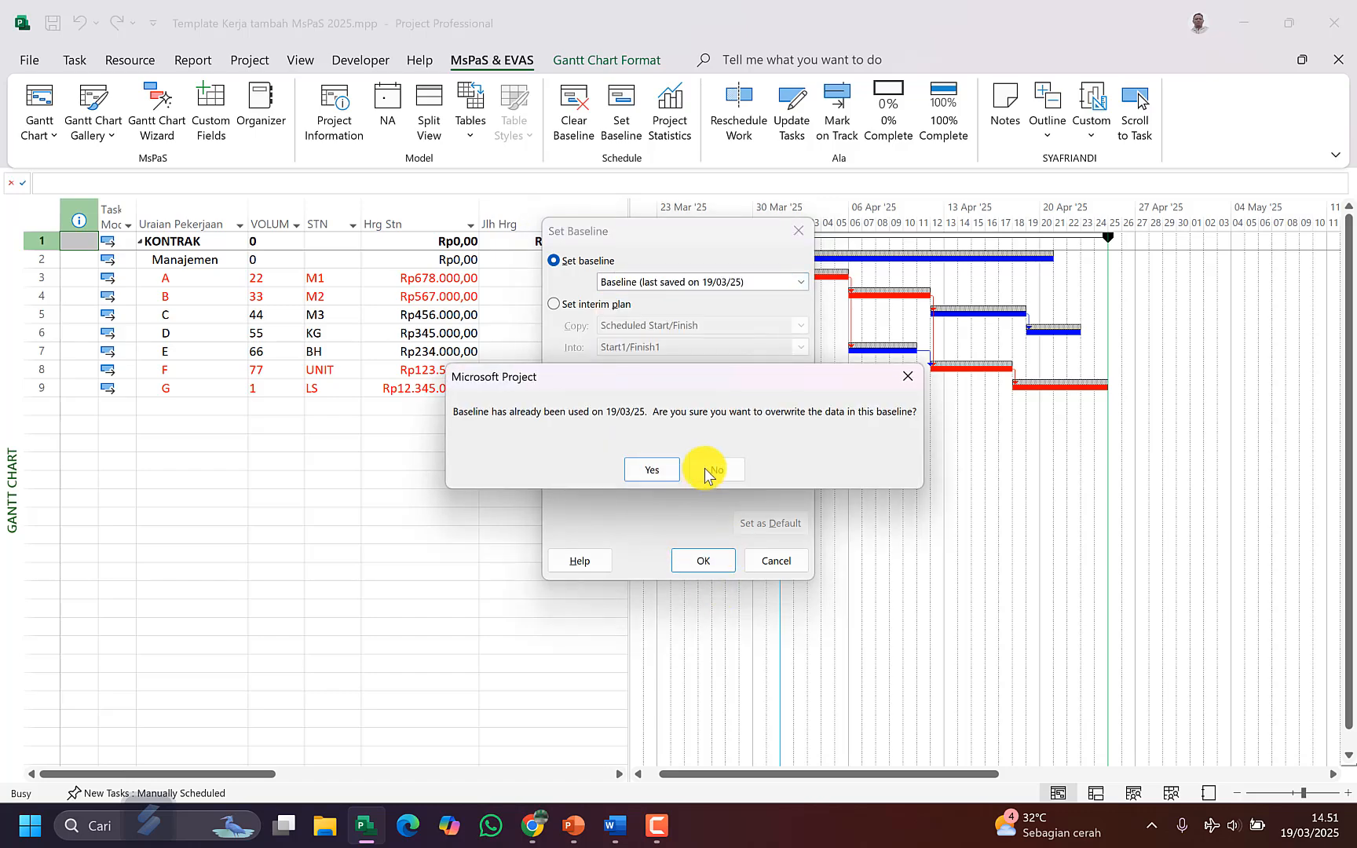
pyautogui.click(715, 472)
pyautogui.click(777, 561)
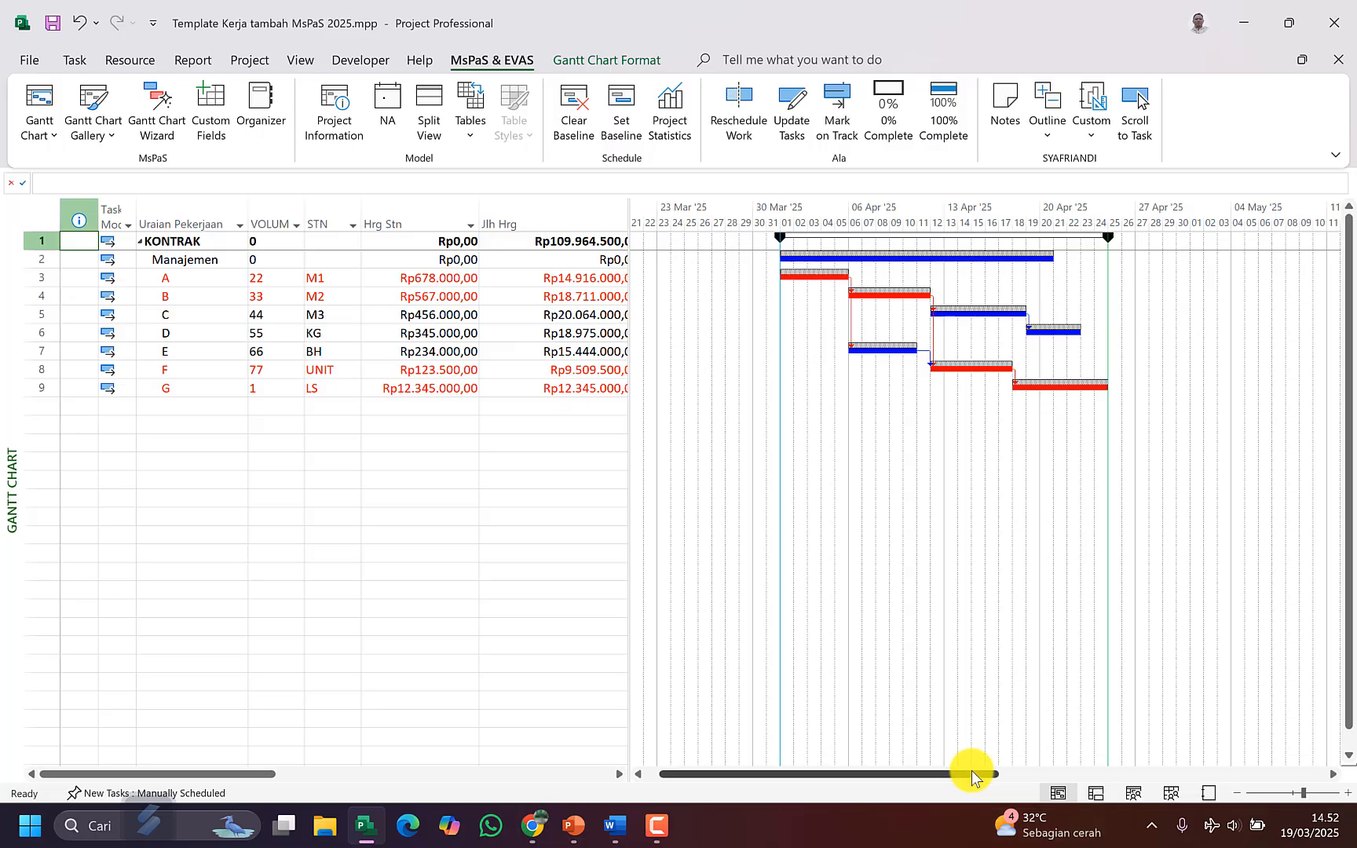
pyautogui.moveTo(988, 774); pyautogui.dragTo(1042, 776)
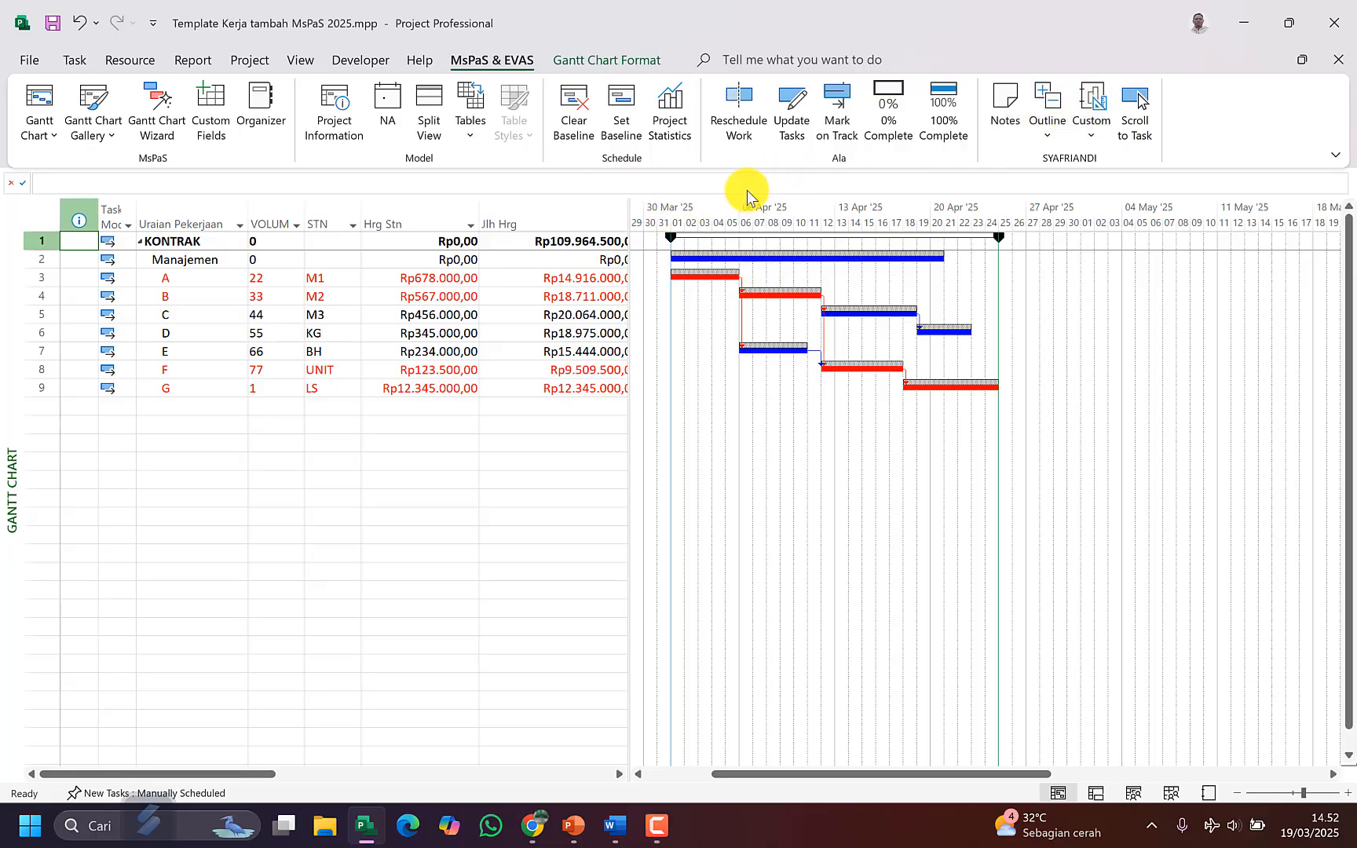
# Step: Switch the Gantt Chart to the Progress table and widen it to show the columns through Waktu Keterlambatan
pyautogui.click(470, 135)
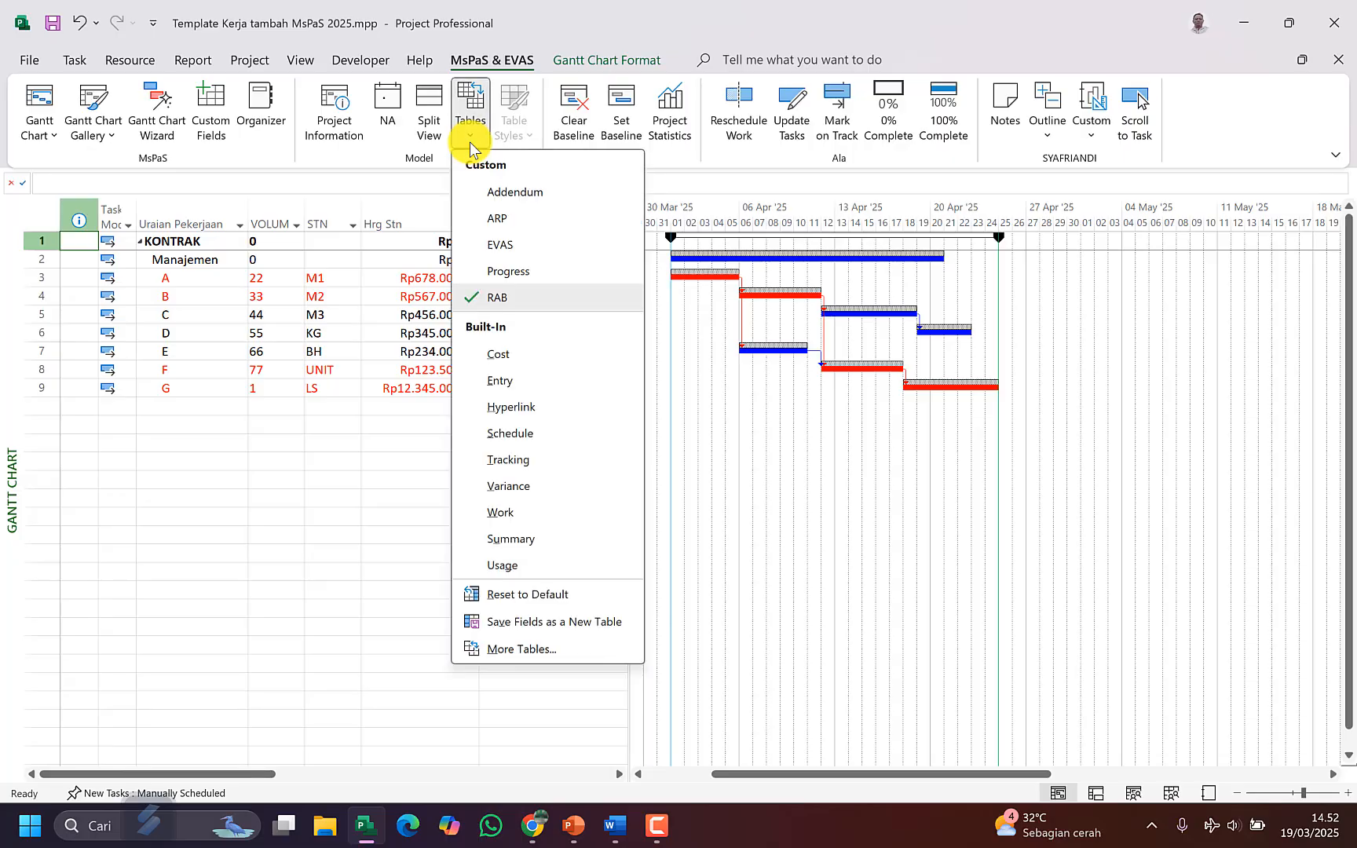
pyautogui.click(512, 270)
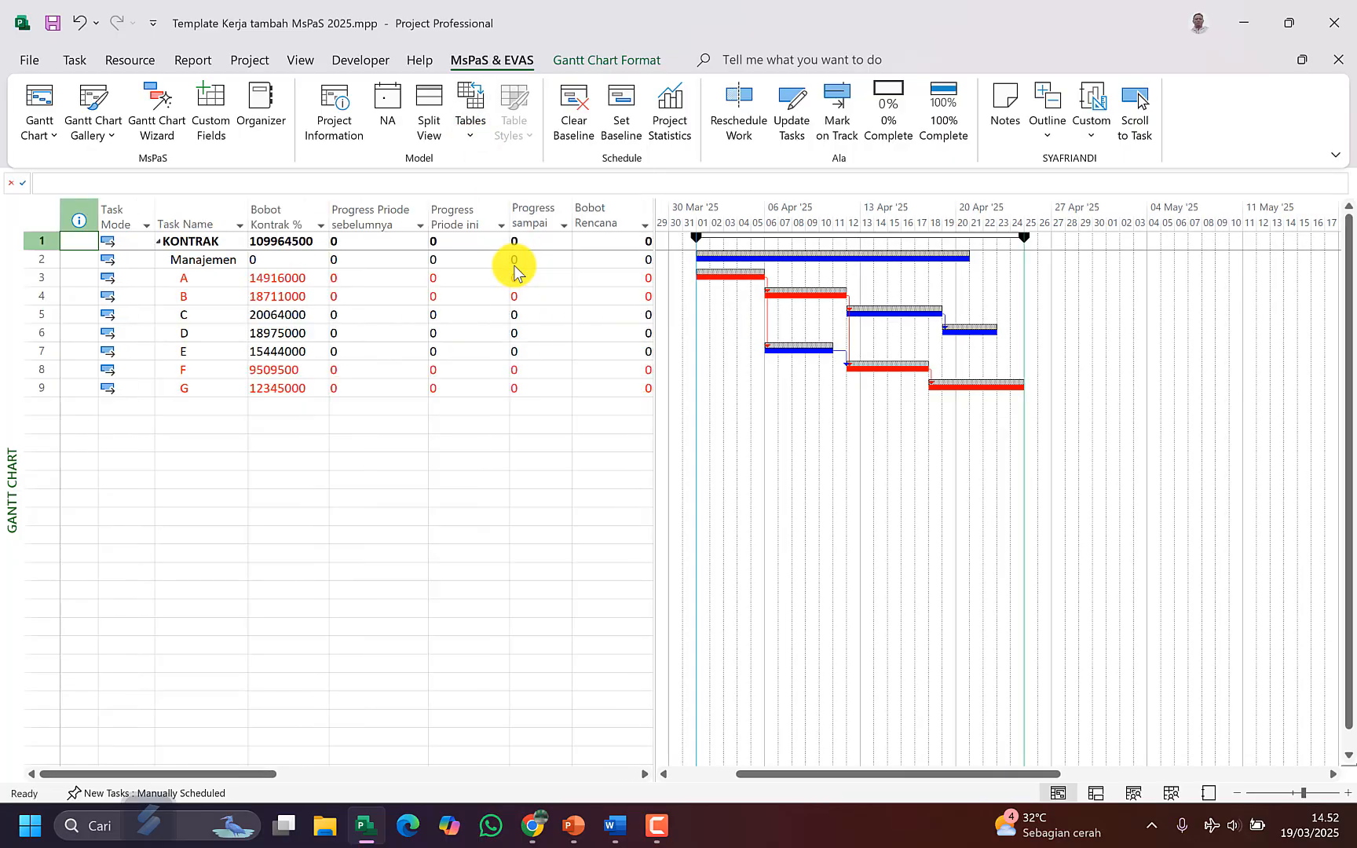
pyautogui.click(365, 348)
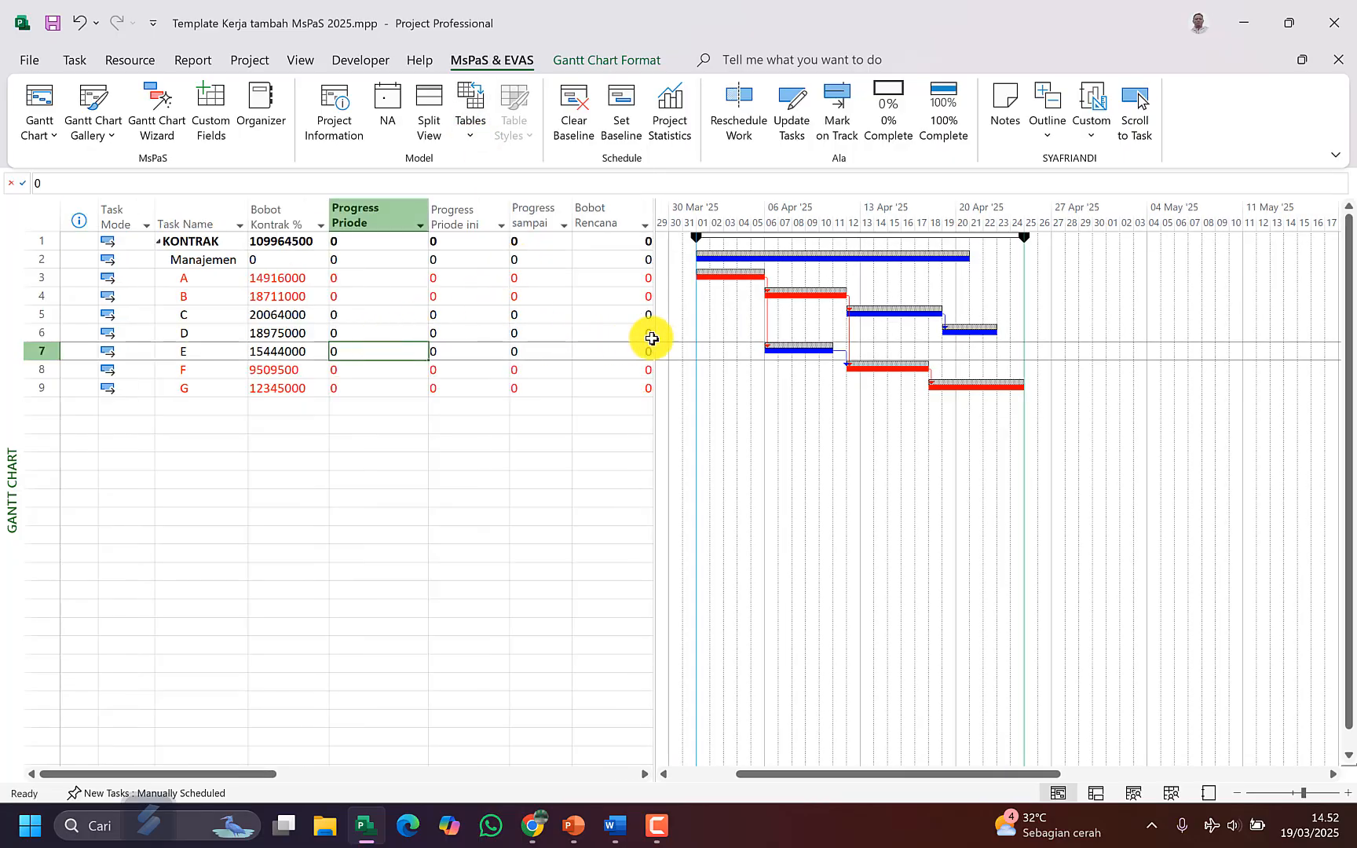
pyautogui.moveTo(653, 346); pyautogui.dragTo(930, 348)
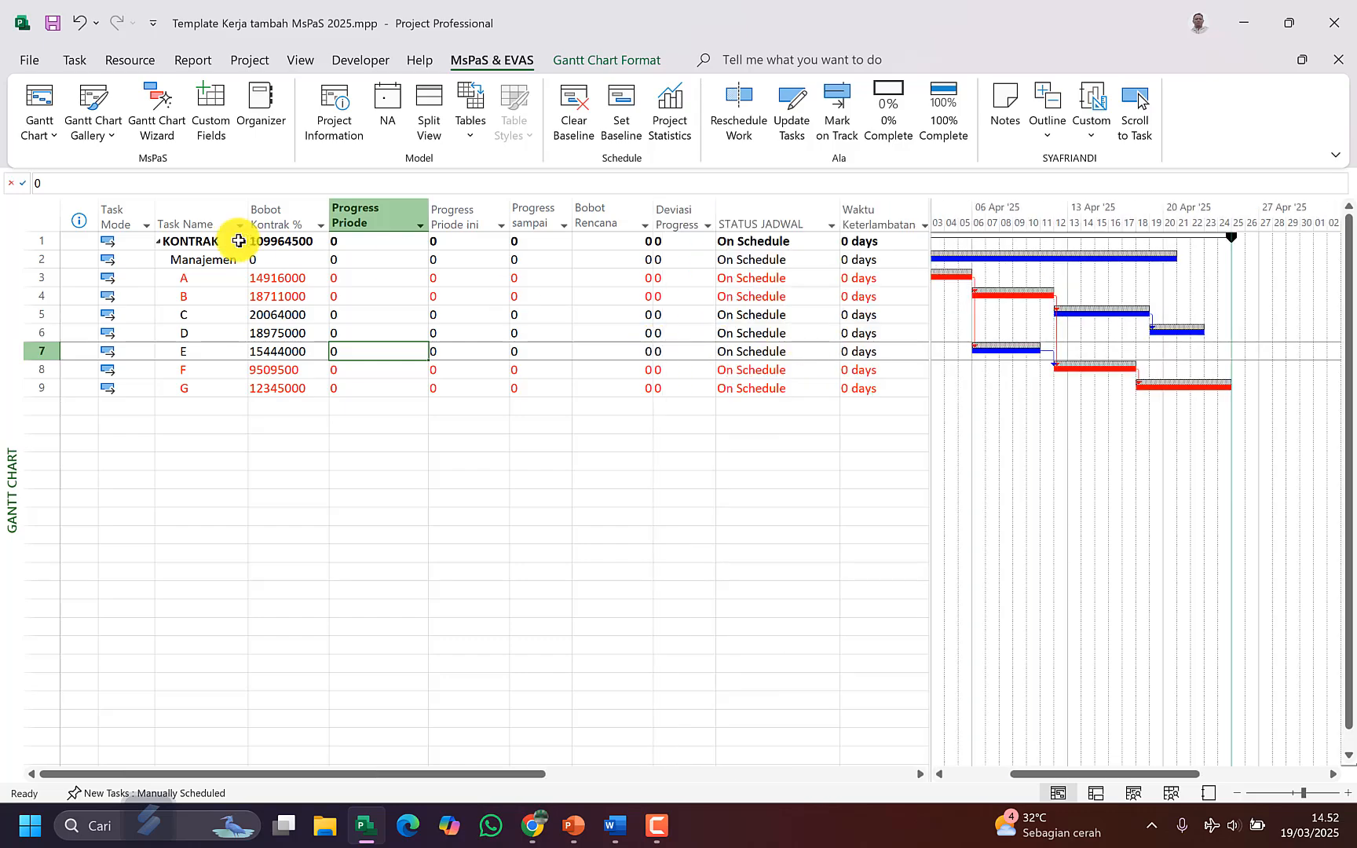
# Step: Increase the header row's height so the full titles of the progress columns can be read
pyautogui.click(289, 202)
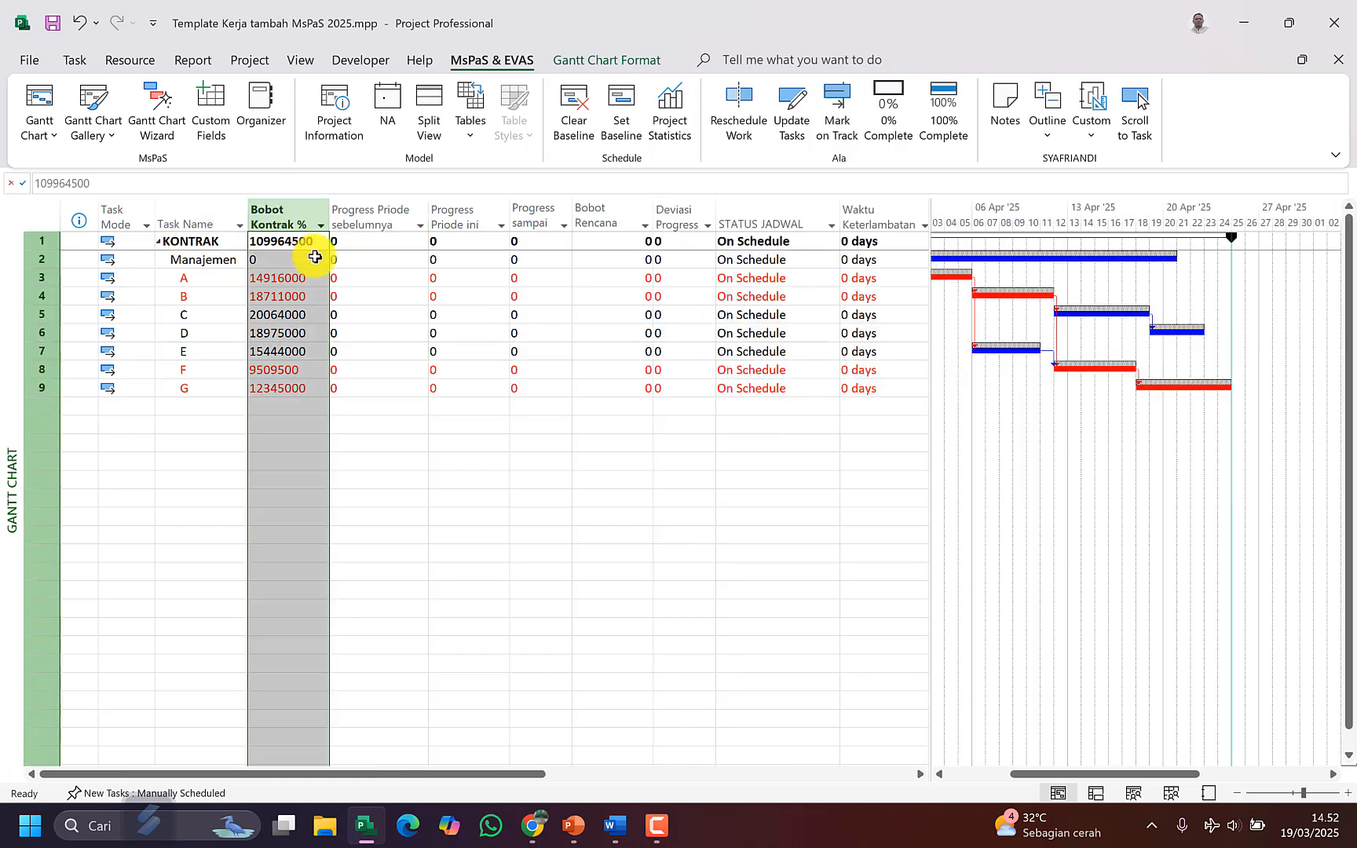
pyautogui.click(400, 261)
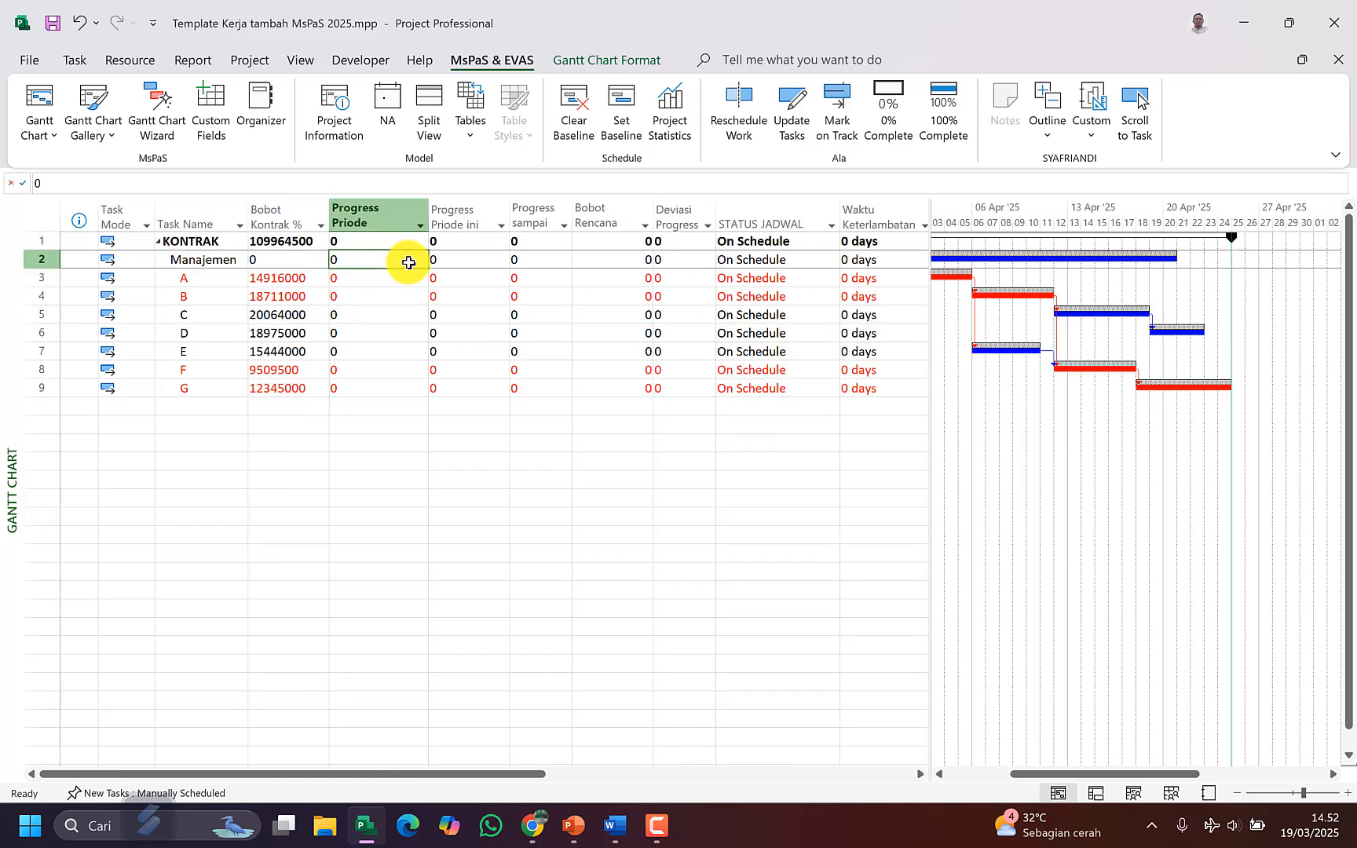
pyautogui.click(404, 214)
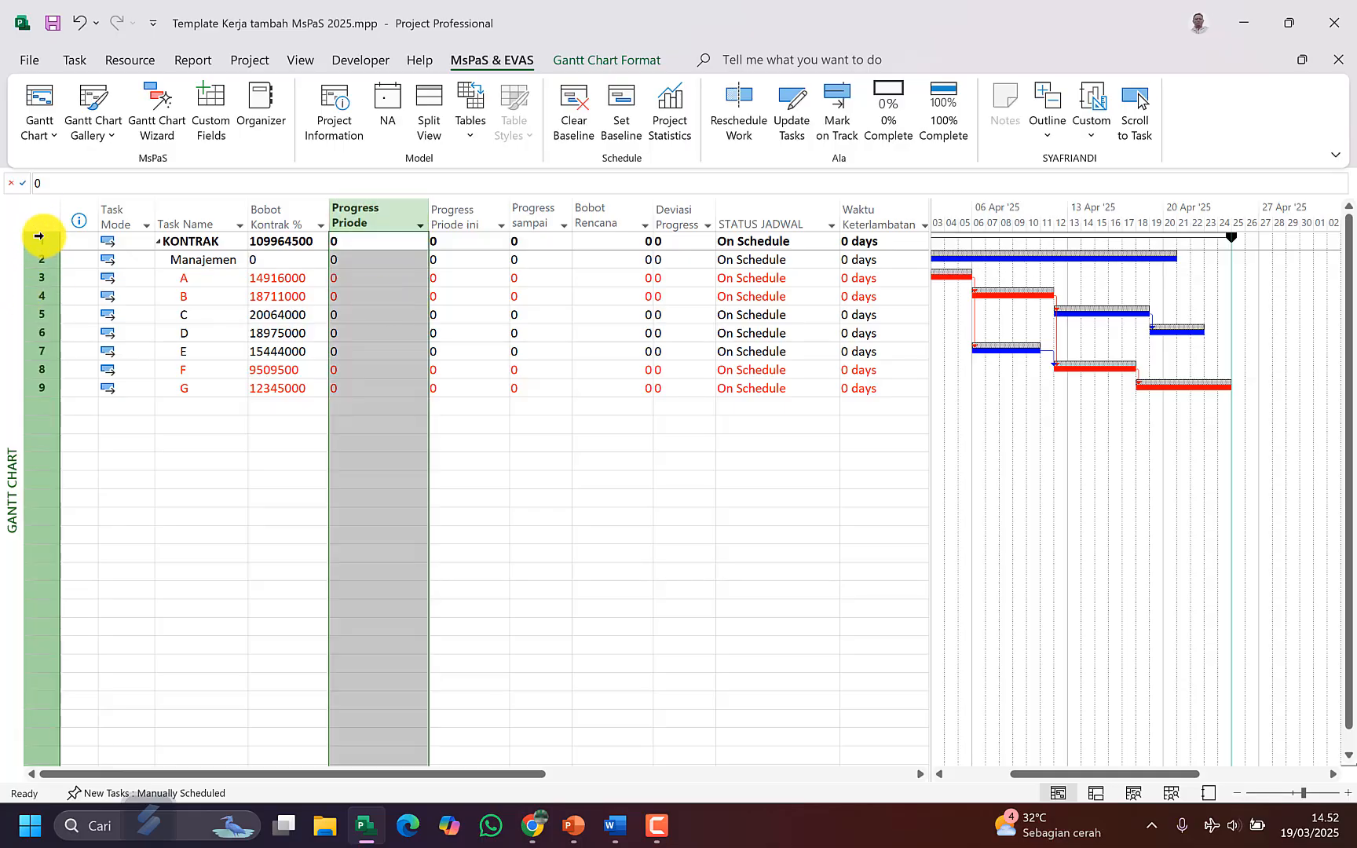
pyautogui.moveTo(40, 227); pyautogui.dragTo(46, 260)
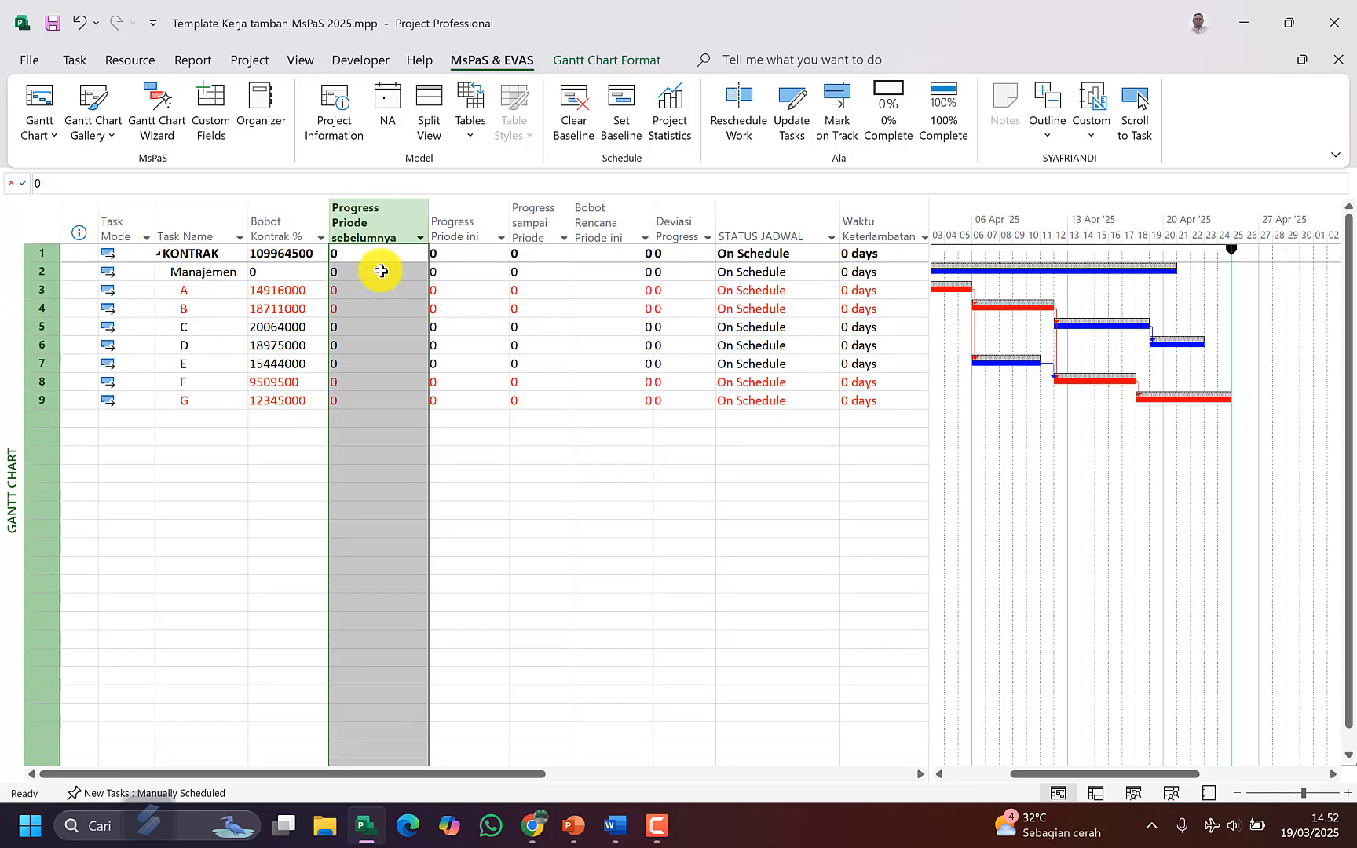
# Step: Examine the Progress Priode sebelumnya, Progress Priode ini, Progress sampai Priode ini and Bobot Rencana Priode ini columns beside the complete Gantt bars
pyautogui.click(389, 271)
pyautogui.press('Right')
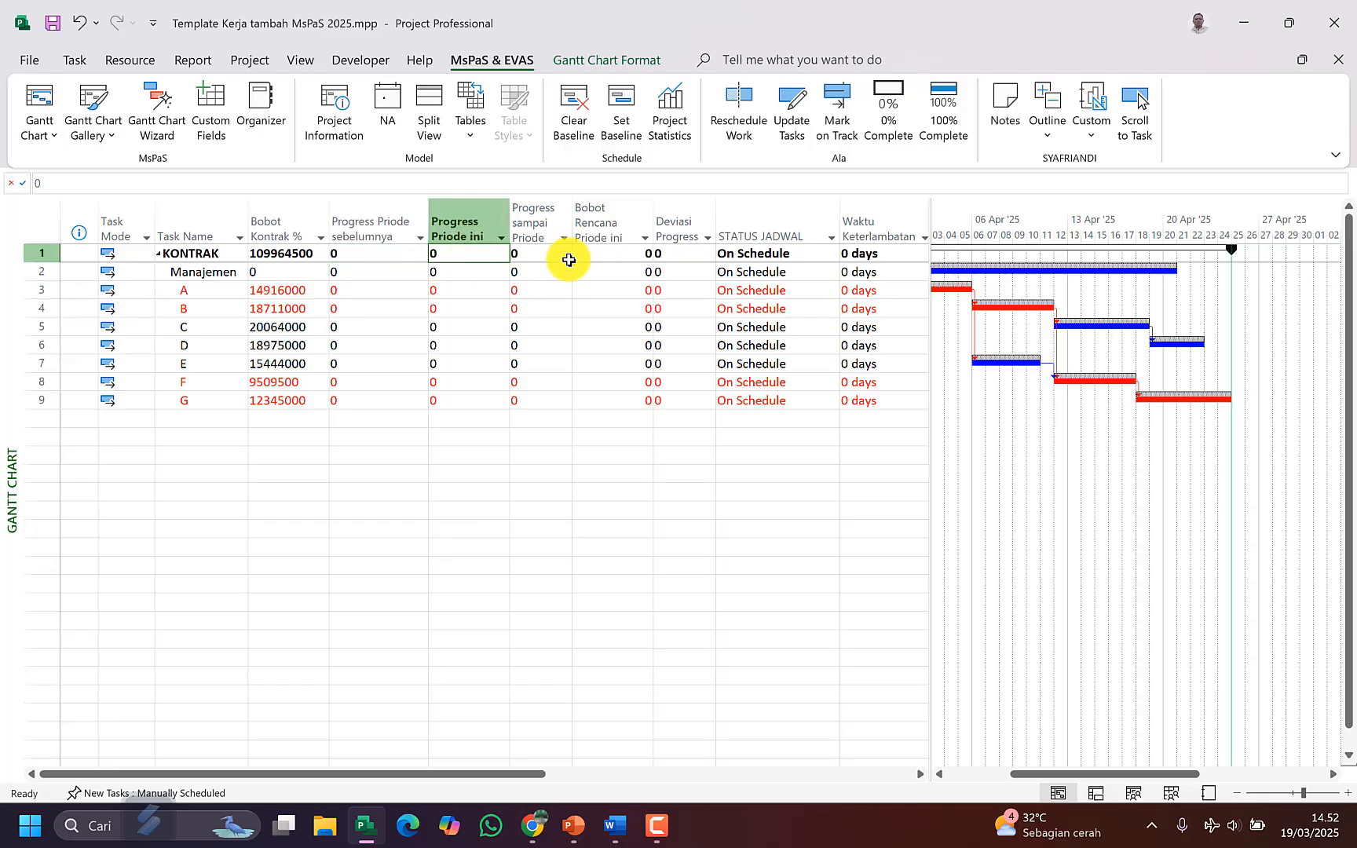
pyautogui.press('Right')
pyautogui.press('Right')
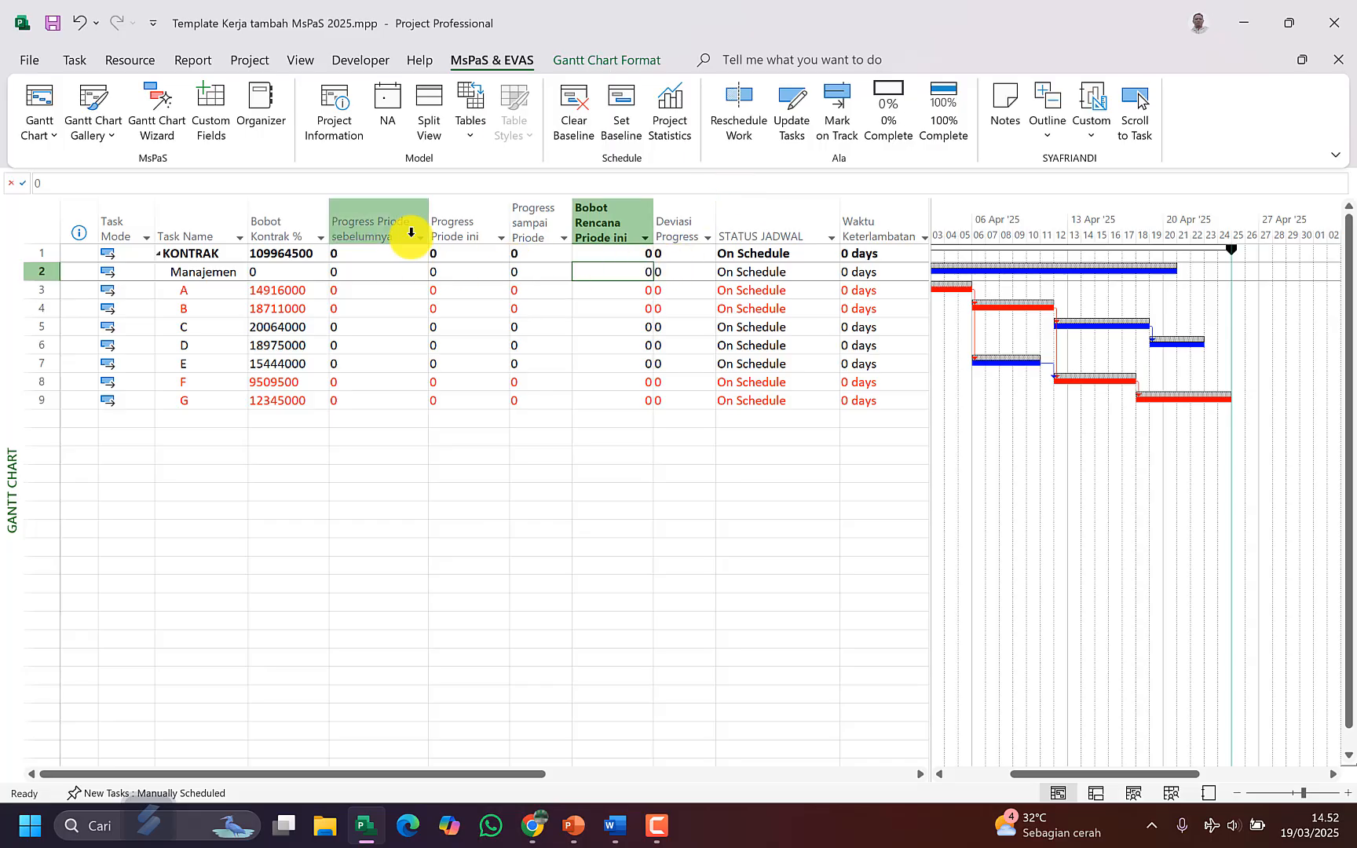
pyautogui.click(412, 275)
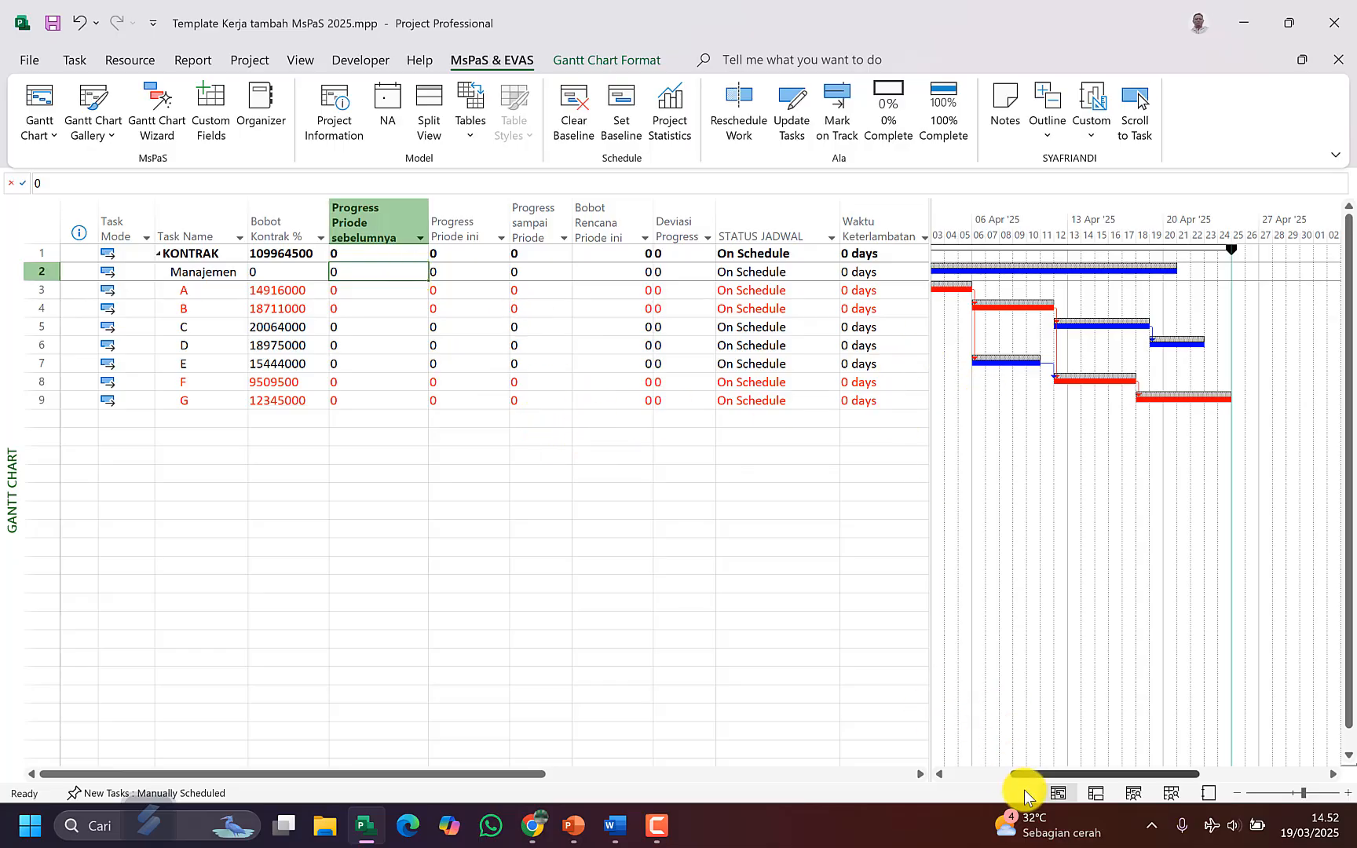
pyautogui.moveTo(1036, 778)
pyautogui.mouseDown()
pyautogui.moveTo(1000, 777)
pyautogui.moveTo(1014, 777)
pyautogui.mouseUp()
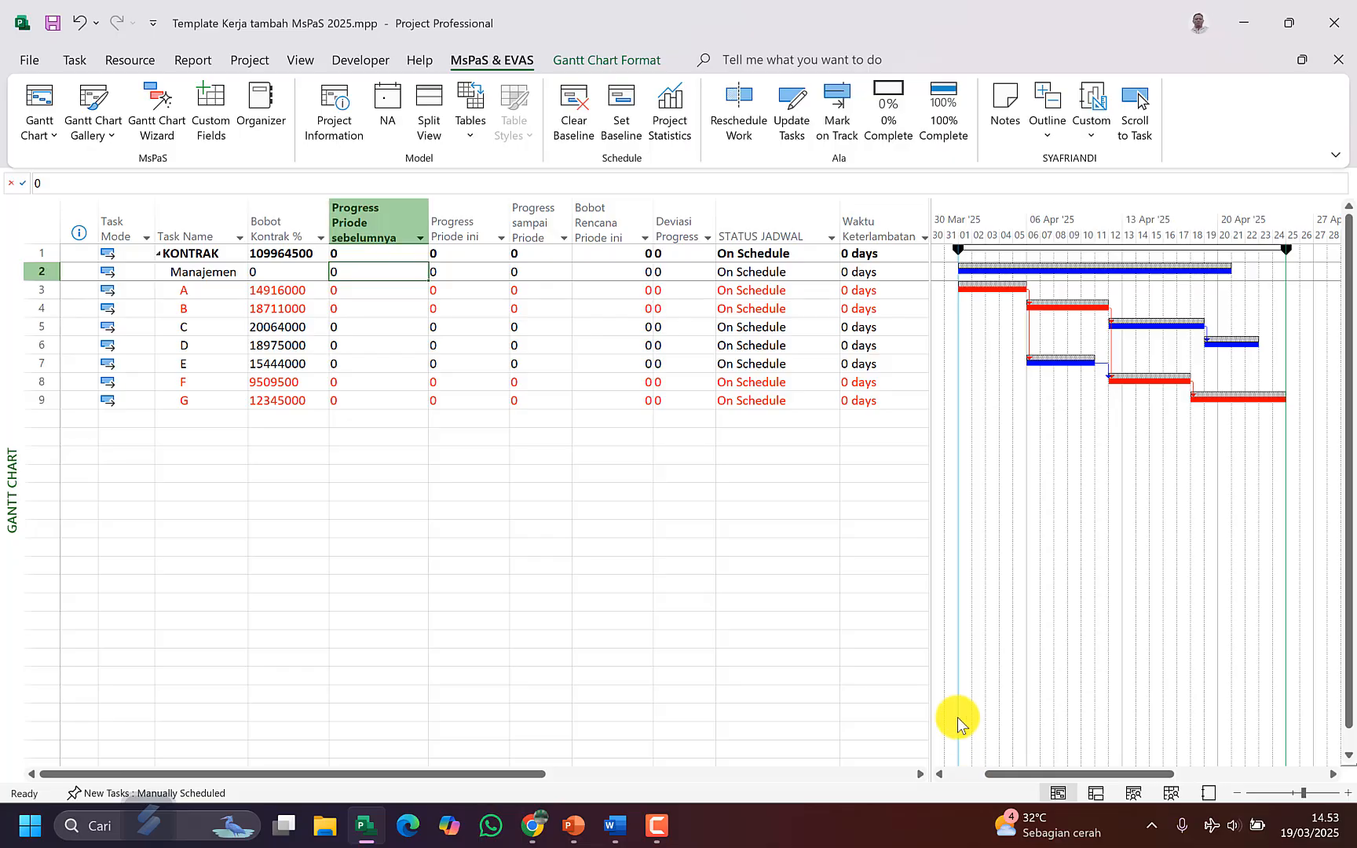
pyautogui.click(372, 202)
pyautogui.click(490, 205)
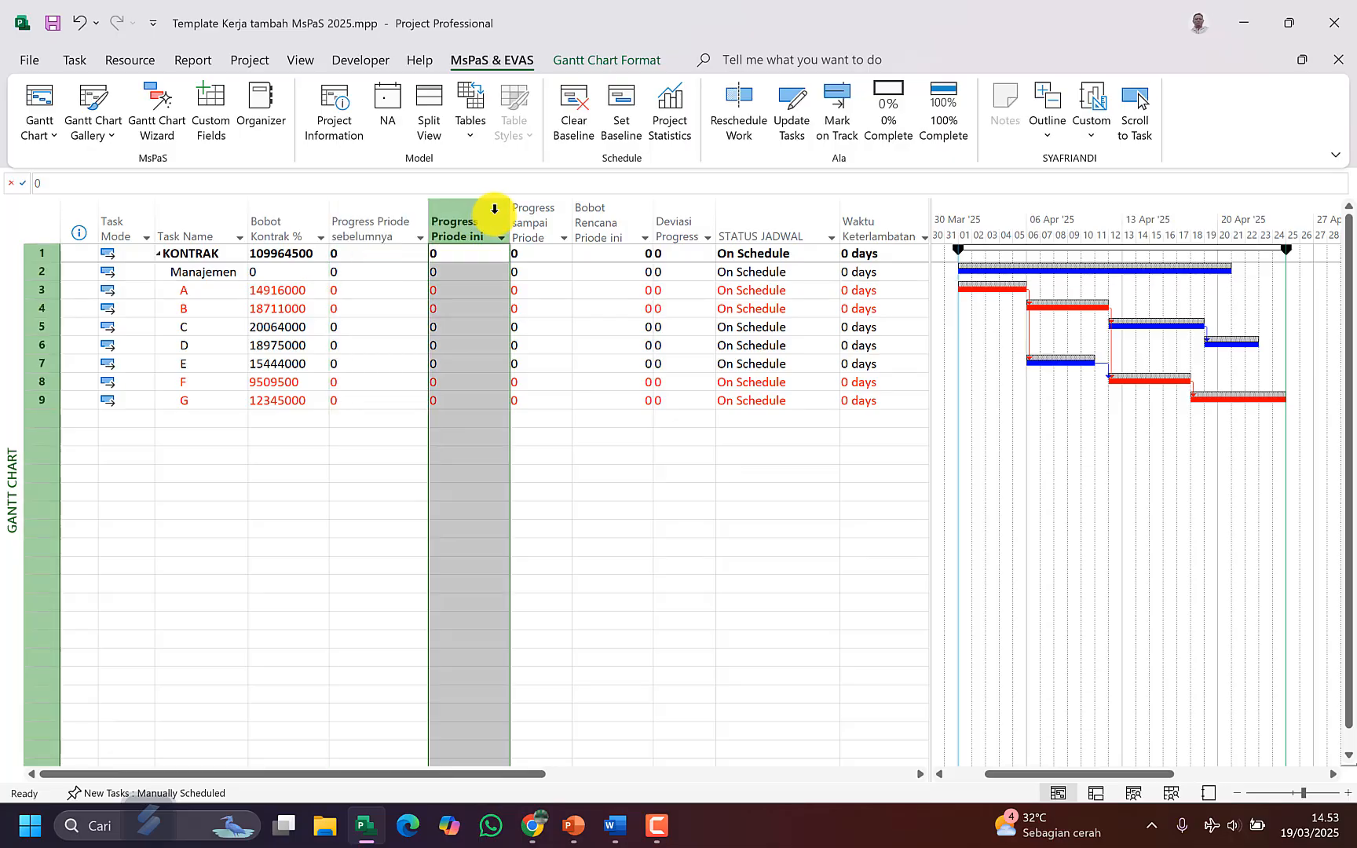
pyautogui.click(564, 237)
pyautogui.click(616, 229)
pyautogui.click(581, 307)
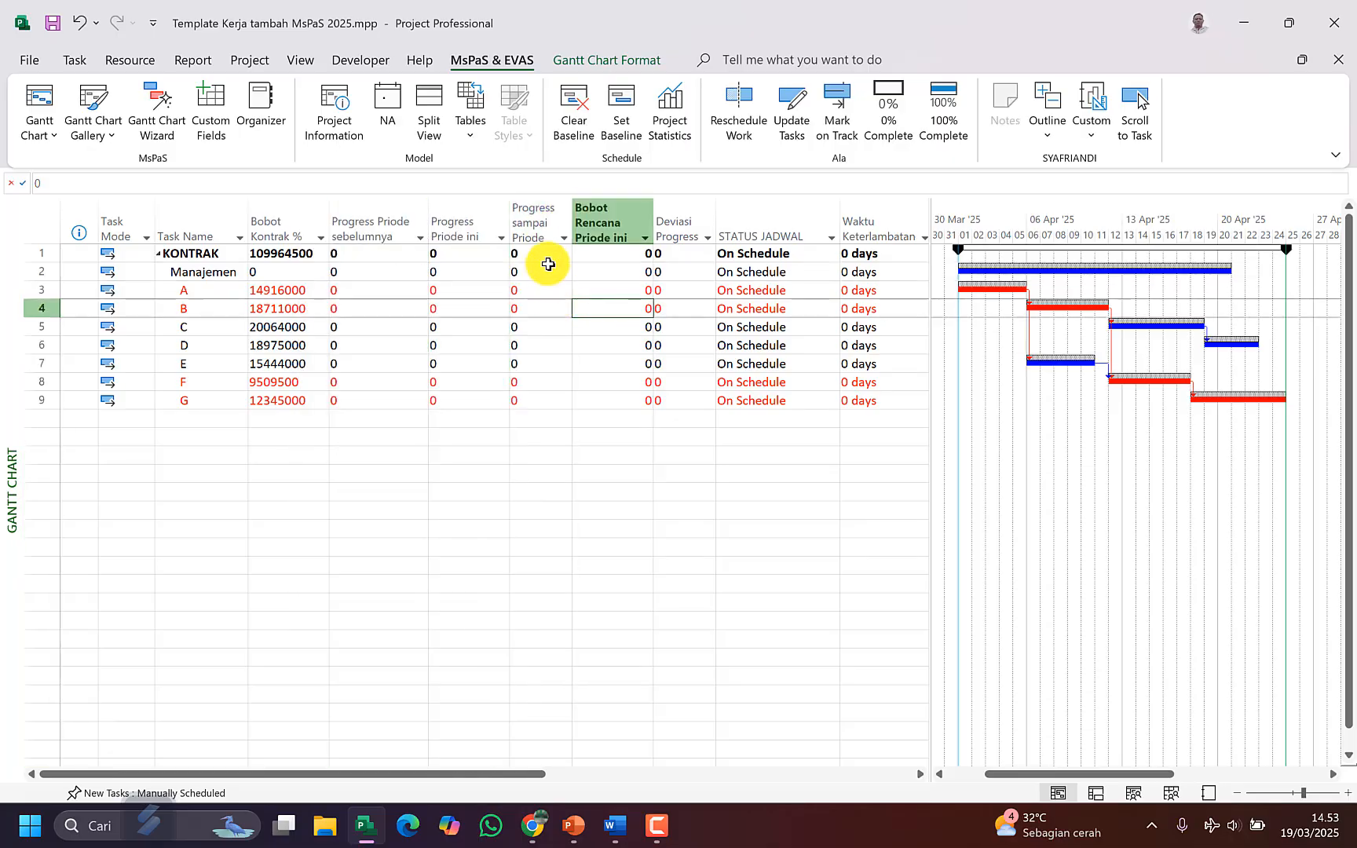
pyautogui.click(548, 259)
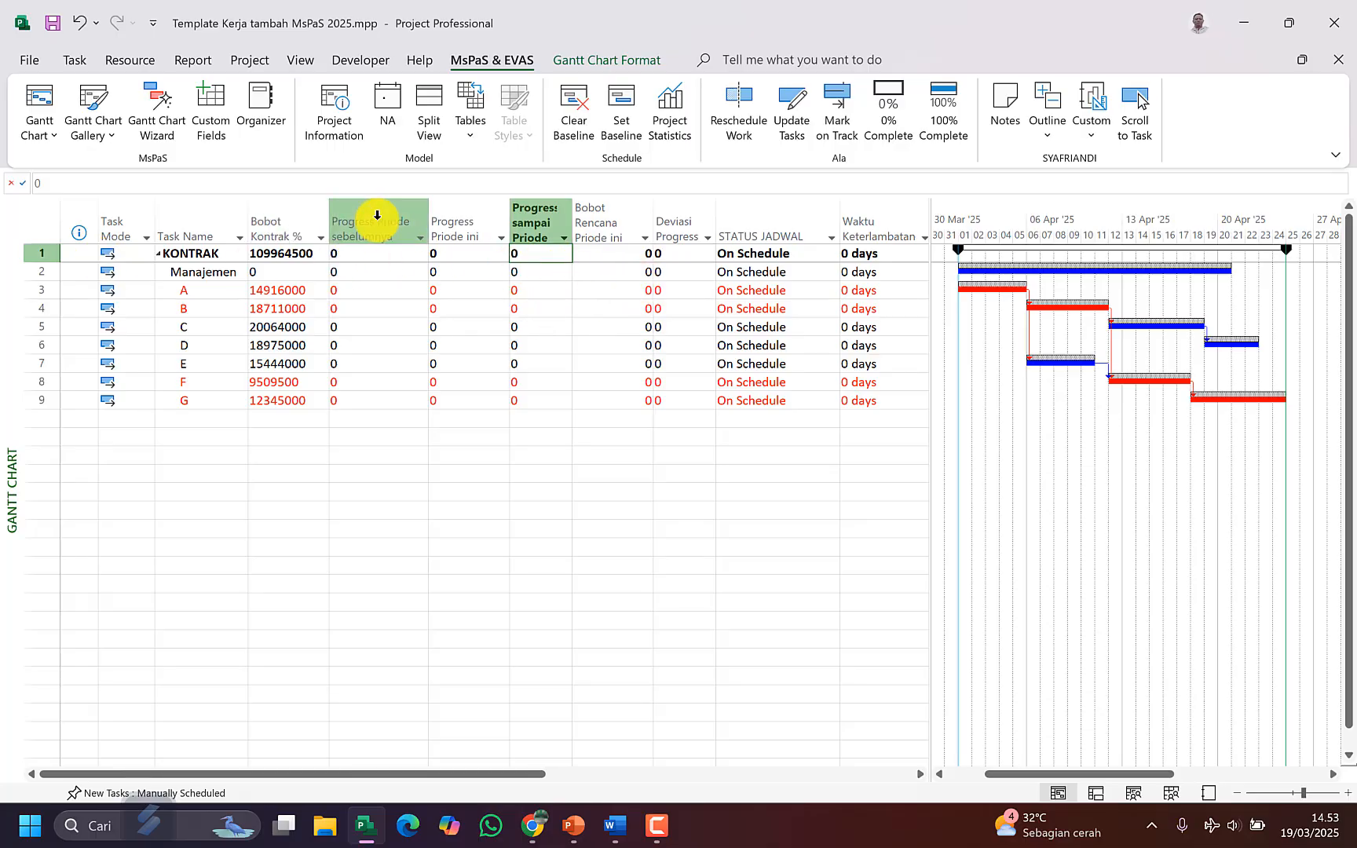
# Step: Set the Bobot Kontrak % custom field's formula to [Baseline Cost]/1099645 and copy the divisor for reuse
pyautogui.rightClick(282, 208)
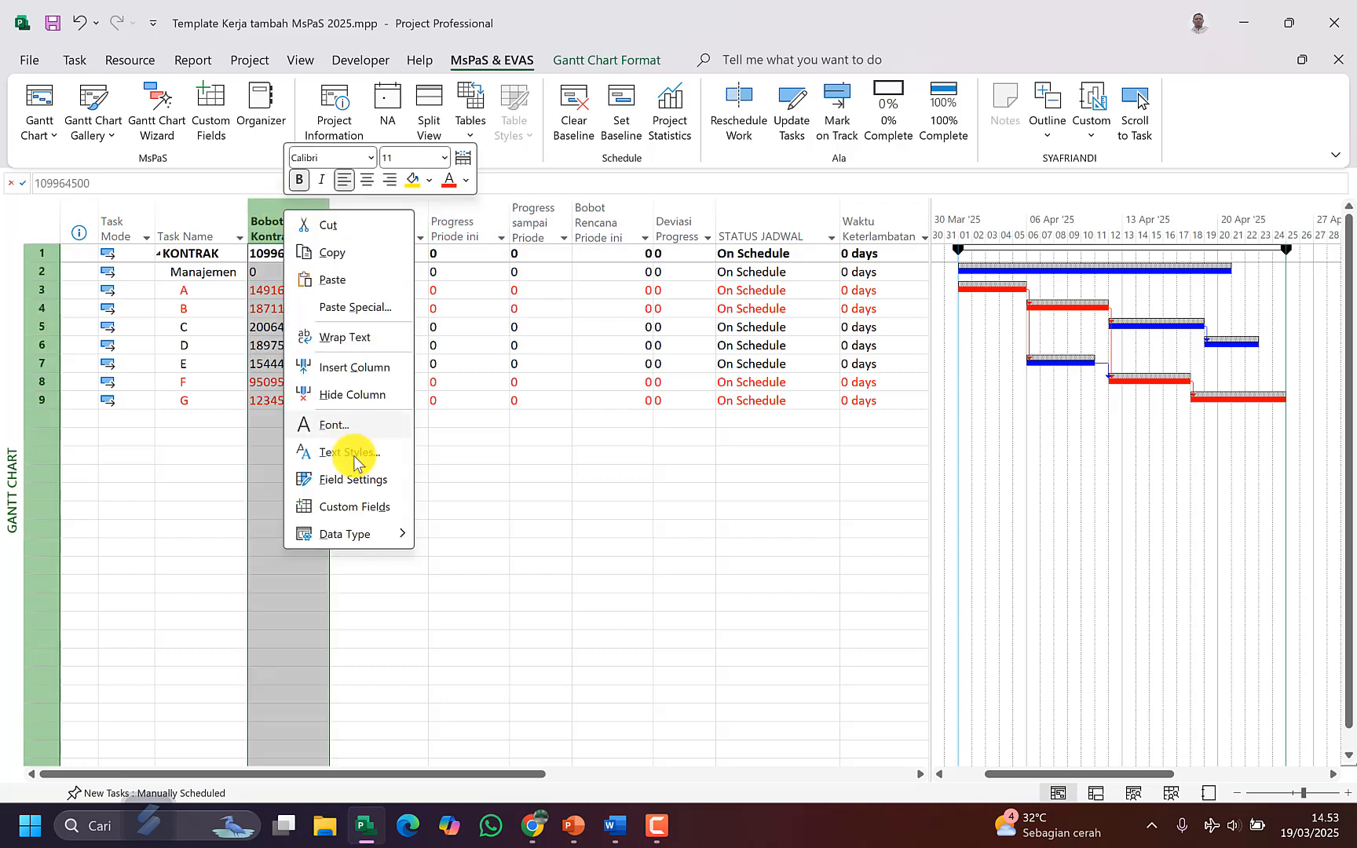
pyautogui.click(355, 506)
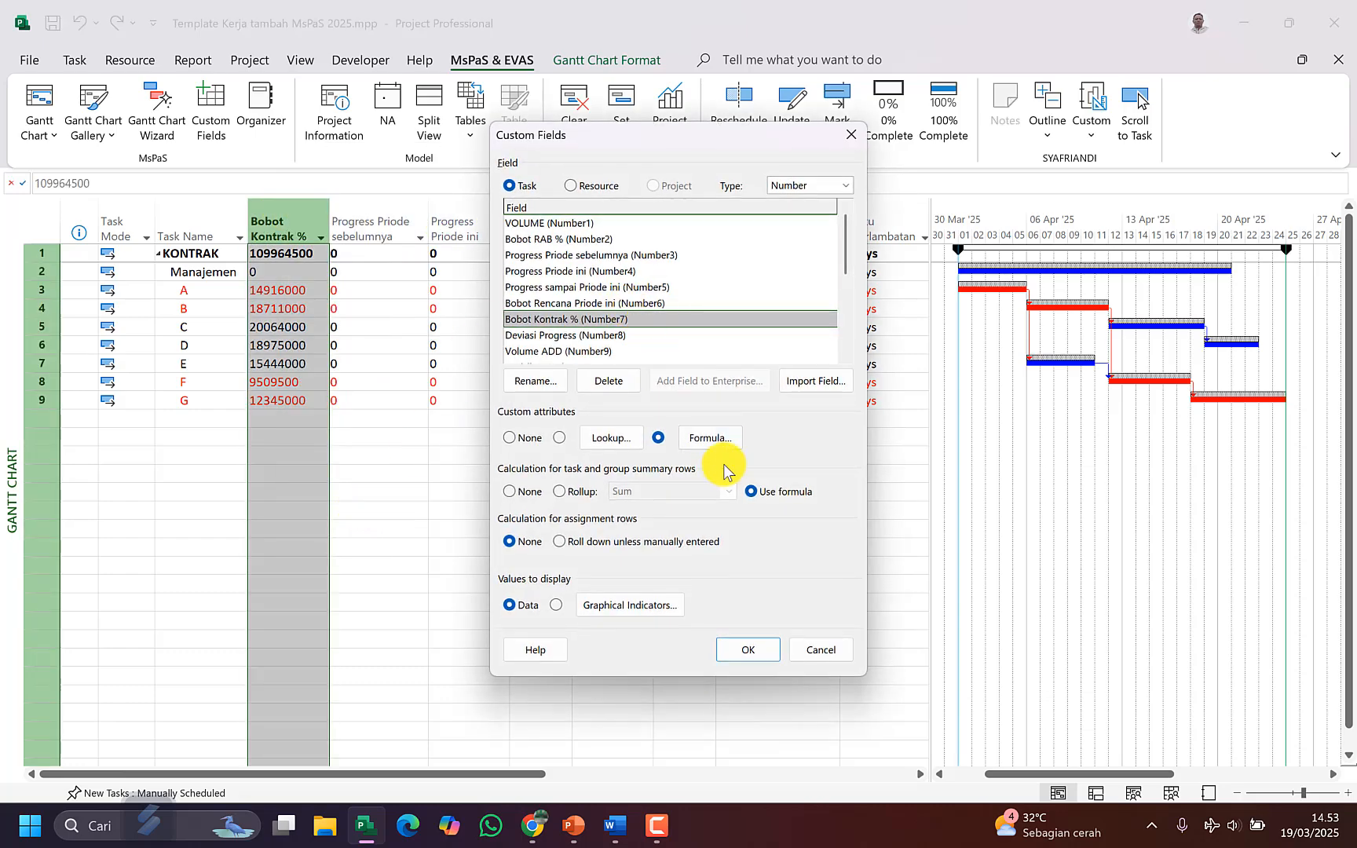
pyautogui.click(710, 438)
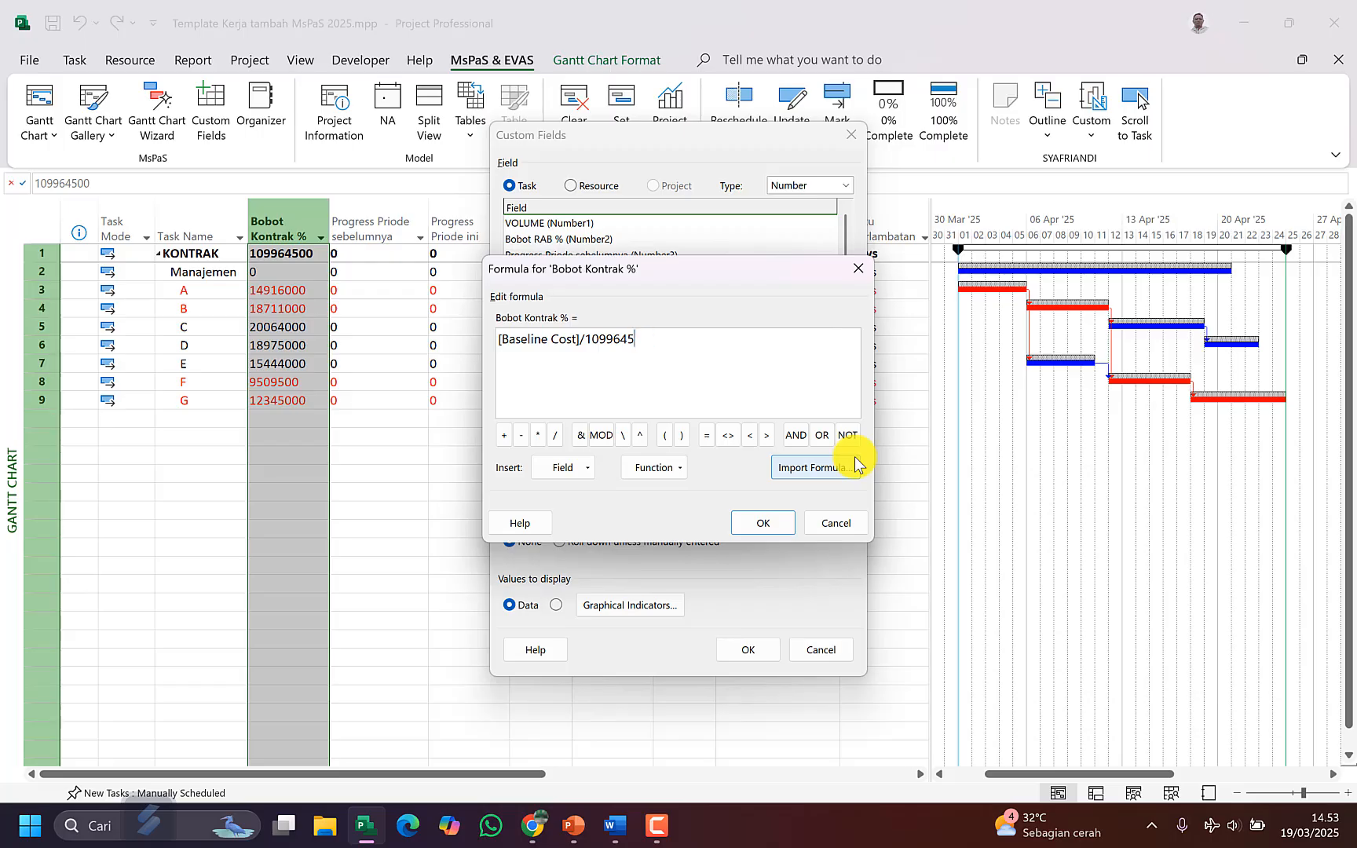
pyautogui.hotkey('ctrl', 'shift', 'Left')
pyautogui.hotkey('ctrl', 'c')
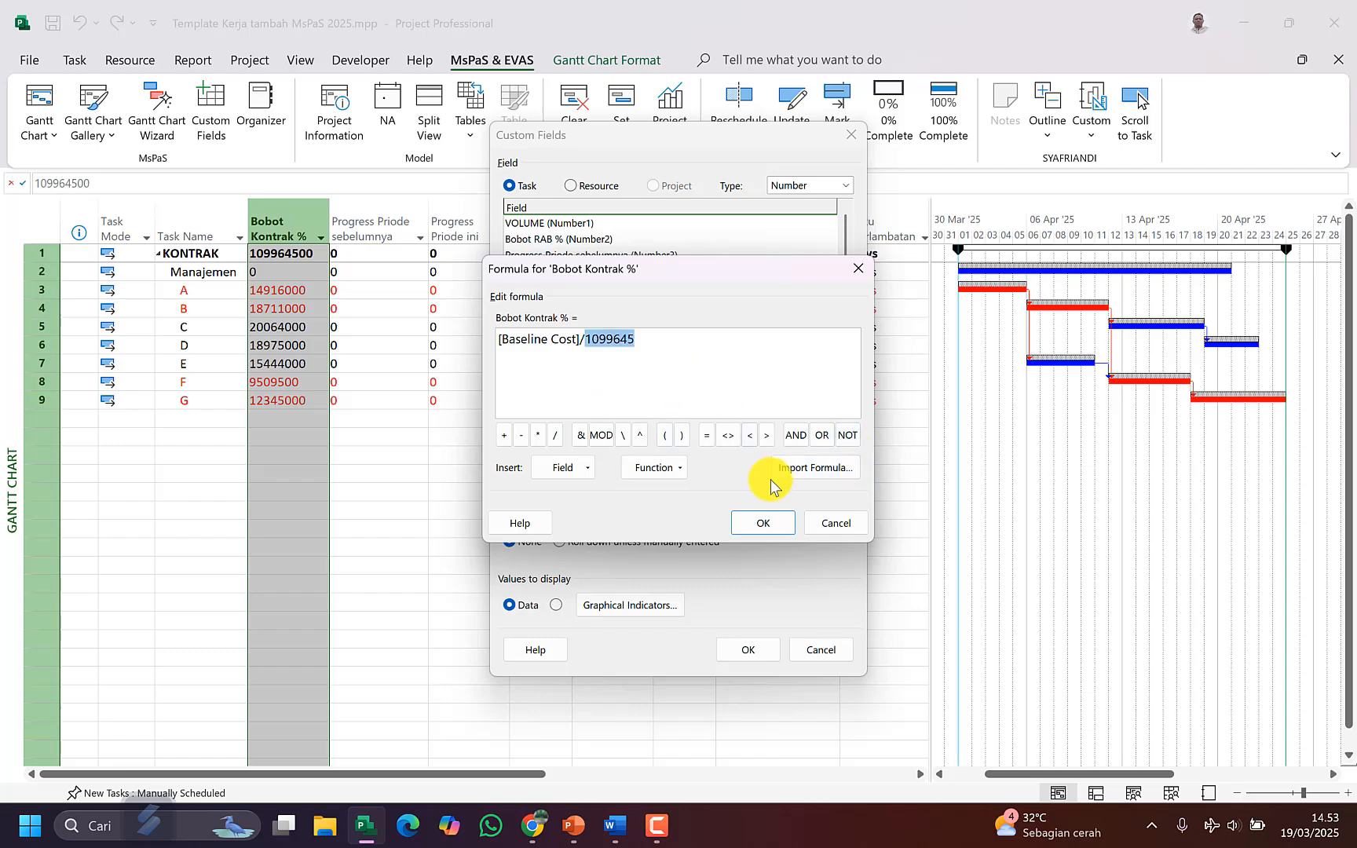
pyautogui.click(774, 524)
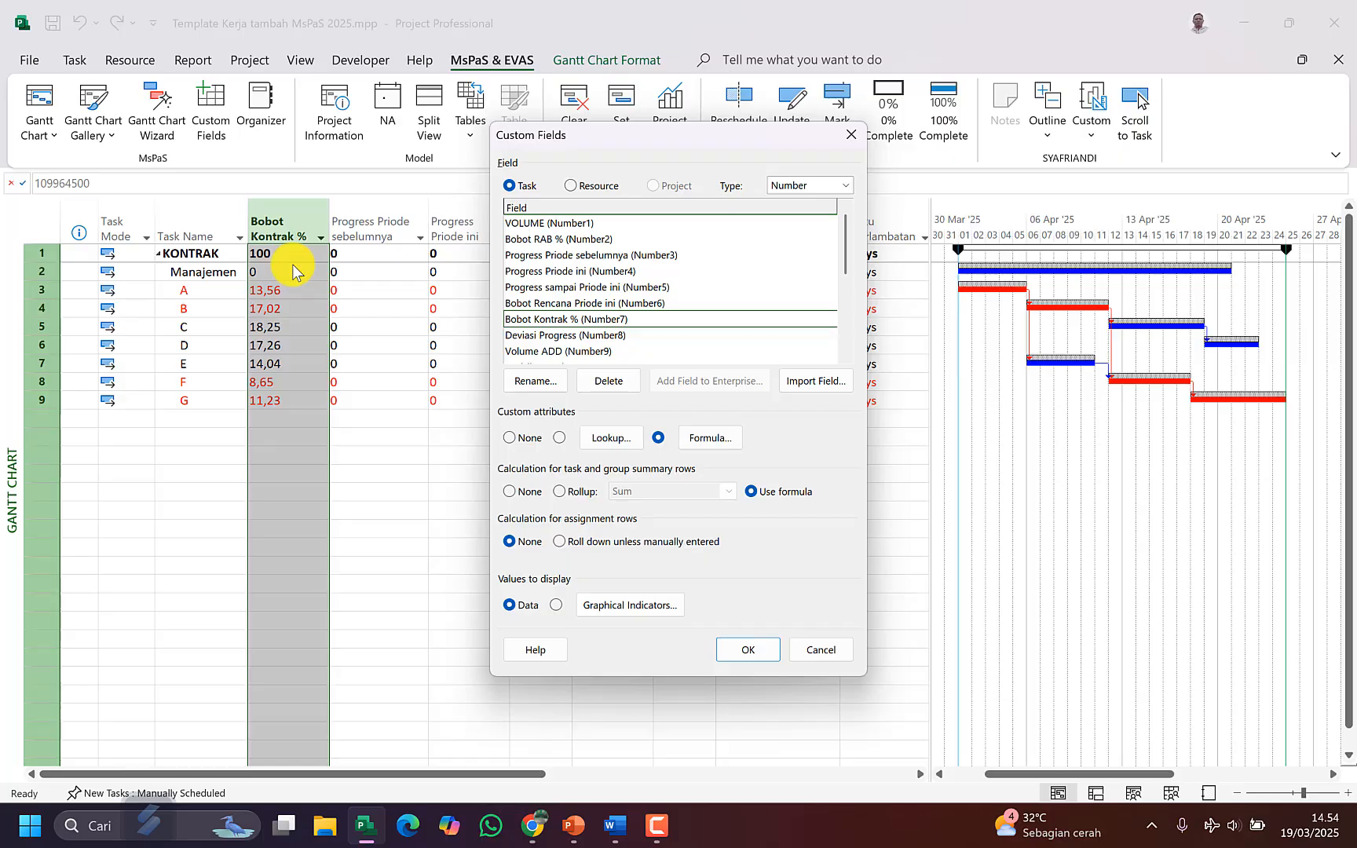
# Step: Set the formula of the Bobot Rencana Priode ini custom field to [BCWS]/1099645
pyautogui.click(636, 302)
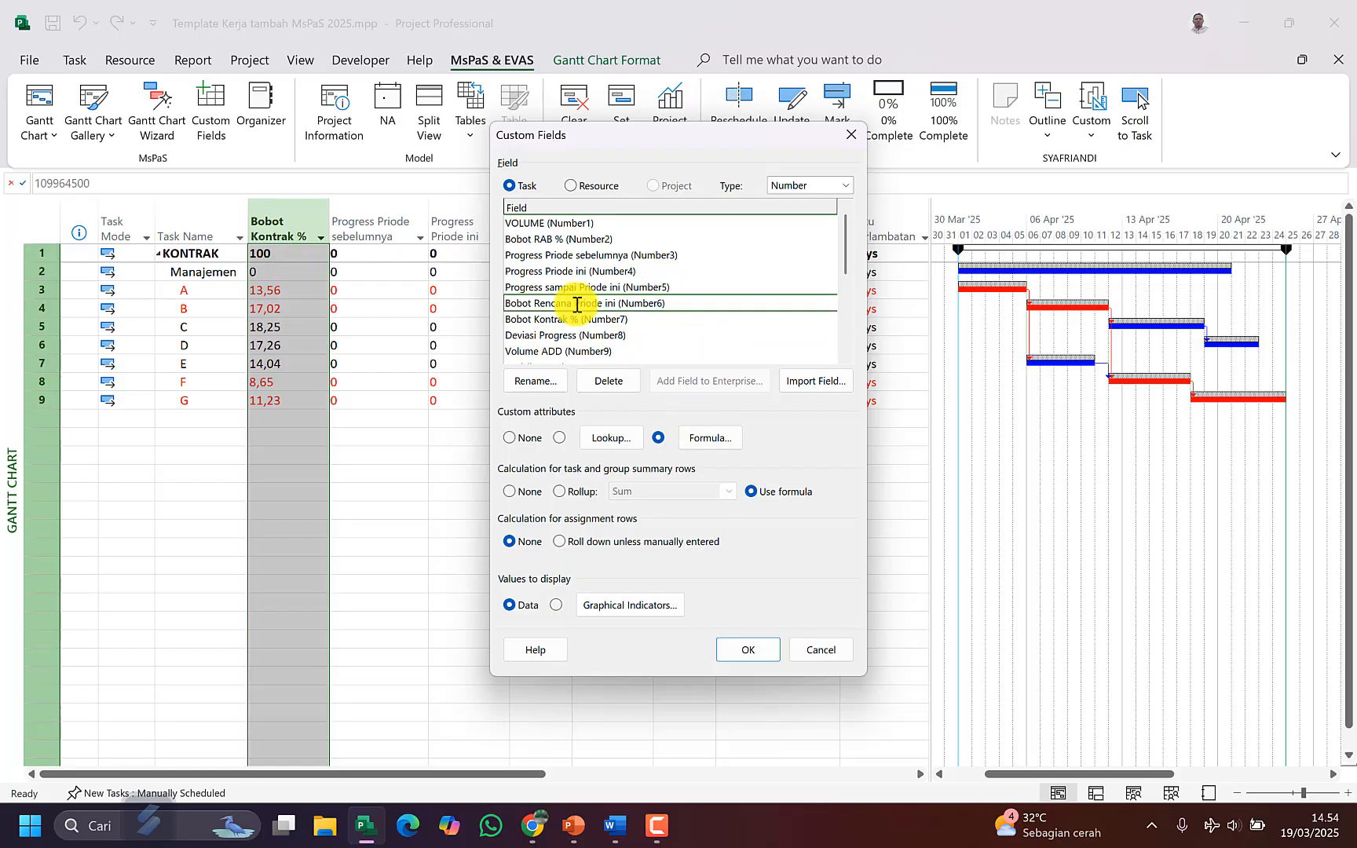
pyautogui.click(730, 440)
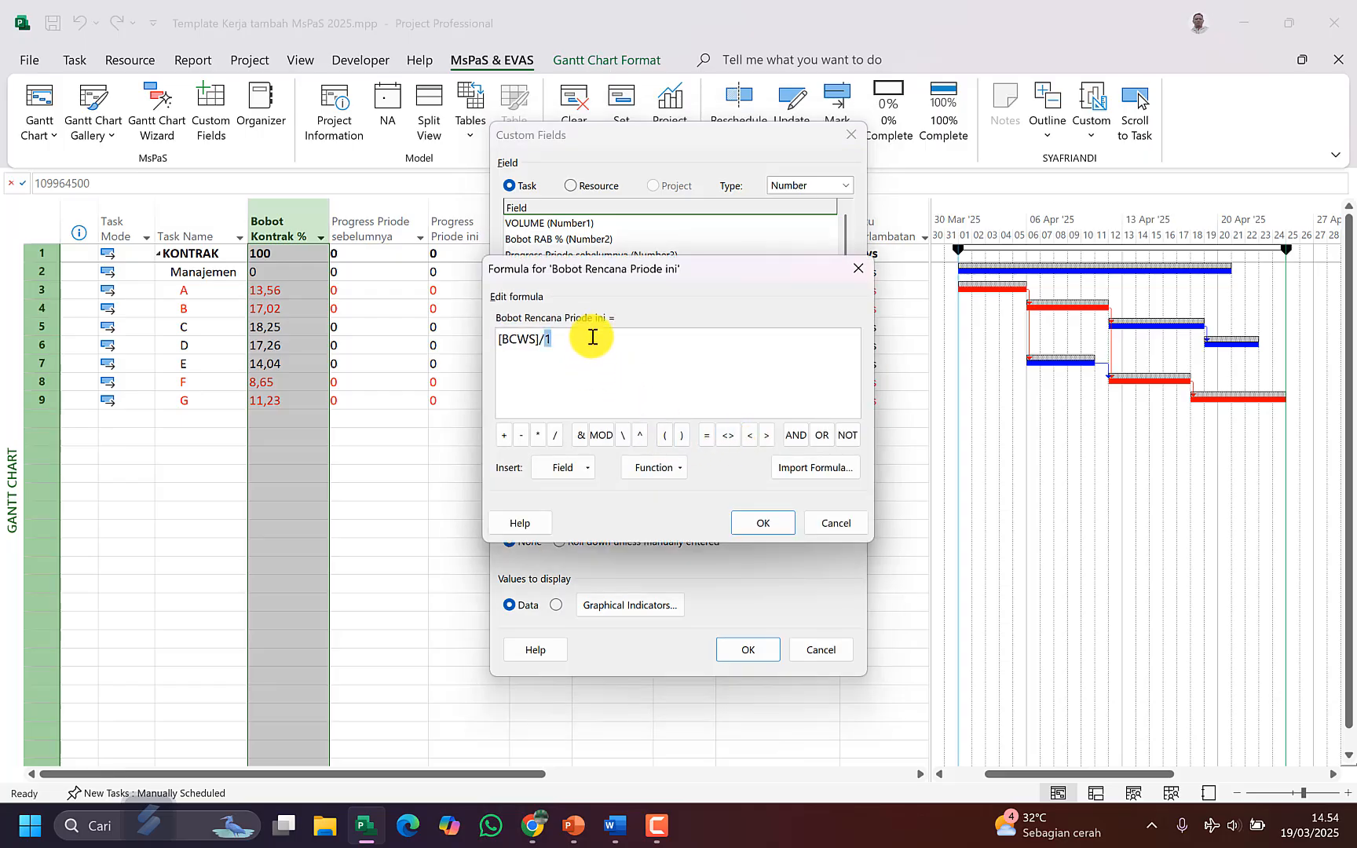
pyautogui.write('1099645')
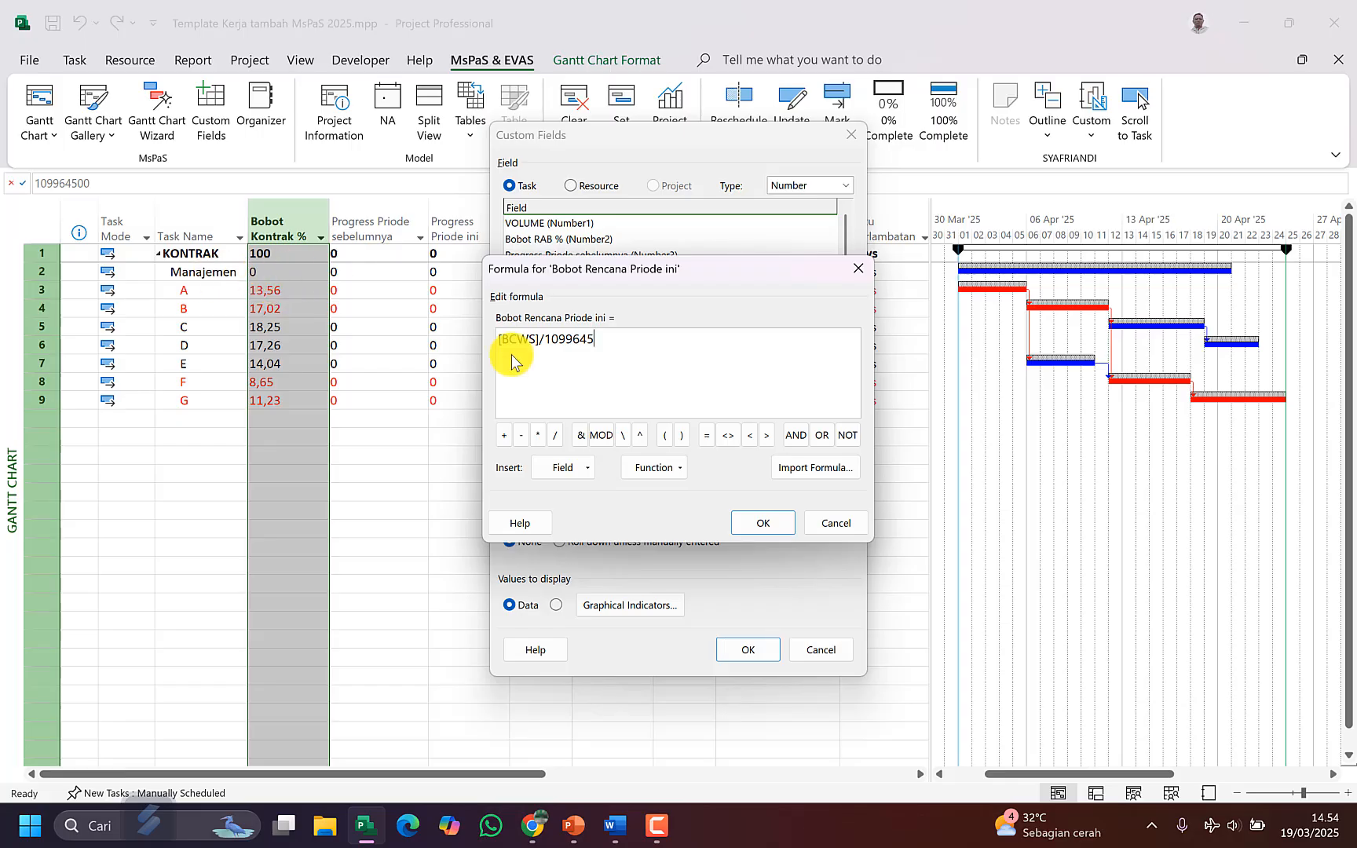
pyautogui.click(779, 528)
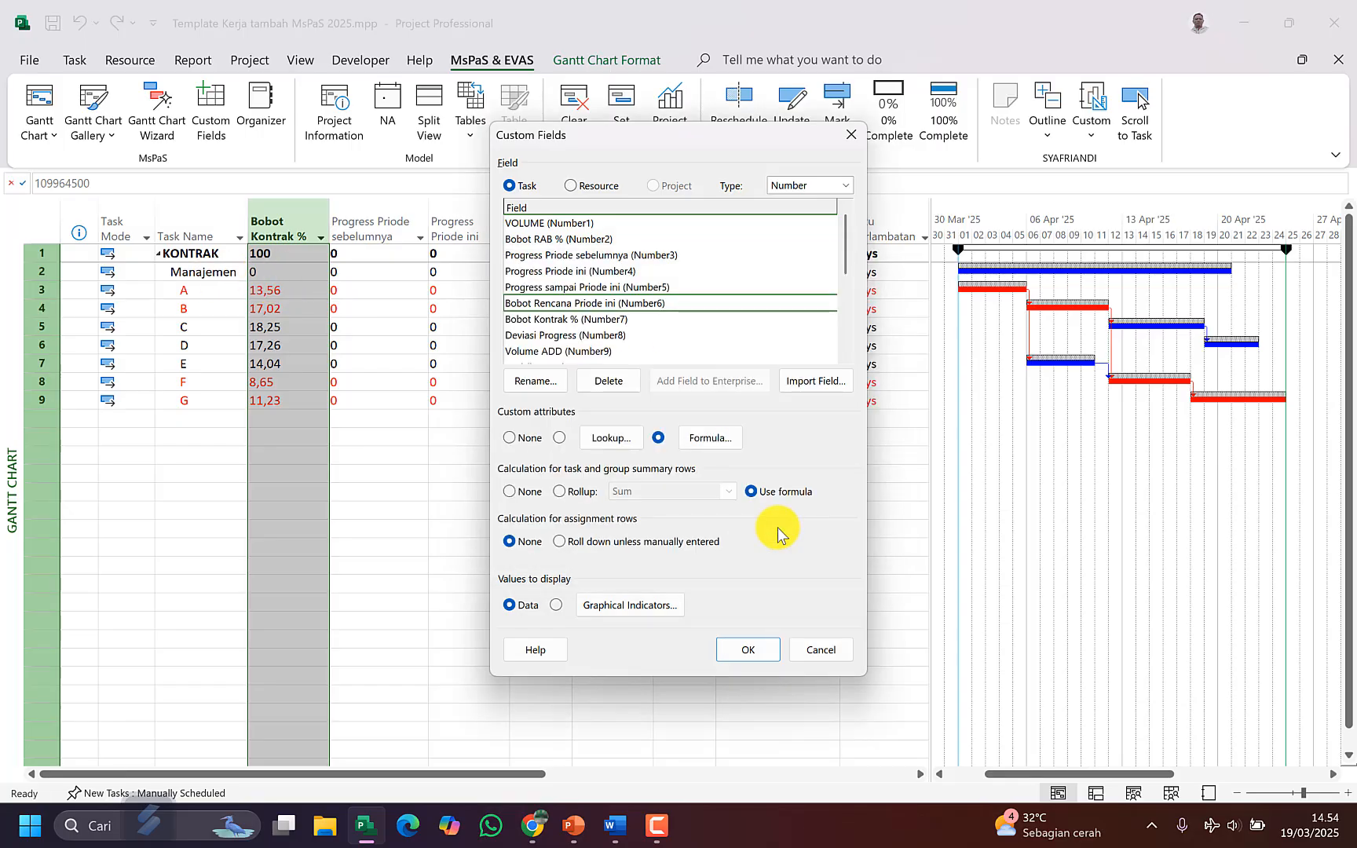
# Step: Replace all three divisors of 1 in the Progress sampai Priode ini formula with 1099645, and apply the custom field changes
pyautogui.click(673, 287)
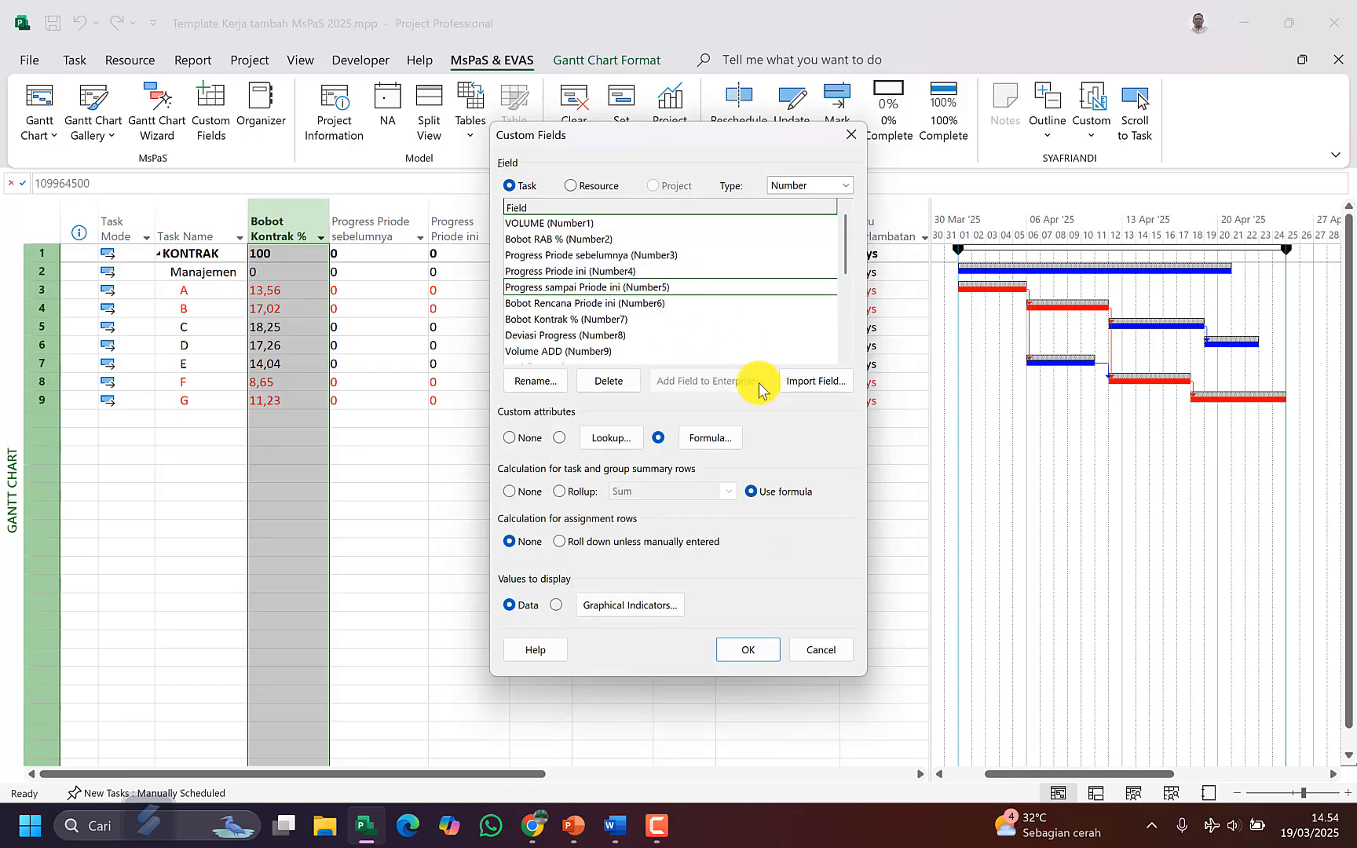
pyautogui.click(709, 437)
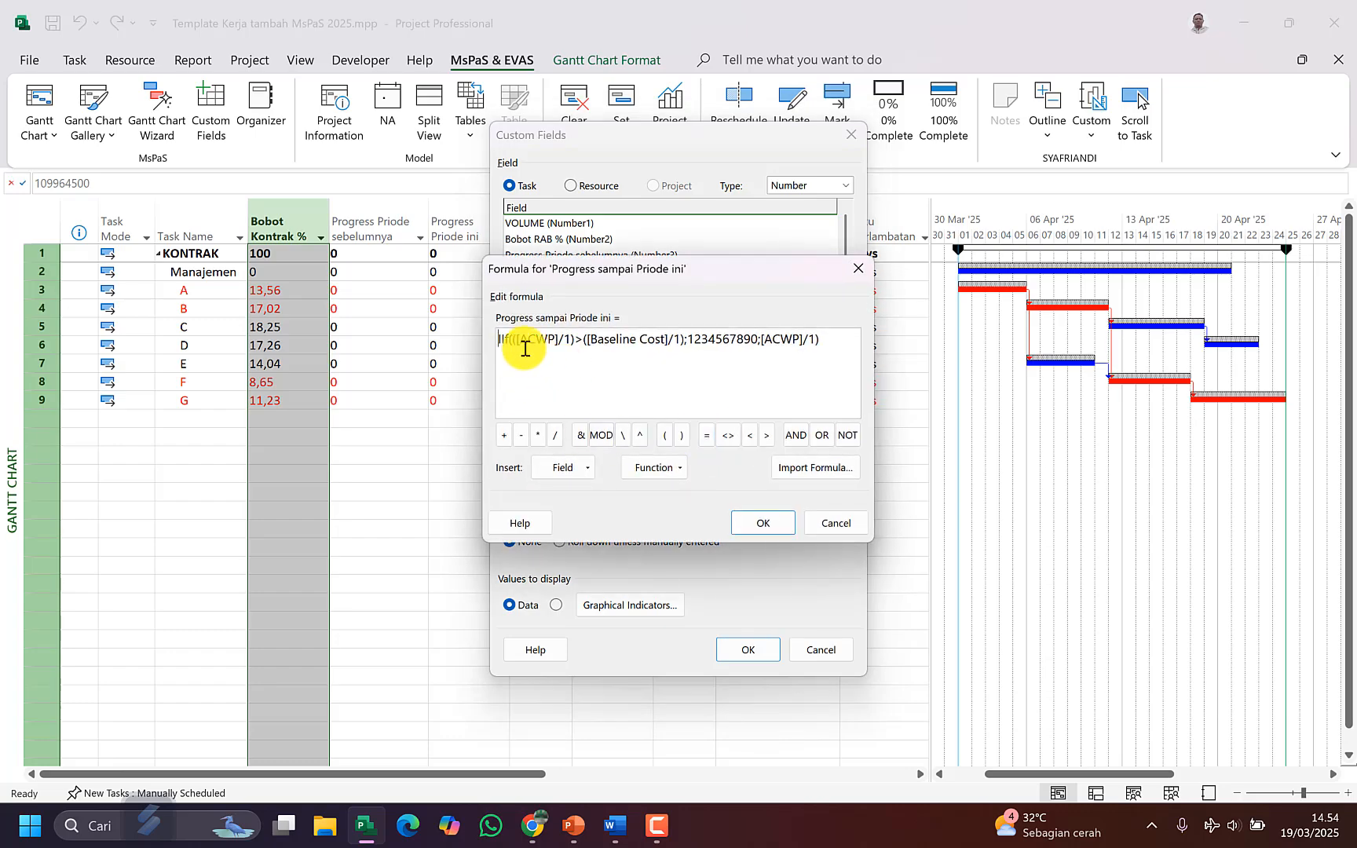
pyautogui.doubleClick(566, 346)
pyautogui.hotkey('ctrl', 'v')
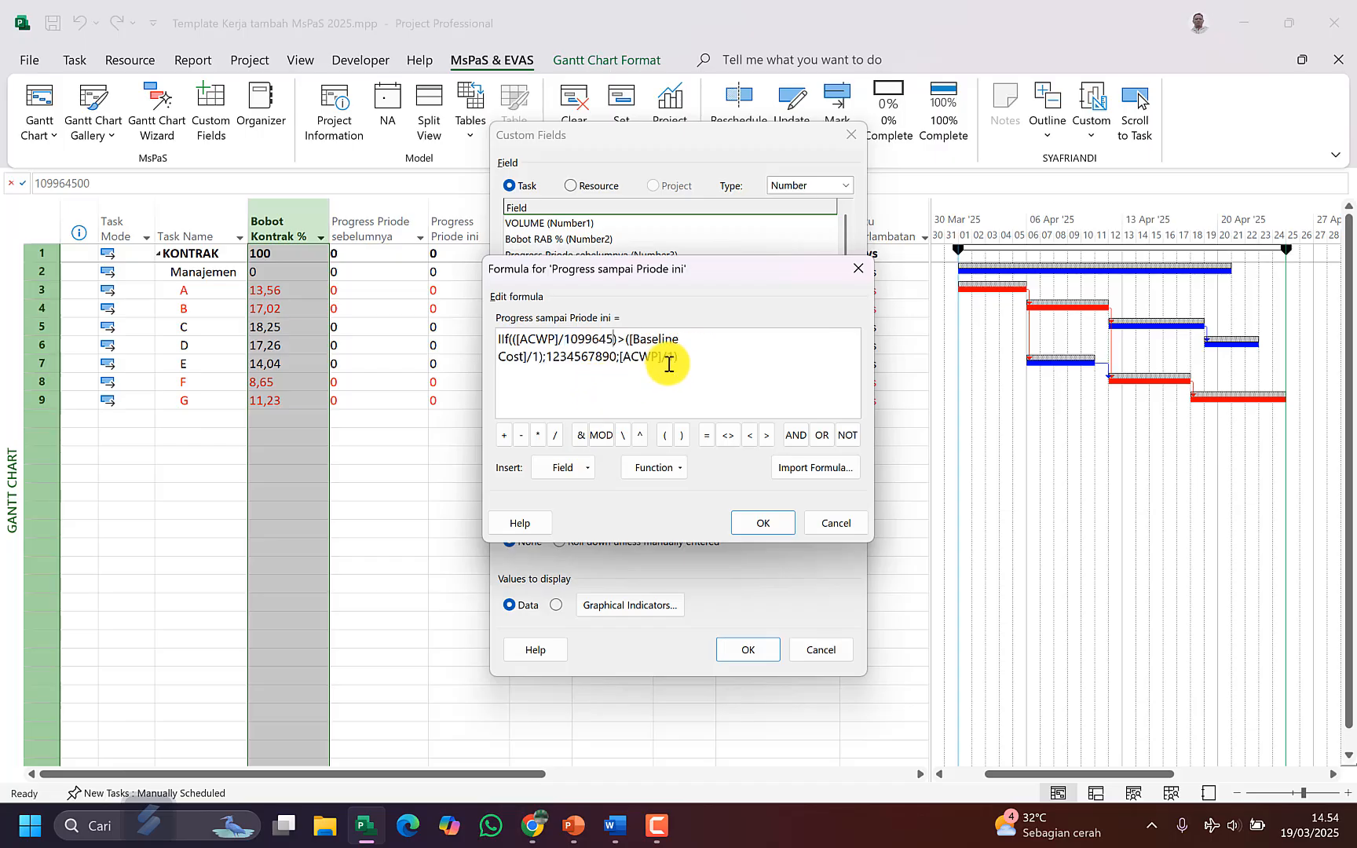
pyautogui.doubleClick(533, 367)
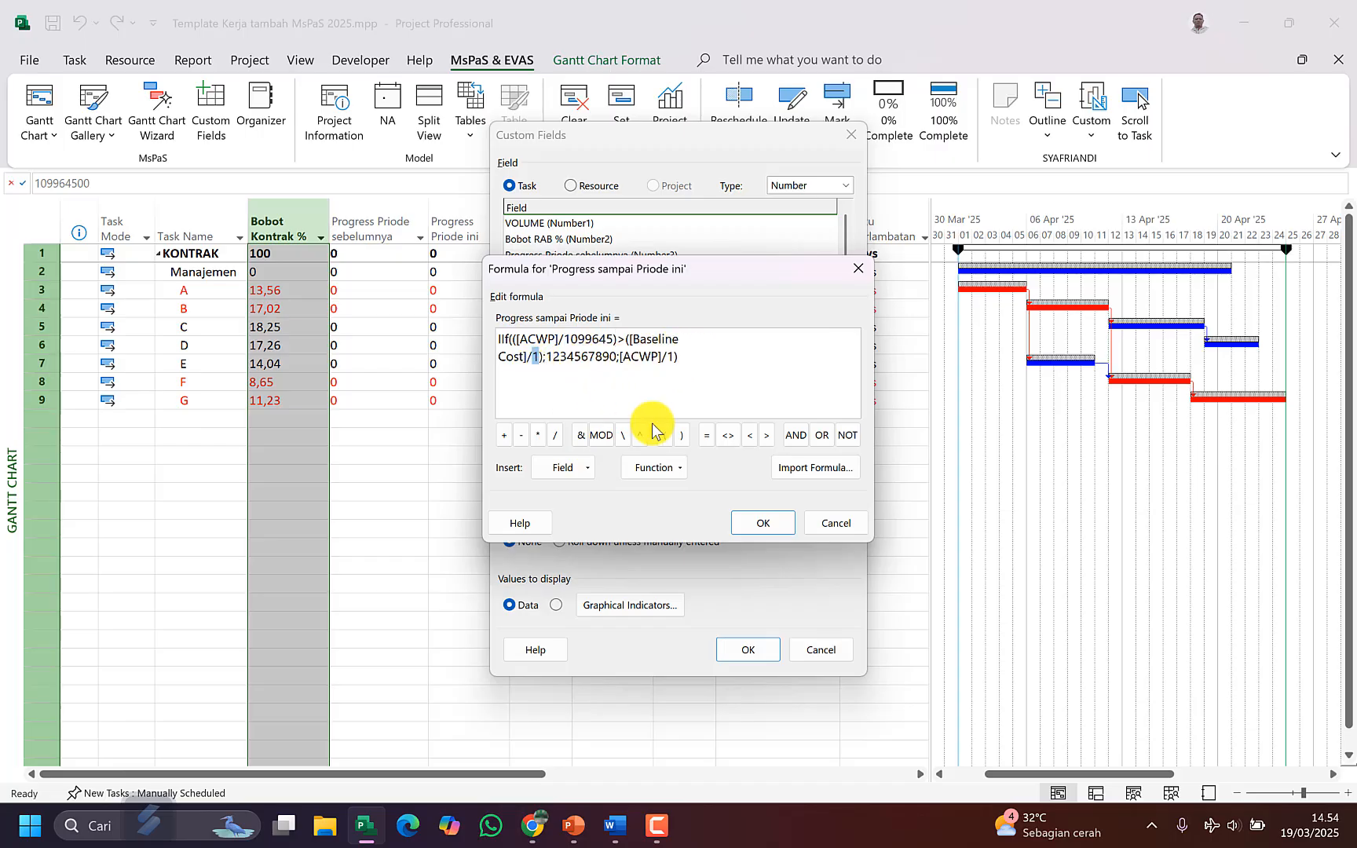
pyautogui.hotkey('ctrl', 'v')
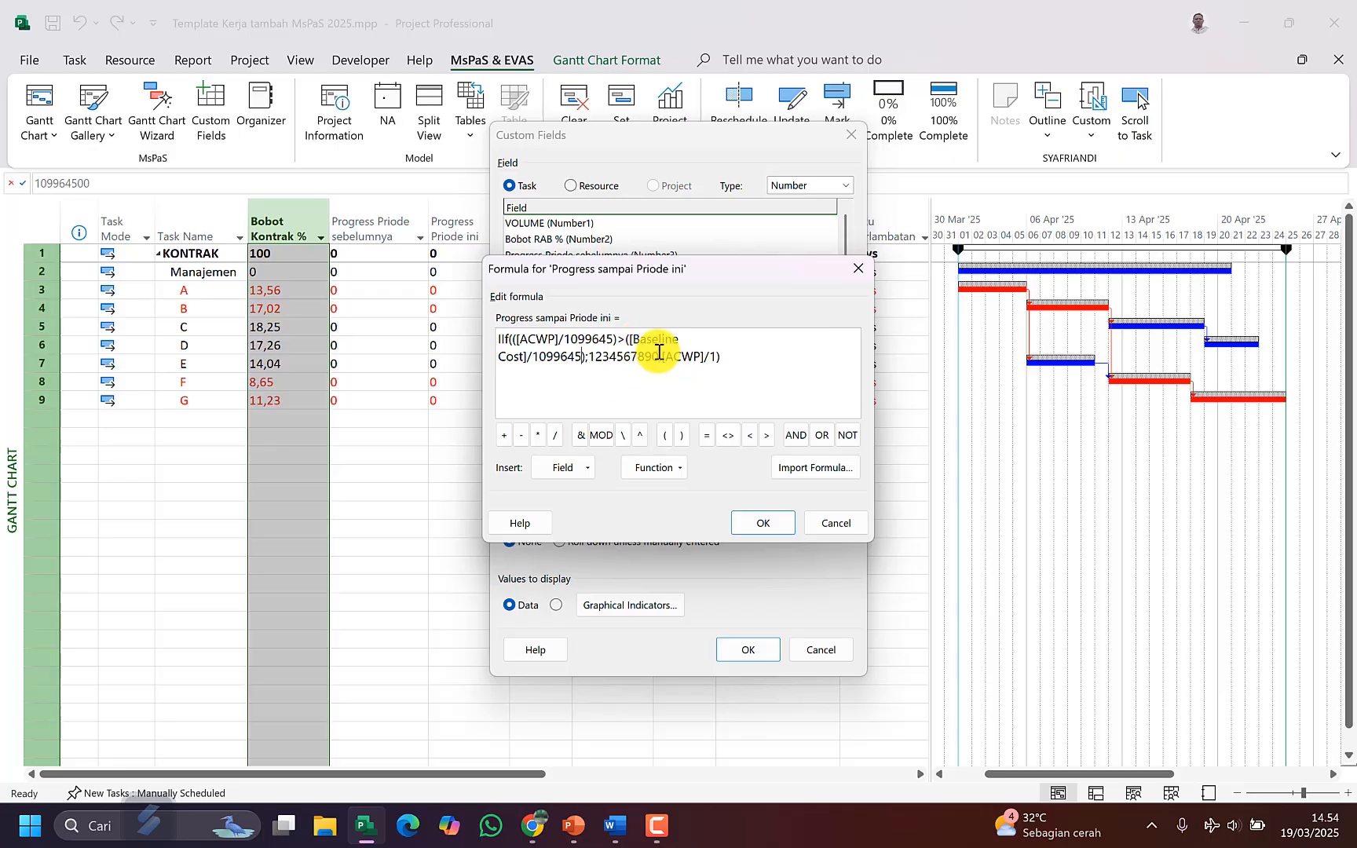
pyautogui.doubleClick(712, 358)
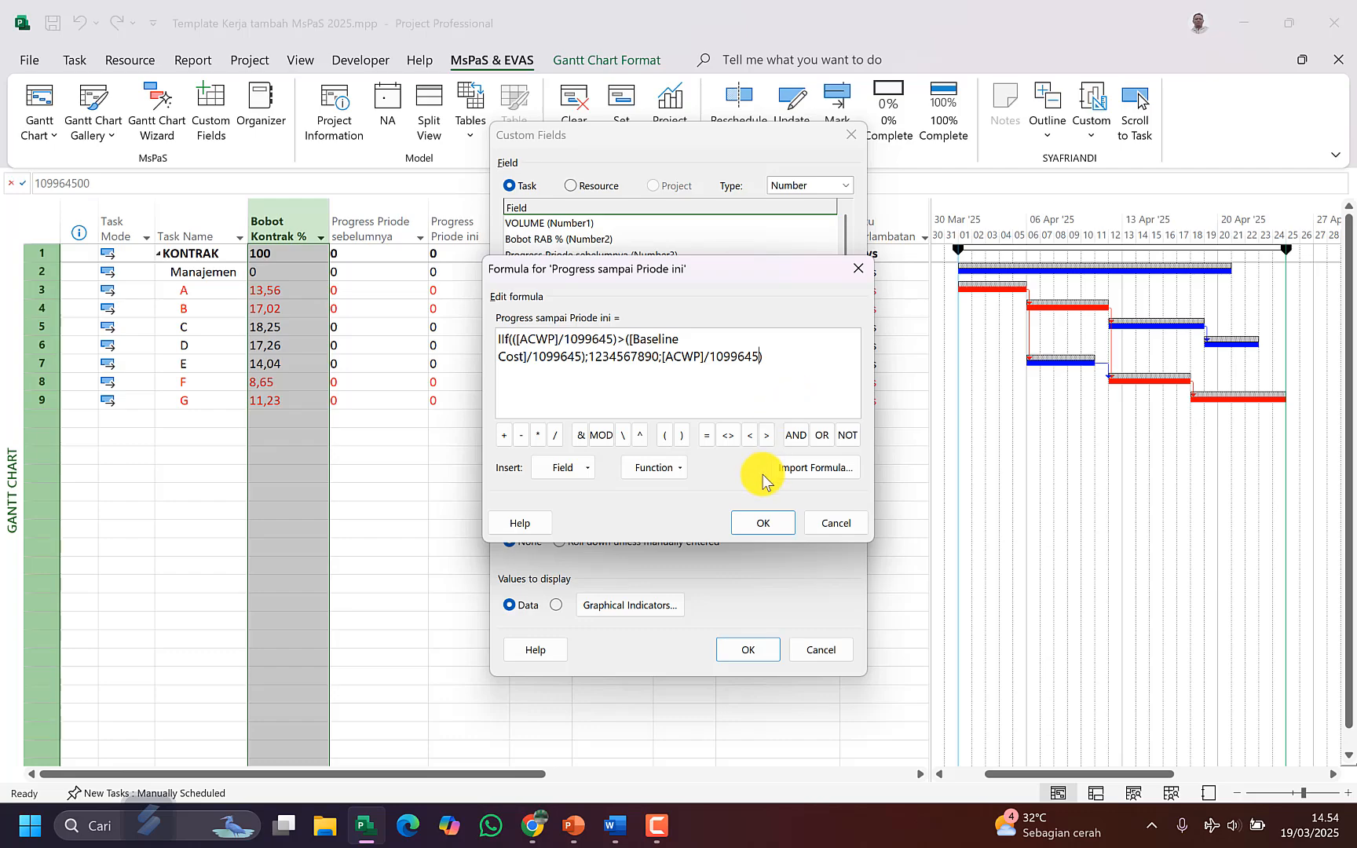
pyautogui.click(771, 529)
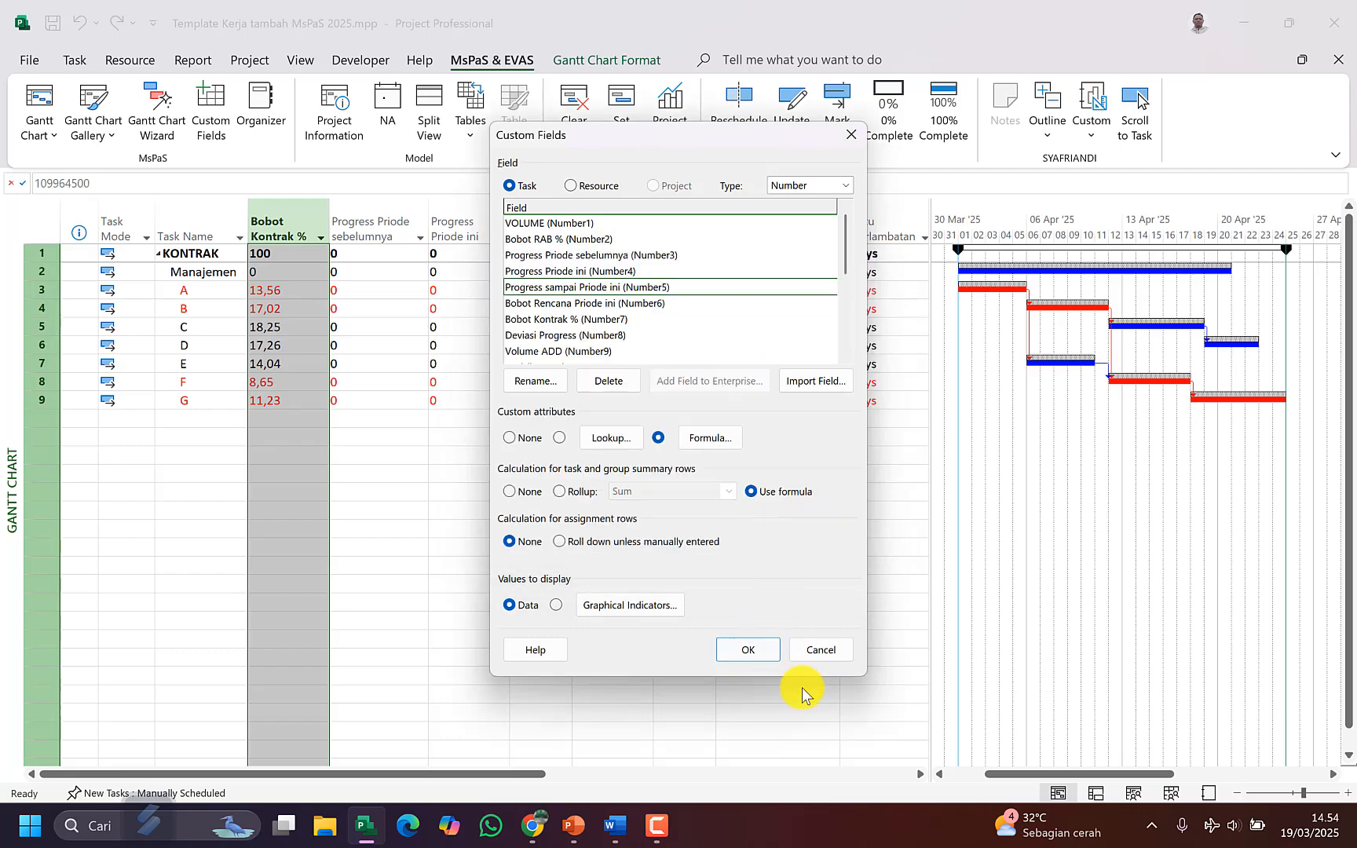
pyautogui.click(774, 651)
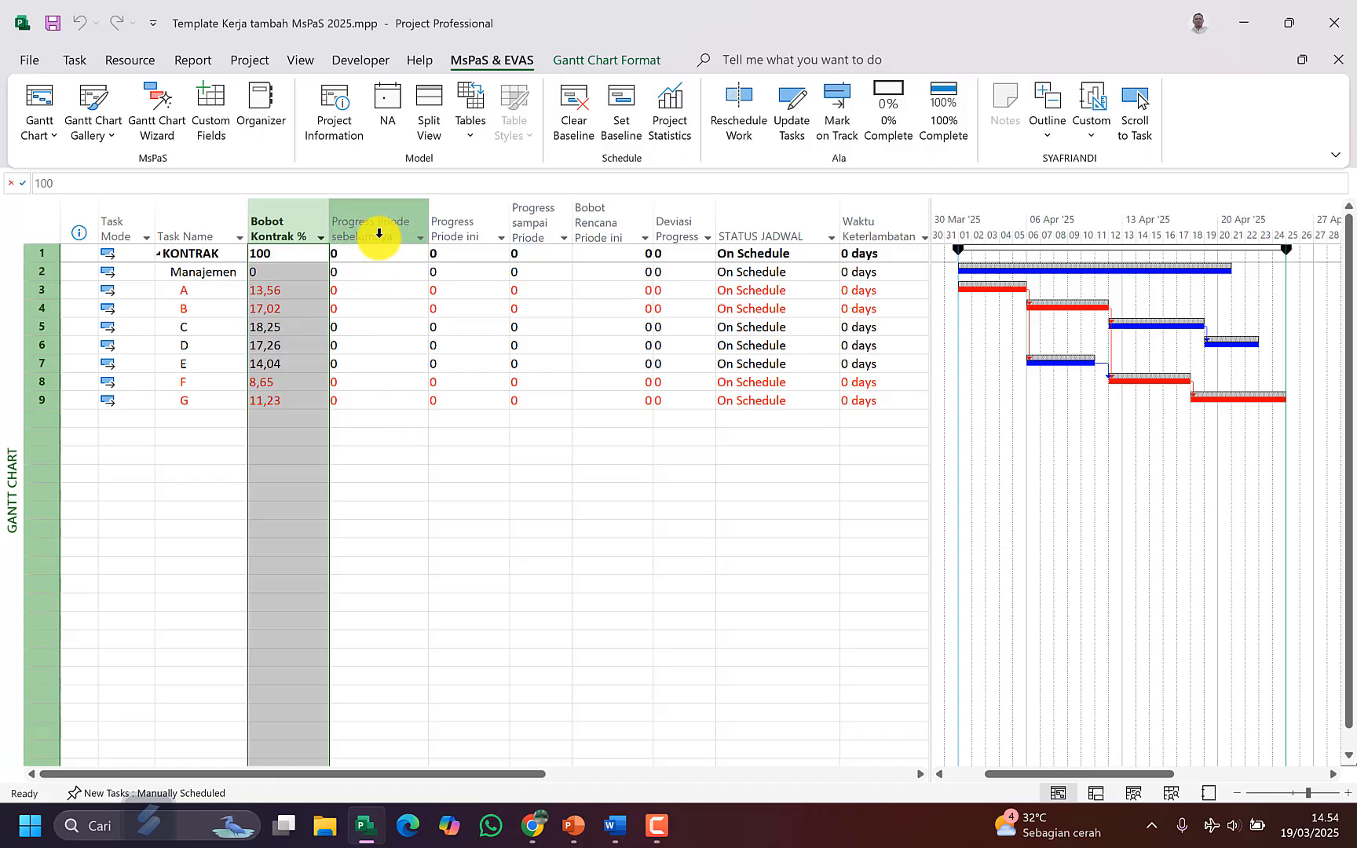
# Step: Set the project status date to 07/04/2025 and check the tasks' Bobot Rencana Priode ini values
pyautogui.moveTo(379, 252); pyautogui.dragTo(615, 400)
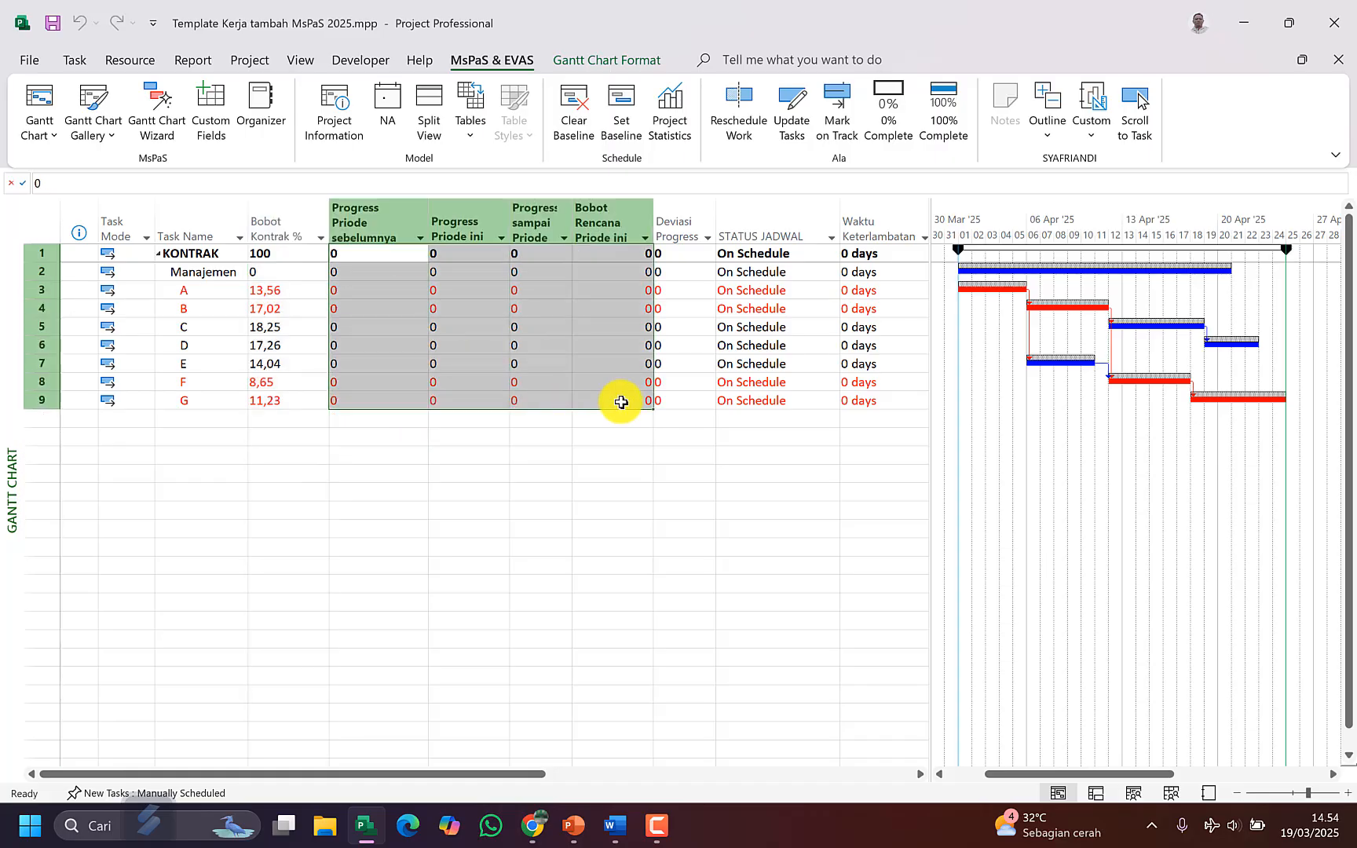
pyautogui.click(611, 493)
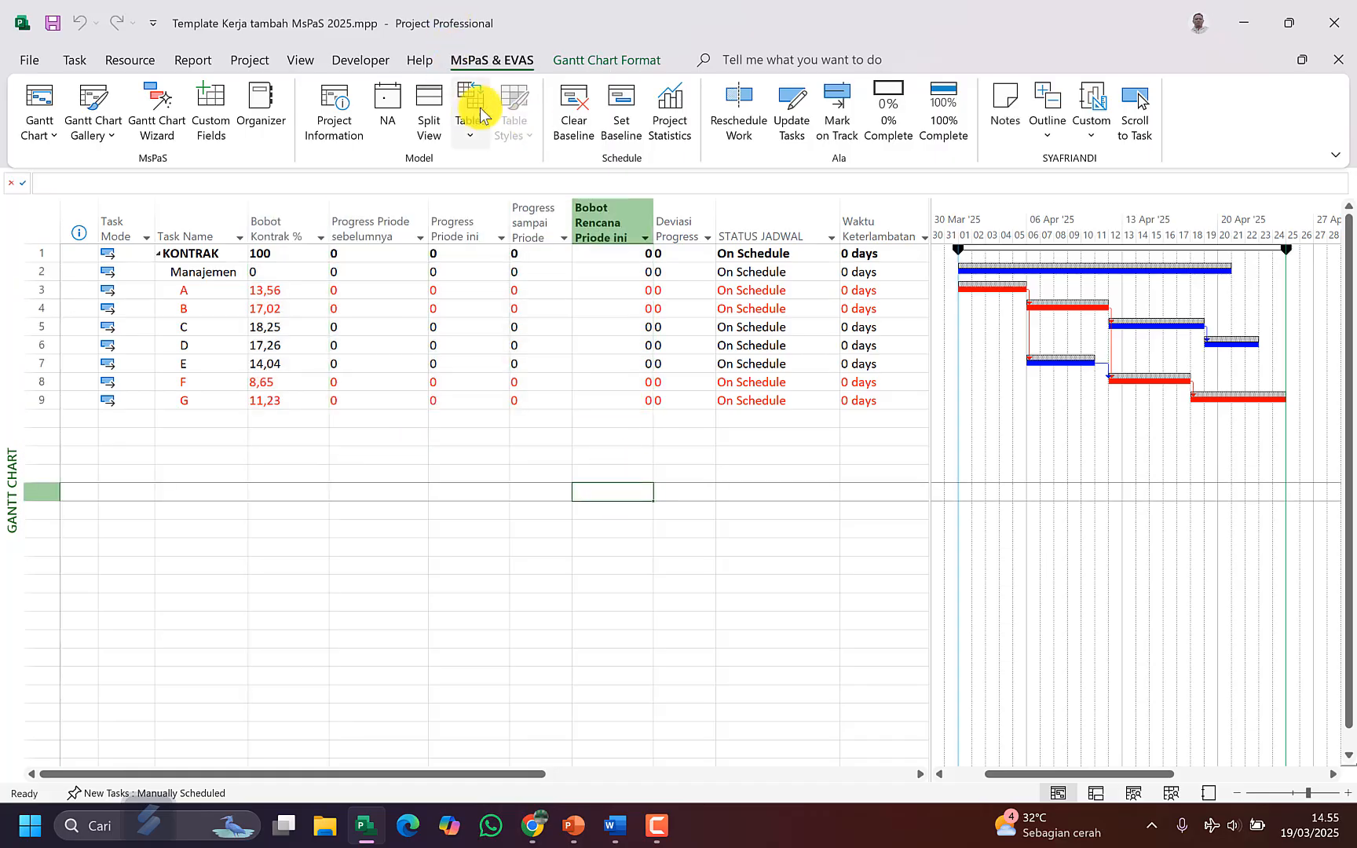
pyautogui.click(388, 103)
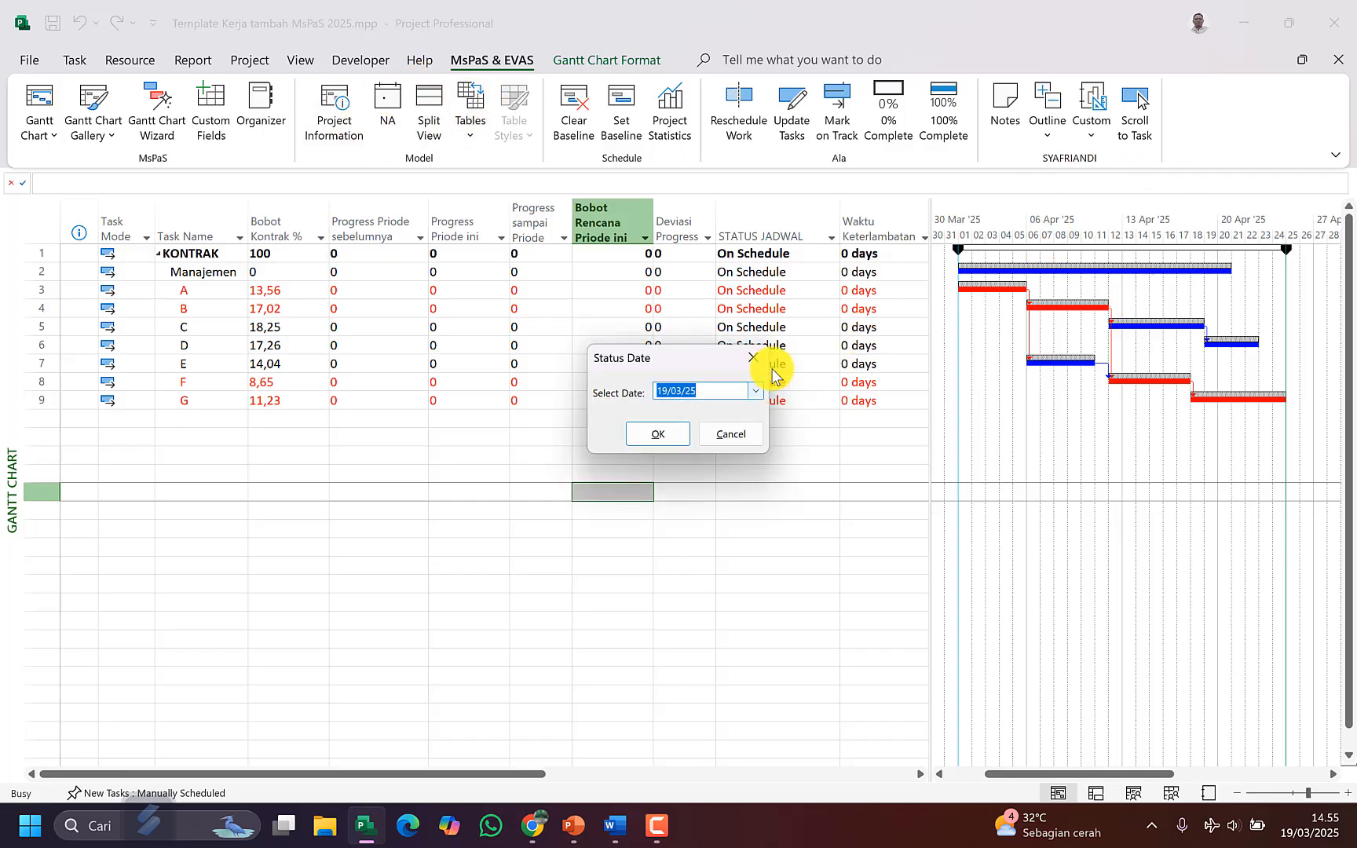
pyautogui.click(756, 391)
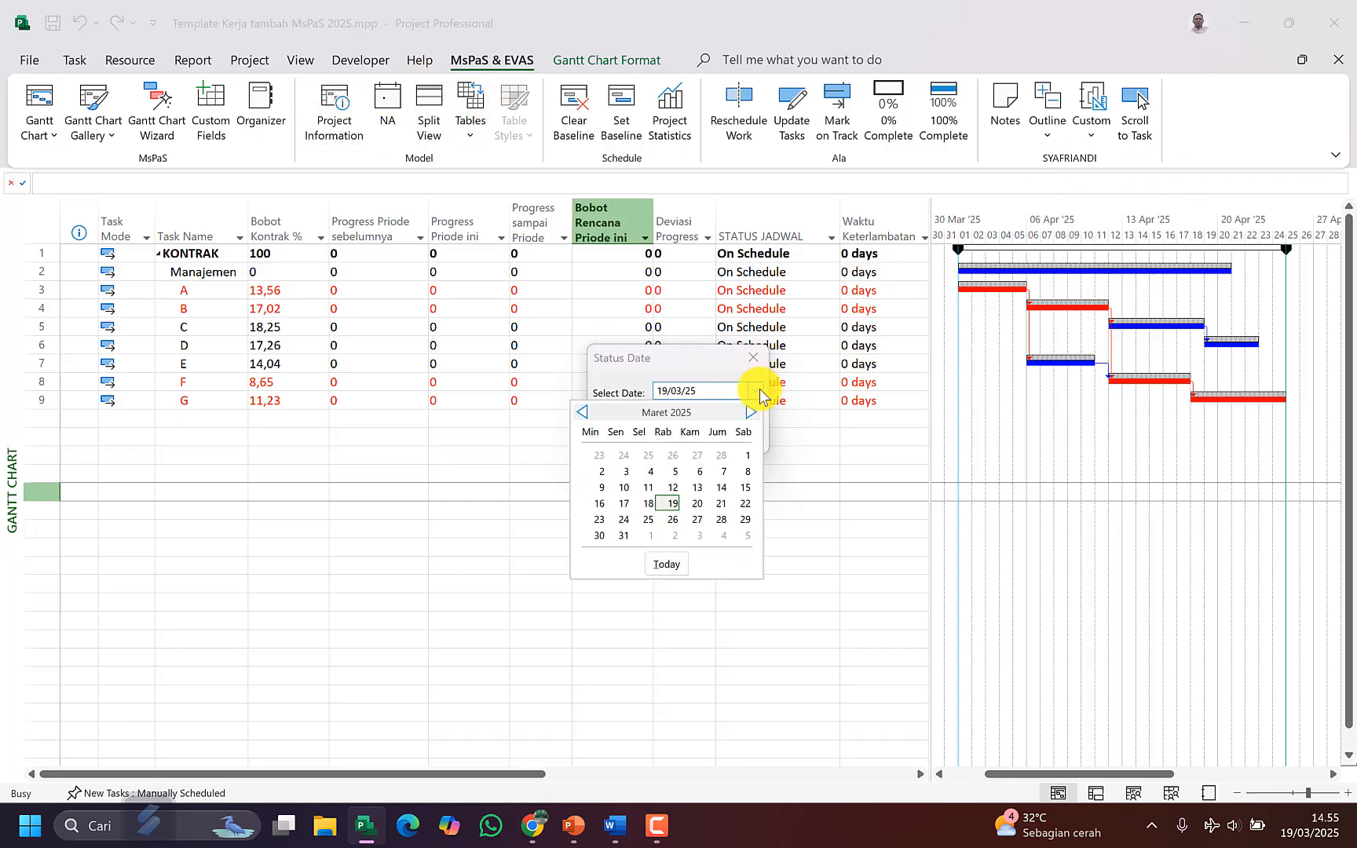
pyautogui.click(742, 536)
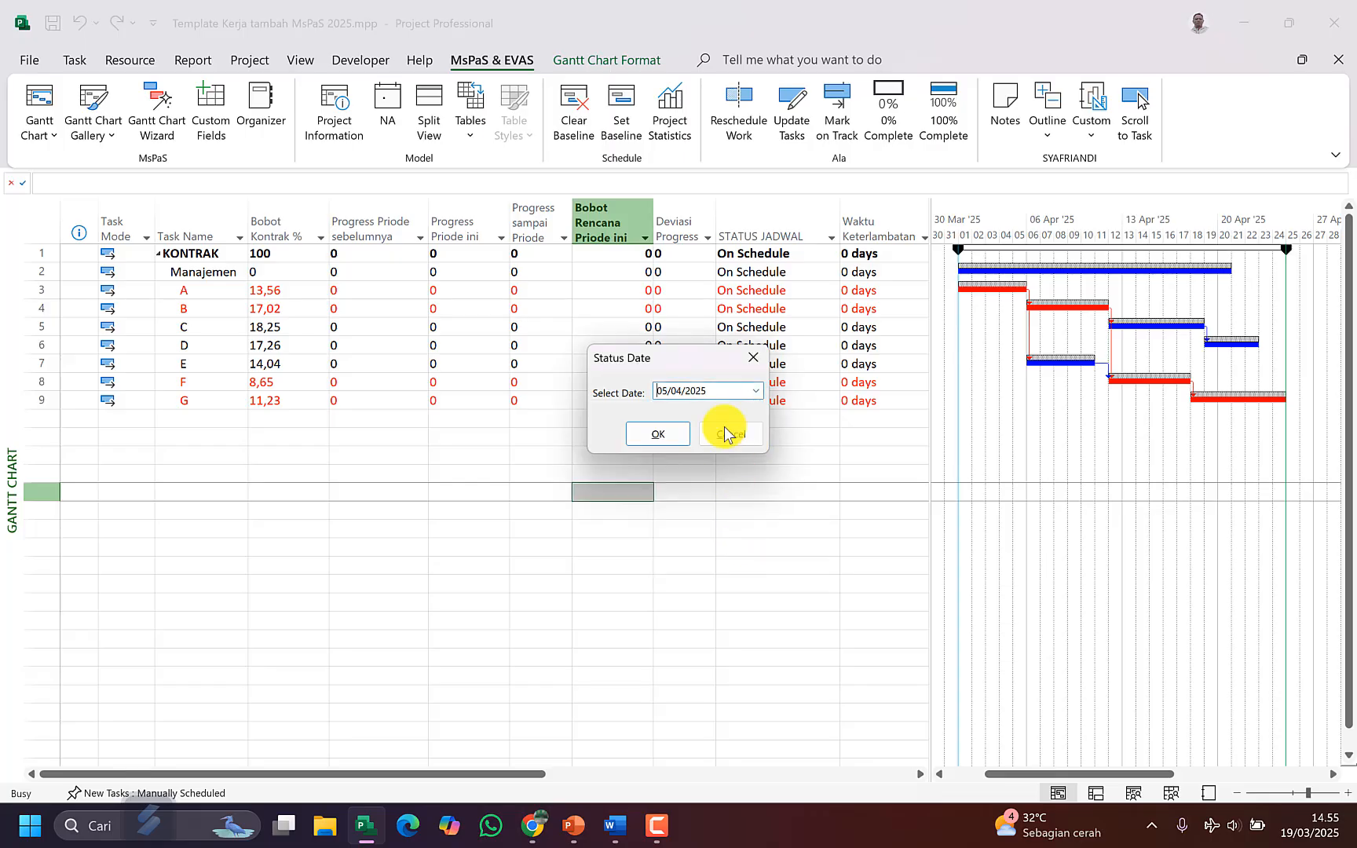
pyautogui.click(755, 391)
pyautogui.click(626, 472)
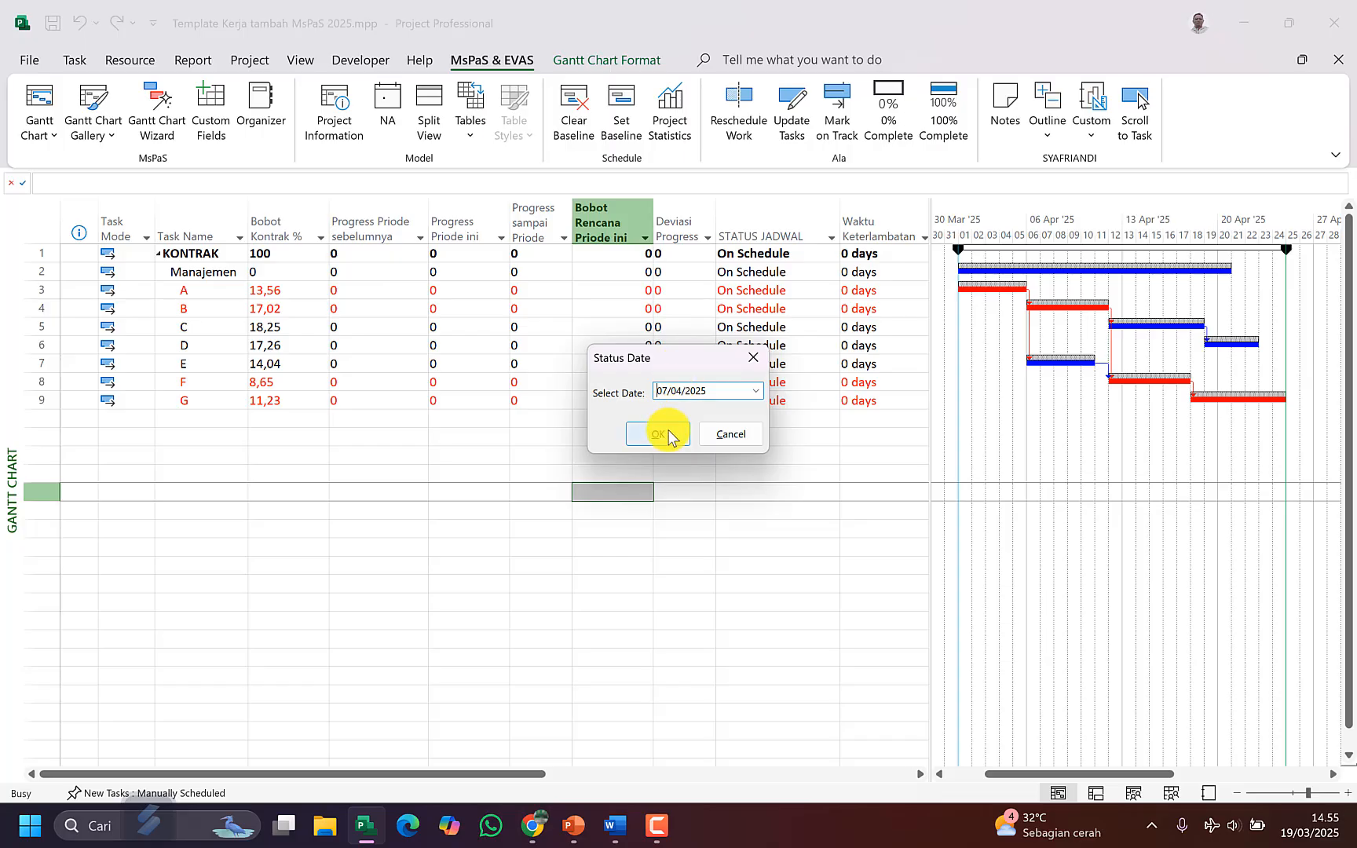
pyautogui.click(658, 434)
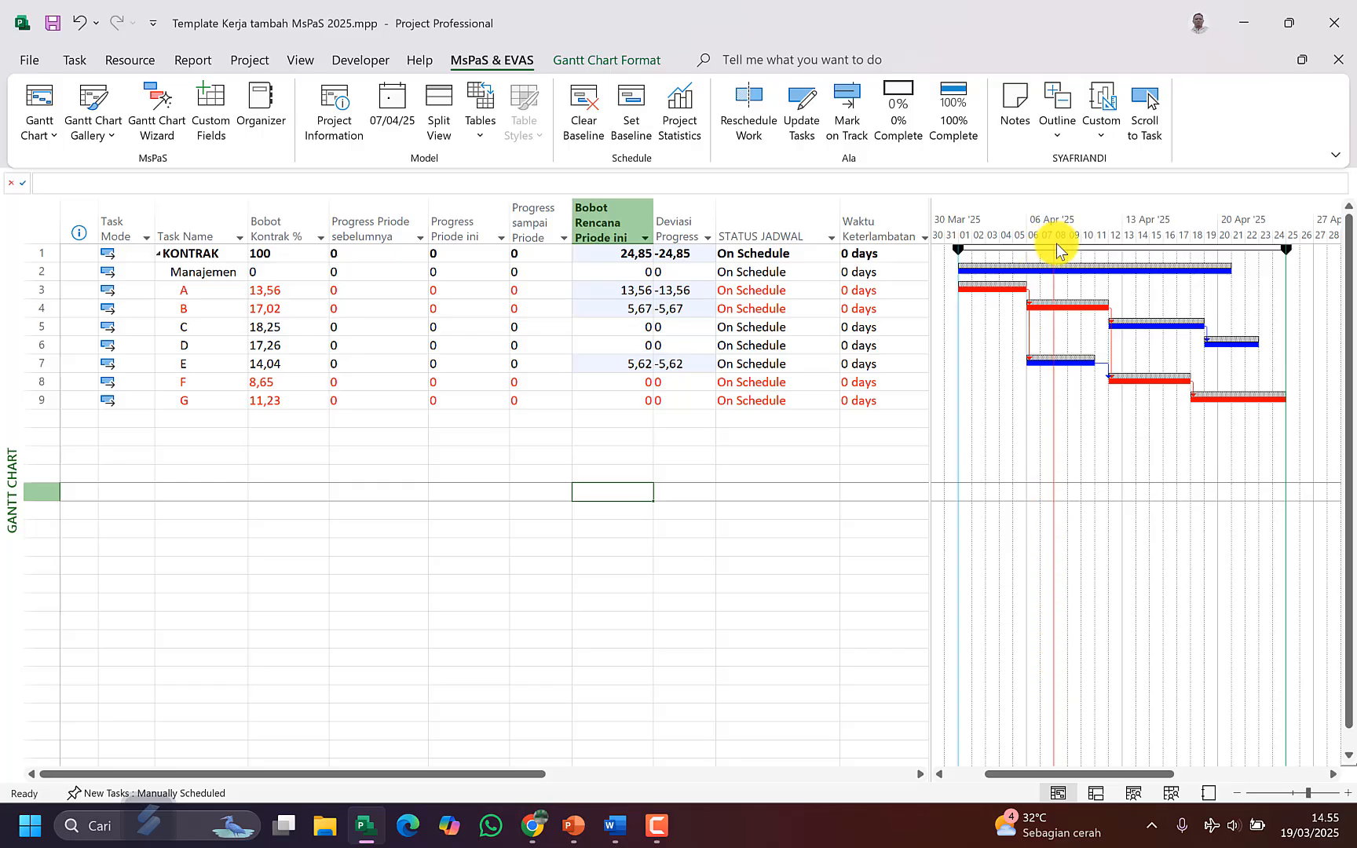
pyautogui.moveTo(629, 254); pyautogui.dragTo(632, 403)
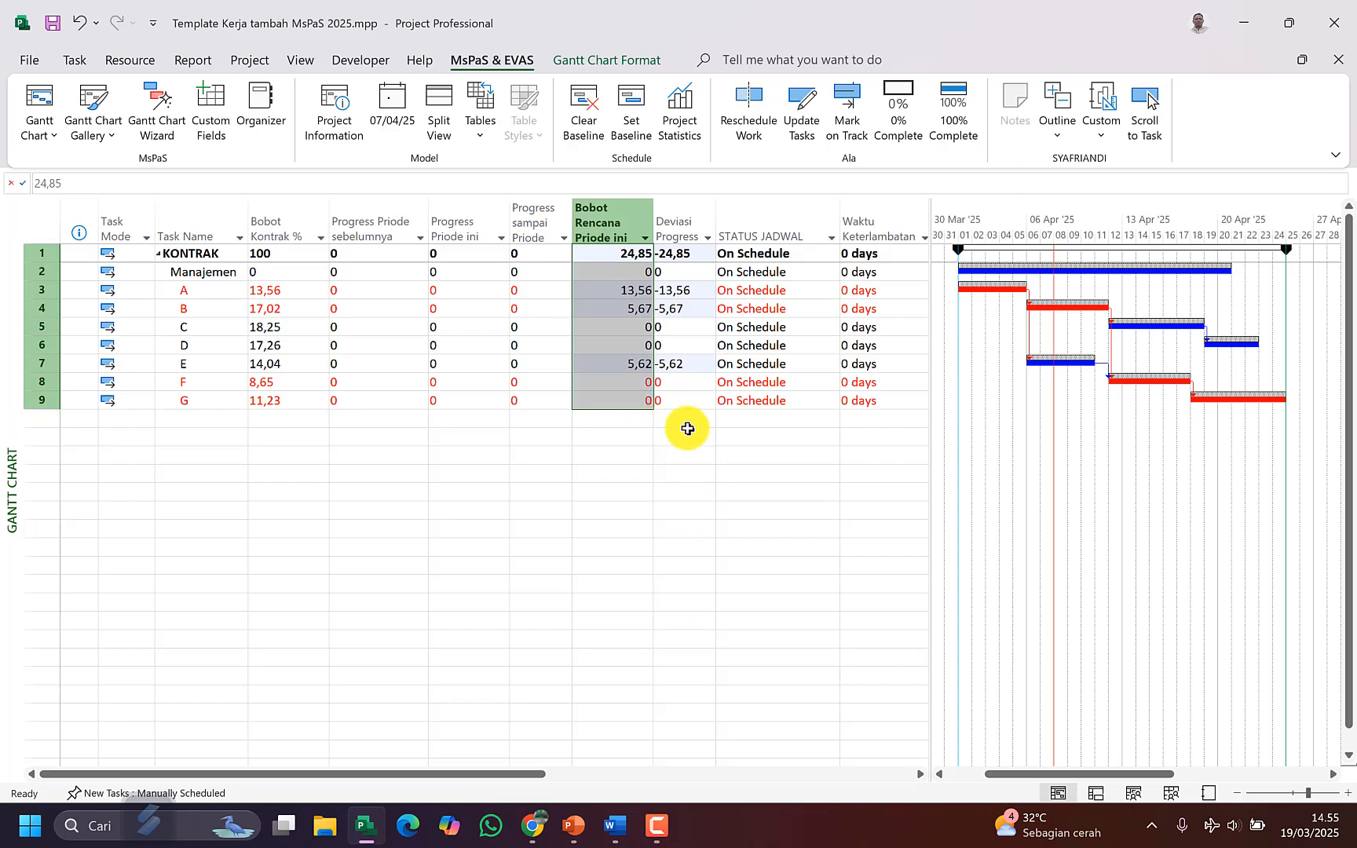
pyautogui.click(685, 417)
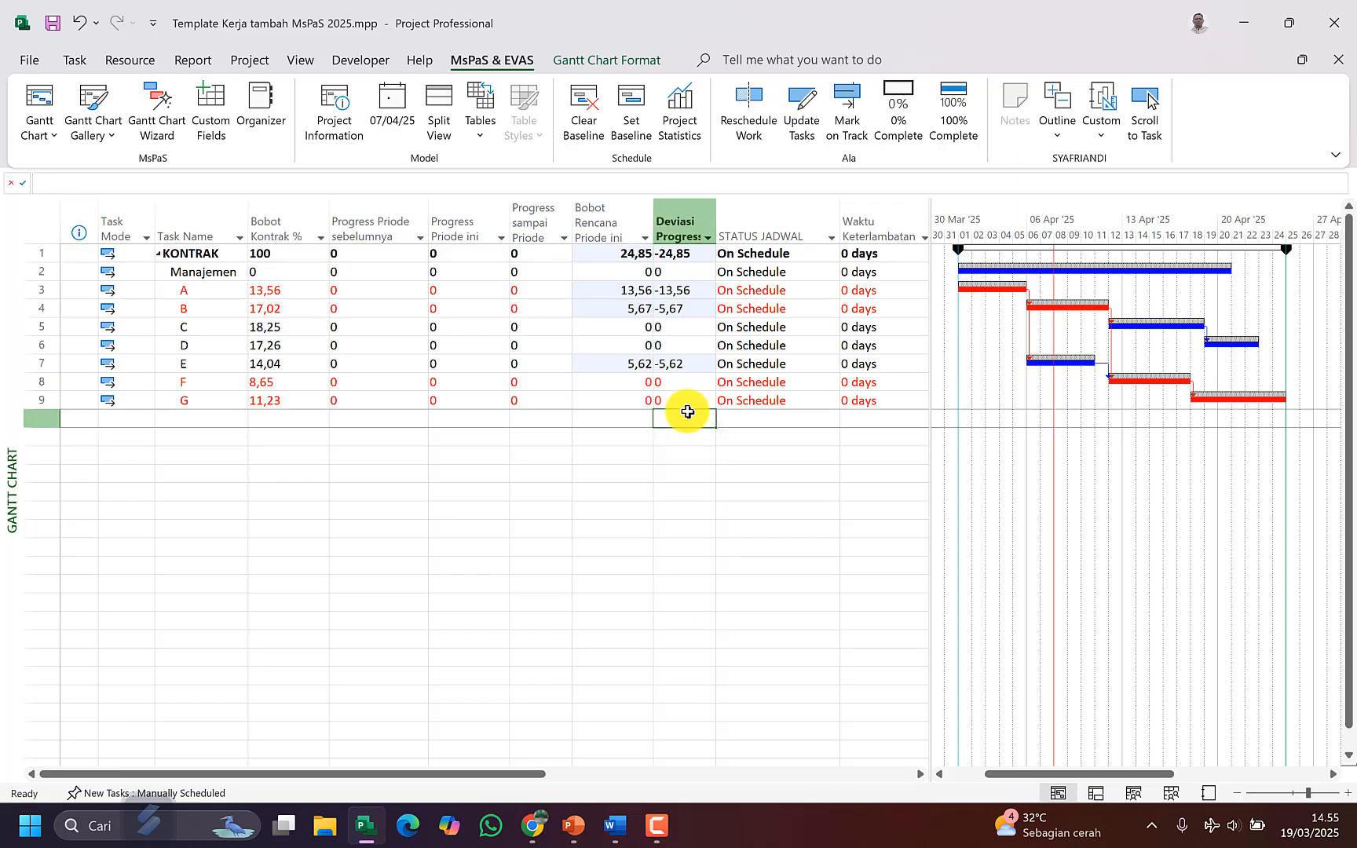
# Step: Try a status date of 05/04/2025 and check the KONTRAK row's planned weight
pyautogui.click(410, 84)
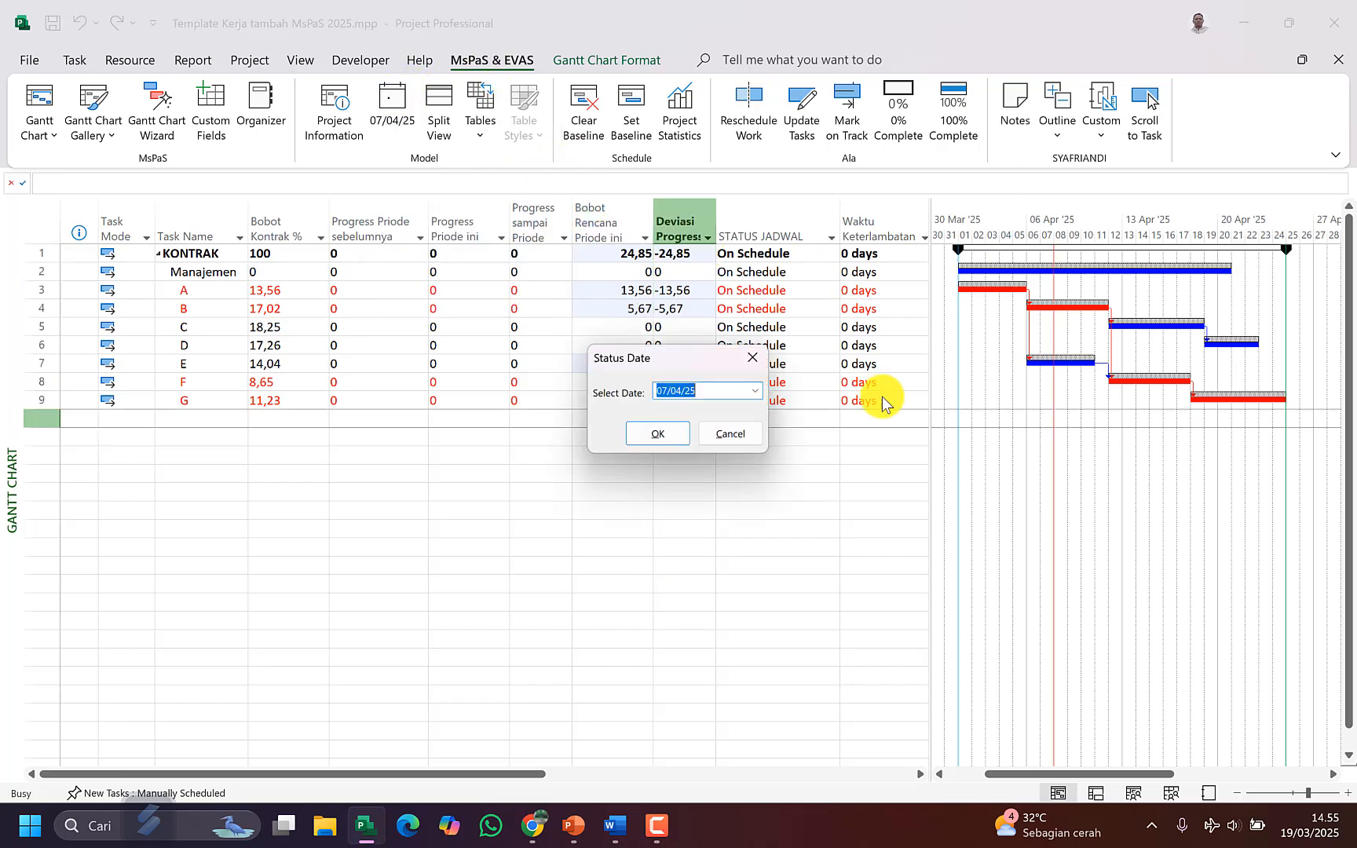
pyautogui.click(754, 390)
pyautogui.click(749, 457)
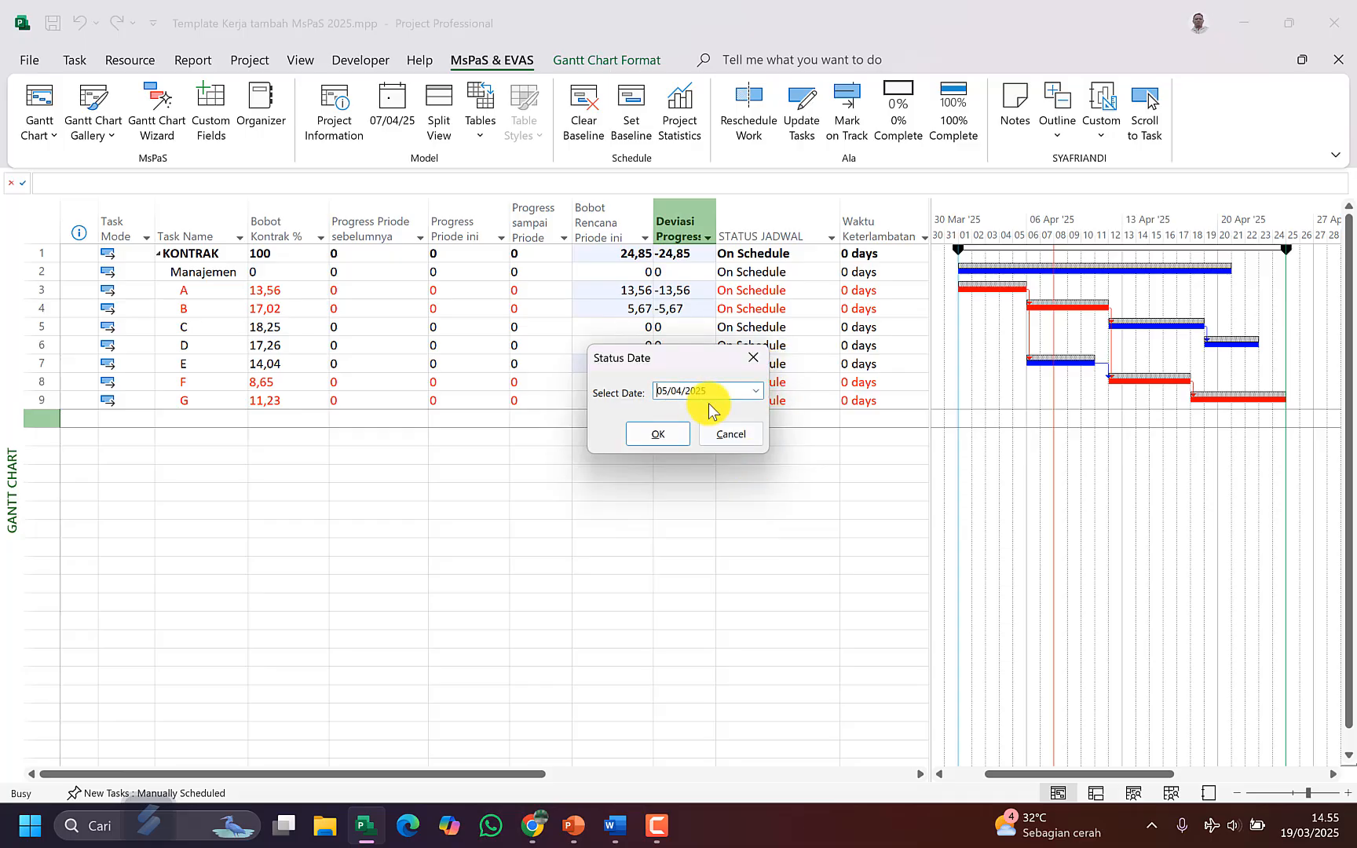
pyautogui.click(658, 434)
pyautogui.click(642, 256)
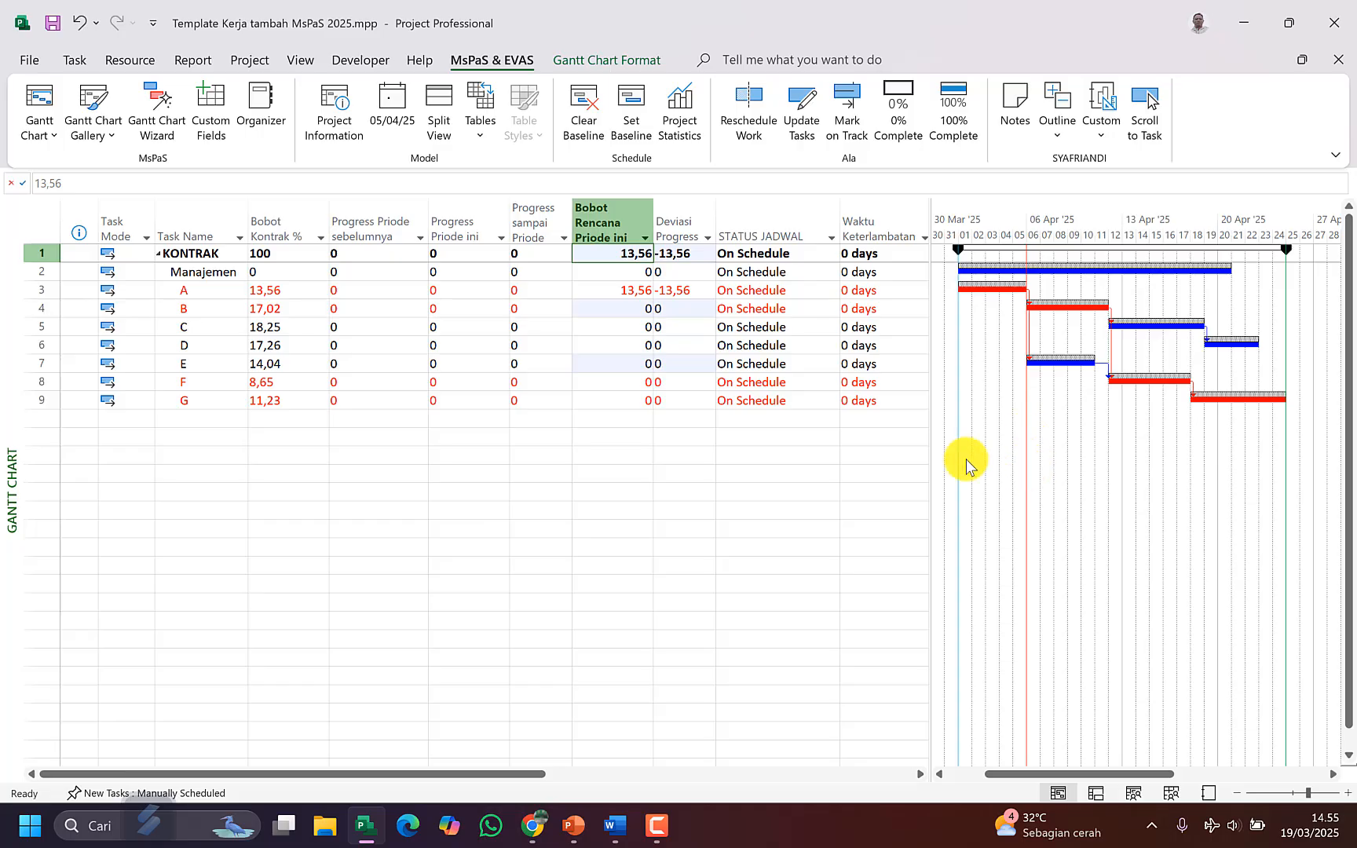
# Step: Return the project status date to 07/04/2025
pyautogui.click(393, 110)
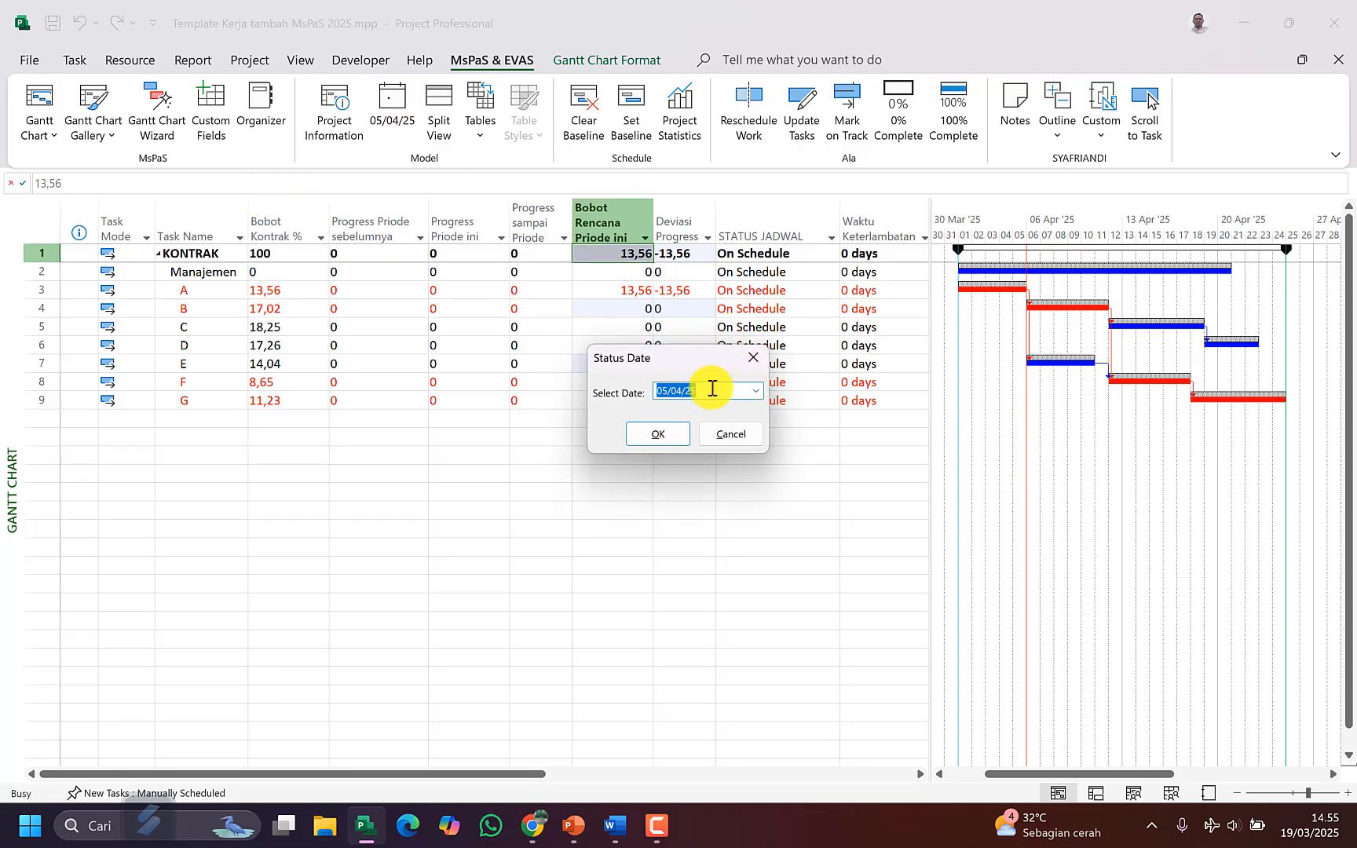
pyautogui.click(755, 391)
pyautogui.click(624, 487)
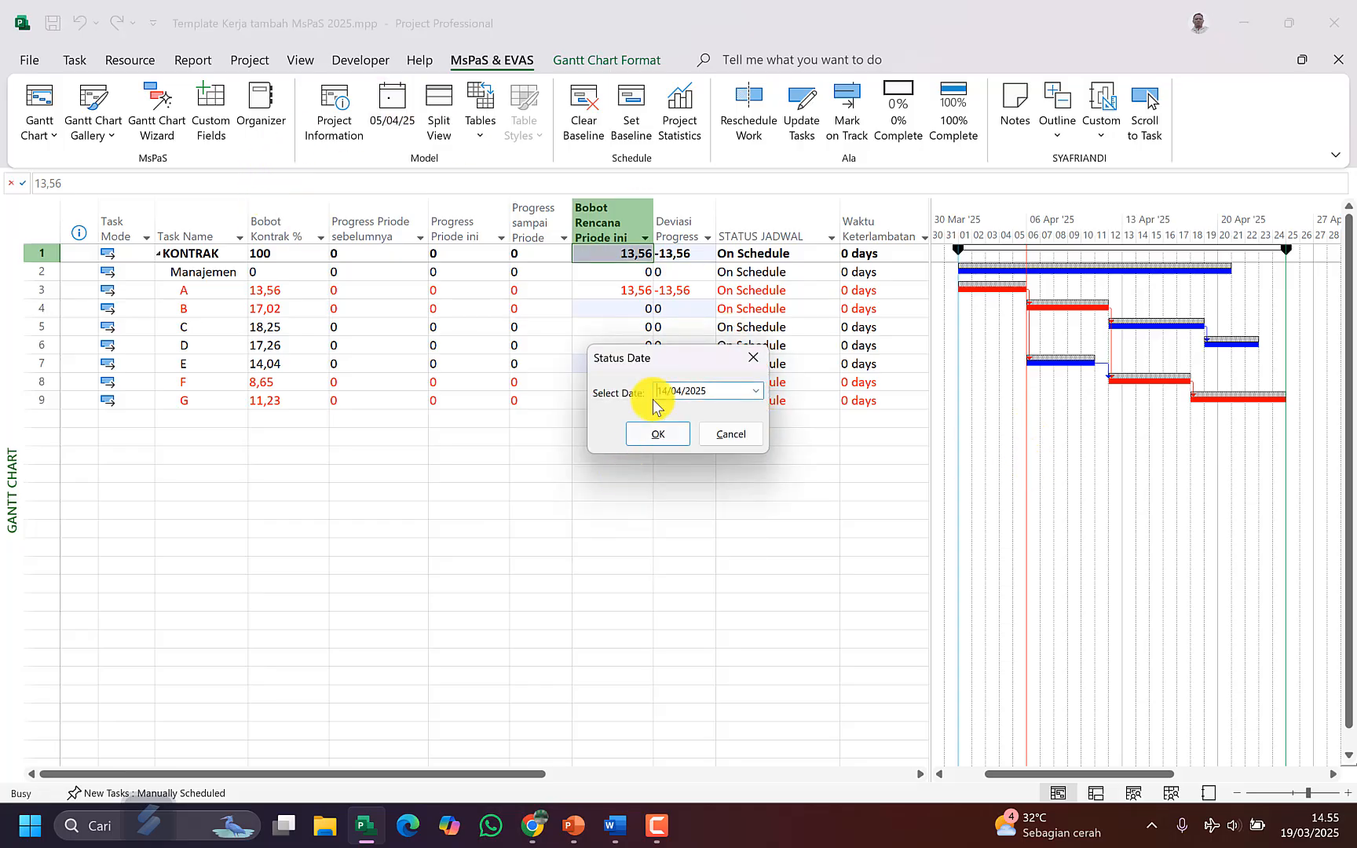
pyautogui.click(756, 391)
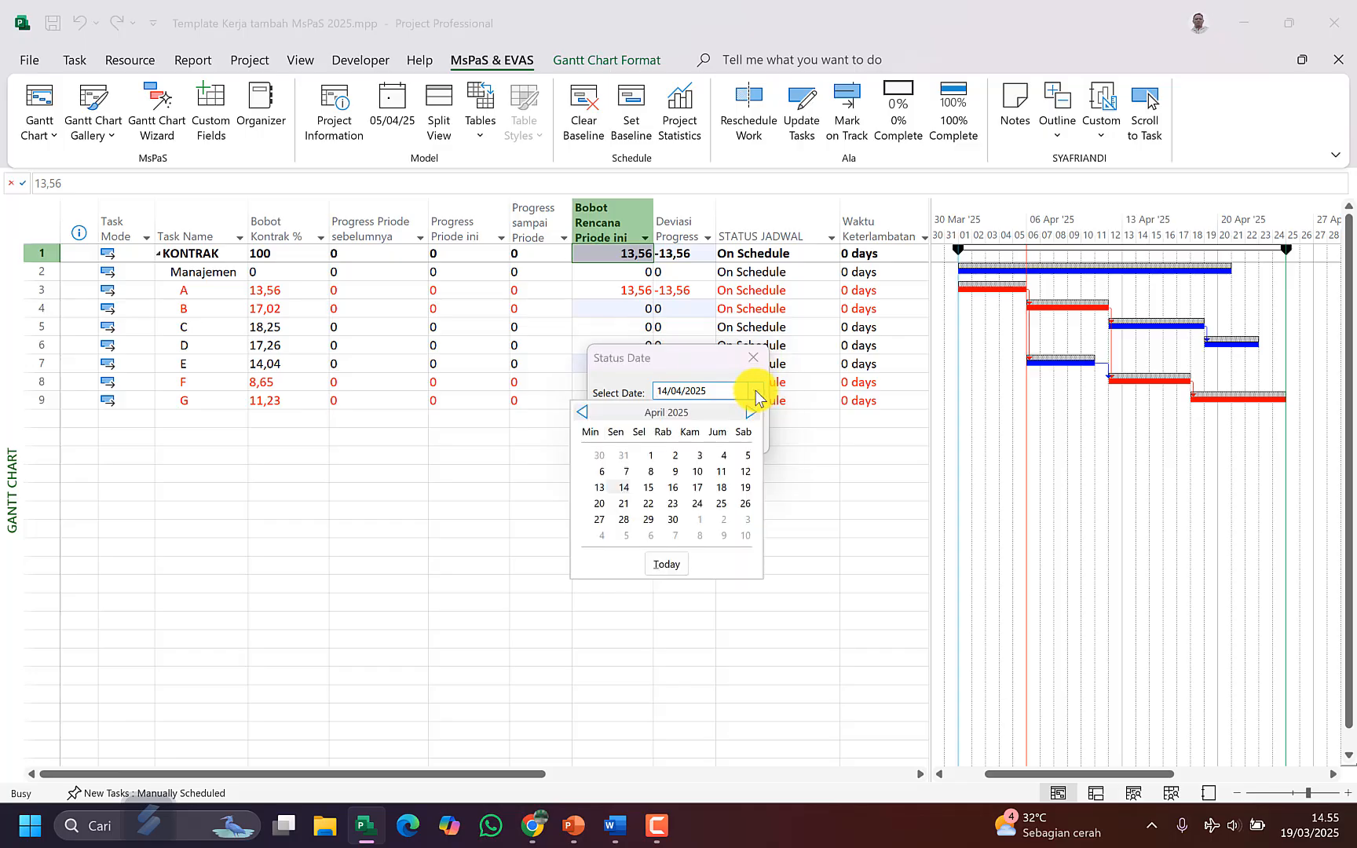
pyautogui.click(622, 472)
pyautogui.click(666, 434)
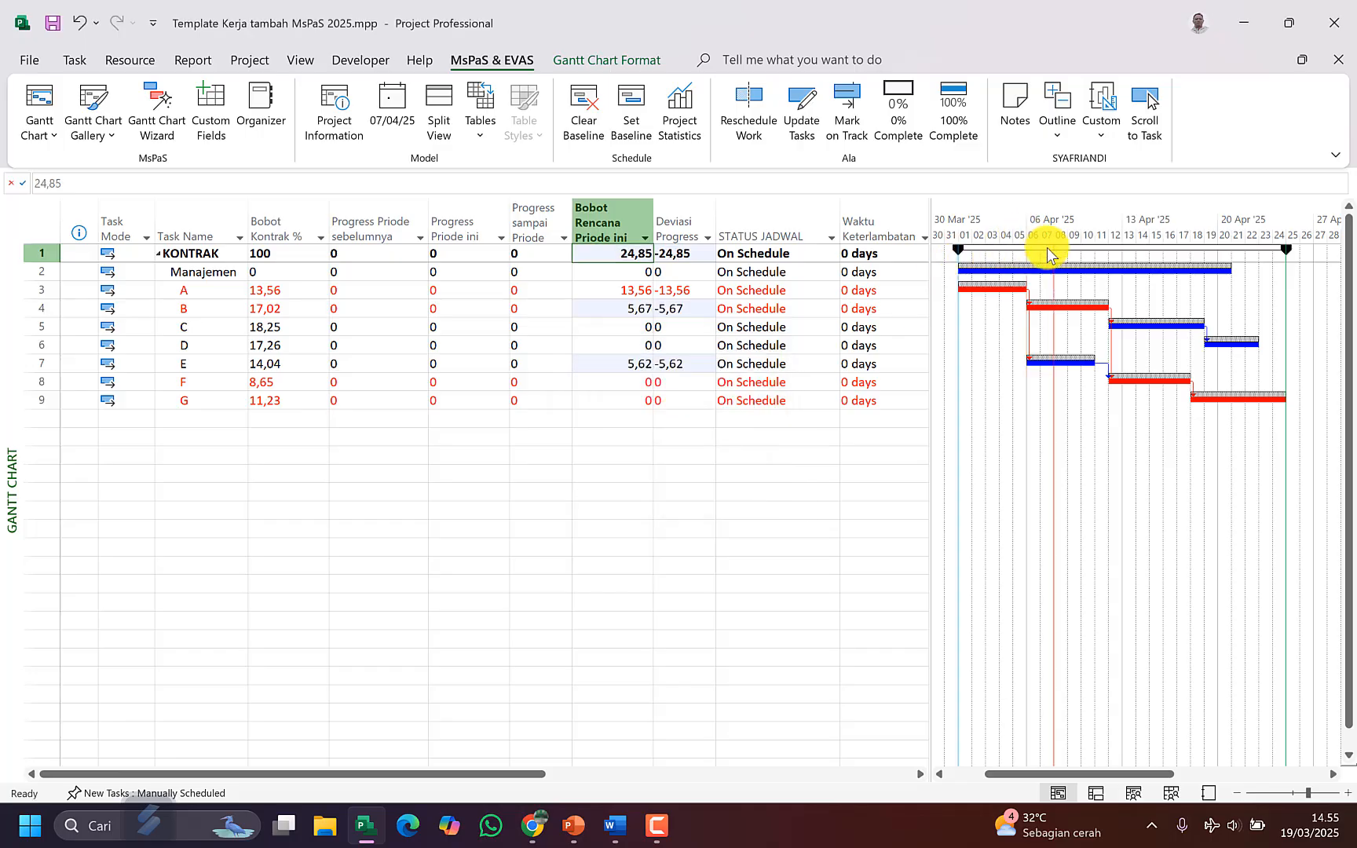
# Step: View the Dashboard - MsPaS report and check the Durasi yang sudah Digunakan value in the duration table
pyautogui.click(208, 271)
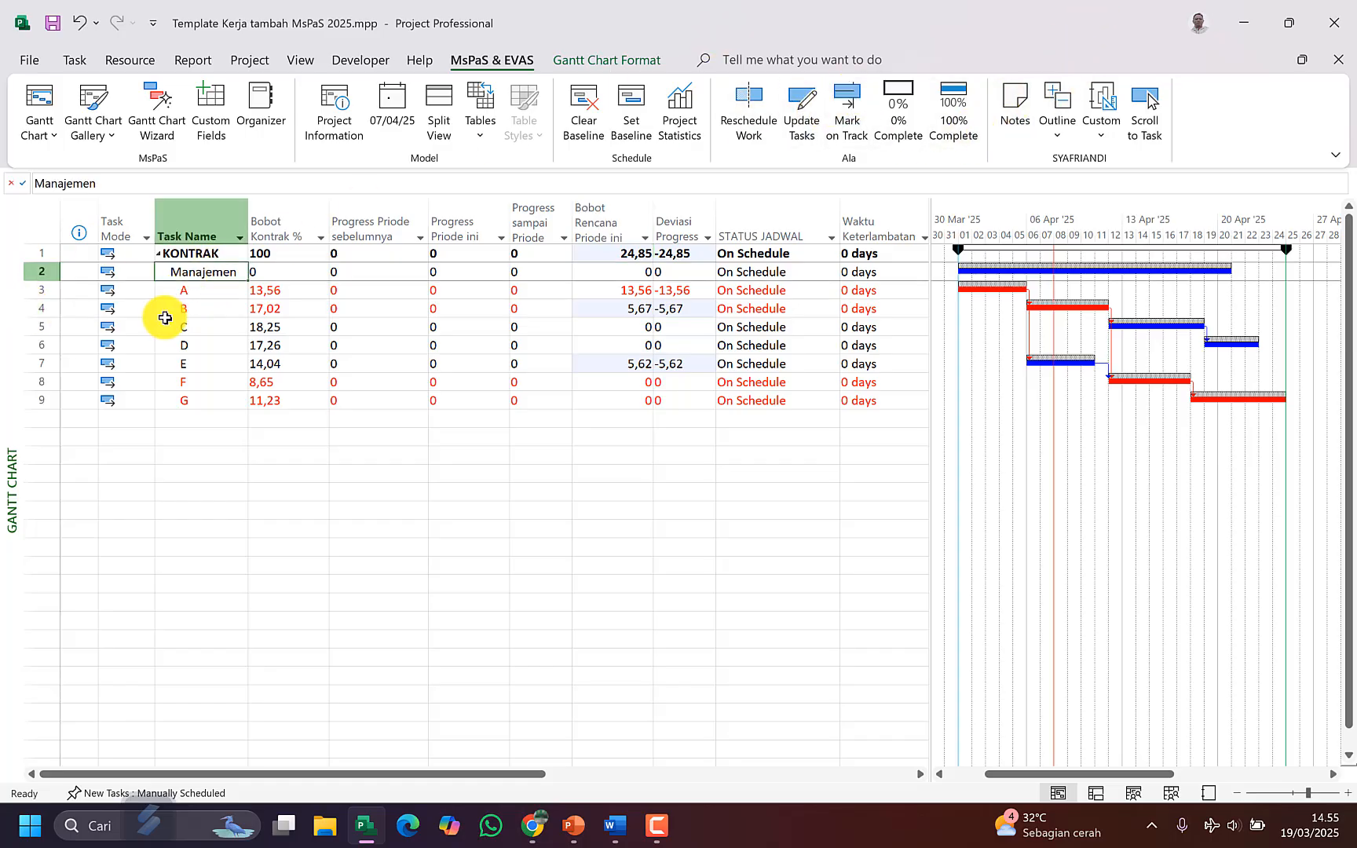
pyautogui.click(210, 290)
pyautogui.click(209, 273)
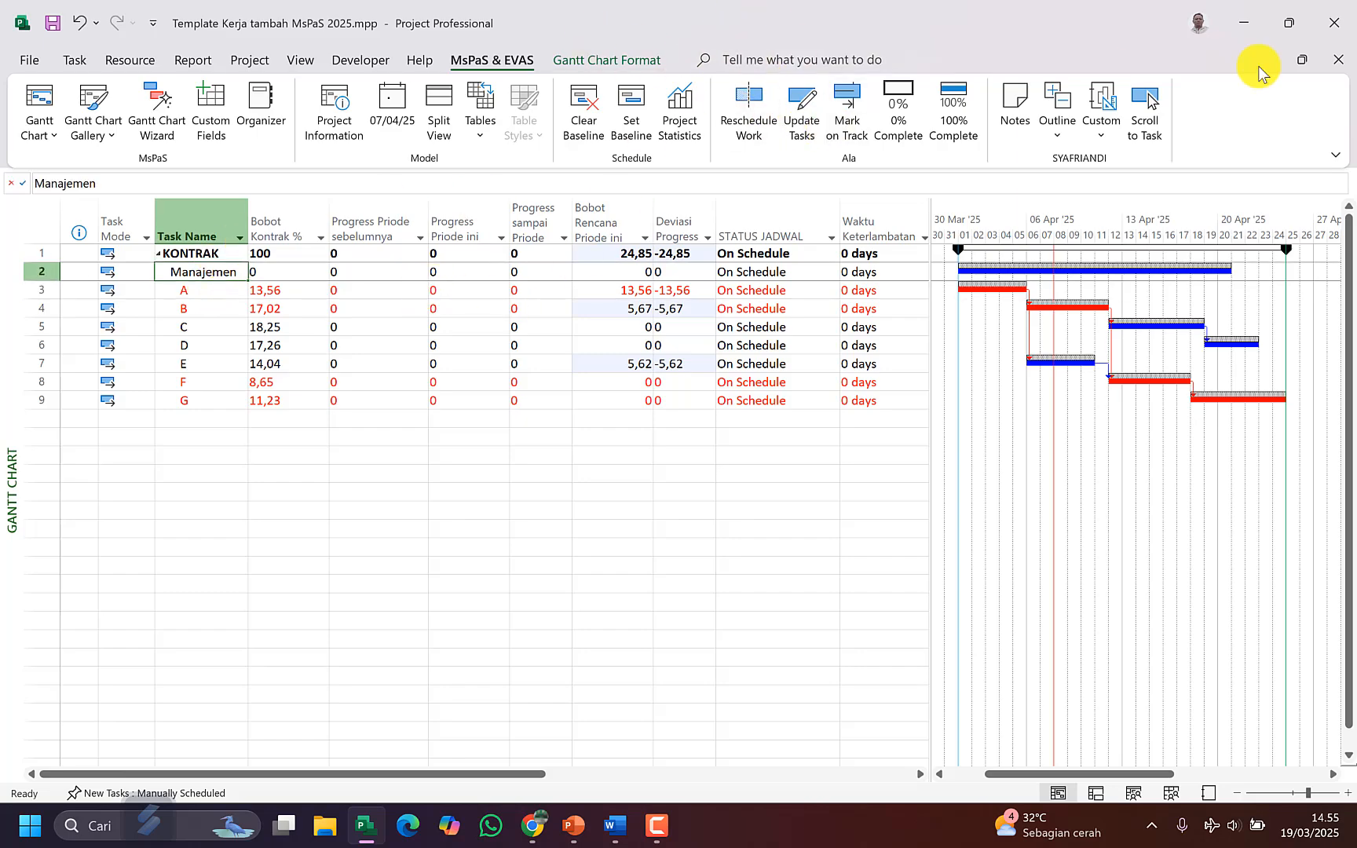
pyautogui.click(1110, 139)
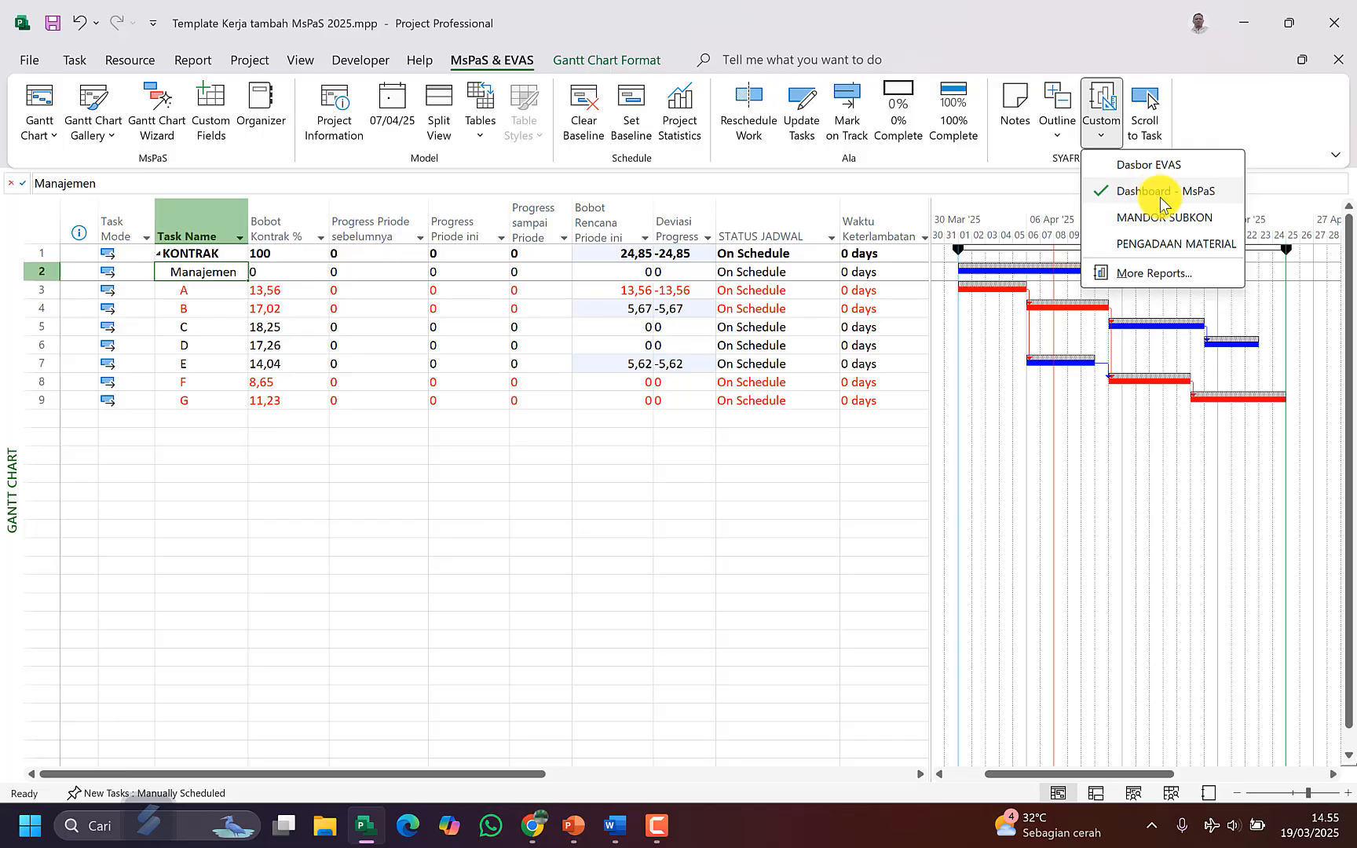
pyautogui.click(1160, 197)
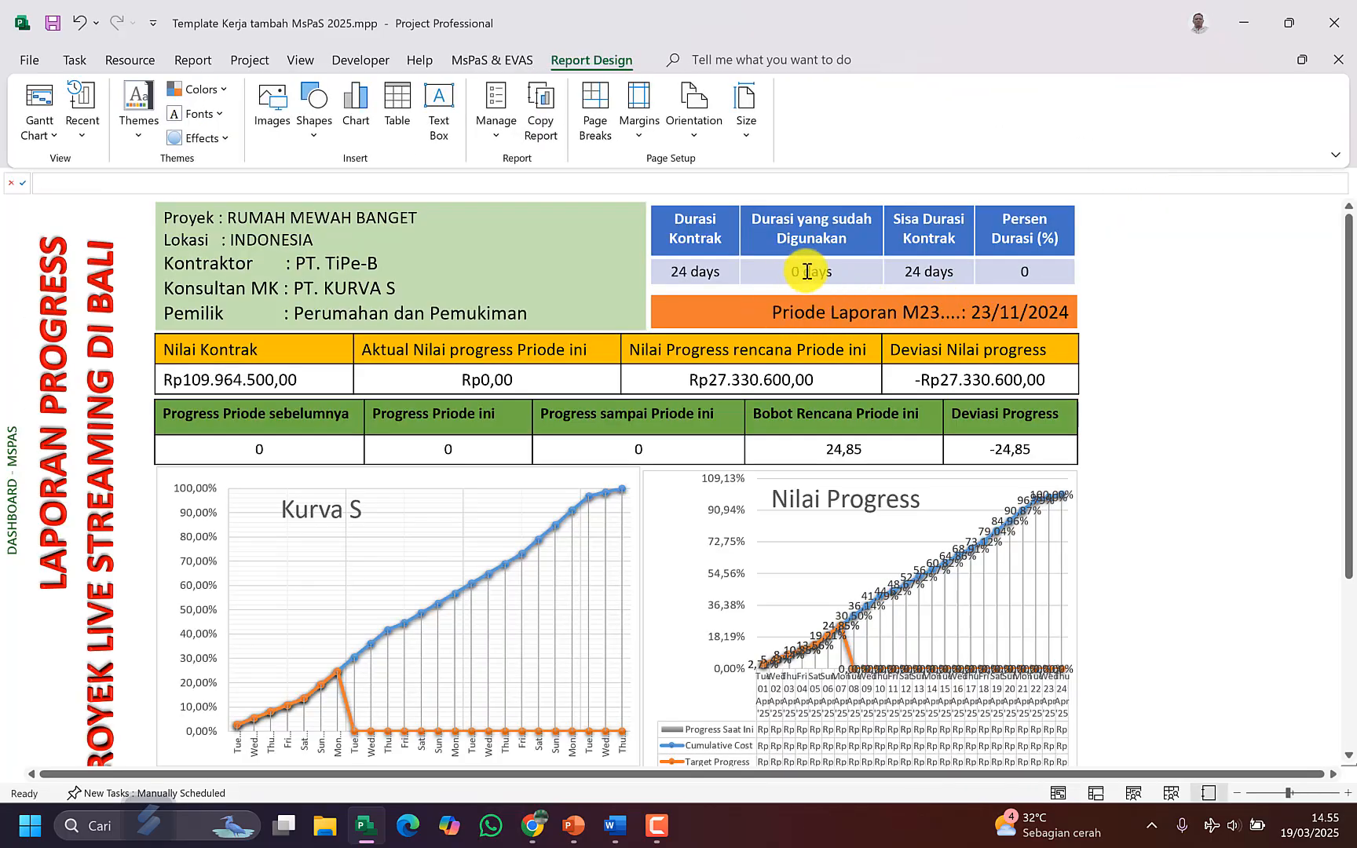
pyautogui.moveTo(806, 271); pyautogui.dragTo(849, 269)
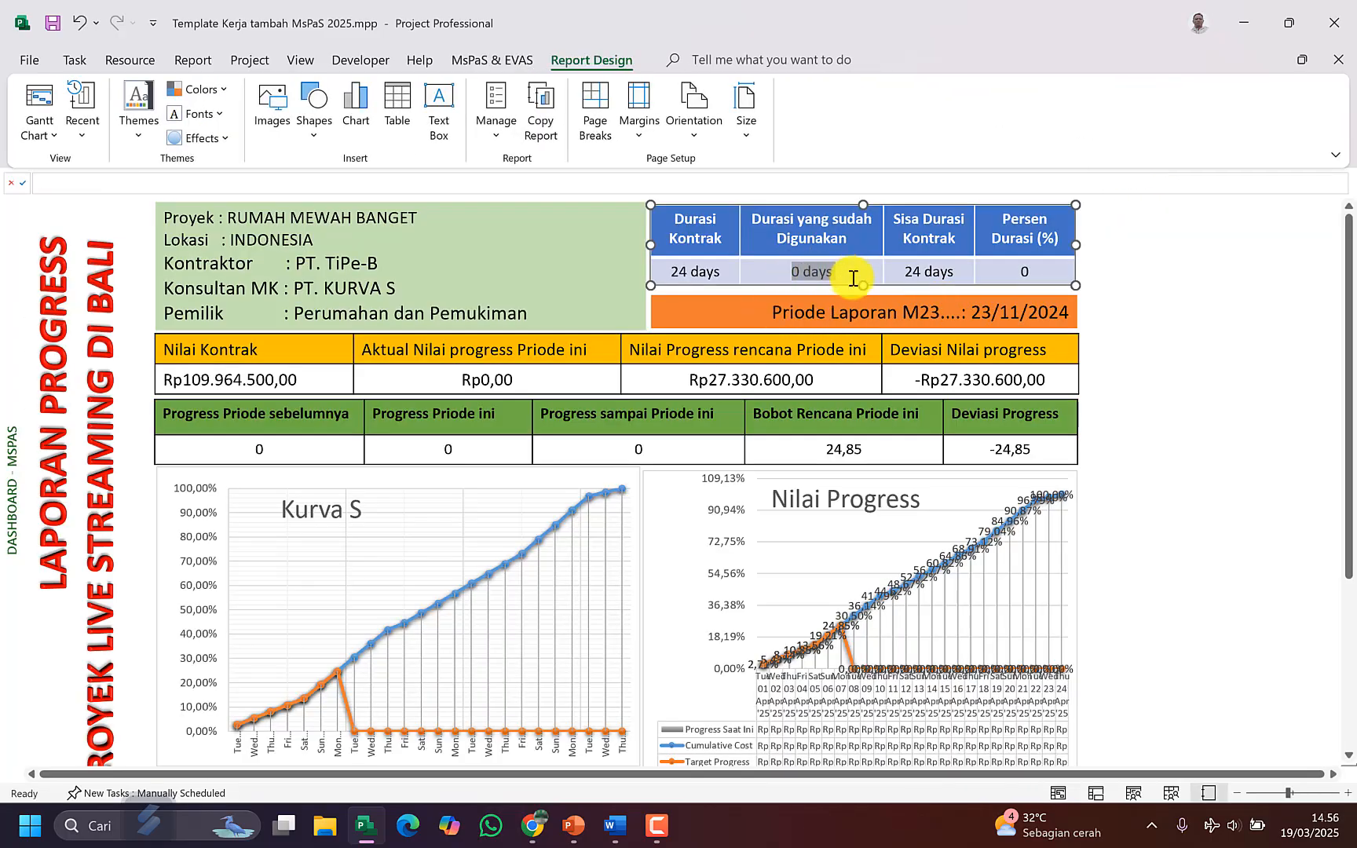
# Step: Go back to the Gantt chart and mark the Manajemen task on track up to the status date
pyautogui.click(41, 100)
pyautogui.click(214, 275)
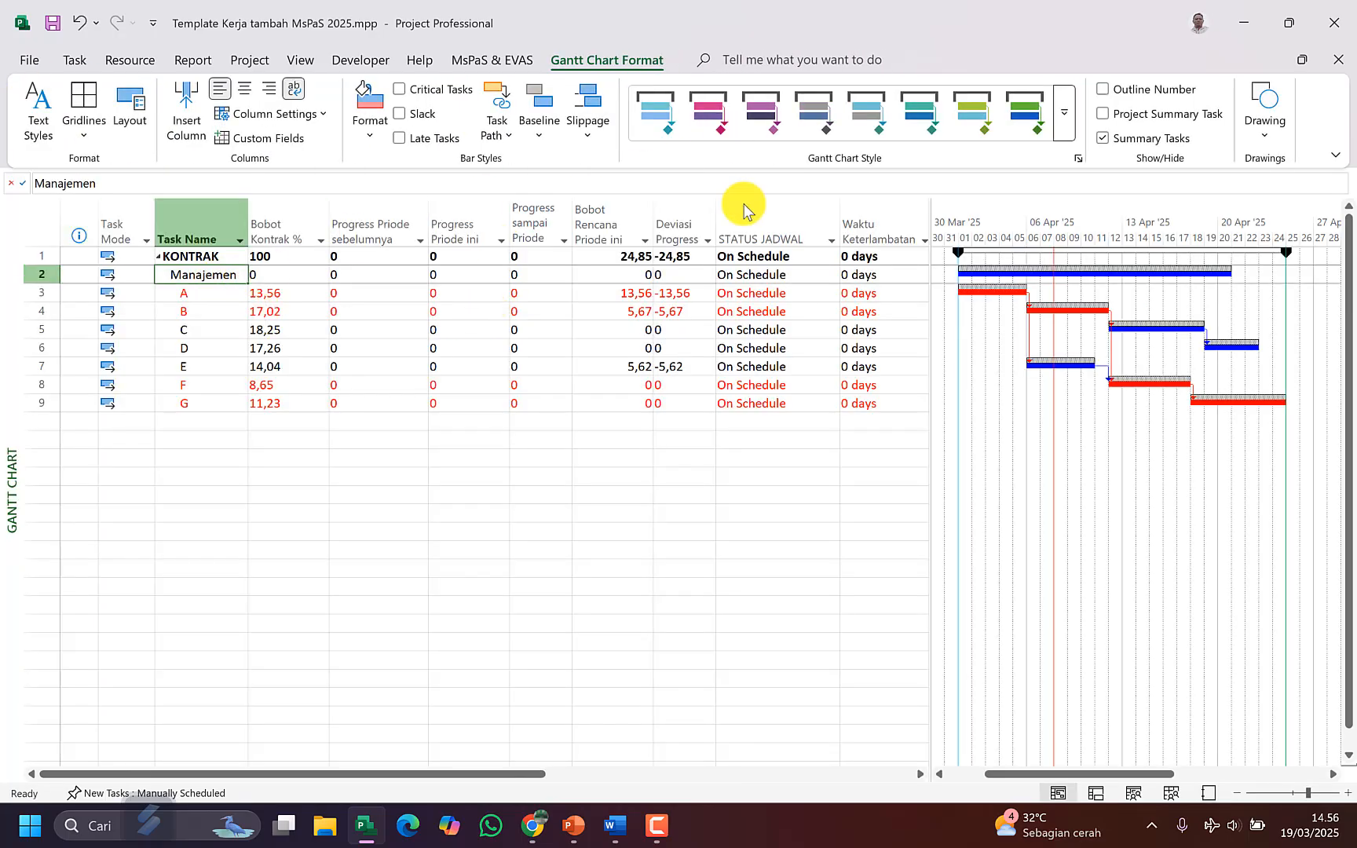
pyautogui.click(525, 61)
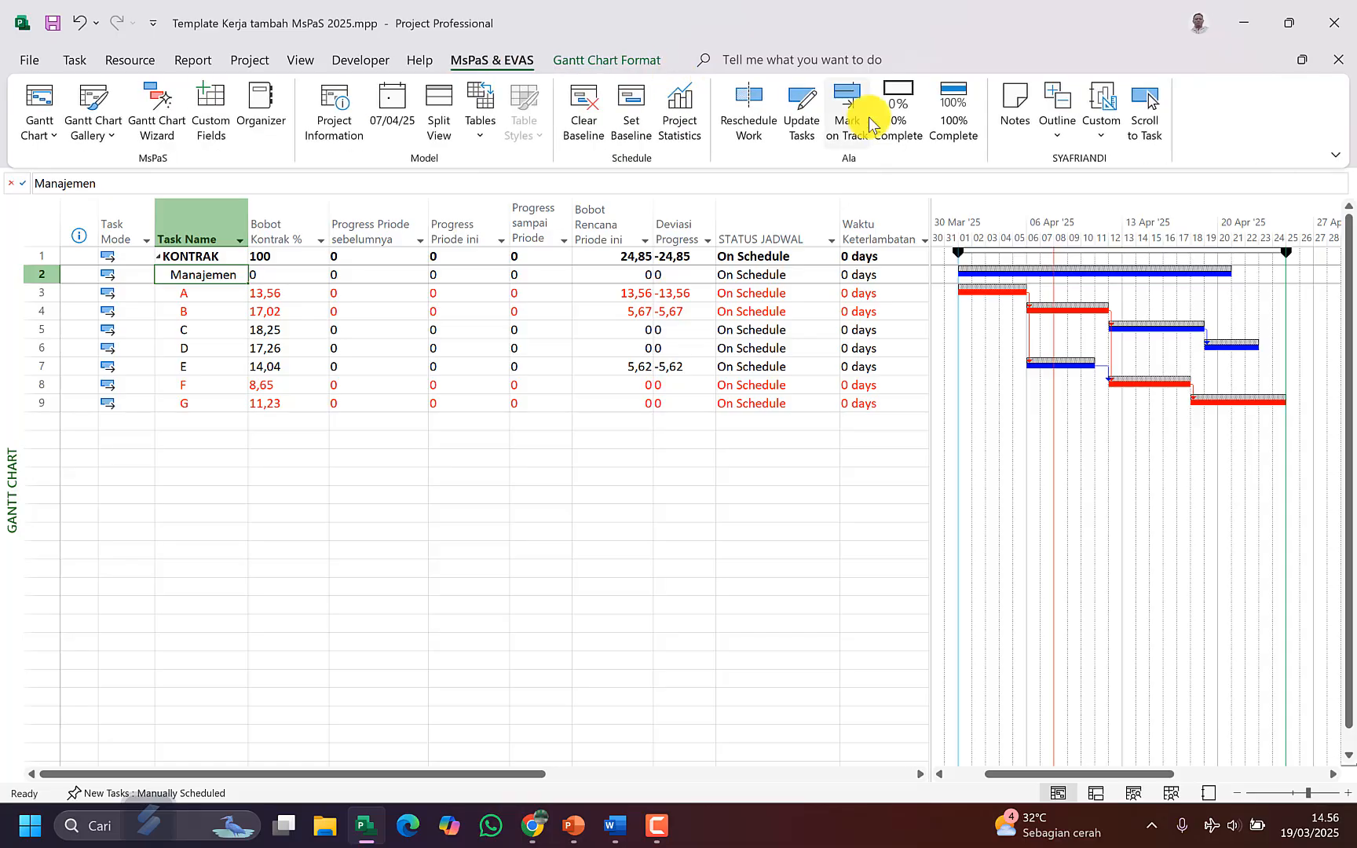
pyautogui.click(847, 111)
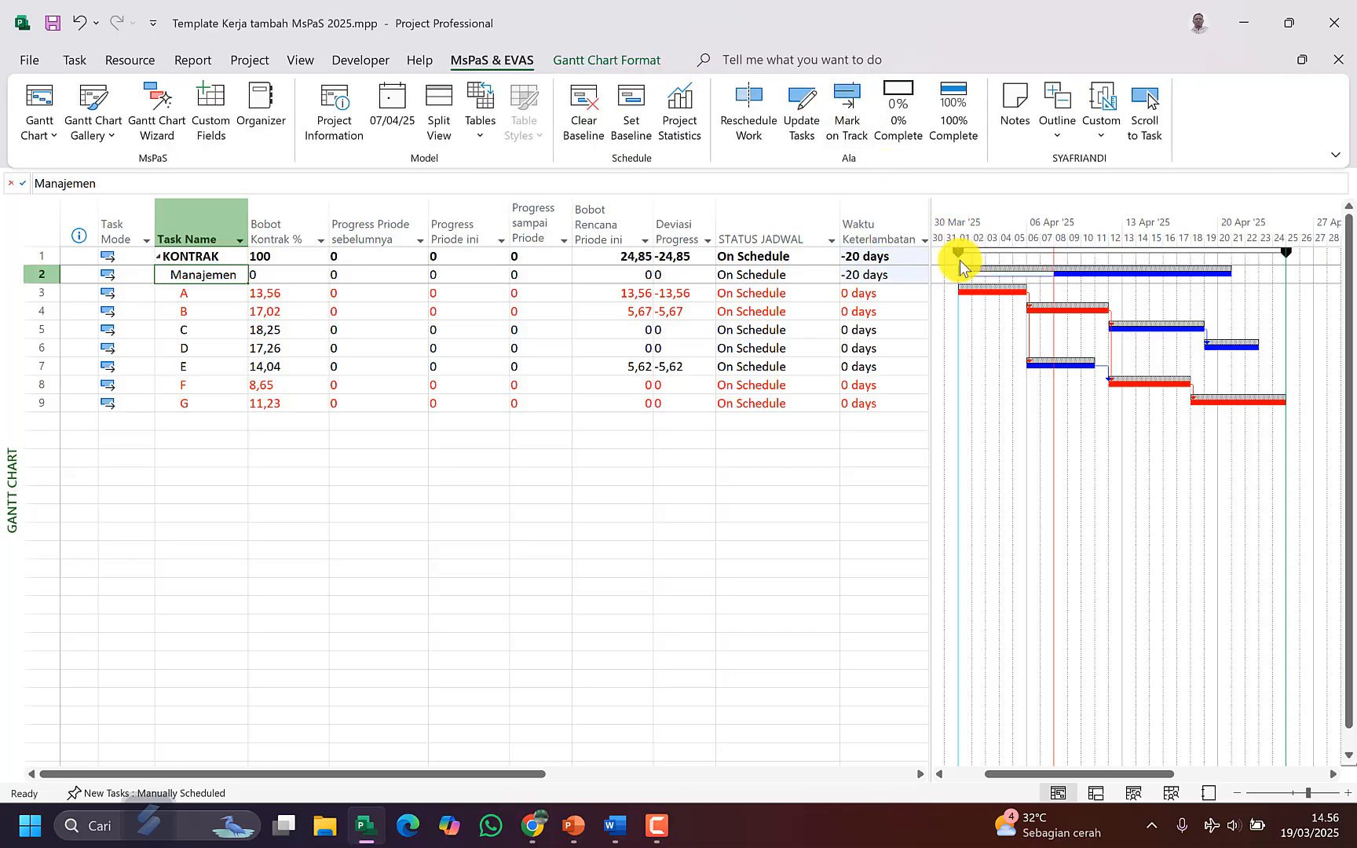
# Step: Reopen the Dashboard - MsPaS report and examine the contract, used and remaining durations in its duration table
pyautogui.click(1102, 118)
pyautogui.click(1185, 194)
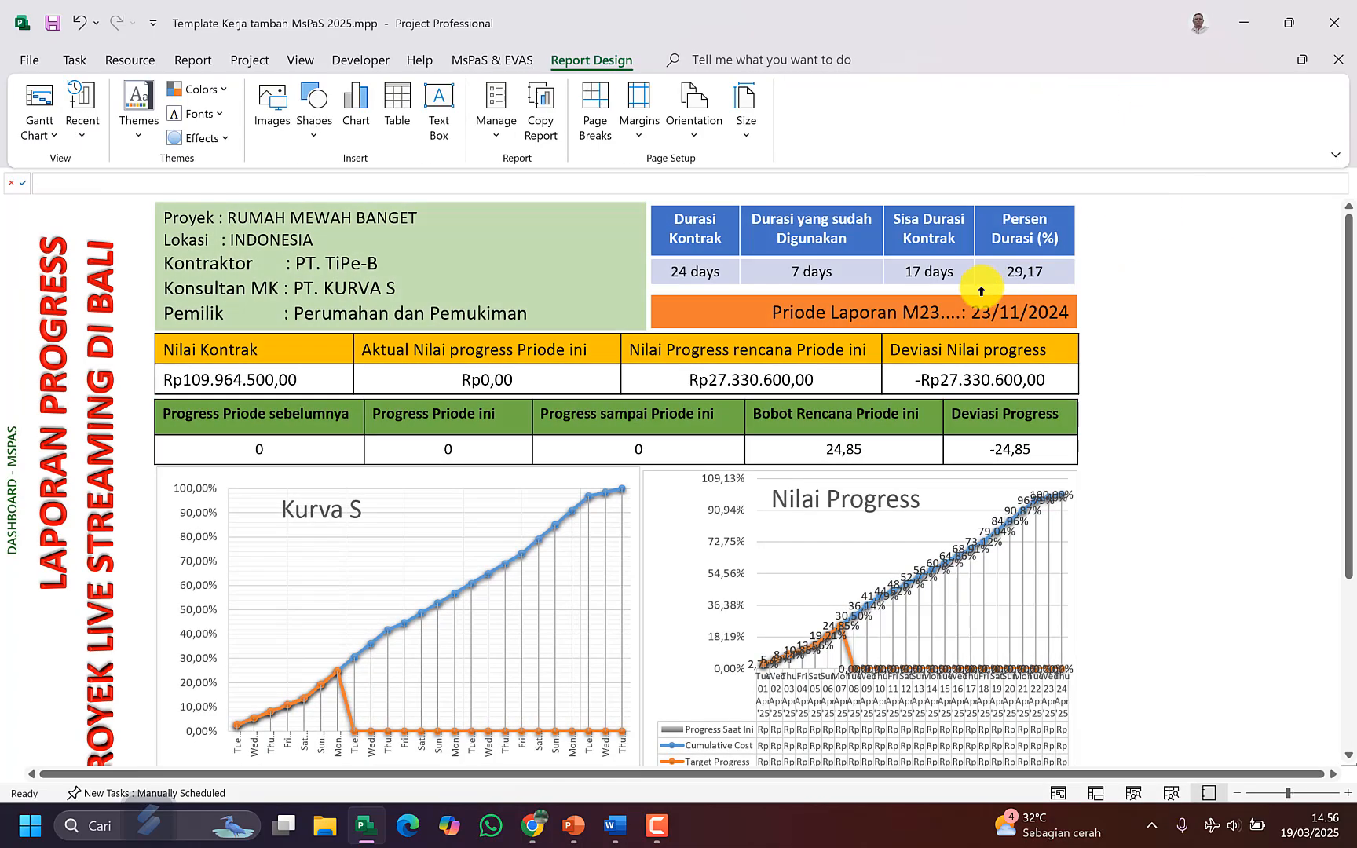
pyautogui.tripleClick(812, 220)
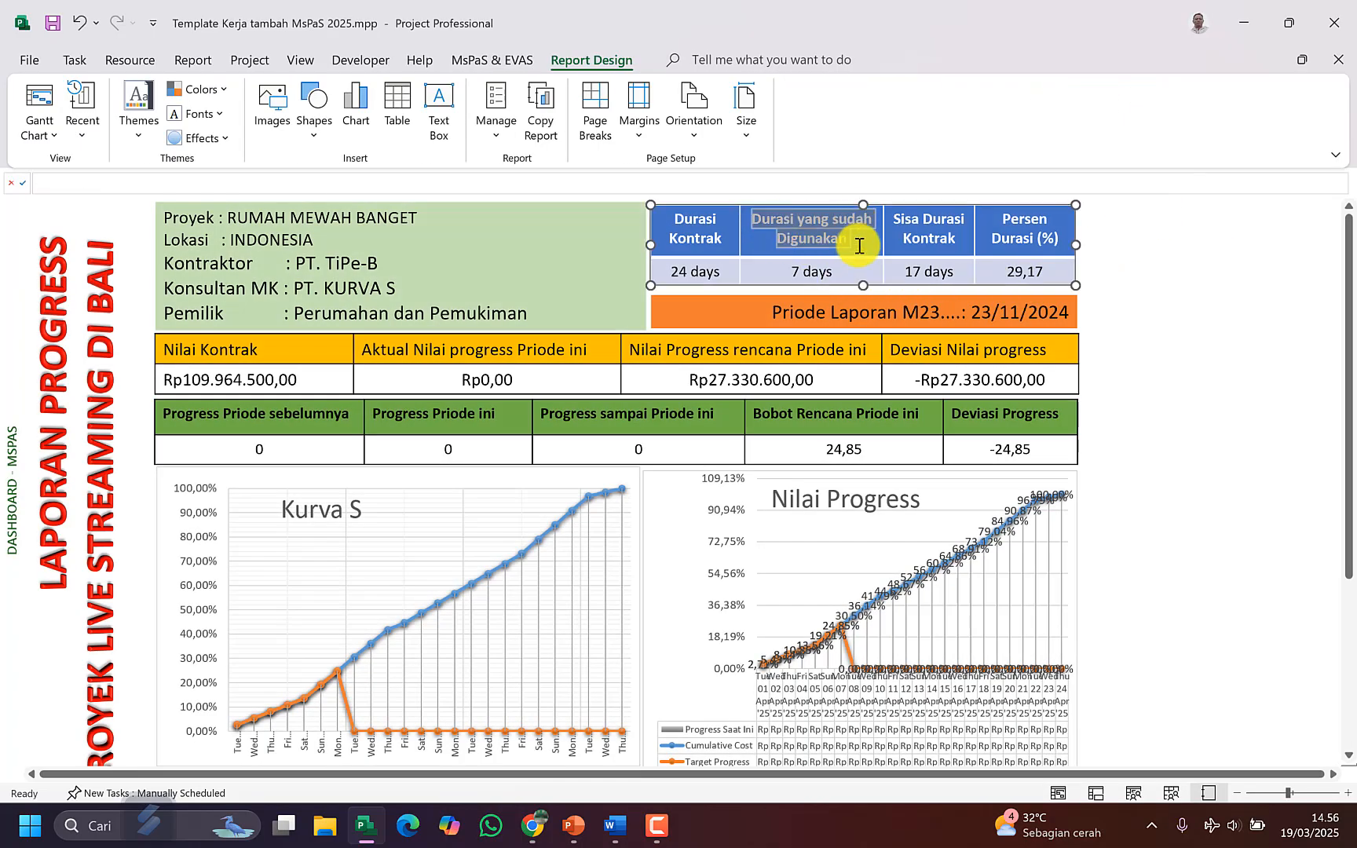
pyautogui.click(821, 274)
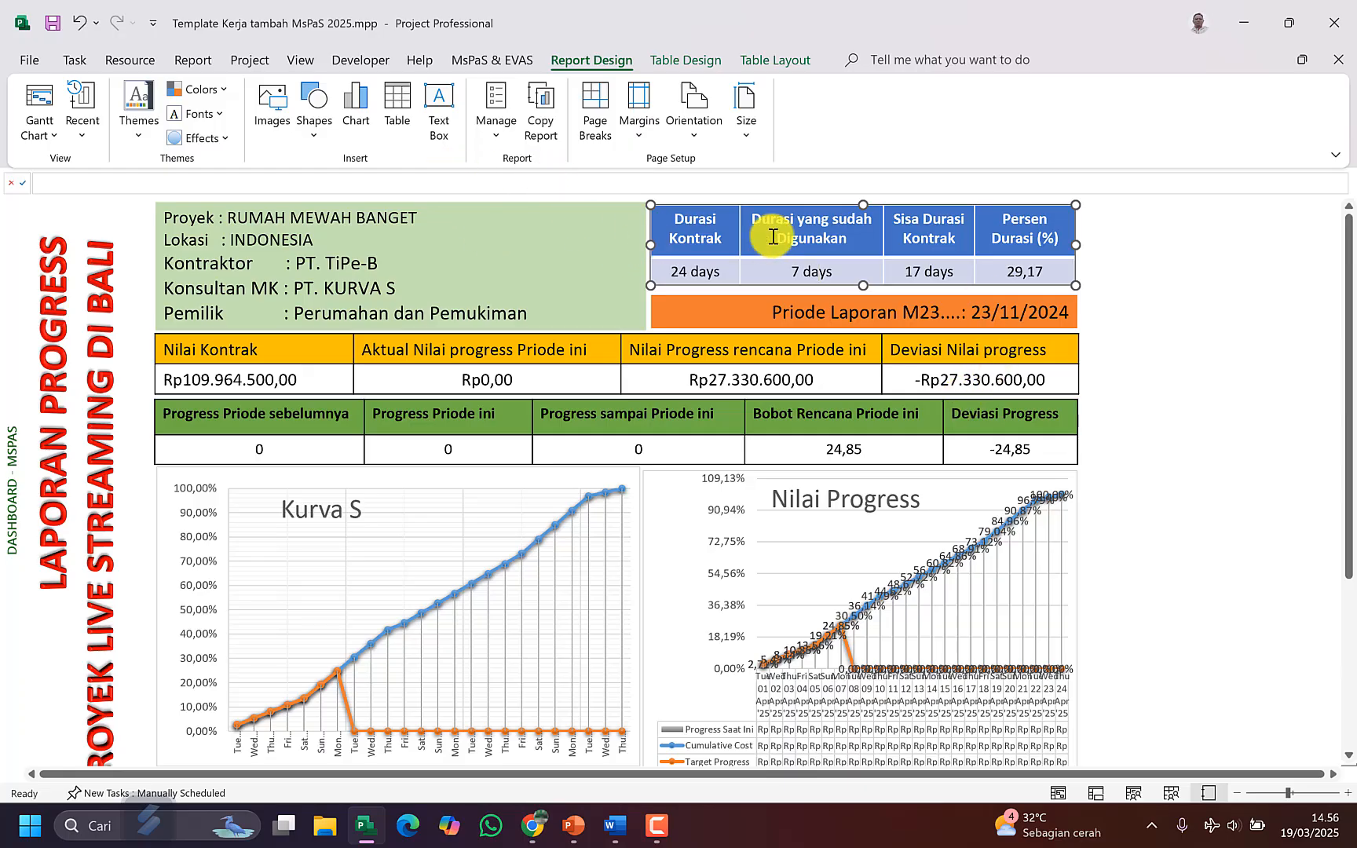
pyautogui.click(928, 270)
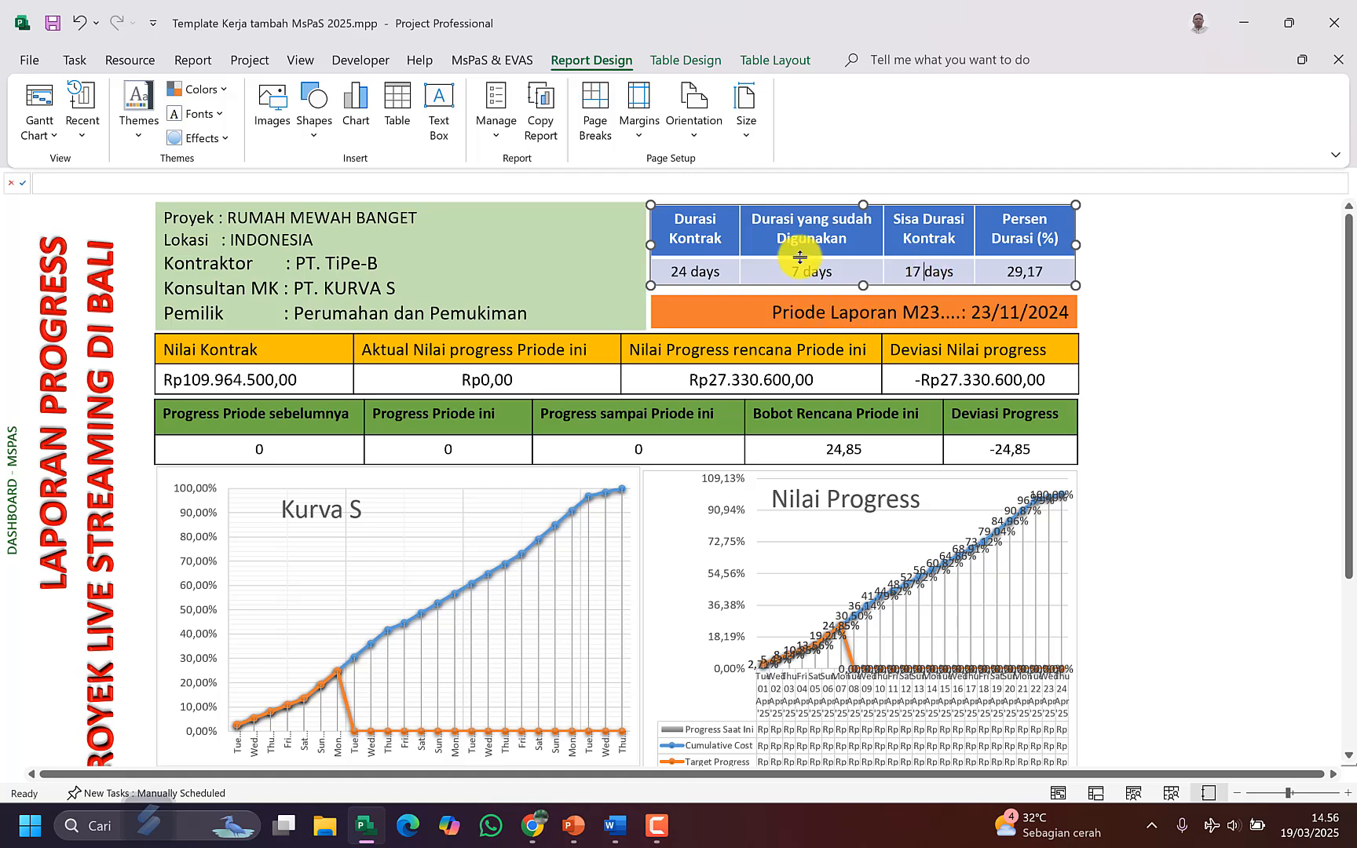
pyautogui.moveTo(669, 273); pyautogui.dragTo(960, 273)
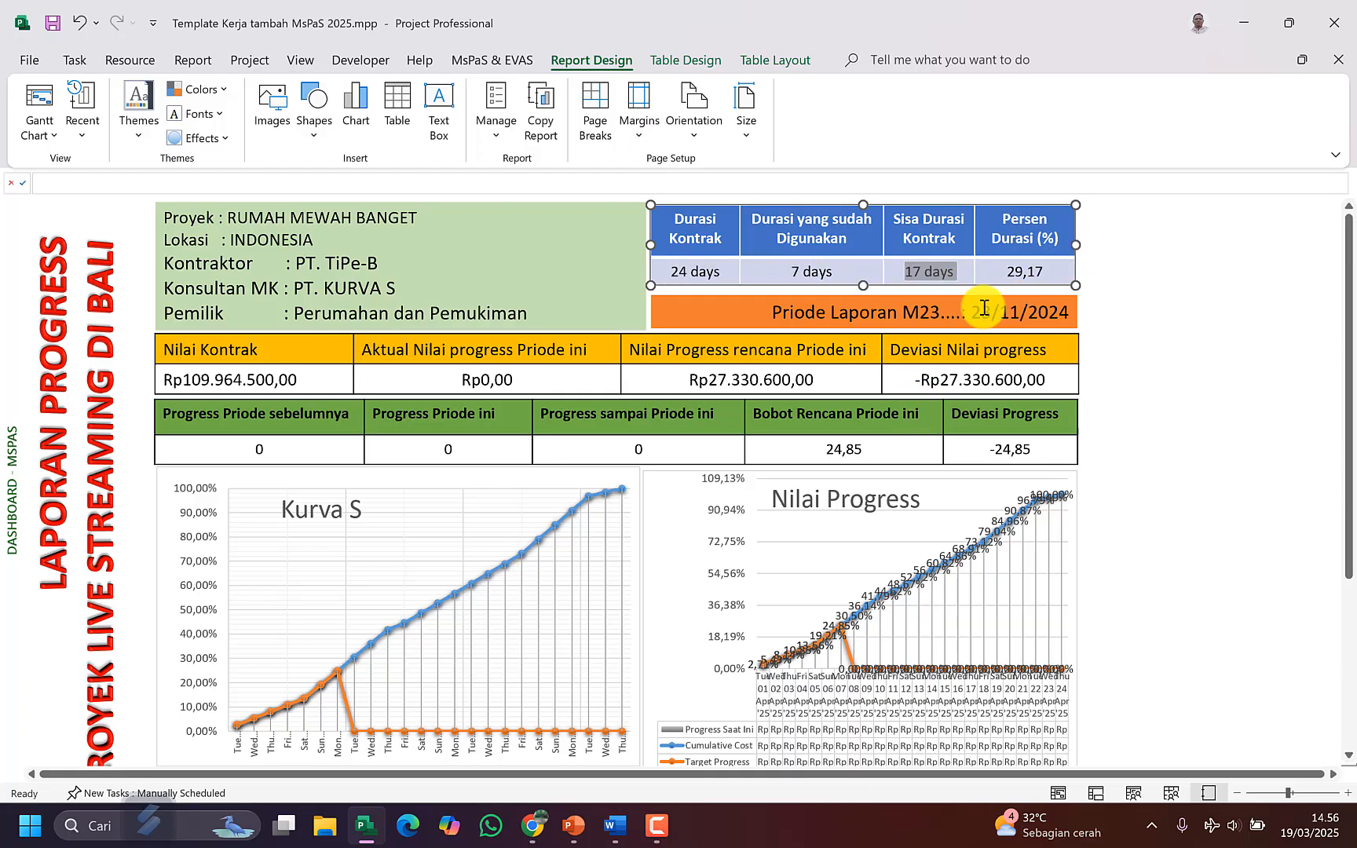
pyautogui.moveTo(792, 272); pyautogui.dragTo(854, 273)
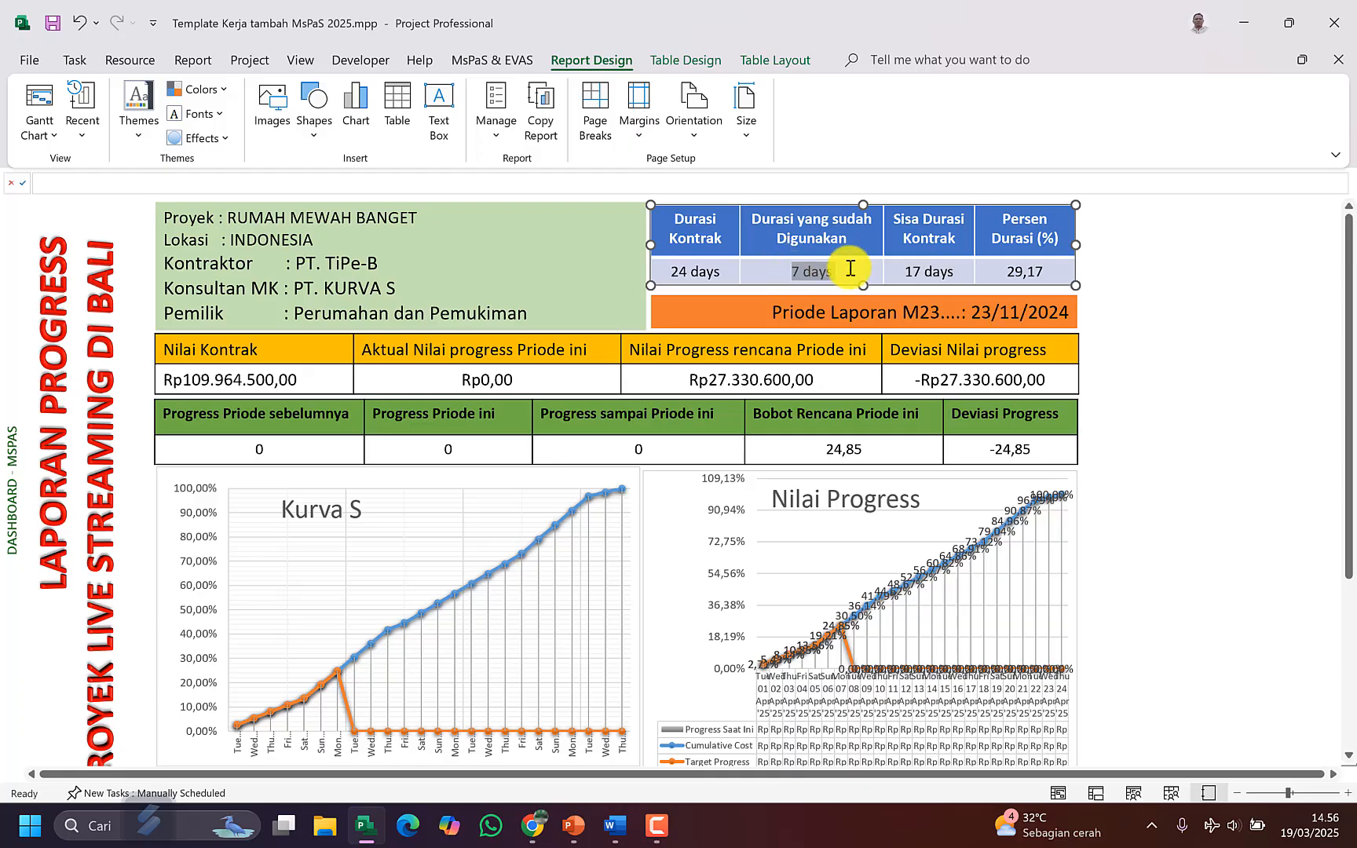
pyautogui.moveTo(720, 273); pyautogui.dragTo(660, 276)
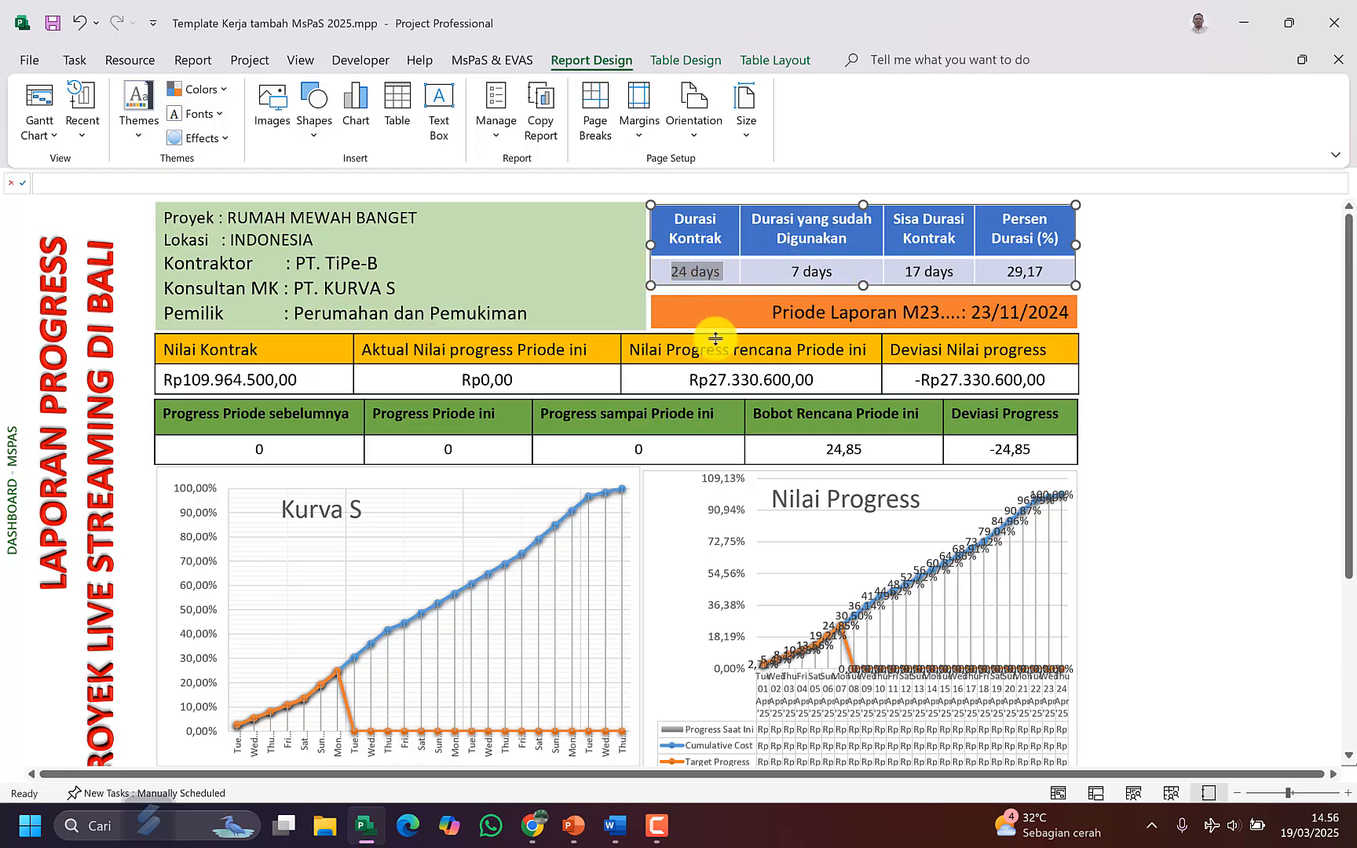
# Step: Return to the Gantt chart and apply the built-in Entry table
pyautogui.click(35, 97)
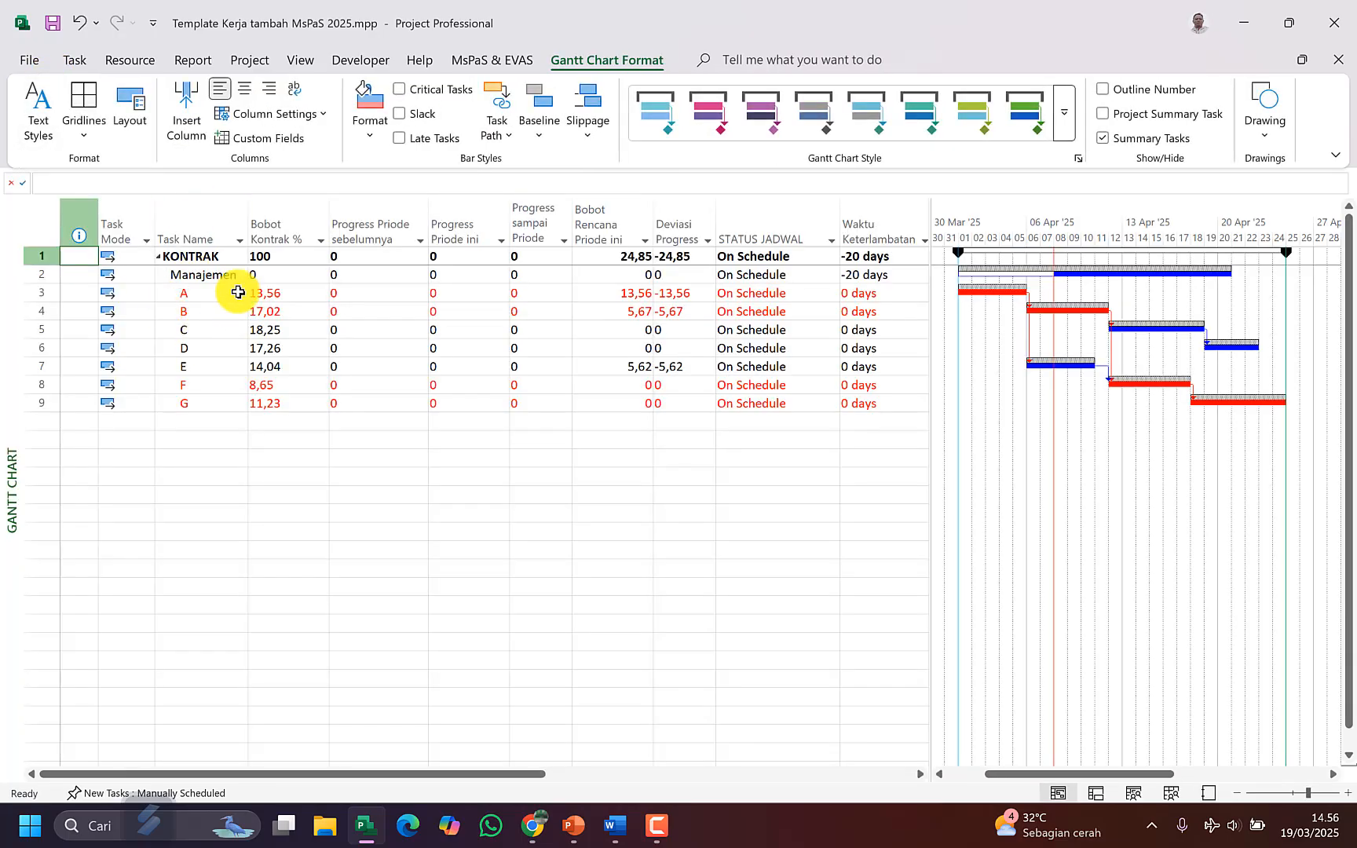
pyautogui.click(295, 61)
pyautogui.click(528, 126)
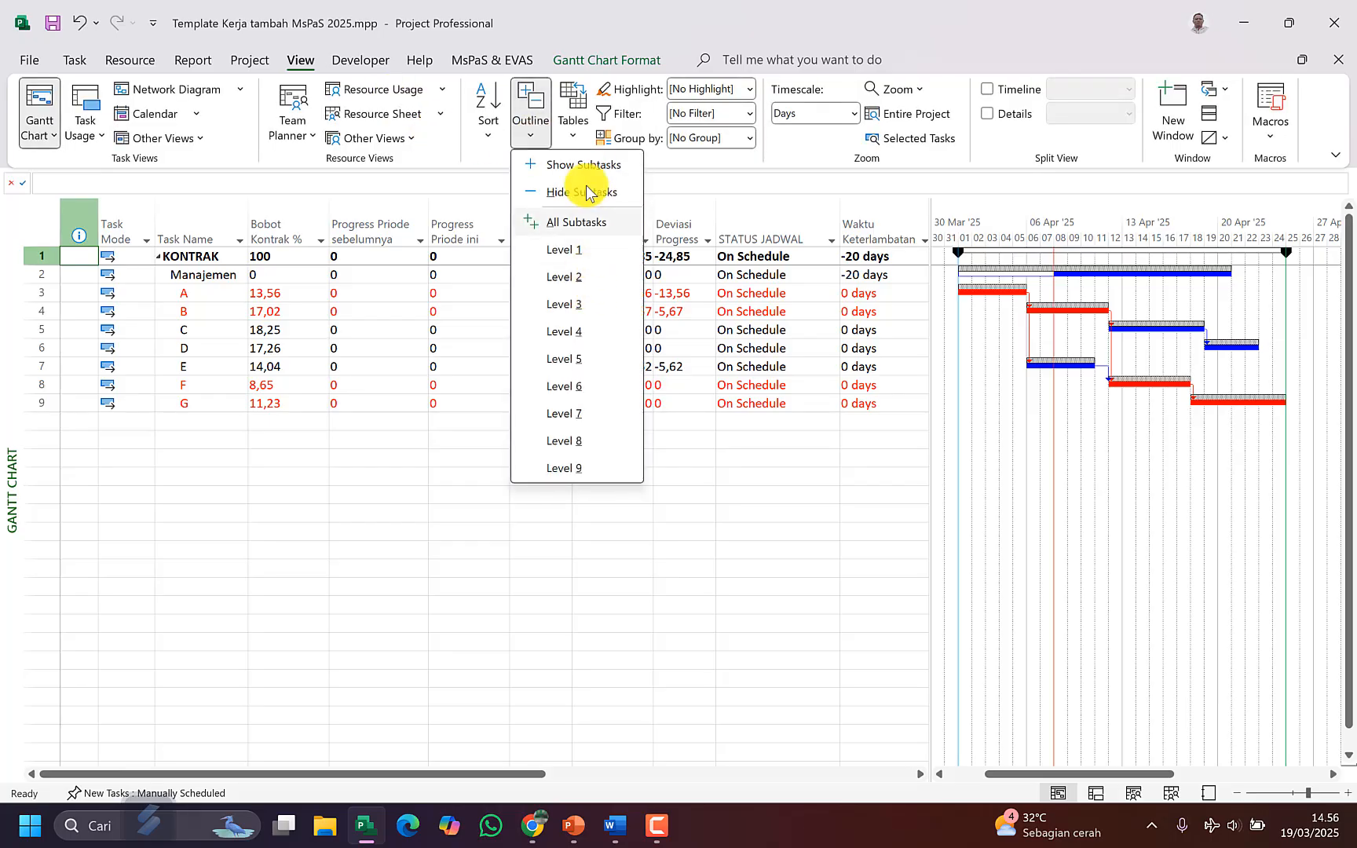
pyautogui.click(572, 133)
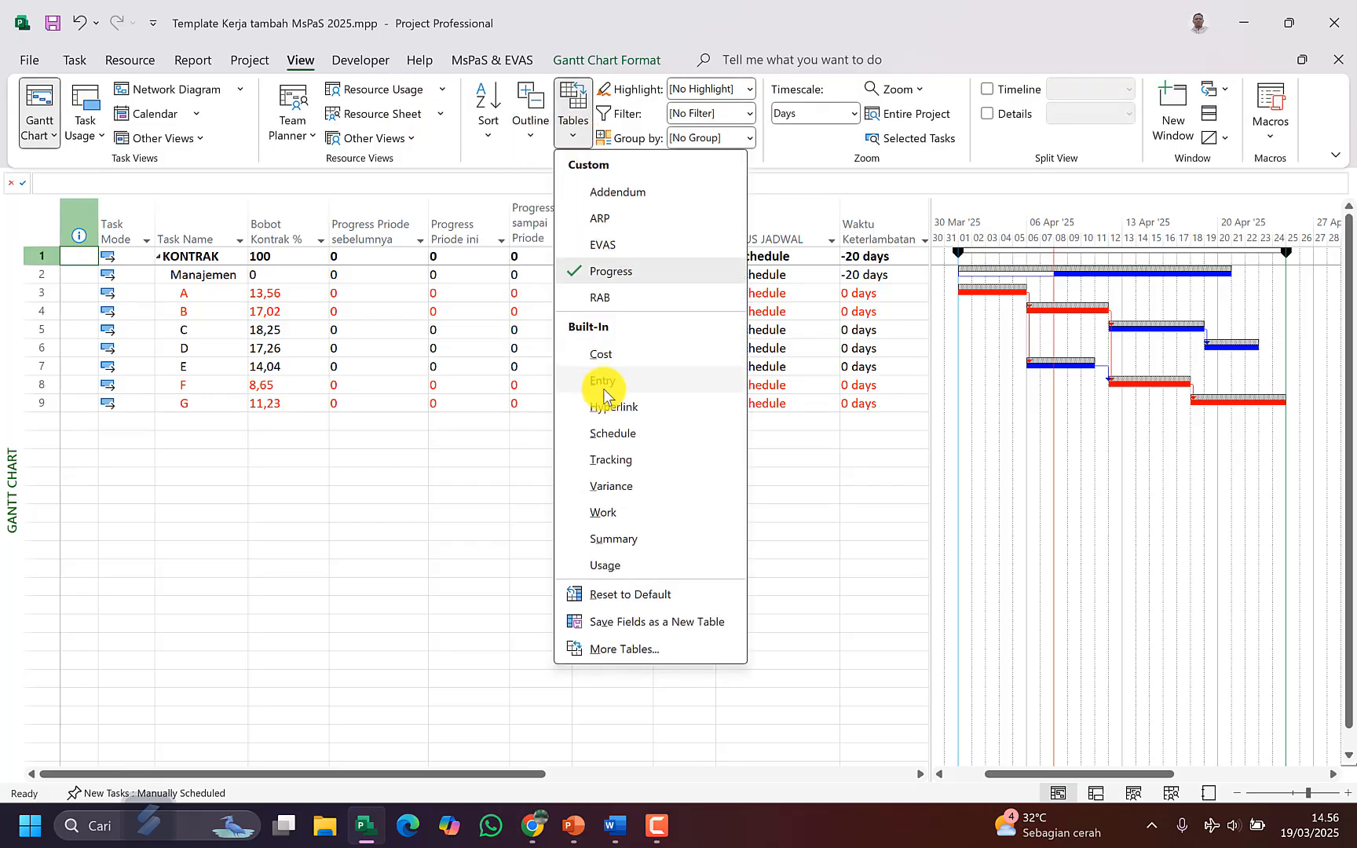
pyautogui.click(558, 374)
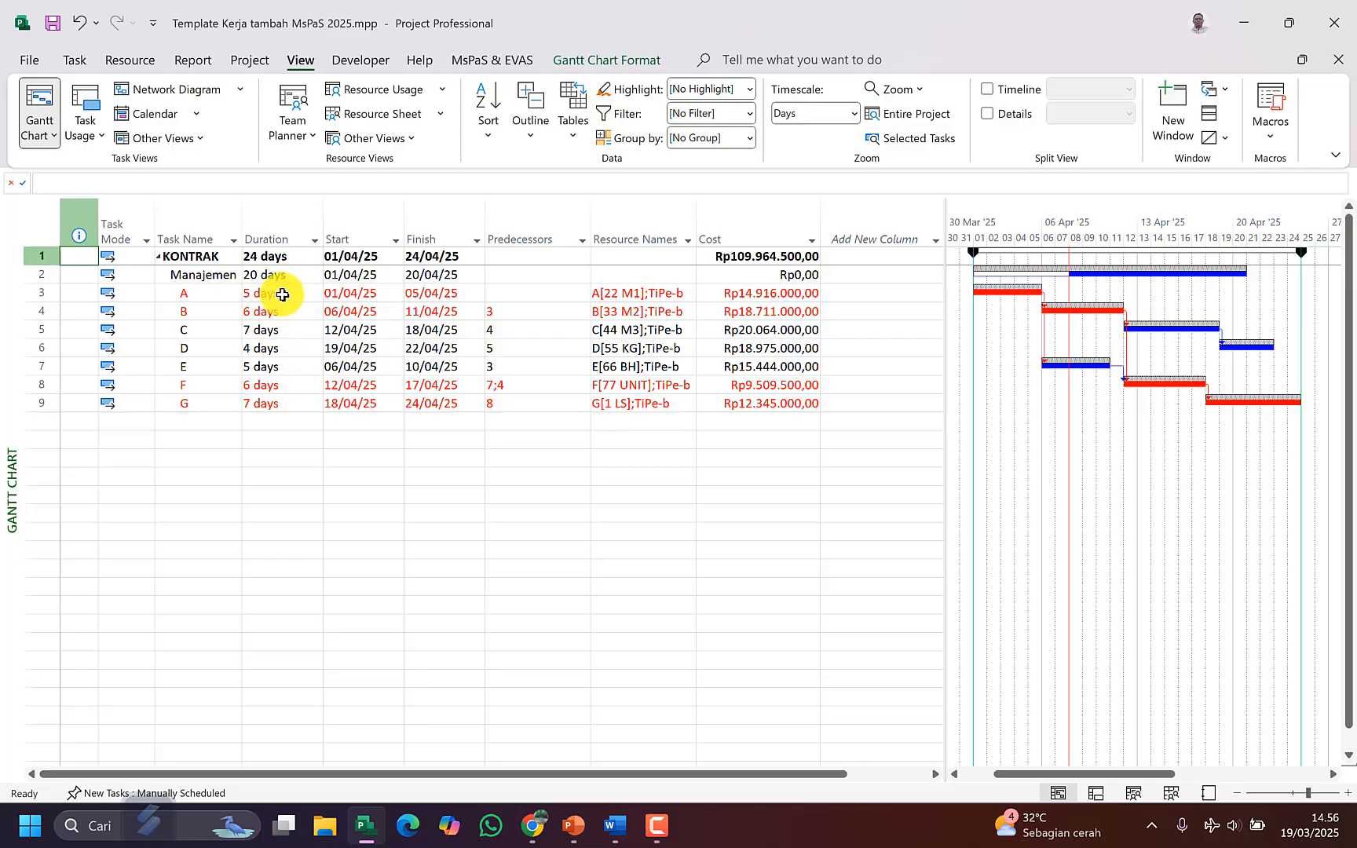
# Step: Apply the custom progress table with the Bobot Kontrak % and Deviasi Progress columns, and widen the Gantt bar area beside it
pyautogui.moveTo(282, 294); pyautogui.dragTo(288, 396)
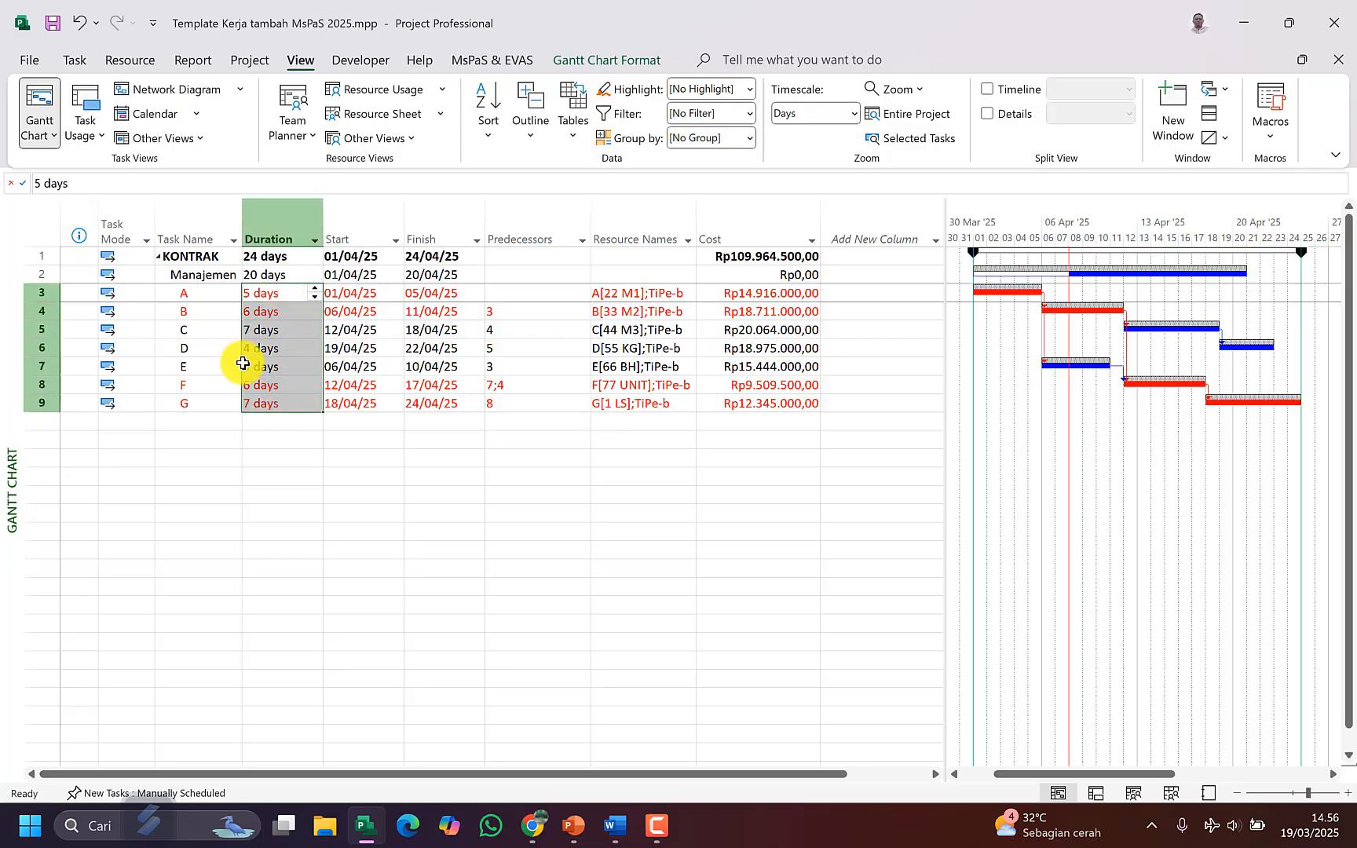
pyautogui.moveTo(213, 292); pyautogui.dragTo(218, 402)
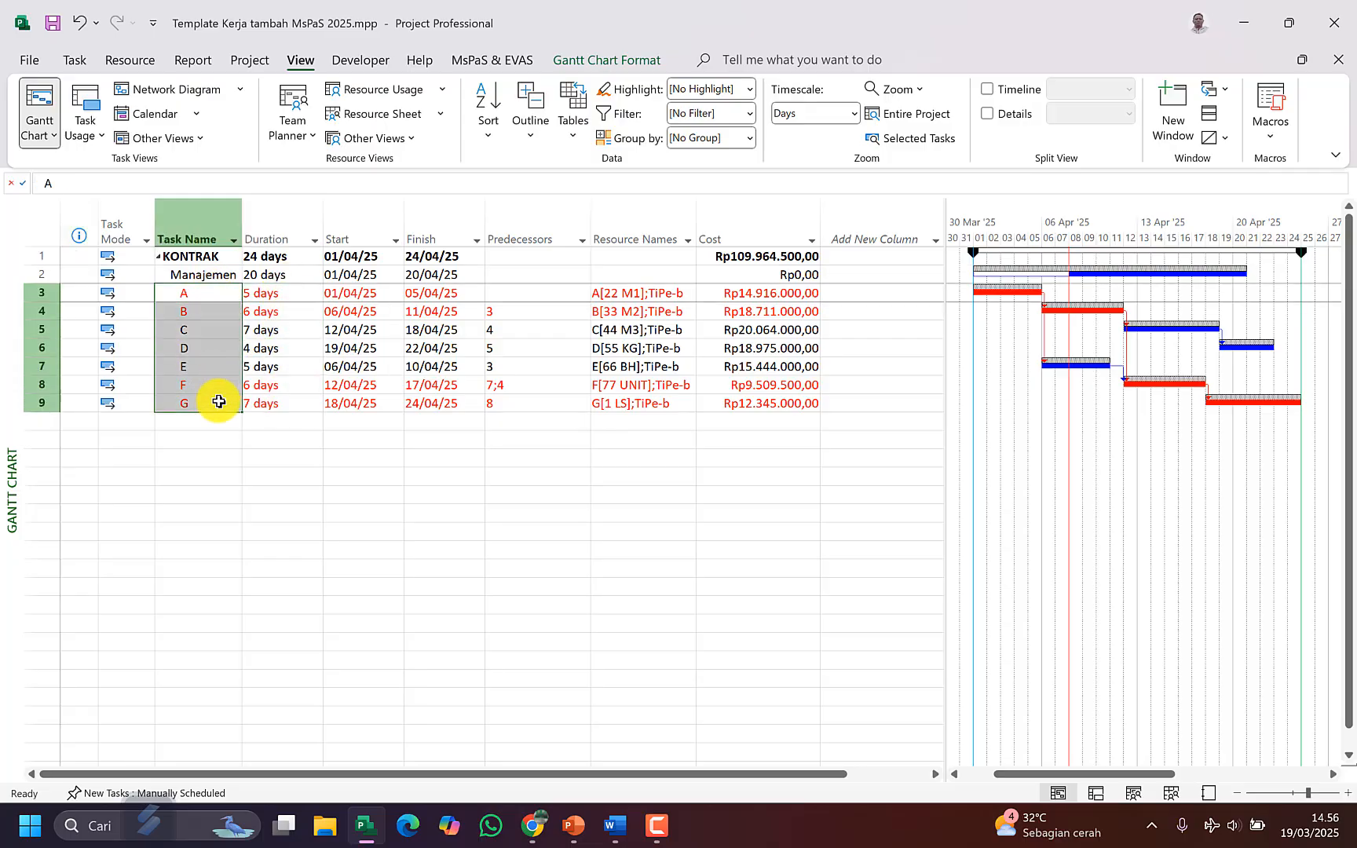
pyautogui.click(279, 293)
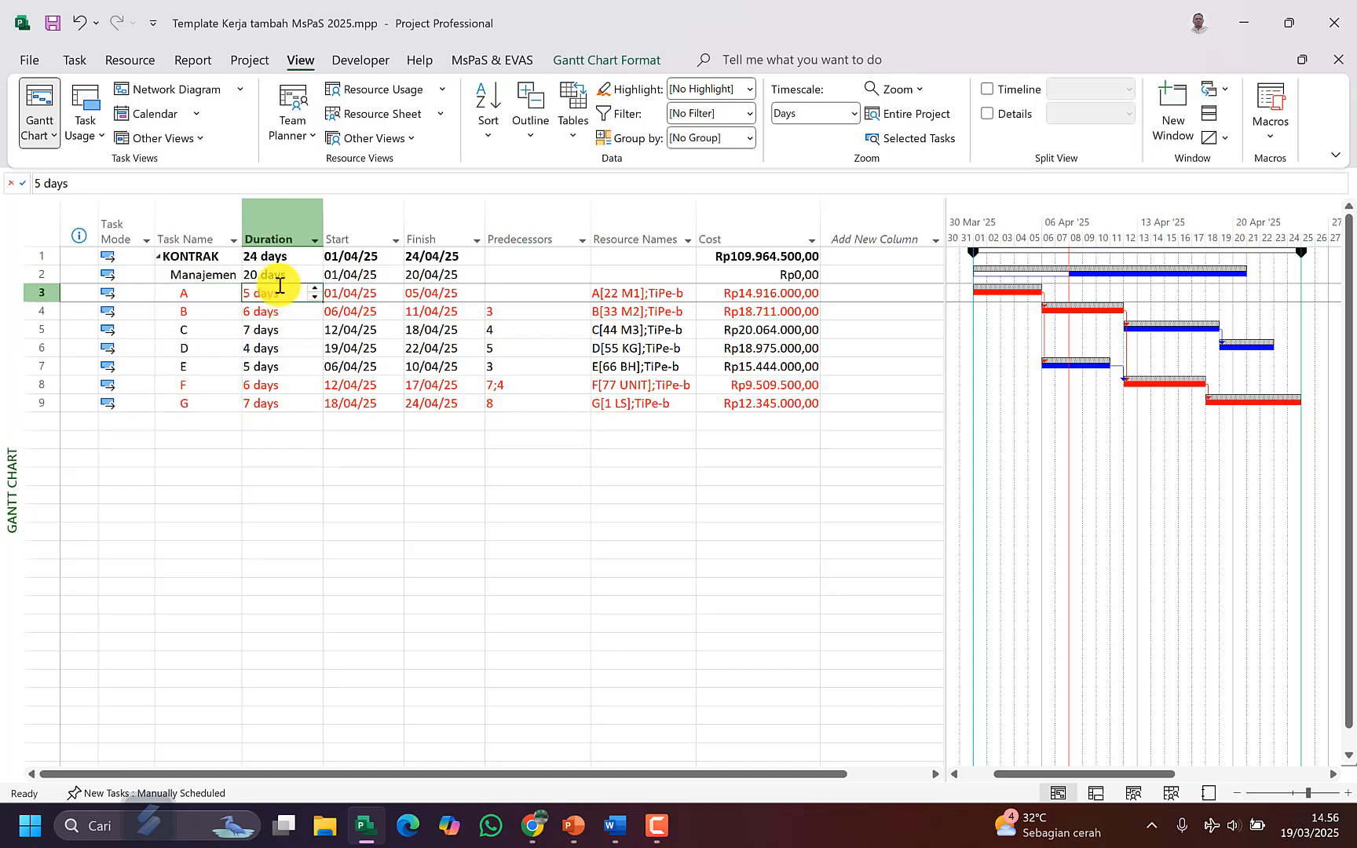
pyautogui.click(568, 142)
pyautogui.click(605, 270)
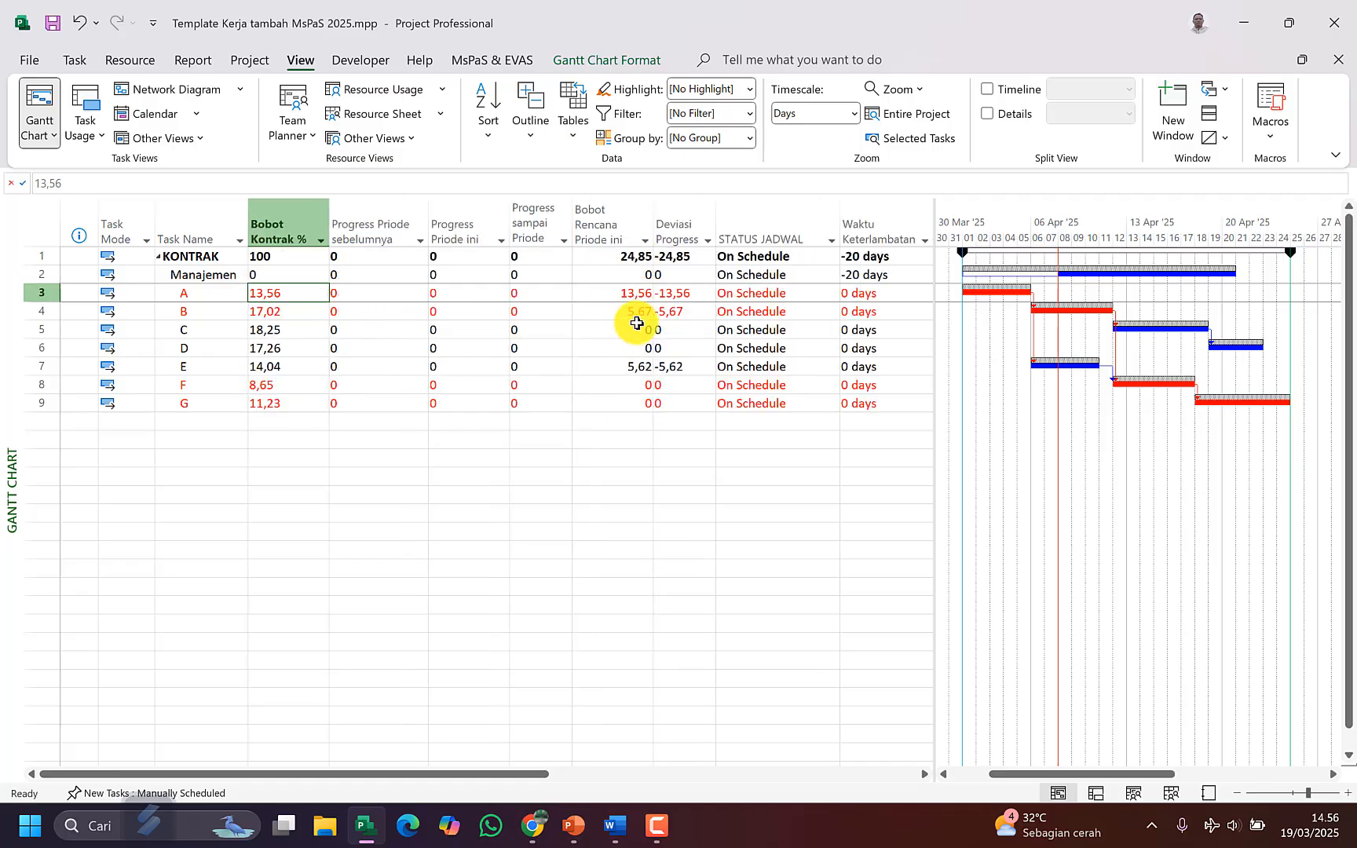
pyautogui.click(207, 296)
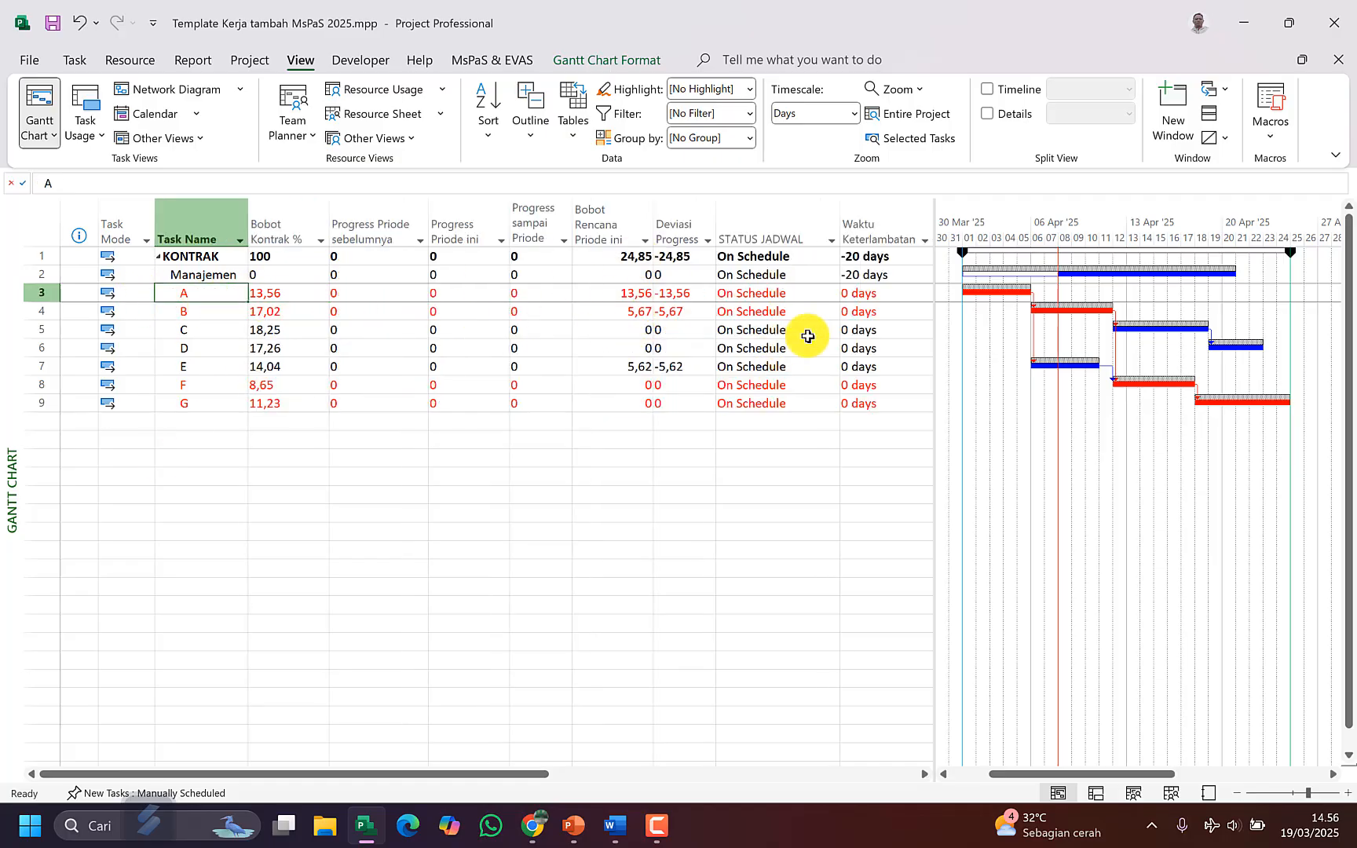
pyautogui.moveTo(934, 342); pyautogui.dragTo(770, 377)
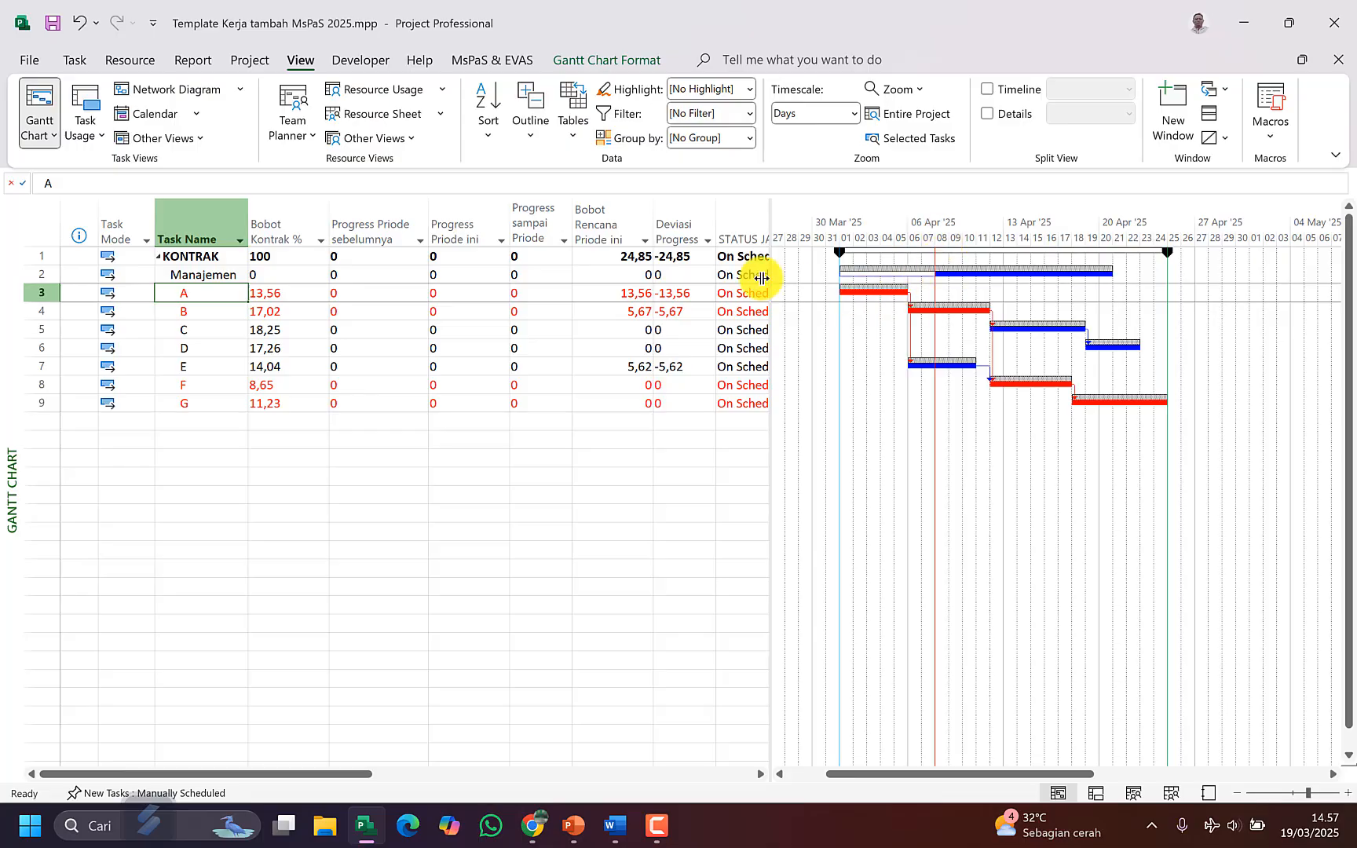
# Step: Mark task A on track up to the status date and check its Progress sampai Priode value
pyautogui.click(621, 294)
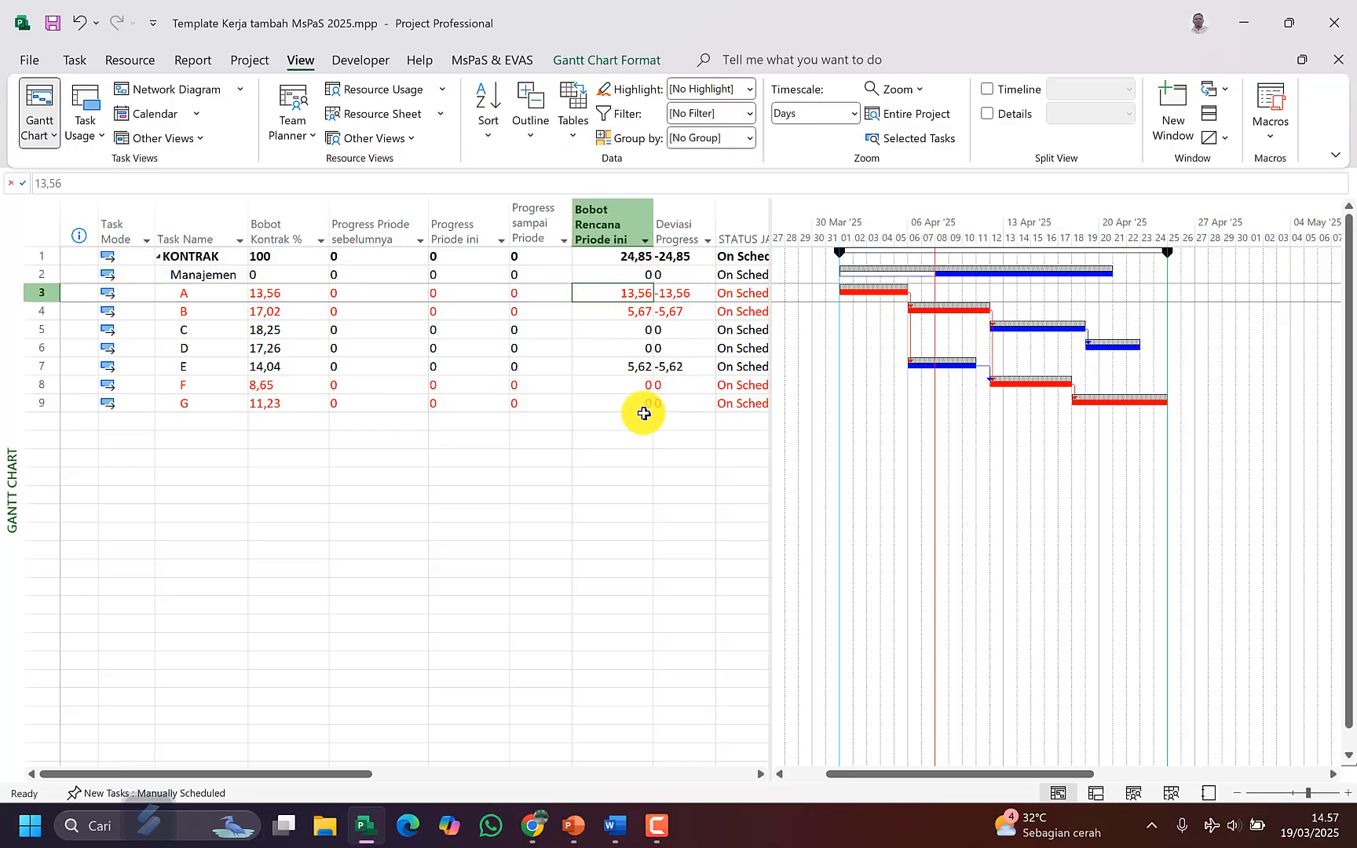
pyautogui.click(293, 292)
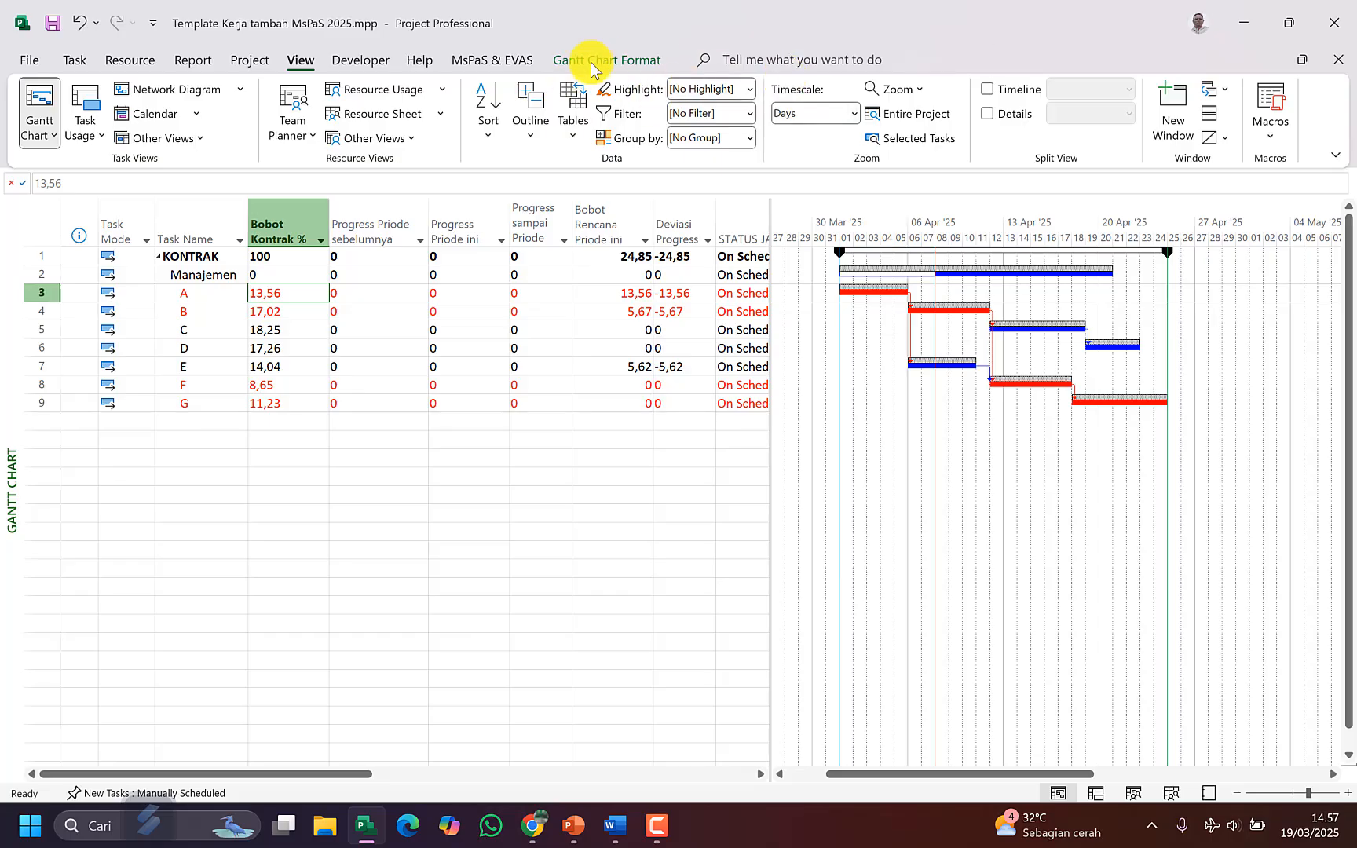
pyautogui.click(503, 61)
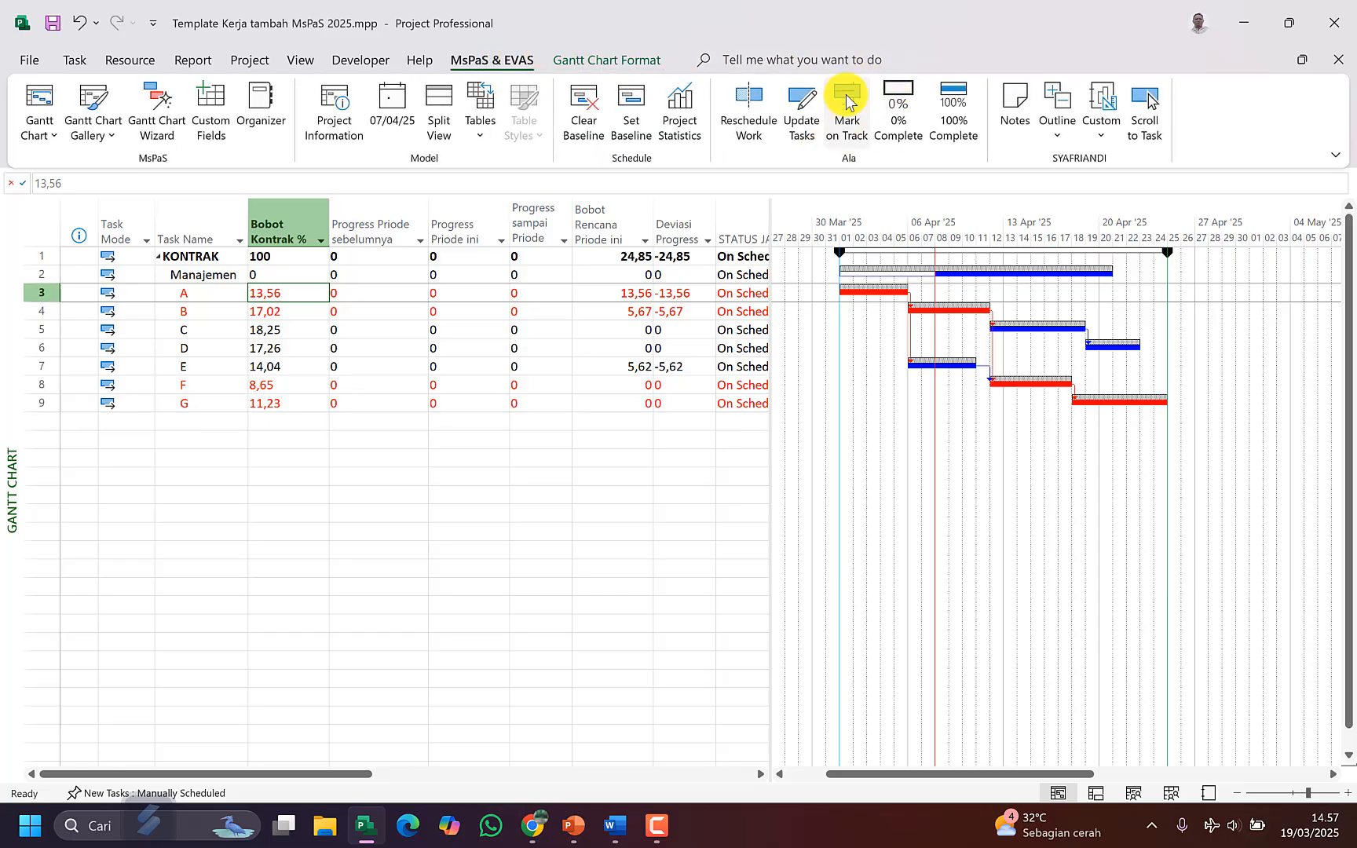
pyautogui.click(848, 102)
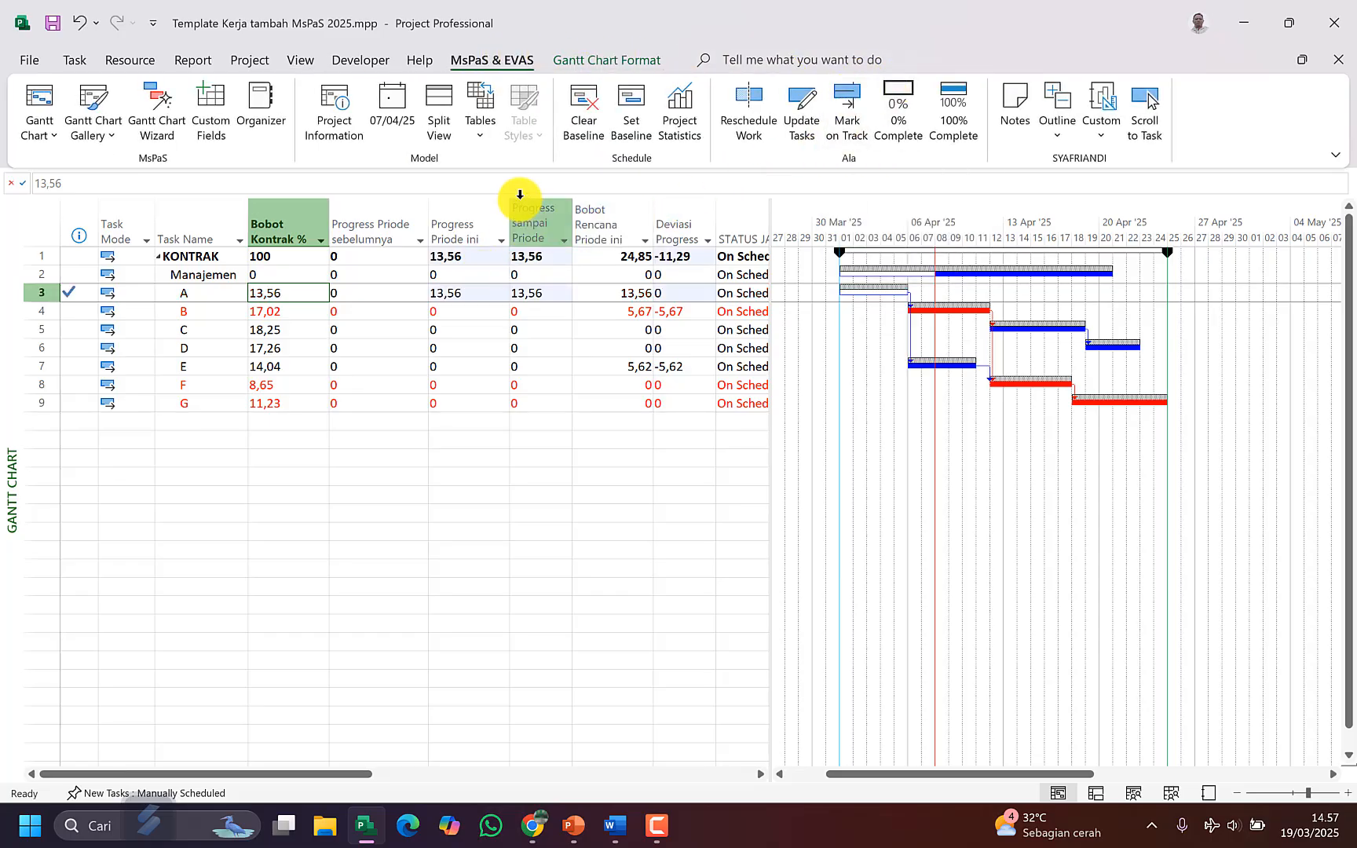
pyautogui.click(545, 330)
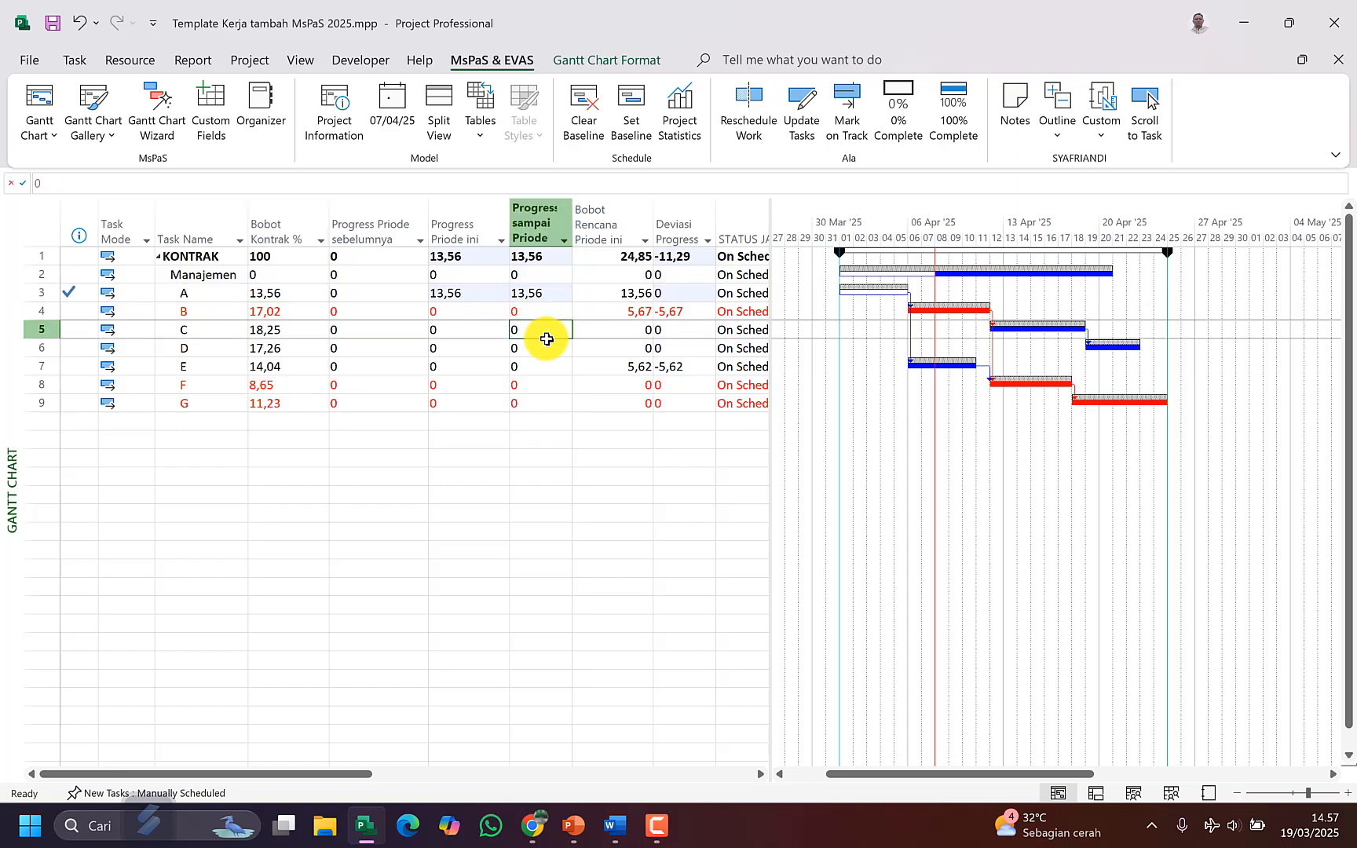
pyautogui.click(546, 294)
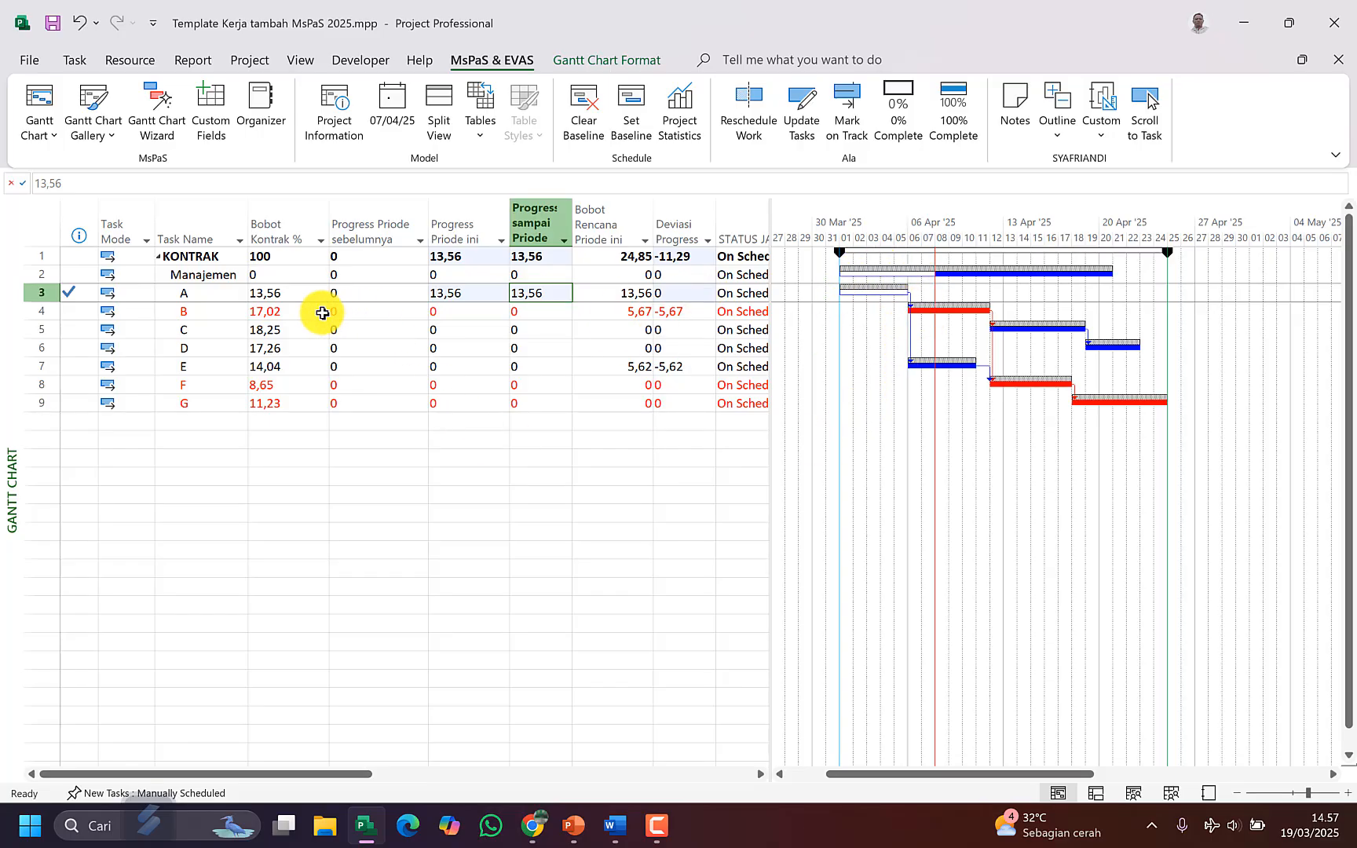
# Step: Mark task B on track up to the status date and check its Bobot Rencana Priode ini value
pyautogui.click(235, 313)
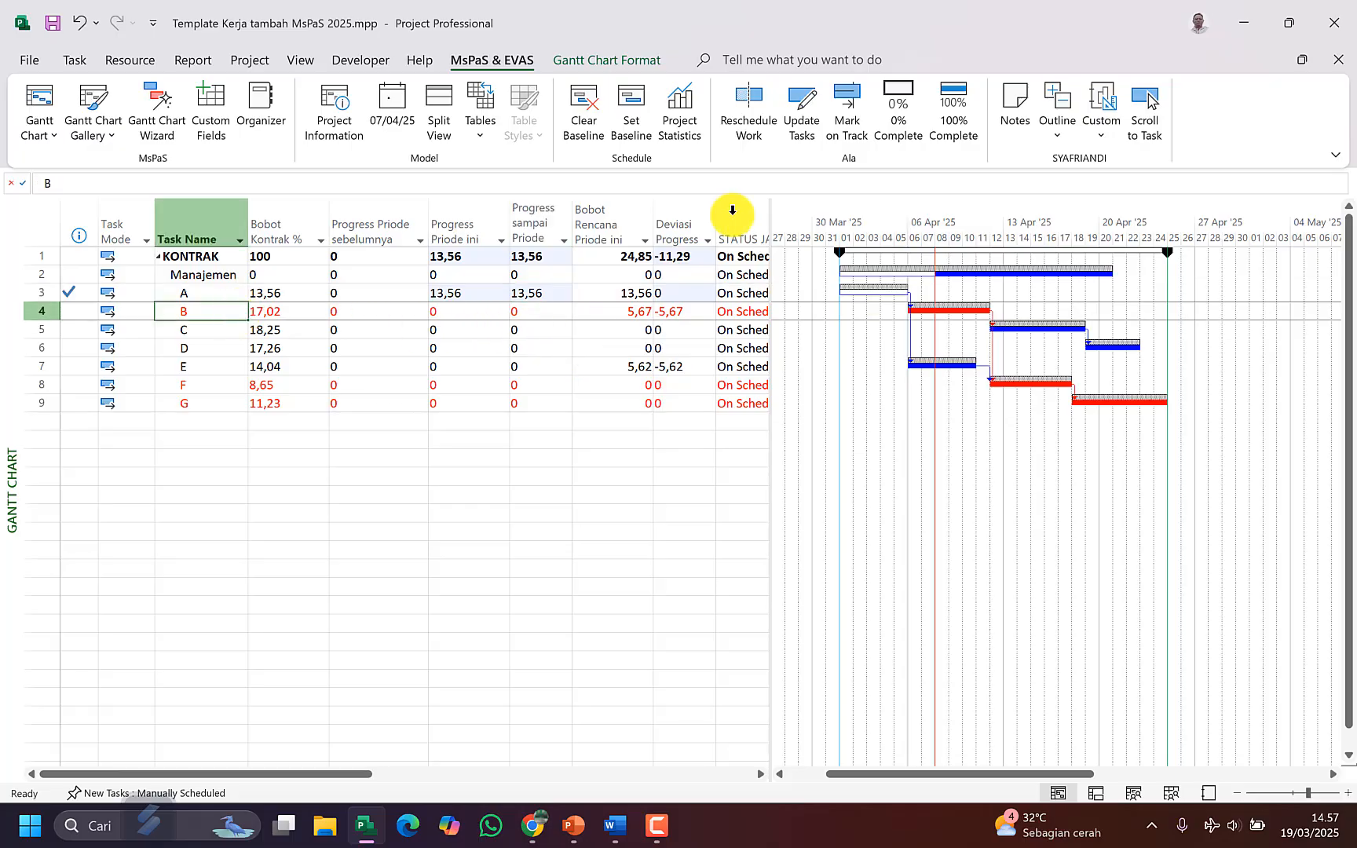
pyautogui.click(841, 103)
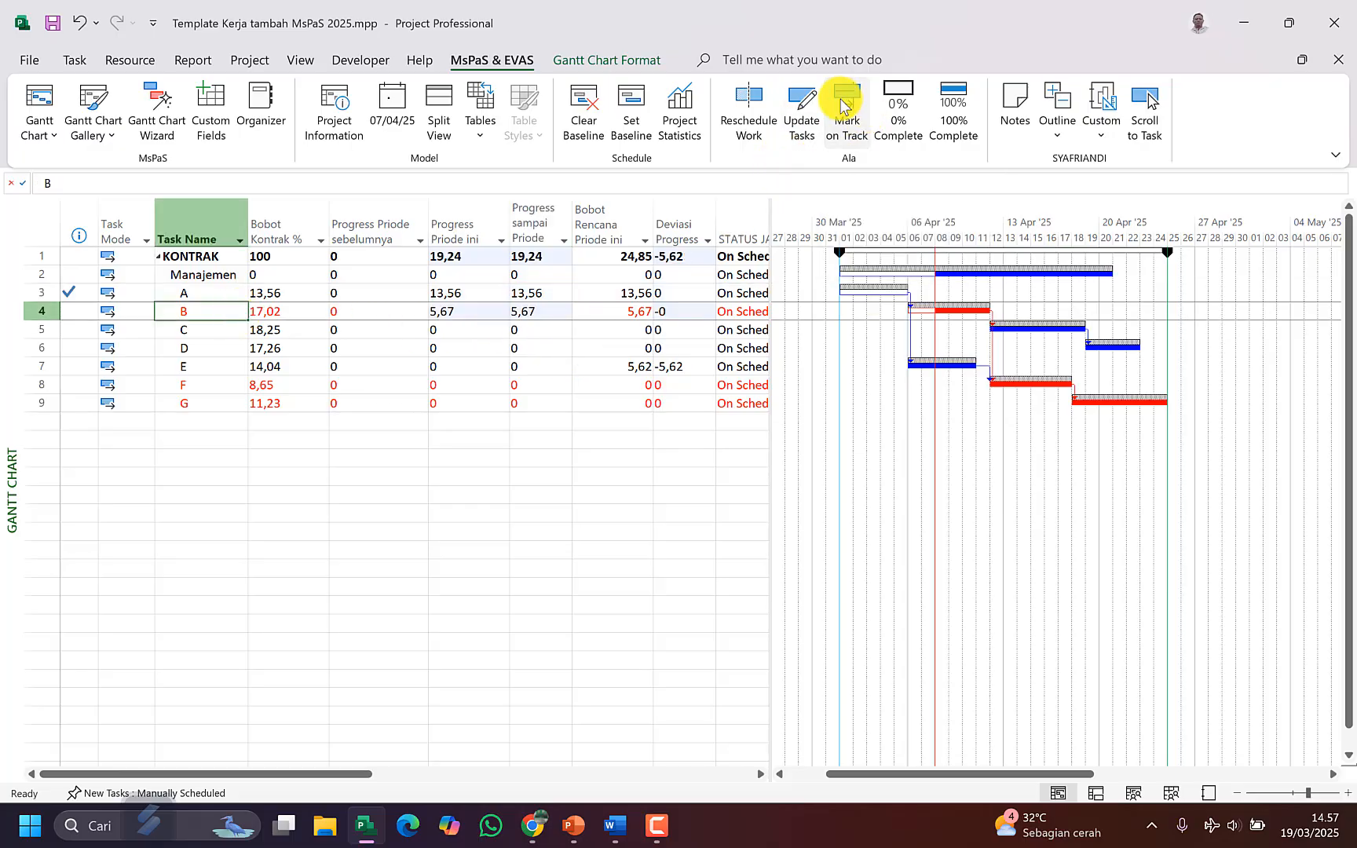
pyautogui.click(624, 349)
pyautogui.click(642, 310)
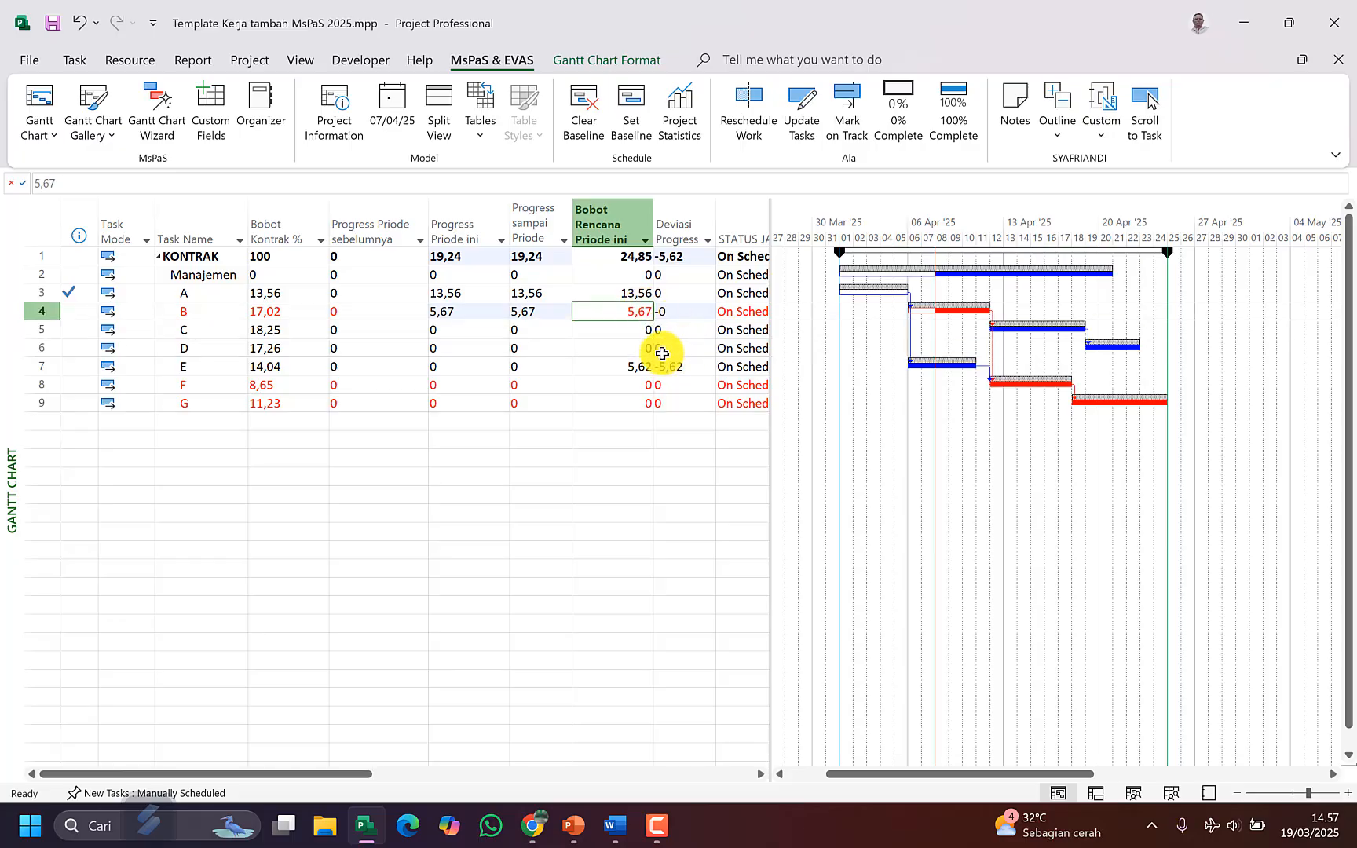
# Step: Compare task B's previous-period, current-period and cumulative progress columns with its planned weight for the period
pyautogui.moveTo(459, 316); pyautogui.dragTo(520, 311)
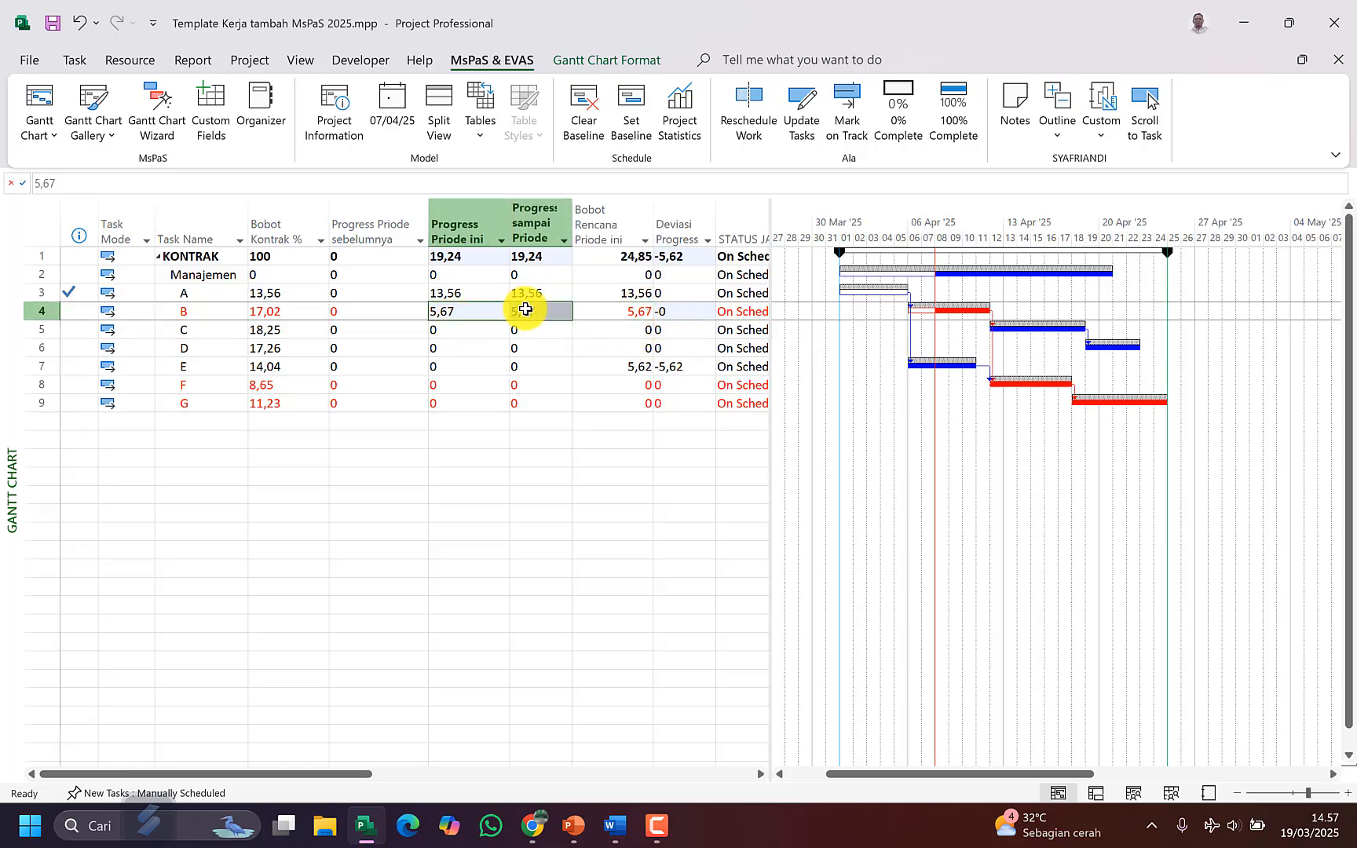
pyautogui.click(620, 351)
pyautogui.click(545, 228)
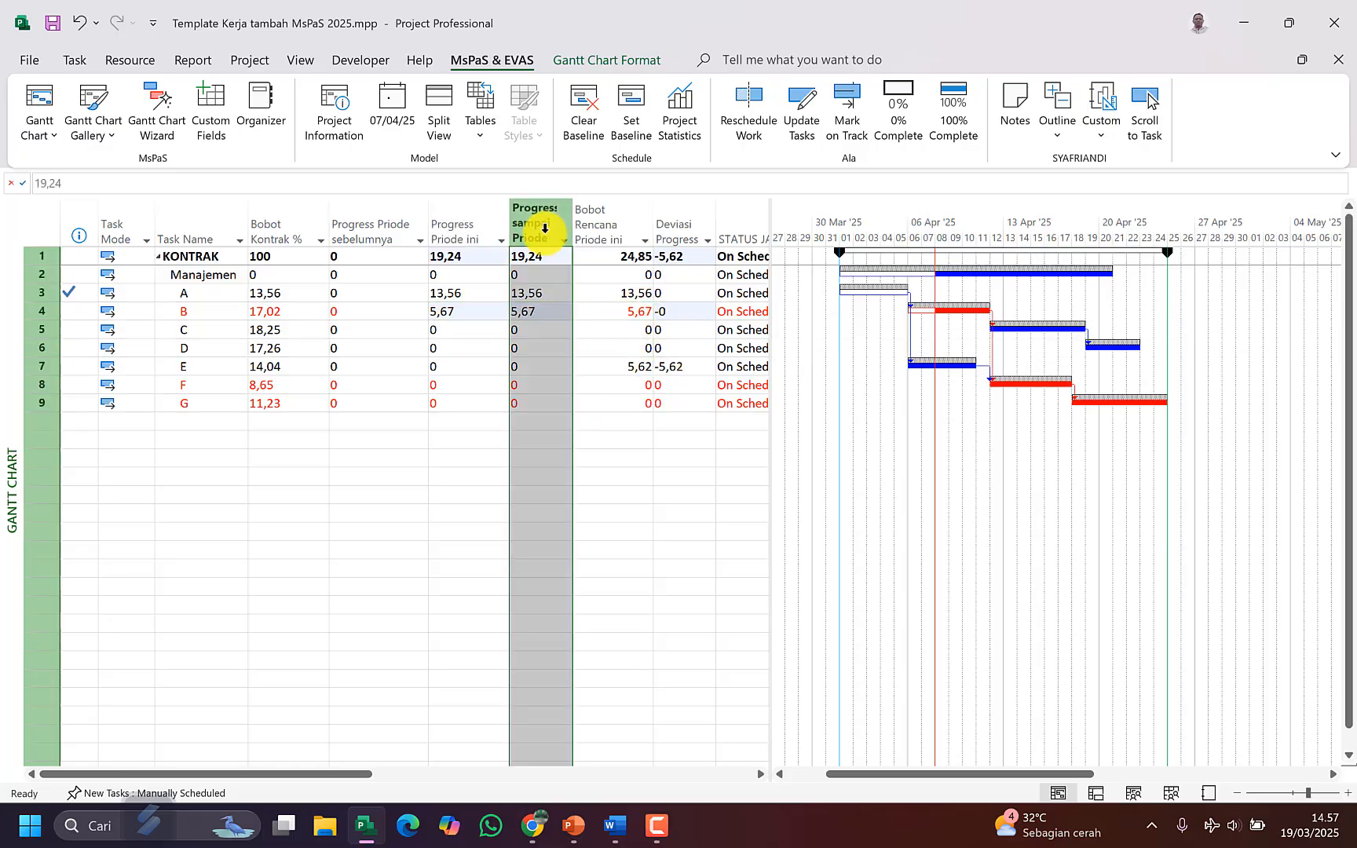
pyautogui.click(377, 325)
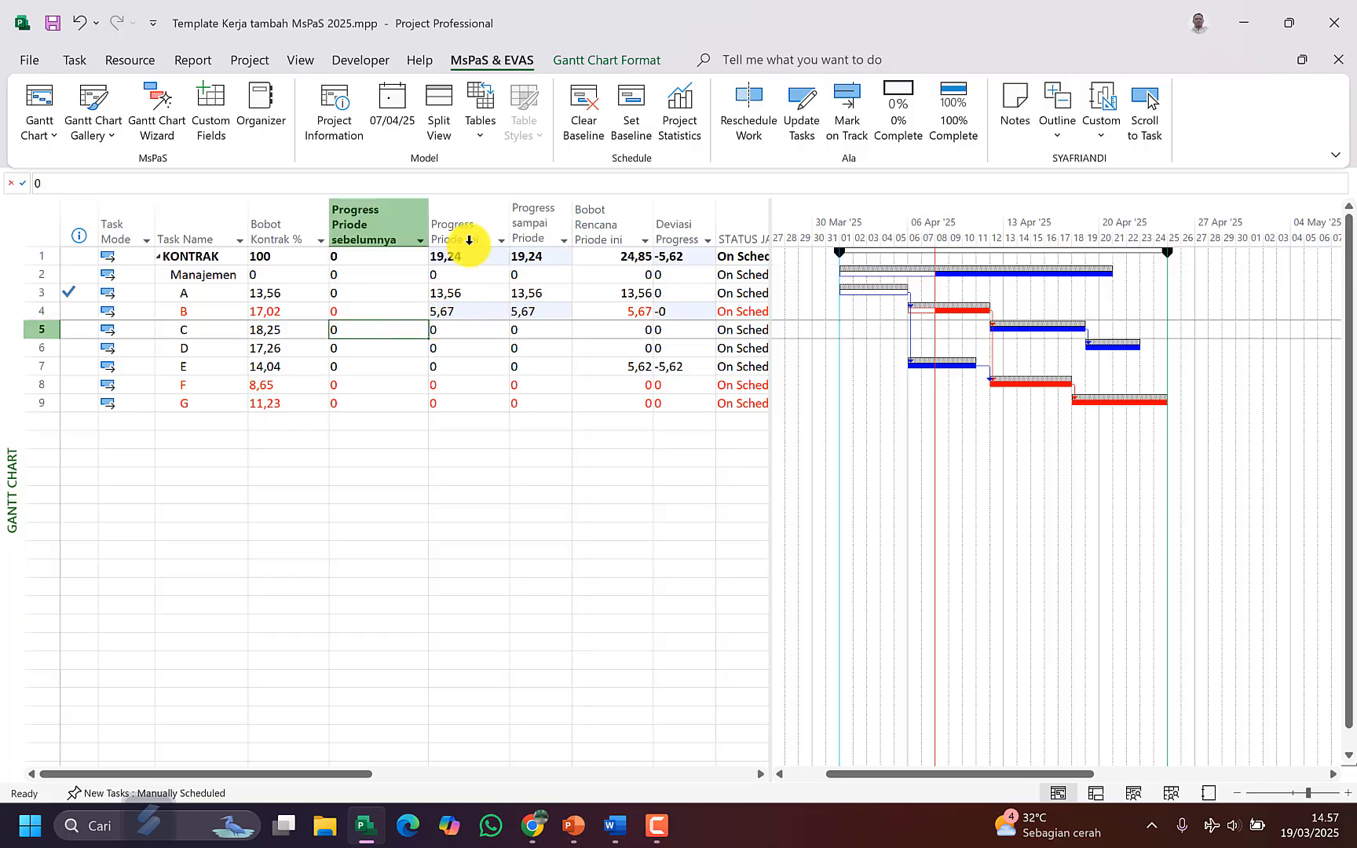
pyautogui.click(474, 314)
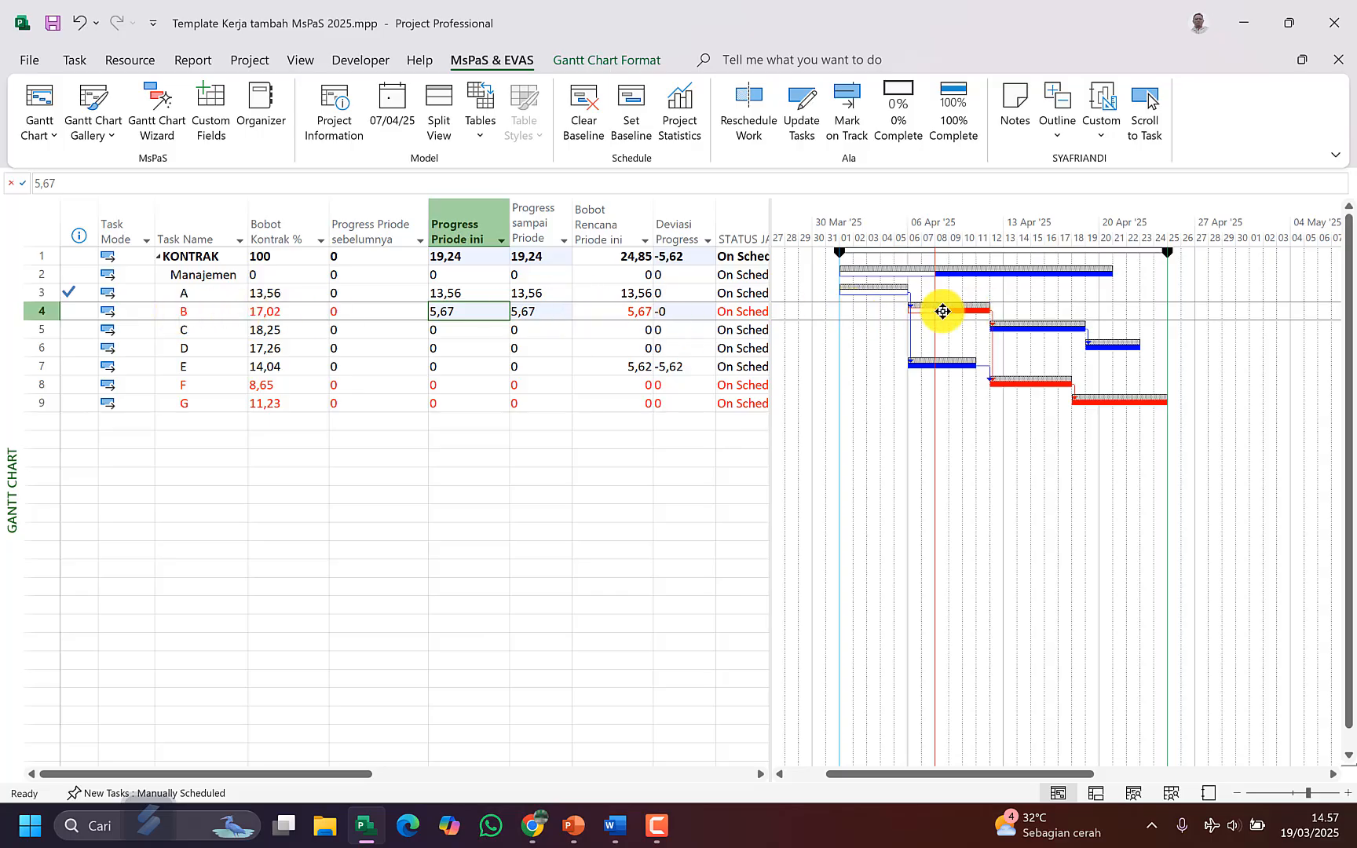
pyautogui.click(626, 348)
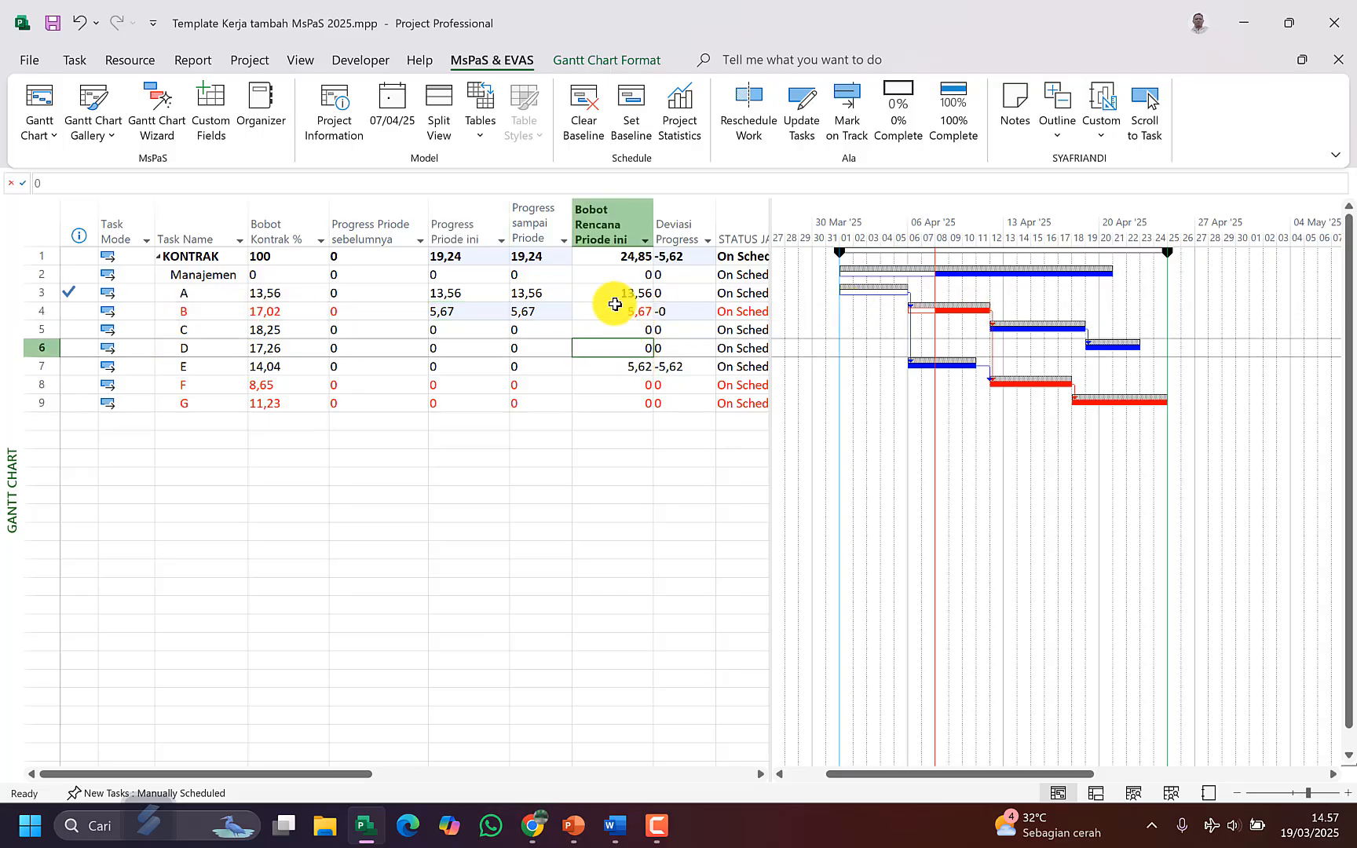
pyautogui.click(615, 305)
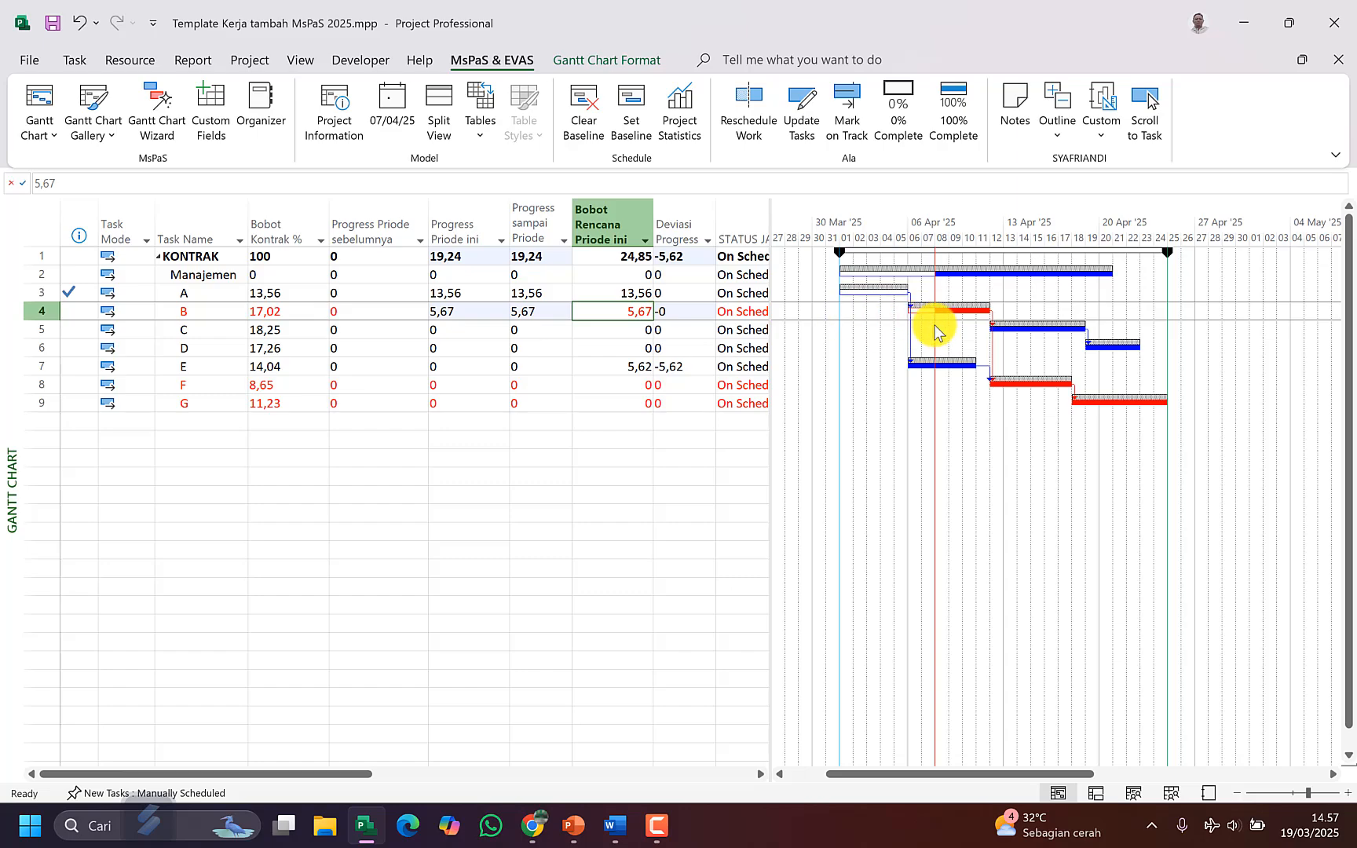
# Step: Show a Task Usage details pane for task B below the Gantt chart and scroll its timescale to the task
pyautogui.click(218, 315)
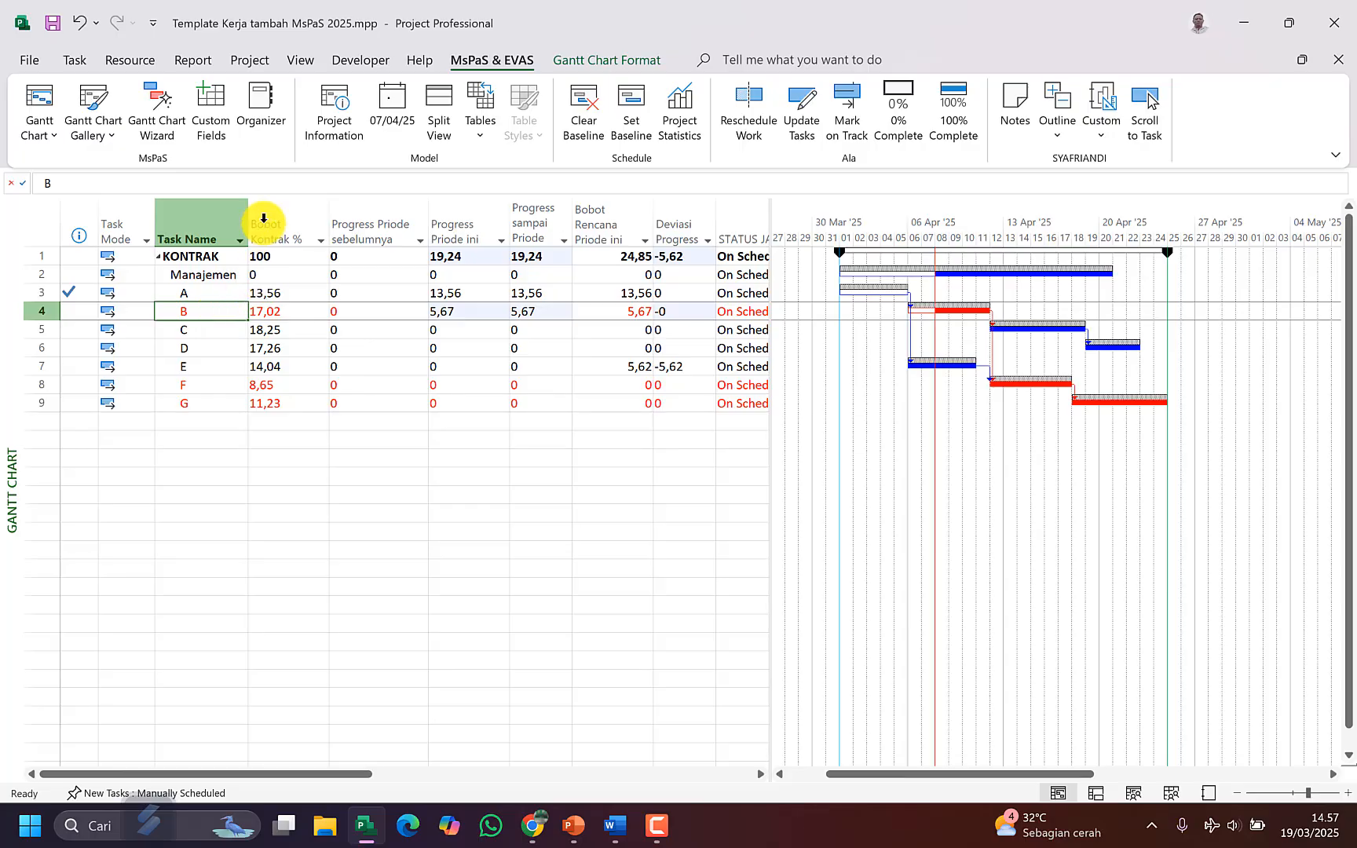
pyautogui.click(308, 63)
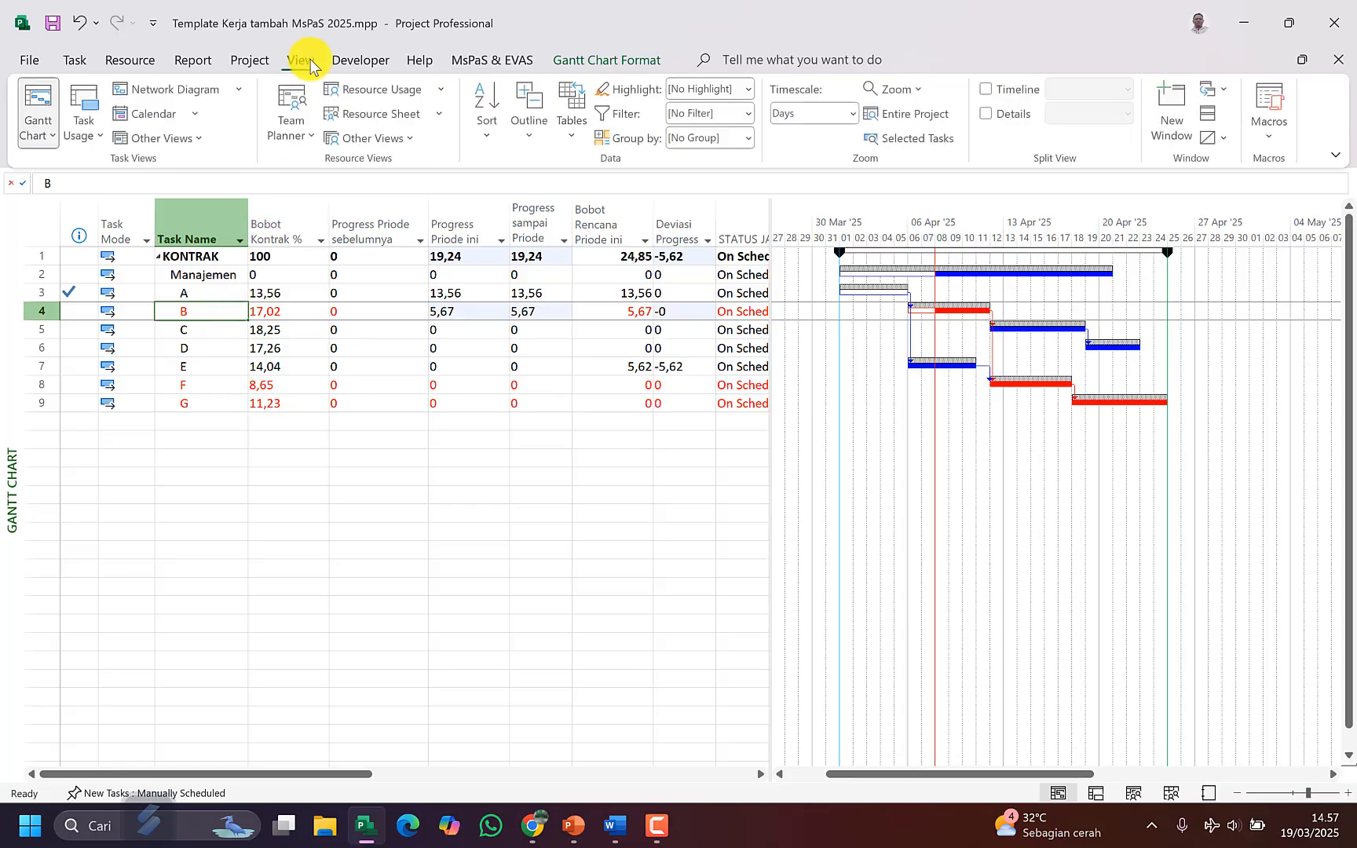
pyautogui.click(986, 114)
pyautogui.click(1131, 115)
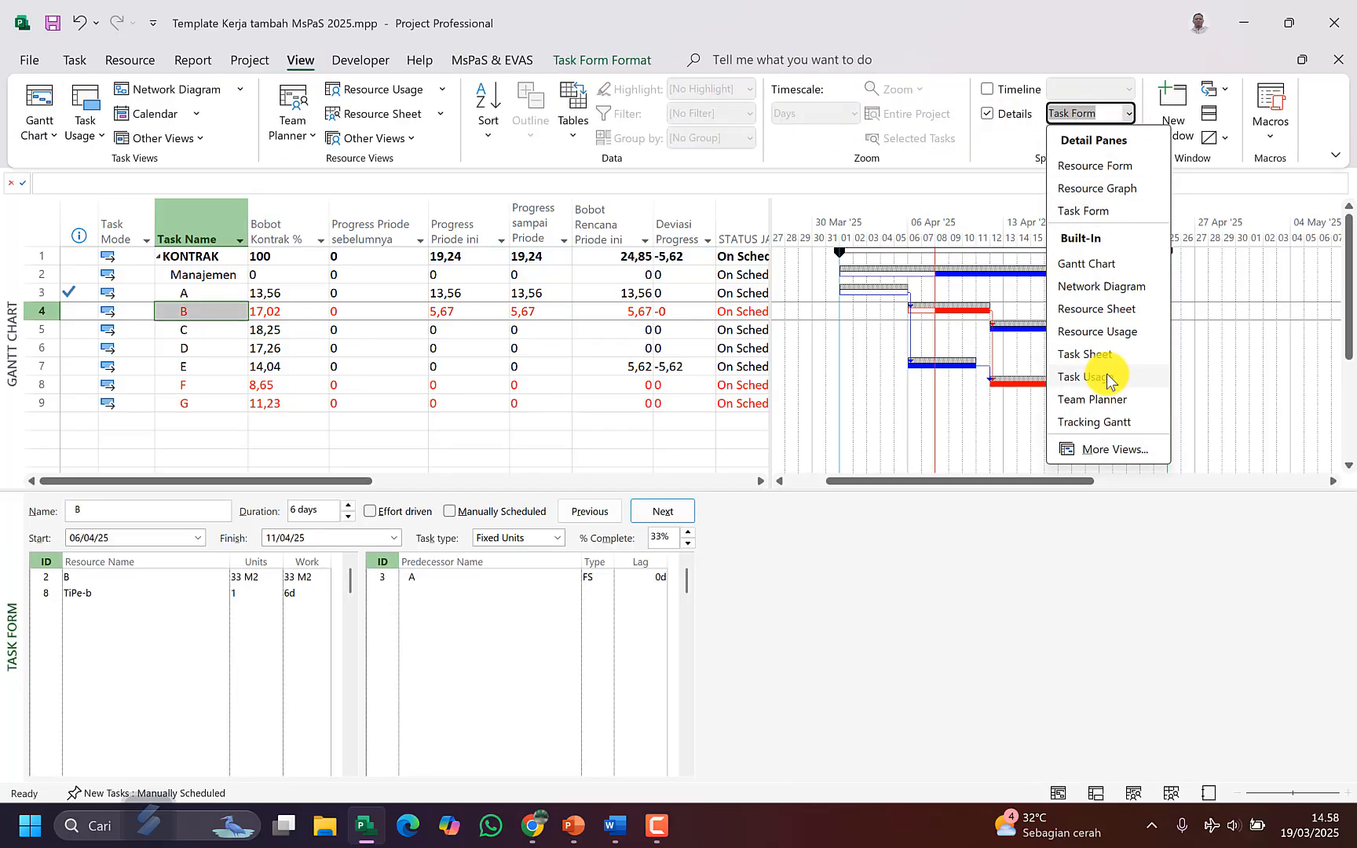
pyautogui.click(1144, 384)
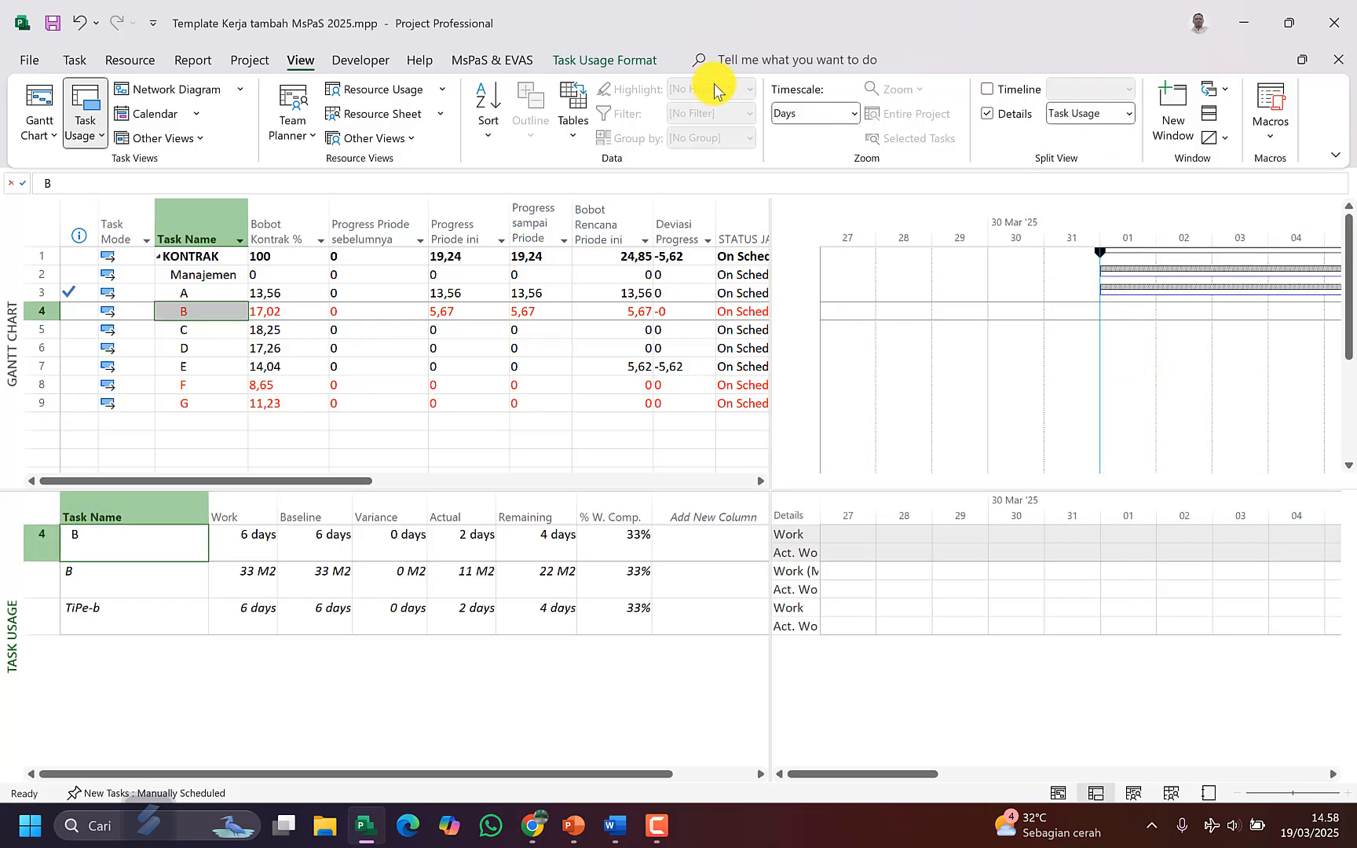
pyautogui.click(582, 61)
pyautogui.click(479, 58)
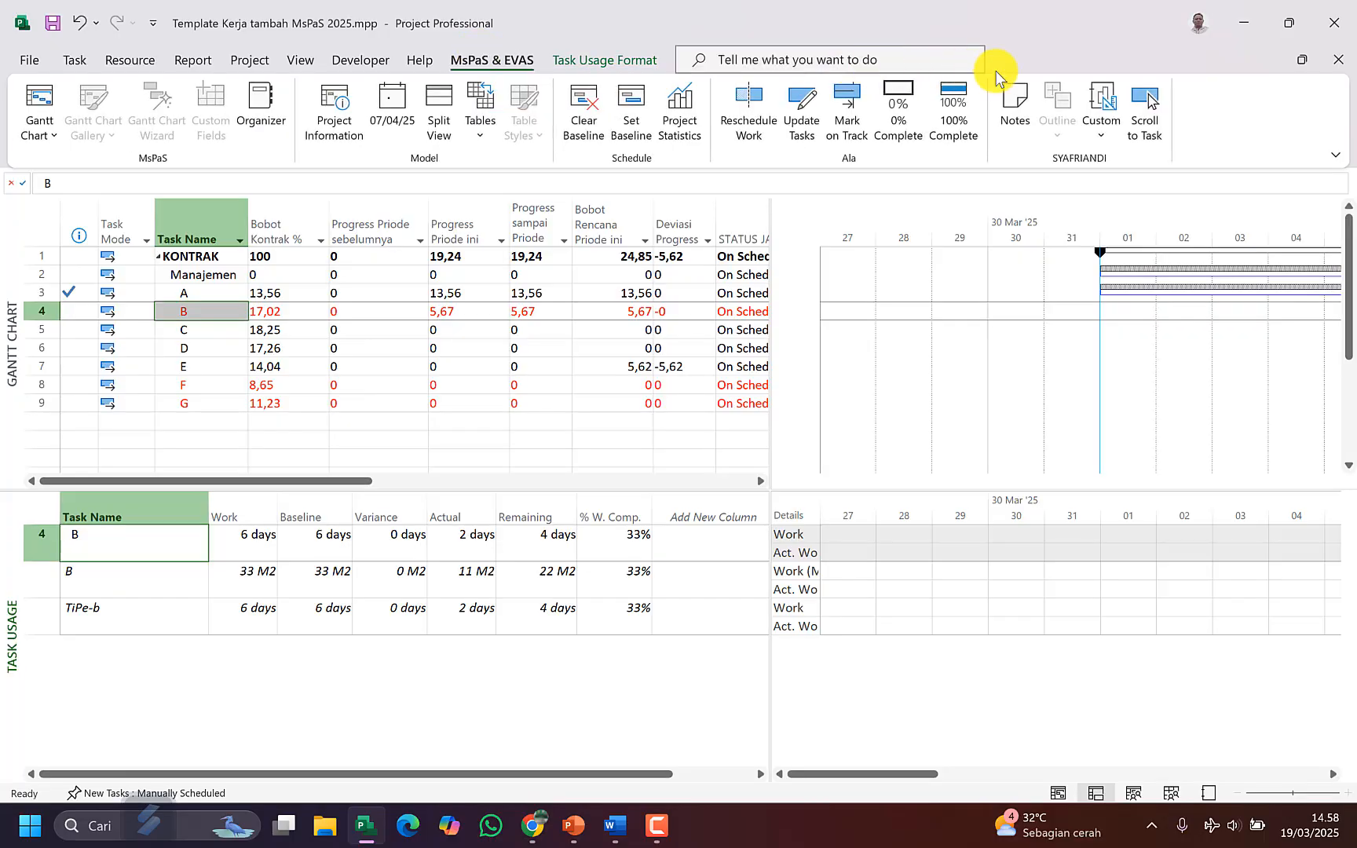
pyautogui.click(1150, 115)
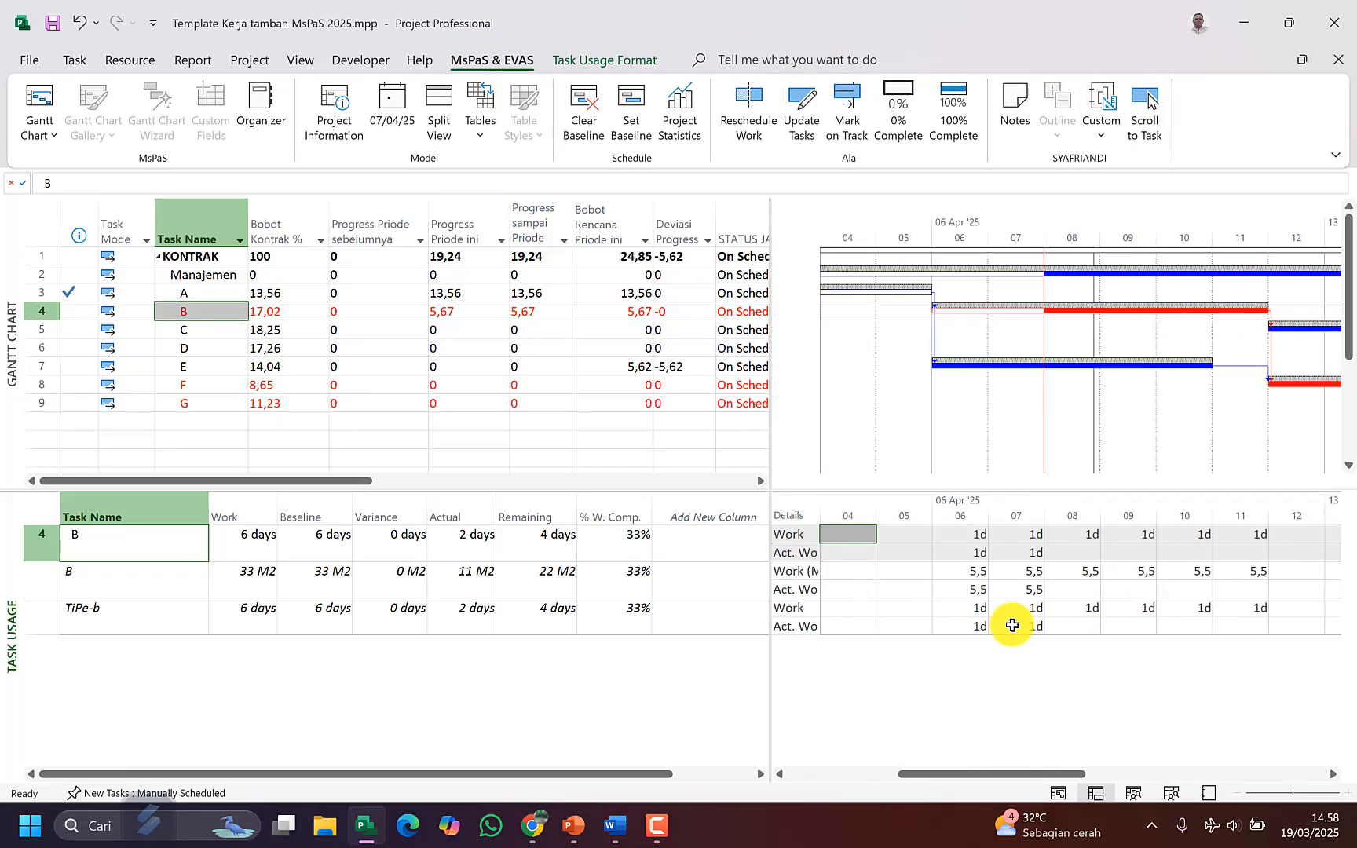
# Step: Examine the baseline, daily and actual work of task B's resources and compare them with its Progress Priode ini value
pyautogui.click(340, 577)
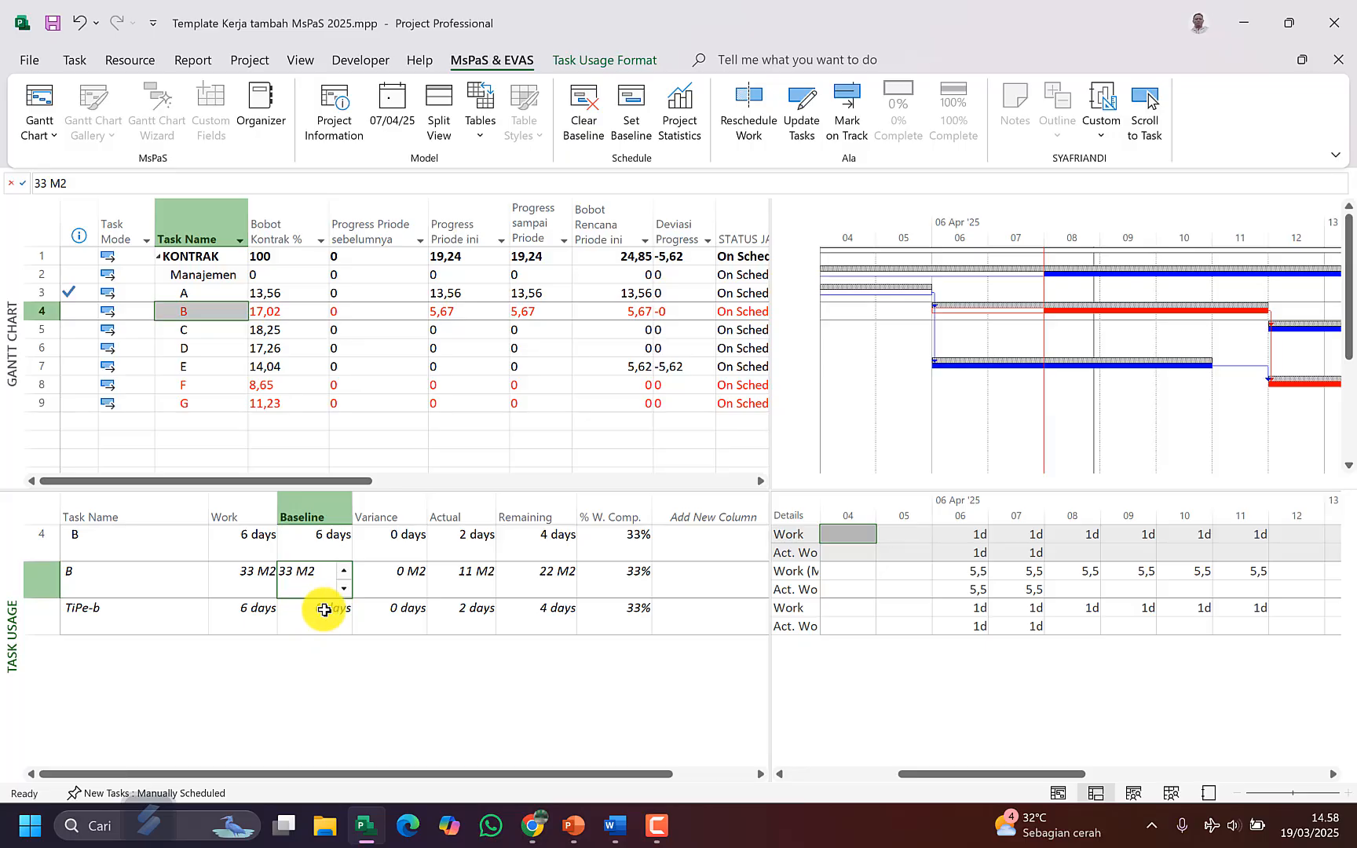
pyautogui.click(373, 607)
pyautogui.click(328, 589)
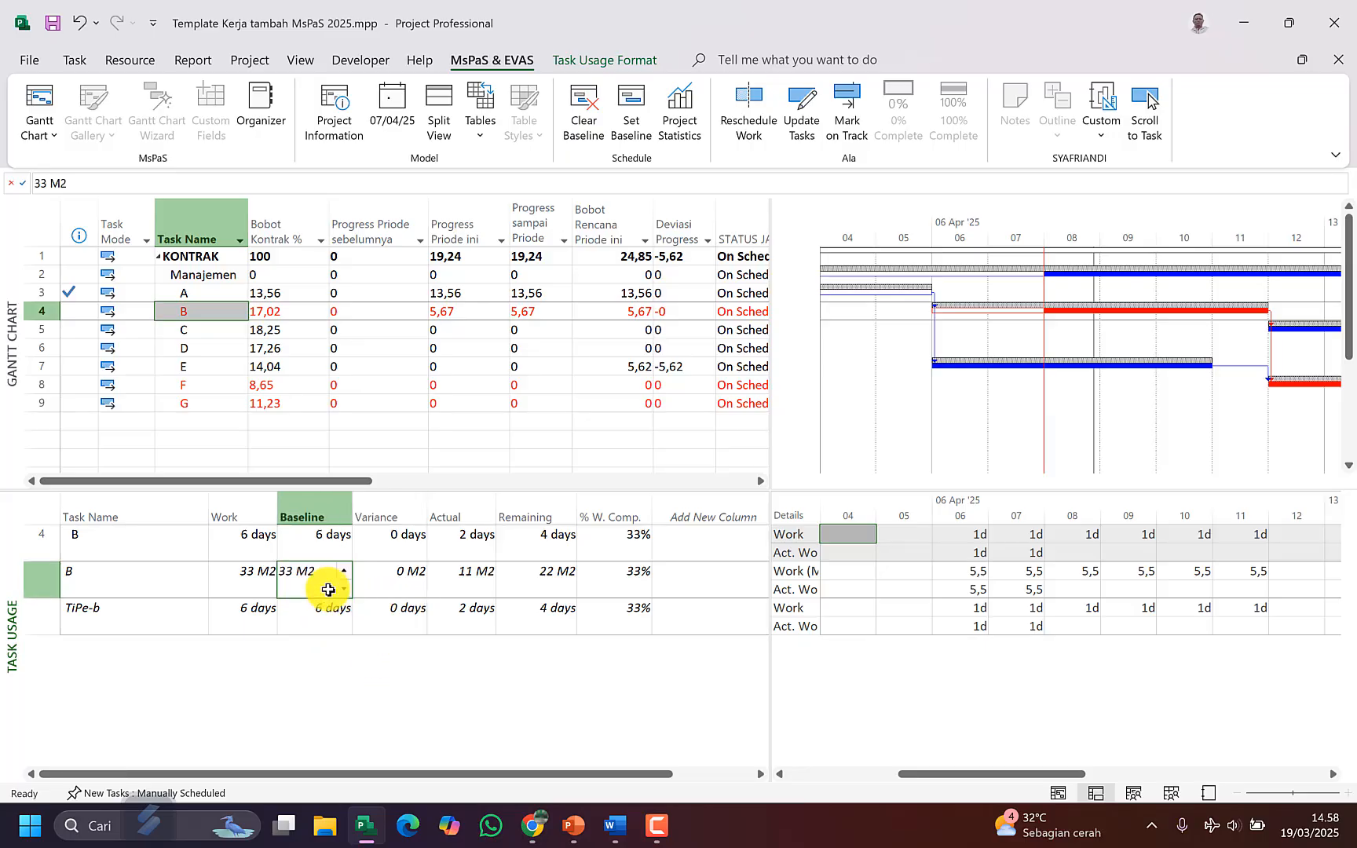
pyautogui.click(333, 535)
pyautogui.click(328, 582)
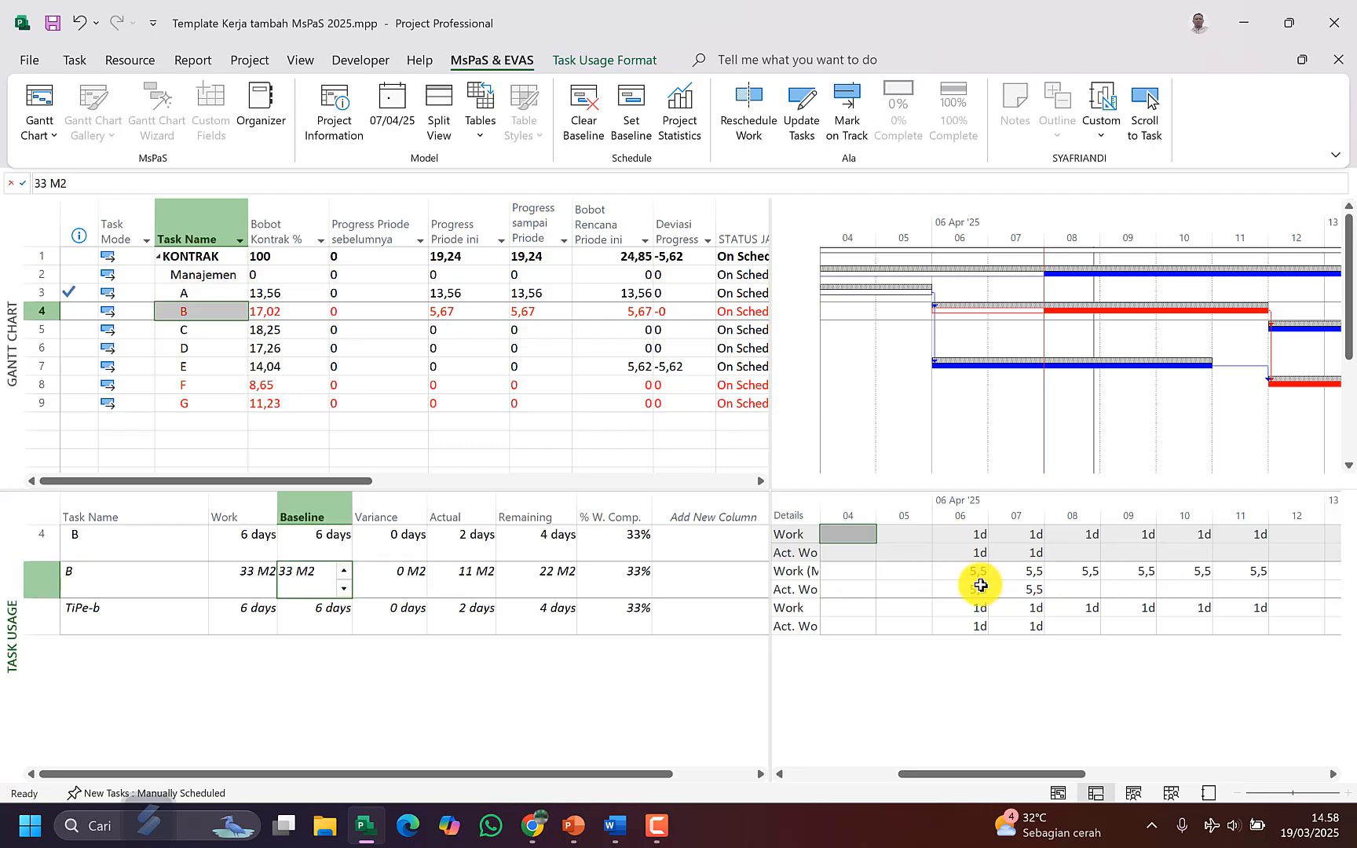
pyautogui.moveTo(979, 577); pyautogui.dragTo(1257, 571)
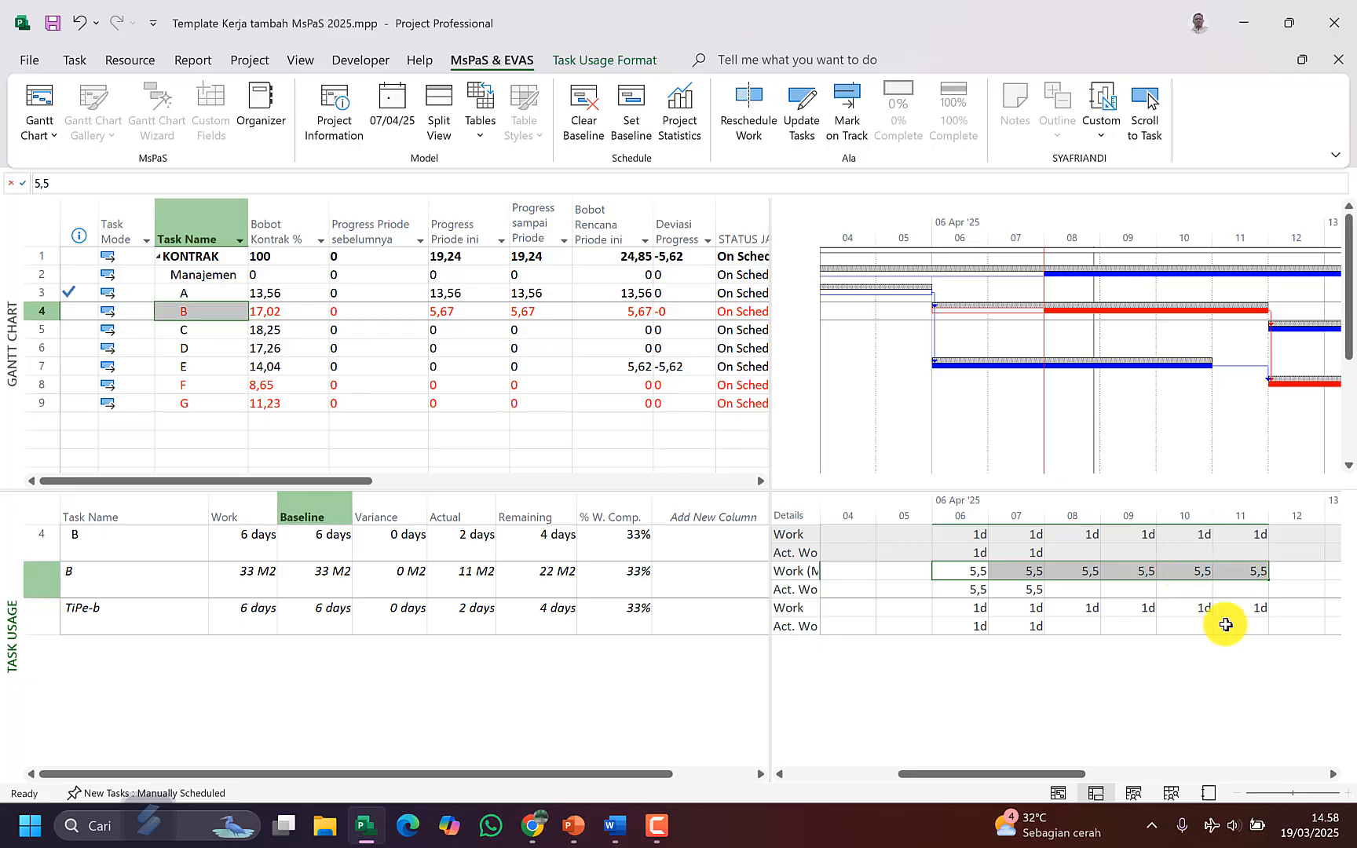
pyautogui.click(1192, 616)
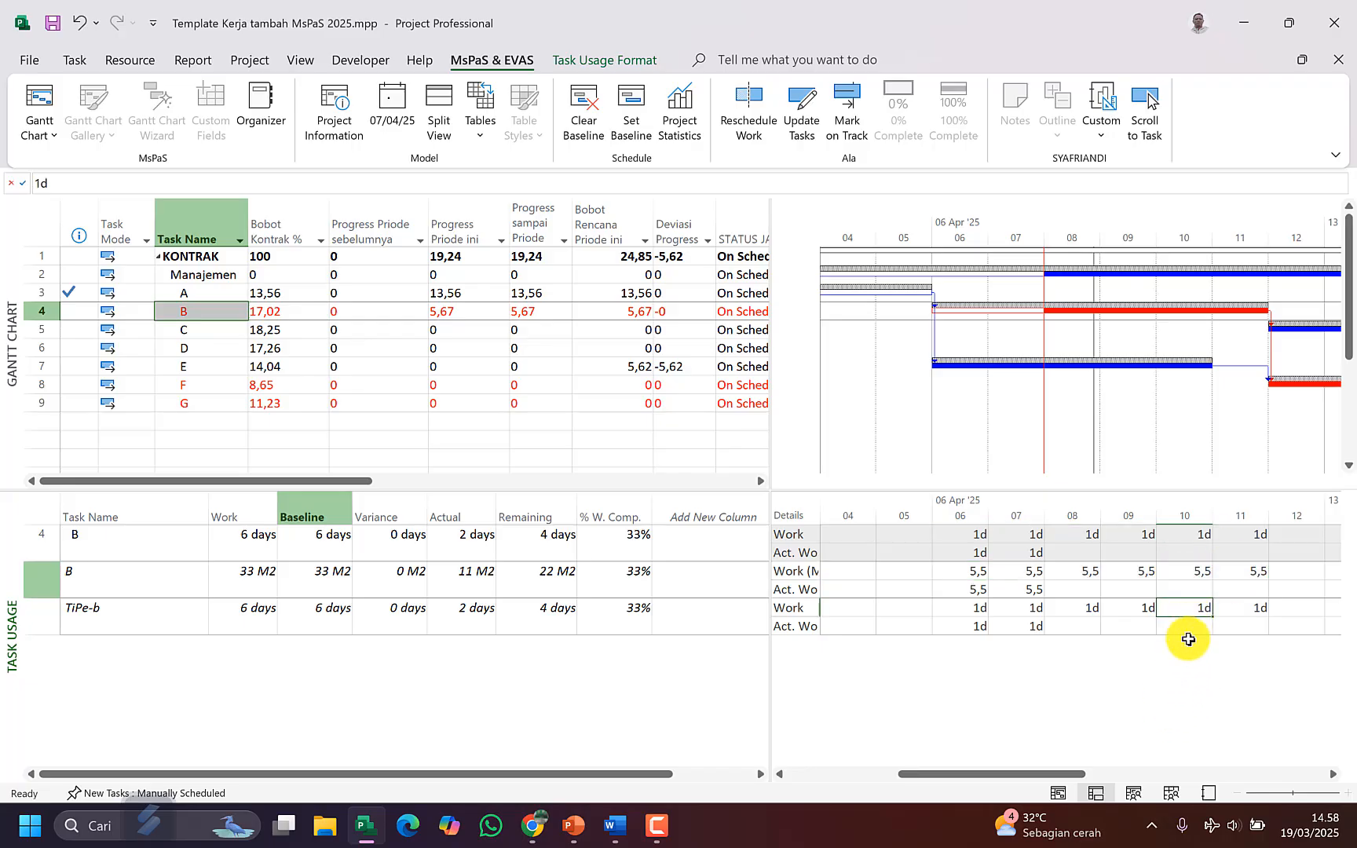
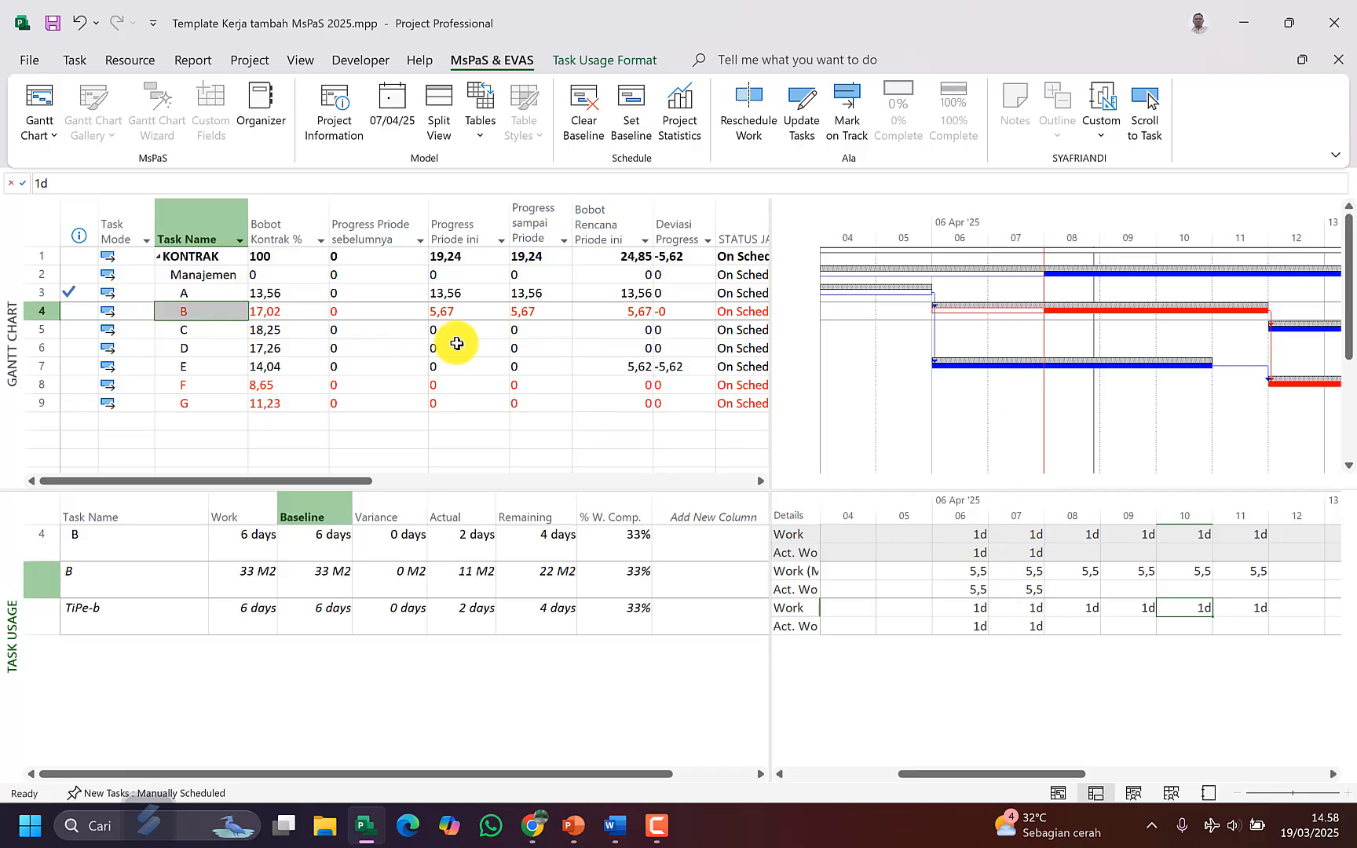
pyautogui.click(477, 312)
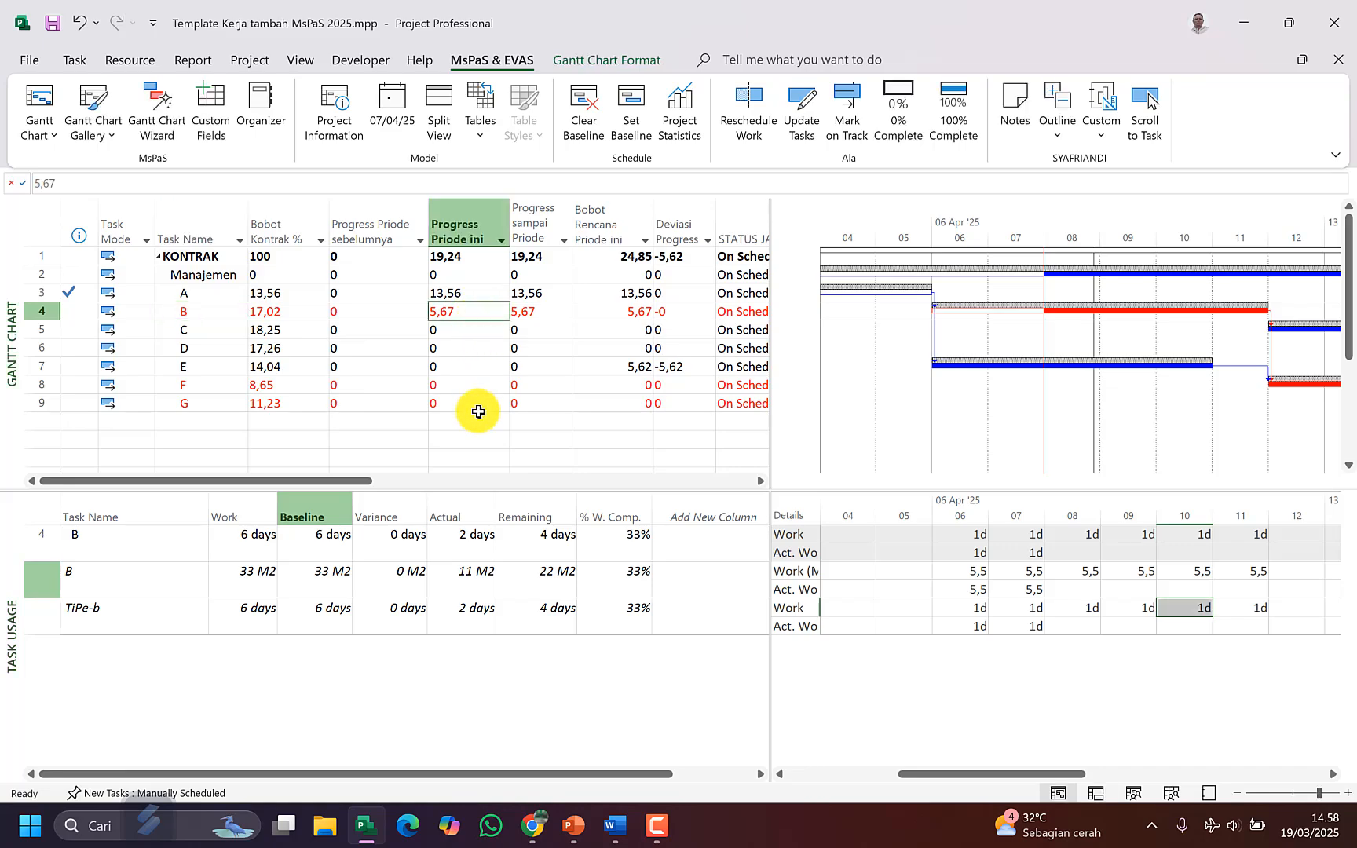
pyautogui.click(463, 577)
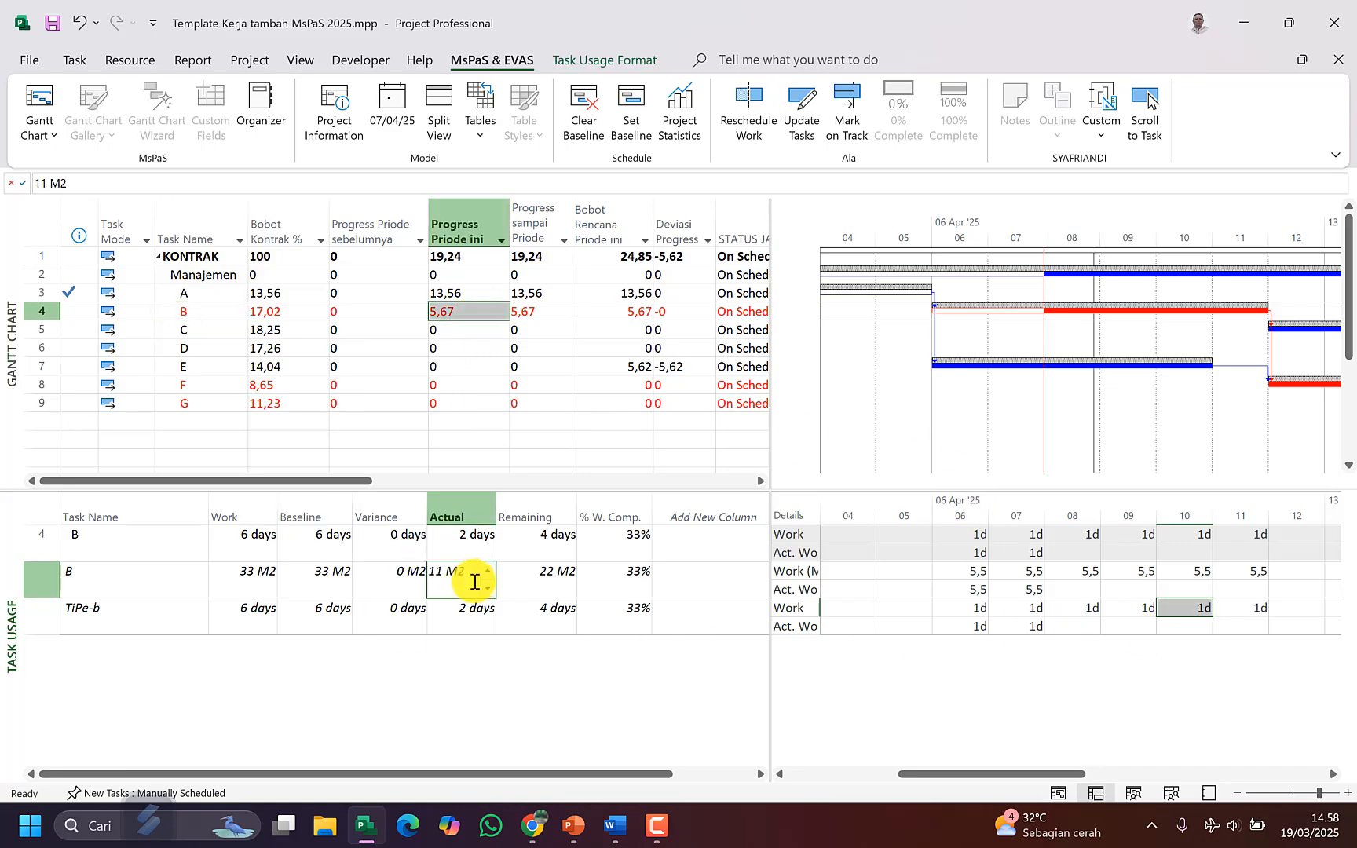
# Step: Review the TiPe-b resource's actual work, and select task C's full row in the Word document's KONTRAK AWAL table for copying
pyautogui.click(495, 621)
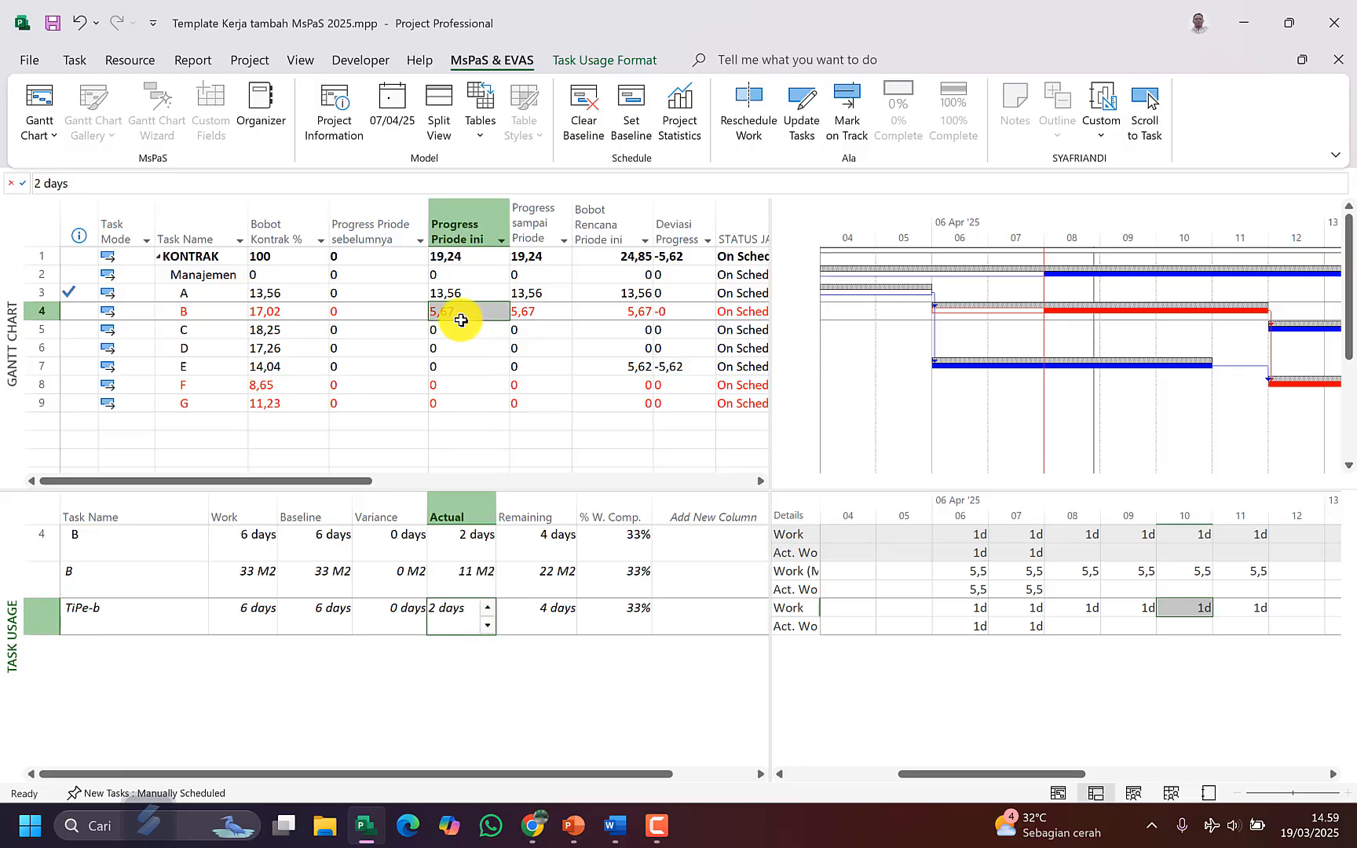
pyautogui.click(615, 823)
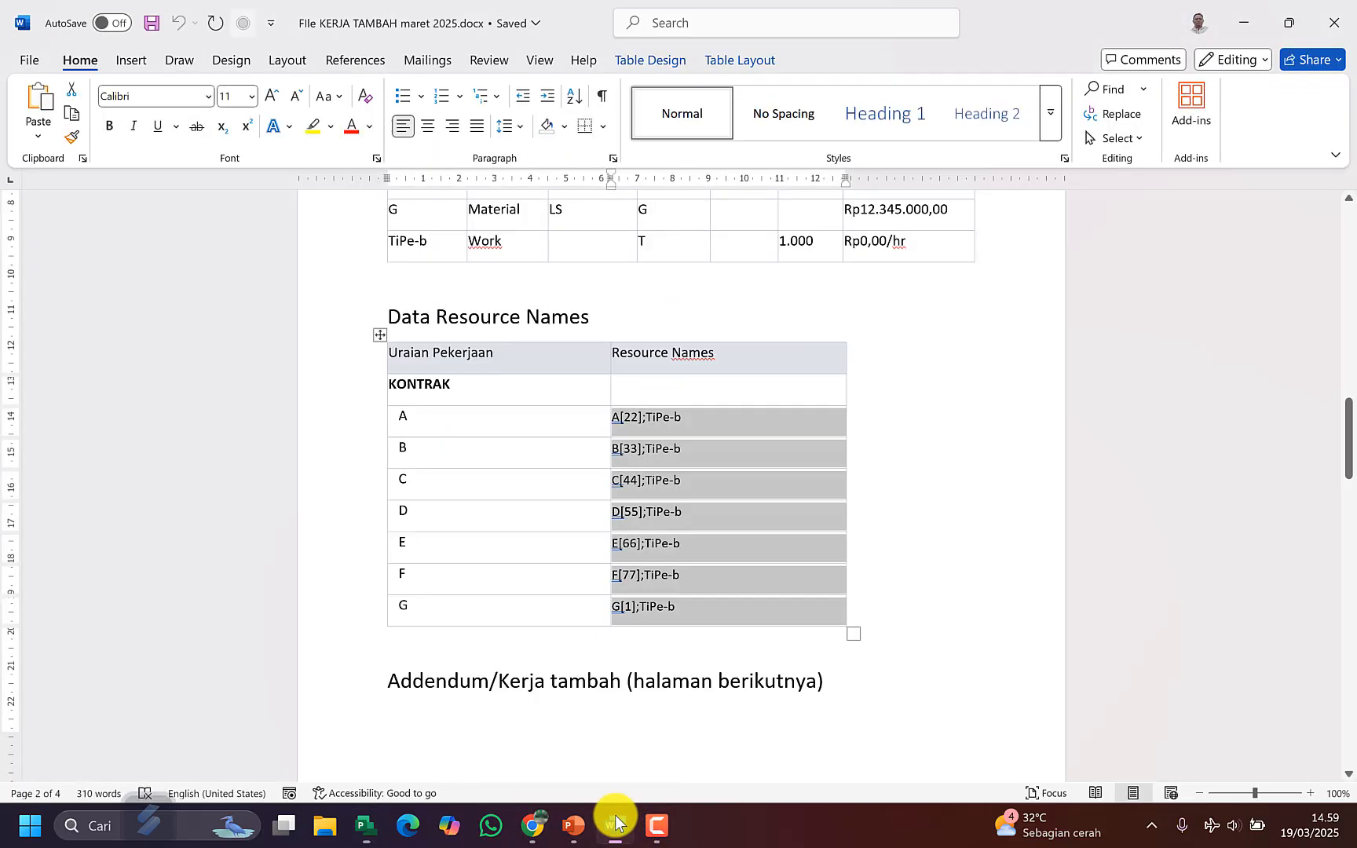
pyautogui.scroll(15, 597, 565)
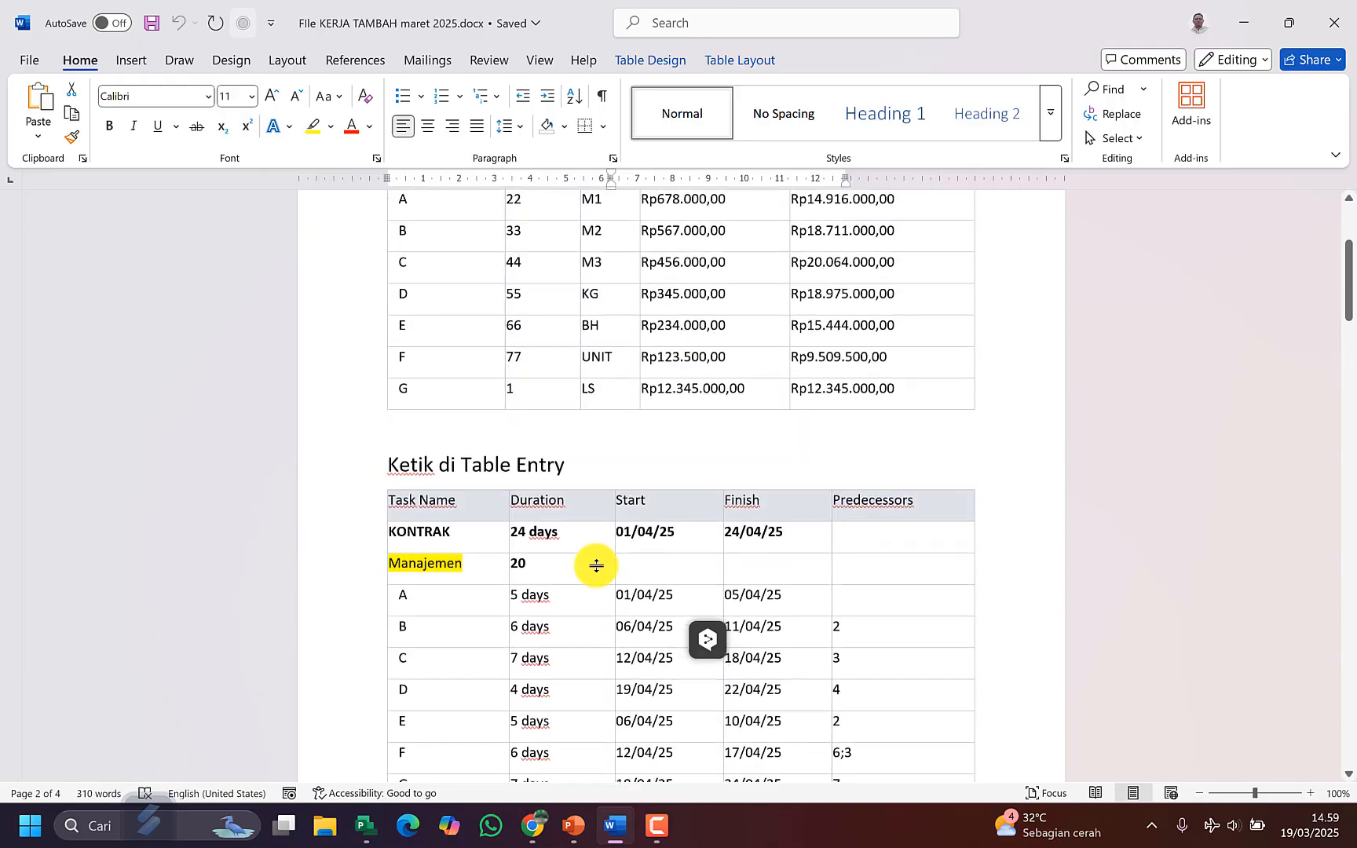
pyautogui.scroll(5, 597, 565)
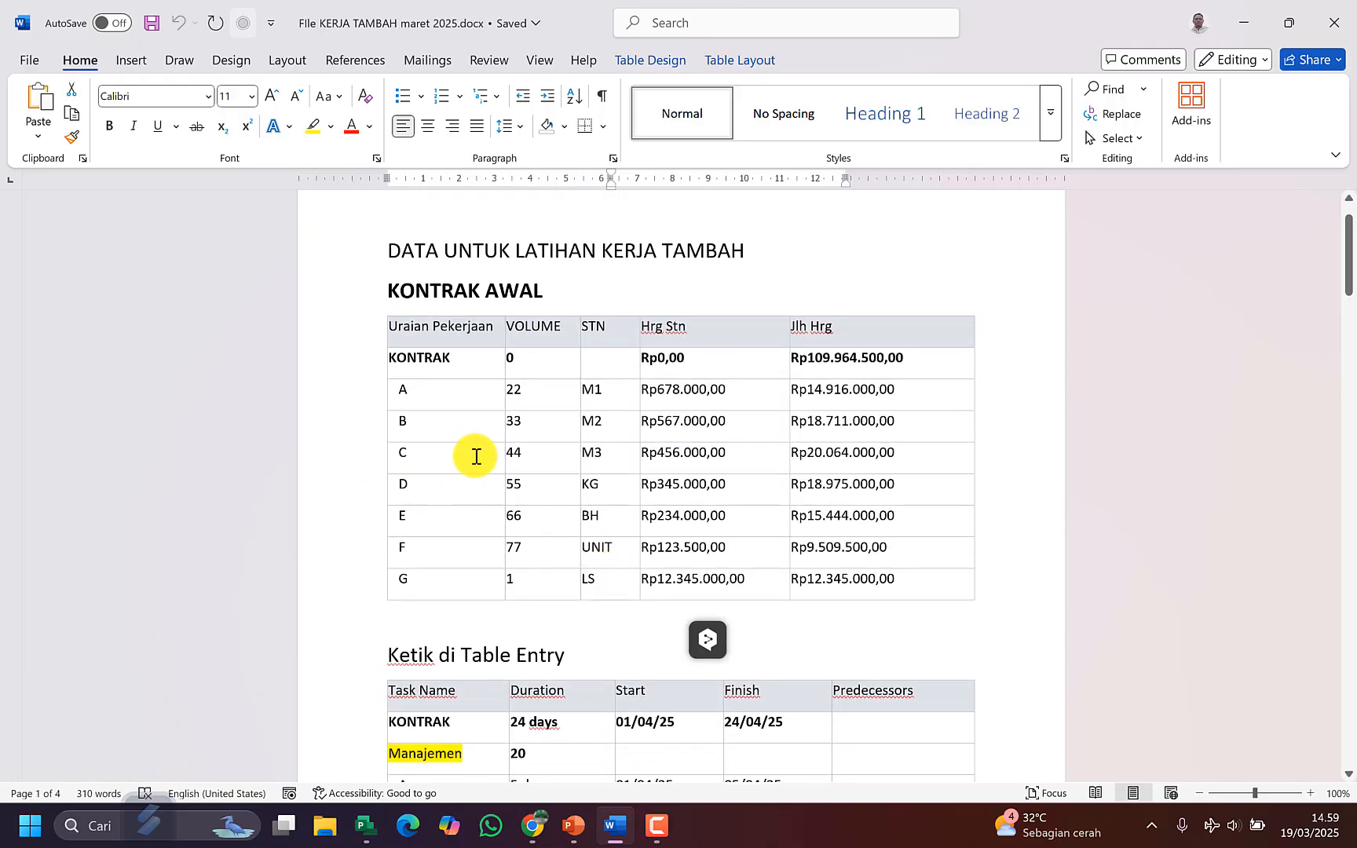
pyautogui.moveTo(476, 457); pyautogui.dragTo(881, 456)
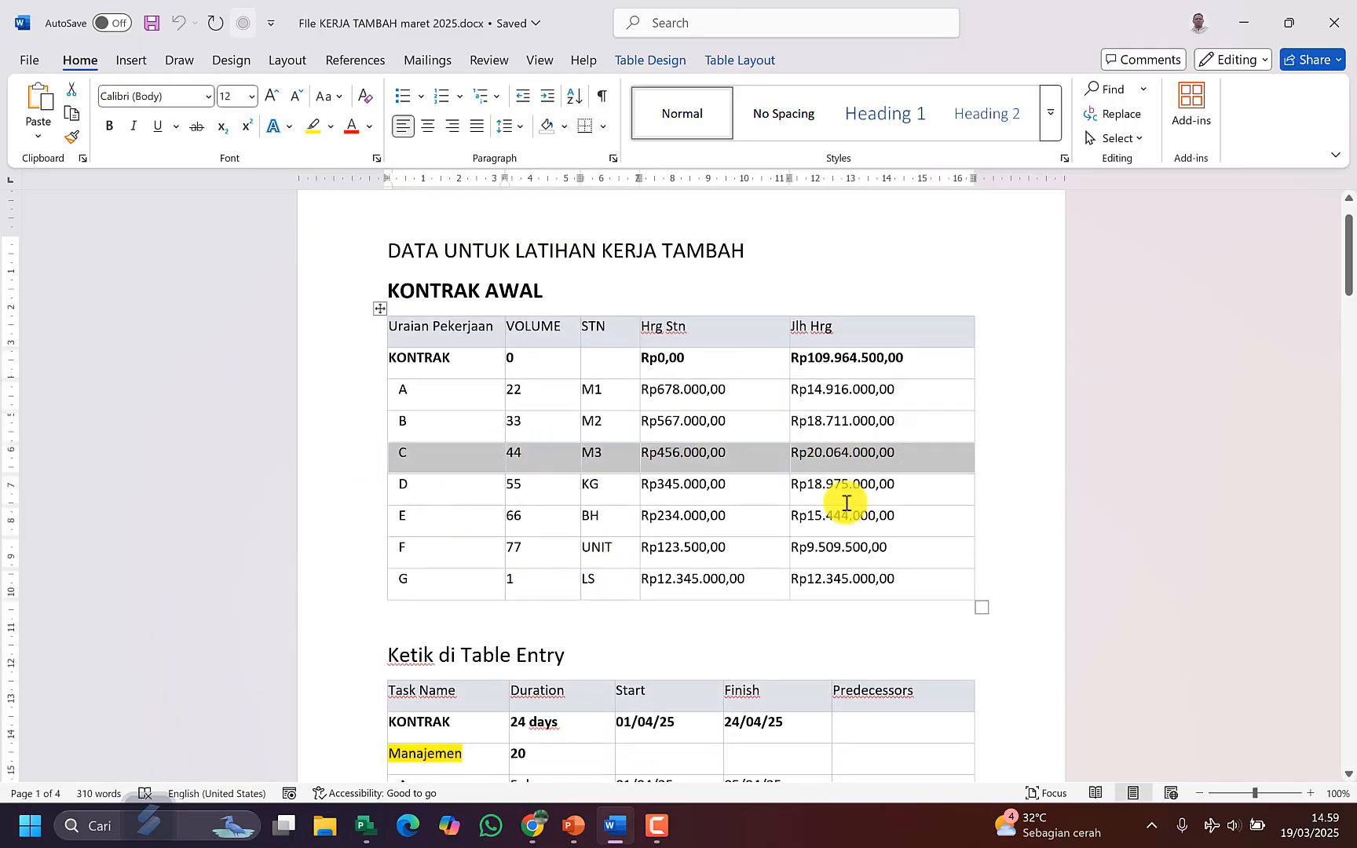
# Step: Start a blank Excel workbook and dismiss document recovery, removing the recovered files
pyautogui.click(31, 824)
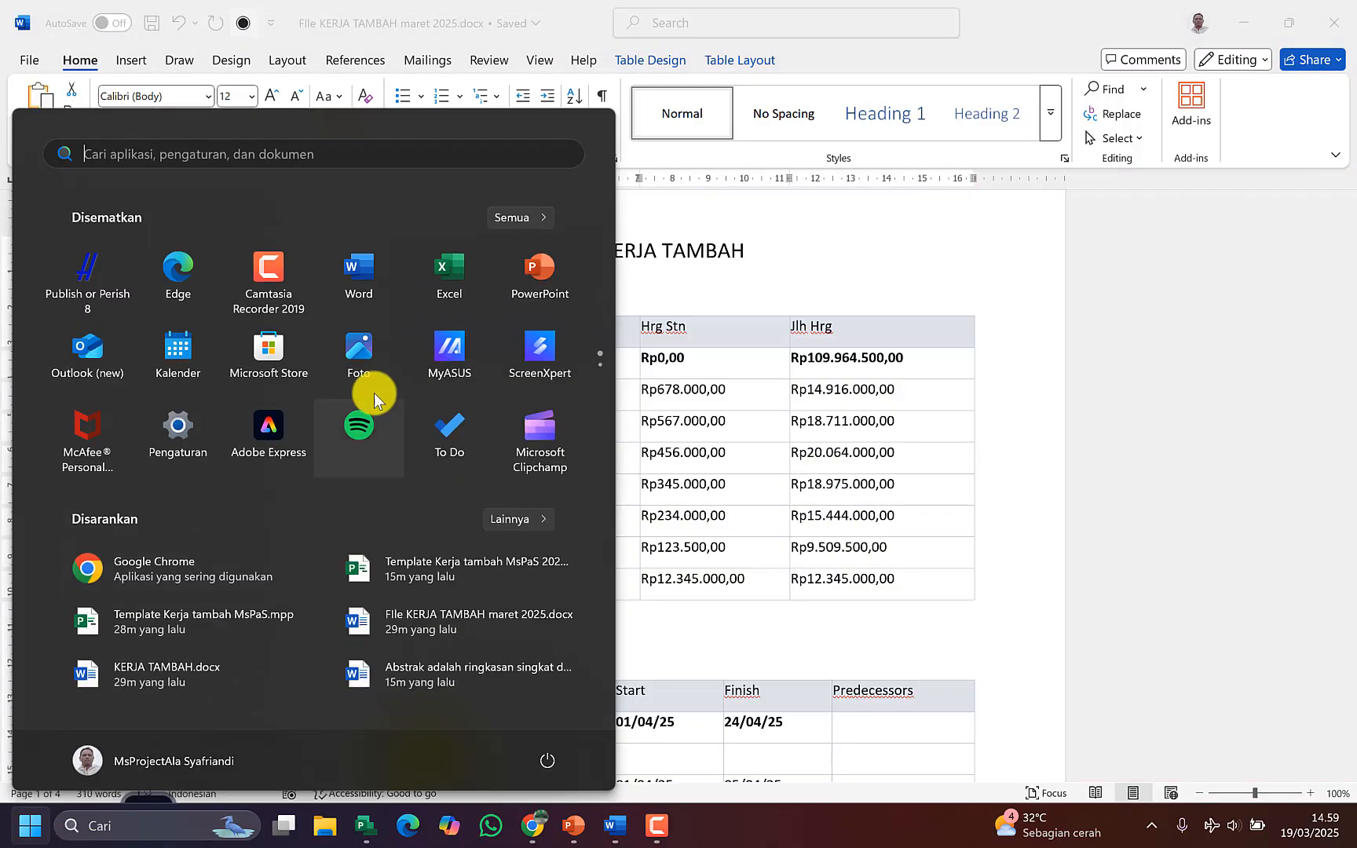
pyautogui.click(462, 265)
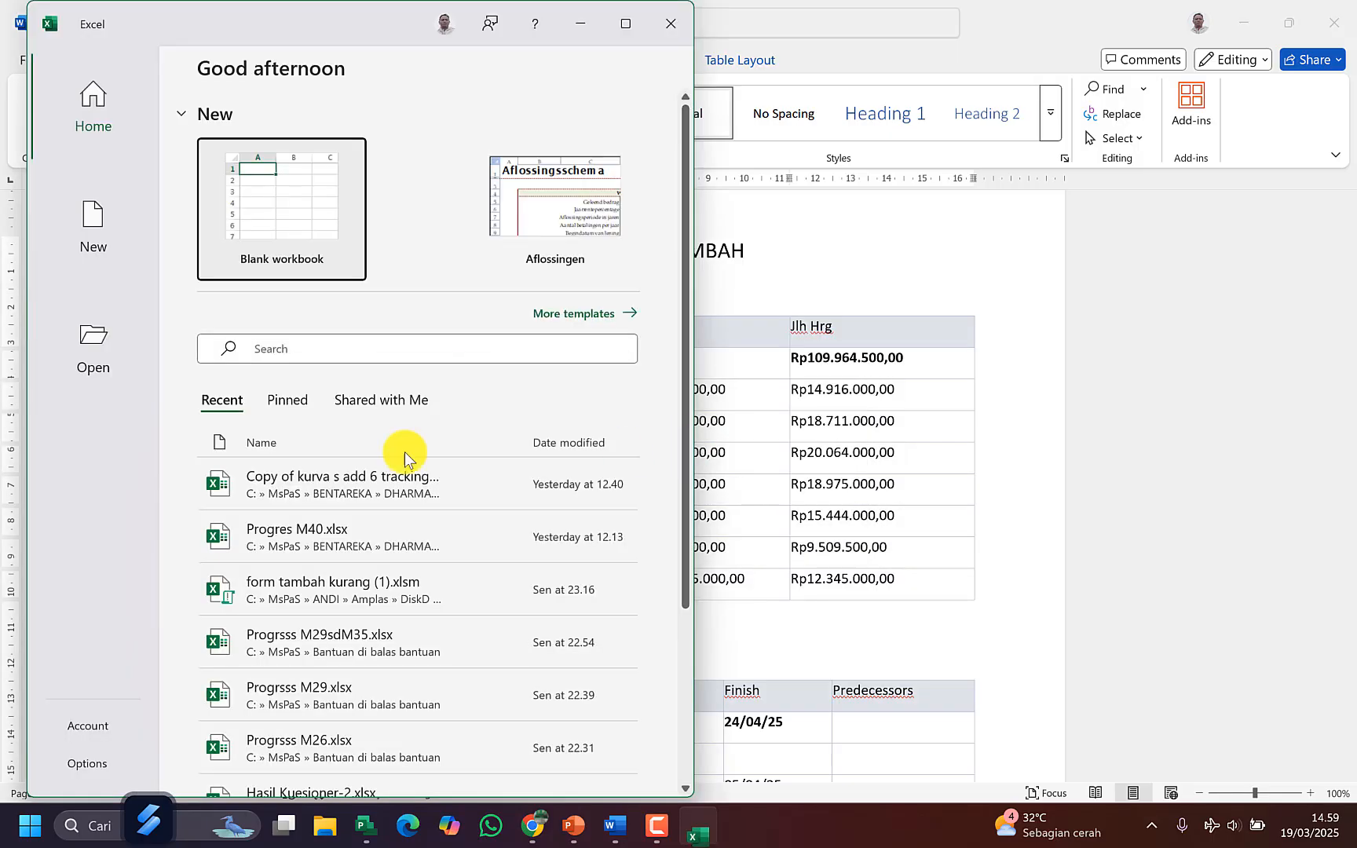
pyautogui.click(297, 205)
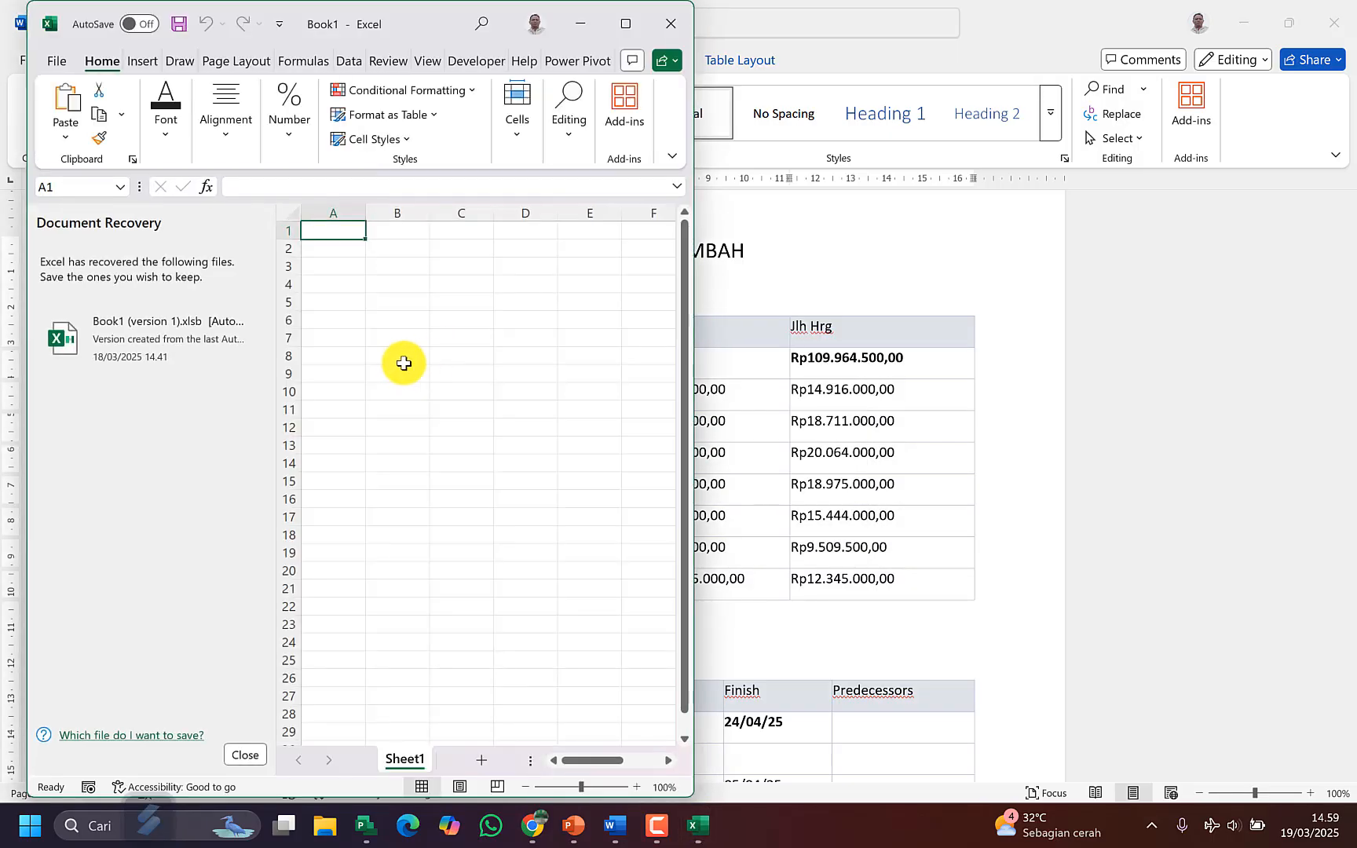
pyautogui.click(249, 755)
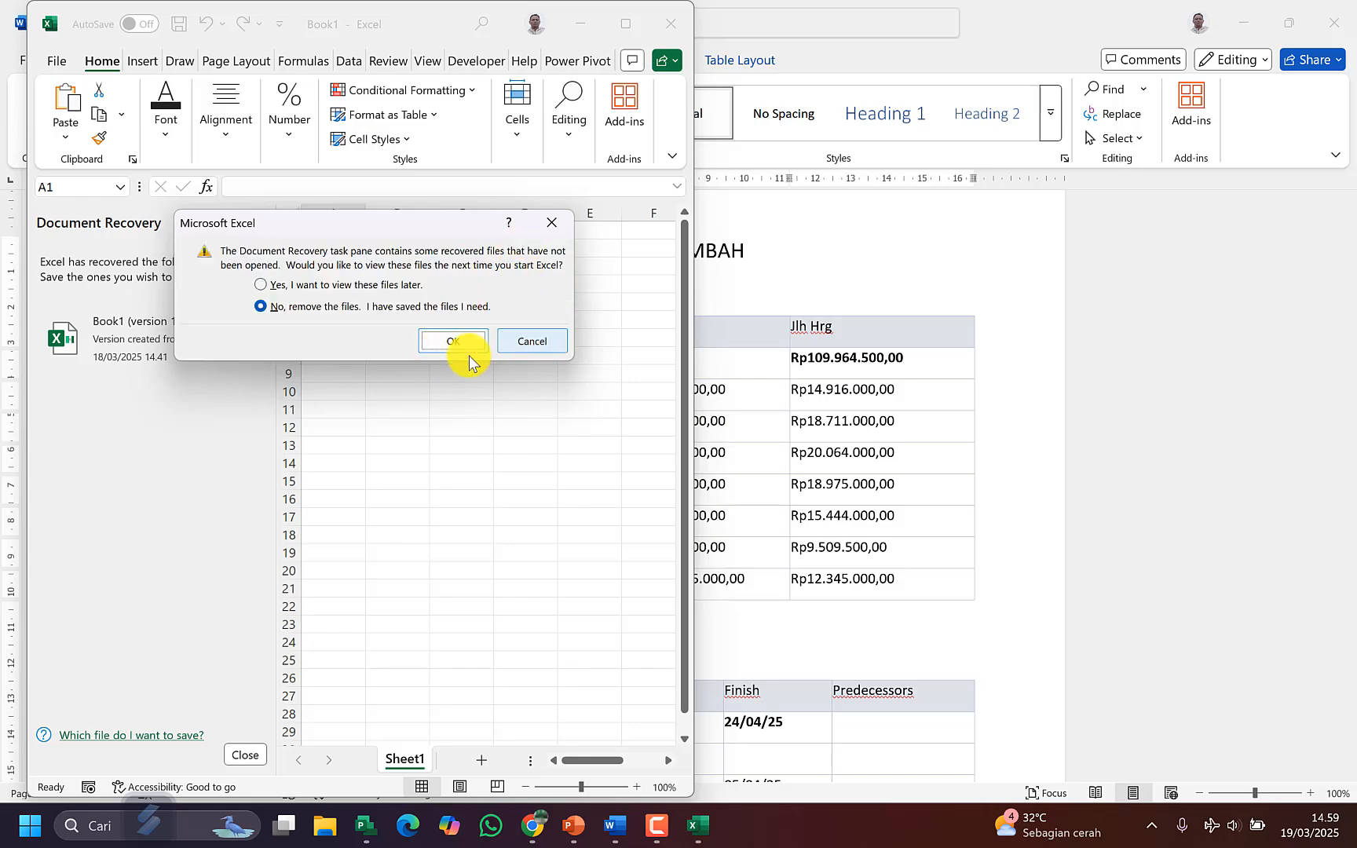
pyautogui.click(453, 343)
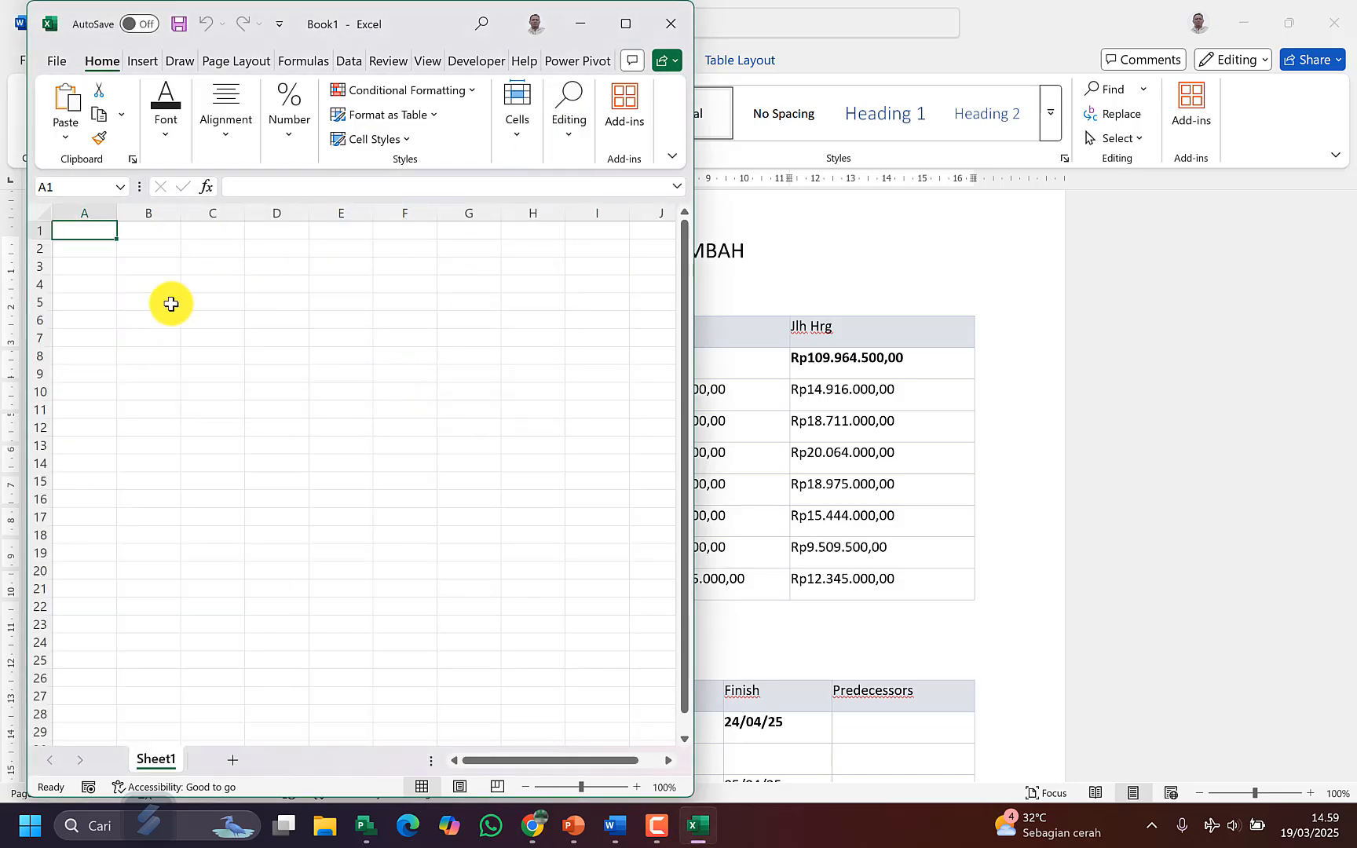
# Step: Paste task C's contract row starting at cell B5 and widen the price columns E and F to fit their amounts
pyautogui.click(170, 302)
pyautogui.hotkey('ctrl', 'v')
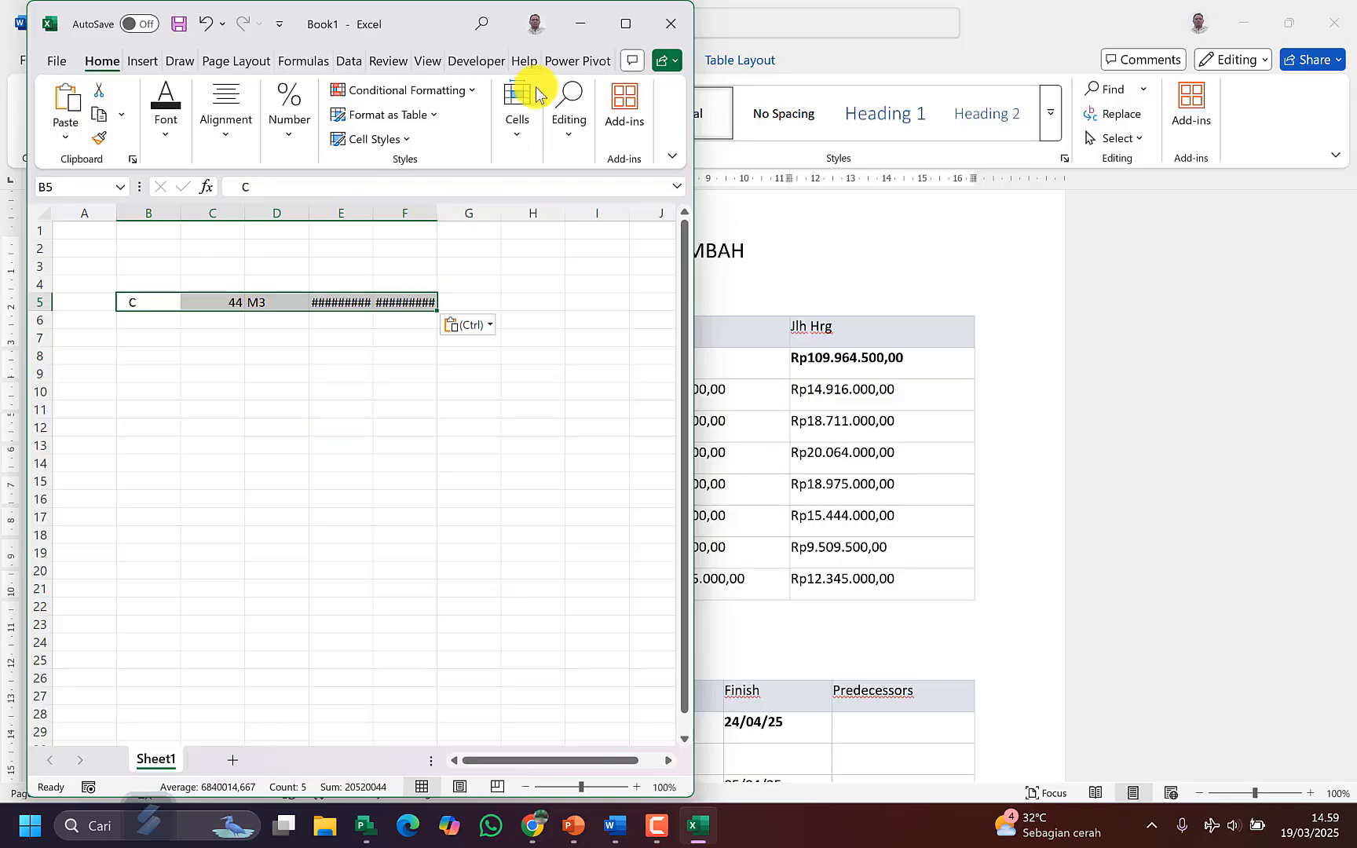
pyautogui.click(617, 26)
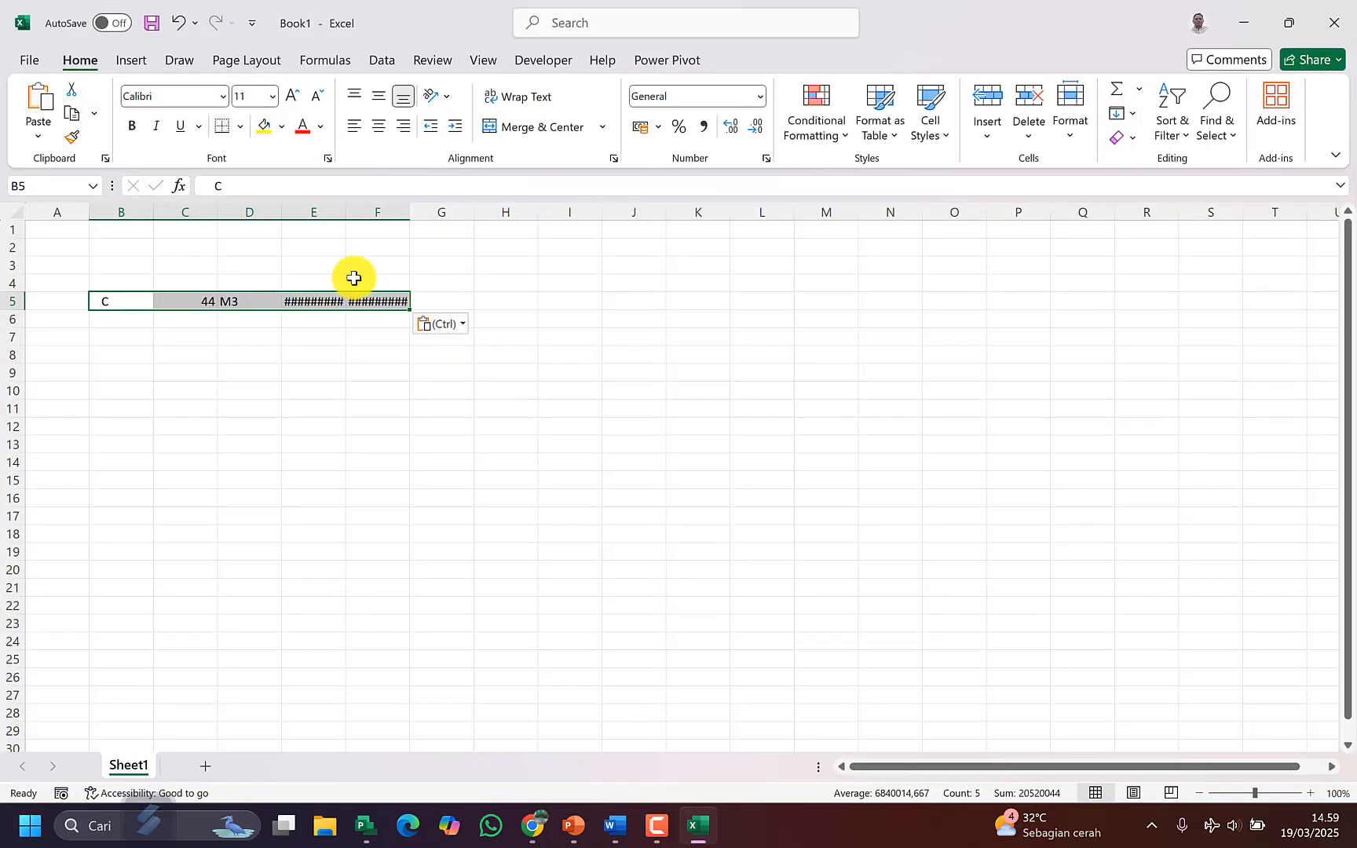
pyautogui.moveTo(350, 211); pyautogui.dragTo(576, 212)
pyautogui.click(284, 423)
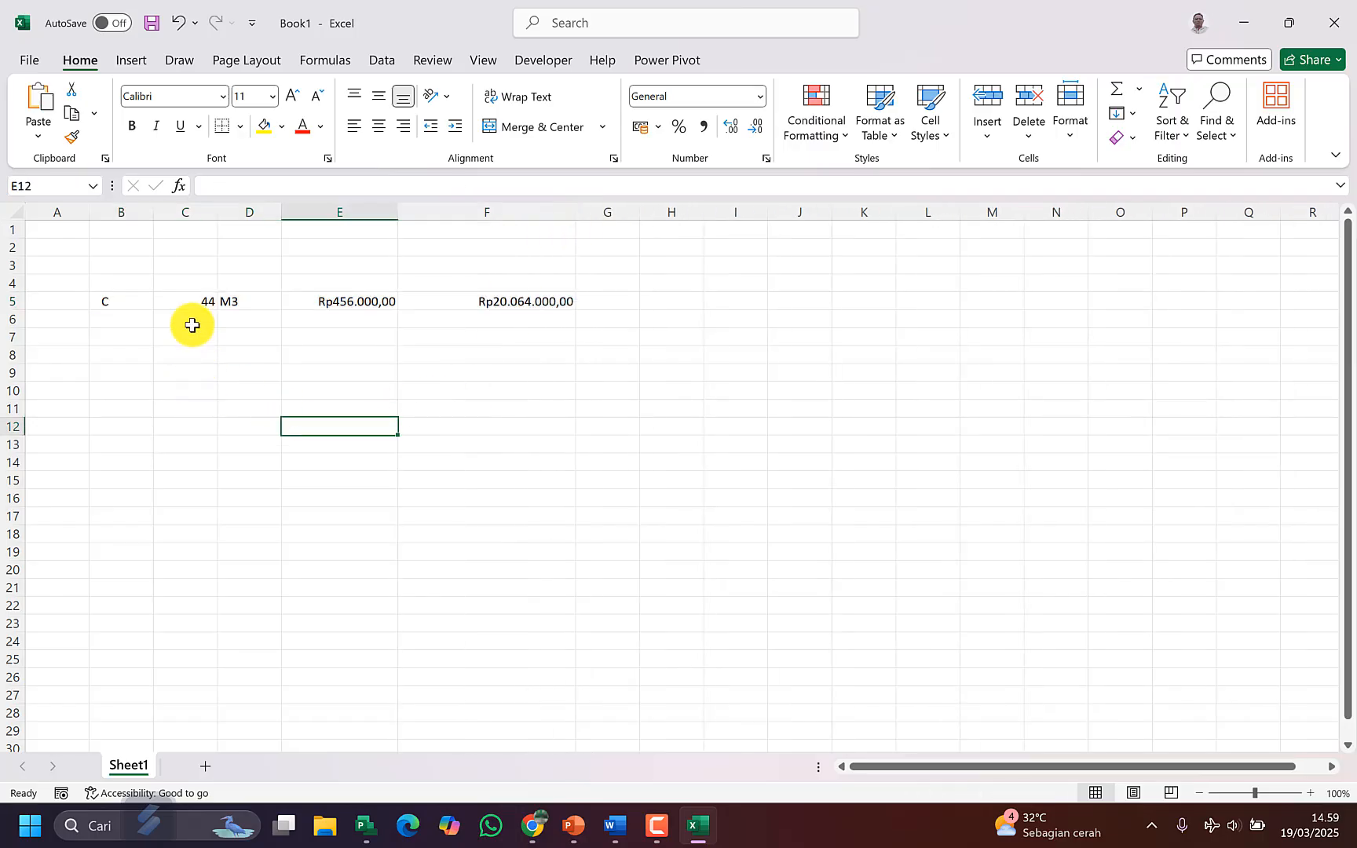
# Step: Replace the total in F5 with the formula =C5*E5, multiplying volume by unit price
pyautogui.click(193, 301)
pyautogui.press('Right')
pyautogui.press('Right')
pyautogui.press('Right')
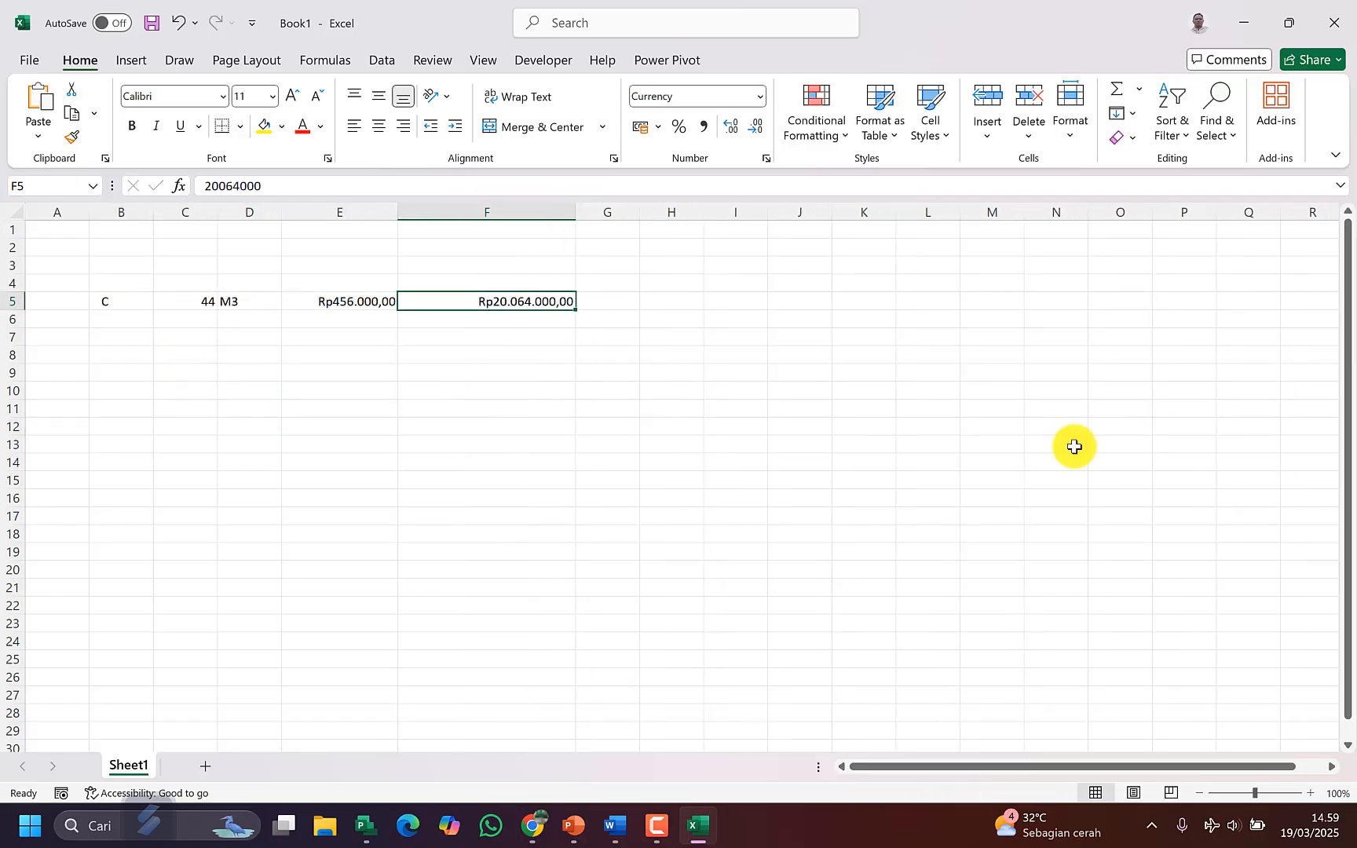
pyautogui.write('=')
pyautogui.press('Left')
pyautogui.press('Left')
pyautogui.press('Left')
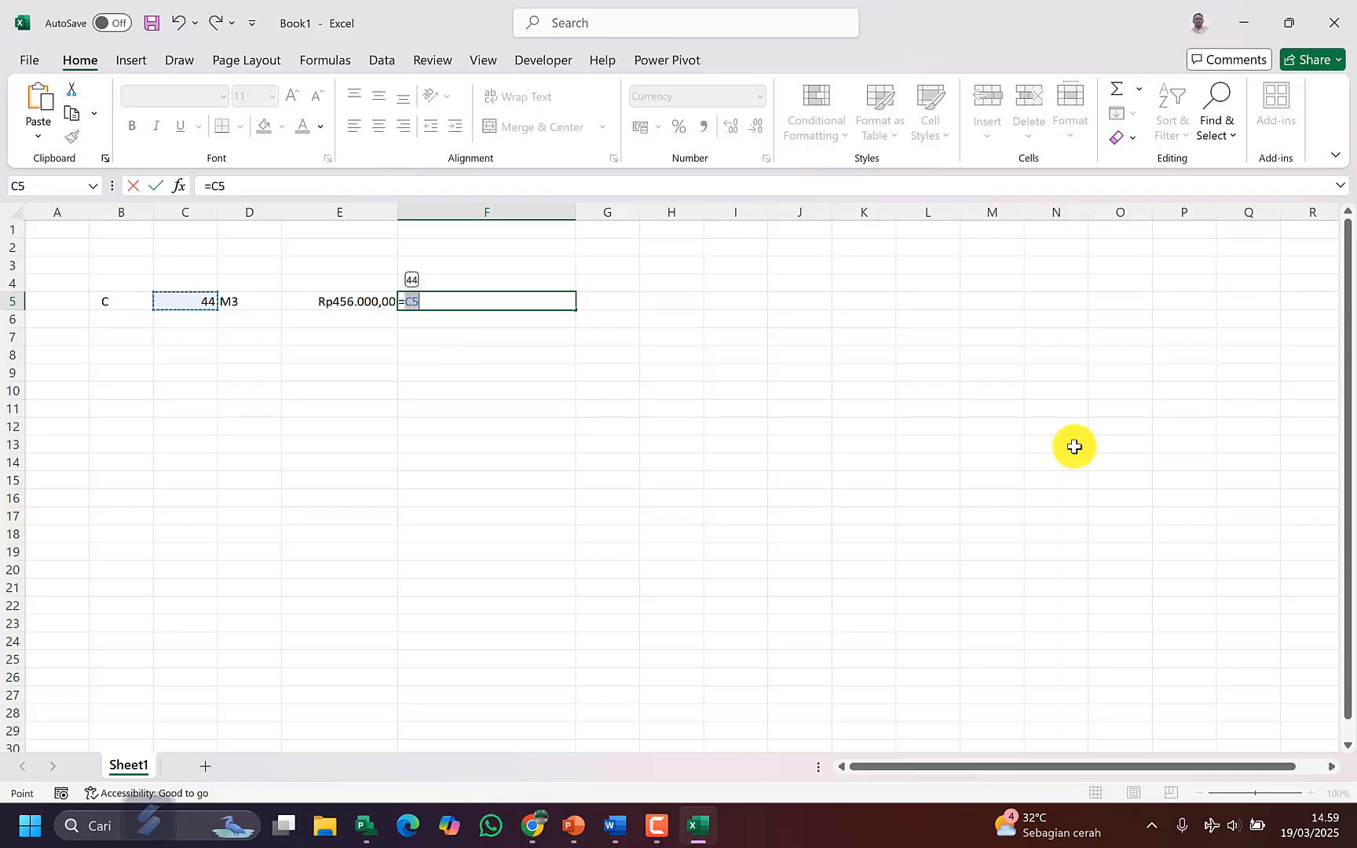
pyautogui.write('*')
pyautogui.press('Left')
pyautogui.press('Return')
pyautogui.press('Up')
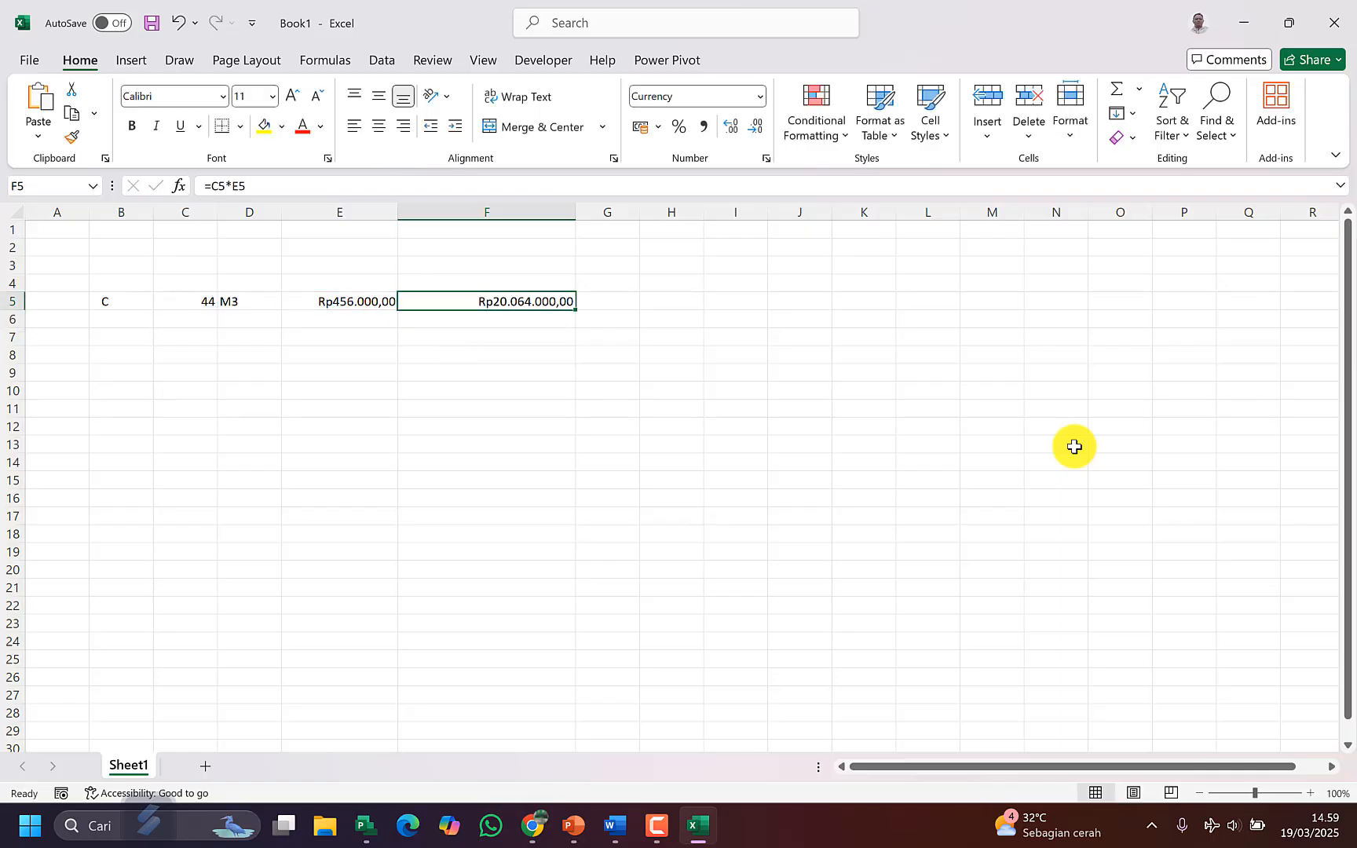
# Step: Copy the volume, unit, unit price and total cells C5:F5 to row 7, starting at C7
pyautogui.press('Down')
pyautogui.press('Down')
pyautogui.press('Left')
pyautogui.press('Left')
pyautogui.press('Left')
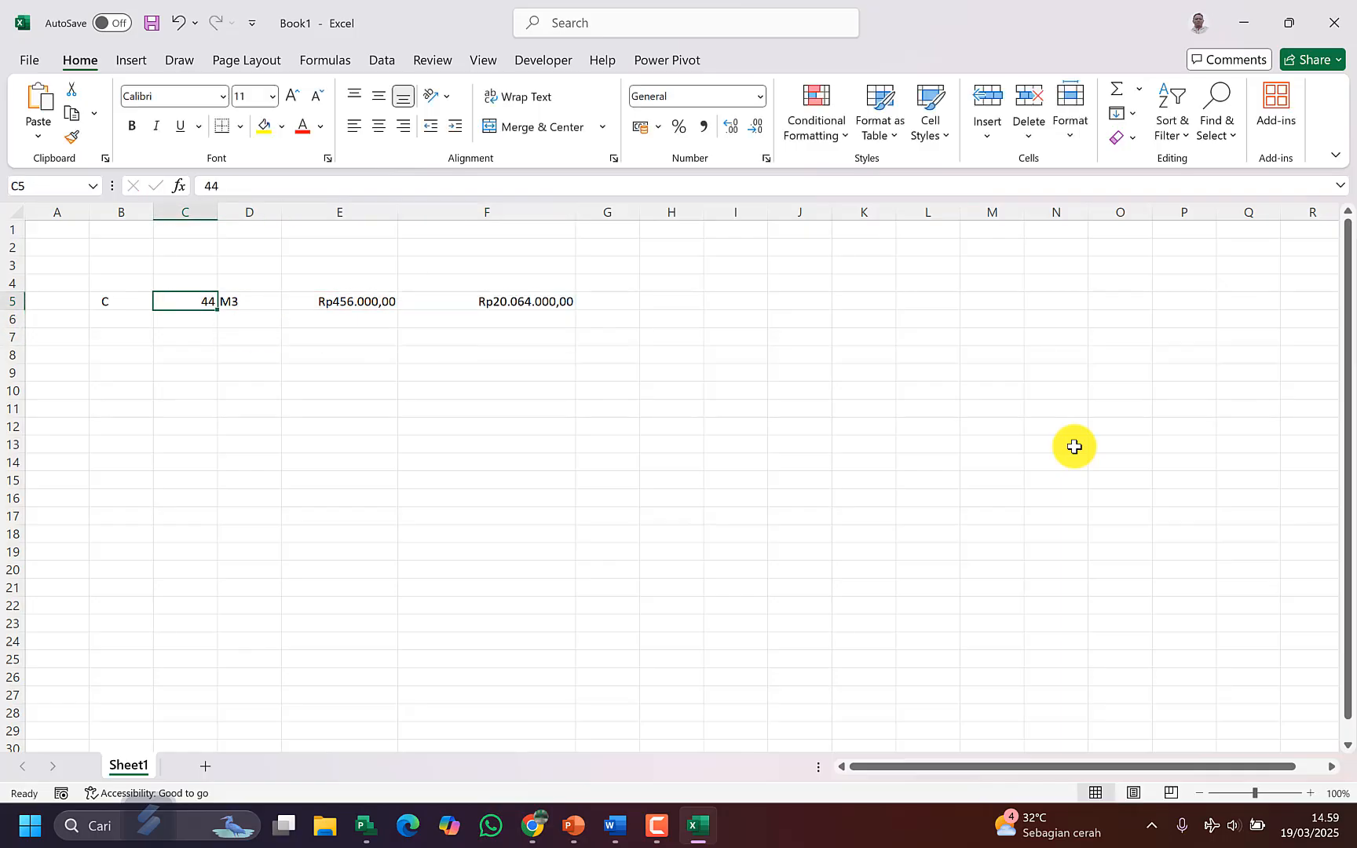
pyautogui.hotkey('shift', 'Right')
pyautogui.hotkey('shift', 'Right')
pyautogui.hotkey('shift', 'Right')
pyautogui.hotkey('ctrl', 'c')
pyautogui.press('Down')
pyautogui.press('Down')
pyautogui.hotkey('ctrl', 'v')
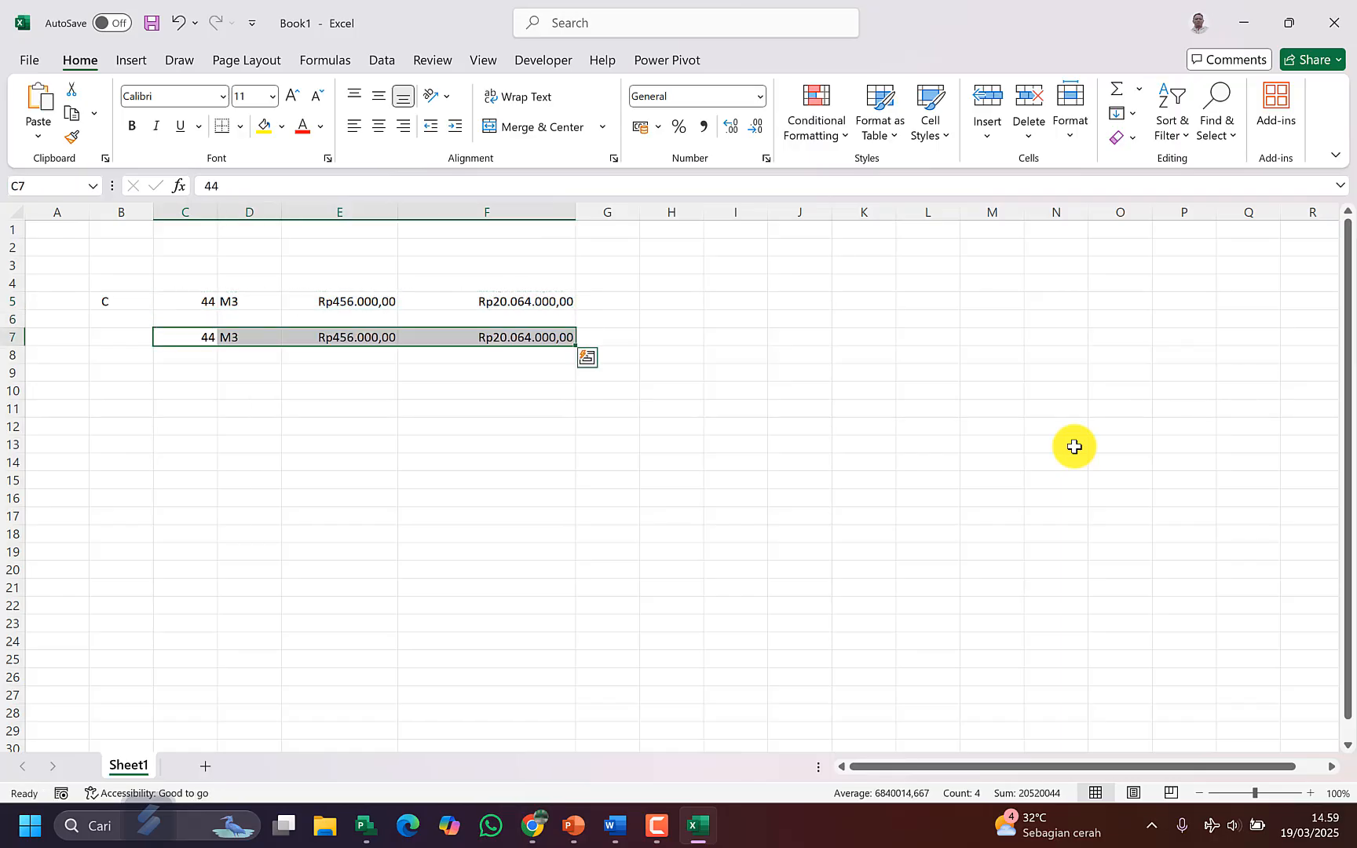
# Step: Set the volume in C7 to 11 and check the recalculated total in F7
pyautogui.press('Escape')
pyautogui.press('Left')
pyautogui.write('11')
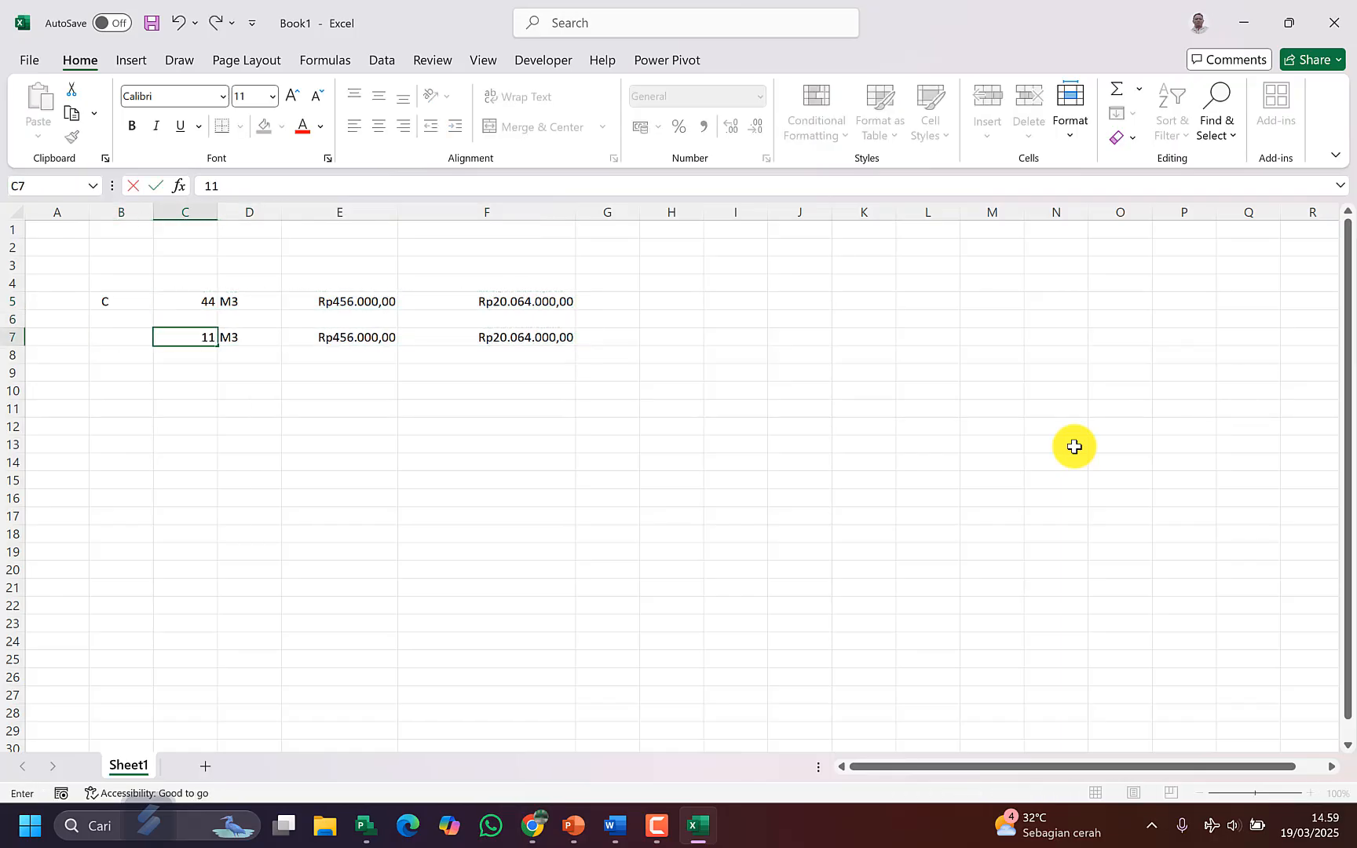
pyautogui.press('Tab')
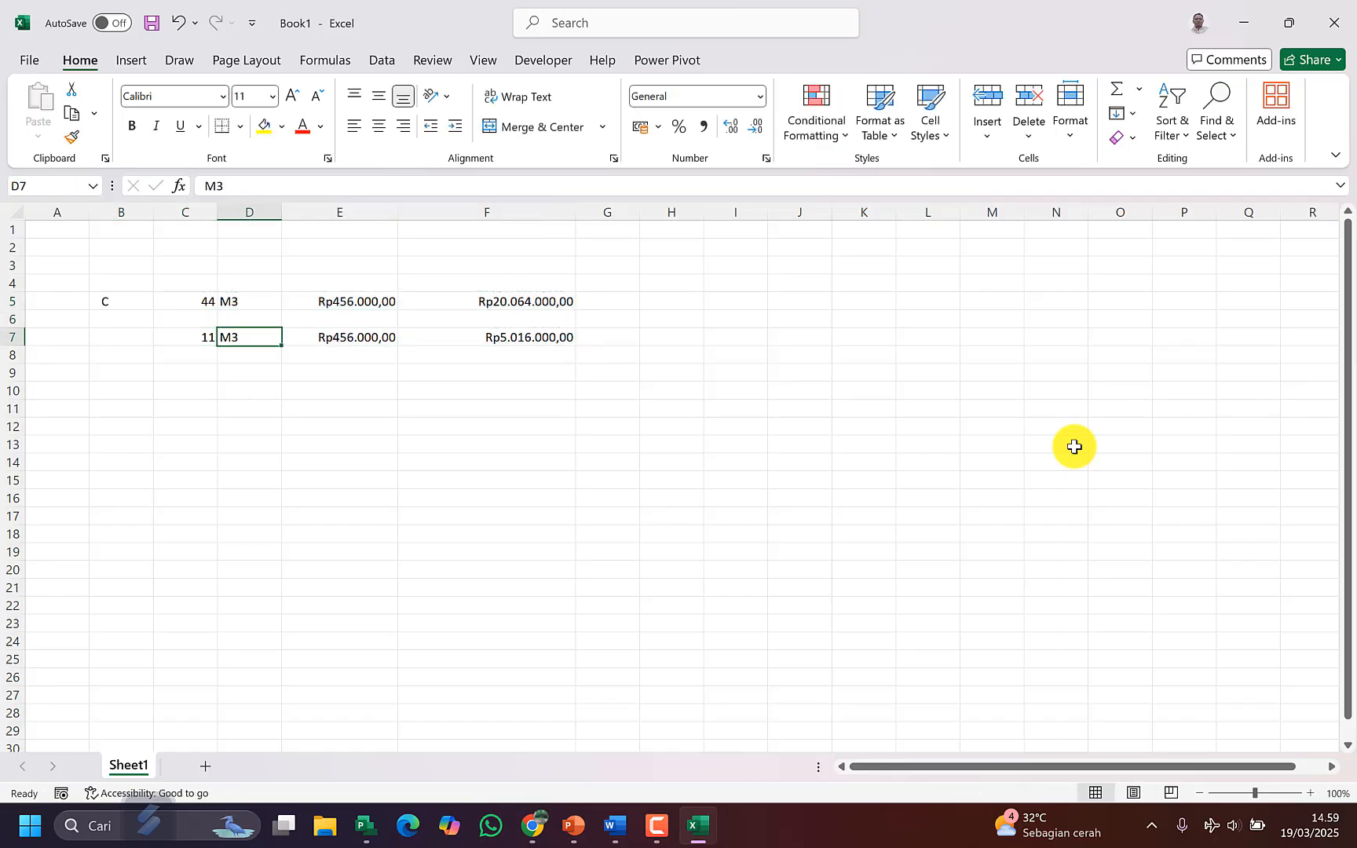
pyautogui.click(487, 334)
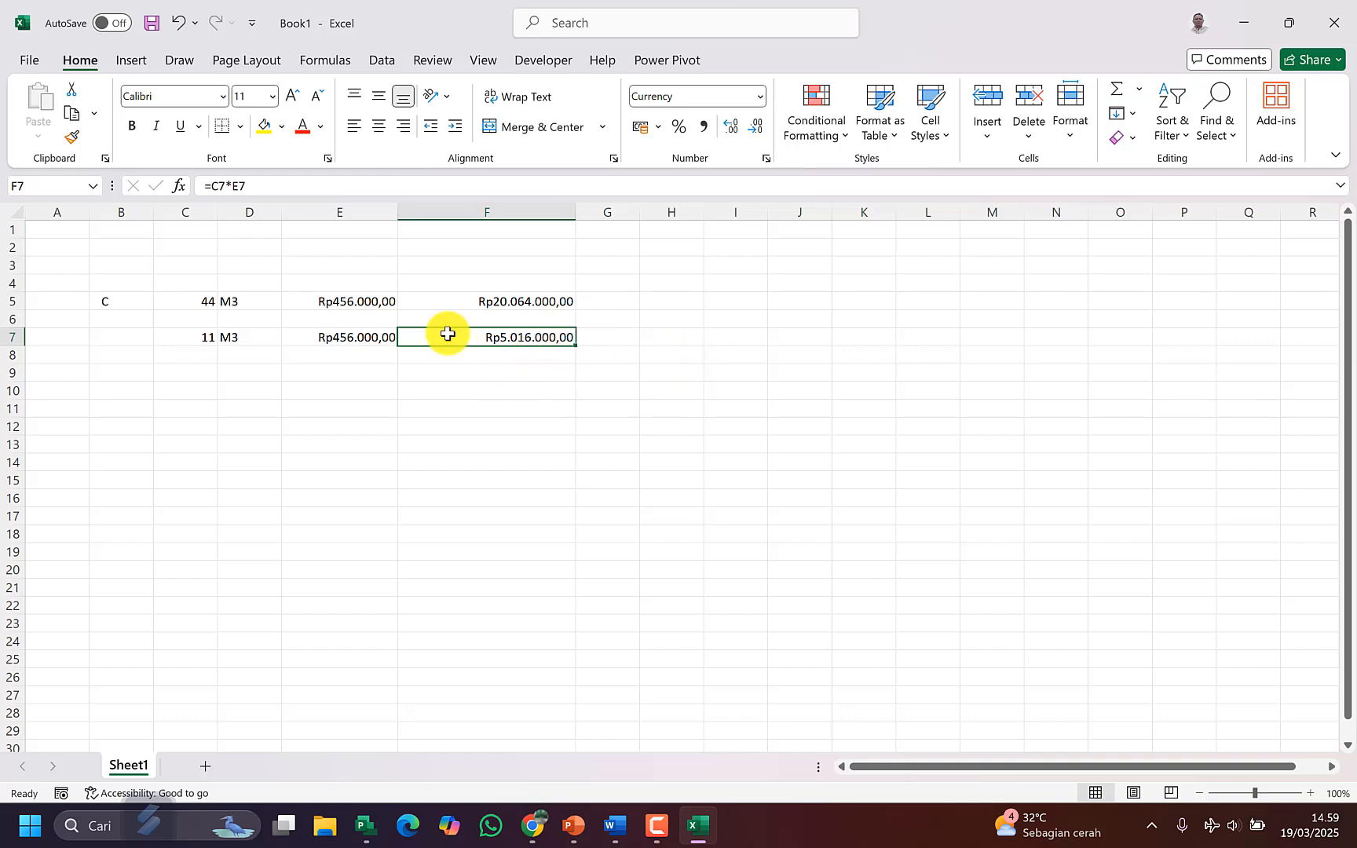
pyautogui.click(593, 303)
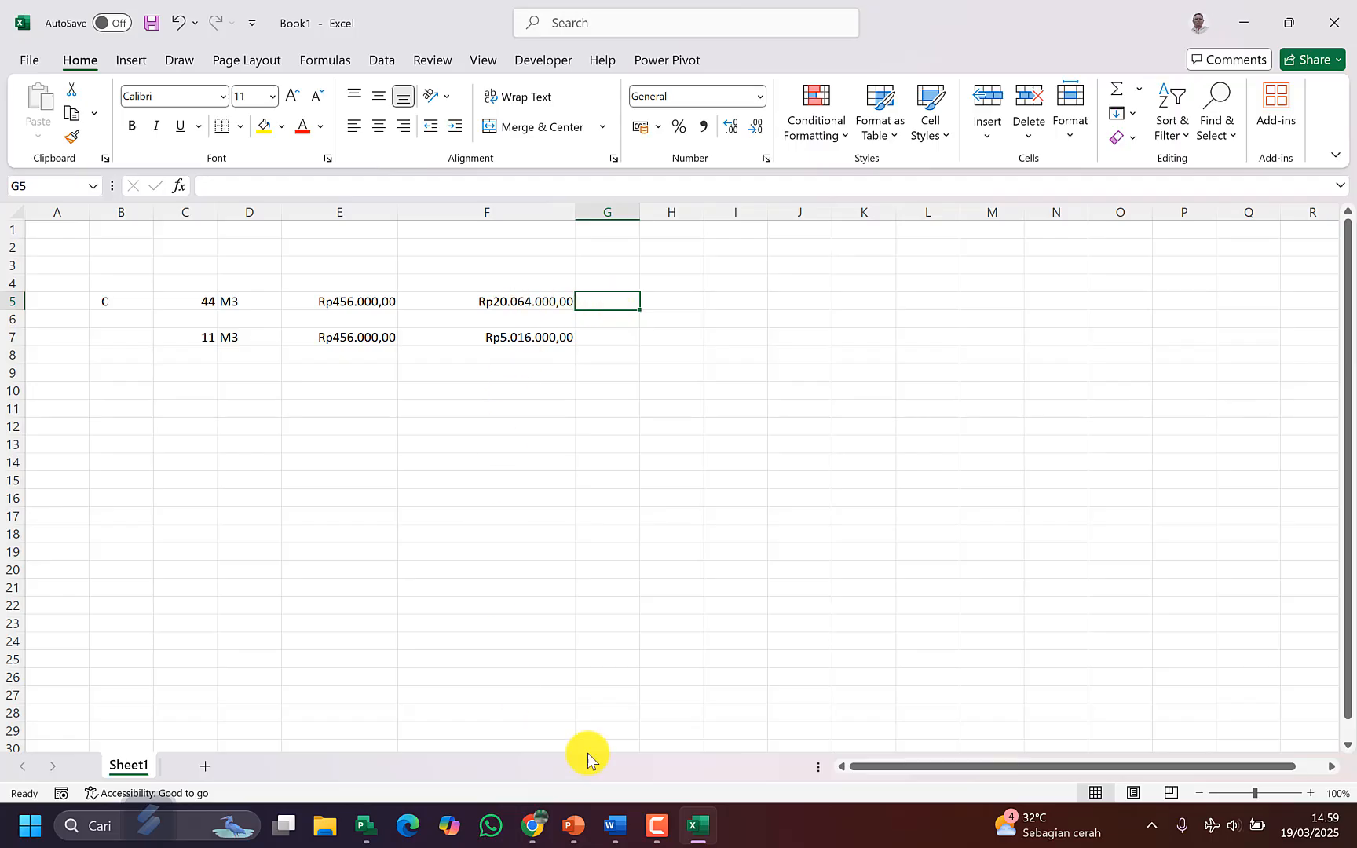
# Step: Copy the KONTRAK total amount from the Word table's Jlh Hrg column into cell F2 of the Excel sheet
pyautogui.click(618, 825)
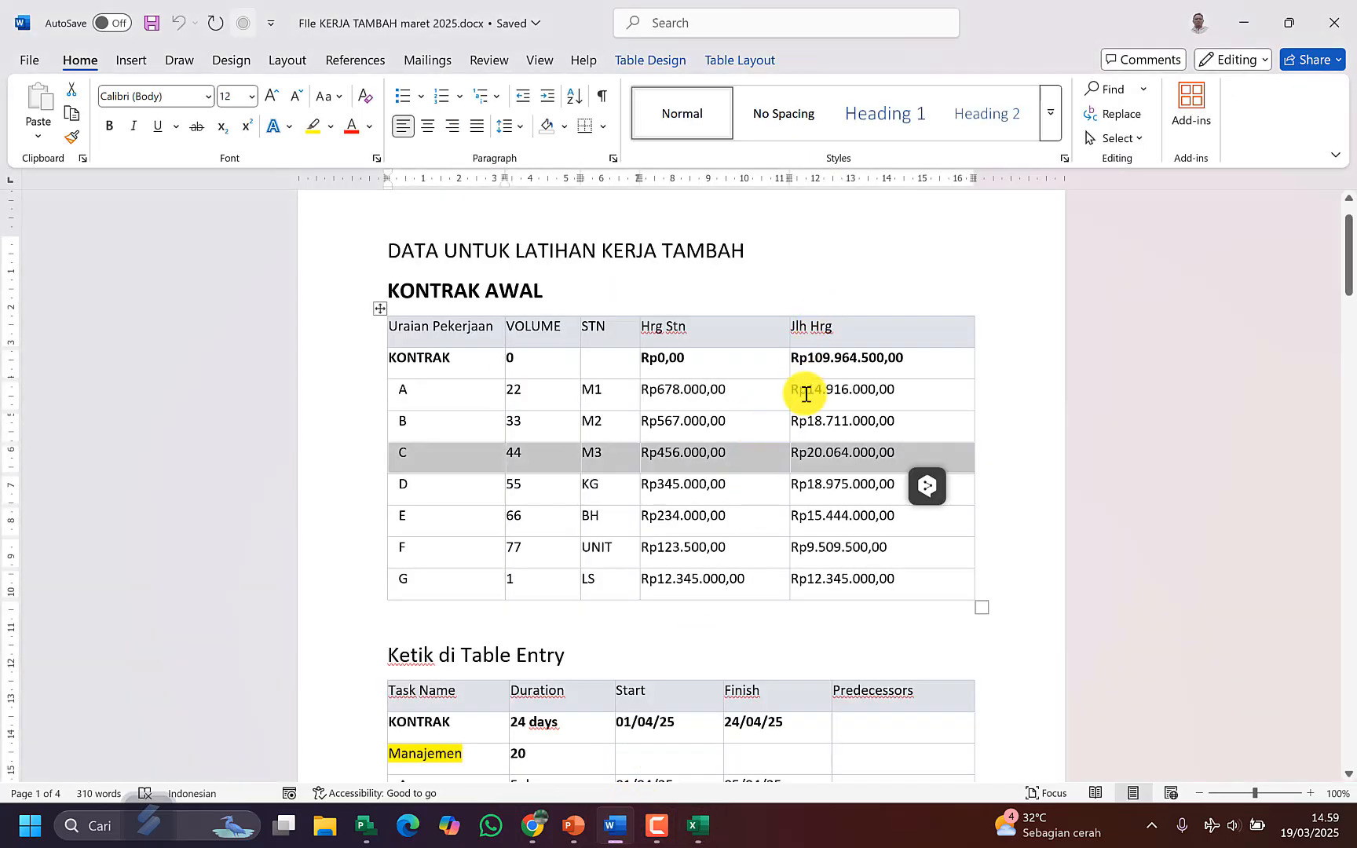
pyautogui.doubleClick(831, 355)
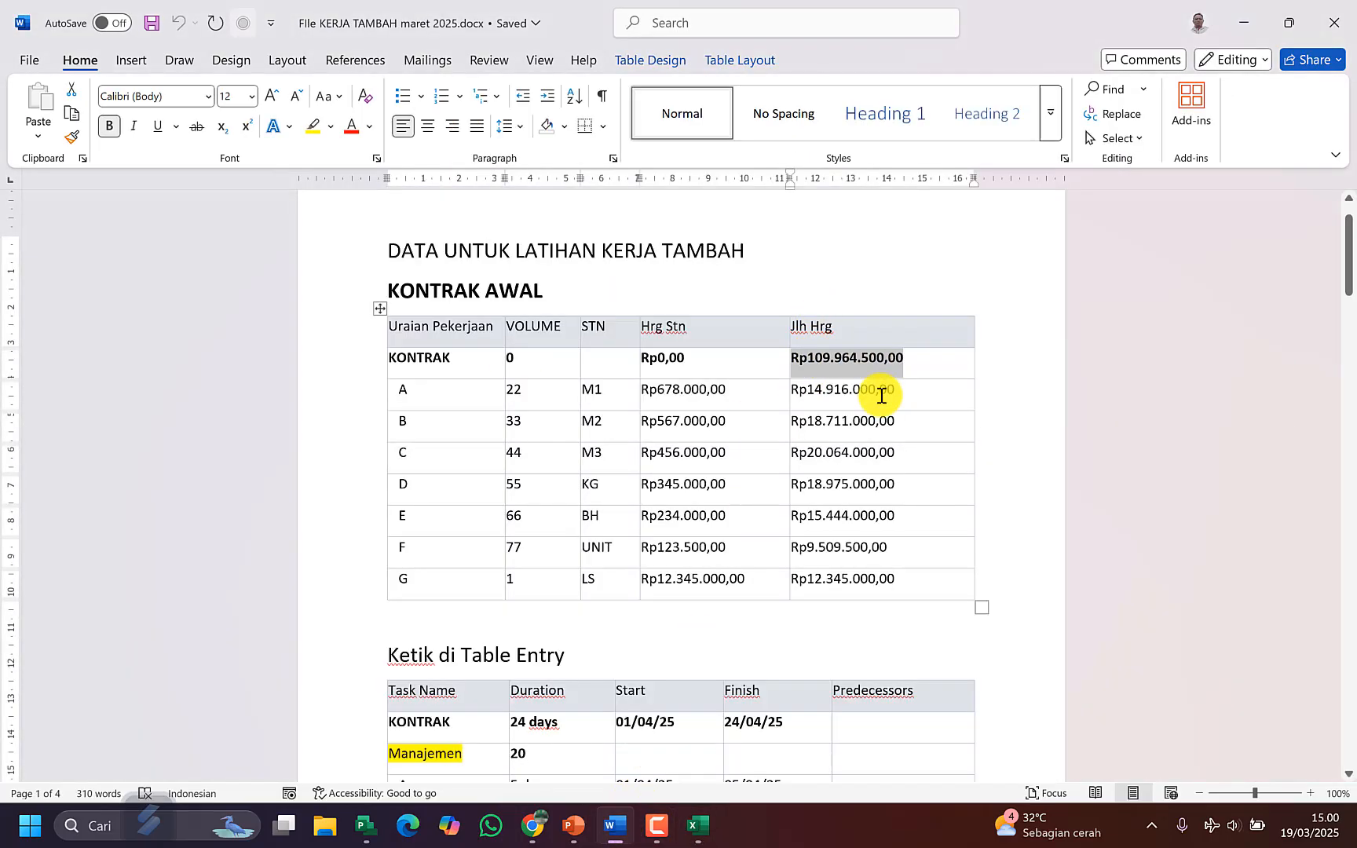
pyautogui.click(702, 824)
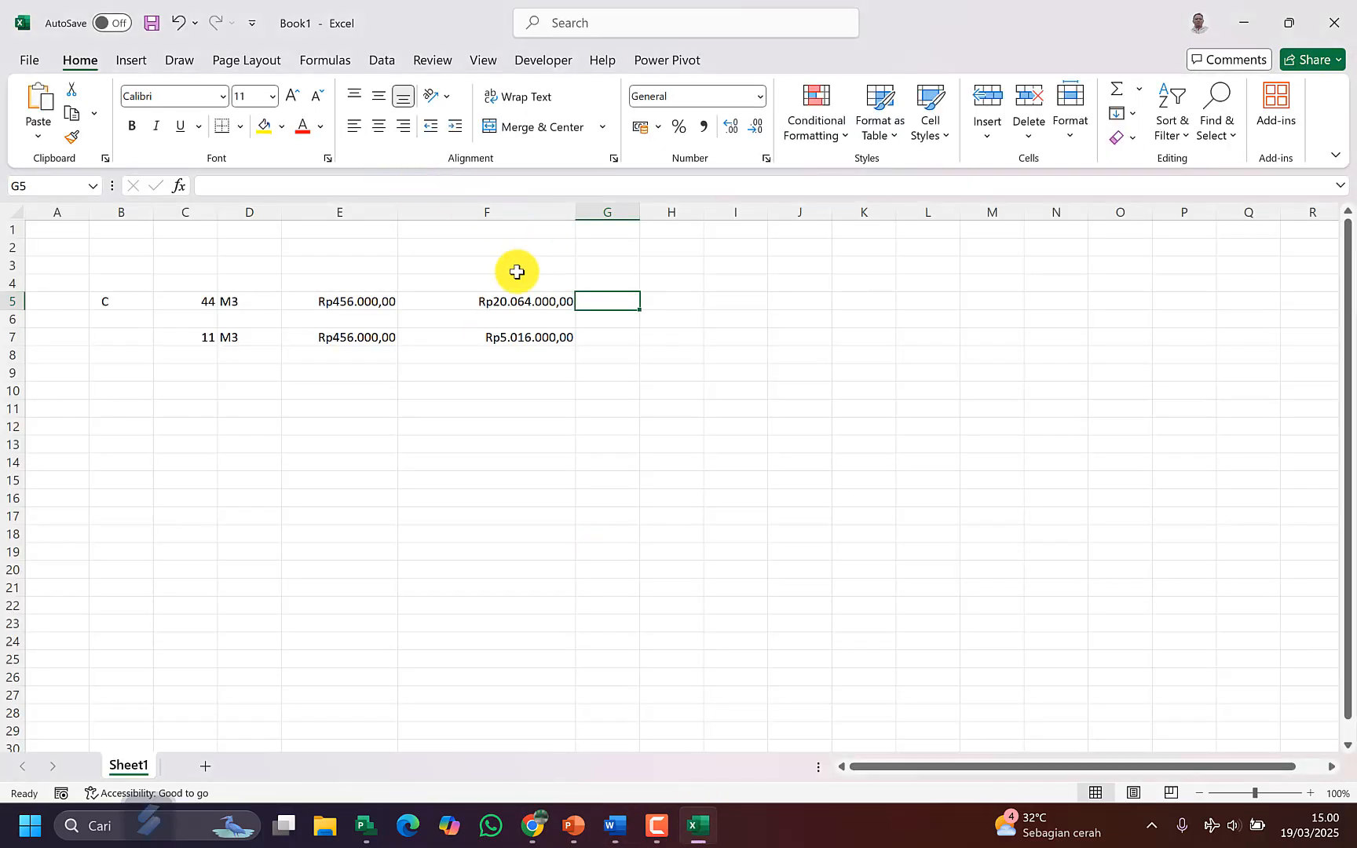
pyautogui.click(533, 249)
pyautogui.hotkey('ctrl', 'v')
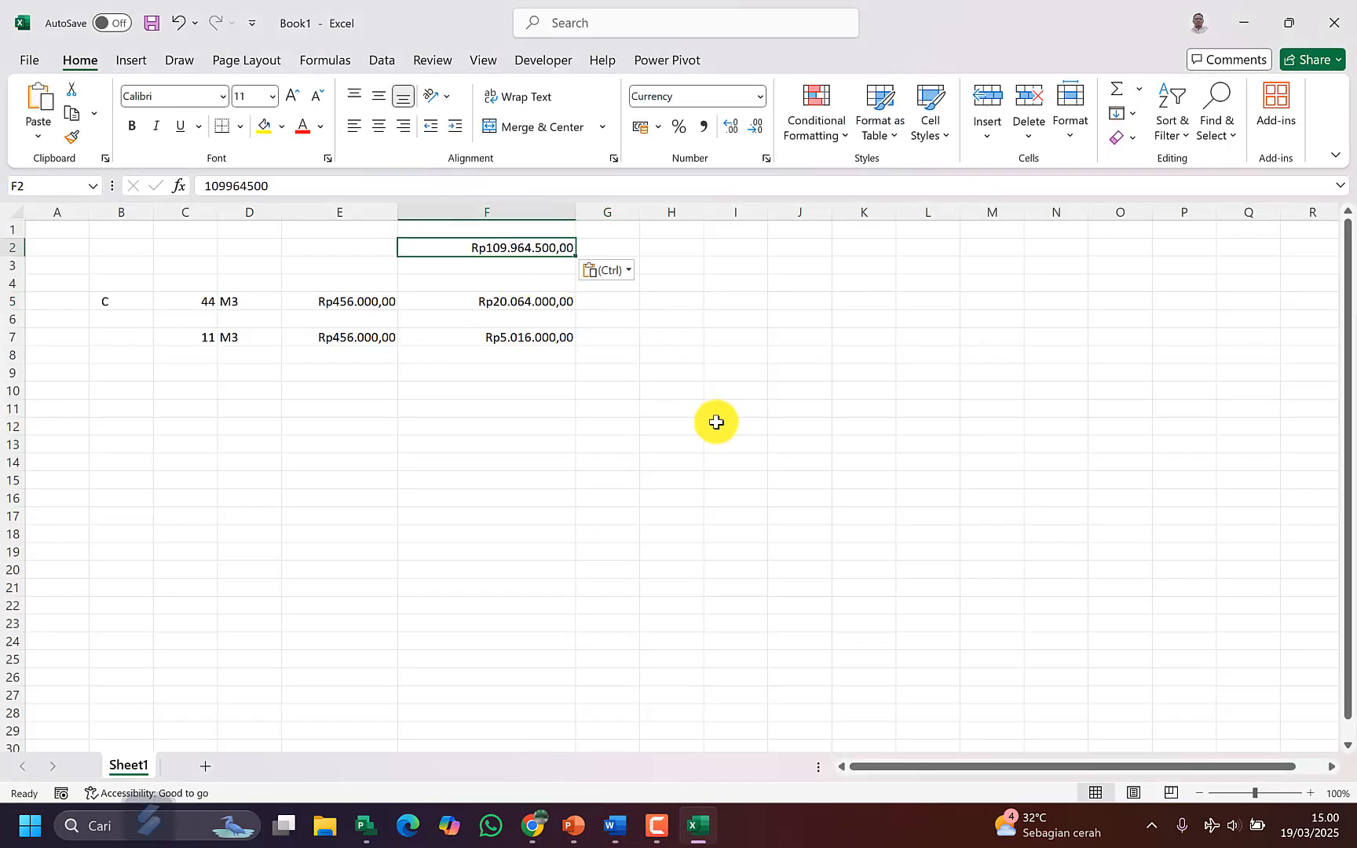
pyautogui.press('Return')
# Step: Enter the formula =F5/F2 in G5 to calculate task C's share of the contract total
pyautogui.click(632, 302)
pyautogui.write('=')
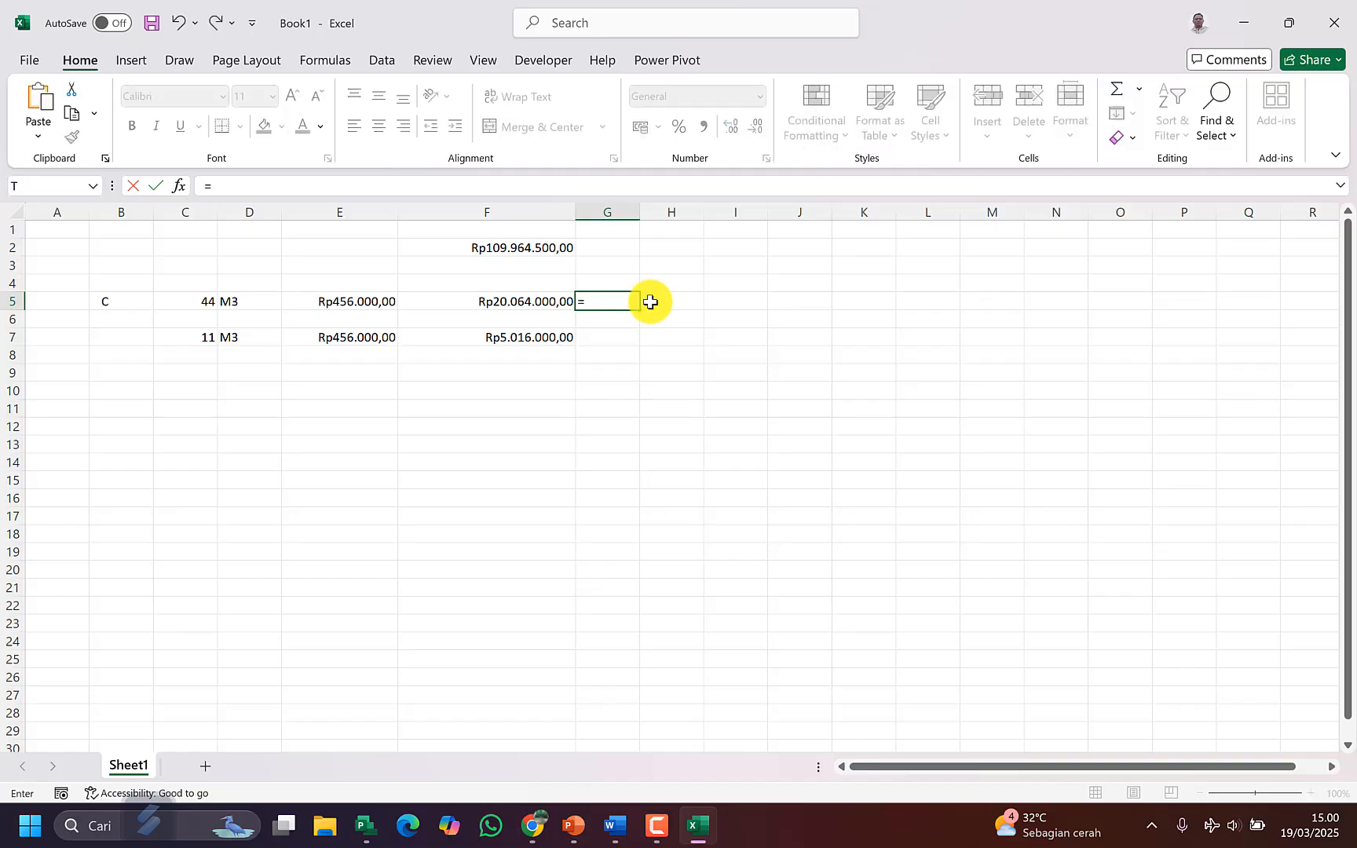
pyautogui.press('Left')
pyautogui.write('/')
pyautogui.press('Up')
pyautogui.press('Up')
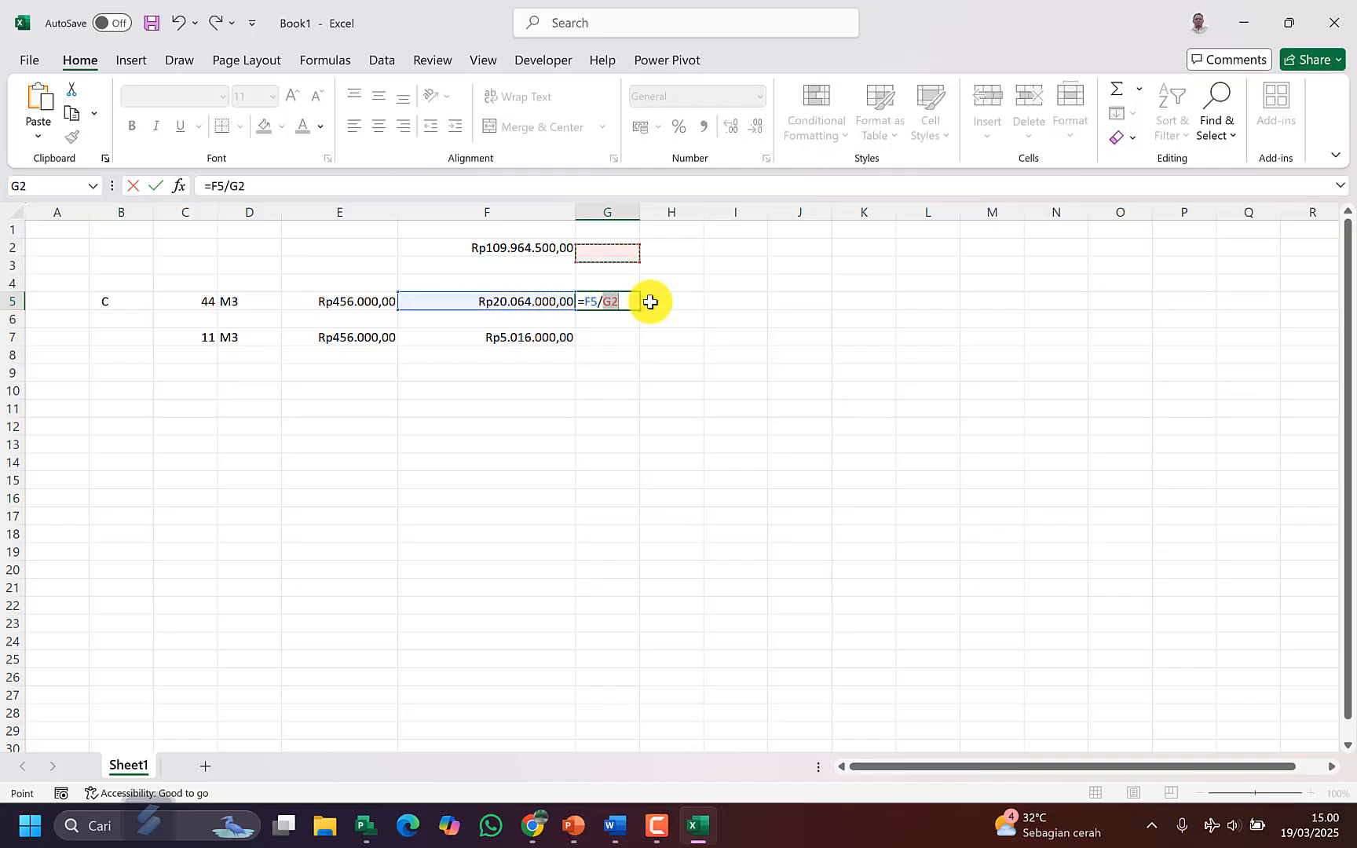
pyautogui.press('Left')
pyautogui.press('Return')
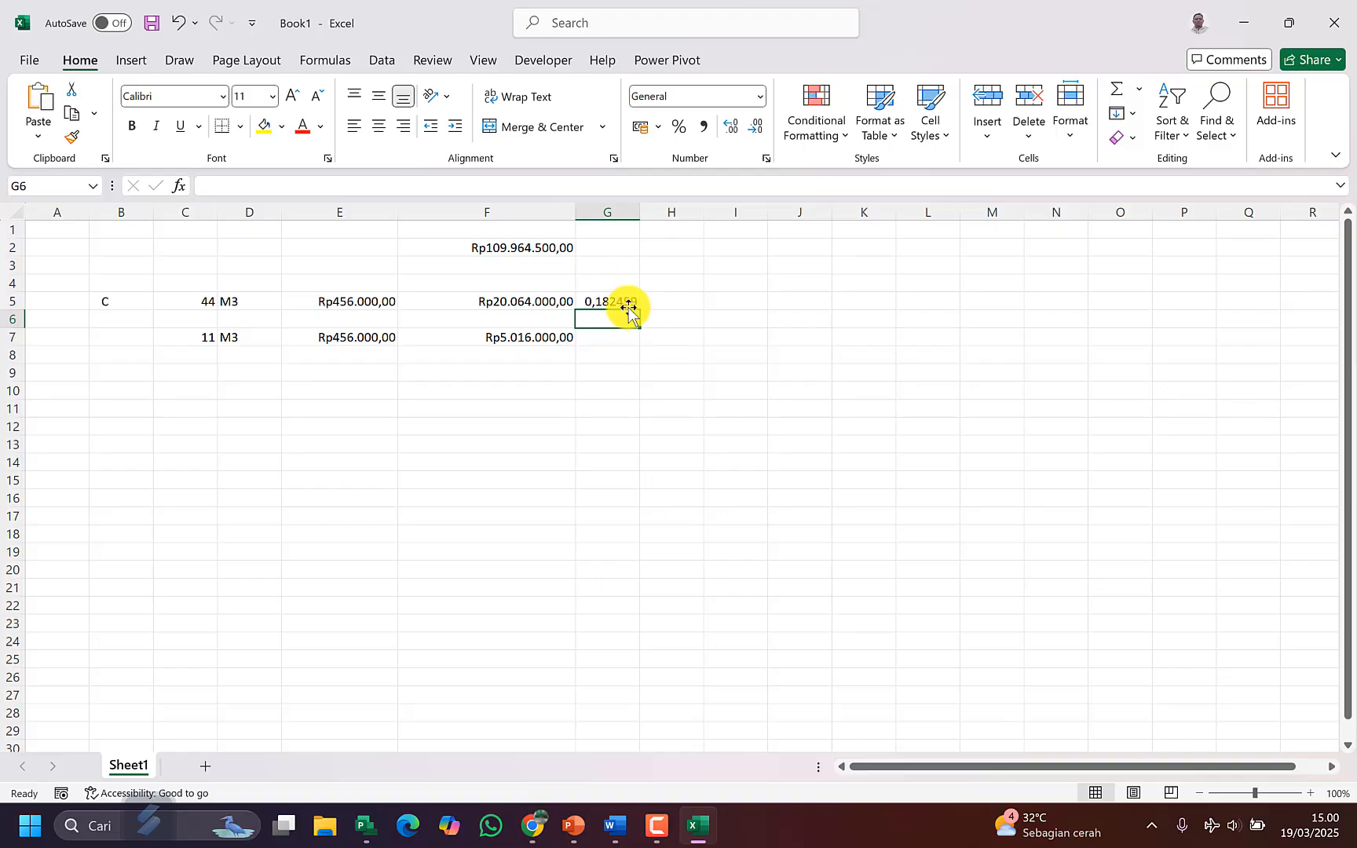
# Step: Format G5 as a percentage with two decimal places
pyautogui.click(621, 301)
pyautogui.click(679, 126)
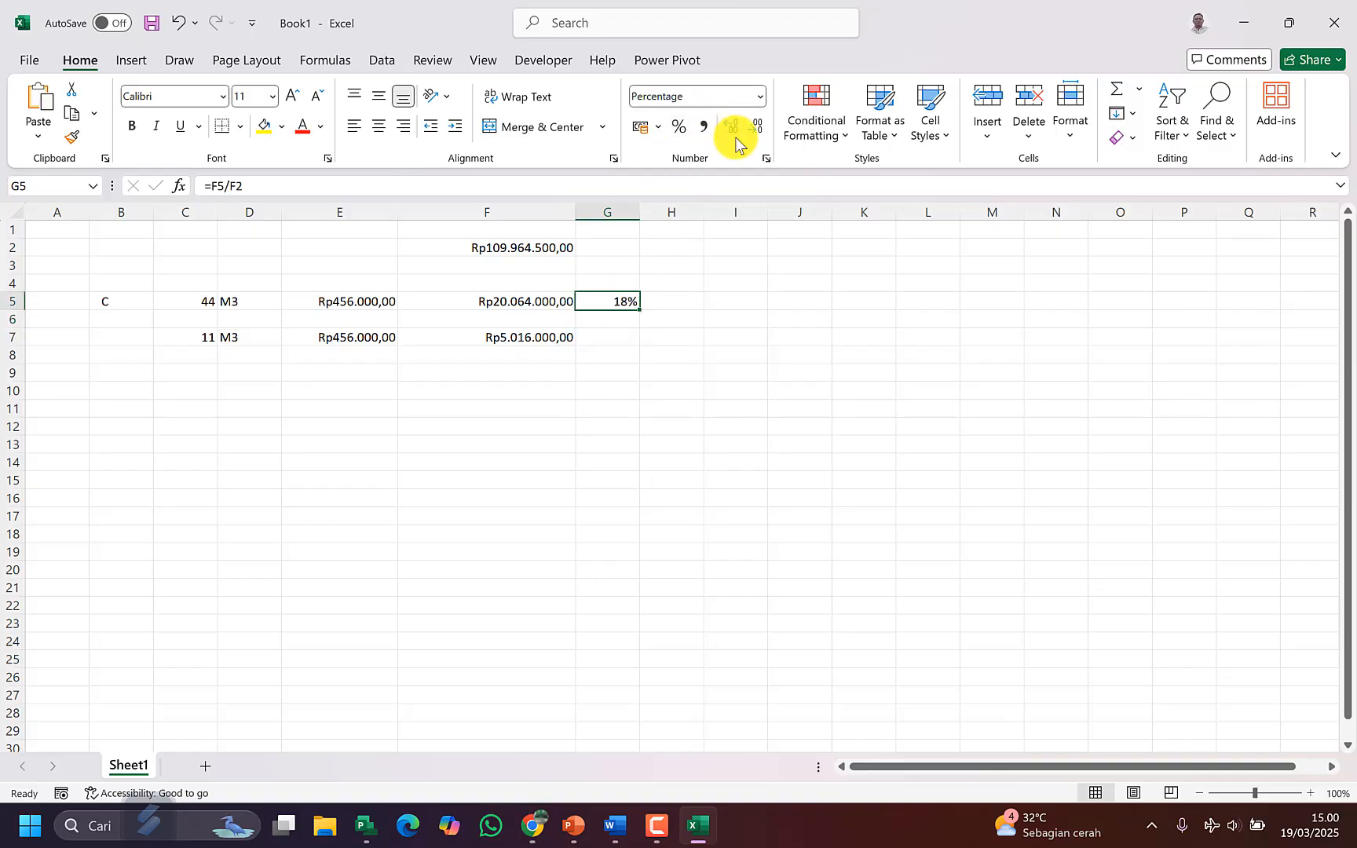
pyautogui.click(737, 128)
pyautogui.click(737, 128)
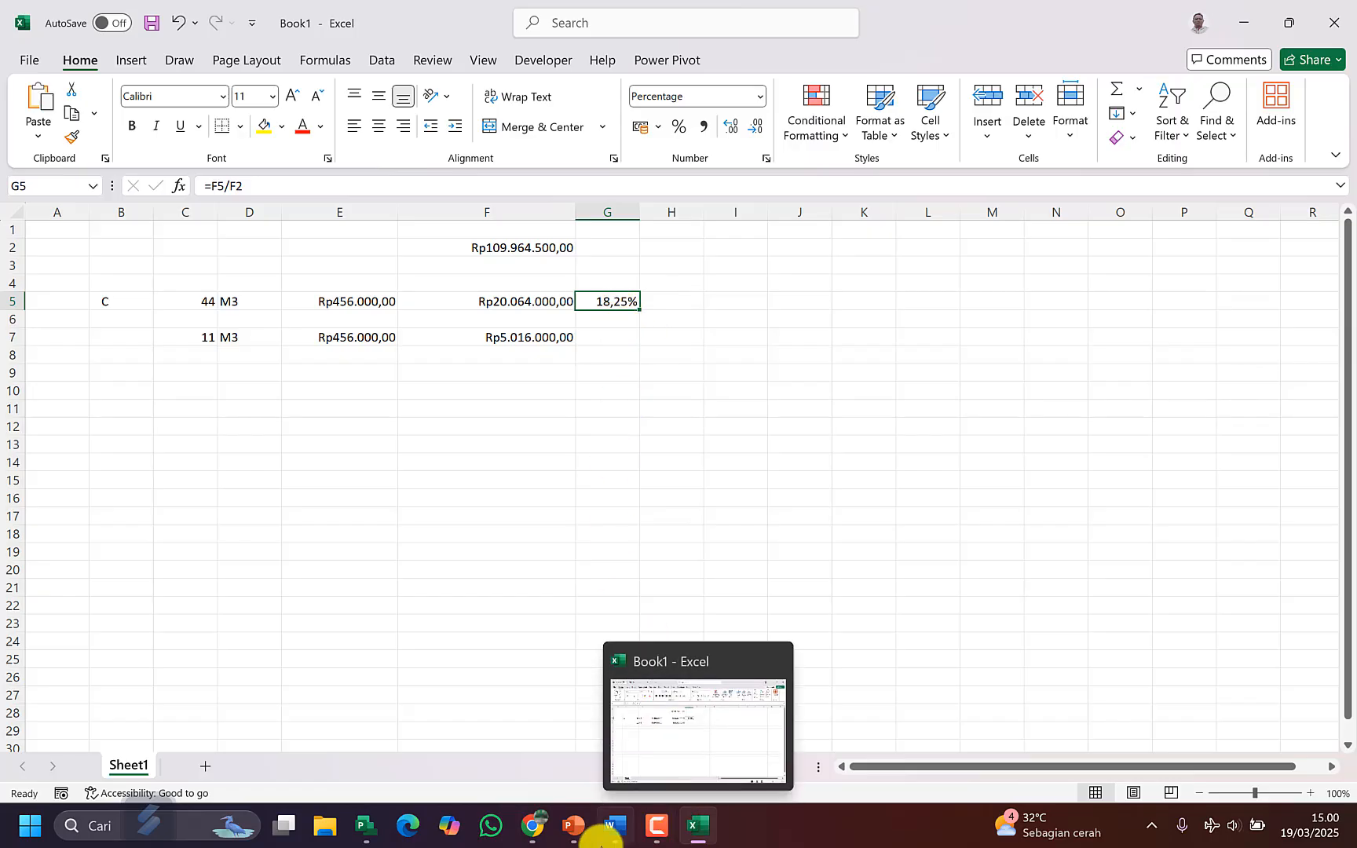
# Step: Check the task weights in Project and copy task B's name, volume, unit and unit price from the Word table into Excel from B5
pyautogui.click(377, 831)
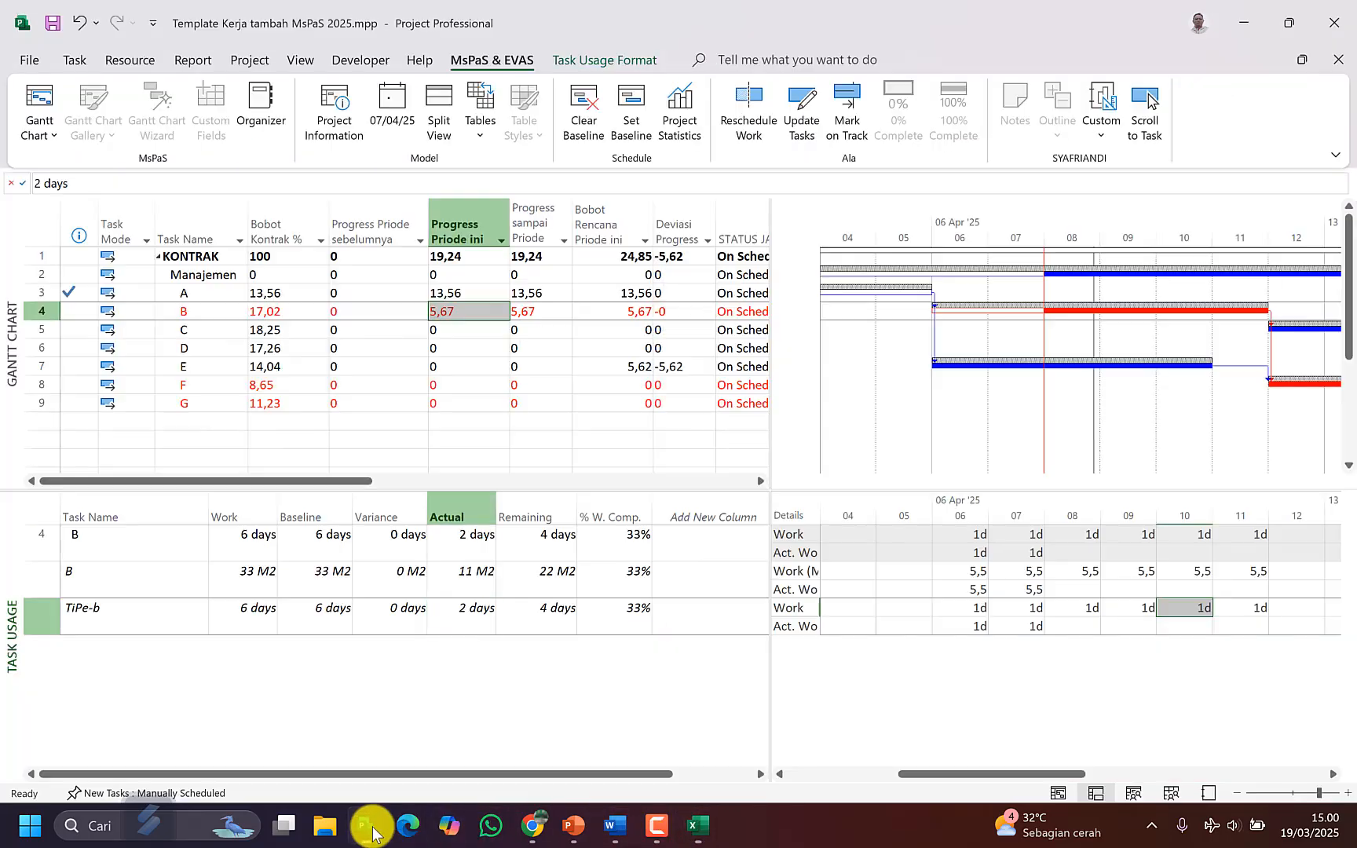
pyautogui.click(273, 330)
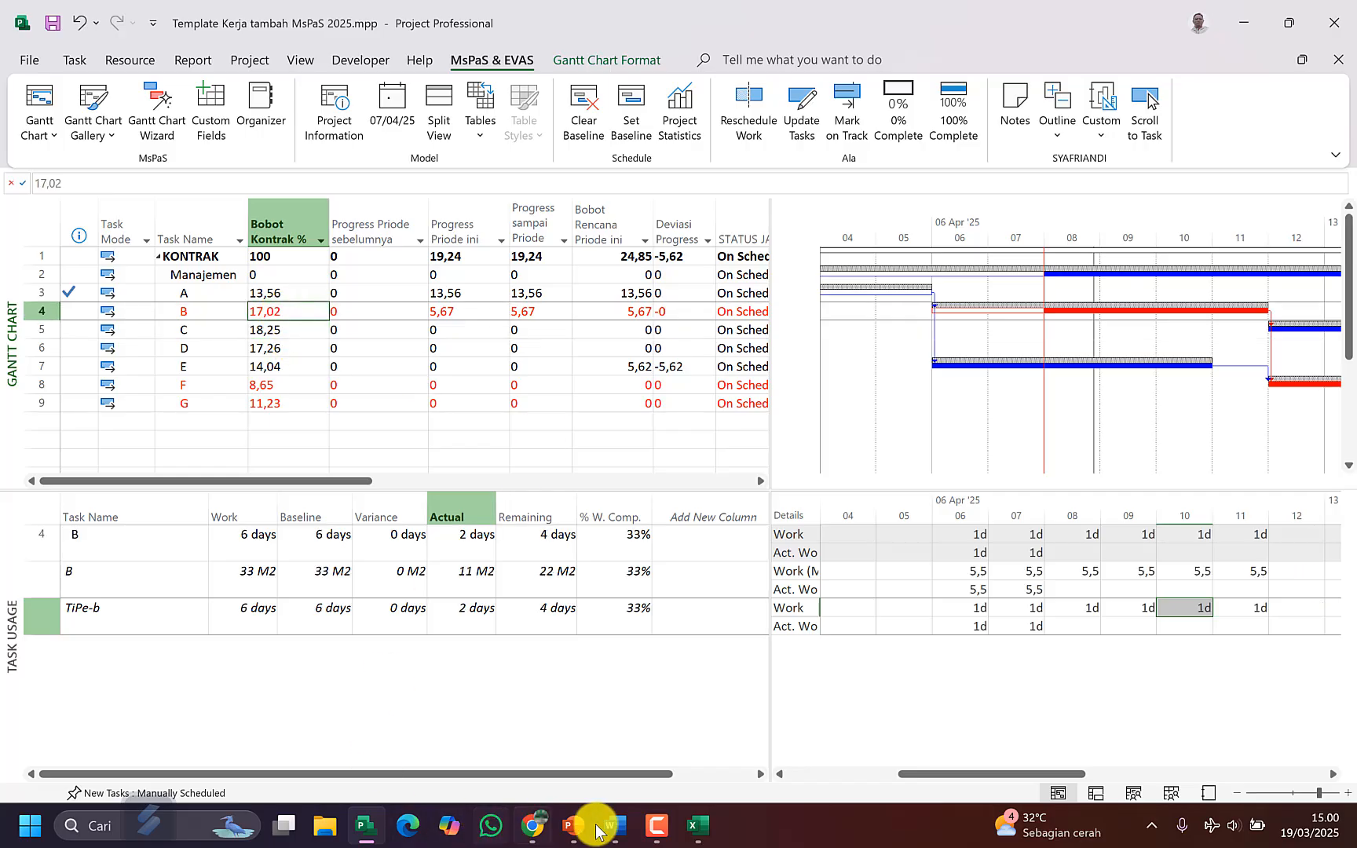
pyautogui.click(576, 736)
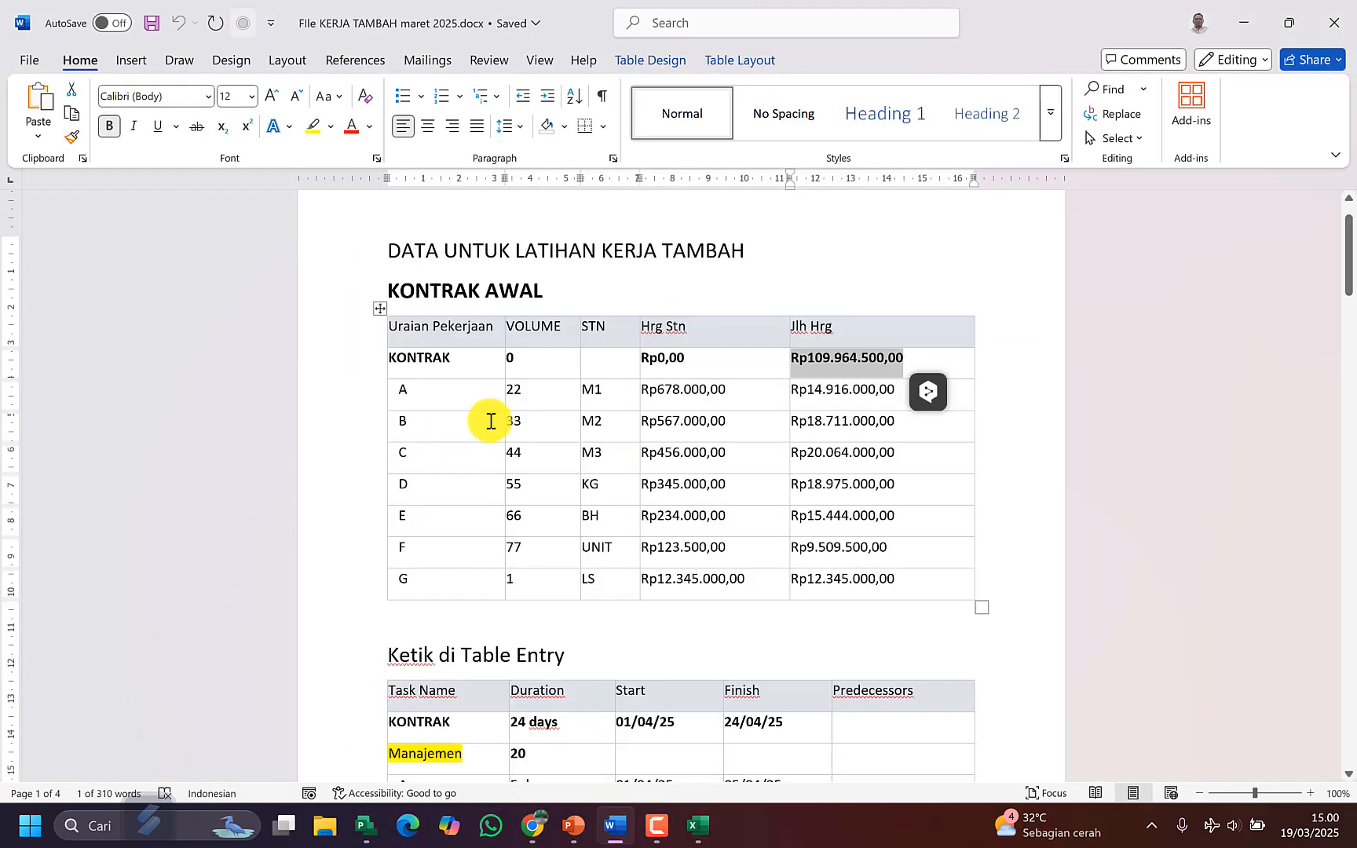
pyautogui.moveTo(474, 423); pyautogui.dragTo(647, 427)
pyautogui.hotkey('ctrl', 'c')
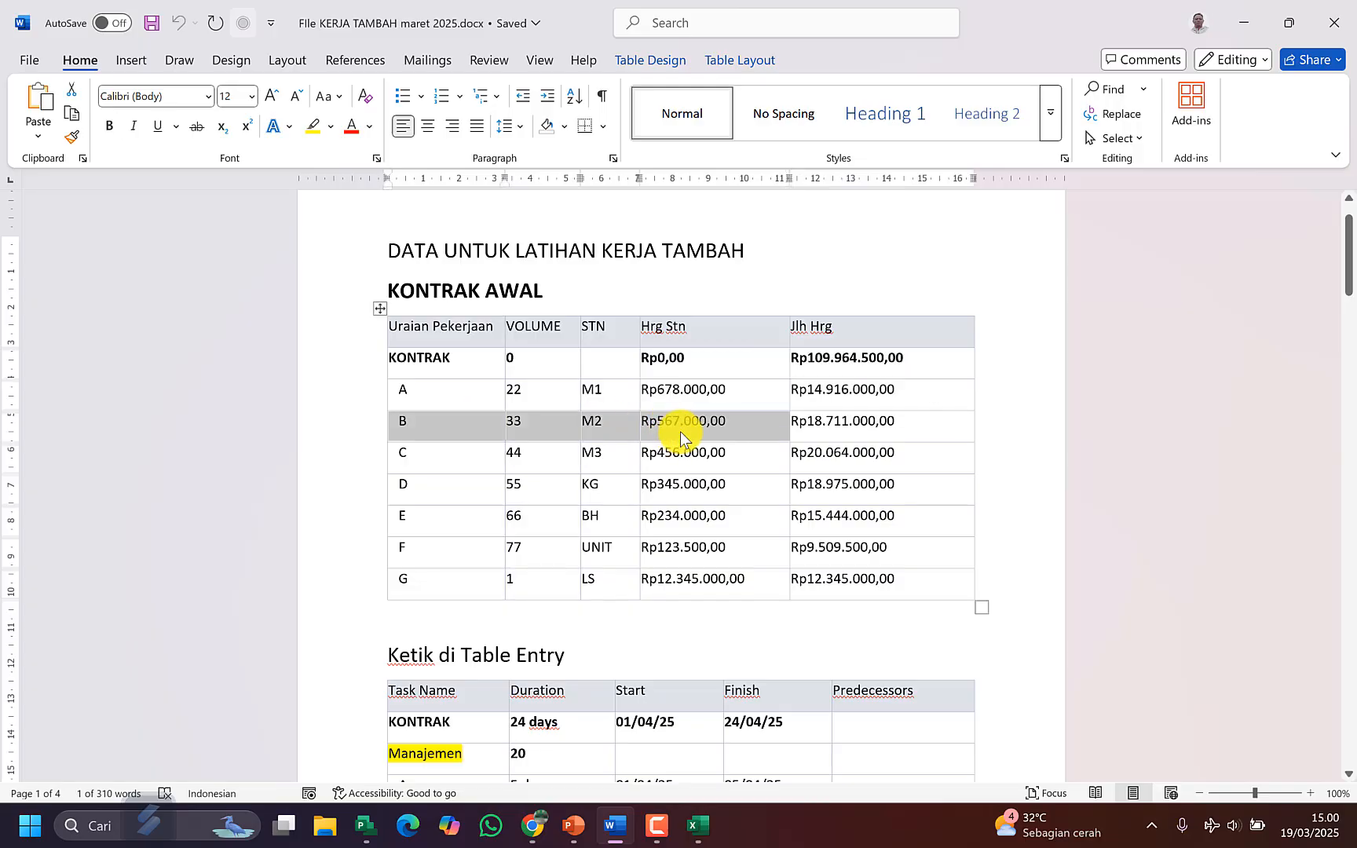
pyautogui.click(697, 825)
pyautogui.click(135, 299)
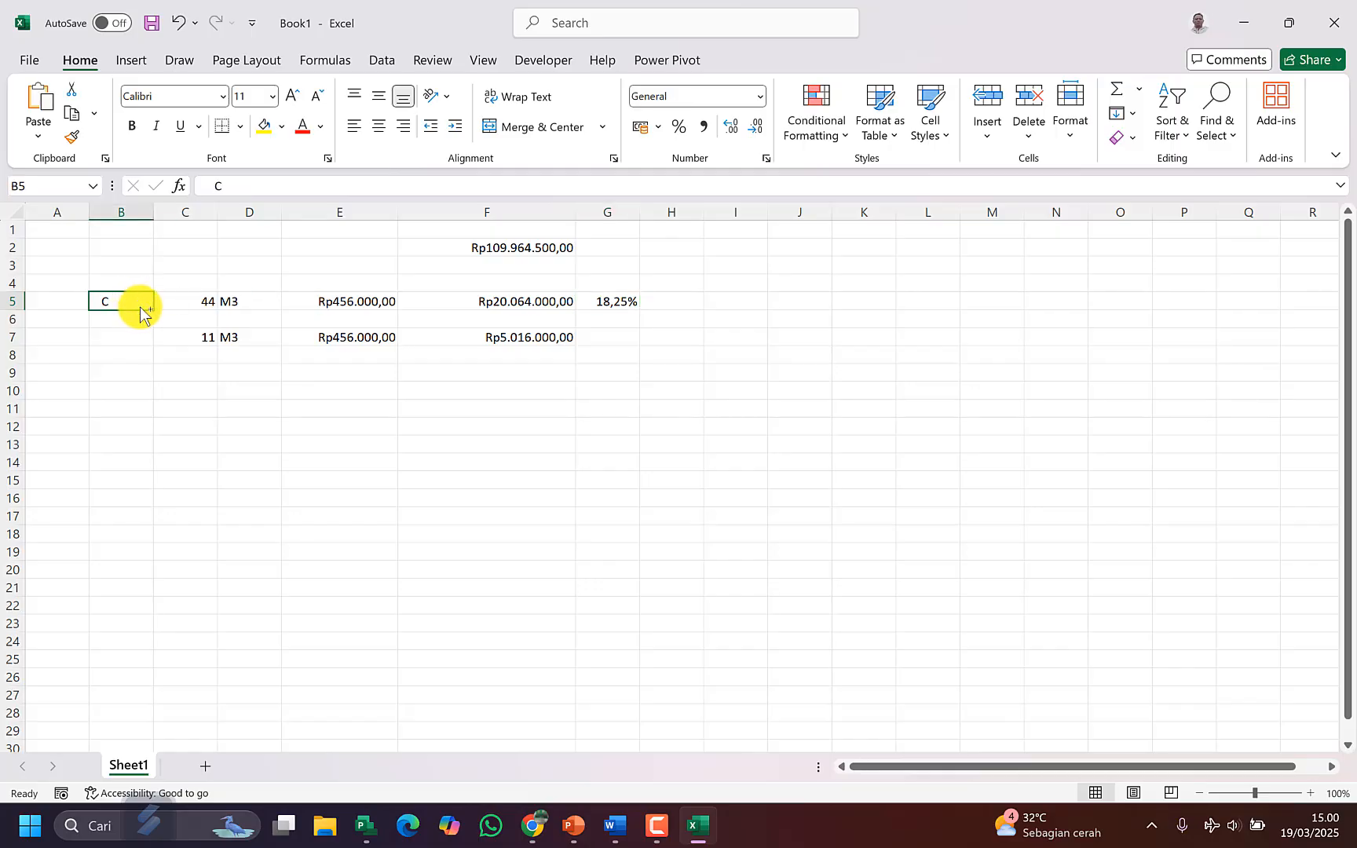
pyautogui.hotkey('ctrl', 'v')
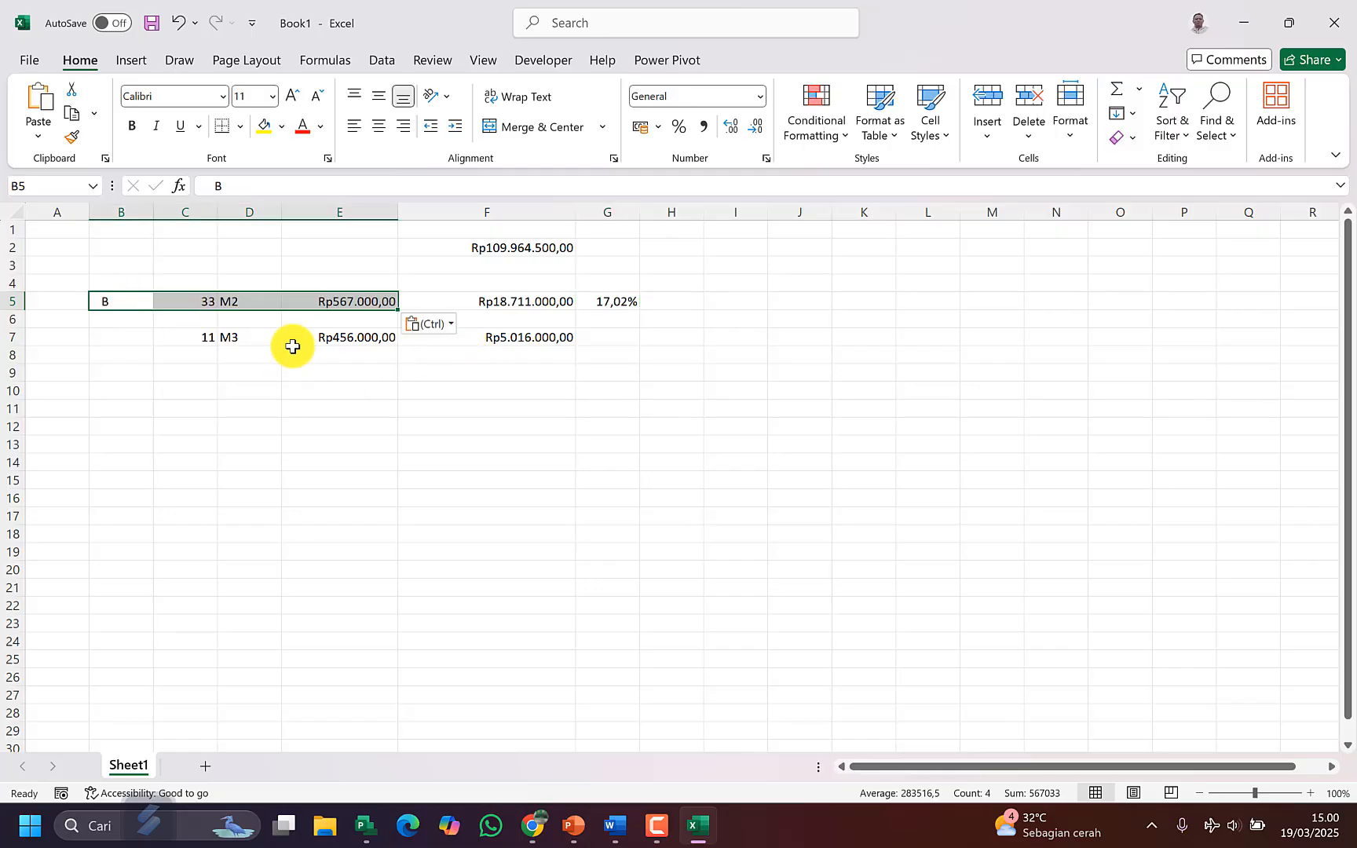
# Step: Copy task B's unit price from E5 into E7
pyautogui.click(258, 340)
pyautogui.click(357, 305)
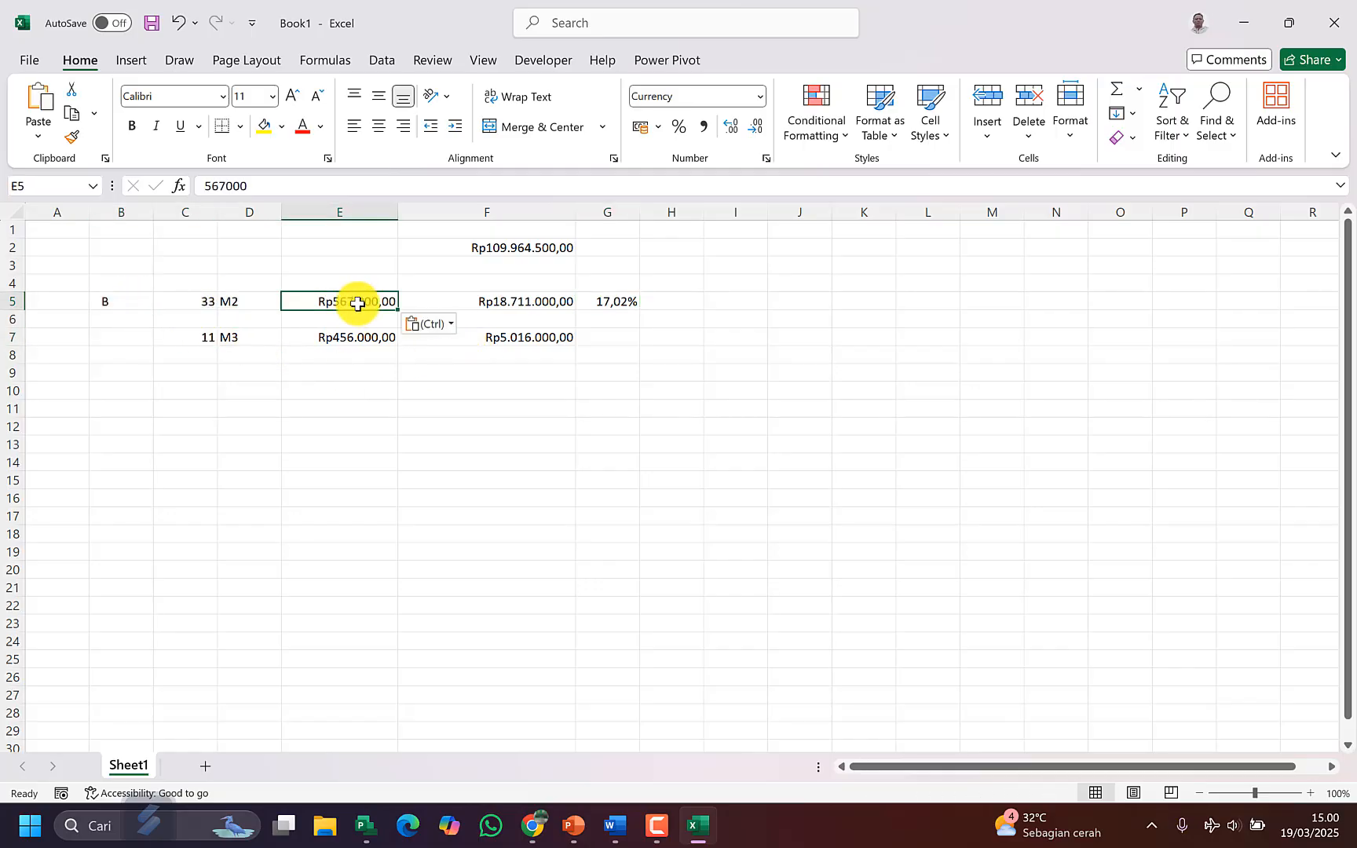
pyautogui.hotkey('ctrl', 'c')
pyautogui.press('Down')
pyautogui.press('Down')
pyautogui.press('Right')
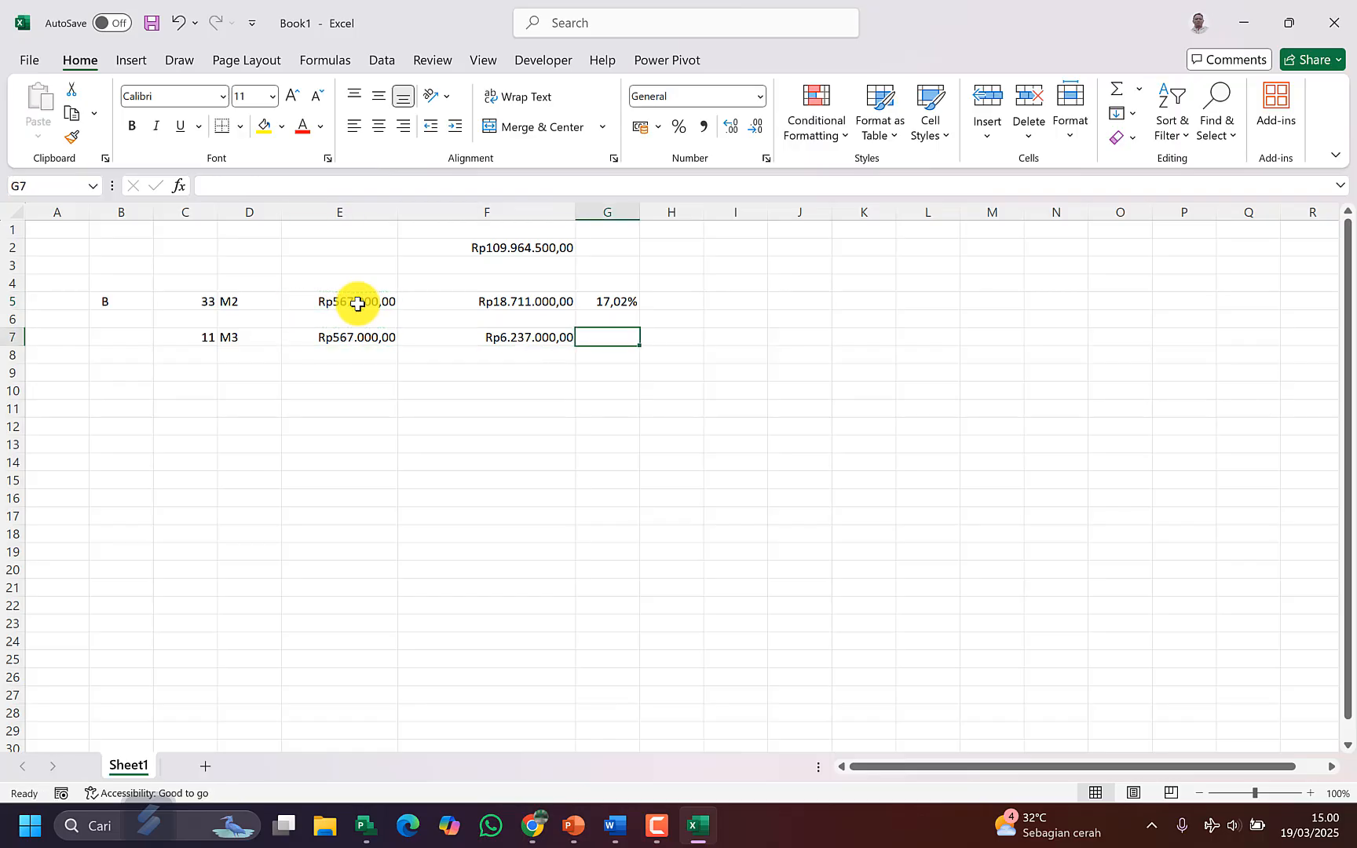
# Step: Inspect the share formula in G5 and compare its result with task B's Bobot Kontrak % in Project
pyautogui.press('Up')
pyautogui.press('Up')
pyautogui.press('F2')
pyautogui.press('Escape')
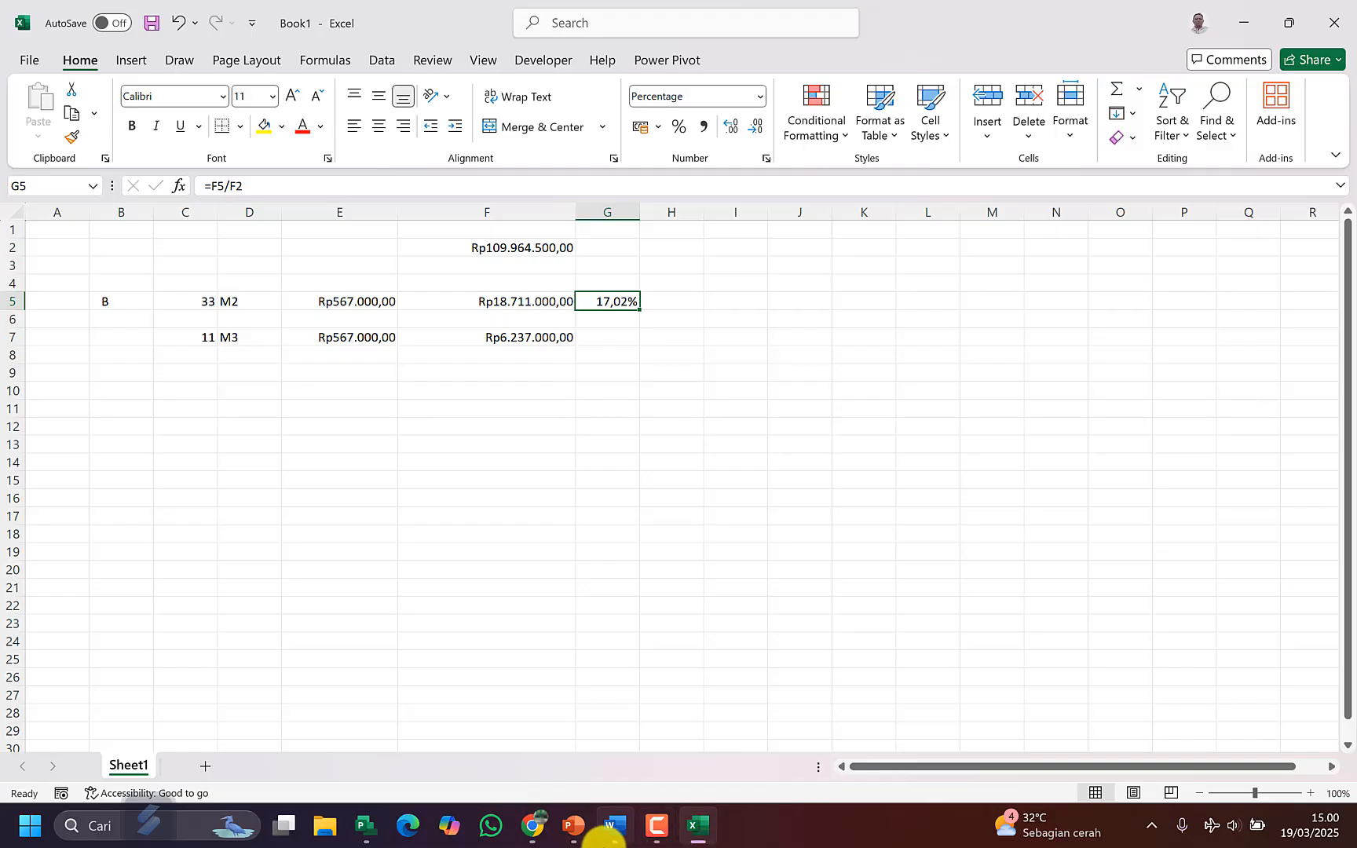
pyautogui.click(366, 824)
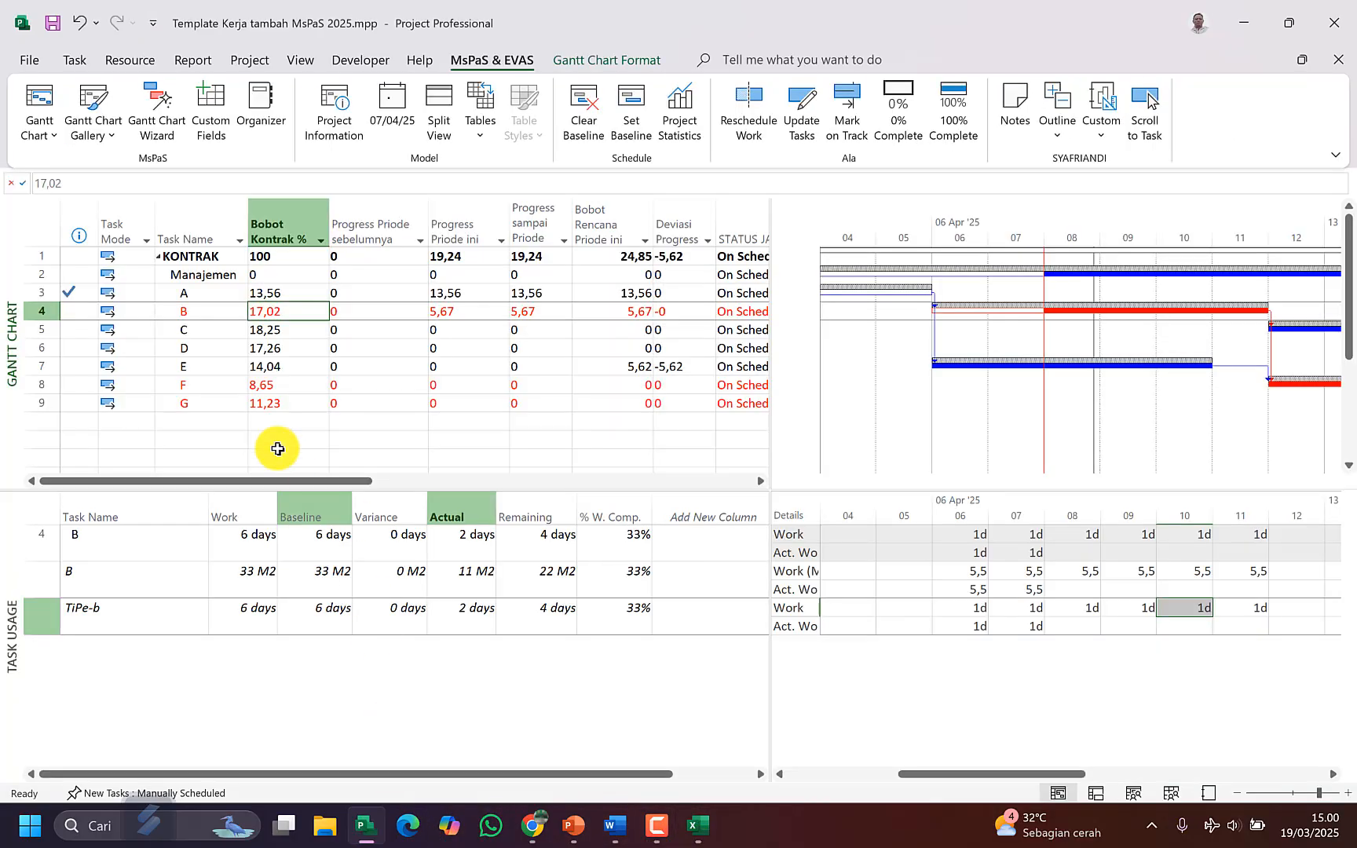
pyautogui.click(296, 346)
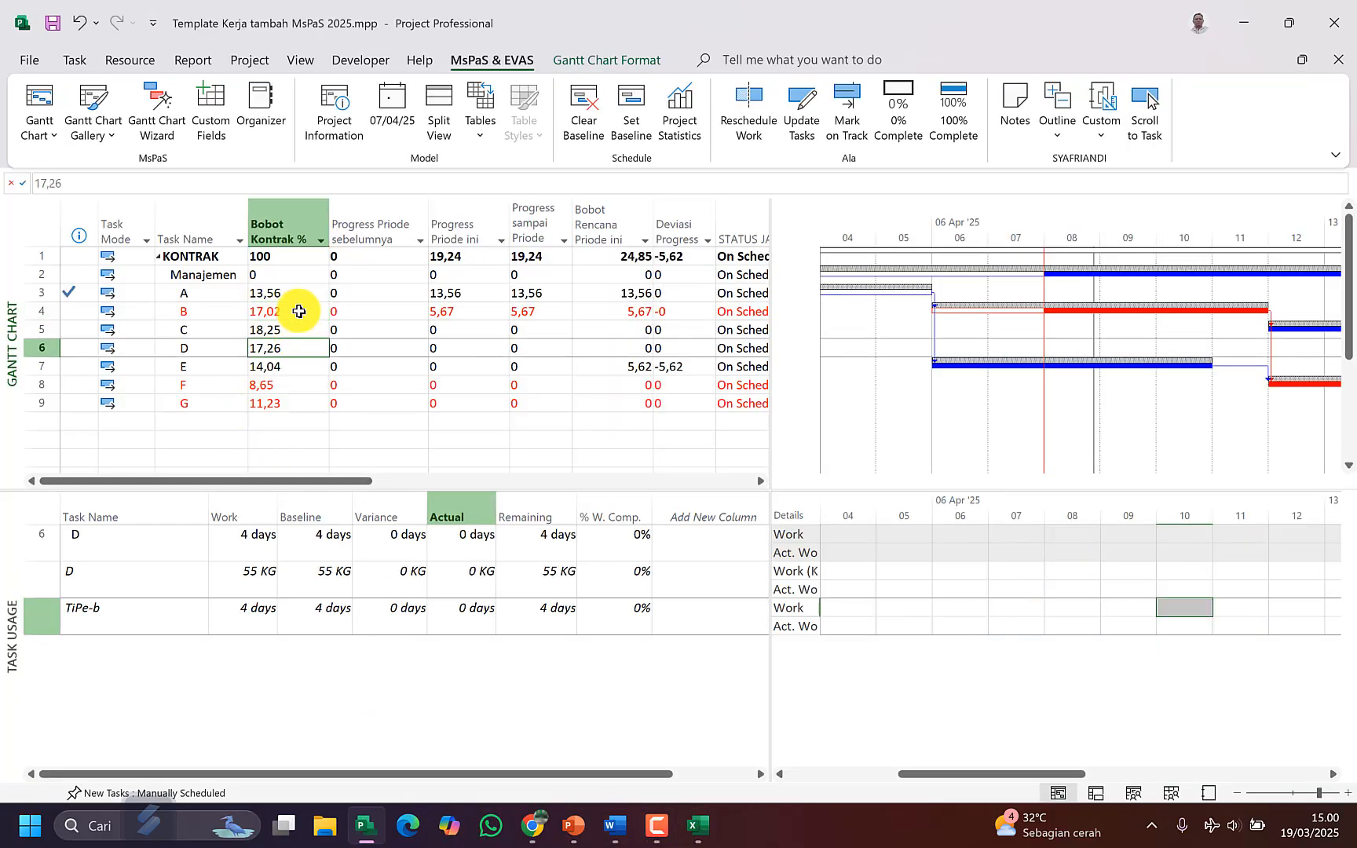
pyautogui.click(298, 311)
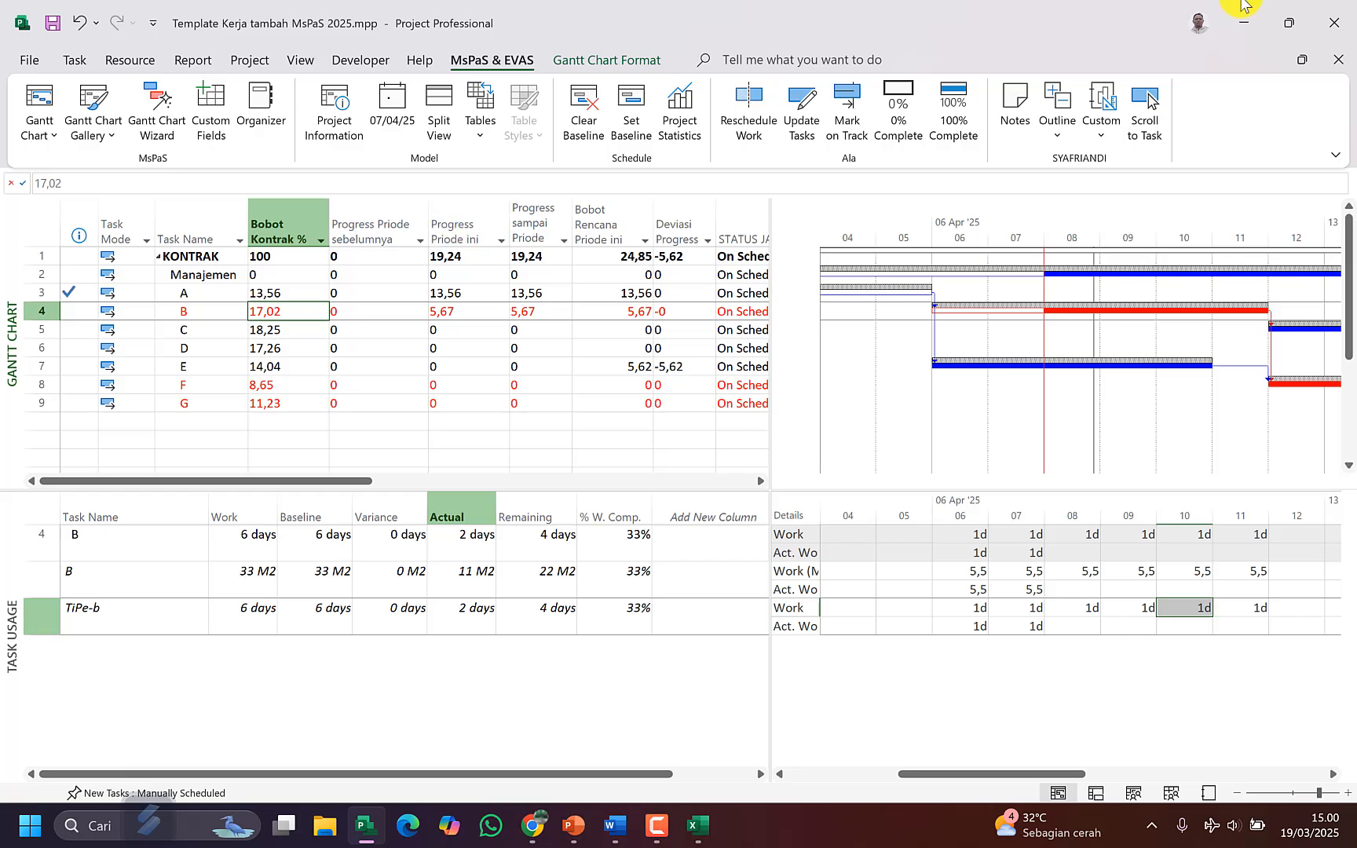
# Step: Shrink the Project window, move it clear of the Excel figures for comparison, and return to the worksheet
pyautogui.click(1290, 18)
pyautogui.moveTo(441, 205); pyautogui.dragTo(1121, 425)
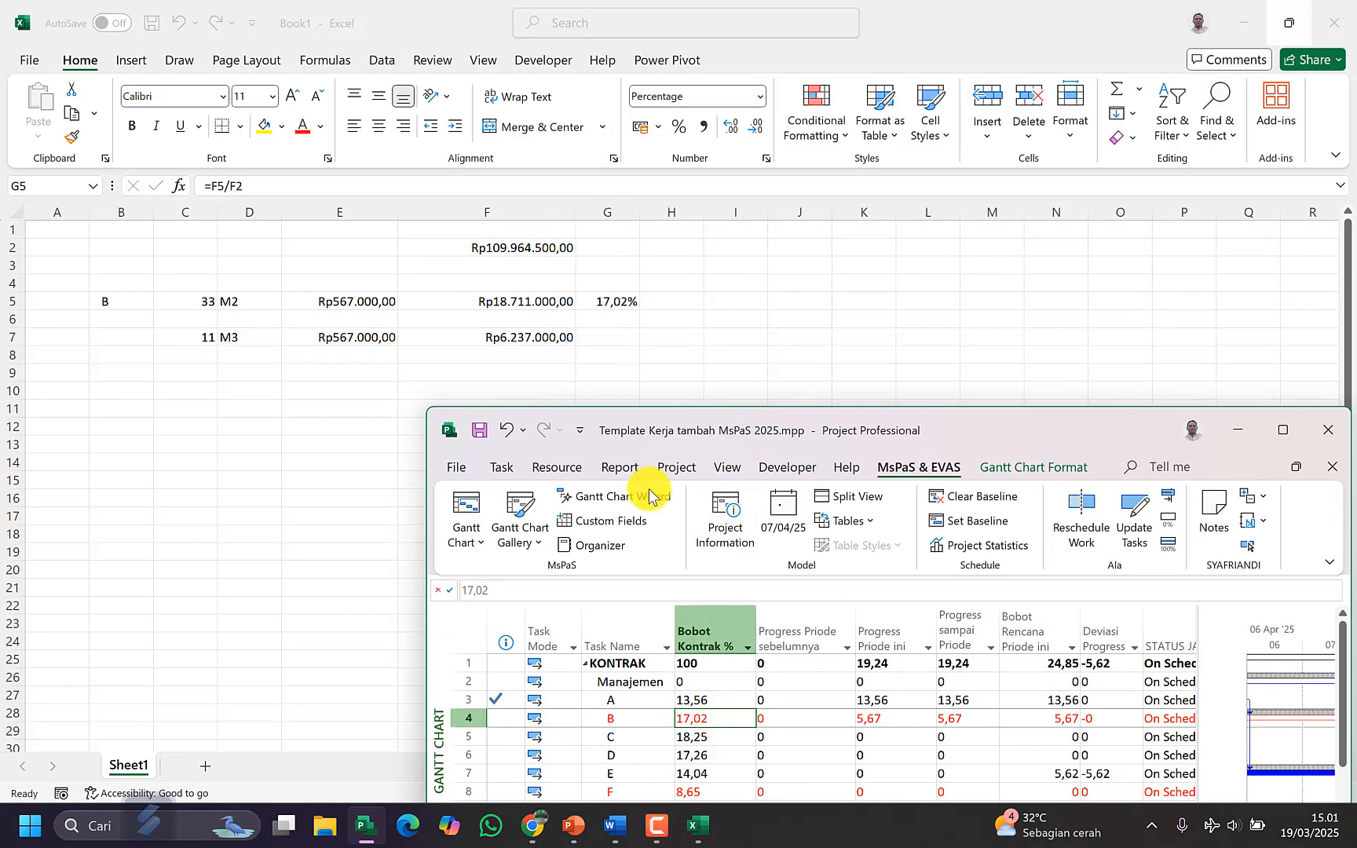
pyautogui.click(211, 353)
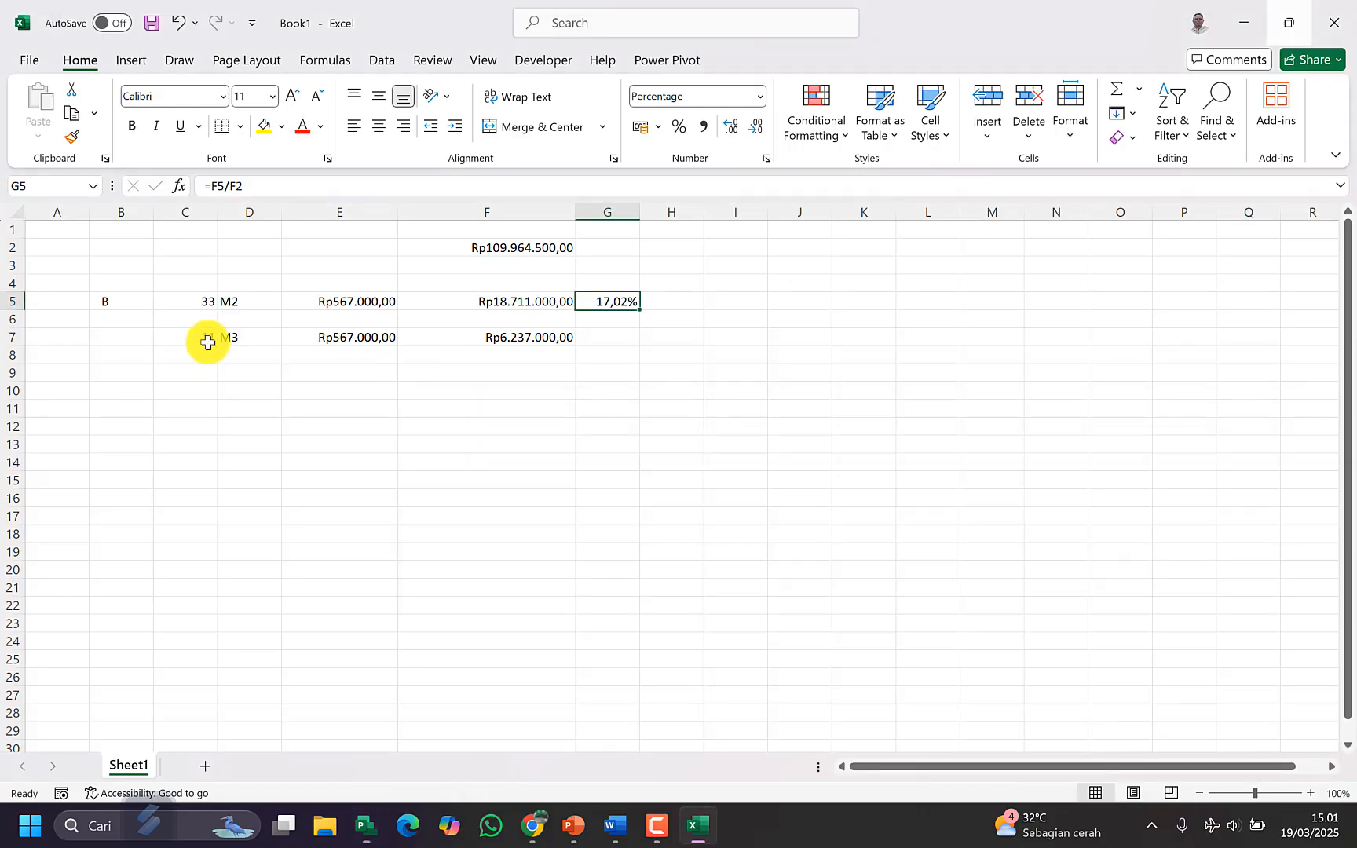
# Step: Copy the share formula from G5 into G7 for the 11-unit volume row
pyautogui.click(204, 339)
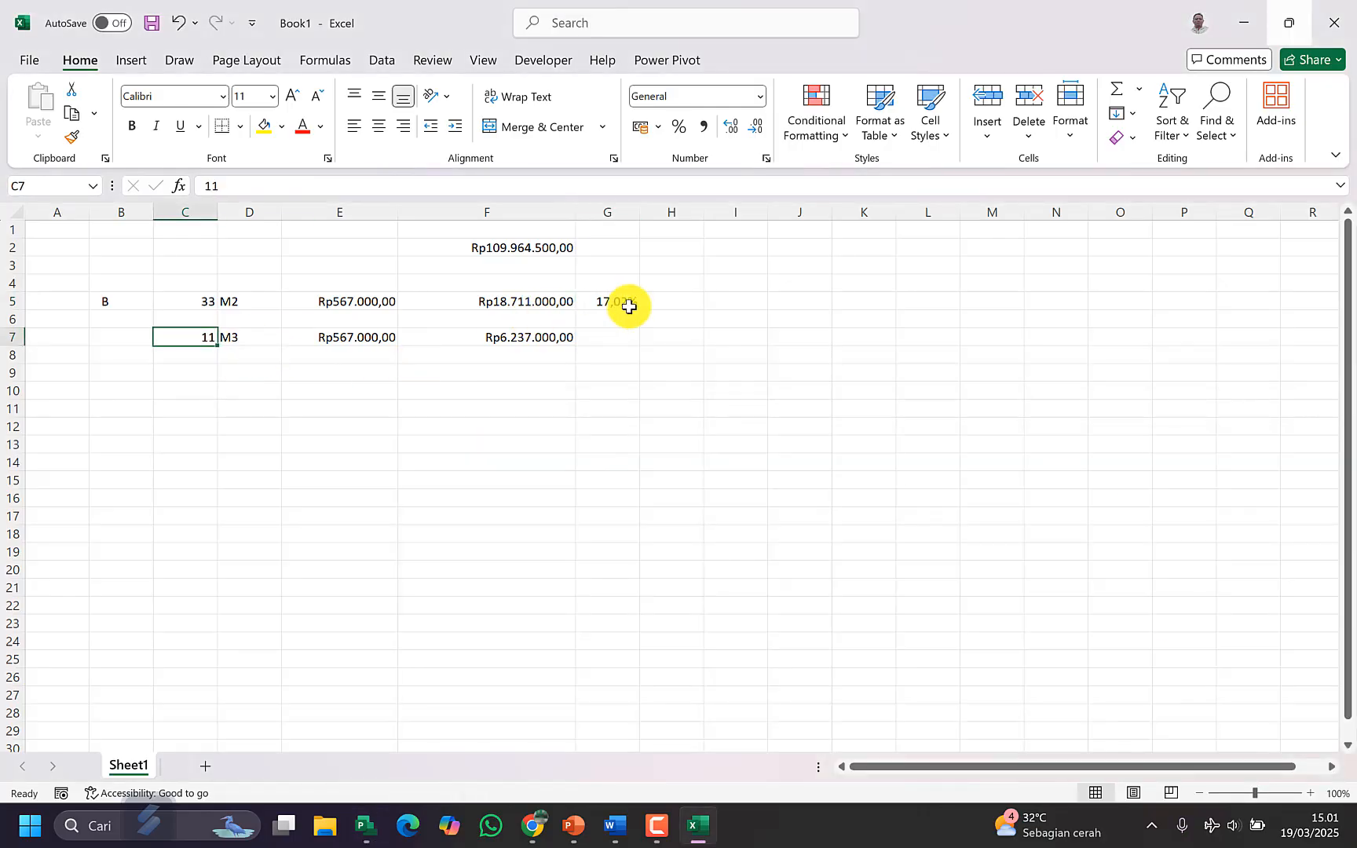
pyautogui.click(605, 340)
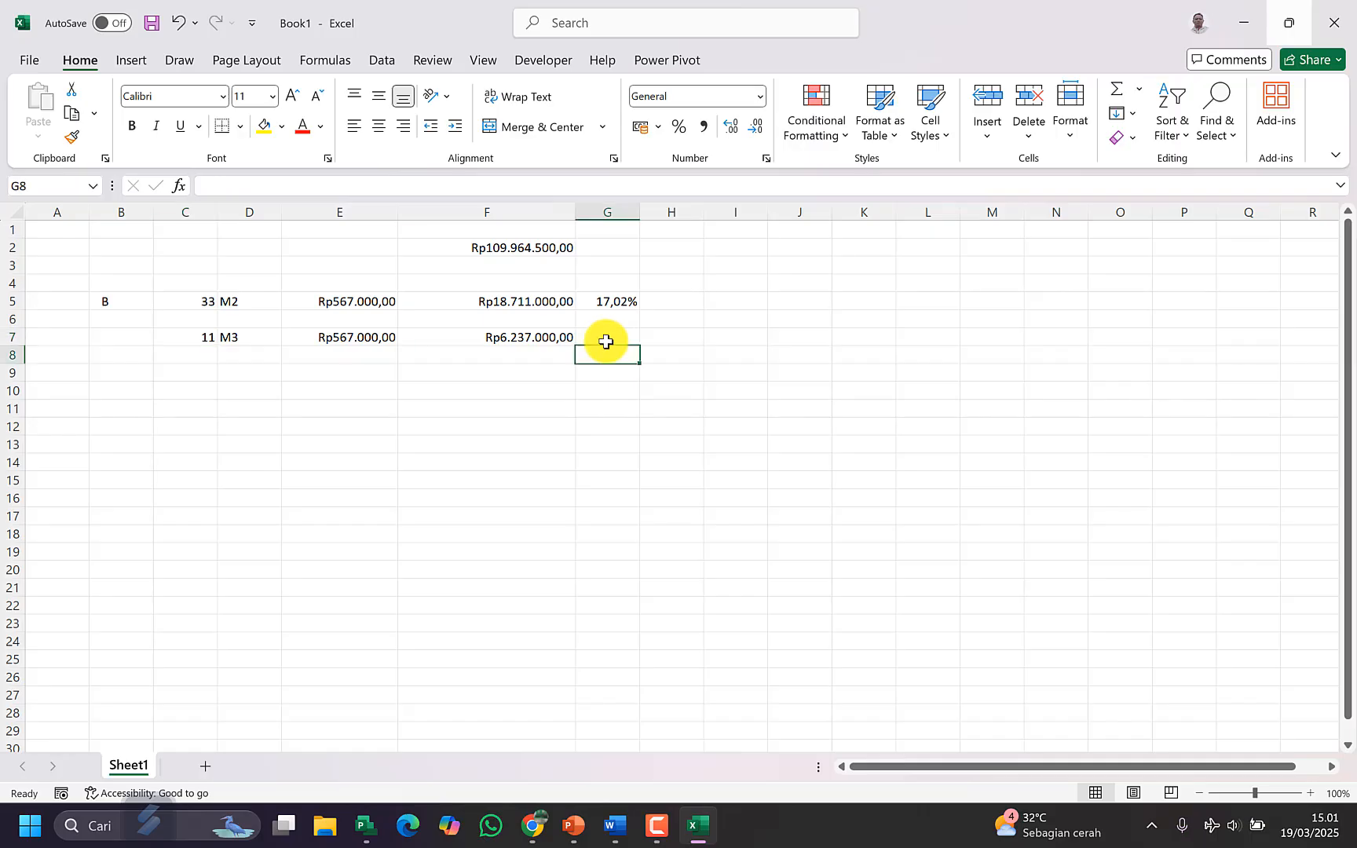
pyautogui.press('Up')
pyautogui.press('Up')
pyautogui.hotkey('ctrl', 'c')
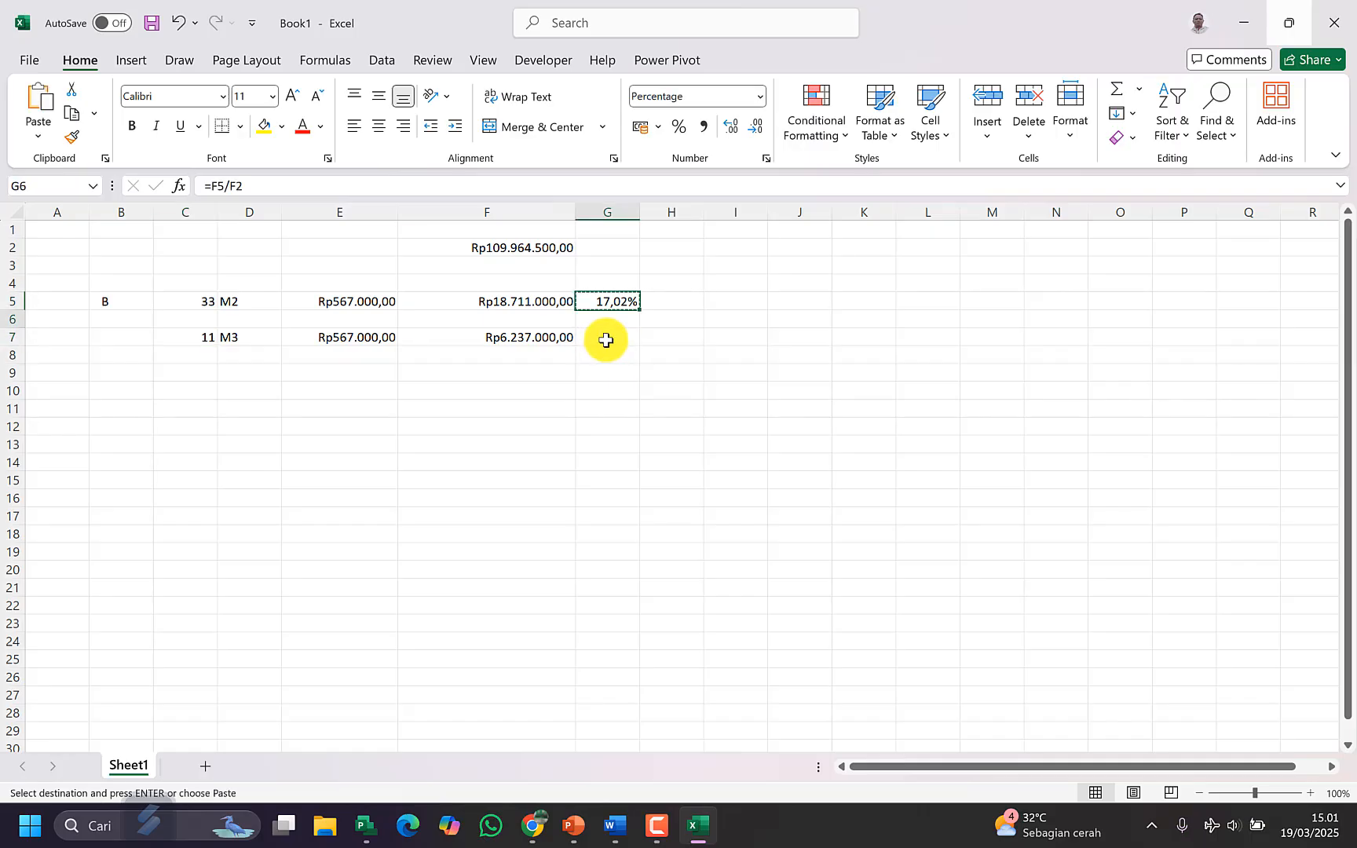
pyautogui.press('Down')
pyautogui.press('Down')
pyautogui.press('Return')
# Step: Correct the divisor in G7 so that the formula reads =F7/F2
pyautogui.doubleClick(605, 340)
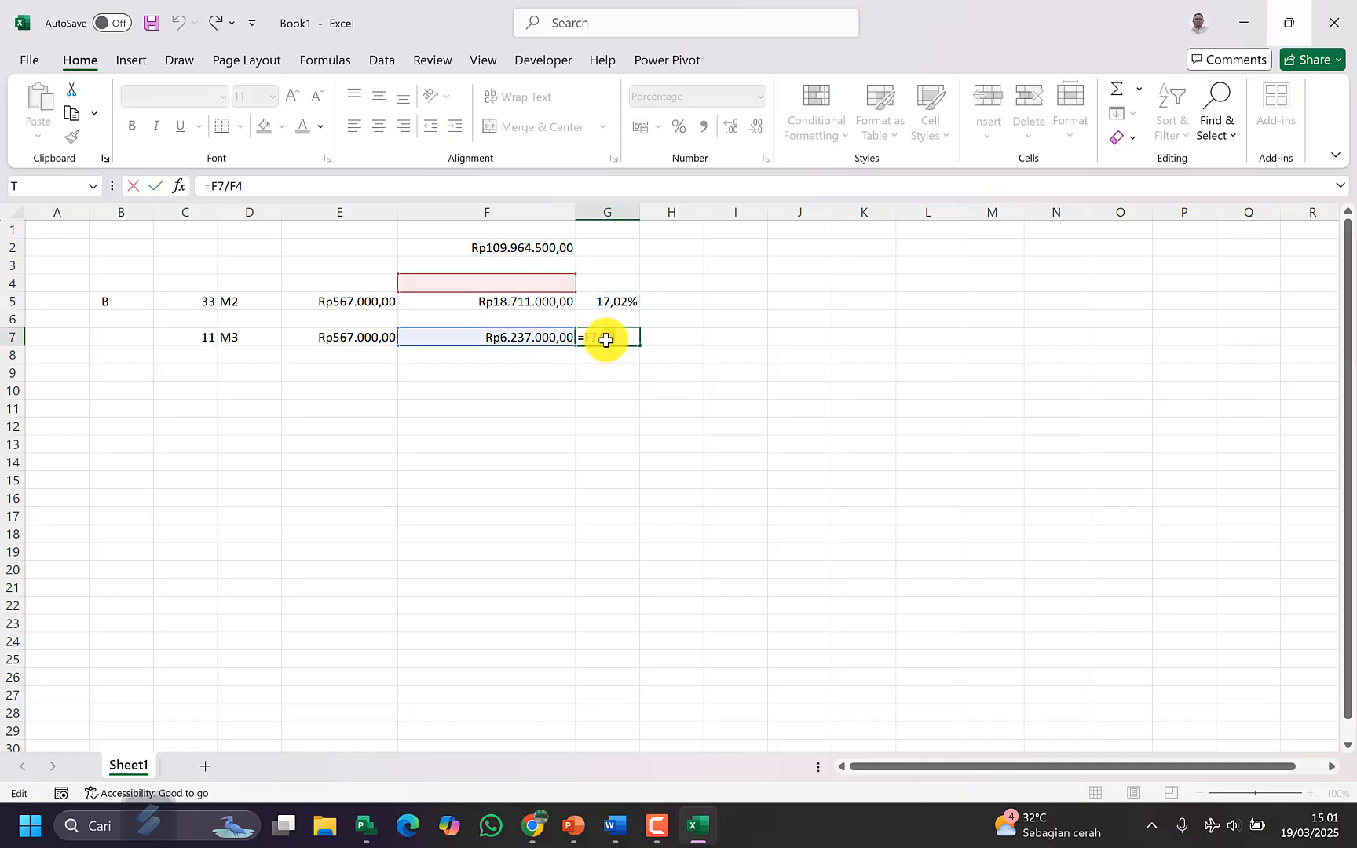
pyautogui.doubleClick(605, 340)
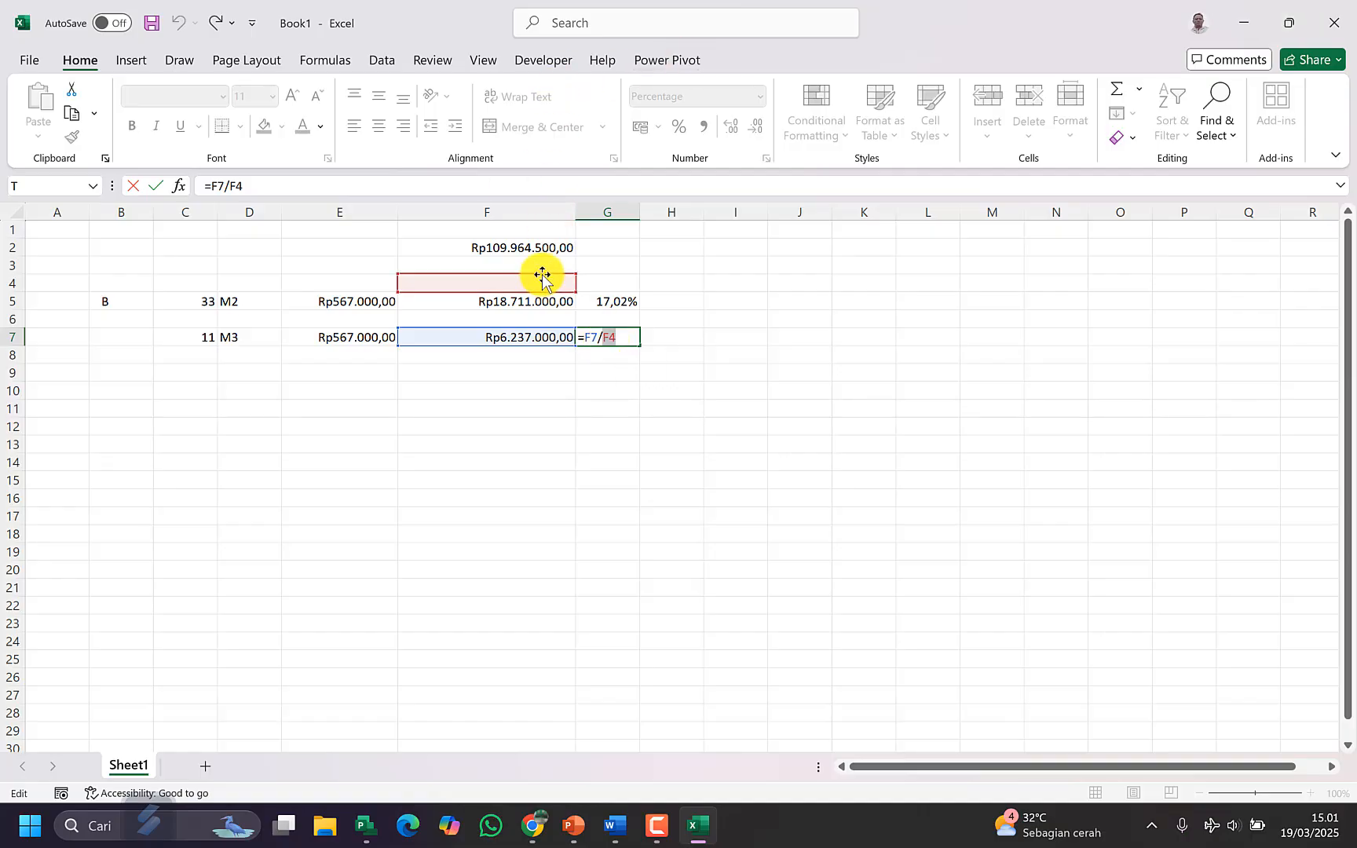
pyautogui.moveTo(542, 277); pyautogui.dragTo(546, 253)
pyautogui.press('Return')
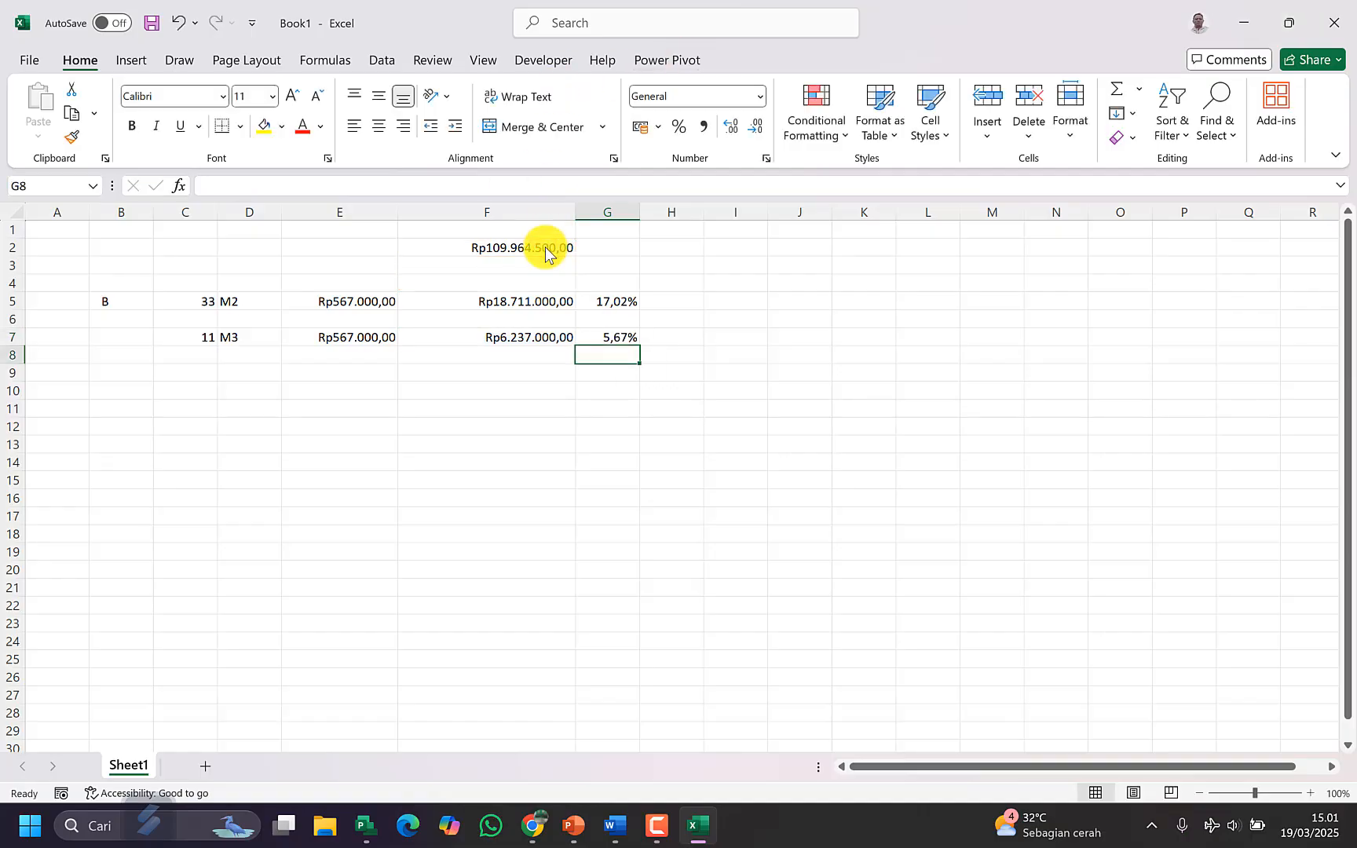
pyautogui.click(620, 340)
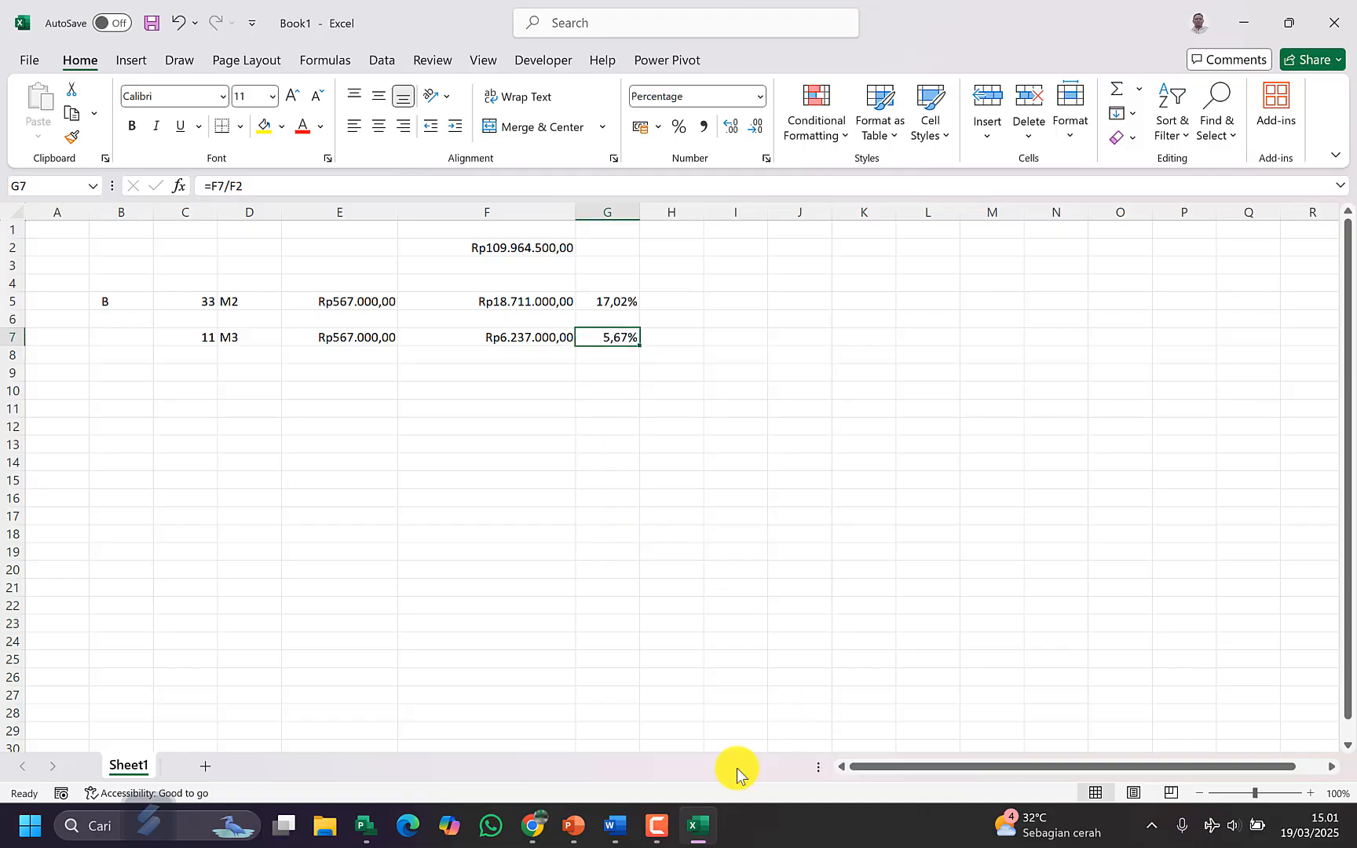
# Step: Compare task B's Progress Priode ini in Project with the Excel result in G7, and maximize the Project window
pyautogui.click(366, 826)
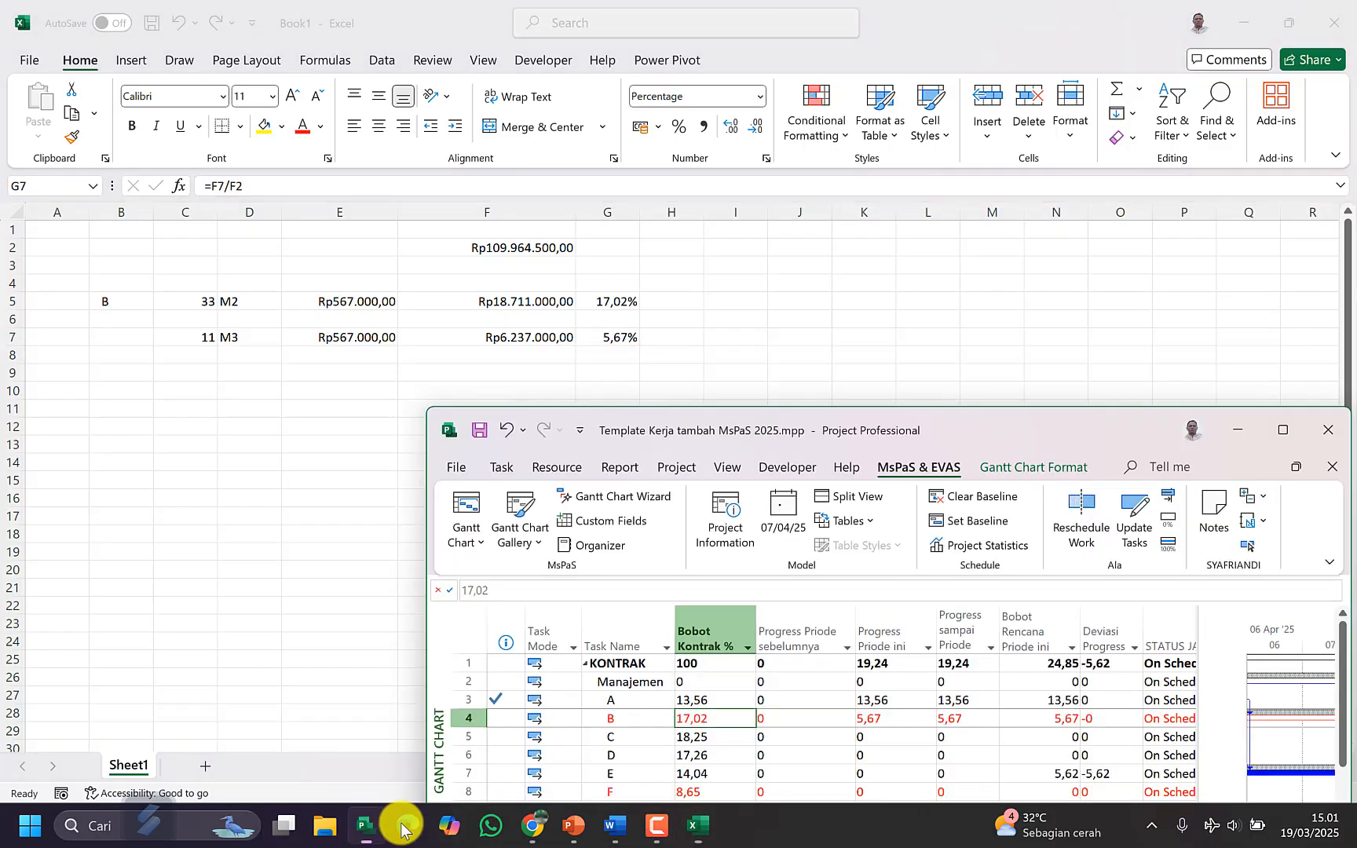
pyautogui.click(891, 720)
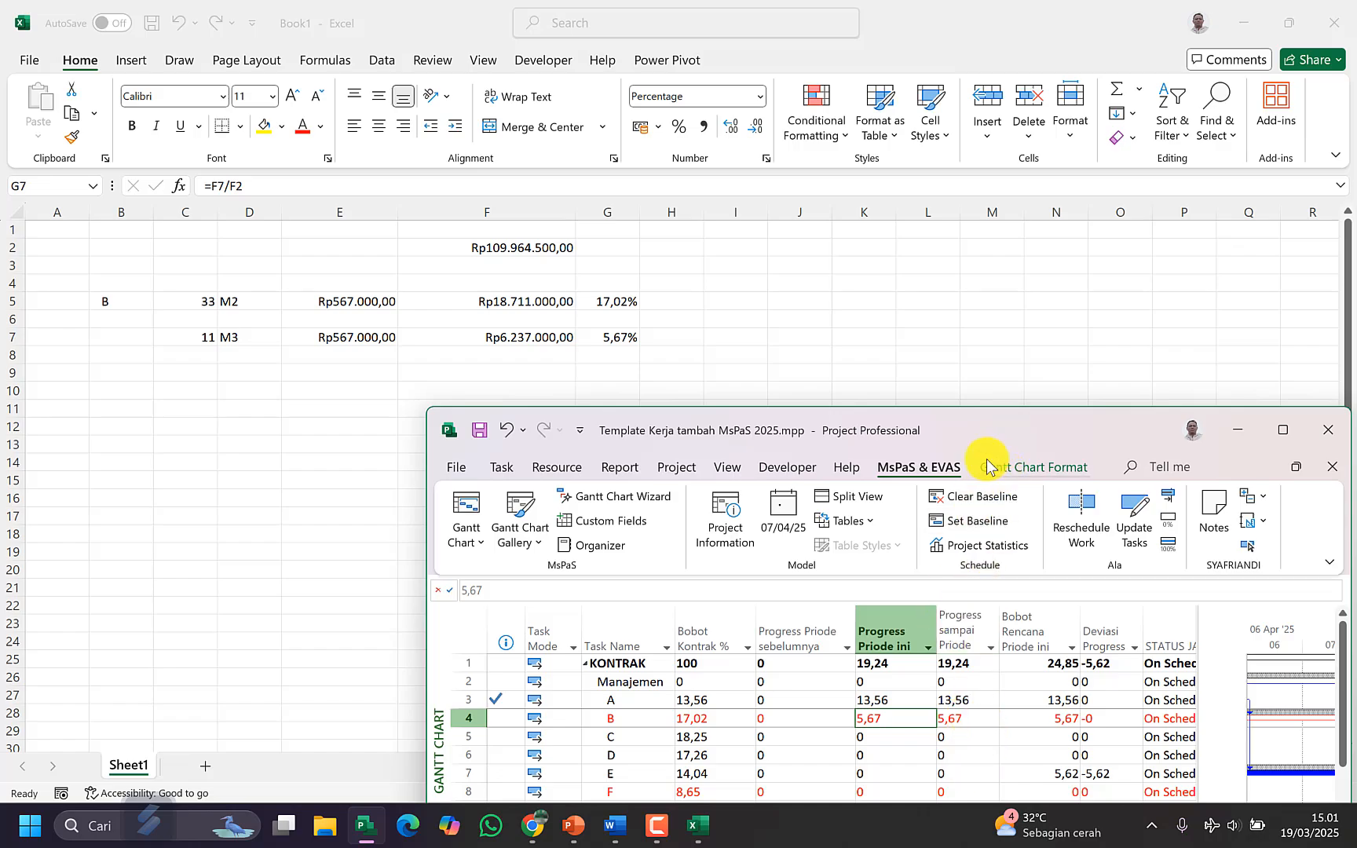
pyautogui.moveTo(988, 421); pyautogui.dragTo(644, 84)
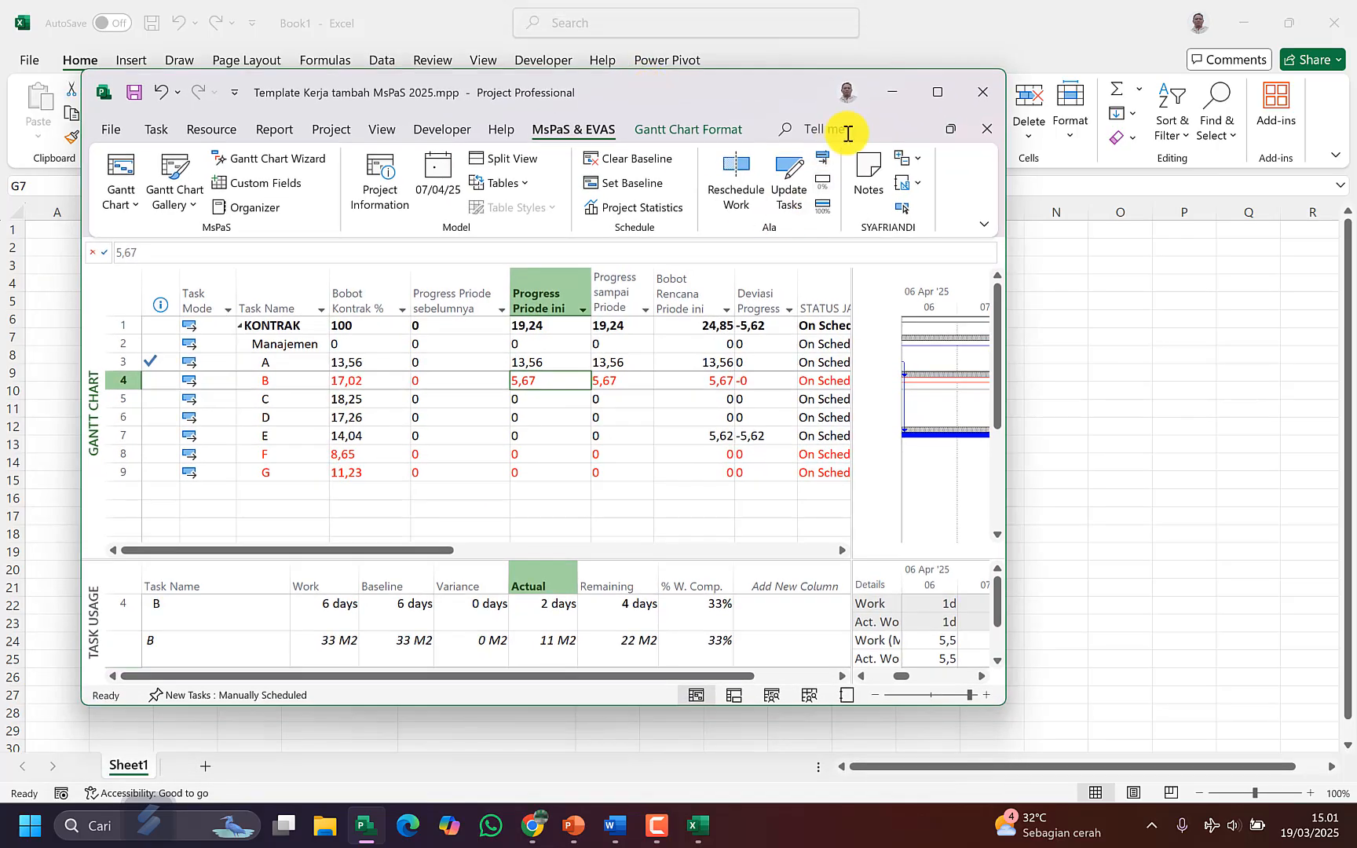
pyautogui.click(938, 92)
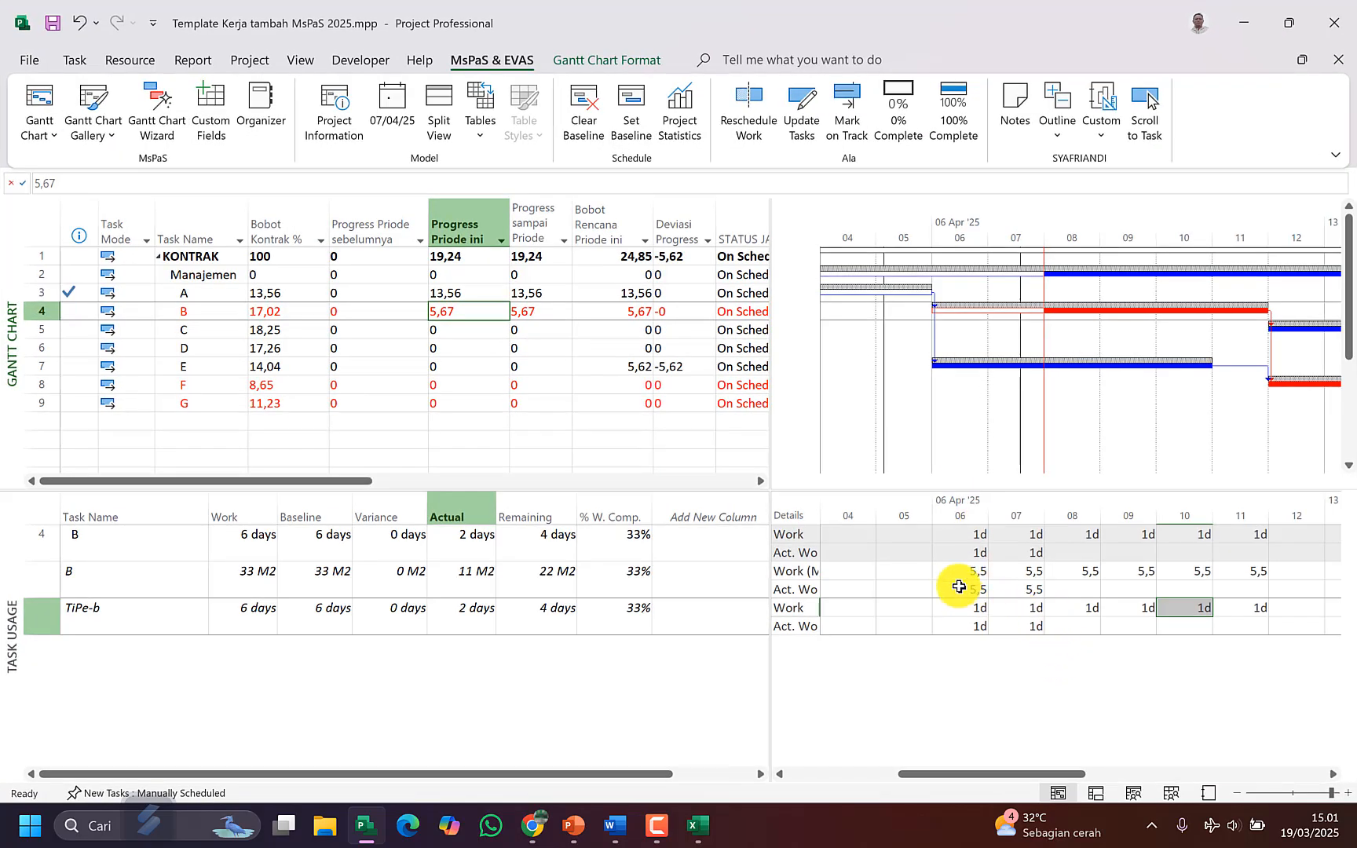
# Step: Set material B's actual work for 06 April to 2 in the Task Usage timesheet
pyautogui.moveTo(960, 589); pyautogui.dragTo(1029, 590)
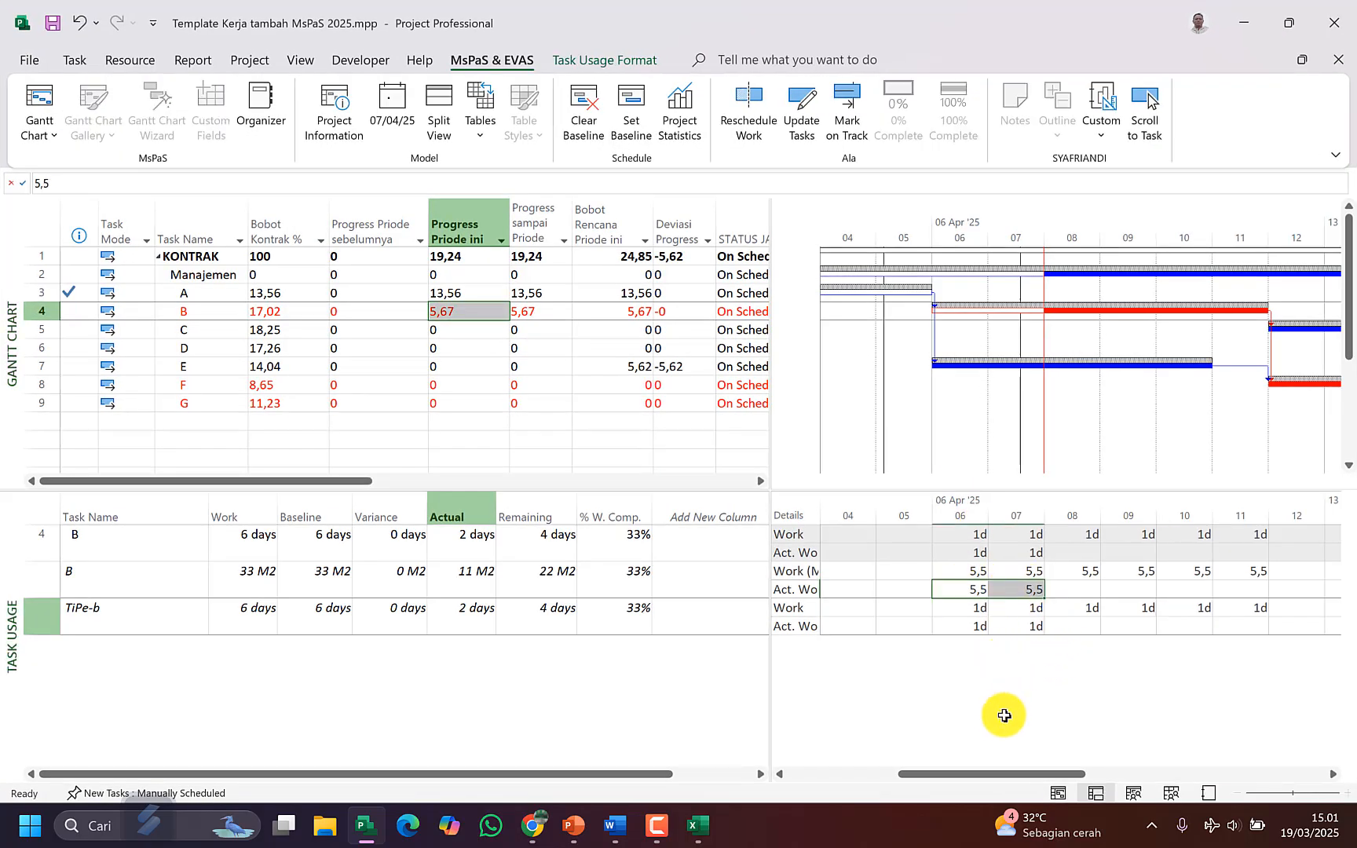
pyautogui.click(1003, 626)
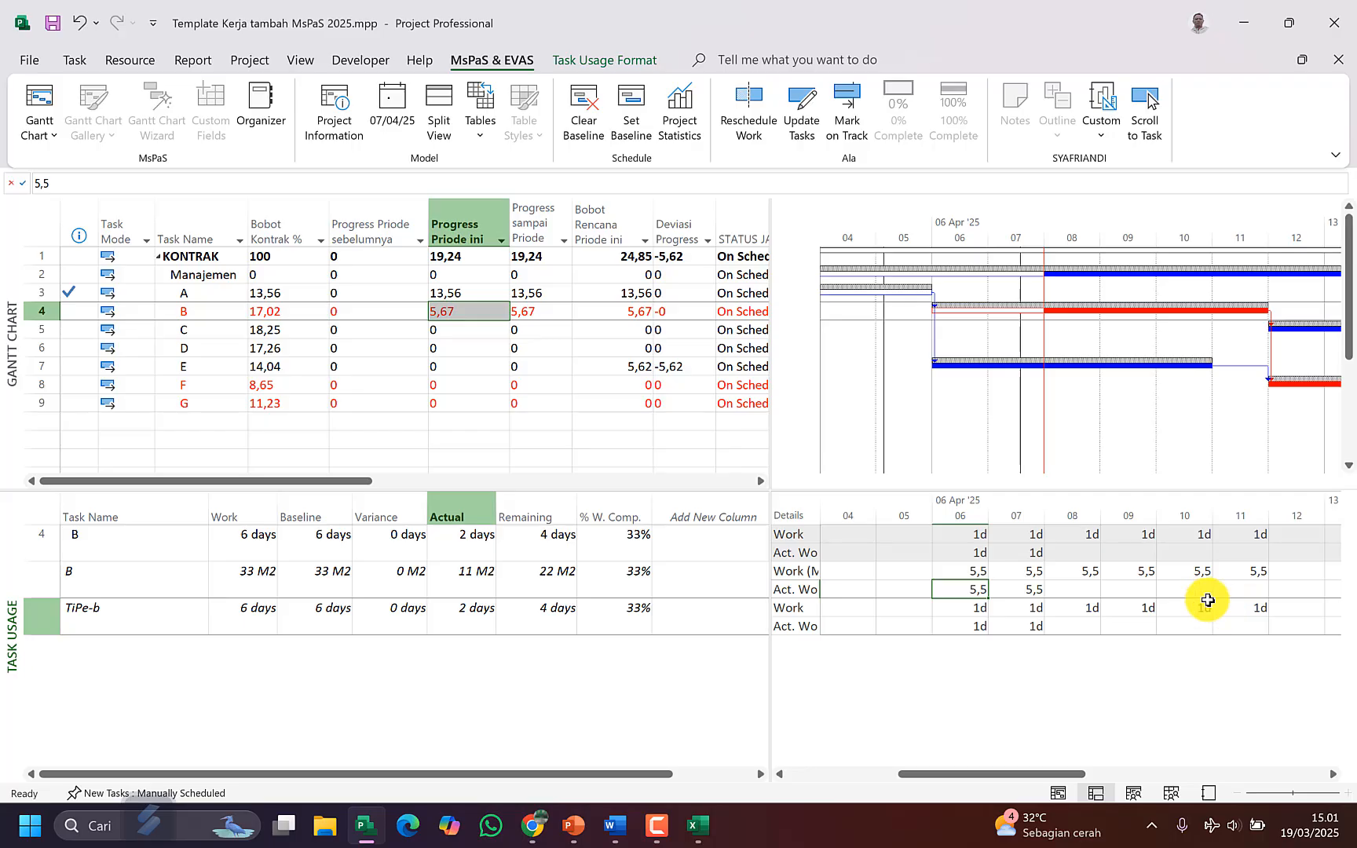
pyautogui.write('2')
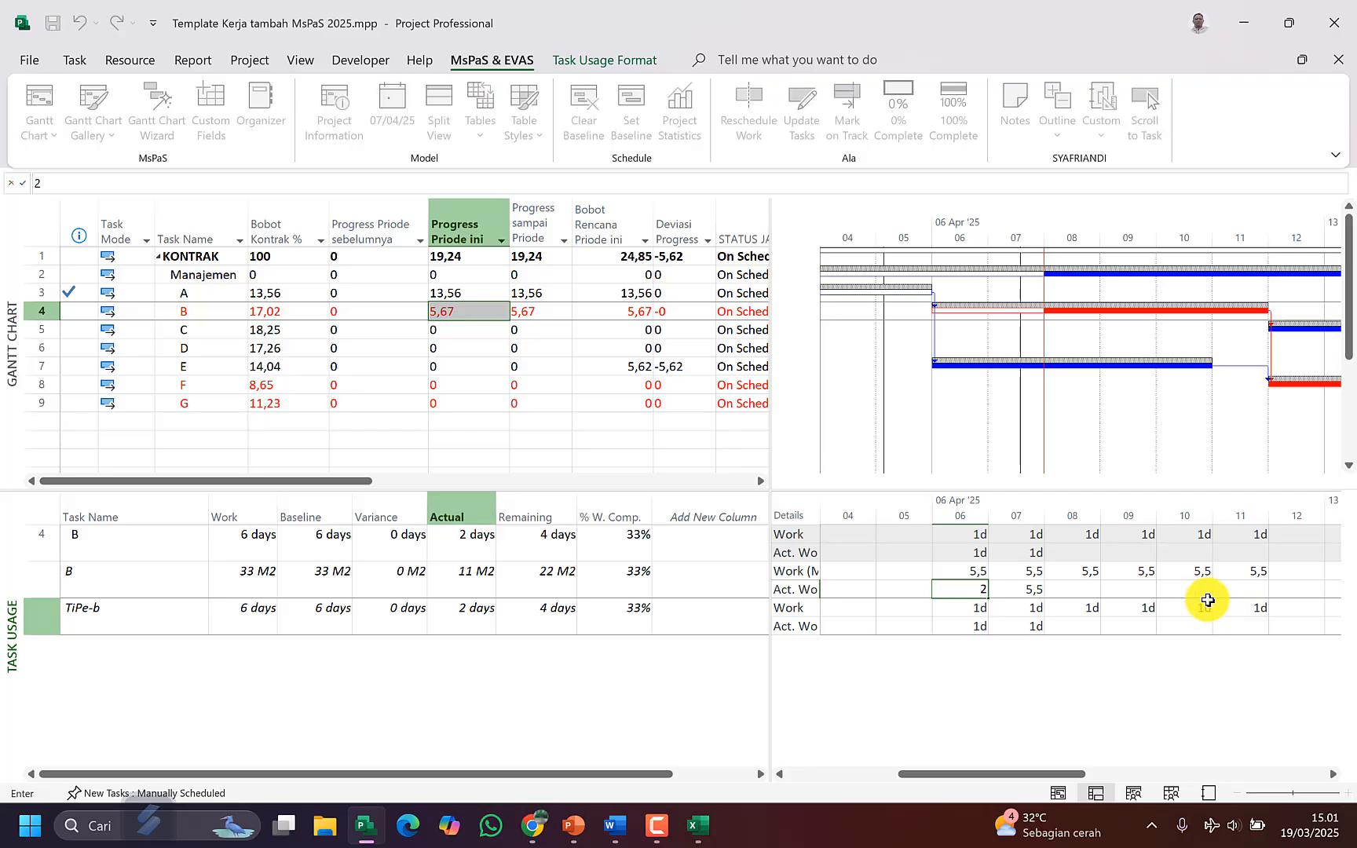
pyautogui.press('Tab')
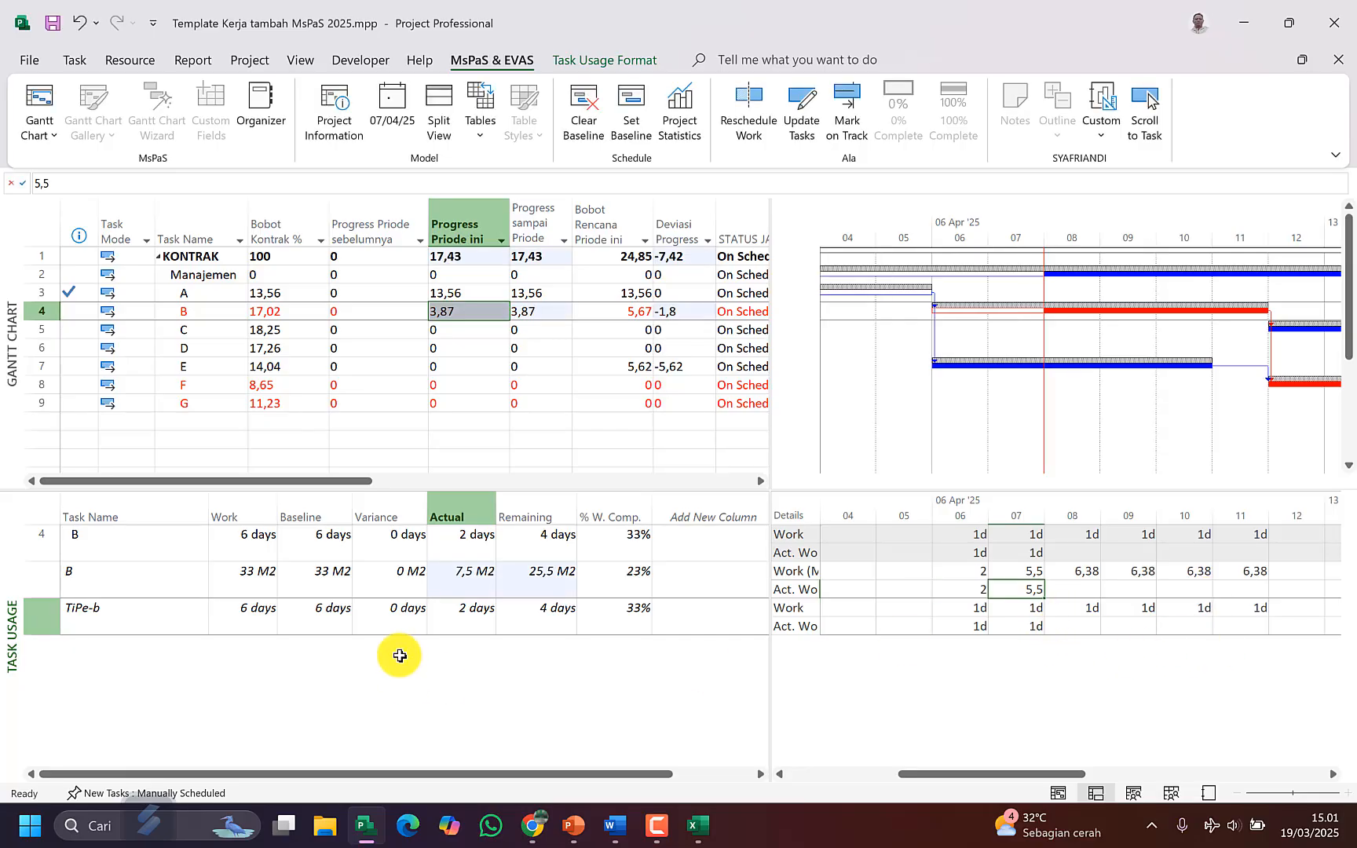
# Step: Examine material B's total actual quantity and its actual work on 07 April
pyautogui.click(461, 604)
pyautogui.click(464, 580)
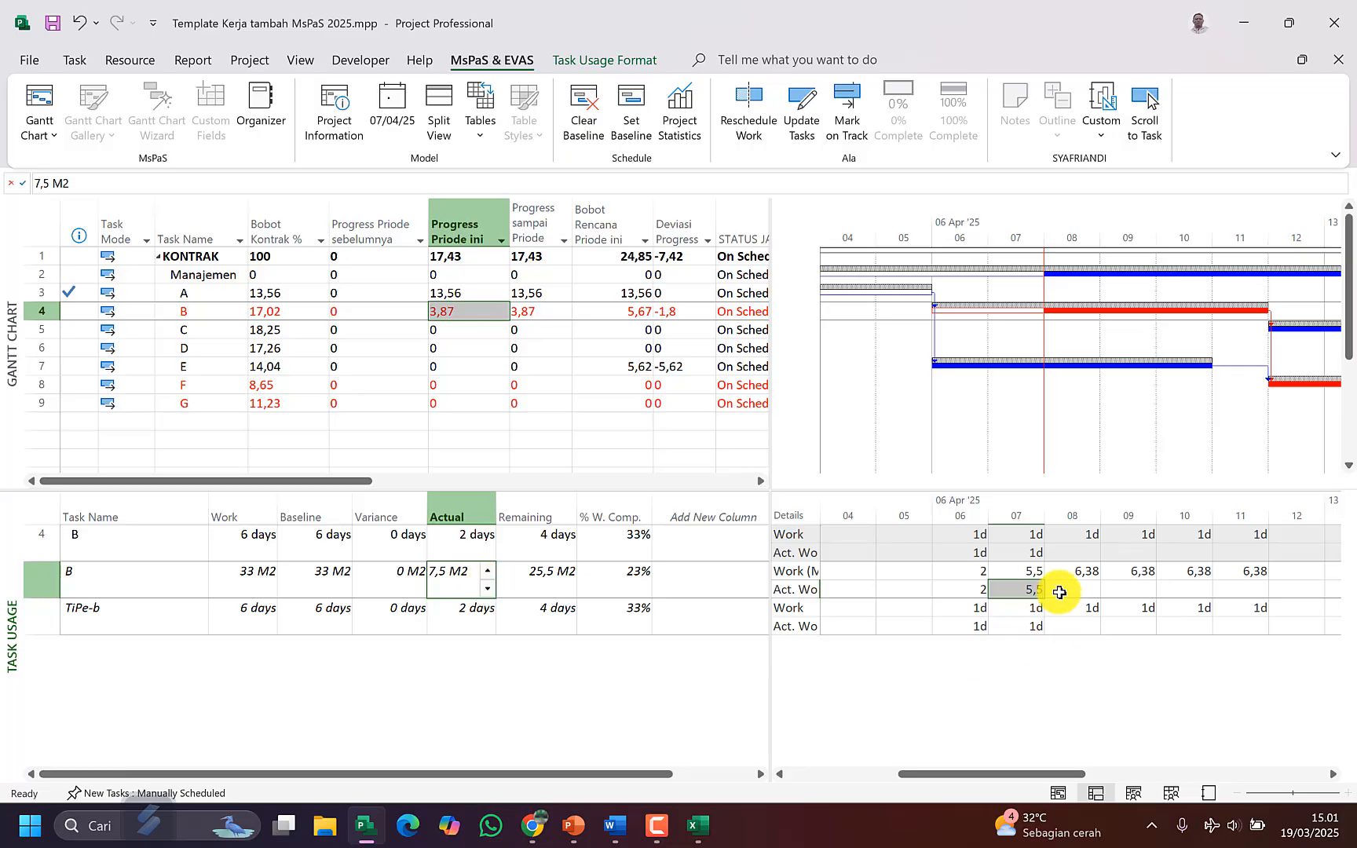
pyautogui.click(1021, 591)
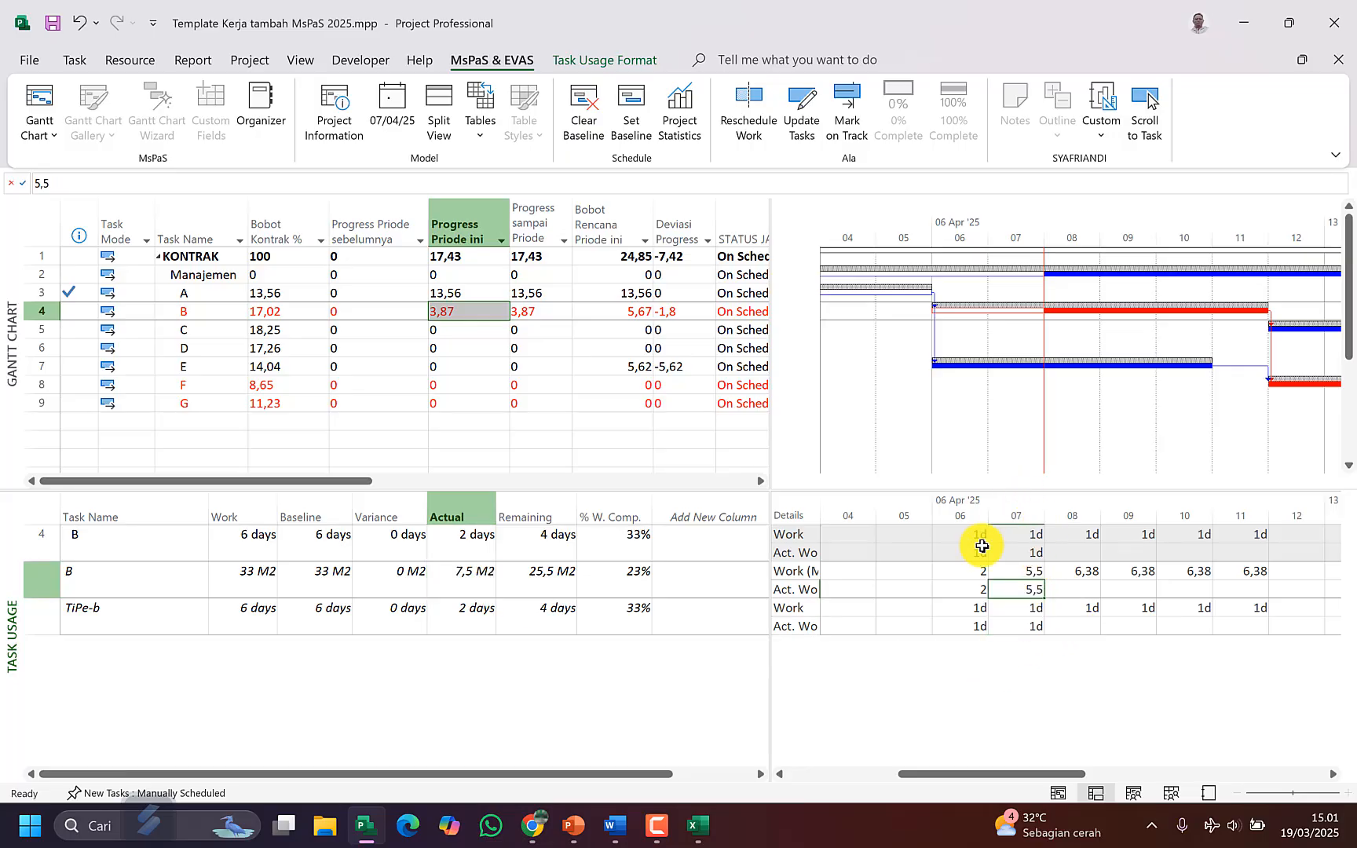
# Step: Set the actual work of material resource B on 07 April to 1,5
pyautogui.write('1,')
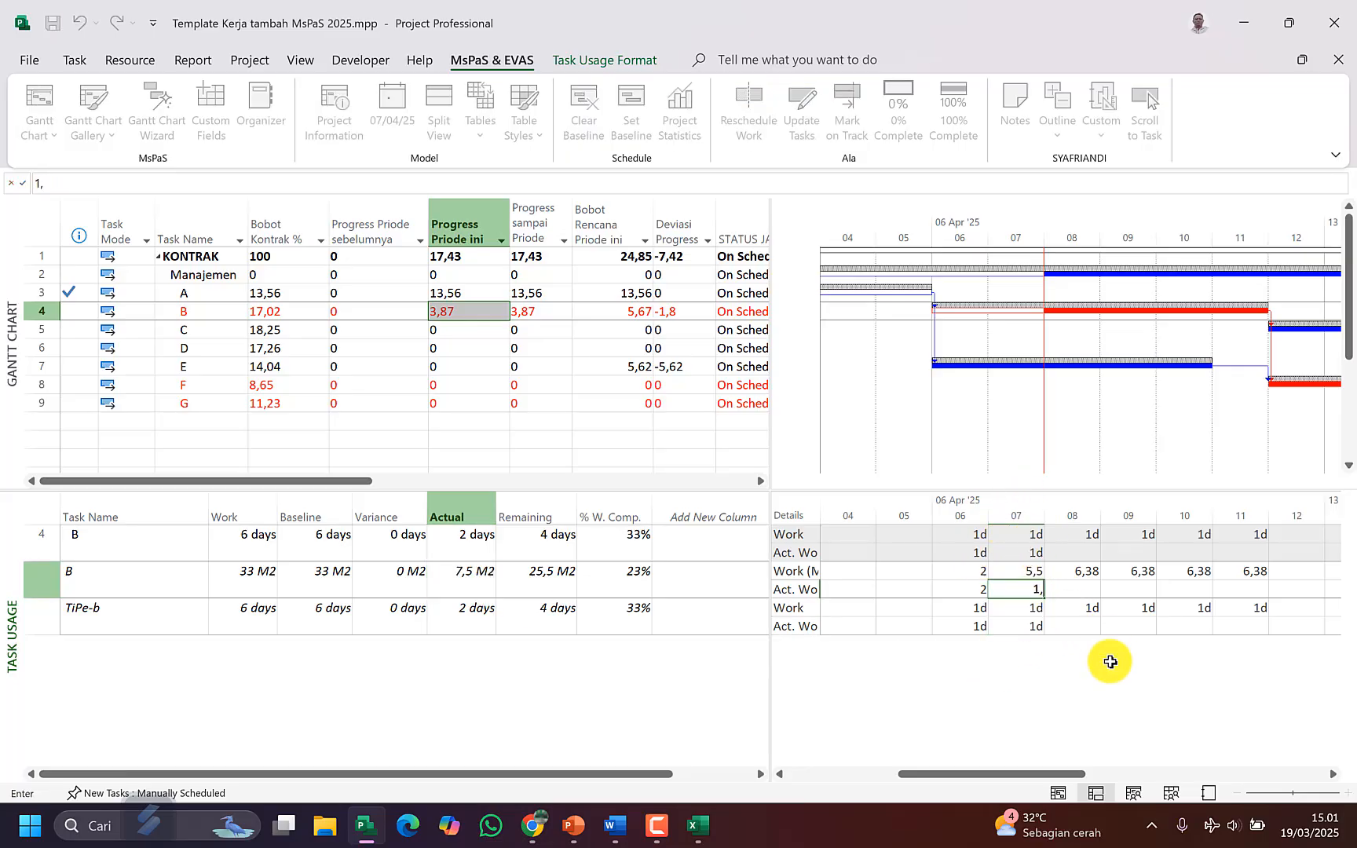
pyautogui.press('Return')
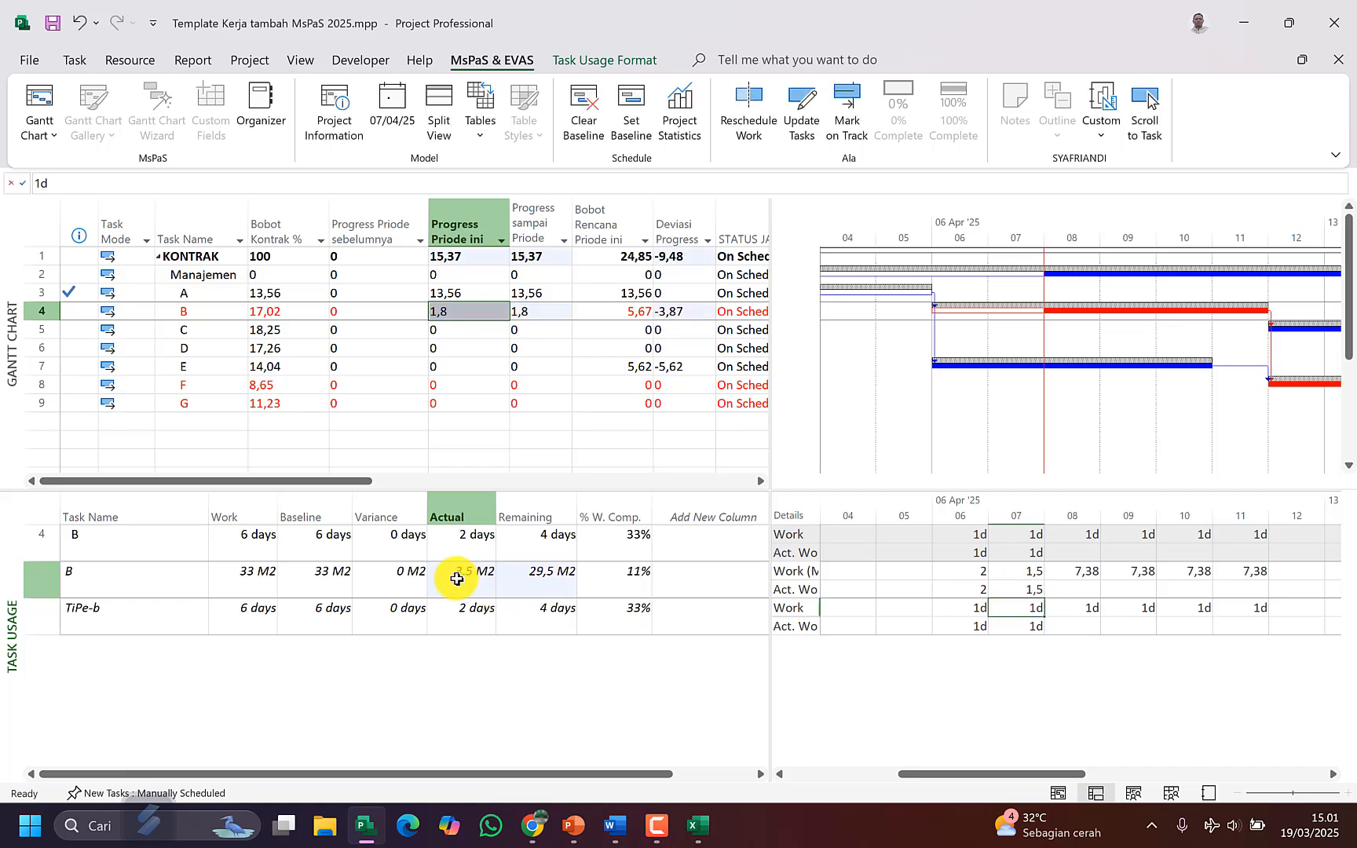
# Step: Review resource B's actual and remaining quantities, its actuals for 06 and 07 April, and task B's progress for this period
pyautogui.click(459, 575)
pyautogui.click(472, 577)
pyautogui.click(516, 585)
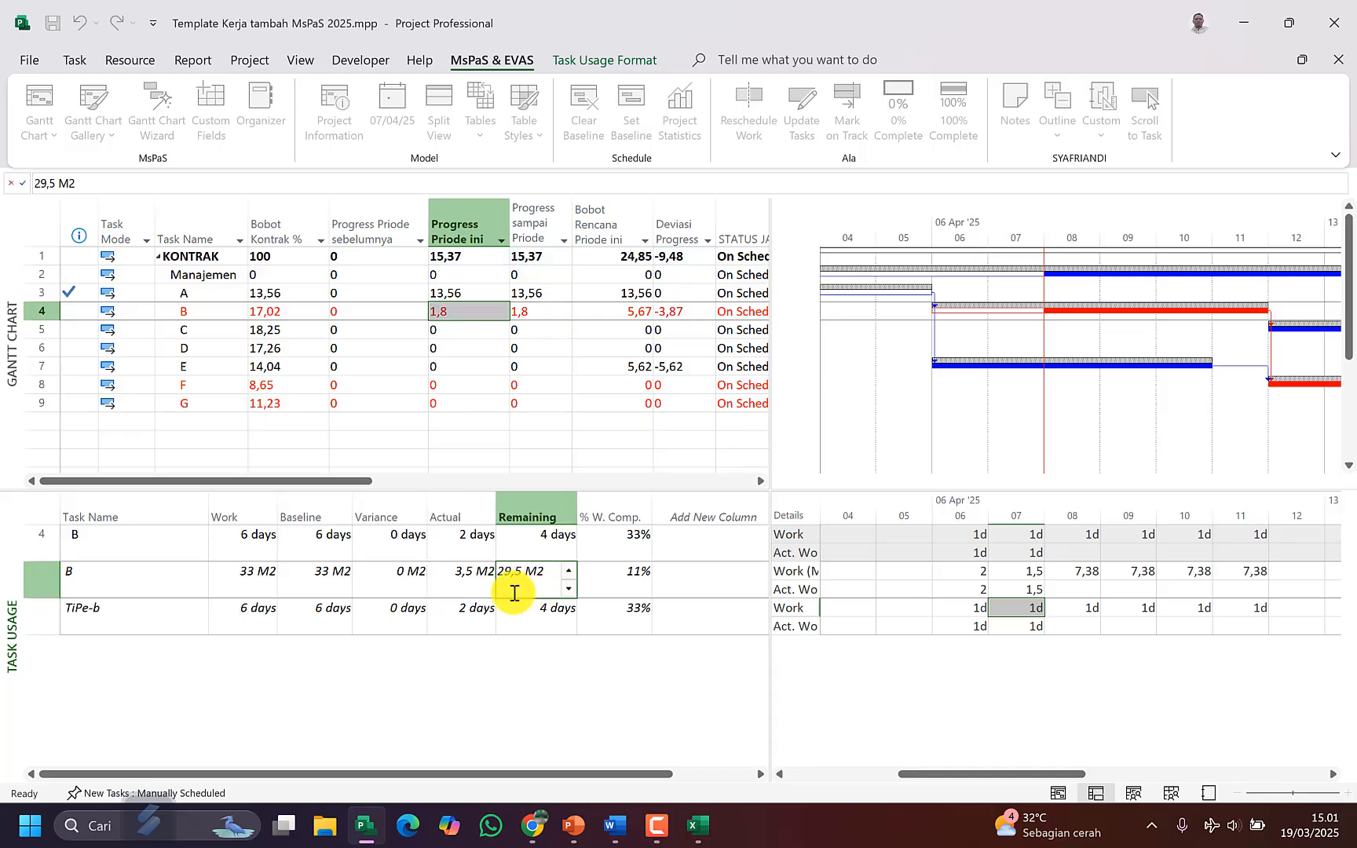
pyautogui.click(482, 585)
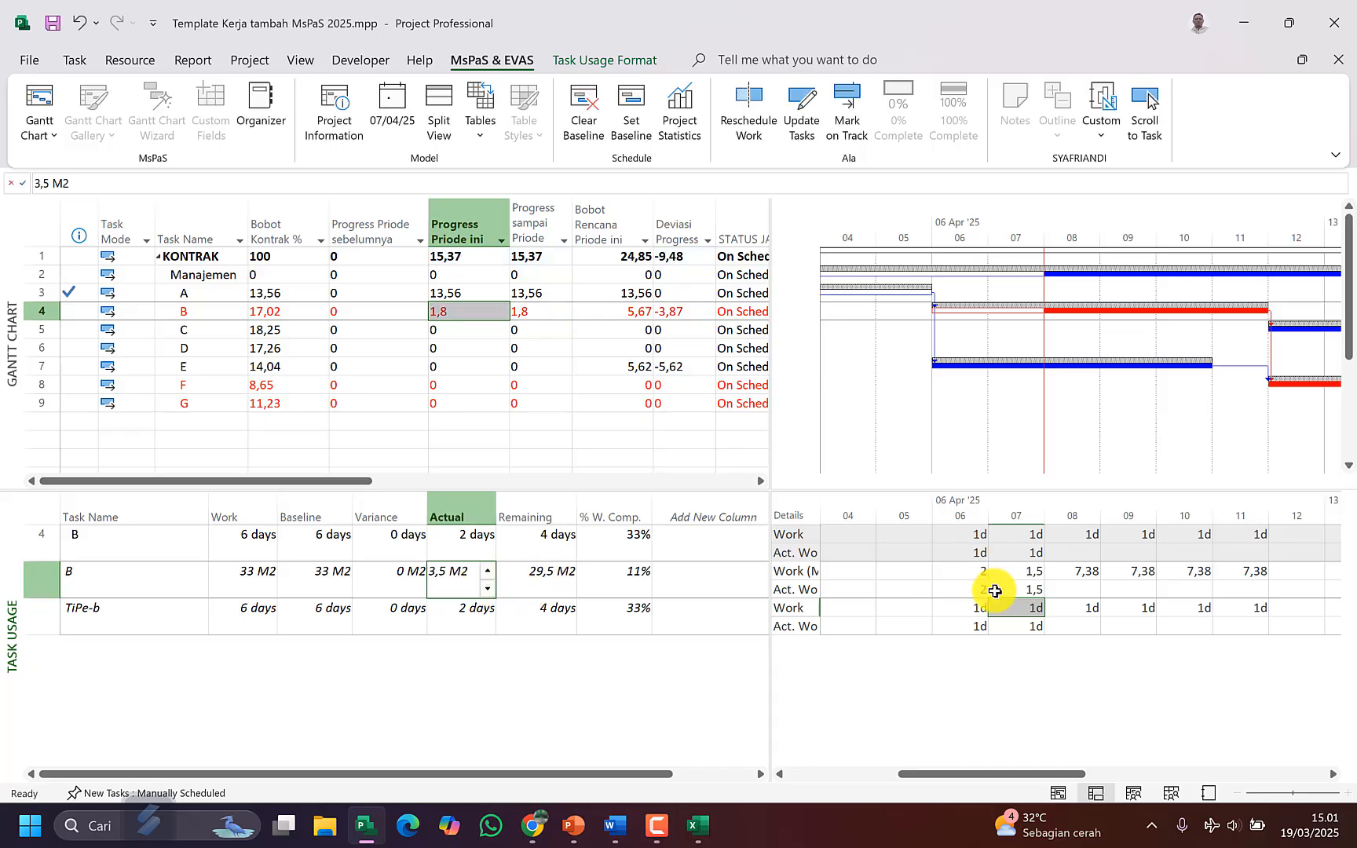
pyautogui.moveTo(970, 591); pyautogui.dragTo(1010, 591)
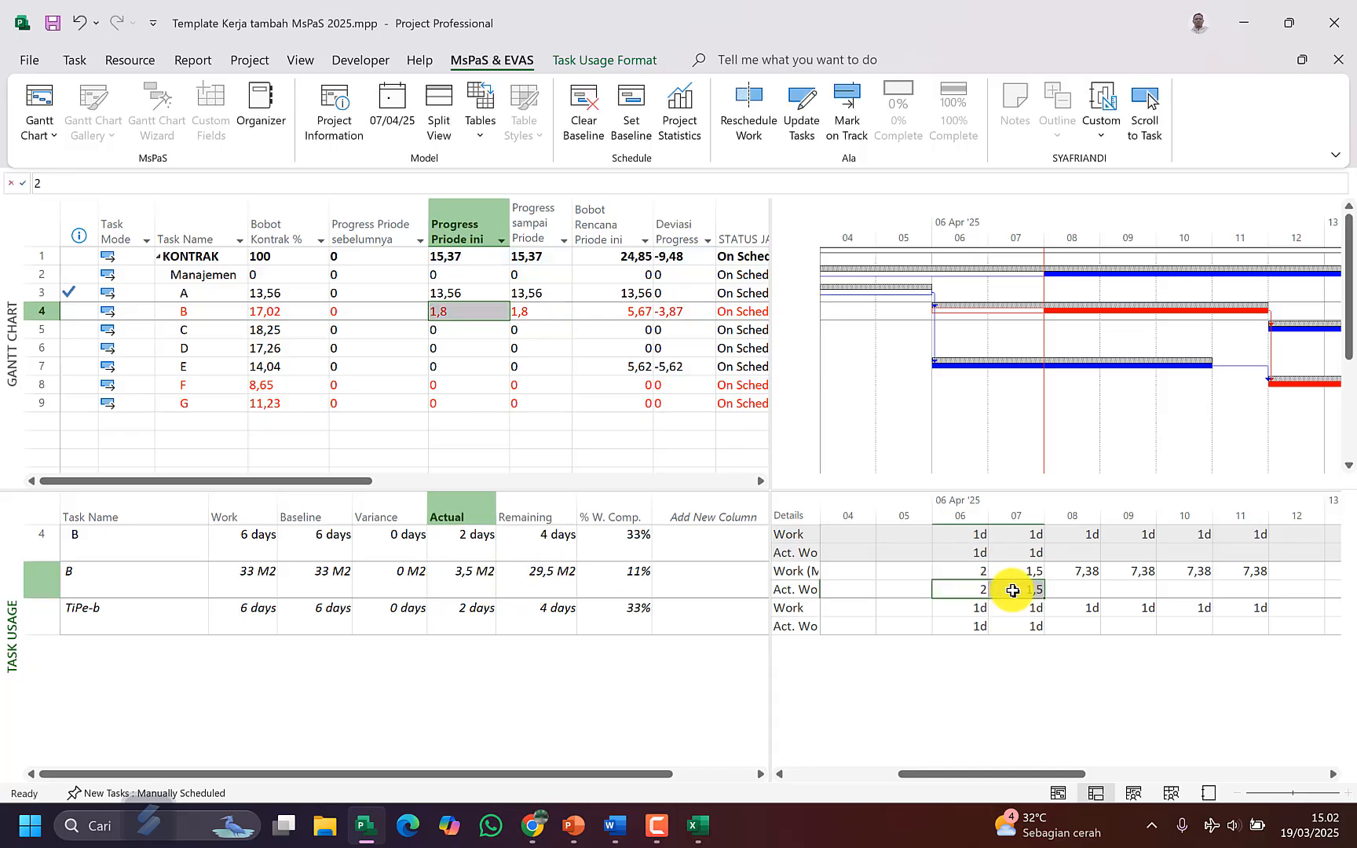
pyautogui.click(484, 586)
pyautogui.click(518, 608)
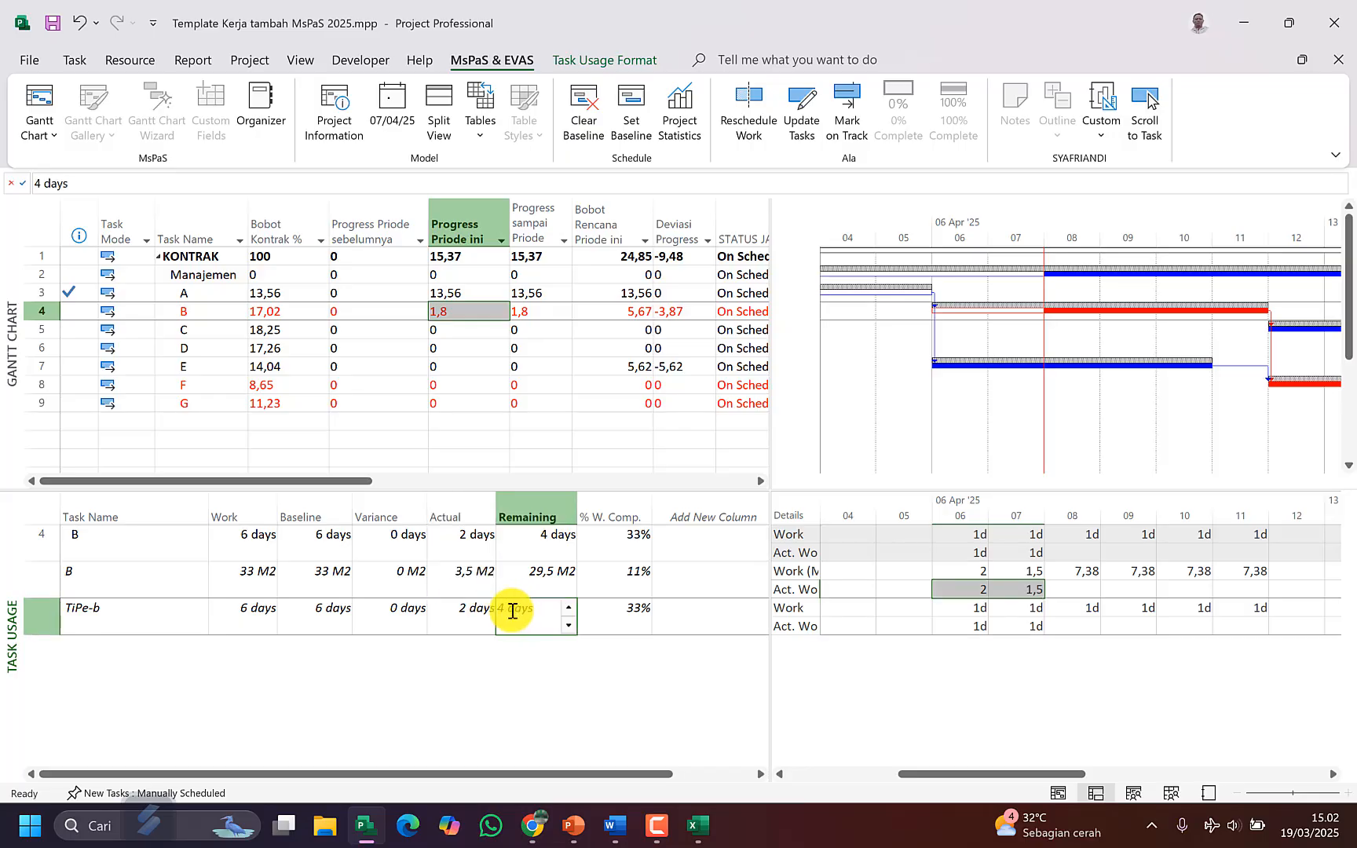
pyautogui.click(475, 310)
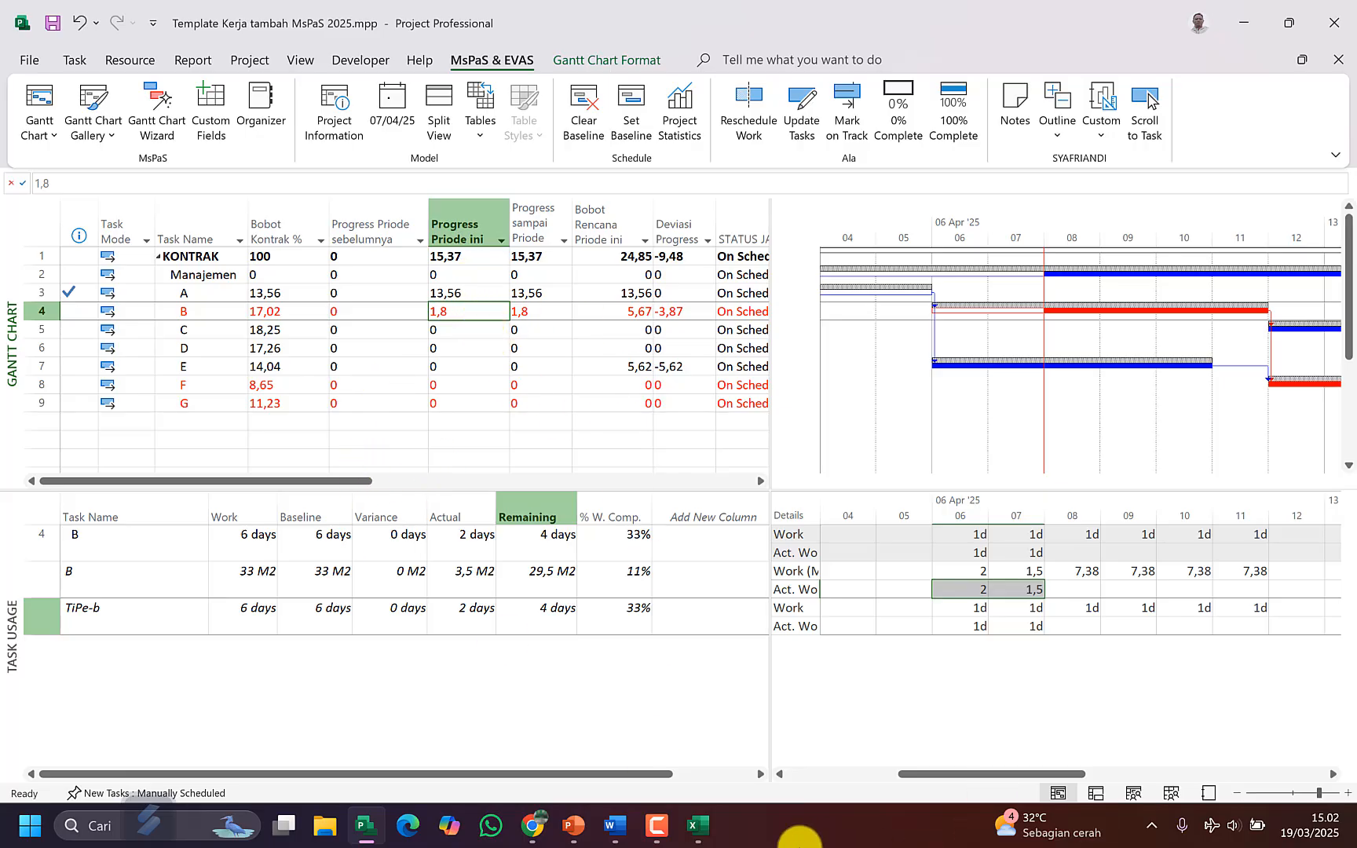
pyautogui.click(492, 578)
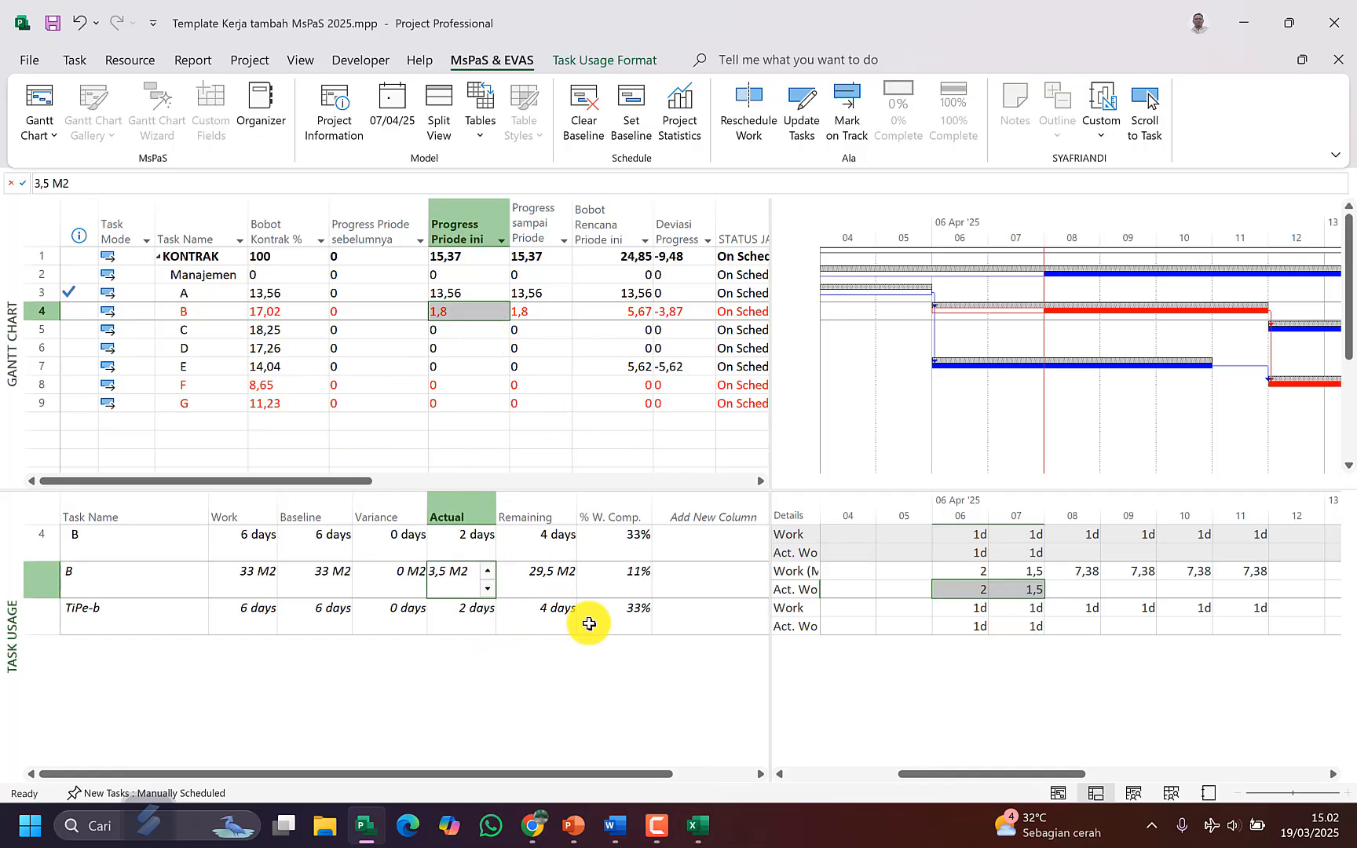
# Step: Switch to the Book1 workbook in Excel and copy the calculation row C7:G7 into row 8
pyautogui.click(697, 825)
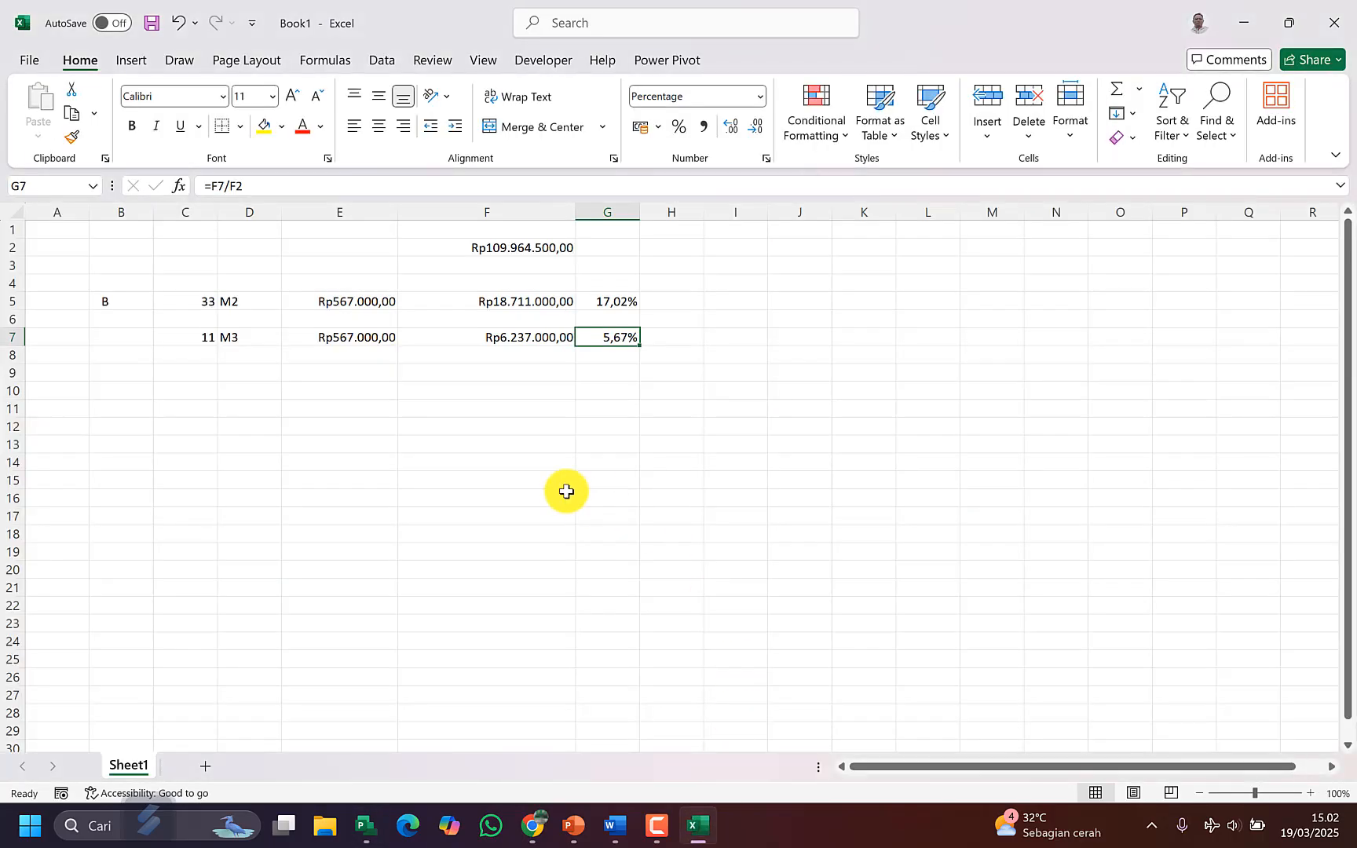
pyautogui.hotkey('ctrl', 'Left')
pyautogui.hotkey('ctrl', 'shift', 'Right')
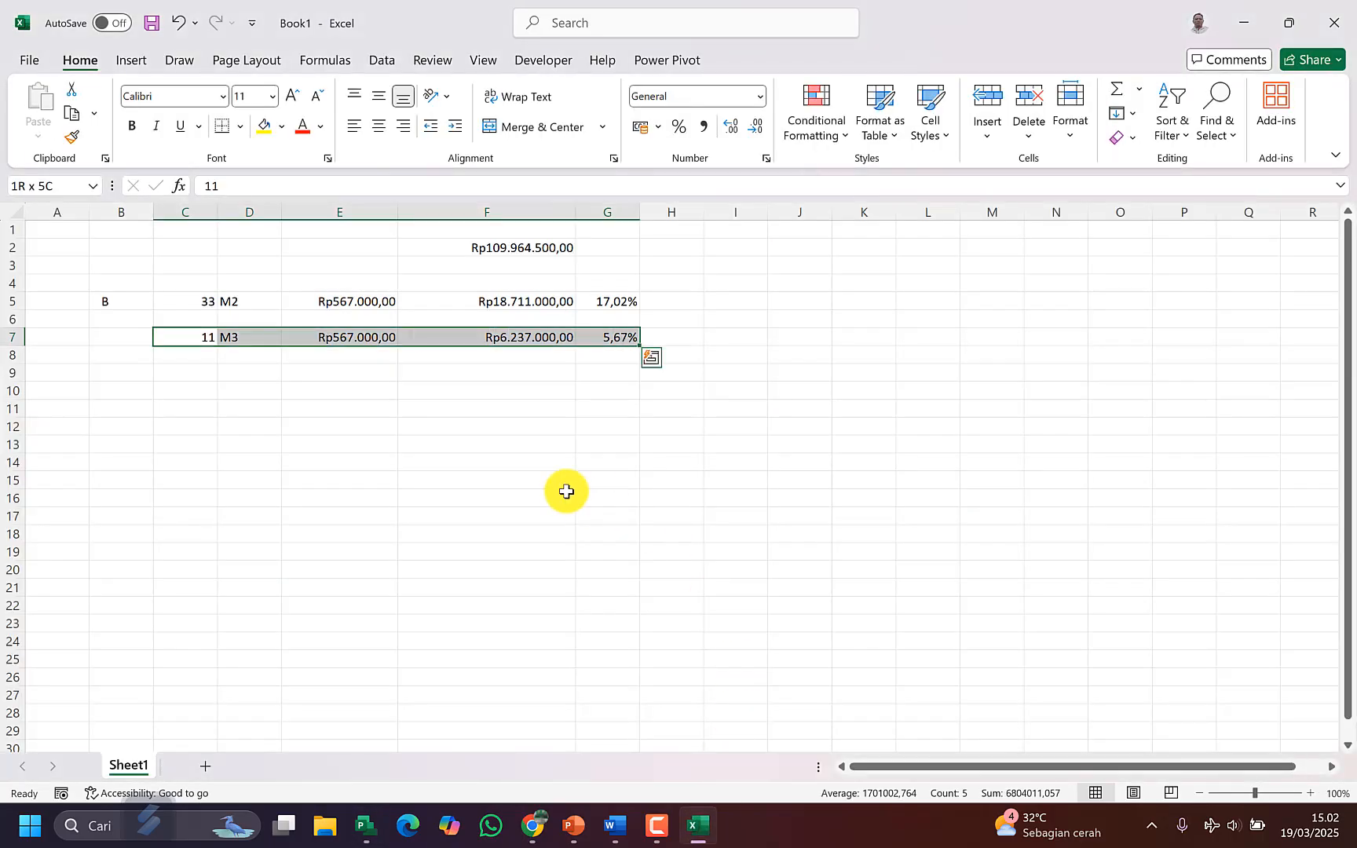
pyautogui.hotkey('ctrl', 'c')
pyautogui.press('Down')
pyautogui.hotkey('ctrl', 'v')
# Step: Use the formula =F5/$F$2 in G5, with an absolute reference to the total, and copy it to G7 and G8
pyautogui.press('Right')
pyautogui.press('Up')
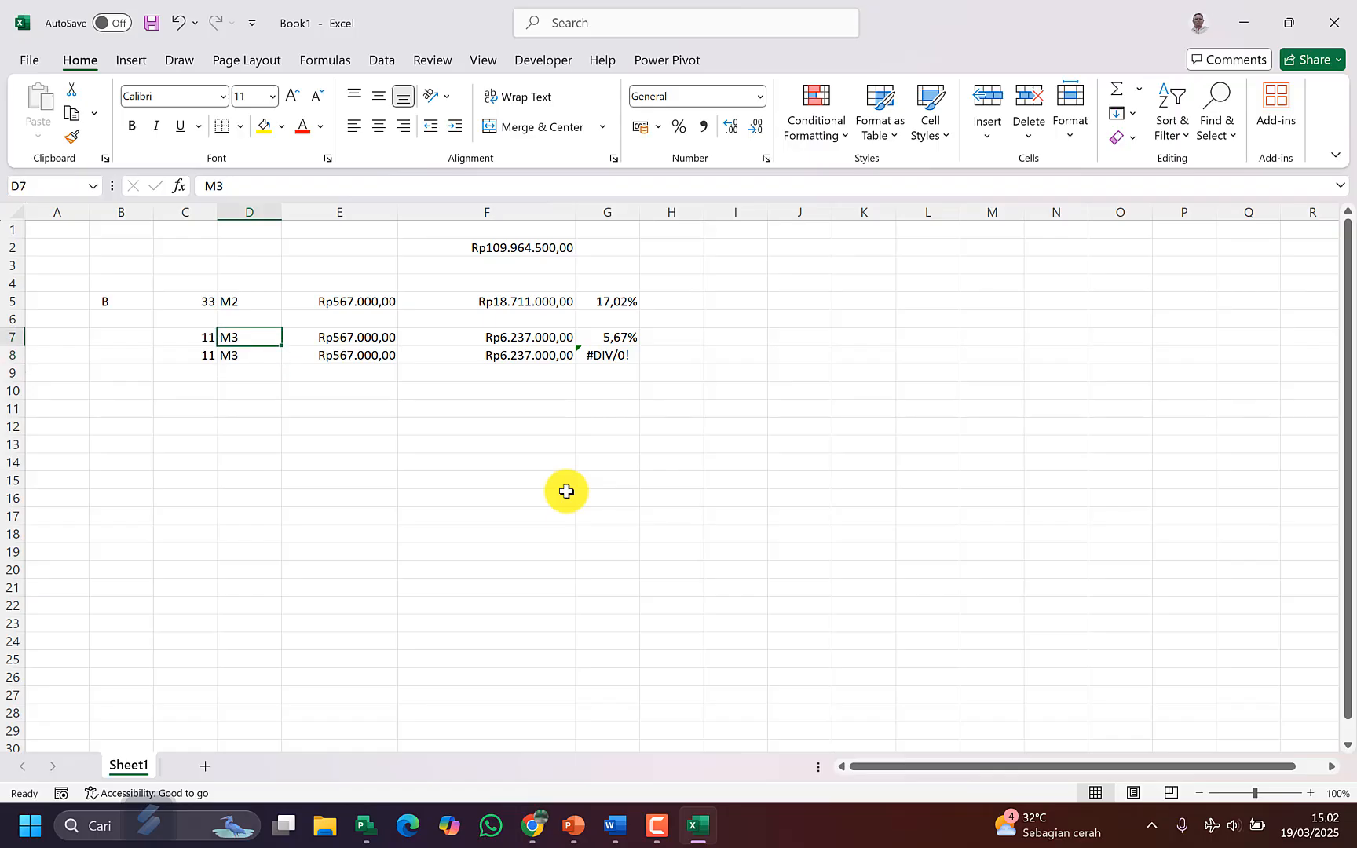
pyautogui.press('Right')
pyautogui.press('Right')
pyautogui.press('Right')
pyautogui.press('Up')
pyautogui.press('Up')
pyautogui.press('F2')
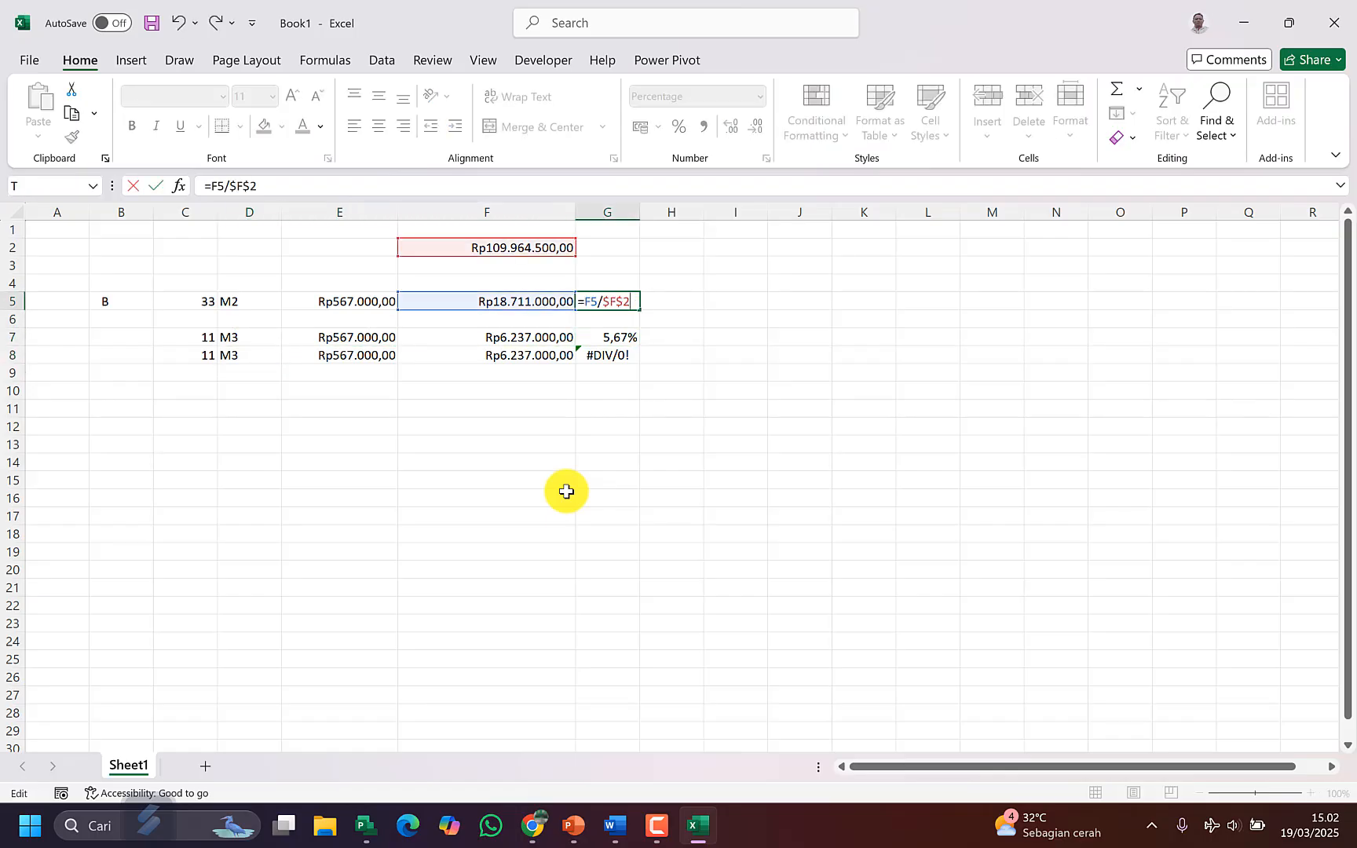
pyautogui.press('Return')
pyautogui.press('Up')
pyautogui.hotkey('ctrl', 'c')
pyautogui.press('Down')
pyautogui.press('Down')
pyautogui.hotkey('ctrl', 'v')
pyautogui.press('Down')
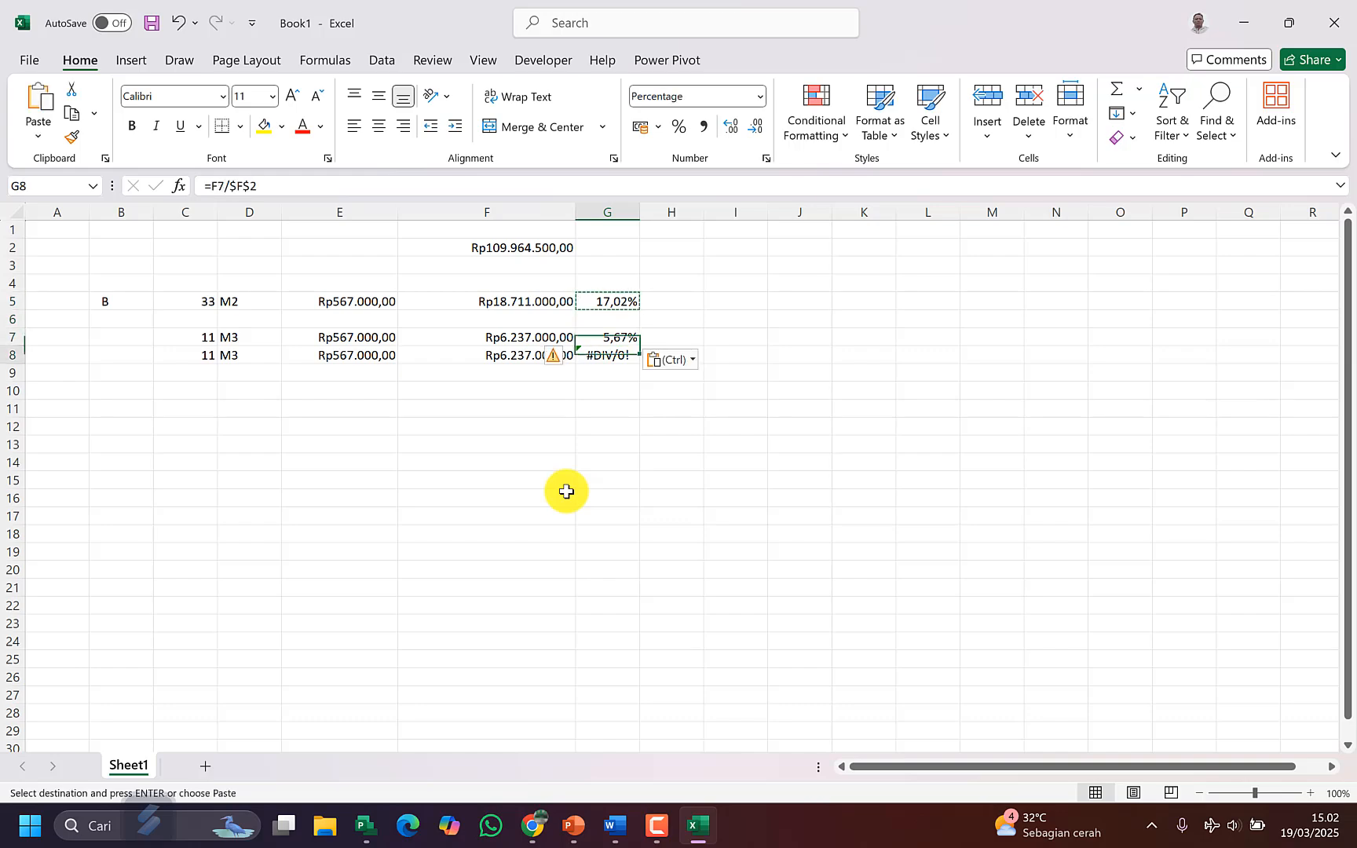
pyautogui.hotkey('ctrl', 'v')
# Step: Set the quantity in C8 to 3,5 and check the resulting percentage in G8
pyautogui.press('Left')
pyautogui.press('Left')
pyautogui.press('Left')
pyautogui.press('Left')
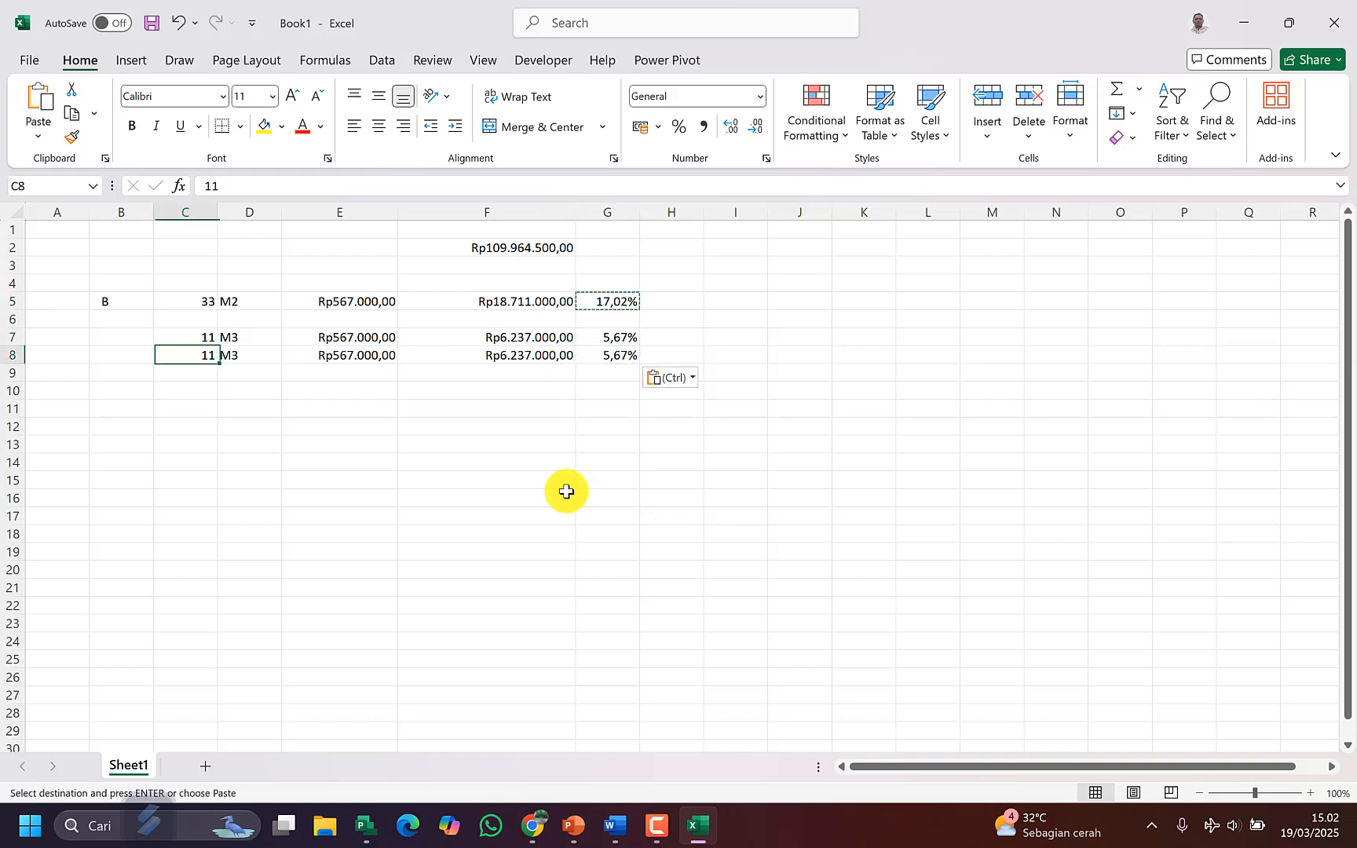
pyautogui.press('Left')
pyautogui.press('Left')
pyautogui.press('Right')
pyautogui.press('Right')
pyautogui.write('3,')
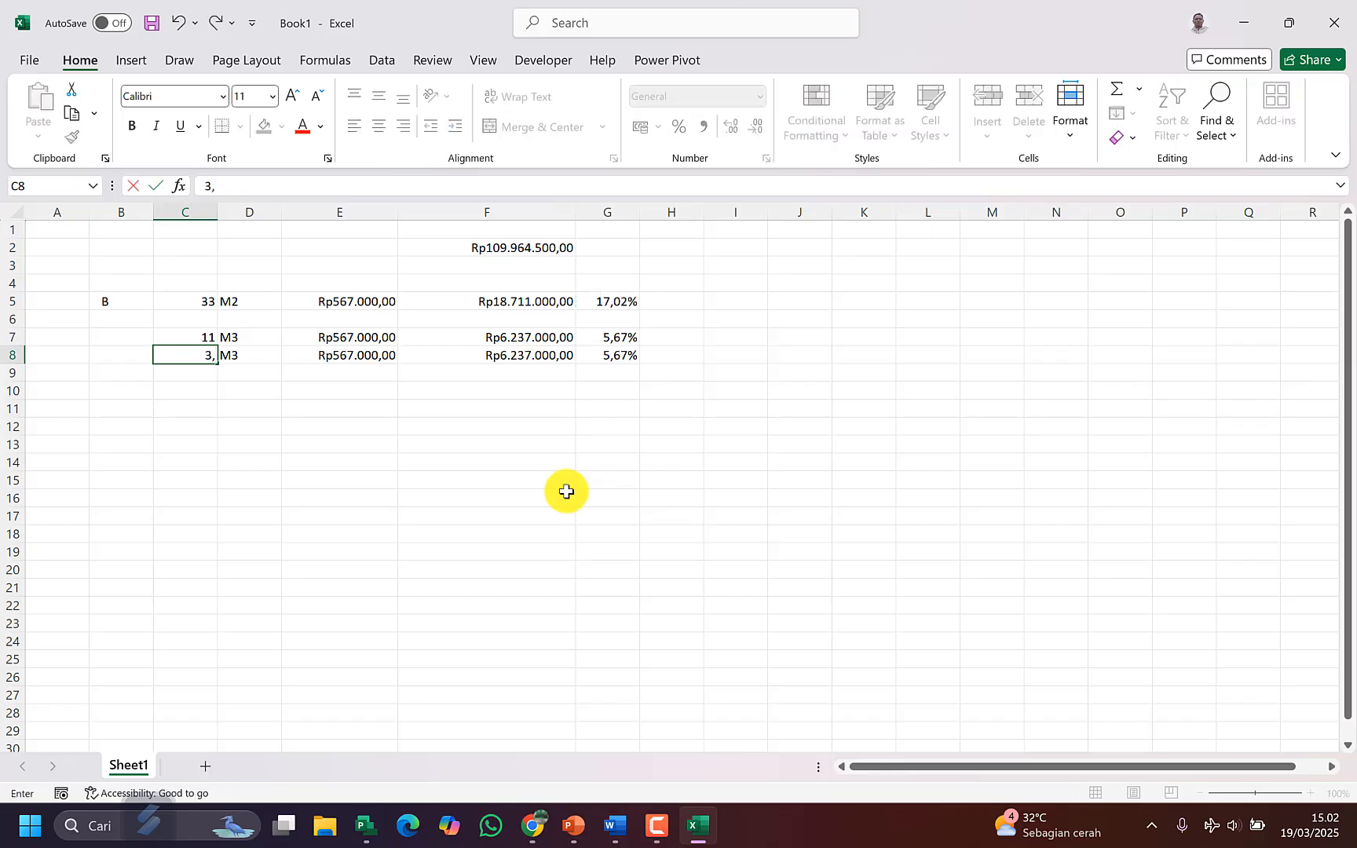
pyautogui.press('Return')
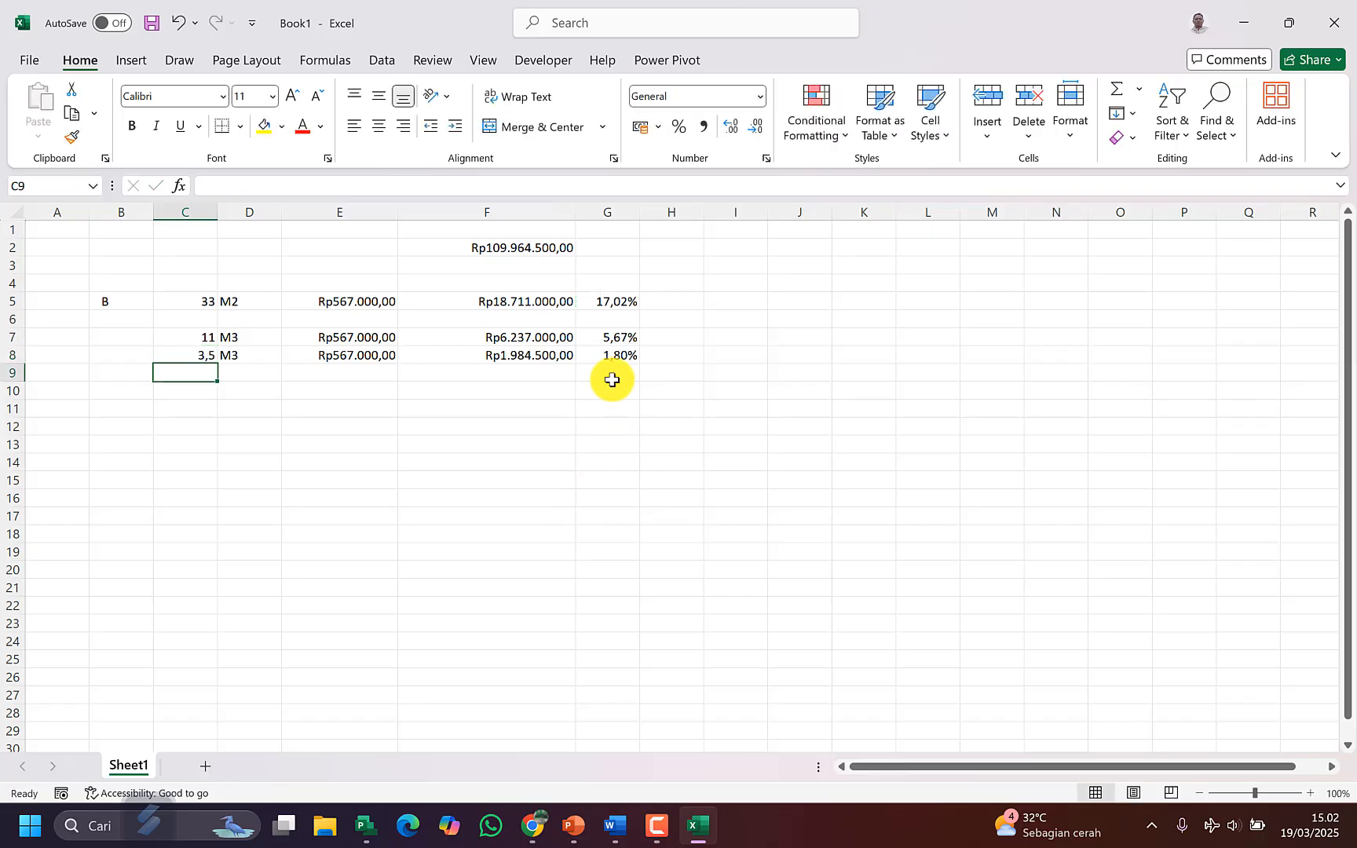
pyautogui.click(612, 355)
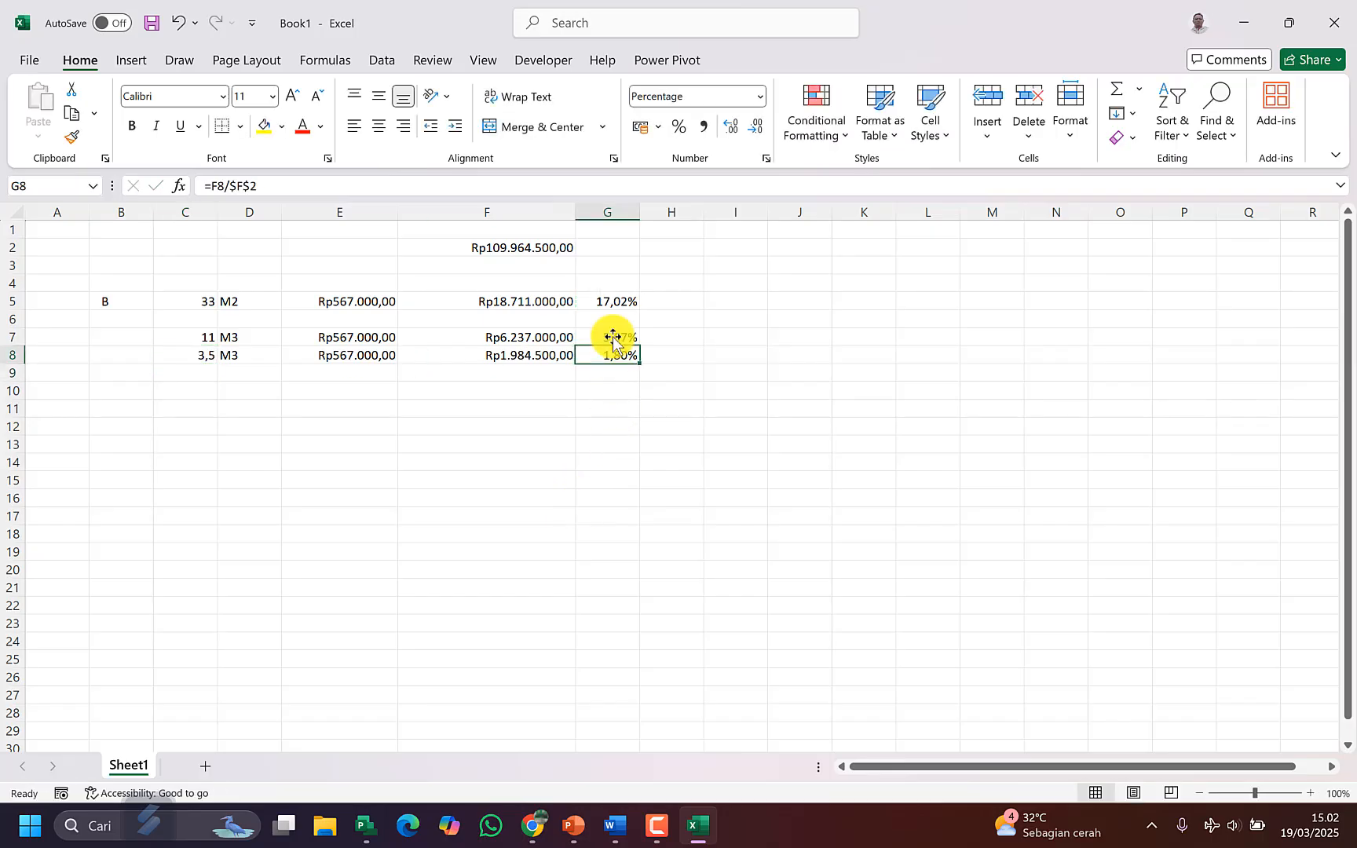
# Step: Place the workbook window beside the project to compare G8 with task B's progress, and minimize it
pyautogui.click(1288, 24)
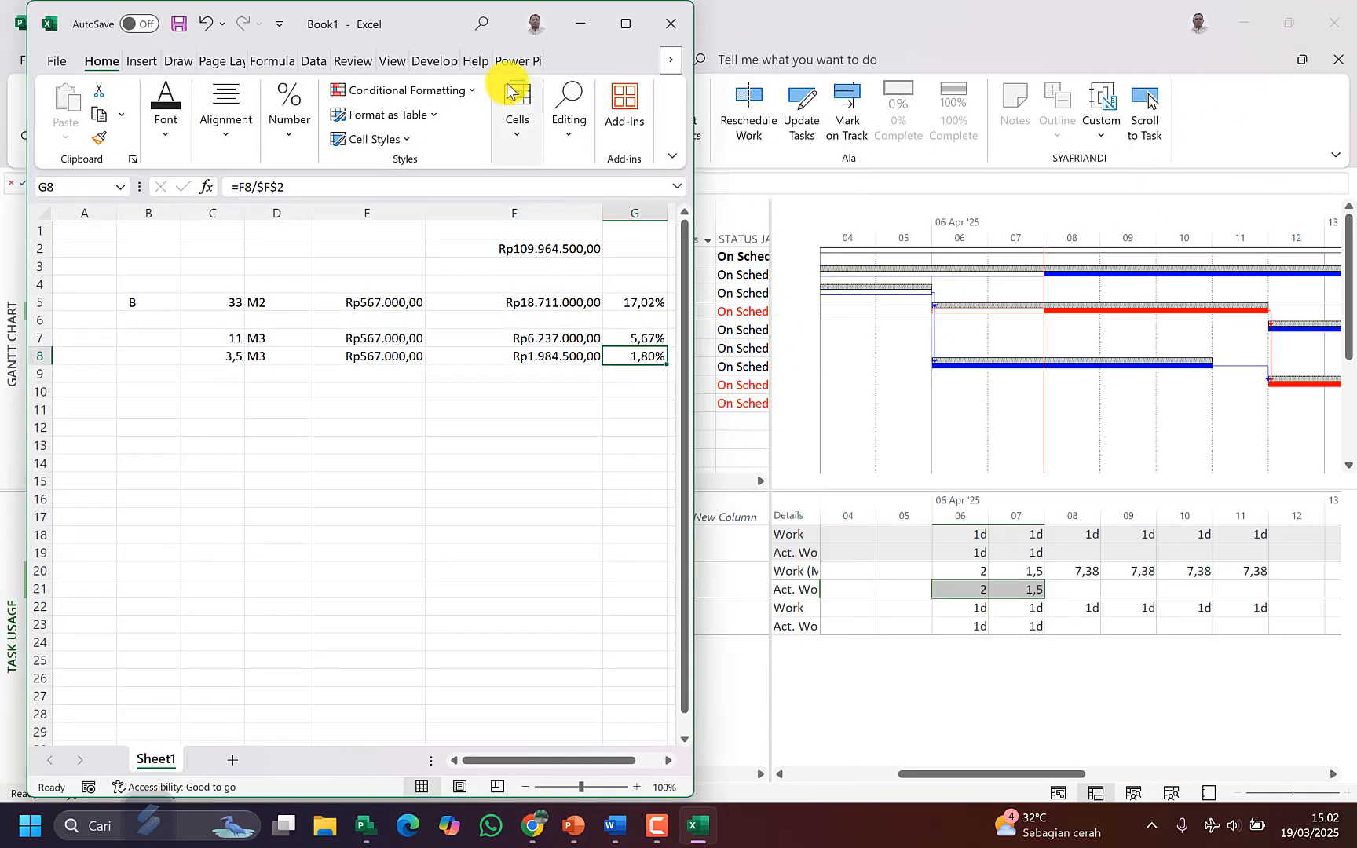
pyautogui.moveTo(439, 31); pyautogui.dragTo(1021, 83)
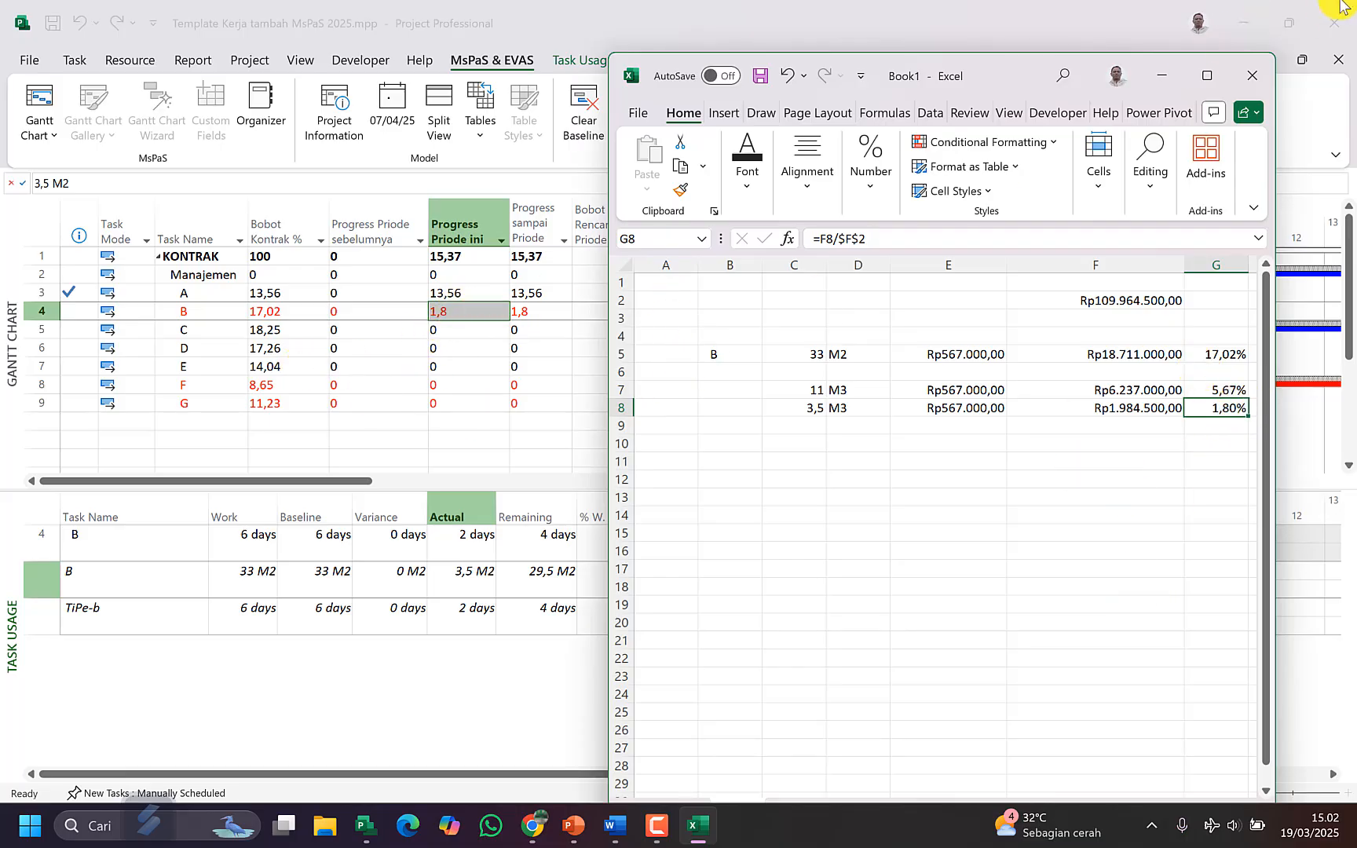
pyautogui.click(1162, 75)
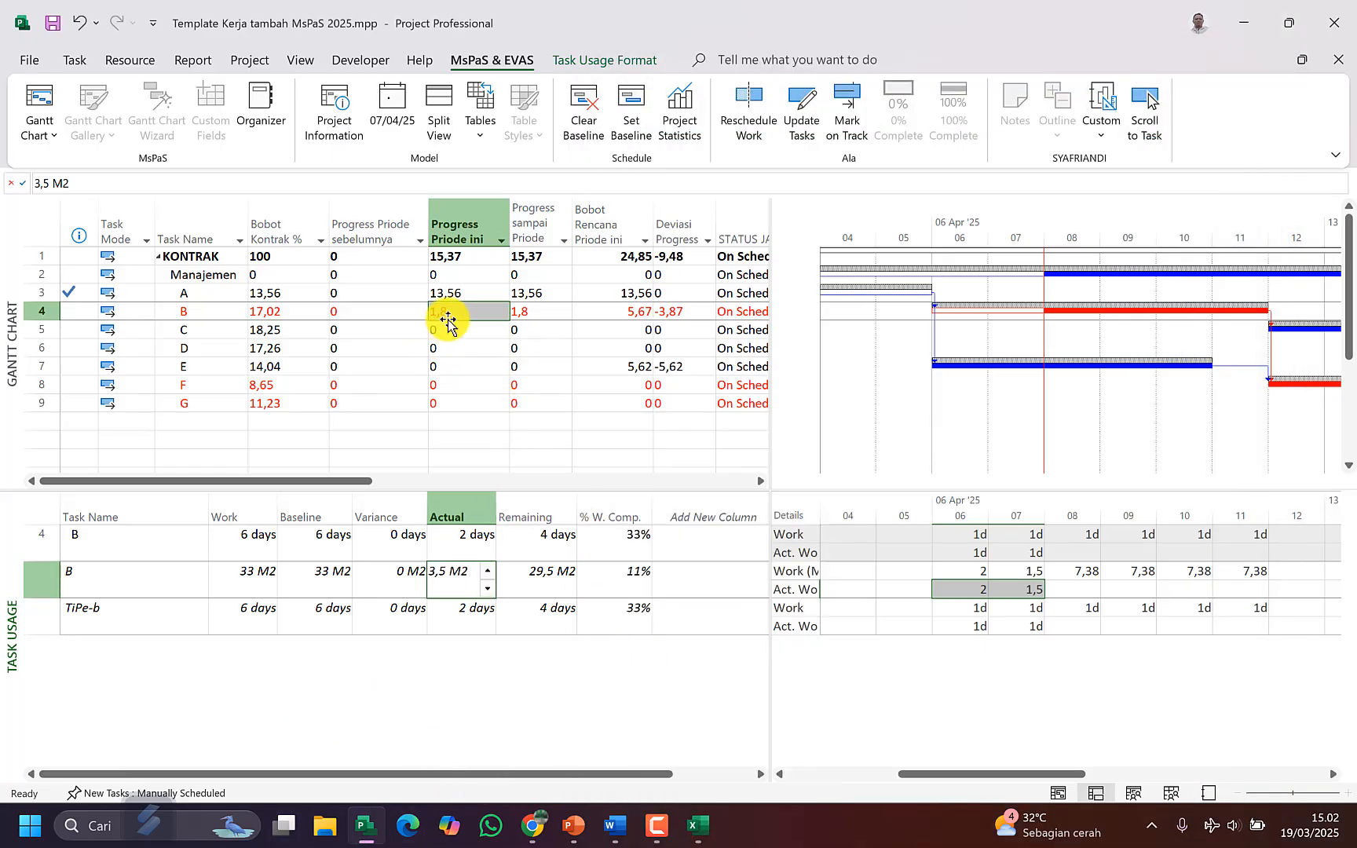
# Step: Examine task B's progress for this period and compare the baseline, actual and remaining work of the task and its material resource
pyautogui.click(1017, 610)
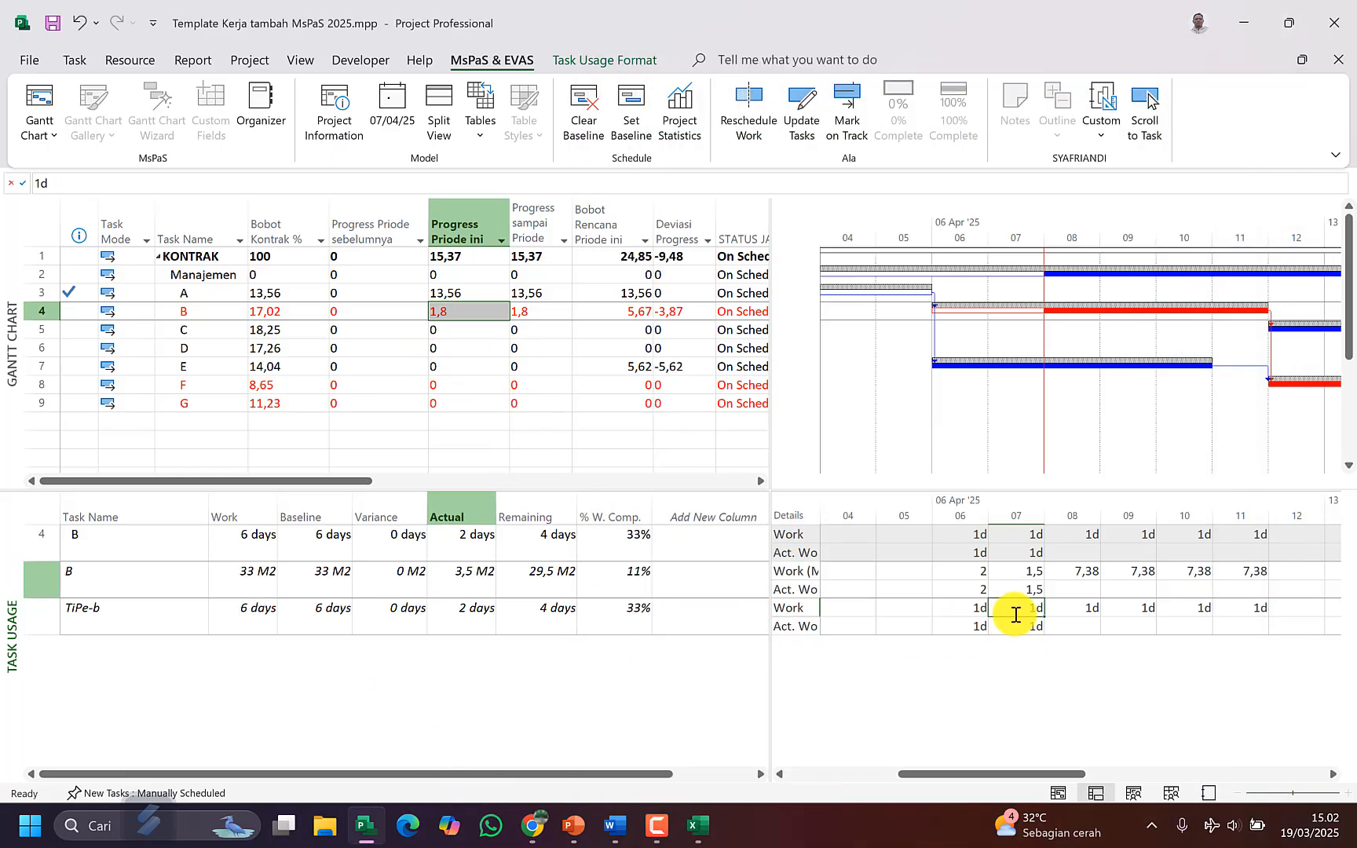
pyautogui.click(475, 313)
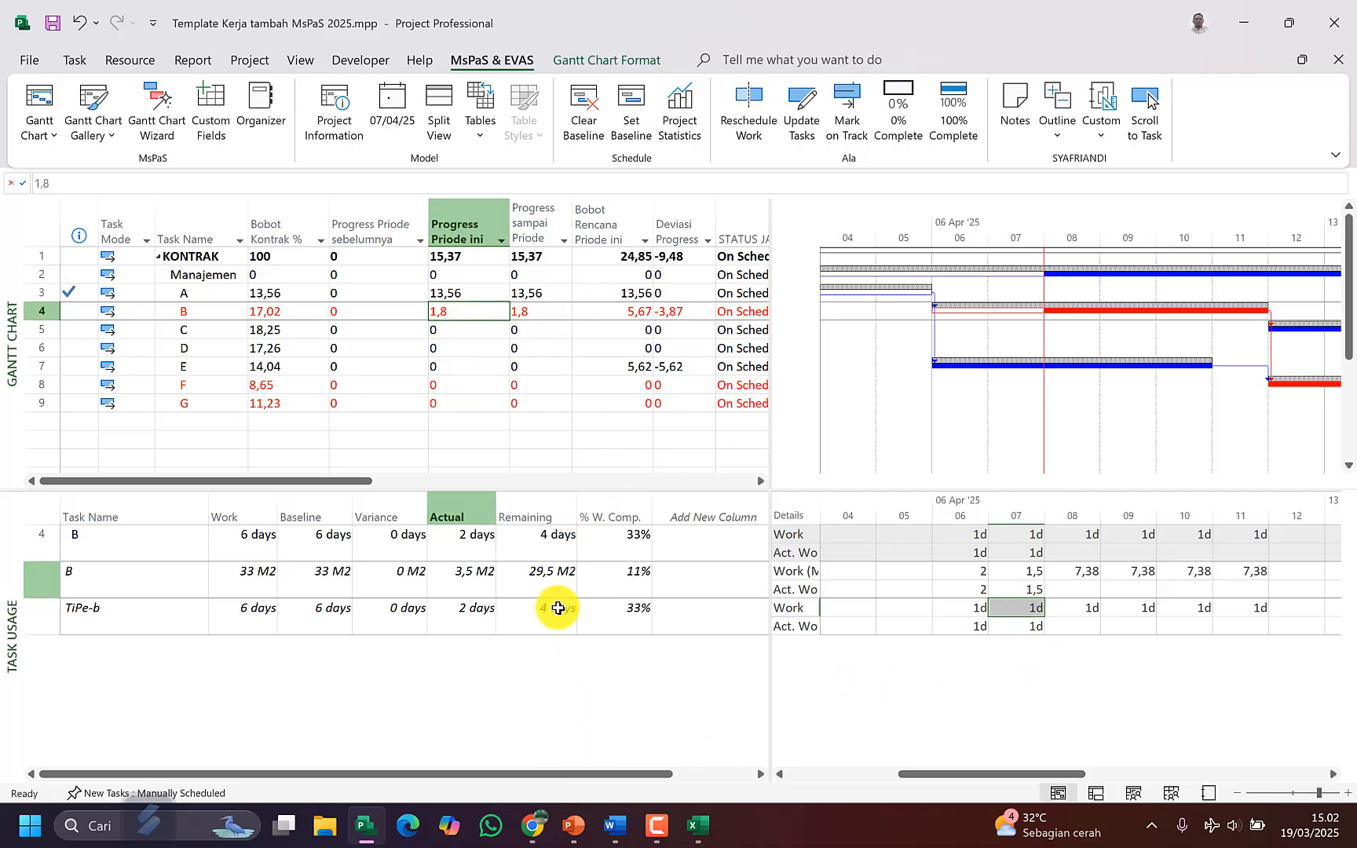
pyautogui.click(468, 588)
pyautogui.click(445, 588)
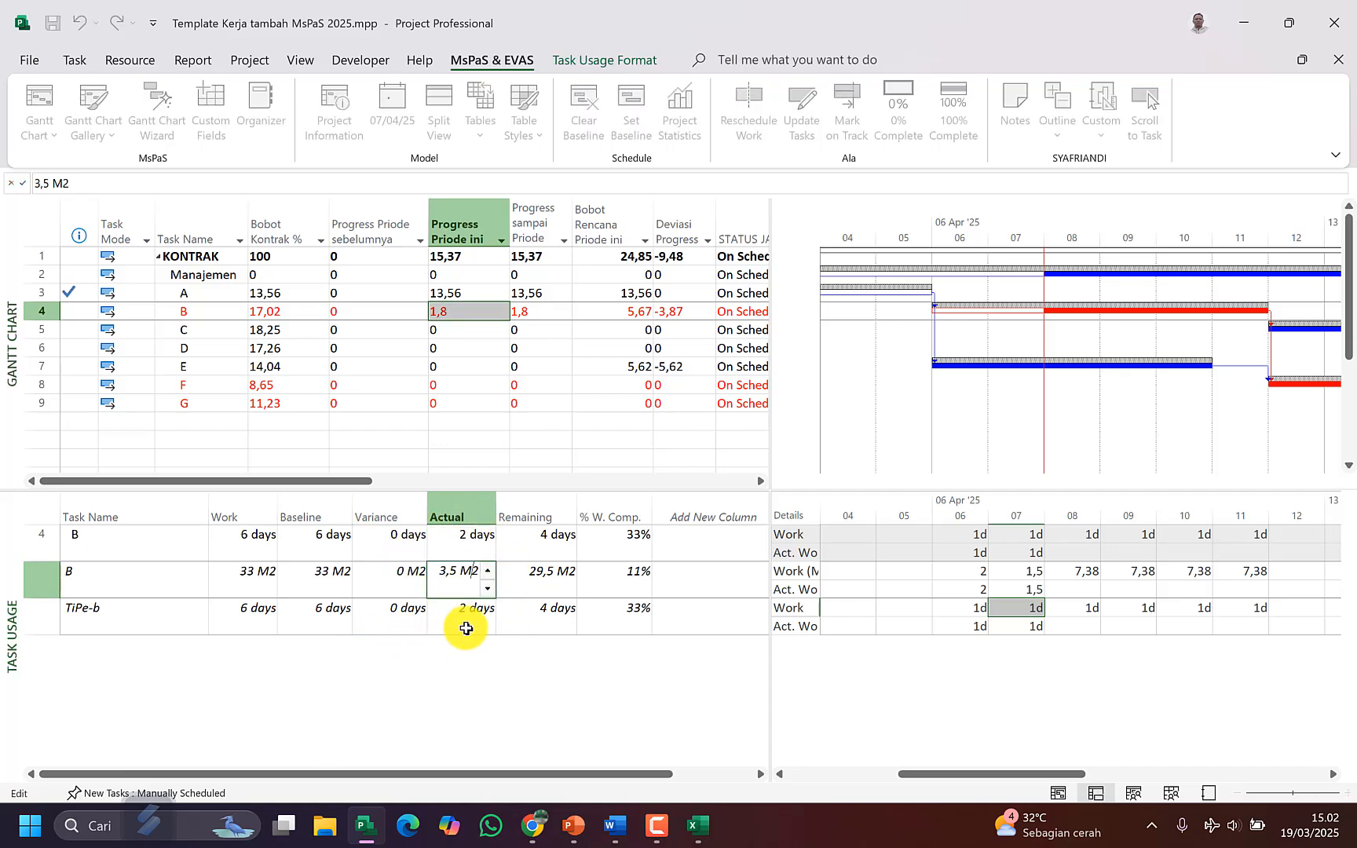
pyautogui.press('Return')
pyautogui.click(339, 579)
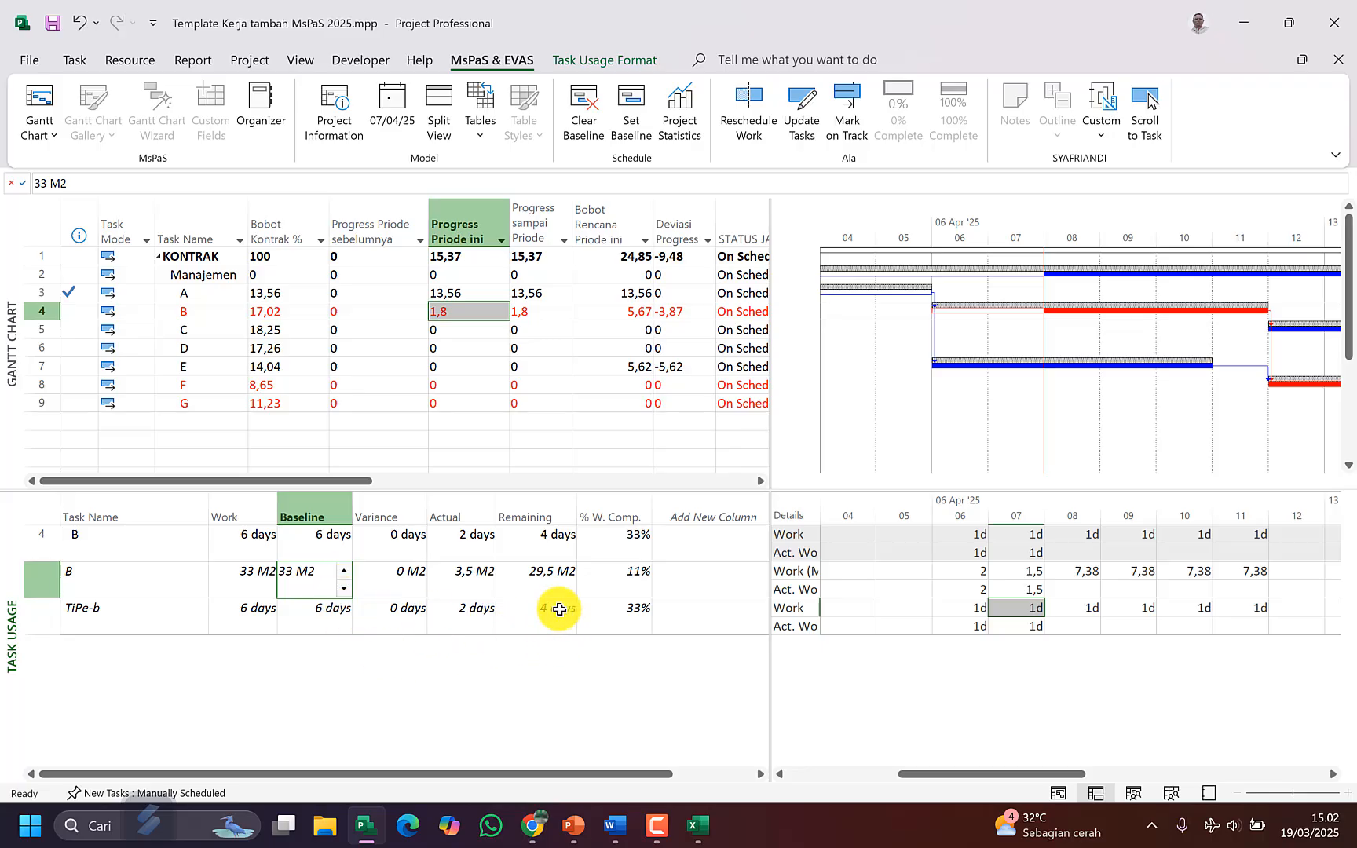
pyautogui.click(554, 578)
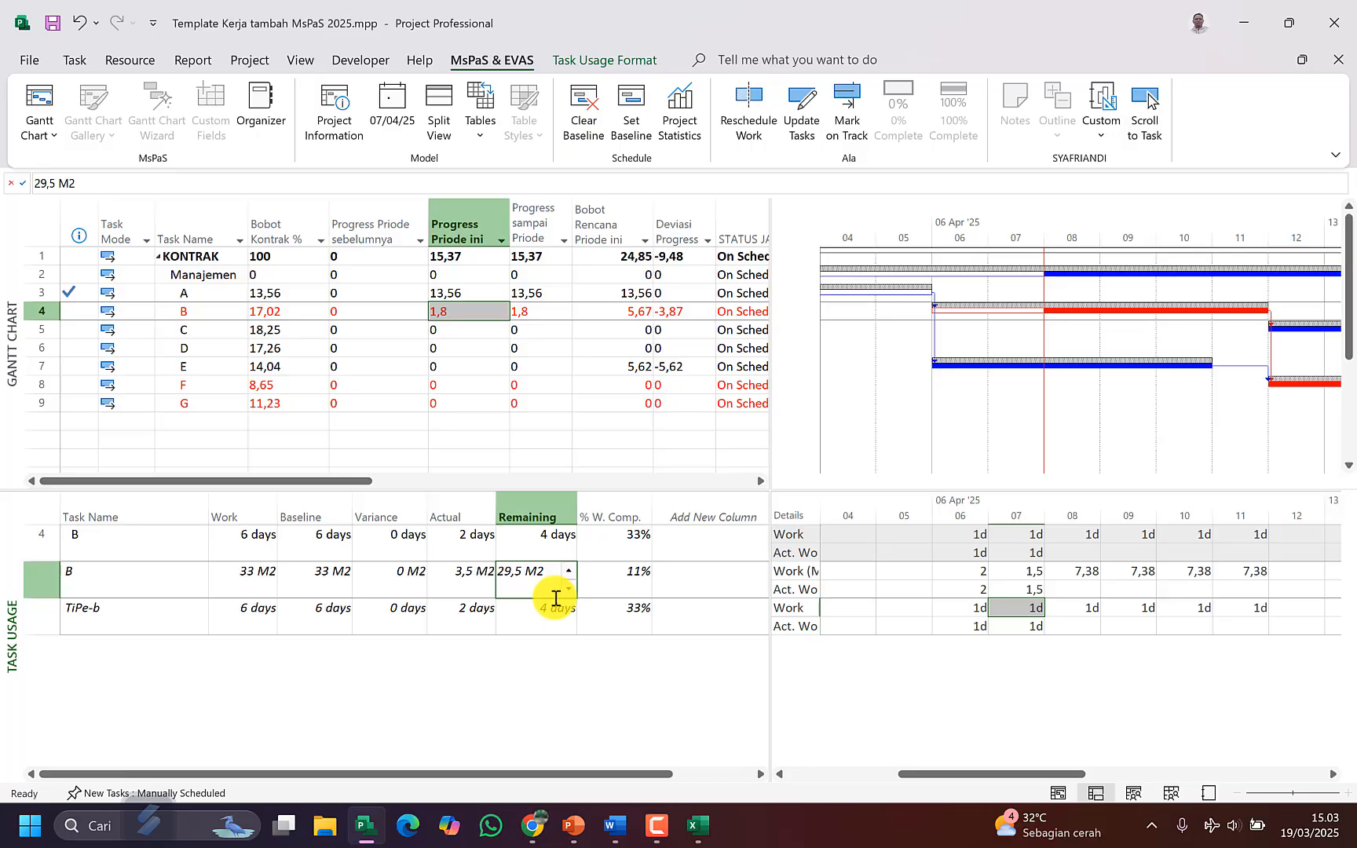
pyautogui.click(536, 534)
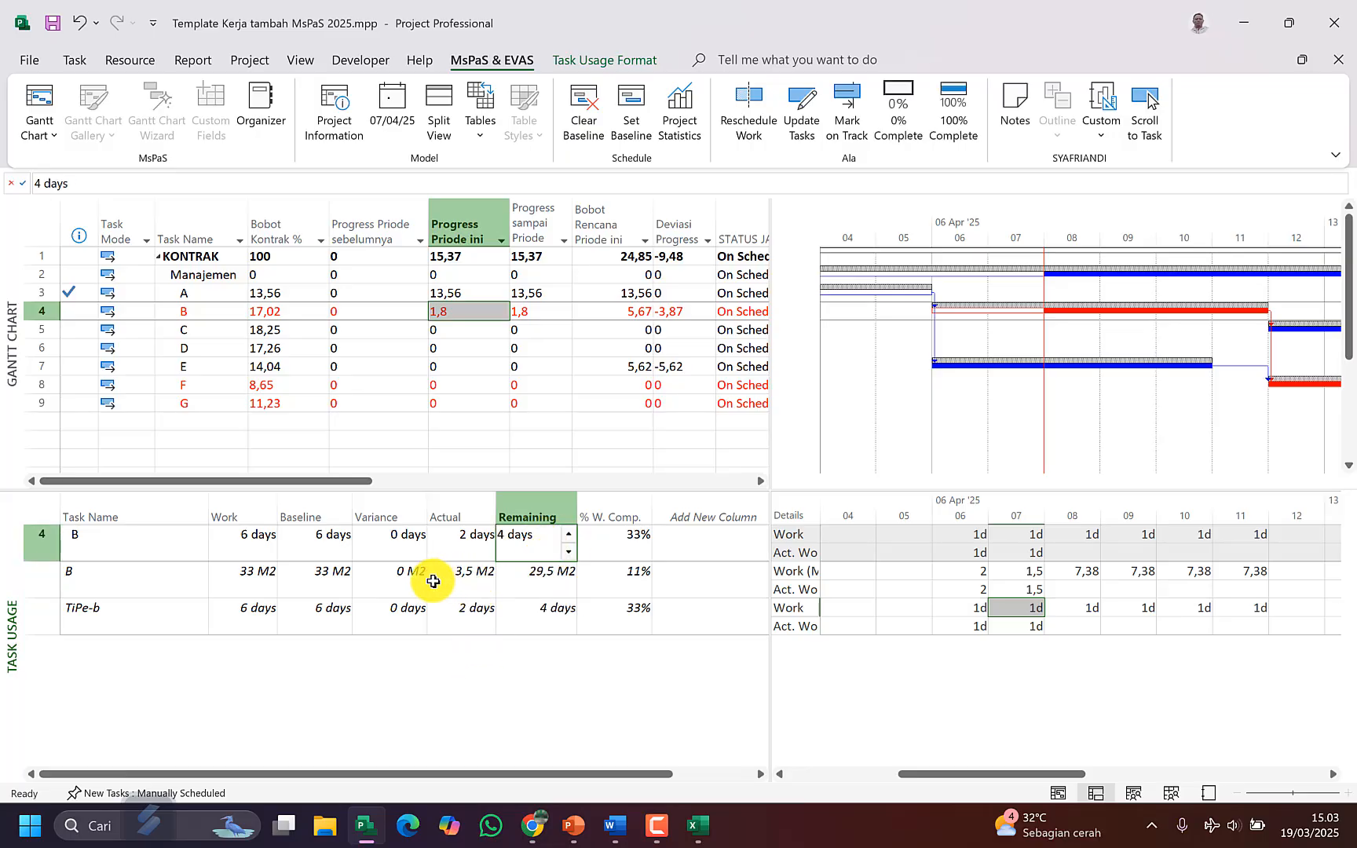
pyautogui.click(318, 538)
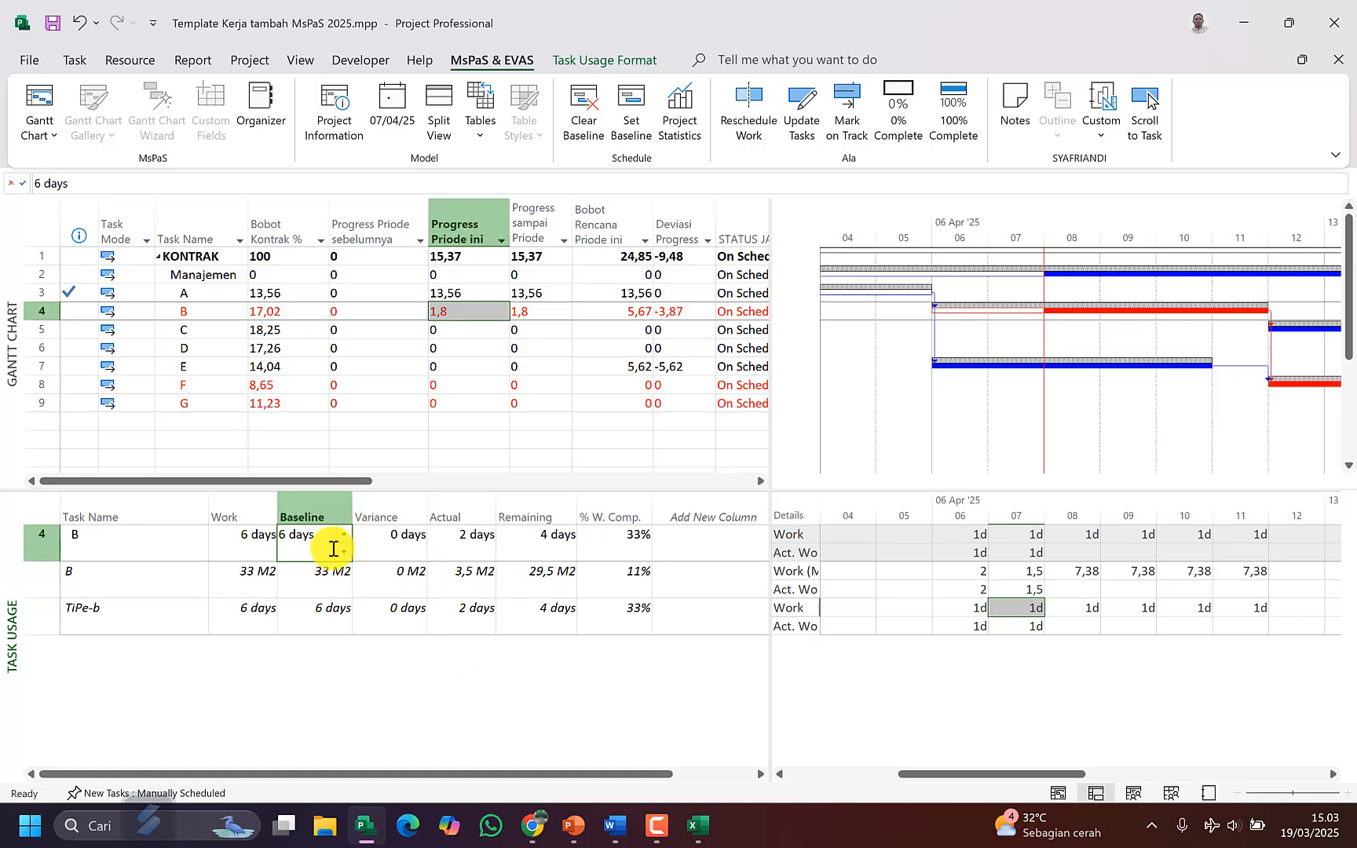
pyautogui.click(482, 545)
pyautogui.click(525, 540)
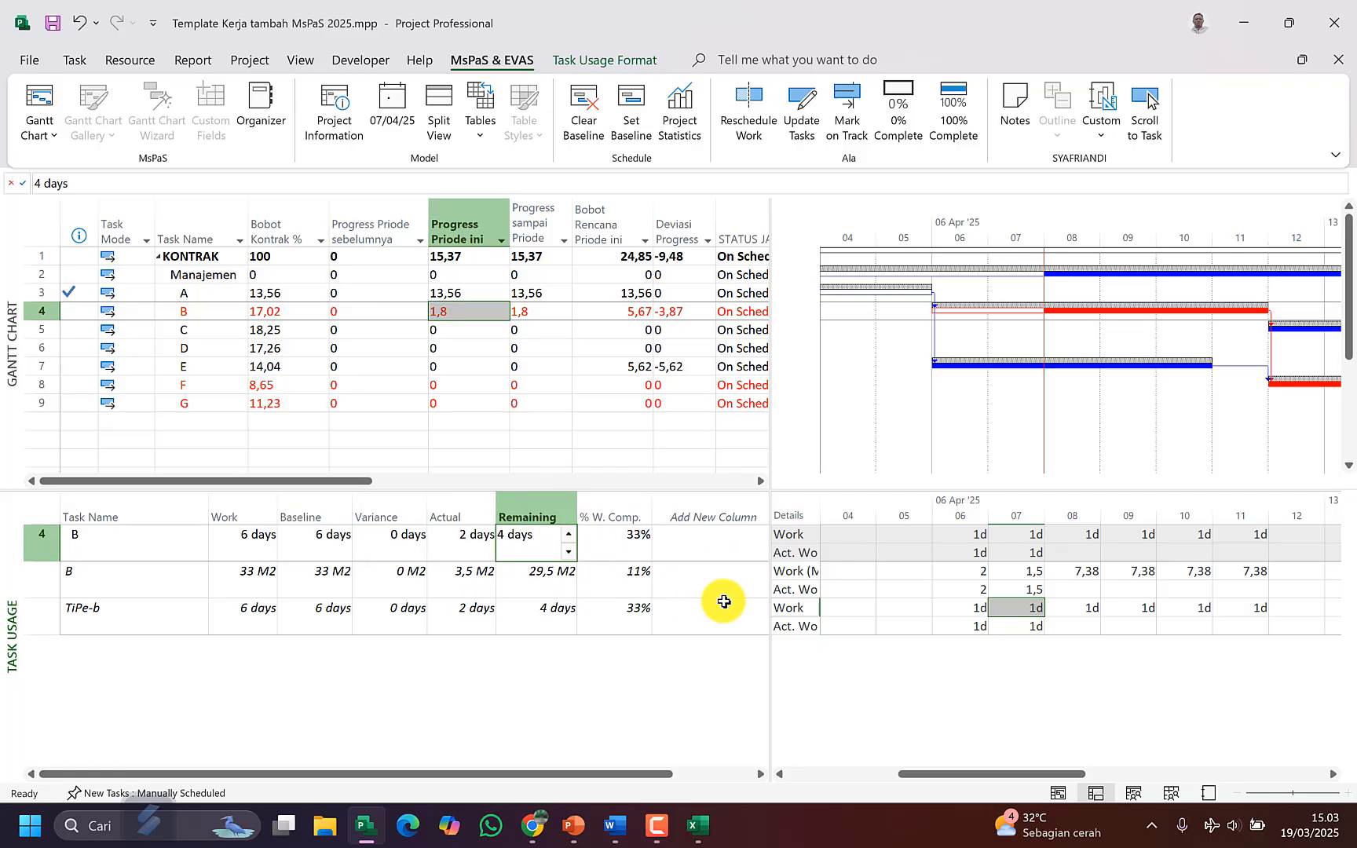
# Step: Examine how resource B's remaining quantity is distributed over the days from 08 to 11 April
pyautogui.click(1083, 589)
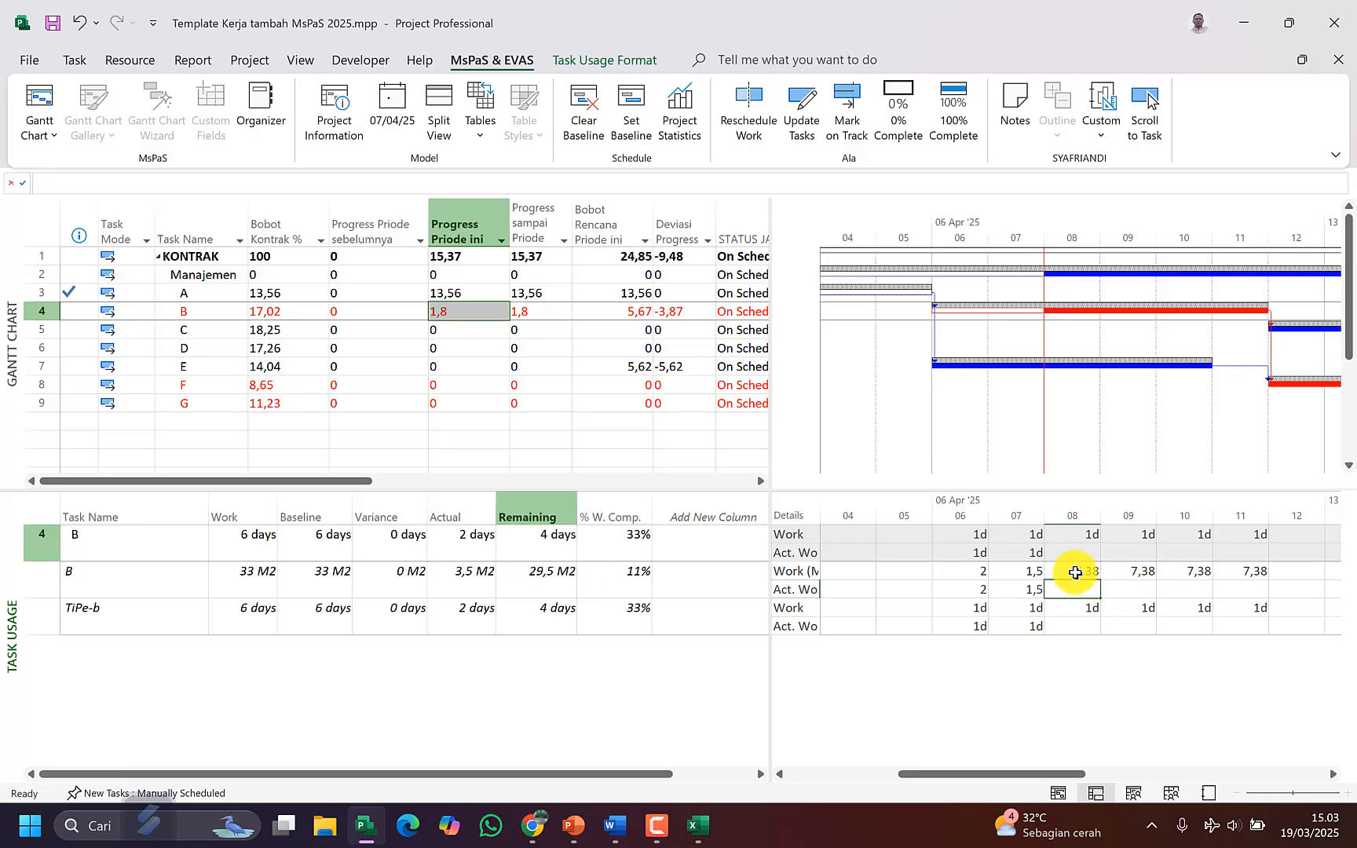
pyautogui.moveTo(1075, 571); pyautogui.dragTo(1255, 571)
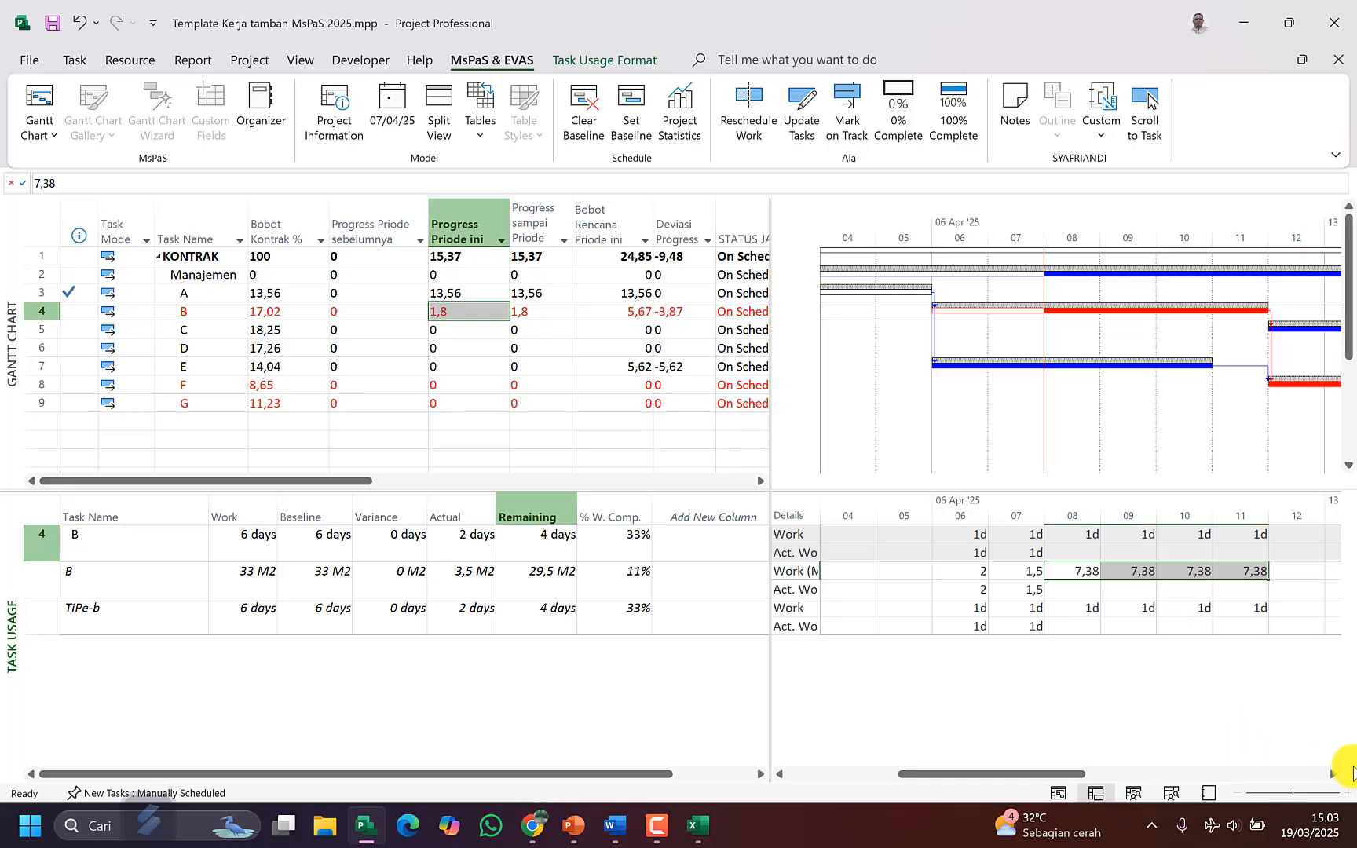
pyautogui.click(1333, 775)
pyautogui.click(1327, 776)
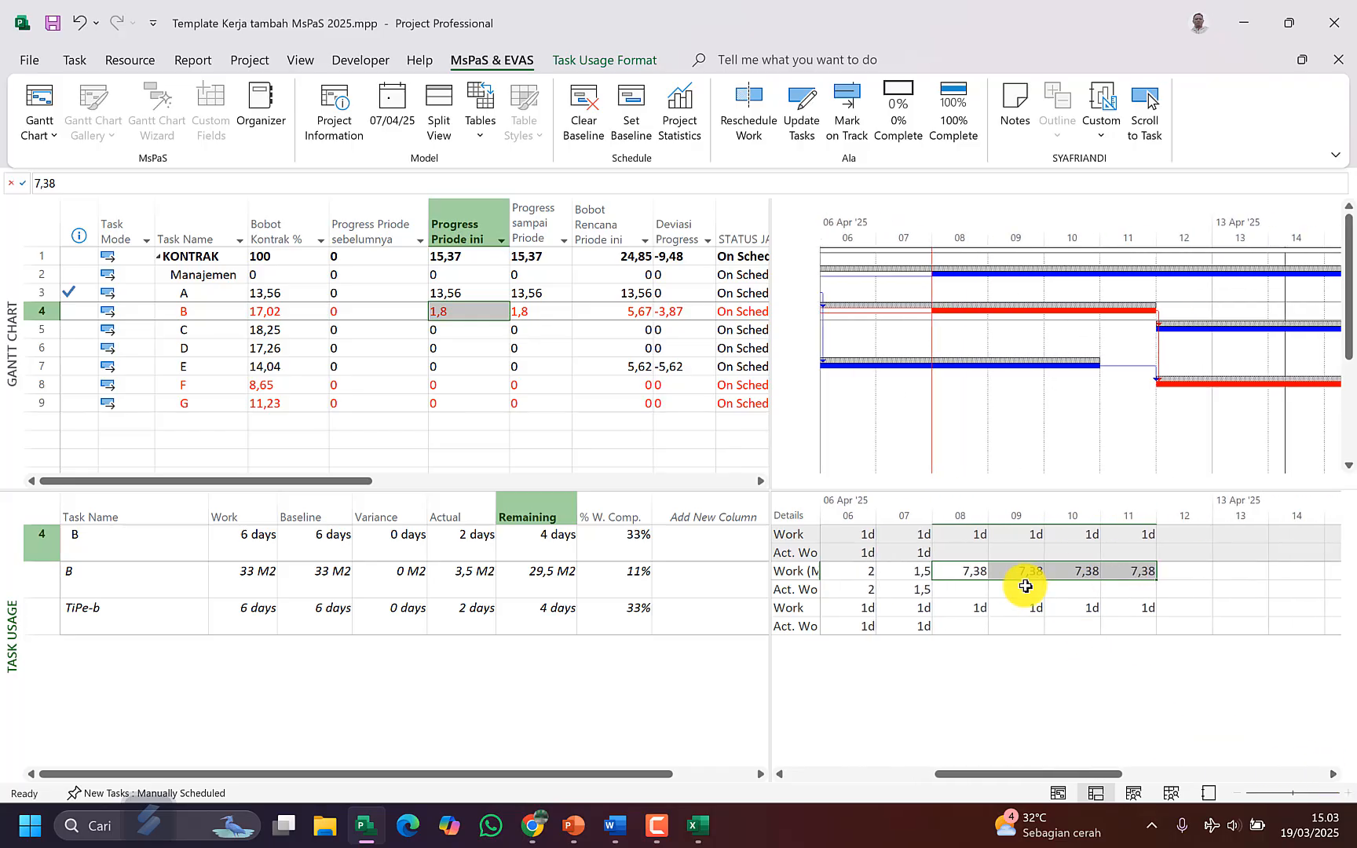
pyautogui.click(964, 607)
pyautogui.click(987, 567)
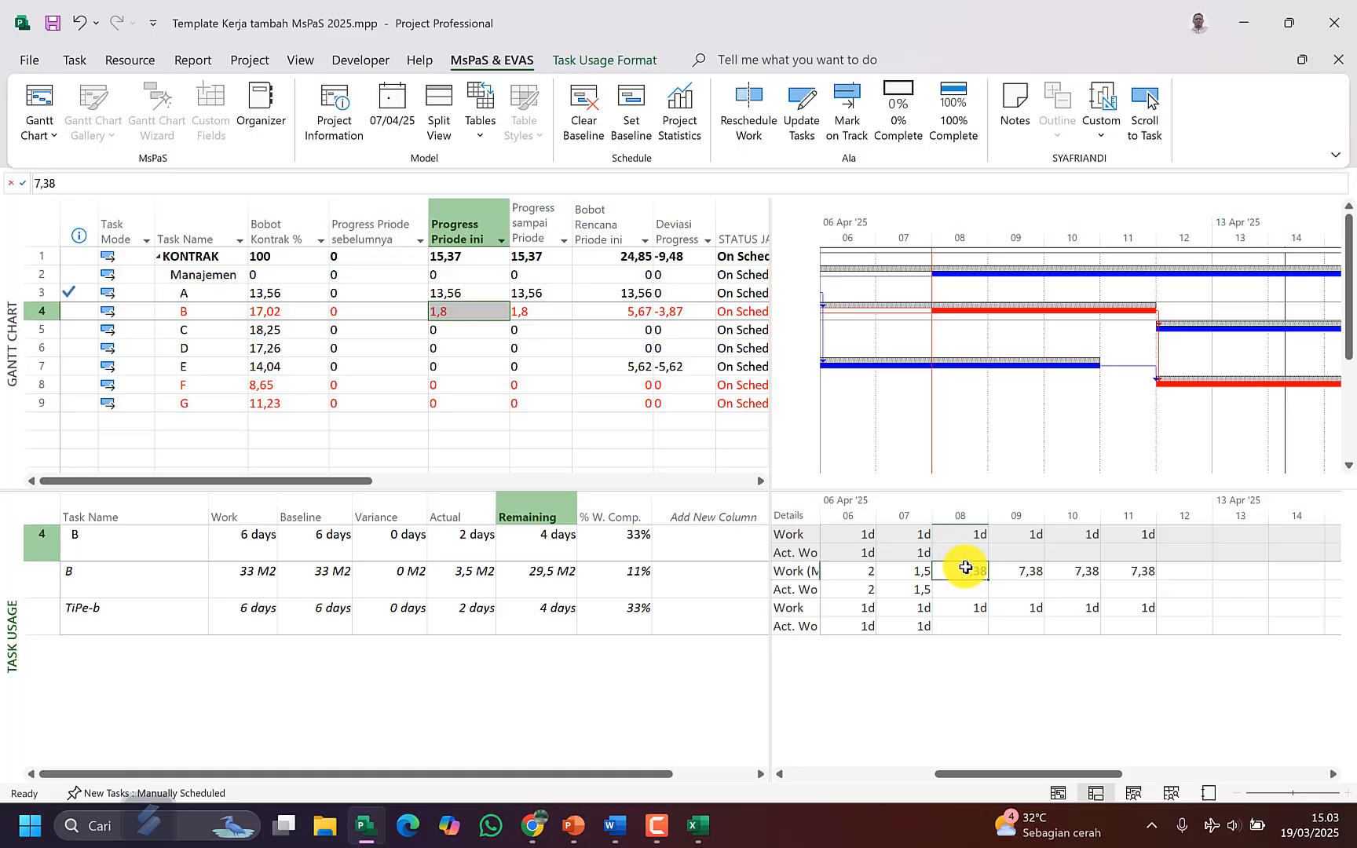
pyautogui.moveTo(999, 569); pyautogui.dragTo(1128, 567)
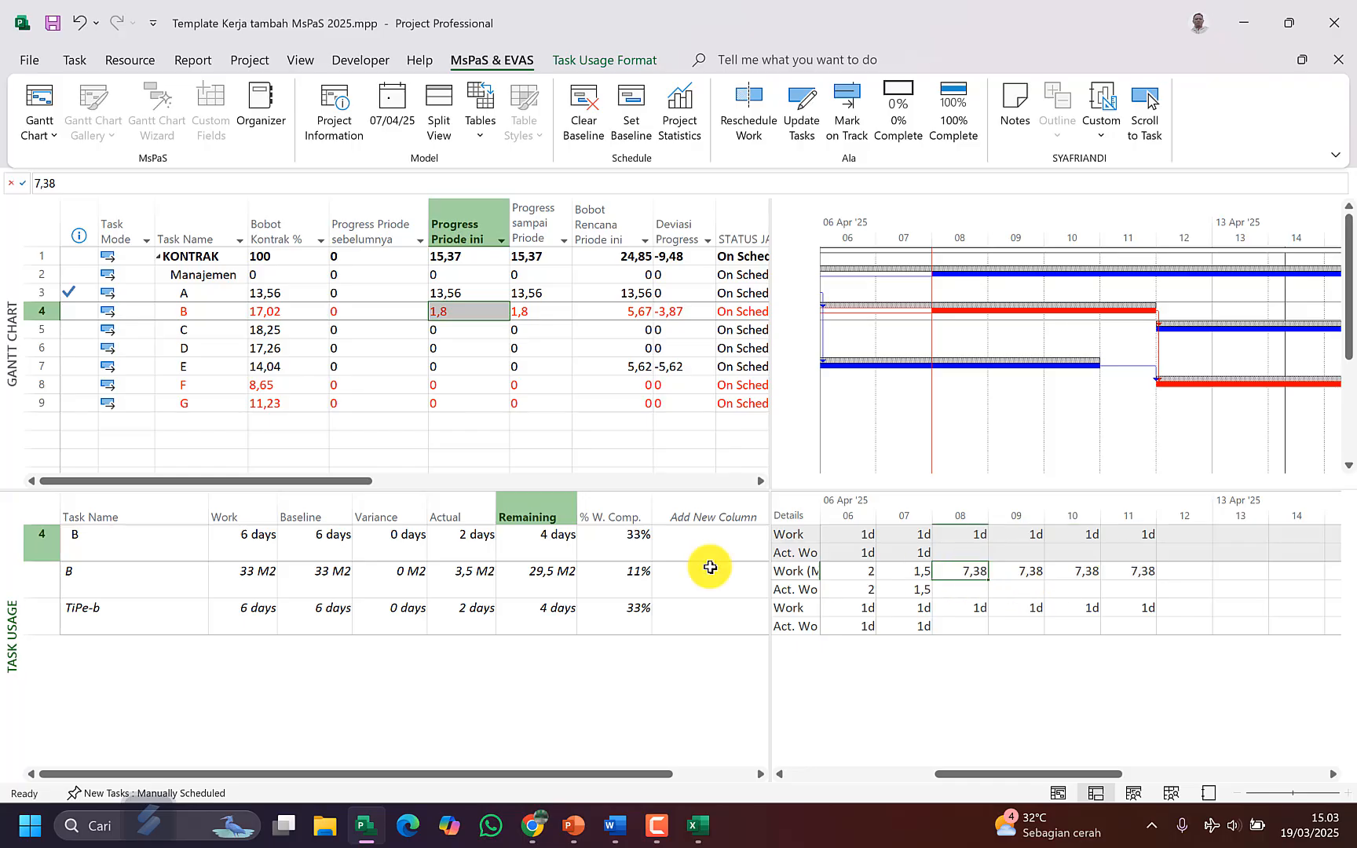
# Step: Increase the remaining work of task B to 5 days
pyautogui.click(509, 542)
pyautogui.click(567, 540)
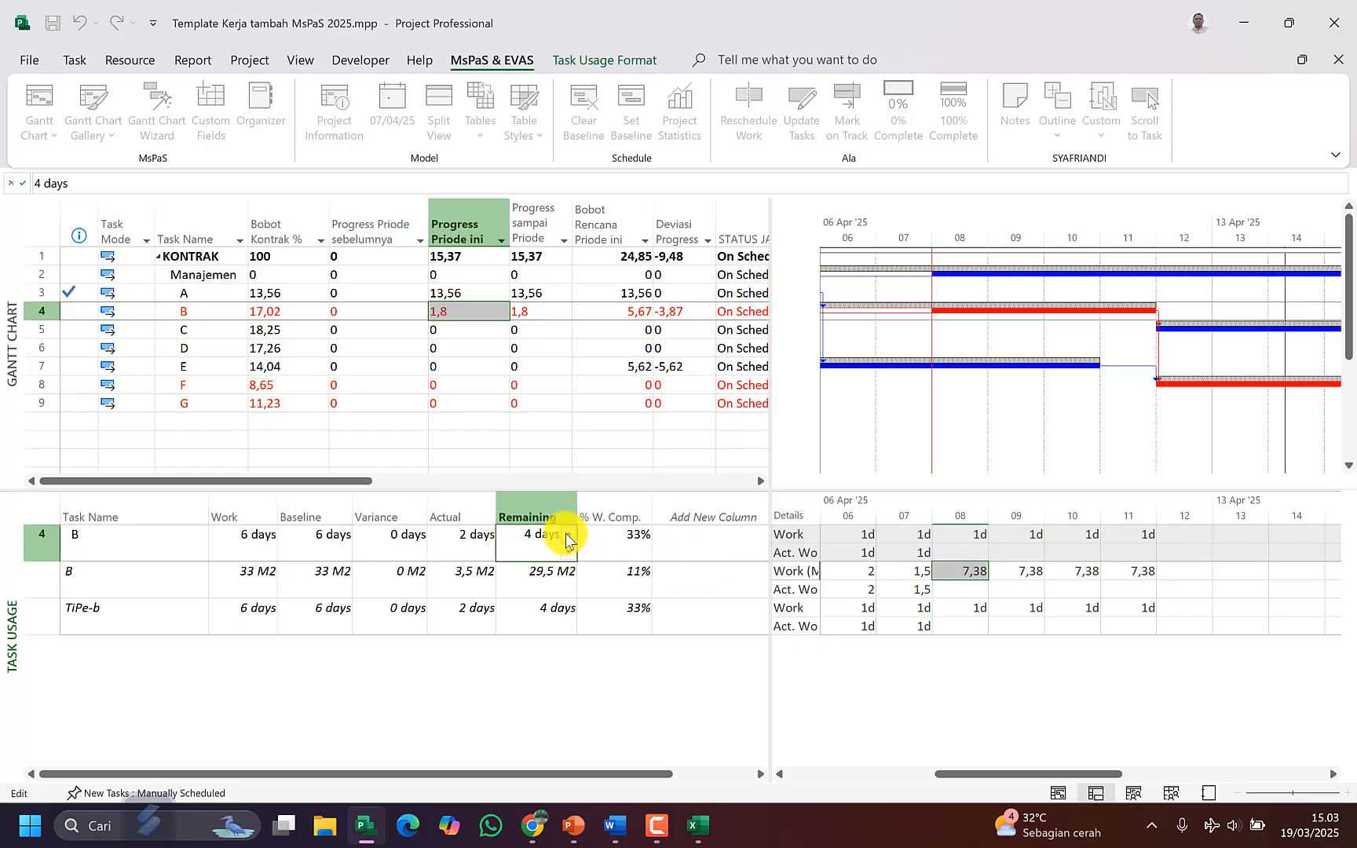
pyautogui.click(567, 533)
pyautogui.click(614, 543)
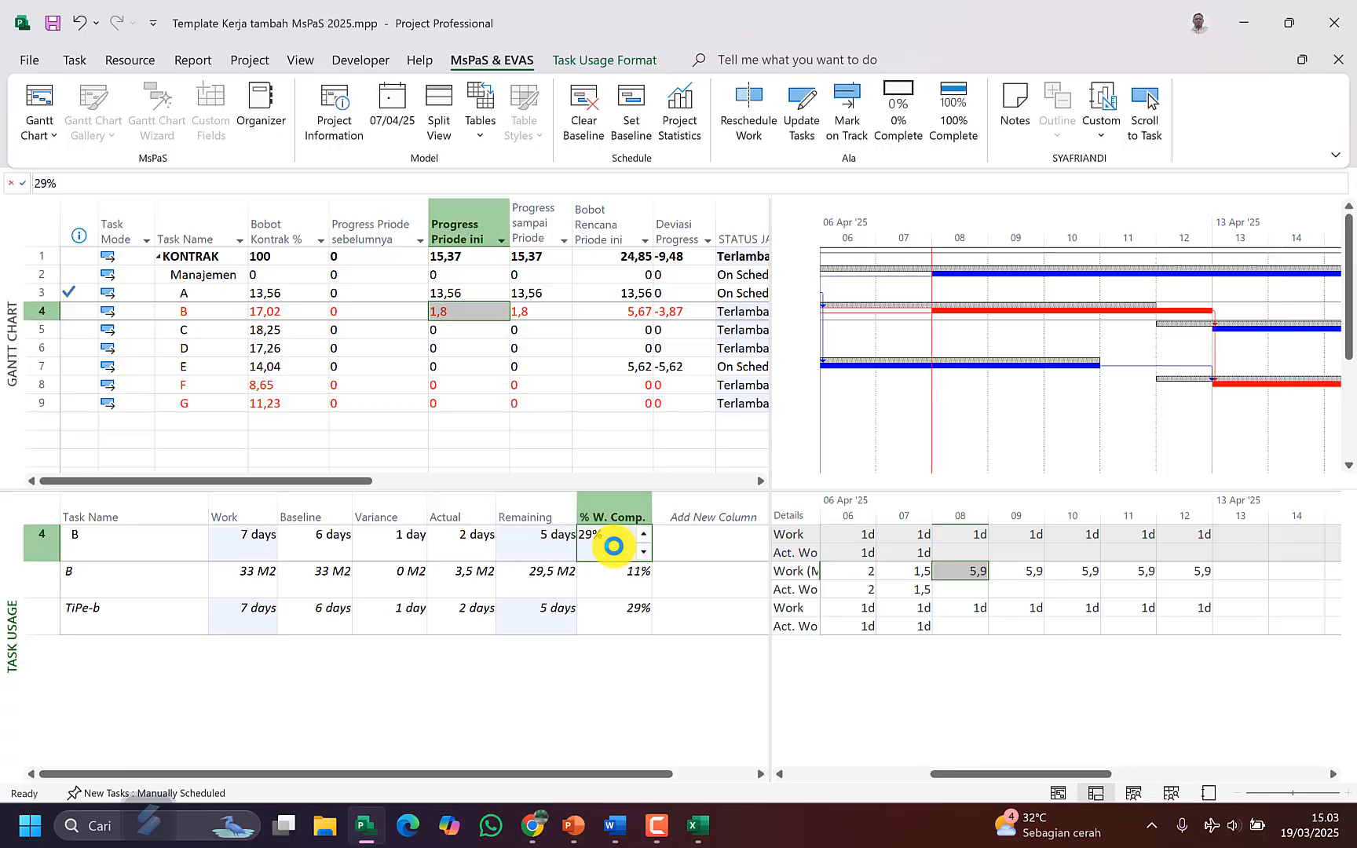
# Step: Review resource B's scheduled daily quantities from 08 to 12 April and close the split Task Usage view
pyautogui.click(994, 606)
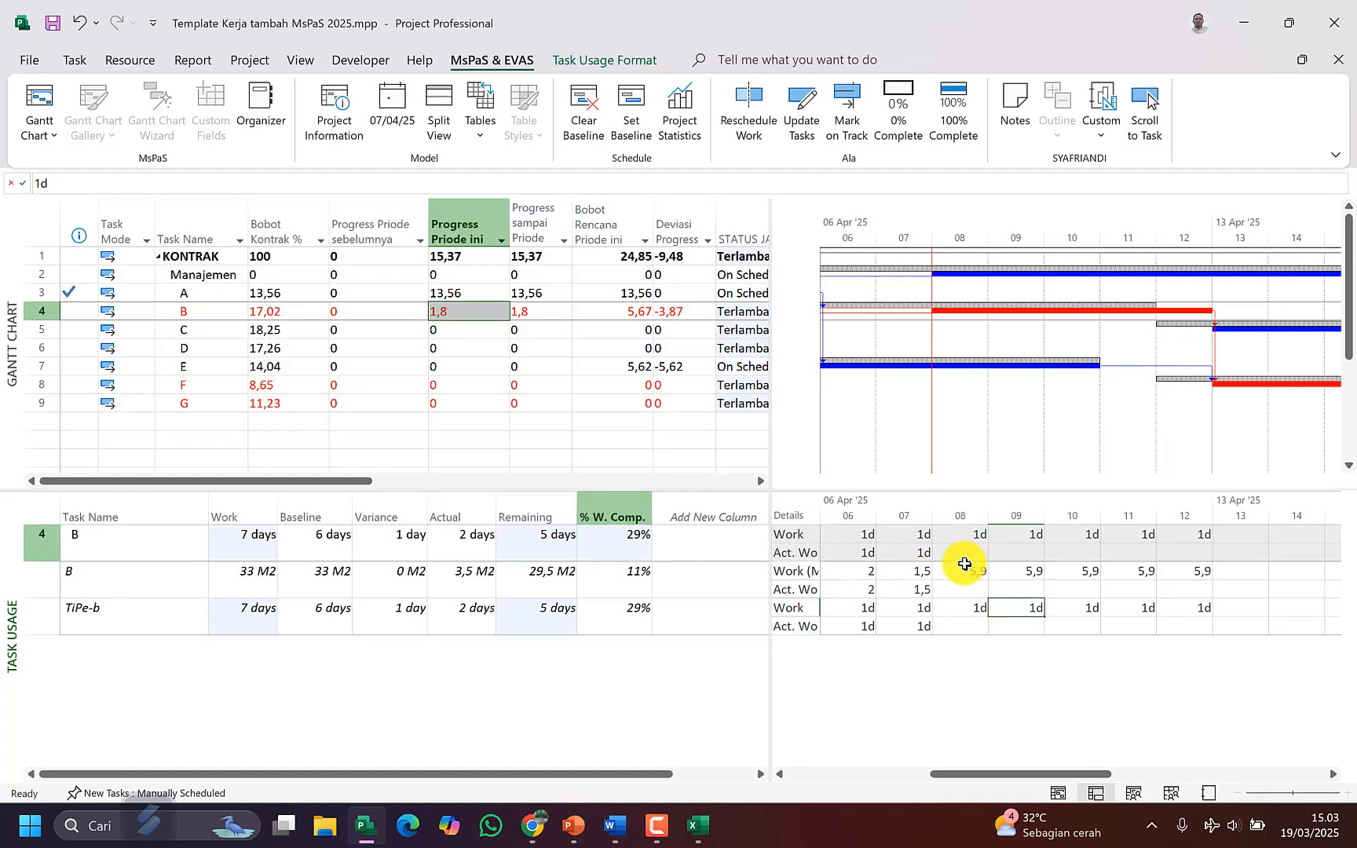
pyautogui.moveTo(964, 566); pyautogui.dragTo(1201, 571)
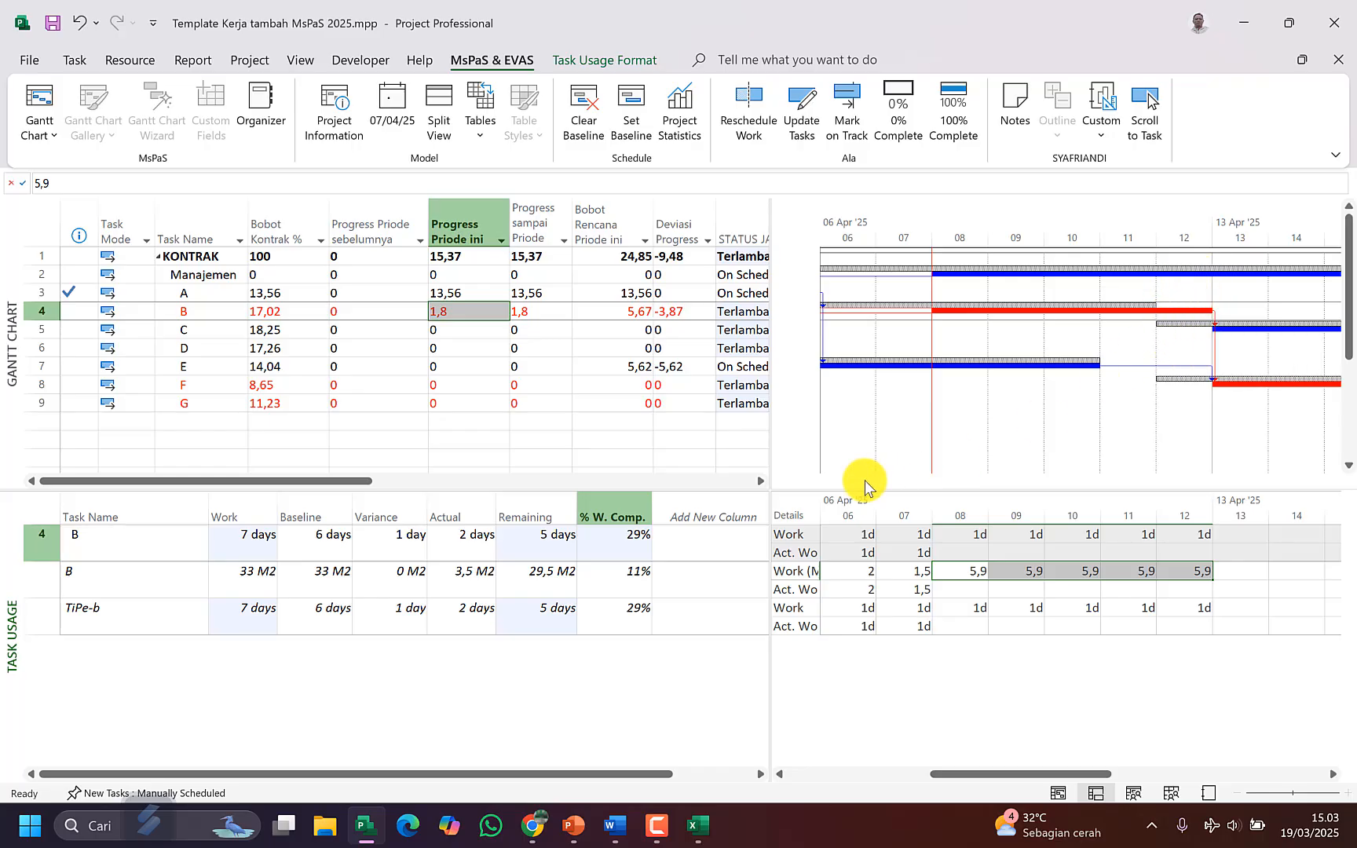
pyautogui.moveTo(808, 489); pyautogui.dragTo(839, 775)
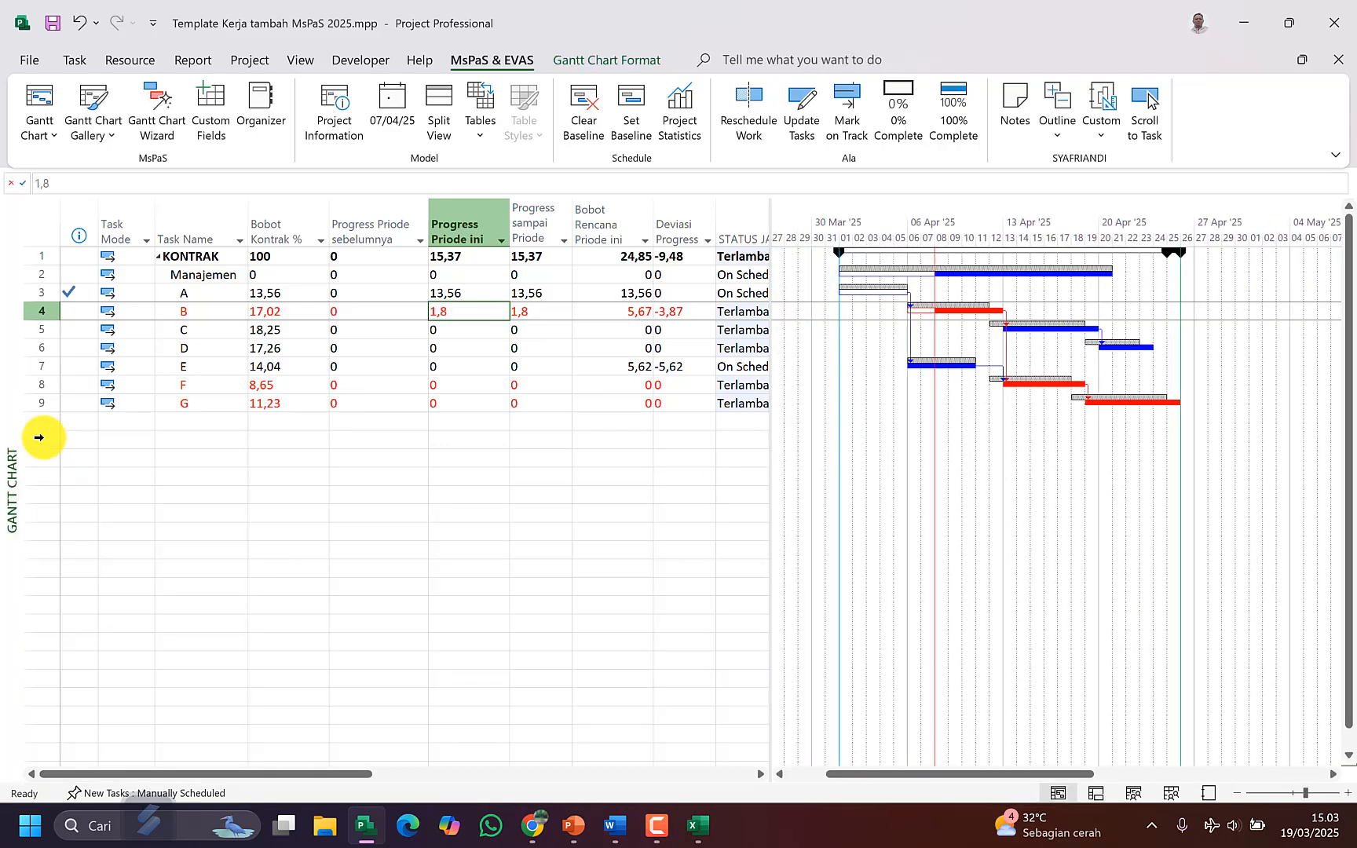
# Step: Compare task B's progress for this period with the planned weight of the KONTRAK summary
pyautogui.click(226, 317)
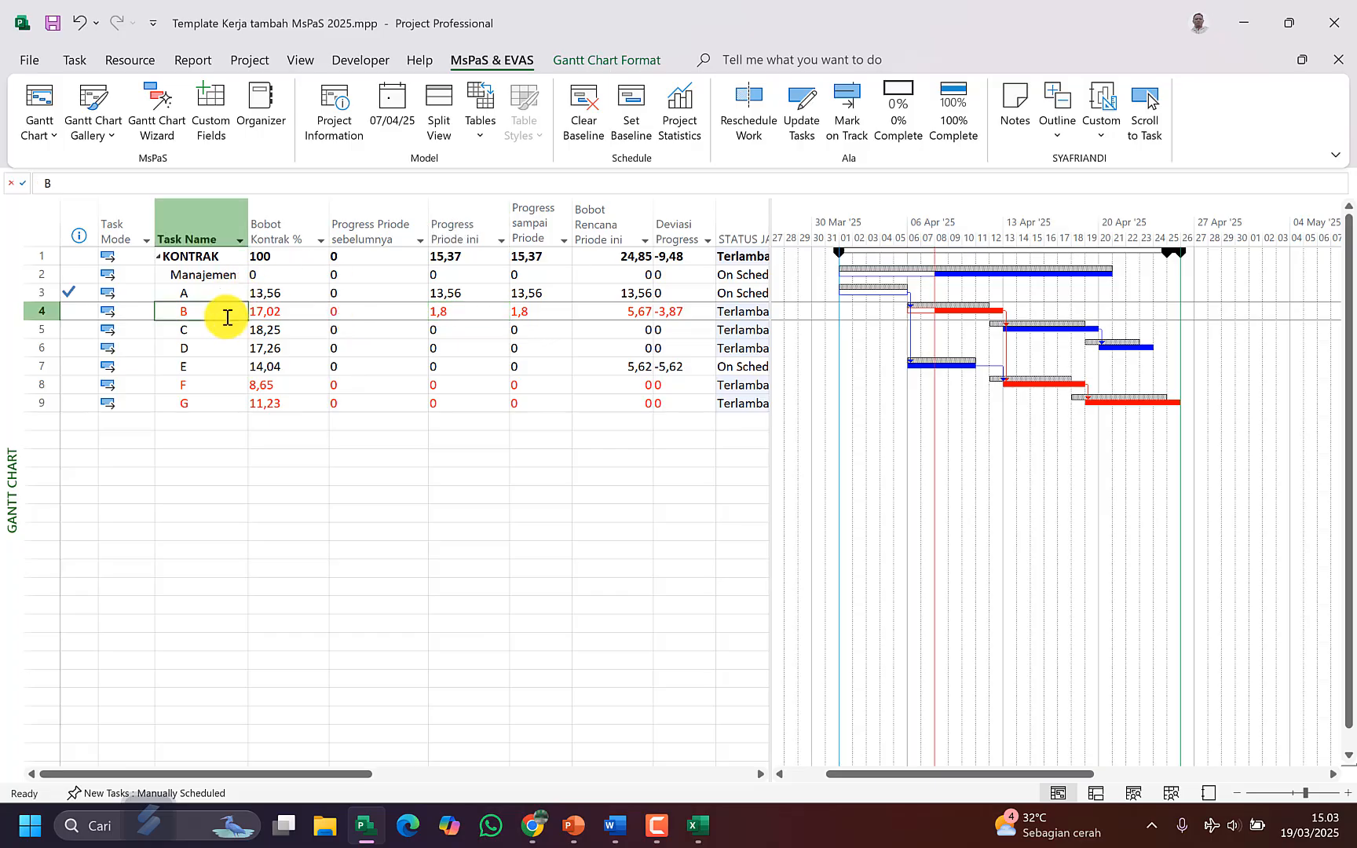
pyautogui.click(488, 312)
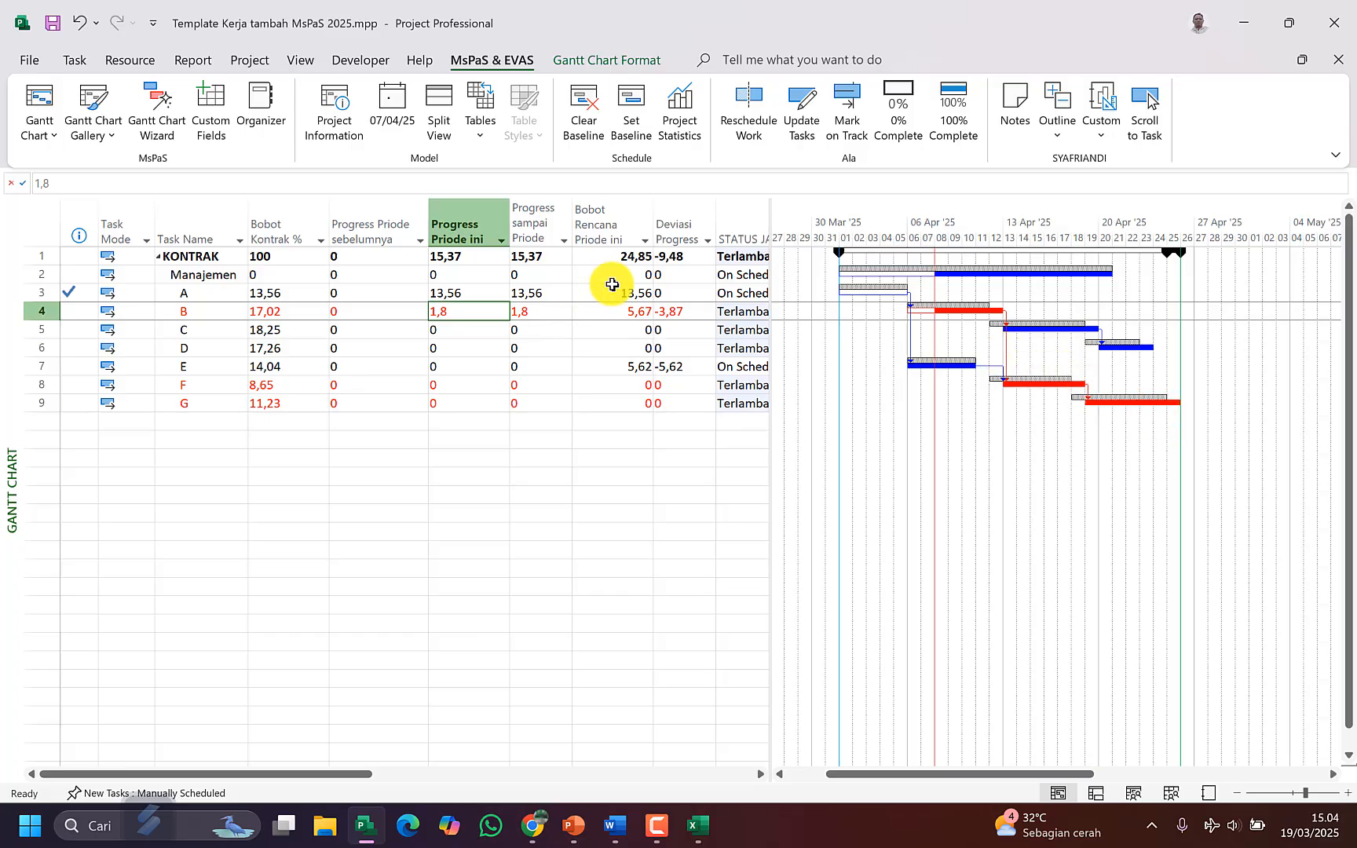
pyautogui.click(637, 254)
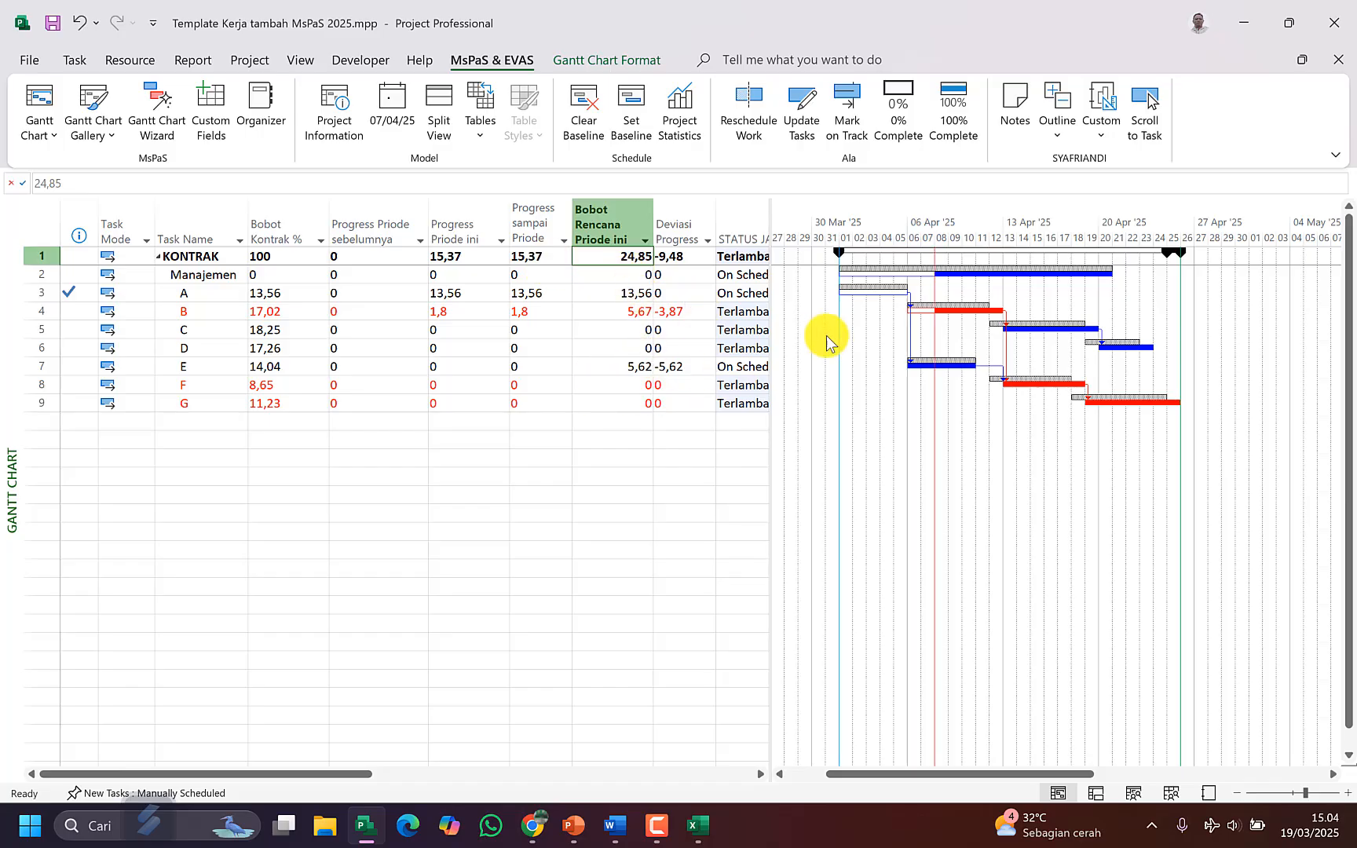
# Step: Show the Task Usage details of task E at its scheduled dates and mark the task on track
pyautogui.click(191, 369)
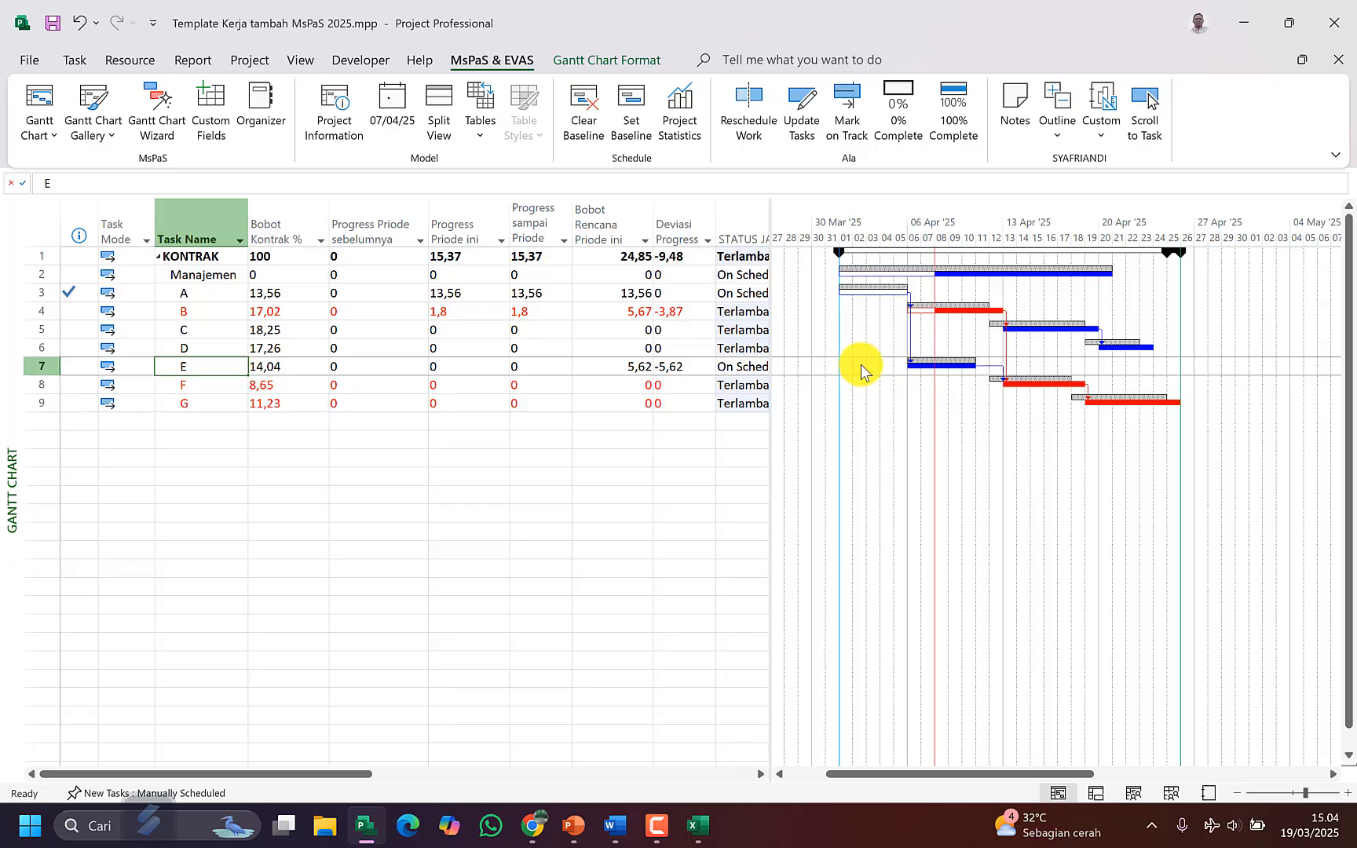
pyautogui.hotkey('ctrl', 't')
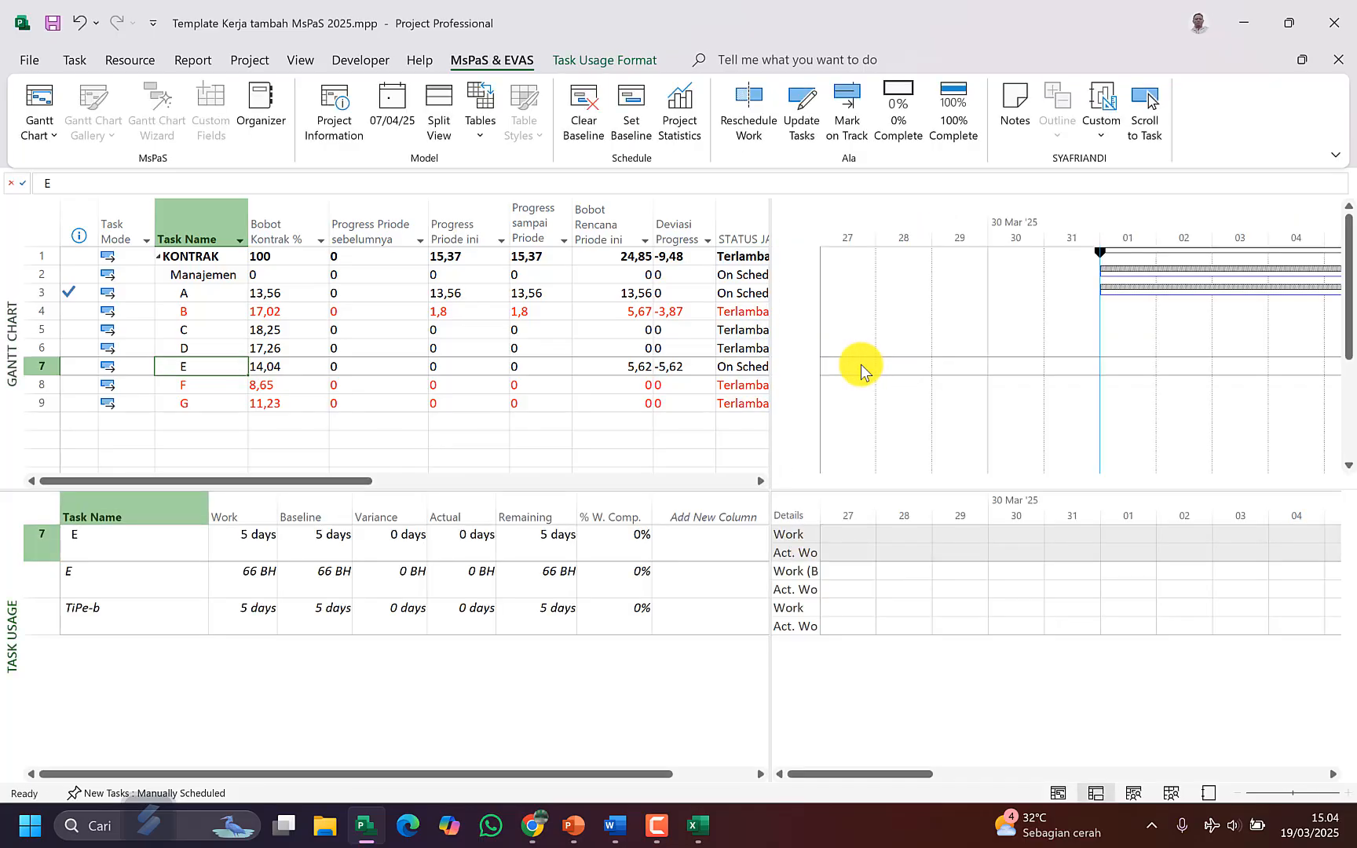
pyautogui.click(1145, 122)
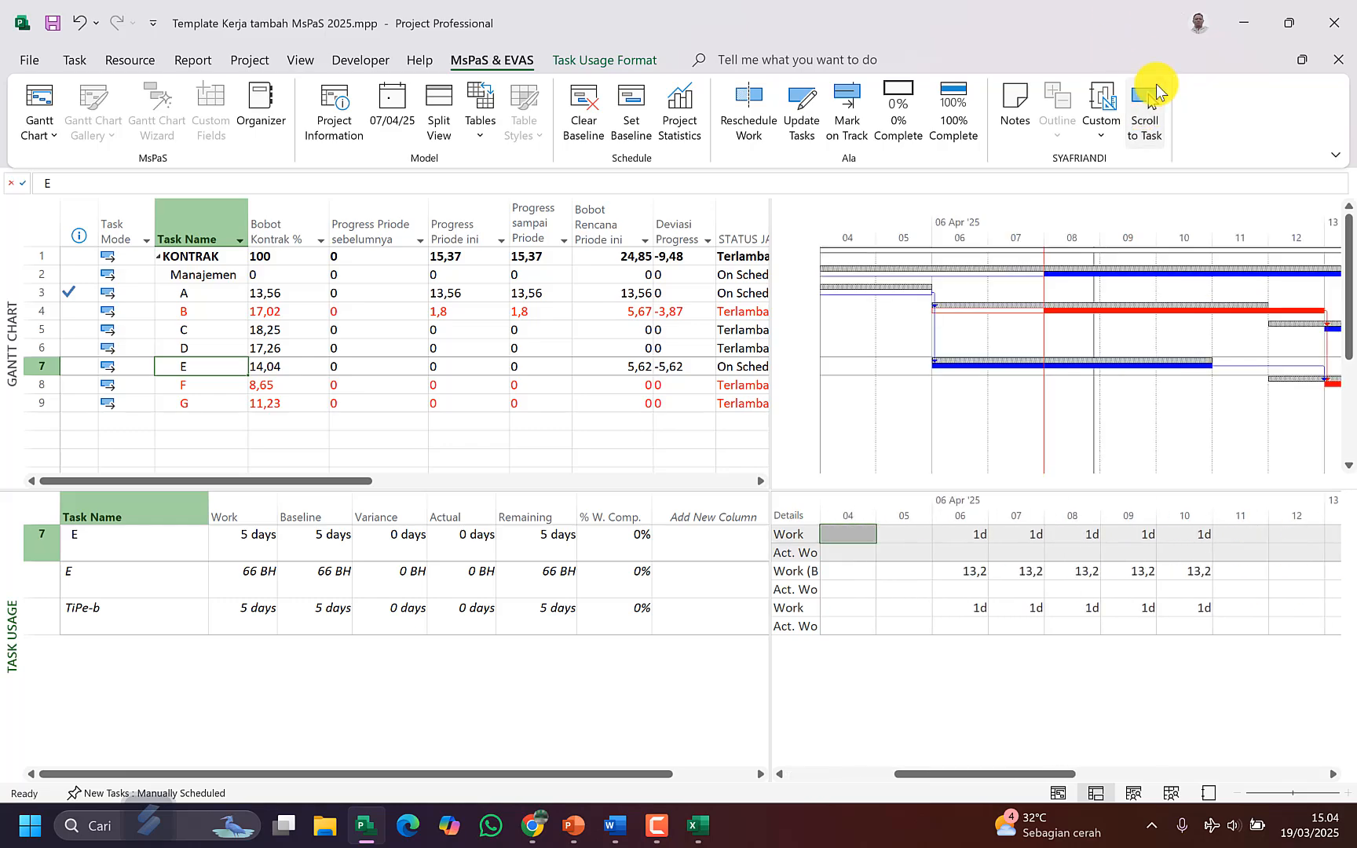
pyautogui.click(843, 103)
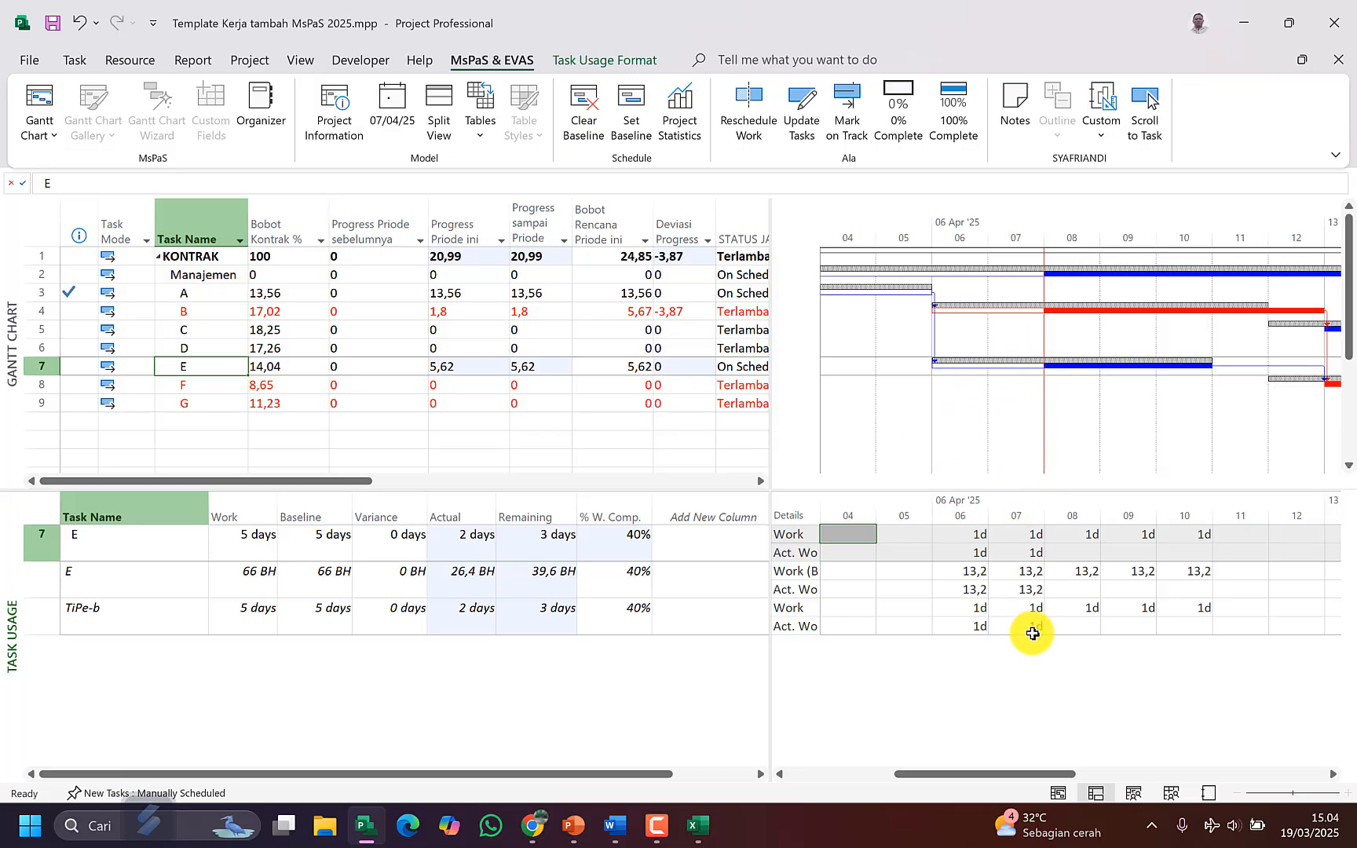
# Step: Check material resource E's baseline and daily quantities, and set its actual work to 40 on 06 April and 26 on 07 April
pyautogui.click(335, 589)
pyautogui.click(325, 582)
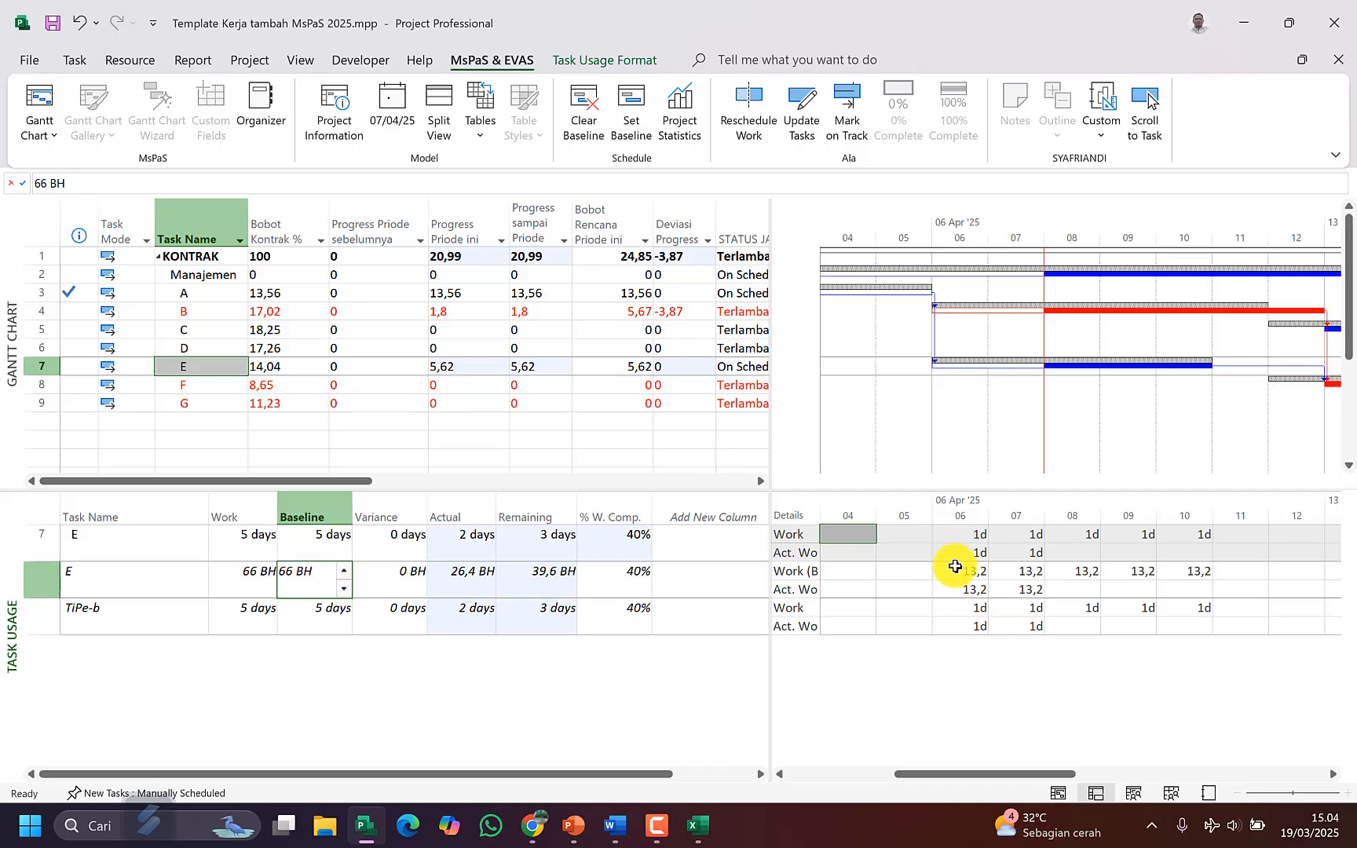
pyautogui.moveTo(955, 566); pyautogui.dragTo(1188, 567)
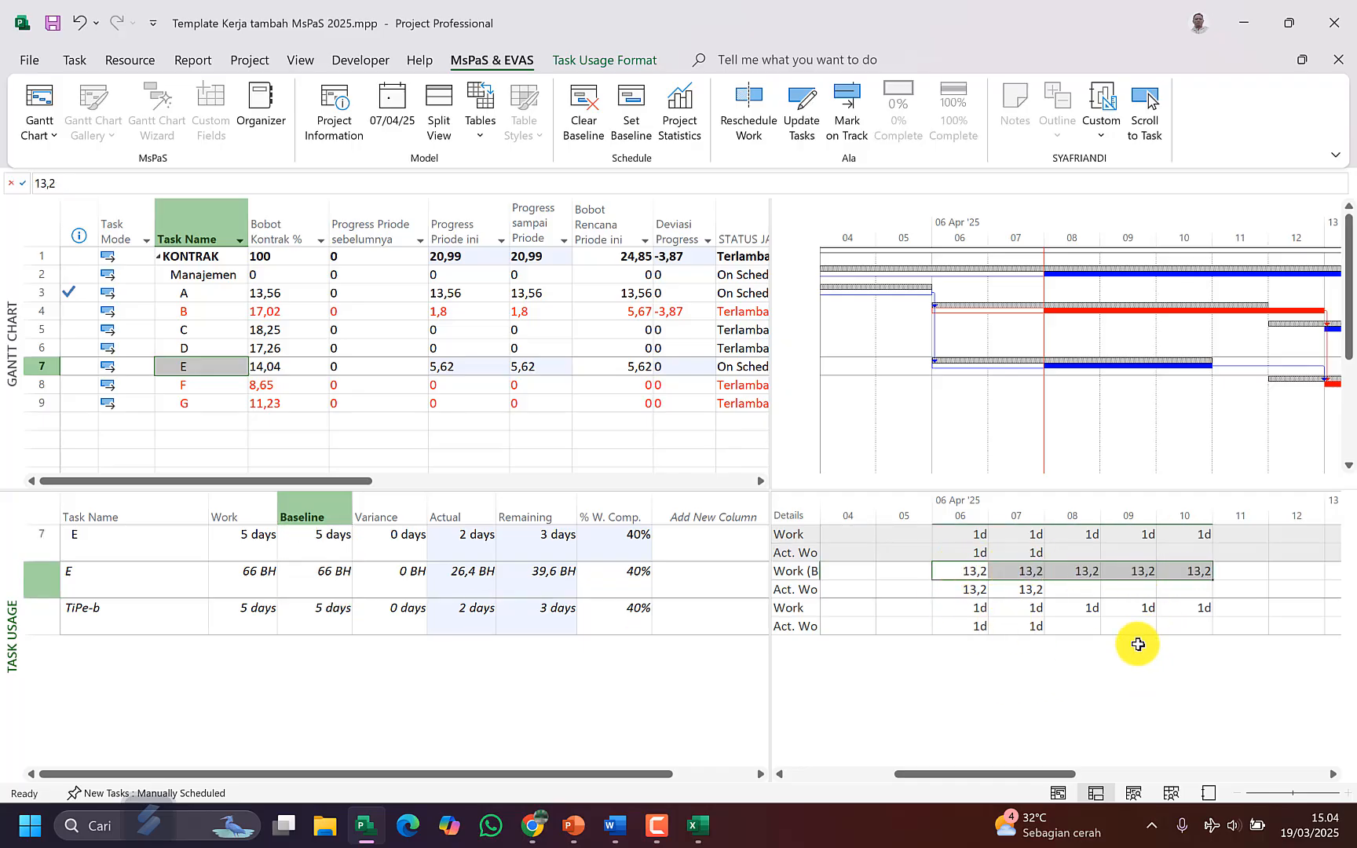
pyautogui.click(1120, 623)
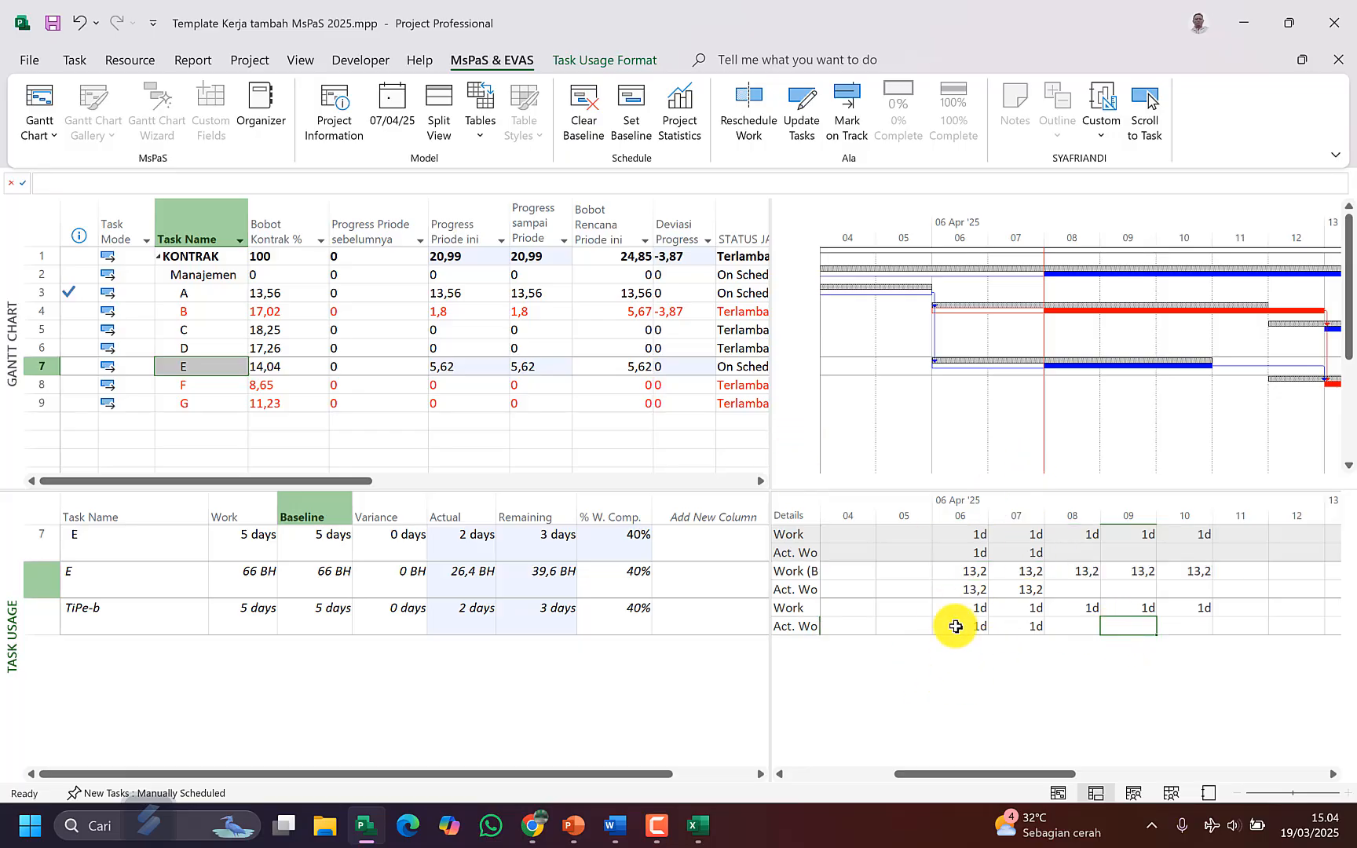
pyautogui.click(967, 590)
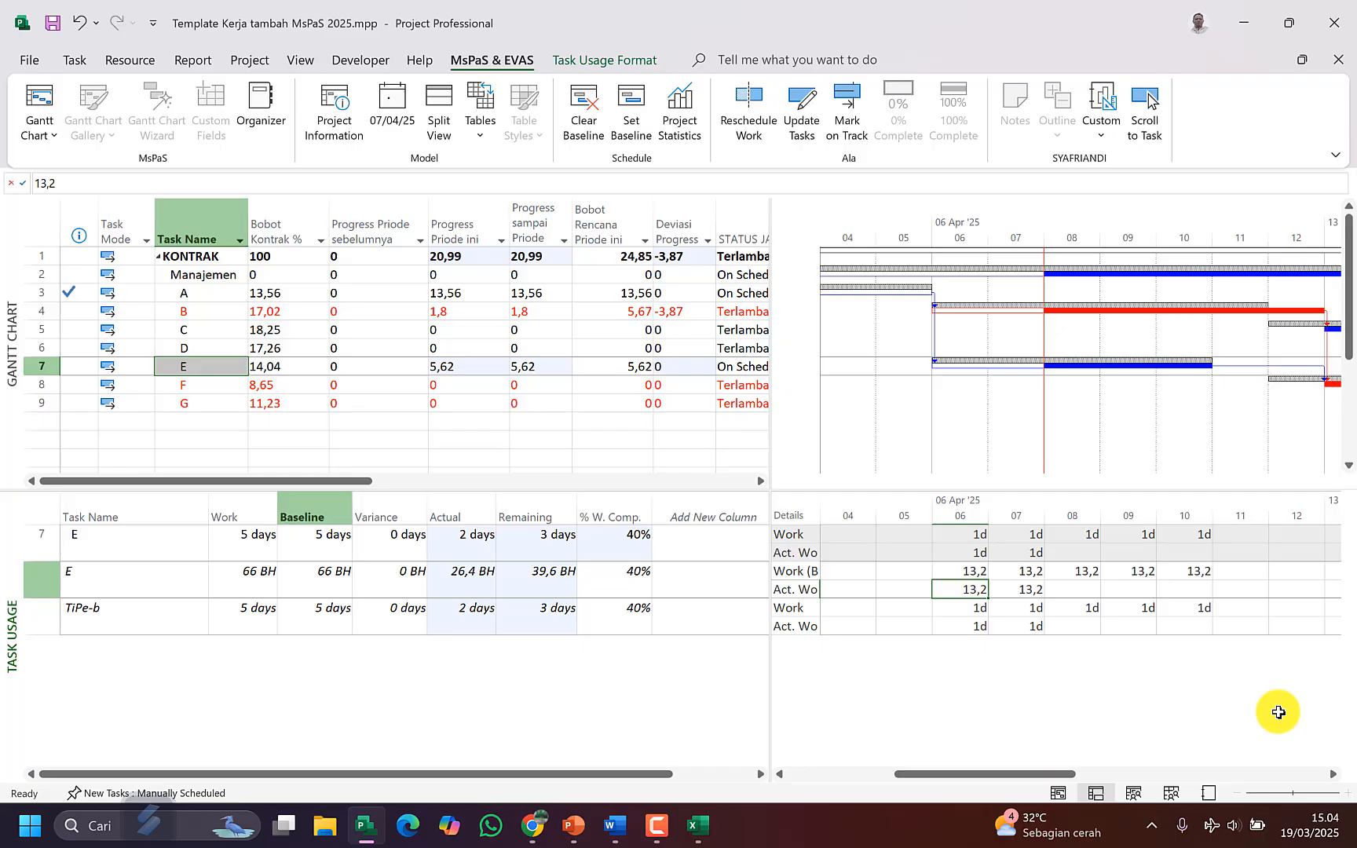
pyautogui.write('40')
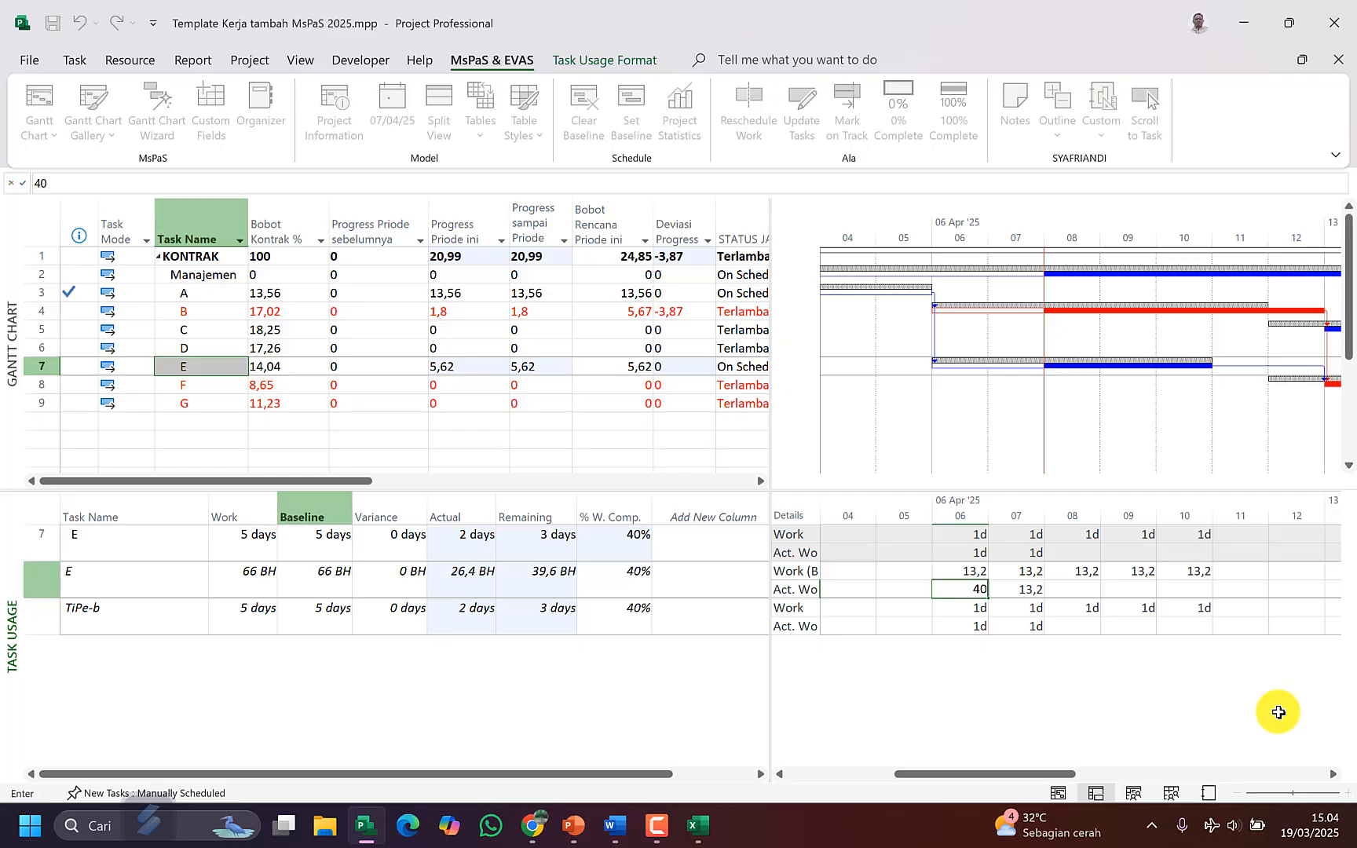
pyautogui.press('Tab')
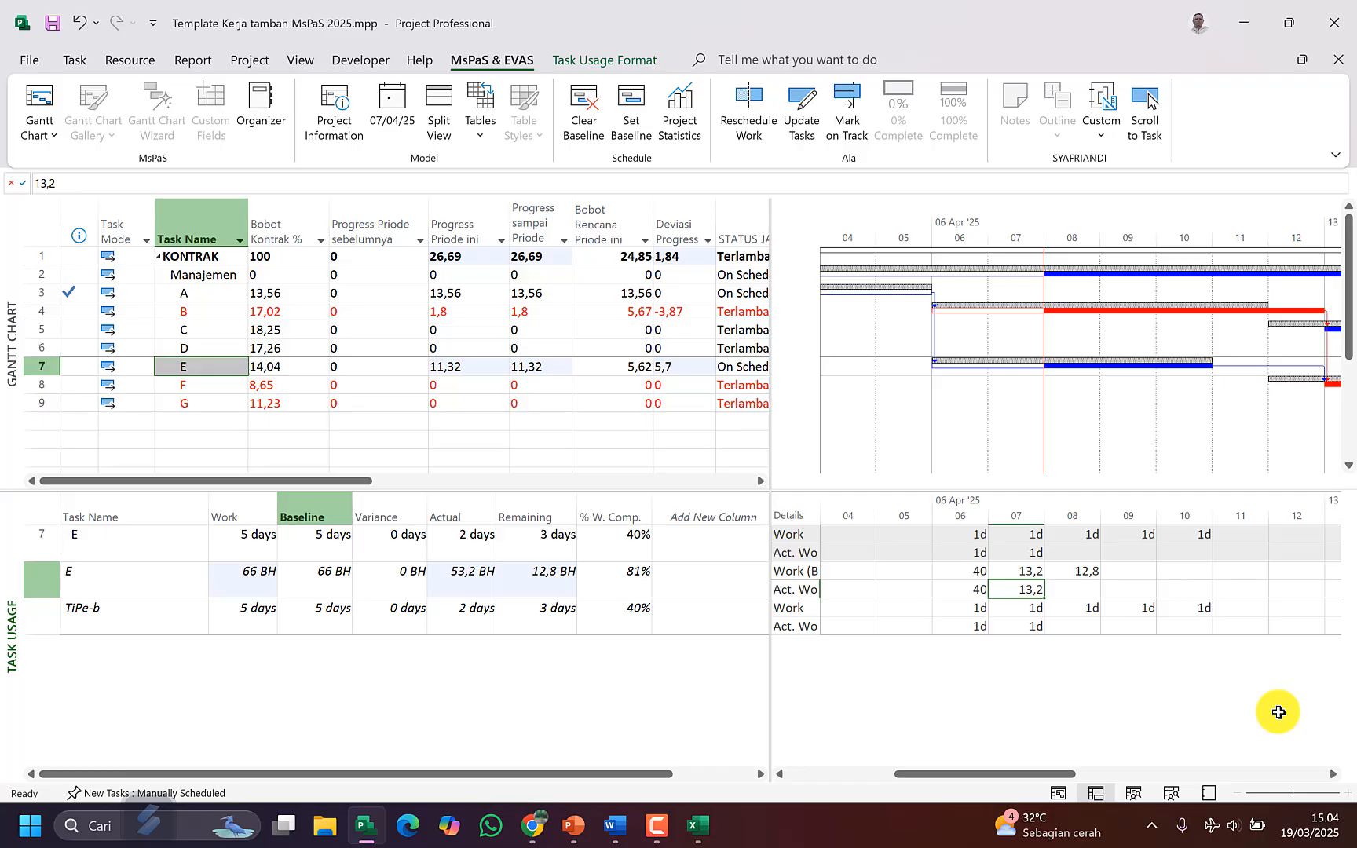
pyautogui.write('2')
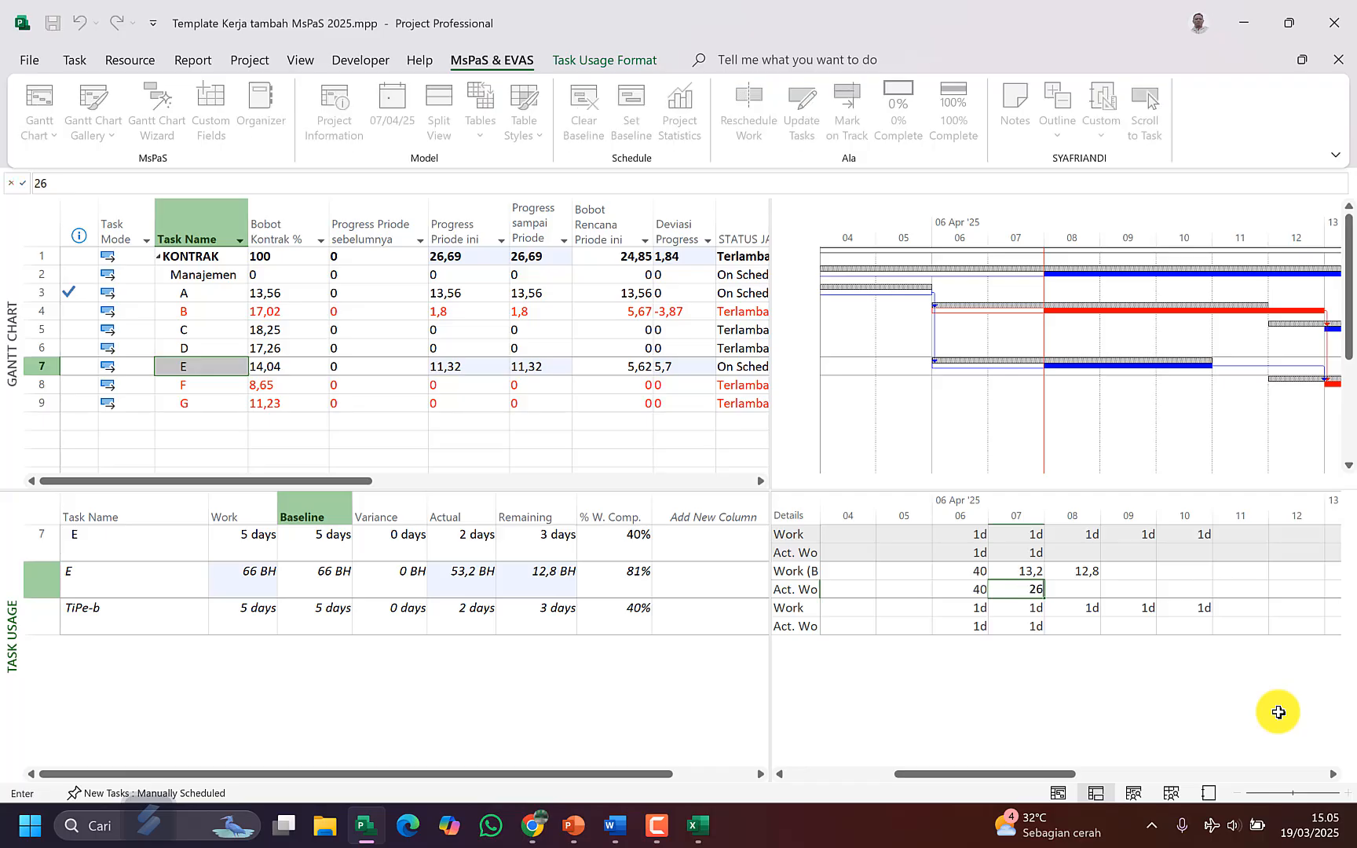
pyautogui.write('6')
pyautogui.press('Left')
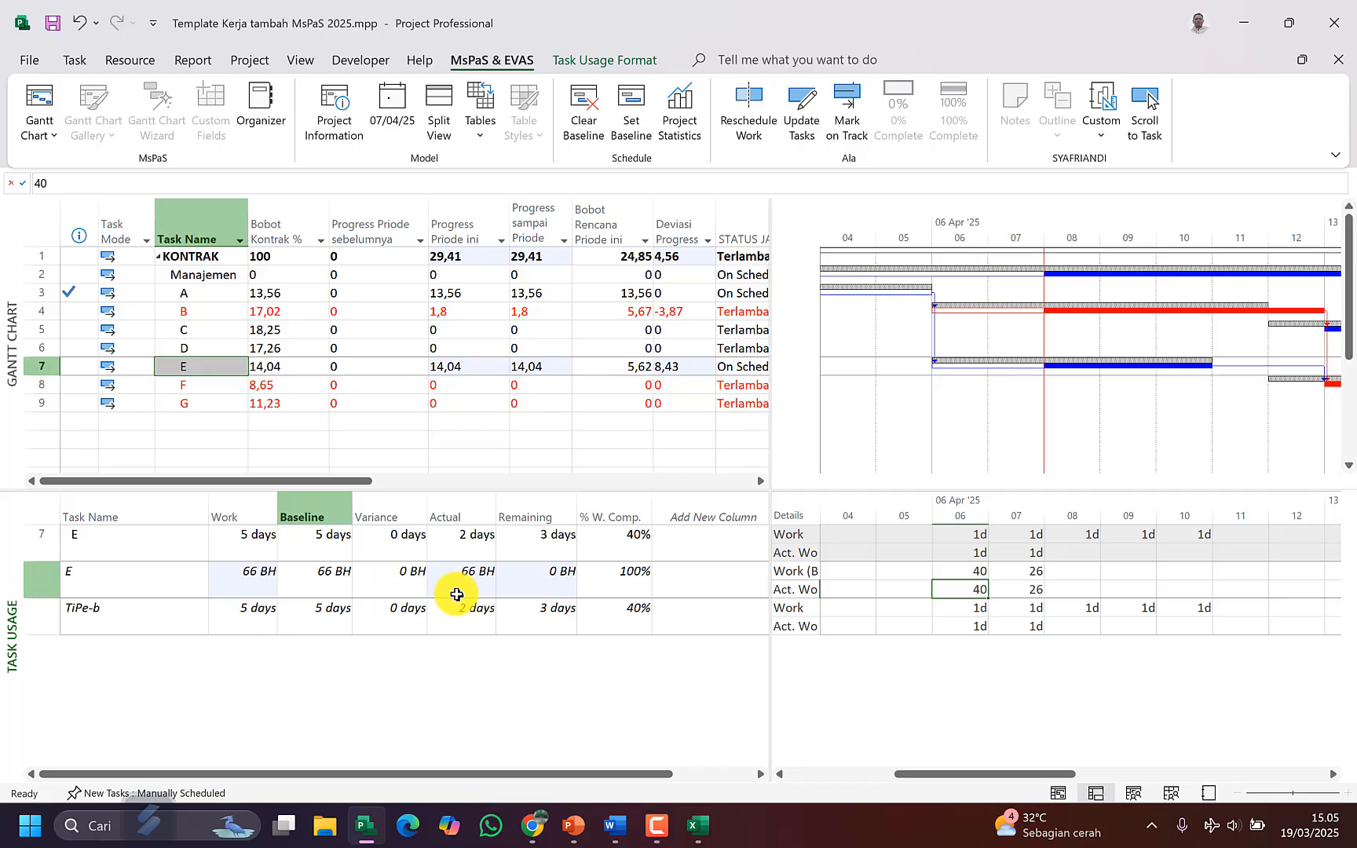
# Step: Check resource E's total and daily actual work, and reduce the remaining work of task E to 0 days
pyautogui.click(455, 591)
pyautogui.moveTo(1031, 589); pyautogui.dragTo(963, 591)
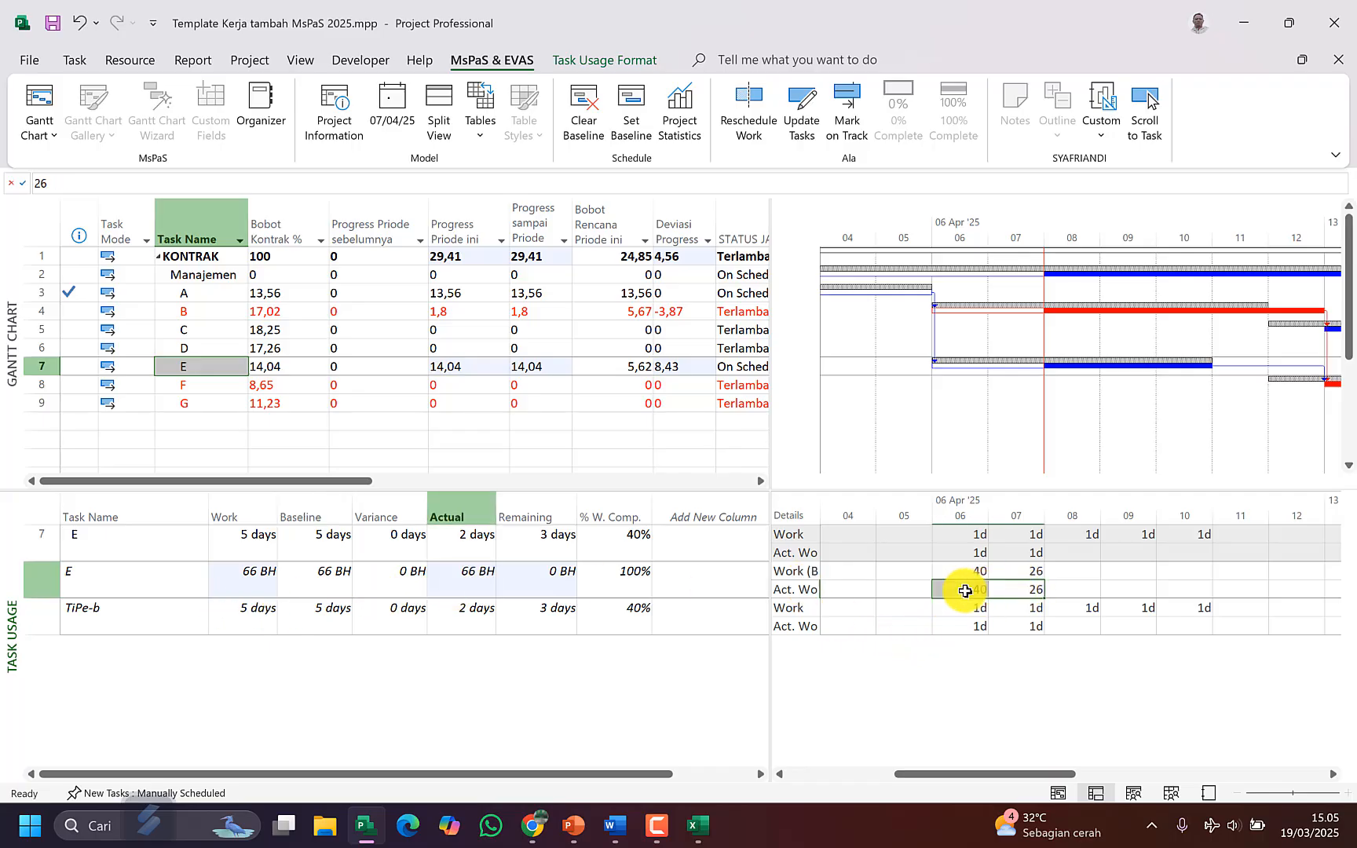
pyautogui.click(568, 554)
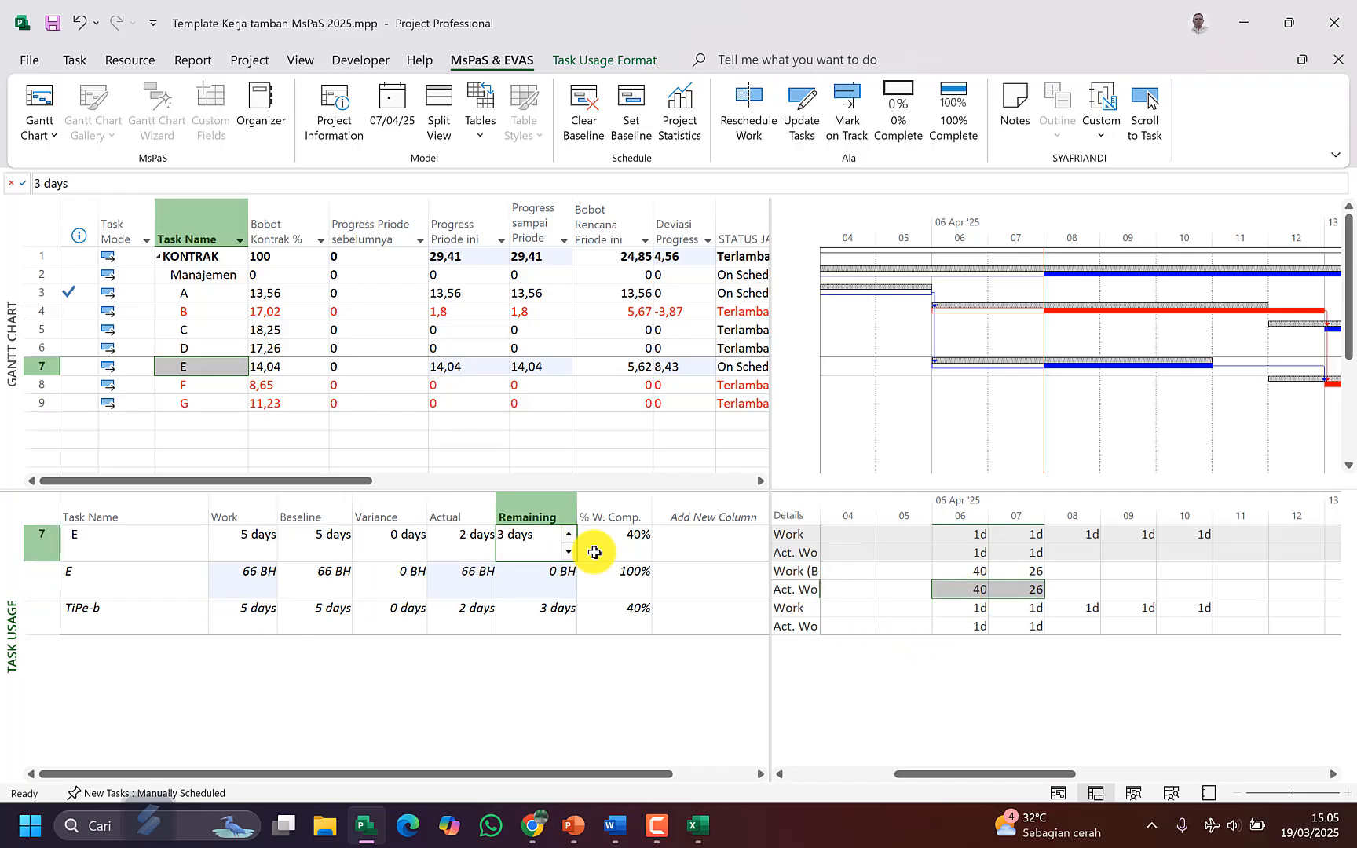
pyautogui.click(571, 551)
pyautogui.click(571, 552)
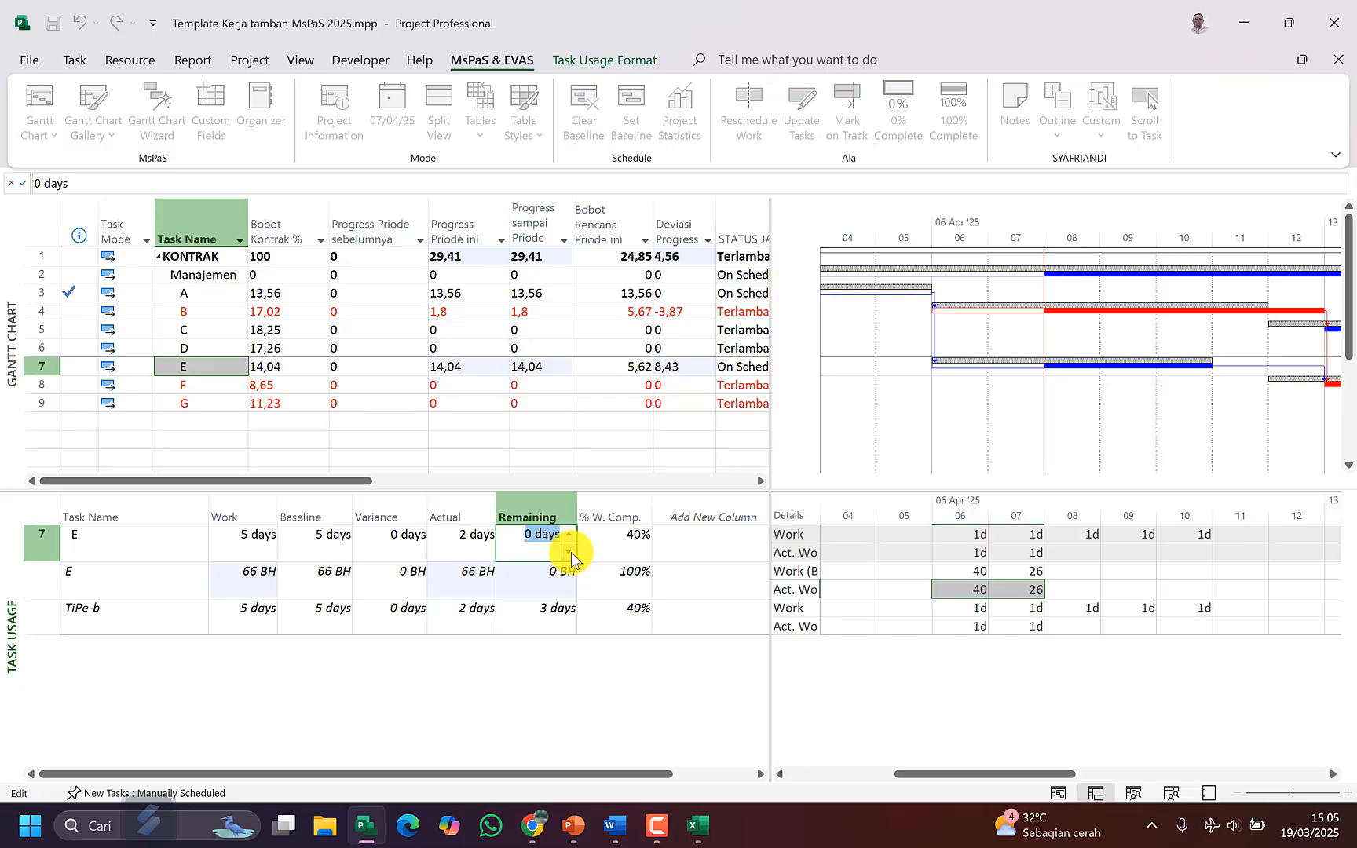
pyautogui.click(600, 548)
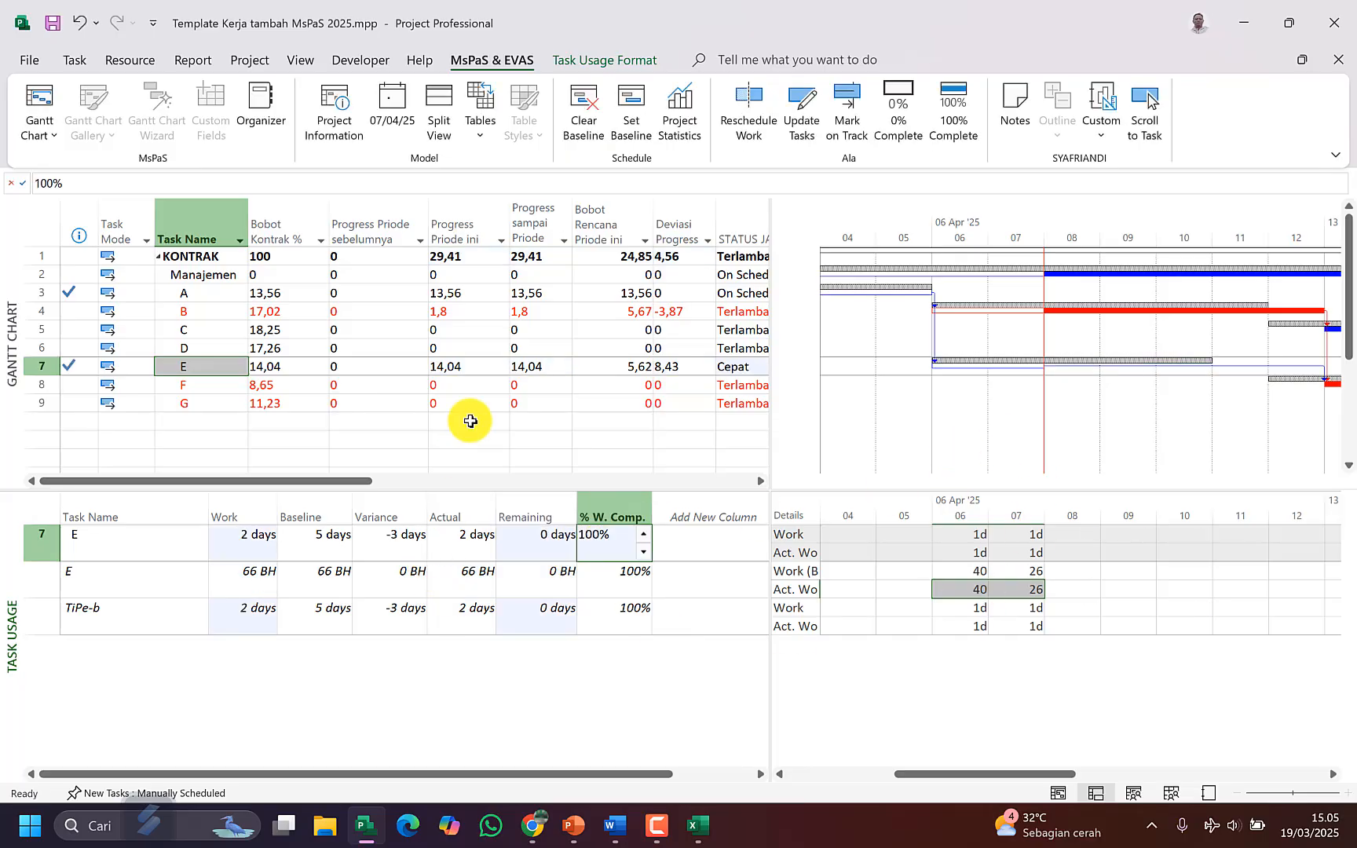
# Step: Compare task E's contract weight with its progress, check KONTRAK's cumulative progress, and close the split Task Usage view
pyautogui.click(258, 364)
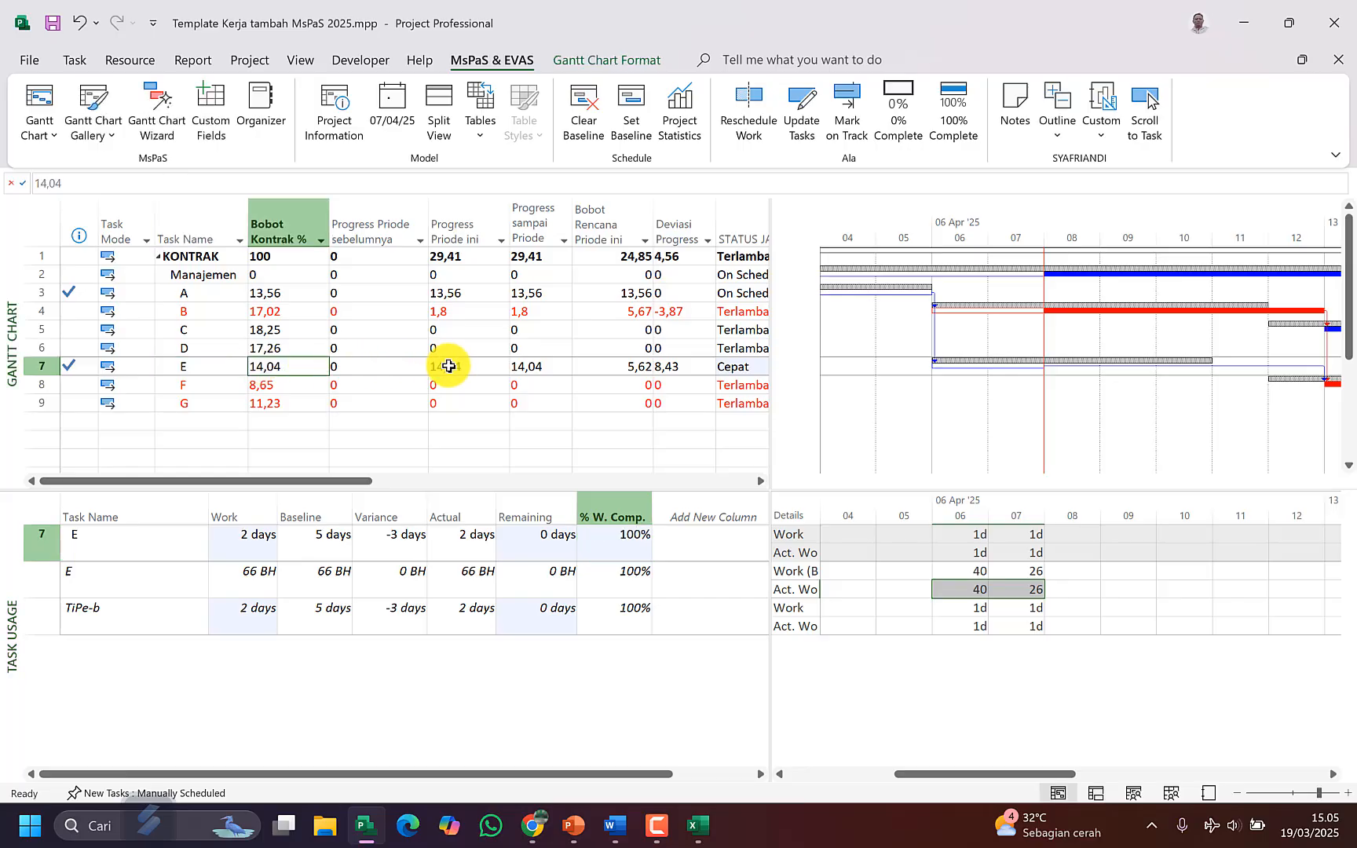
pyautogui.click(449, 365)
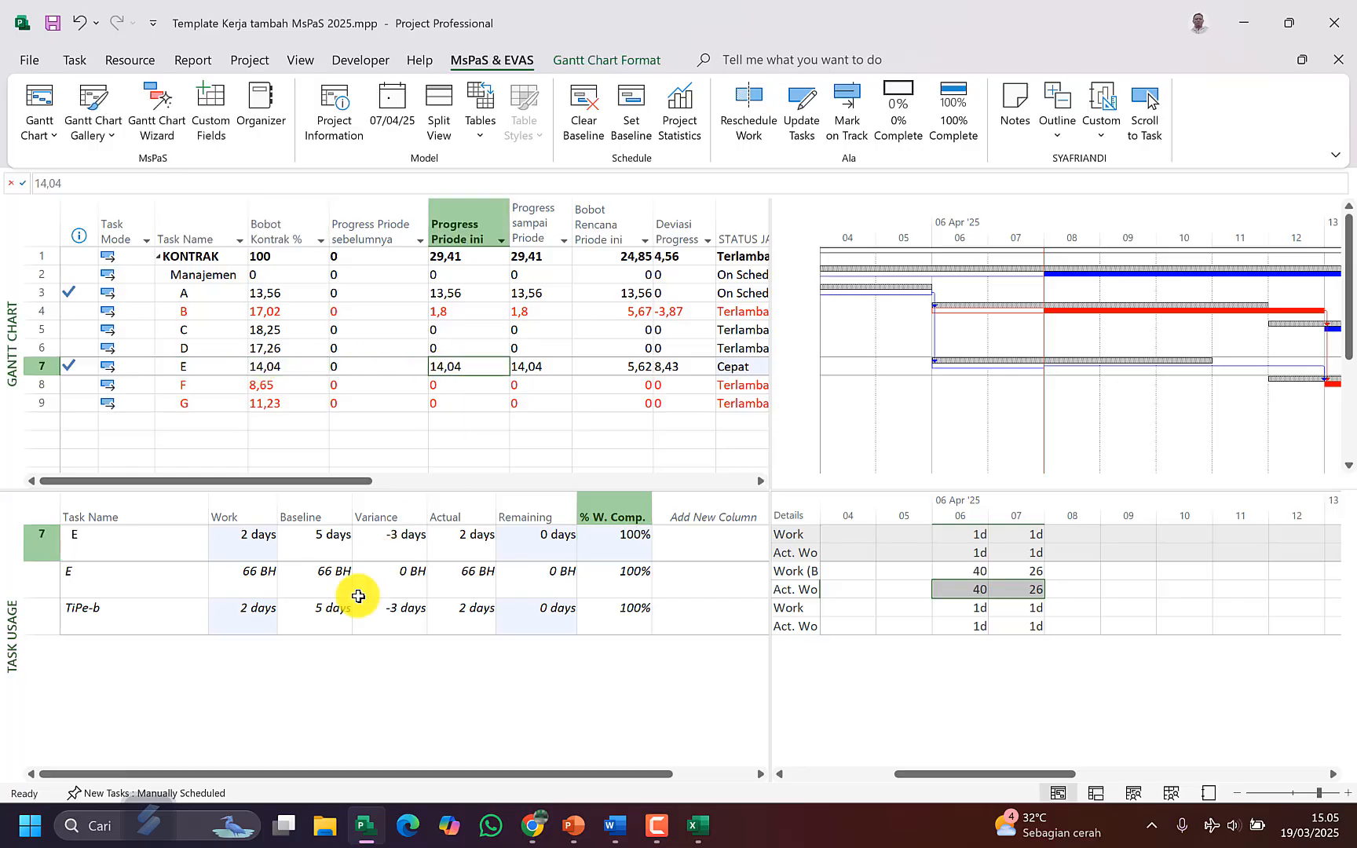
pyautogui.click(542, 366)
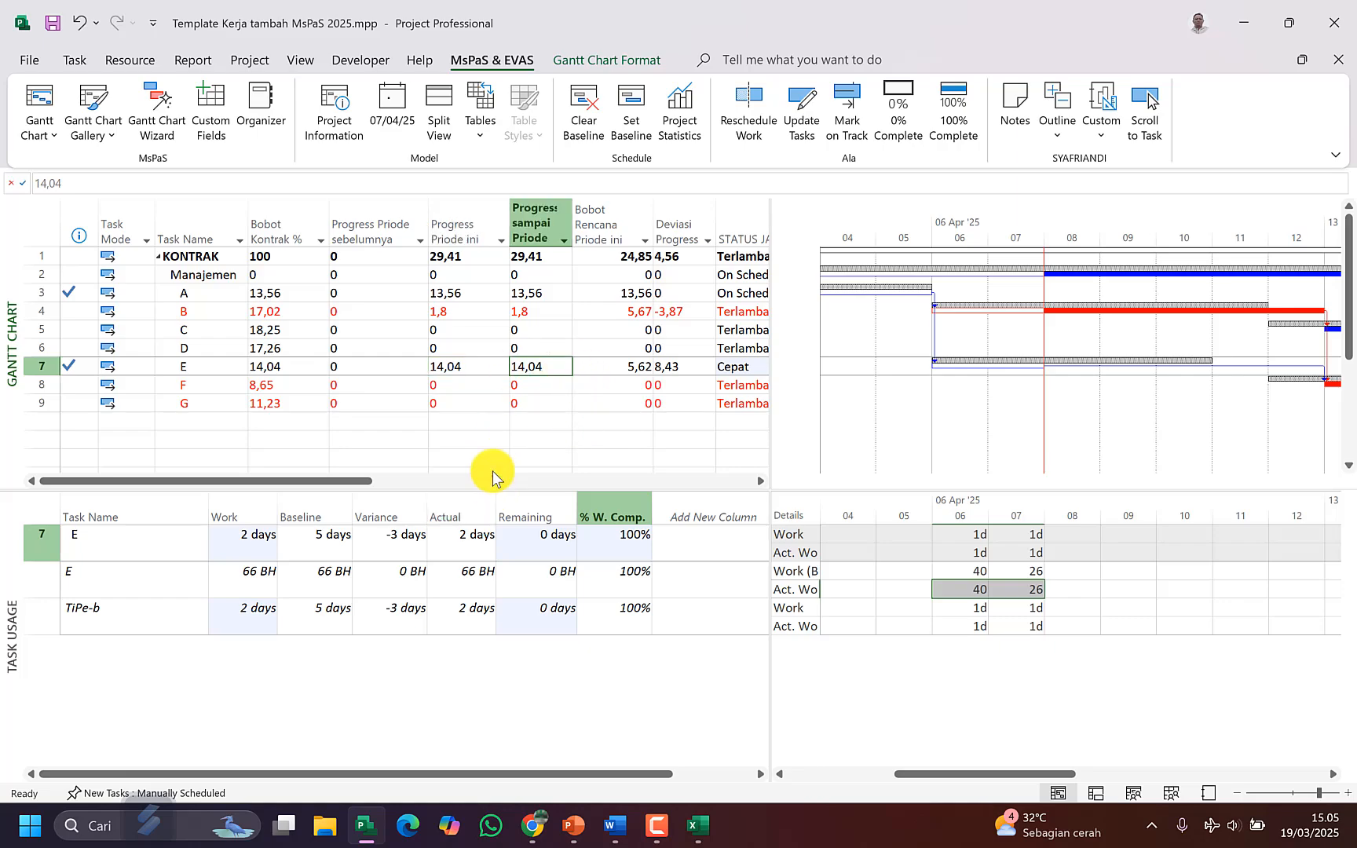
pyautogui.click(532, 256)
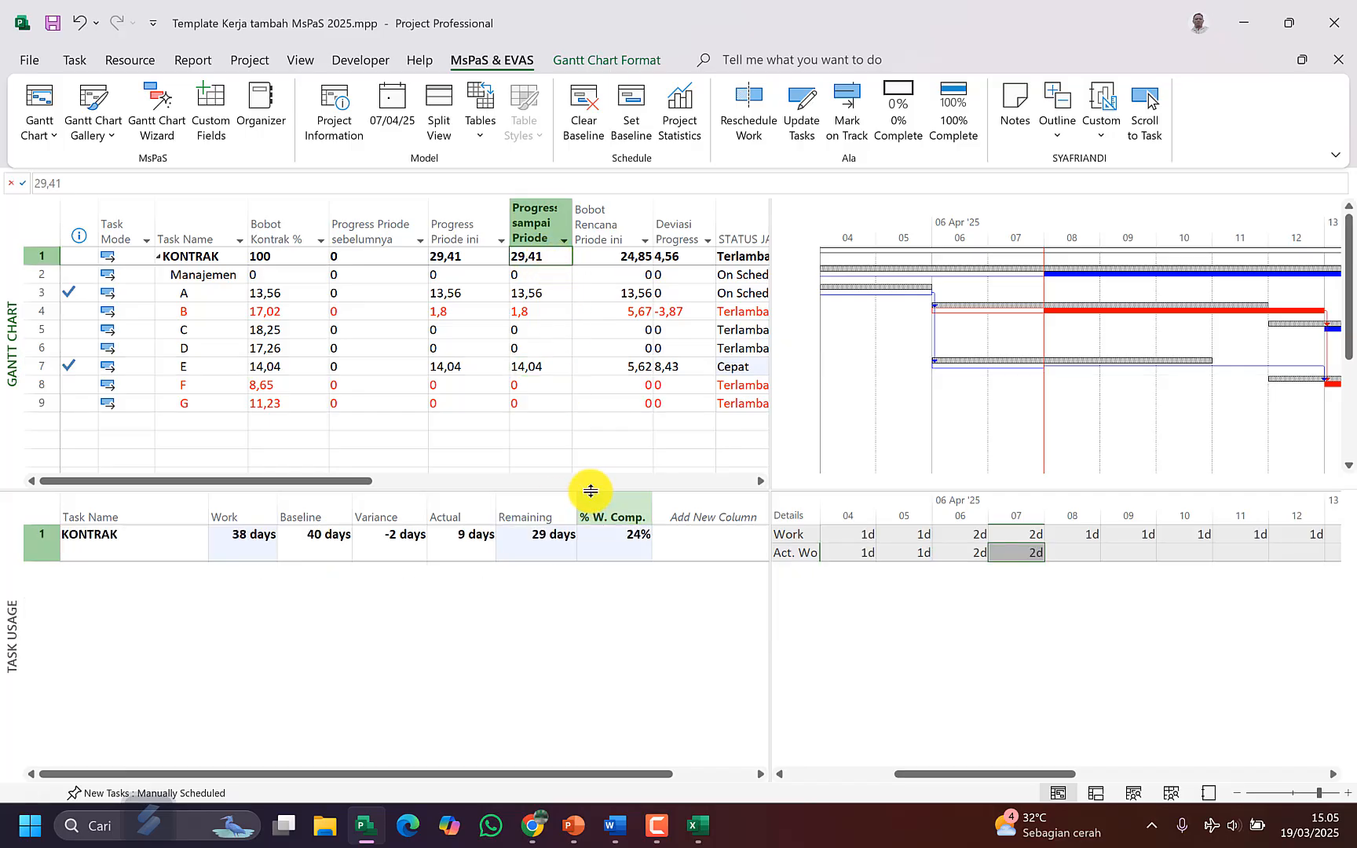
pyautogui.moveTo(591, 490); pyautogui.dragTo(606, 785)
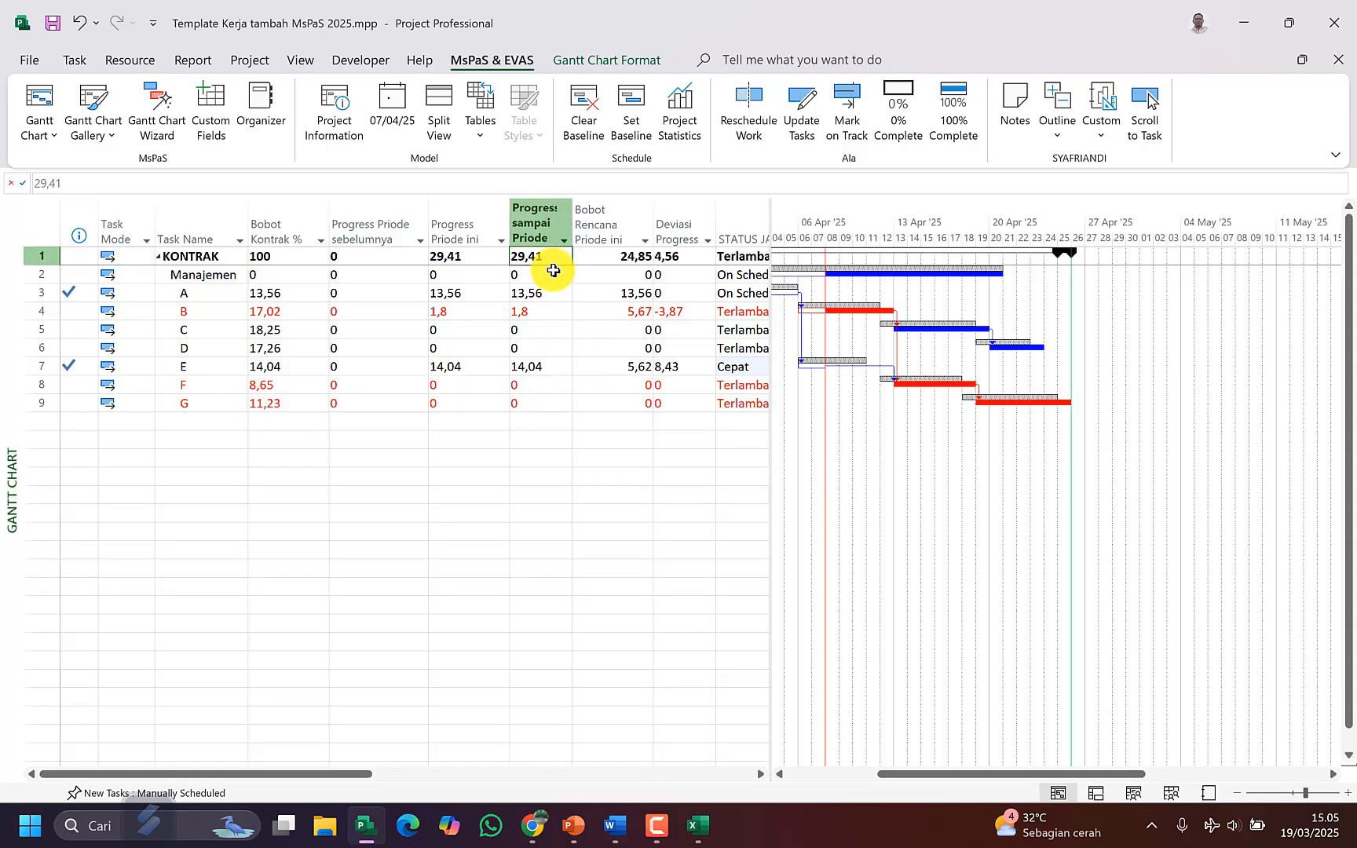
# Step: Examine KONTRAK's planned weight and progress deviation for this period alongside the status of task B
pyautogui.click(639, 259)
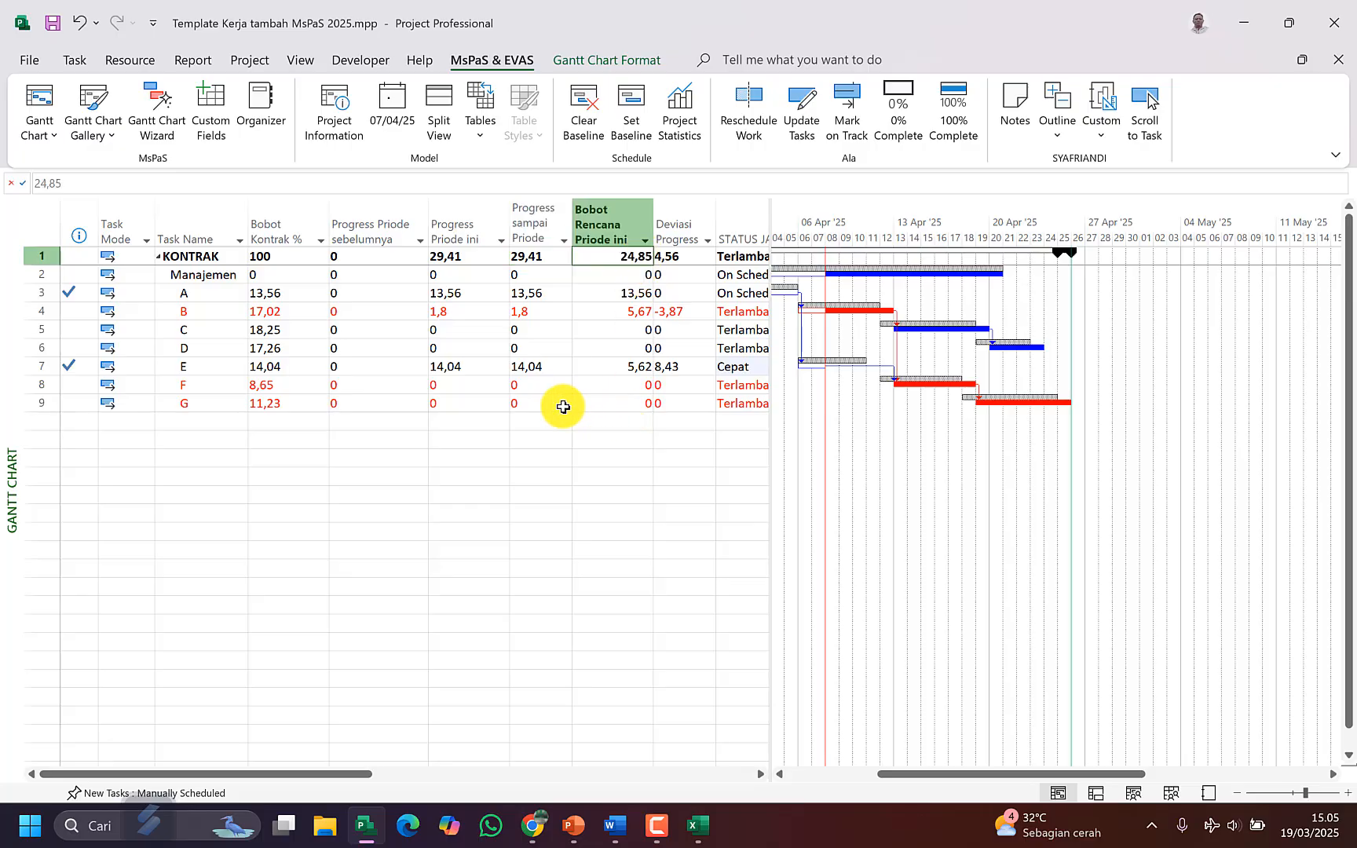
pyautogui.click(681, 260)
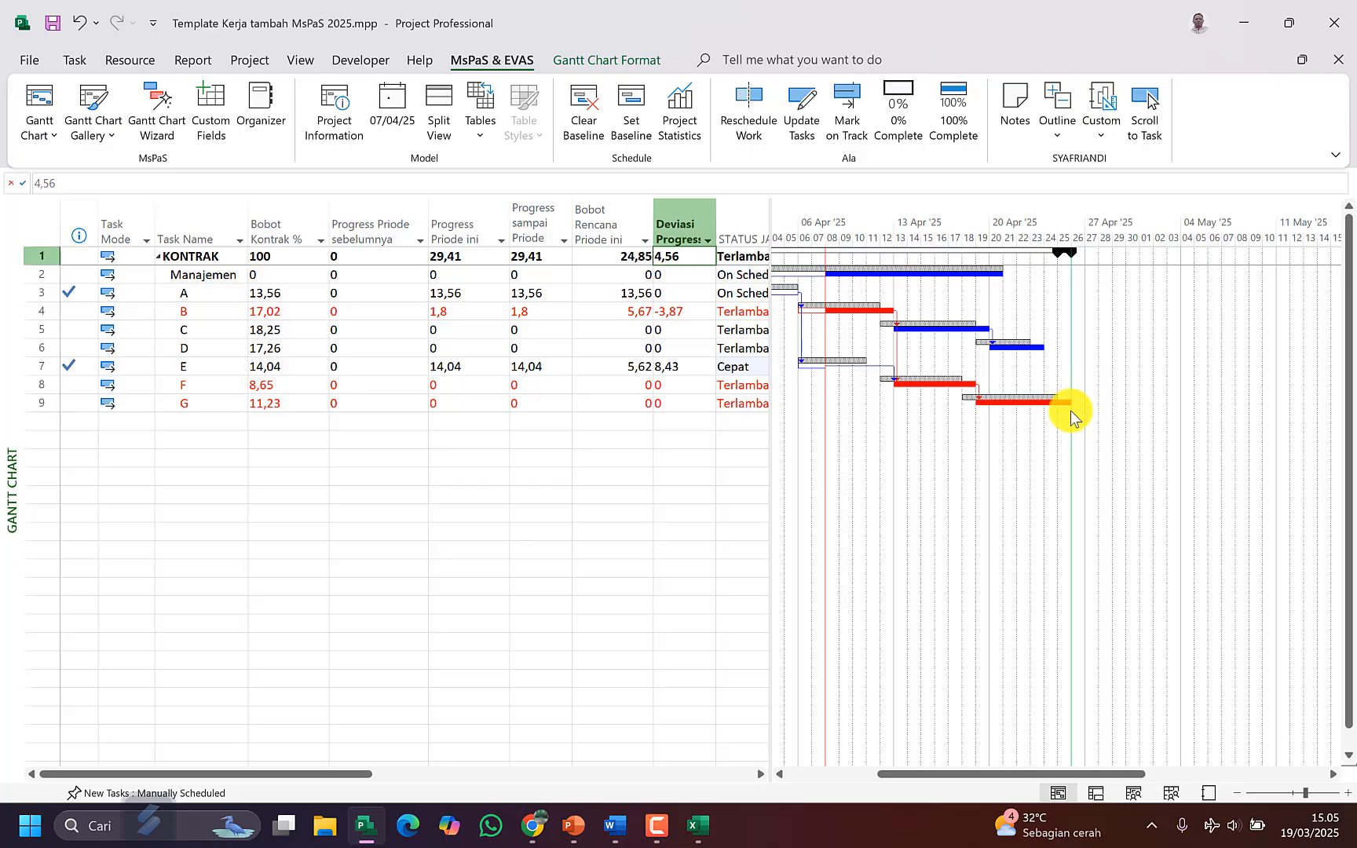
pyautogui.click(184, 318)
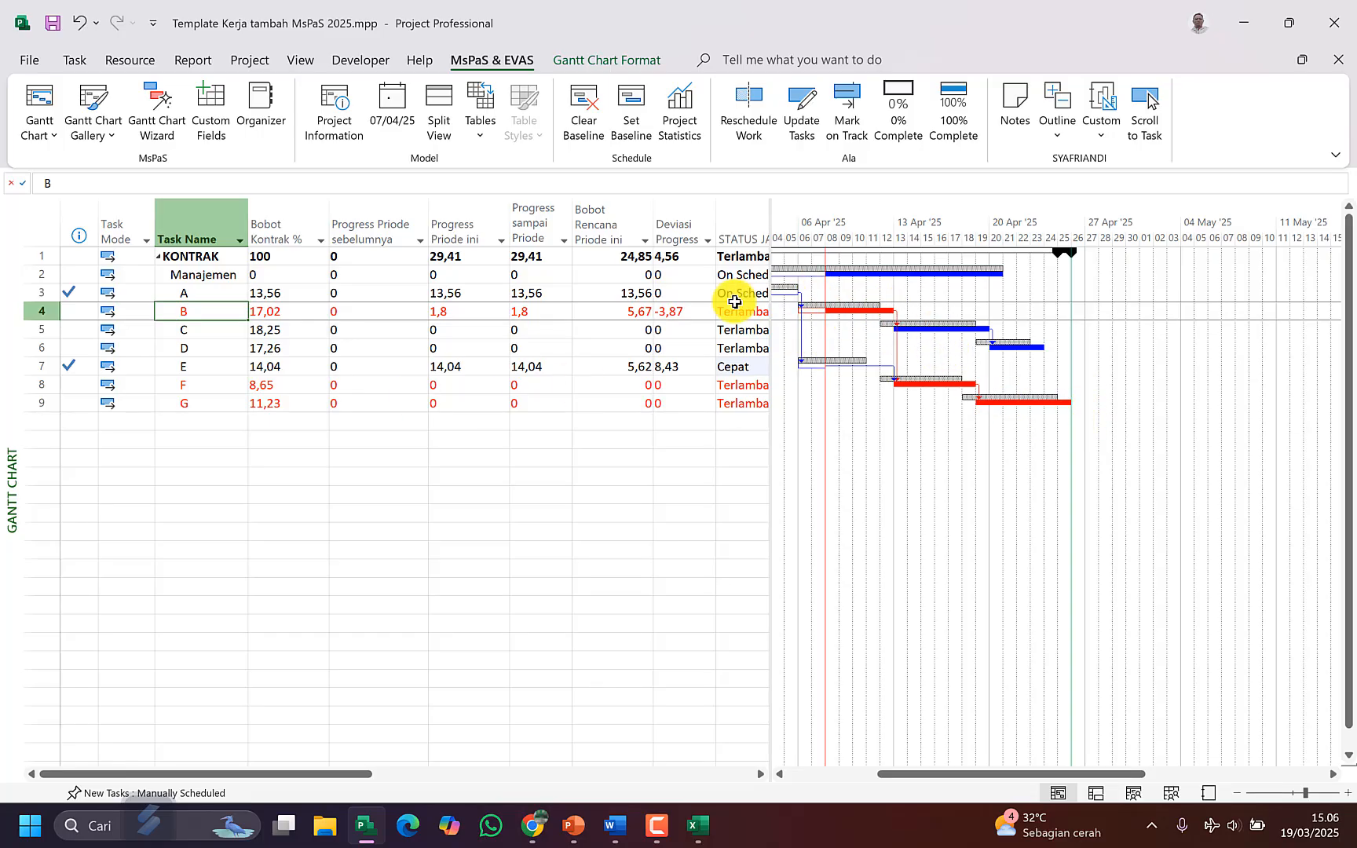
pyautogui.click(682, 257)
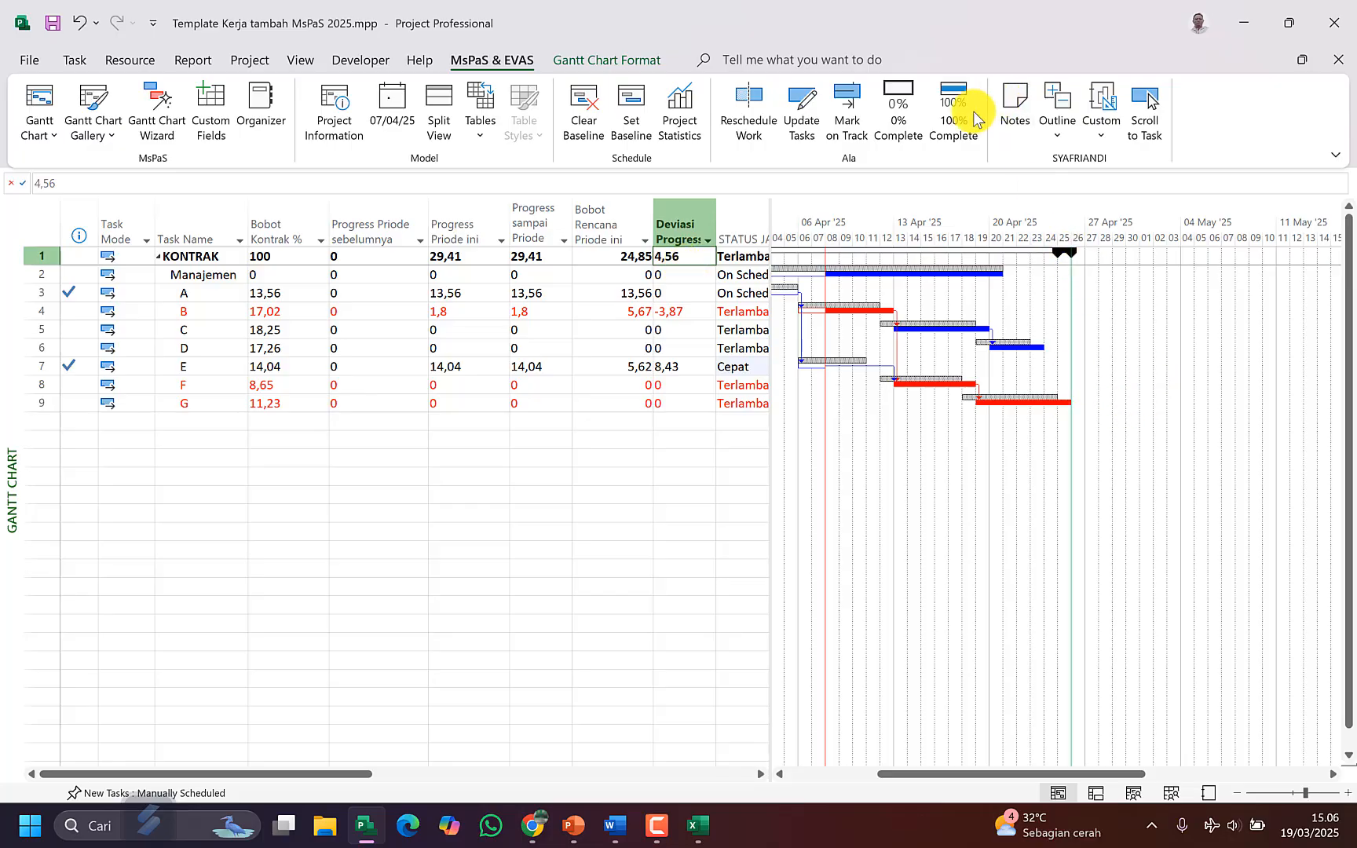
# Step: Open the Dashboard - MsPaS report and examine the previous and cumulative progress in its summary table
pyautogui.click(1102, 102)
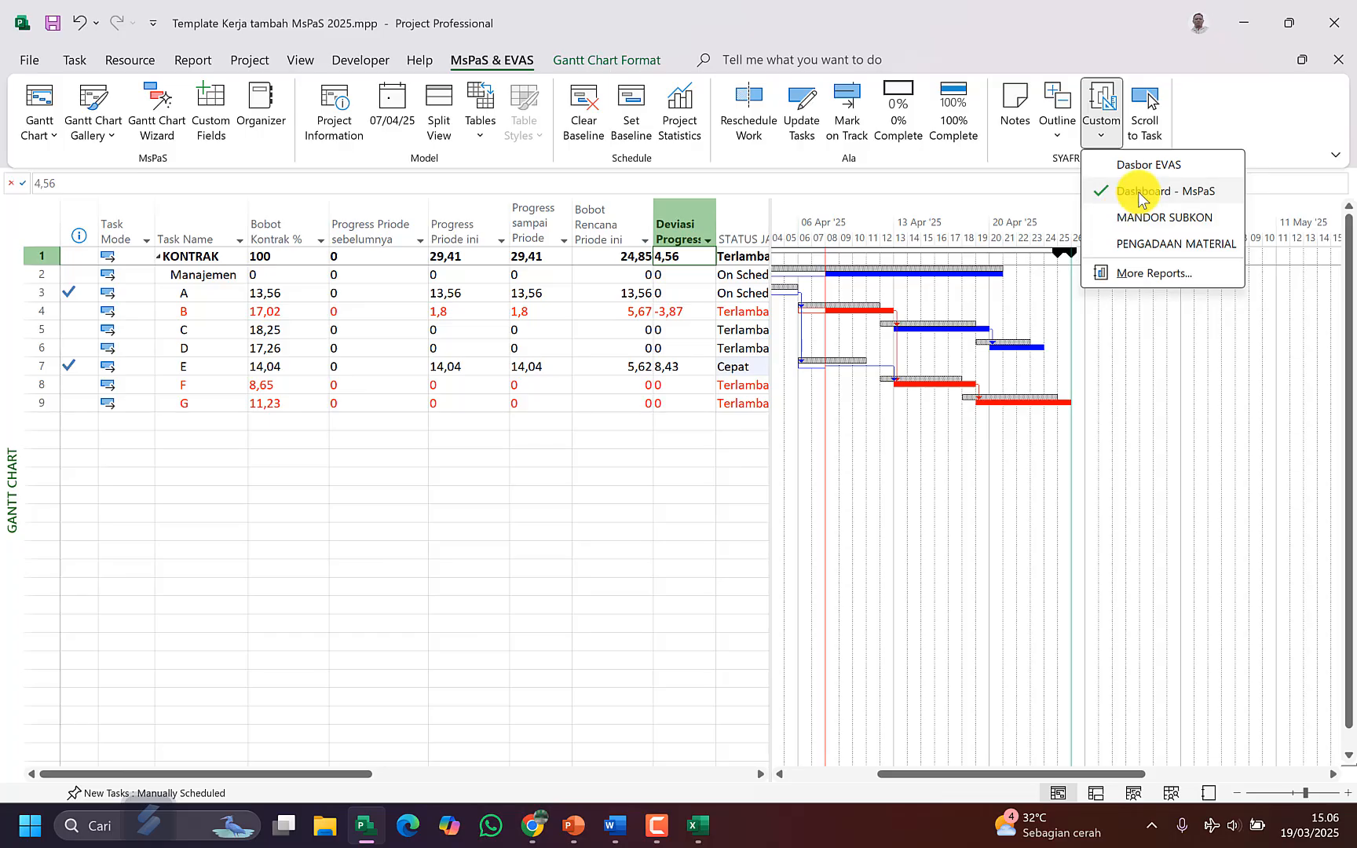
pyautogui.click(1138, 192)
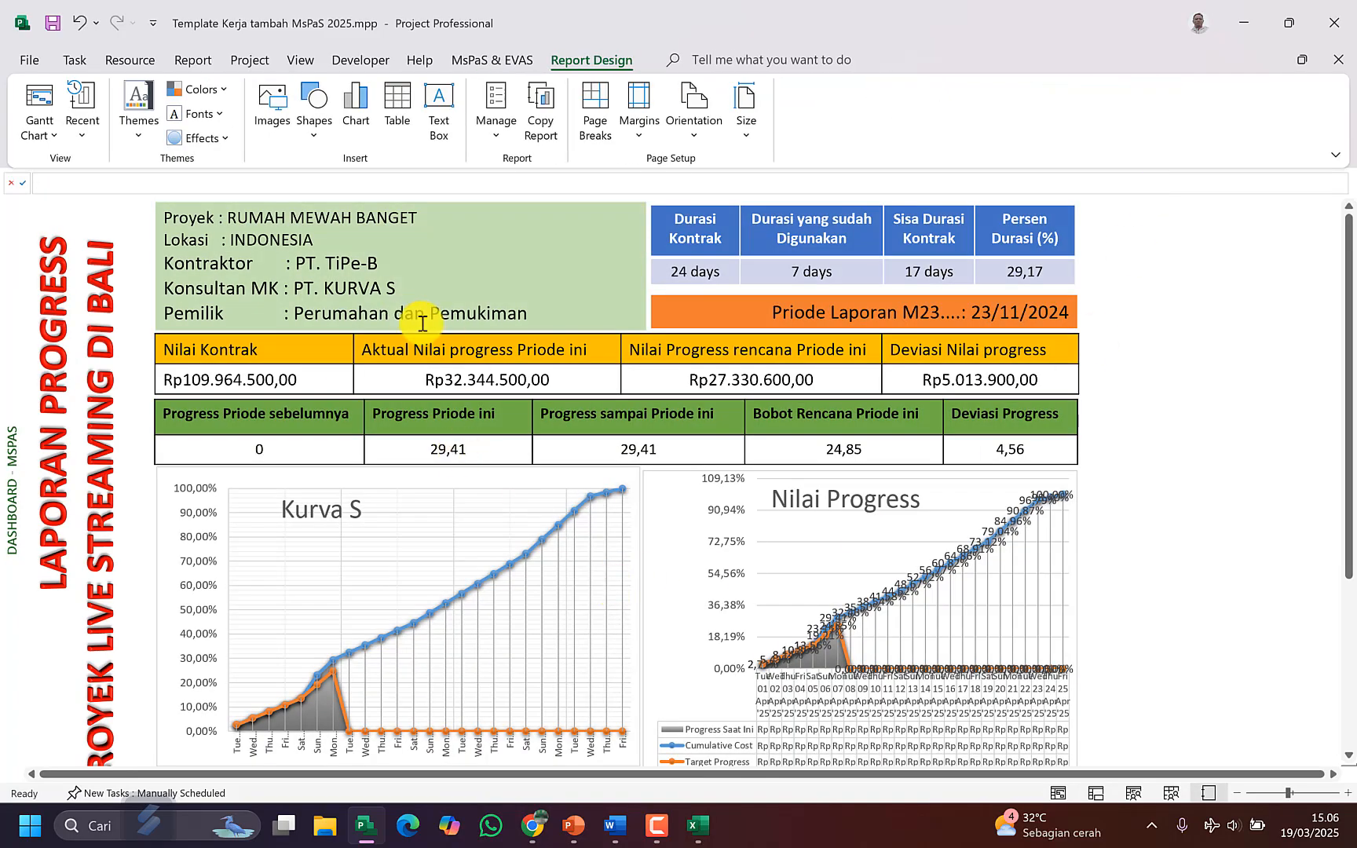
pyautogui.click(275, 449)
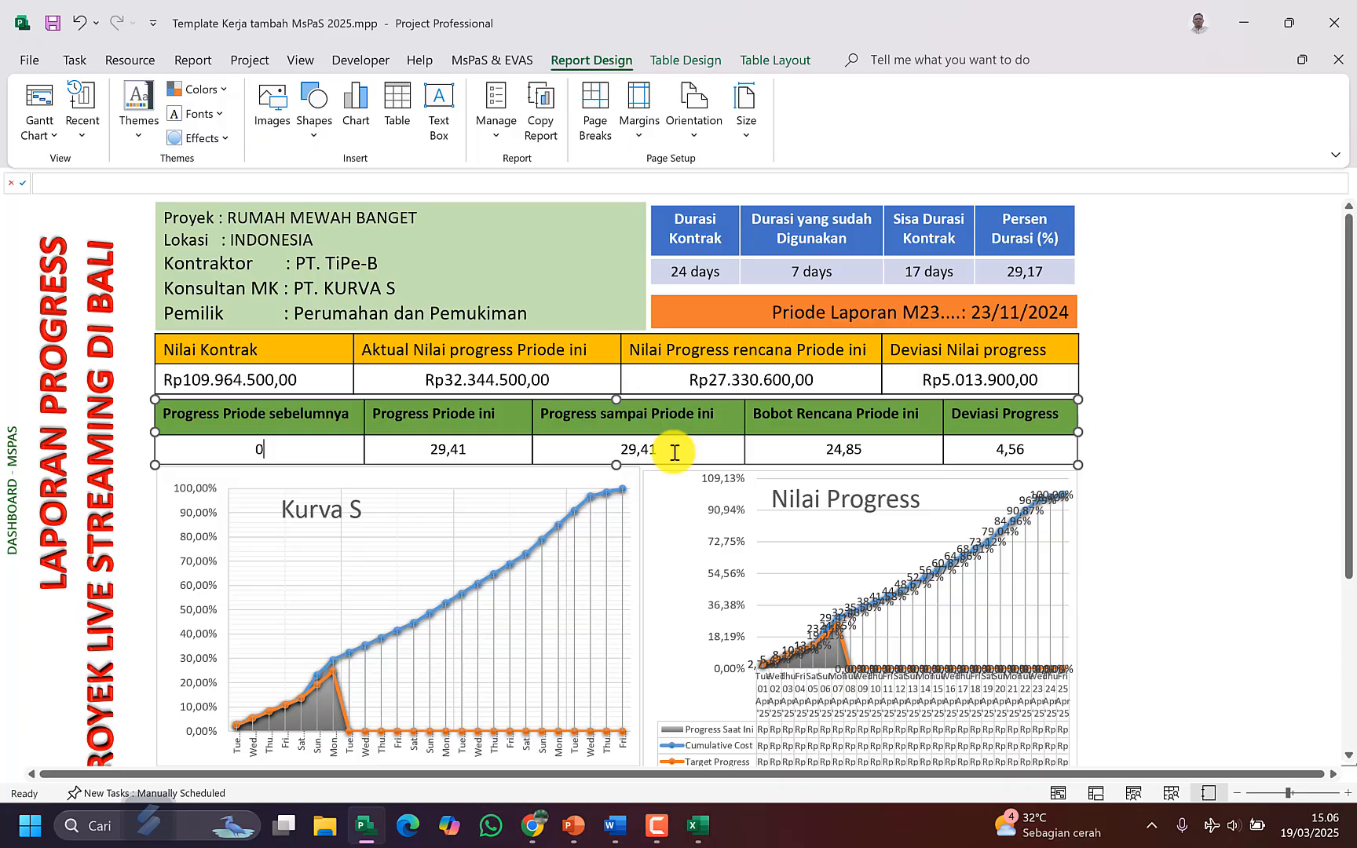
pyautogui.moveTo(668, 451); pyautogui.dragTo(603, 449)
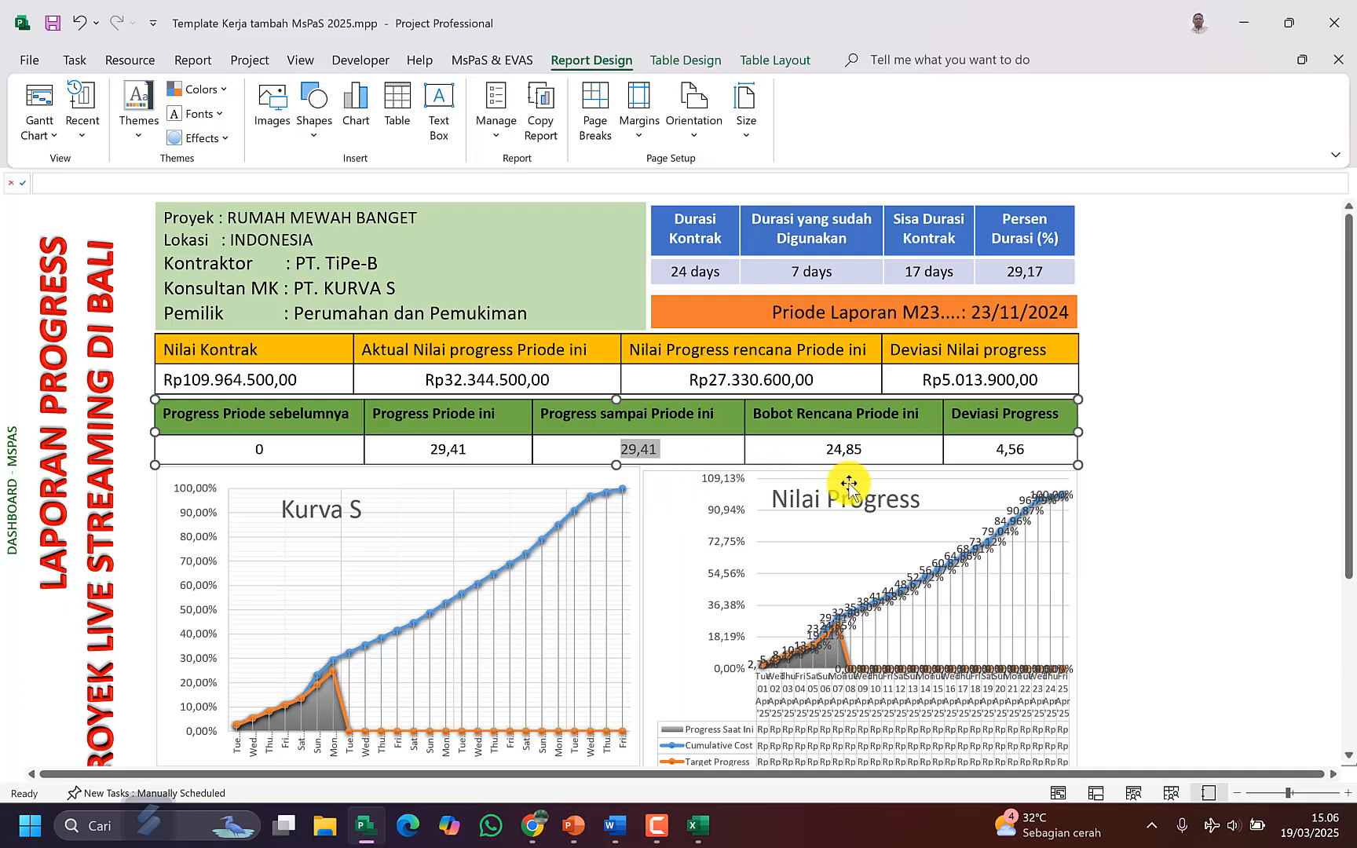
# Step: Examine this period's planned weight and the progress deviation in the dashboard's green summary table
pyautogui.moveTo(869, 450); pyautogui.dragTo(812, 448)
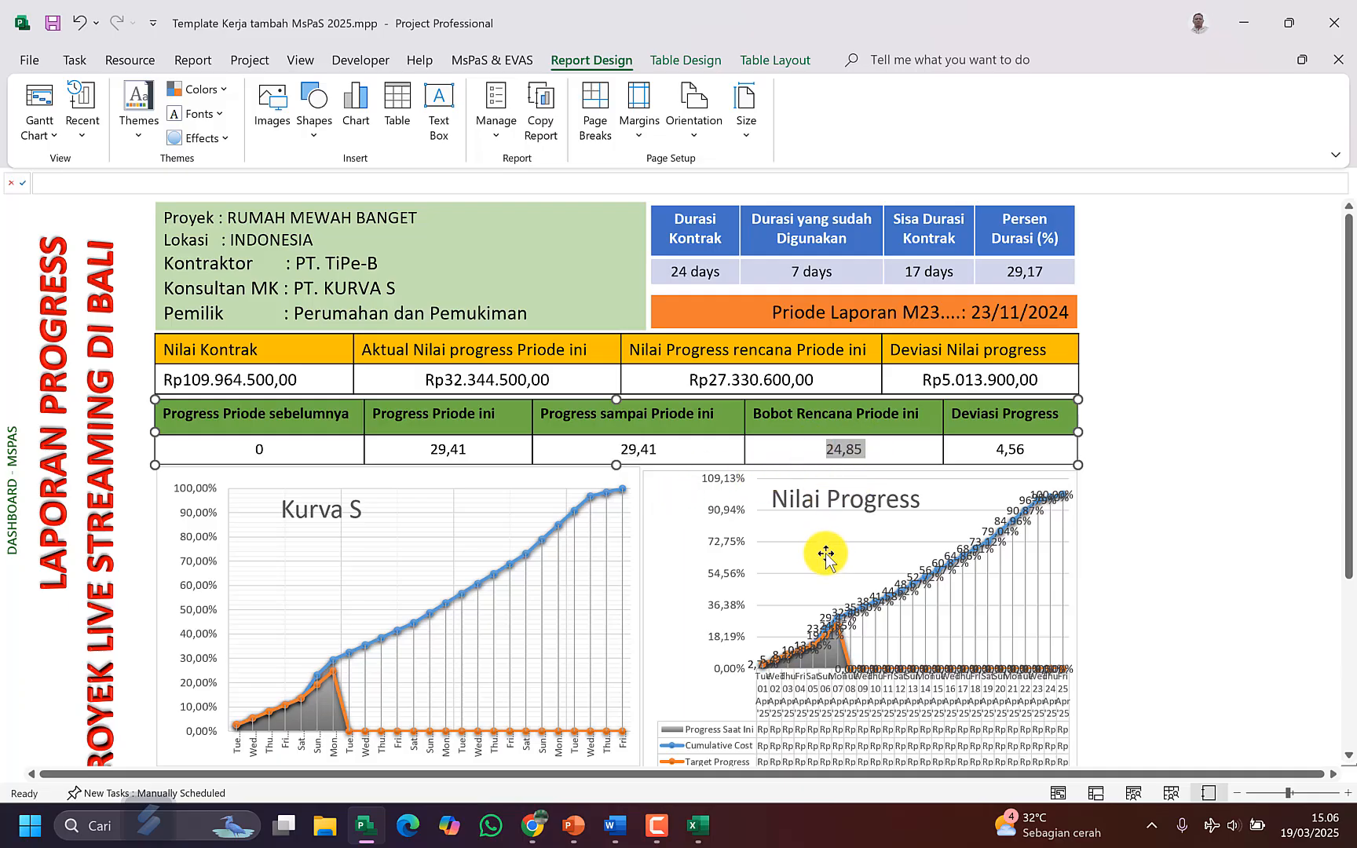
pyautogui.moveTo(1030, 450); pyautogui.dragTo(994, 448)
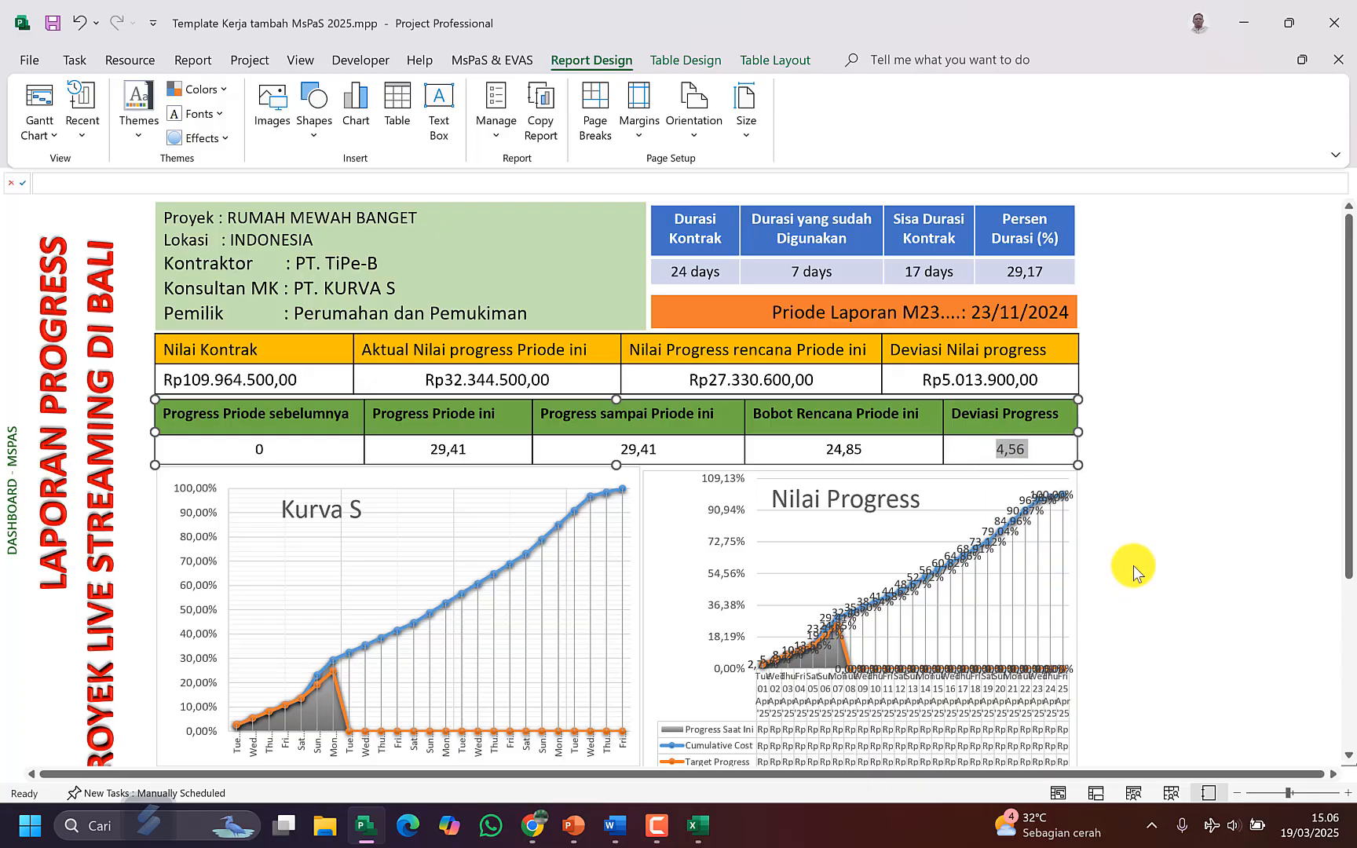
pyautogui.scroll(-1, 1133, 548)
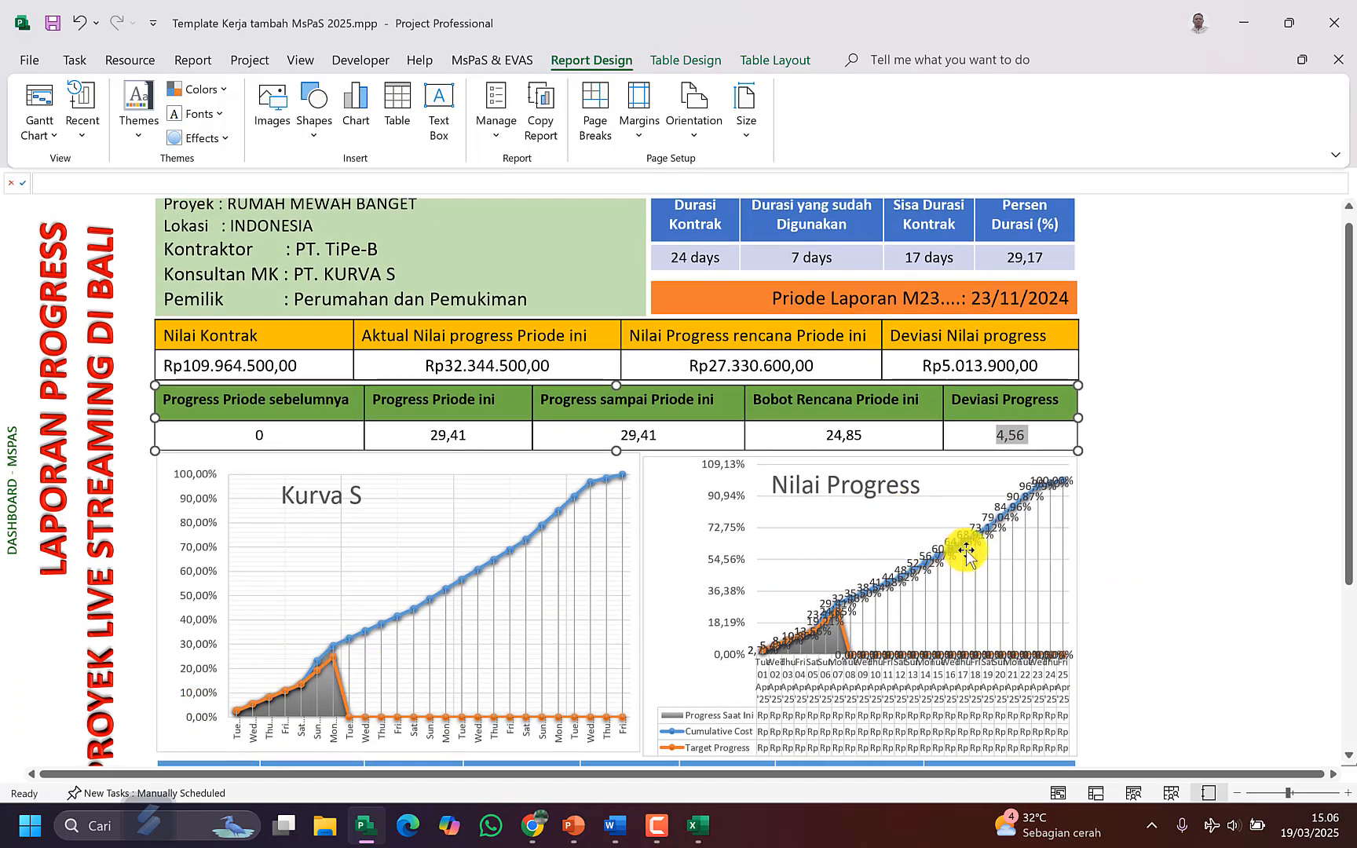
# Step: Filter the Nilai Progress chart's categories to show only the dates from Sat 05 Apr '25 to Wed 09 Apr '25
pyautogui.click(971, 493)
pyautogui.click(1109, 535)
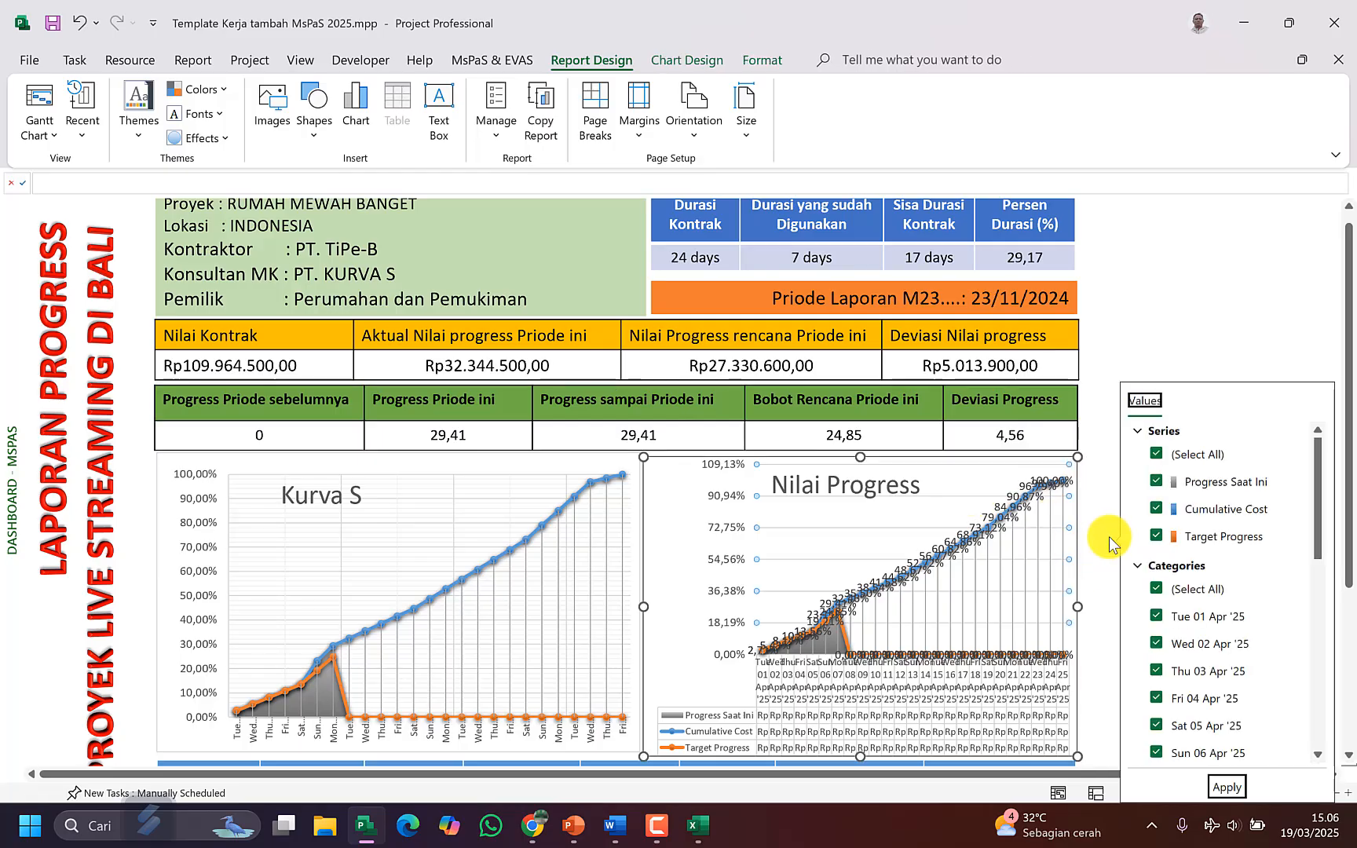
pyautogui.click(1157, 593)
pyautogui.scroll(-2, 1152, 635)
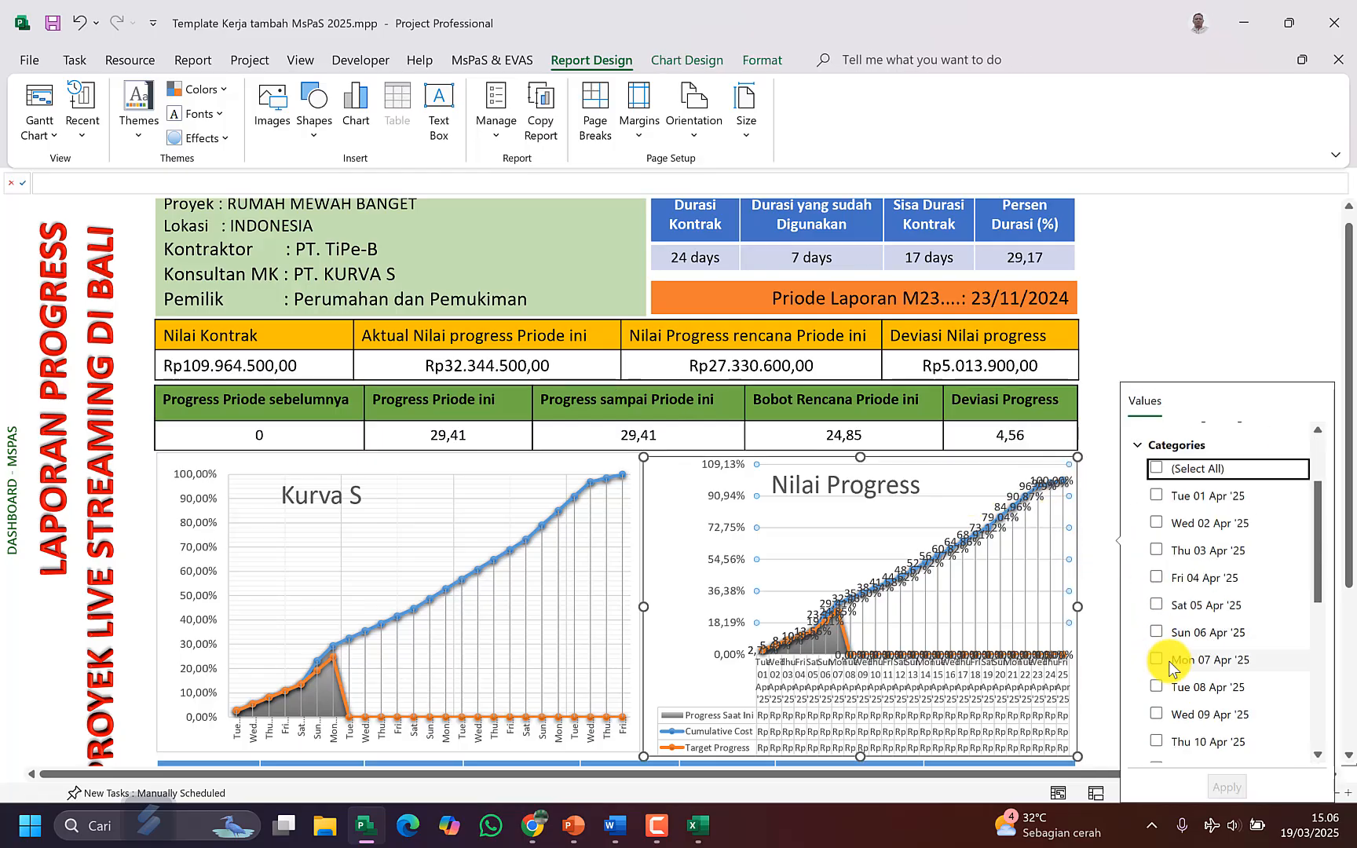
pyautogui.click(1163, 661)
pyautogui.click(1162, 640)
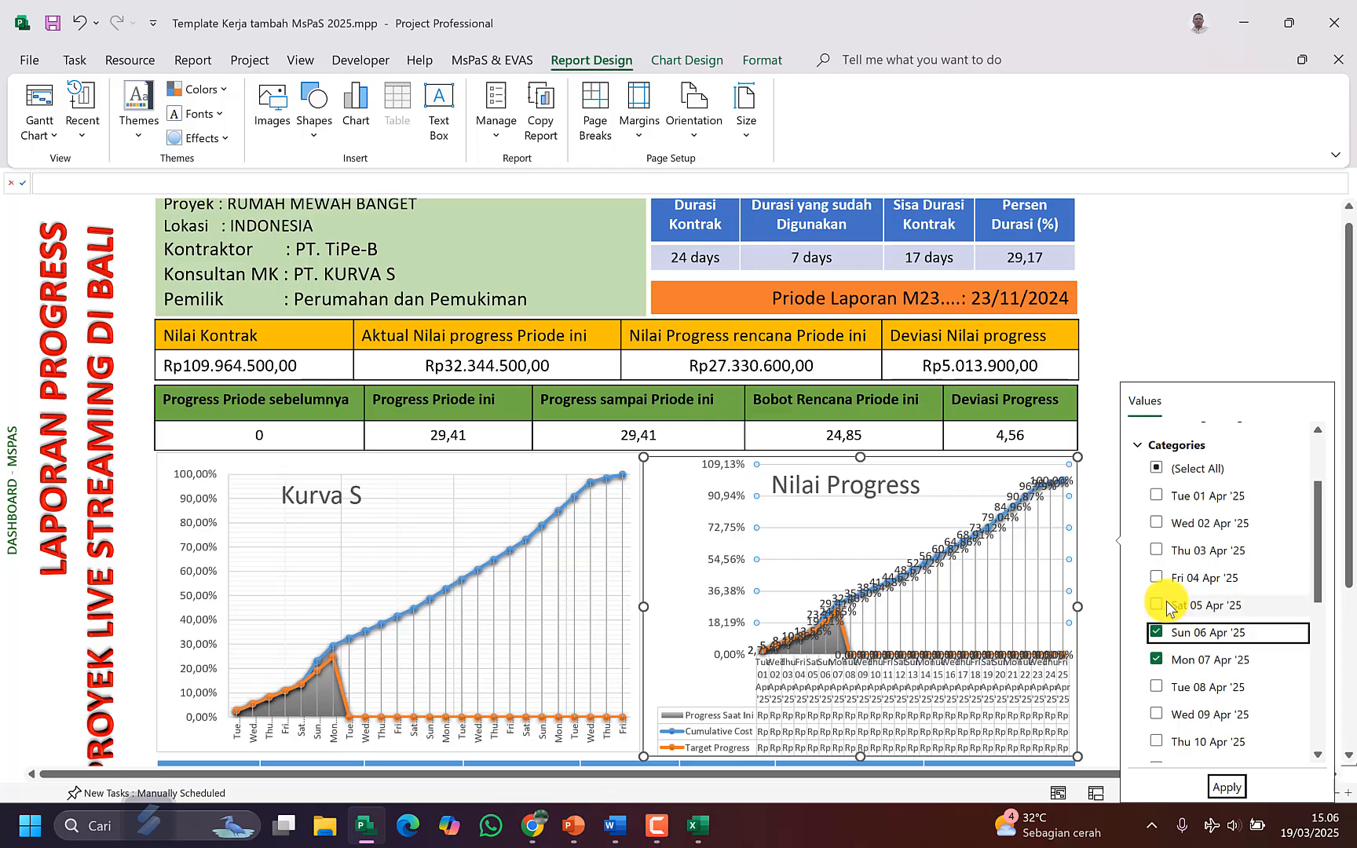
pyautogui.click(1157, 604)
pyautogui.click(1166, 689)
pyautogui.click(1157, 714)
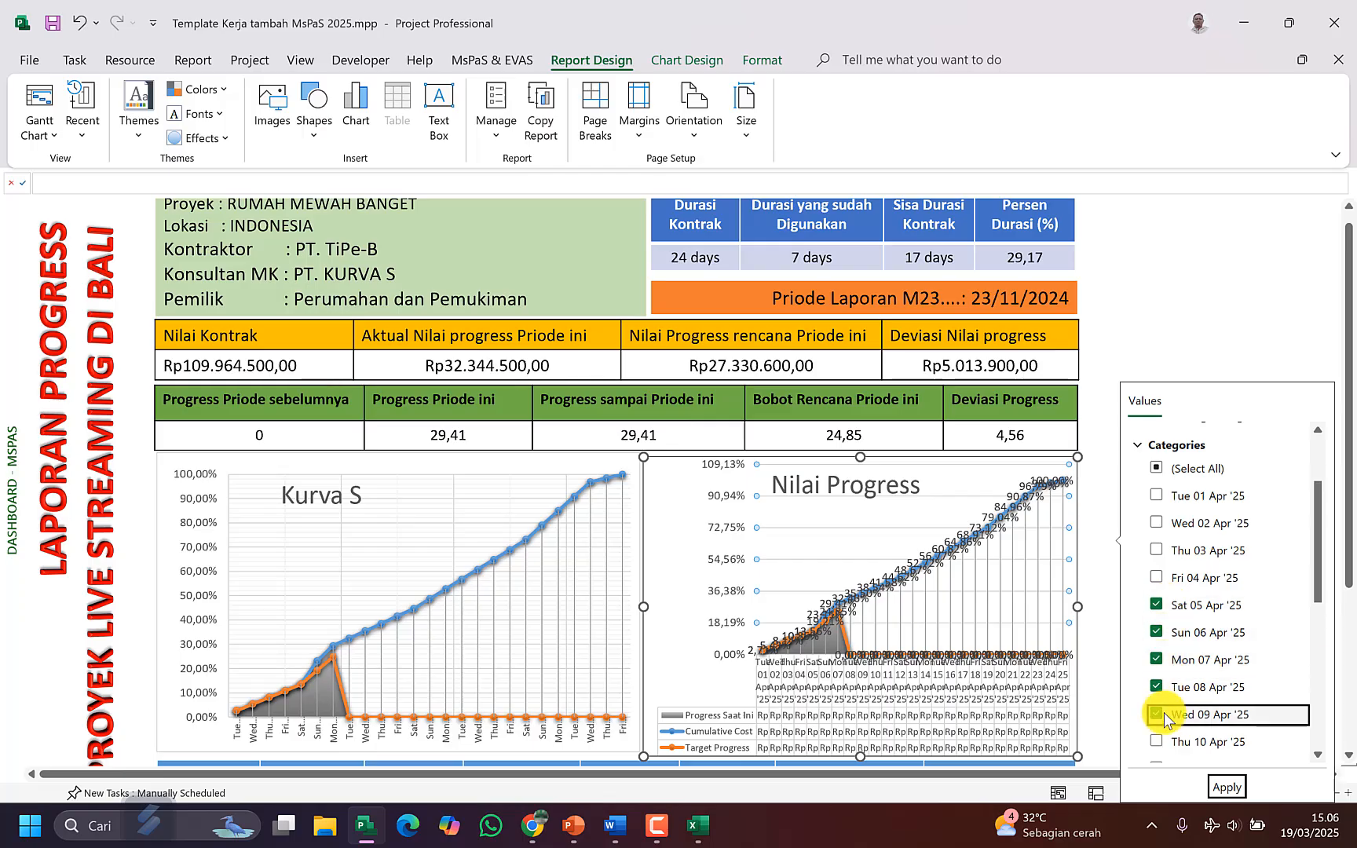
pyautogui.click(1233, 784)
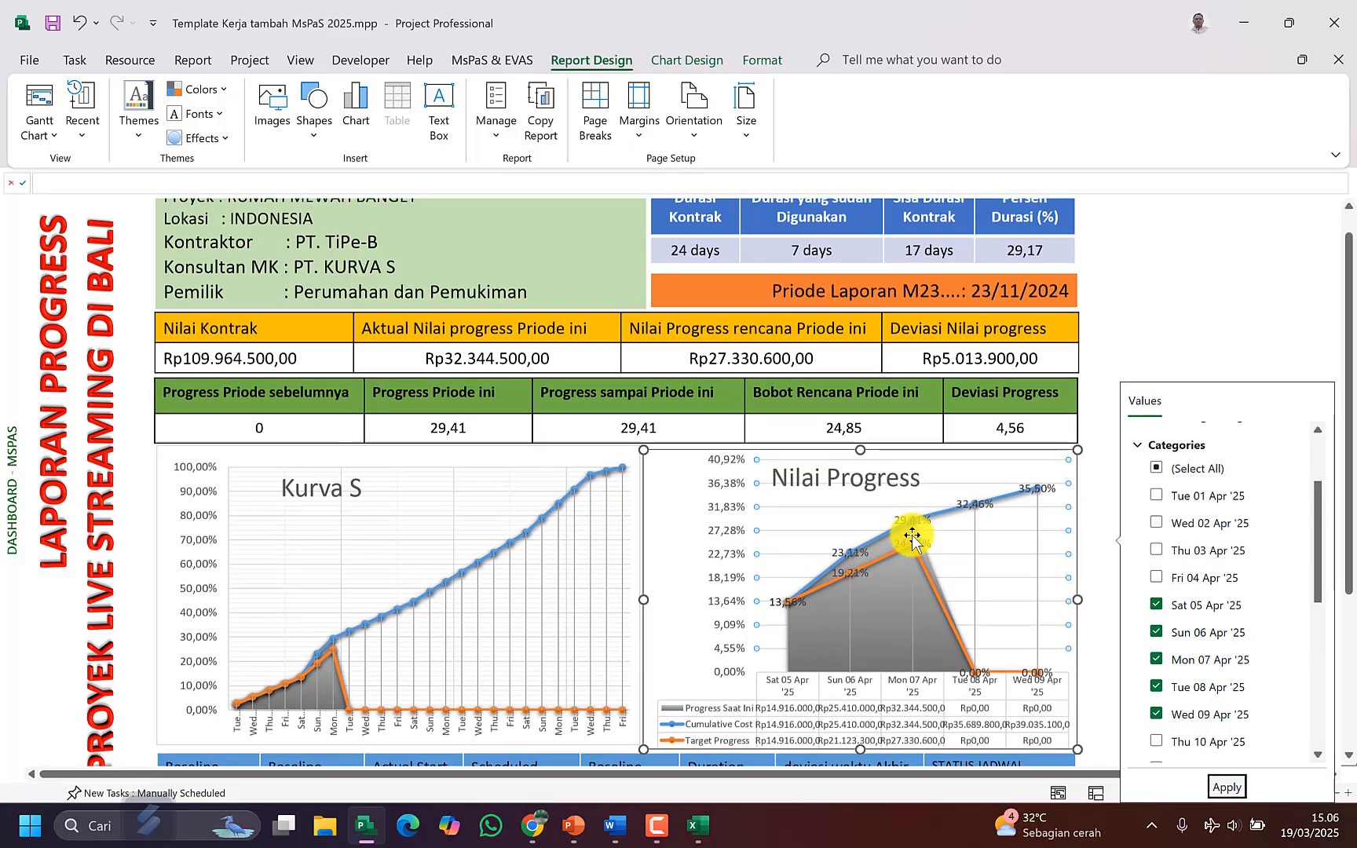
pyautogui.scroll(-1, 909, 533)
pyautogui.press('Escape')
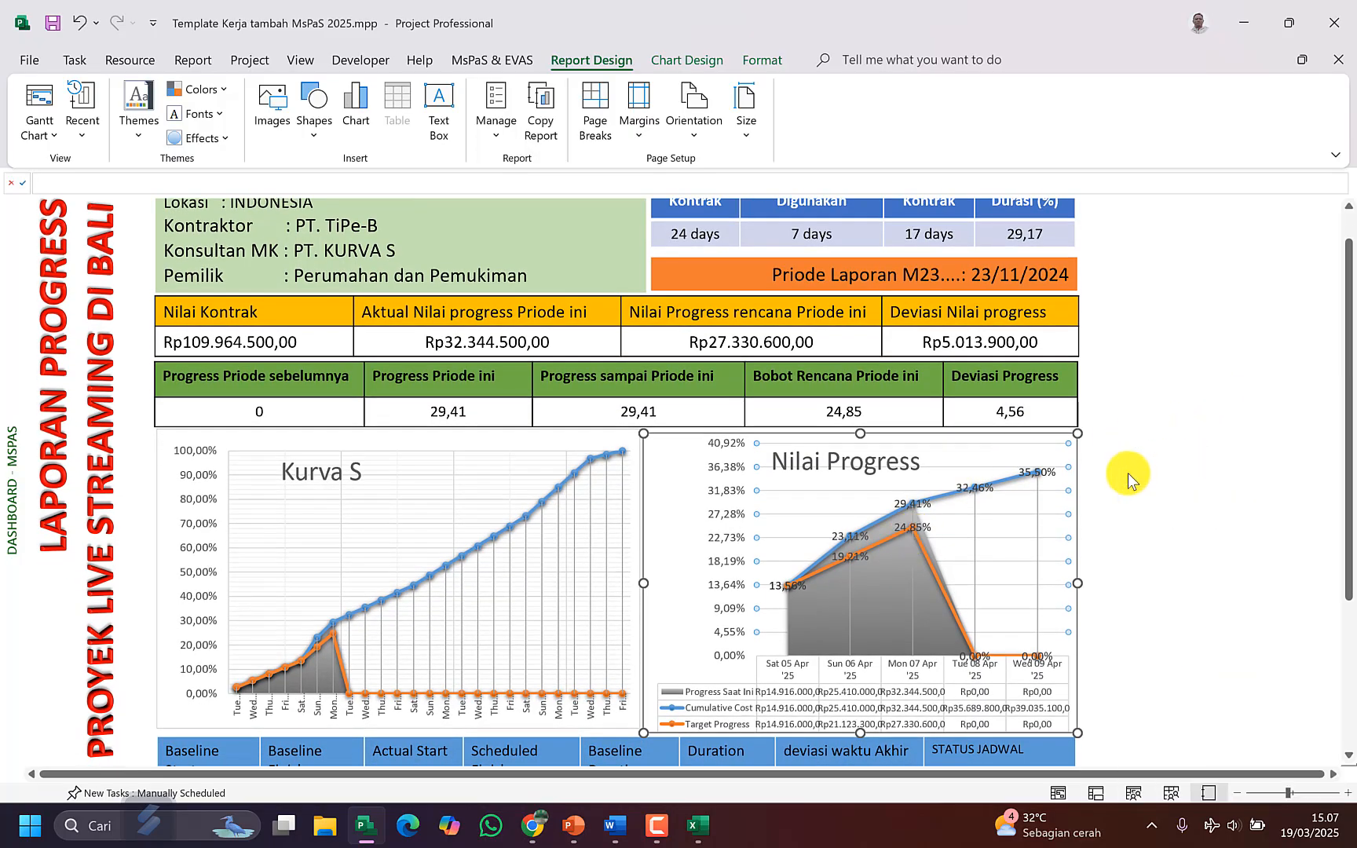
# Step: Examine the final time deviation and schedule status in the table below the charts
pyautogui.scroll(-3, 860, 628)
pyautogui.scroll(-3, 860, 625)
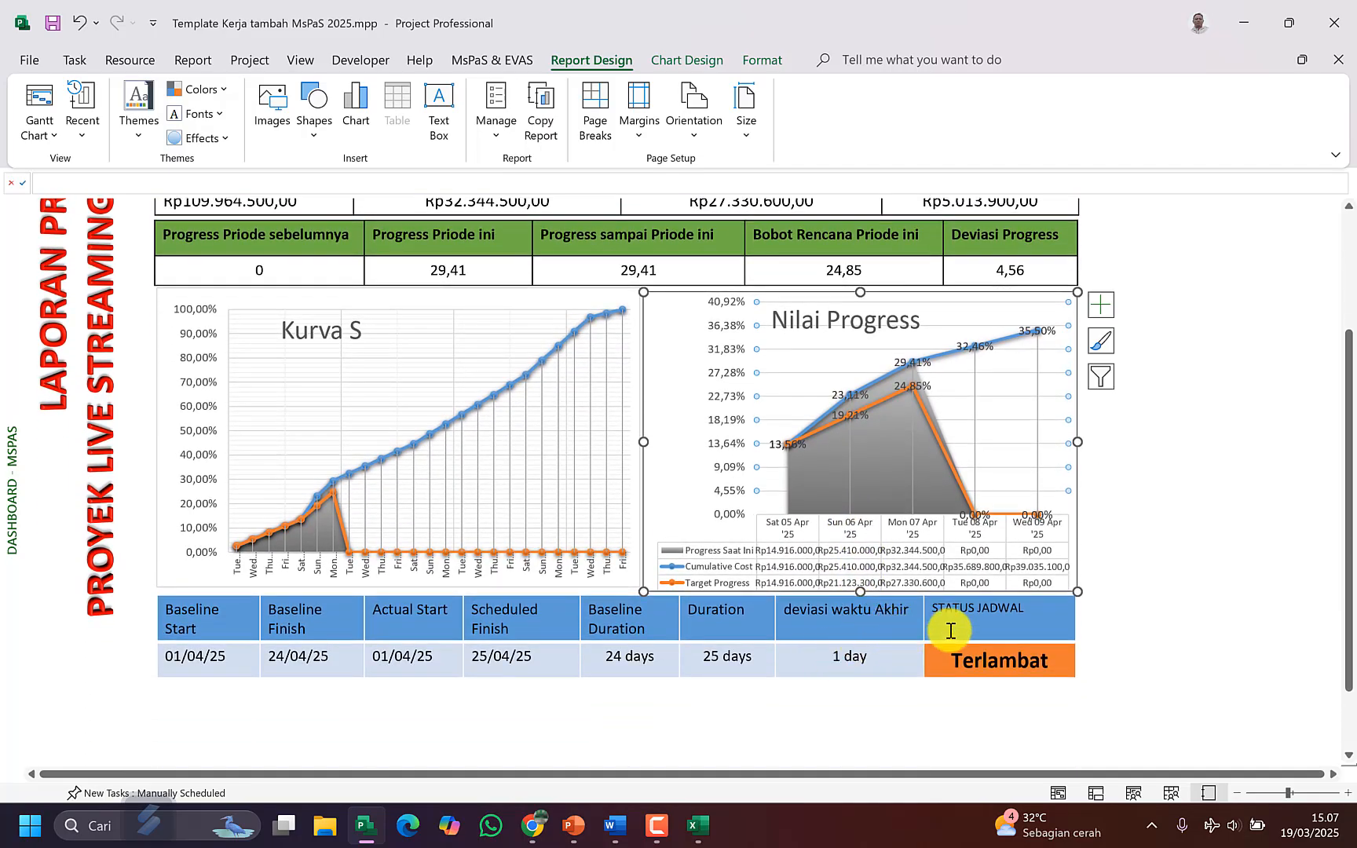
pyautogui.click(810, 657)
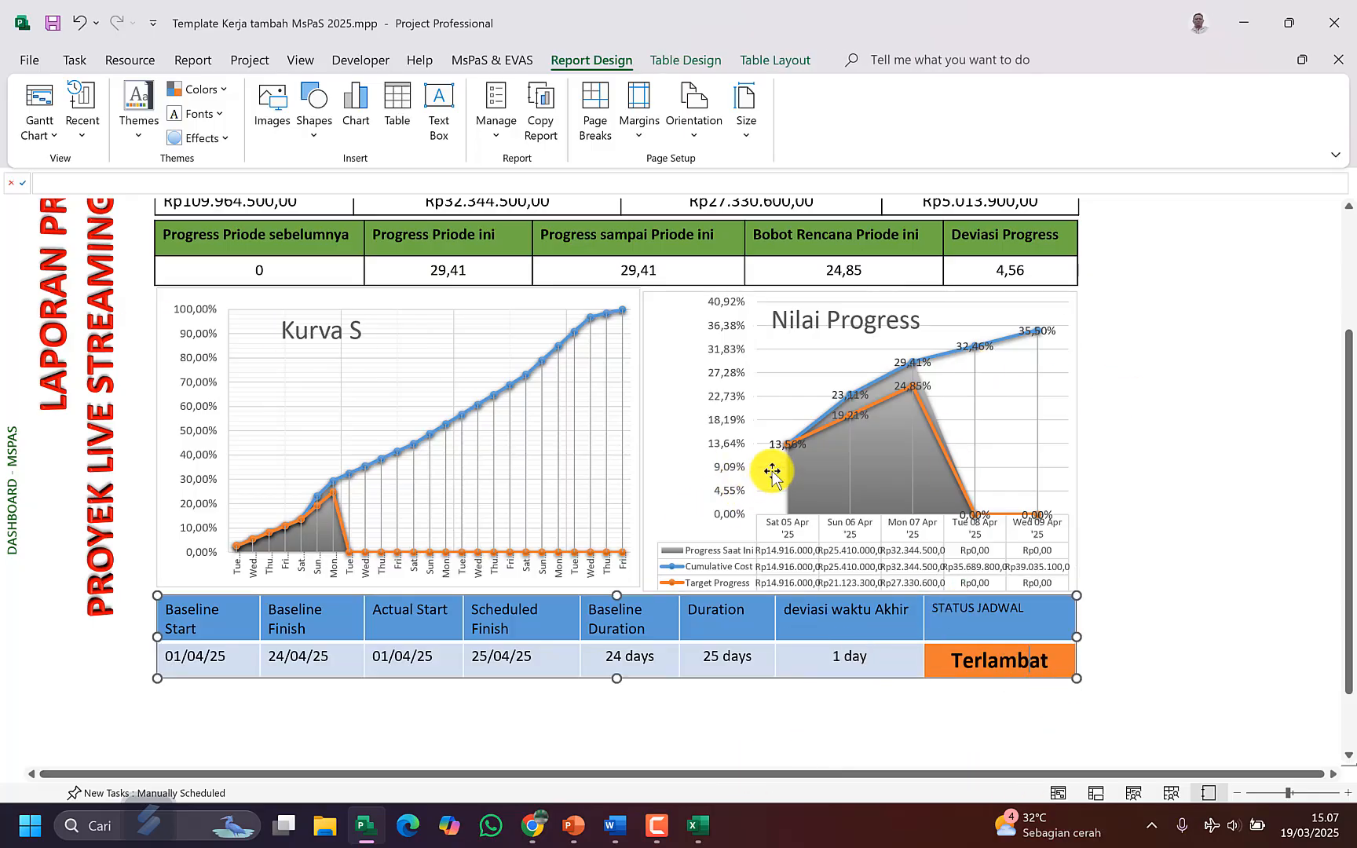
# Step: Change the report period label to "Priode Laporan MXX....: 19/4/2025"
pyautogui.scroll(3, 775, 469)
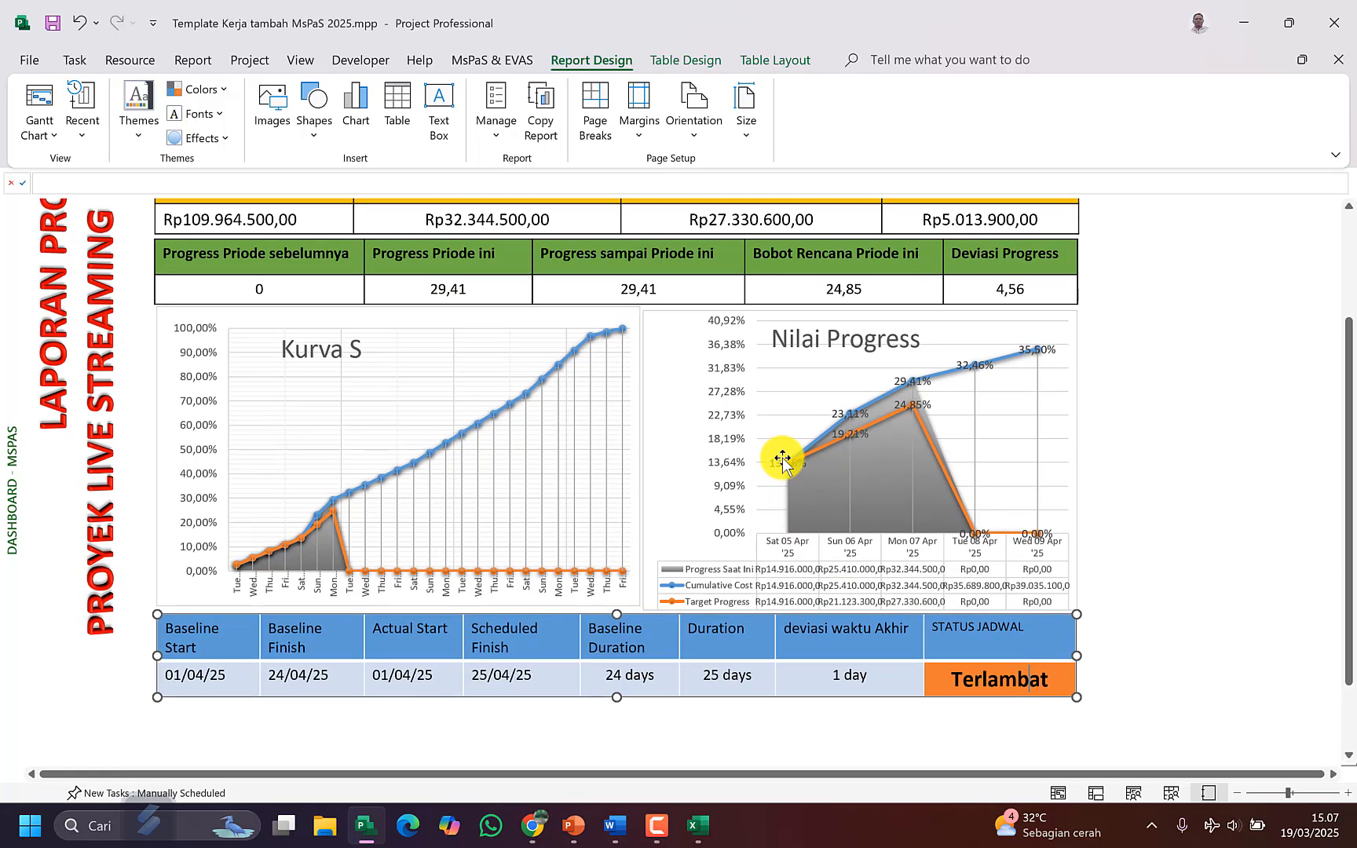
pyautogui.scroll(3, 806, 448)
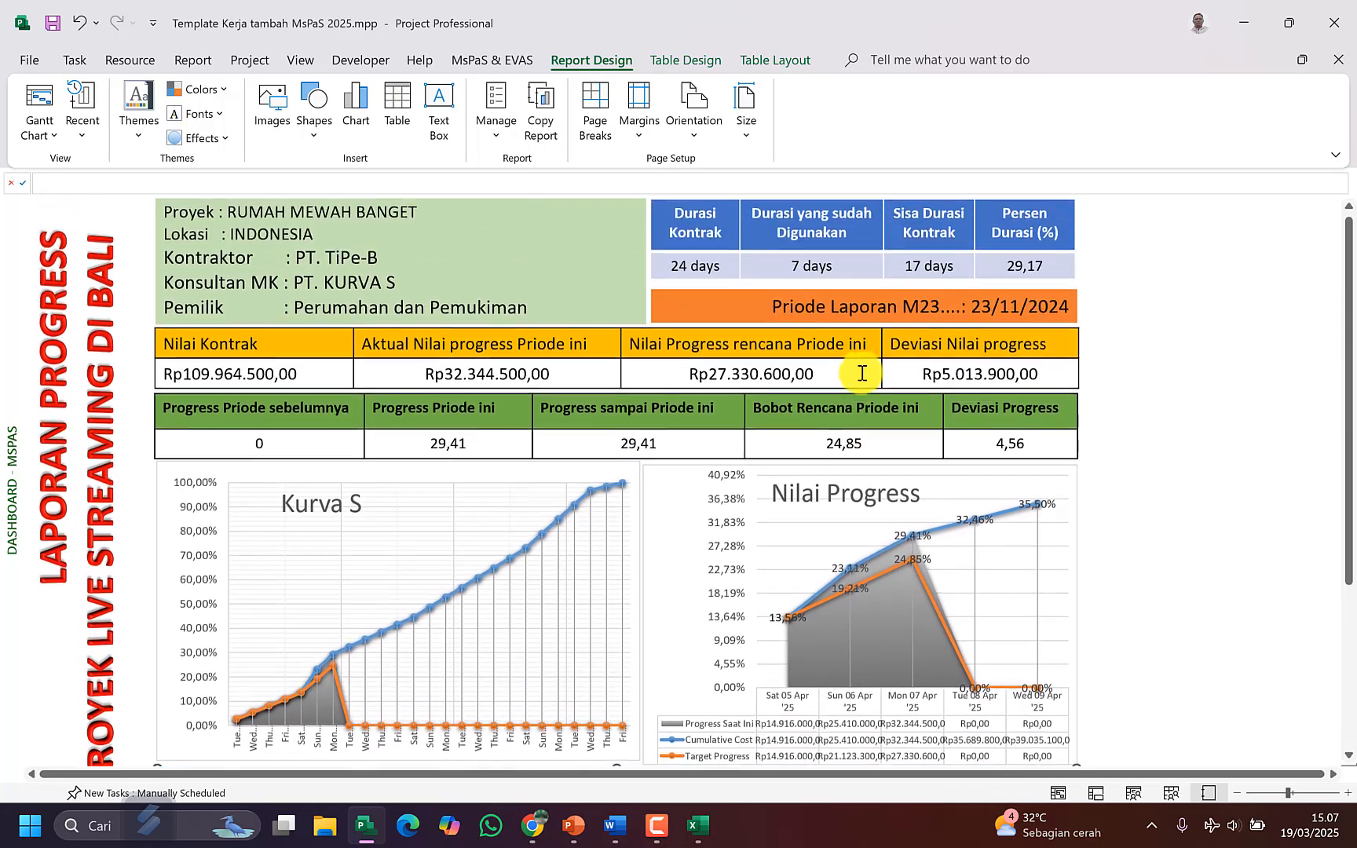
pyautogui.click(1037, 318)
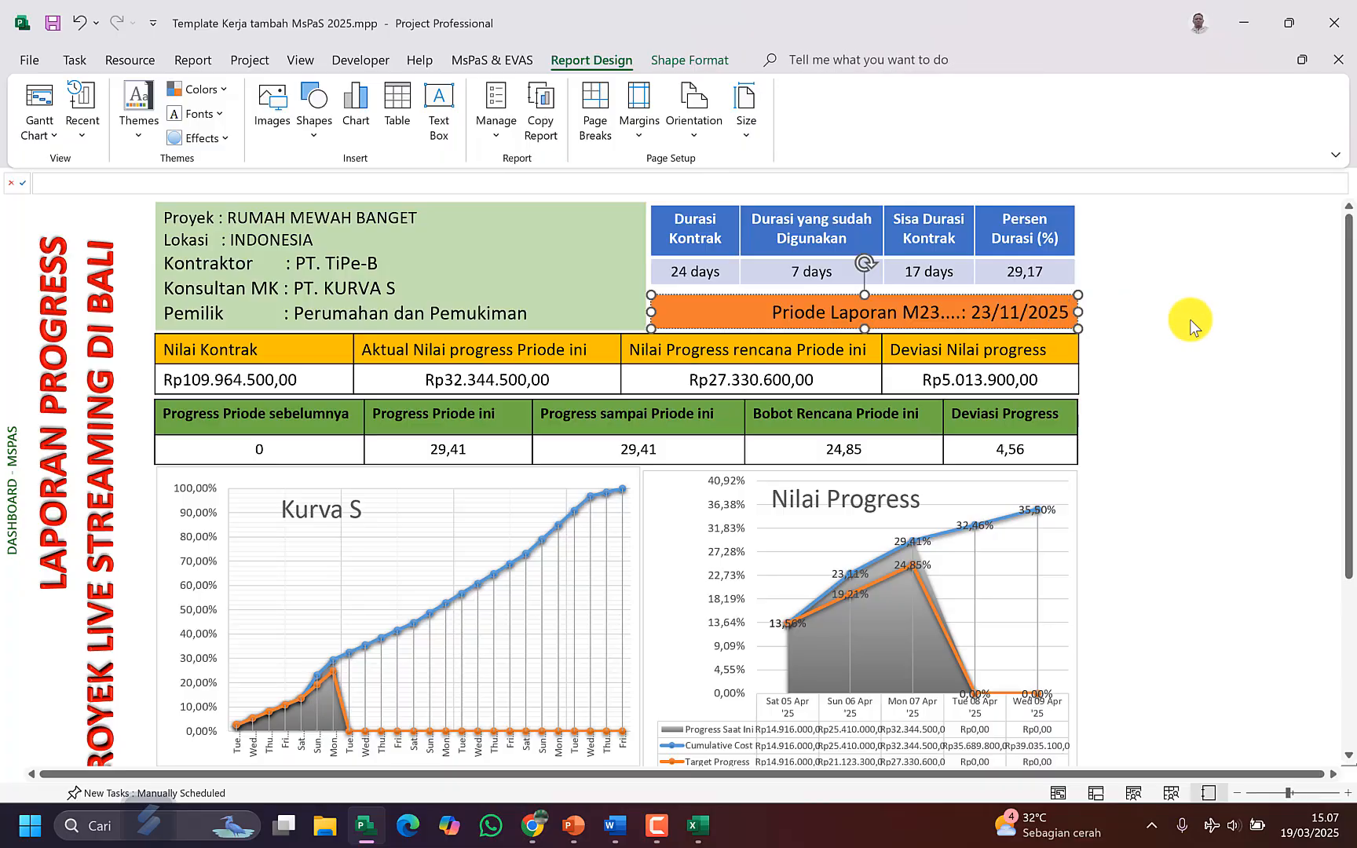
pyautogui.write('4')
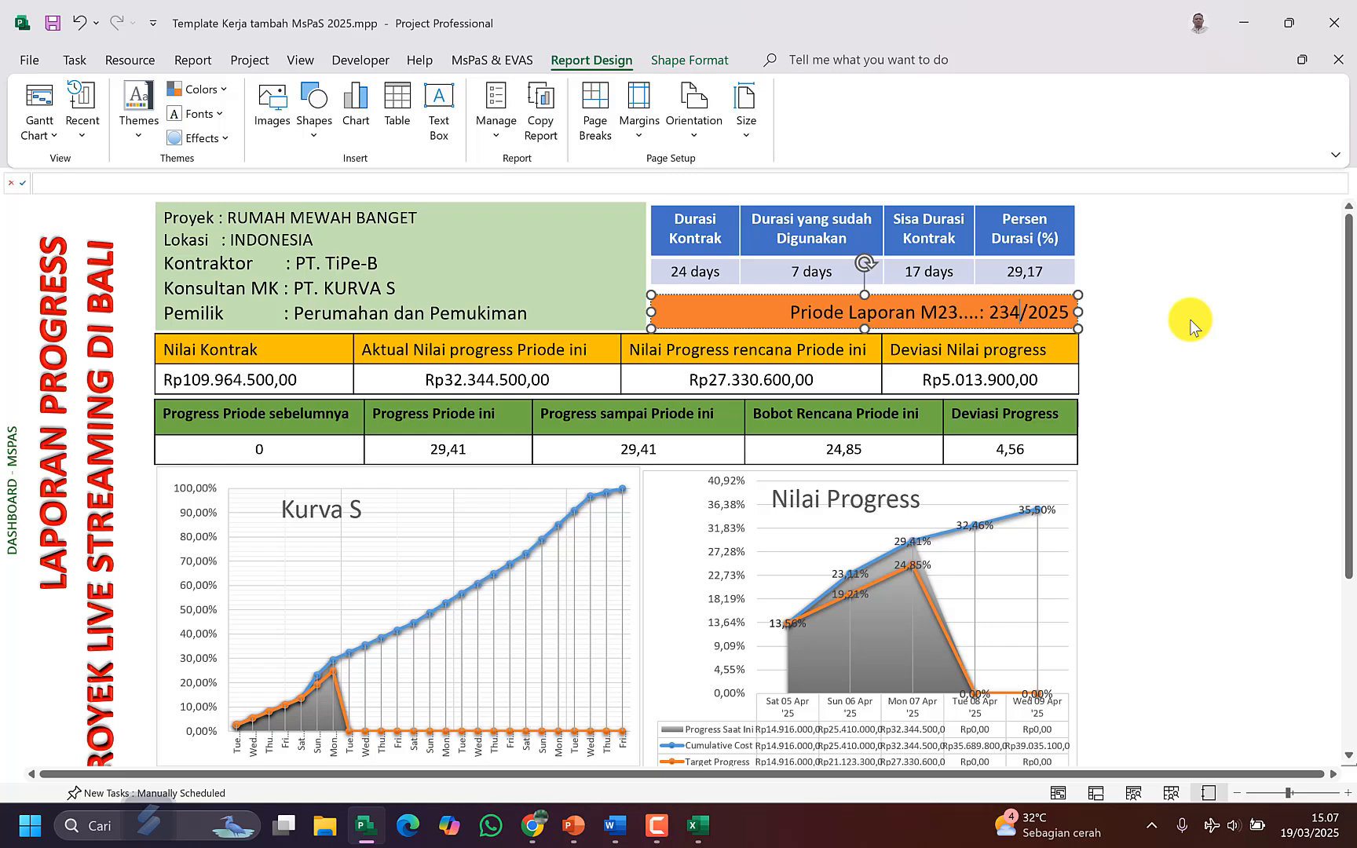
pyautogui.write('/')
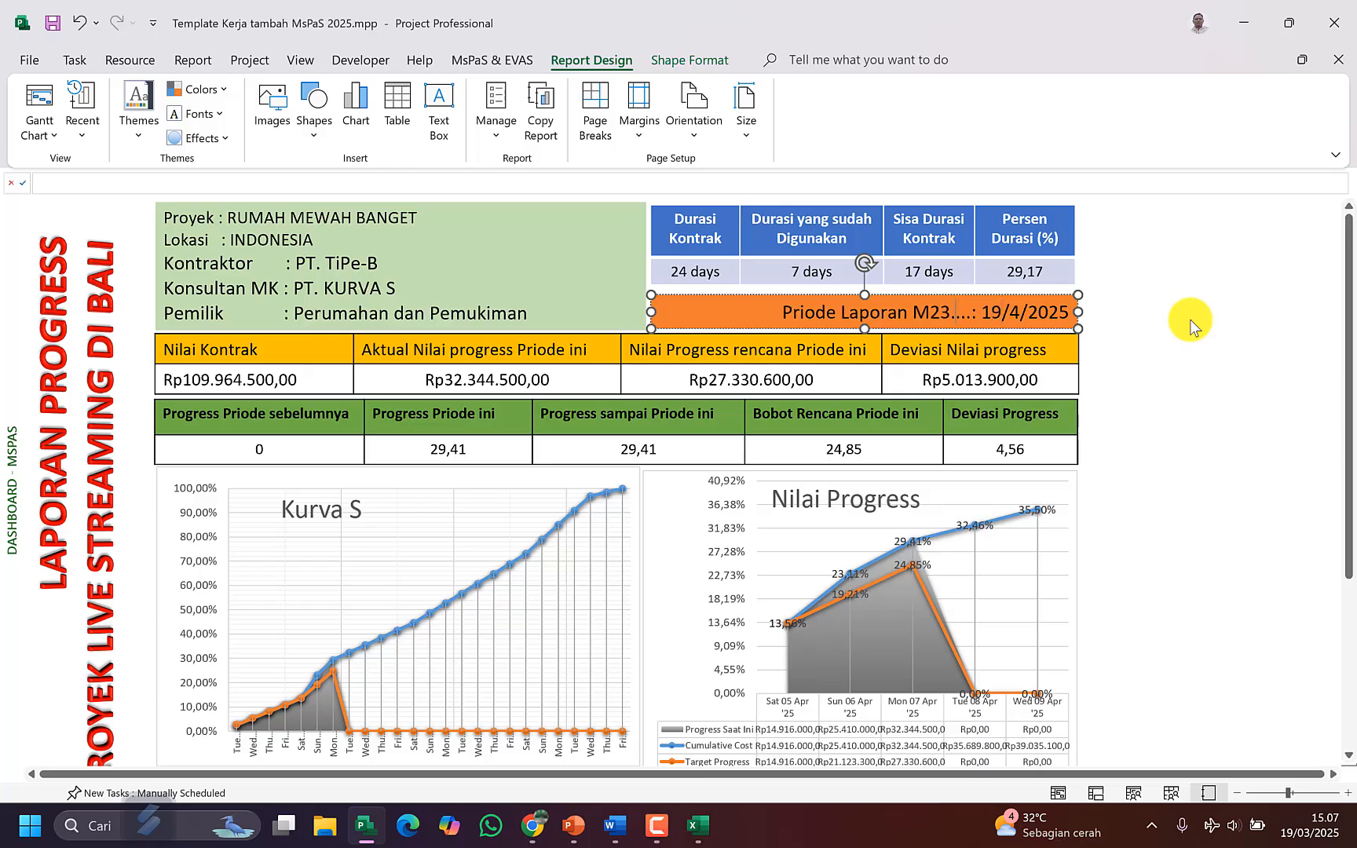
pyautogui.write('XX')
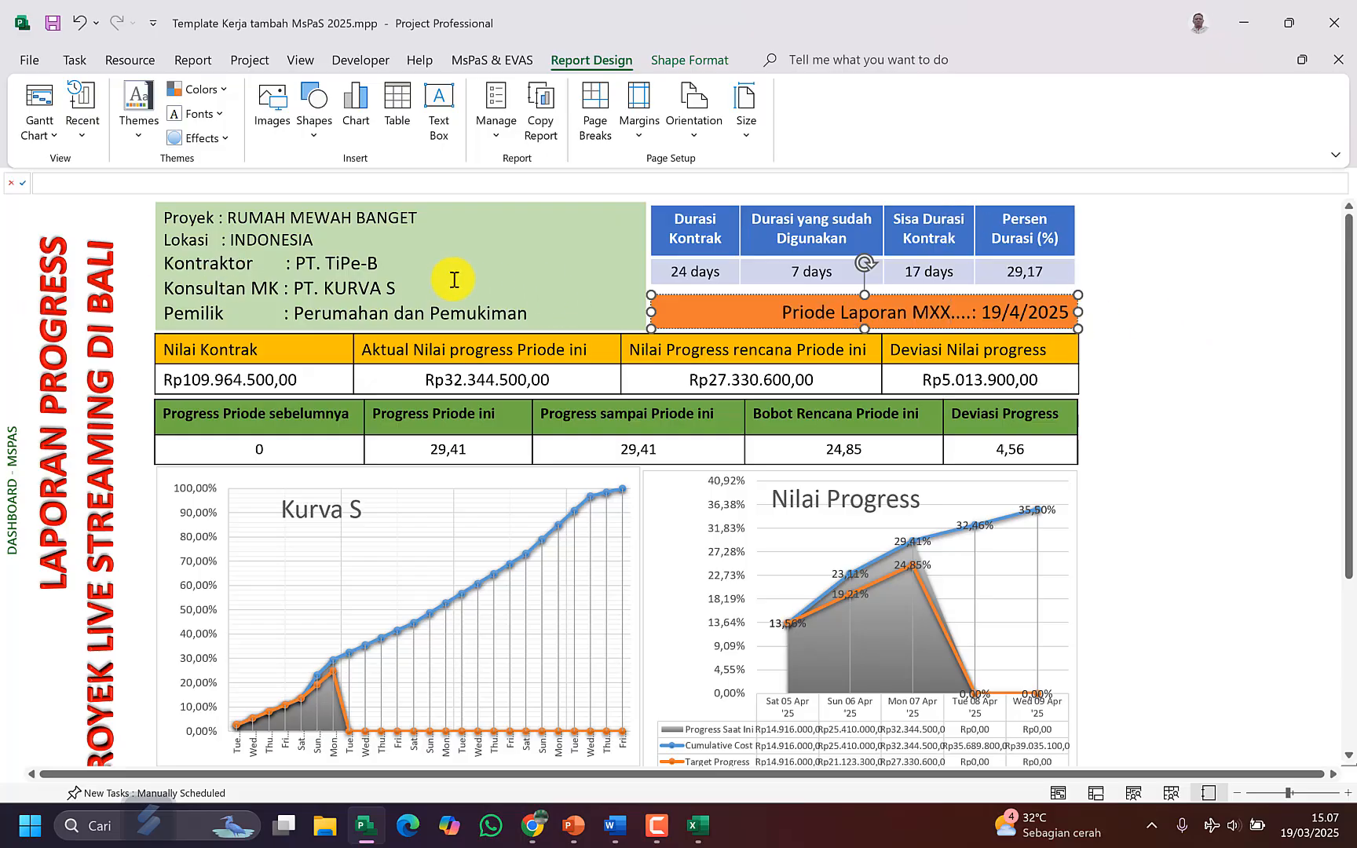
# Step: Review the project, contractor, consultant and owner details in the dashboard's green information box
pyautogui.click(424, 275)
pyautogui.moveTo(312, 214); pyautogui.dragTo(455, 294)
pyautogui.click(466, 314)
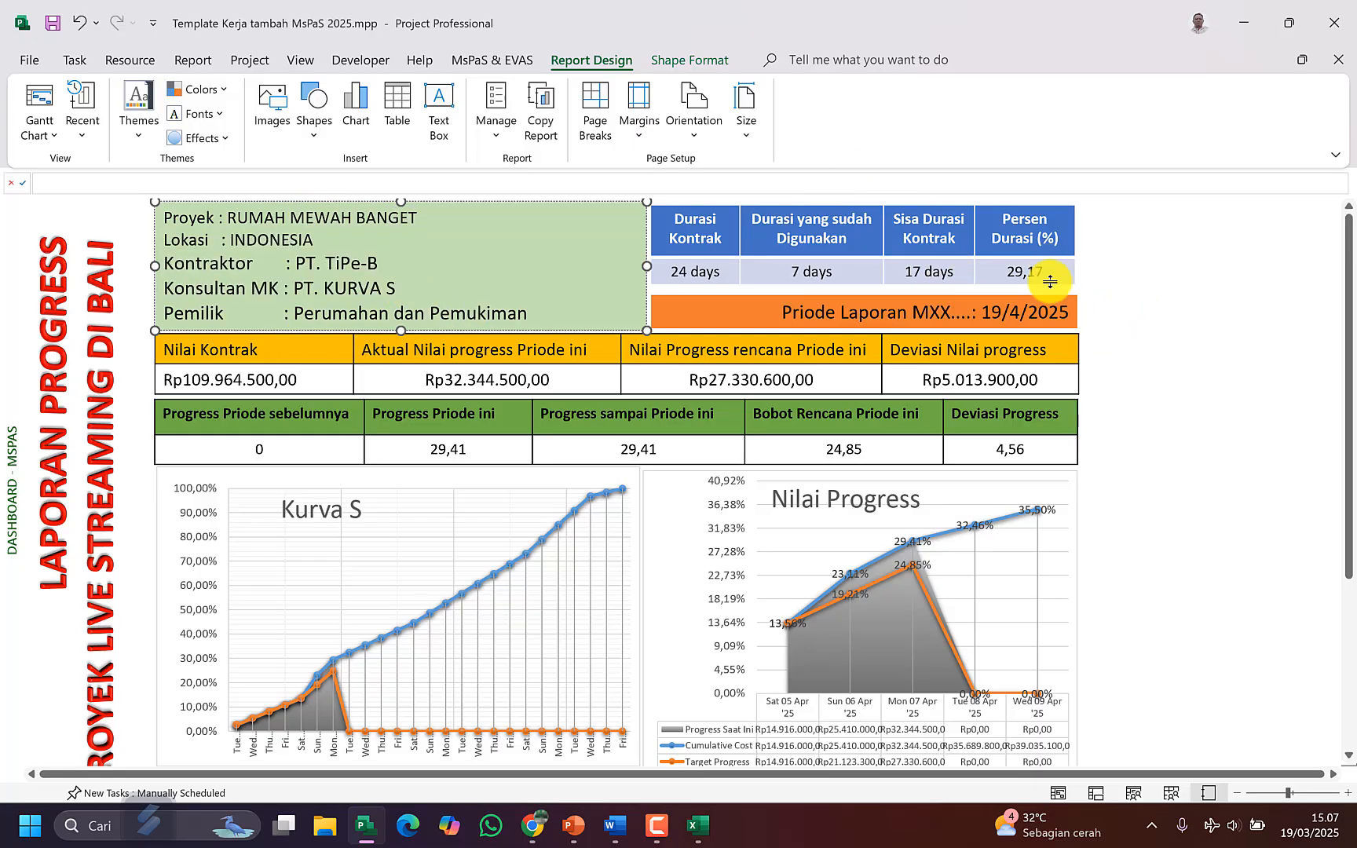
pyautogui.click(1106, 308)
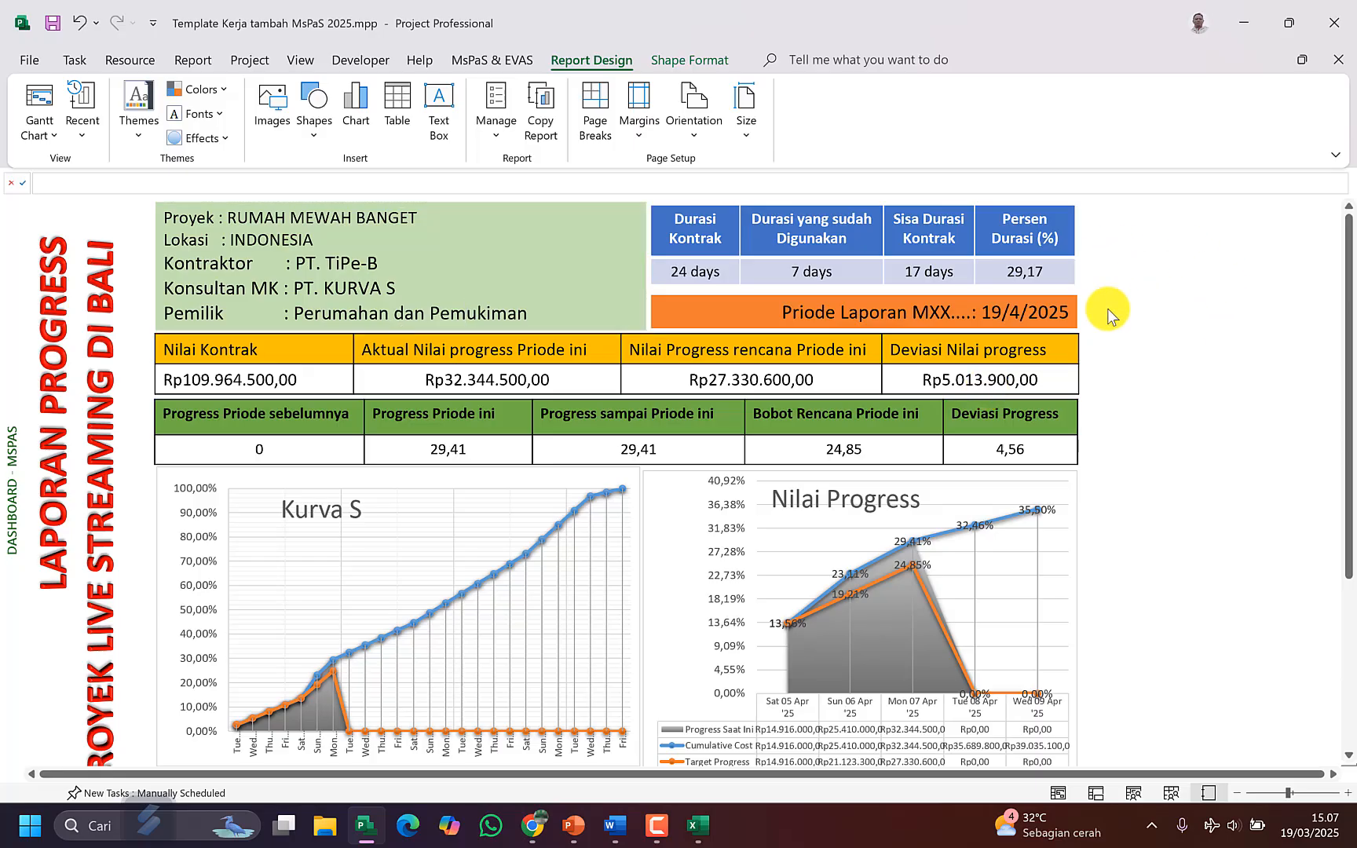
# Step: Review the full dashboard and compare the baseline start, baseline finish and scheduled finish dates in its schedule table
pyautogui.scroll(-2, 1107, 308)
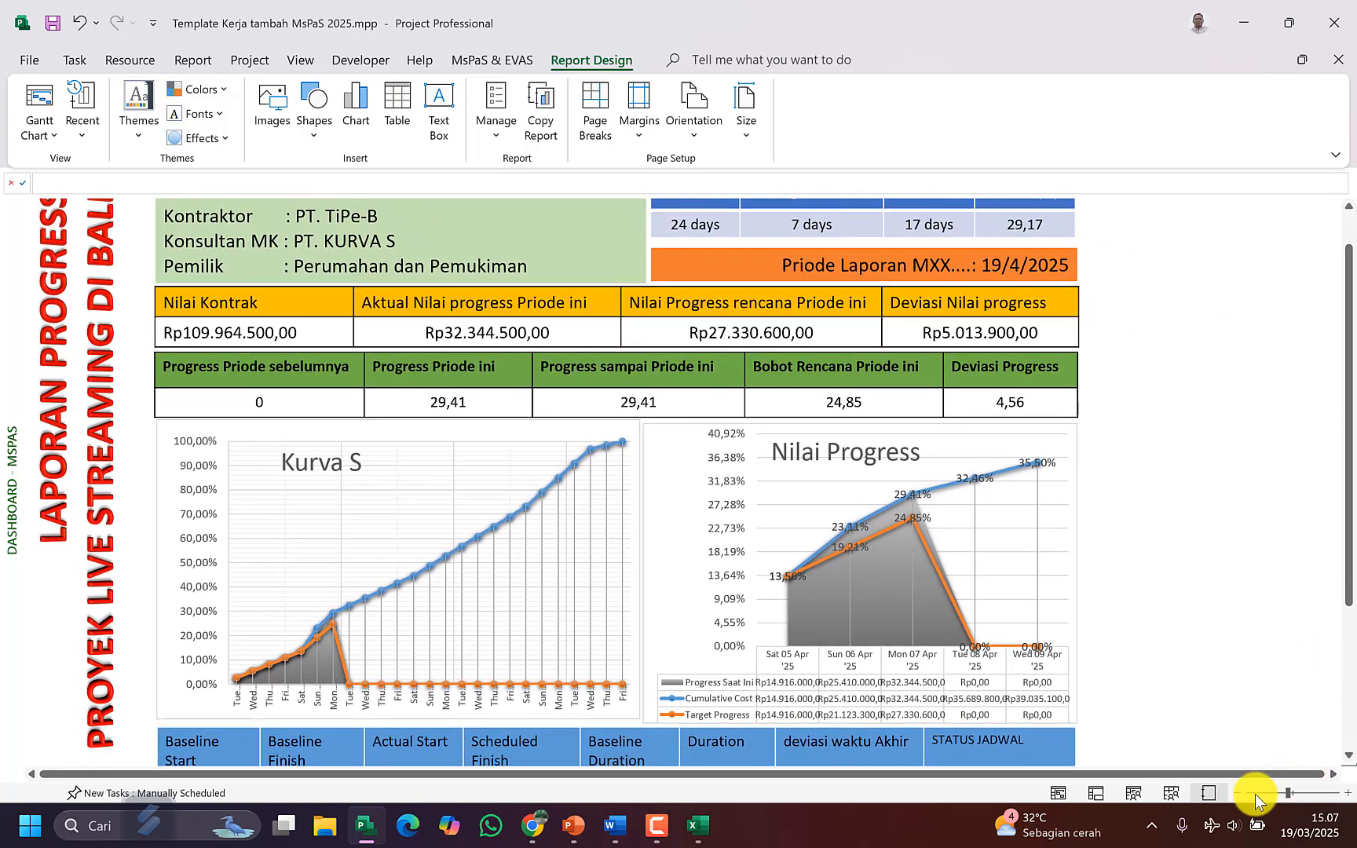
pyautogui.click(1238, 795)
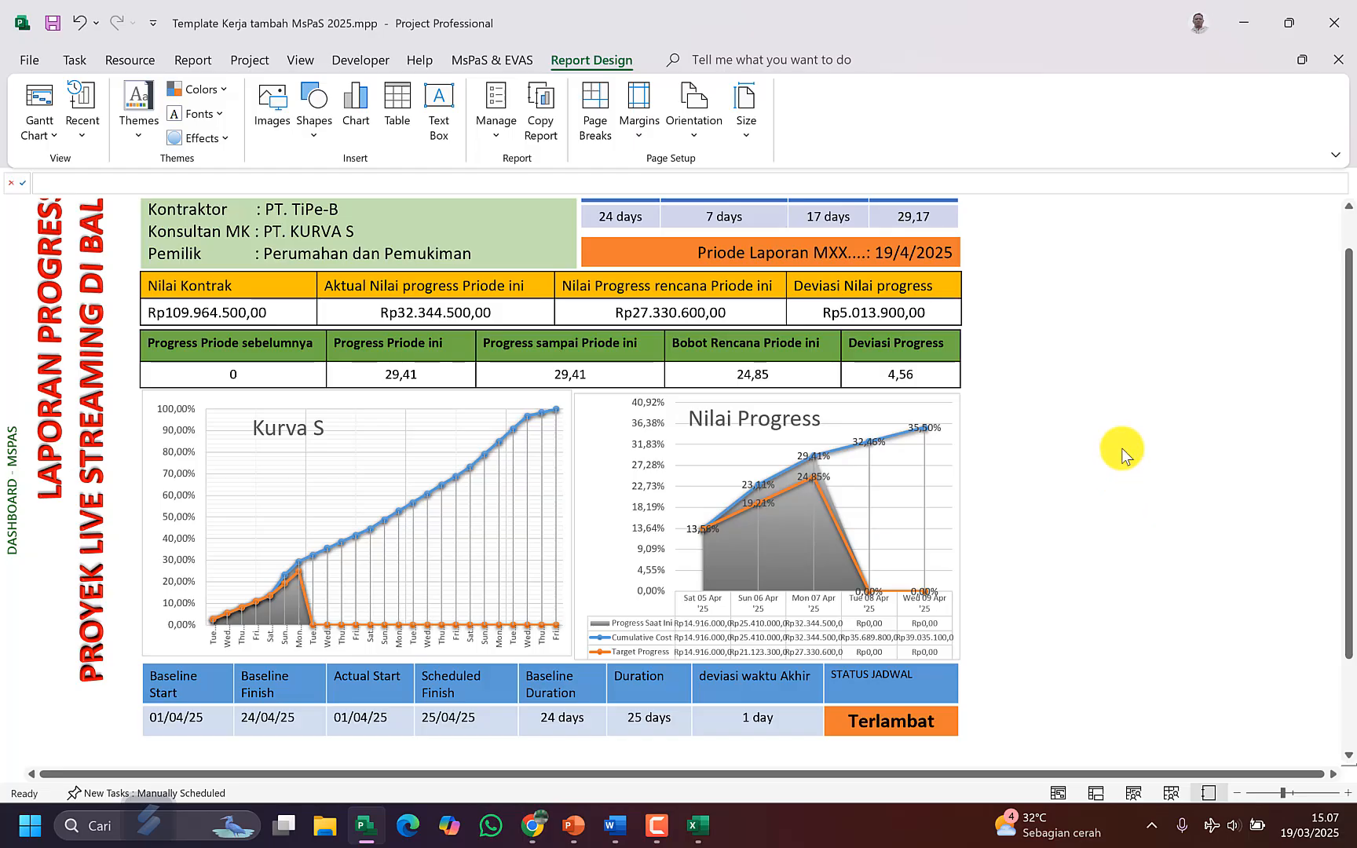
pyautogui.click(1235, 795)
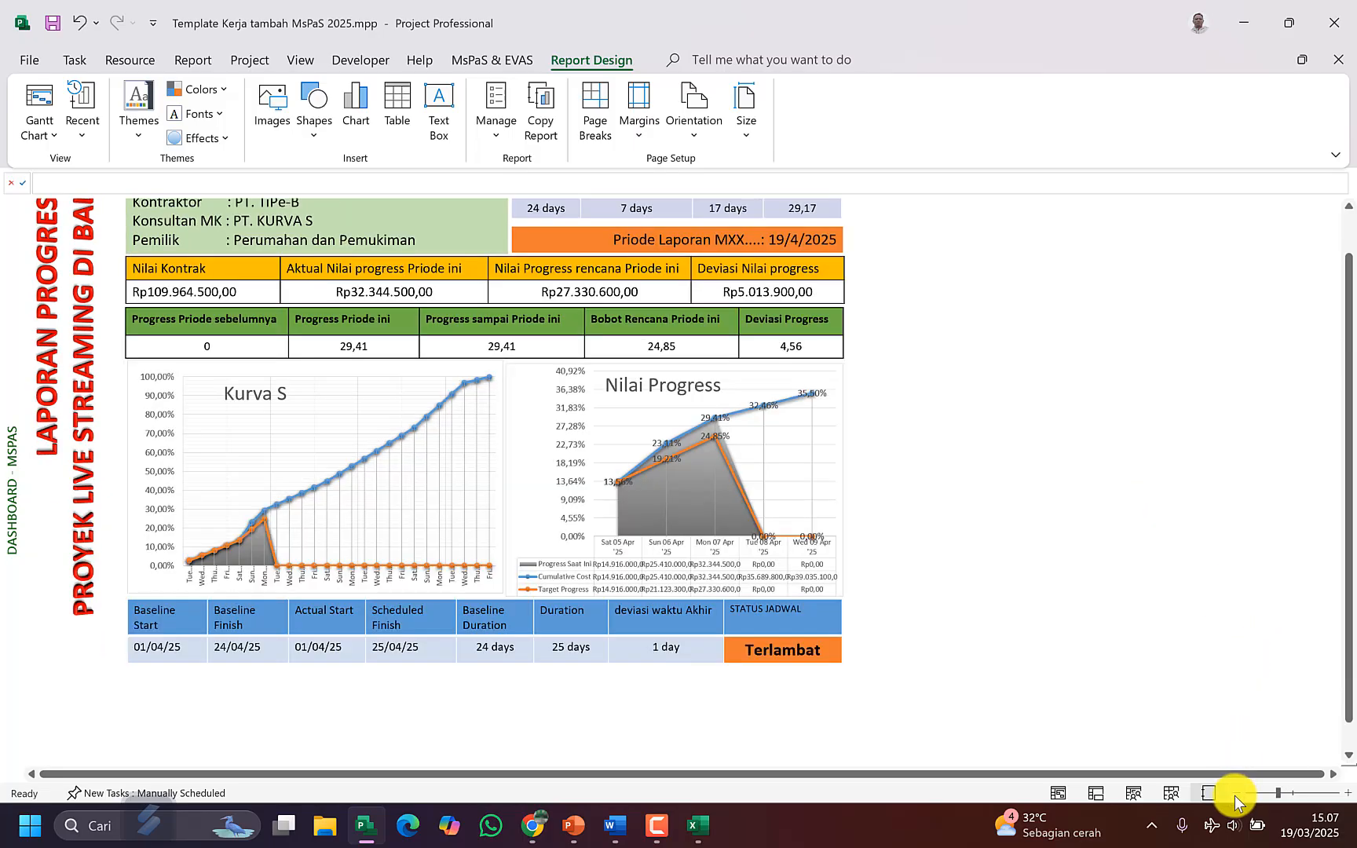
pyautogui.scroll(2, 1123, 397)
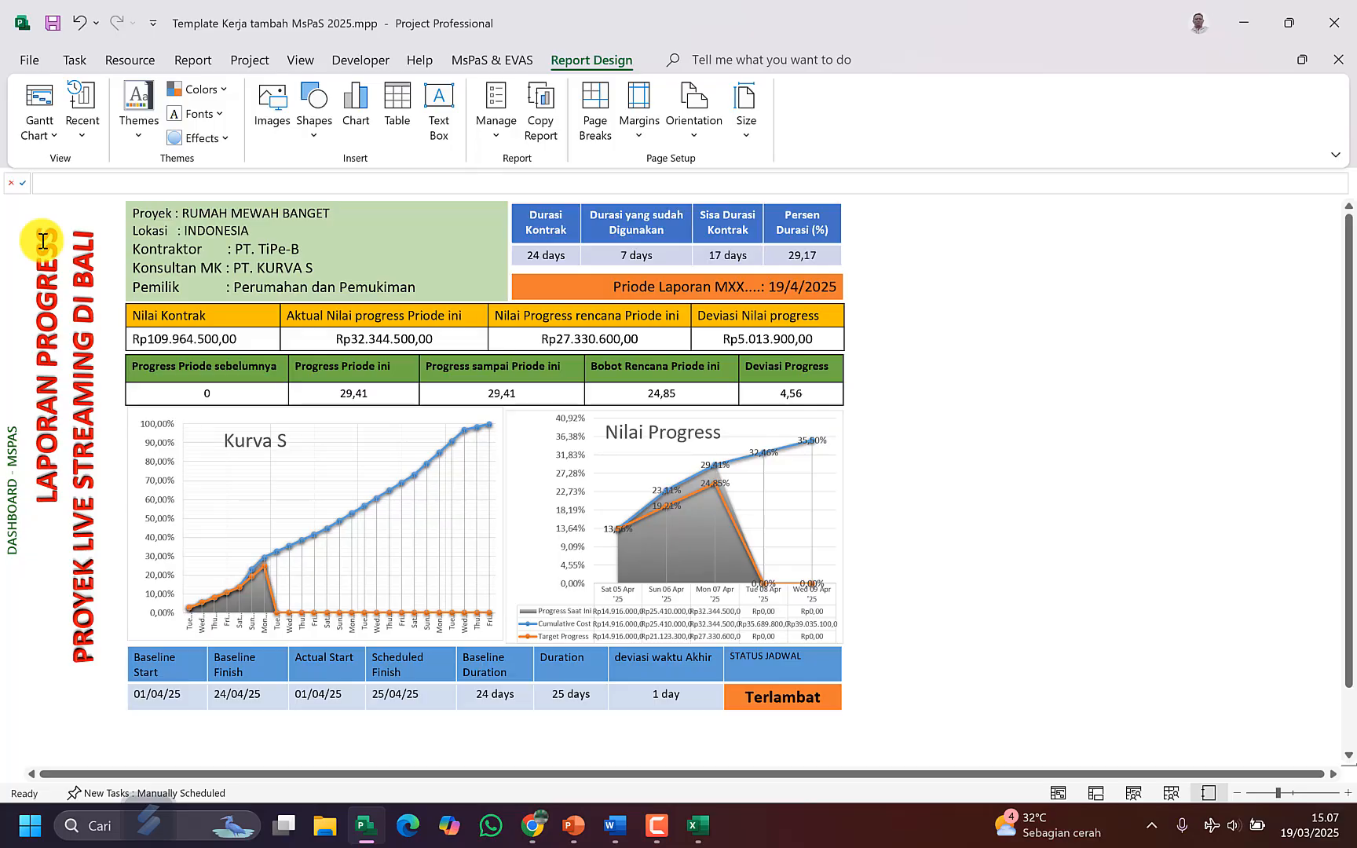
pyautogui.click(158, 696)
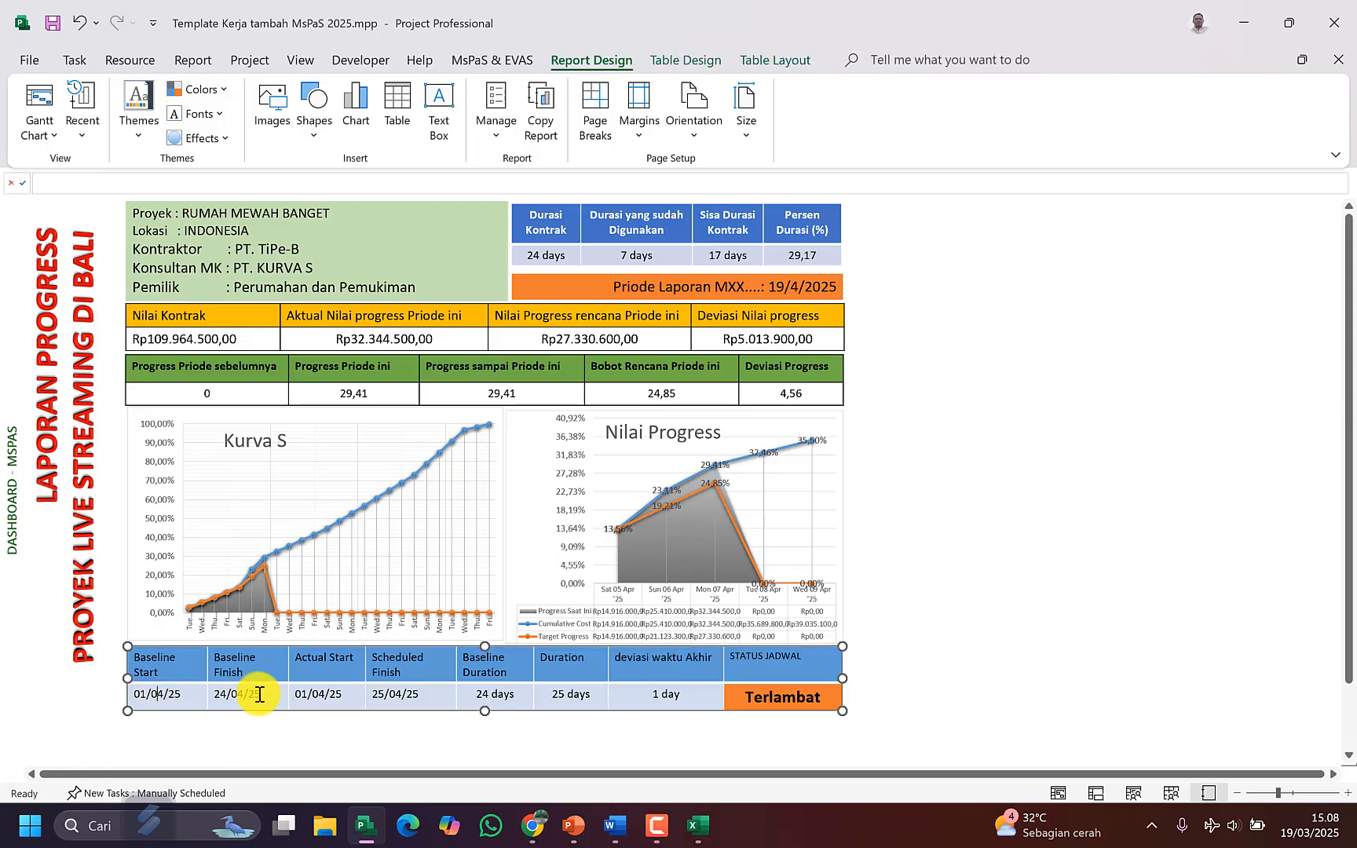
pyautogui.click(263, 695)
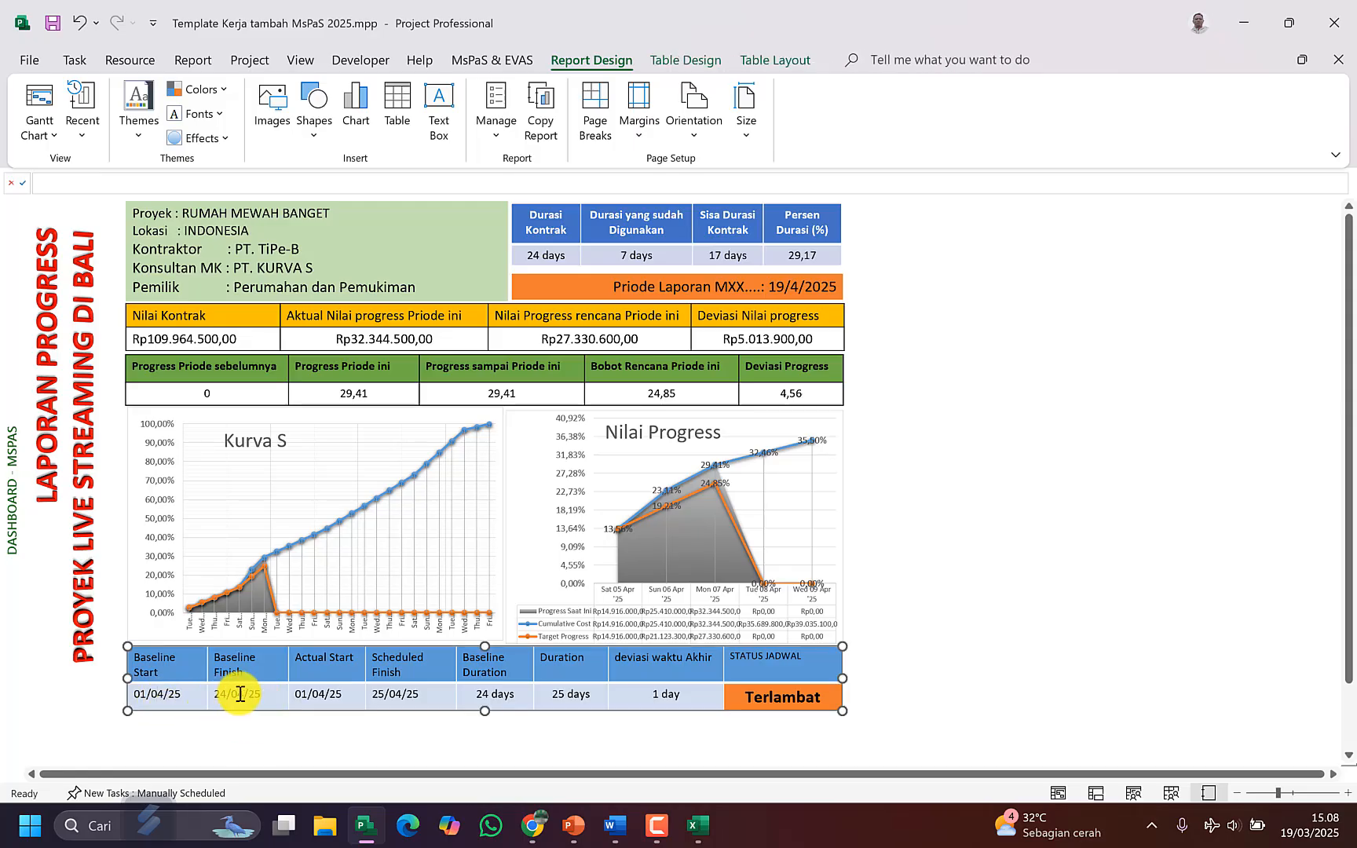
pyautogui.moveTo(239, 696); pyautogui.dragTo(266, 695)
pyautogui.click(408, 719)
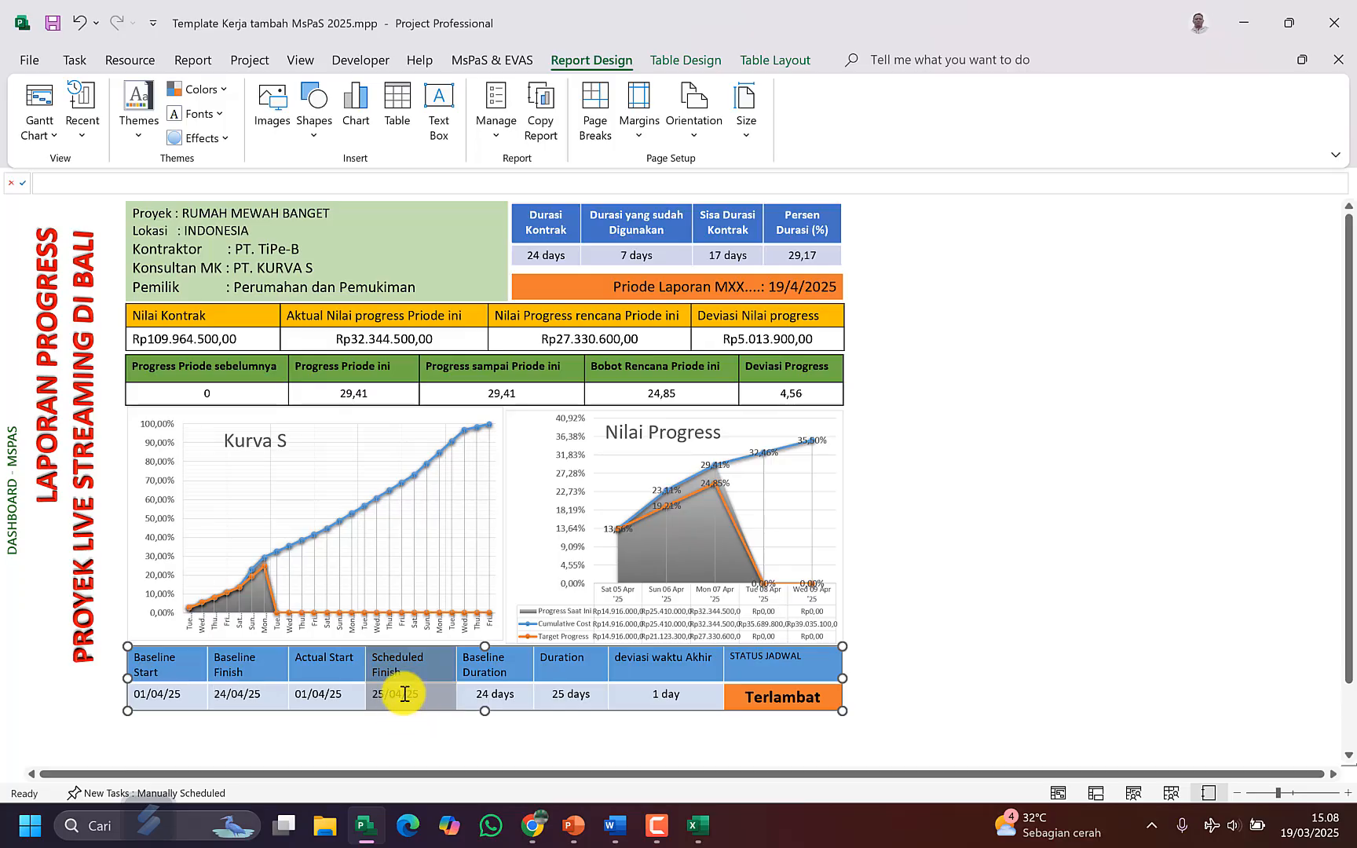
pyautogui.click(431, 692)
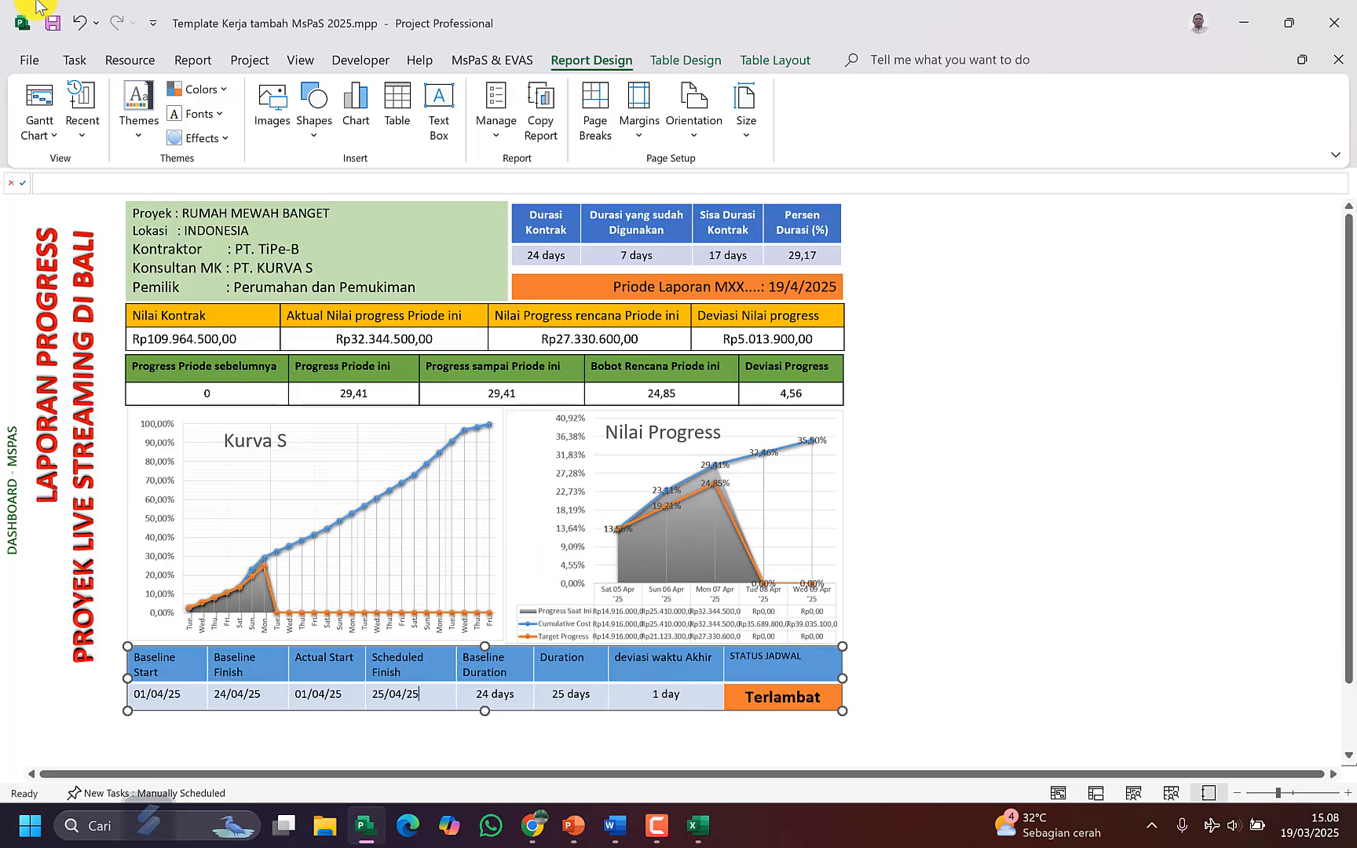
# Step: Switch from the dashboard report to the Gantt Chart view and check the previous and cumulative progress columns
pyautogui.click(40, 98)
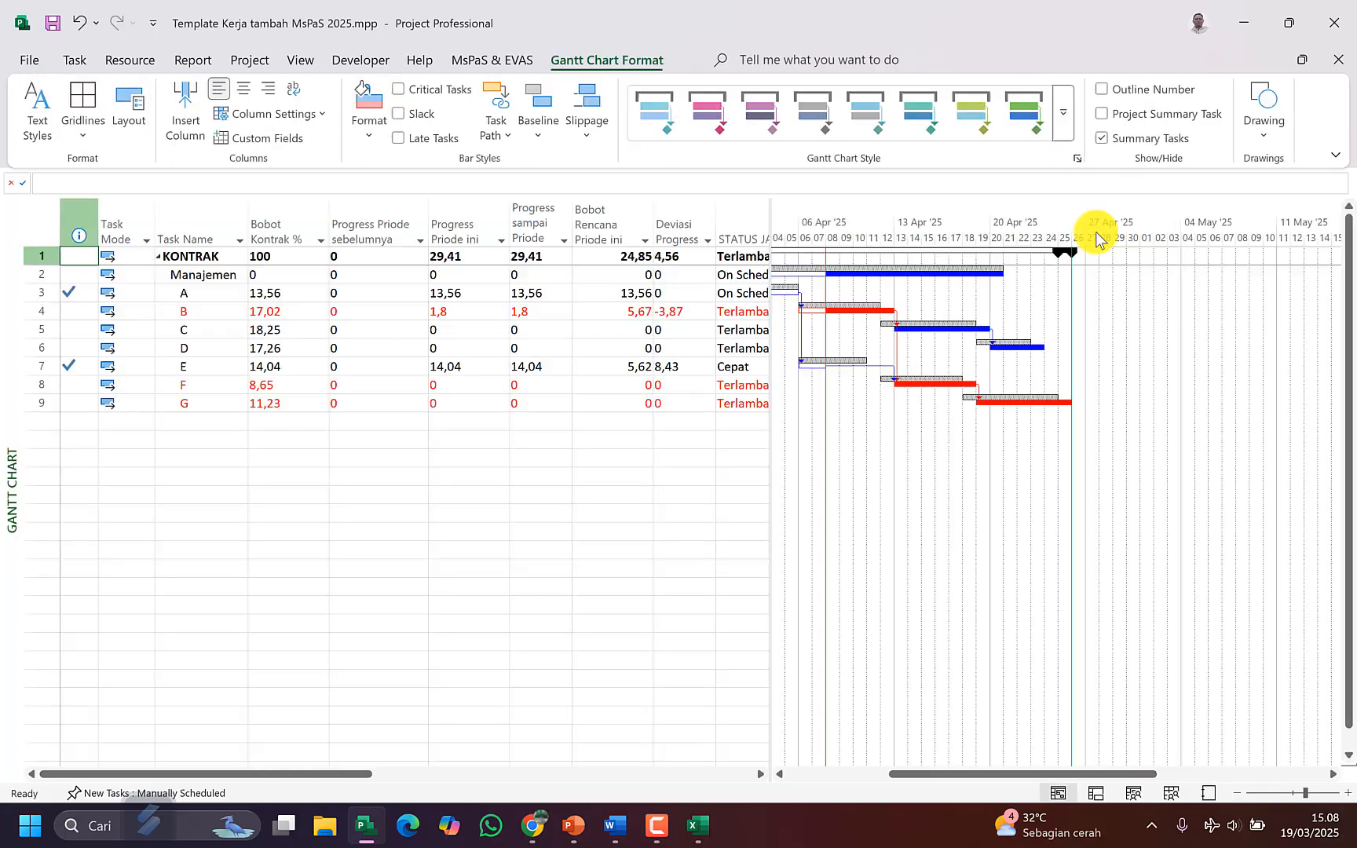
pyautogui.click(396, 276)
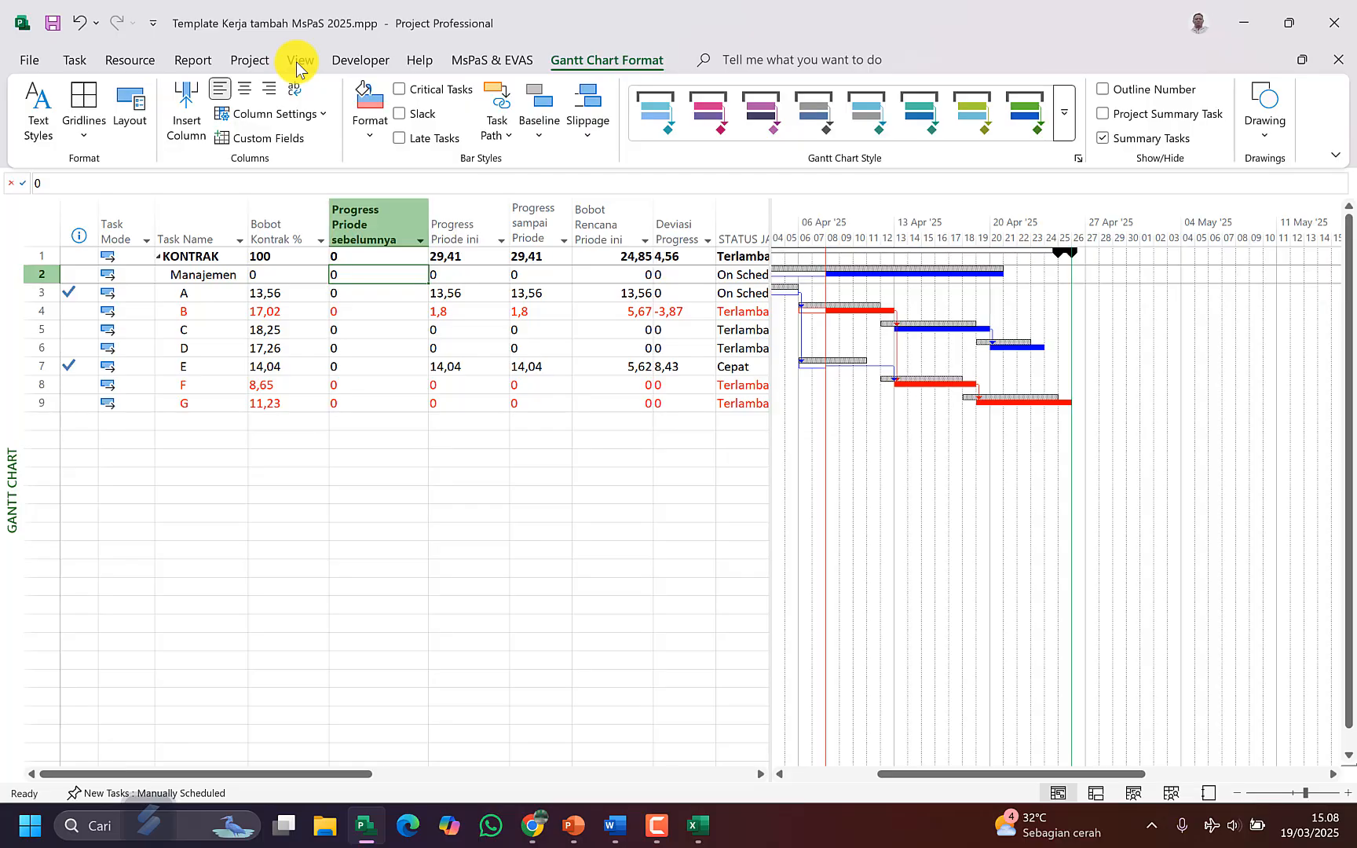
pyautogui.click(524, 383)
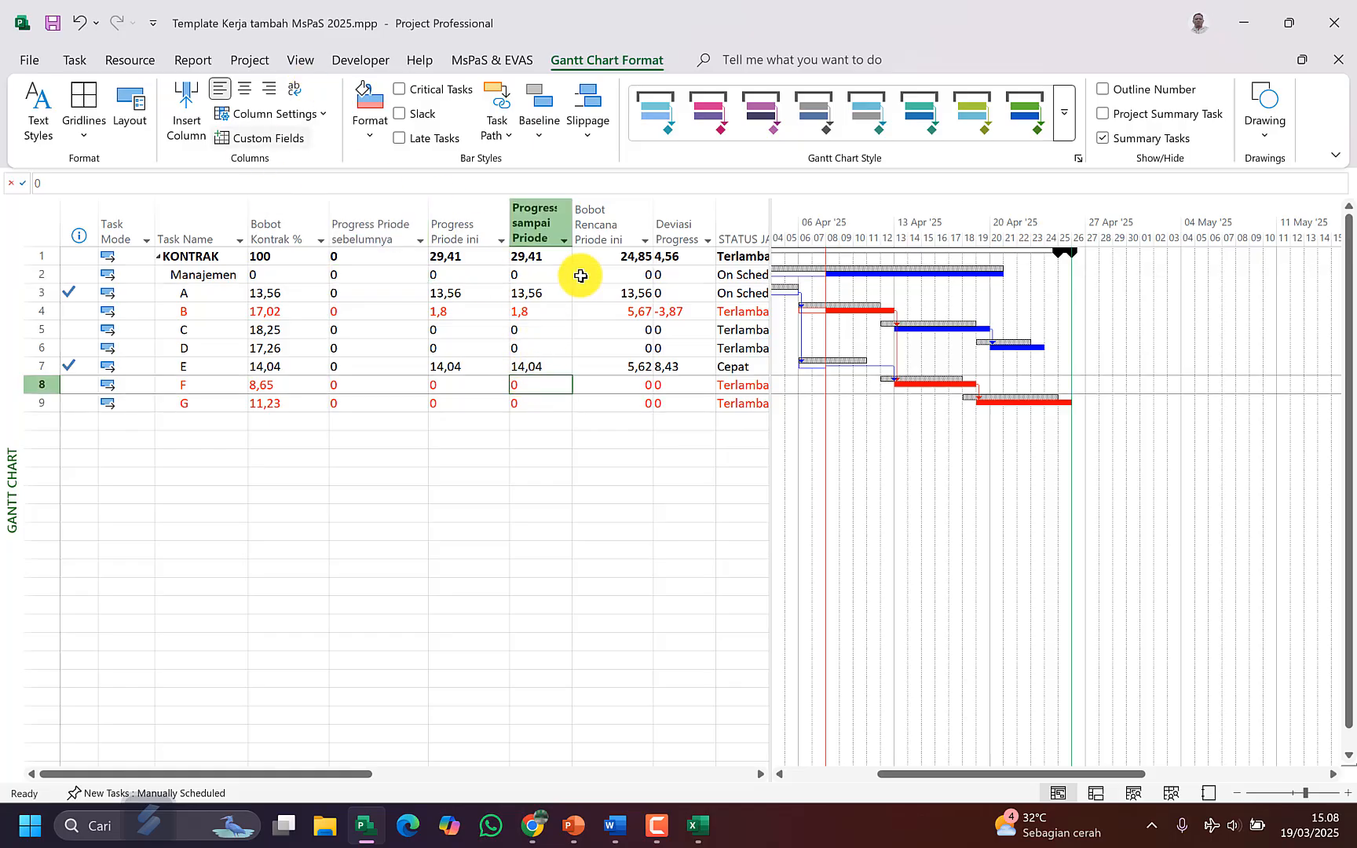
# Step: Save the project as a new file named "Priode evaluasi 1" in the MsPaS folder
pyautogui.hotkey('alt', 'f')
pyautogui.press('a')
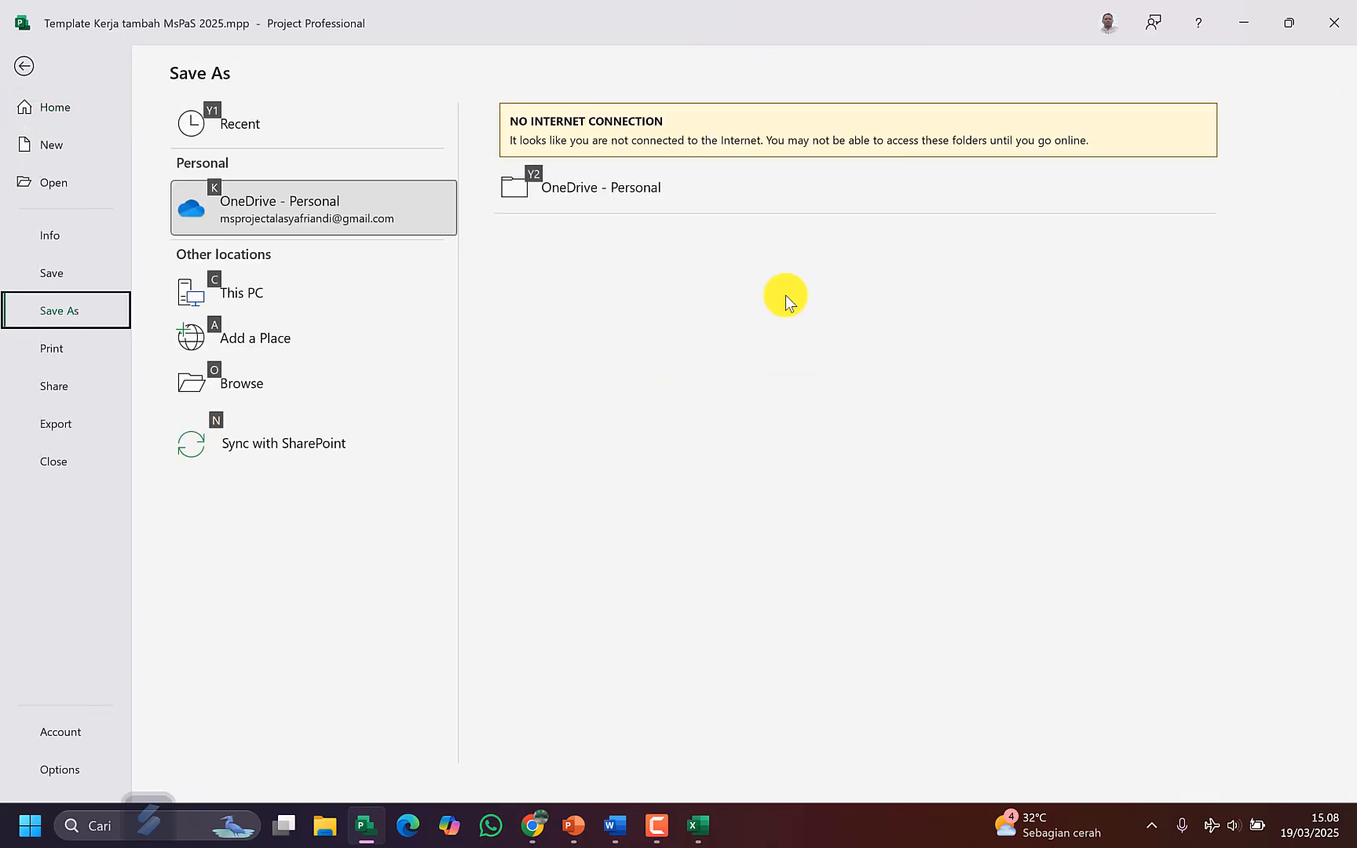
pyautogui.click(252, 375)
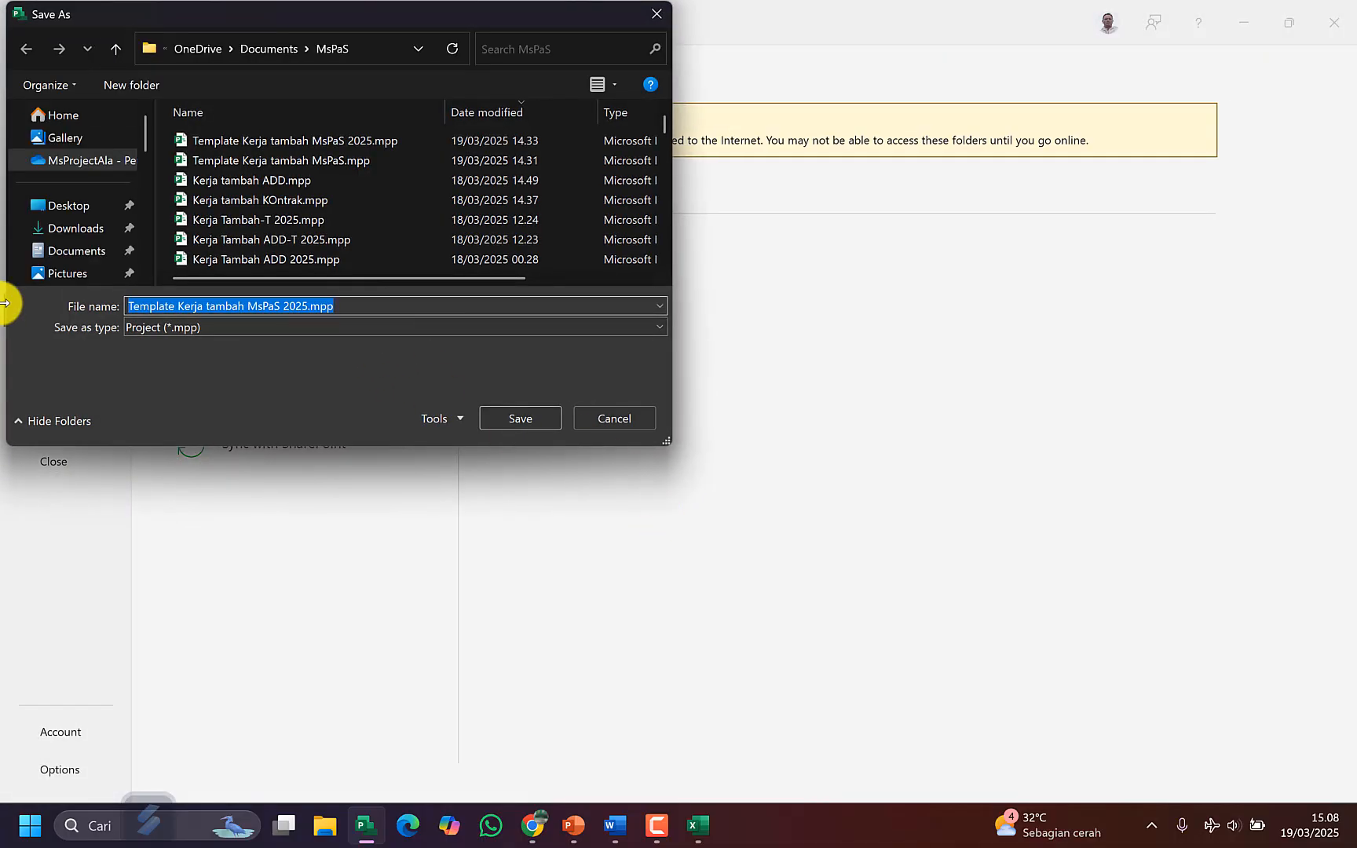
pyautogui.write('Priode evaluasi 1')
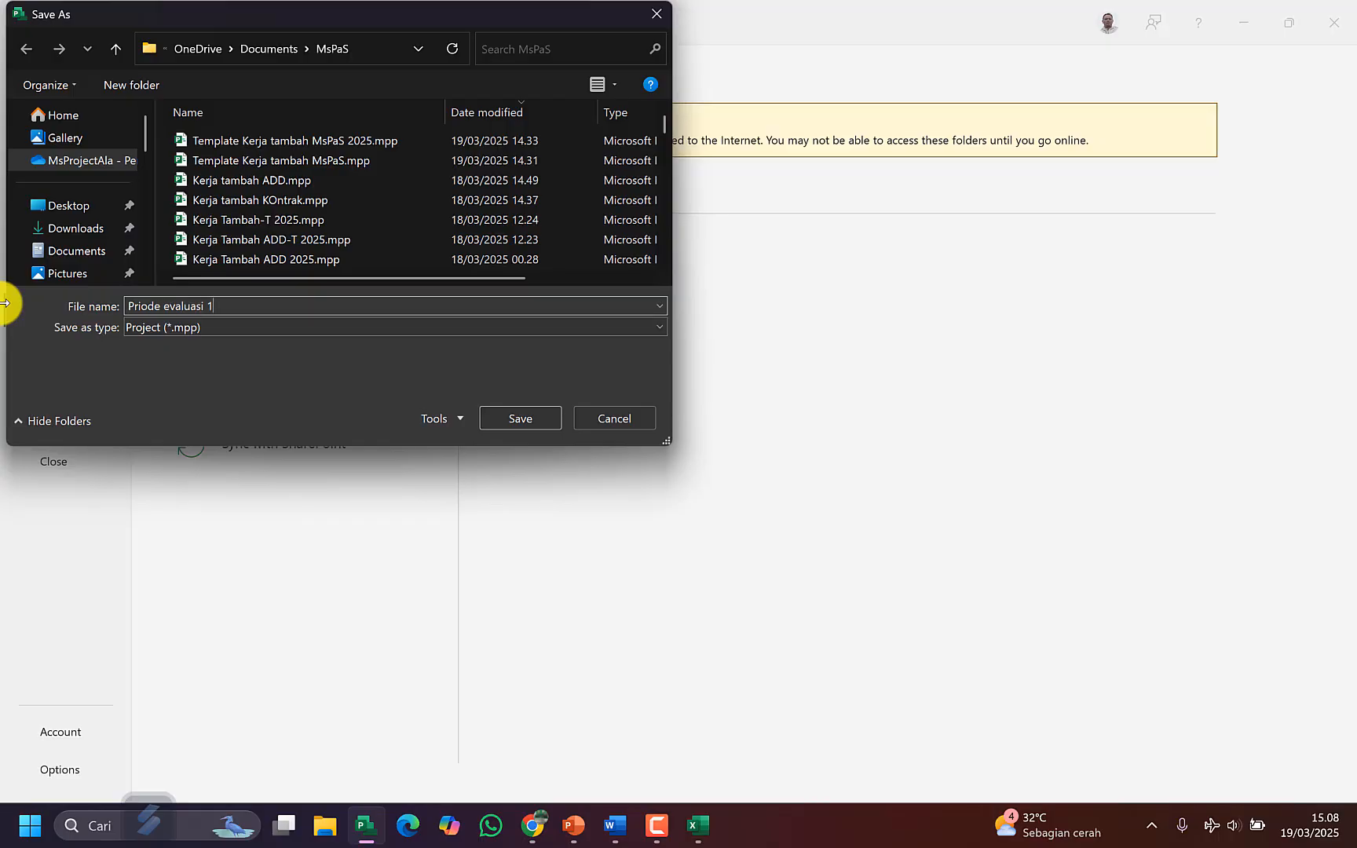
pyautogui.press('Return')
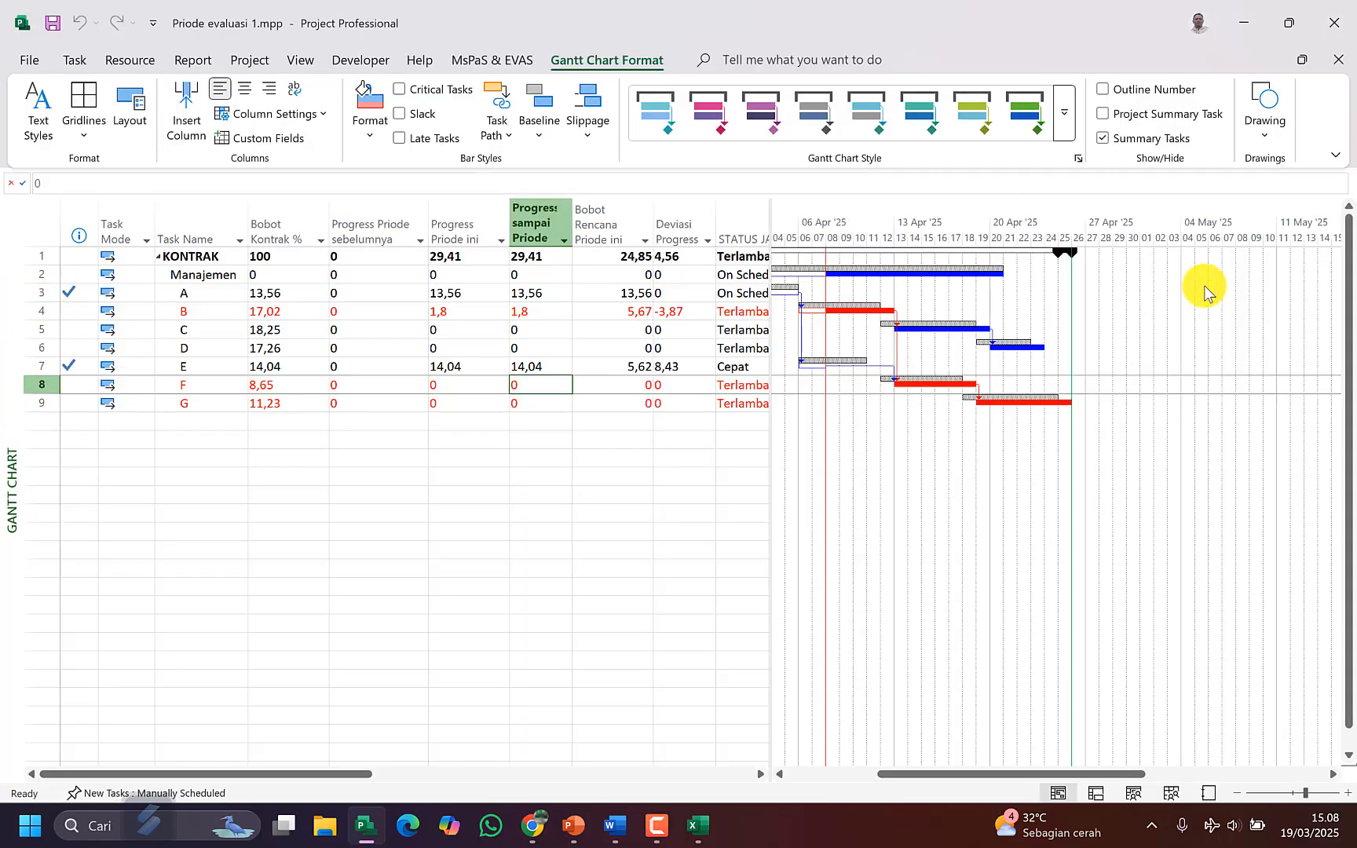
# Step: Copy the whole "Progress sampai Priode ini" column into the "Progress Priode sebelumnya" column
pyautogui.click(556, 259)
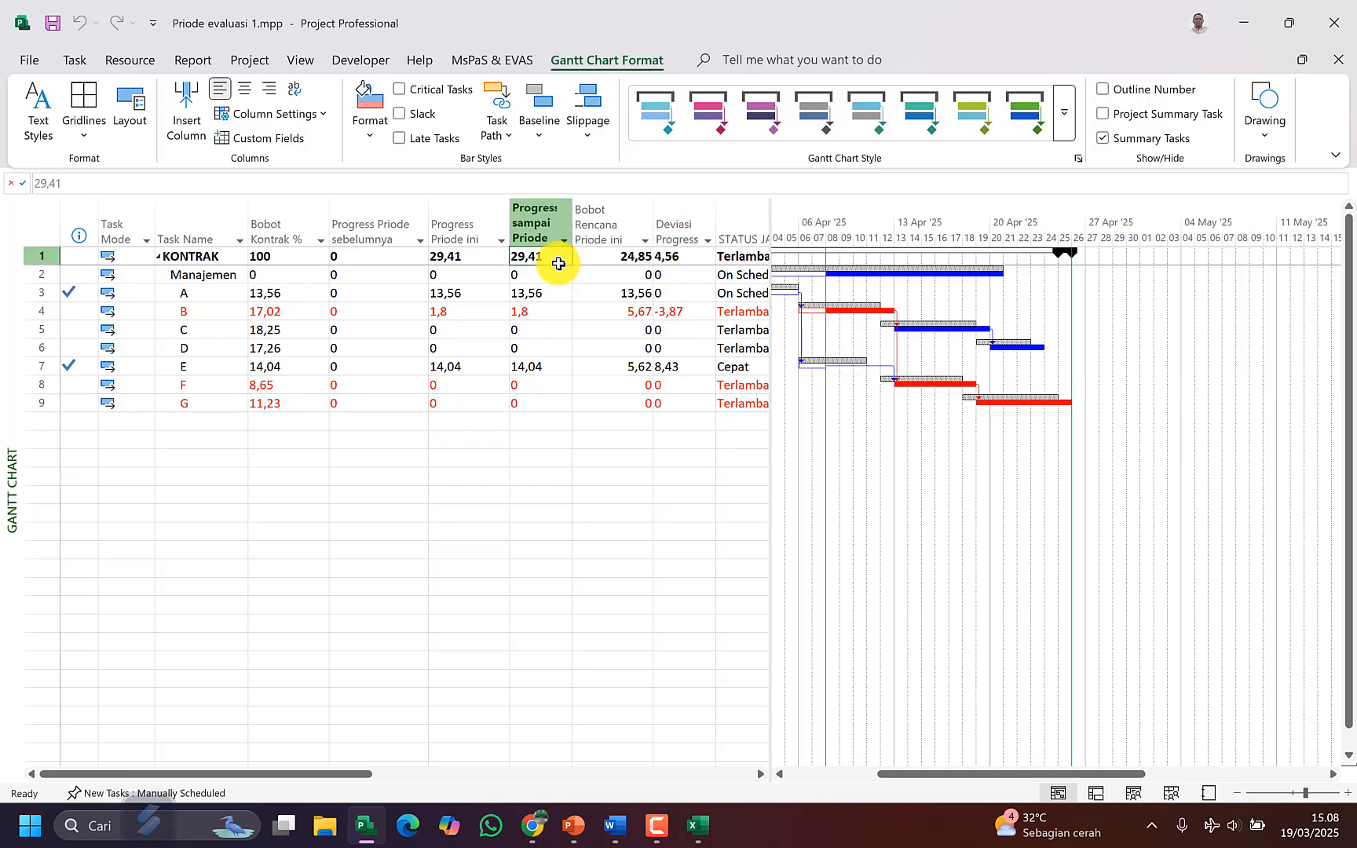
pyautogui.click(550, 207)
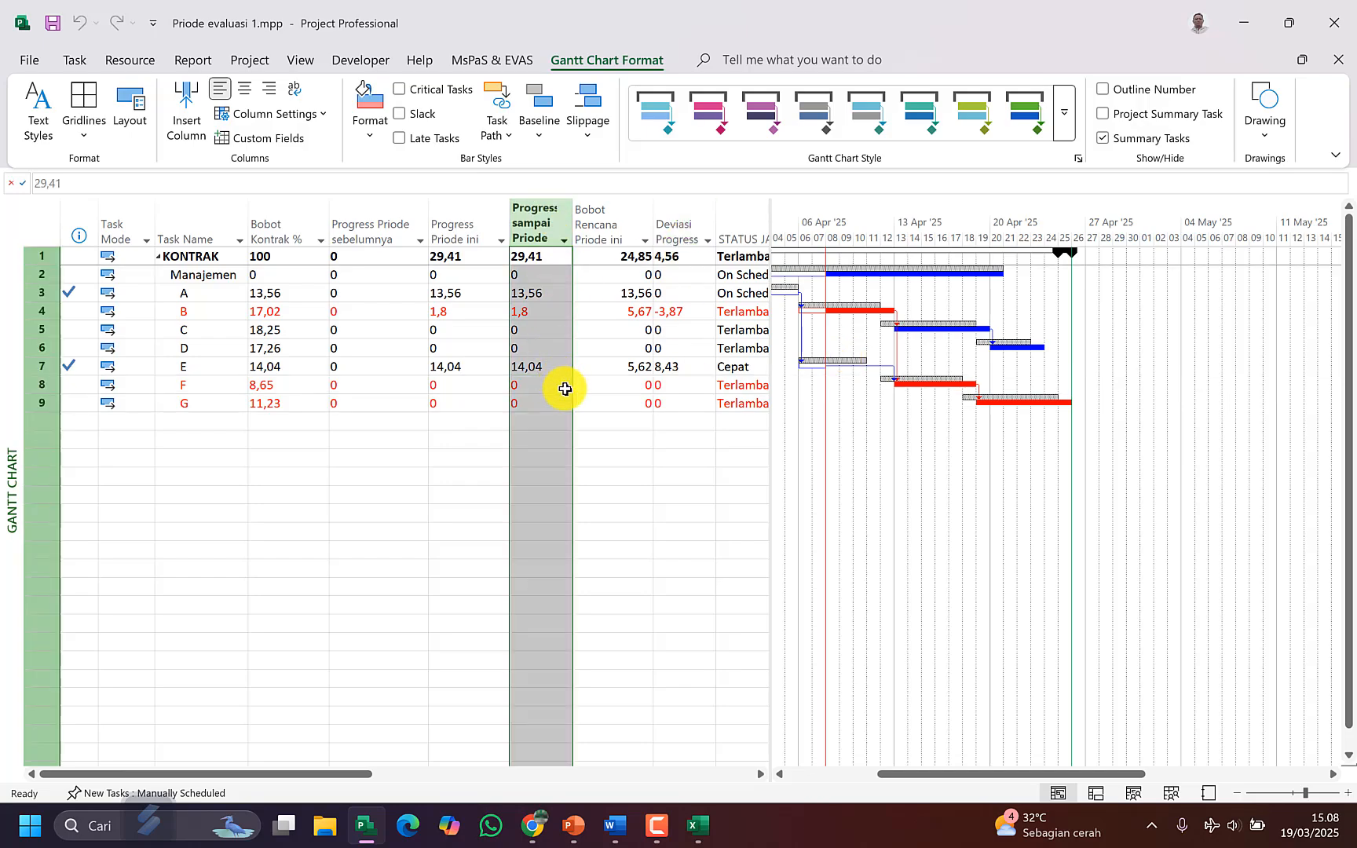
pyautogui.click(360, 228)
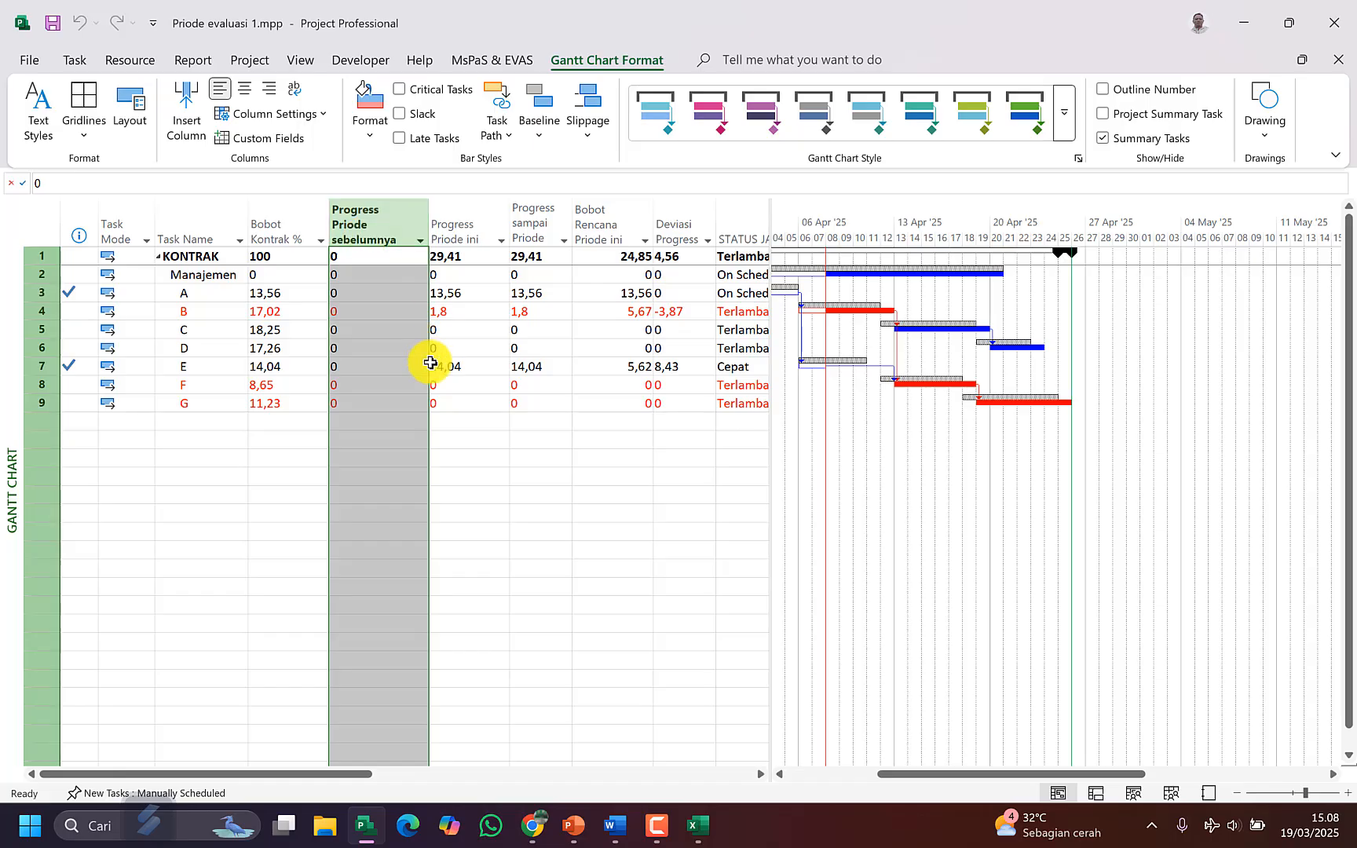
pyautogui.write('29,41 0 13,56 1,8 0 0 14,04 0 0')
pyautogui.click(487, 361)
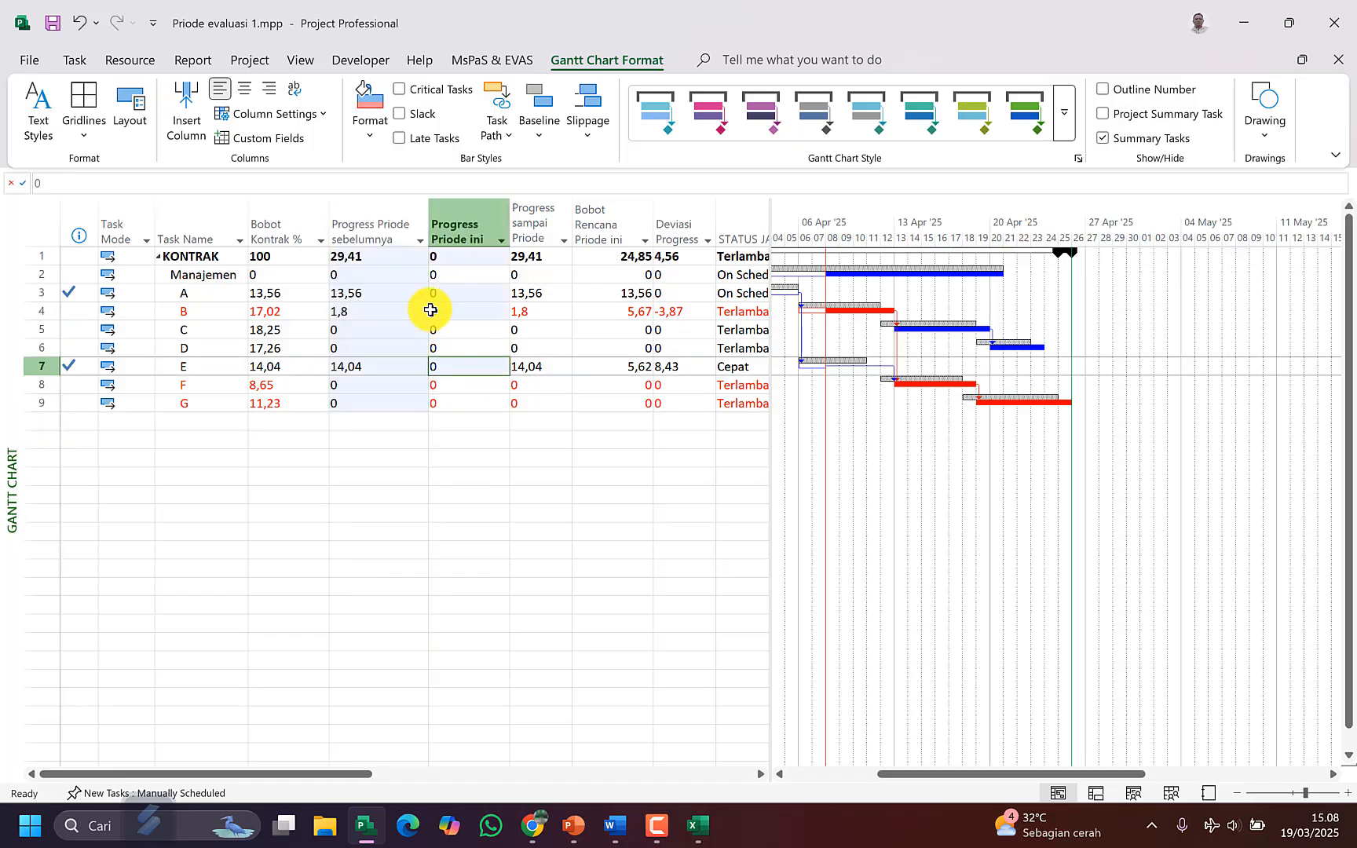
pyautogui.click(368, 259)
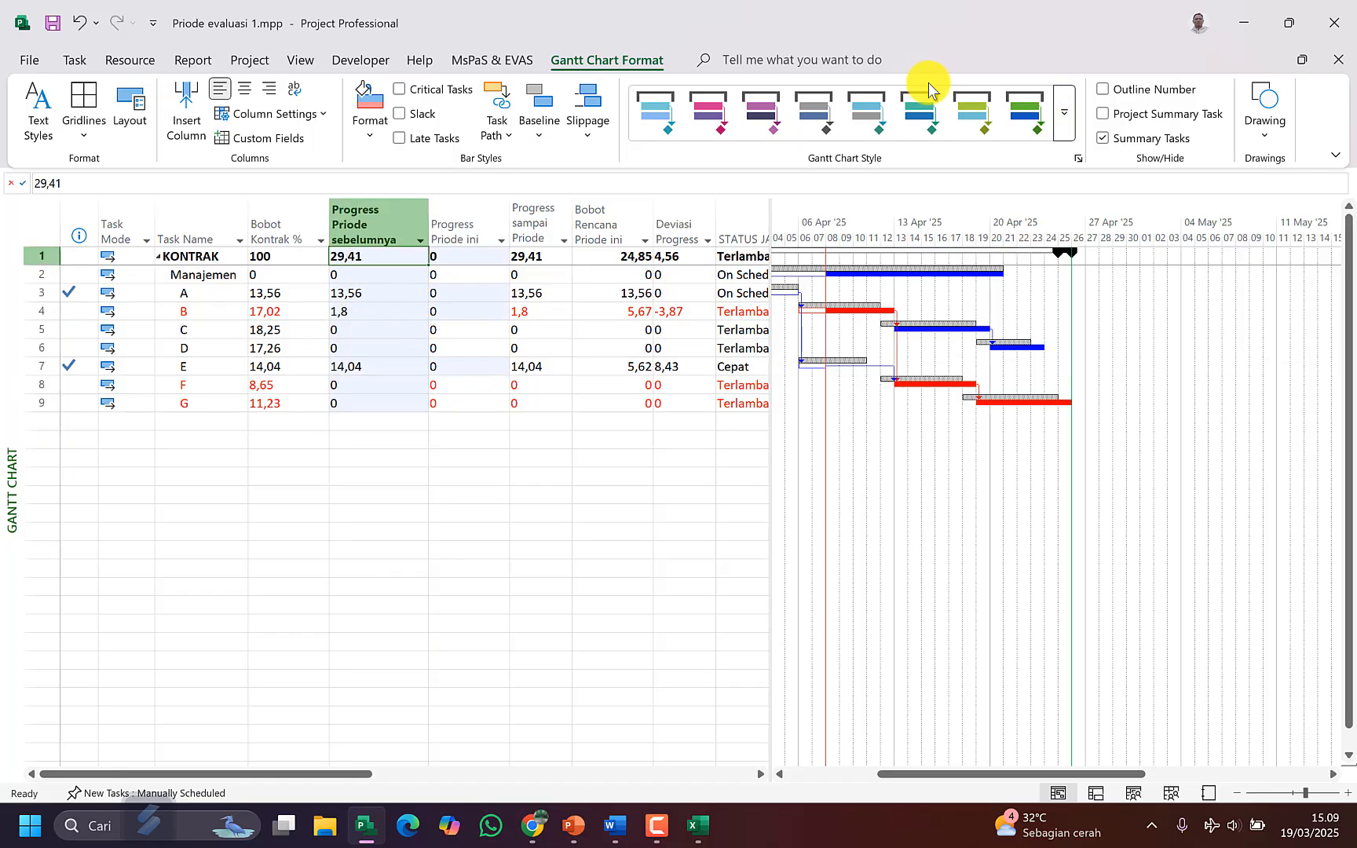
# Step: Check the previous and current period progress in the Dashboard - MsPaS report and return to the Gantt Chart
pyautogui.click(503, 62)
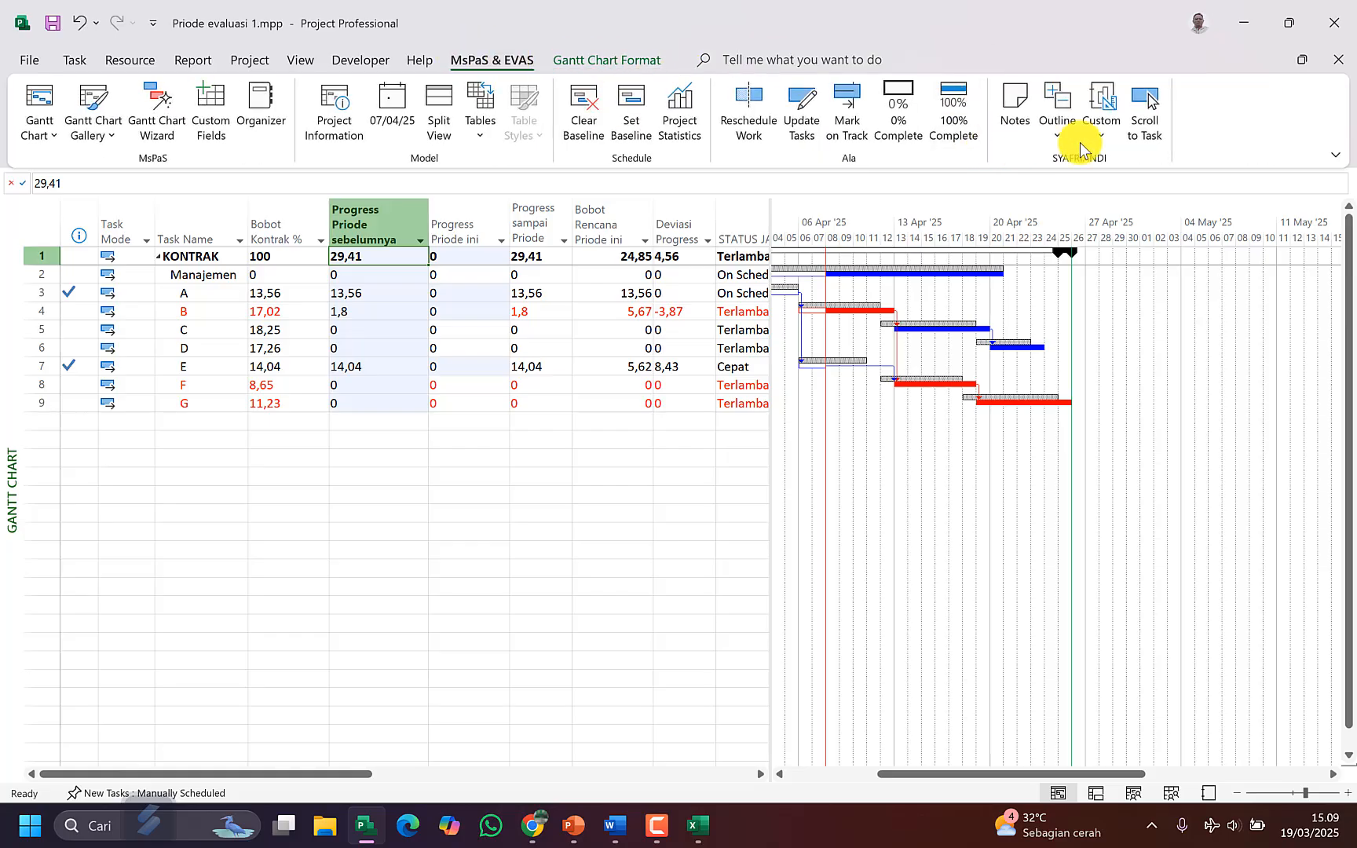
pyautogui.click(1100, 106)
pyautogui.click(1170, 193)
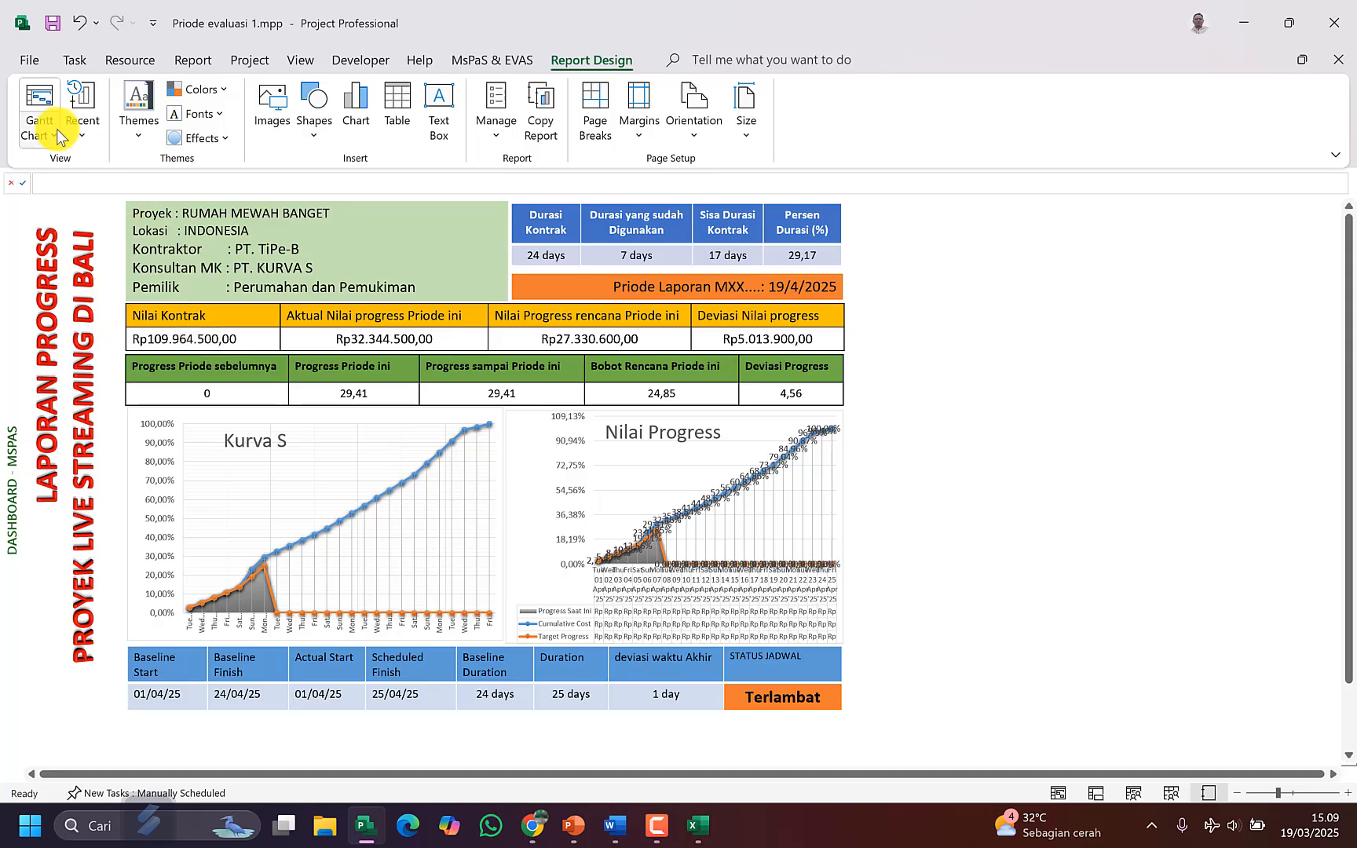
pyautogui.click(56, 106)
pyautogui.click(289, 345)
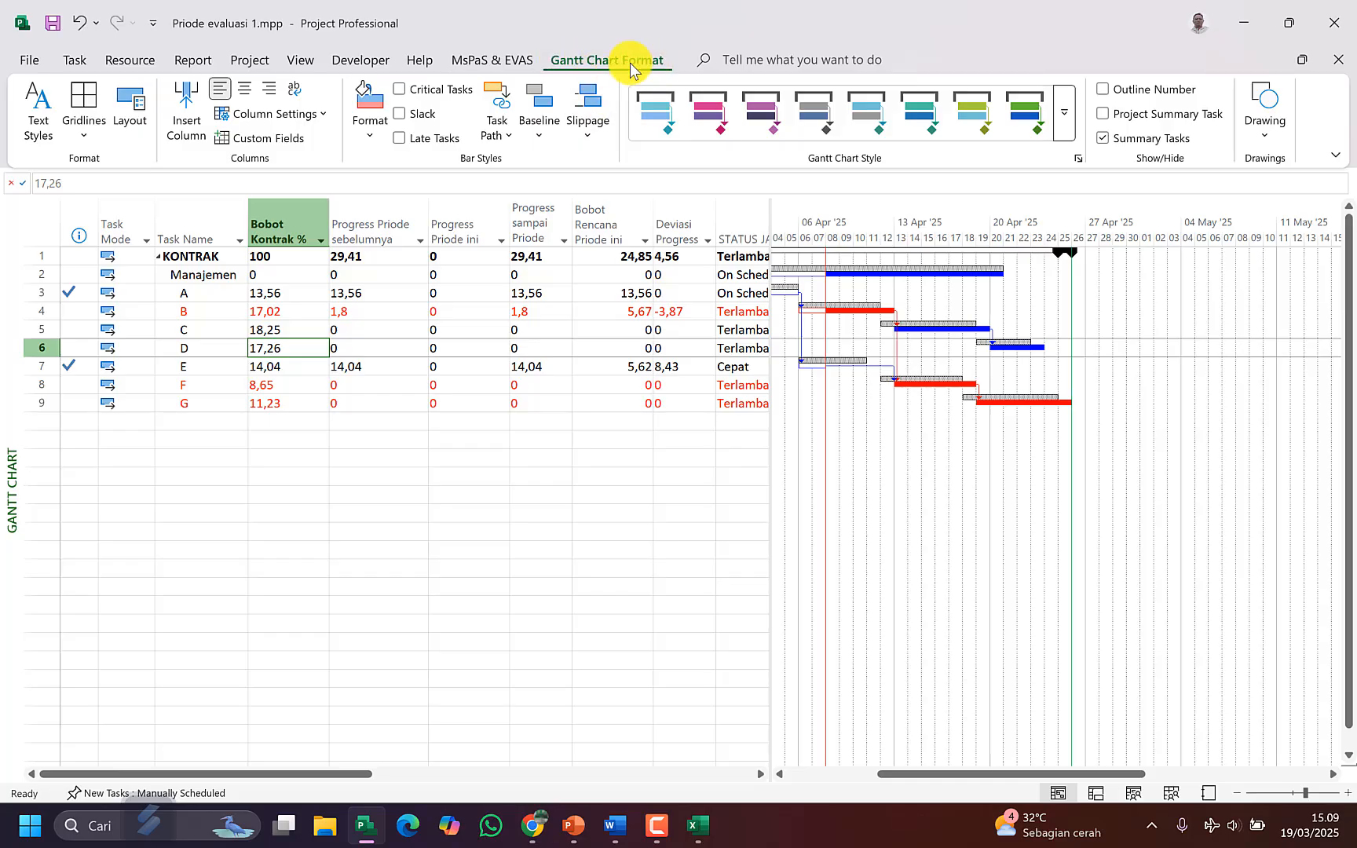
# Step: Show the project summary task and copy "Progress sampai Priode ini" into "Progress Priode sebelumnya" for all rows, including the summary
pyautogui.click(1131, 115)
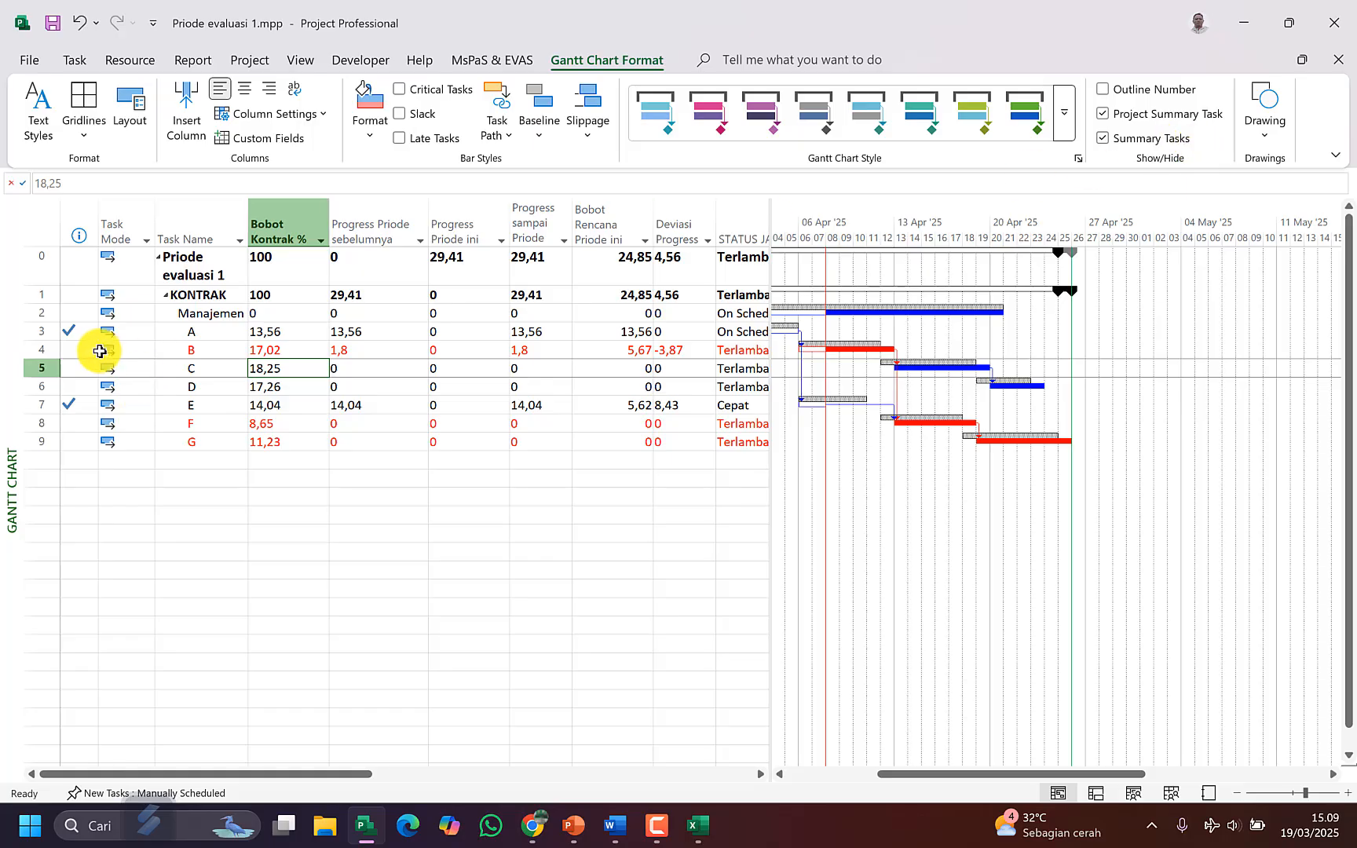
pyautogui.click(554, 215)
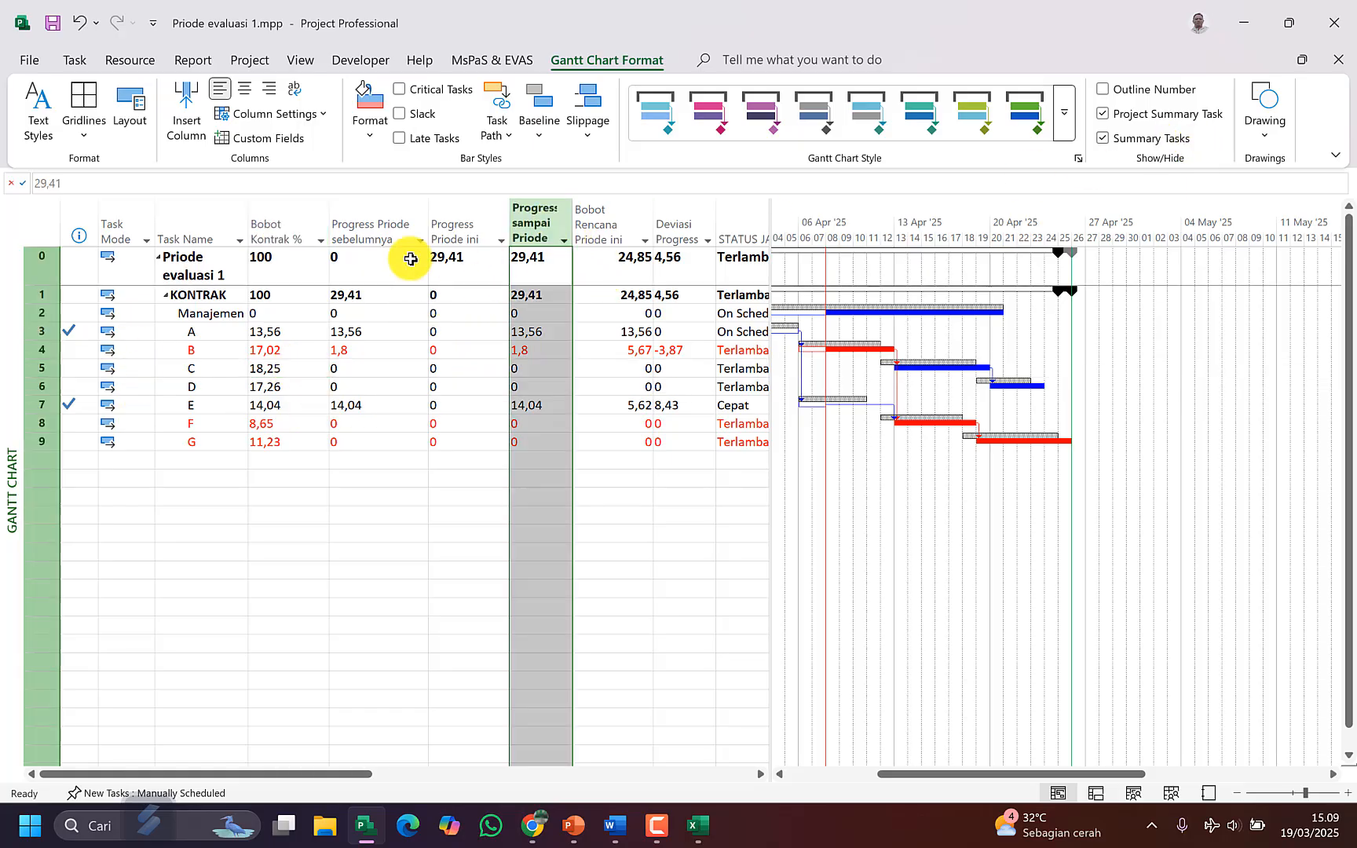
pyautogui.click(370, 228)
pyautogui.write('29,41 29,41 0 13,56 1,8 0 0 14,04 0 0')
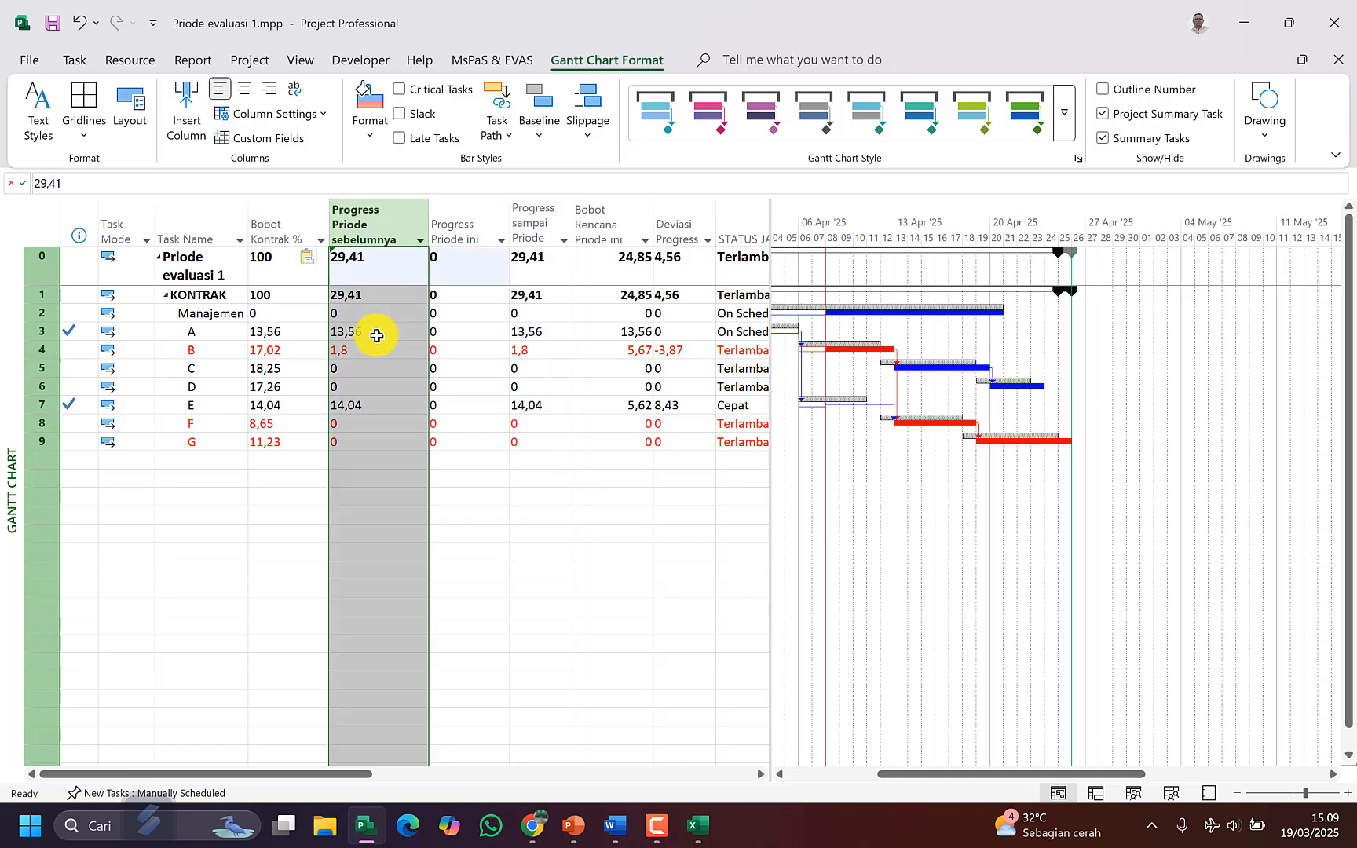
pyautogui.click(377, 331)
pyautogui.click(397, 271)
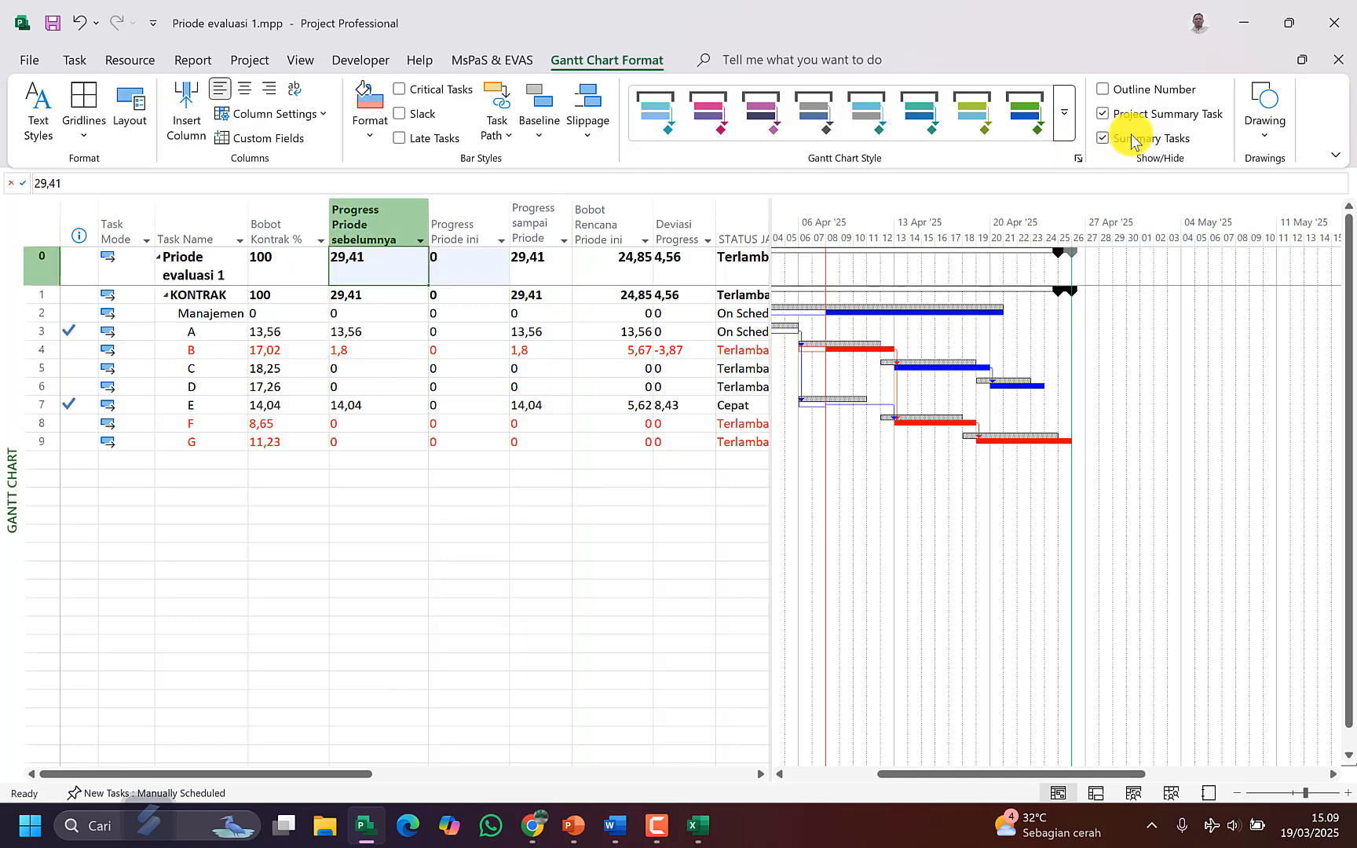
pyautogui.click(28, 261)
pyautogui.click(375, 269)
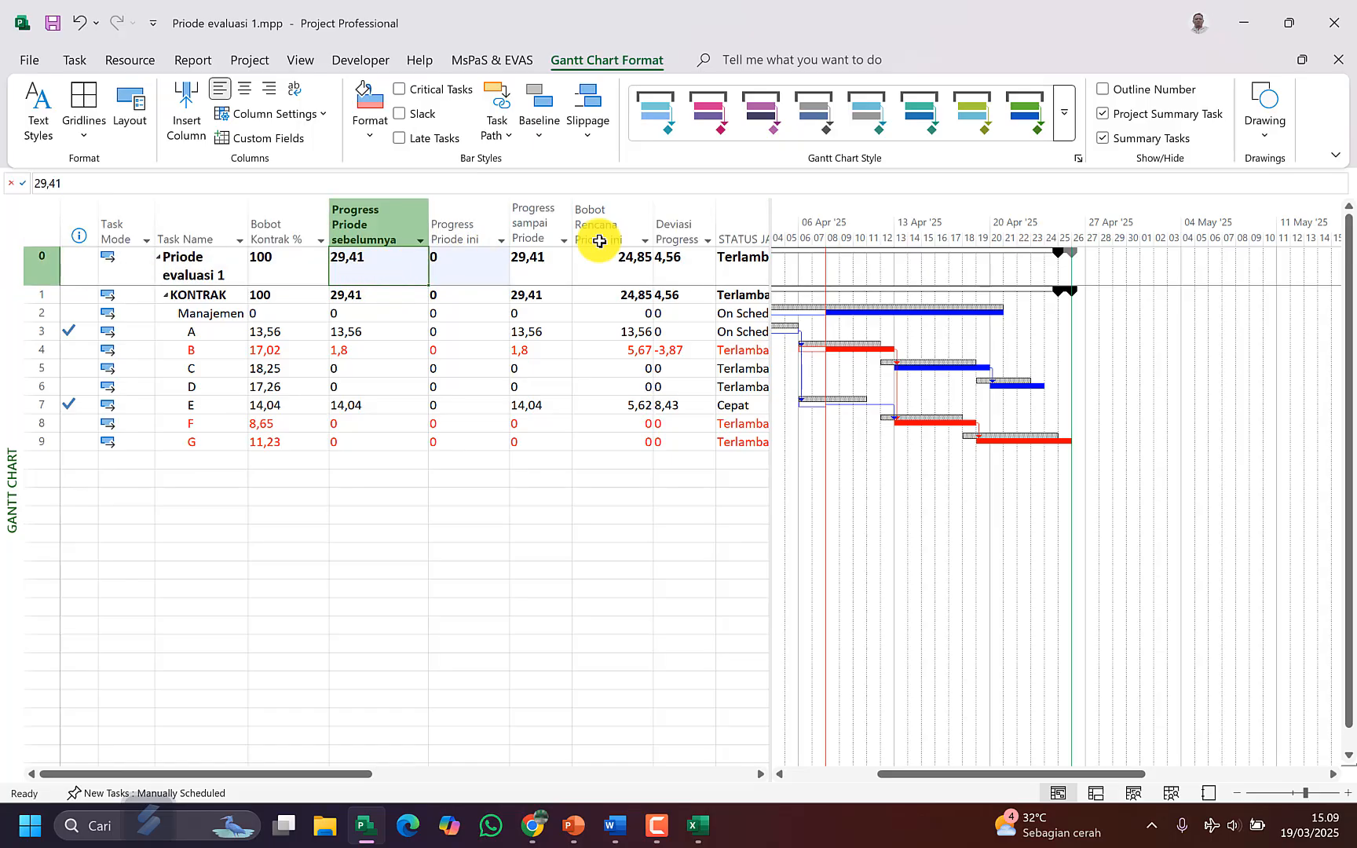
# Step: Review the previous, current and cumulative progress figures in the Dashboard - MsPaS report, and return to the Gantt Chart
pyautogui.click(514, 61)
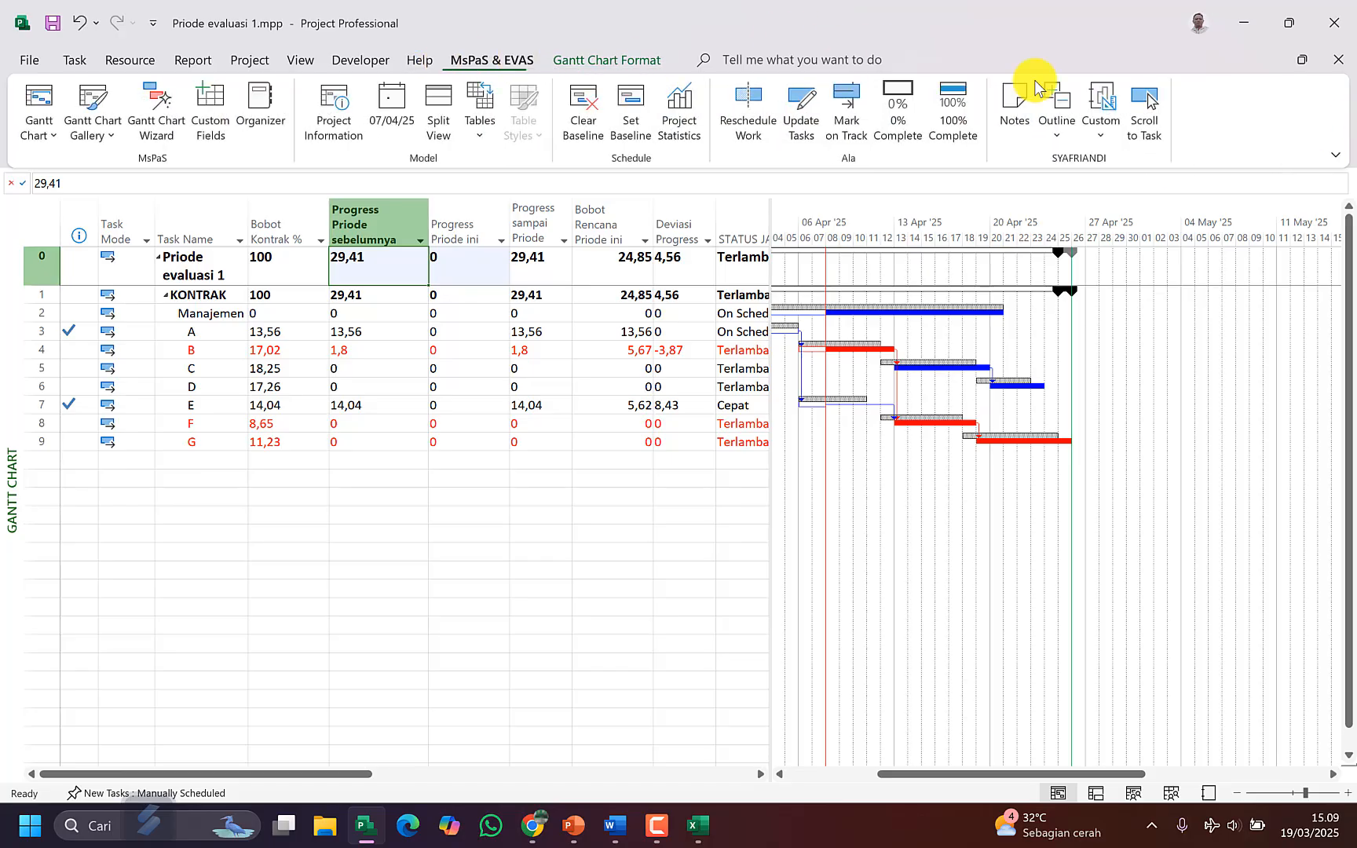
pyautogui.click(1100, 142)
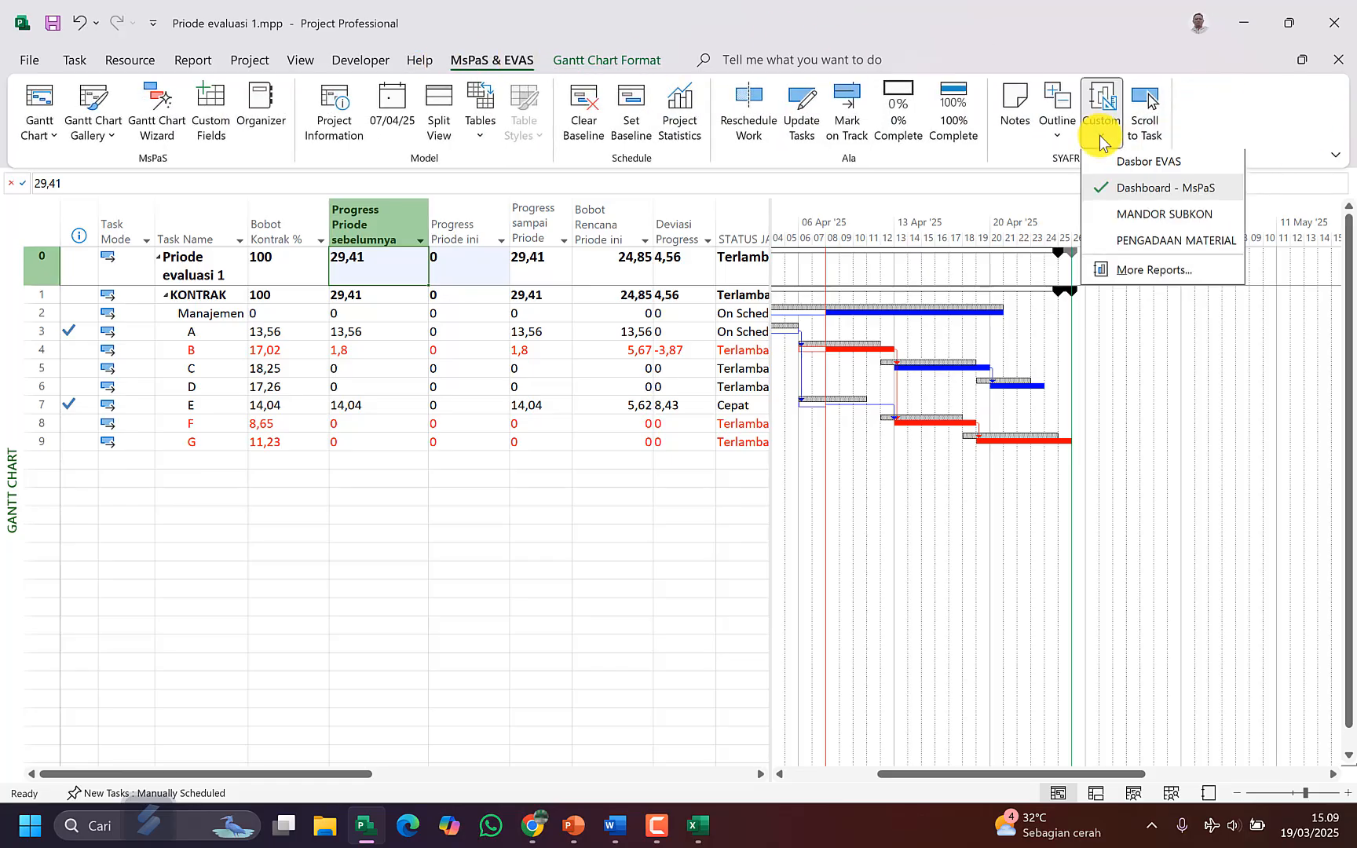
pyautogui.click(1104, 188)
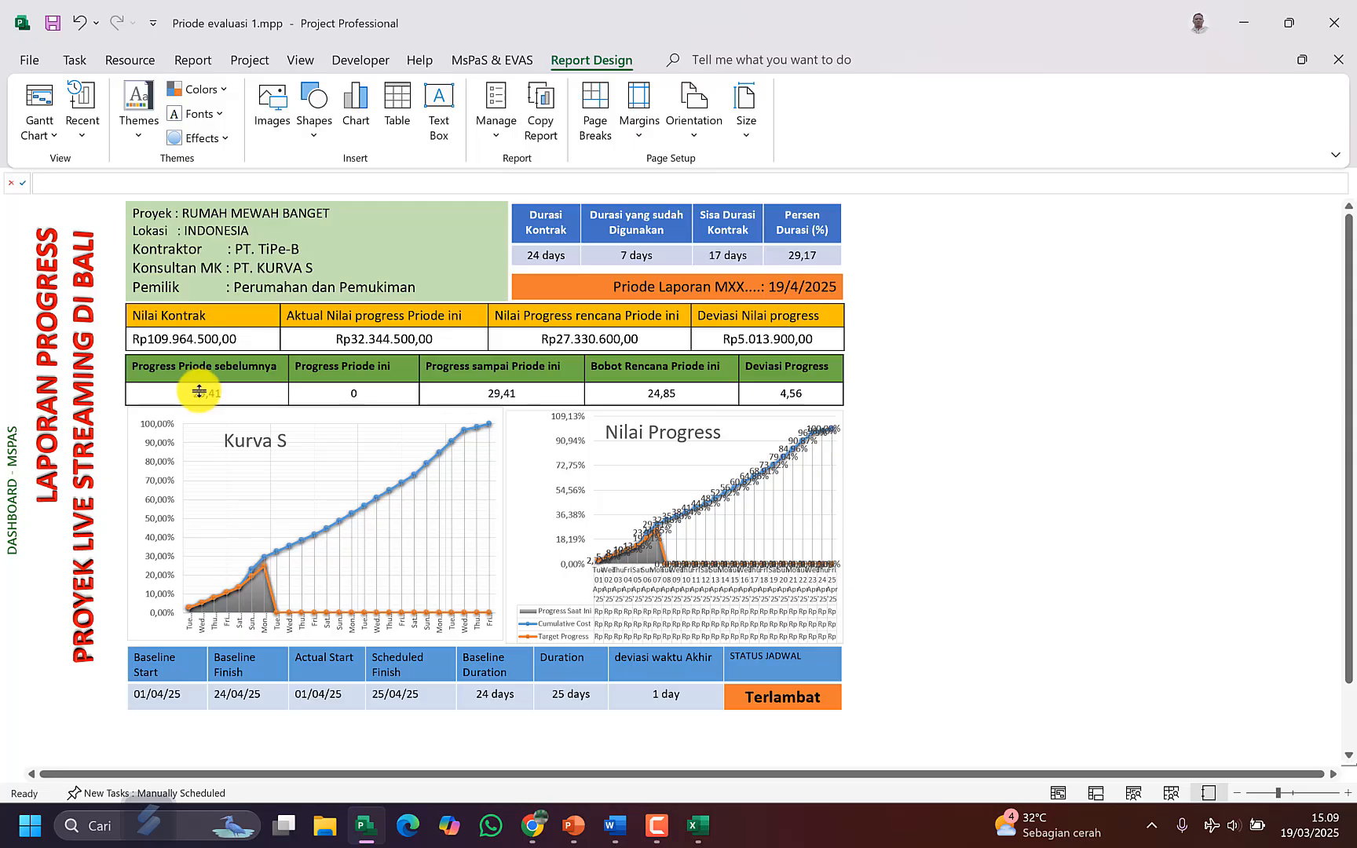
pyautogui.doubleClick(196, 392)
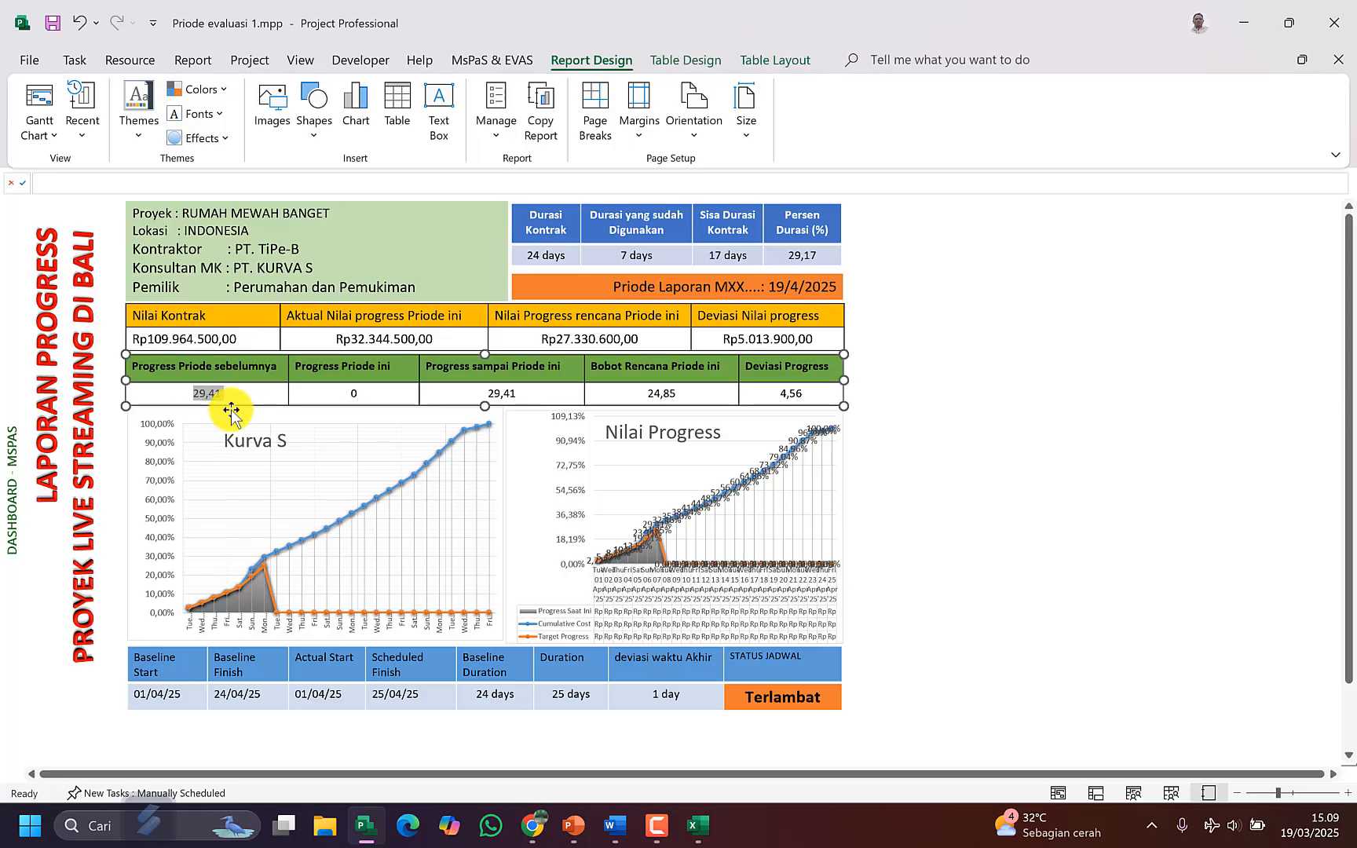
pyautogui.click(367, 393)
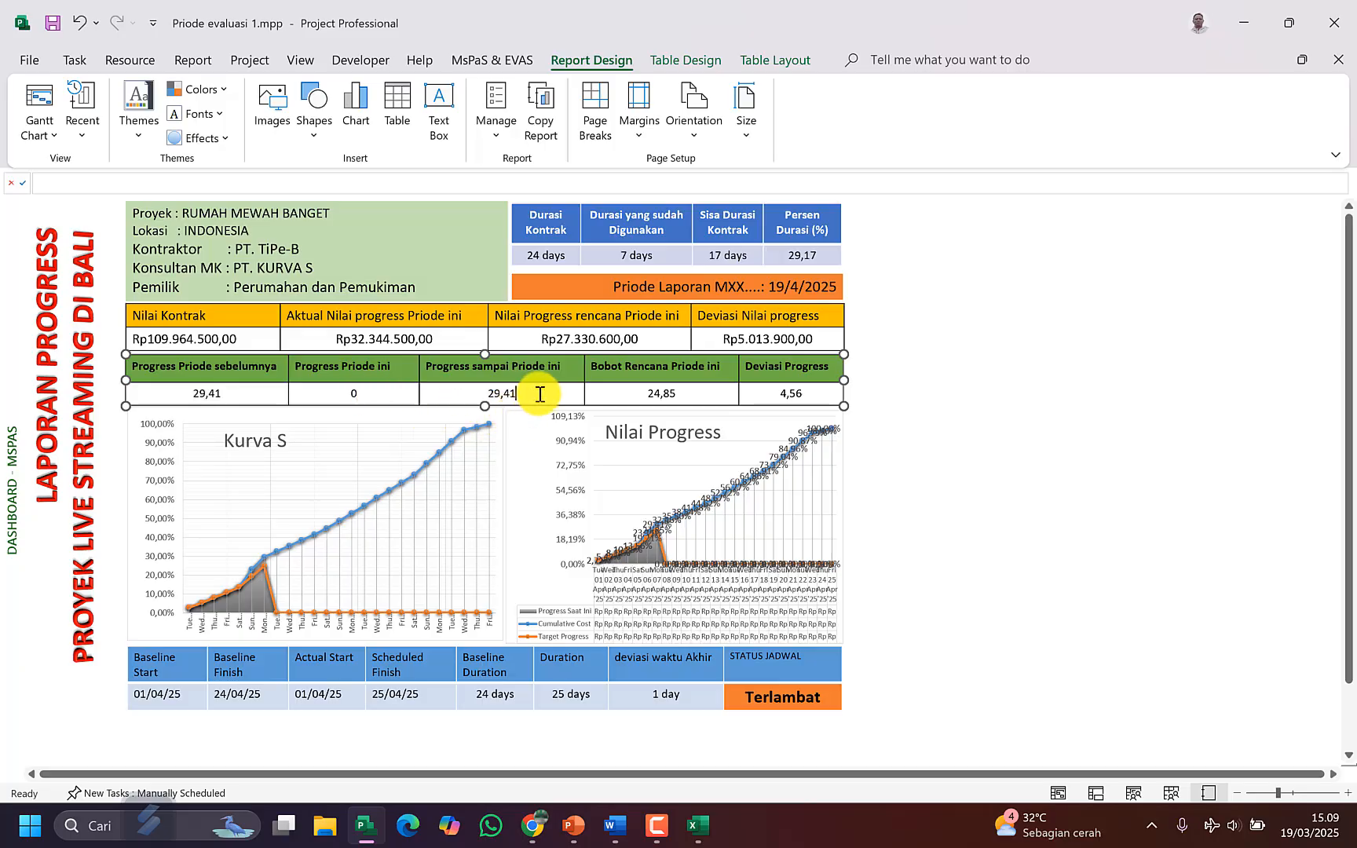
pyautogui.click(48, 91)
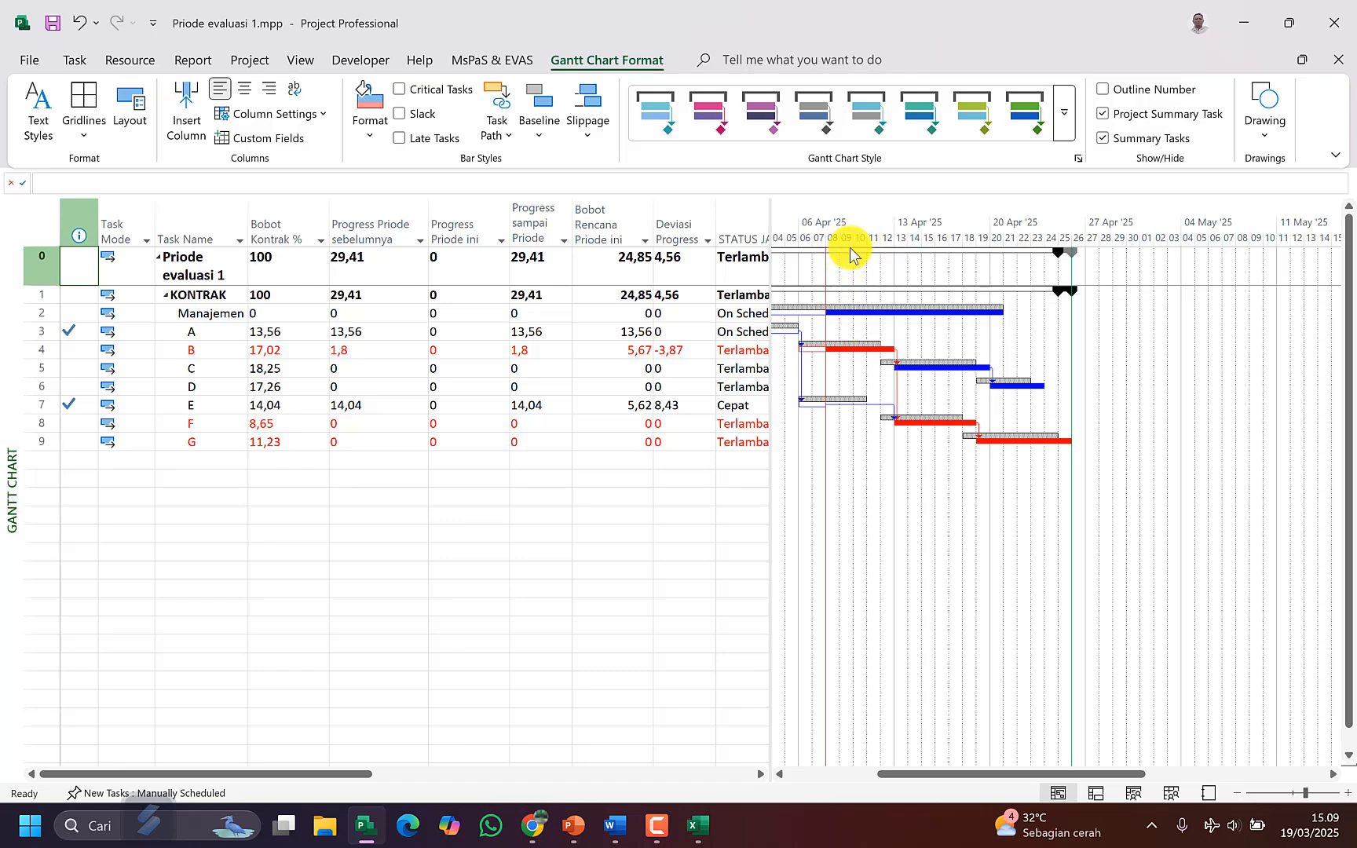
# Step: Set the project status date to 09/04/2025
pyautogui.click(507, 59)
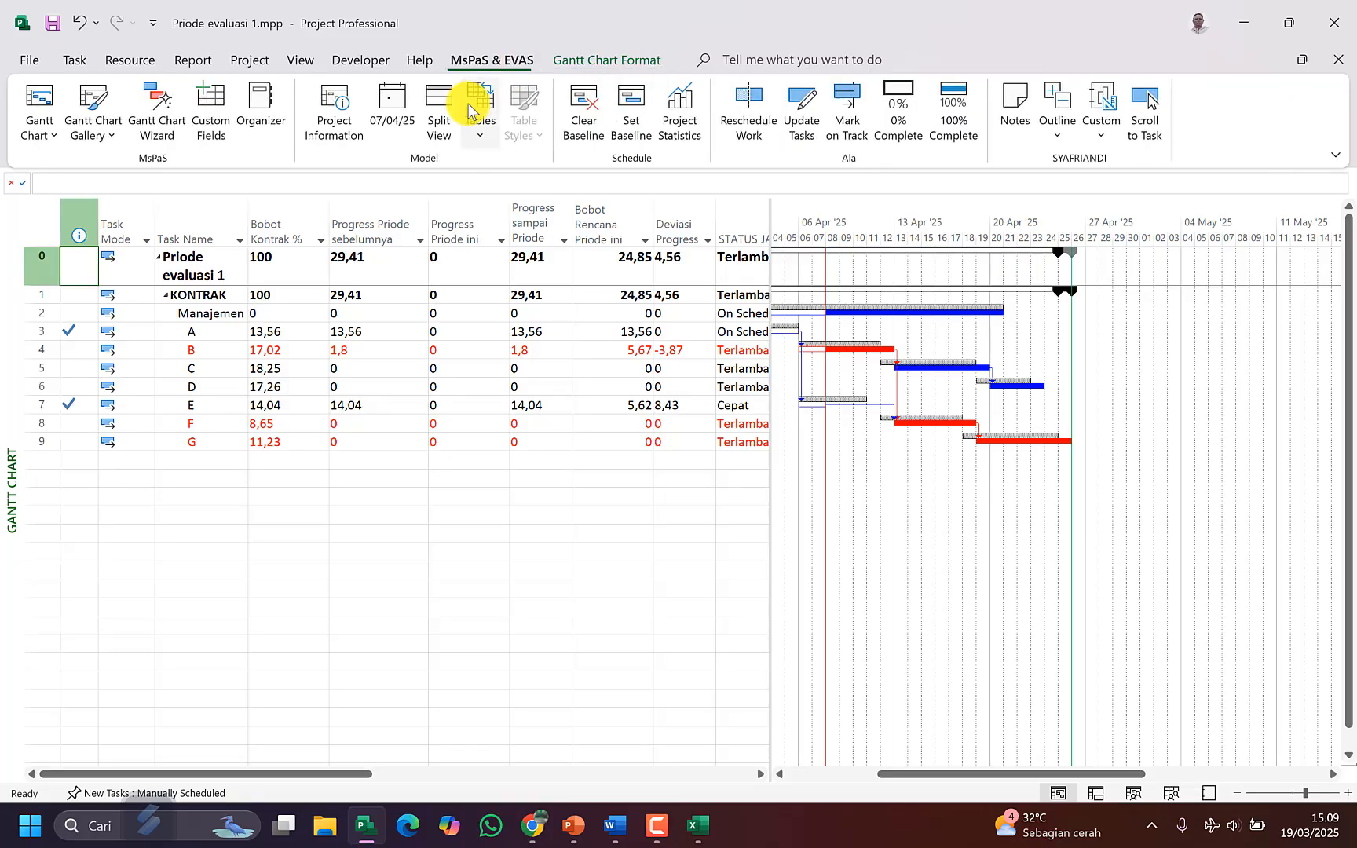
pyautogui.click(392, 98)
pyautogui.click(756, 391)
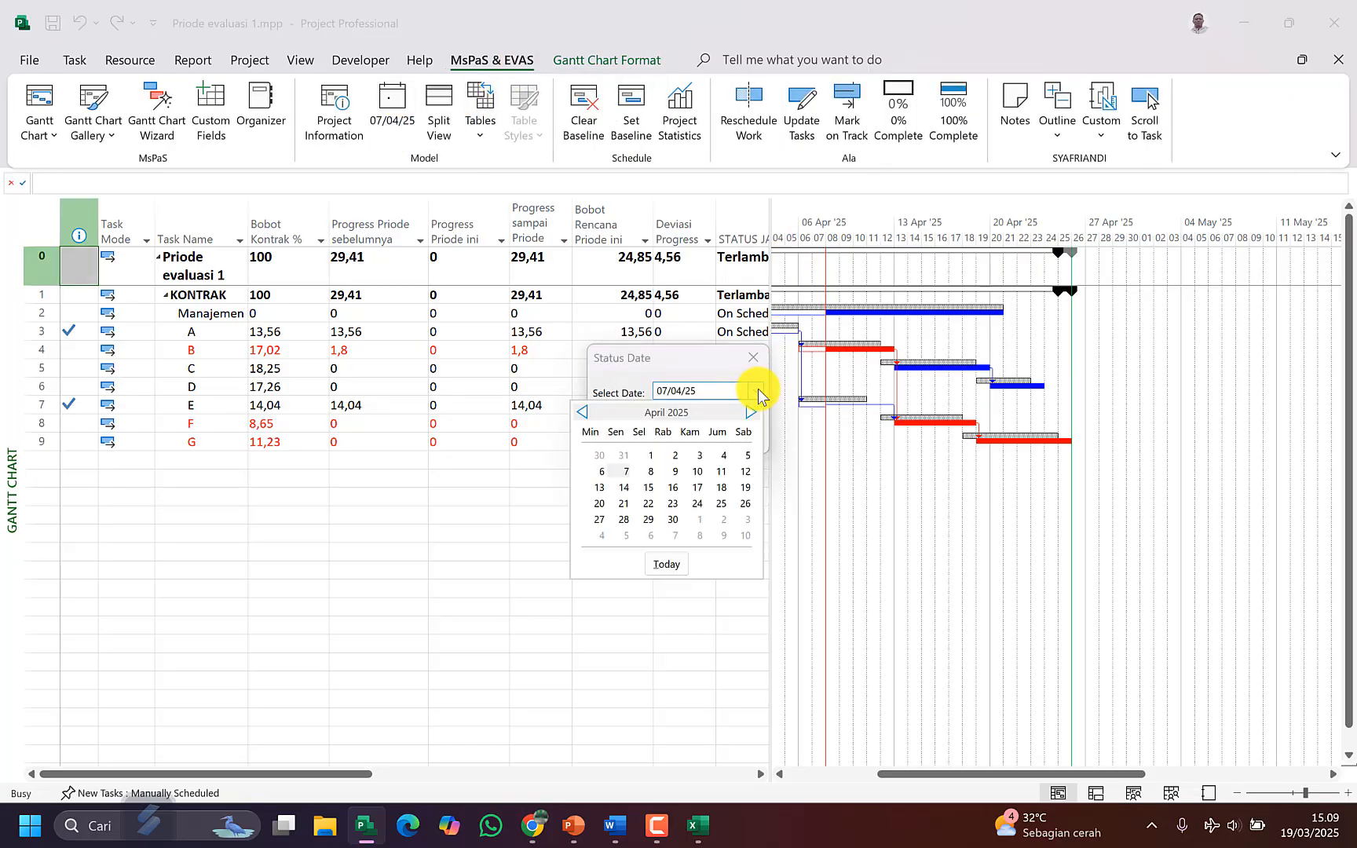
pyautogui.click(673, 471)
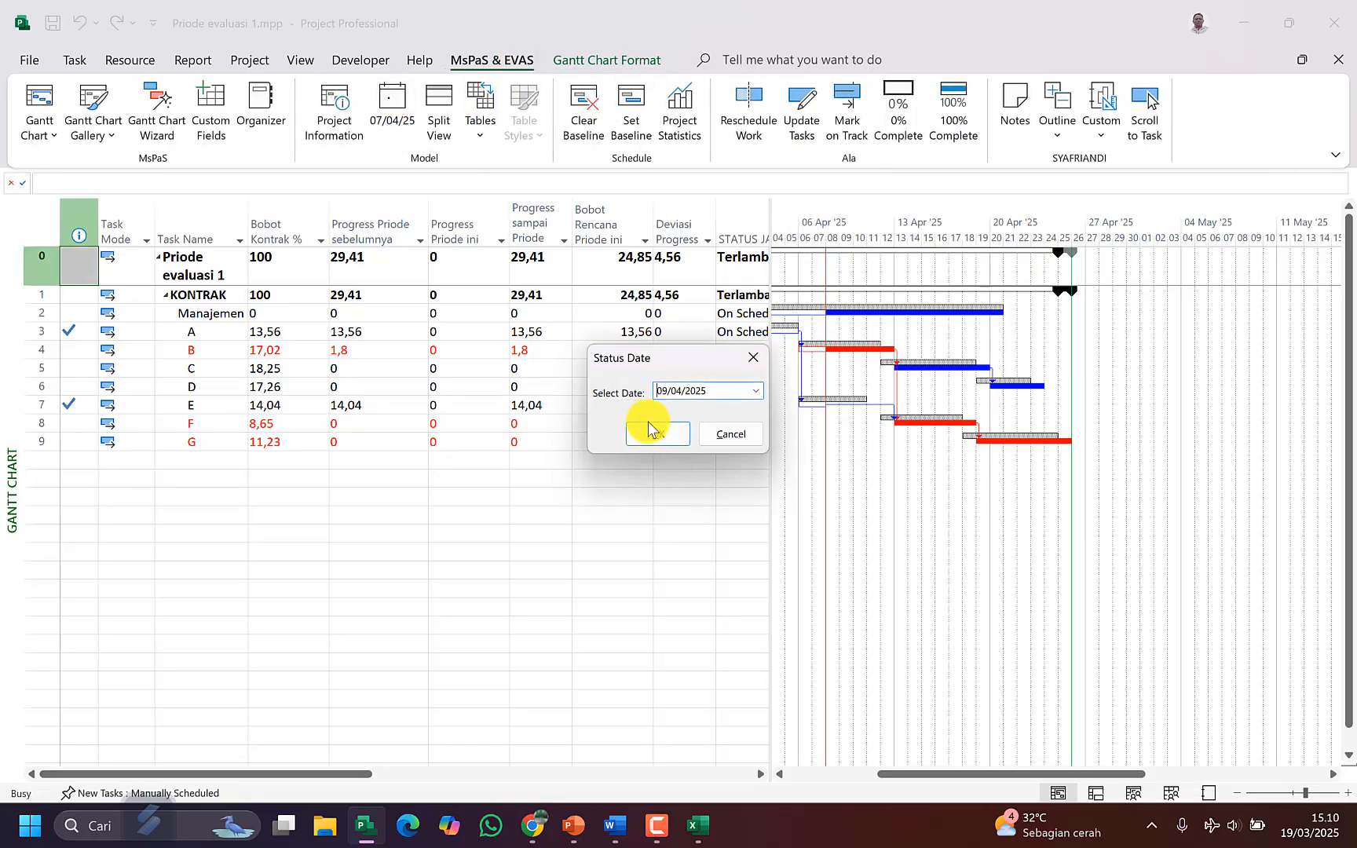
pyautogui.click(654, 432)
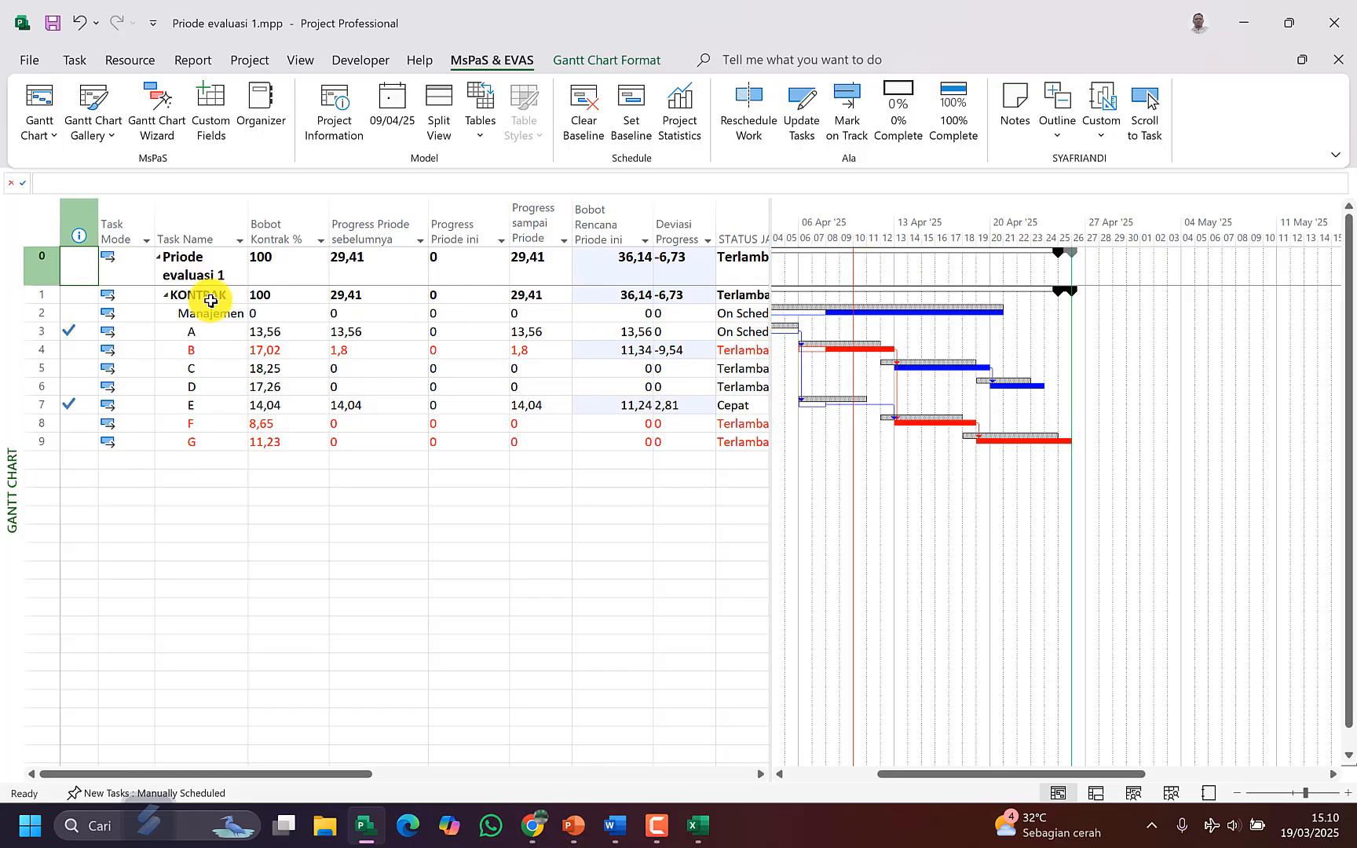
# Step: Check the used duration, planned progress and deviation in the Dashboard - MsPaS report for the new status date, and return to the Gantt Chart
pyautogui.click(203, 302)
pyautogui.click(215, 306)
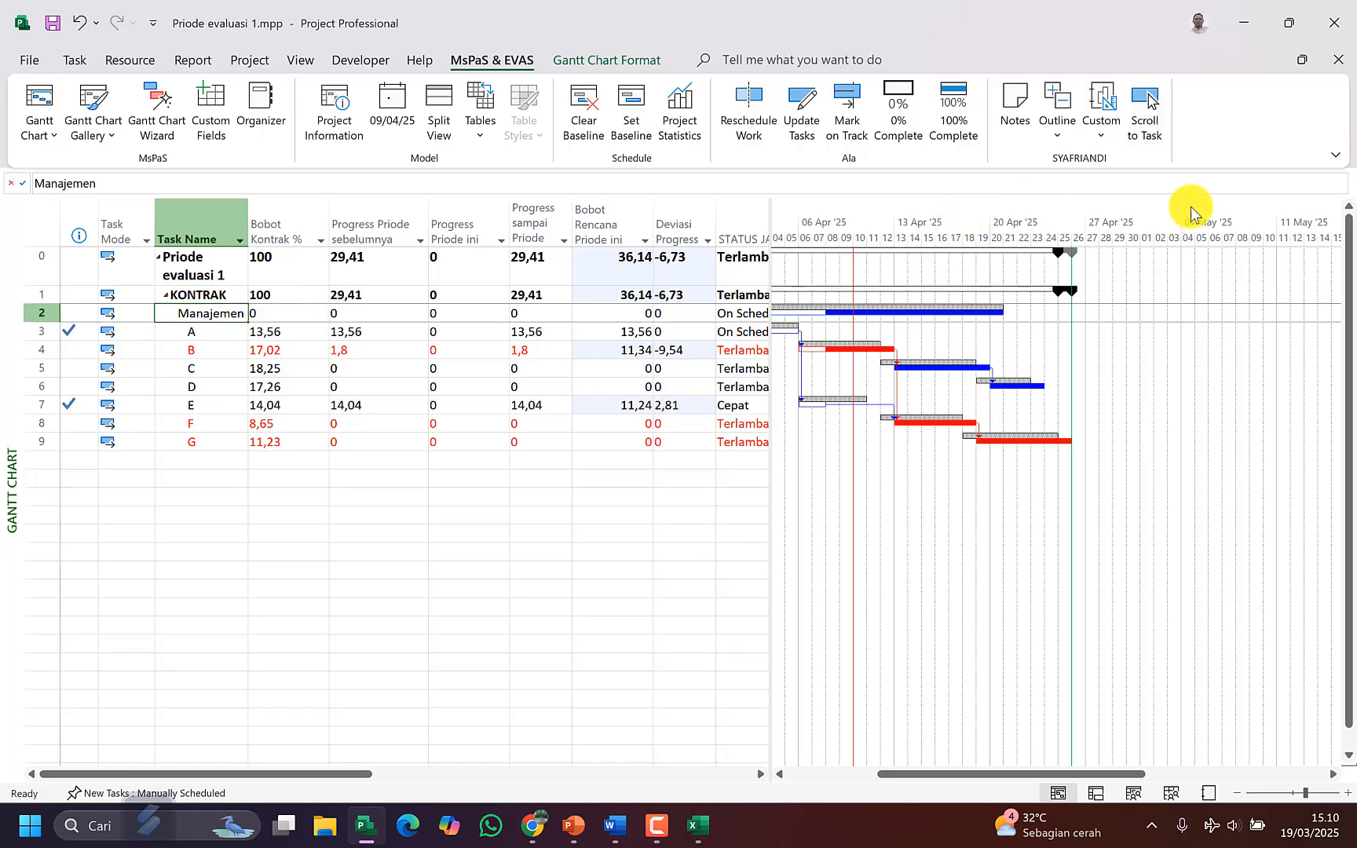
pyautogui.click(840, 112)
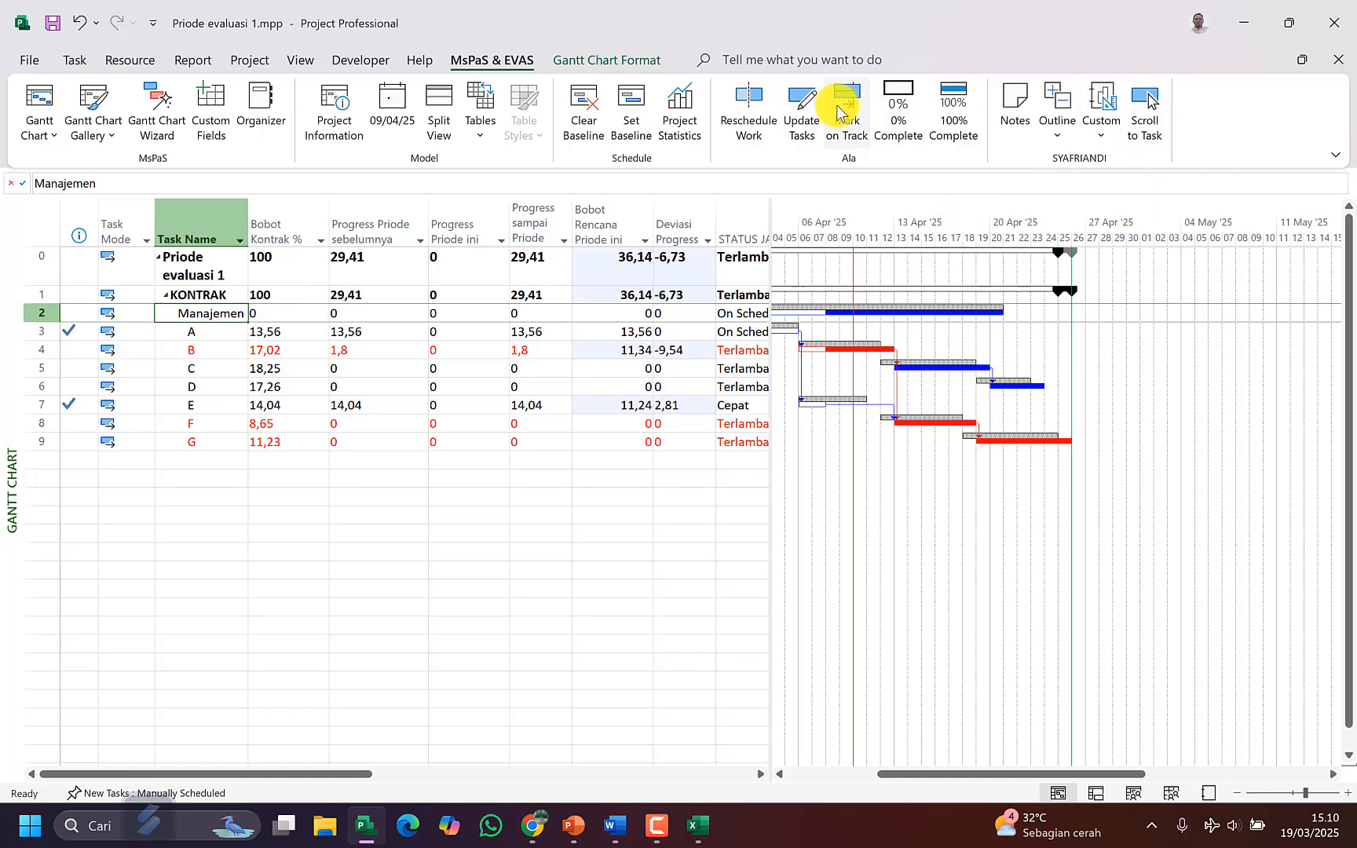
pyautogui.click(1102, 140)
pyautogui.click(1102, 191)
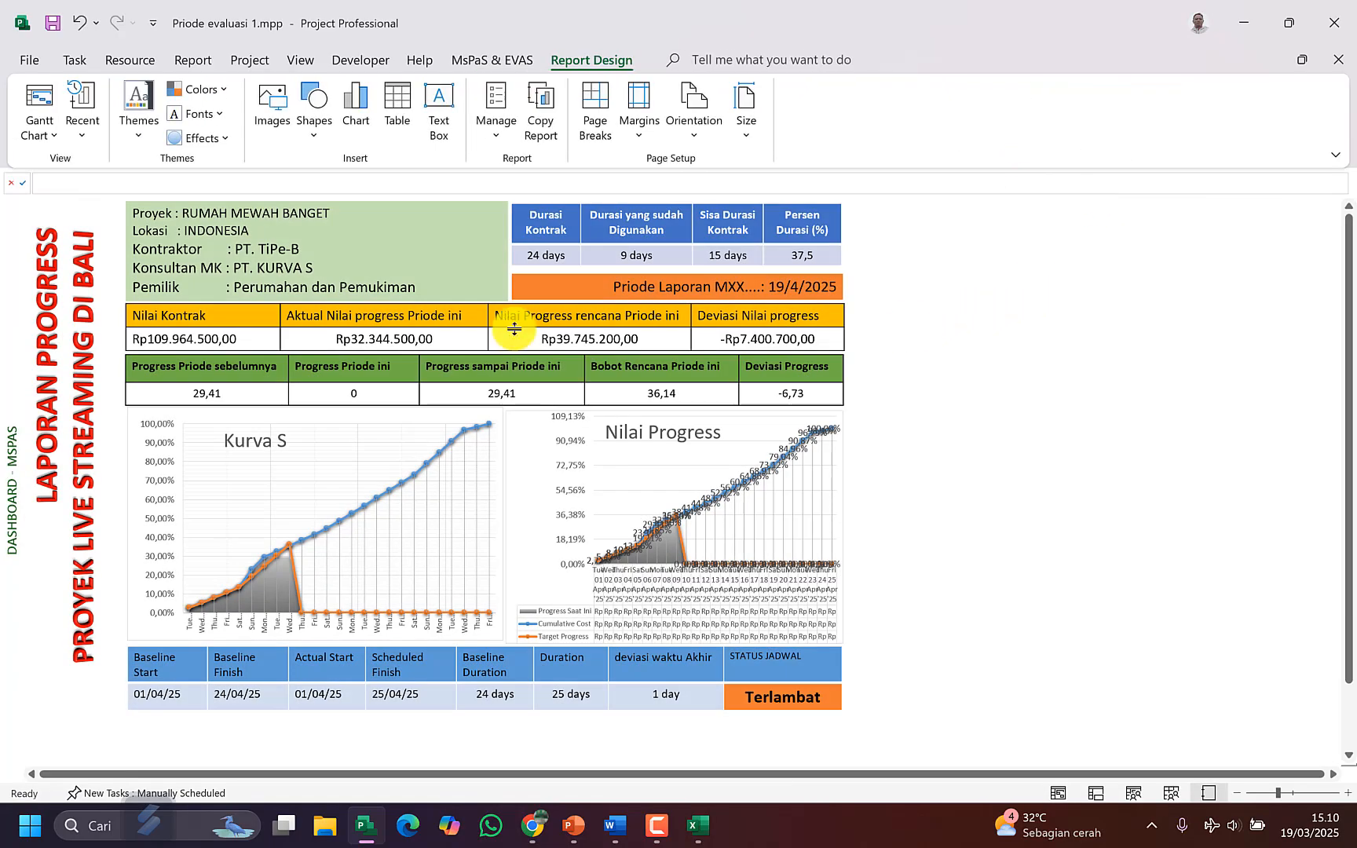
pyautogui.click(622, 256)
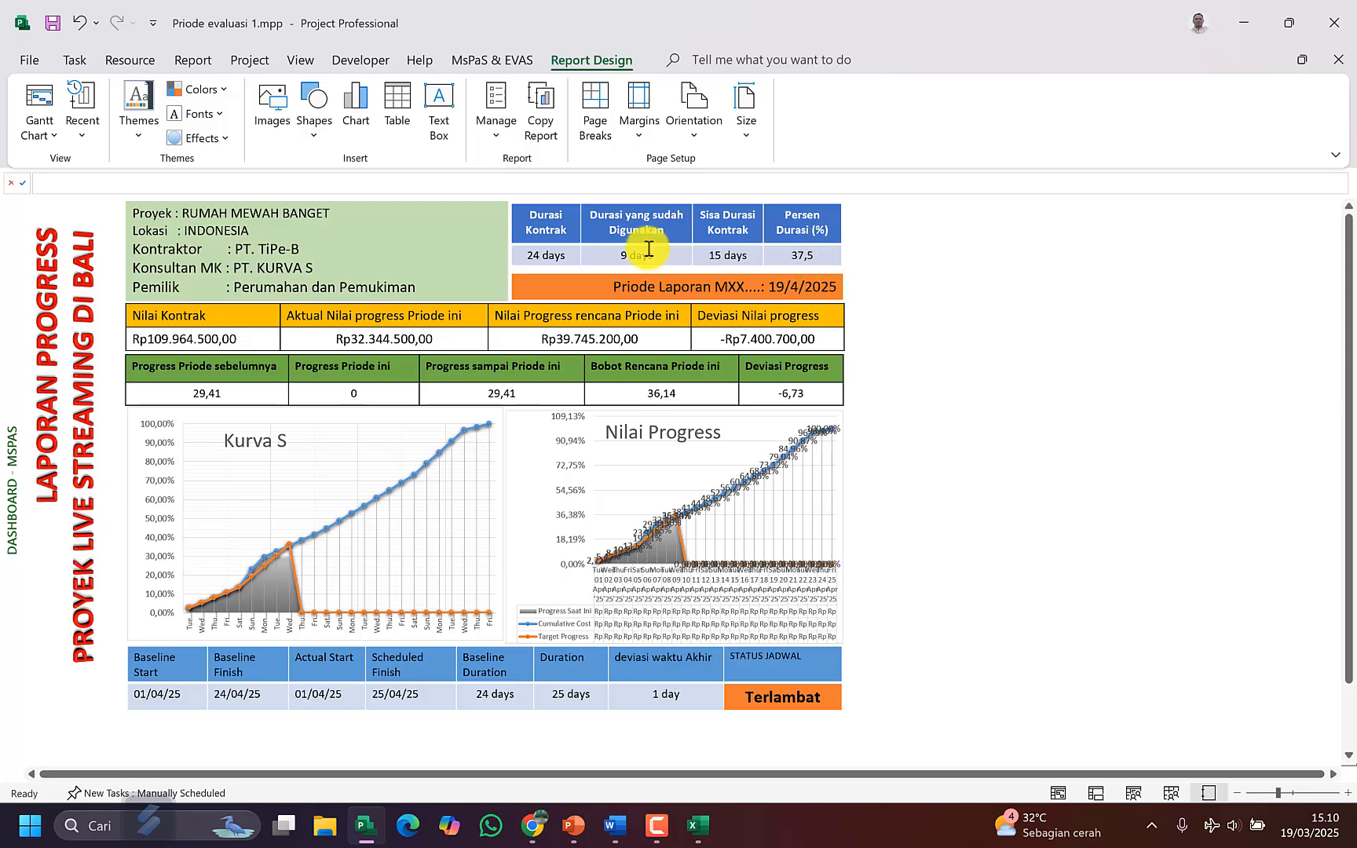
pyautogui.click(39, 96)
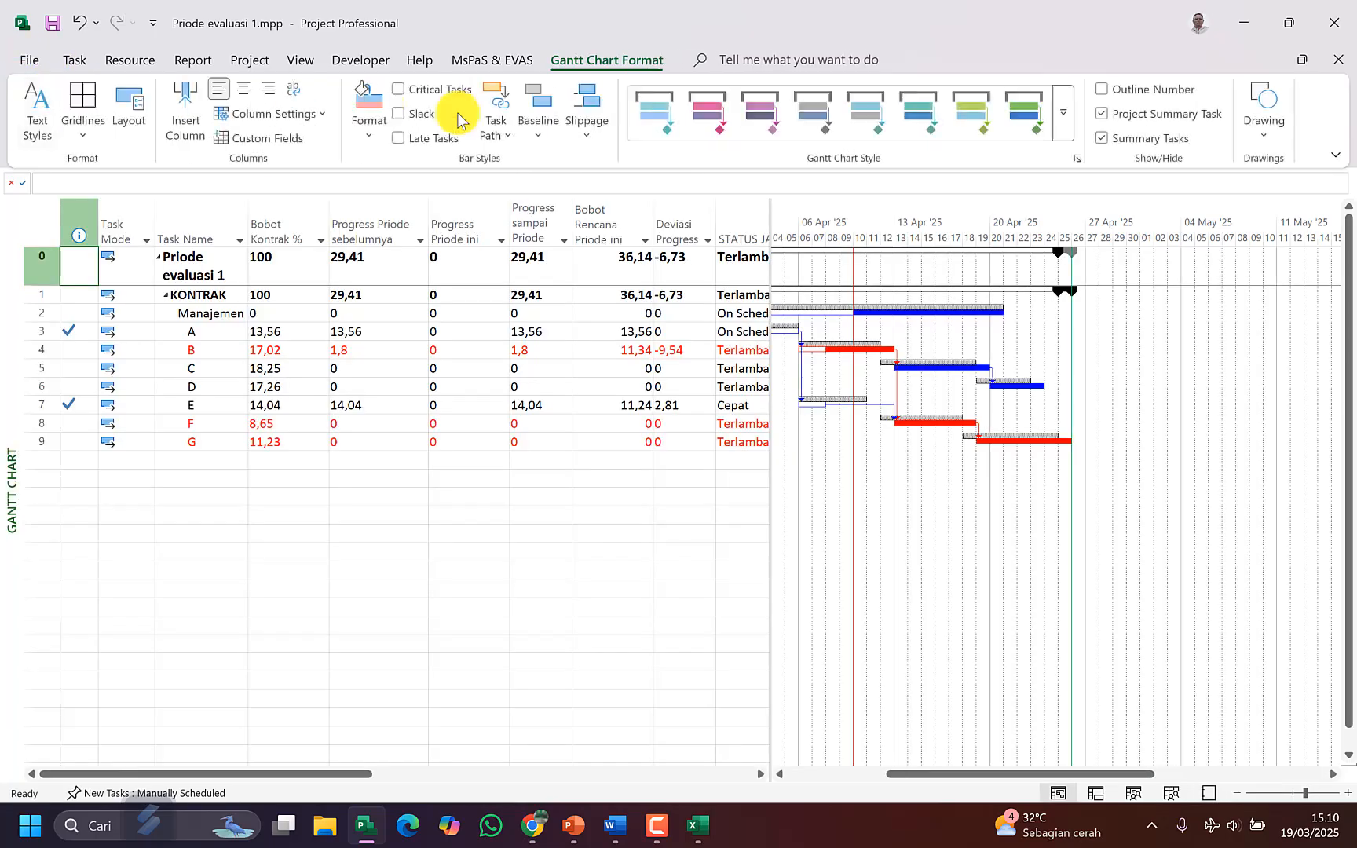
# Step: Show the Task Usage details for task B and record its 8 April actual work: 0 for resource B and 1 day for TiPe-b
pyautogui.click(221, 353)
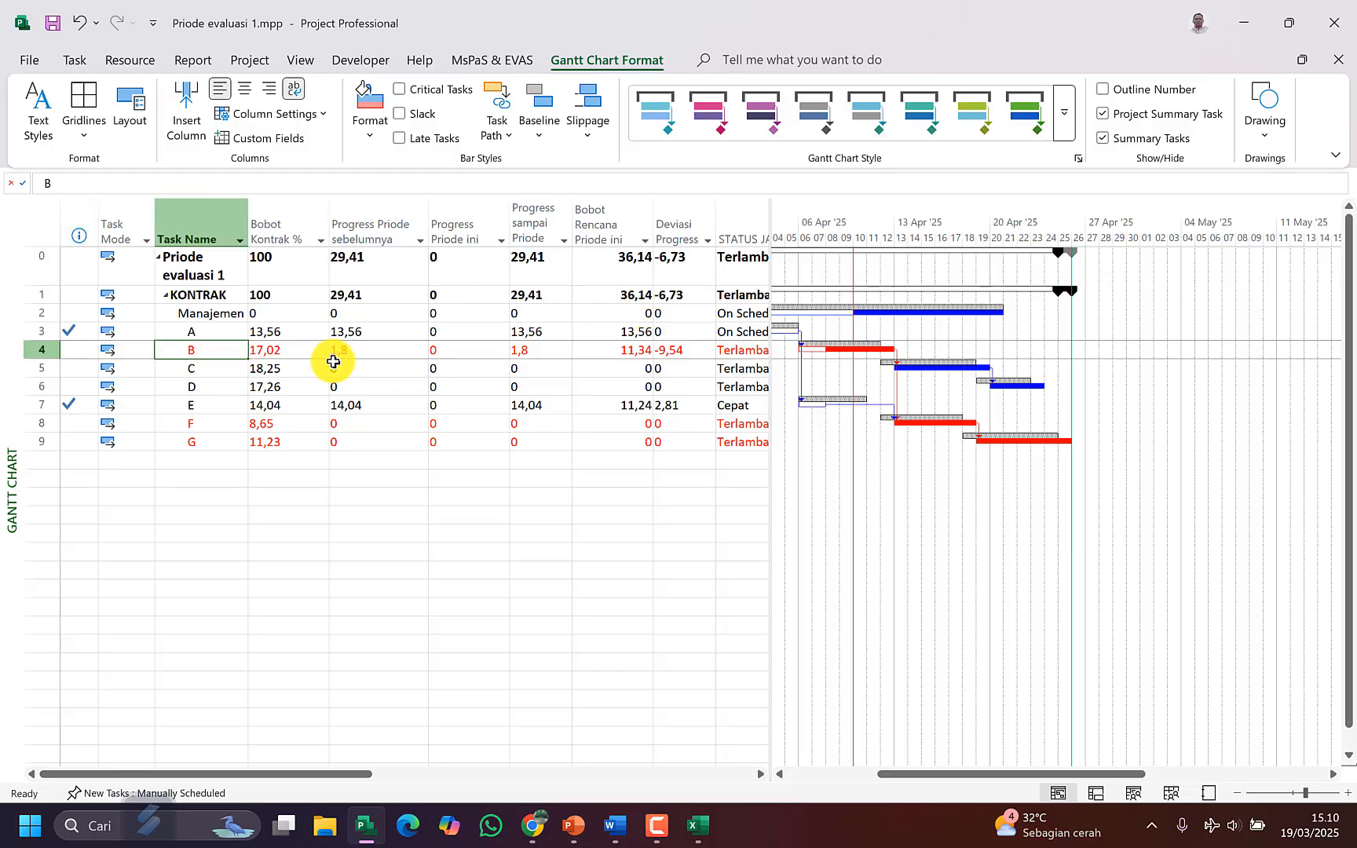
pyautogui.hotkey('ctrl', 't')
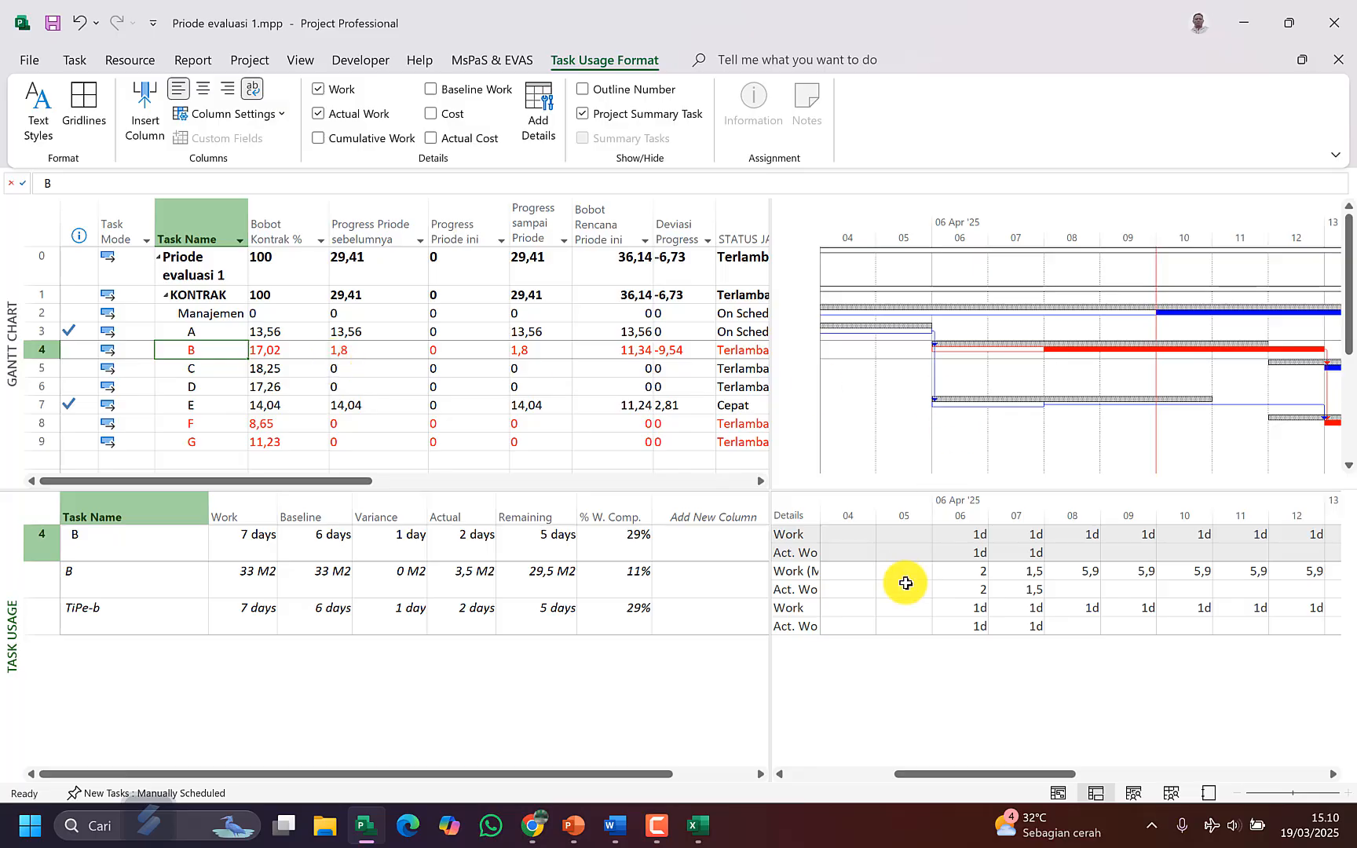
pyautogui.moveTo(995, 776); pyautogui.dragTo(1030, 775)
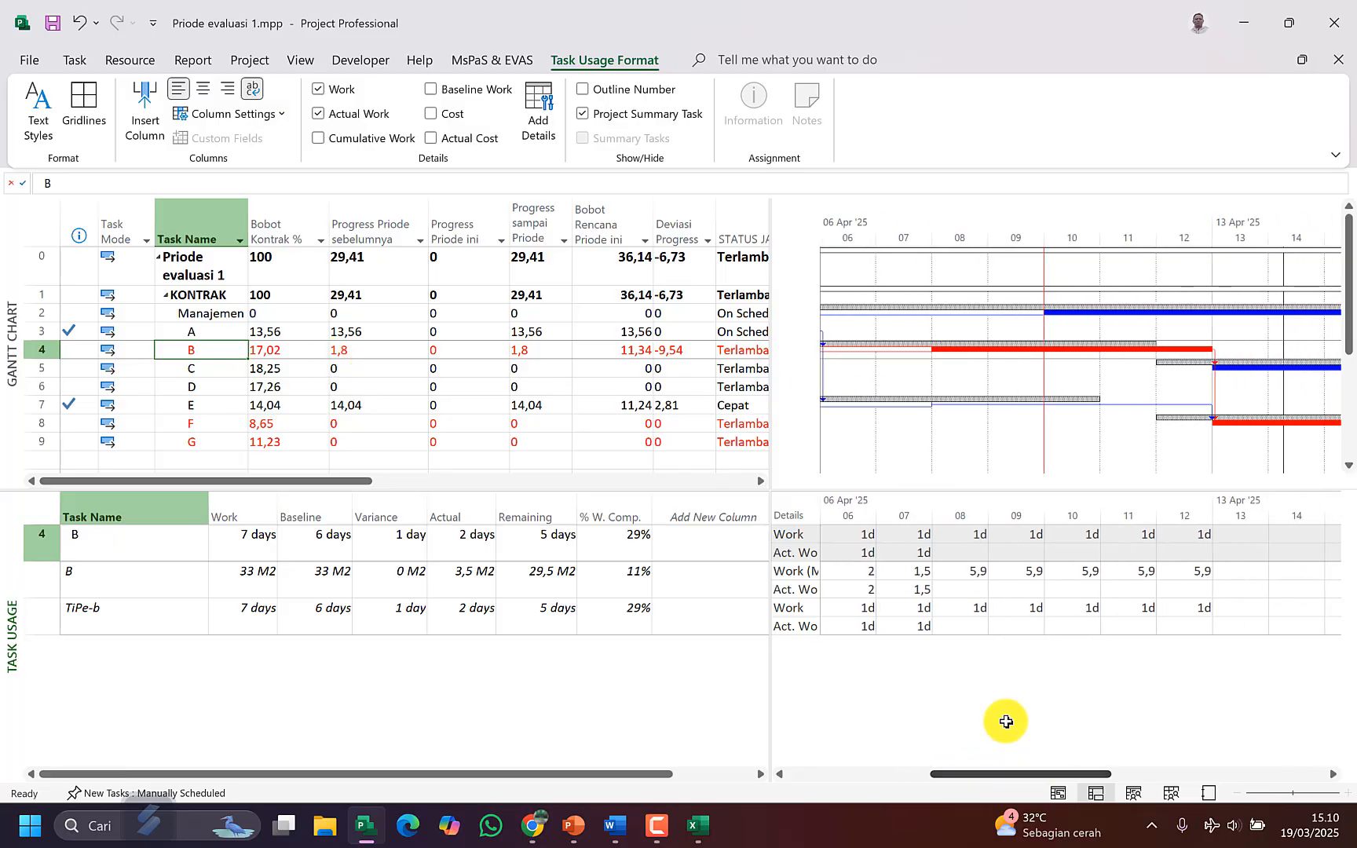
pyautogui.click(972, 588)
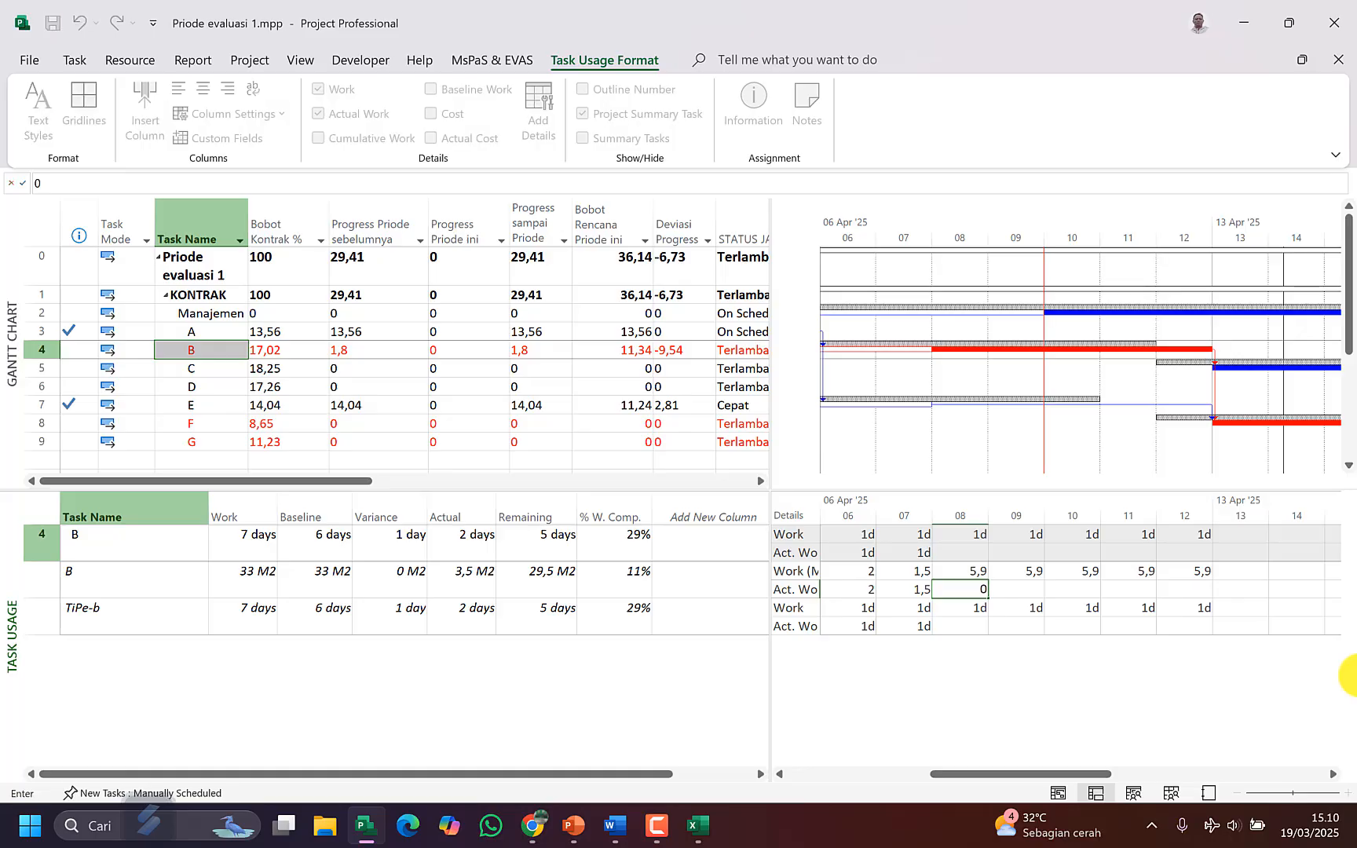
pyautogui.press('Return')
pyautogui.write('1')
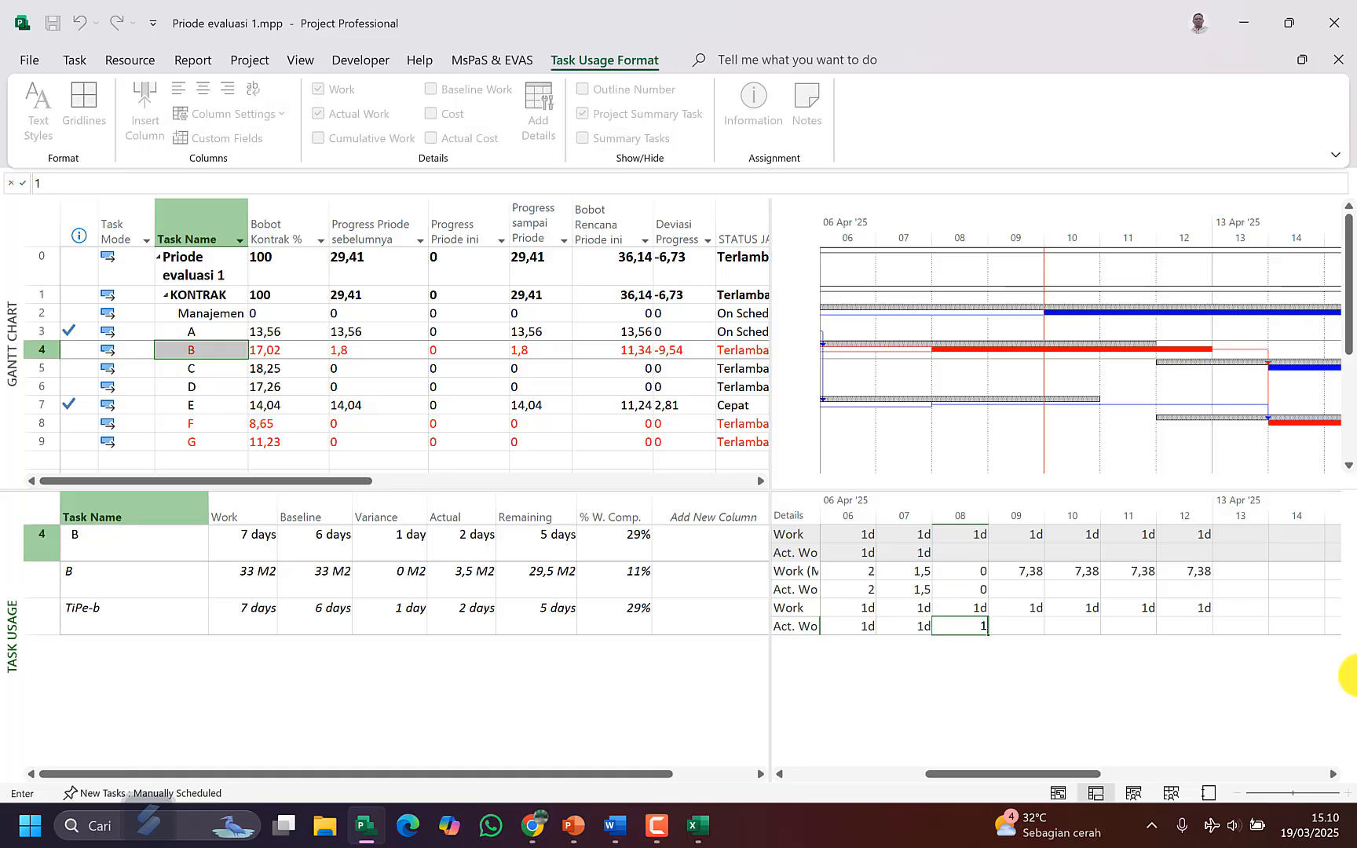
pyautogui.press('Right')
# Step: Record task B's 9 April actual work as 0 for resource B and 1 day for TiPe-b
pyautogui.press('Up')
pyautogui.press('Up')
pyautogui.write('0')
pyautogui.press('Return')
pyautogui.press('Down')
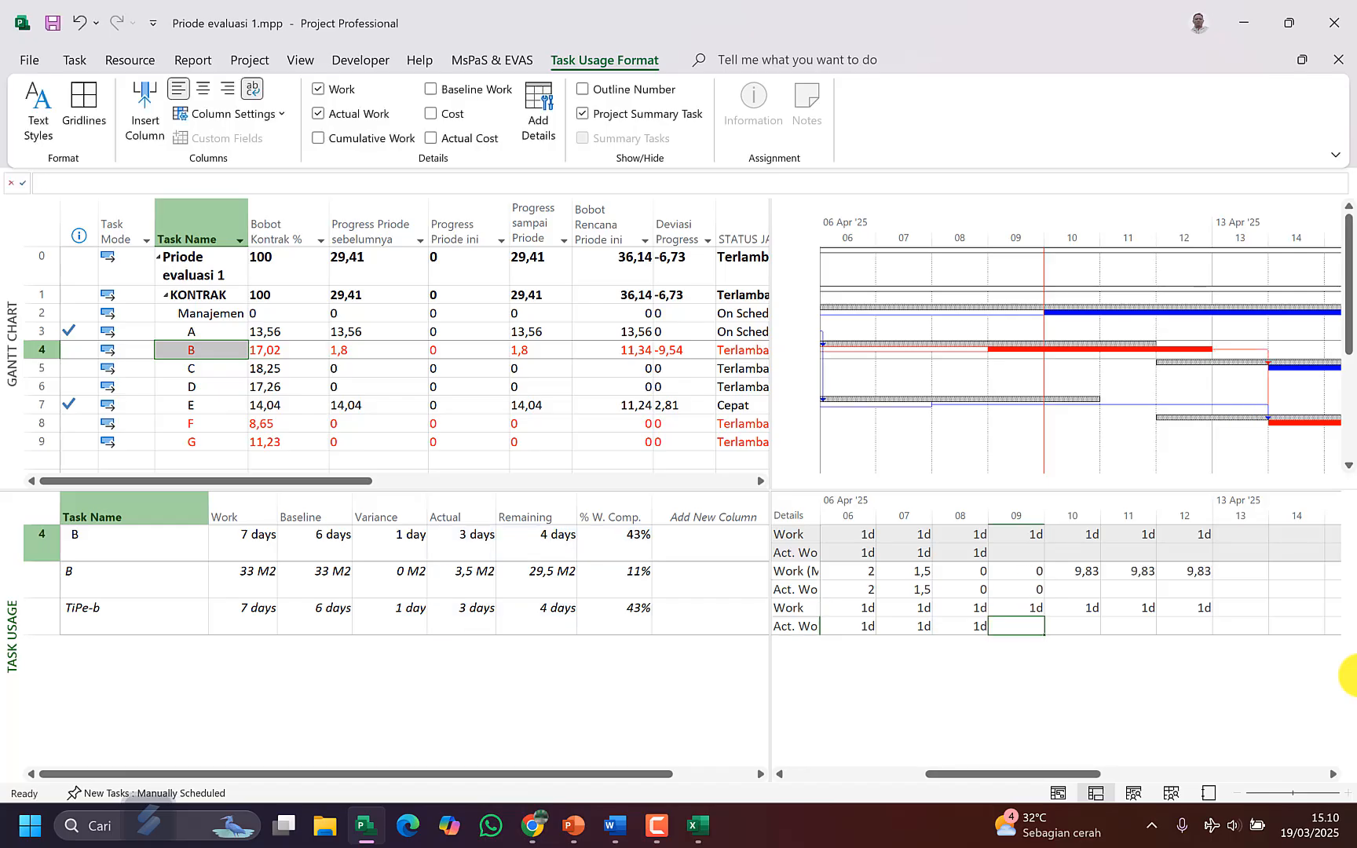
pyautogui.write('1')
pyautogui.press('Right')
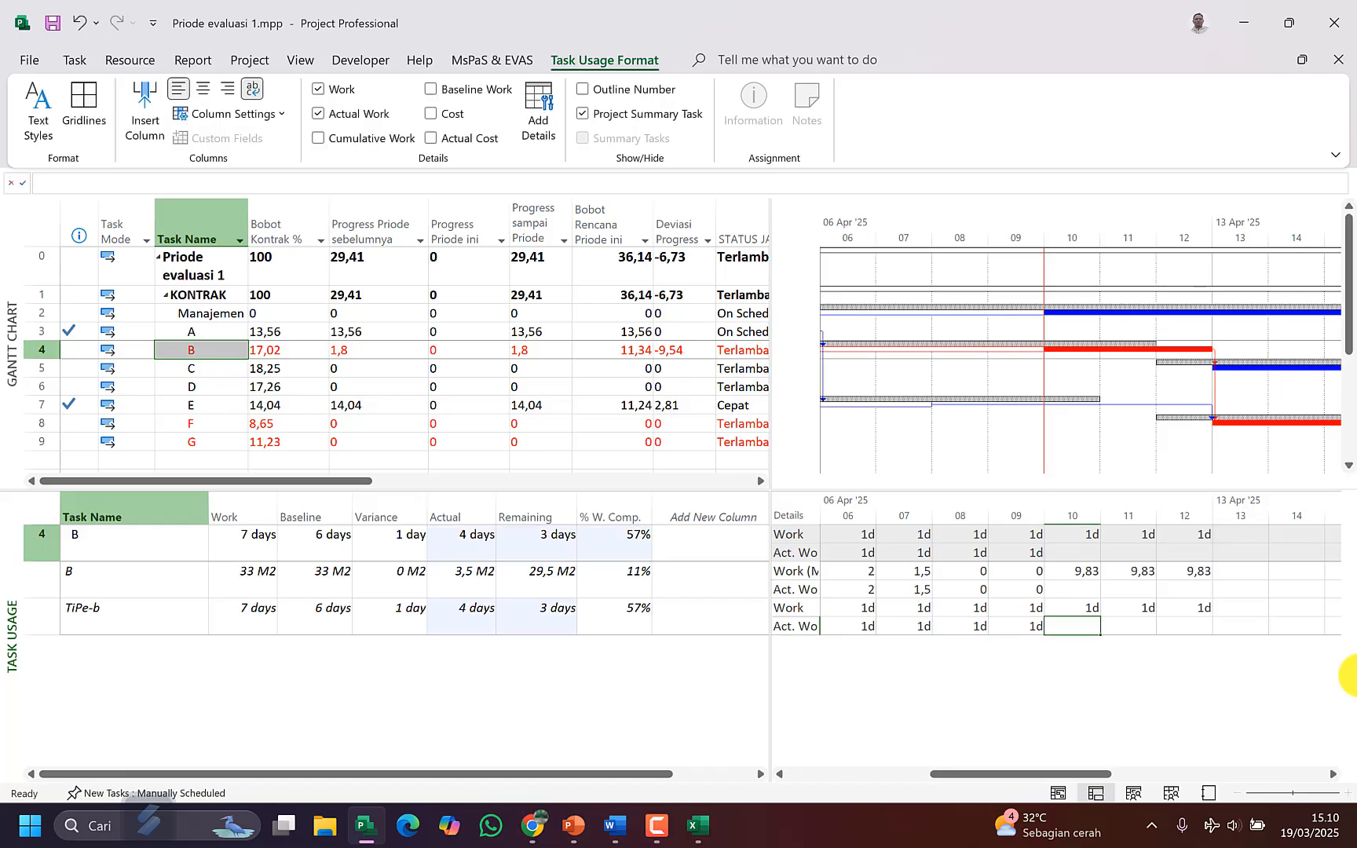
# Step: Set task B's remaining work to 5 days in the Task Usage details and close the split view
pyautogui.moveTo(1073, 571); pyautogui.dragTo(1157, 579)
pyautogui.click(1152, 588)
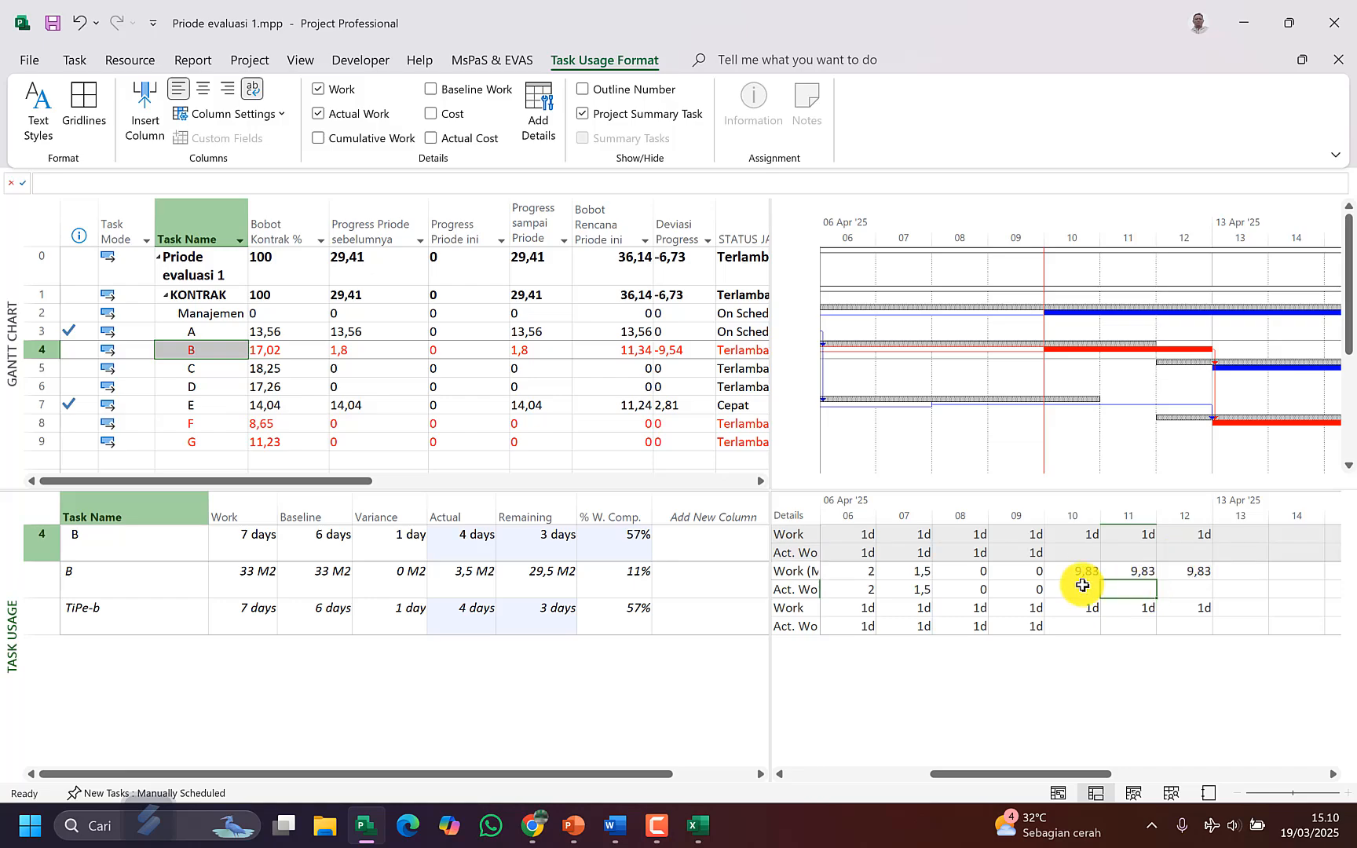
pyautogui.click(546, 589)
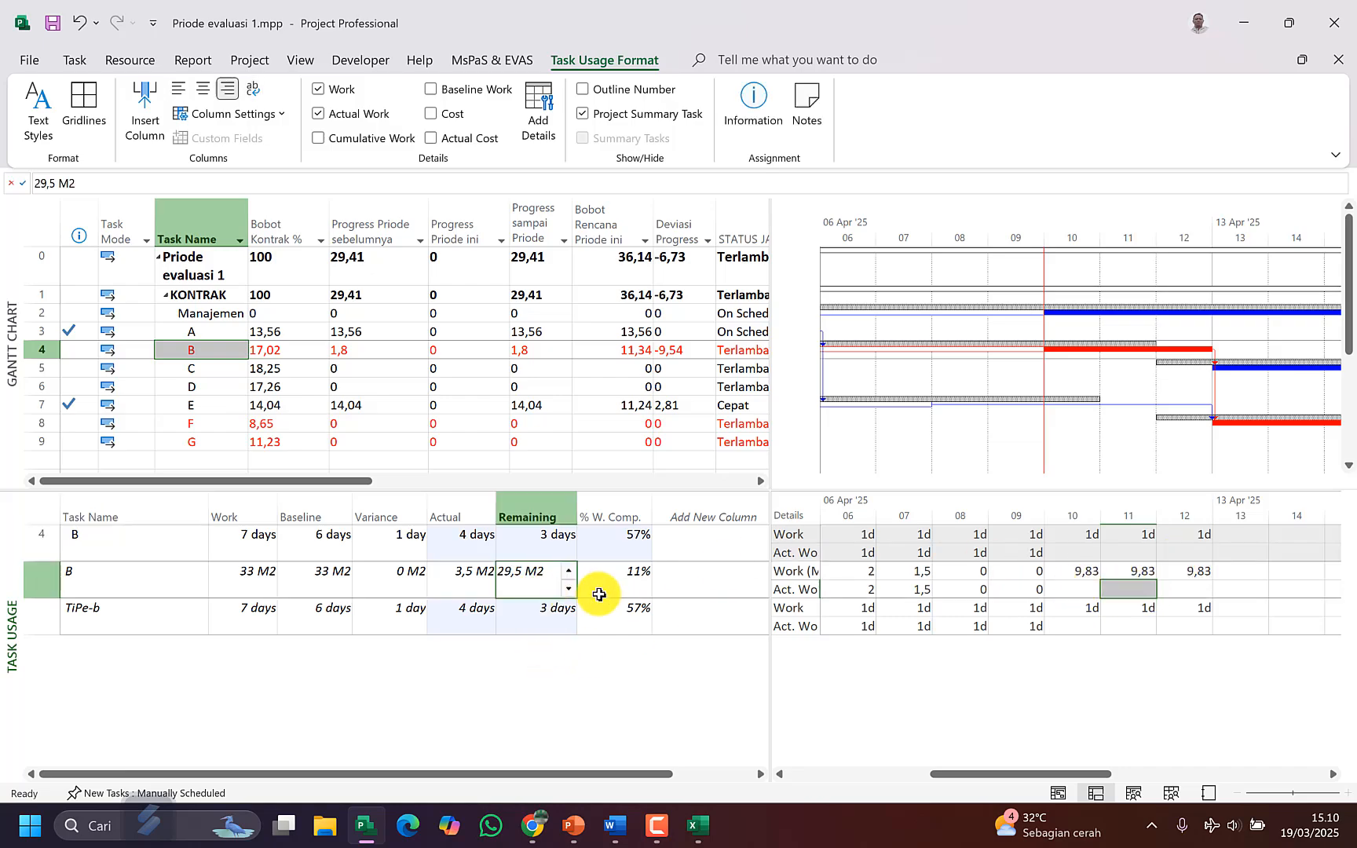
pyautogui.click(547, 551)
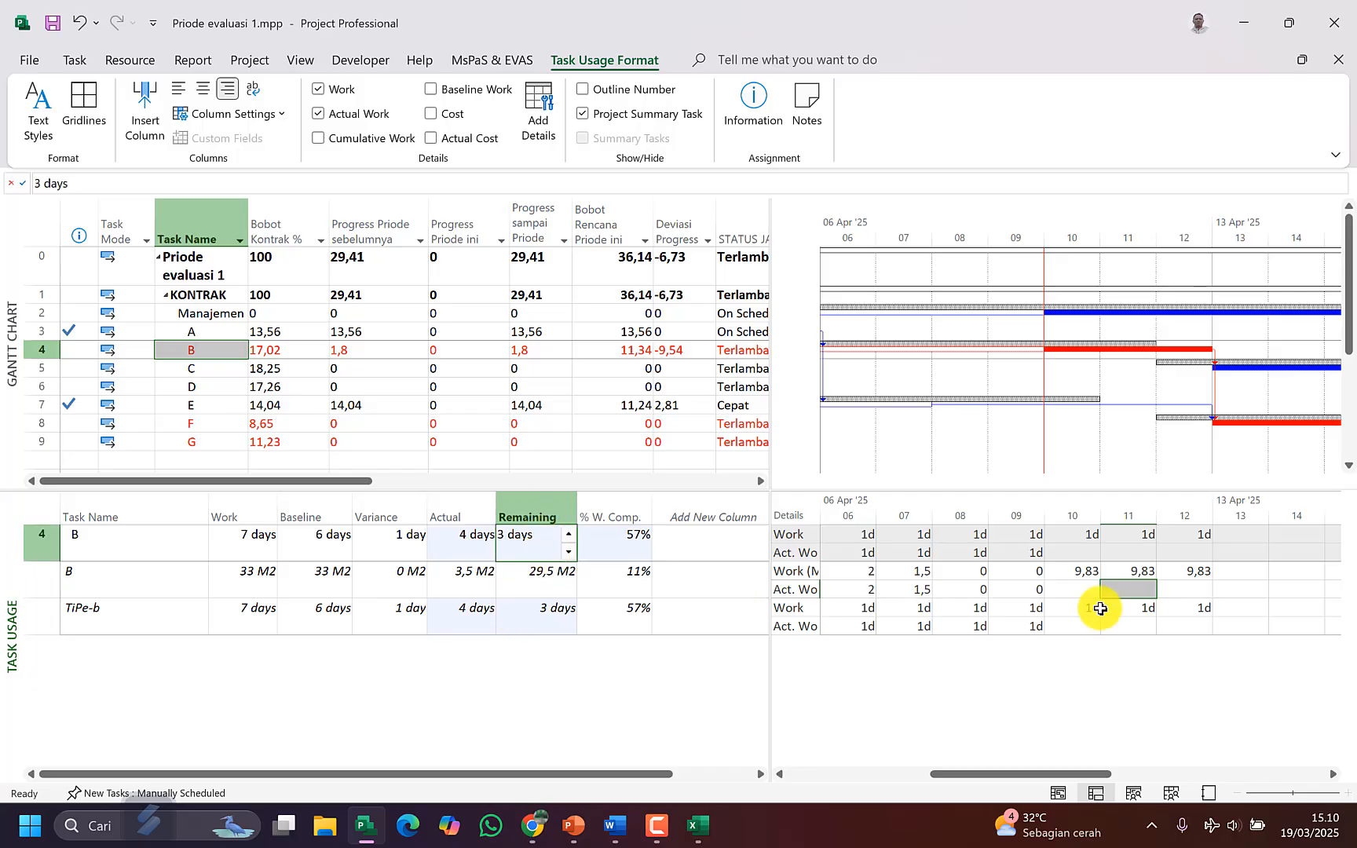
pyautogui.click(1137, 627)
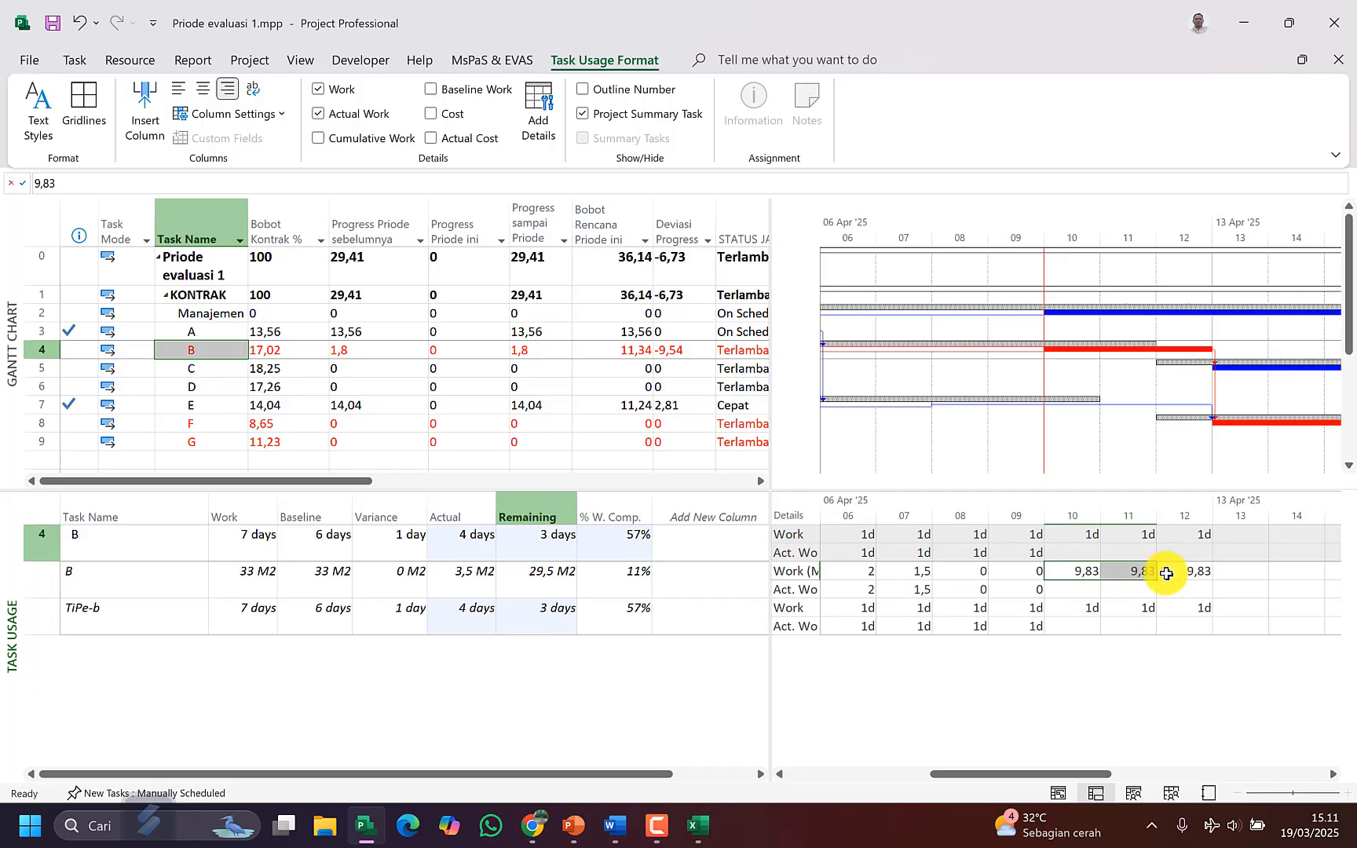
pyautogui.click(1167, 612)
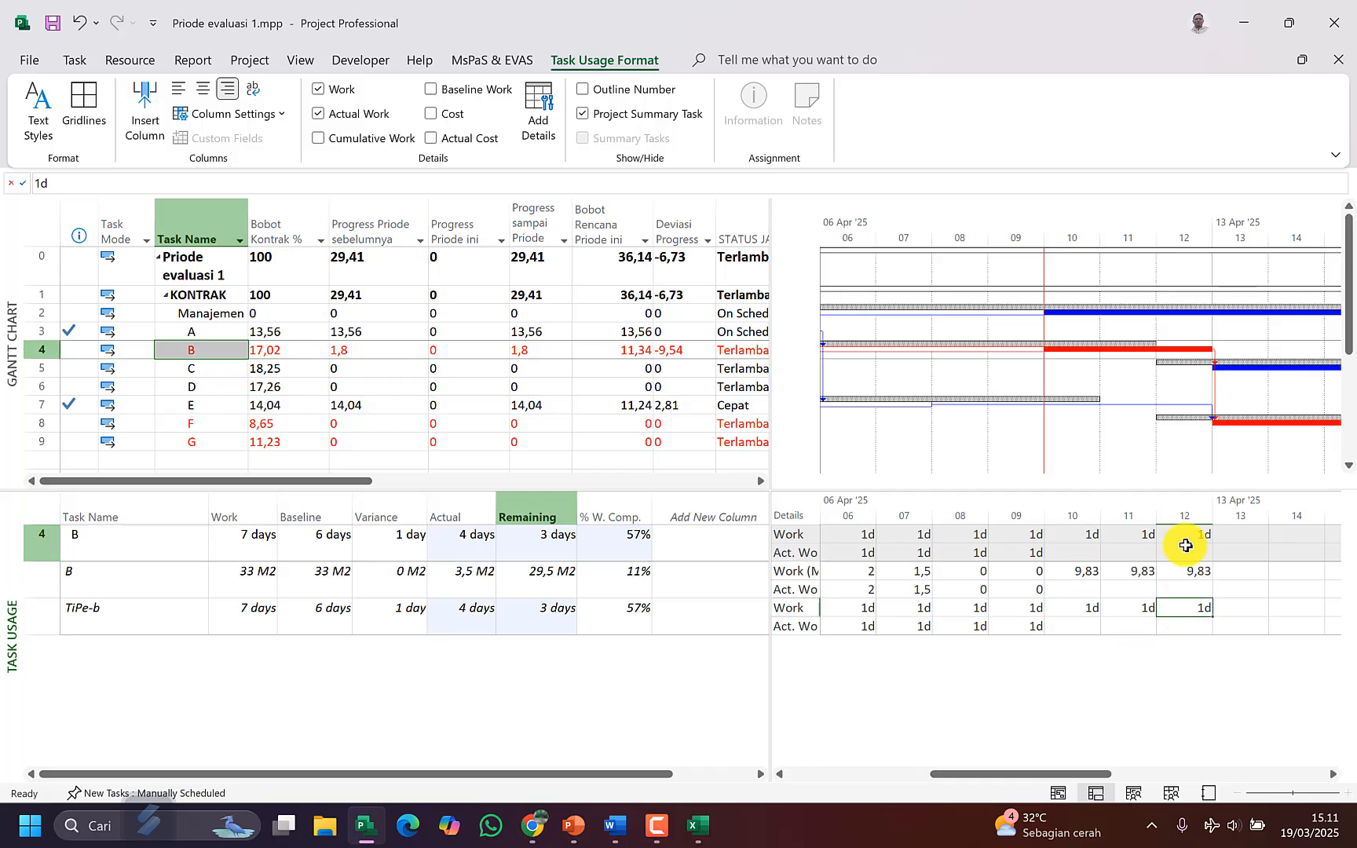
pyautogui.click(1084, 577)
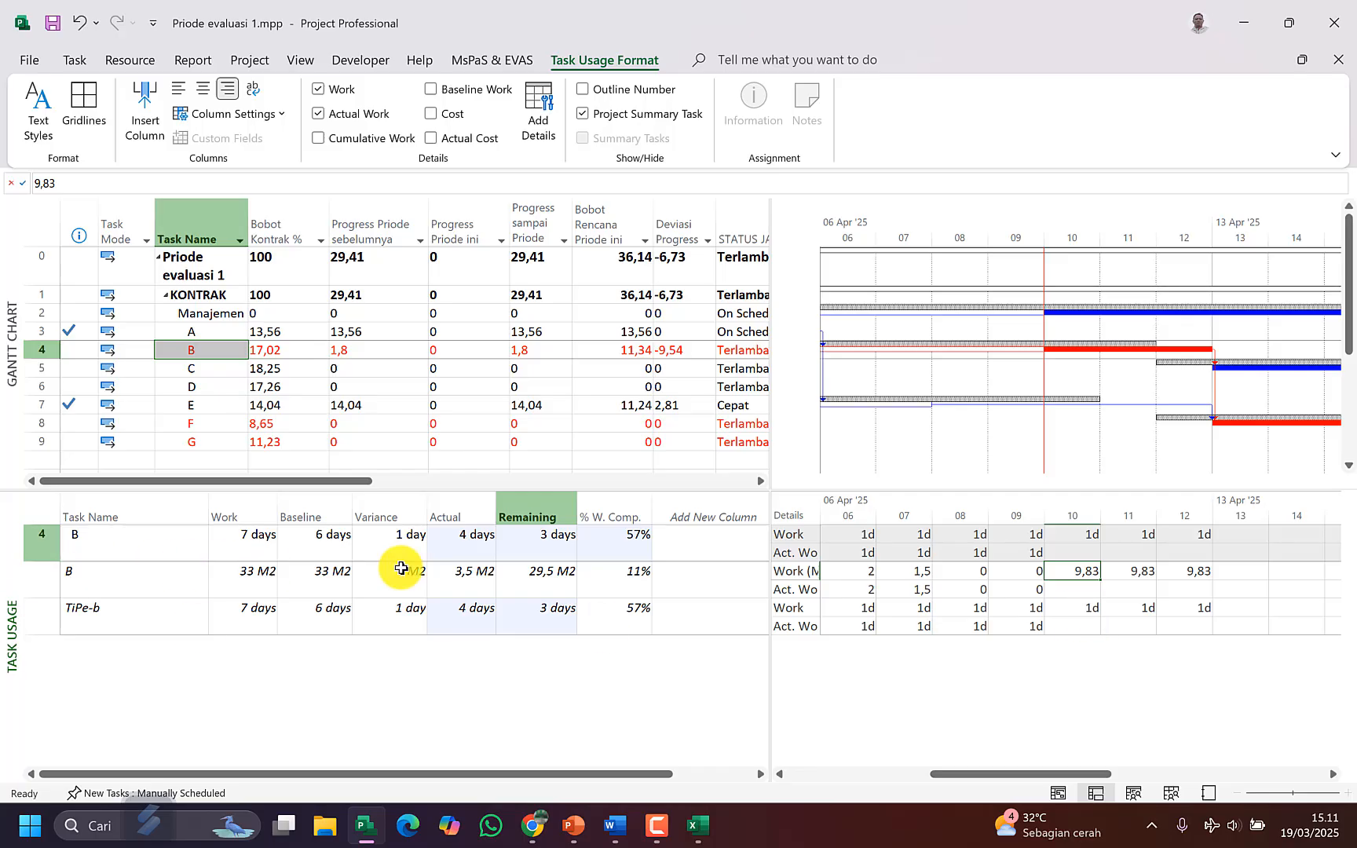
pyautogui.click(547, 550)
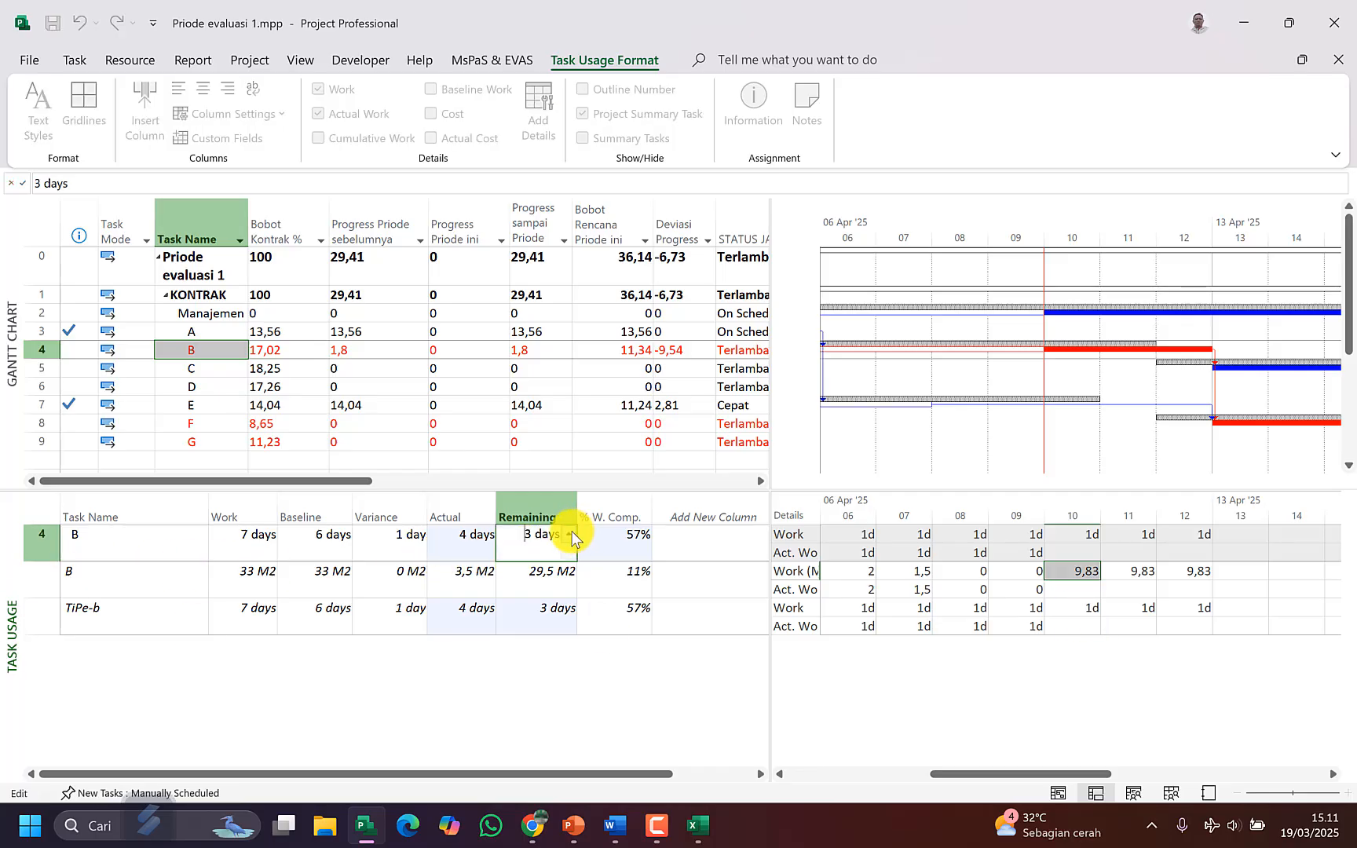
pyautogui.click(620, 539)
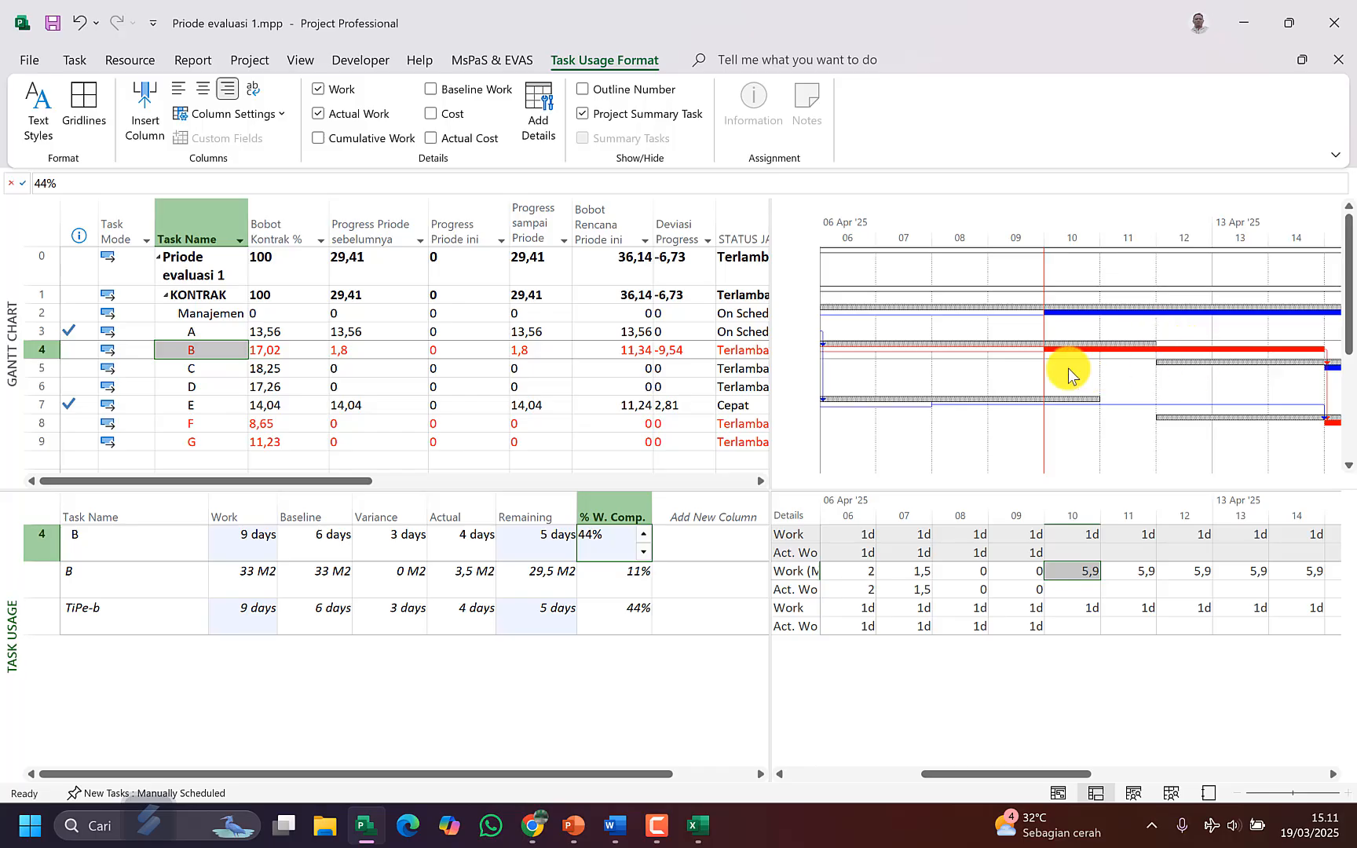
pyautogui.click(1332, 774)
pyautogui.click(1333, 775)
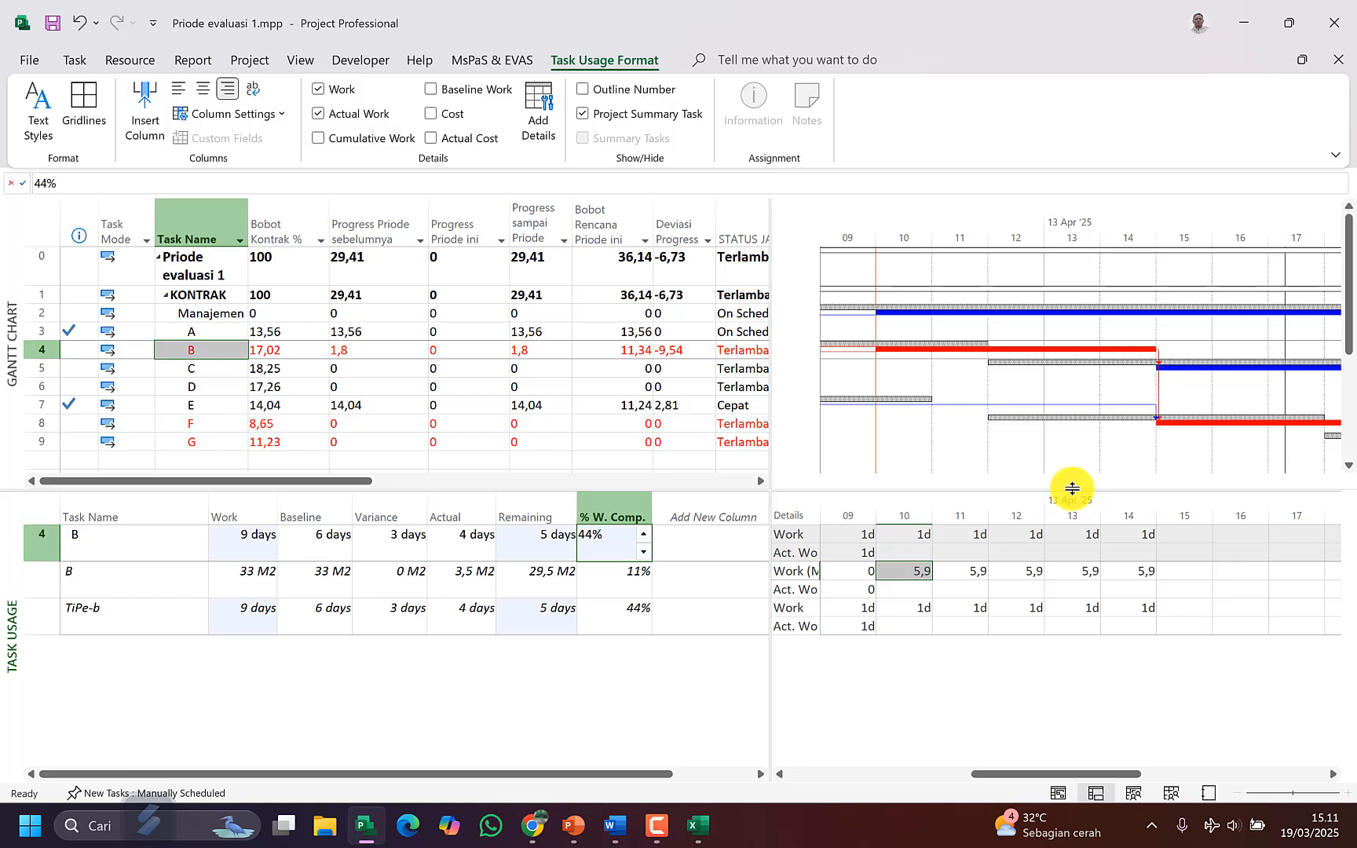
pyautogui.moveTo(1072, 488); pyautogui.dragTo(1066, 789)
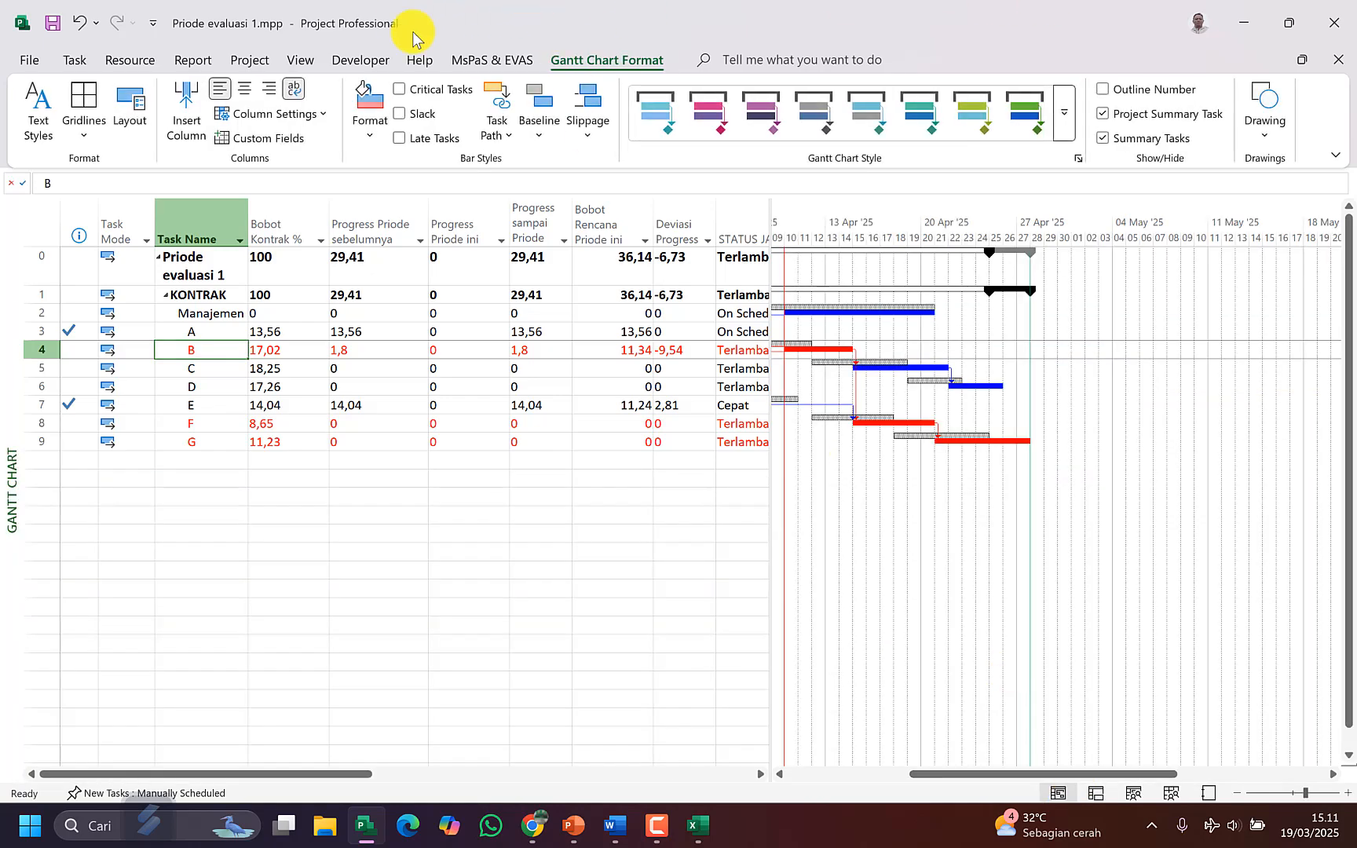
# Step: Check the final time deviation in the Dashboard - MsPaS report and review tasks B to G in the Gantt Chart
pyautogui.click(494, 60)
pyautogui.click(1099, 122)
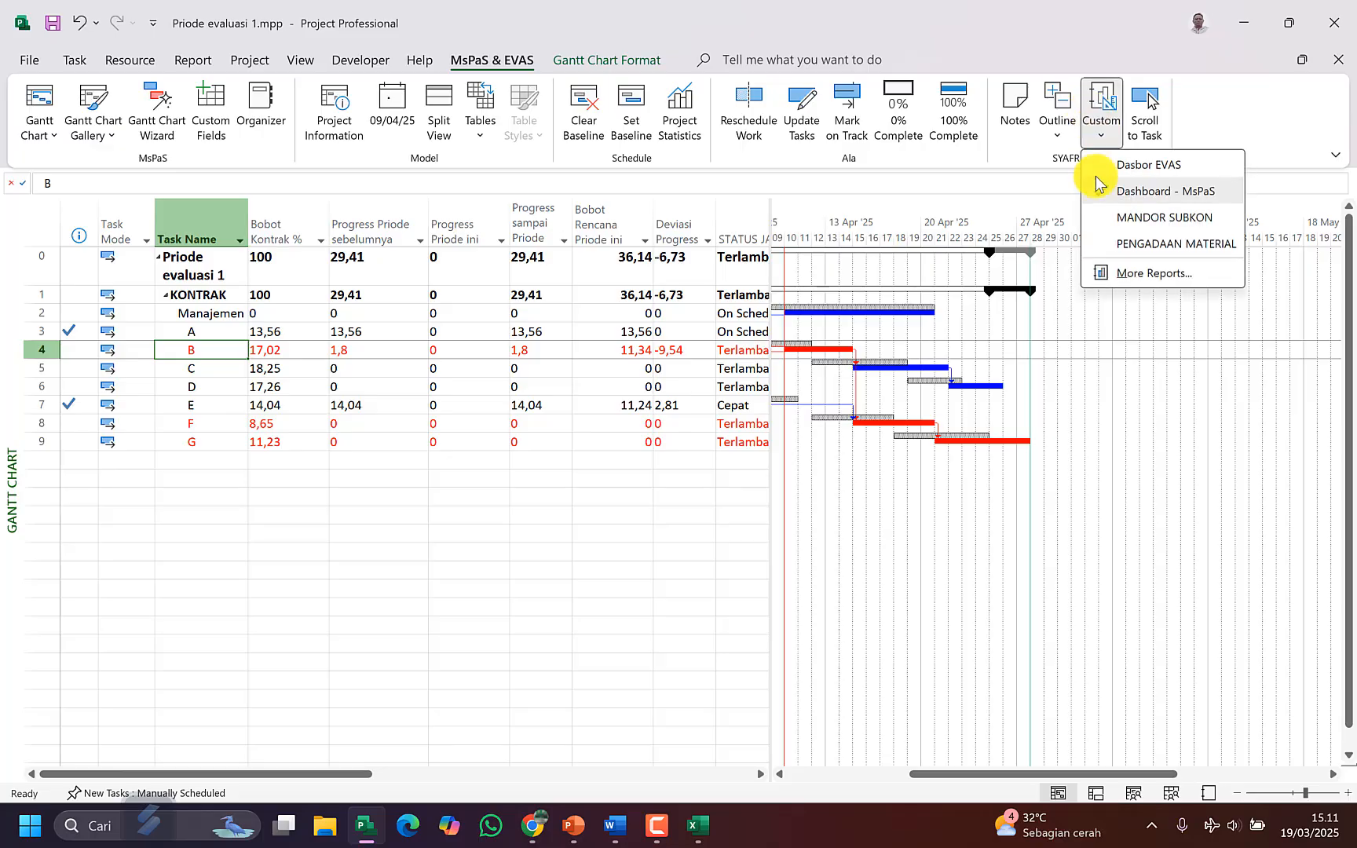
pyautogui.click(1165, 191)
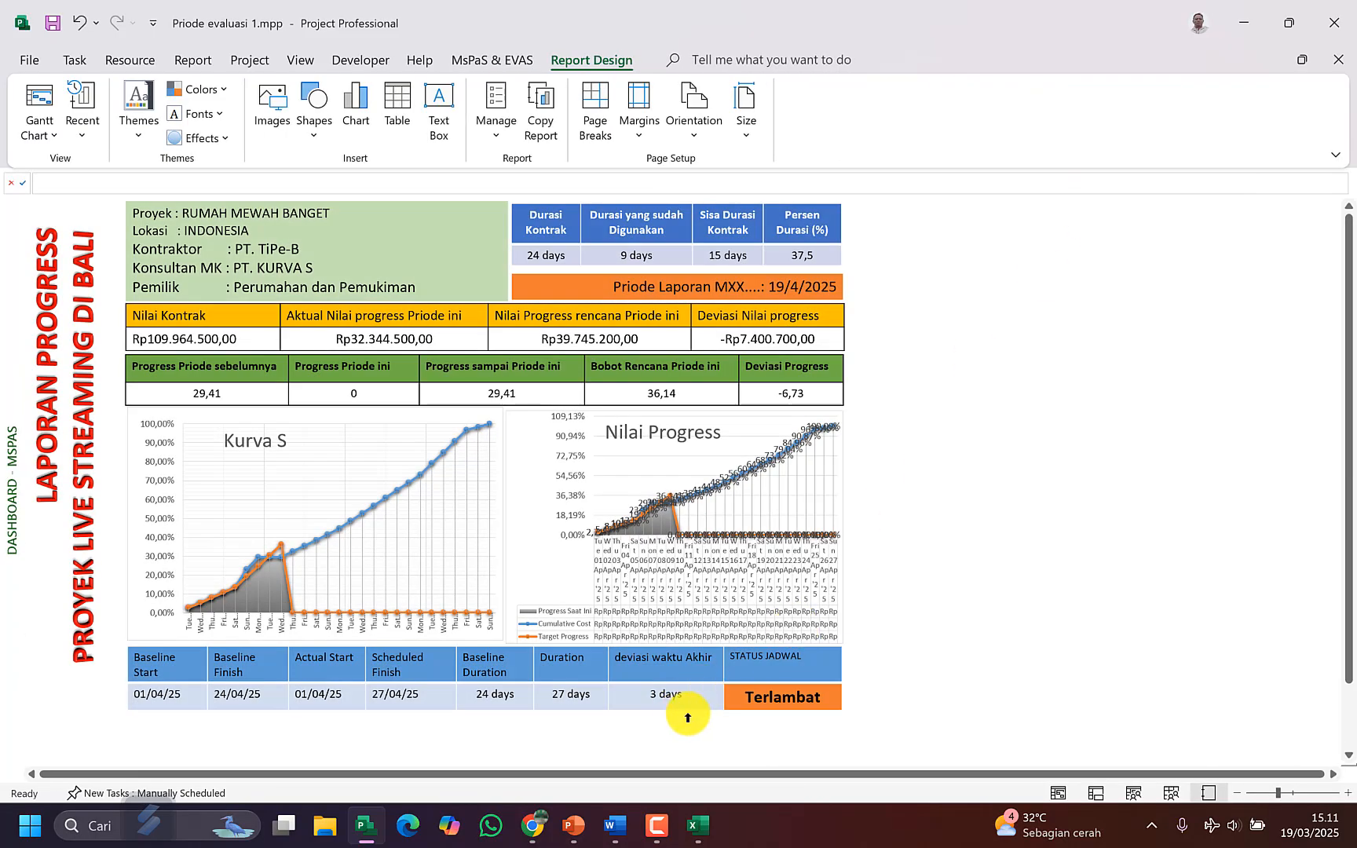
pyautogui.moveTo(646, 694); pyautogui.dragTo(693, 699)
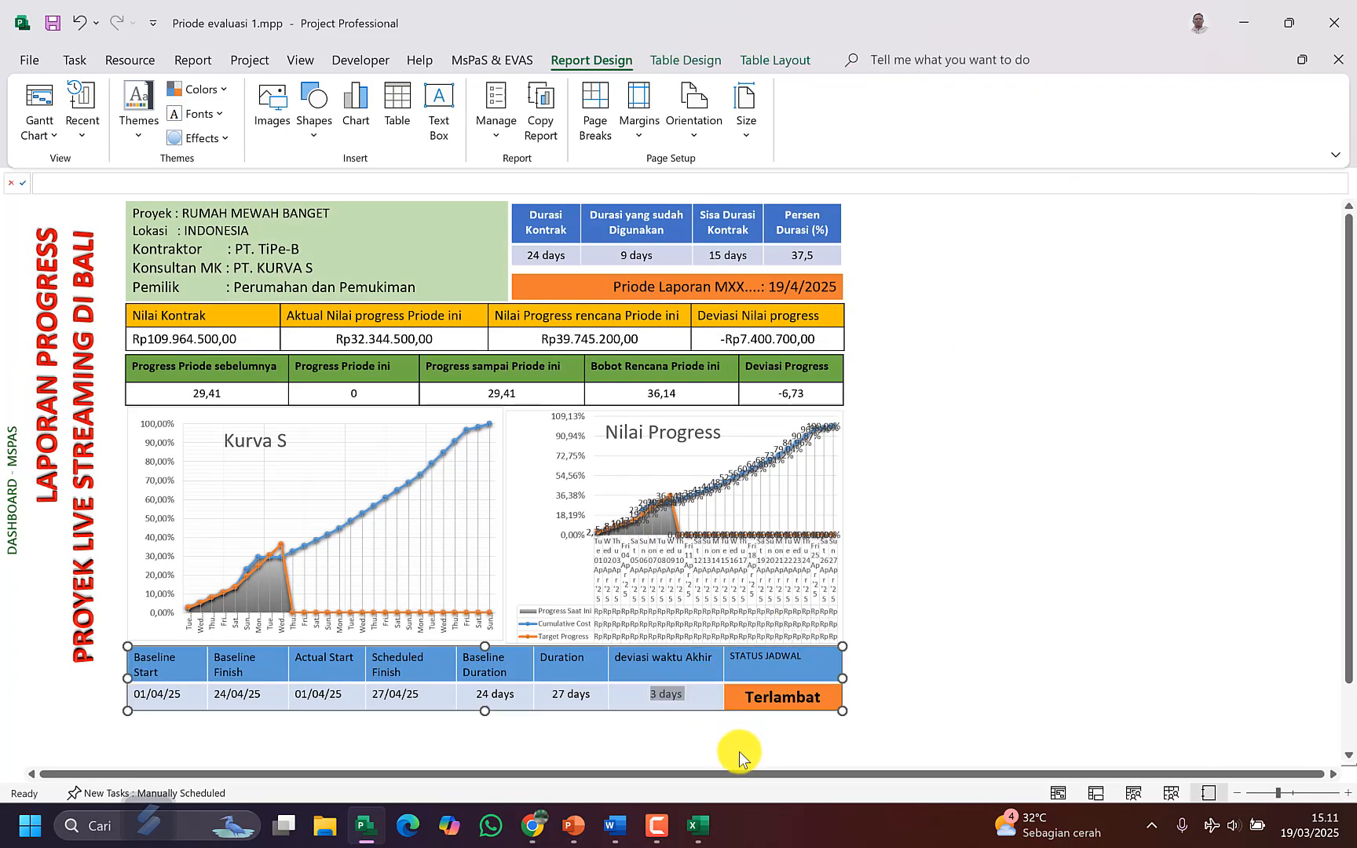
pyautogui.click(33, 102)
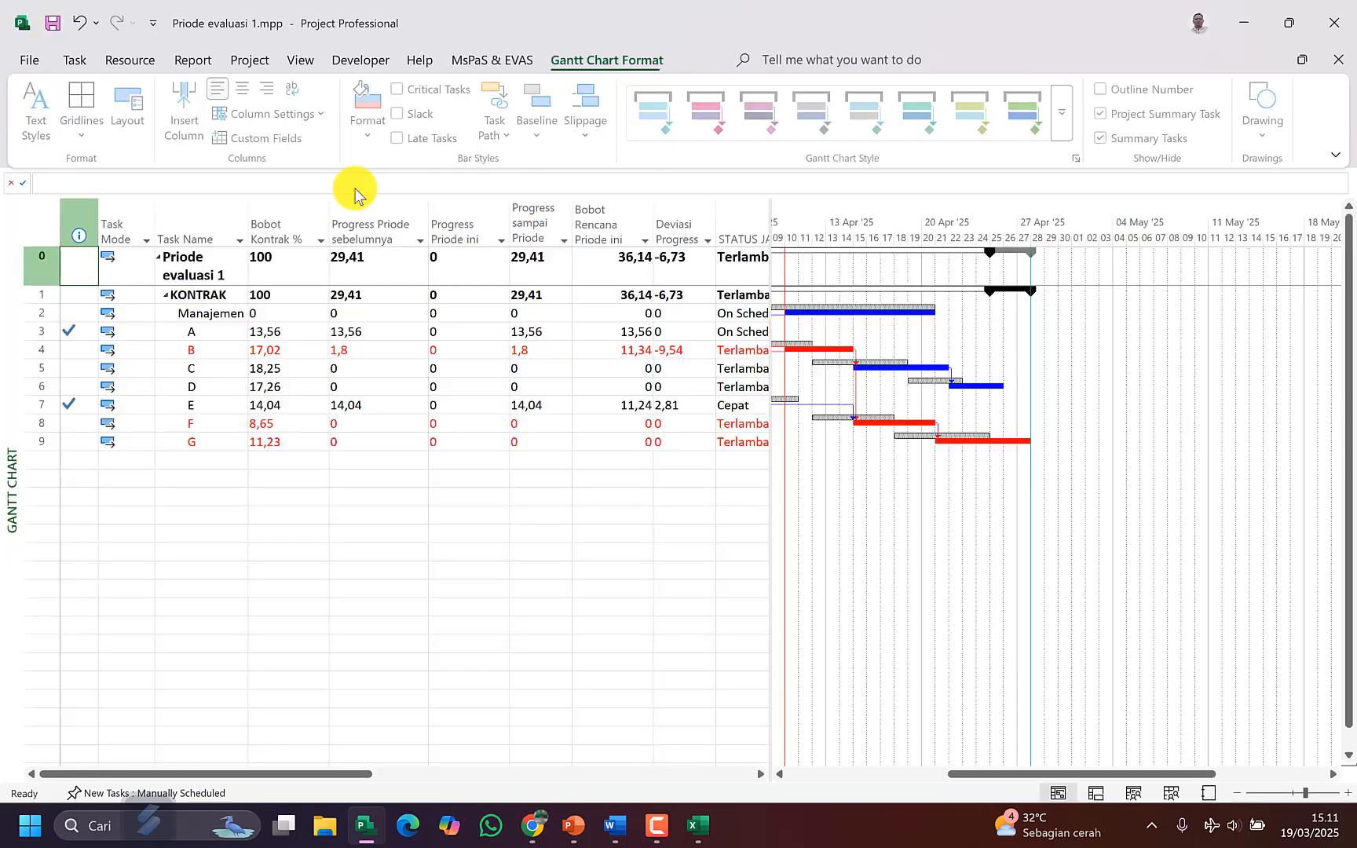
pyautogui.moveTo(1017, 772); pyautogui.dragTo(927, 773)
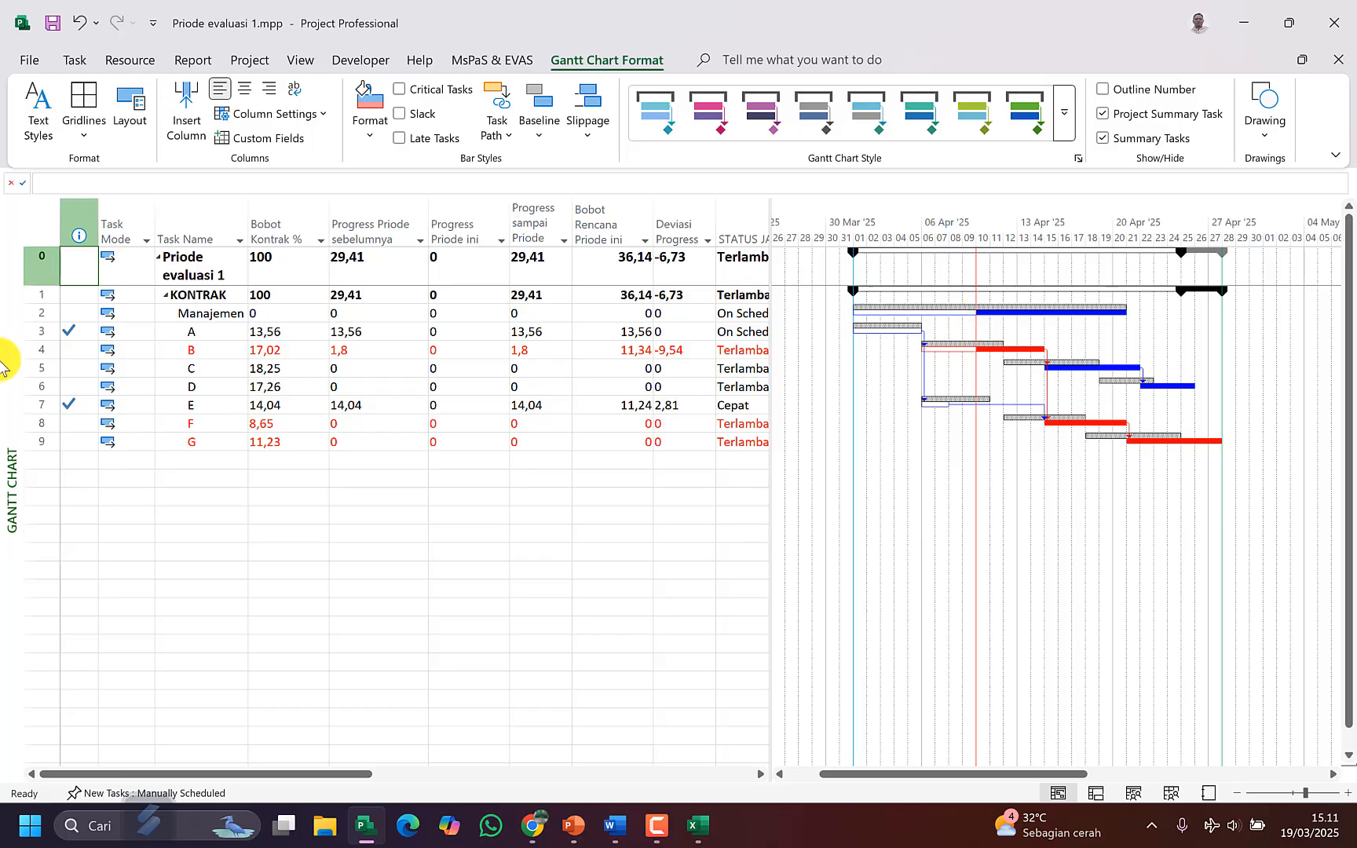
pyautogui.moveTo(197, 350); pyautogui.dragTo(211, 461)
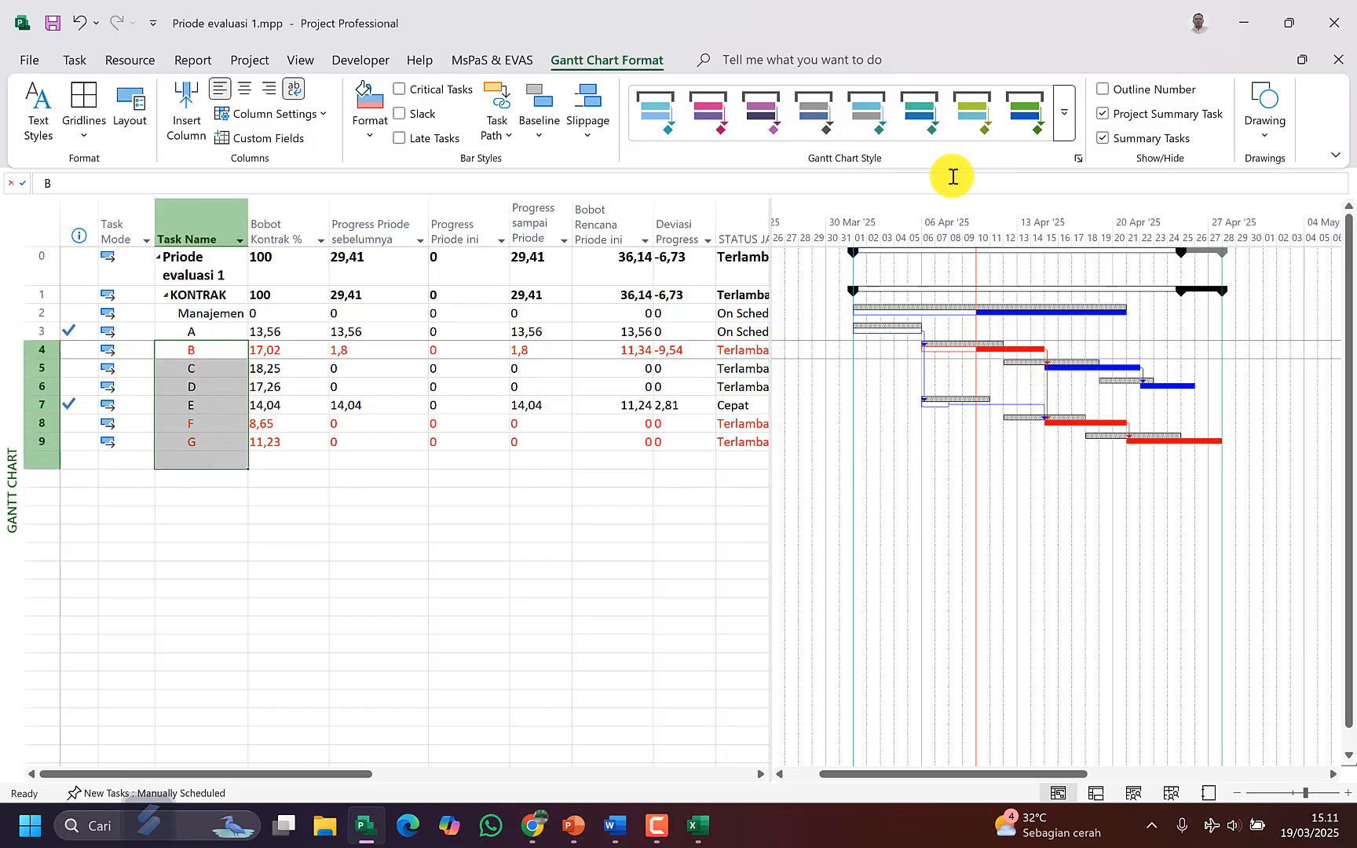
# Step: Filter the Nilai Progress chart in the Dashboard - MsPaS report to the dates 07 to 11 April 2025 only
pyautogui.click(501, 61)
pyautogui.click(1101, 131)
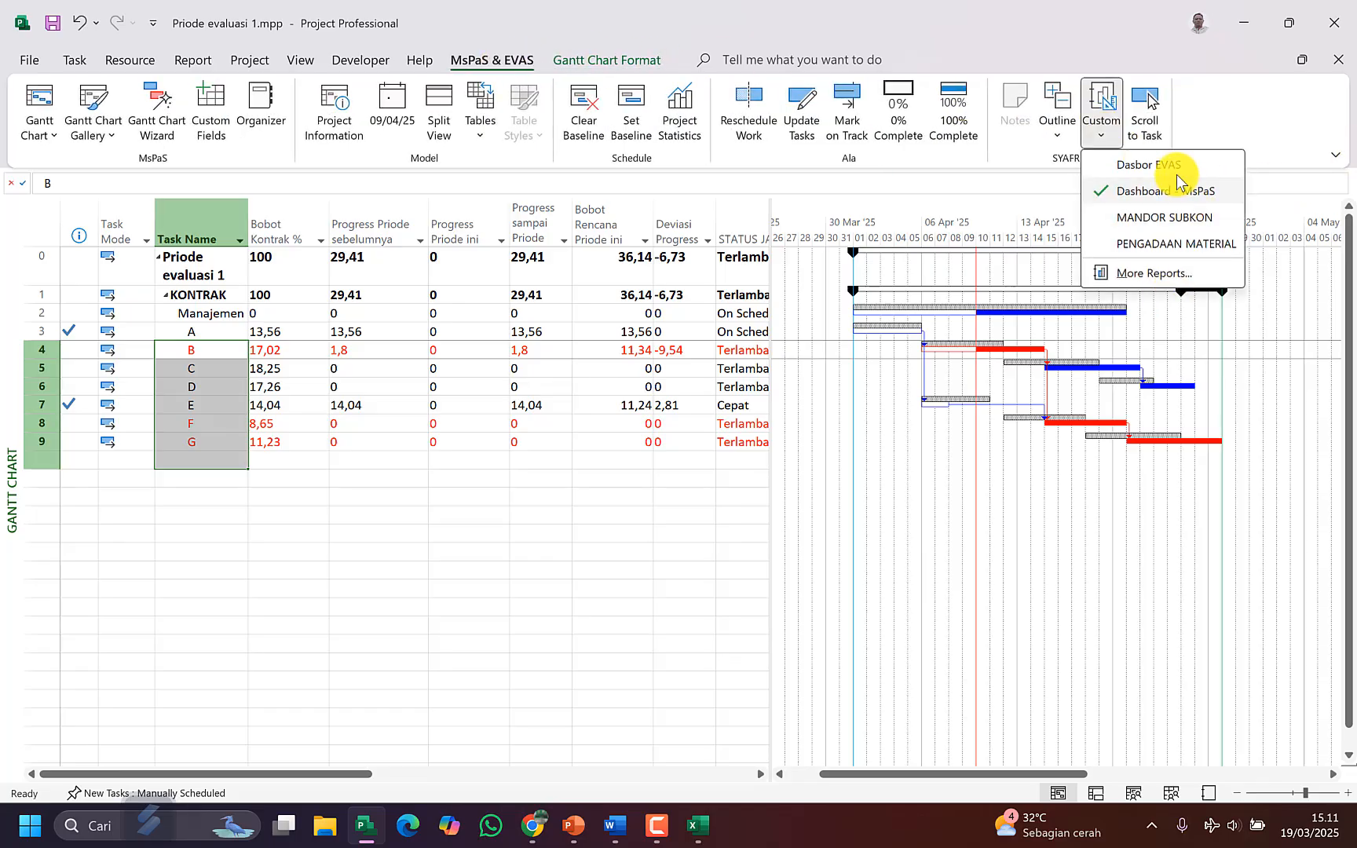
pyautogui.click(1178, 196)
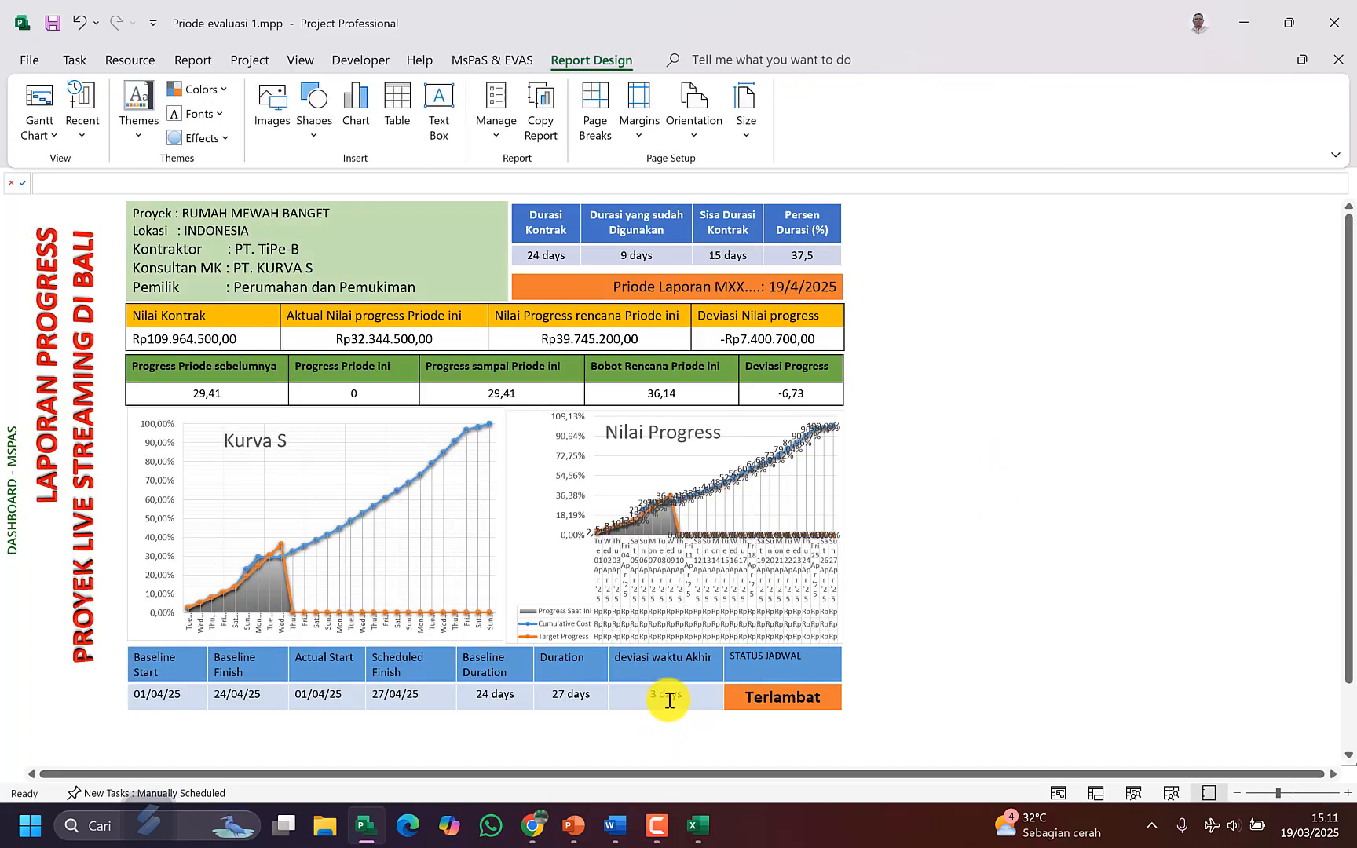
pyautogui.click(772, 434)
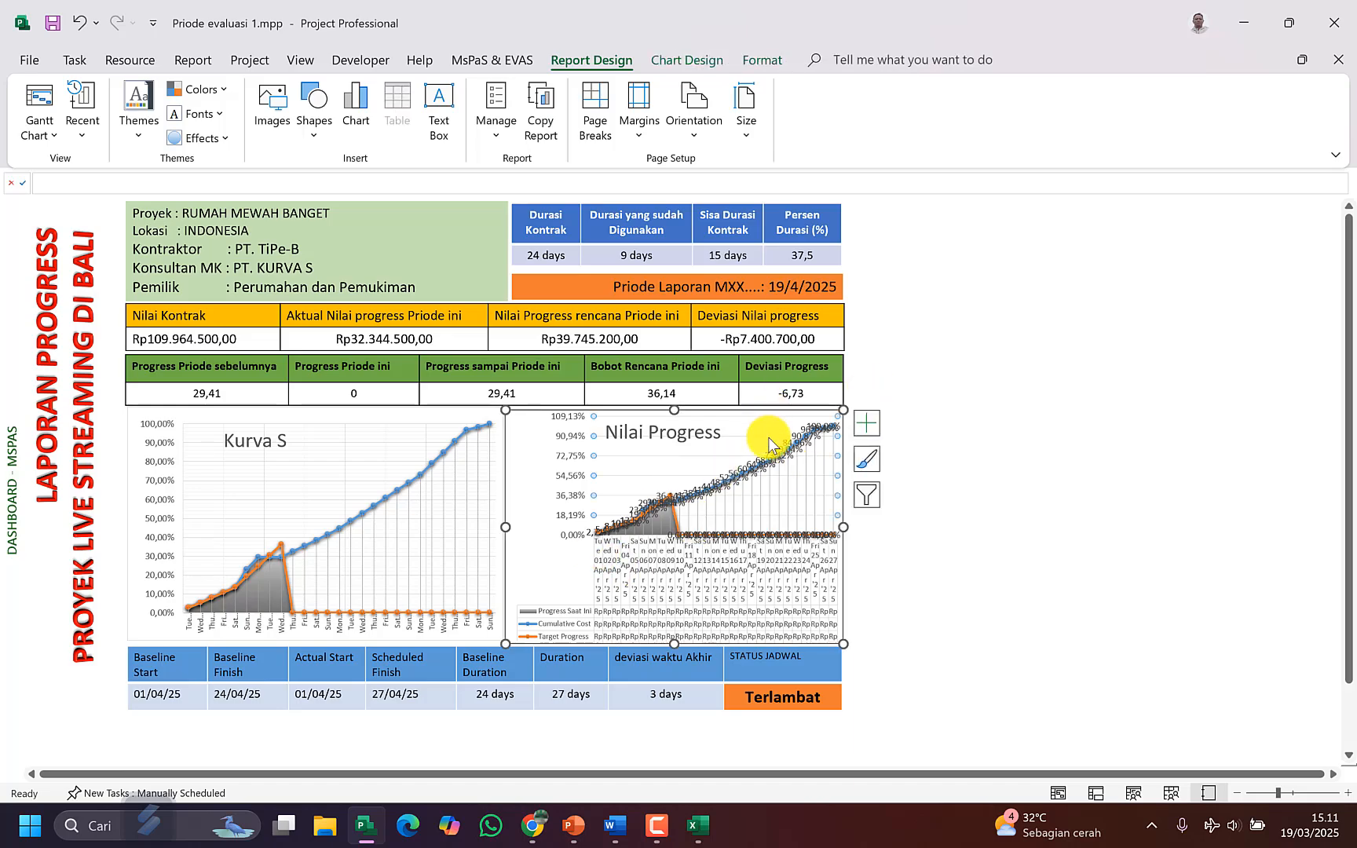
pyautogui.click(865, 501)
pyautogui.click(929, 589)
pyautogui.scroll(-2, 942, 620)
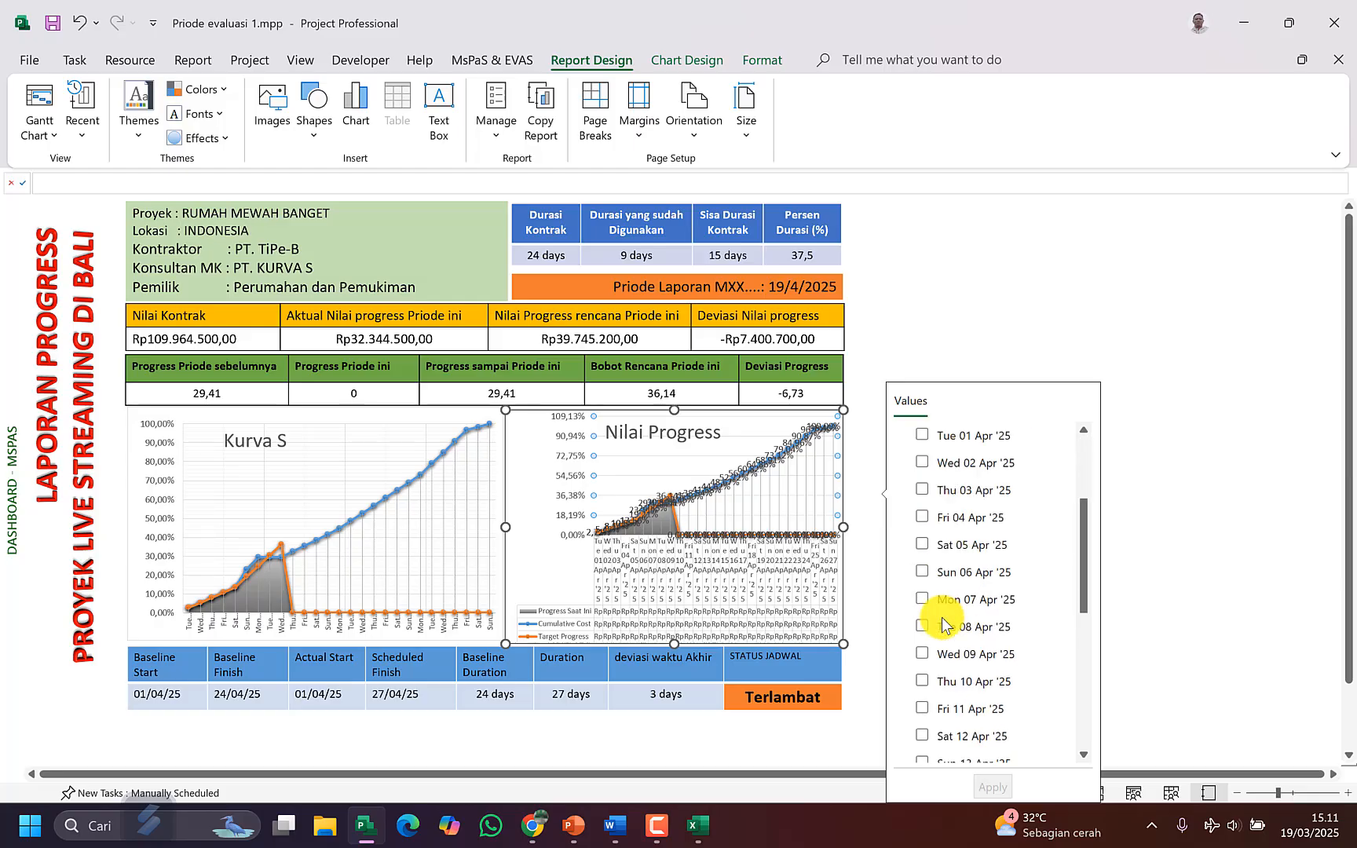
pyautogui.click(953, 655)
pyautogui.click(948, 626)
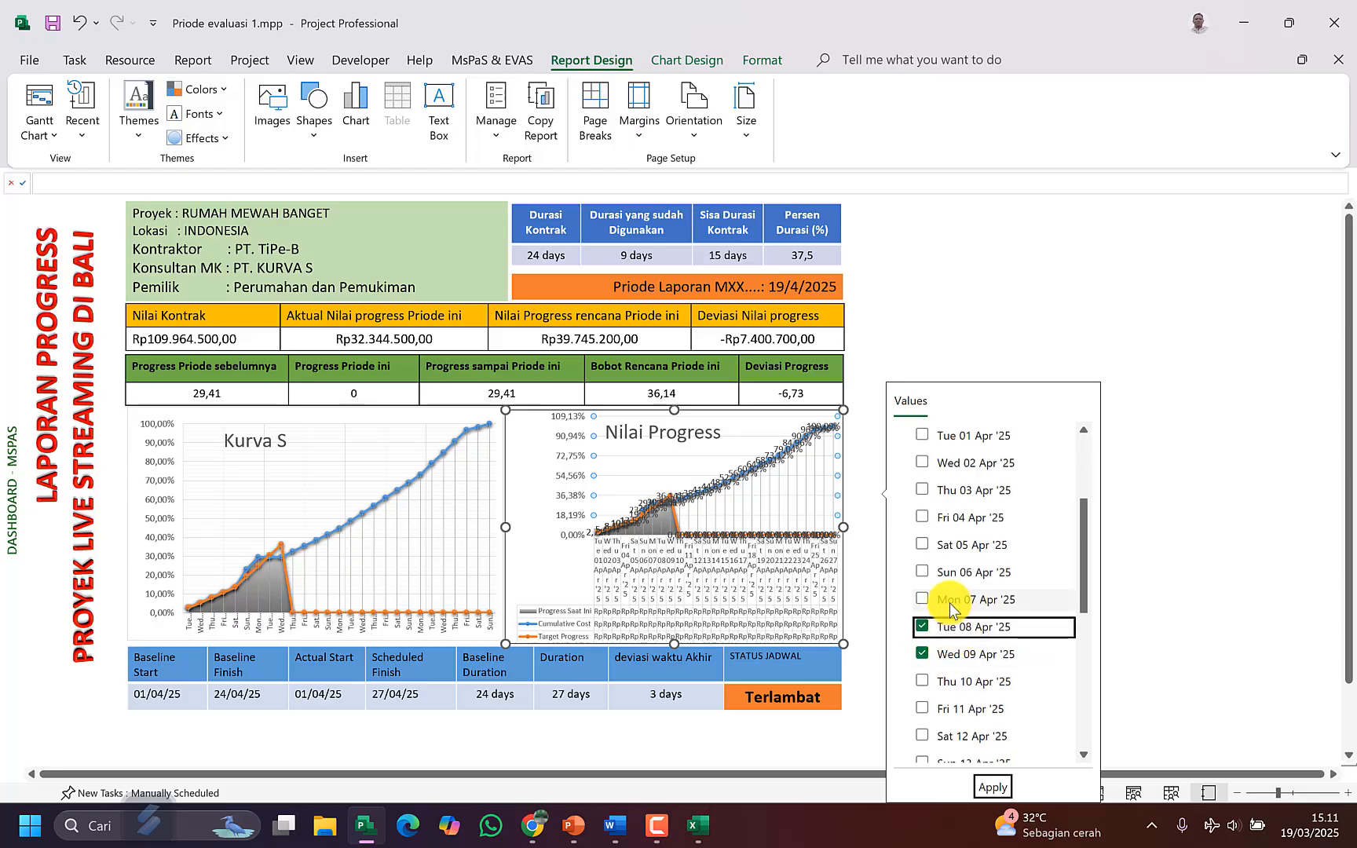
pyautogui.click(948, 599)
pyautogui.click(947, 681)
pyautogui.click(950, 708)
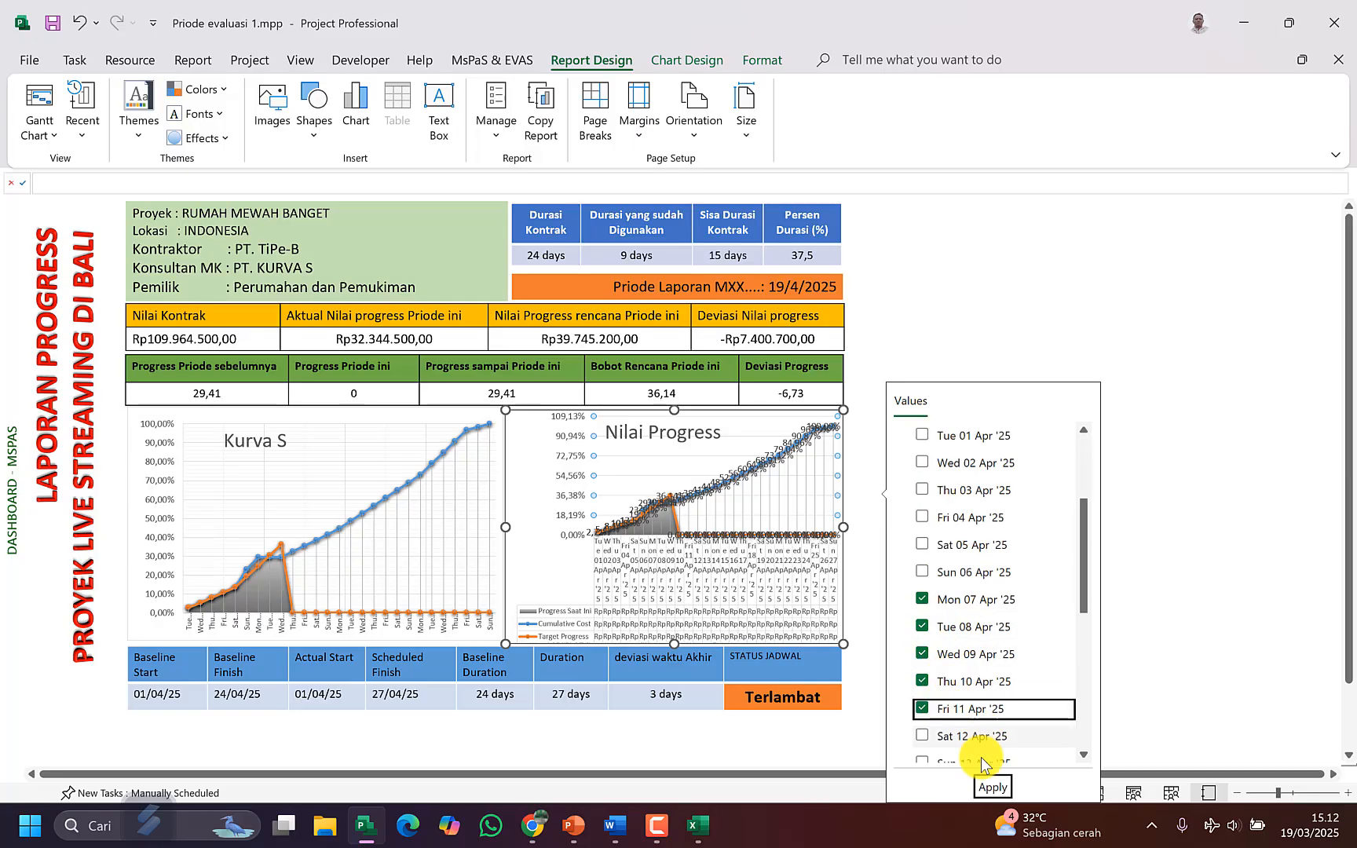
pyautogui.click(995, 788)
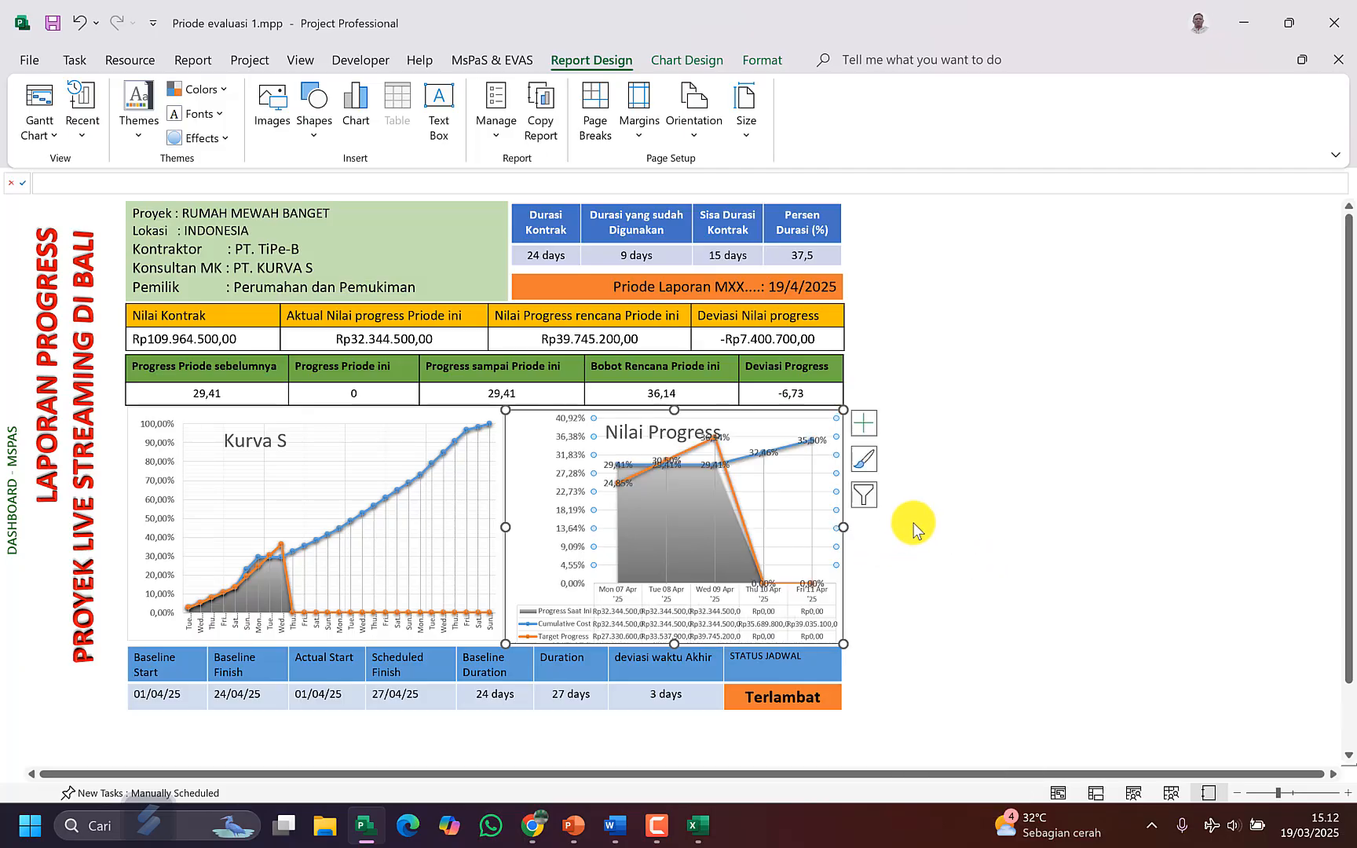
# Step: Examine the actual and target values in the filtered Nilai Progress chart, and return to the Gantt Chart
pyautogui.click(681, 485)
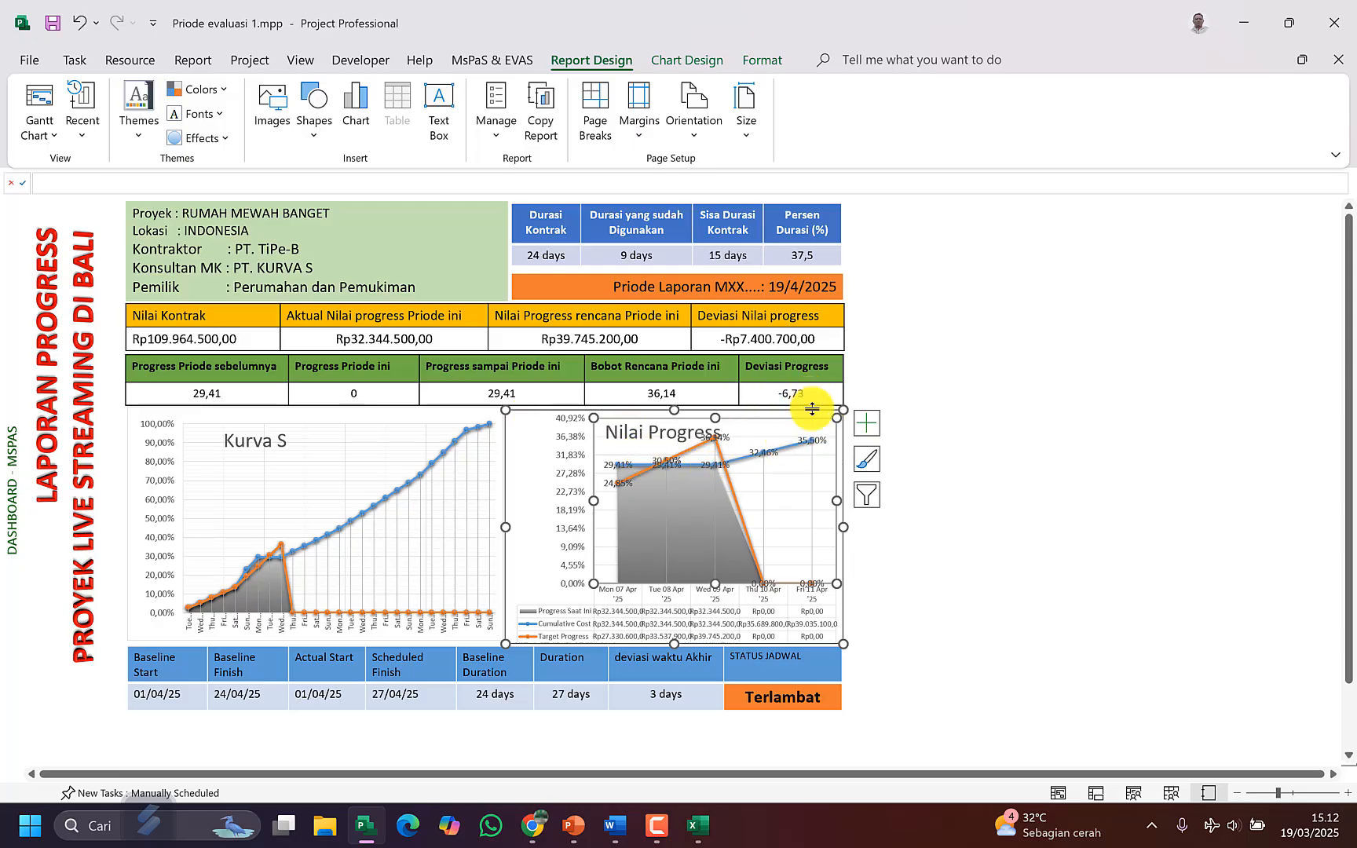
pyautogui.click(915, 594)
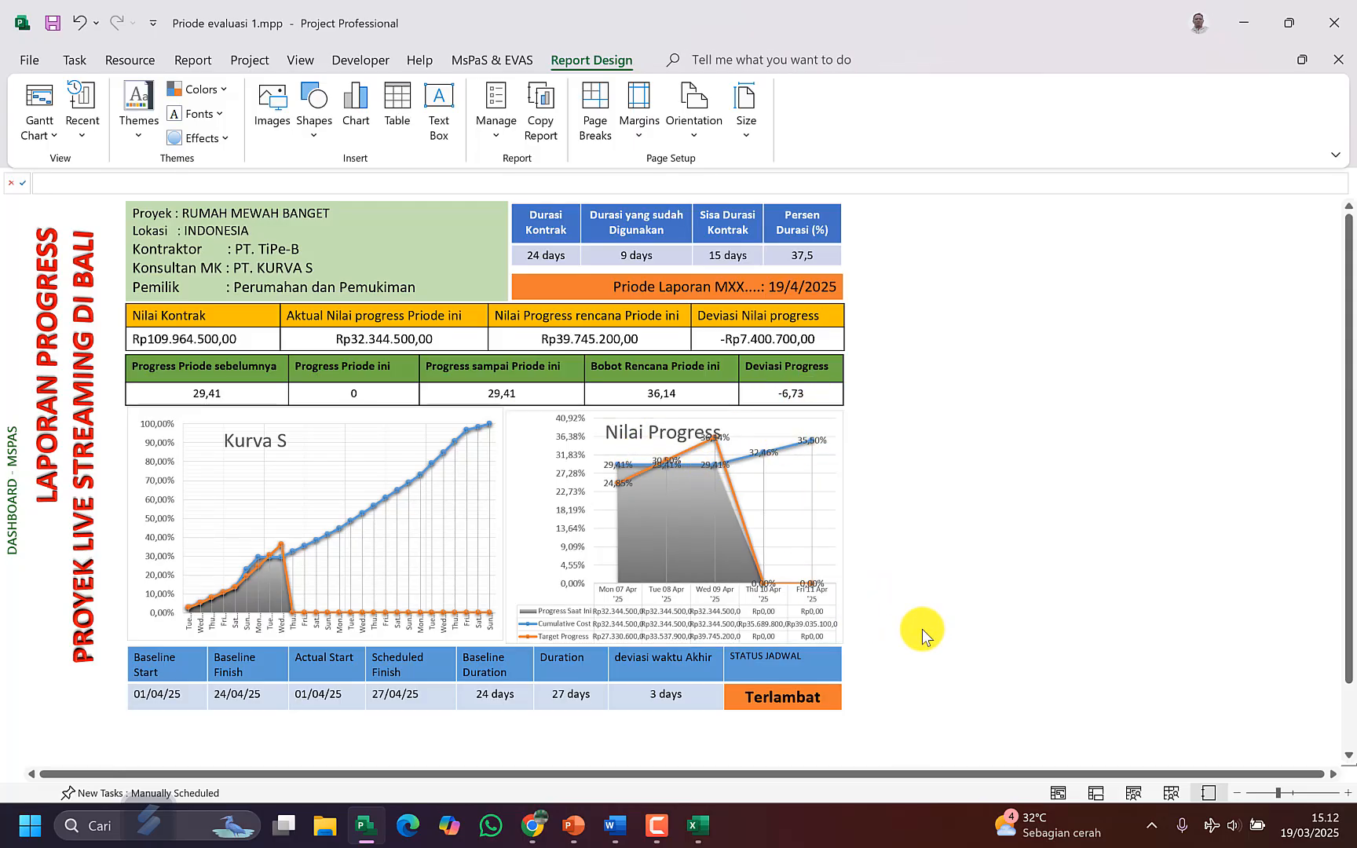
pyautogui.click(35, 98)
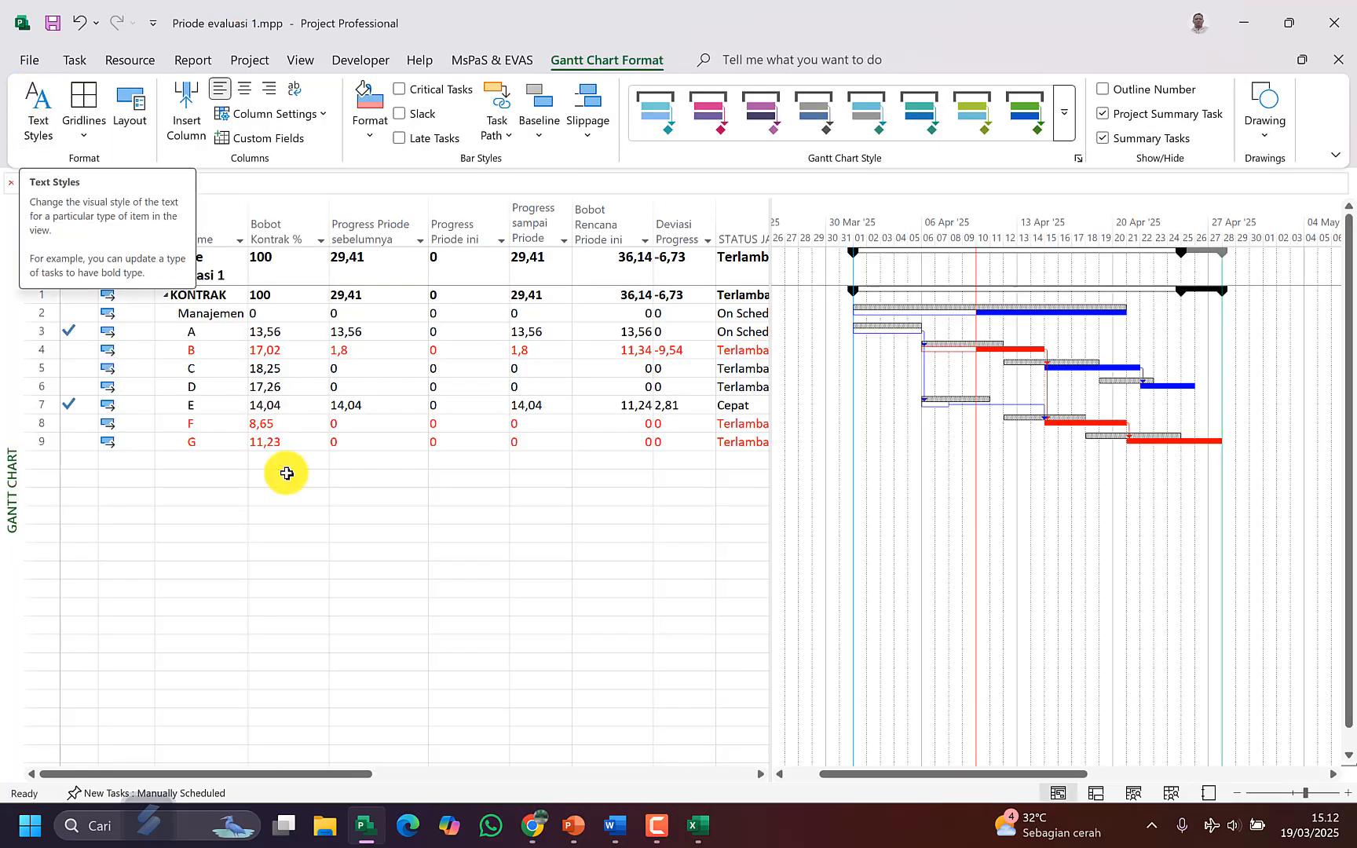
# Step: Switch to FIle KERJA TAMBAH maret 2025.docx in Word and read the entry for task B in the Kerja tambah section
pyautogui.click(629, 840)
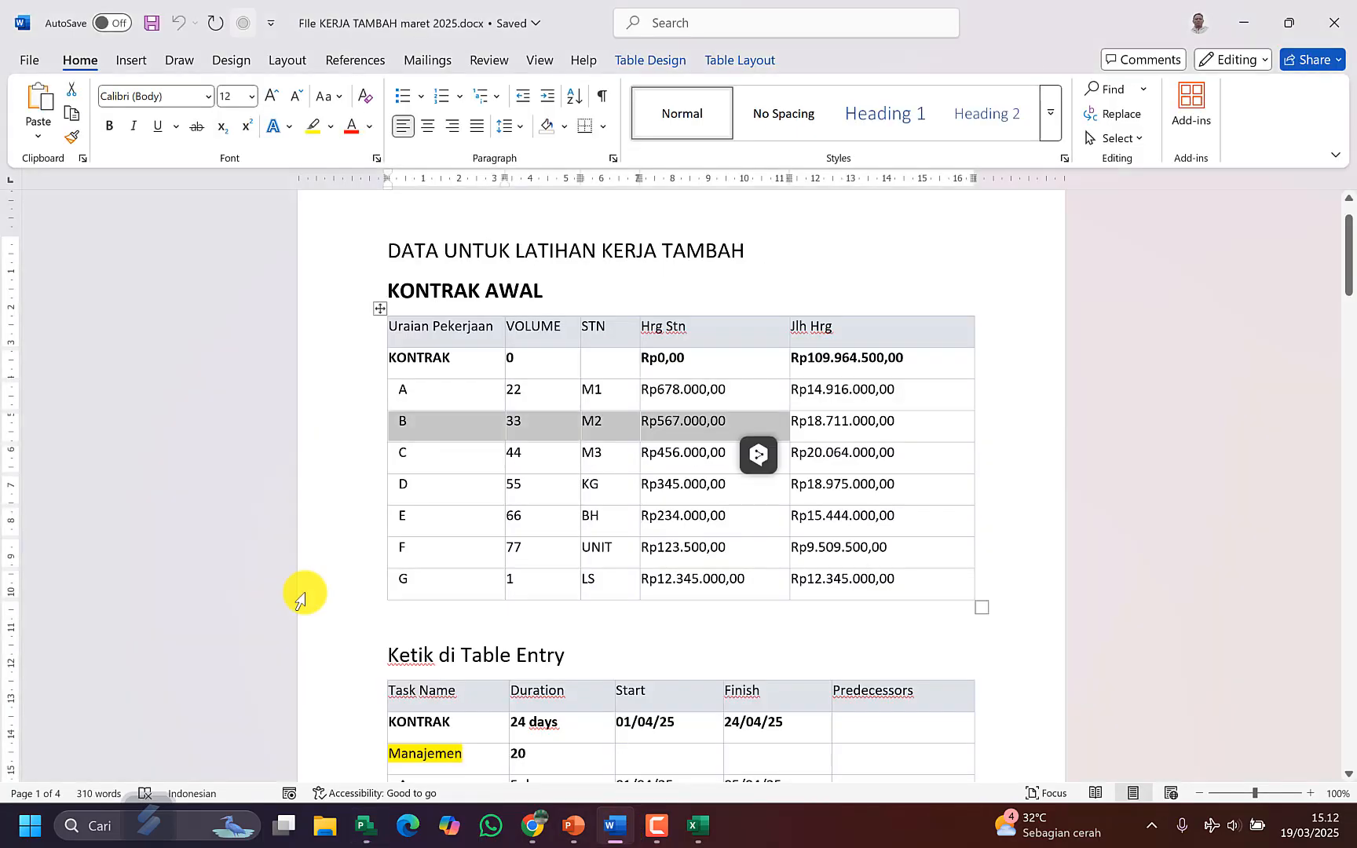
pyautogui.scroll(-10, 416, 601)
pyautogui.scroll(-10, 409, 593)
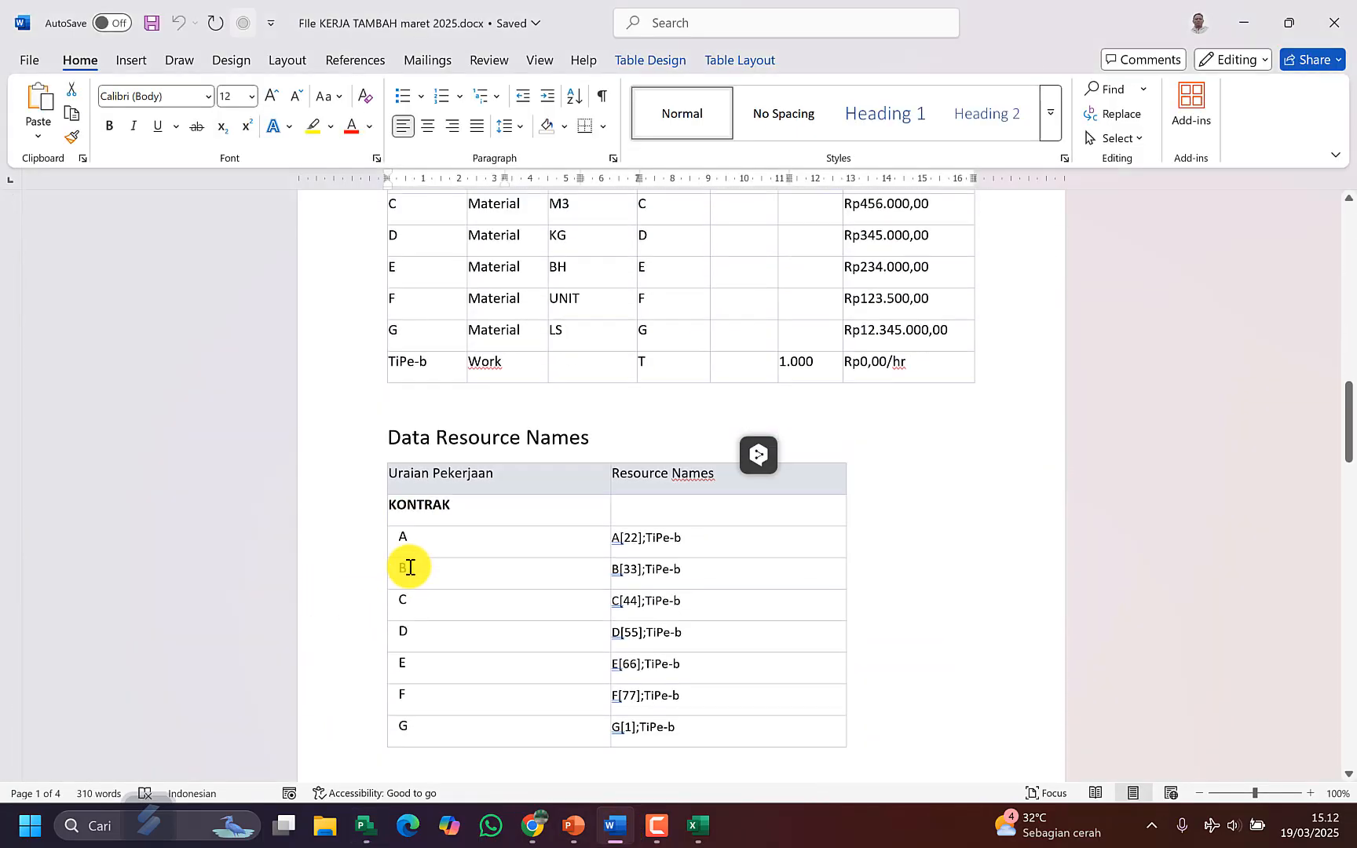
pyautogui.scroll(-5, 409, 545)
pyautogui.scroll(2, 410, 542)
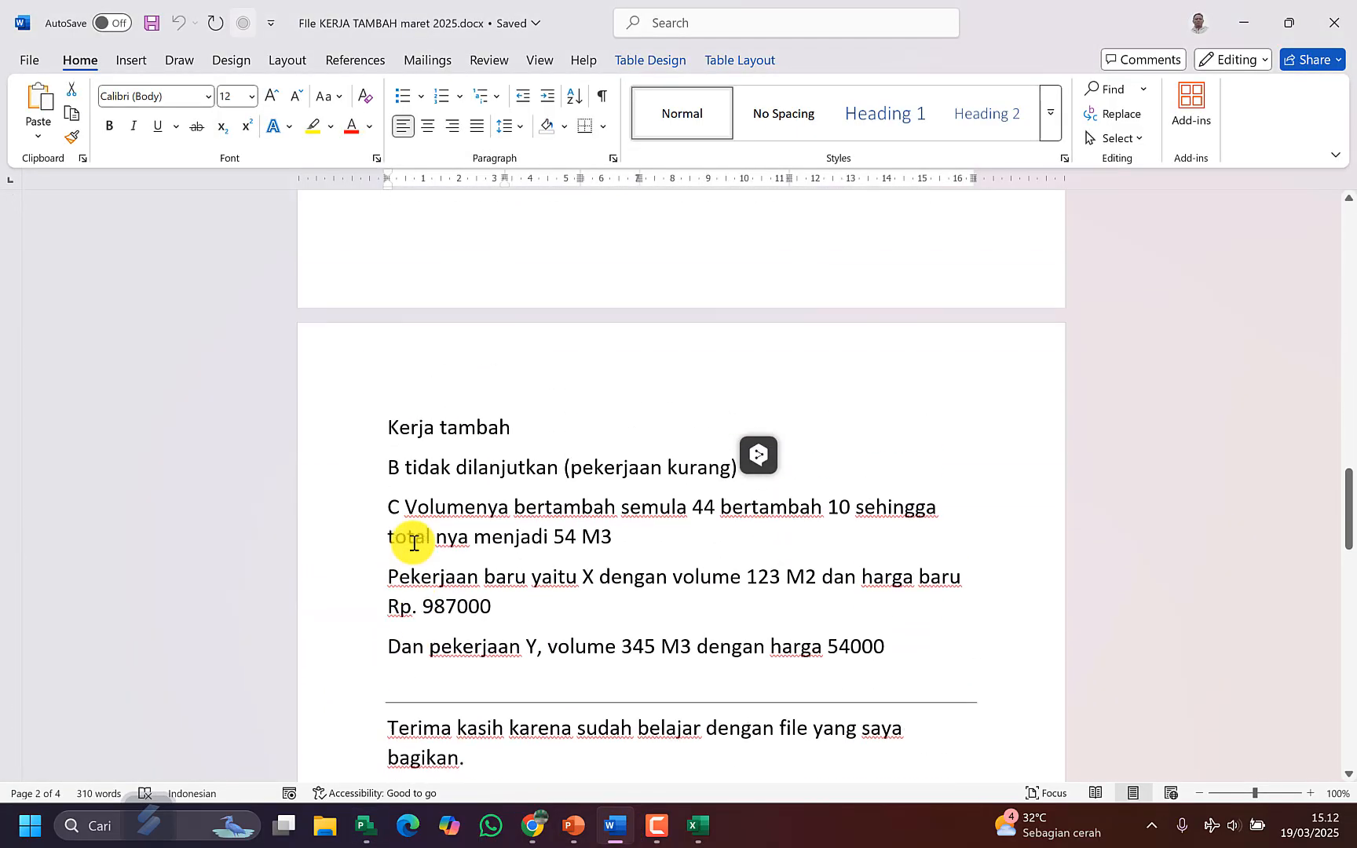
pyautogui.click(361, 505)
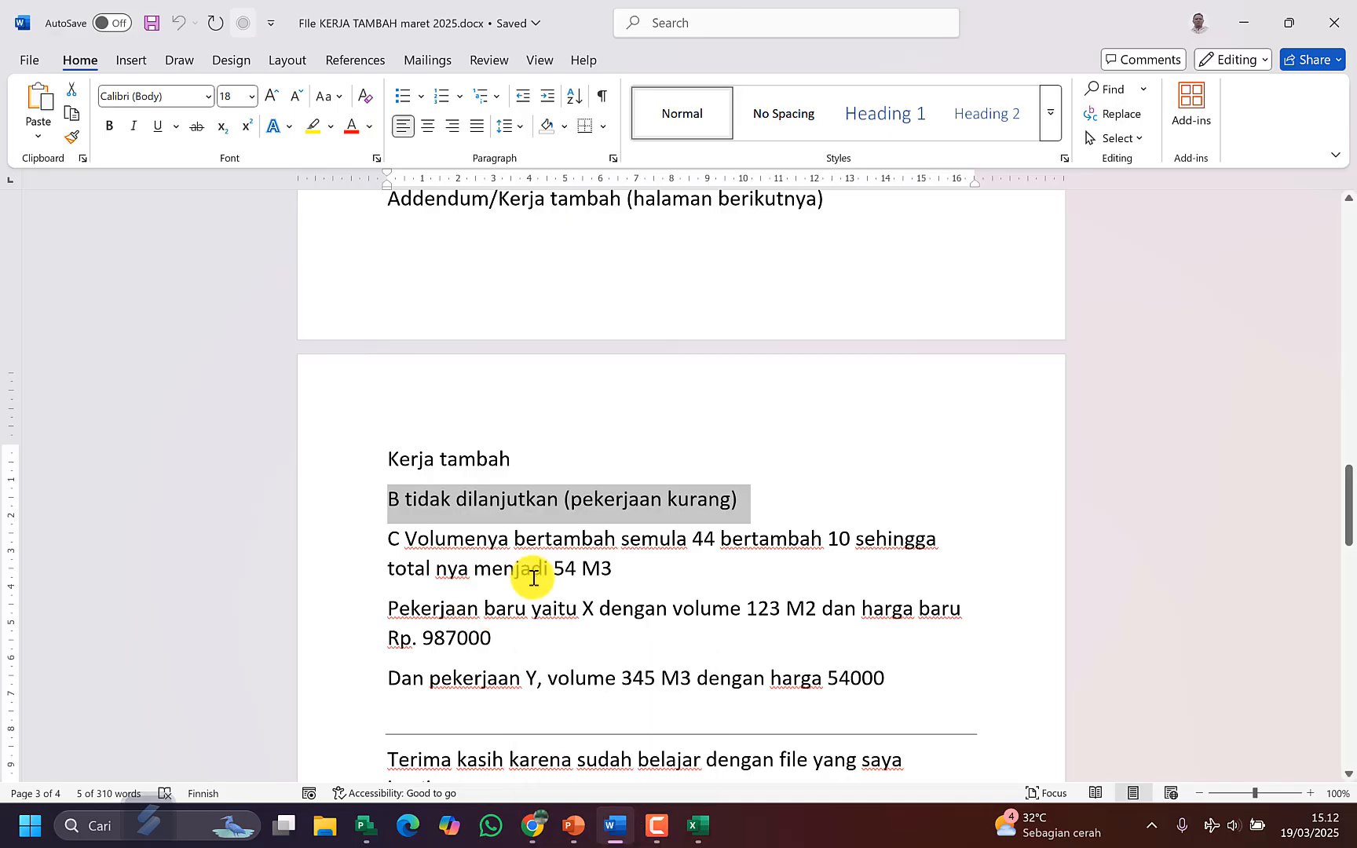
pyautogui.click(402, 499)
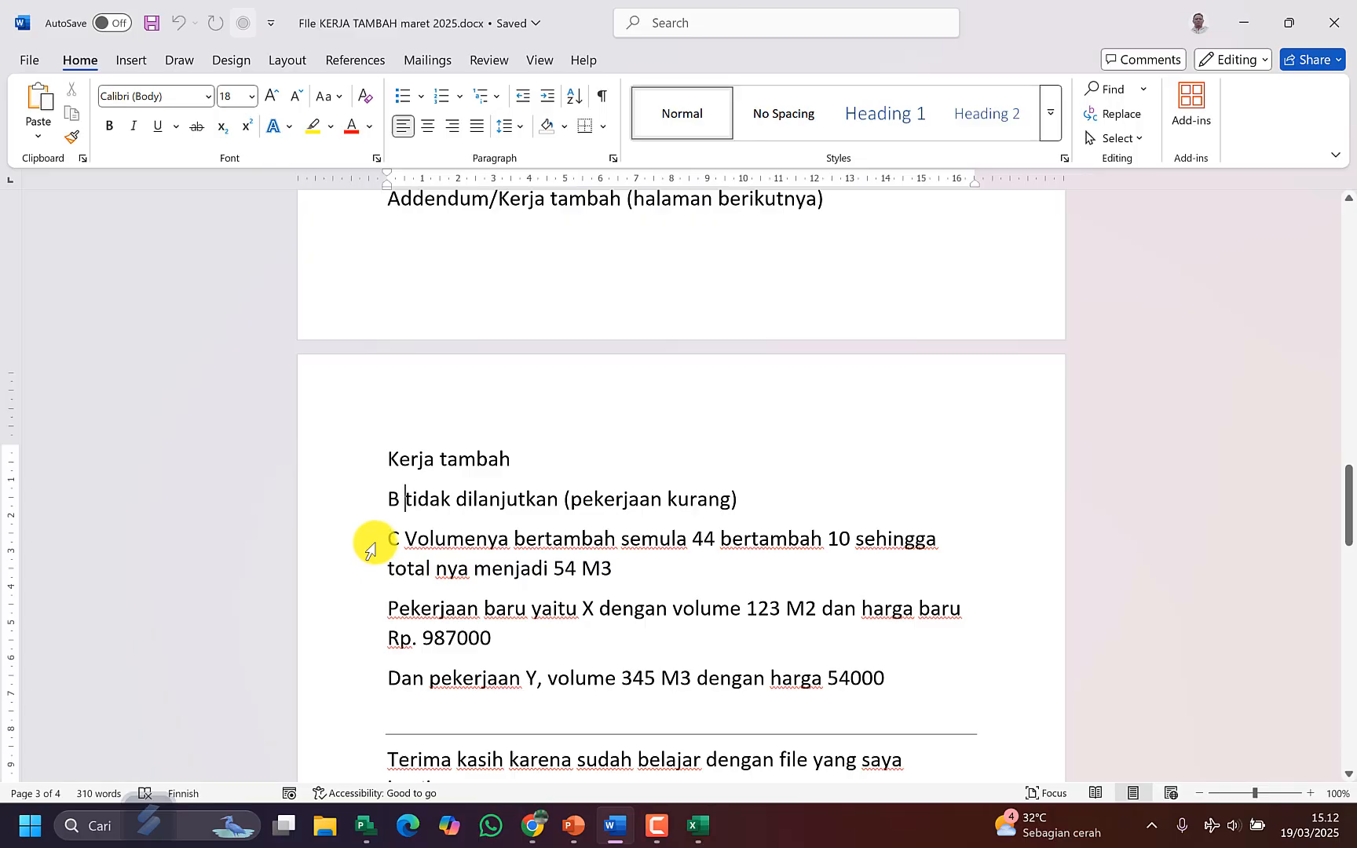
# Step: Read the volume change and new total for task C in the Kerja tambah section
pyautogui.click(370, 550)
pyautogui.click(770, 590)
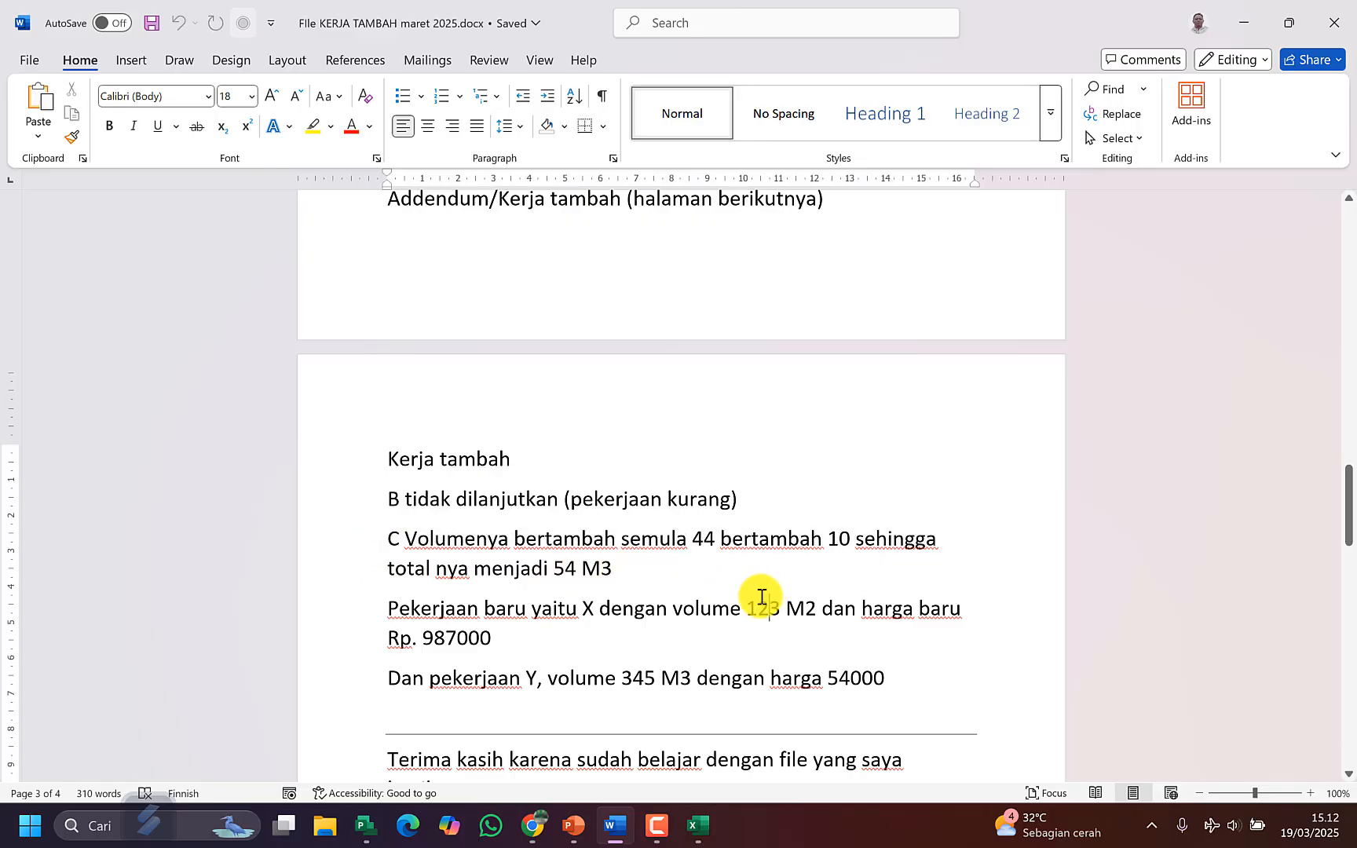
pyautogui.moveTo(710, 545); pyautogui.dragTo(700, 559)
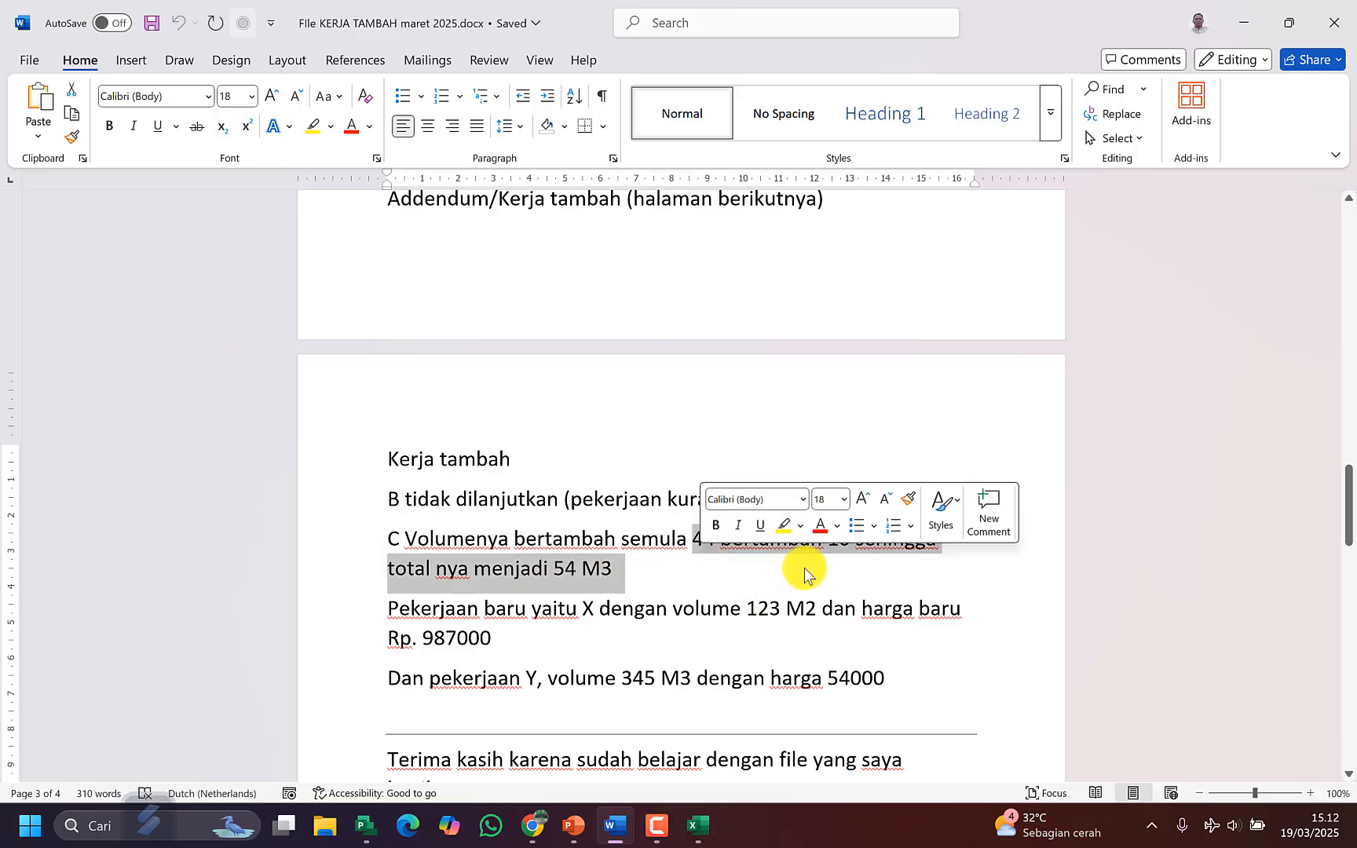
pyautogui.click(830, 557)
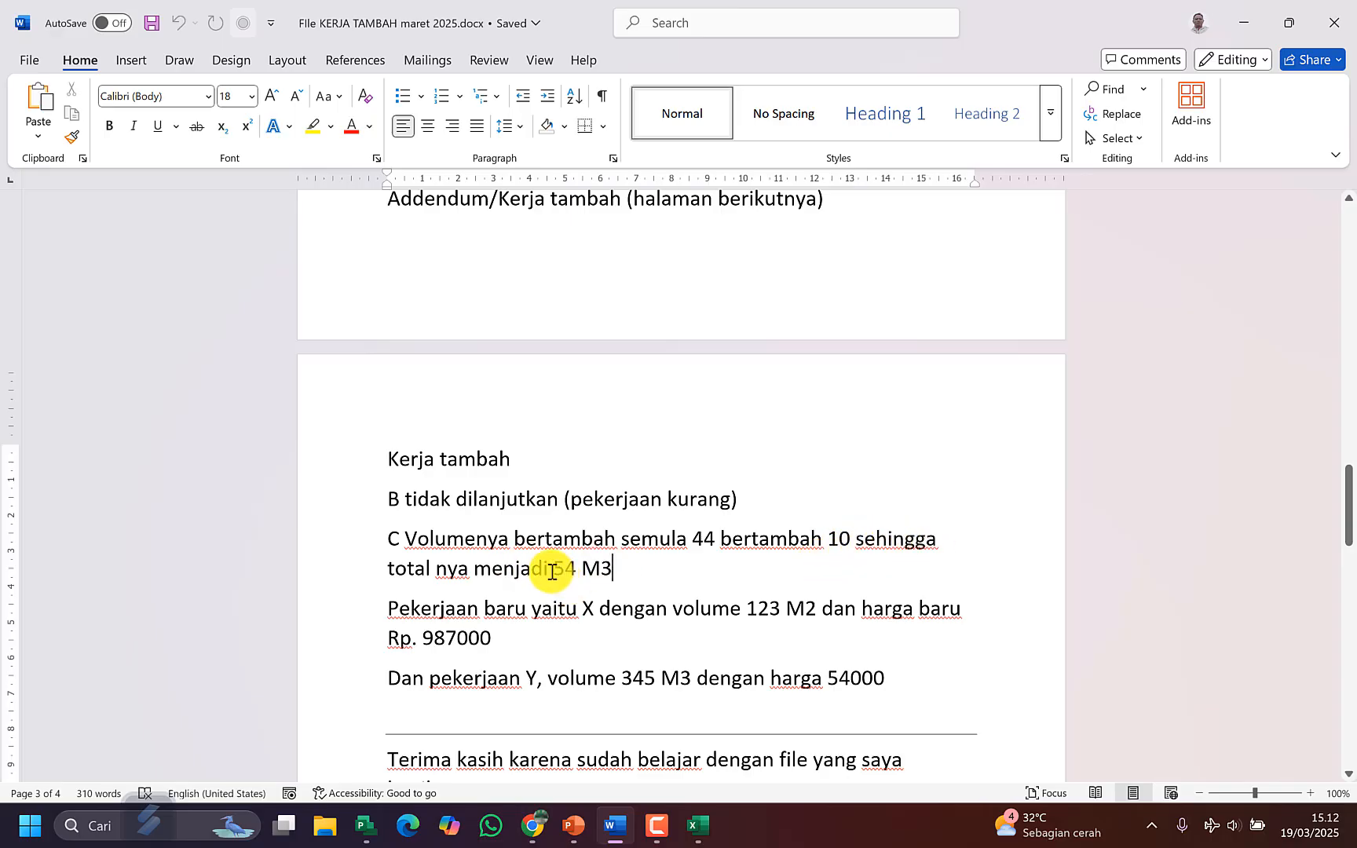
pyautogui.moveTo(553, 571); pyautogui.dragTo(627, 569)
pyautogui.click(718, 577)
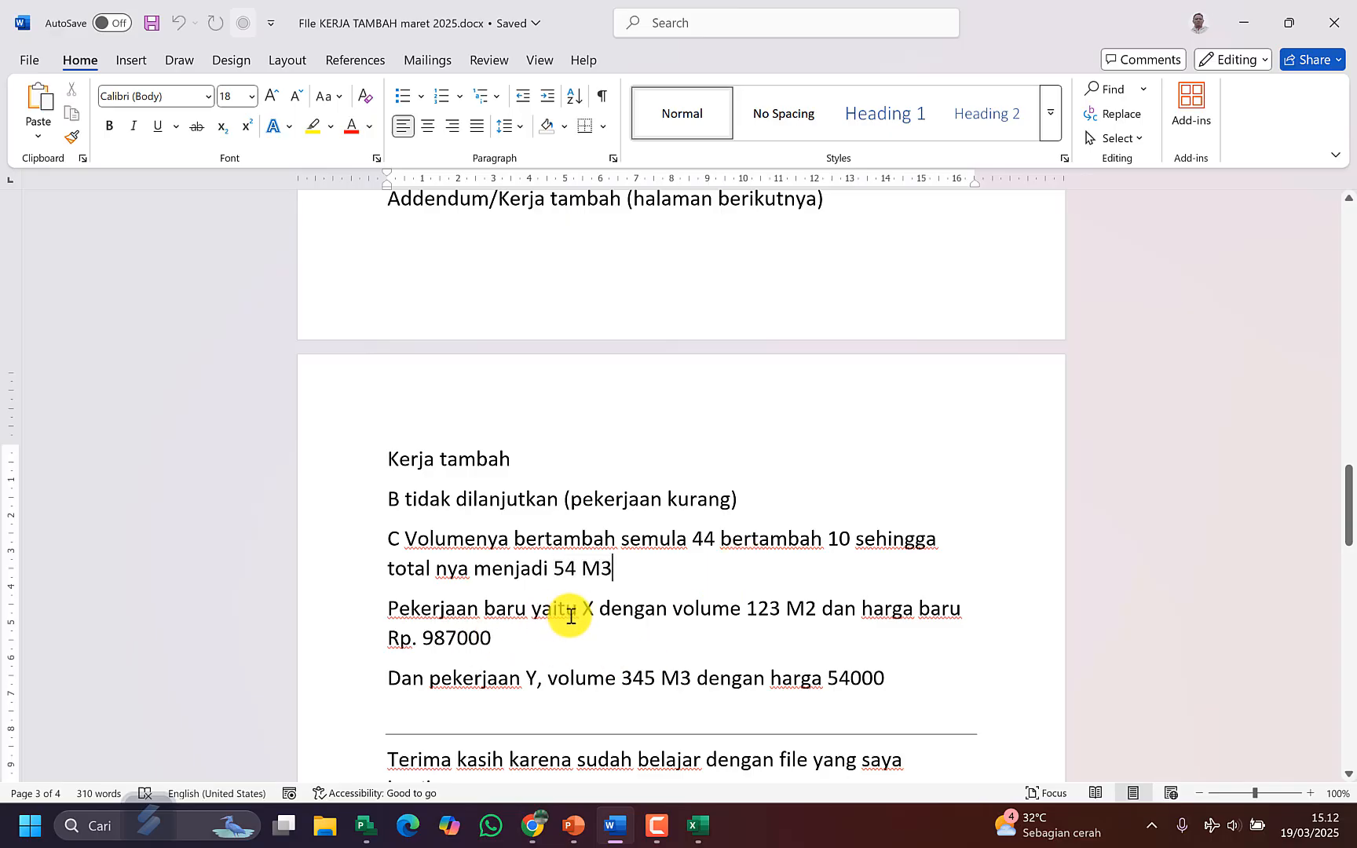
# Step: Read the volumes and prices of new works X and Y in the Kerja tambah section
pyautogui.moveTo(587, 612); pyautogui.dragTo(598, 611)
pyautogui.click(906, 633)
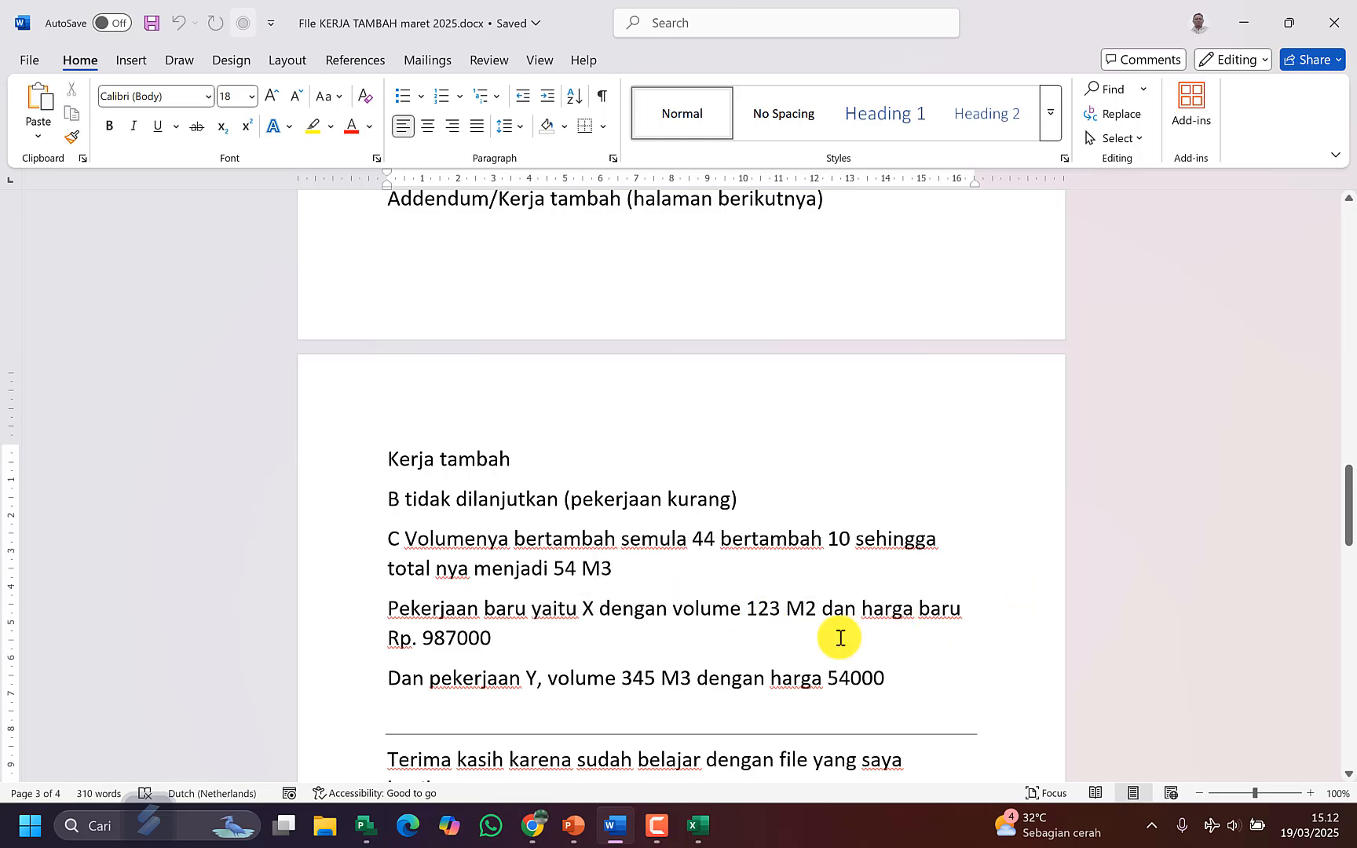
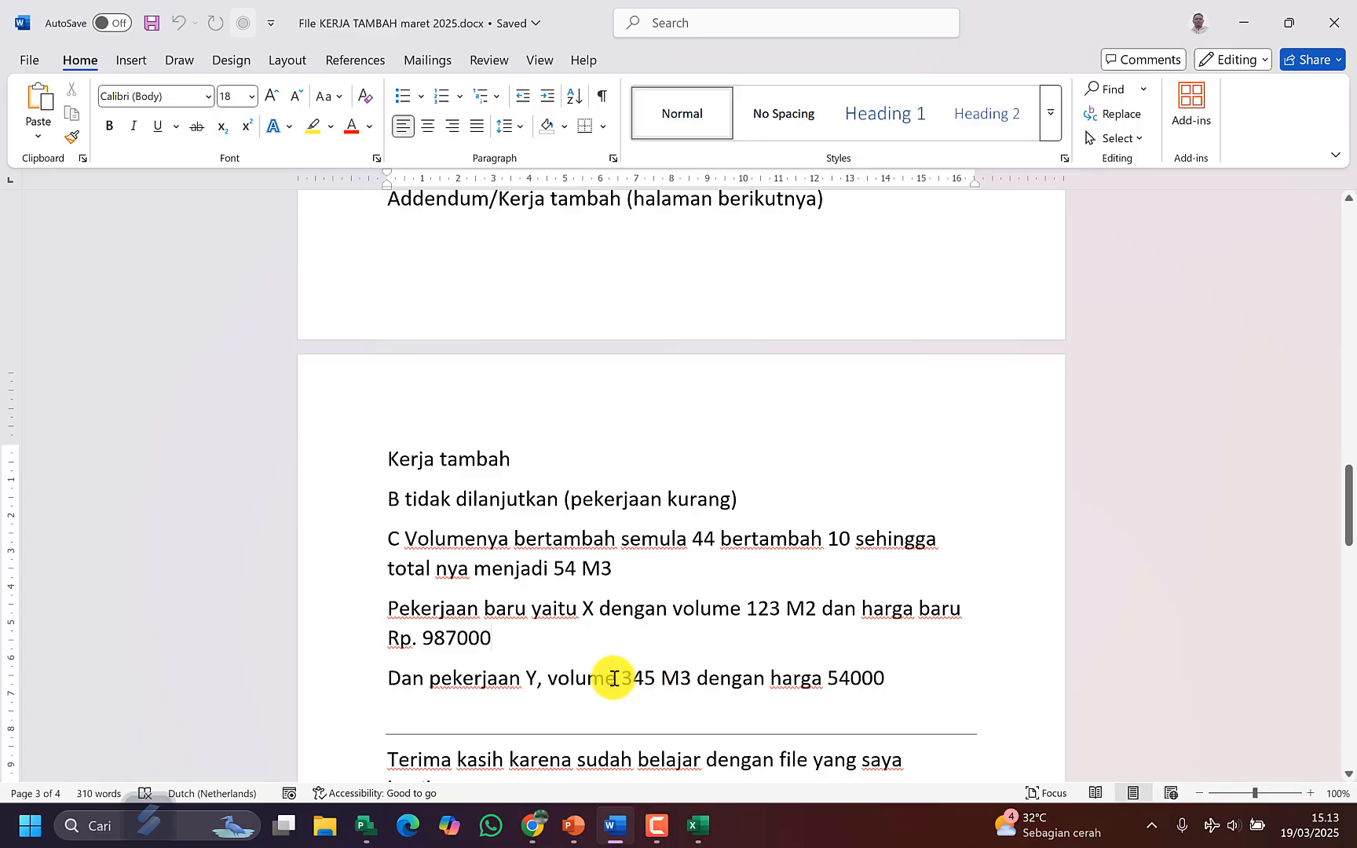
pyautogui.moveTo(613, 679); pyautogui.dragTo(652, 679)
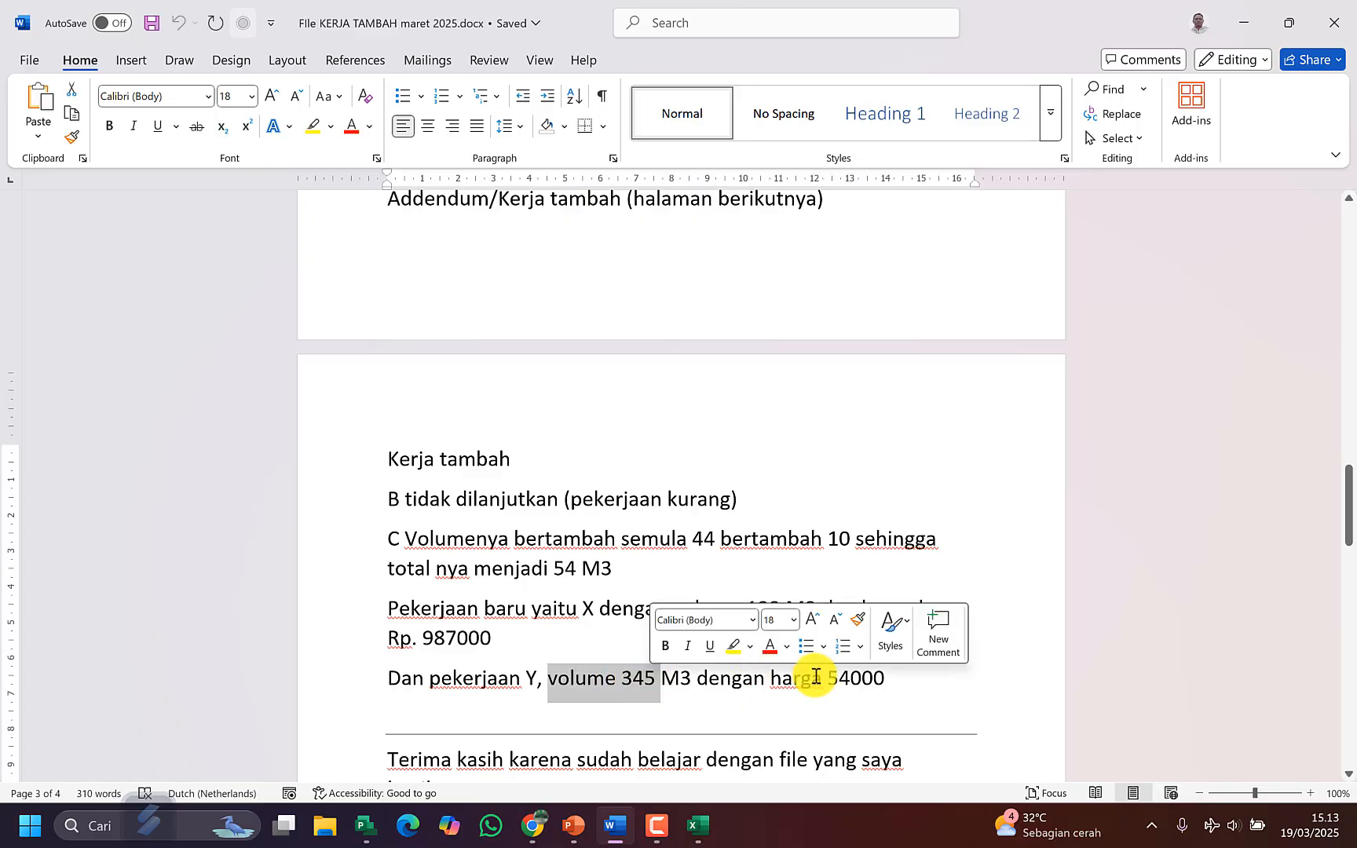
pyautogui.click(890, 675)
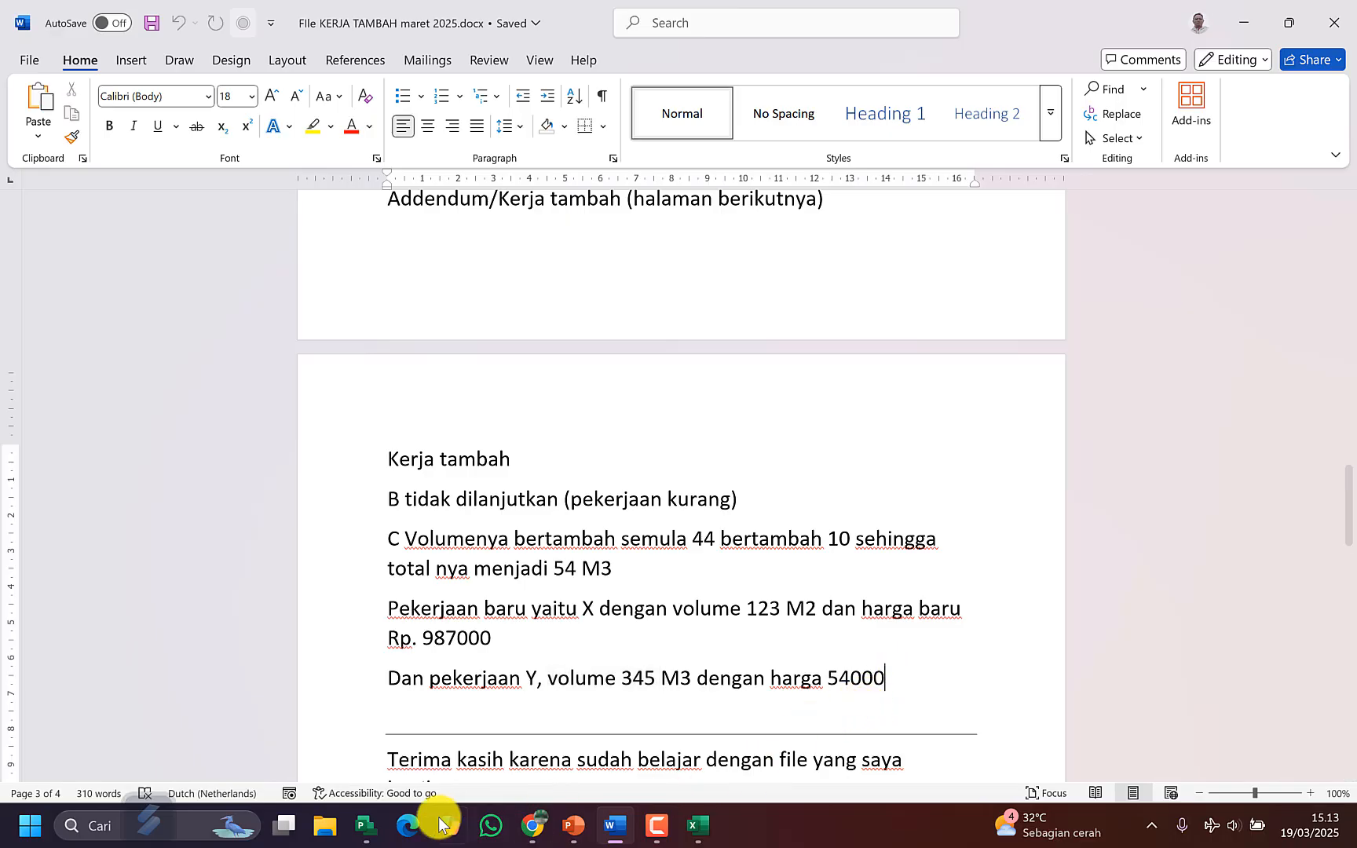
# Step: Switch to Priode evaluasi 1.mpp in Project and review the volumes of tasks B and C in the RAB table
pyautogui.click(366, 825)
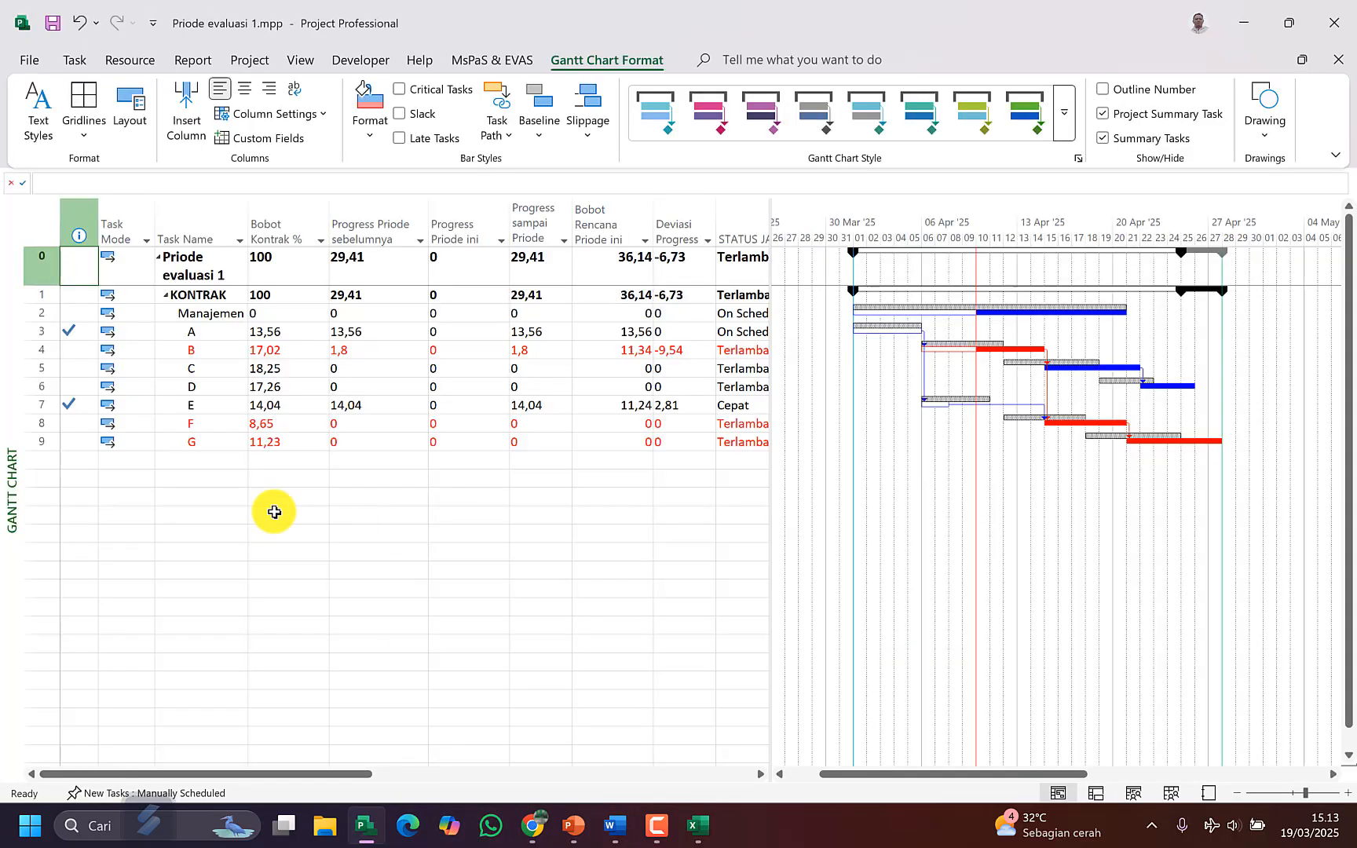
pyautogui.click(351, 436)
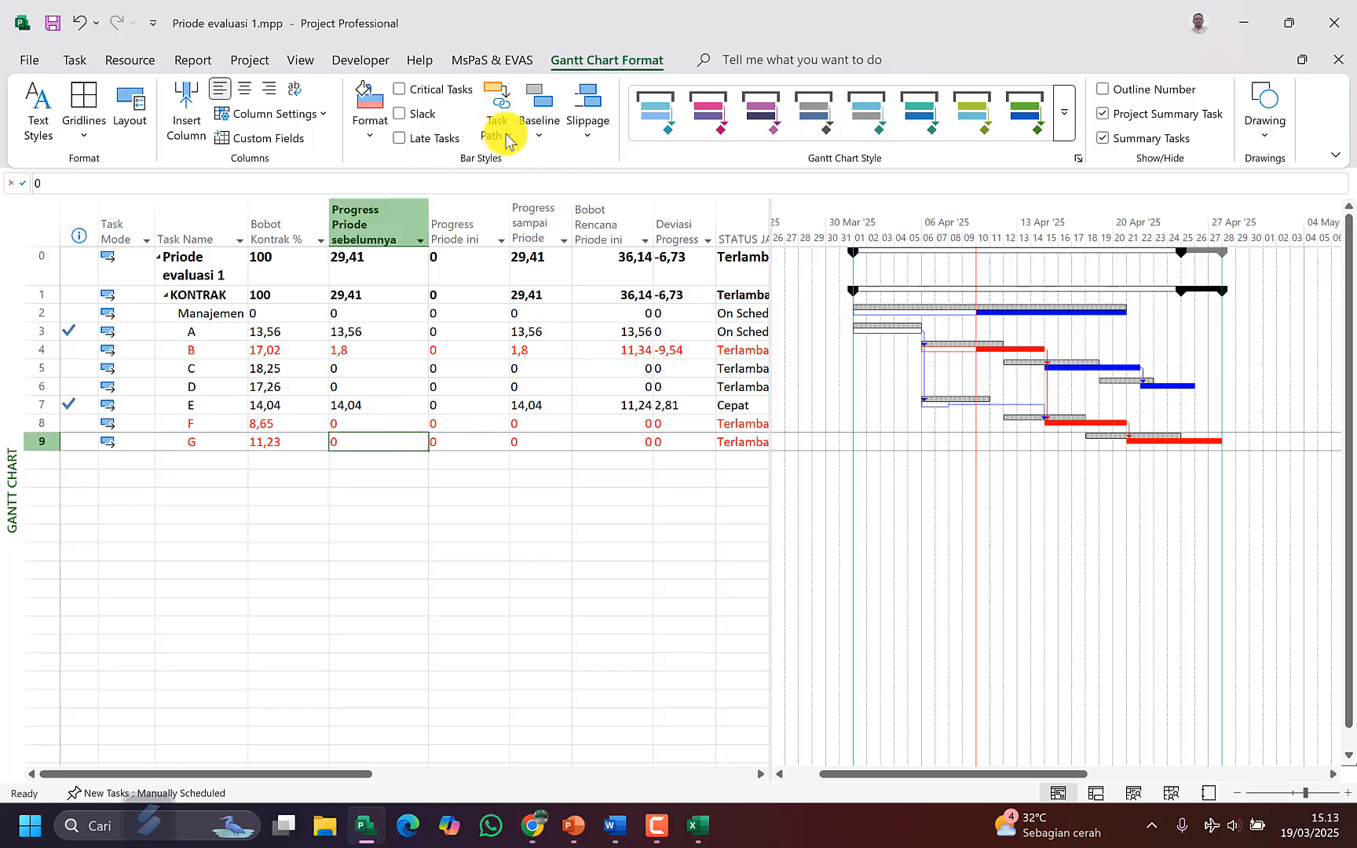
pyautogui.click(292, 66)
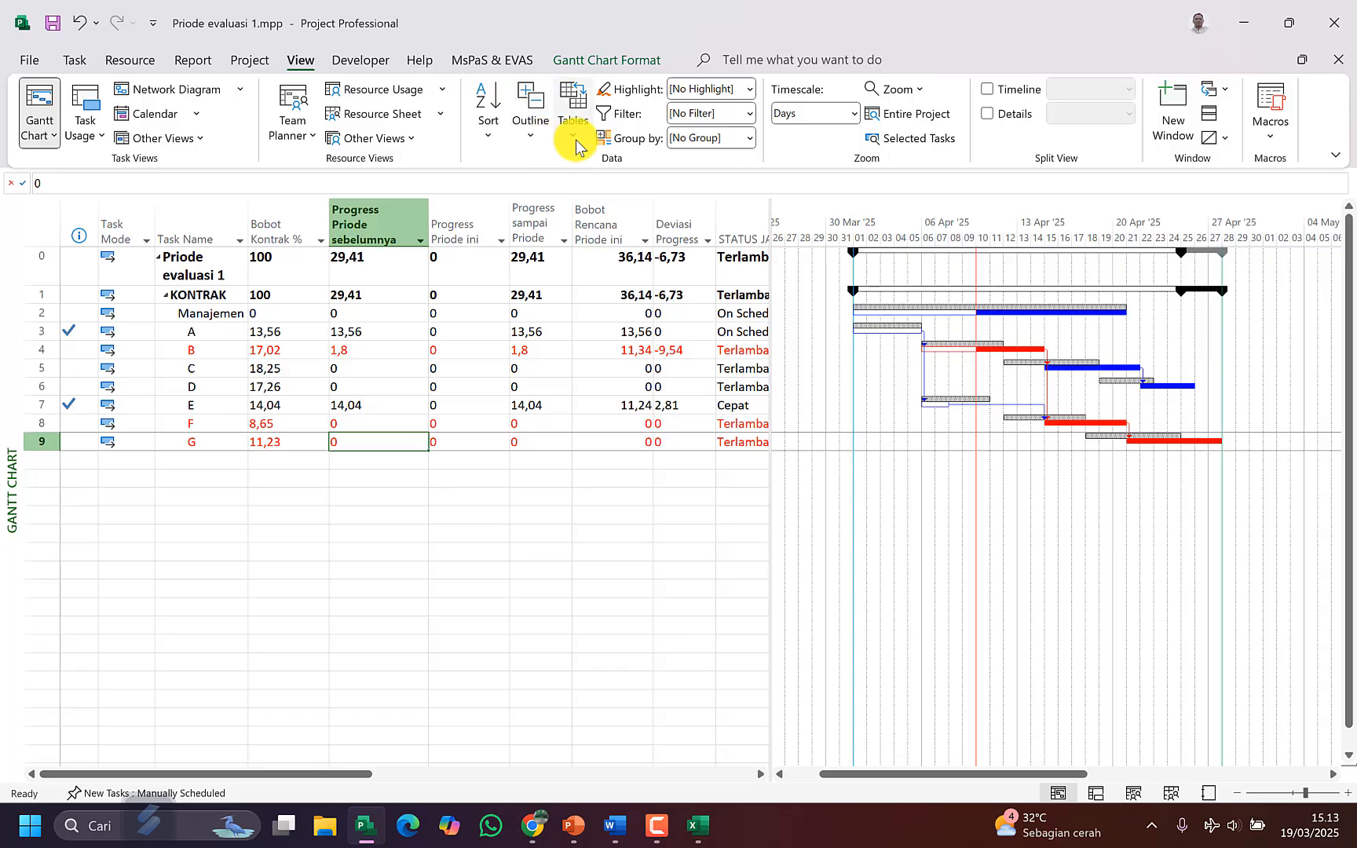
pyautogui.click(573, 118)
pyautogui.click(609, 297)
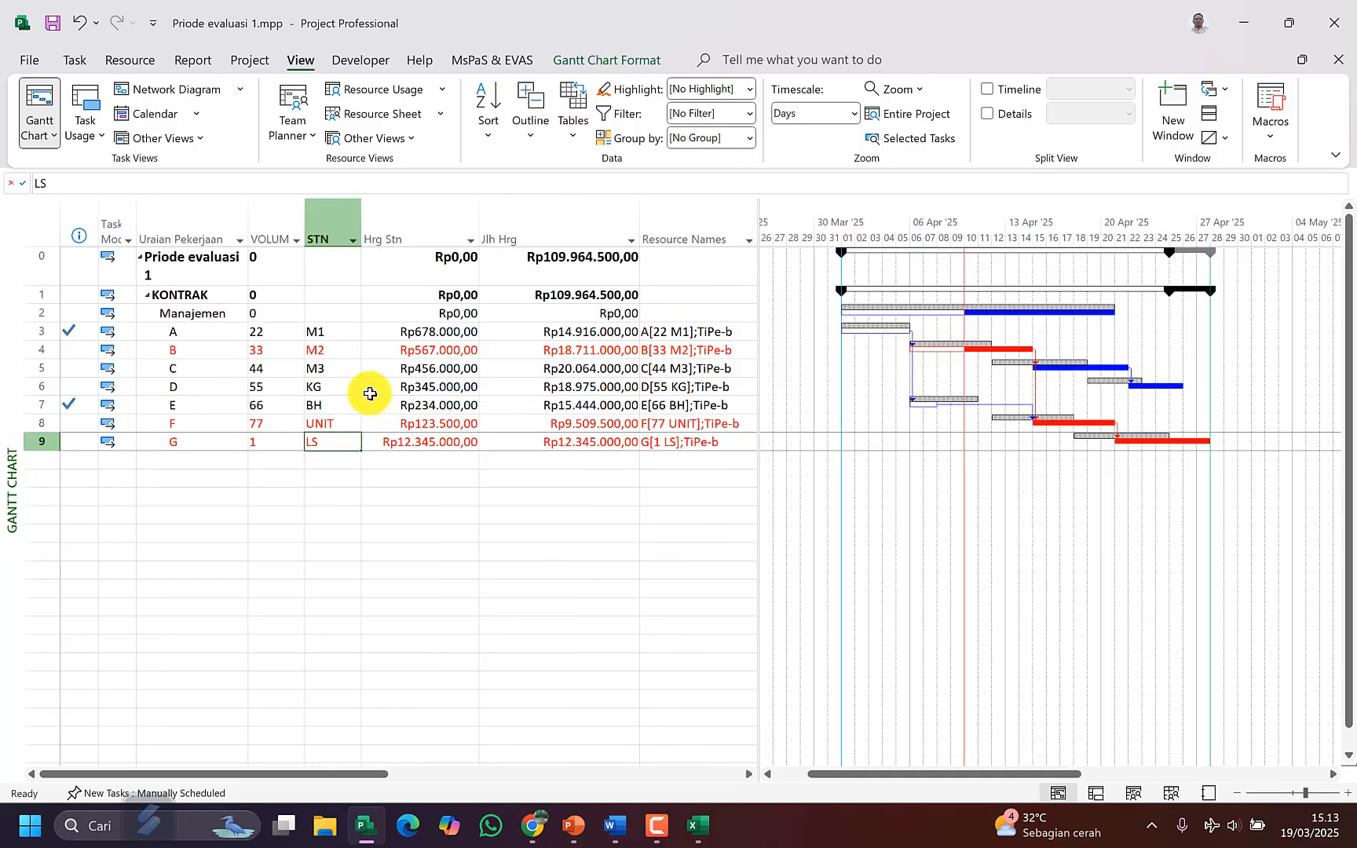
pyautogui.click(266, 363)
pyautogui.click(269, 355)
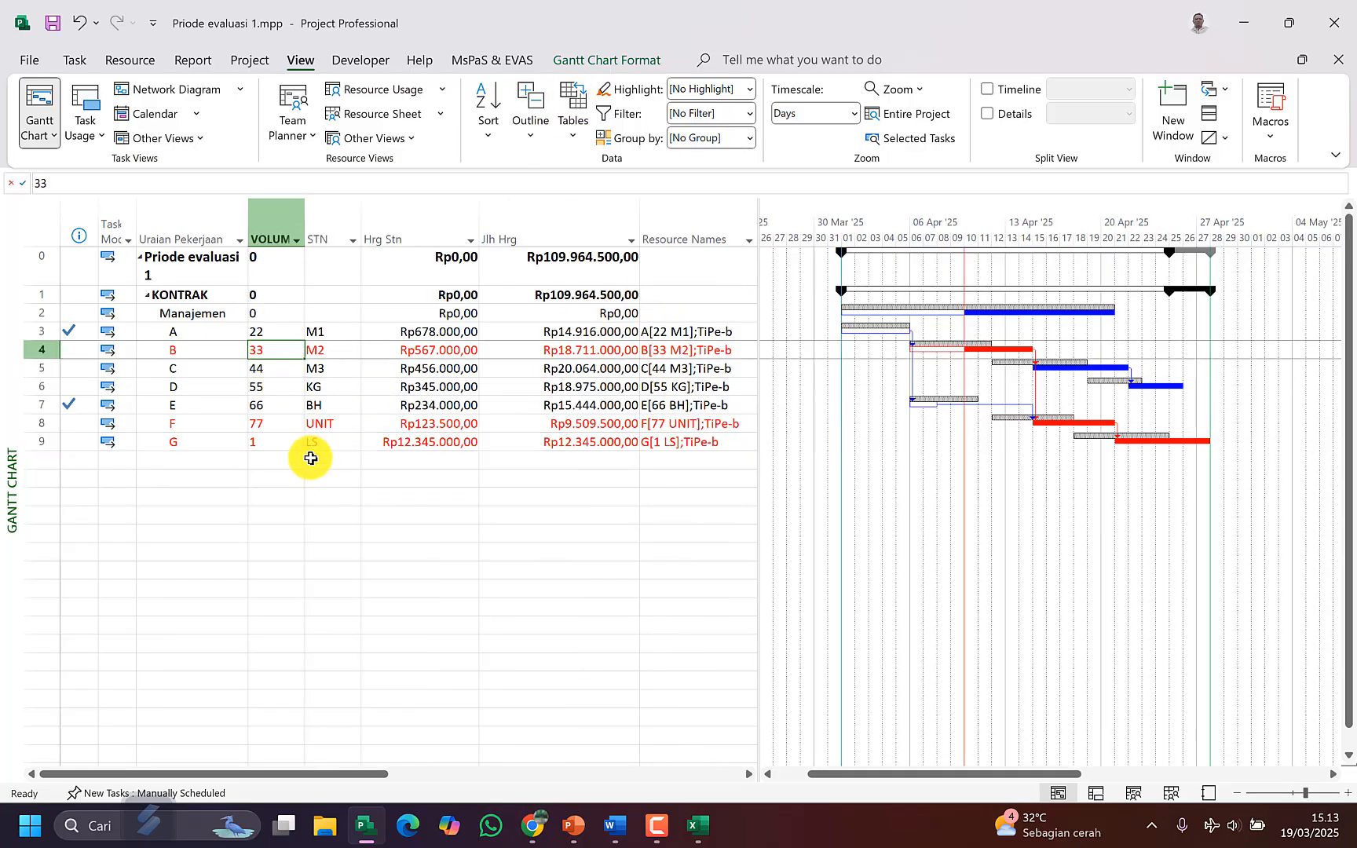
# Step: Show the Addendum table and copy the contract volumes of tasks A to G into the Volume ADD column
pyautogui.click(565, 132)
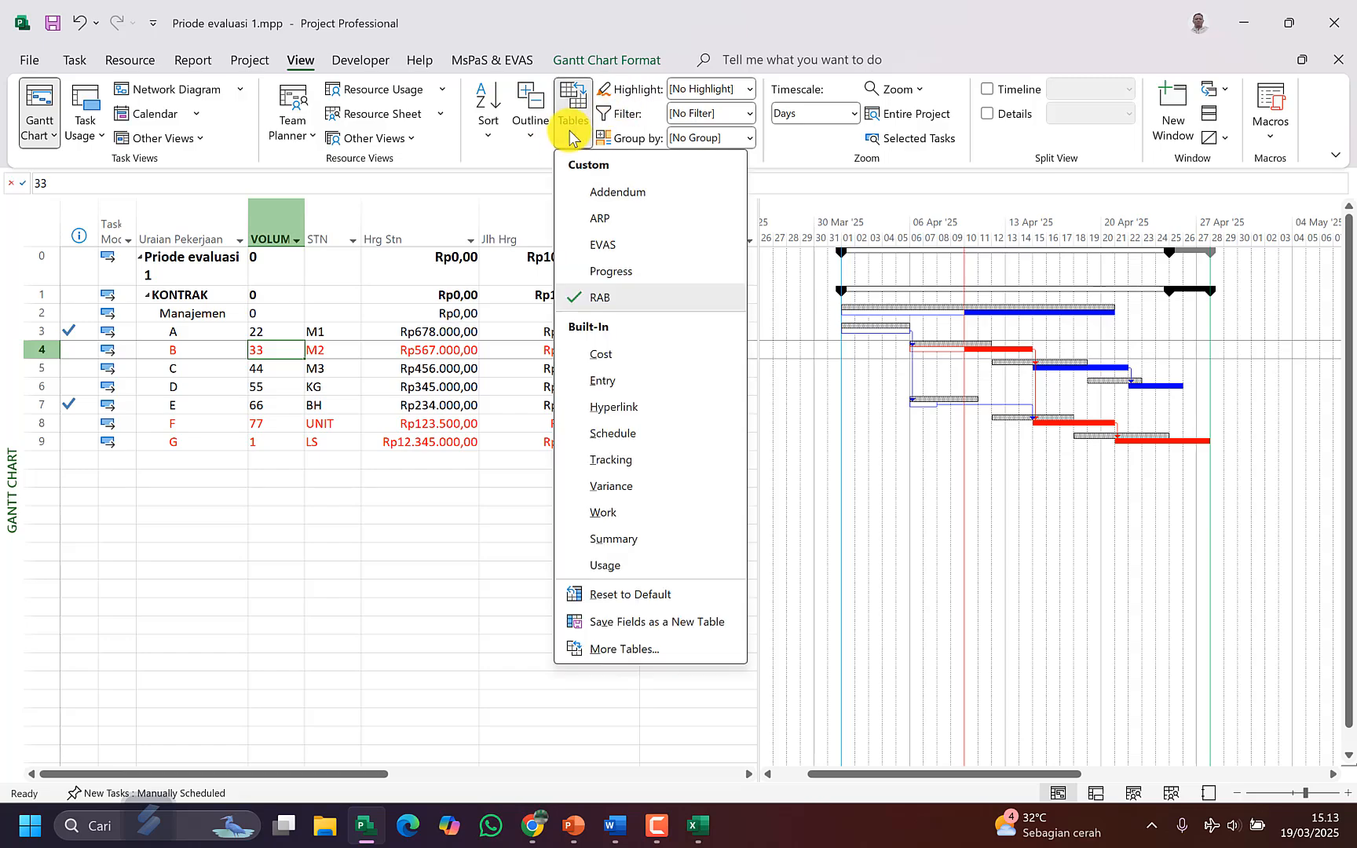
pyautogui.click(636, 190)
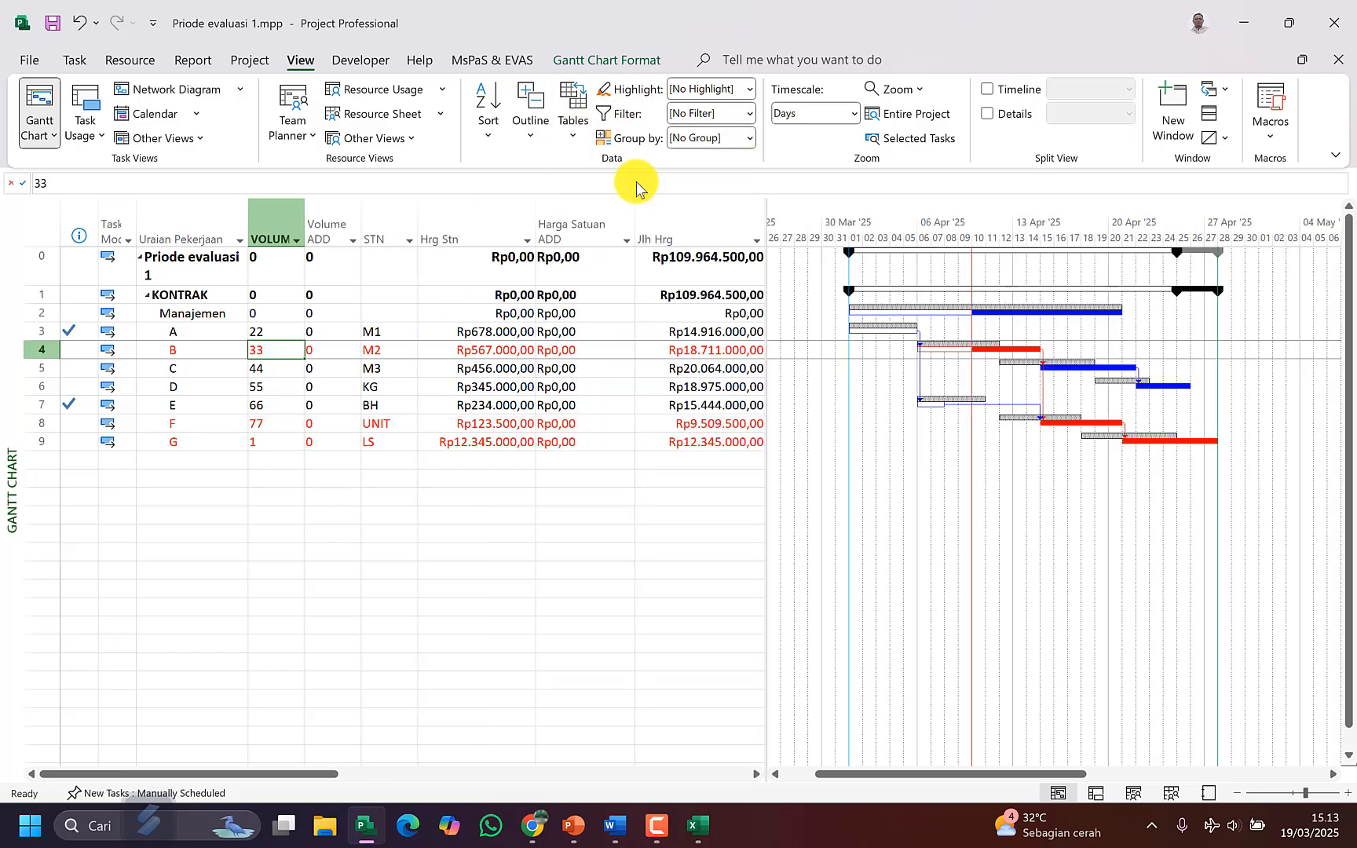
pyautogui.click(318, 312)
pyautogui.press('Down')
pyautogui.press('Left')
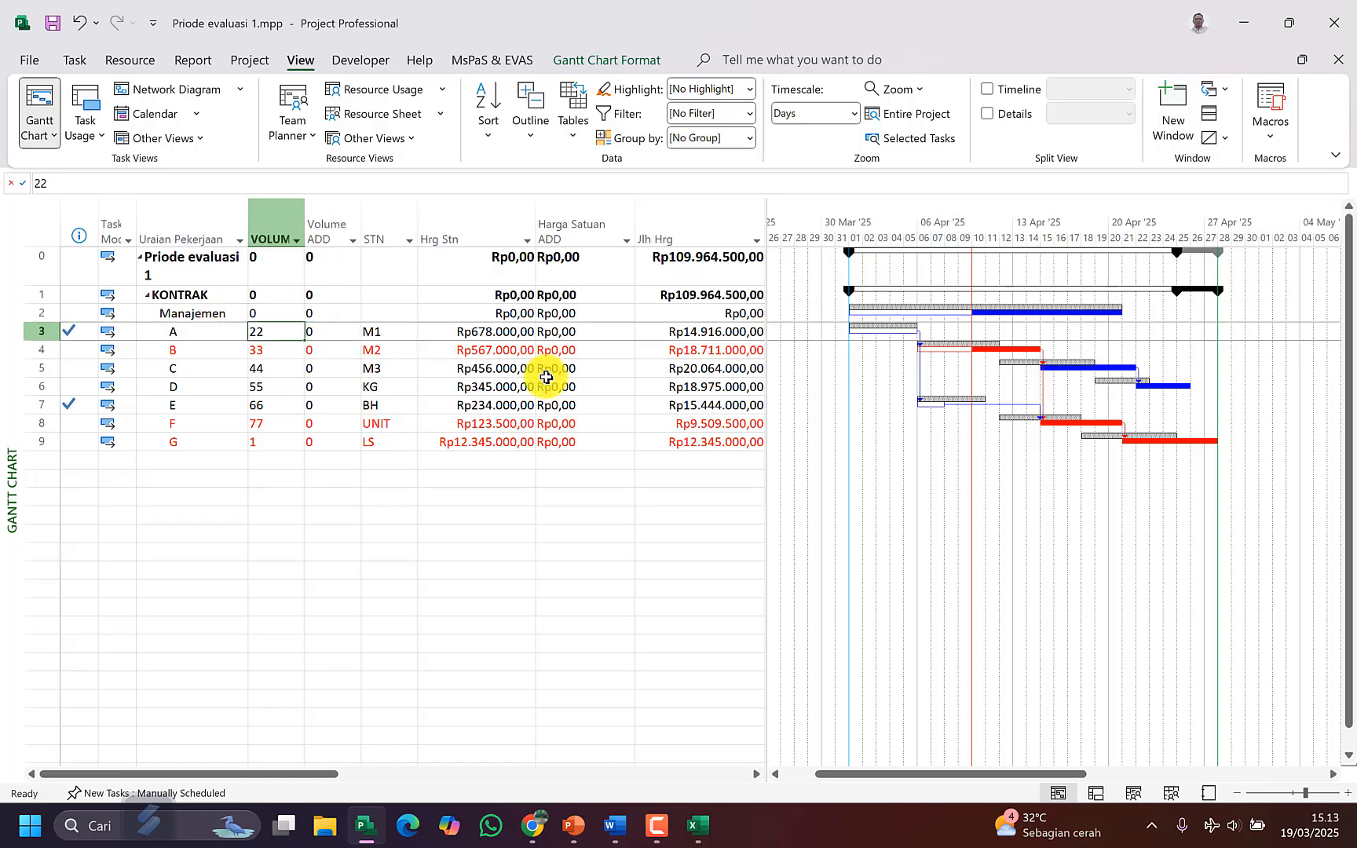
pyautogui.hotkey('ctrl', 'shift', 'Down')
pyautogui.hotkey('ctrl', 'c')
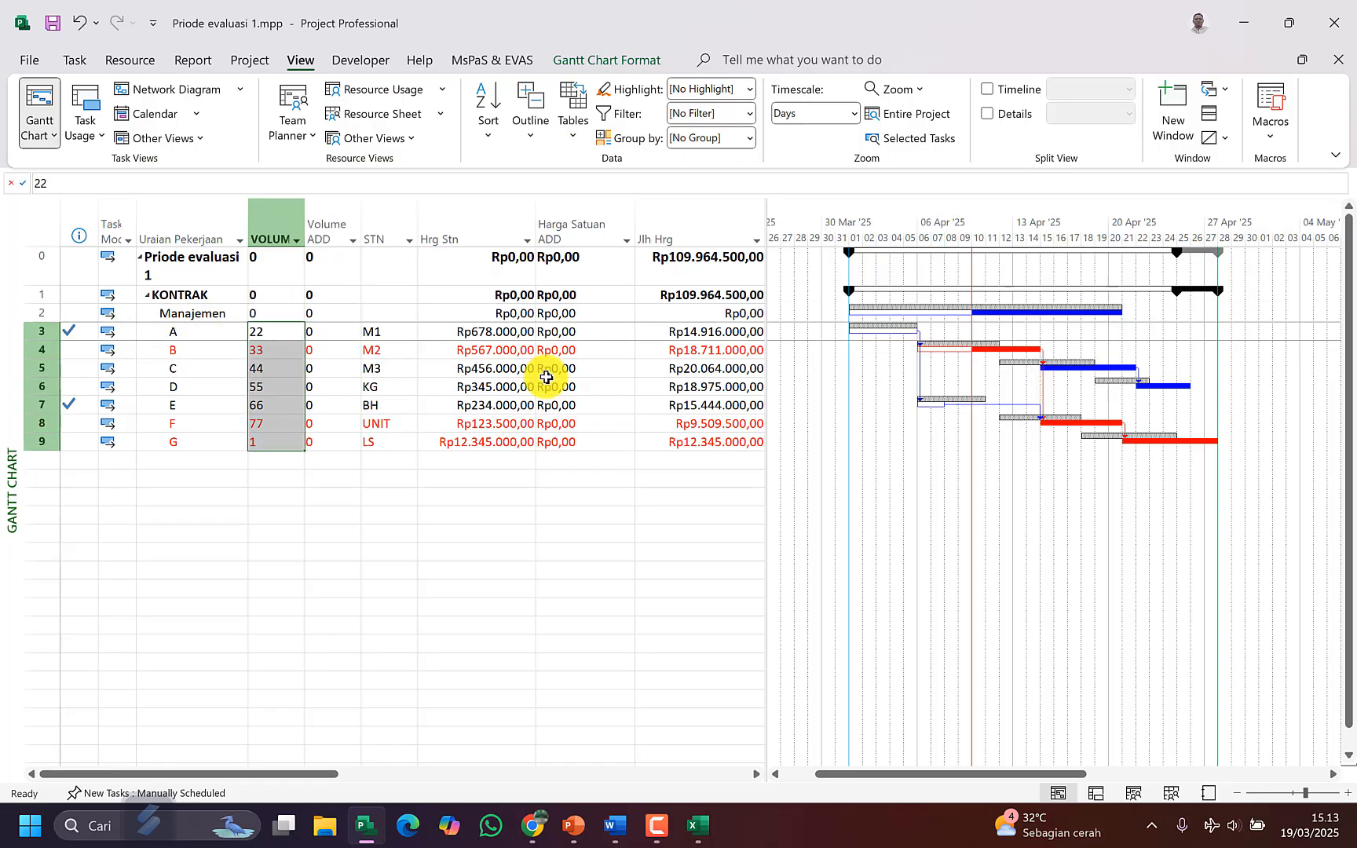
pyautogui.press('Right')
pyautogui.press('Down')
pyautogui.press('Up')
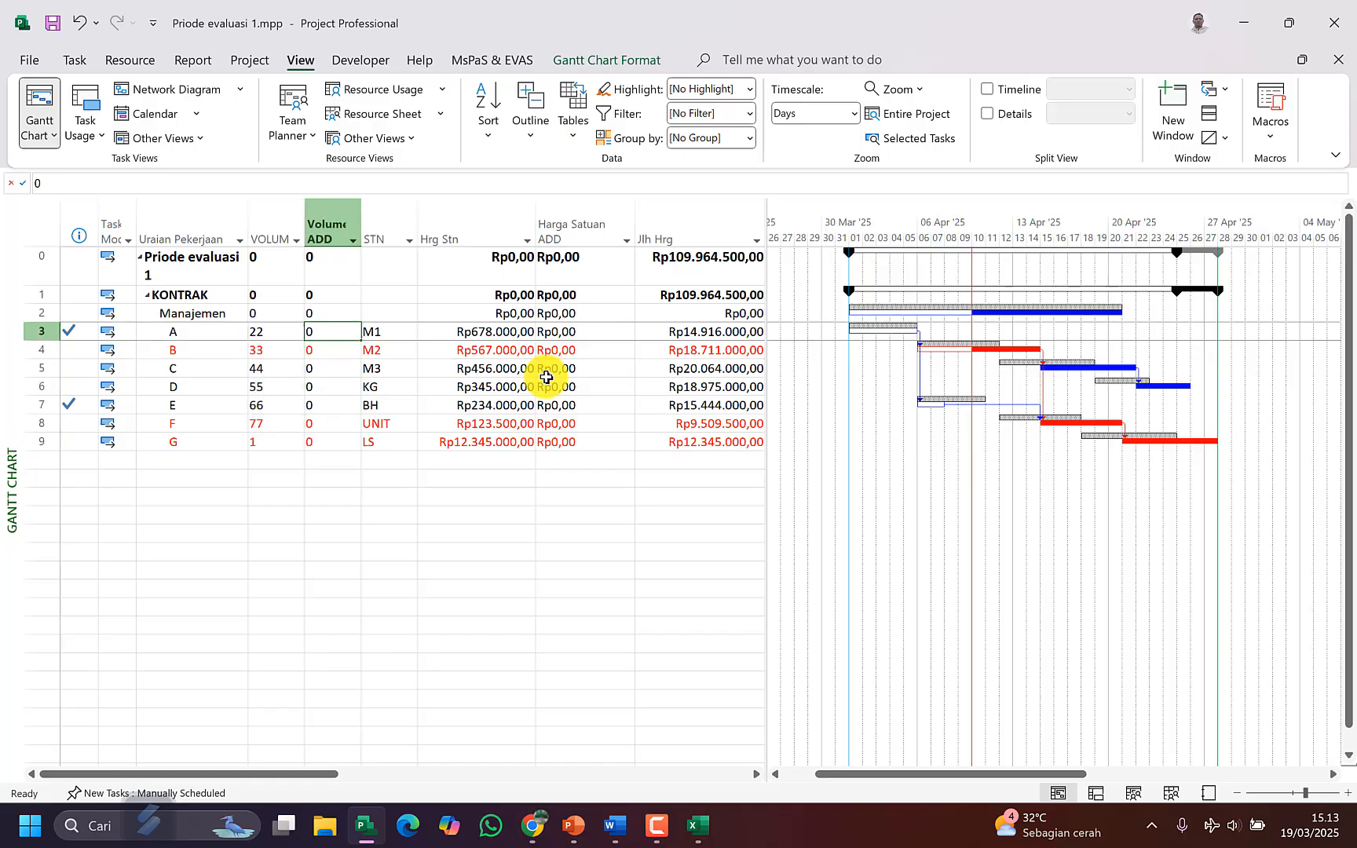
pyautogui.hotkey('ctrl', 'v')
pyautogui.press('Left')
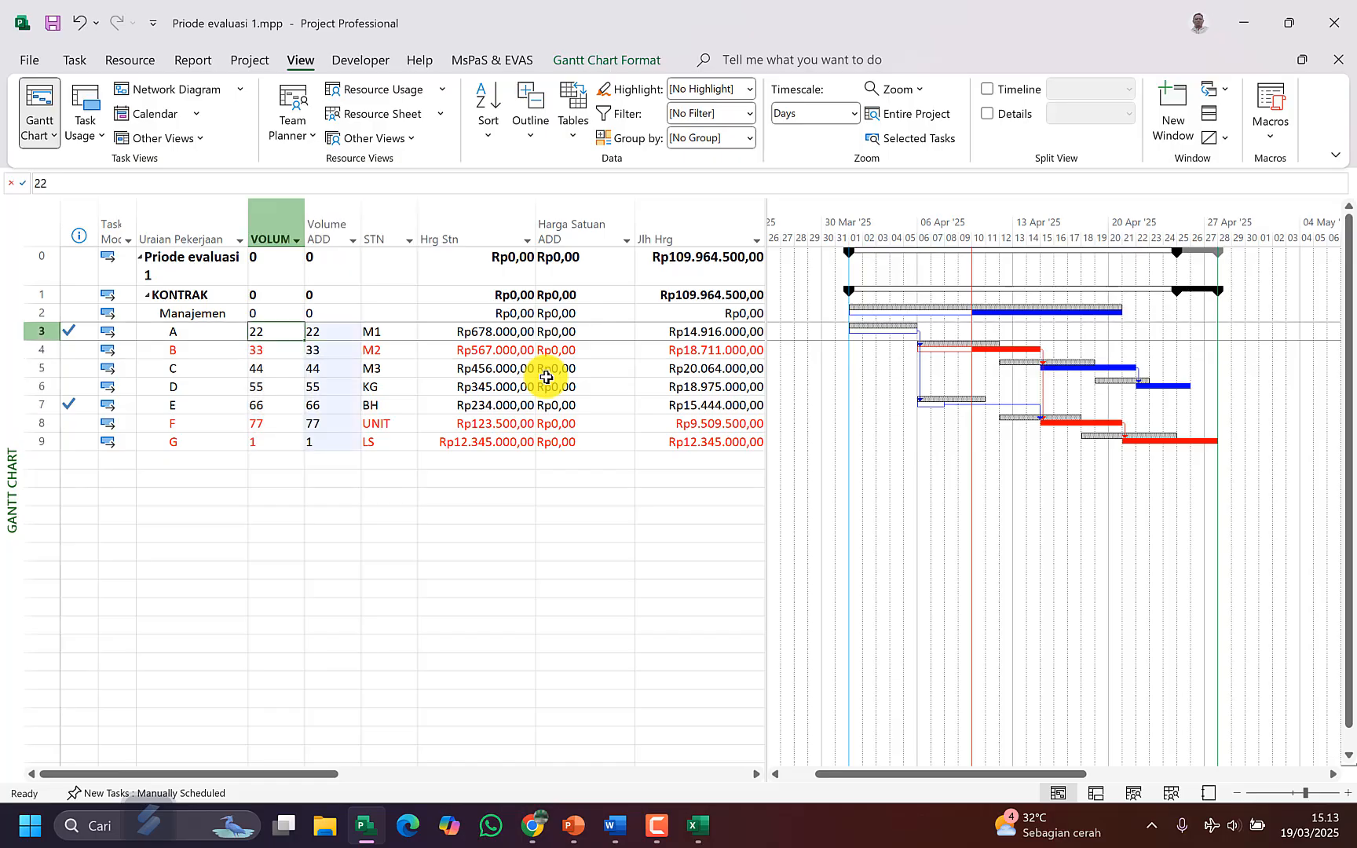
# Step: Copy the Hrg Stn unit prices of tasks A to G into the Harga Satuan ADD column
pyautogui.press('Down')
pyautogui.hotkey('shift', 'Down')
pyautogui.hotkey('shift', 'Down')
pyautogui.hotkey('shift', 'Down')
pyautogui.press('Down')
pyautogui.press('Right')
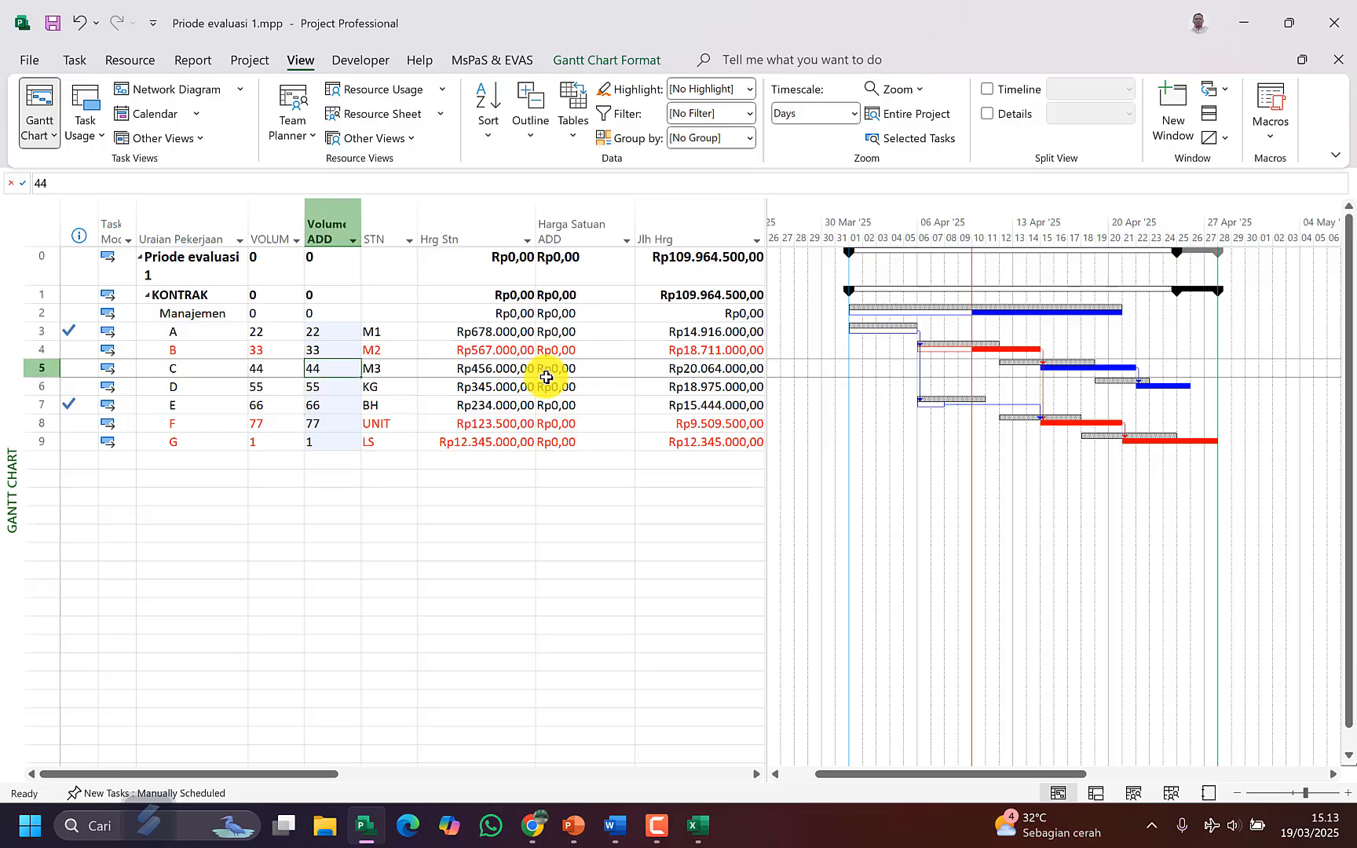
pyautogui.press('Right')
pyautogui.press('Right')
pyautogui.press('Up')
pyautogui.press('Up')
pyautogui.hotkey('ctrl', 'shift', 'Down')
pyautogui.hotkey('ctrl', 'c')
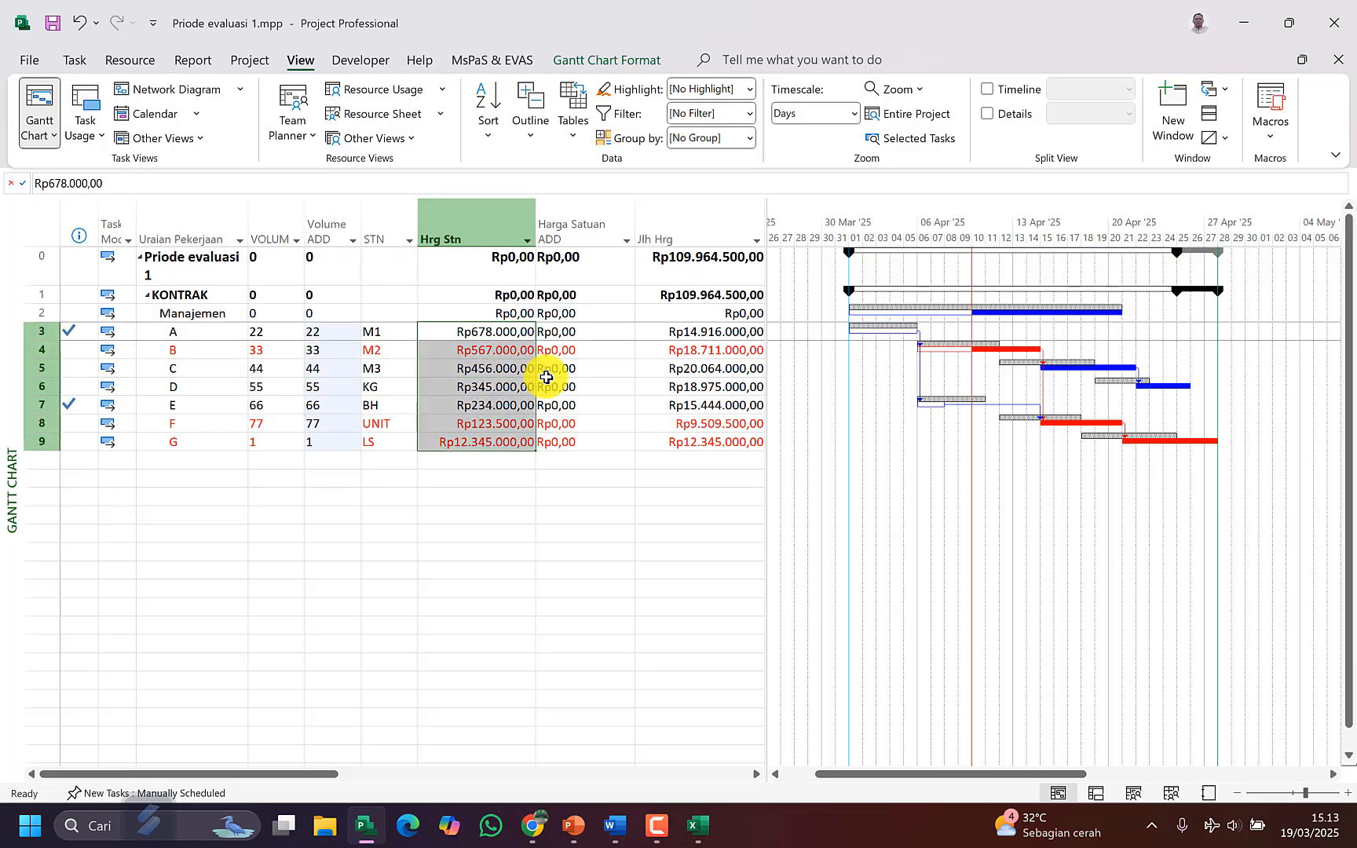
pyautogui.press('Right')
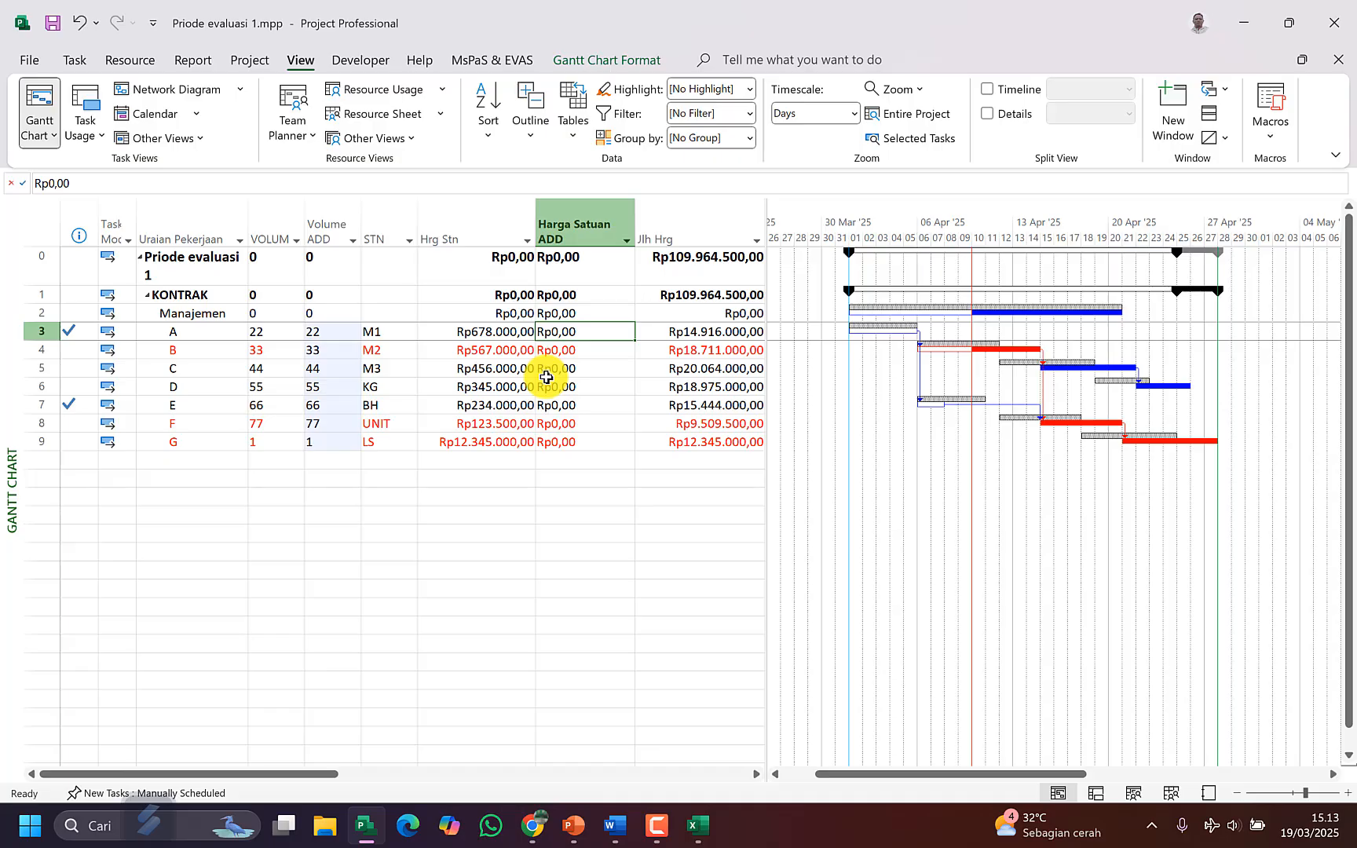
pyautogui.hotkey('ctrl', 'v')
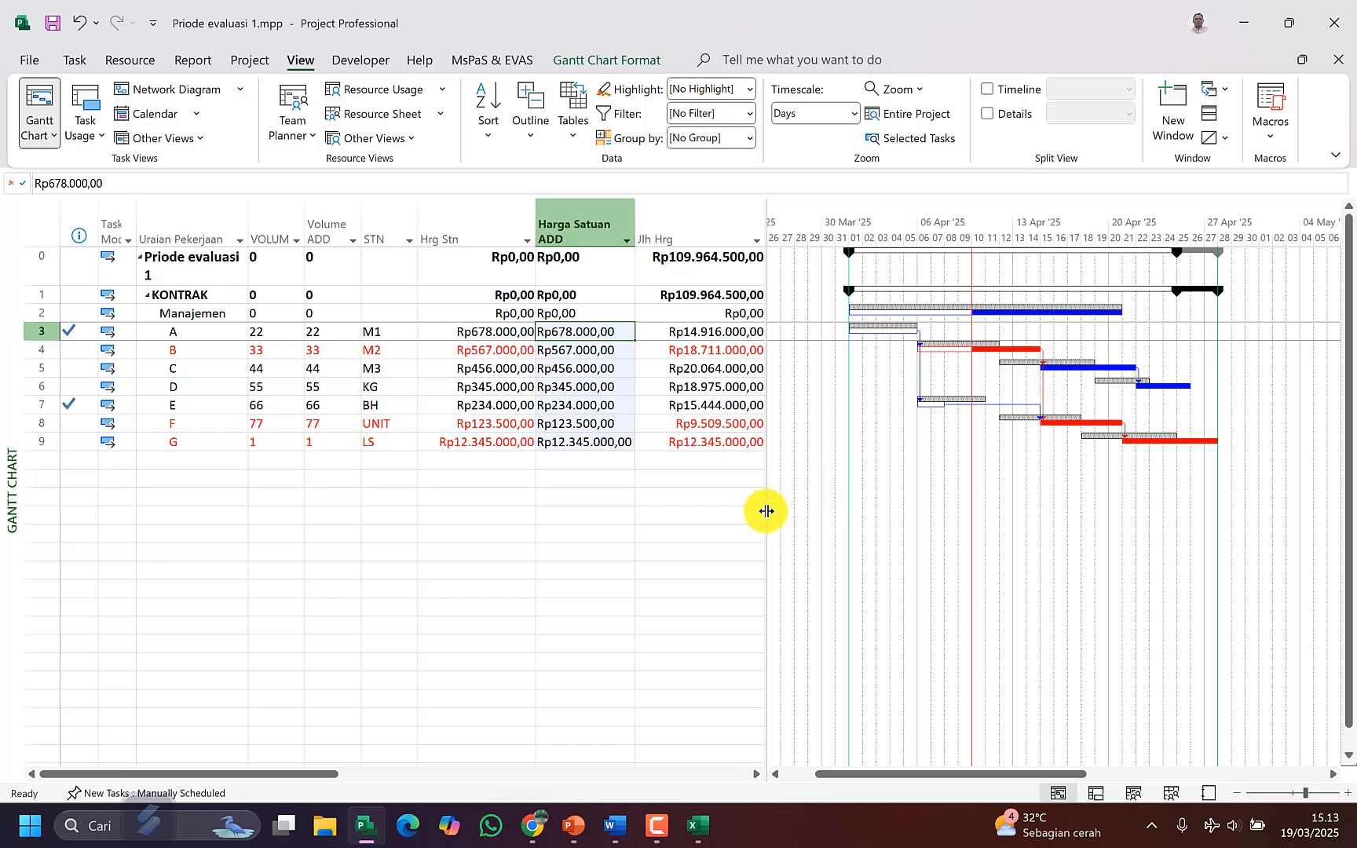
# Step: Widen the table area to show Jumlah Harga Add and compare its project total with the Jlh Hrg total
pyautogui.moveTo(766, 512); pyautogui.dragTo(1025, 506)
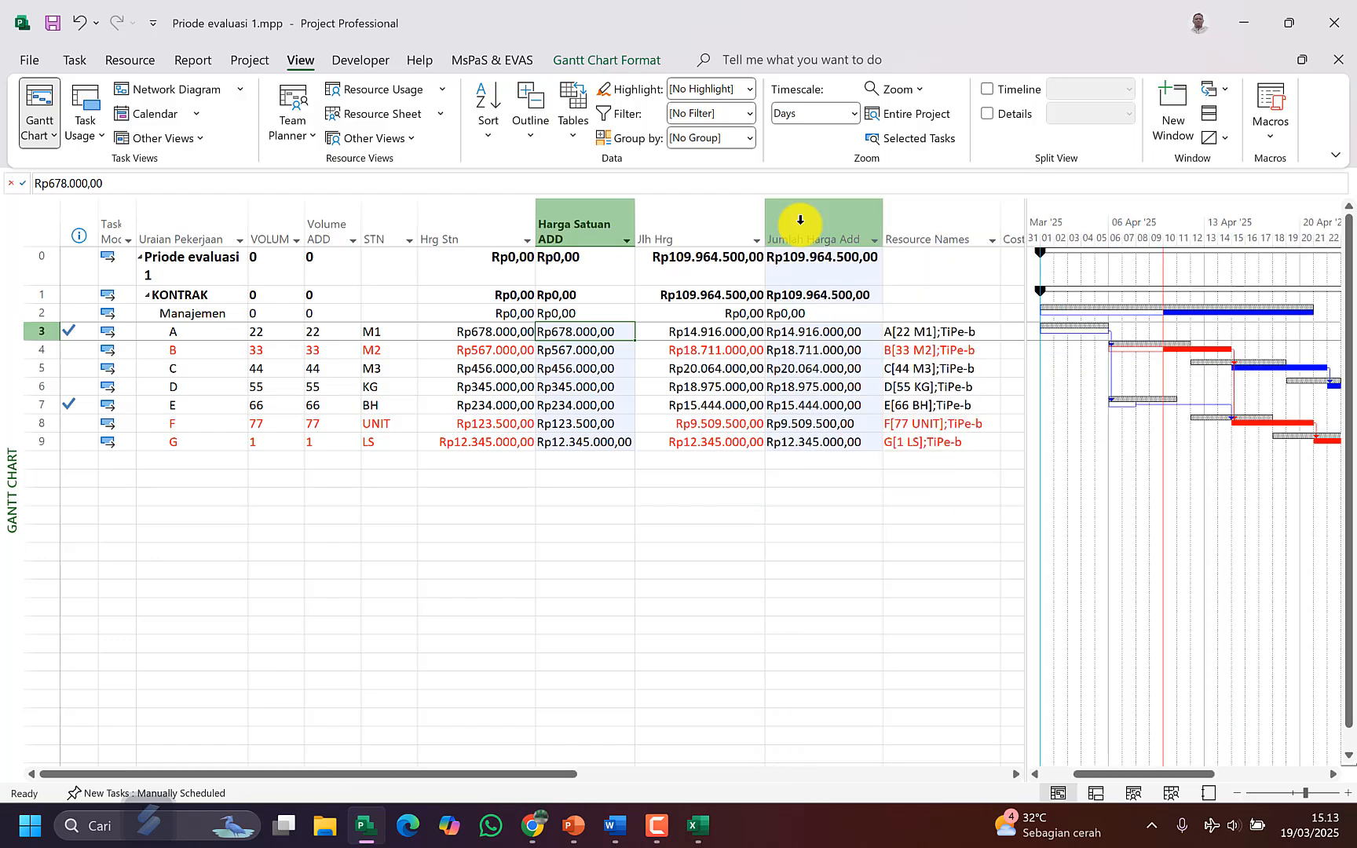
pyautogui.click(711, 265)
pyautogui.click(802, 267)
pyautogui.click(706, 267)
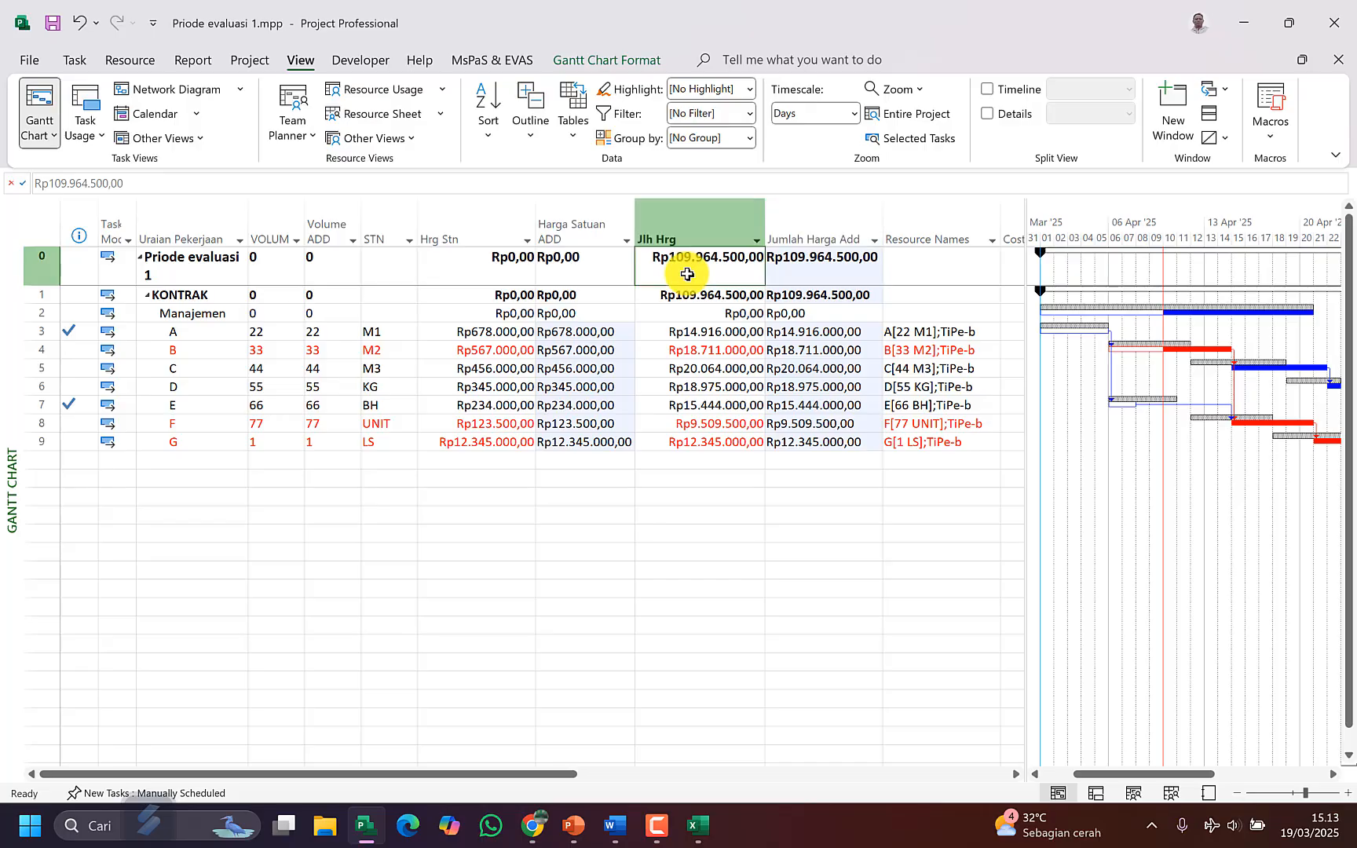
pyautogui.click(821, 273)
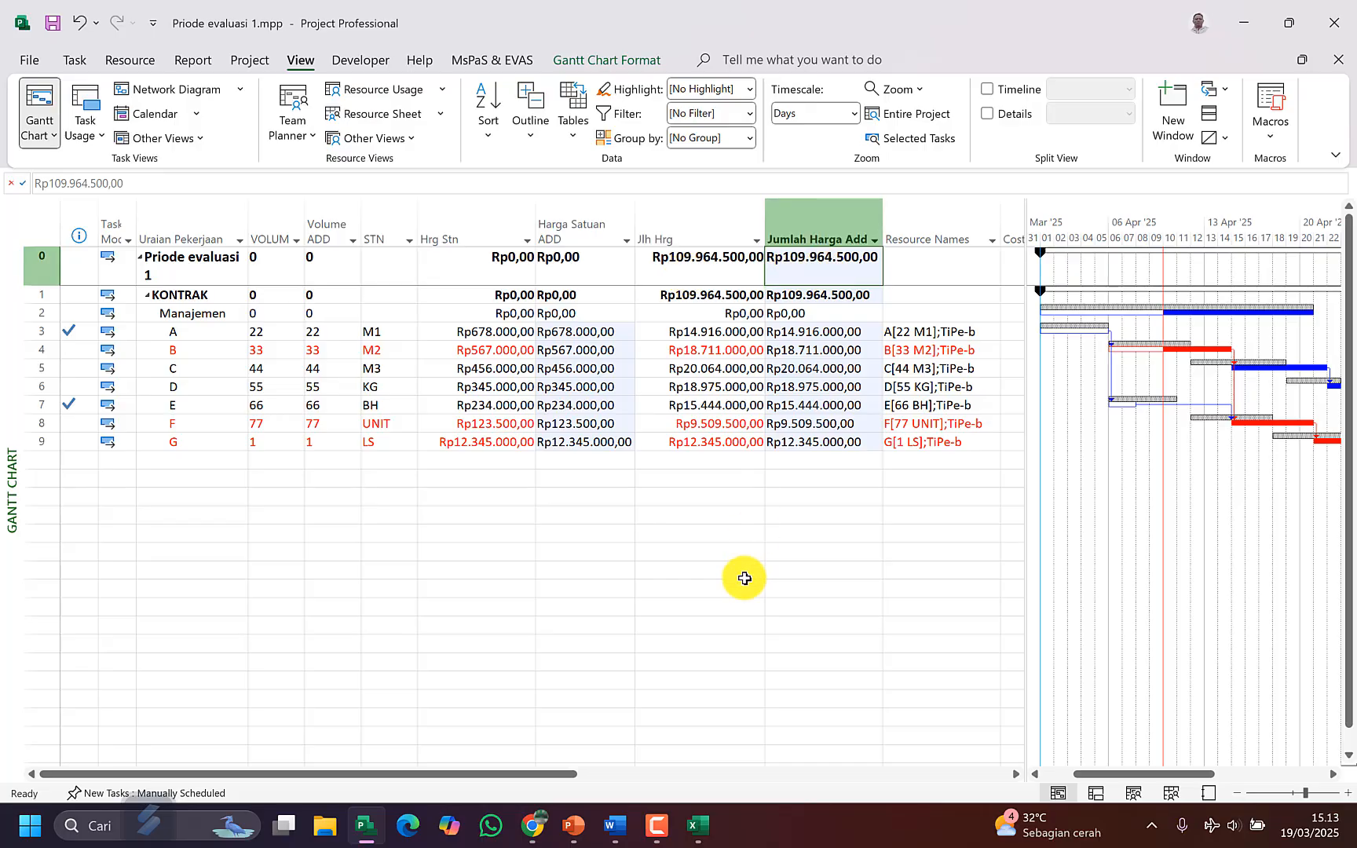
# Step: Display Task Usage below the Gantt Chart for task B and check its actual and remaining volumes
pyautogui.click(323, 351)
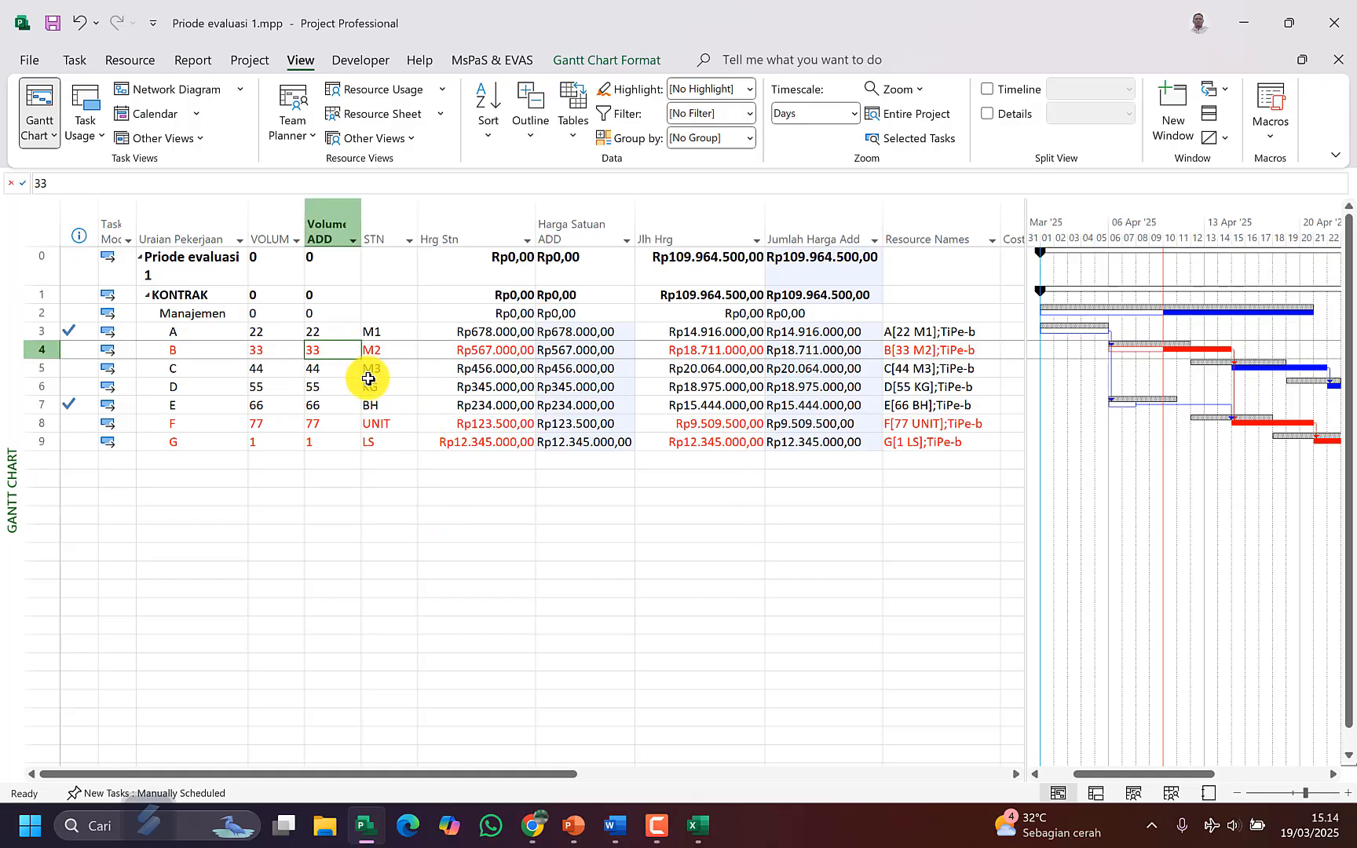
pyautogui.moveTo(694, 844)
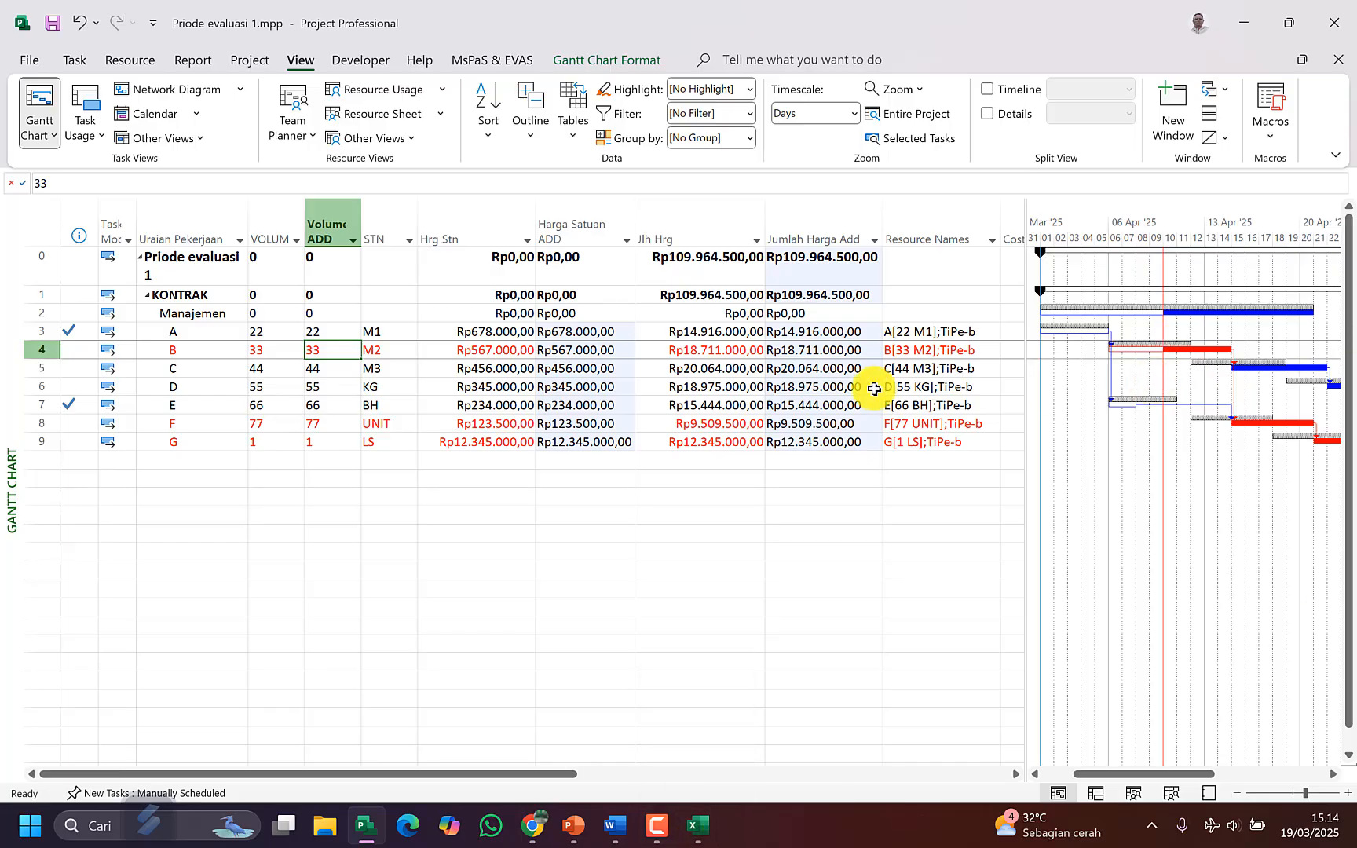
pyautogui.hotkey('ctrl', 't')
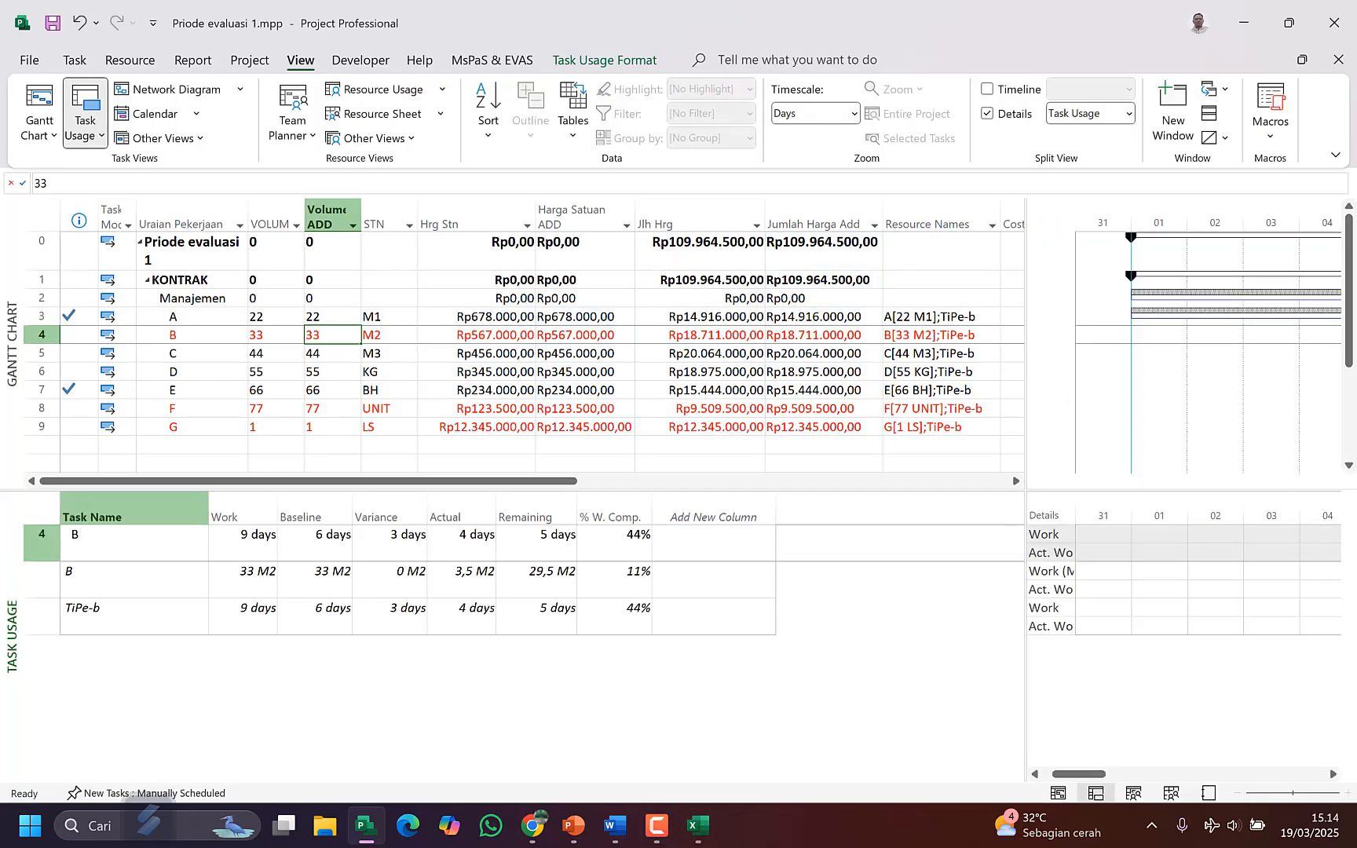
pyautogui.click(469, 589)
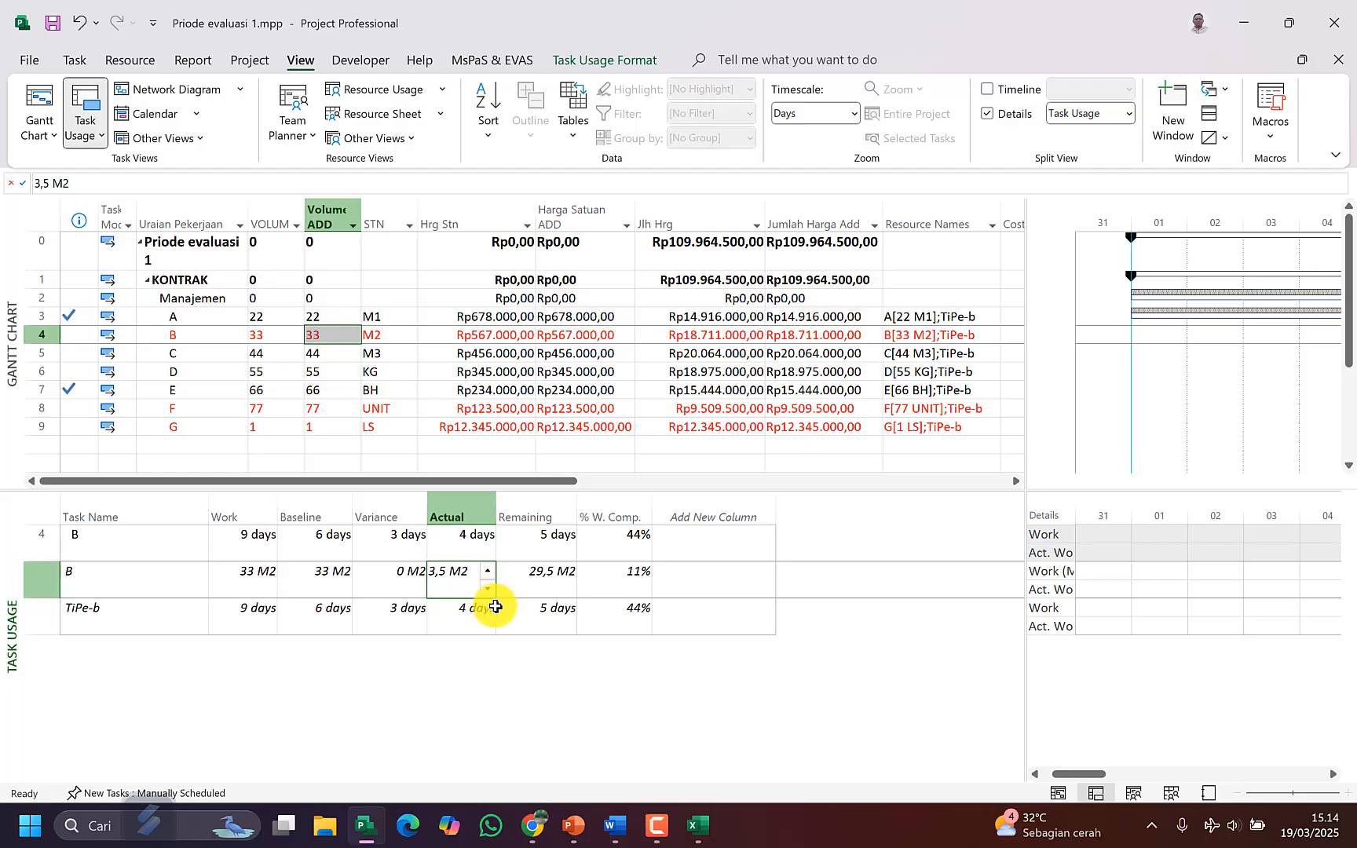
pyautogui.click(533, 597)
pyautogui.click(461, 589)
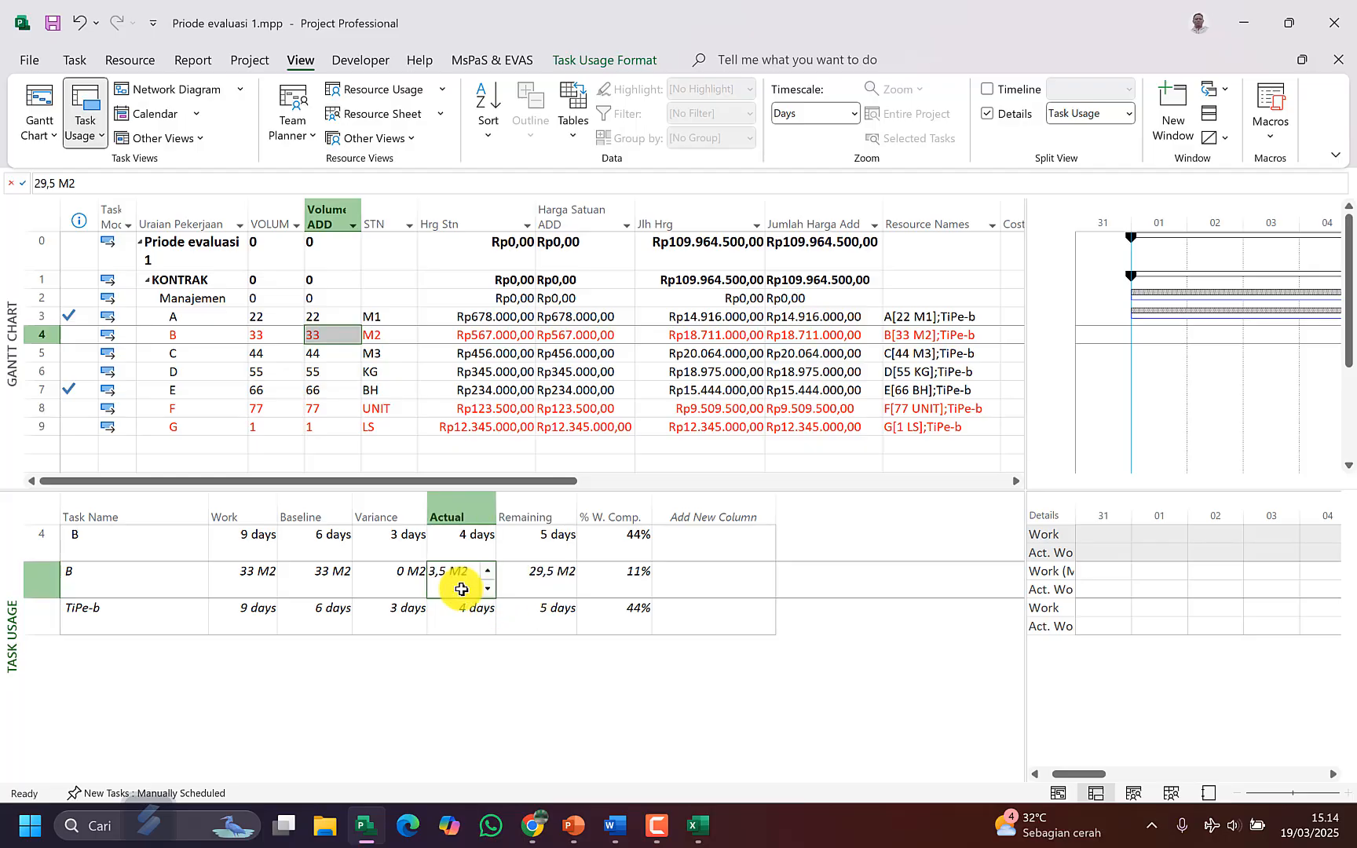
pyautogui.click(543, 586)
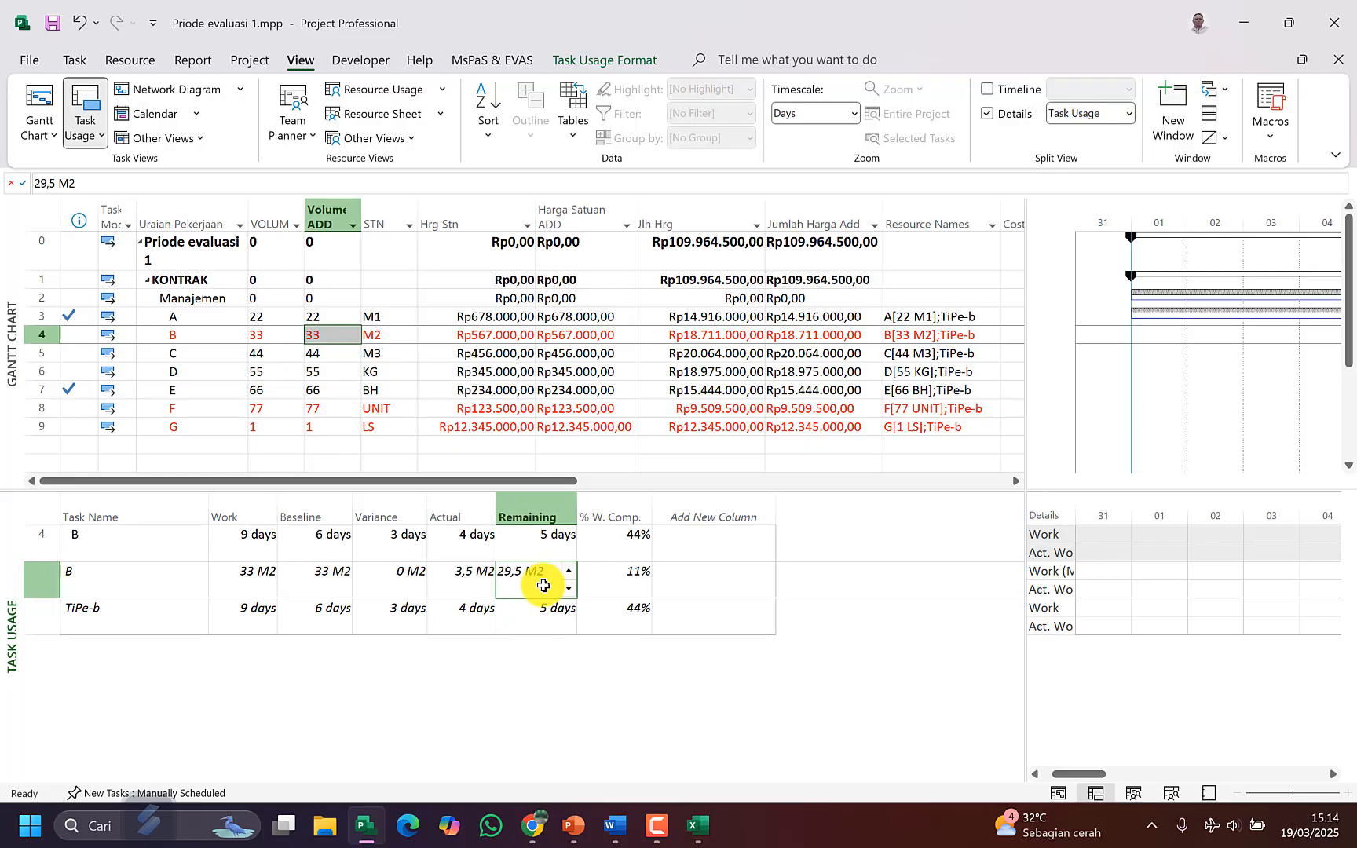
# Step: Save the project under the new file name Priode evaluasi 2
pyautogui.click(398, 353)
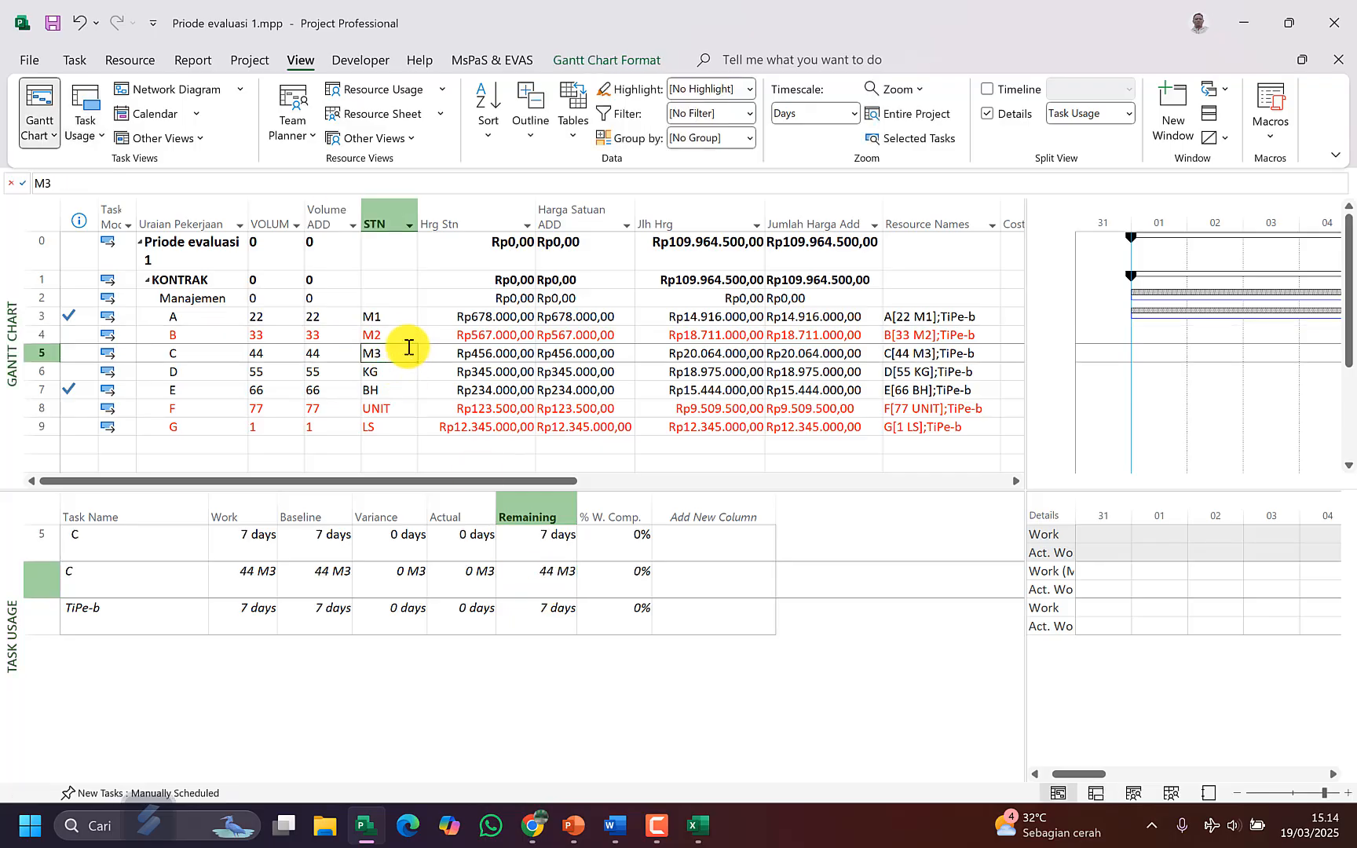
pyautogui.click(408, 329)
pyautogui.hotkey('alt', 'f')
pyautogui.press('a')
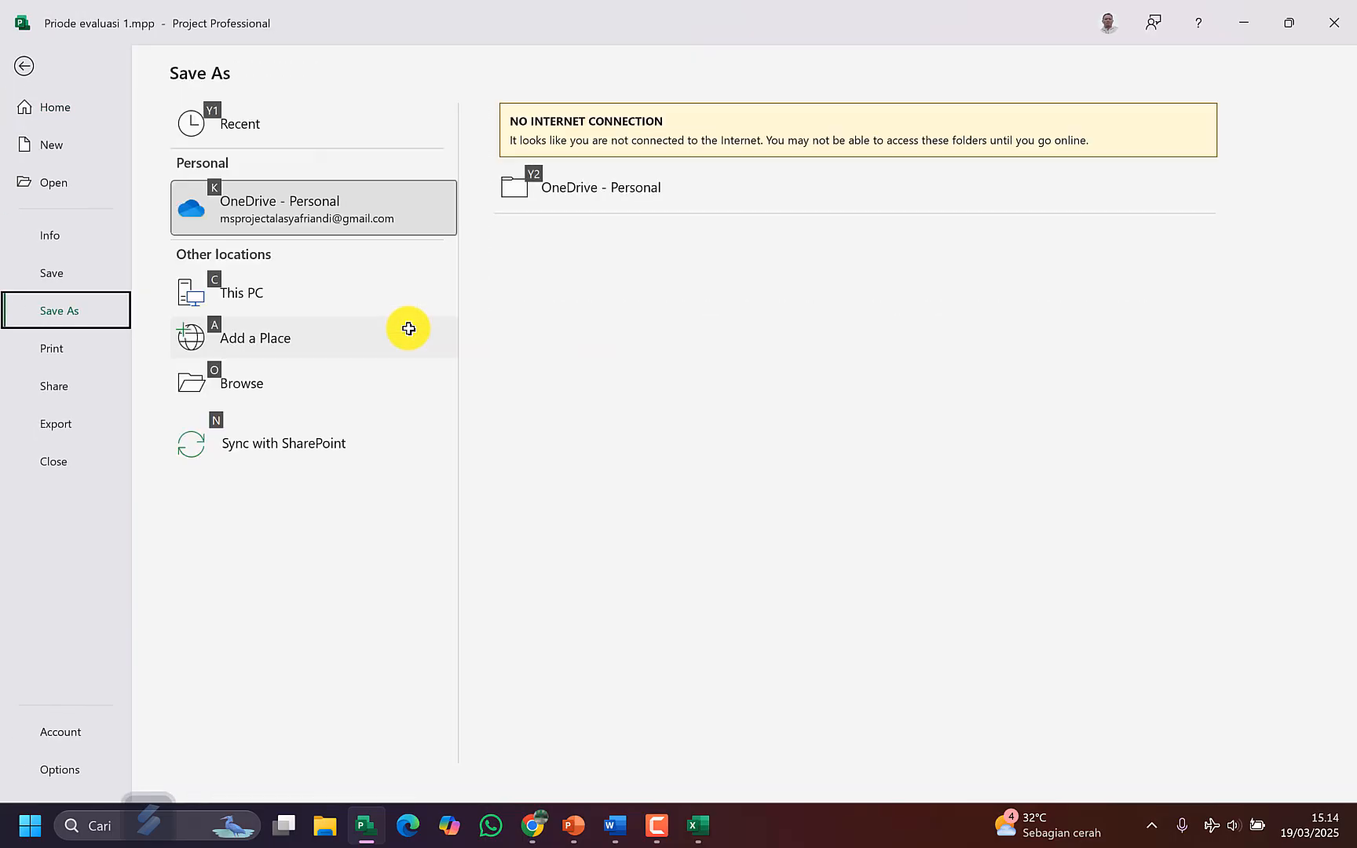
pyautogui.click(329, 394)
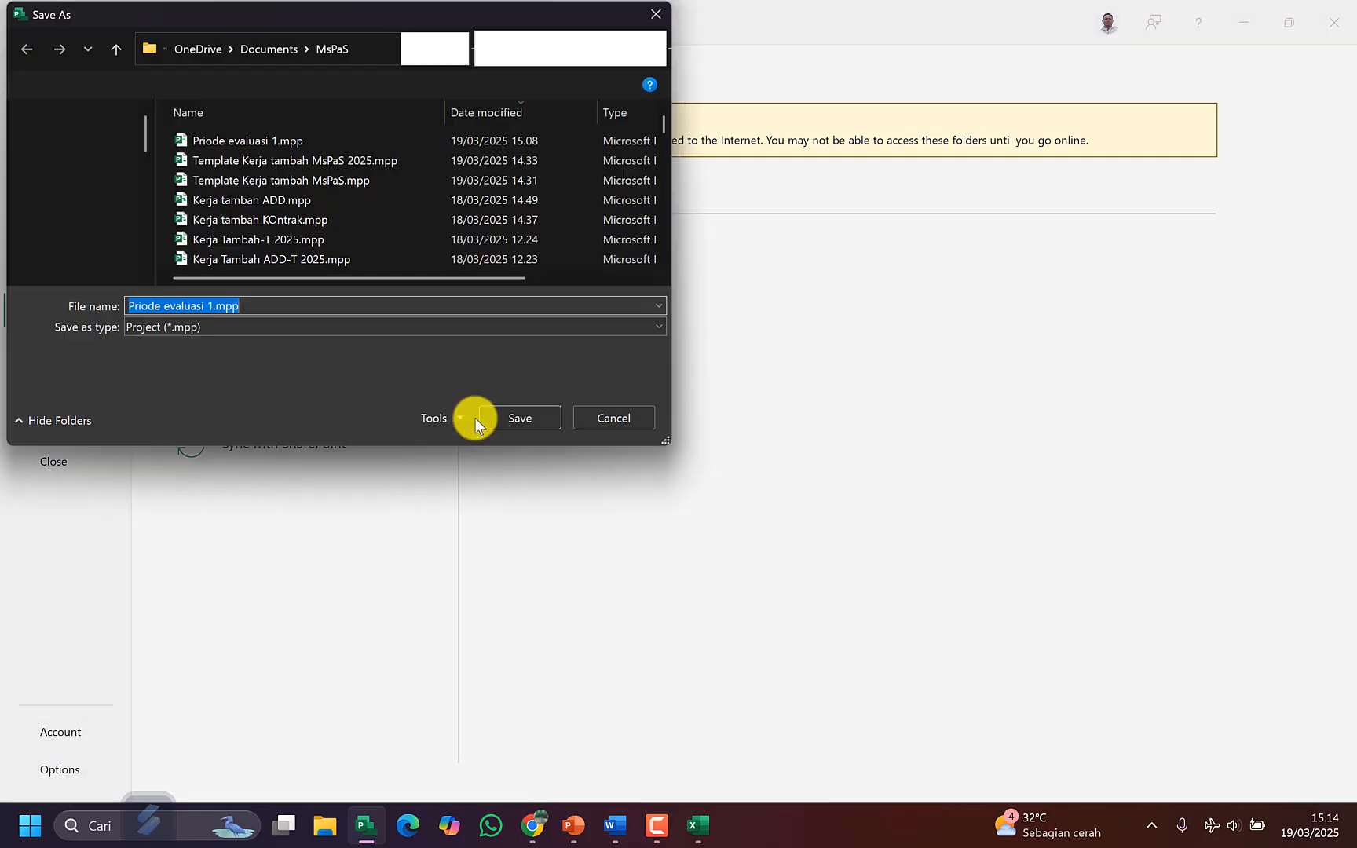
pyautogui.click(274, 143)
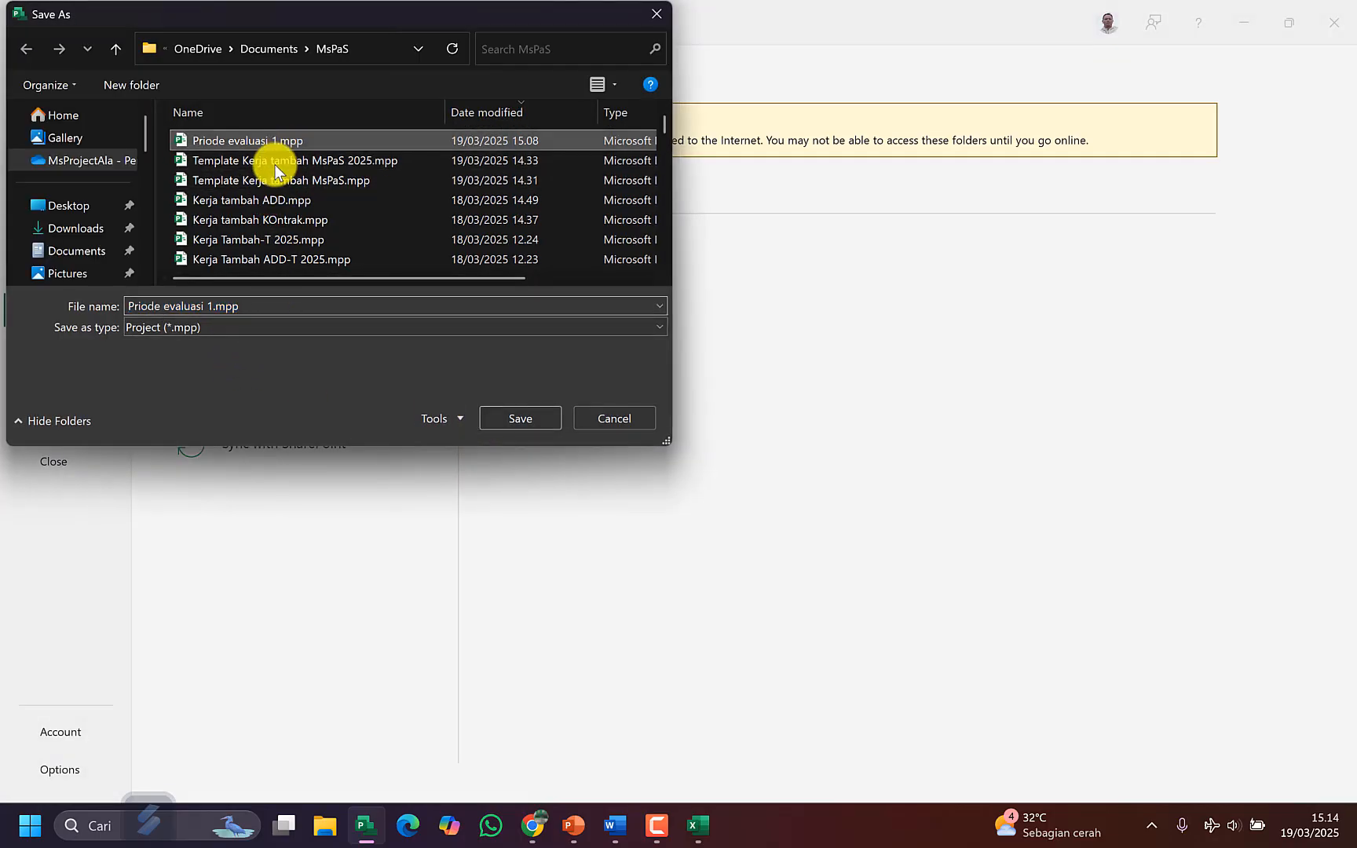
pyautogui.click(267, 313)
pyautogui.click(267, 313)
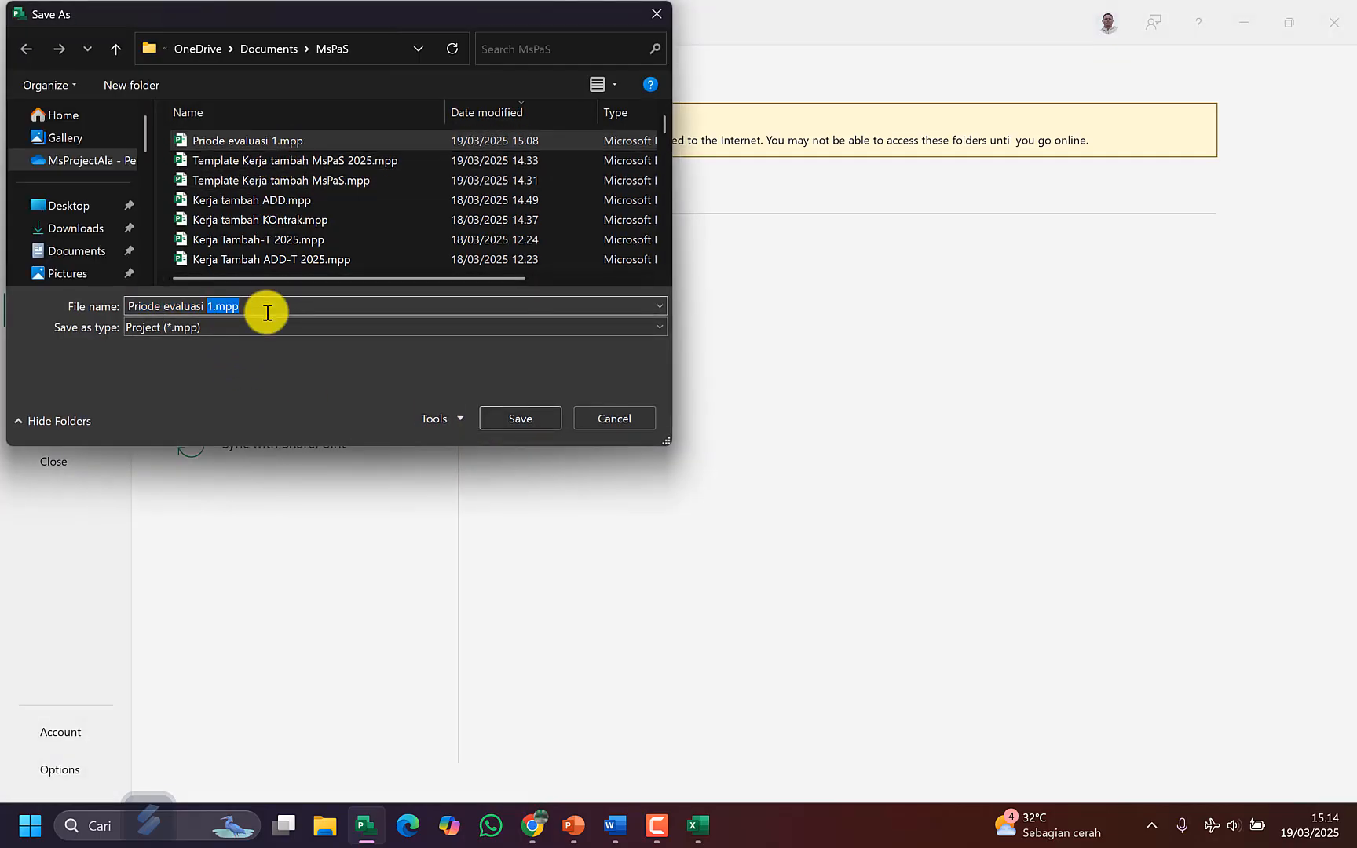
pyautogui.write('2')
pyautogui.press('Return')
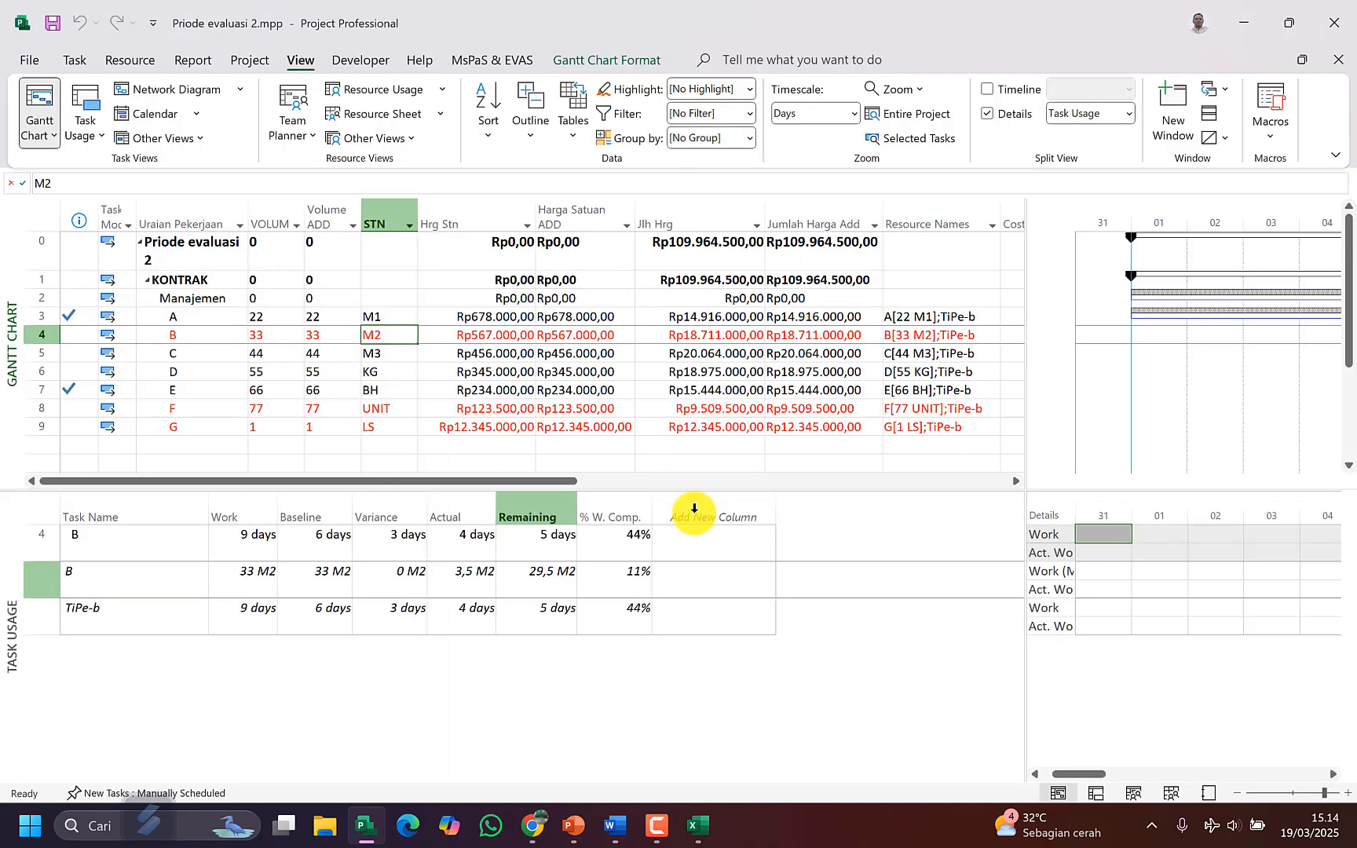
pyautogui.click(323, 317)
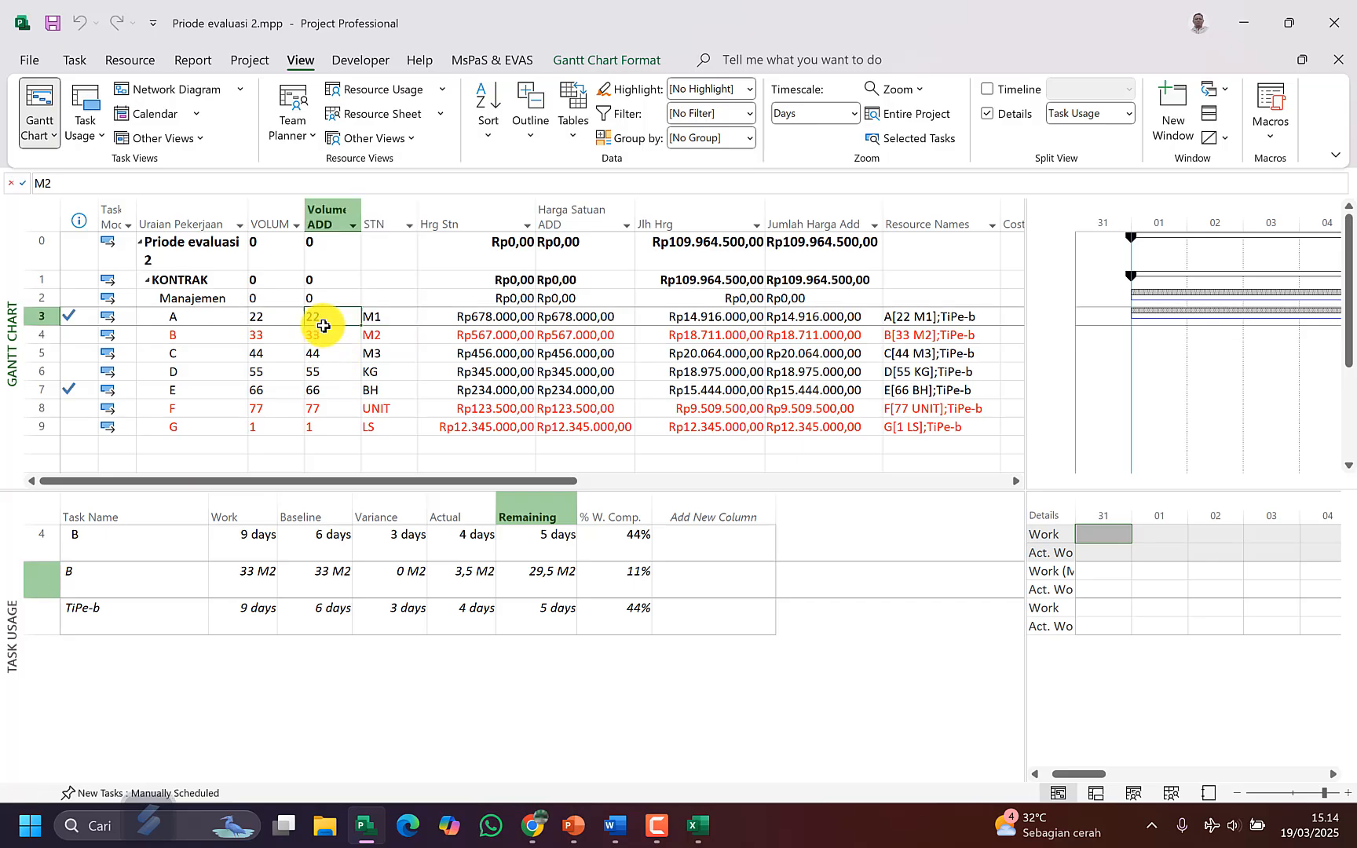
# Step: Set task B's Volume ADD to 3,5
pyautogui.click(335, 342)
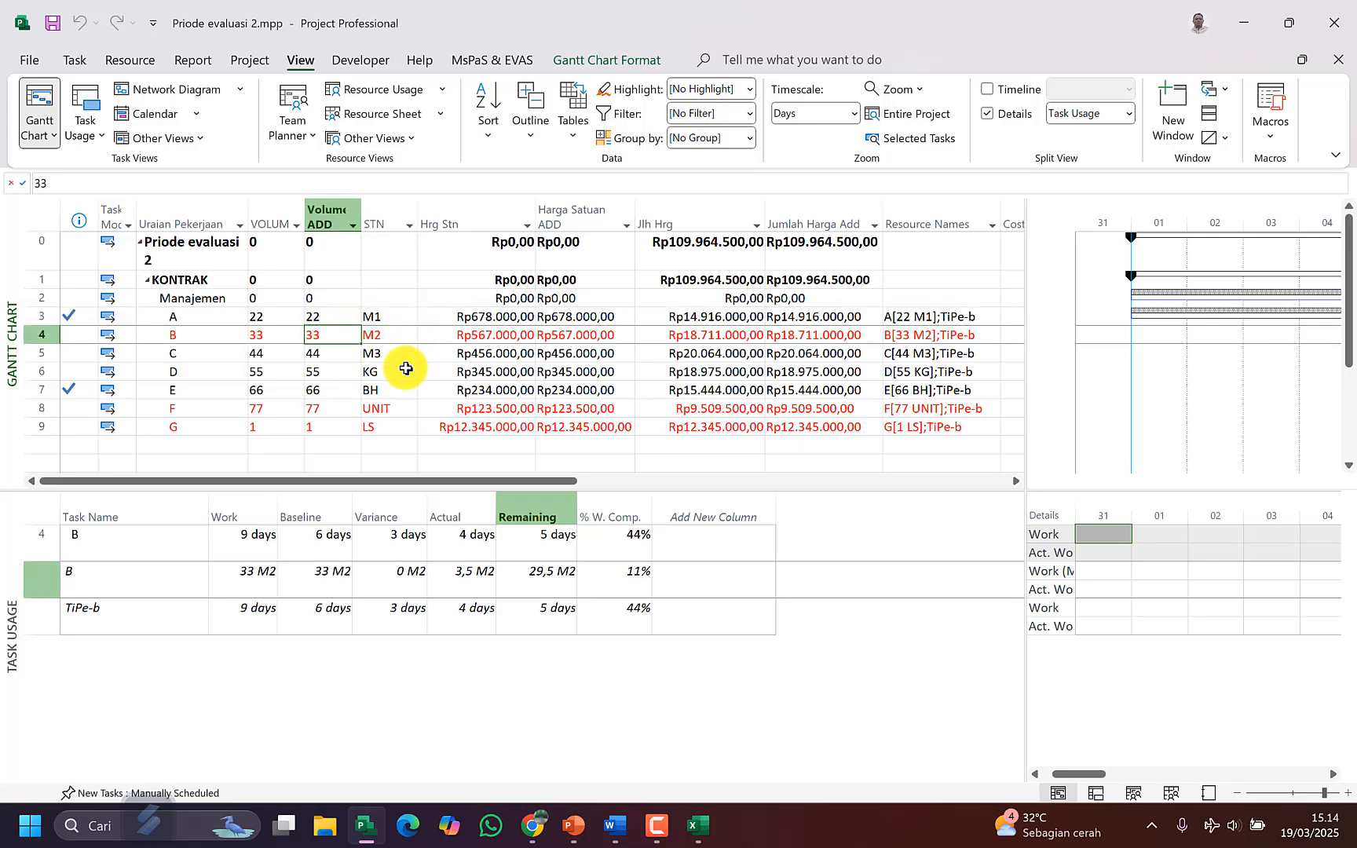
pyautogui.write('3')
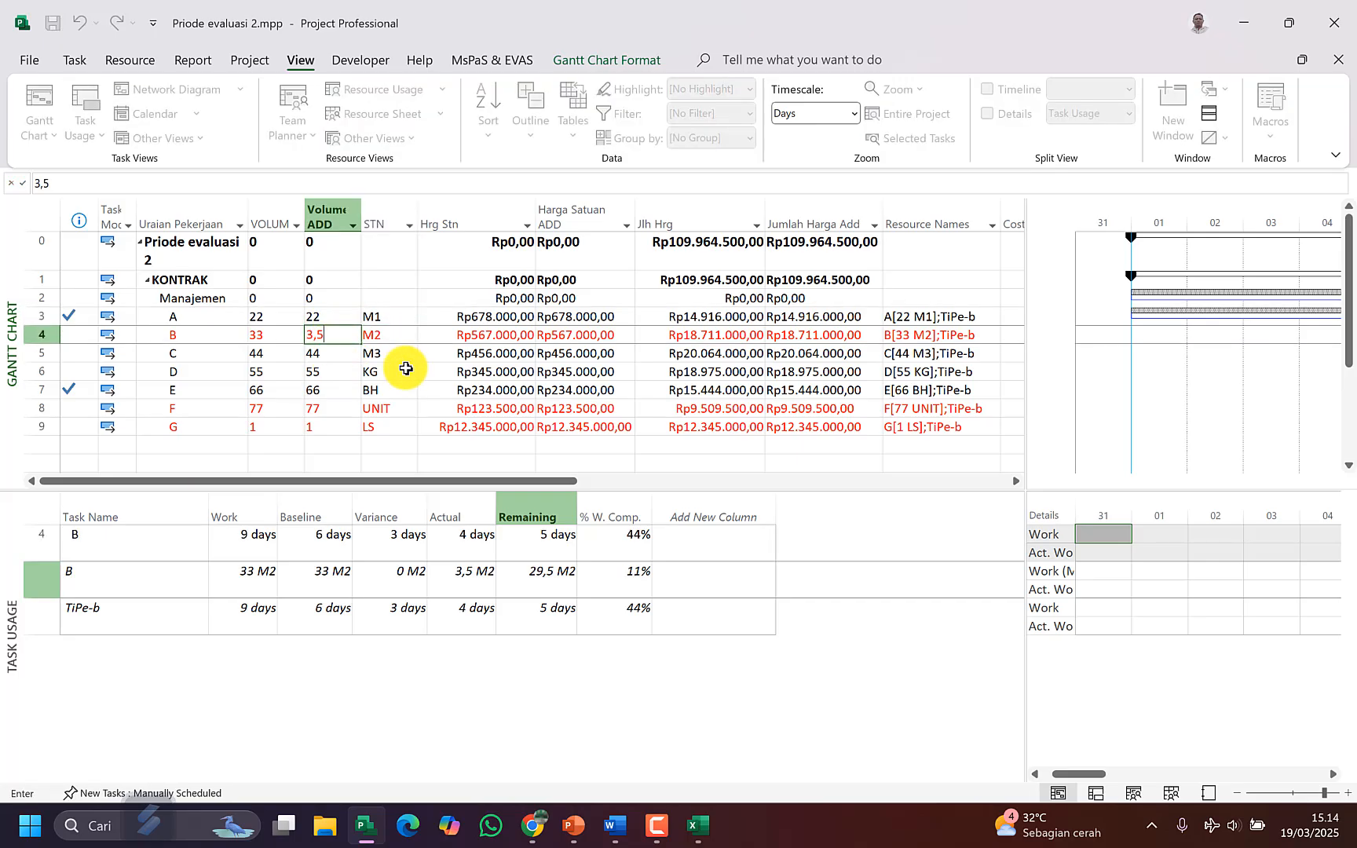
pyautogui.write(',5')
pyautogui.press('Return')
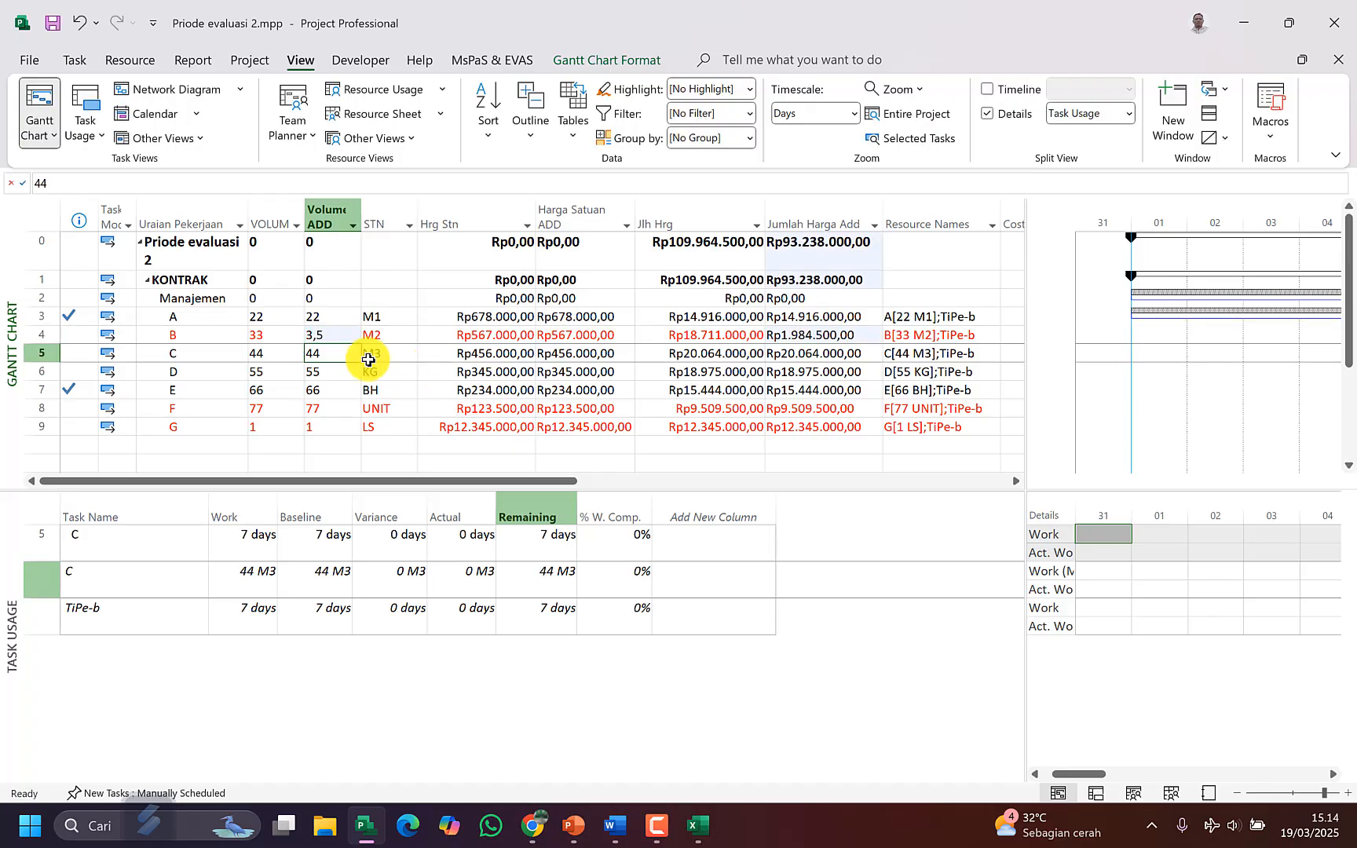
pyautogui.click(336, 338)
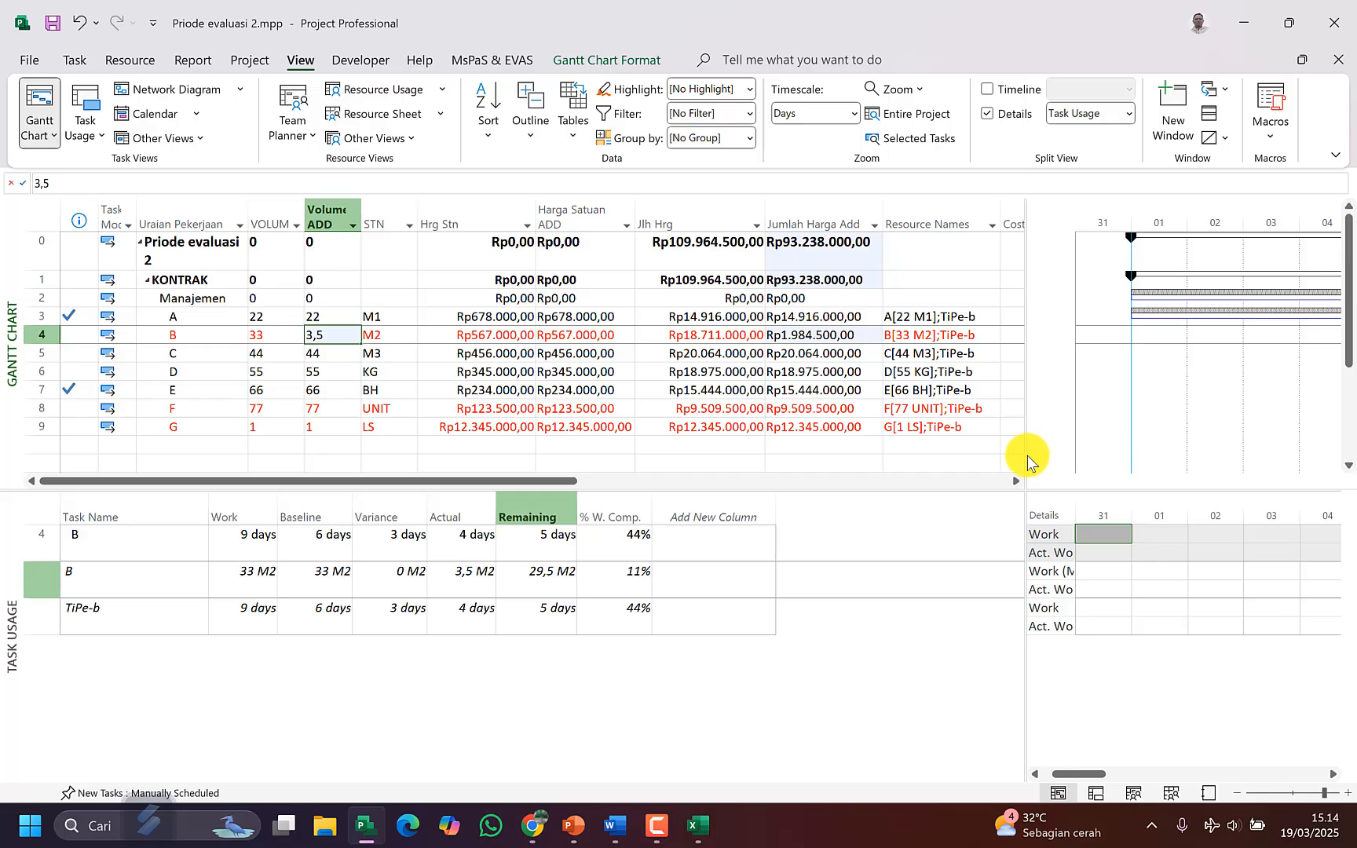
# Step: Widen the timescale area and bring task B's daily work in early April into view in Task Usage to examine it
pyautogui.moveTo(1024, 461); pyautogui.dragTo(641, 518)
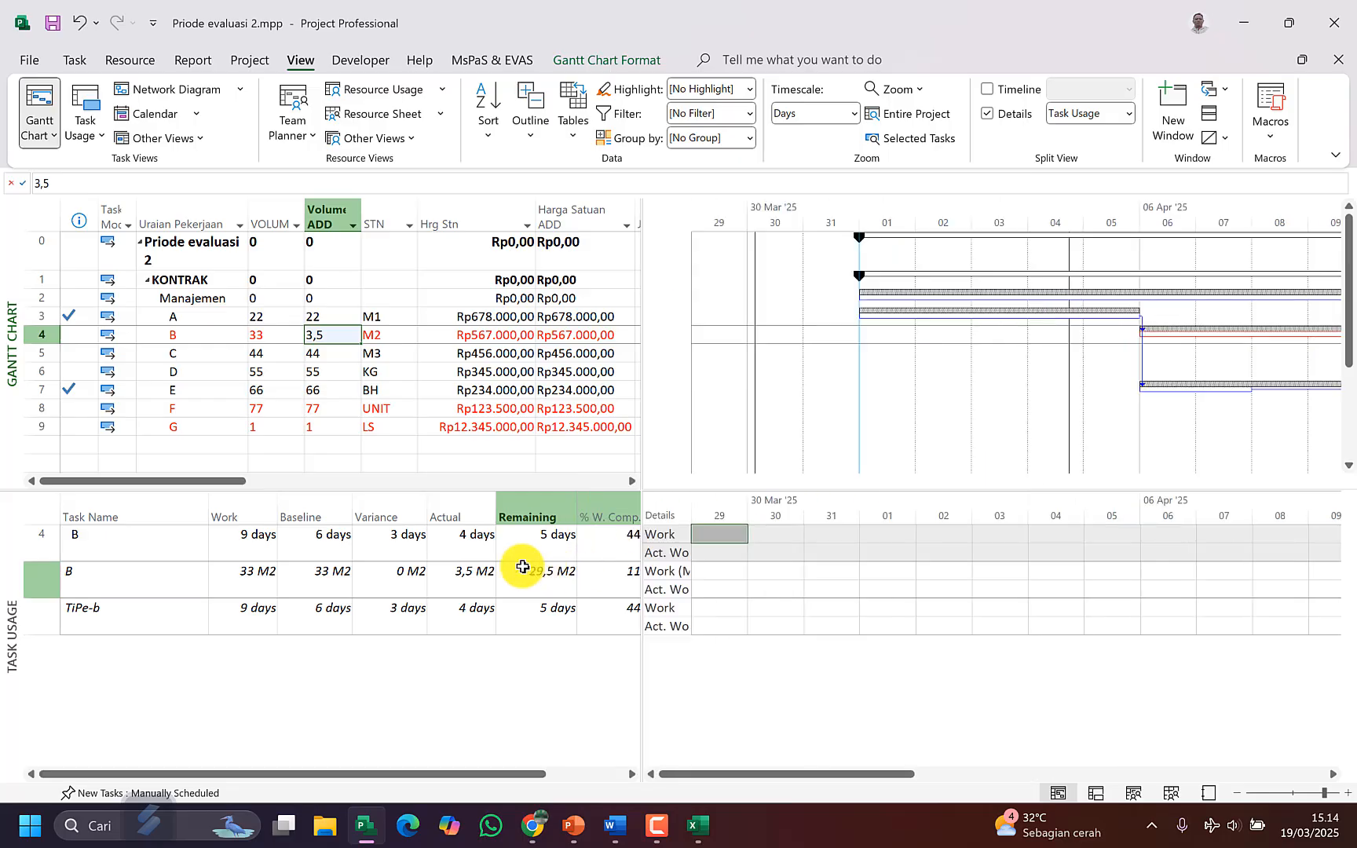
pyautogui.click(548, 548)
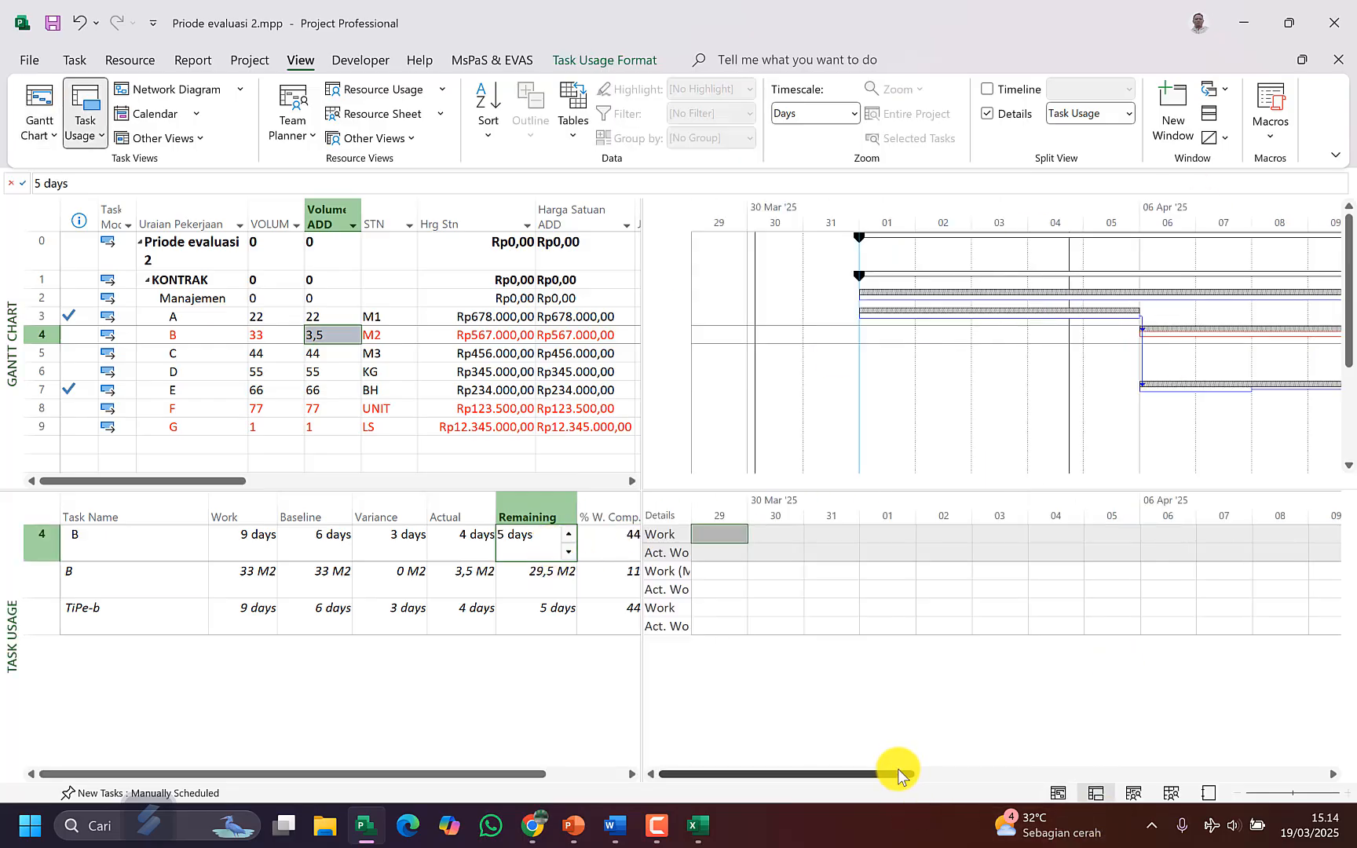
pyautogui.moveTo(898, 770); pyautogui.dragTo(1086, 759)
pyautogui.click(571, 577)
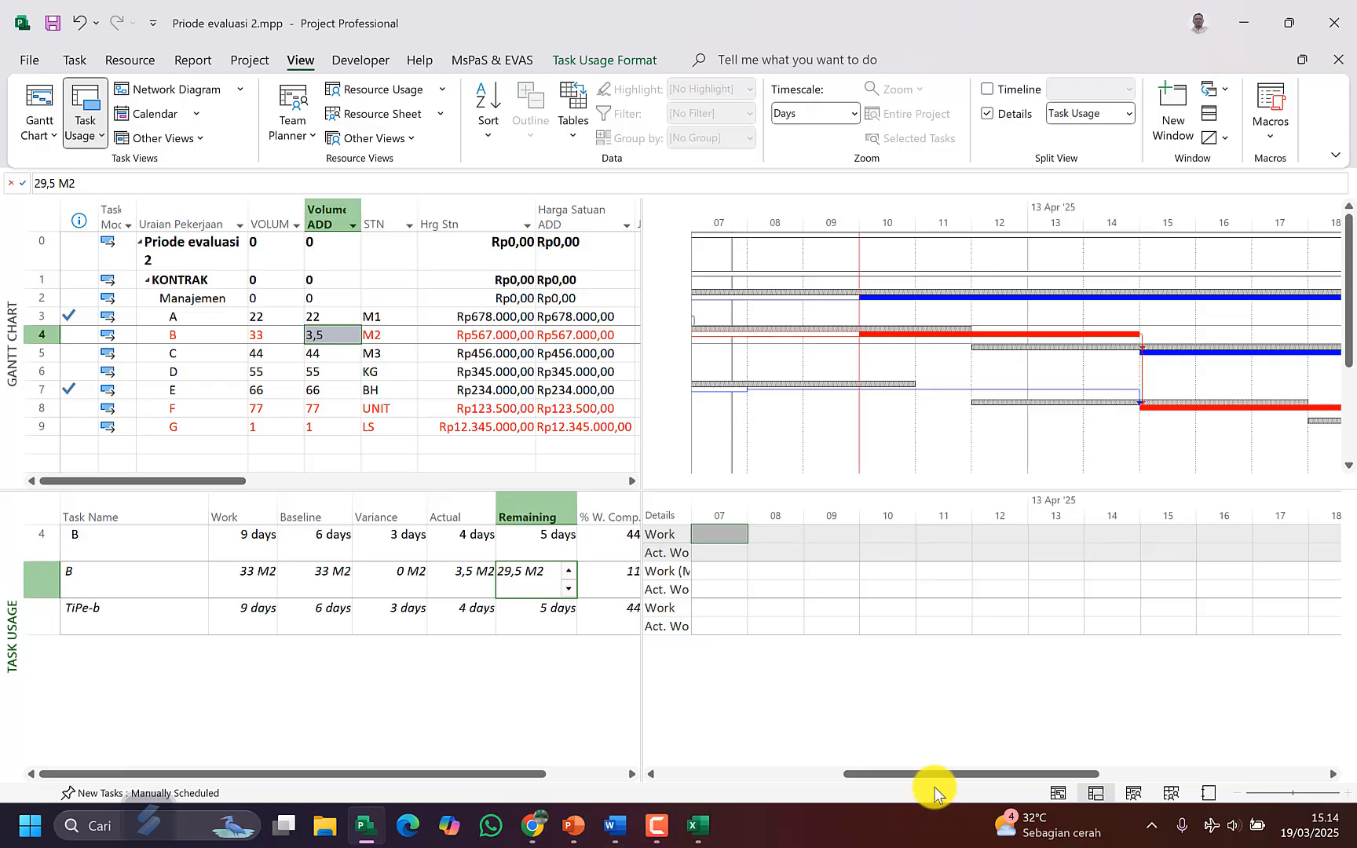
pyautogui.click(186, 335)
pyautogui.click(744, 599)
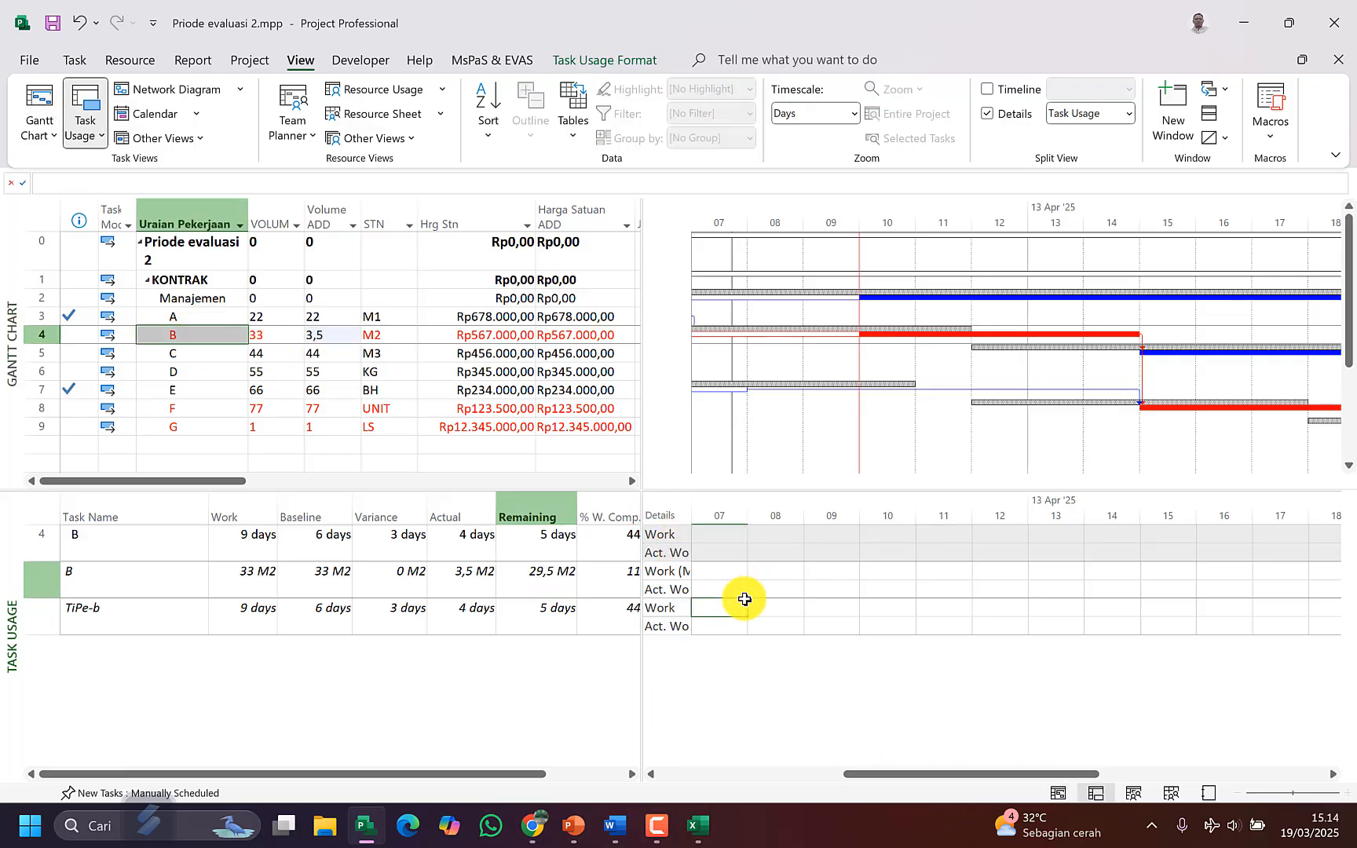
pyautogui.press('Home')
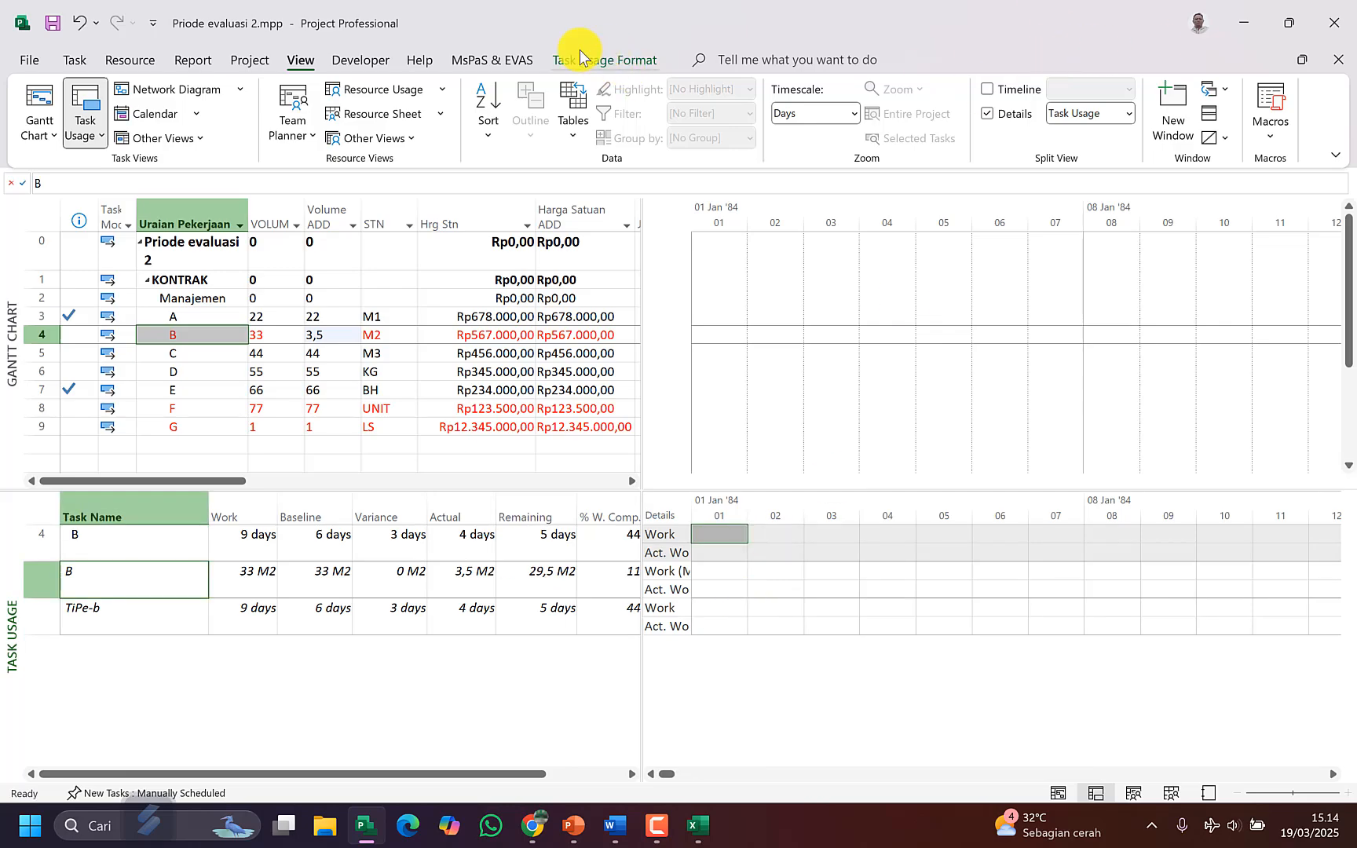
pyautogui.click(520, 56)
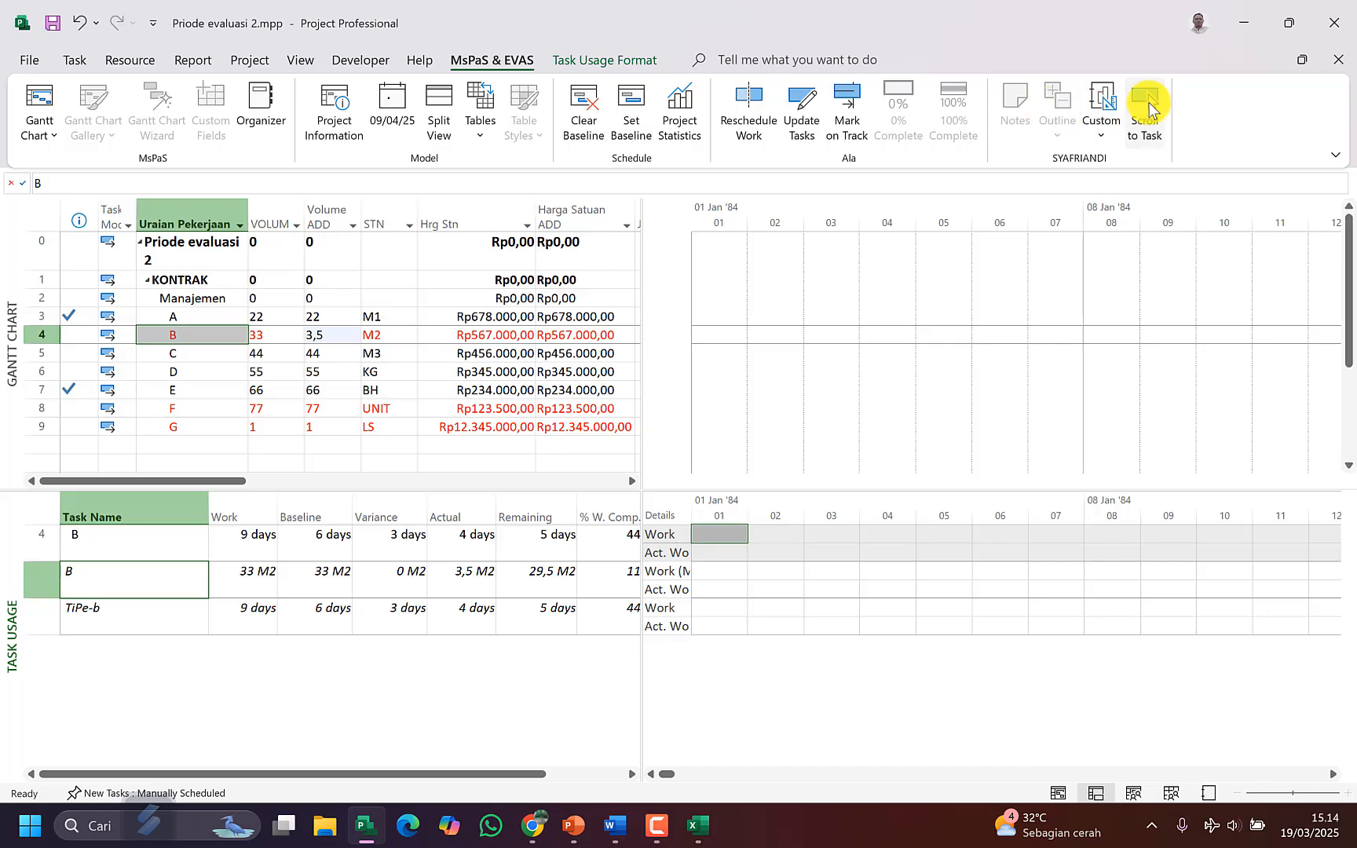
pyautogui.click(1145, 106)
pyautogui.moveTo(1009, 609); pyautogui.dragTo(1048, 610)
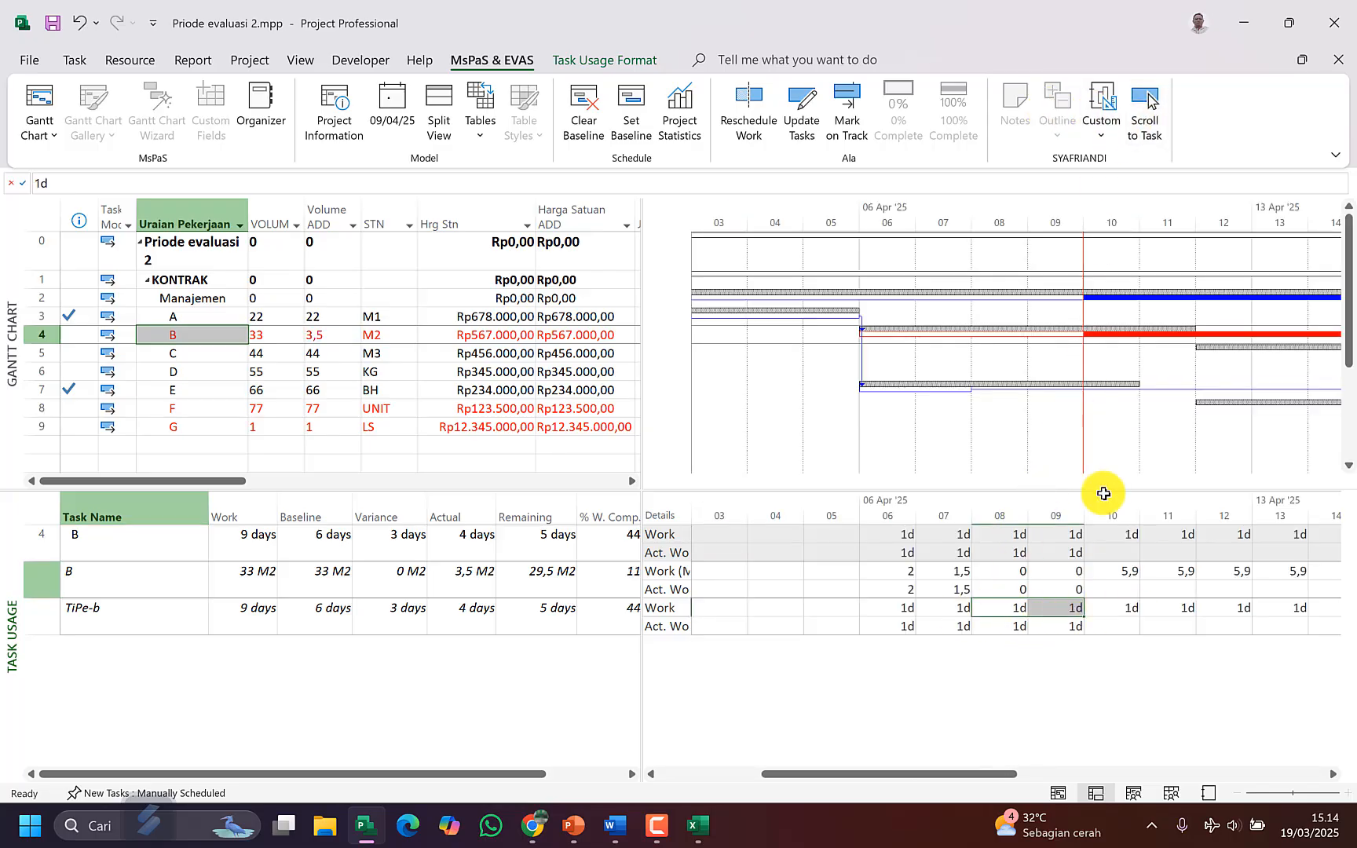
# Step: Set the remaining volume of task B's material assignment to 0 and the task's remaining work to 0 days
pyautogui.click(530, 575)
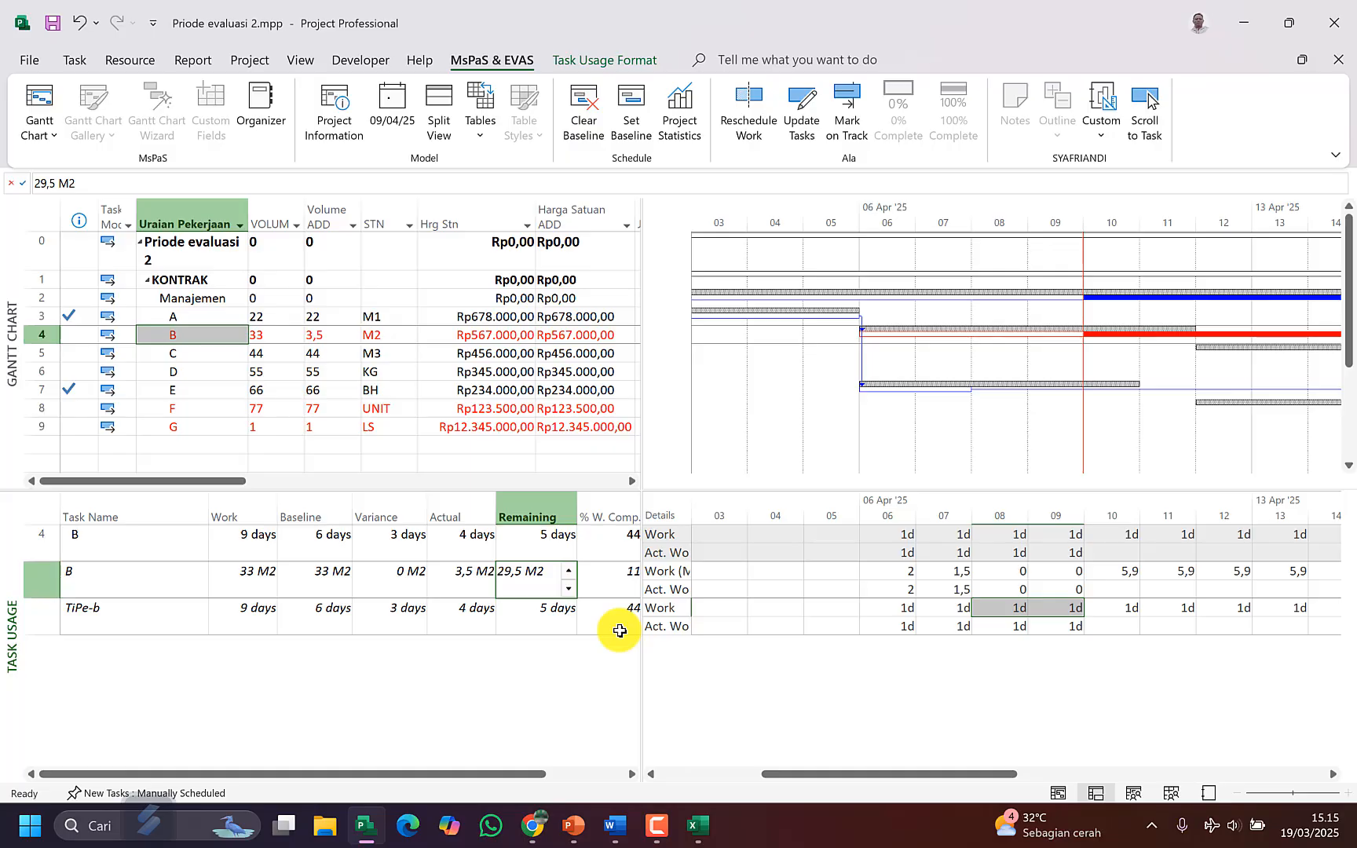
pyautogui.write('0')
pyautogui.press('Left')
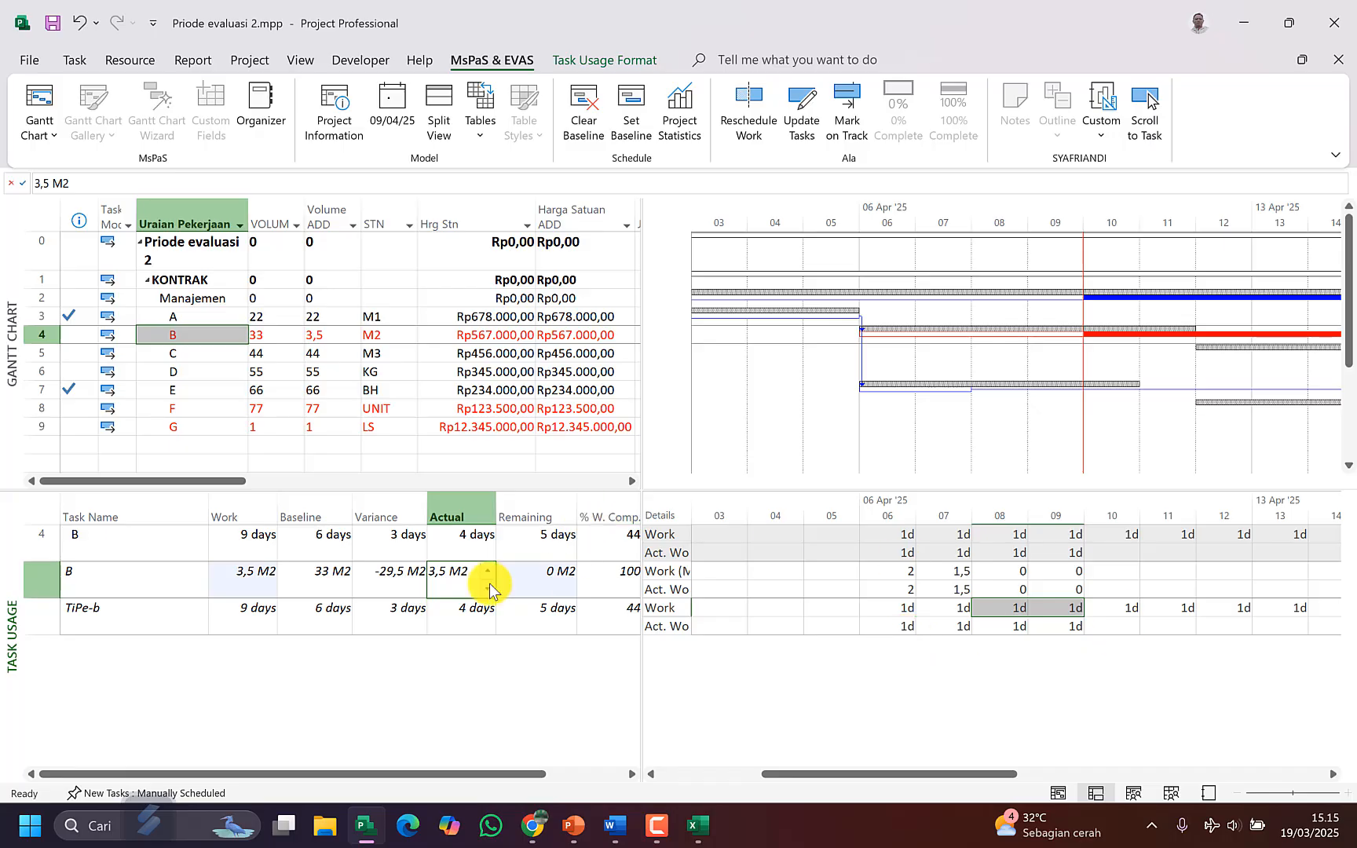
pyautogui.click(538, 554)
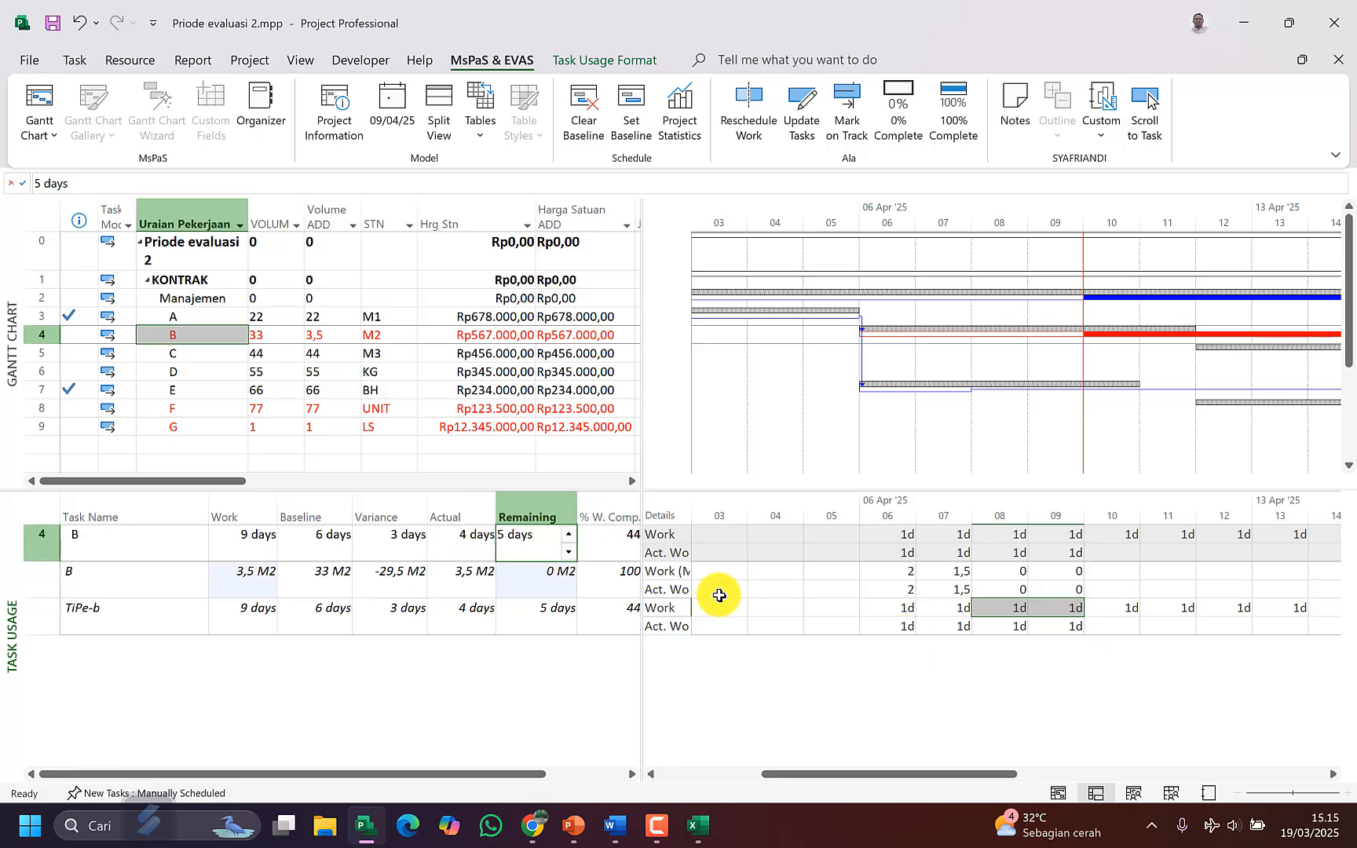
pyautogui.write('0')
pyautogui.press('Tab')
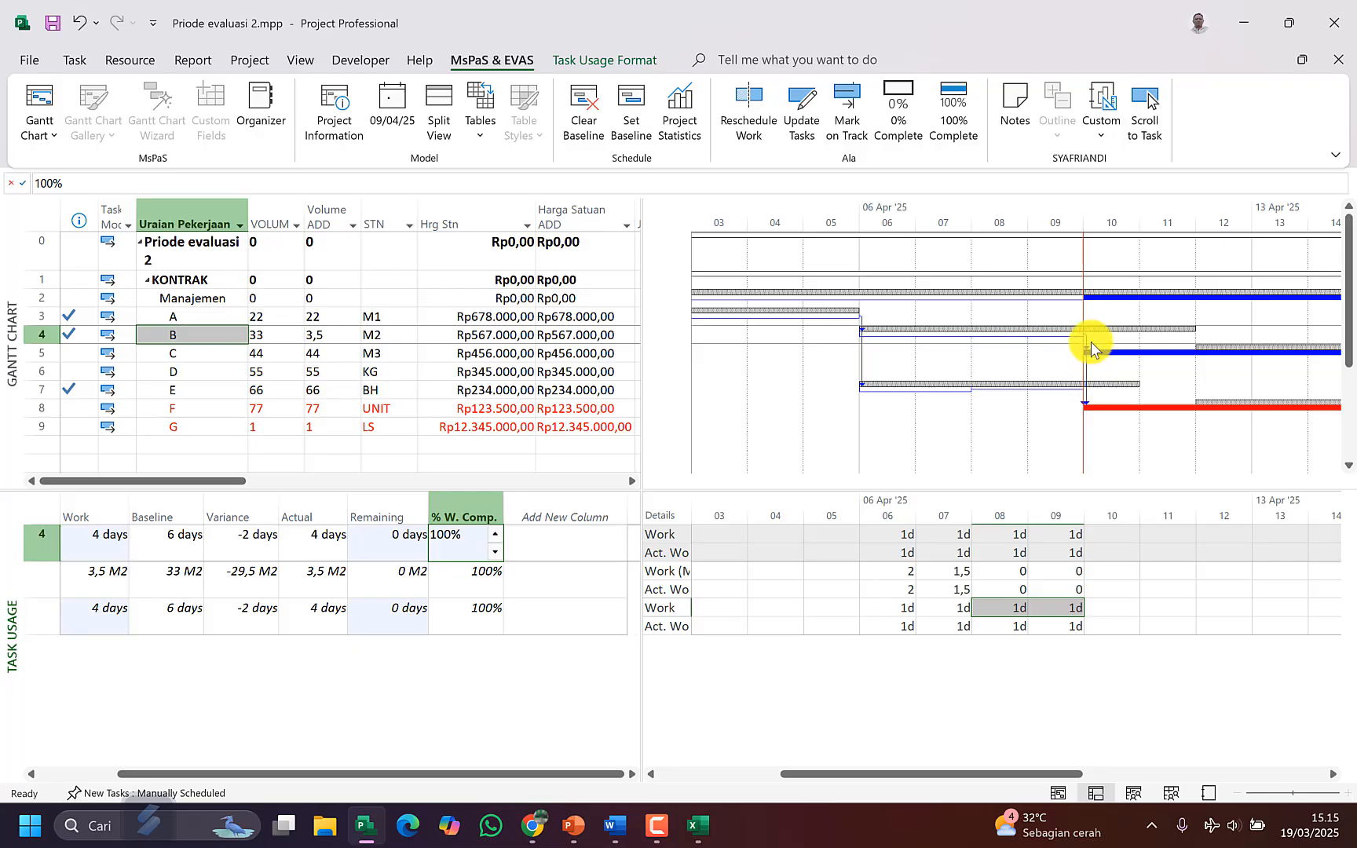
# Step: Close the Task Usage pane, check the schedule deviation in the DASHBOARD - MSPAS report, and return to the Gantt Chart
pyautogui.click(179, 354)
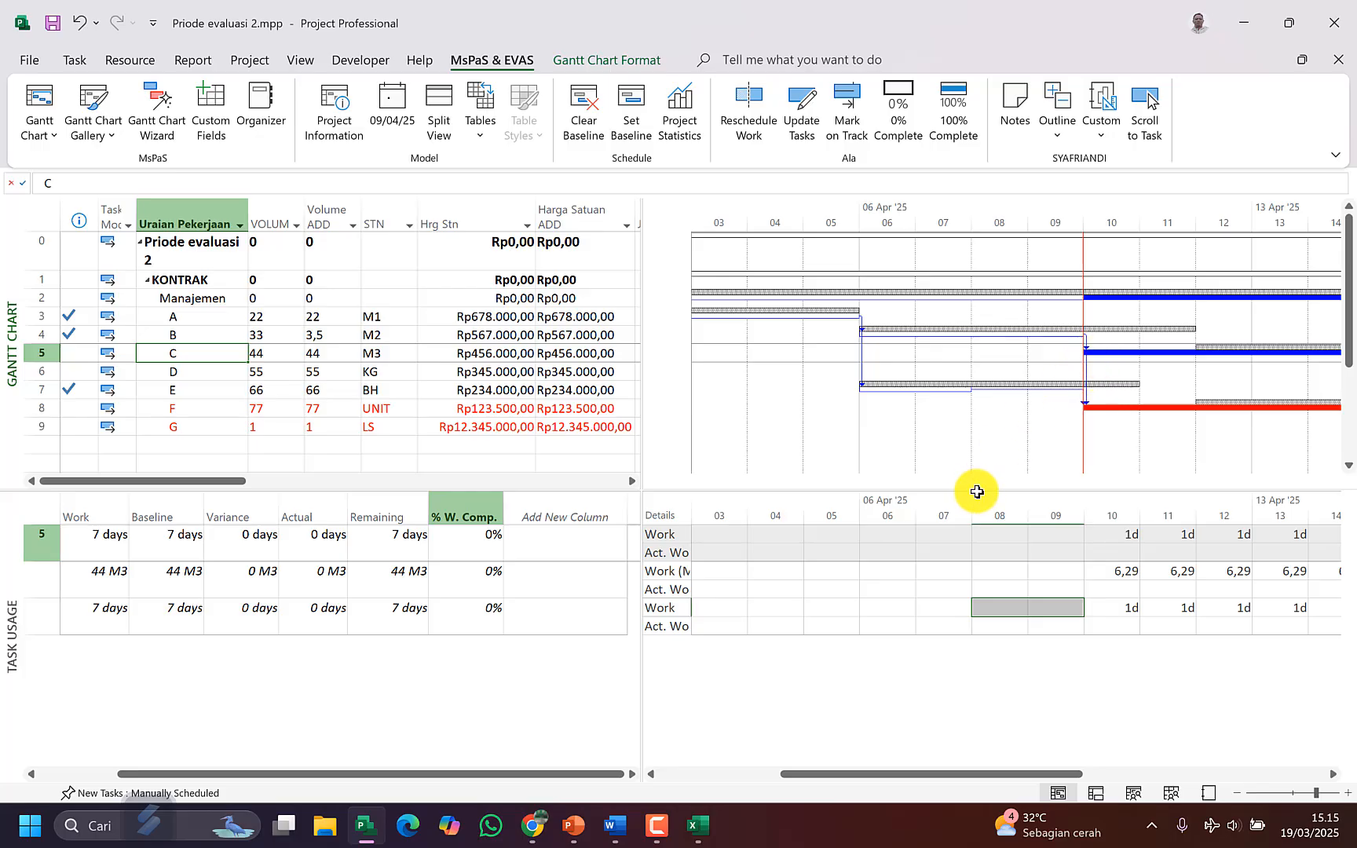
pyautogui.moveTo(977, 492); pyautogui.dragTo(963, 774)
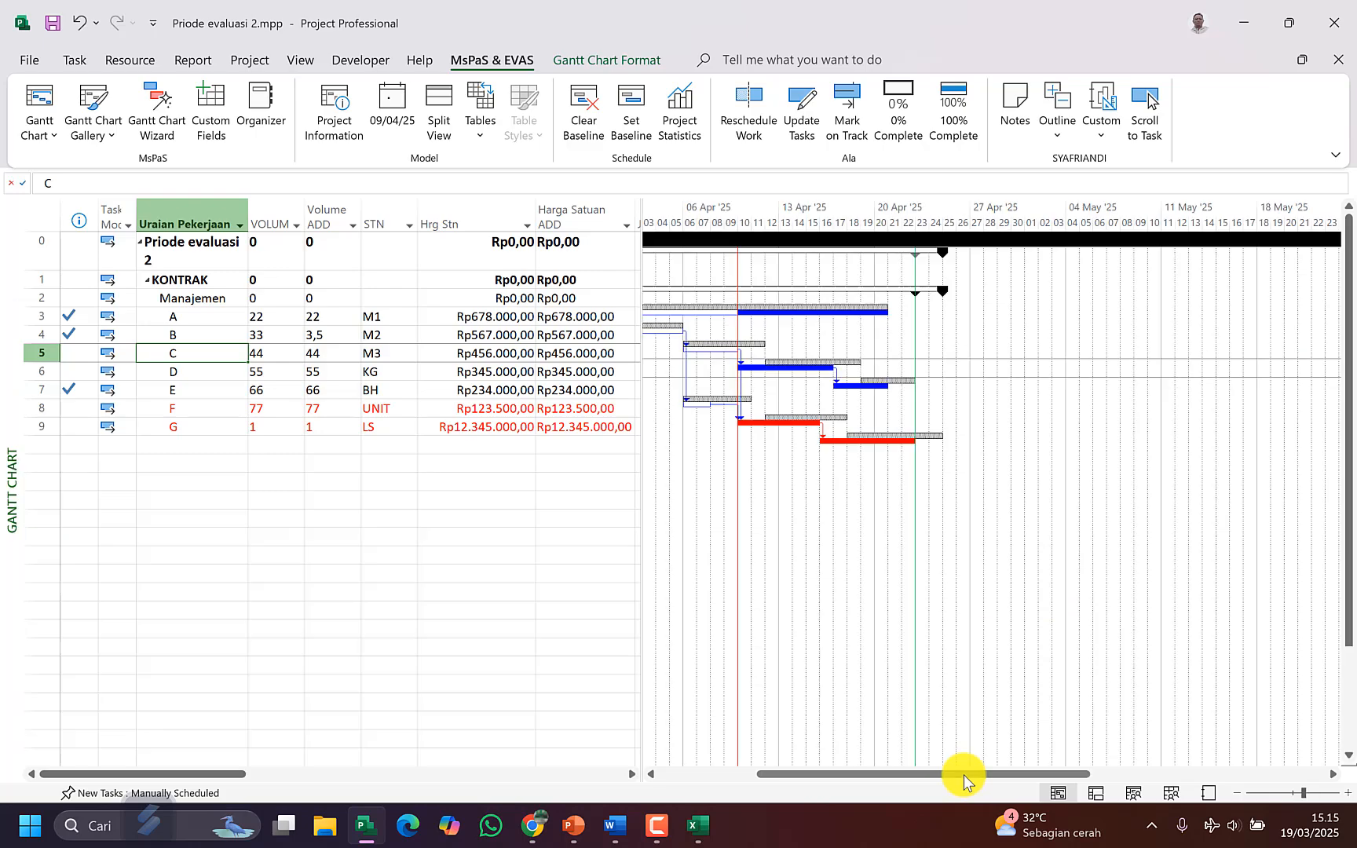
pyautogui.click(1101, 126)
pyautogui.click(1123, 189)
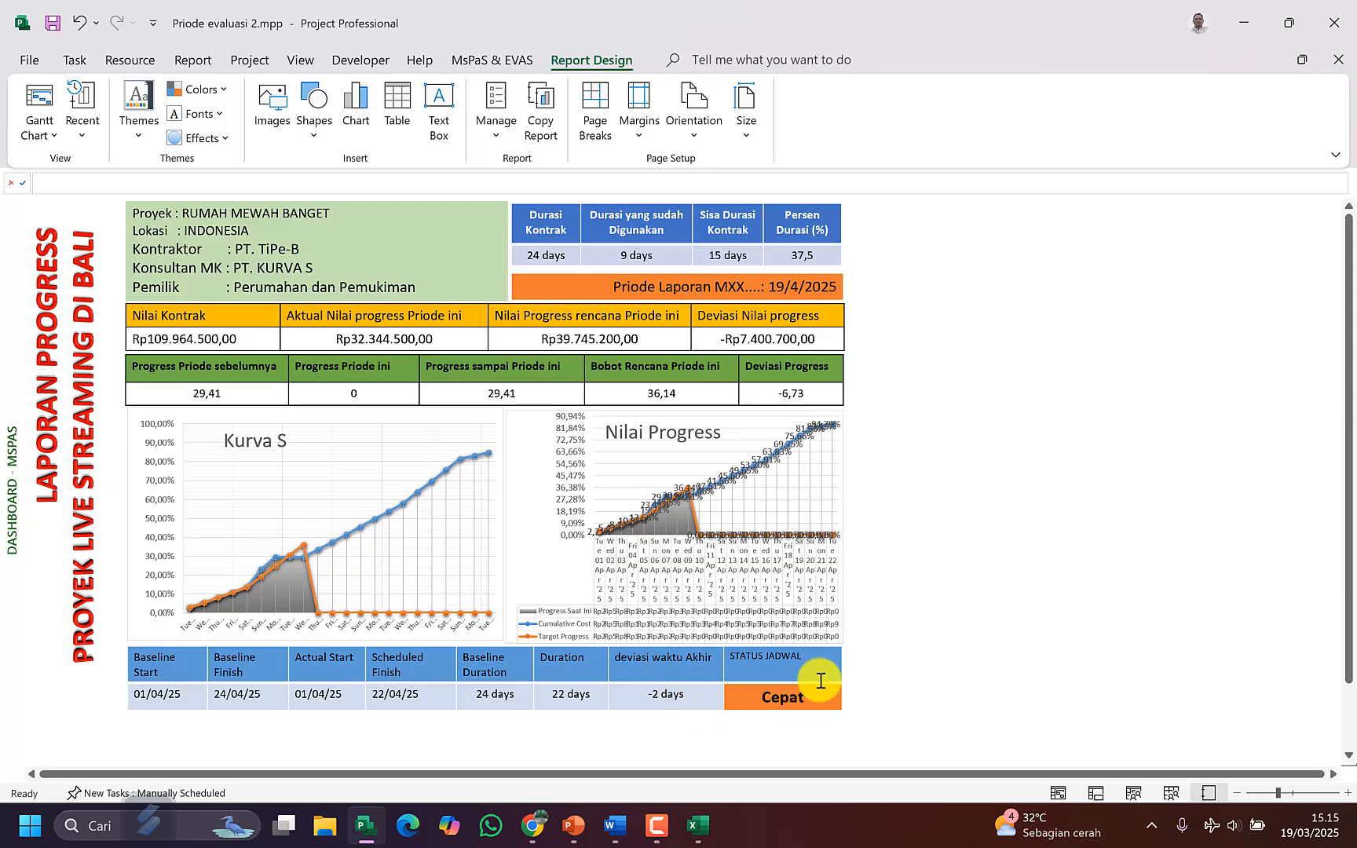
pyautogui.click(667, 695)
pyautogui.click(960, 696)
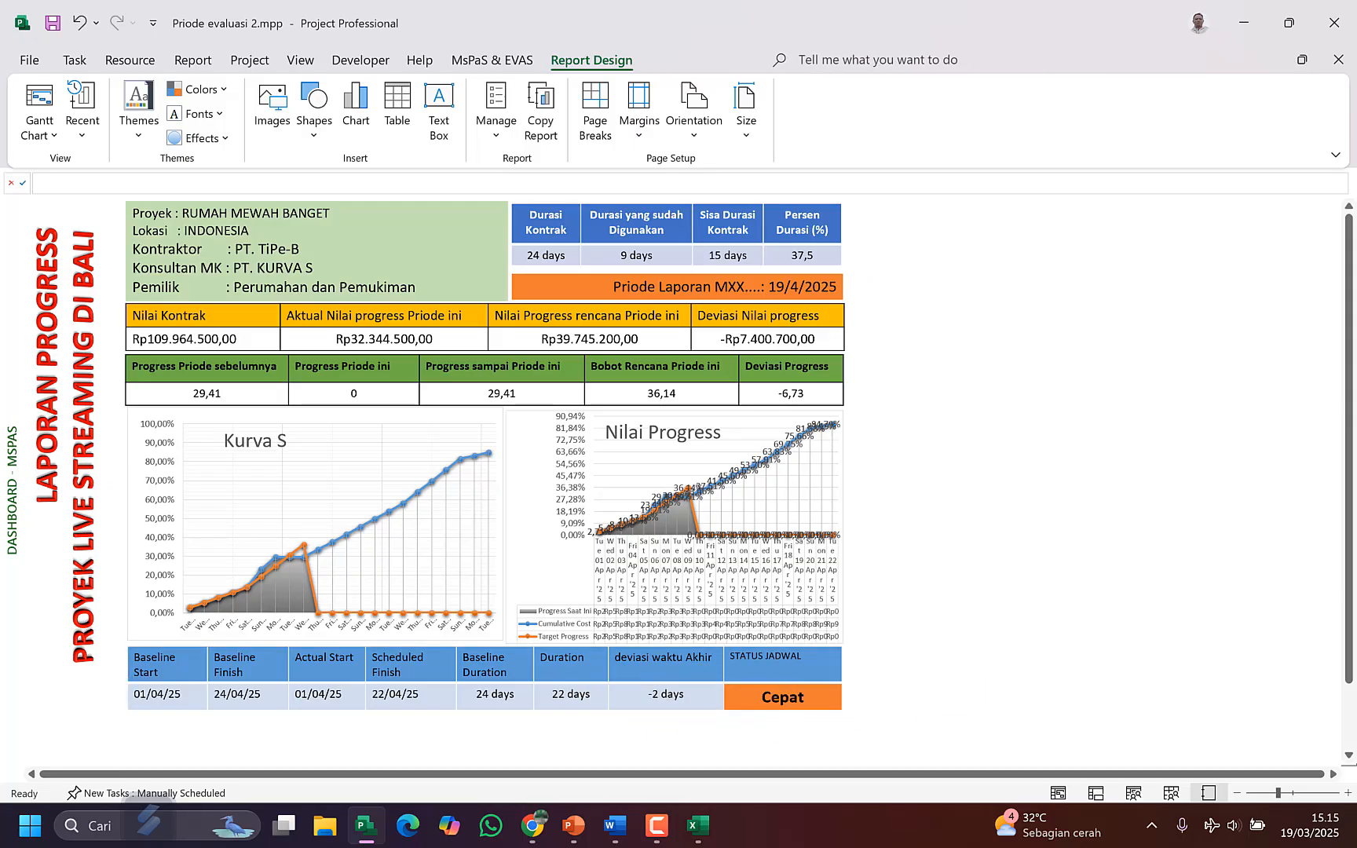
pyautogui.click(52, 146)
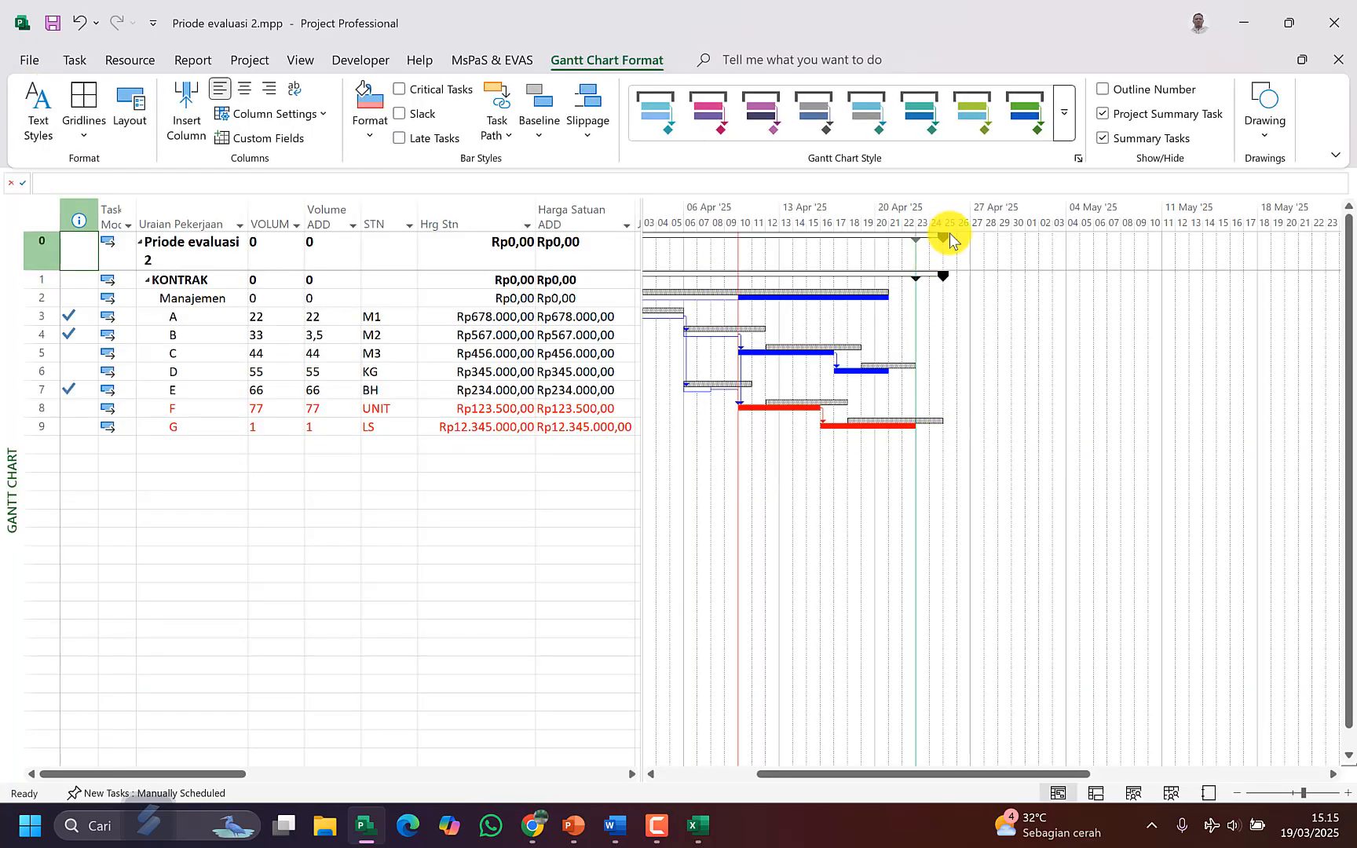
# Step: Set task C's Volume ADD to 54
pyautogui.click(406, 354)
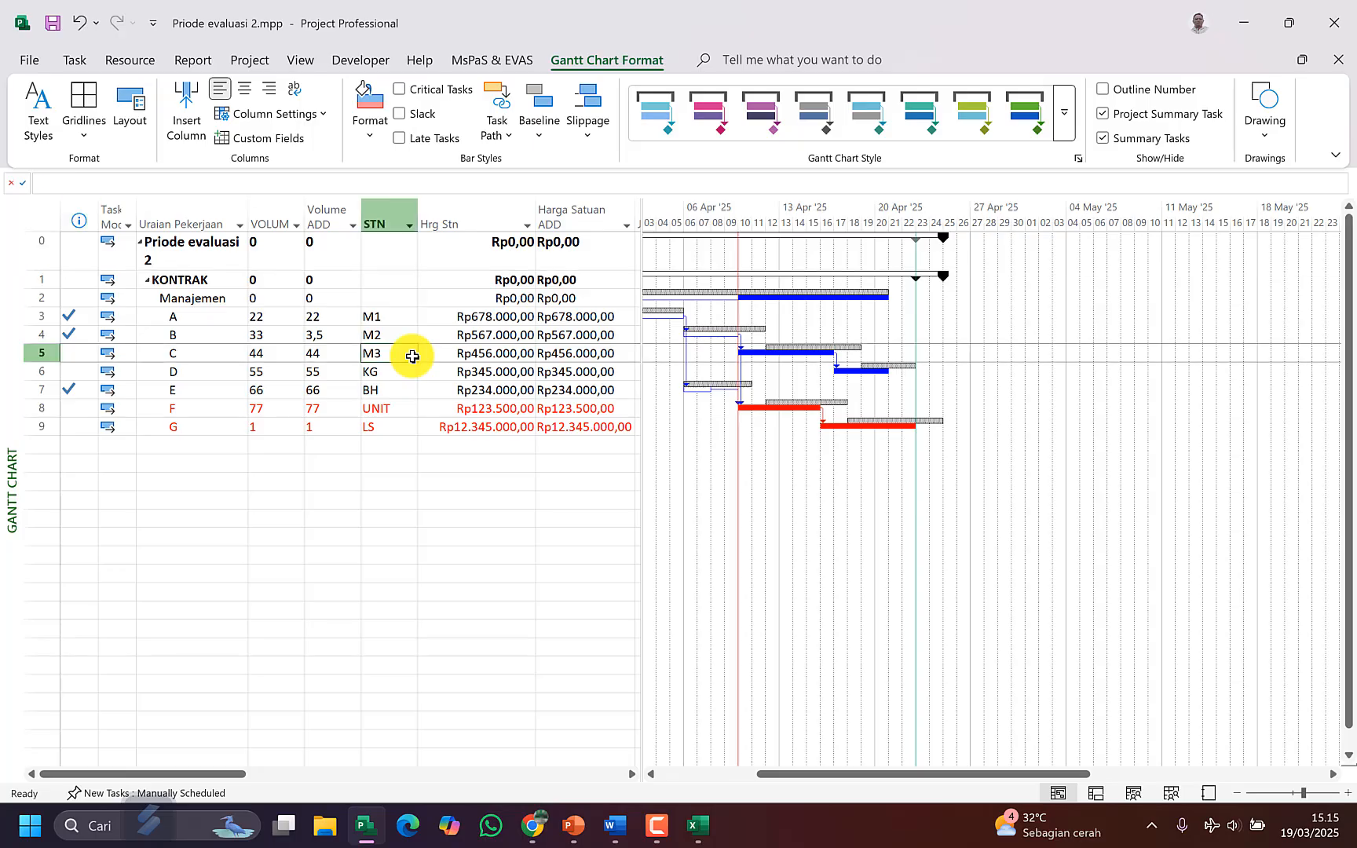
pyautogui.click(190, 357)
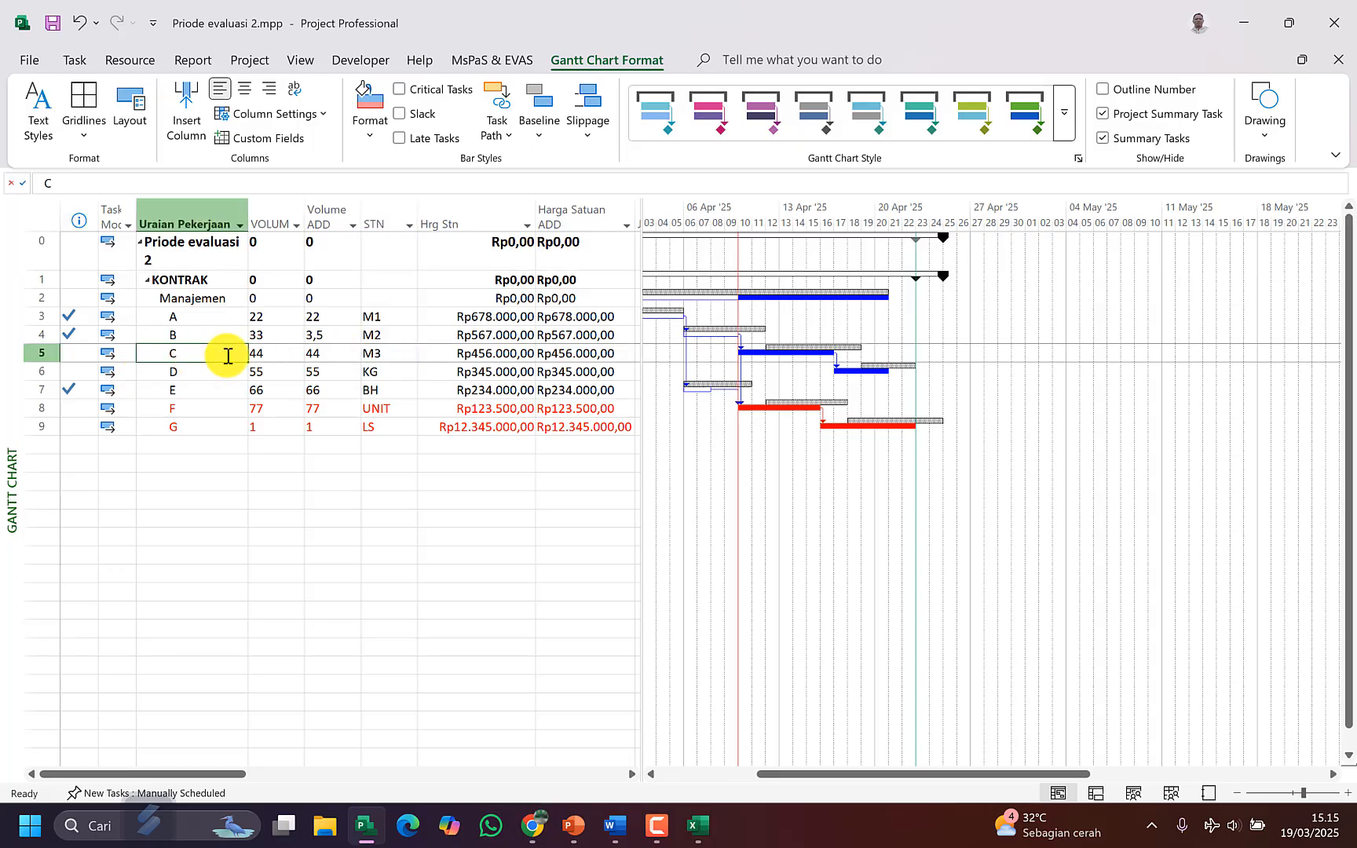
pyautogui.click(354, 356)
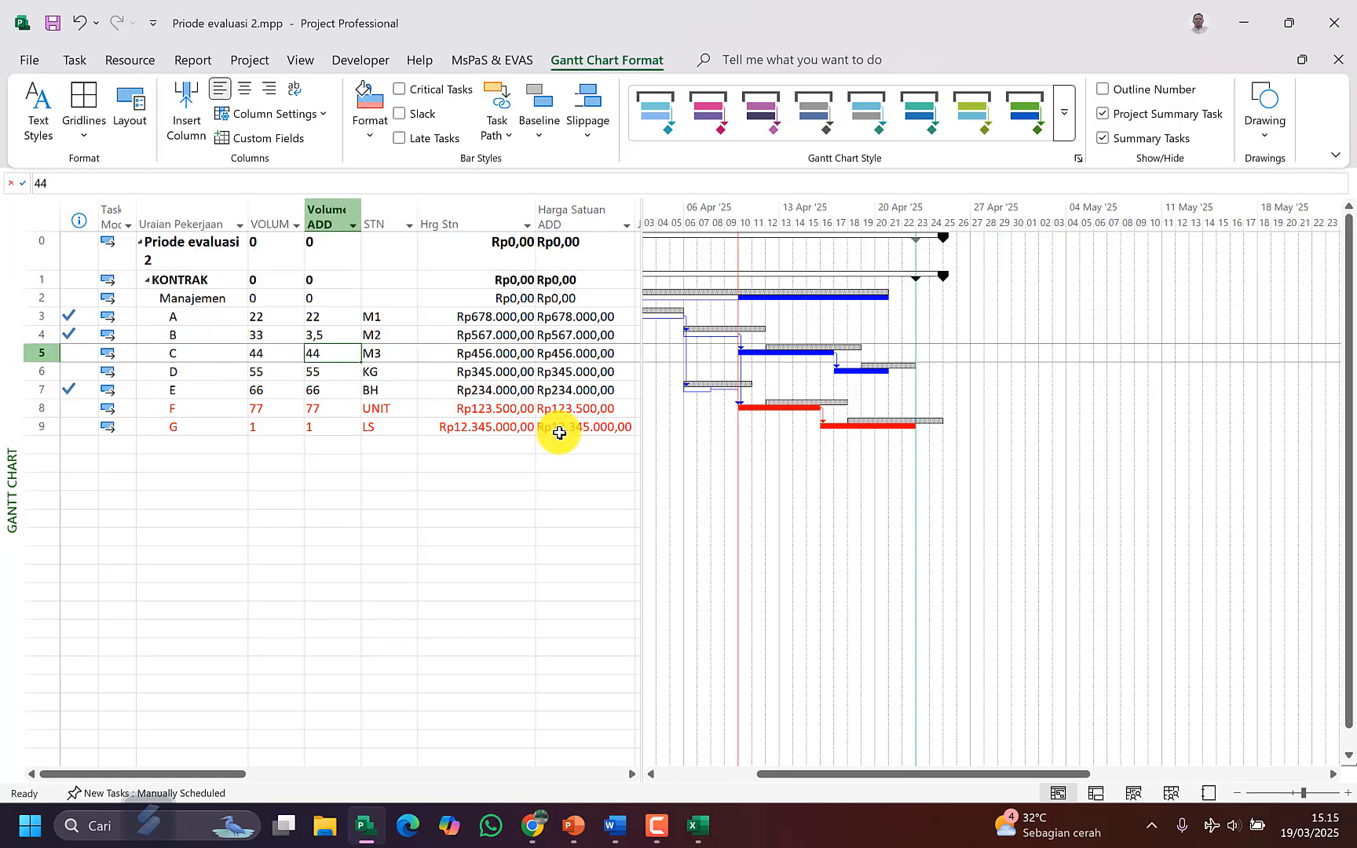
pyautogui.press('Left')
pyautogui.press('Right')
pyautogui.write('54')
pyautogui.press('Tab')
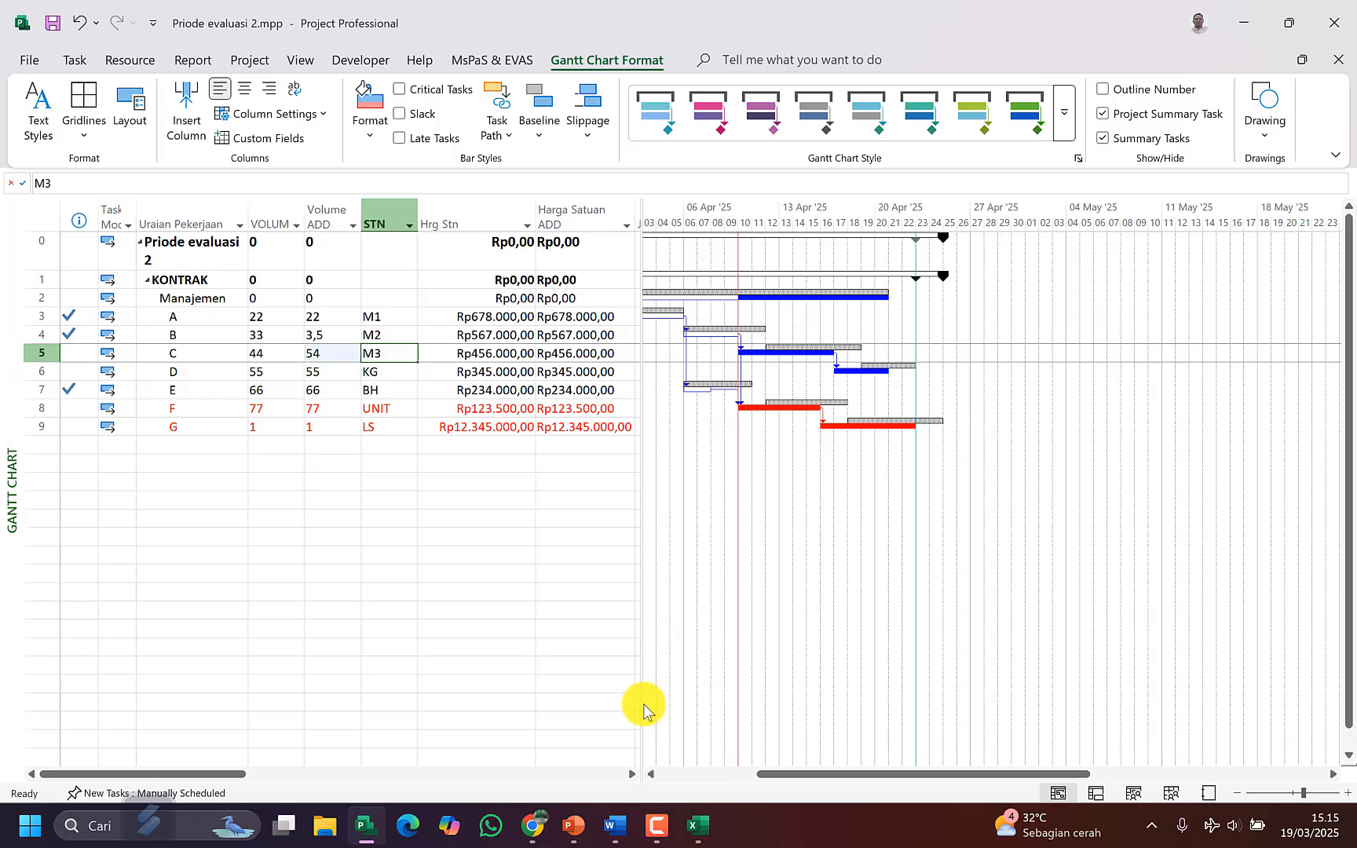
# Step: Widen the table area up to the Cost column and compare Jlh Hrg with Jumlah Harga Add for tasks B and C
pyautogui.moveTo(641, 681); pyautogui.dragTo(901, 677)
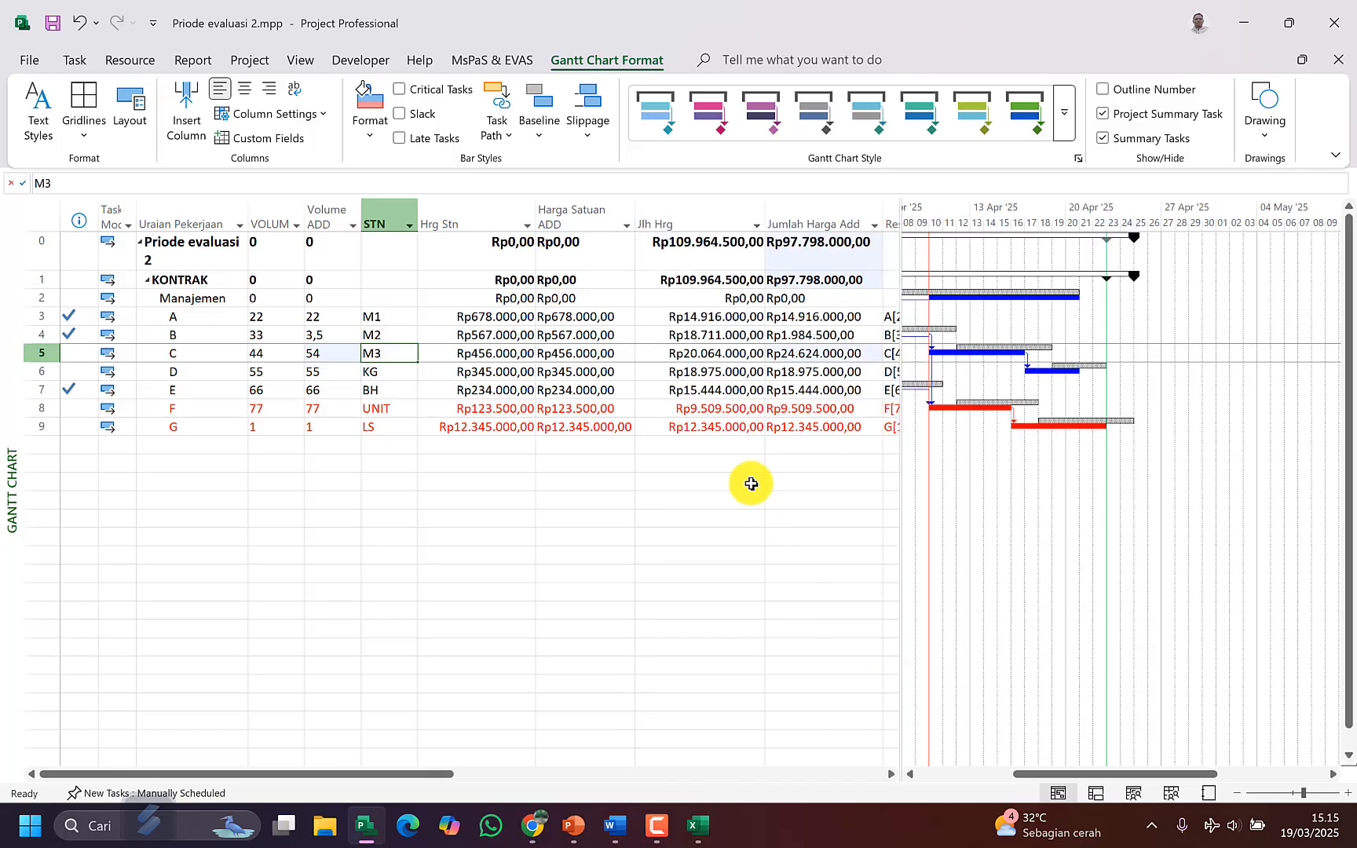
pyautogui.click(323, 339)
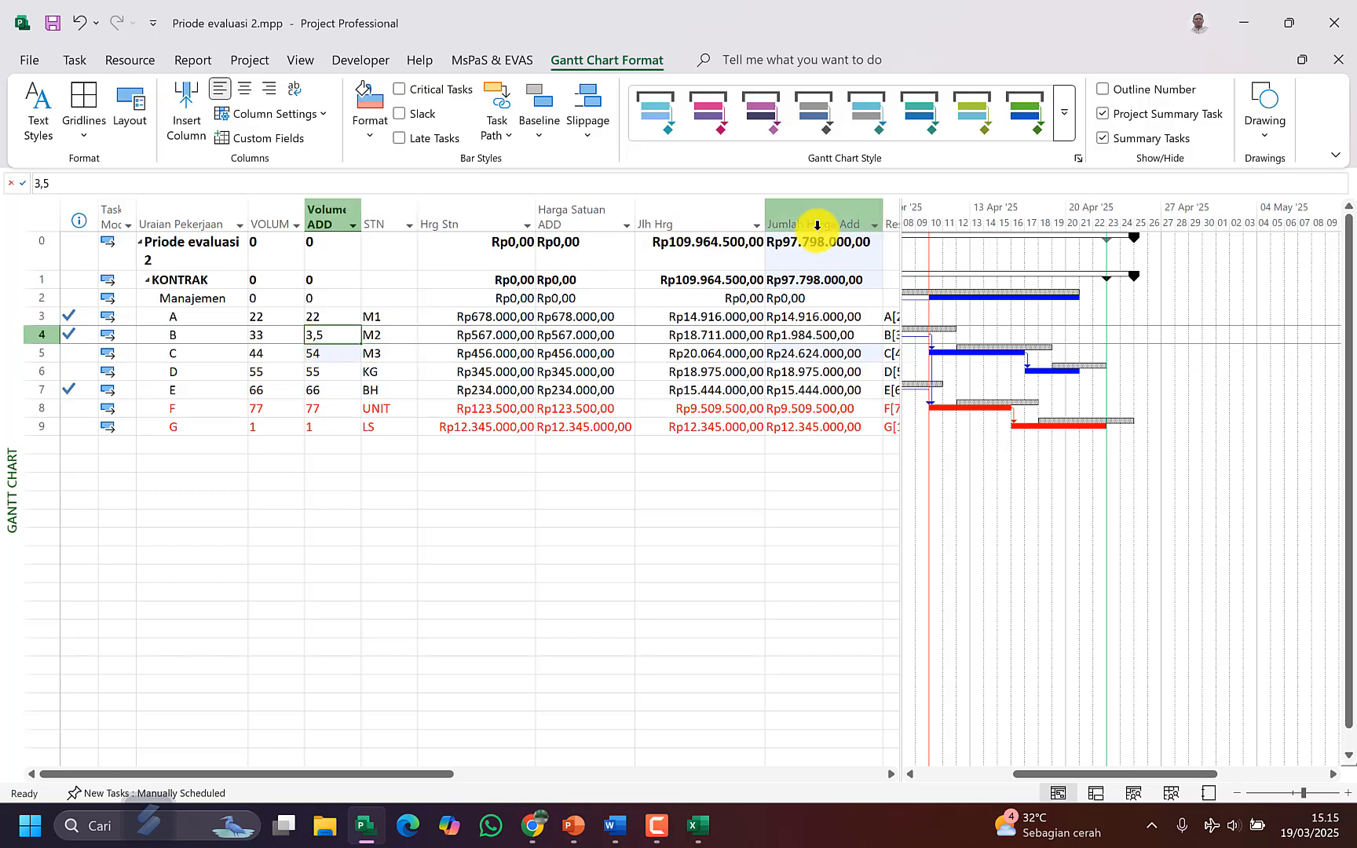
pyautogui.click(817, 336)
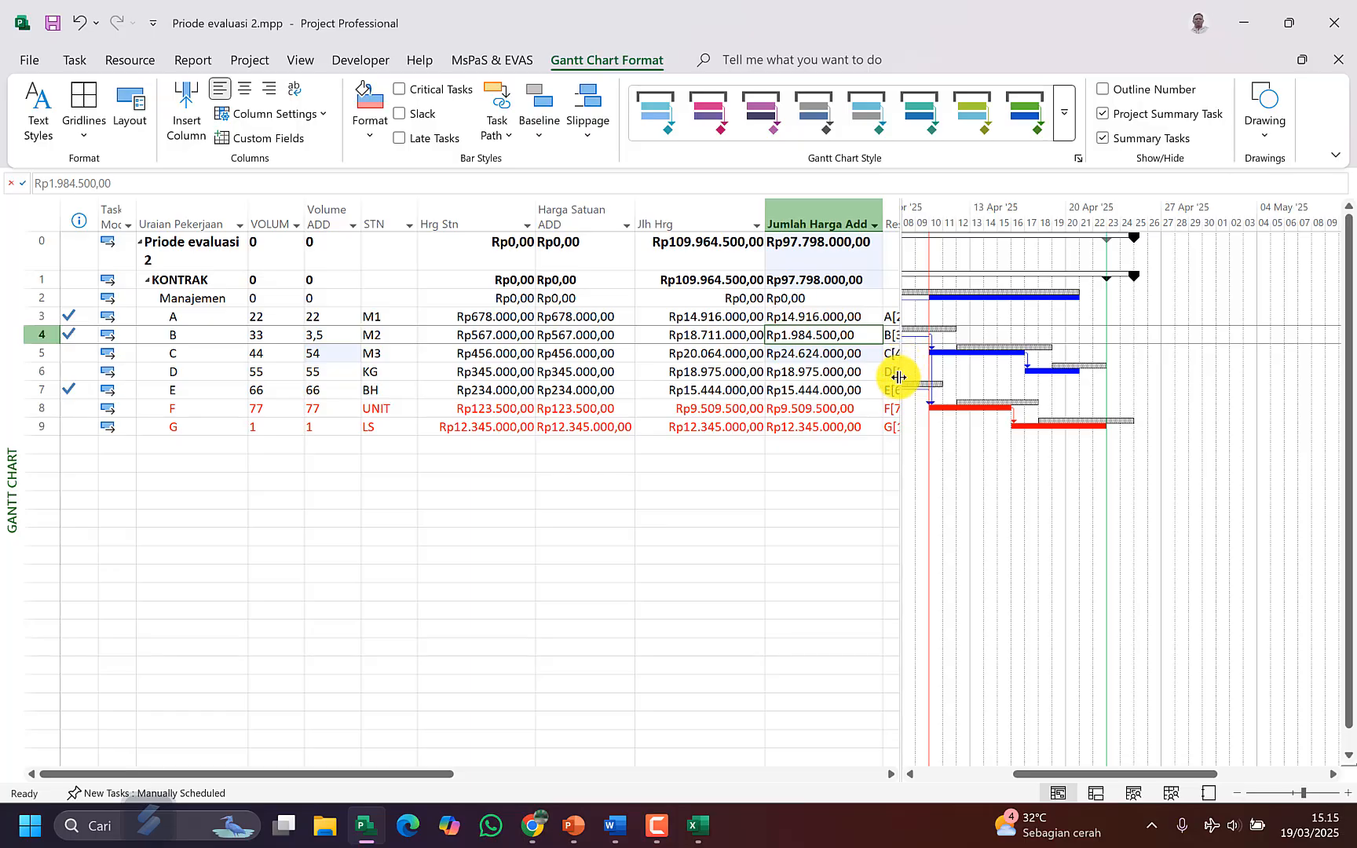
pyautogui.moveTo(901, 373); pyautogui.dragTo(1159, 387)
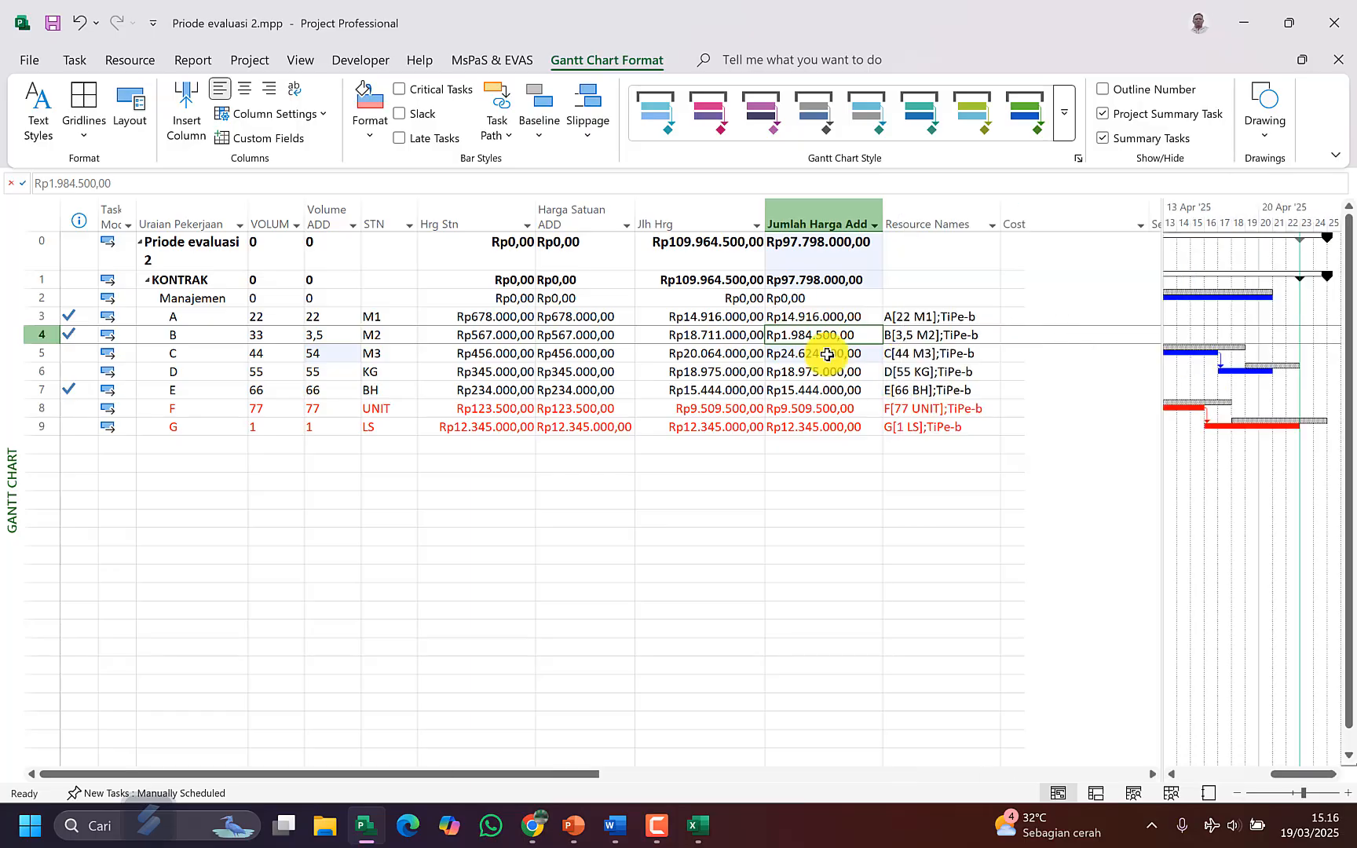
pyautogui.click(747, 336)
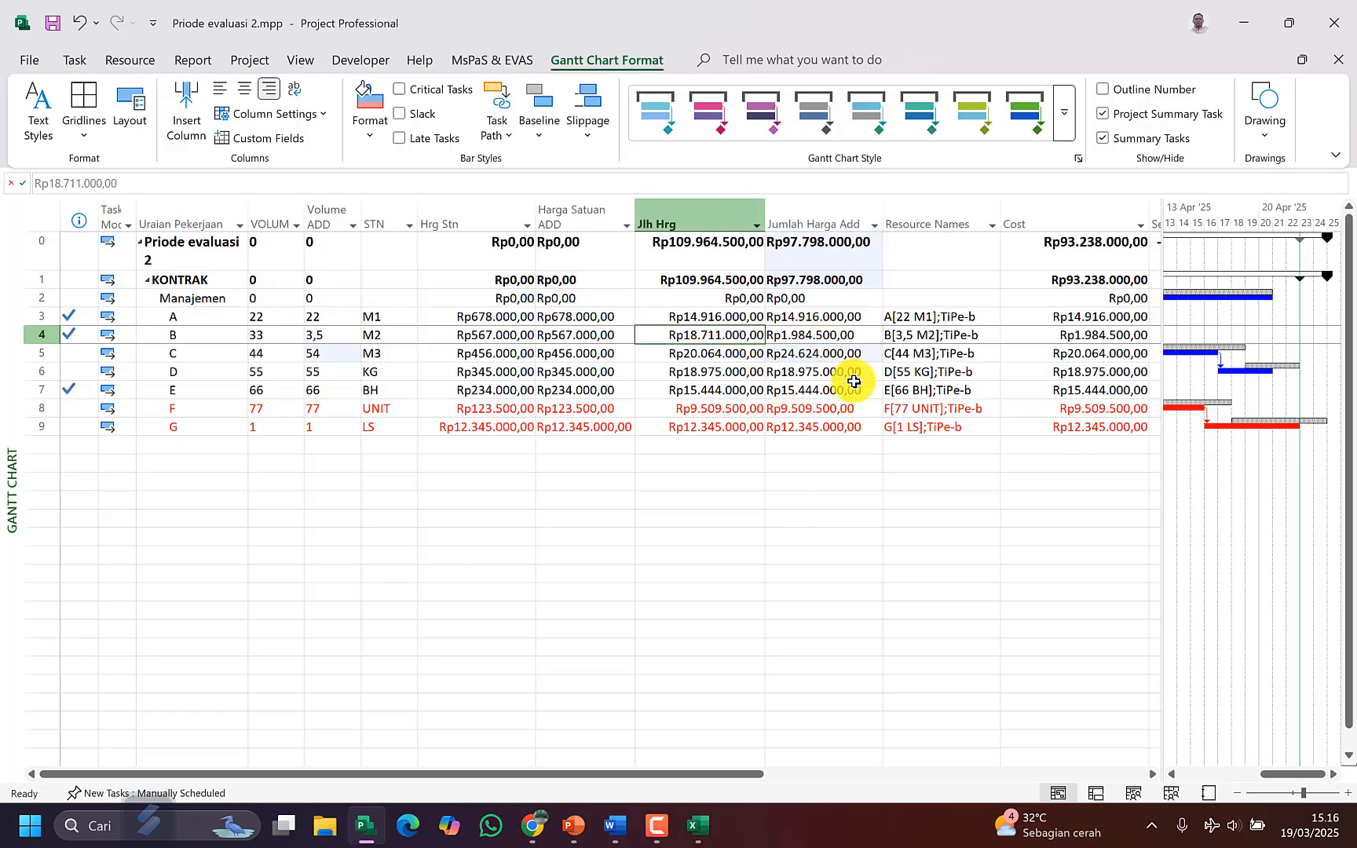
pyautogui.click(834, 336)
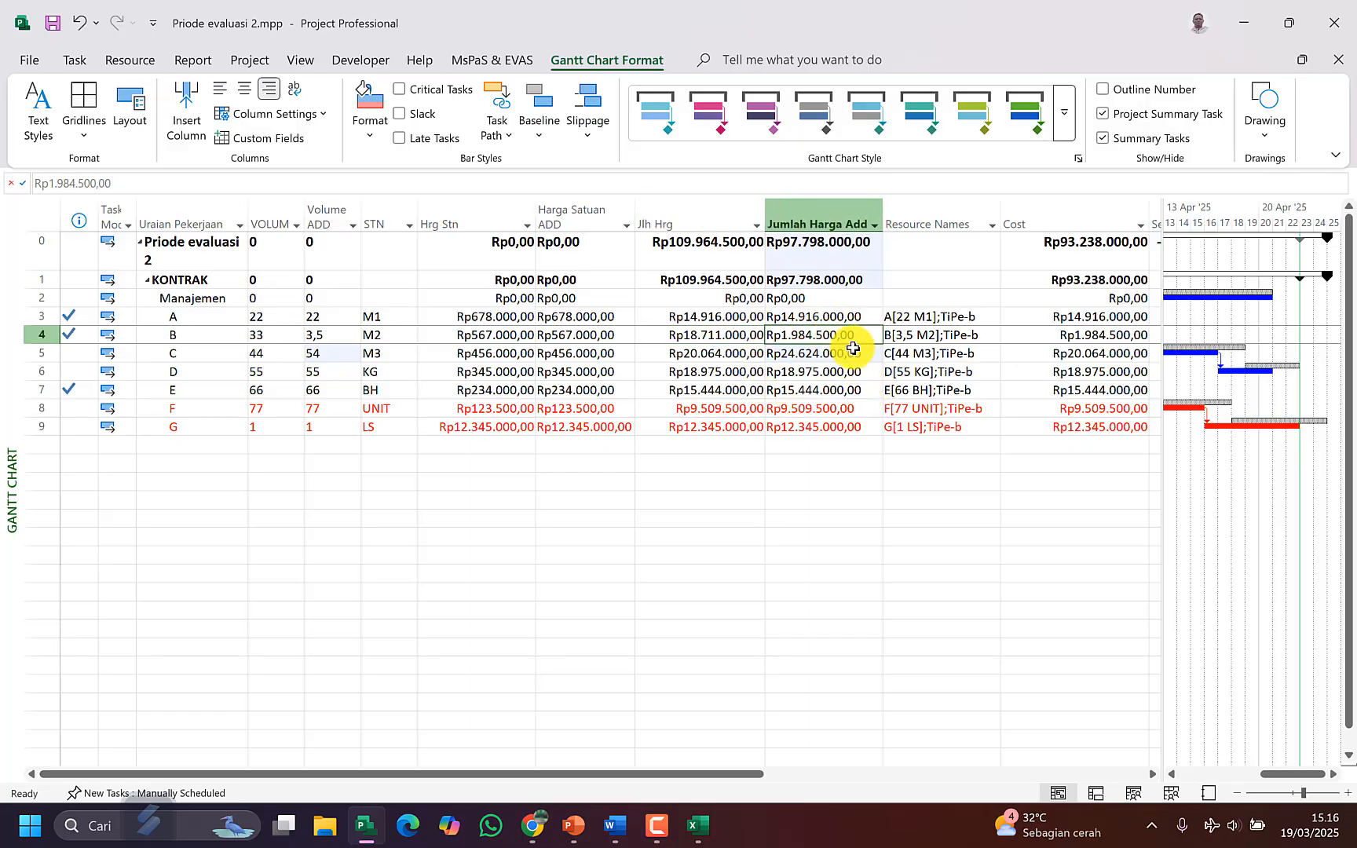
pyautogui.click(339, 349)
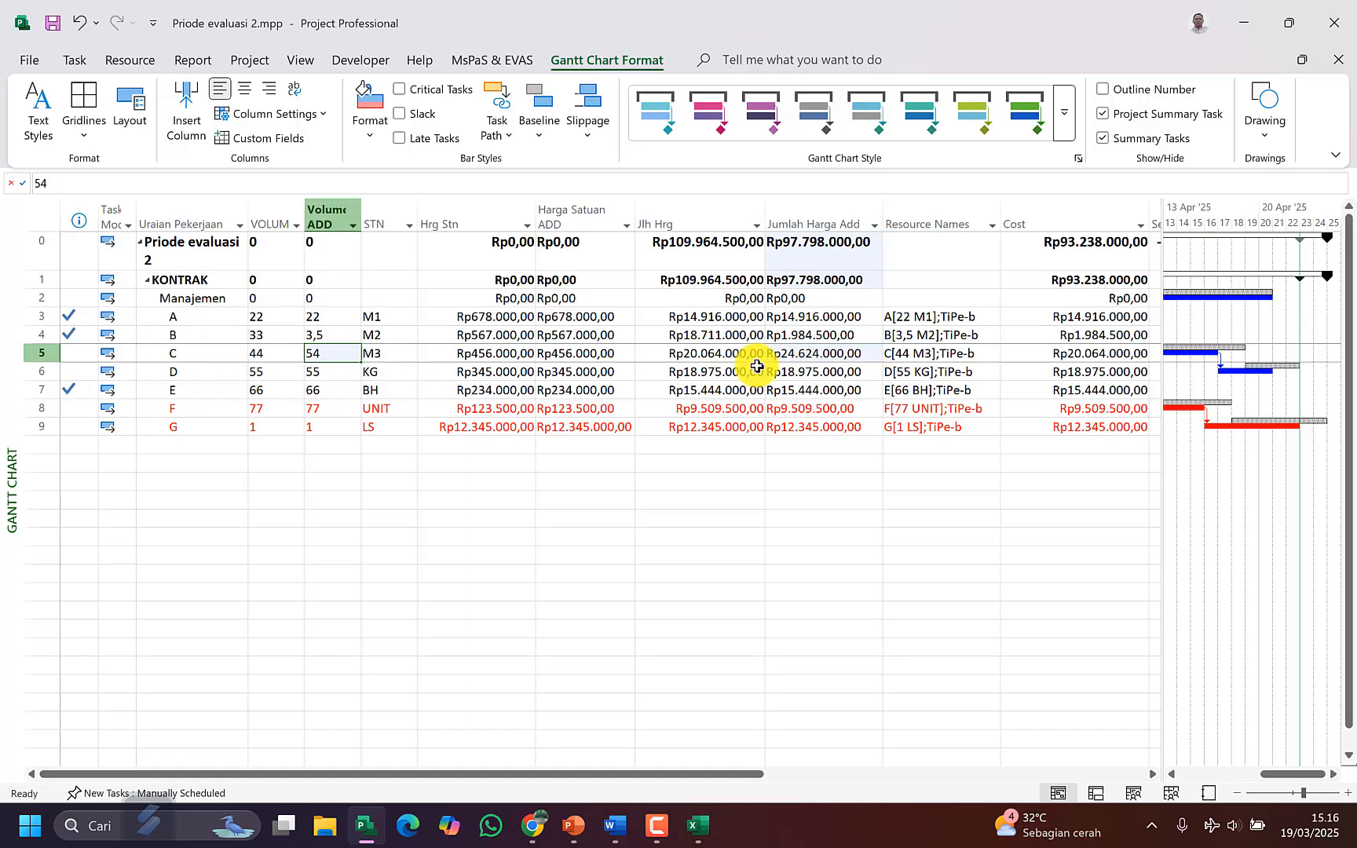
pyautogui.click(710, 360)
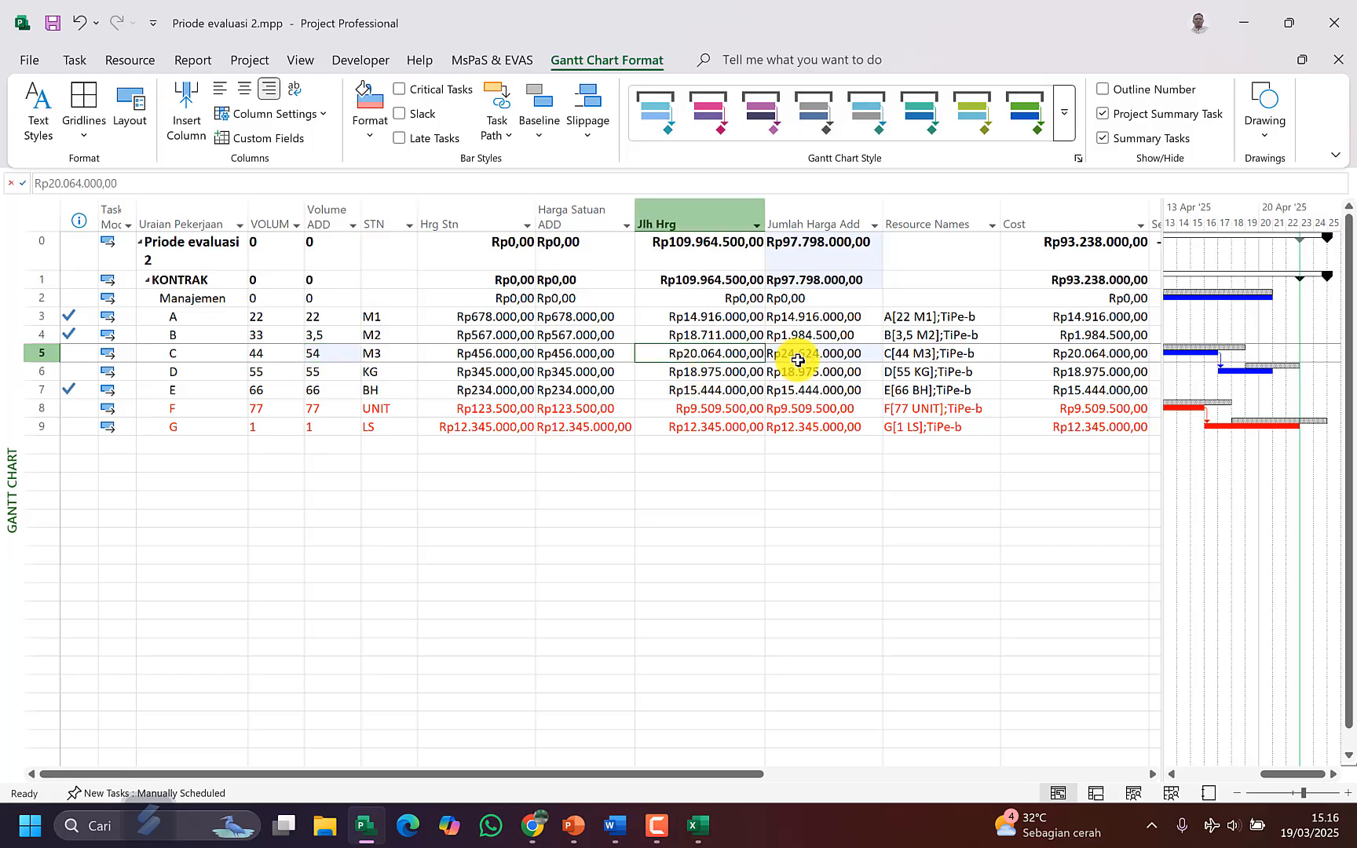
pyautogui.click(793, 355)
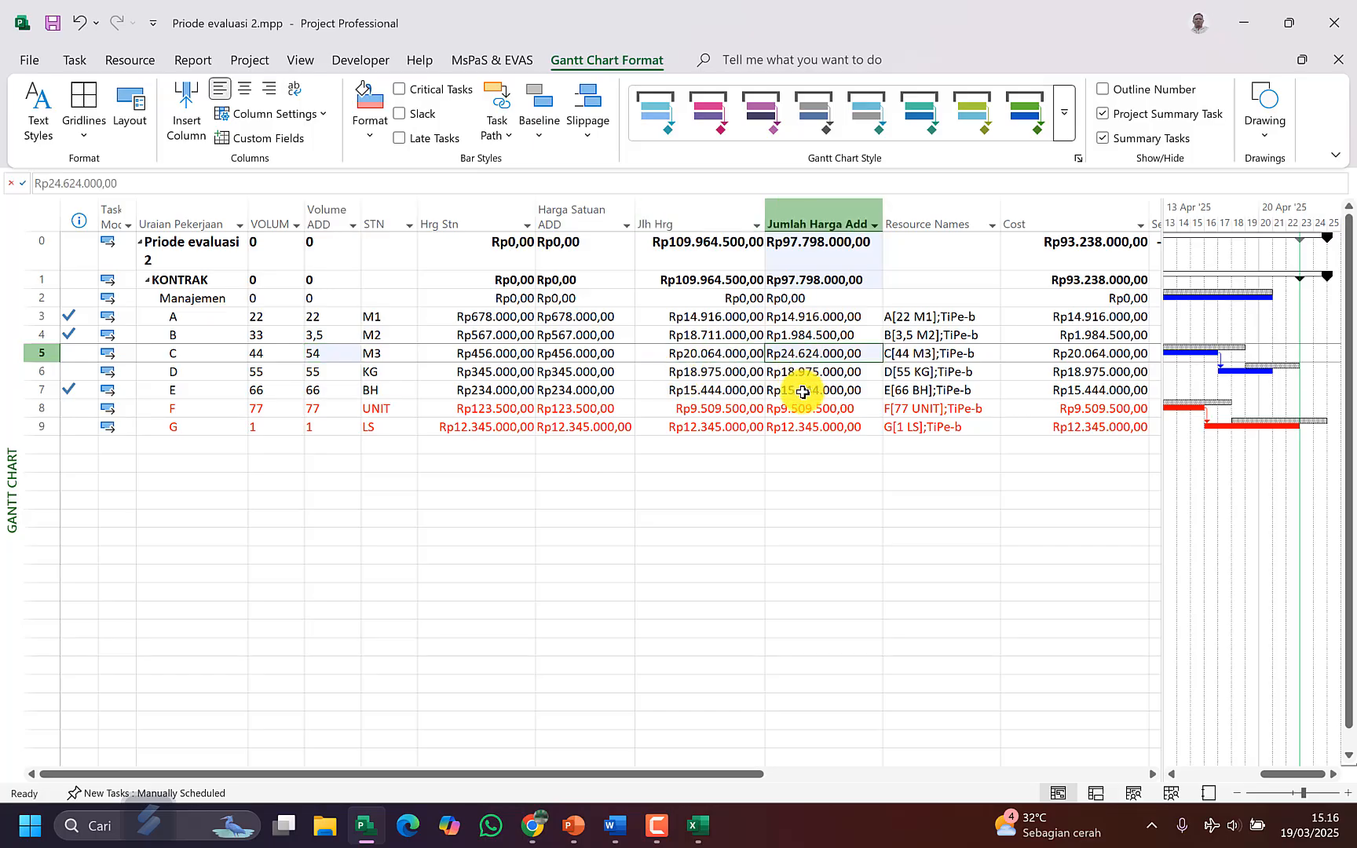
# Step: Show the Task Usage pane for task C below the Gantt Chart
pyautogui.click(330, 359)
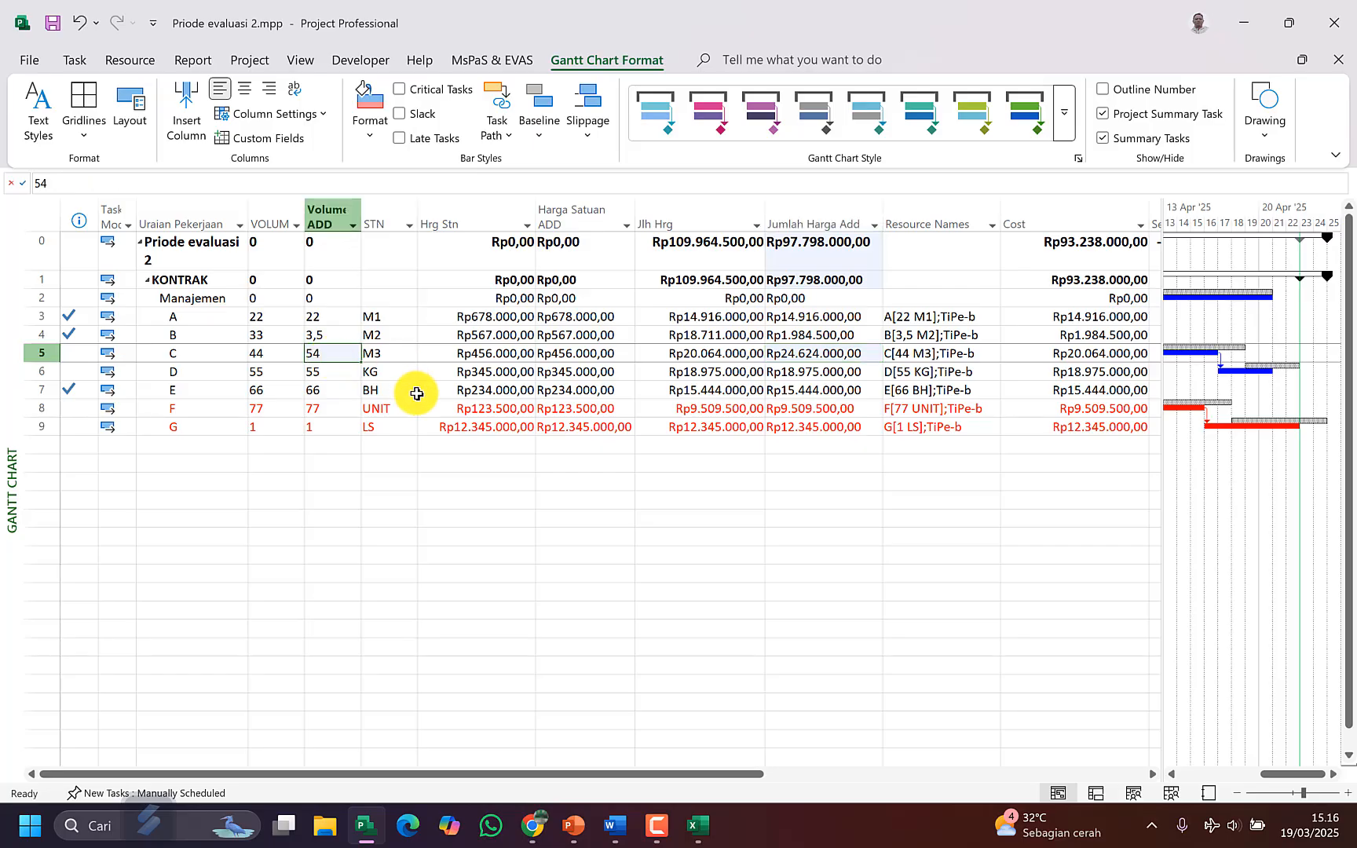
pyautogui.scroll(-1, 416, 393)
pyautogui.hotkey('ctrl', 't')
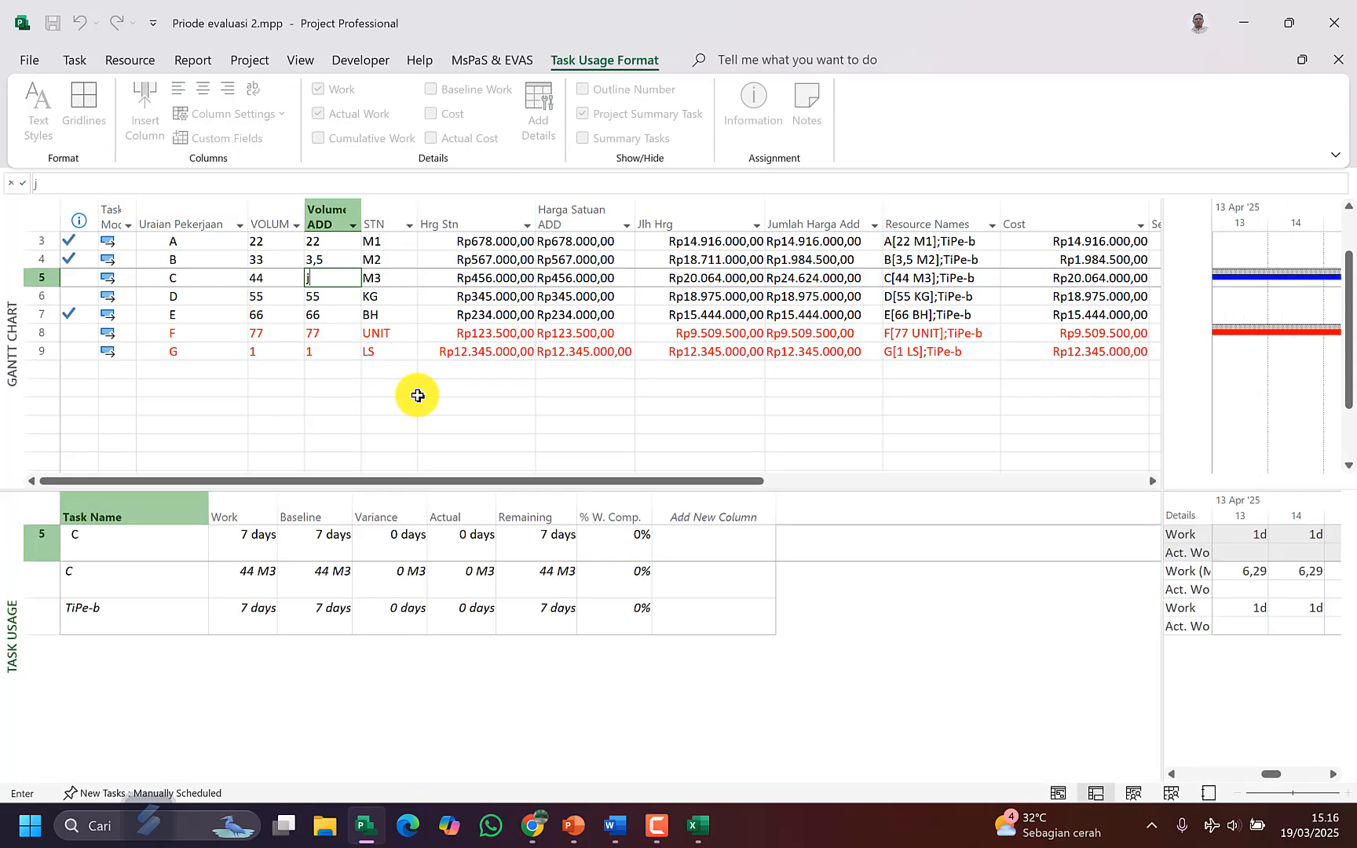
# Step: Set the work of task C's material assignment to 54 M3, check its daily distribution, and undo the change
pyautogui.click(327, 583)
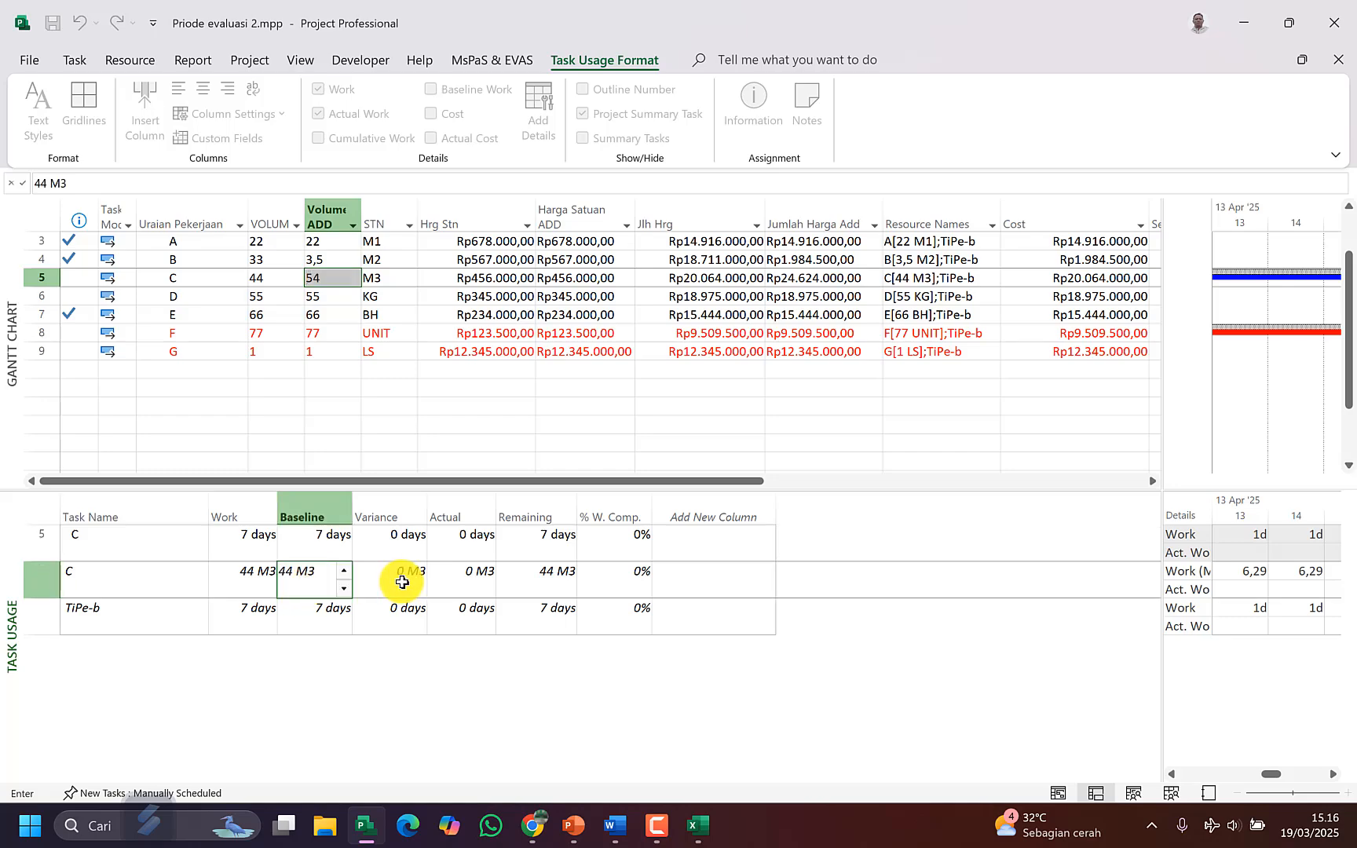
pyautogui.hotkey('shift', 'Tab')
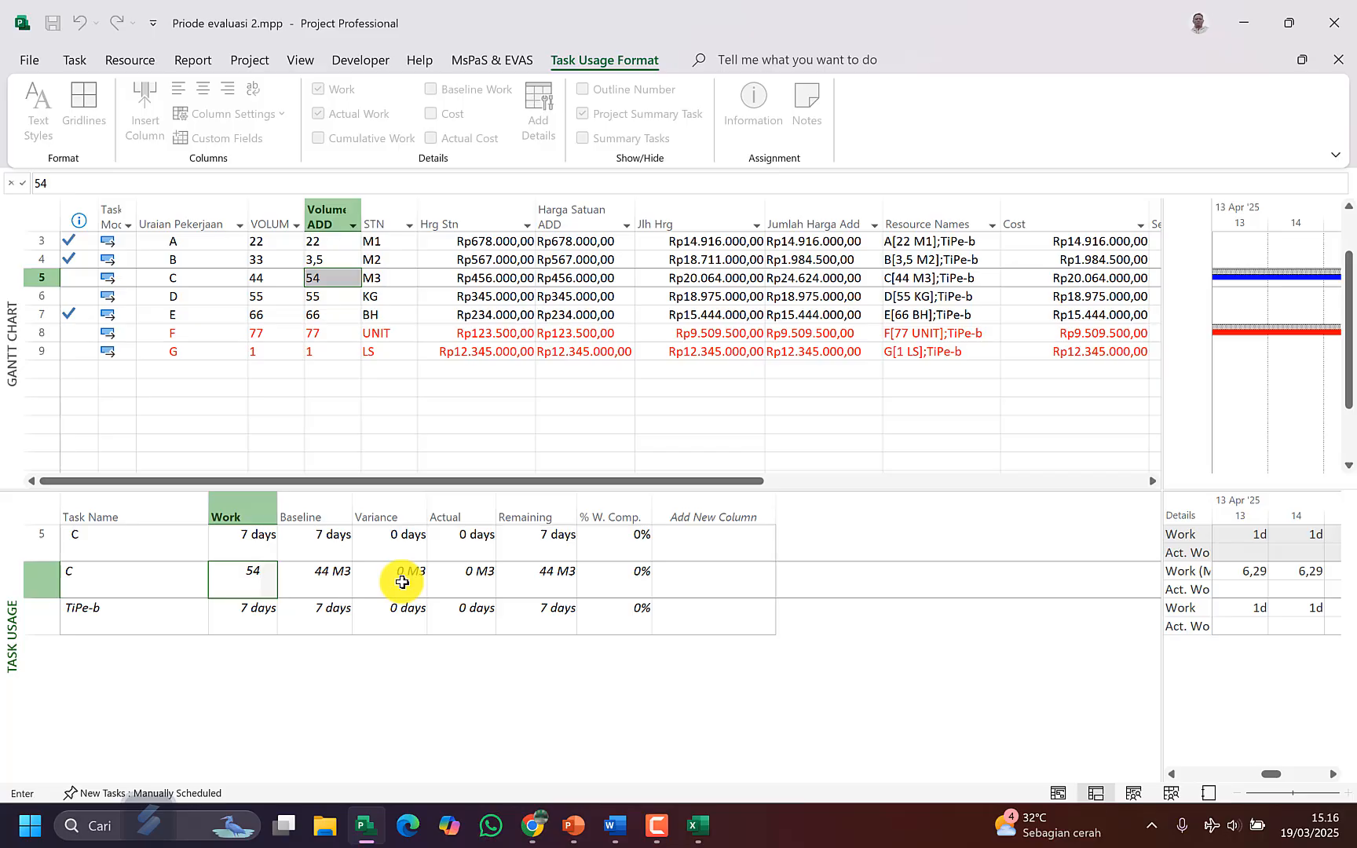
pyautogui.write('54')
pyautogui.press('Tab')
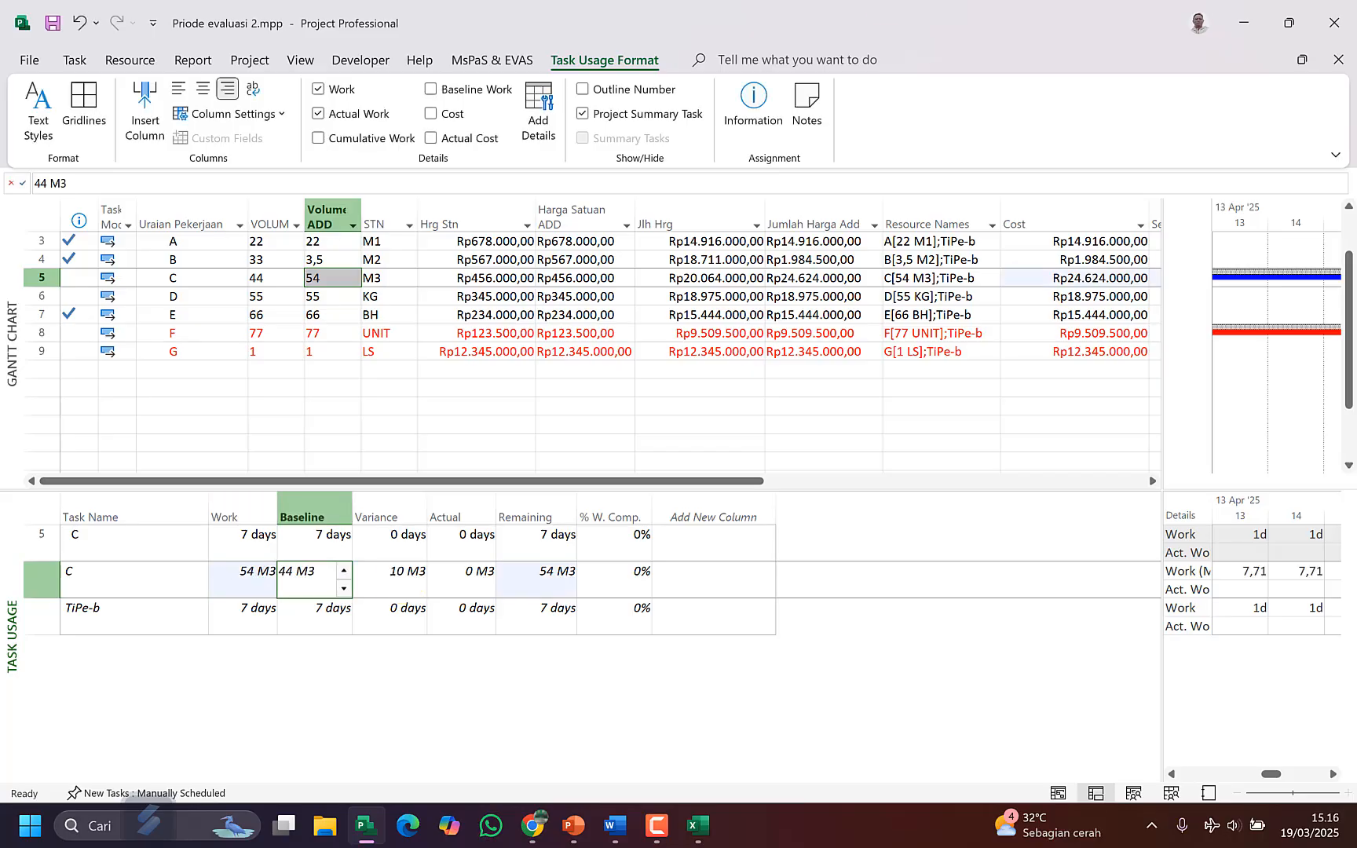
pyautogui.moveTo(1161, 387); pyautogui.dragTo(655, 512)
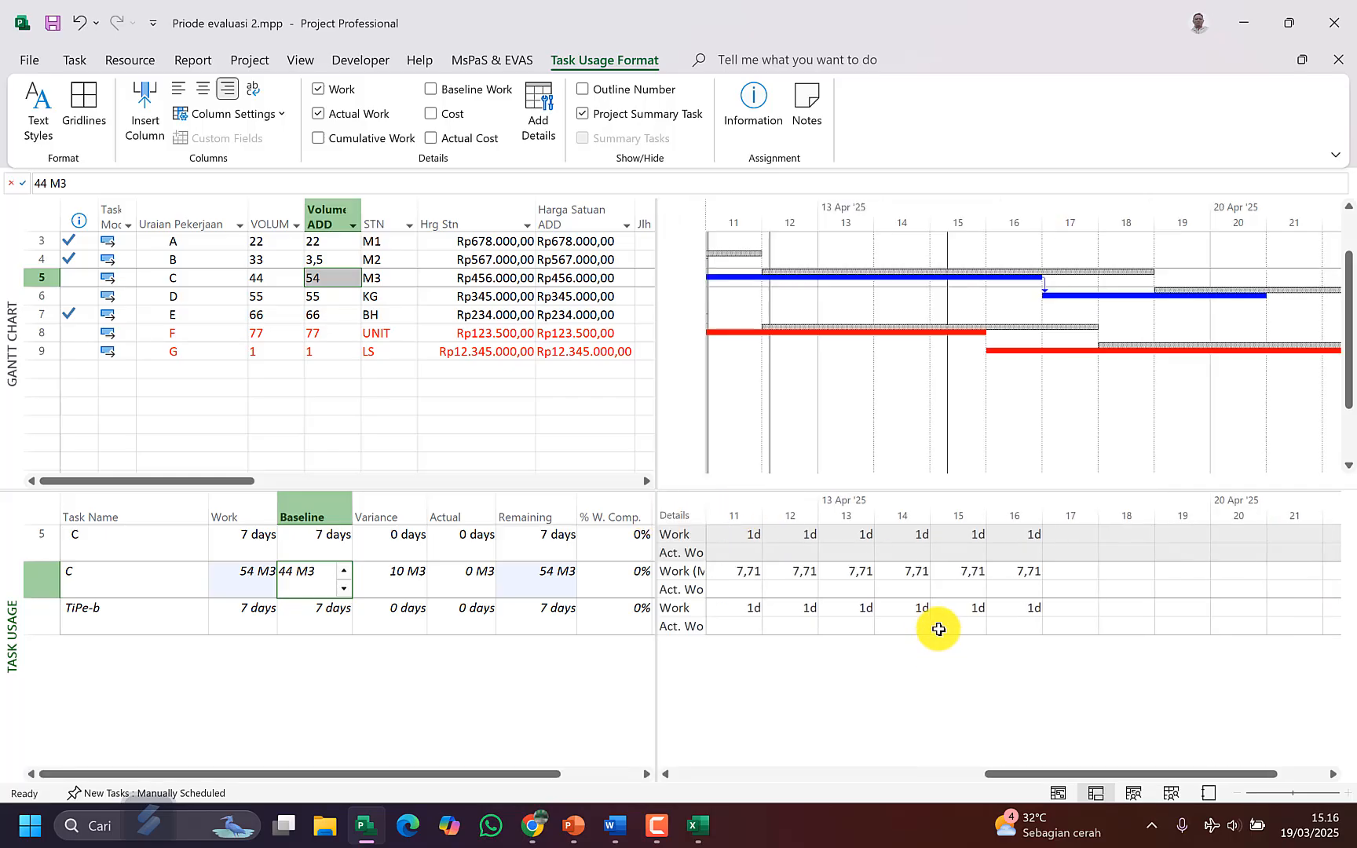
pyautogui.write('j')
pyautogui.click(681, 474)
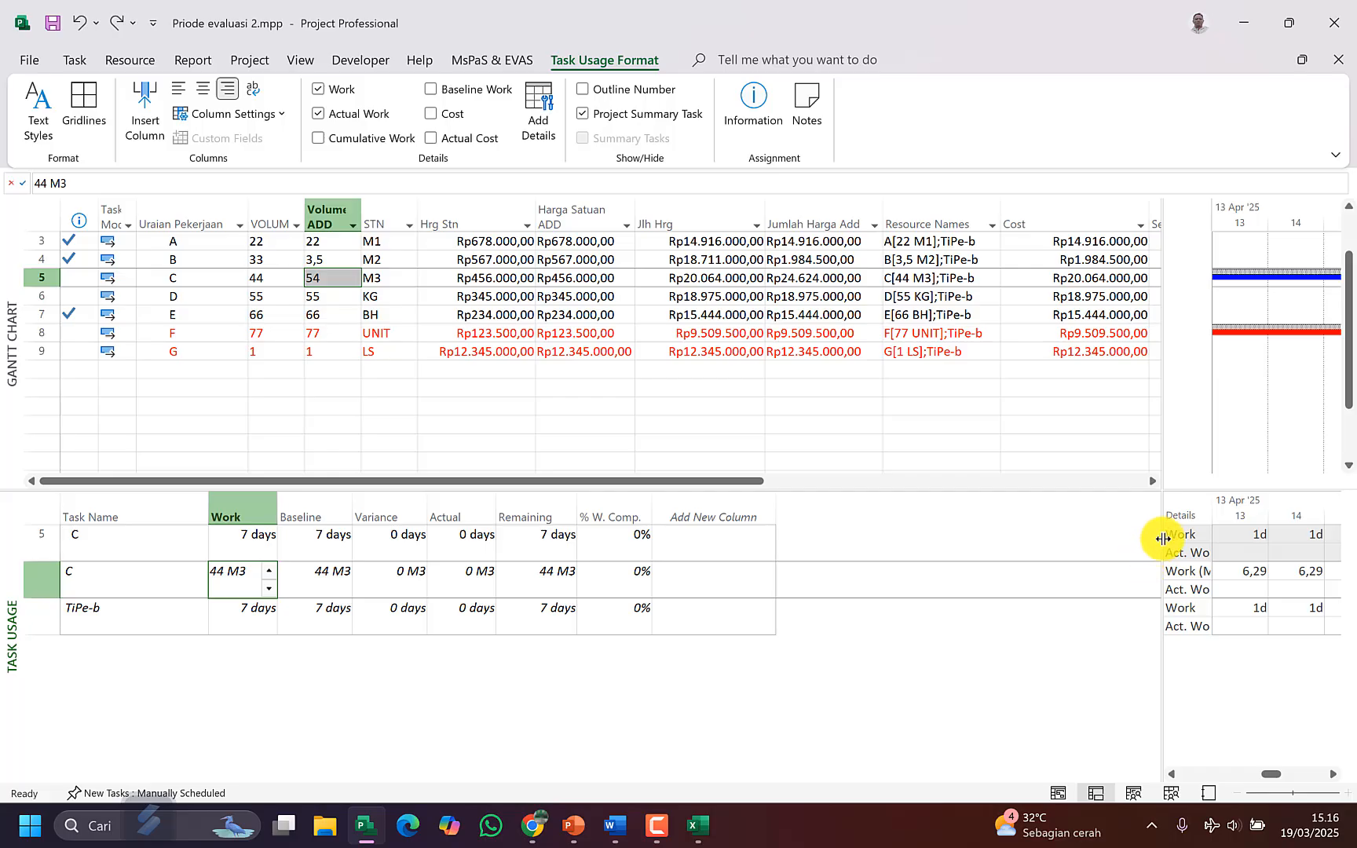
# Step: Widen the timephased area to show task C's daily volumes and set its material assignment's work to 54 M3
pyautogui.moveTo(1163, 535); pyautogui.dragTo(651, 593)
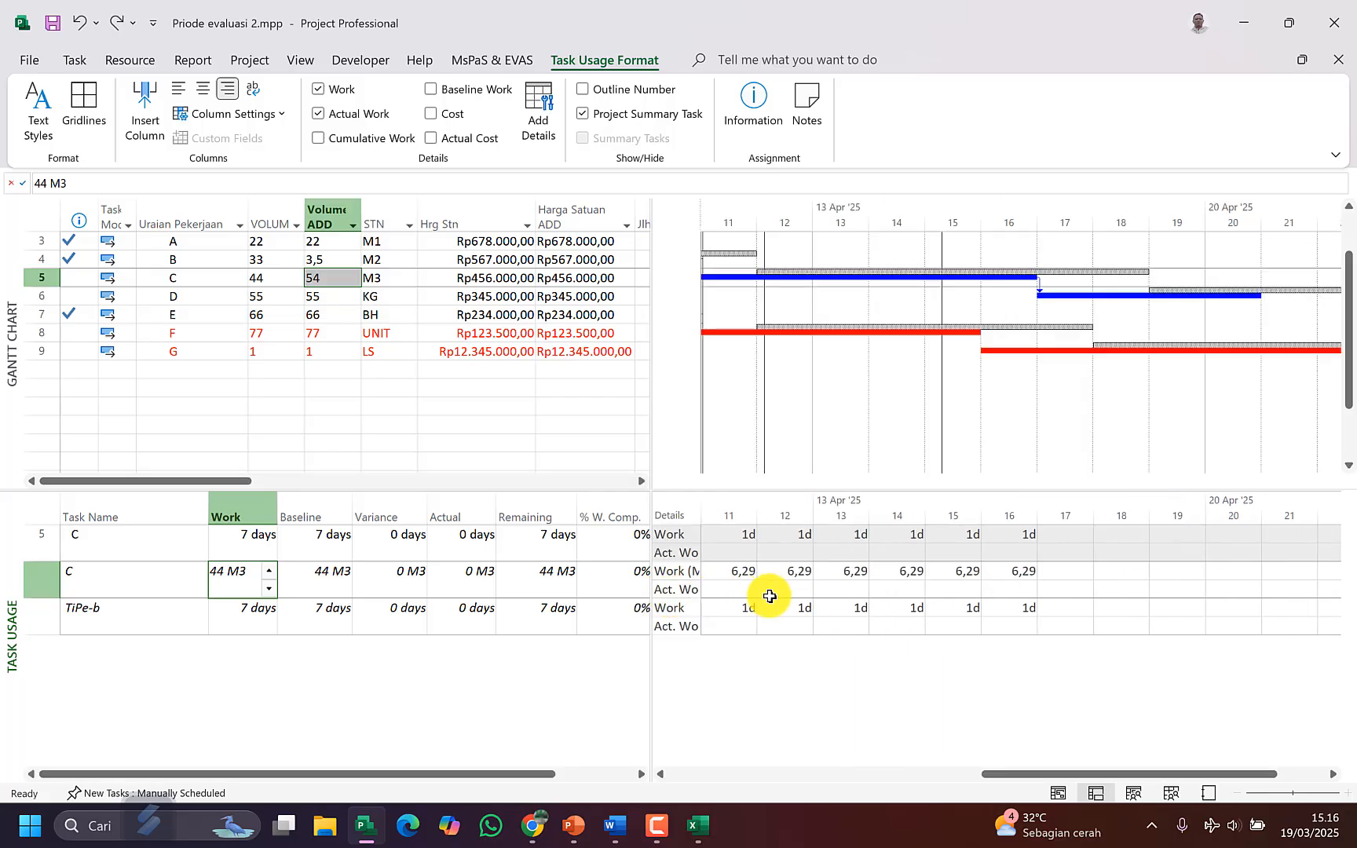
pyautogui.click(773, 591)
pyautogui.click(733, 567)
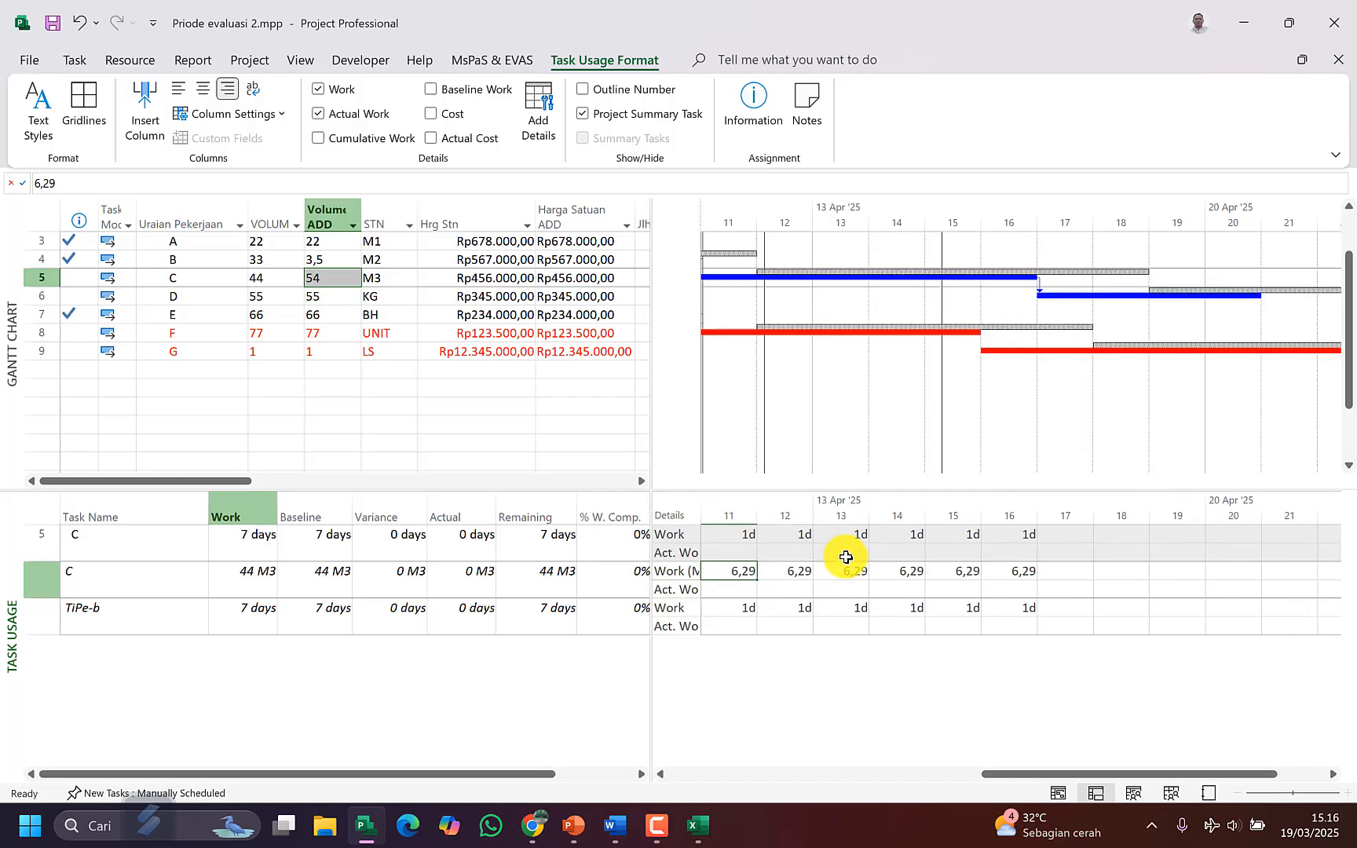
pyautogui.press('Left')
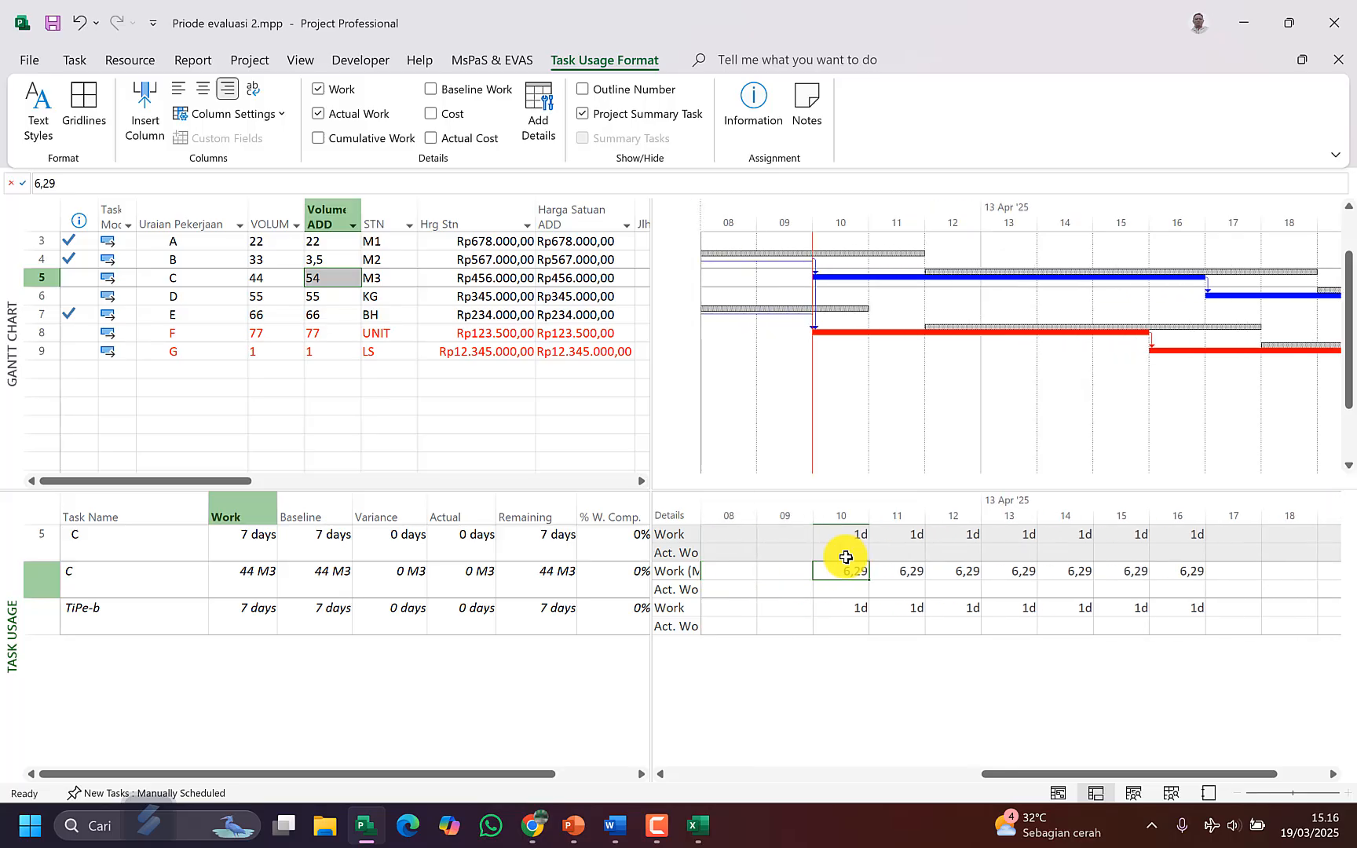
pyautogui.click(271, 577)
pyautogui.click(274, 589)
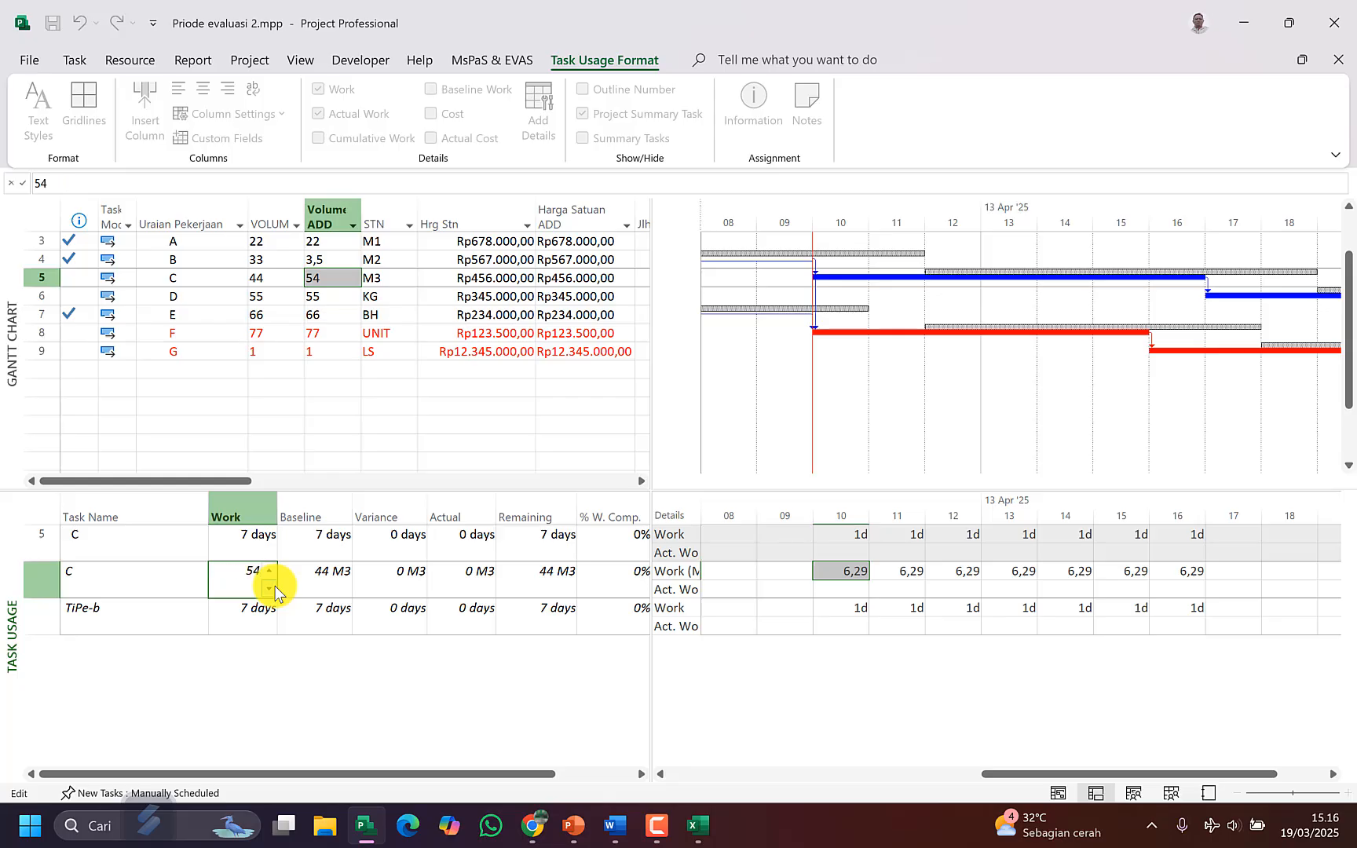
pyautogui.write('54')
pyautogui.press('Return')
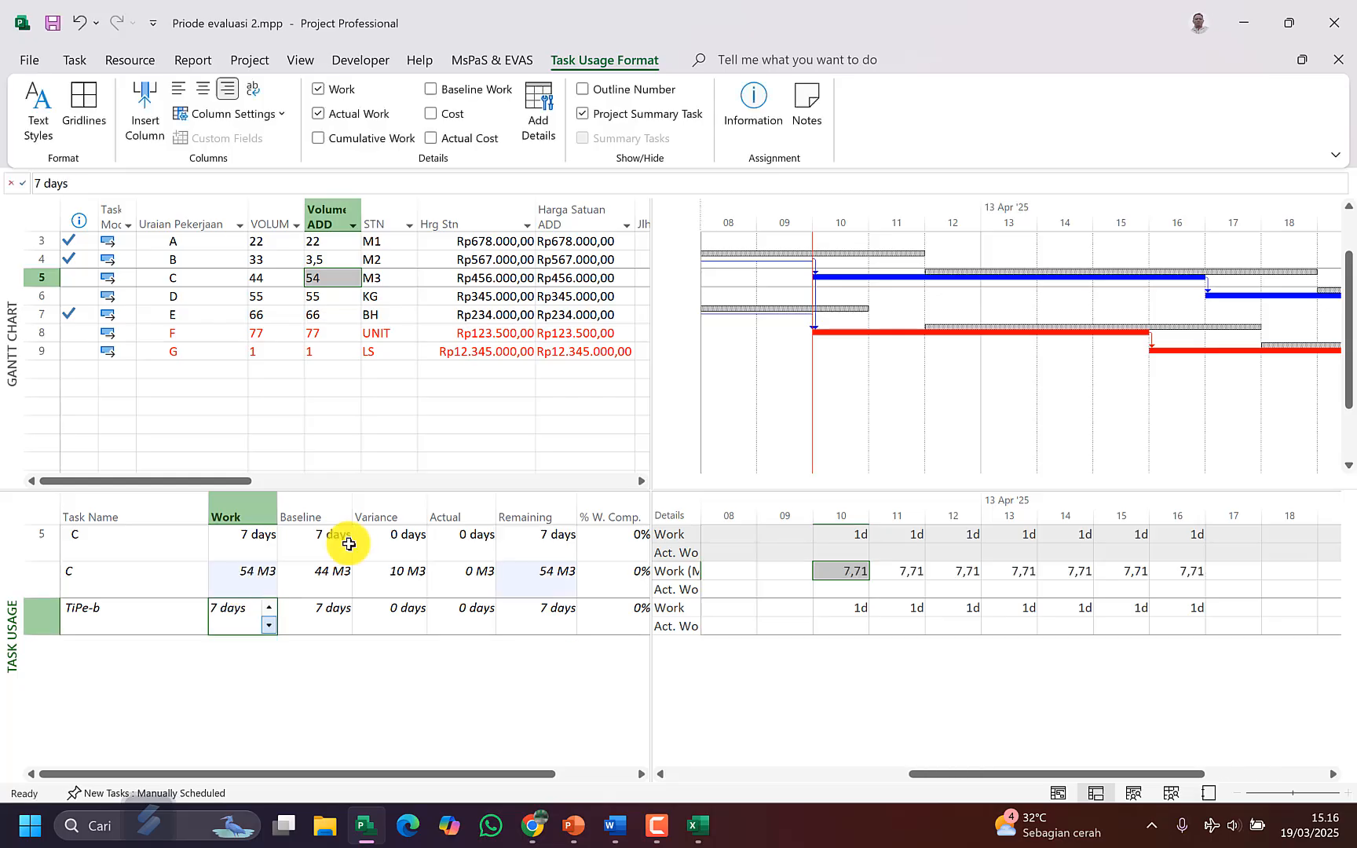
pyautogui.click(837, 618)
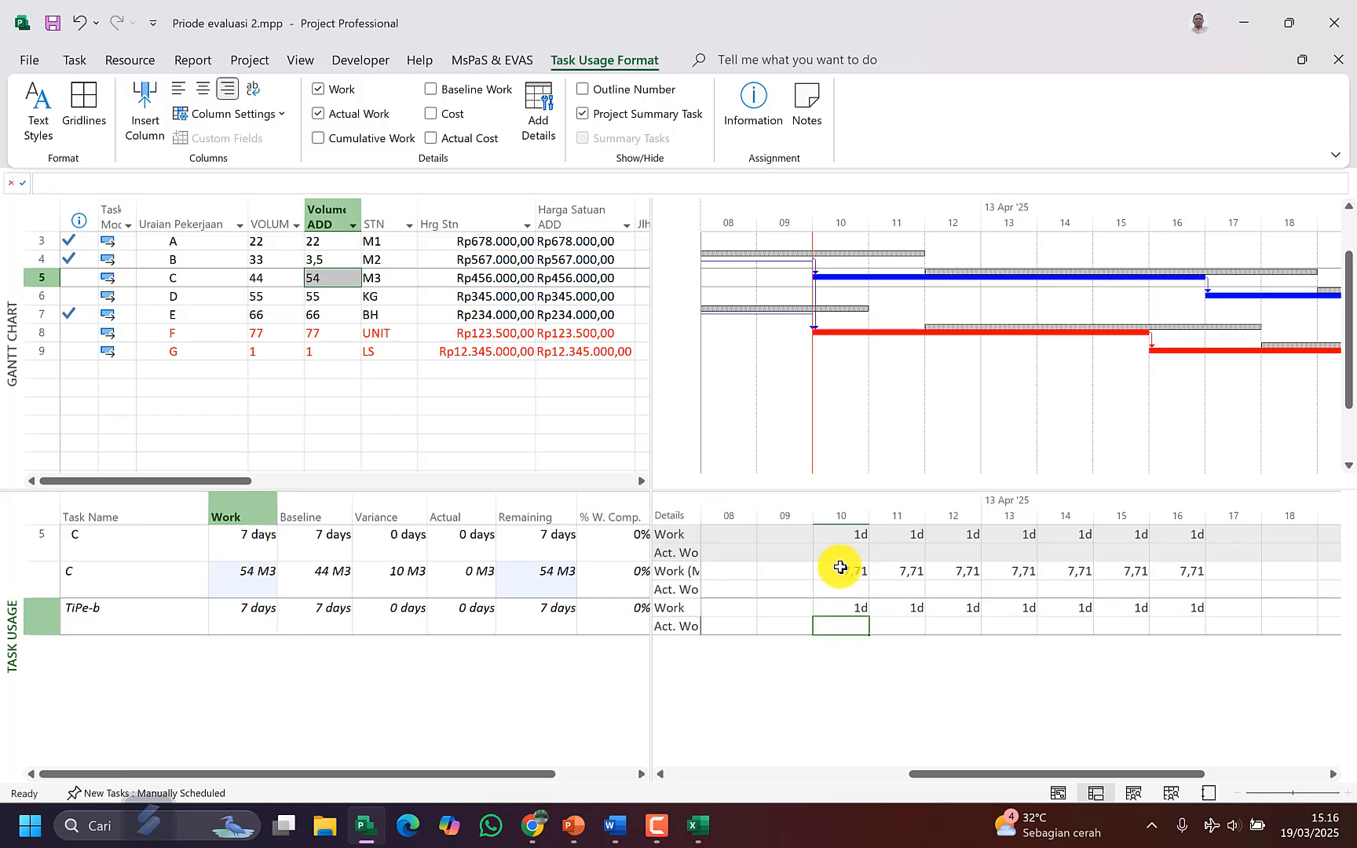
pyautogui.click(1187, 568)
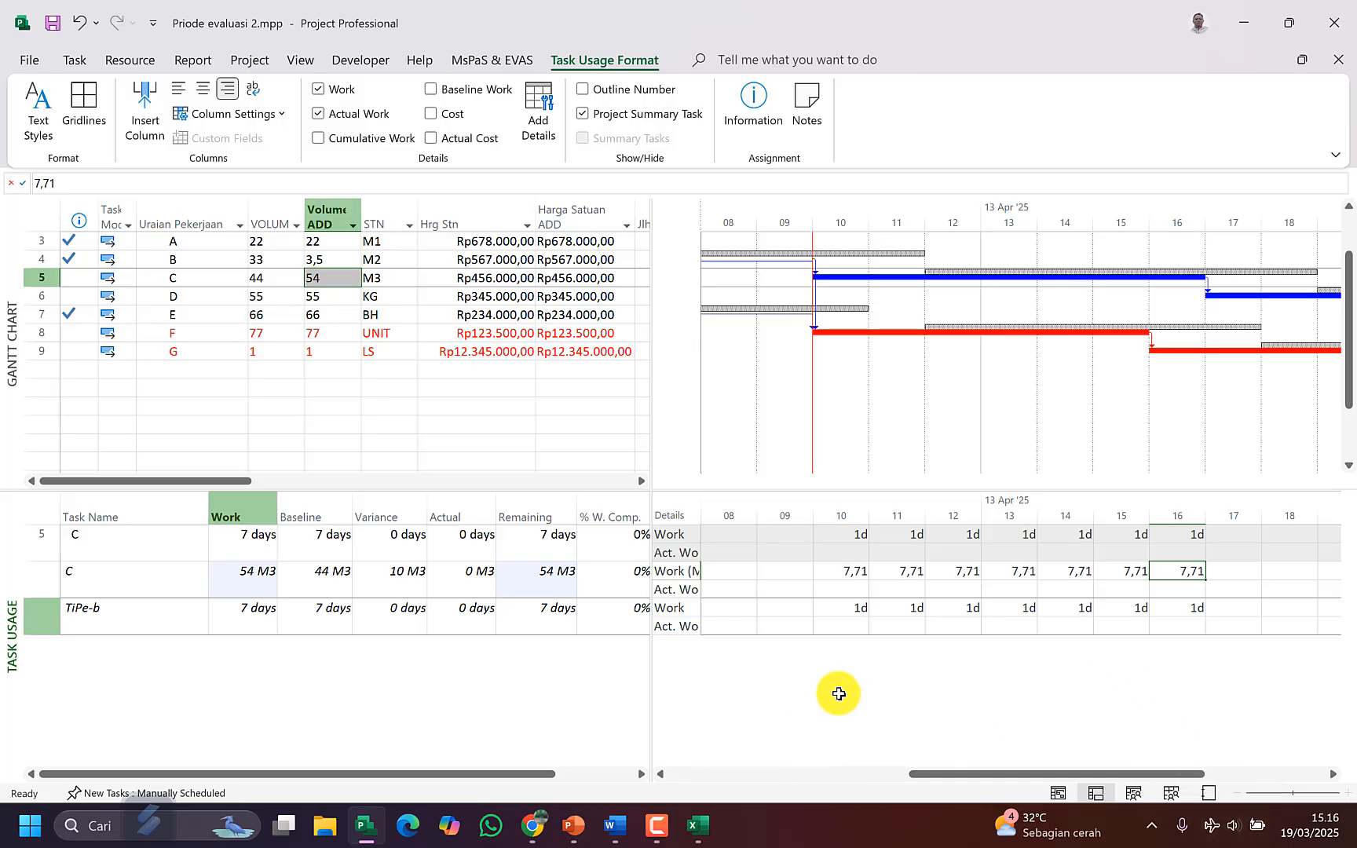
# Step: Set task C's remaining work to 8 days, close the Task Usage pane, and check the task's bar in the Gantt Chart
pyautogui.click(545, 534)
pyautogui.click(569, 533)
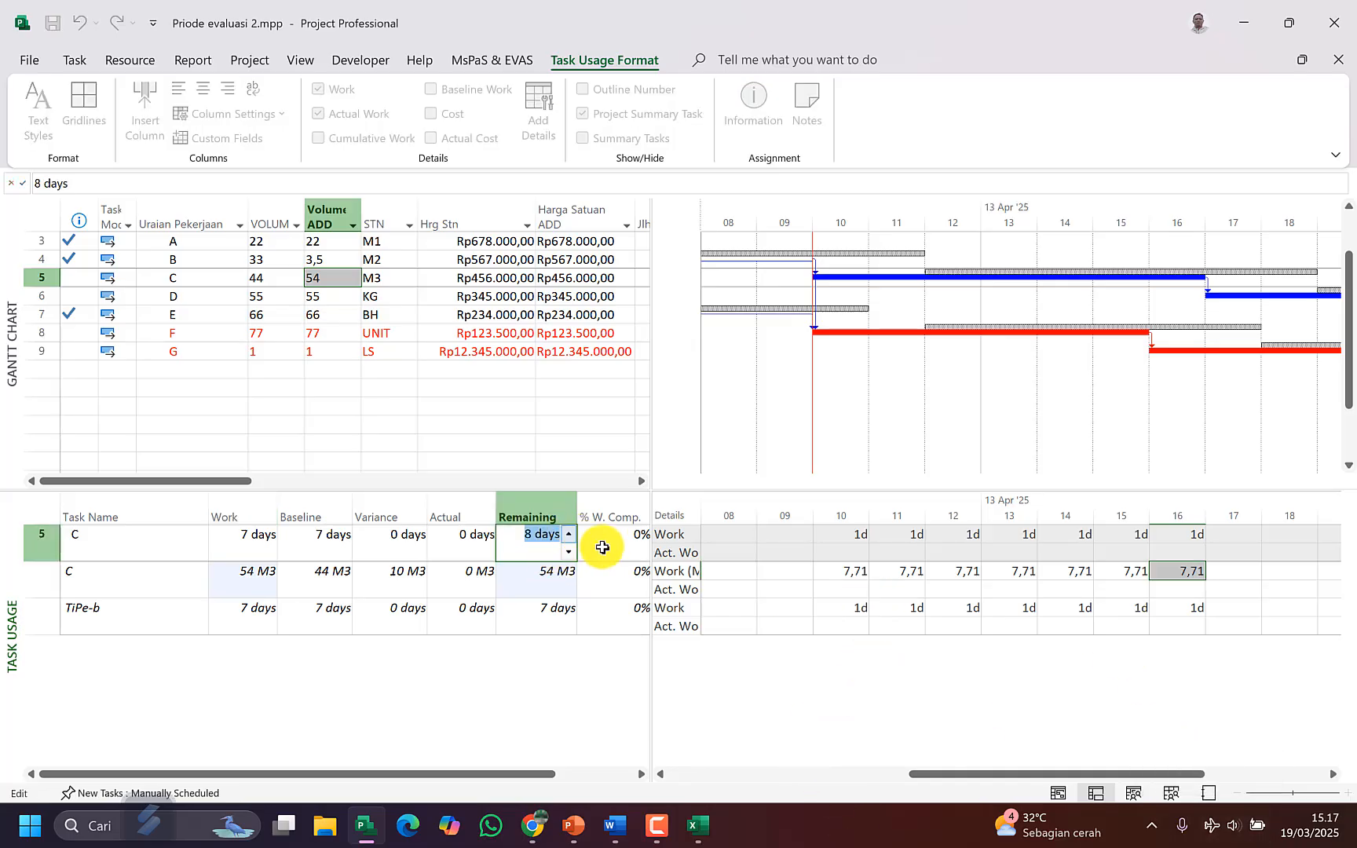
pyautogui.click(612, 543)
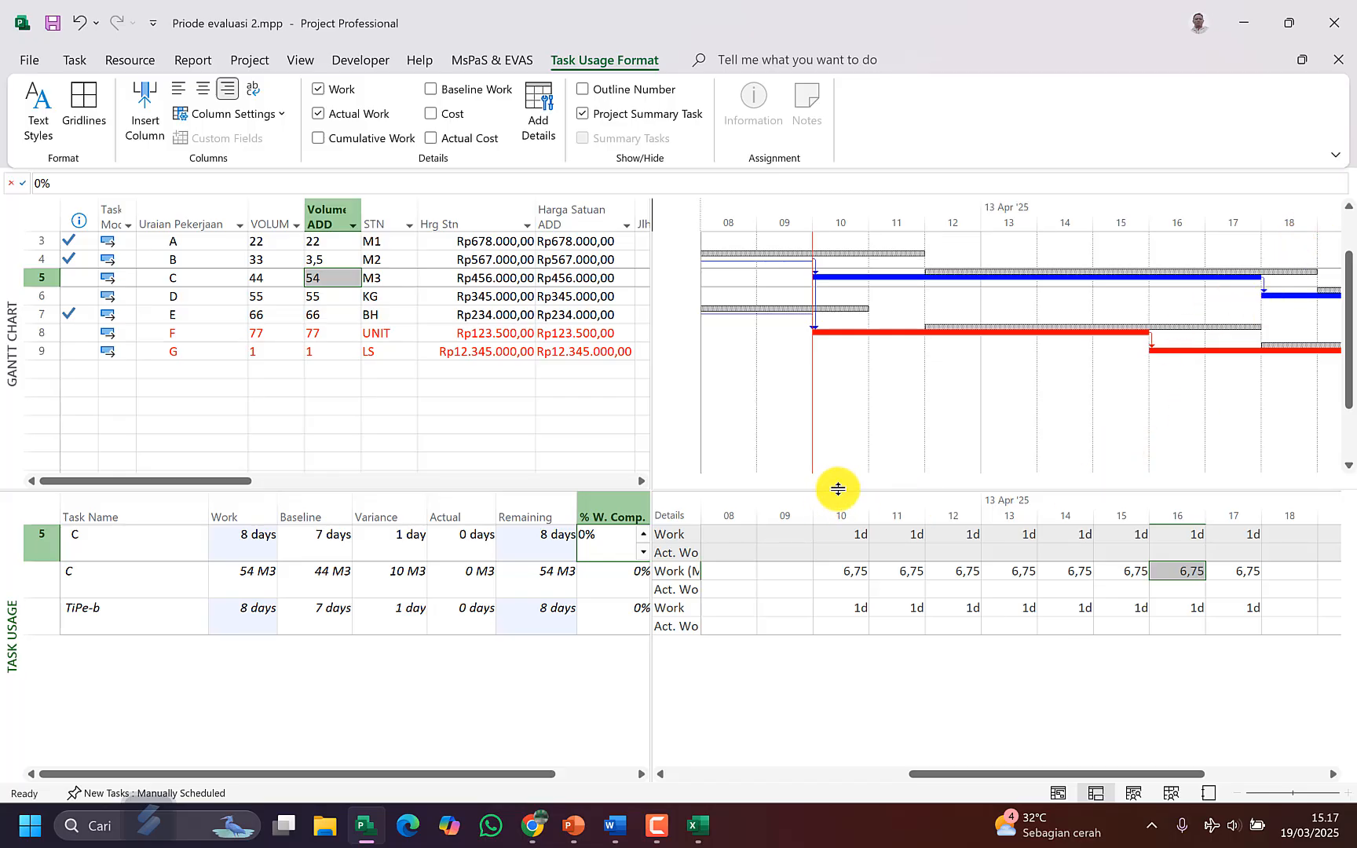
pyautogui.moveTo(838, 489); pyautogui.dragTo(839, 783)
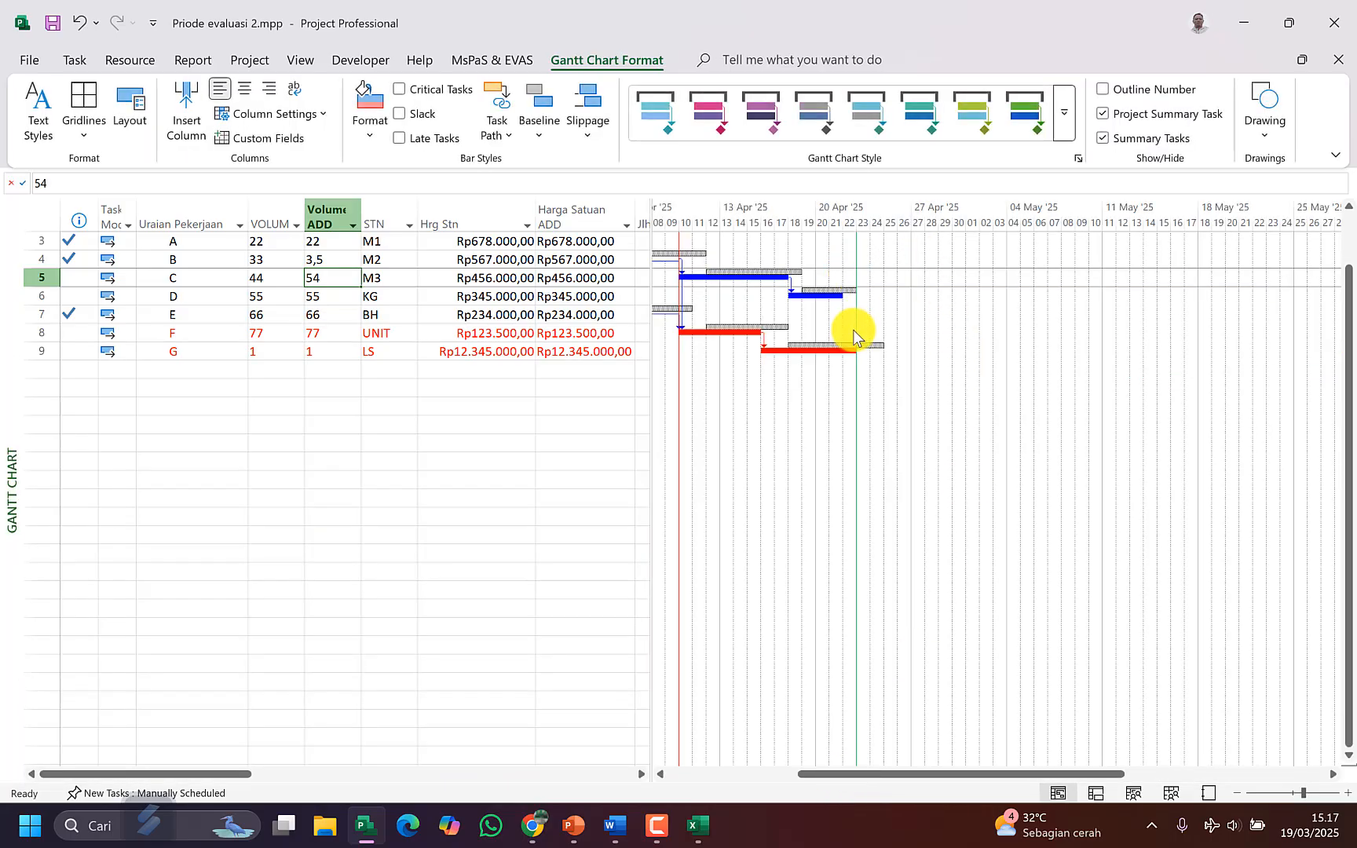
pyautogui.scroll(1, 852, 331)
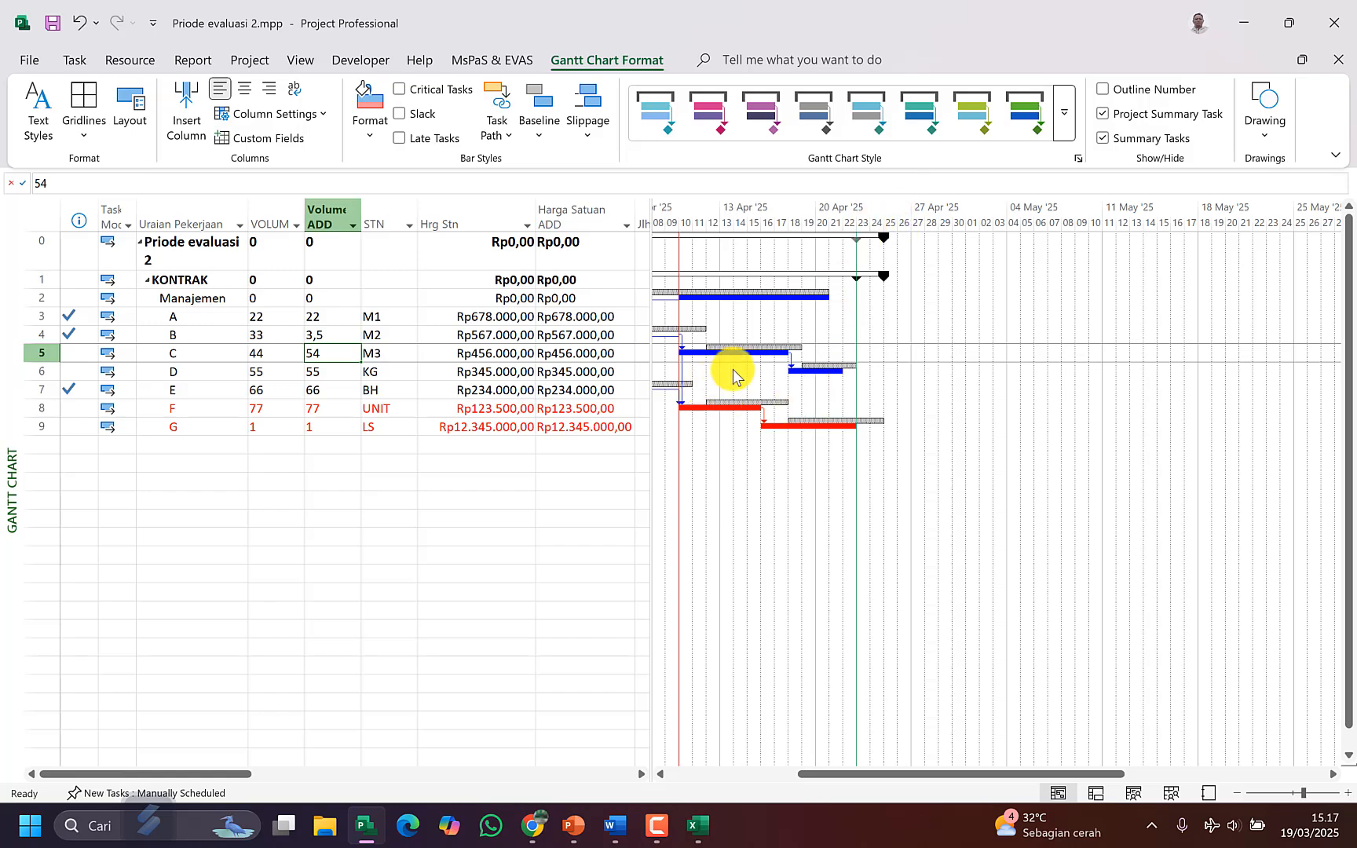
pyautogui.click(211, 355)
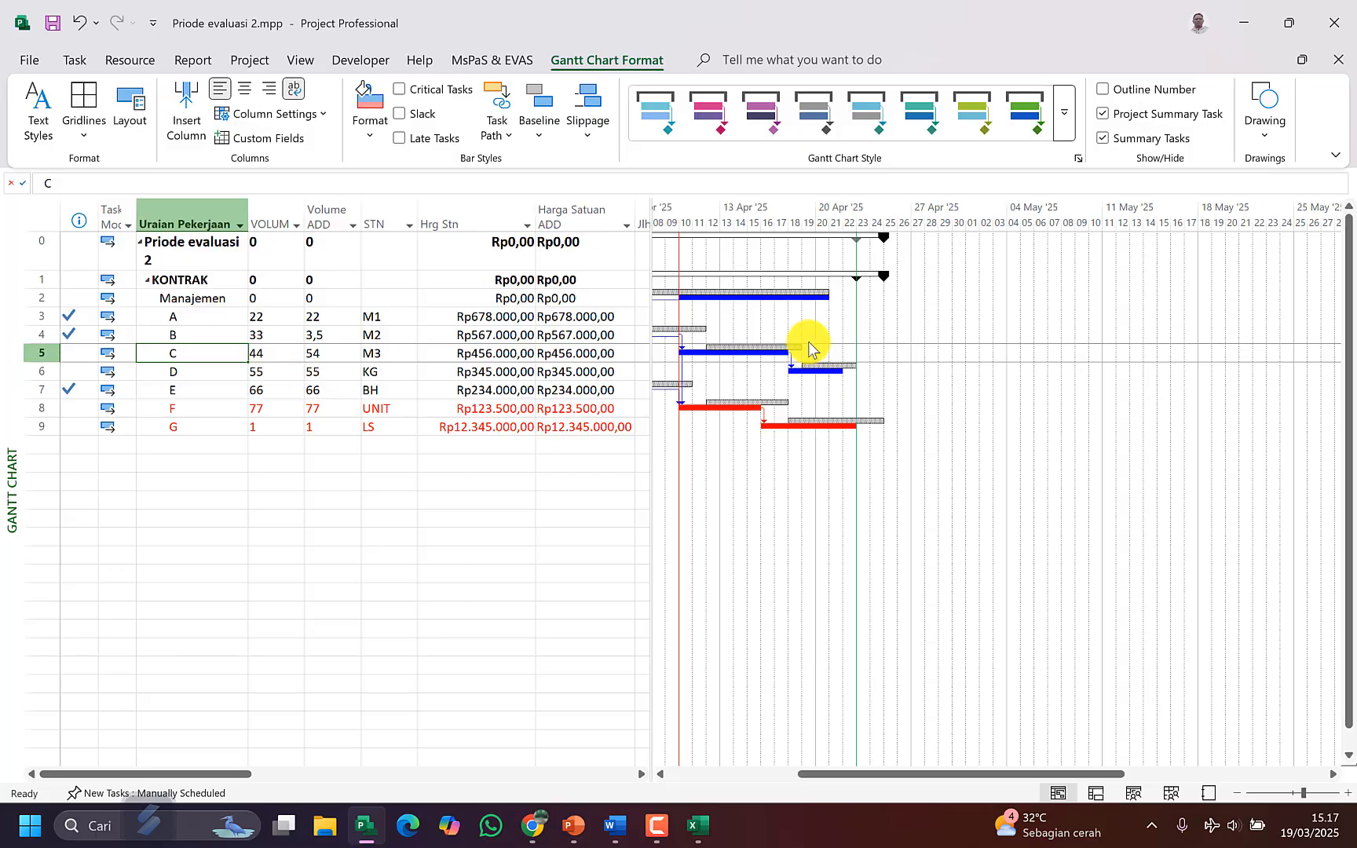
# Step: Add a task named ADD BARU below task G and outdent it to the same level as KONTRAK
pyautogui.click(163, 445)
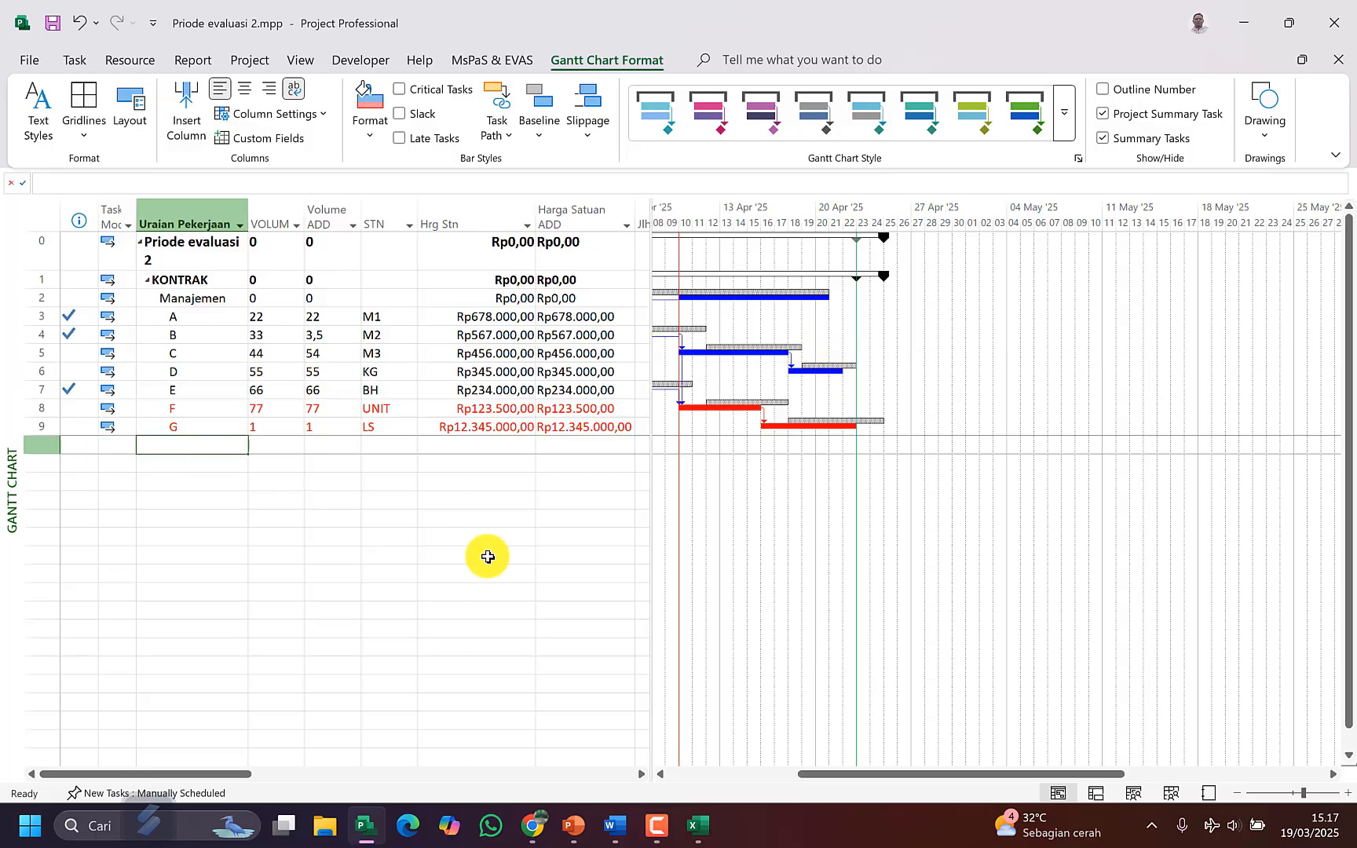
pyautogui.write('ADD')
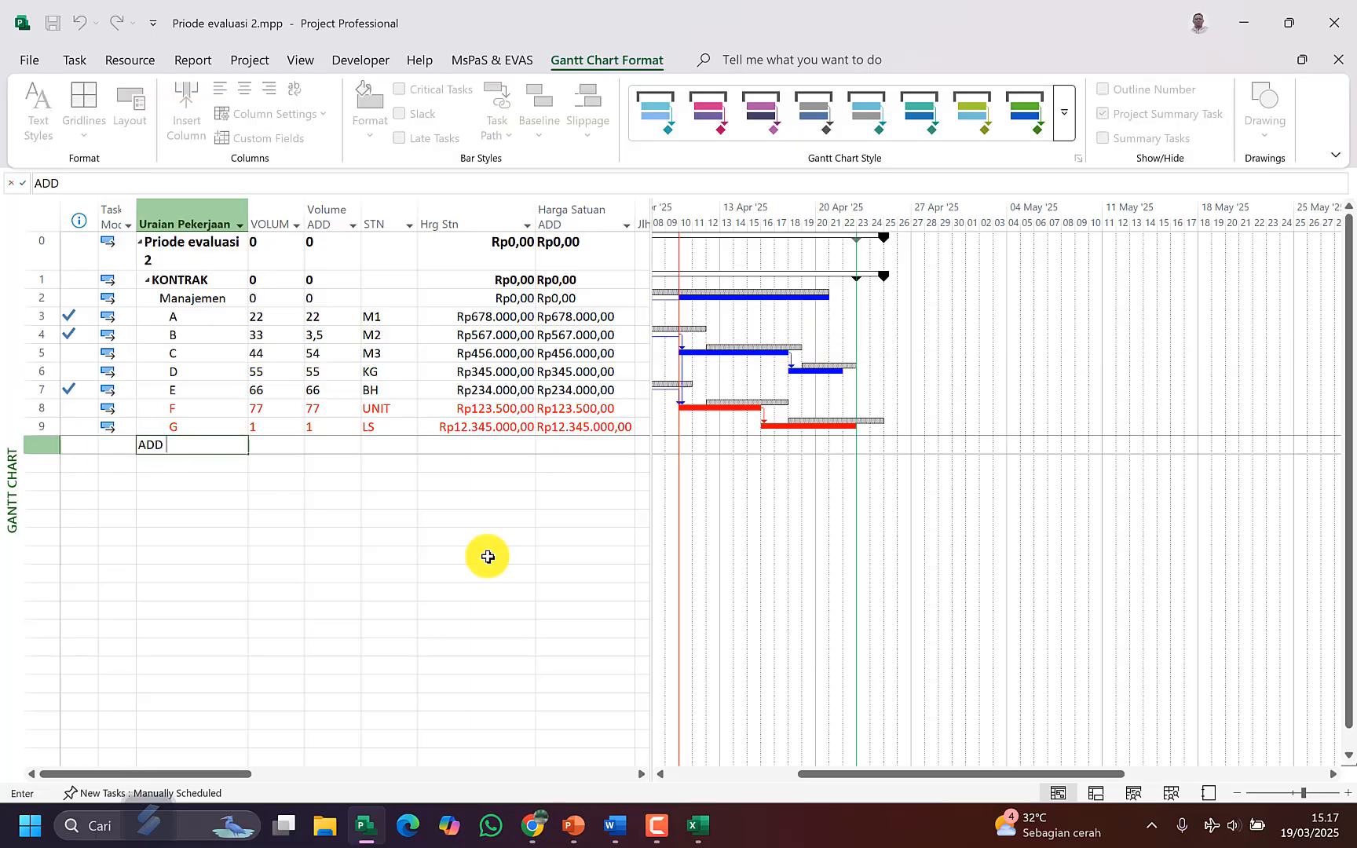
pyautogui.write(' BARu')
pyautogui.press('Return')
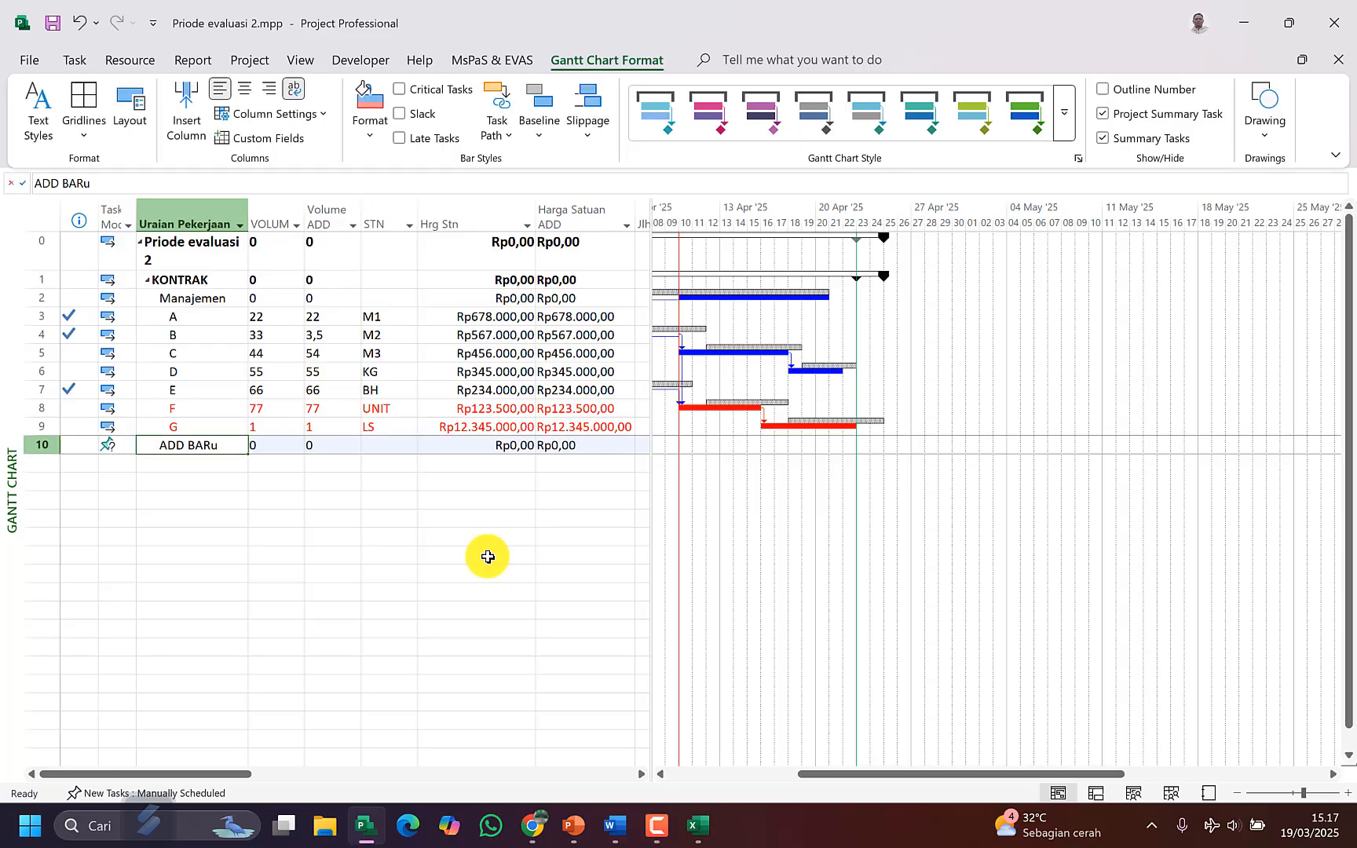
pyautogui.press('Right')
pyautogui.press('Left')
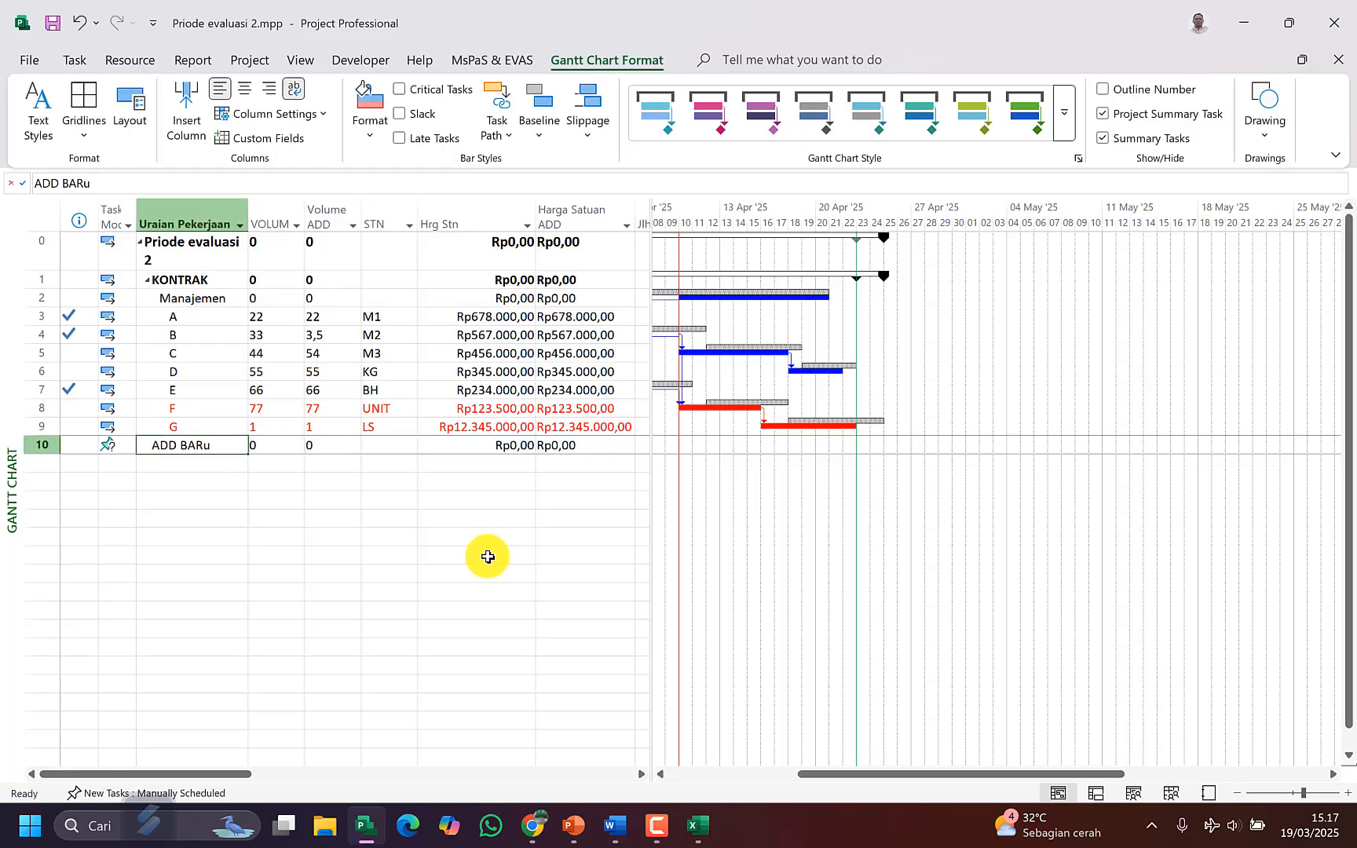
pyautogui.press('F2')
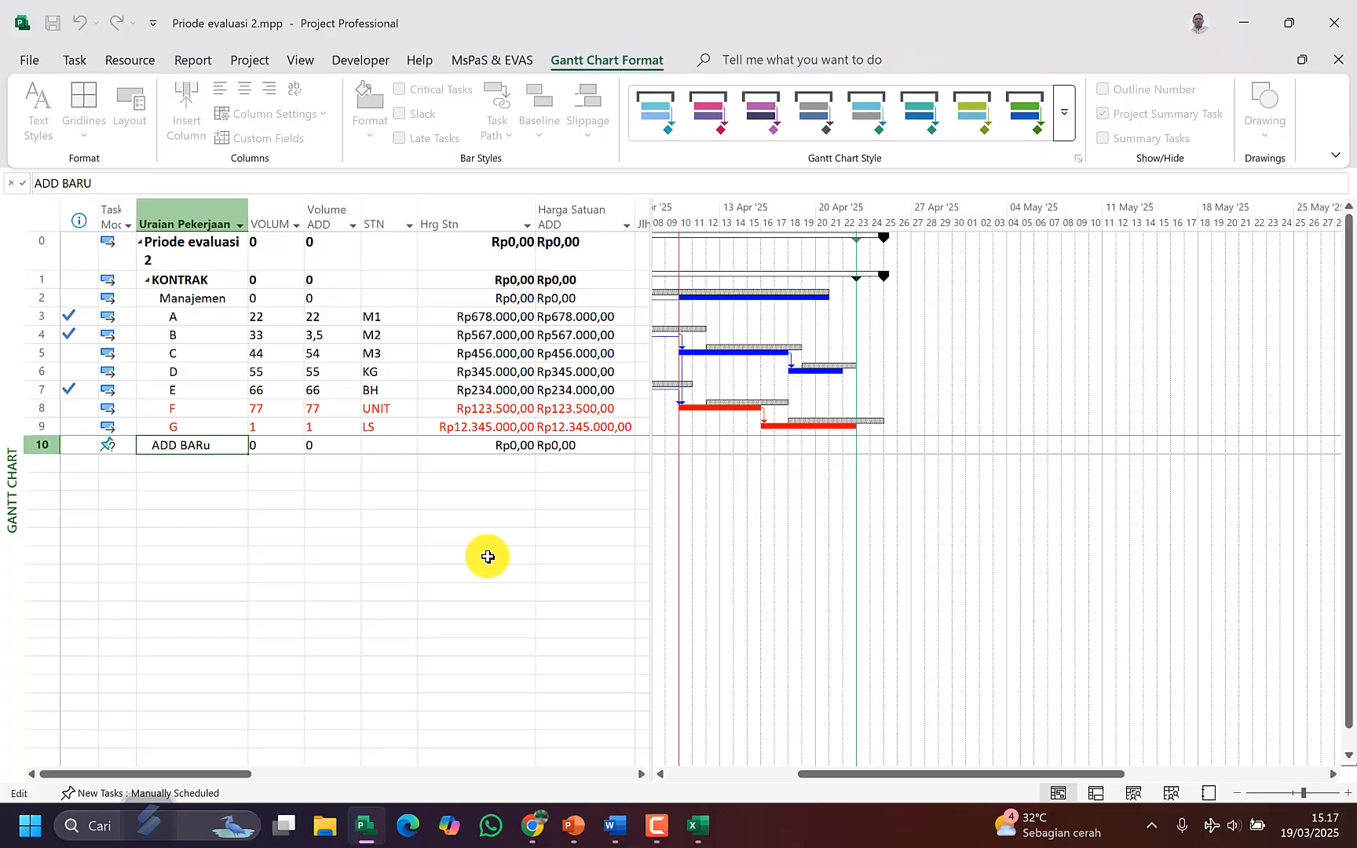
pyautogui.press('Return')
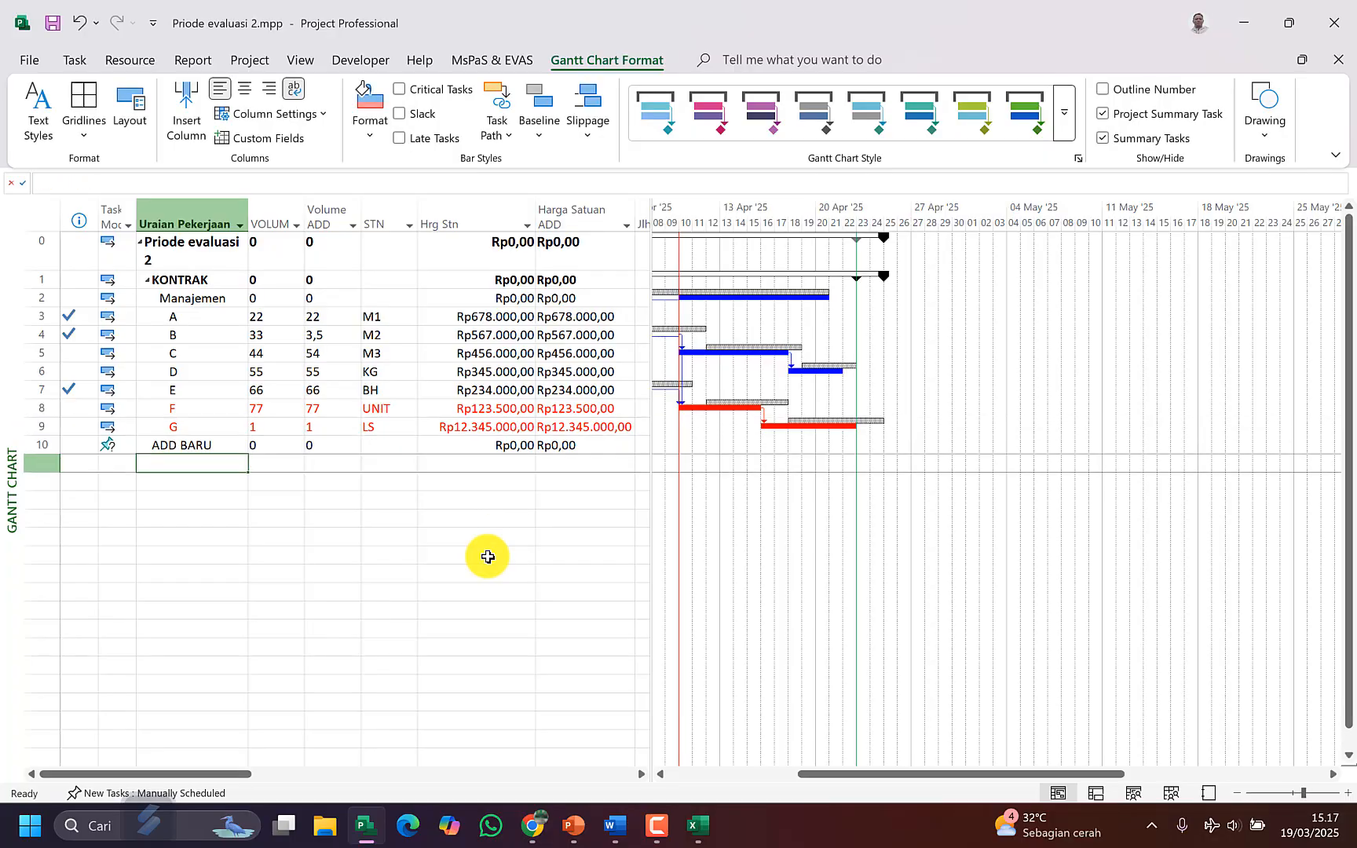
# Step: Add two tasks named X and Y below ADD BARU
pyautogui.write('x')
pyautogui.press('Return')
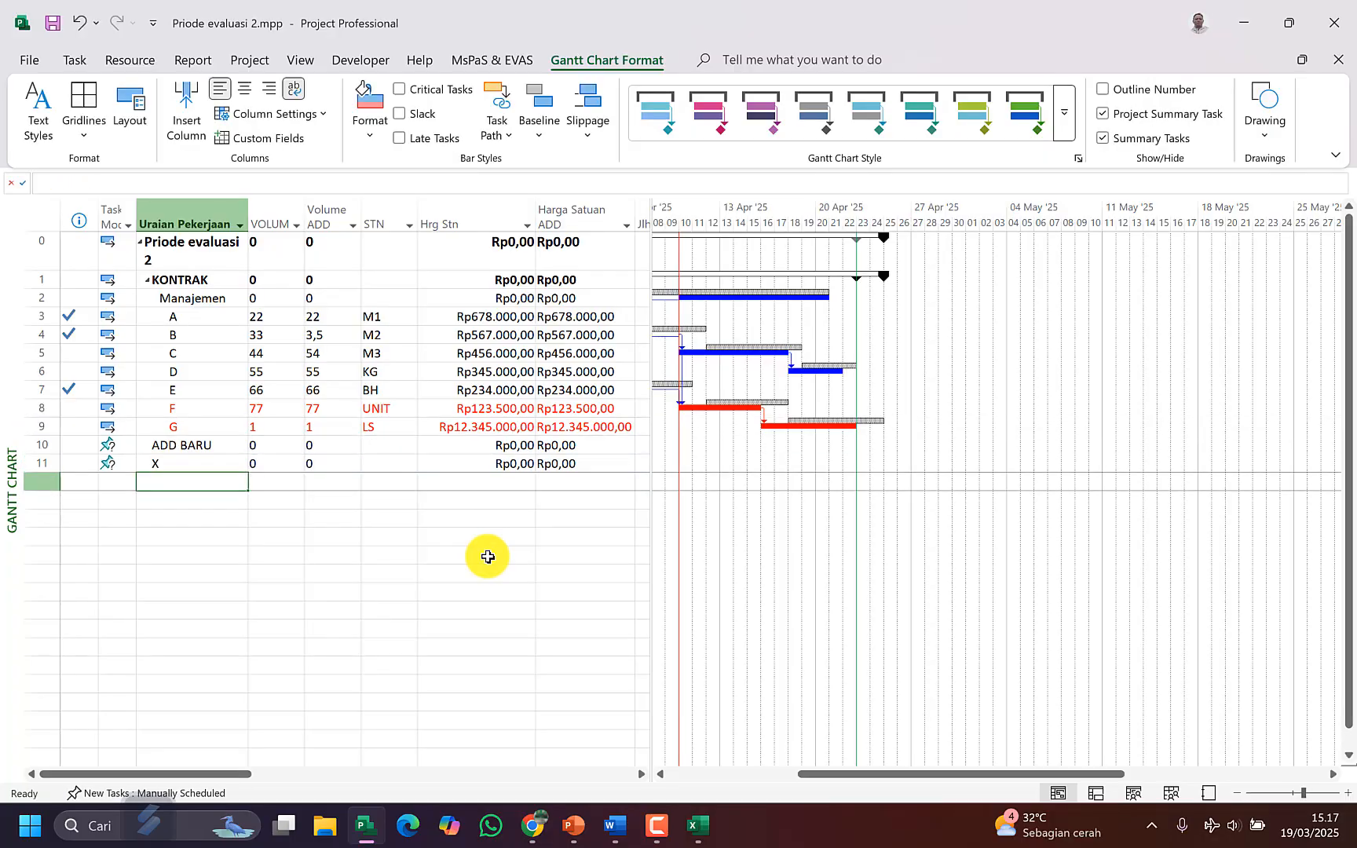
pyautogui.write('y')
pyautogui.press('Return')
pyautogui.press('Up')
pyautogui.press('Up')
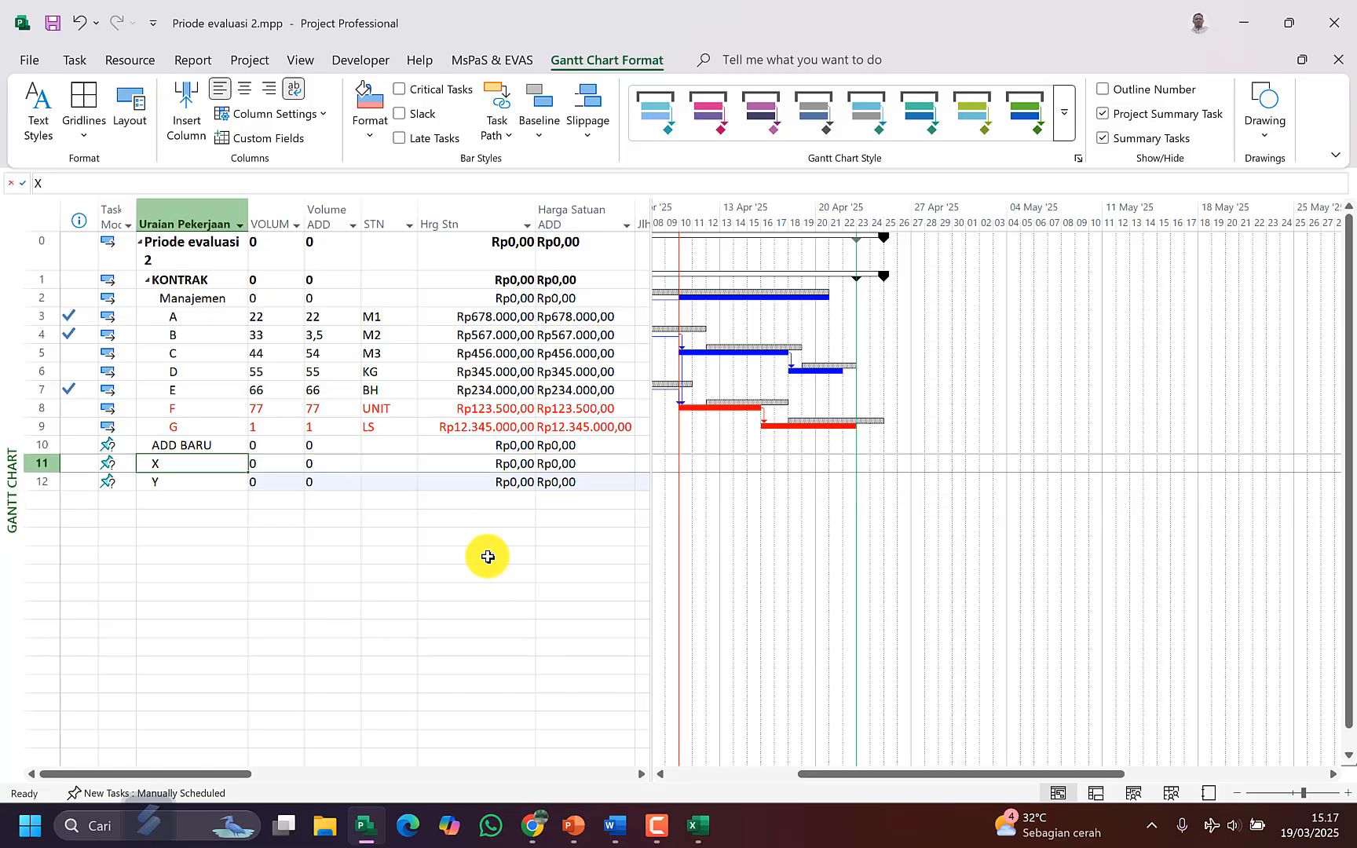
# Step: Set task X's original volume (VOLUM) to 123
pyautogui.press('Right')
pyautogui.write('12')
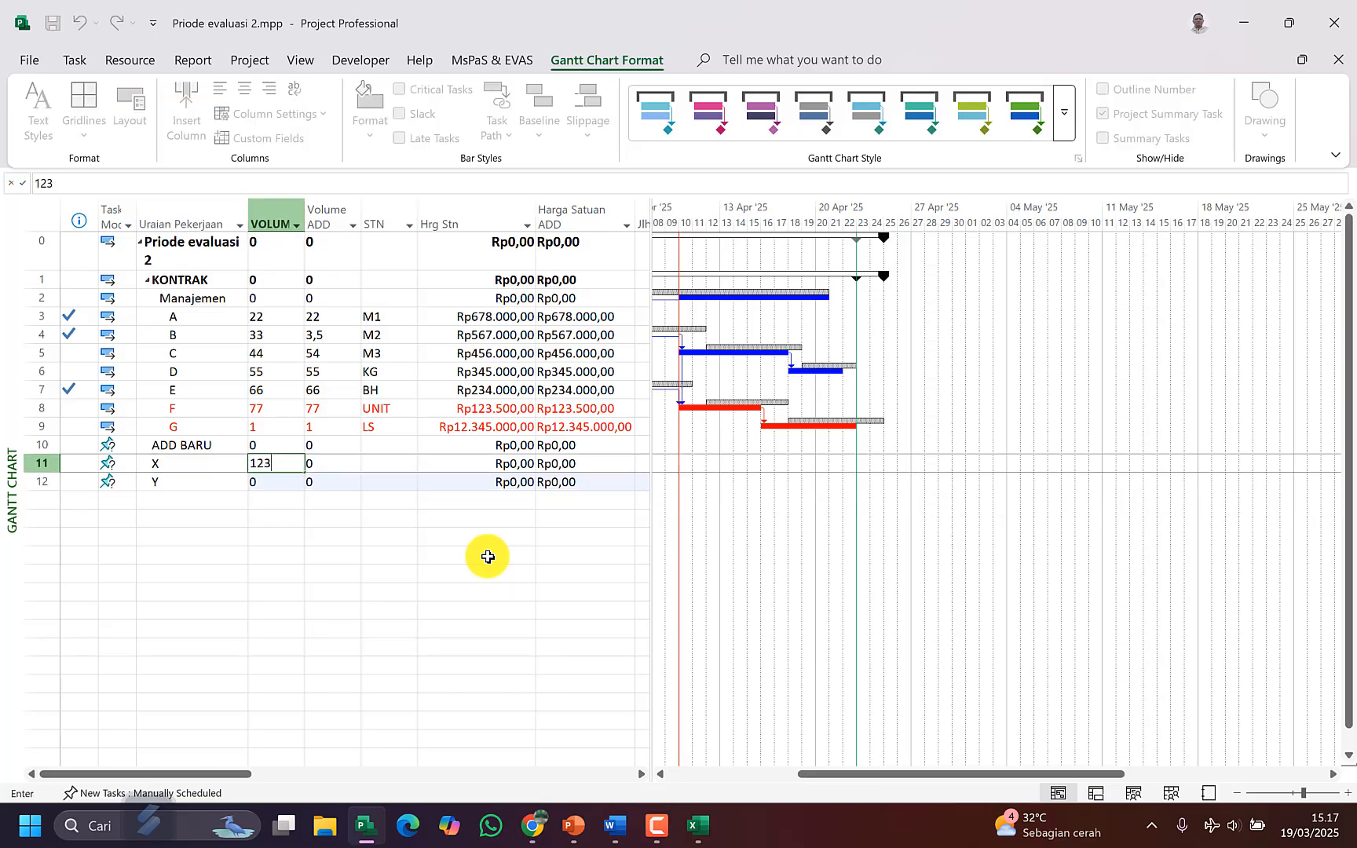
pyautogui.press('Return')
pyautogui.press('Up')
# Step: Set task X's Volume ADD to 123 and reset its VOLUM to 0
pyautogui.press('Right')
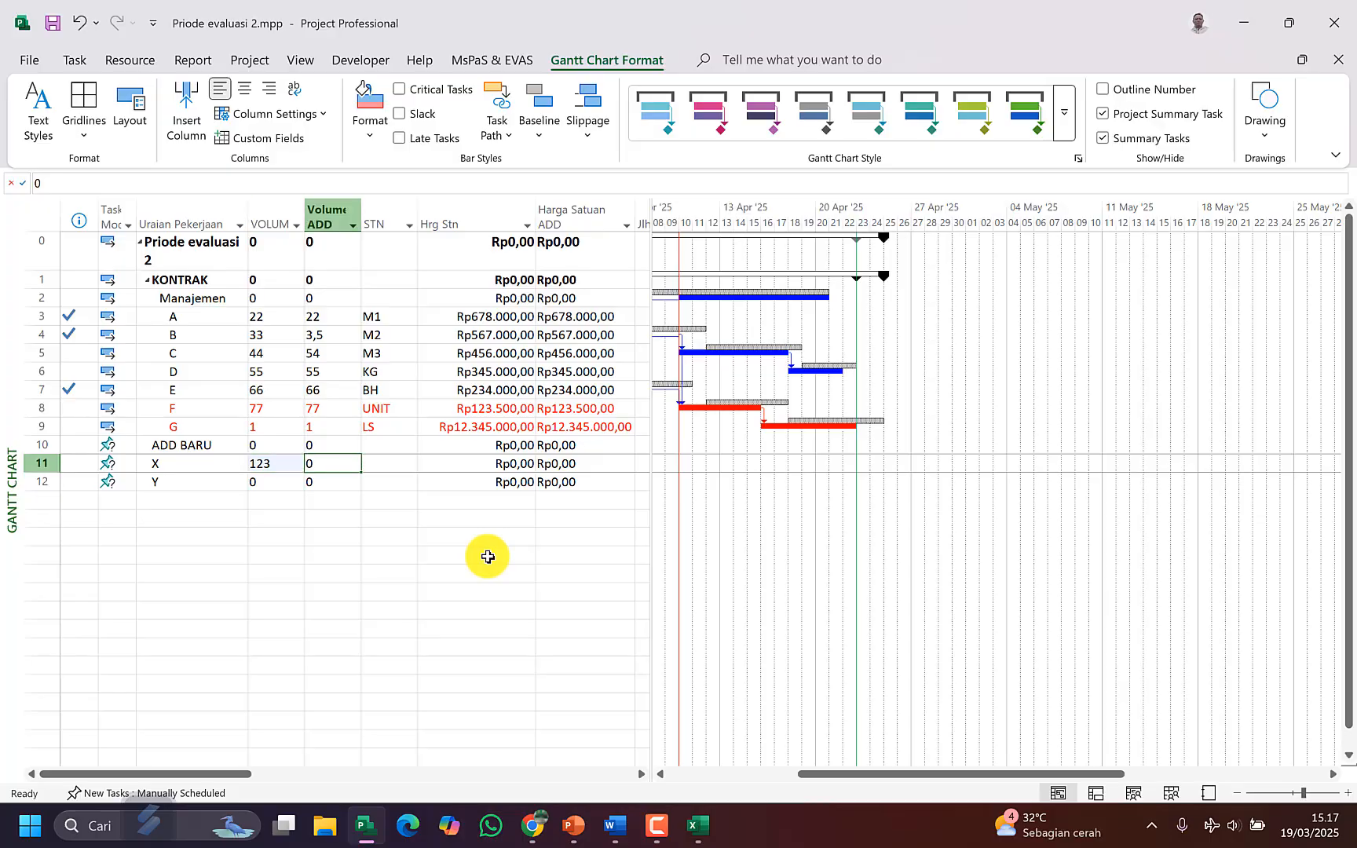
pyautogui.write('123')
pyautogui.press('Left')
pyautogui.press('Left')
pyautogui.press('Right')
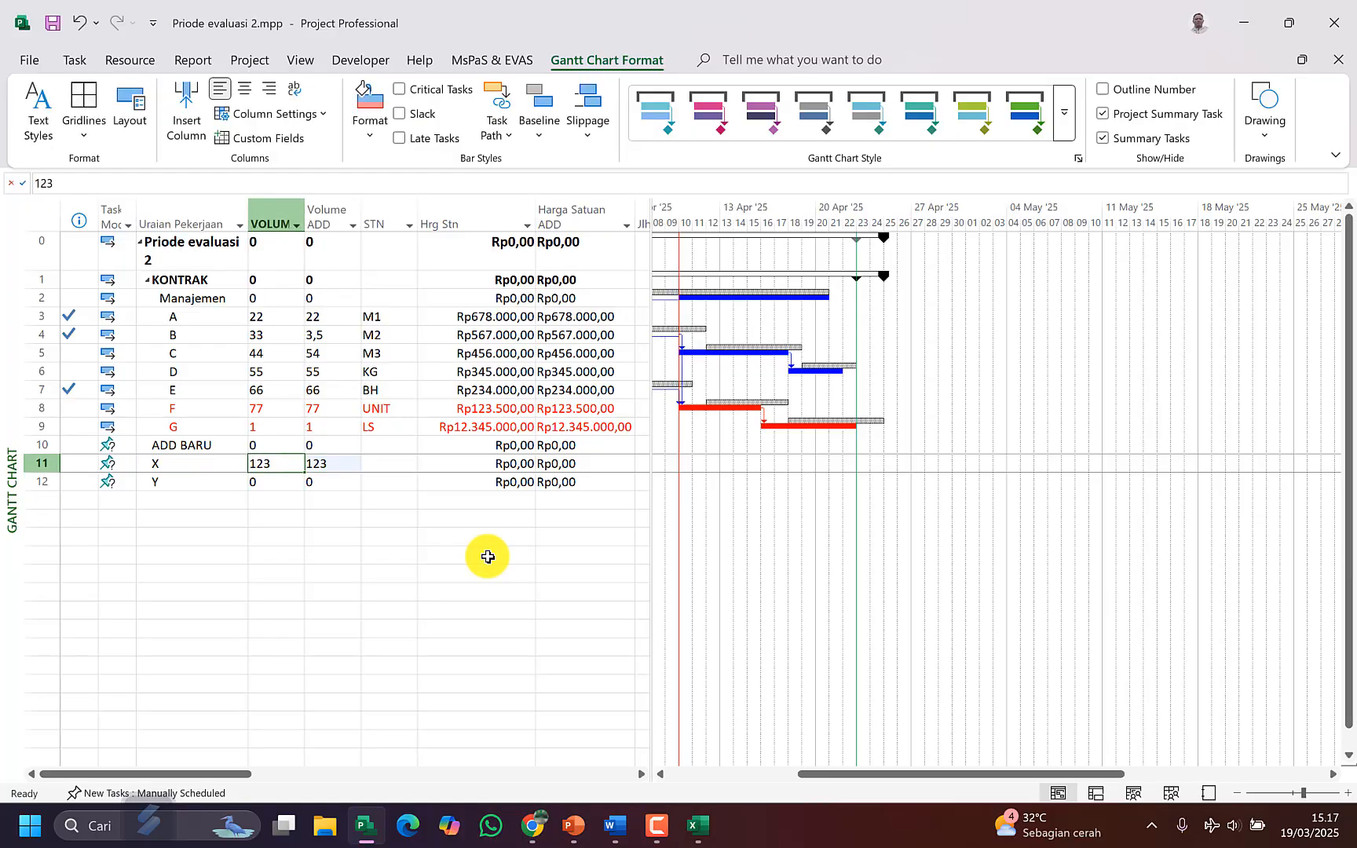
pyautogui.press('Right')
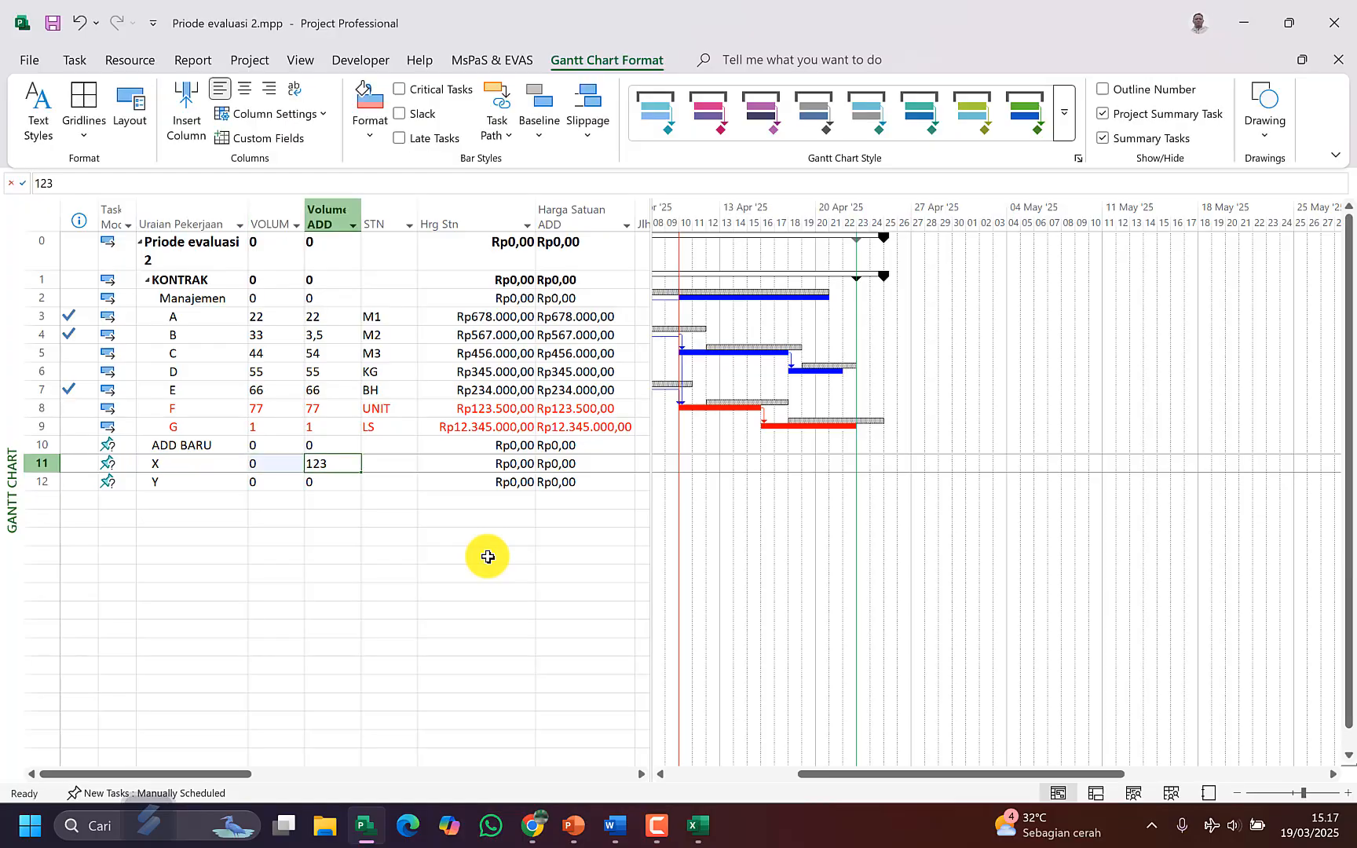
pyautogui.press('Right')
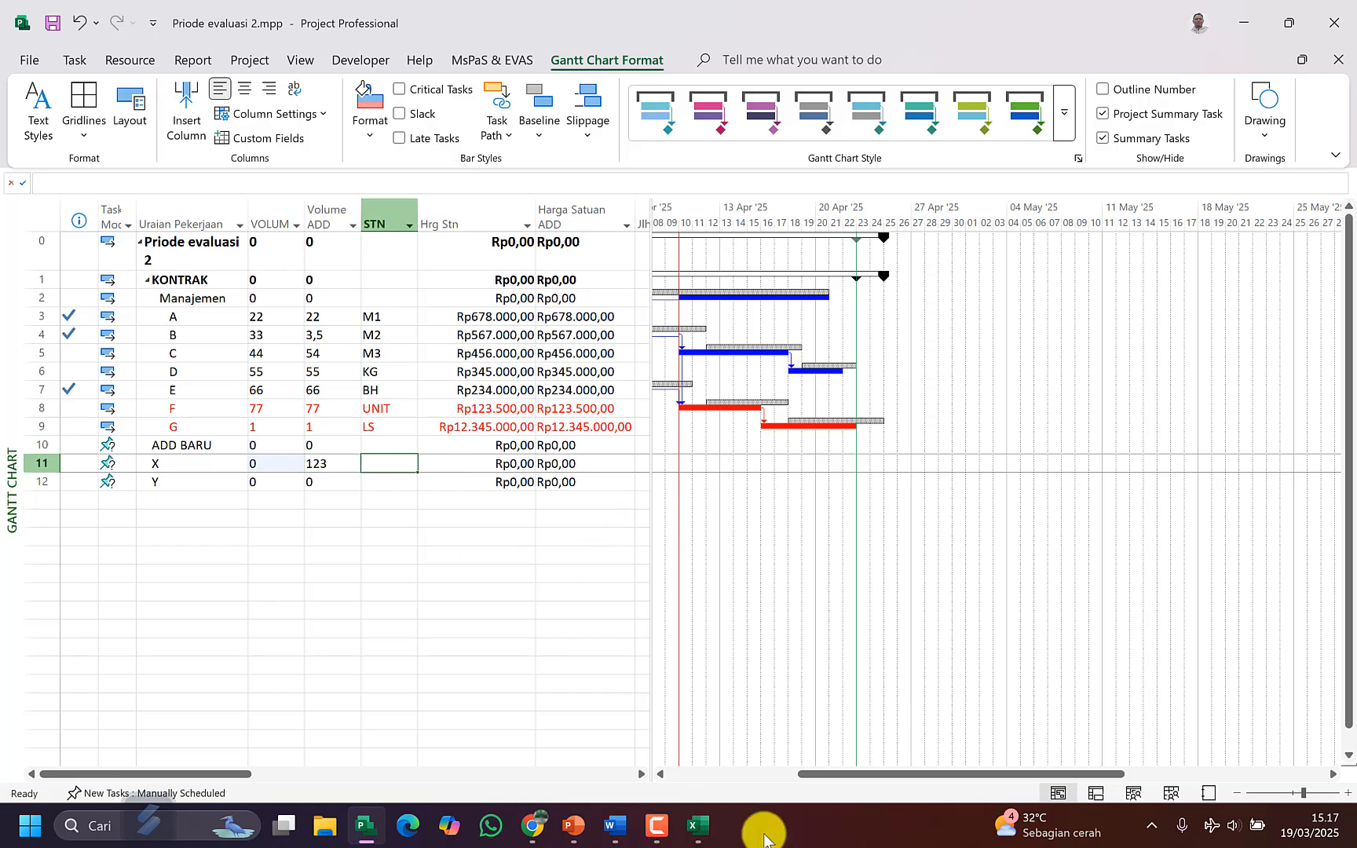
# Step: Switch to the Word document File KERJA TAMBAH maret 2025 and look up the volume and unit of new job X
pyautogui.click(615, 825)
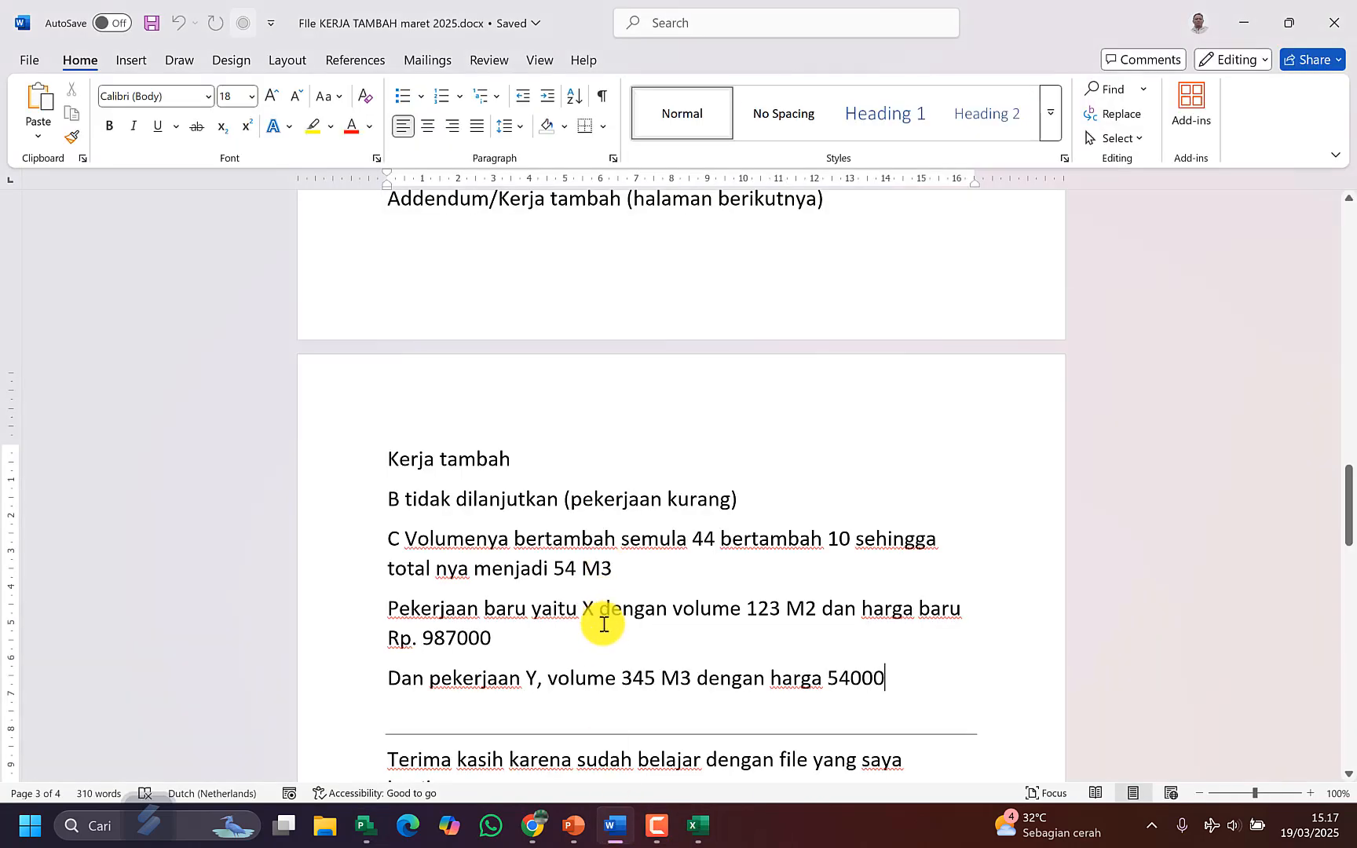
pyautogui.scroll(2, 567, 640)
pyautogui.scroll(-2, 572, 621)
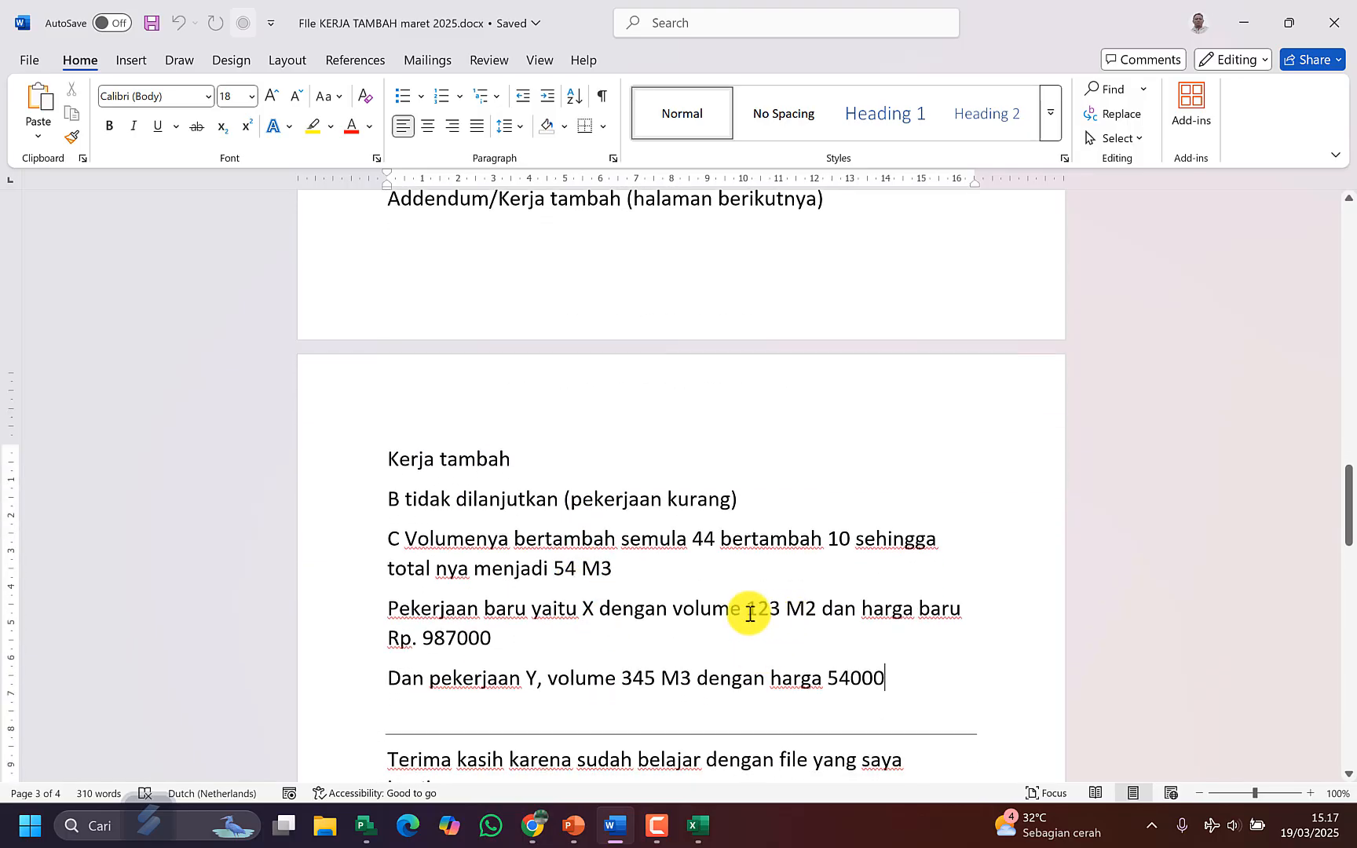
pyautogui.moveTo(748, 612); pyautogui.dragTo(821, 609)
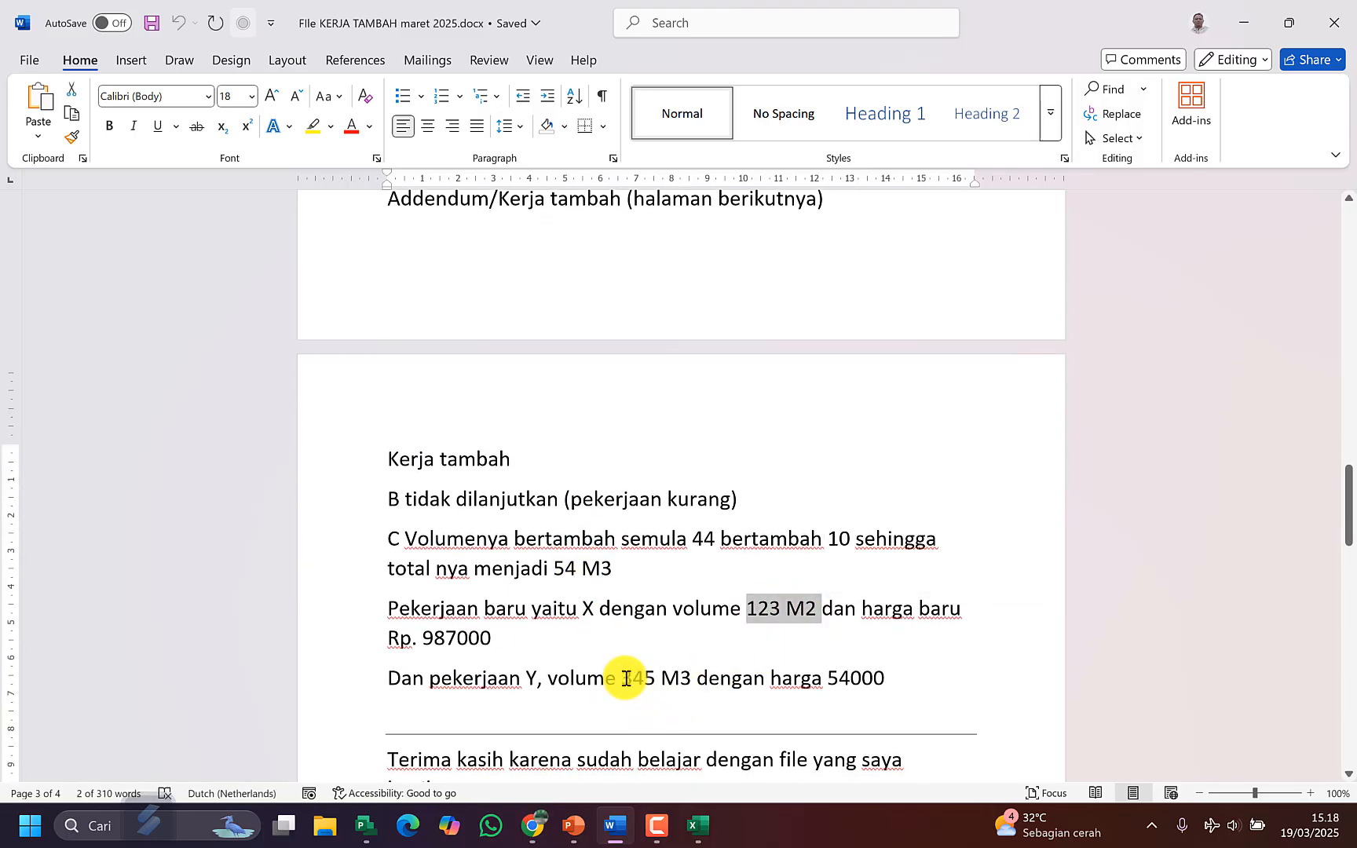
# Step: Check job Y's volume in the Word document and, back in Microsoft Project, set task Y's Volume ADD to 345 and STN to M3
pyautogui.moveTo(626, 678); pyautogui.dragTo(768, 680)
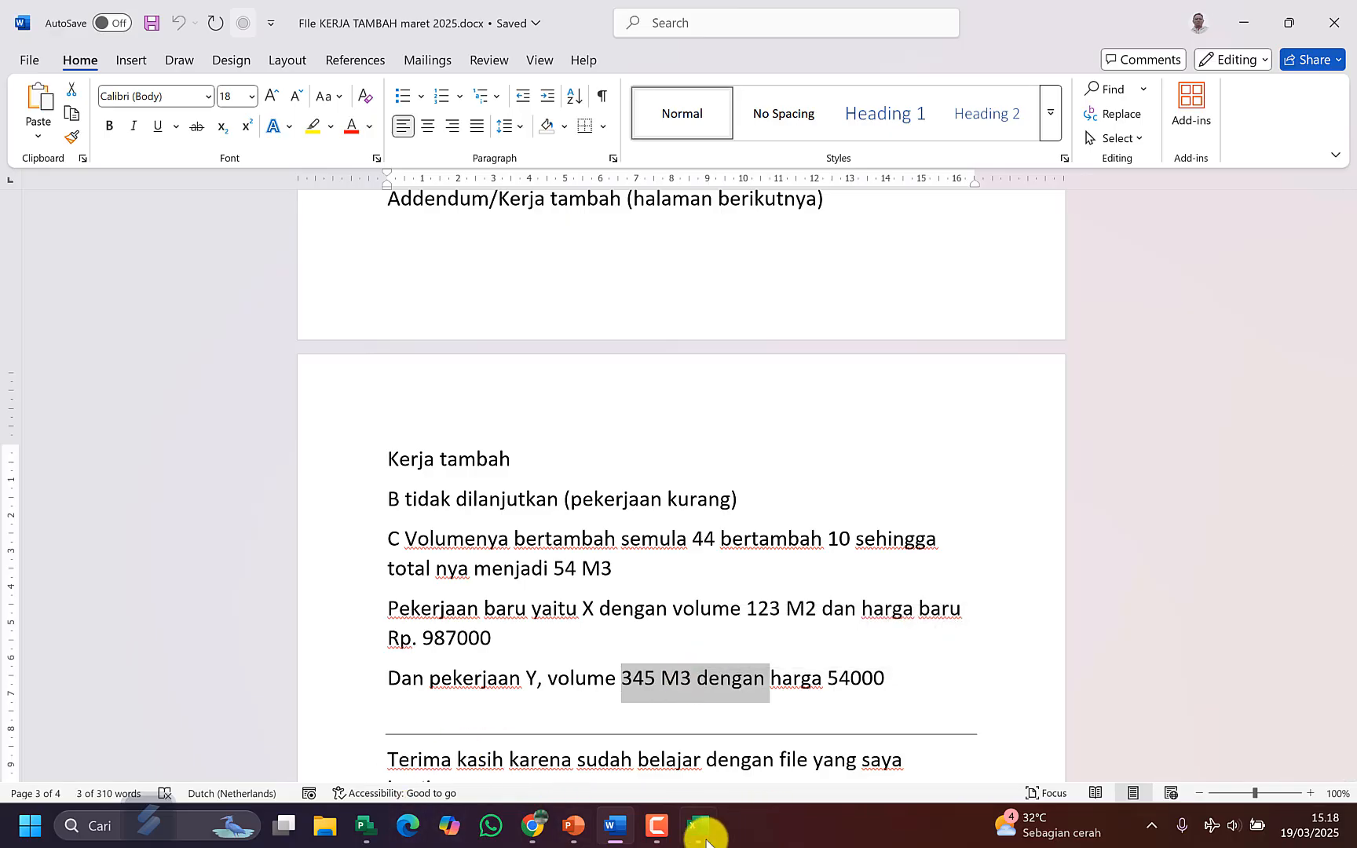
pyautogui.moveTo(365, 821)
pyautogui.click(377, 762)
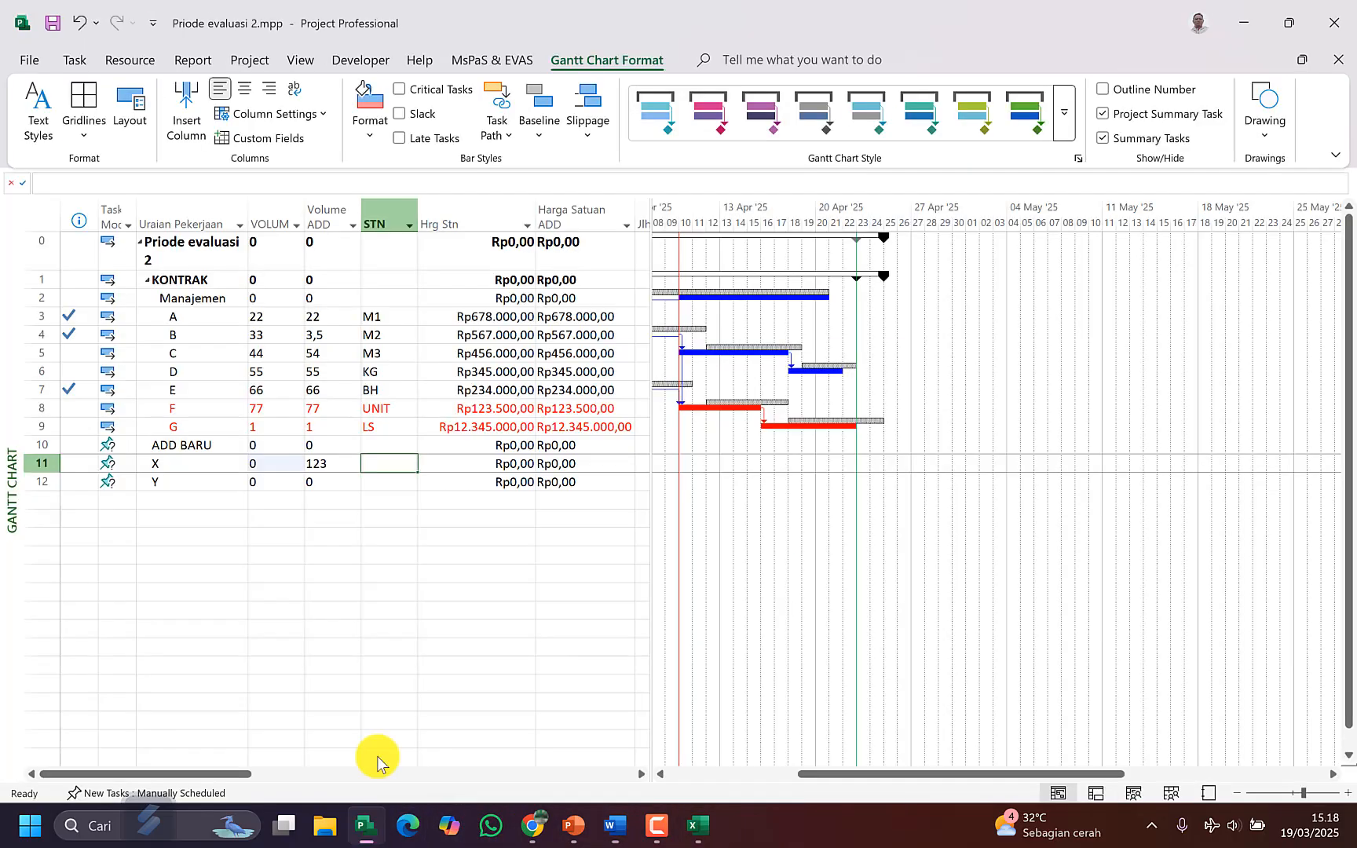
pyautogui.press('Down')
pyautogui.press('Left')
pyautogui.write('3')
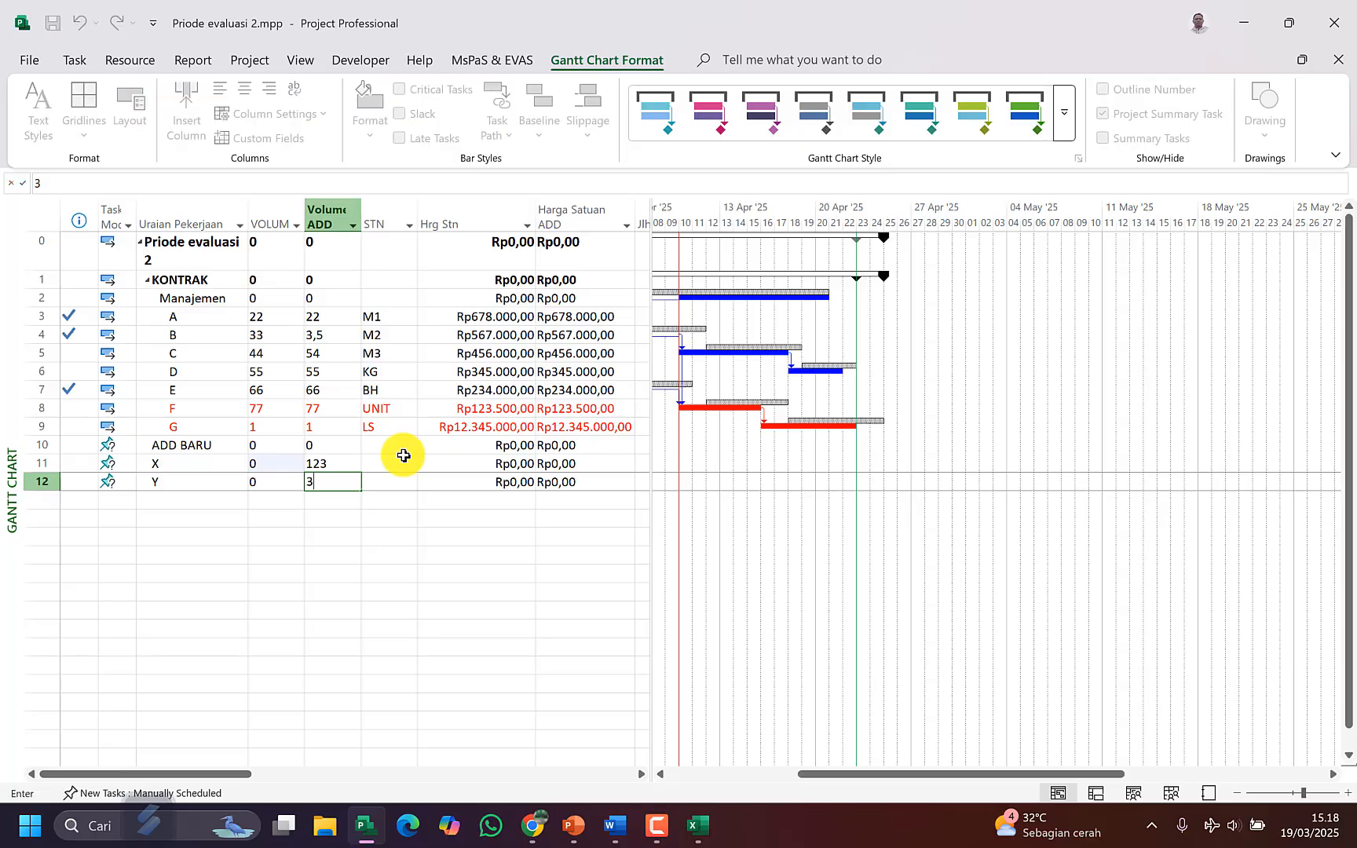
pyautogui.press('Tab')
pyautogui.write('m')
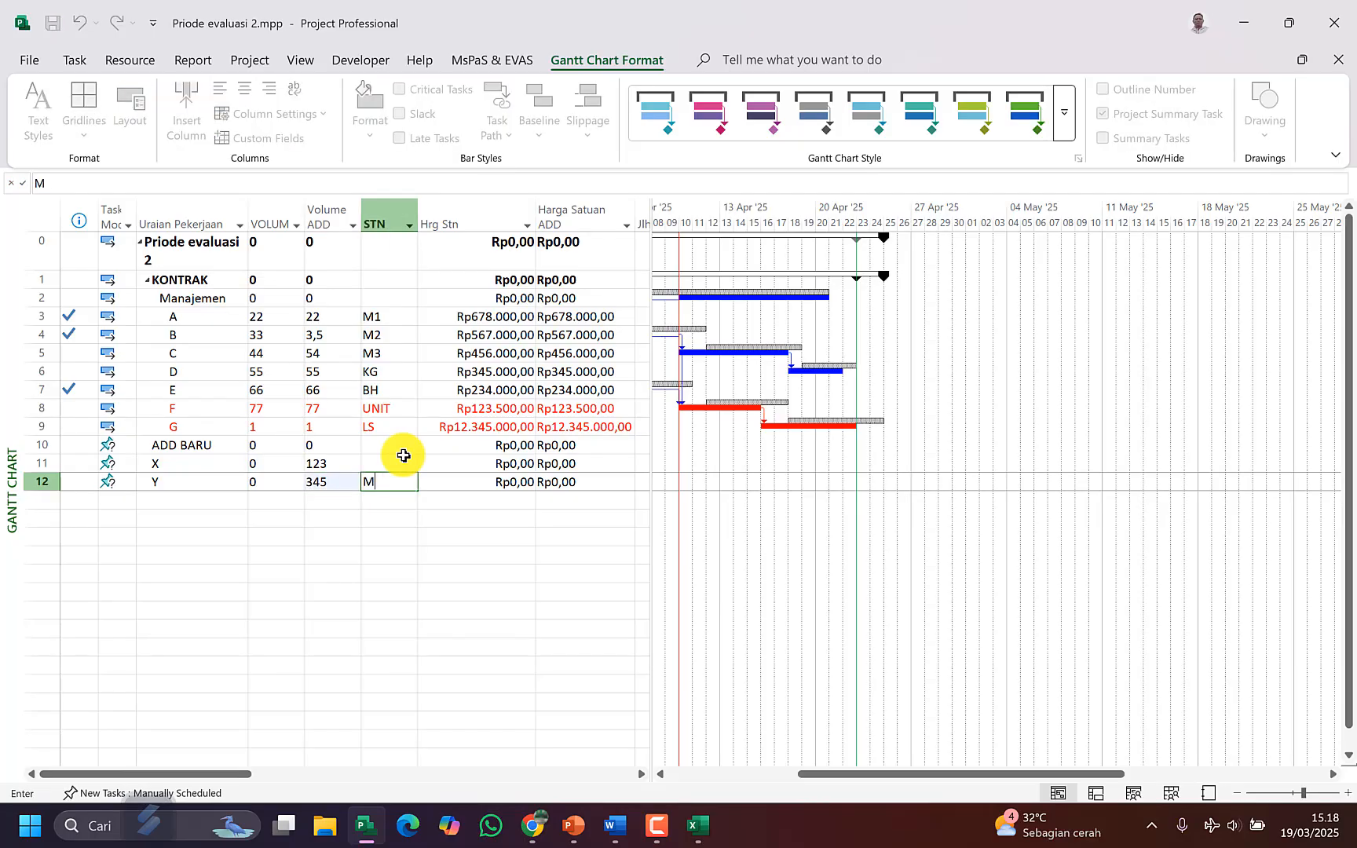
pyautogui.write('3')
# Step: Set task X's unit (STN) to M2
pyautogui.click(404, 456)
pyautogui.write('m2')
pyautogui.press('Tab')
# Step: Check the new prices in the Word document and set Harga Satuan ADD to 987000 for task X and 54000 for task Y
pyautogui.press('Tab')
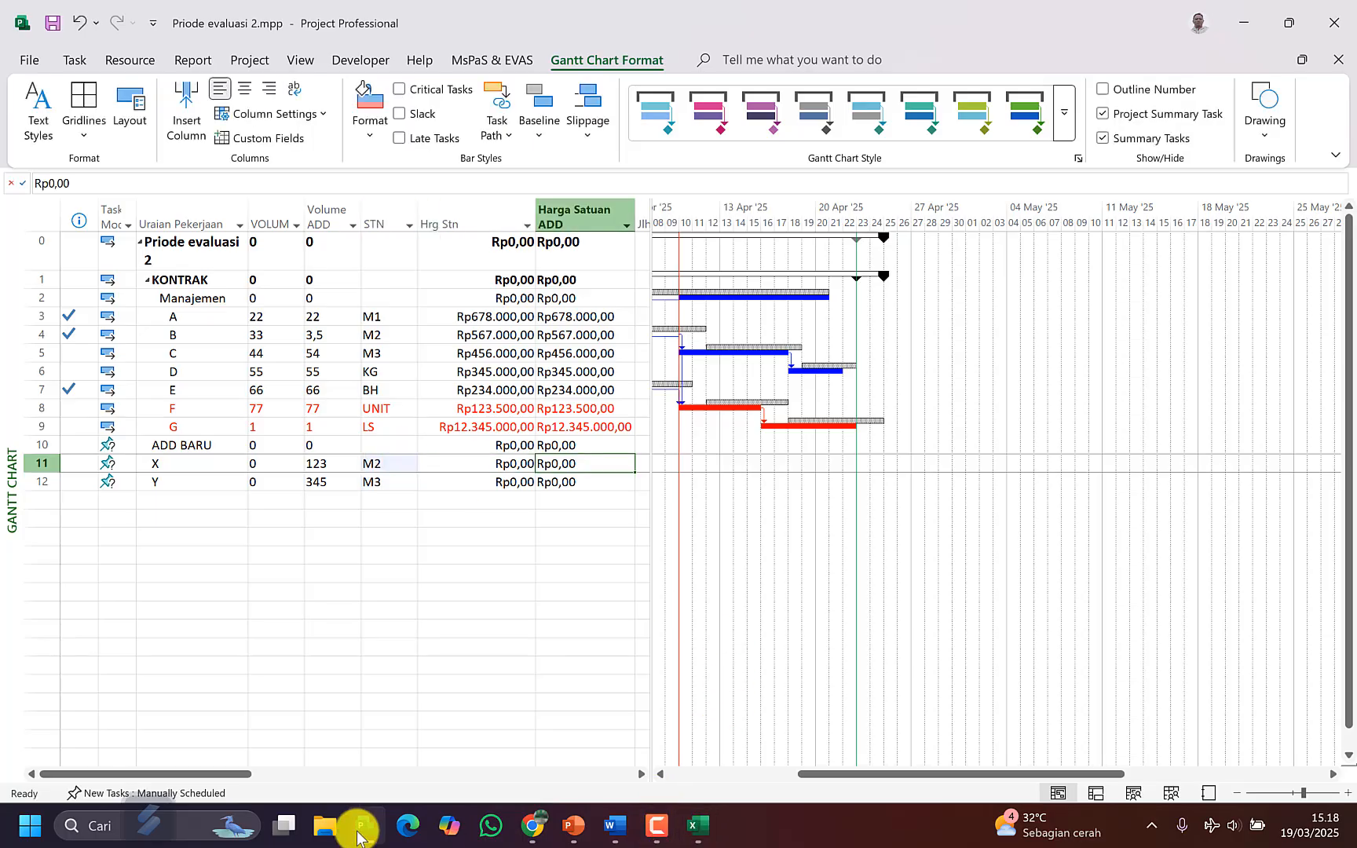
pyautogui.click(615, 824)
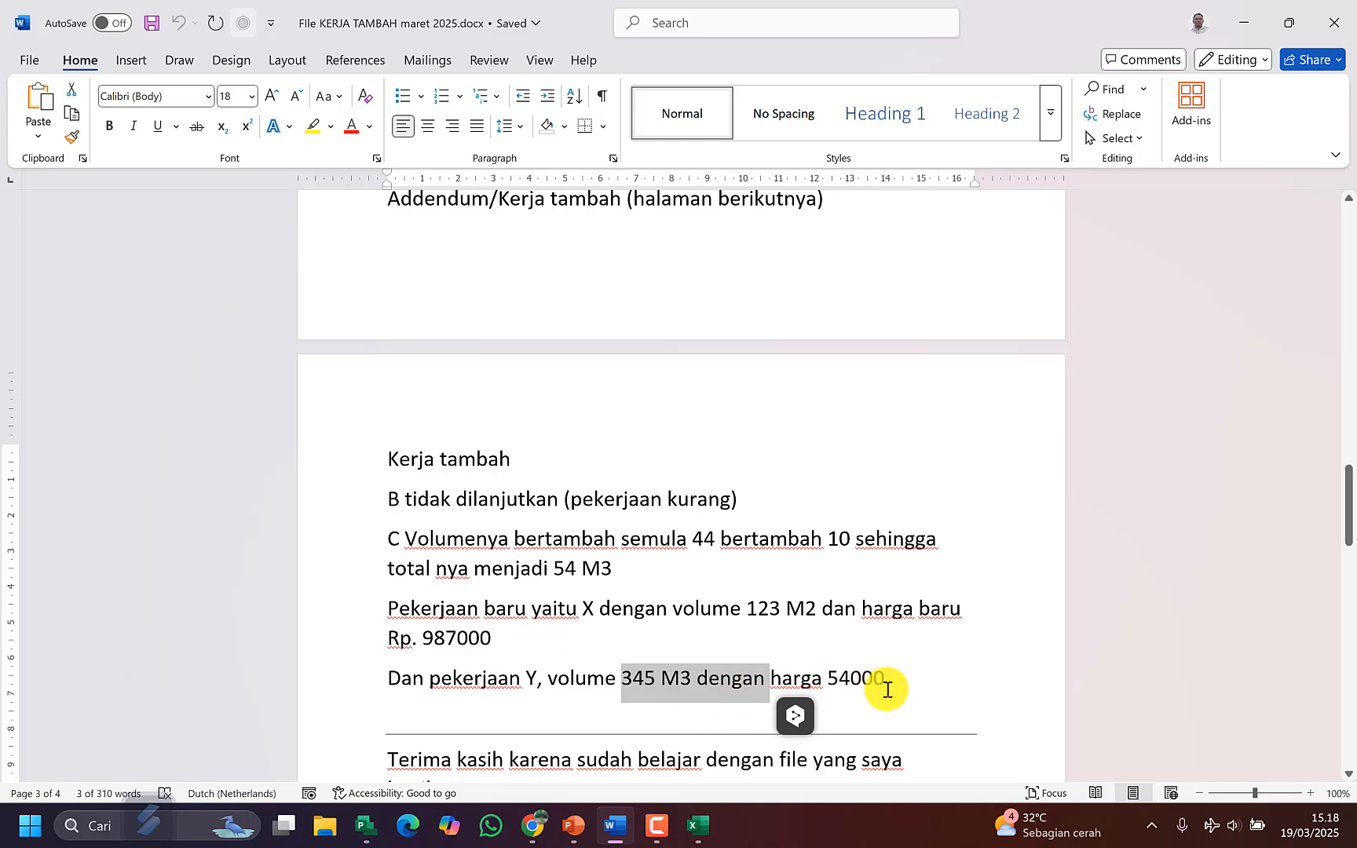
pyautogui.click(363, 825)
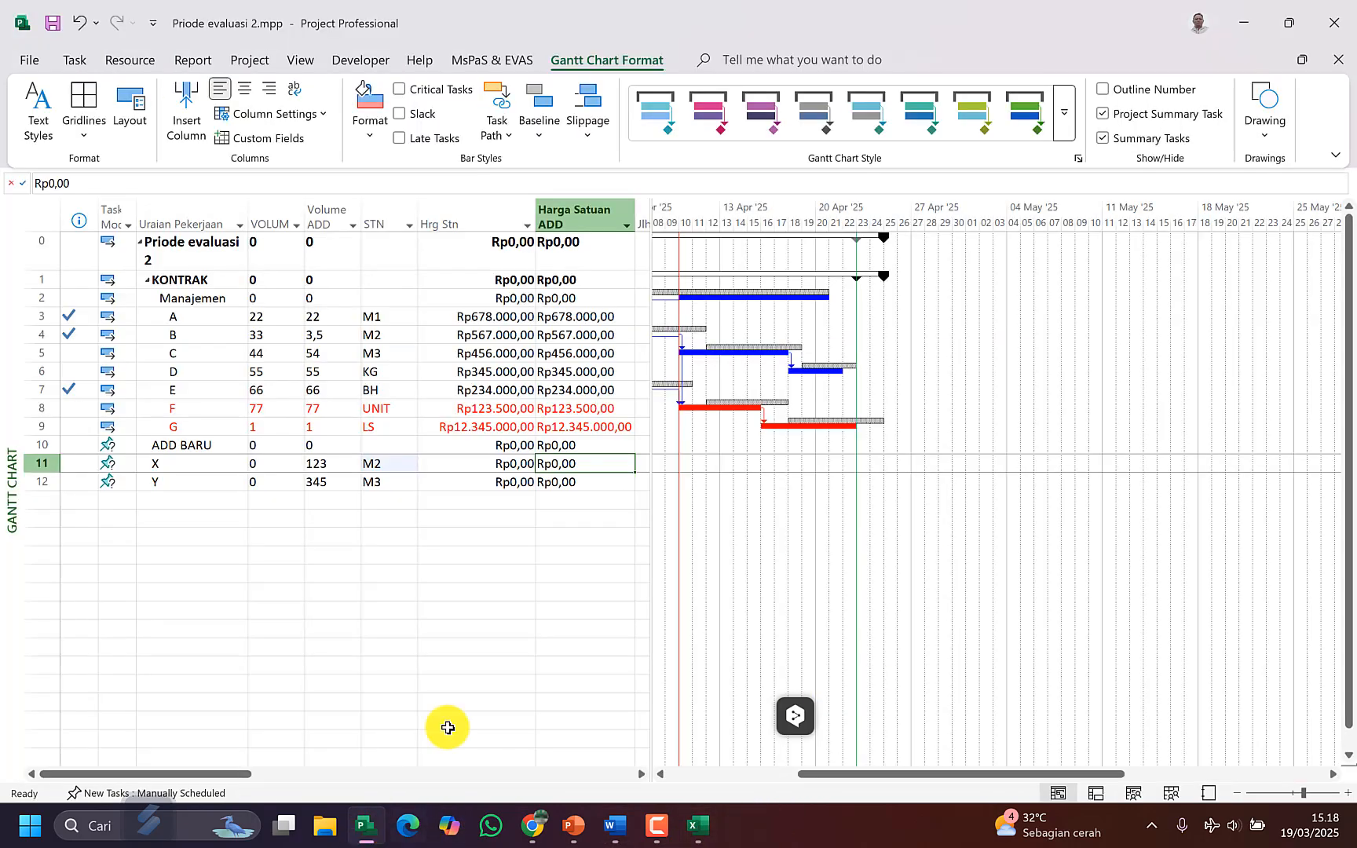
pyautogui.write('987000')
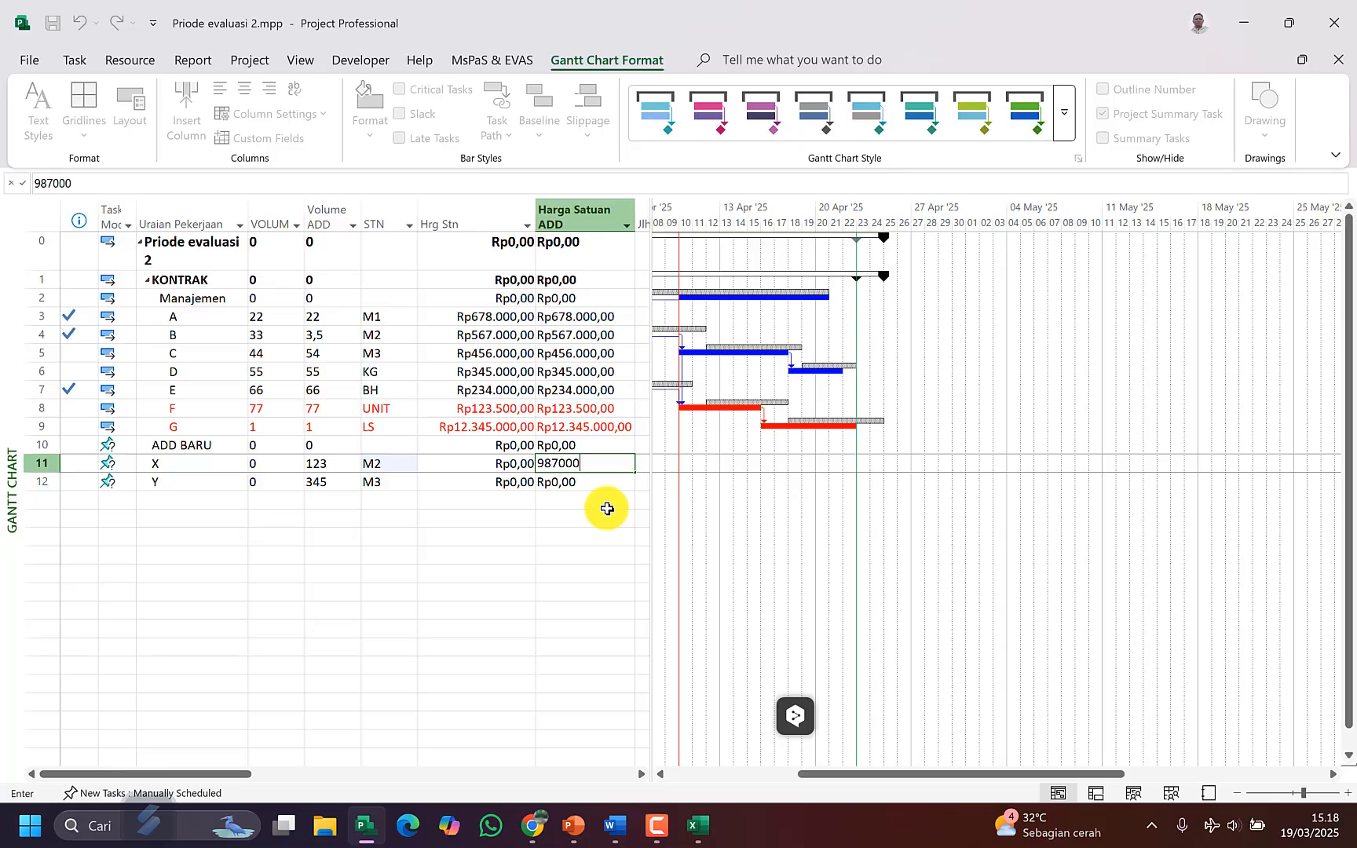
pyautogui.press('Return')
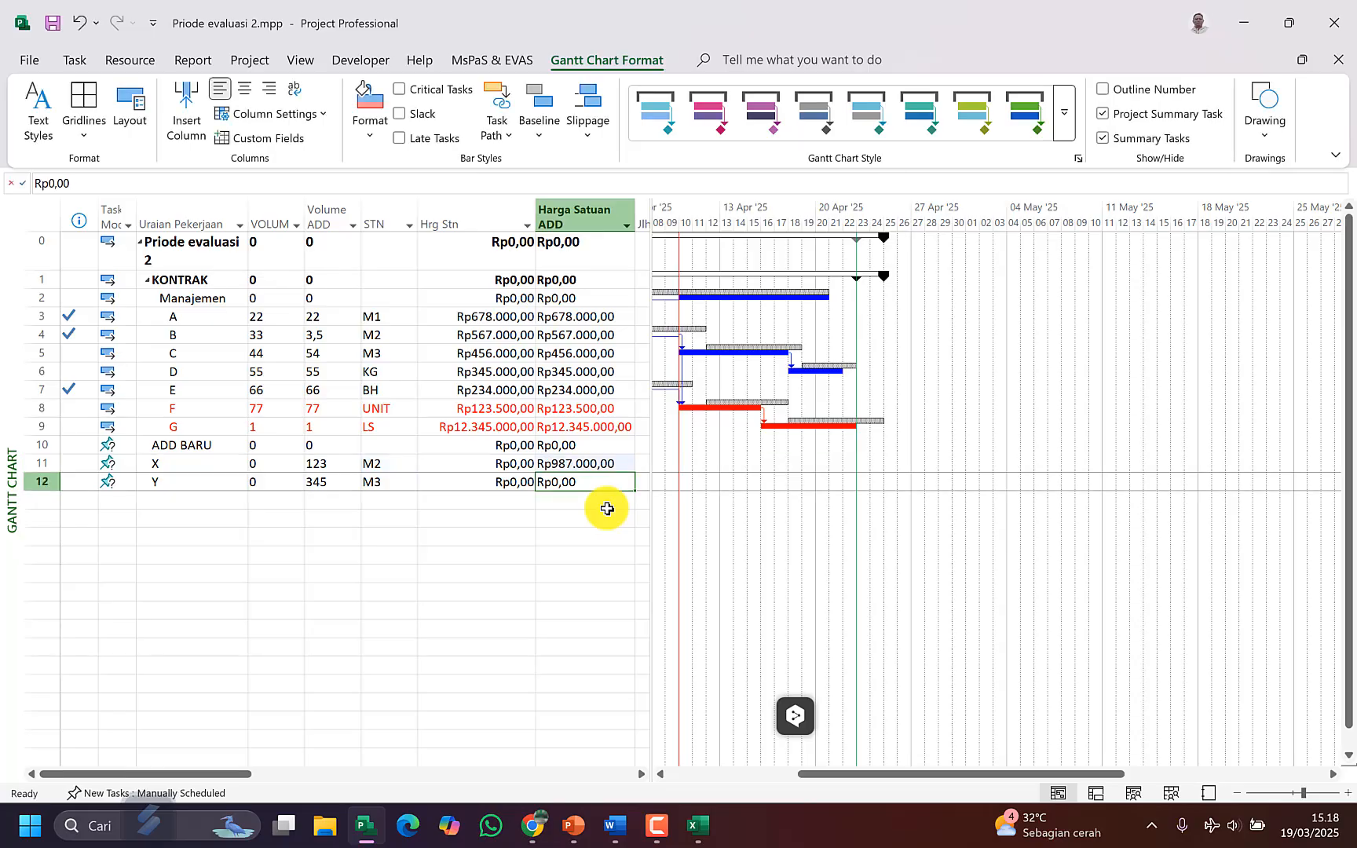
pyautogui.write('54000')
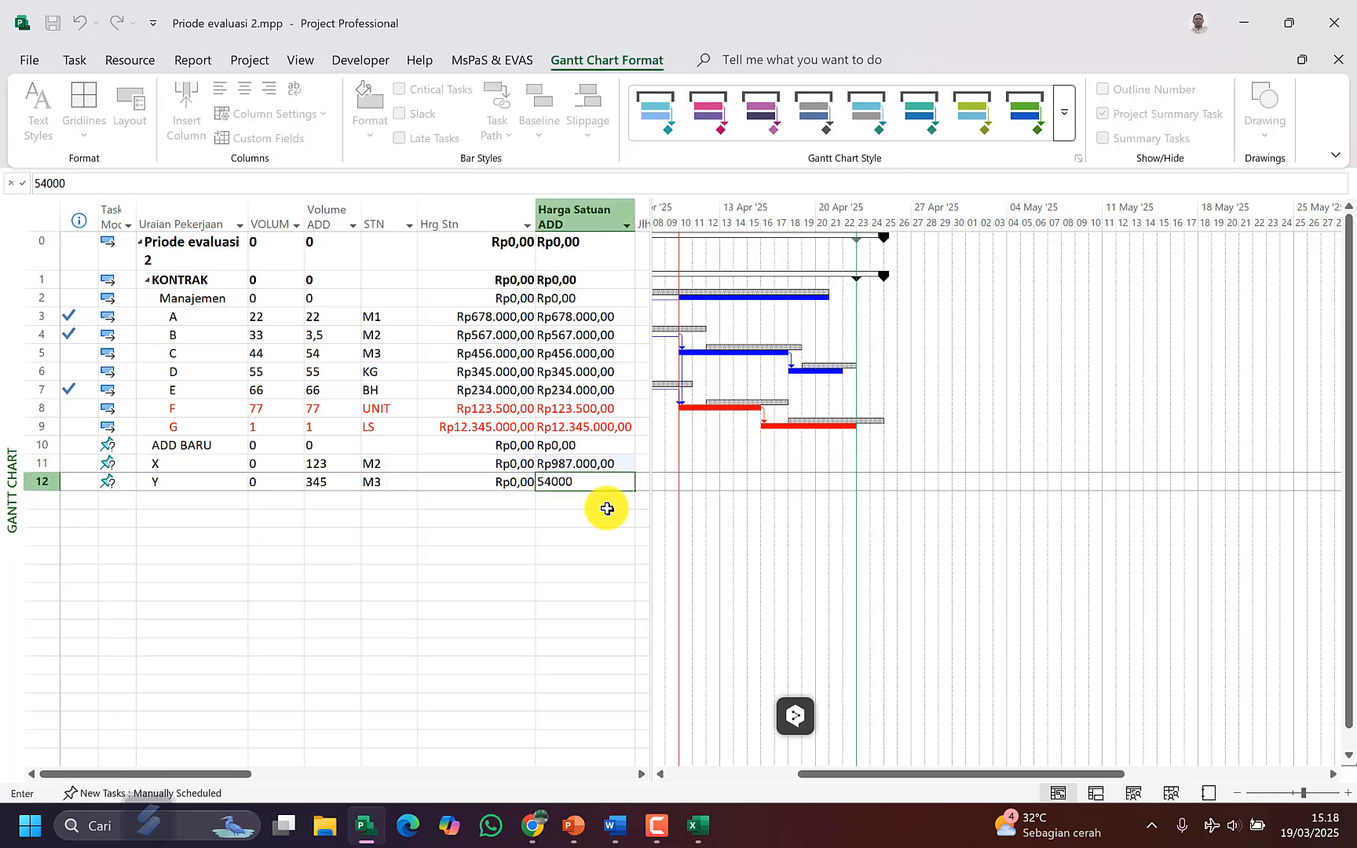
pyautogui.click(526, 464)
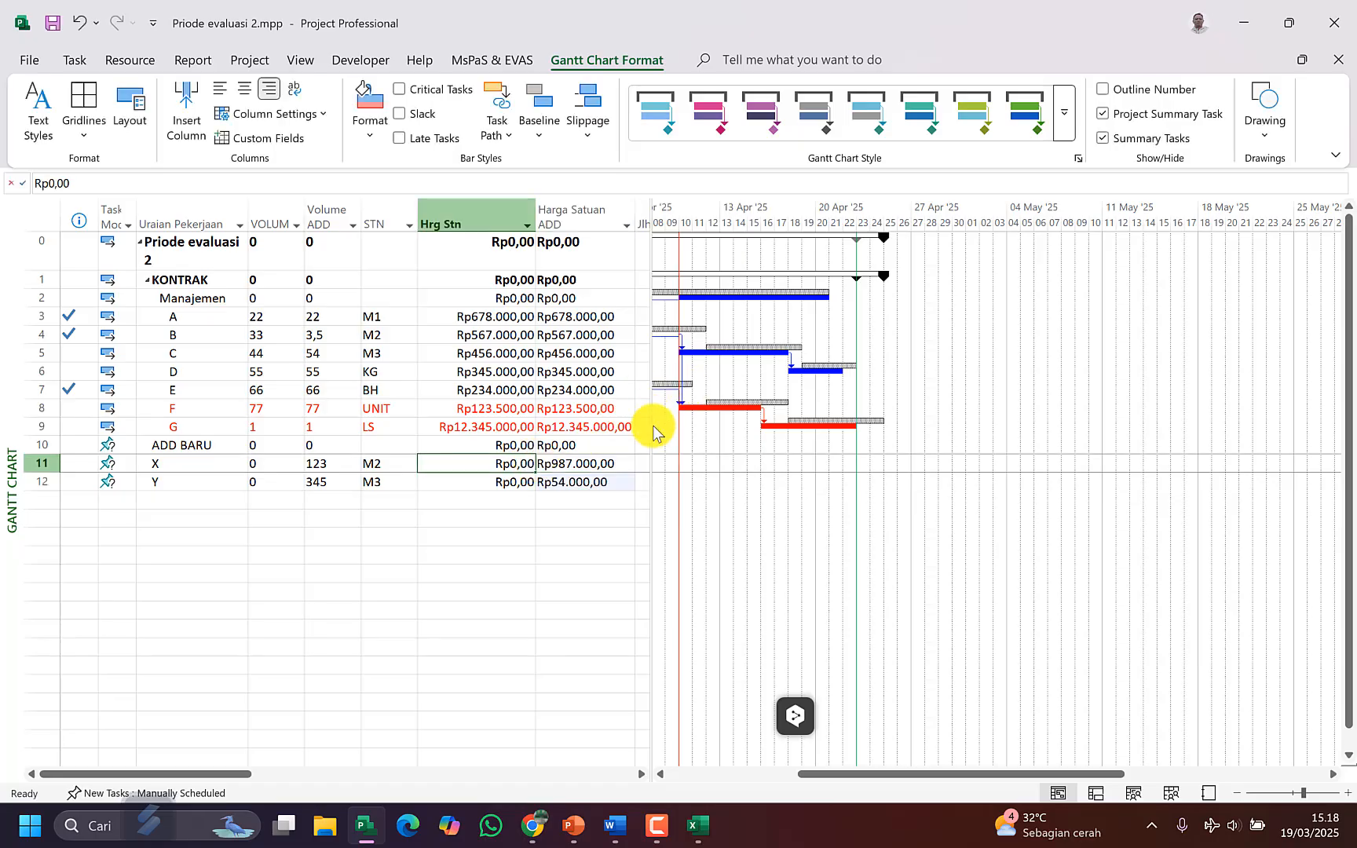
# Step: Widen the task table over the Gantt chart and compare the project's Jlh Hrg and Jumlah Harga Add totals
pyautogui.moveTo(651, 431); pyautogui.dragTo(1121, 471)
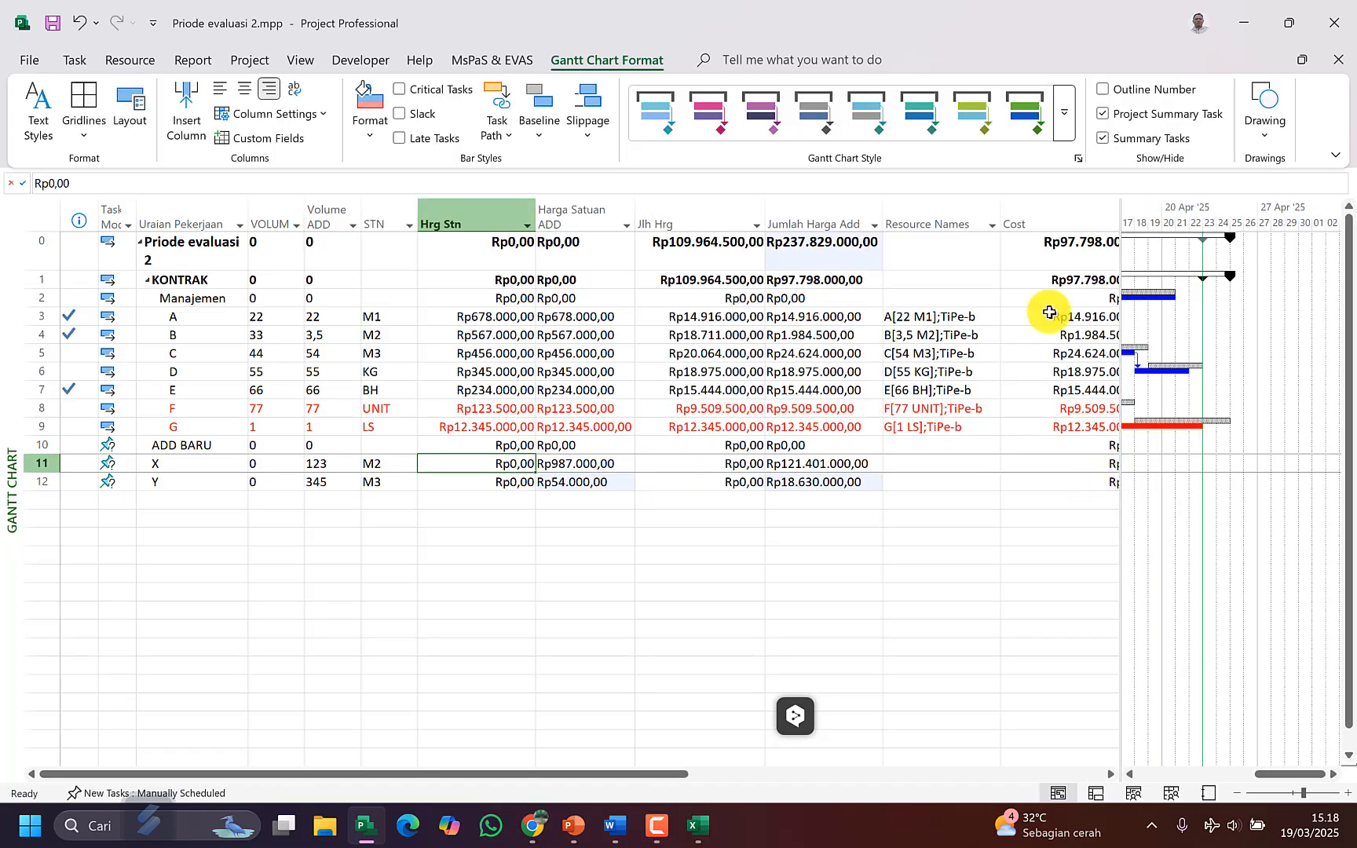
pyautogui.click(819, 242)
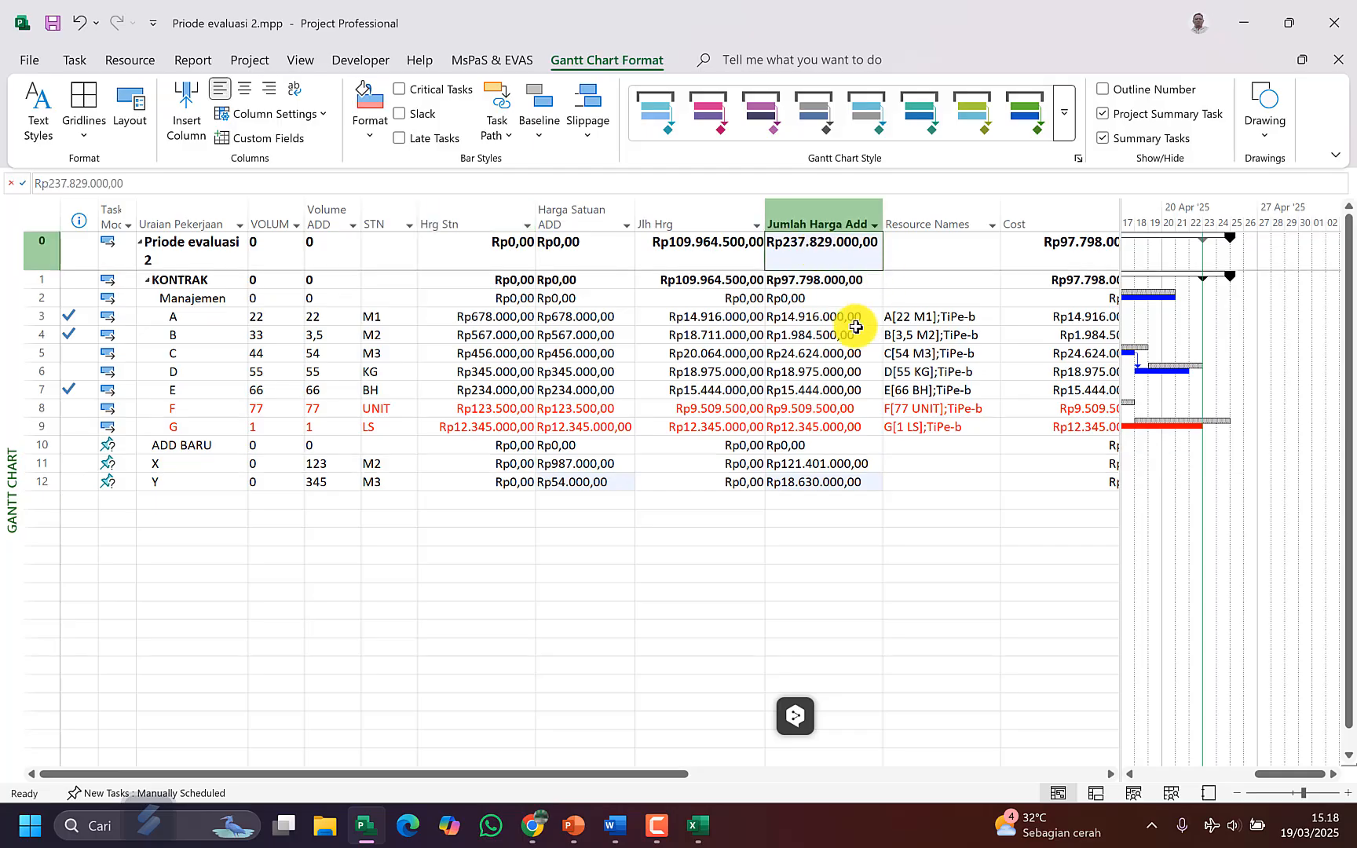
pyautogui.click(727, 258)
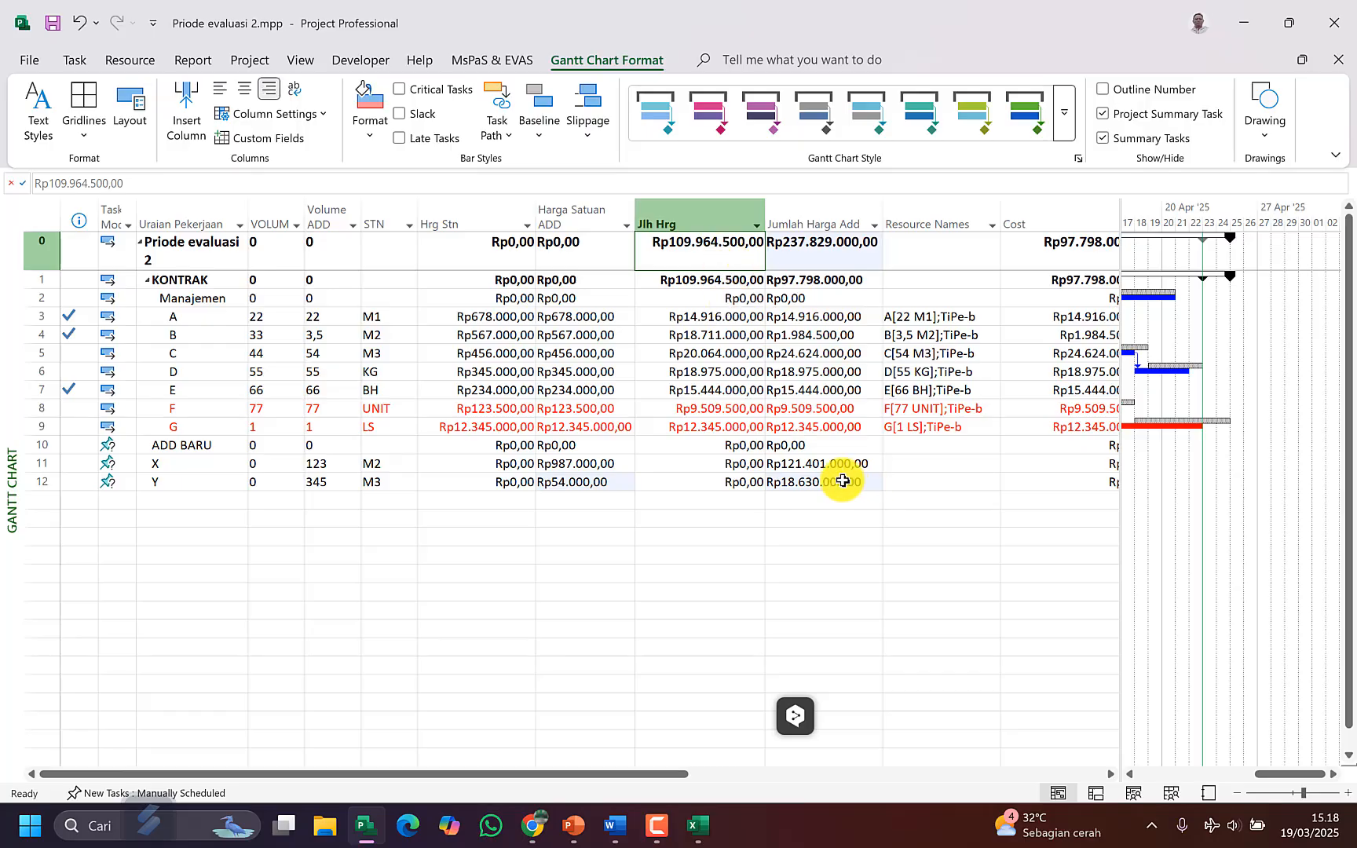
pyautogui.click(583, 464)
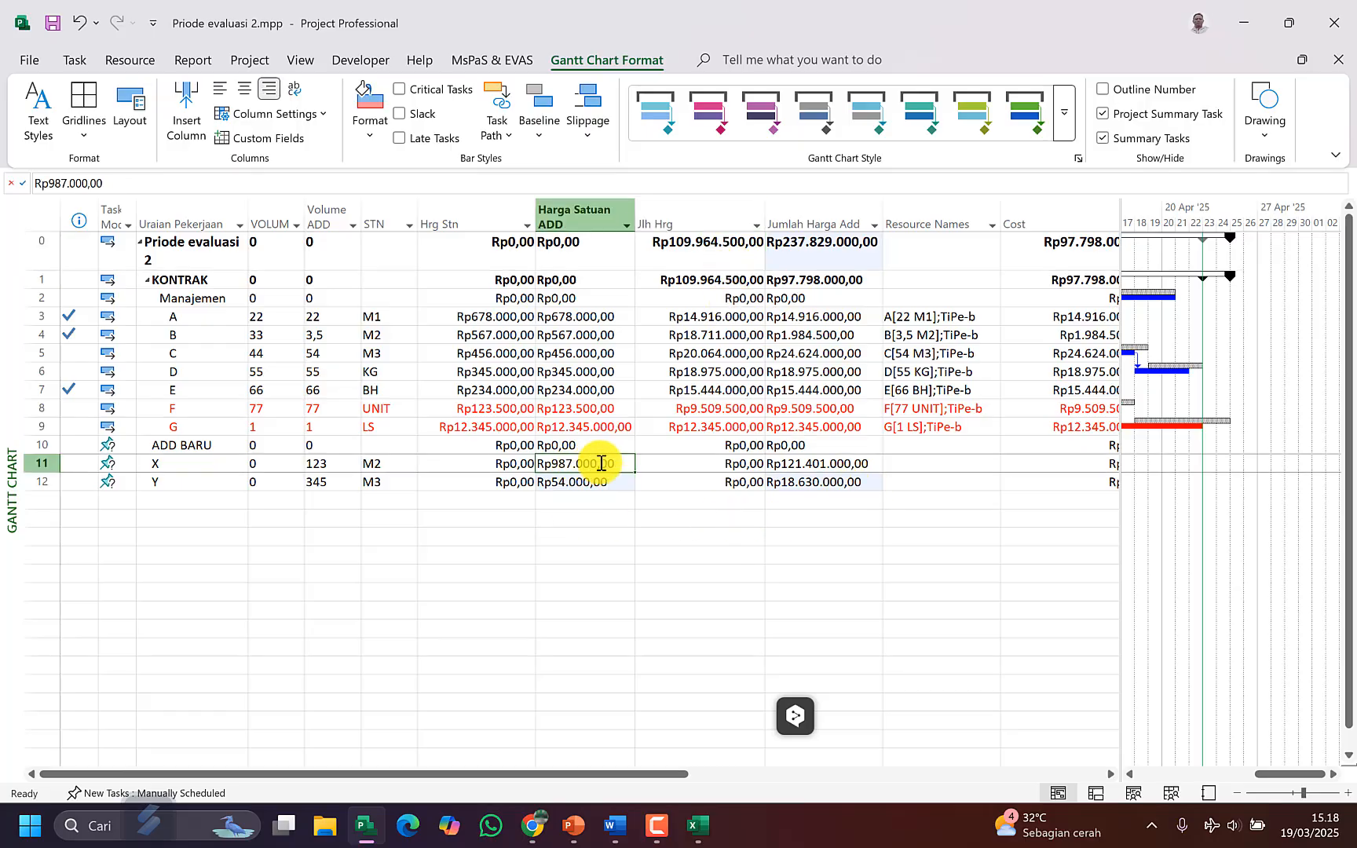
pyautogui.click(952, 428)
pyautogui.press('Up')
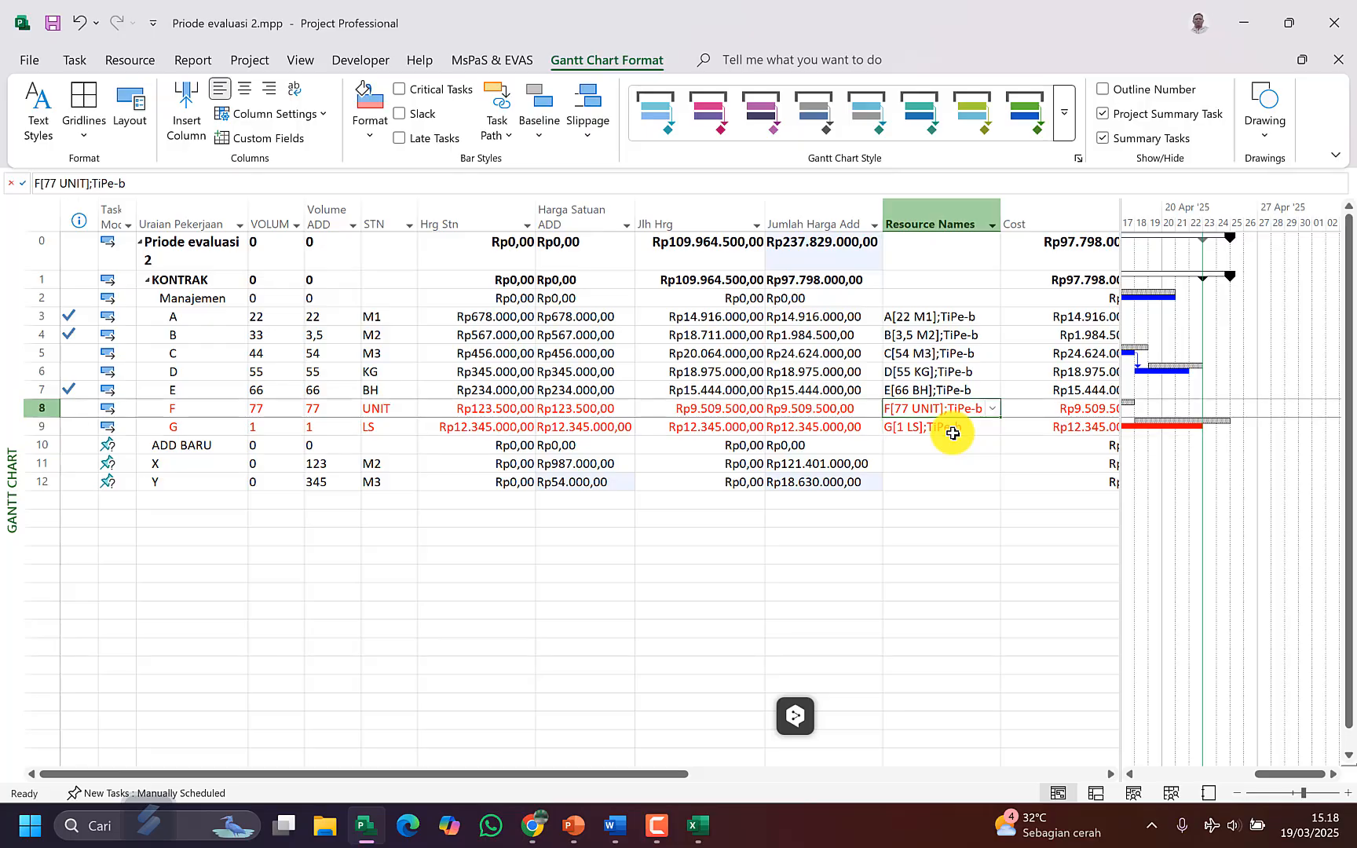
pyautogui.press('Down')
pyautogui.press('Down')
pyautogui.press('Down')
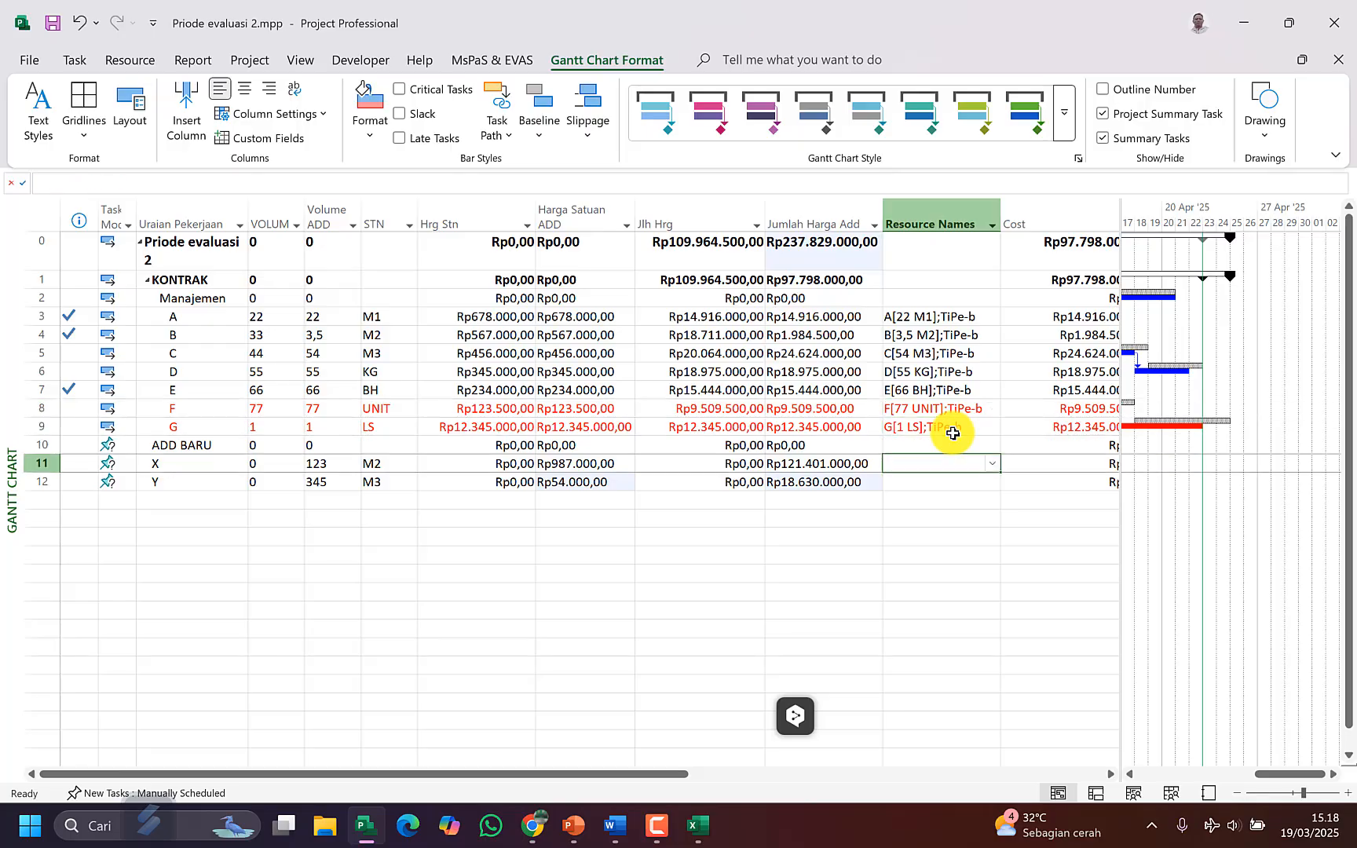
pyautogui.write('G[1 LS];TiPe-b')
pyautogui.press('F2')
pyautogui.hotkey('ctrl', 'Left')
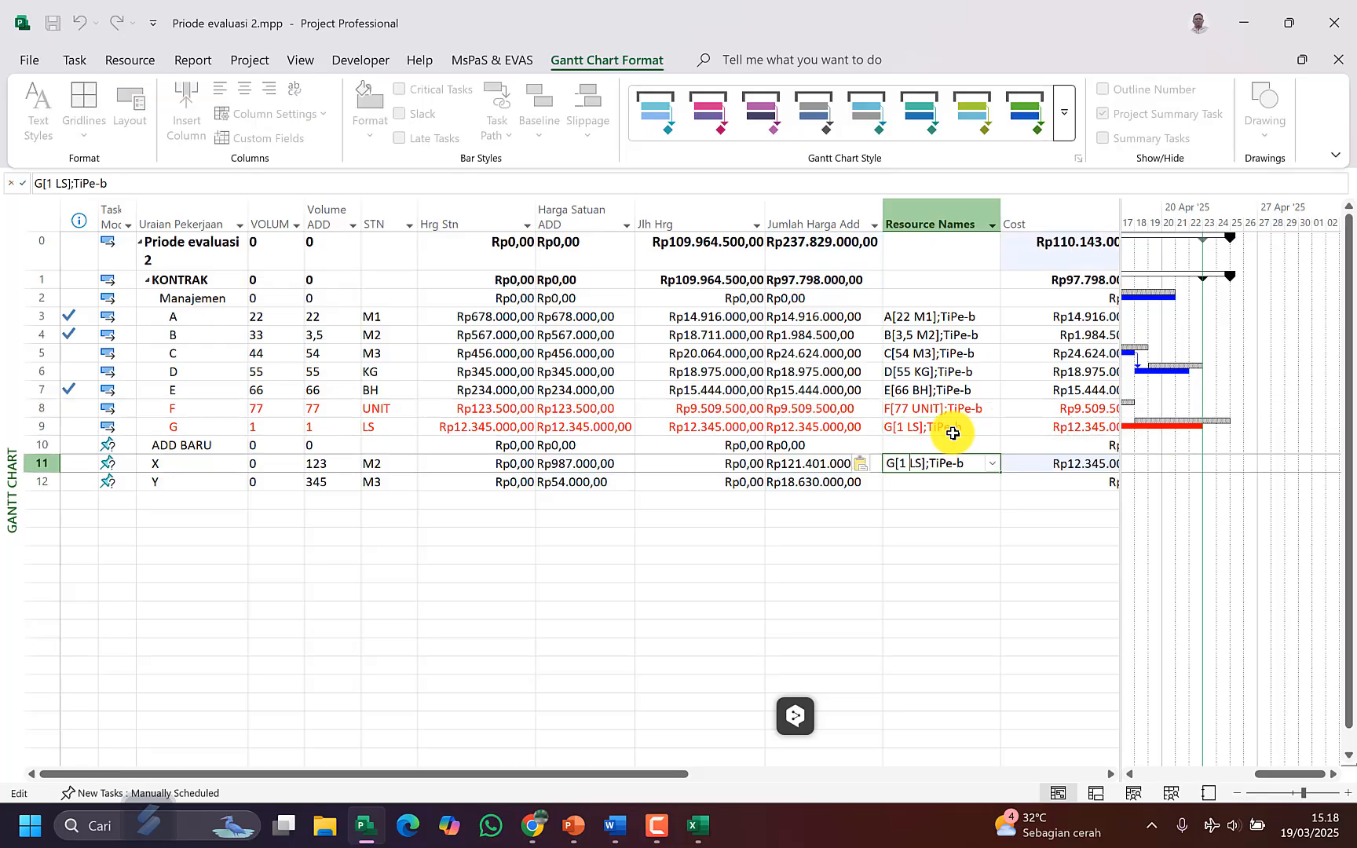
pyautogui.press('Escape')
pyautogui.press('Delete')
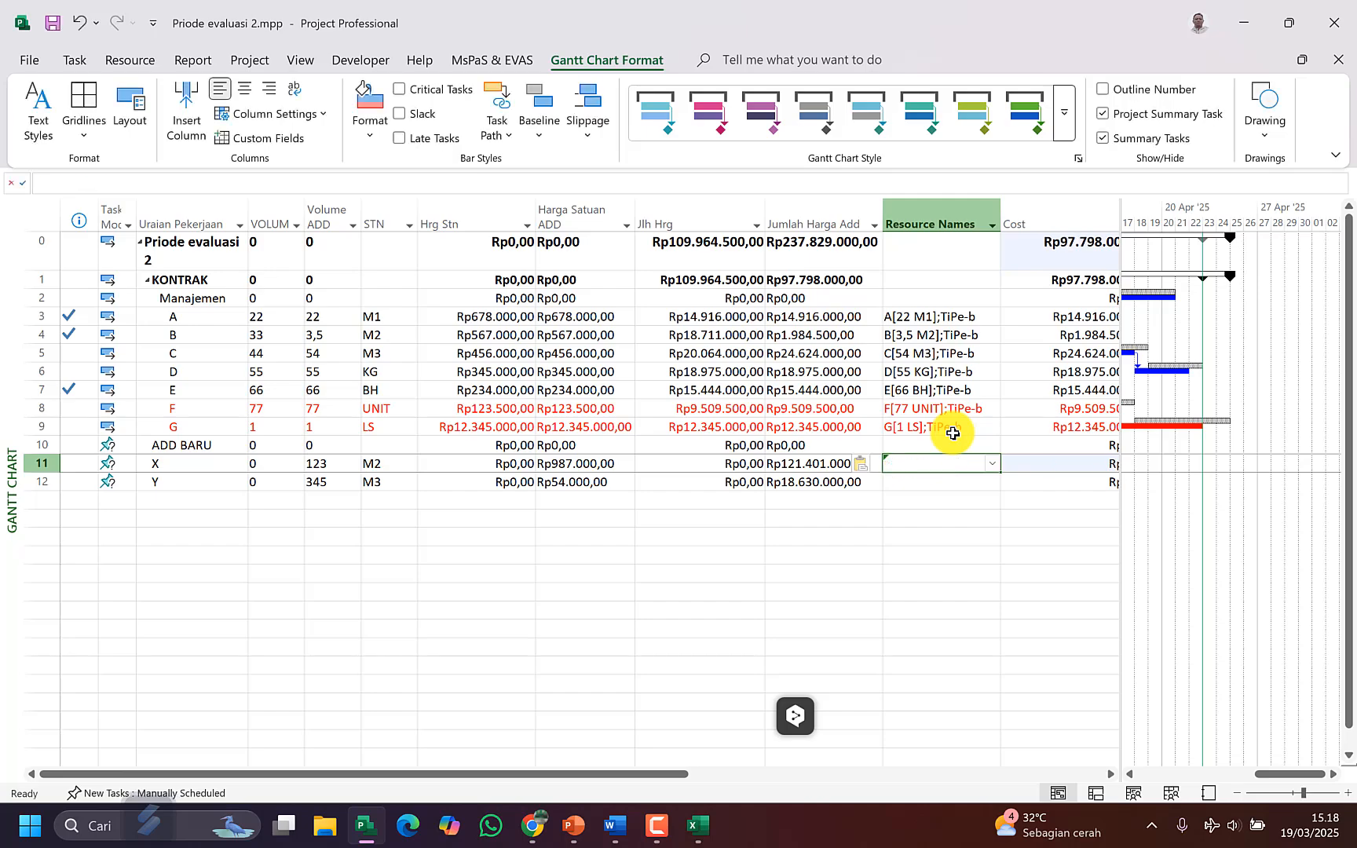
# Step: Add two resources named X and Y below TiPe-b in the Resource Sheet
pyautogui.rightClick(11, 514)
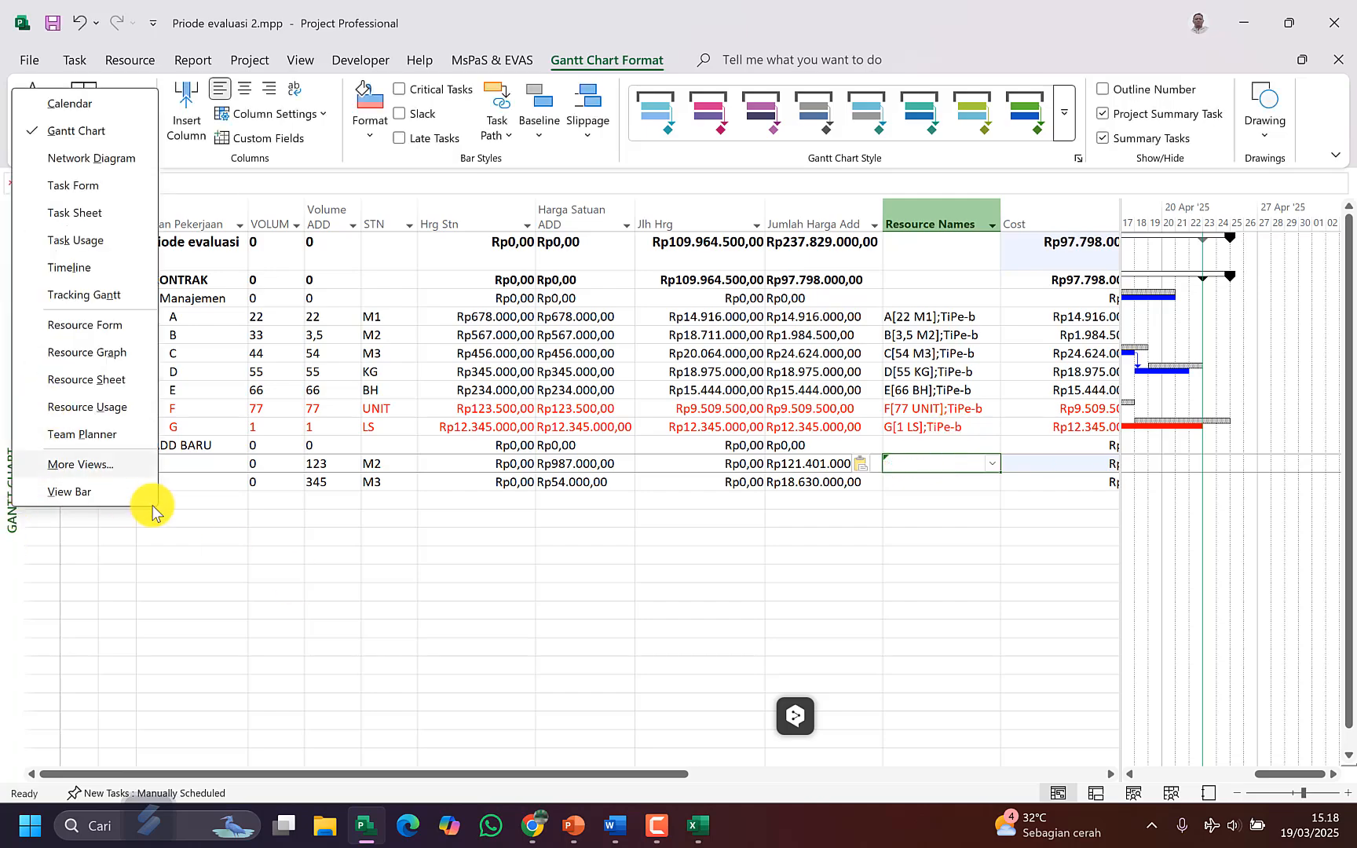
pyautogui.click(119, 384)
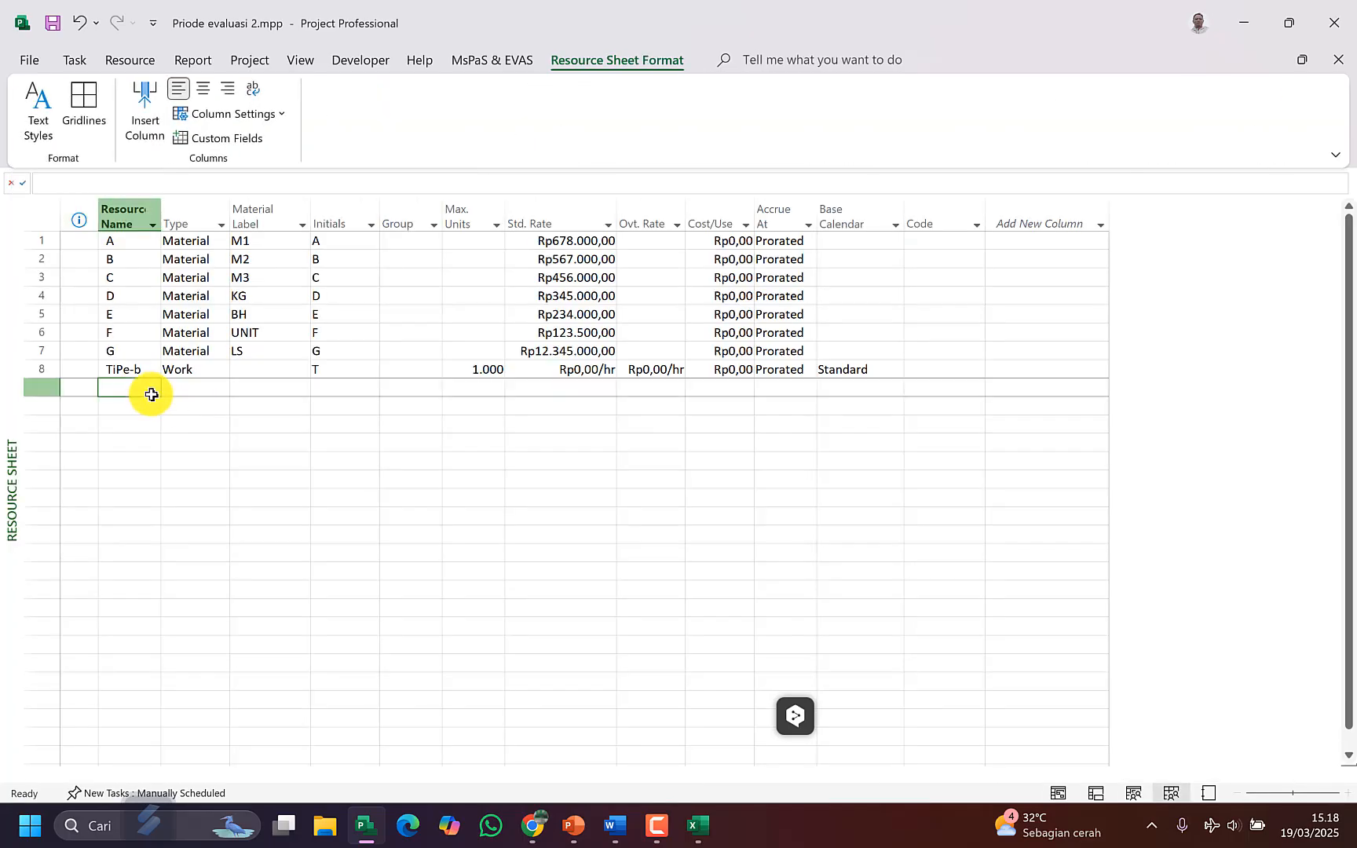
pyautogui.write('x')
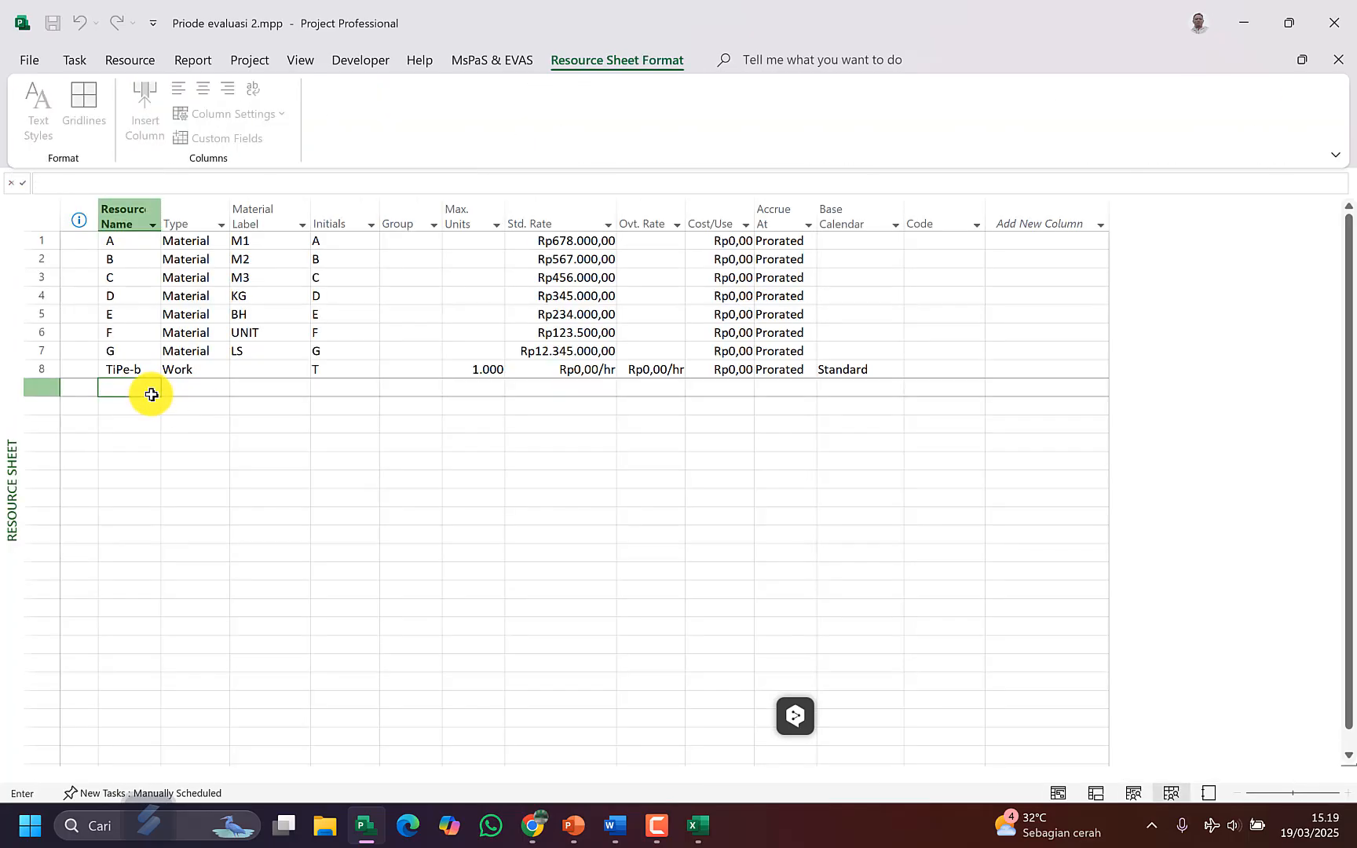
pyautogui.press('Return')
pyautogui.write('Y')
pyautogui.press('Return')
# Step: Set the type of resources X and Y to Material
pyautogui.press('Up')
pyautogui.press('Up')
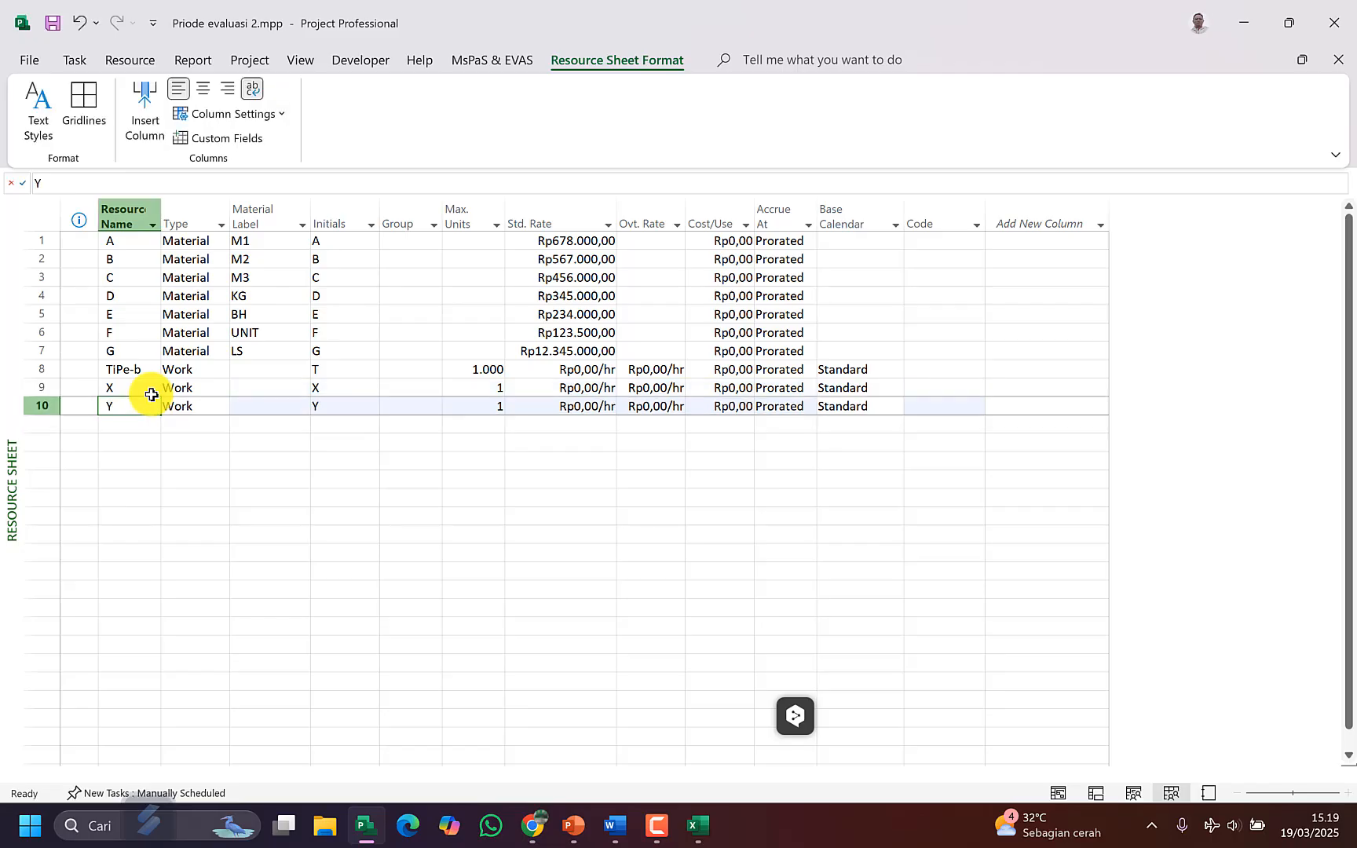
pyautogui.press('Right')
pyautogui.write('M')
pyautogui.press('Return')
pyautogui.write('M')
# Step: Set the material label to M2 for resource X and M3 for resource Y
pyautogui.press('Up')
pyautogui.press('Right')
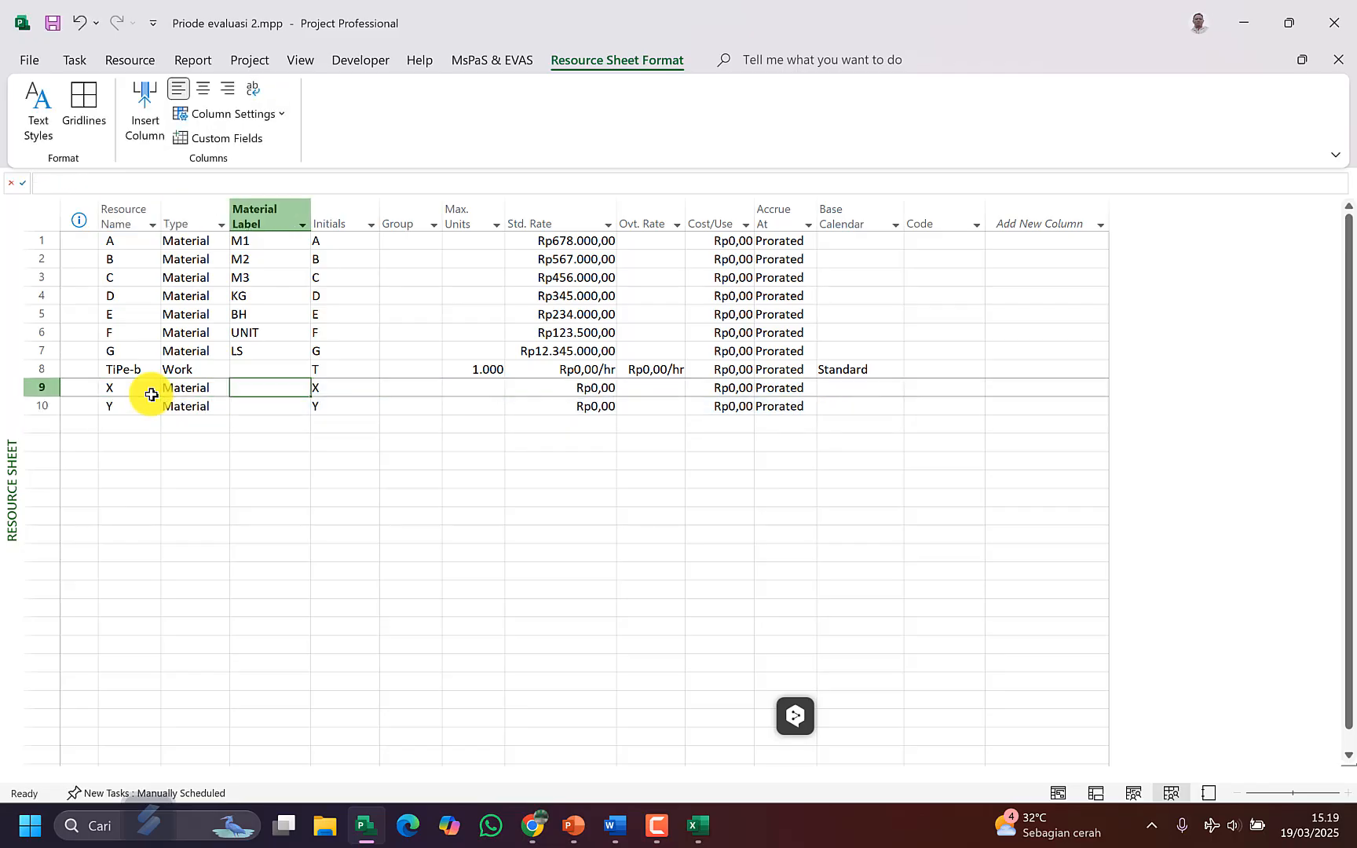
pyautogui.write('M3')
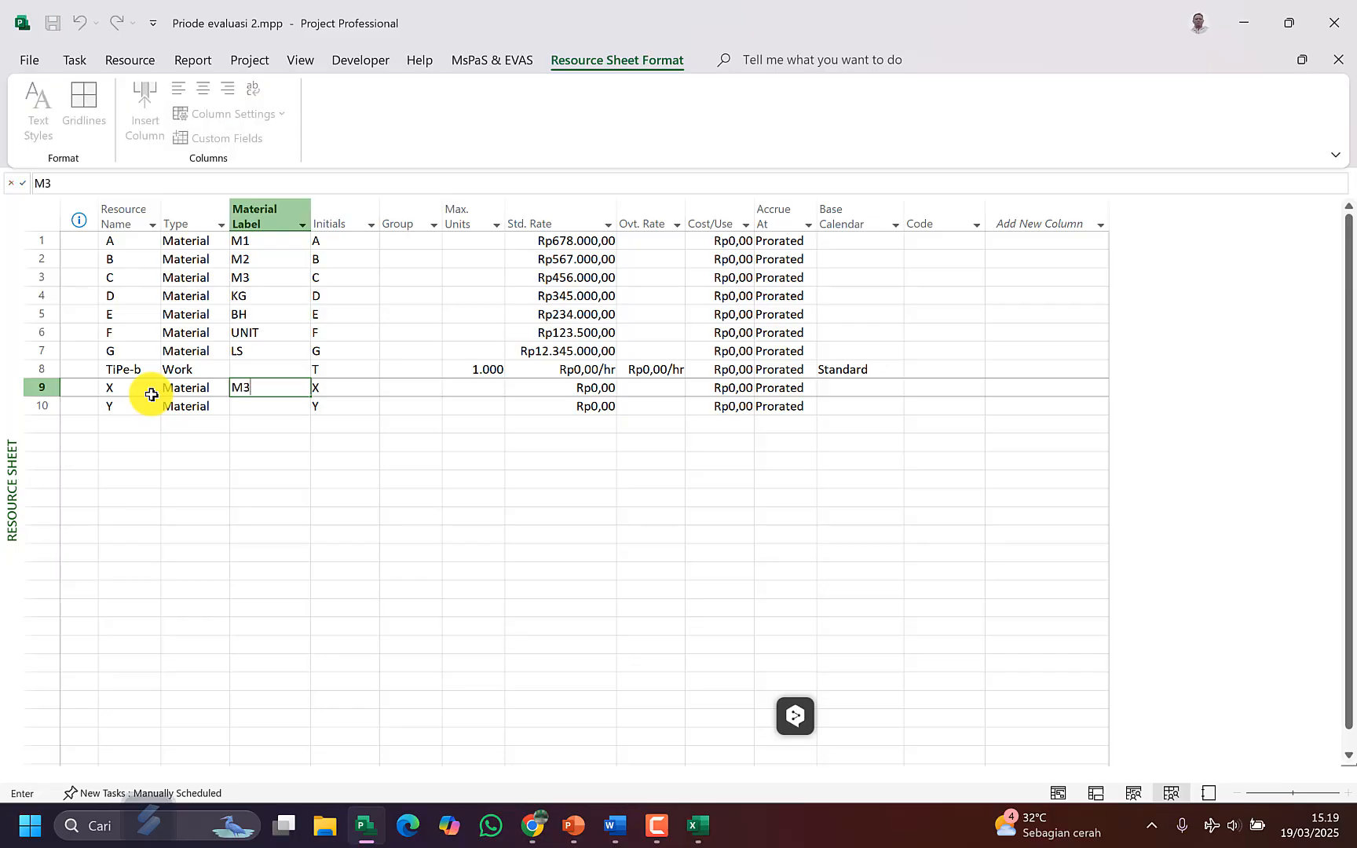
pyautogui.press('Up')
pyautogui.press('Down')
pyautogui.write('M2')
pyautogui.press('Return')
pyautogui.write('M3')
pyautogui.press('Right')
pyautogui.press('Right')
pyautogui.press('Right')
pyautogui.press('Right')
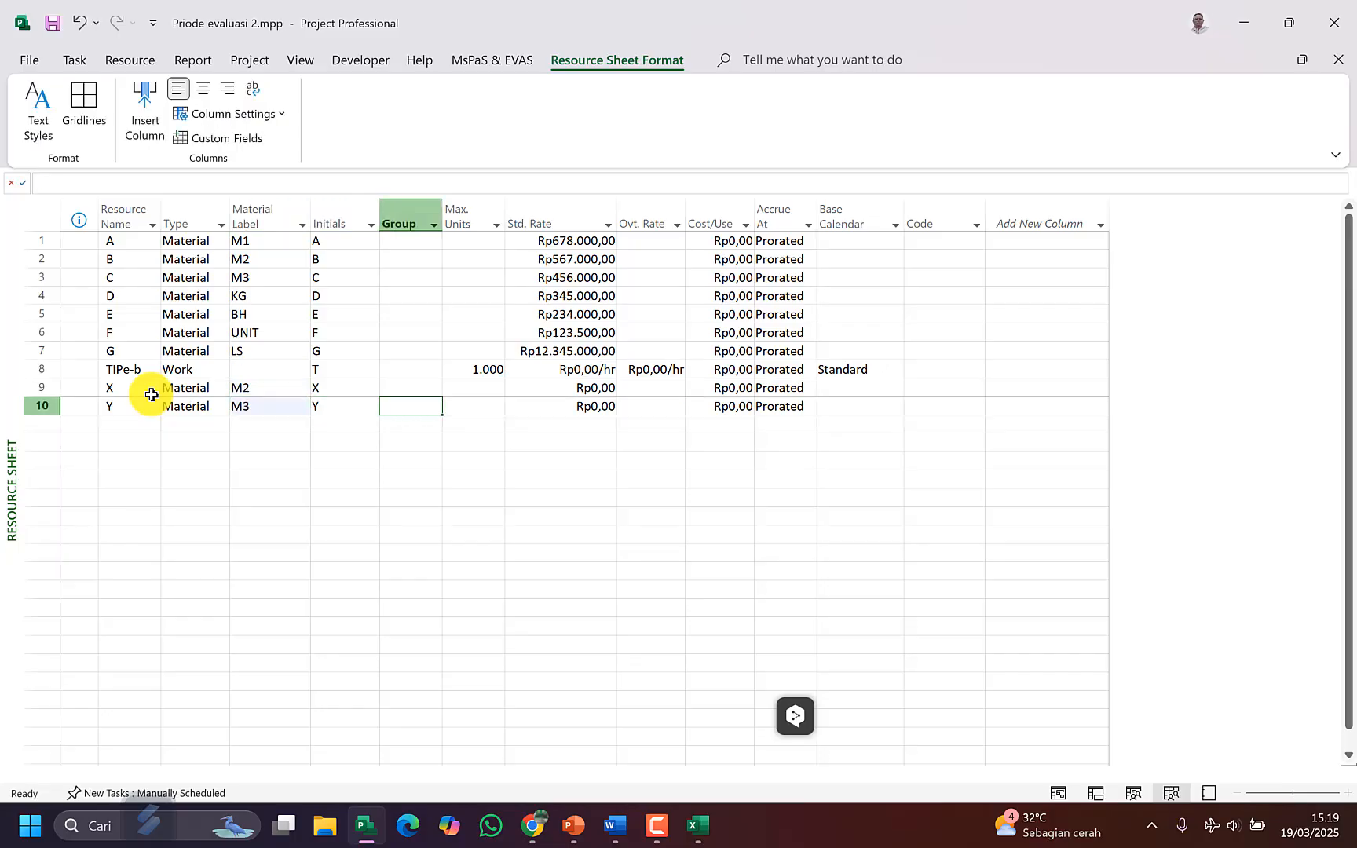
# Step: Set the standard rates of resource X to 987000 and resource Y to 54000
pyautogui.press('Up')
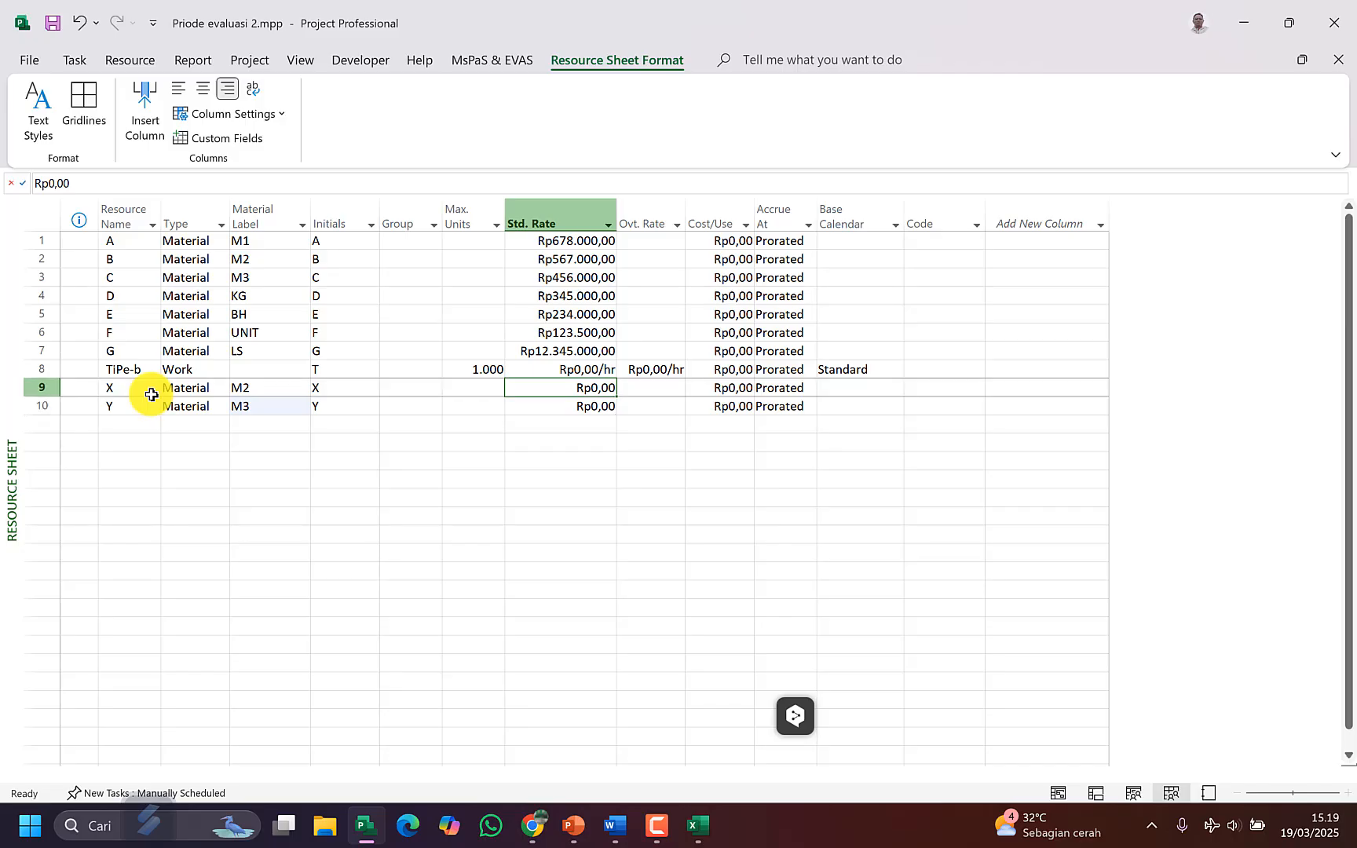
pyautogui.write('987000')
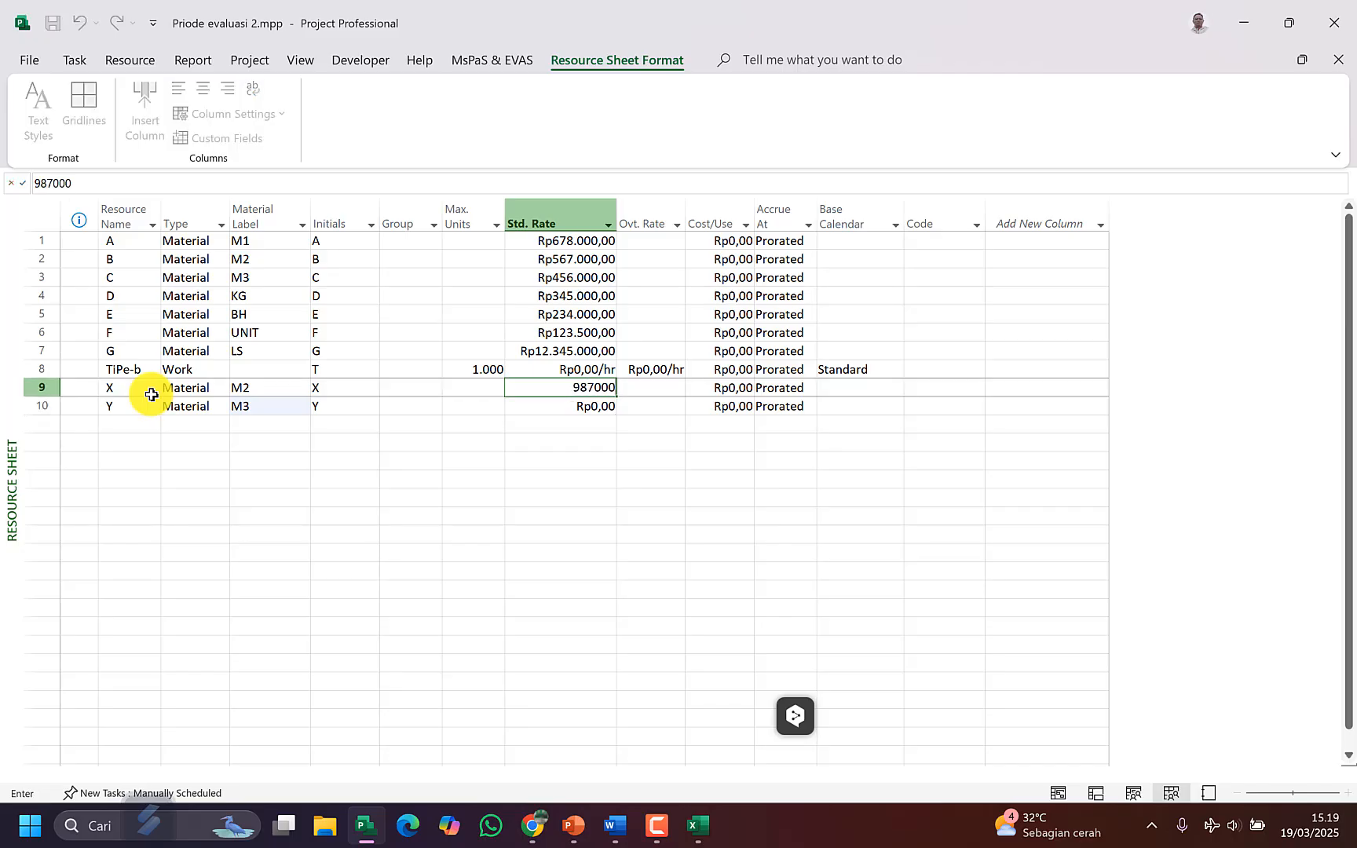
pyautogui.press('Return')
pyautogui.write('54000')
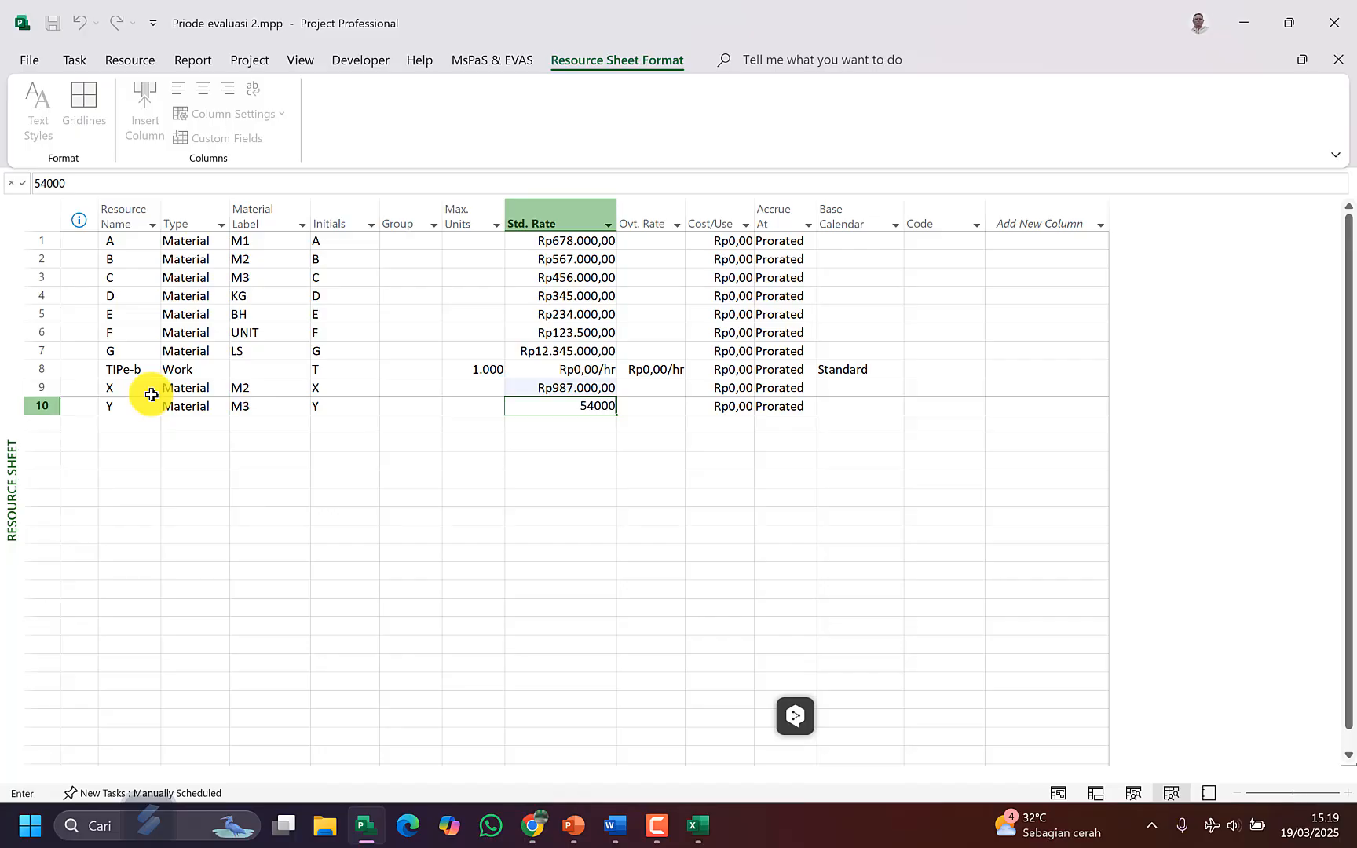
pyautogui.press('Return')
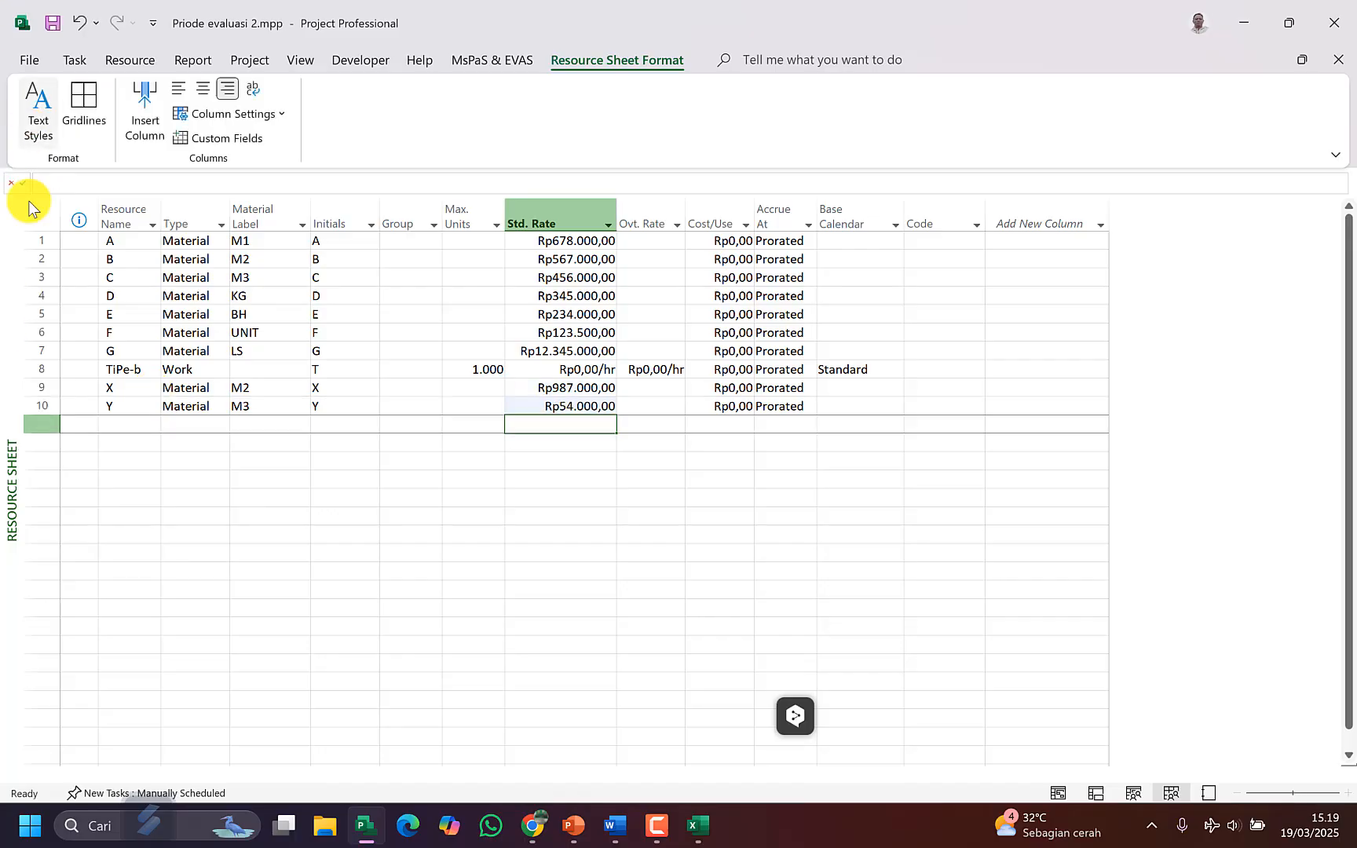
# Step: Switch to the Gantt Chart view and copy task G's resource assignment to task X
pyautogui.rightClick(10, 360)
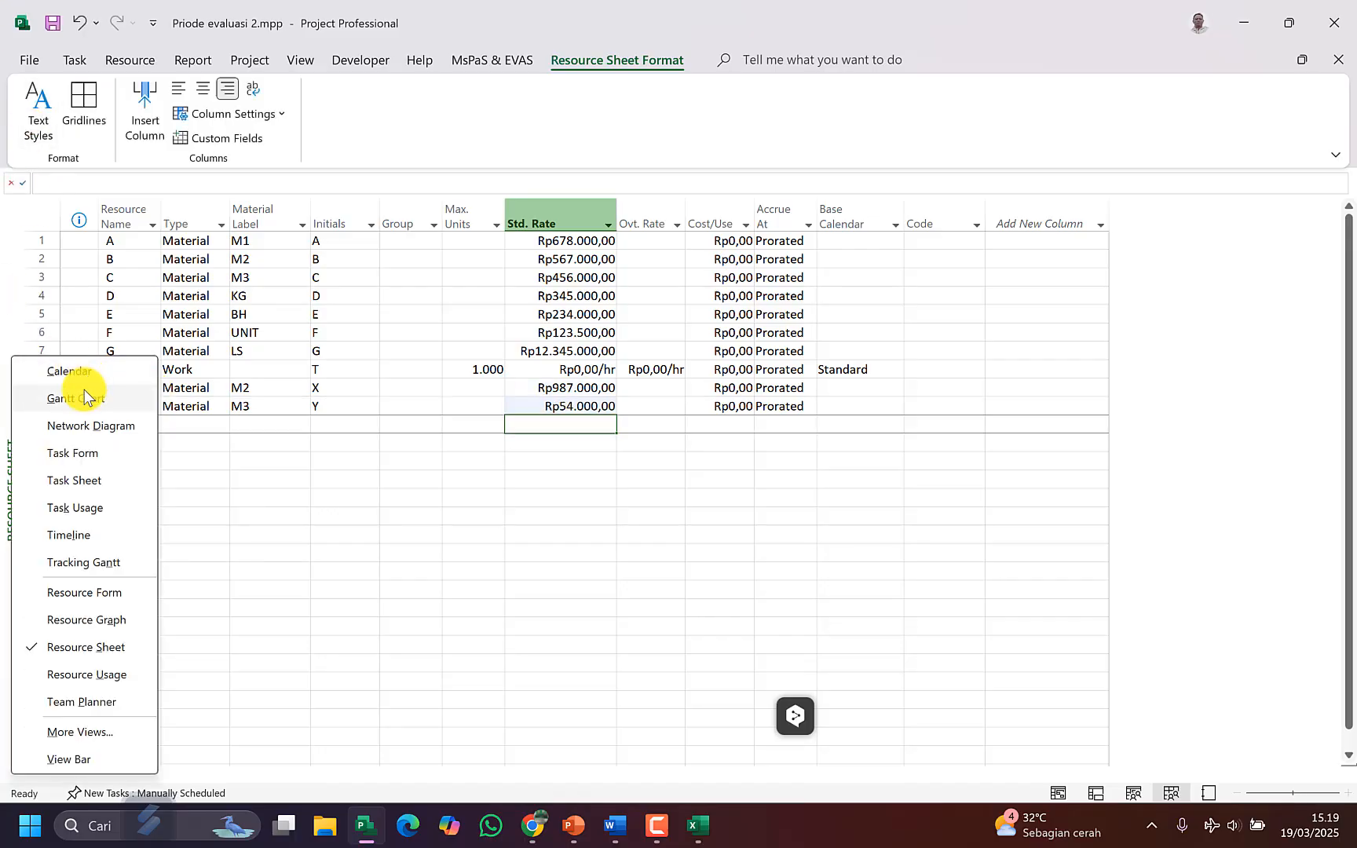
pyautogui.click(85, 395)
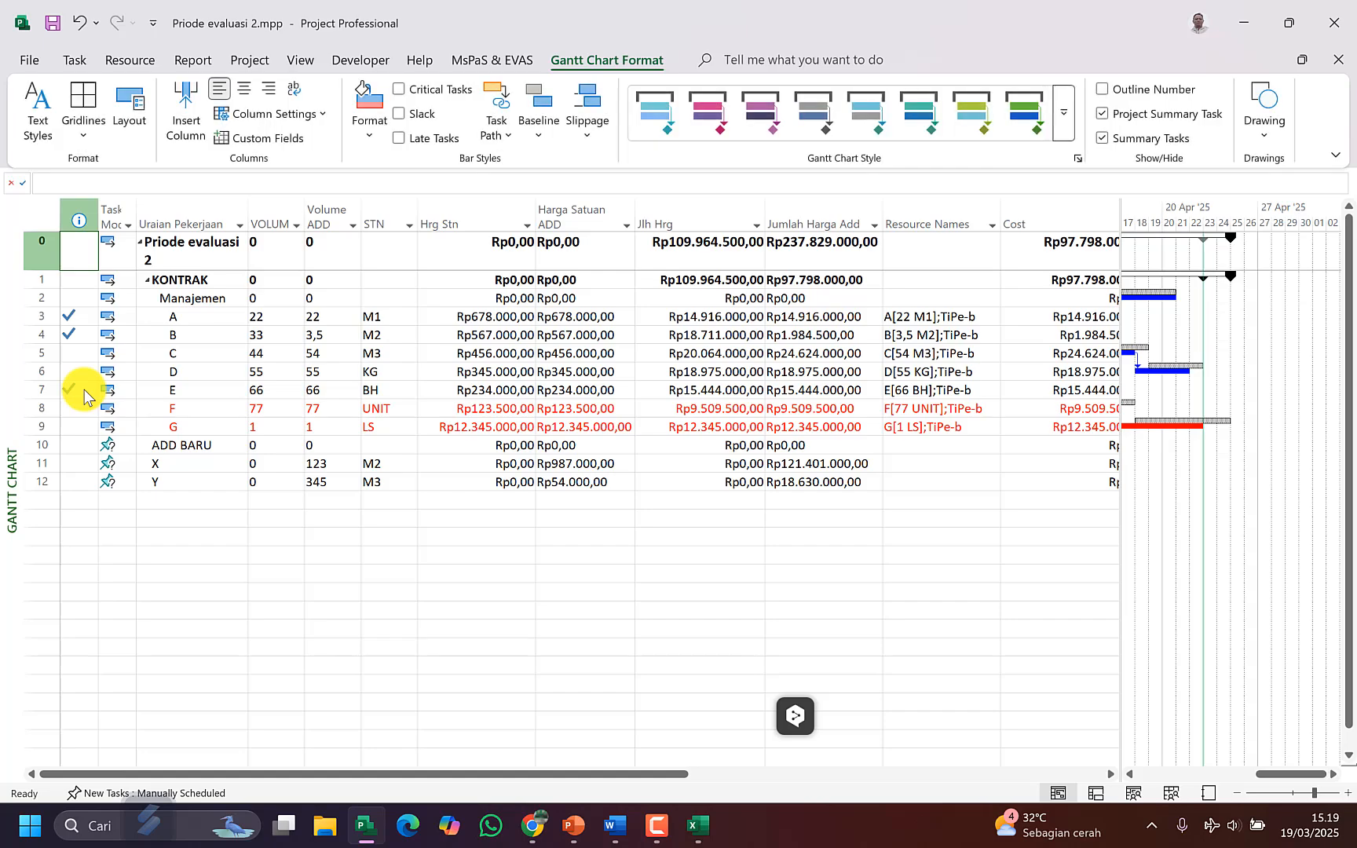
pyautogui.click(901, 444)
pyautogui.press('Up')
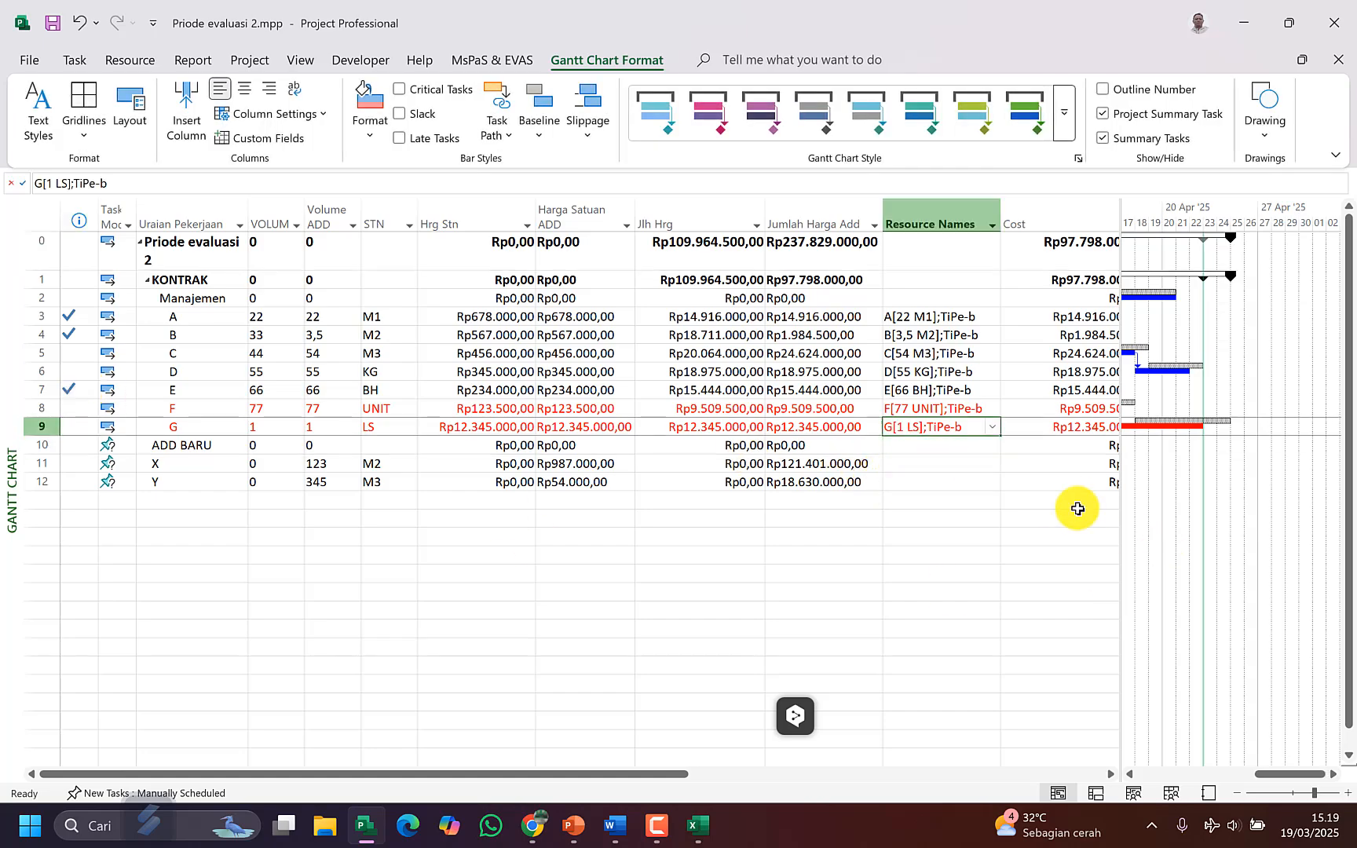
pyautogui.press('Down')
pyautogui.press('Down')
pyautogui.write('TiPe-b;G[1 LS]')
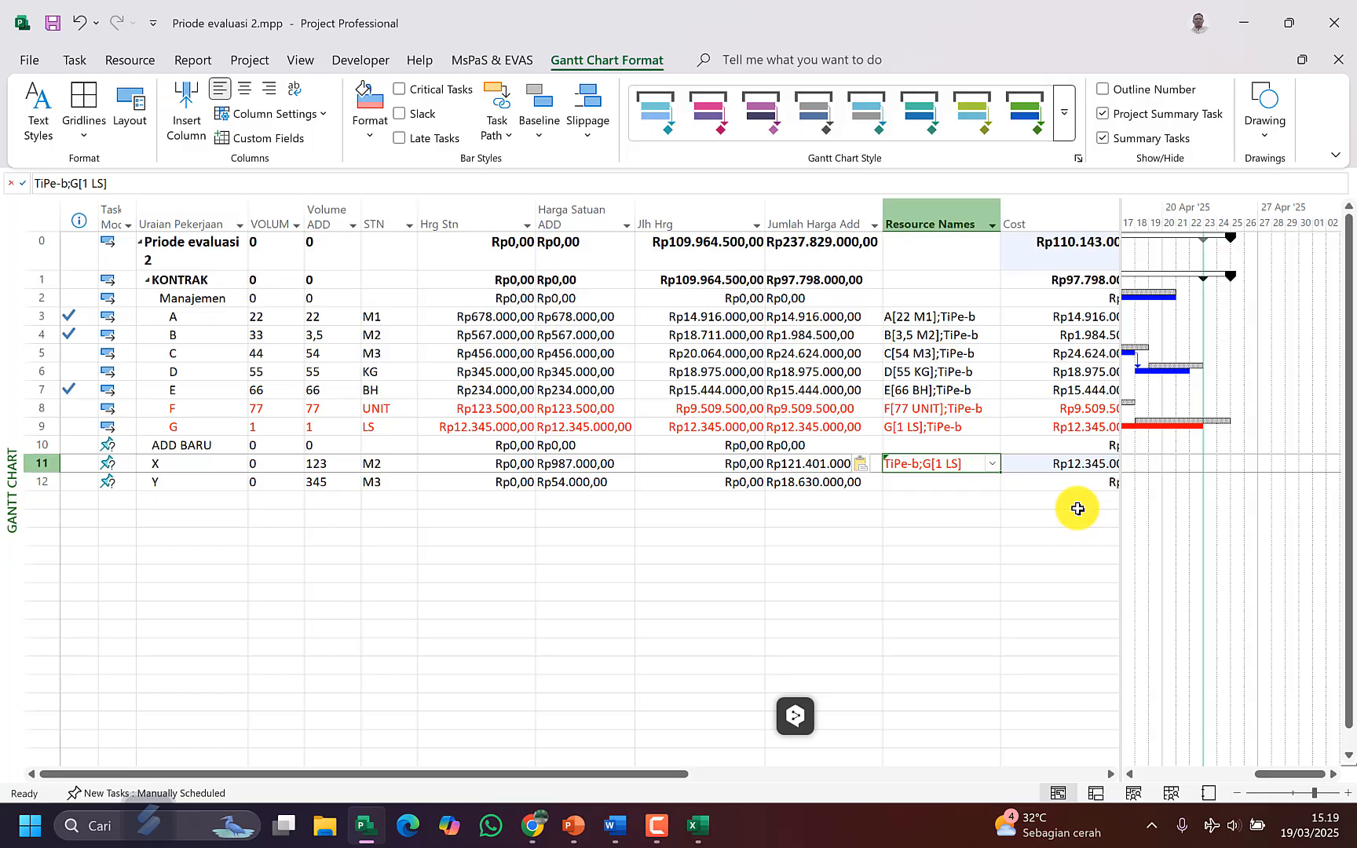
# Step: Change task X's resource assignment to TiPe-b;X[123 M2]
pyautogui.press('F2')
pyautogui.press('Left')
pyautogui.press('Left')
pyautogui.press('Left')
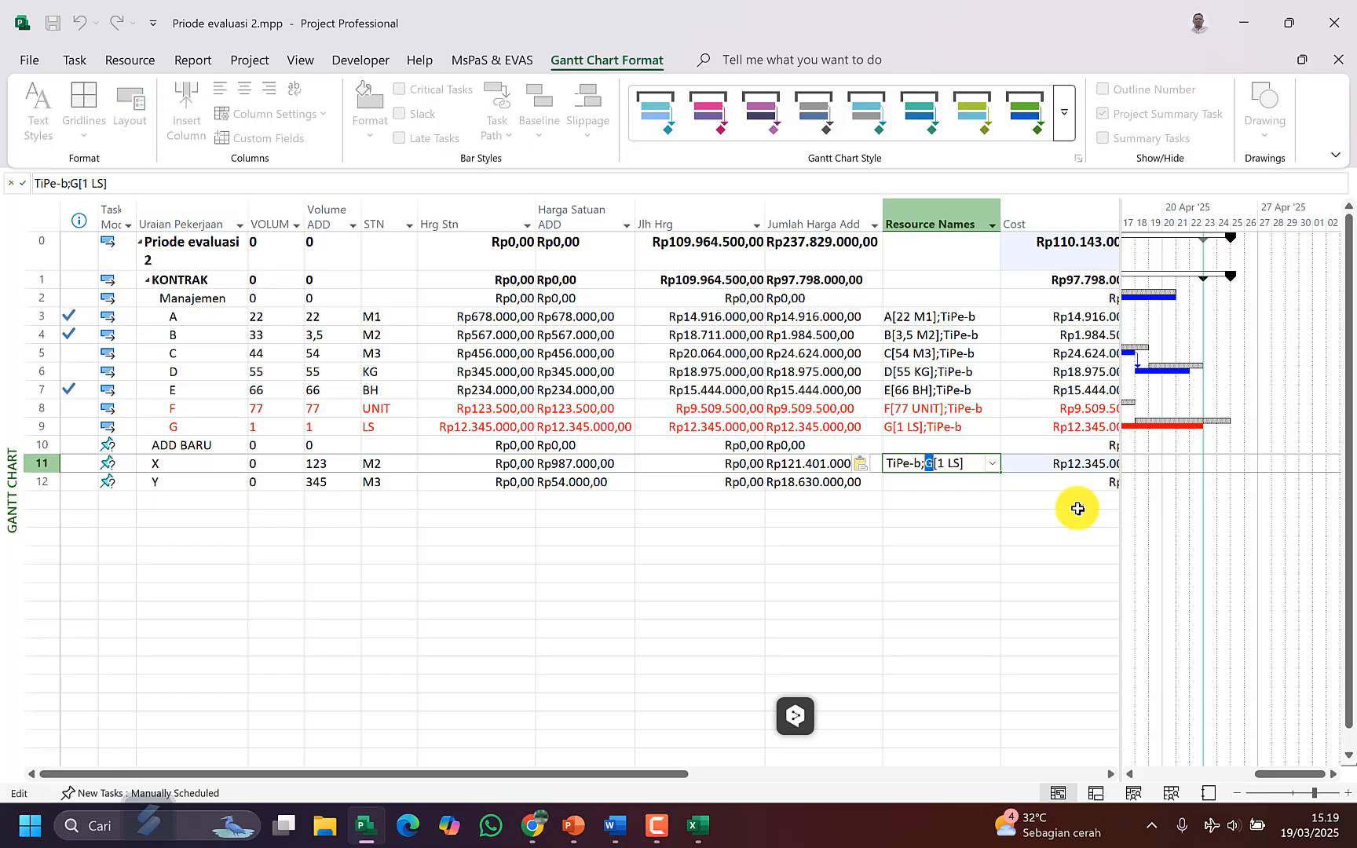
pyautogui.write('x')
pyautogui.write('23 M2')
pyautogui.press('Return')
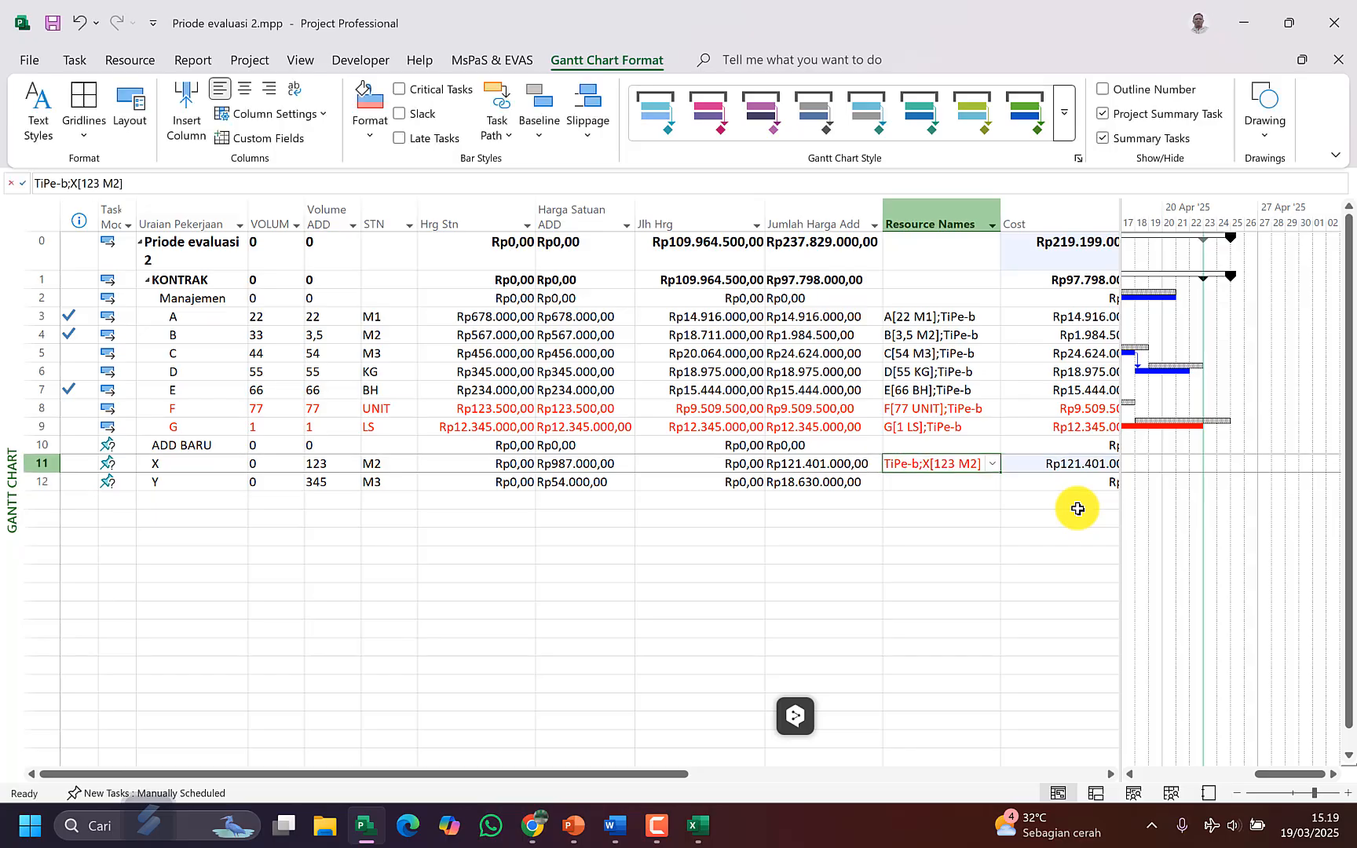
# Step: Copy task X's resource assignment to task Y
pyautogui.hotkey('ctrl', 'c')
pyautogui.press('Down')
pyautogui.hotkey('ctrl', 'v')
# Step: Change task Y's resource assignment to TiPe-b;Y[345 M3]
pyautogui.press('F2')
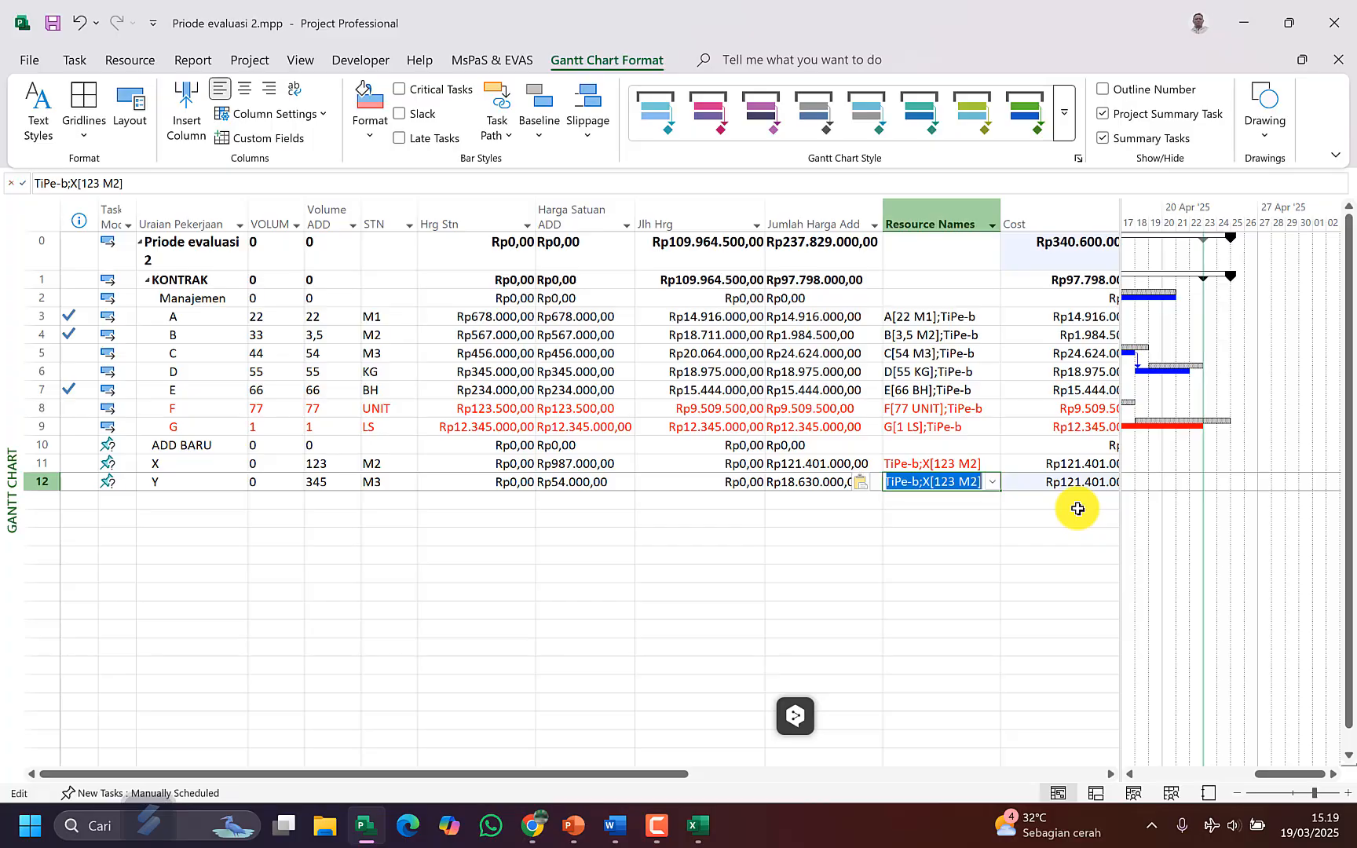
pyautogui.press('Left')
pyautogui.press('Left')
pyautogui.press('Left')
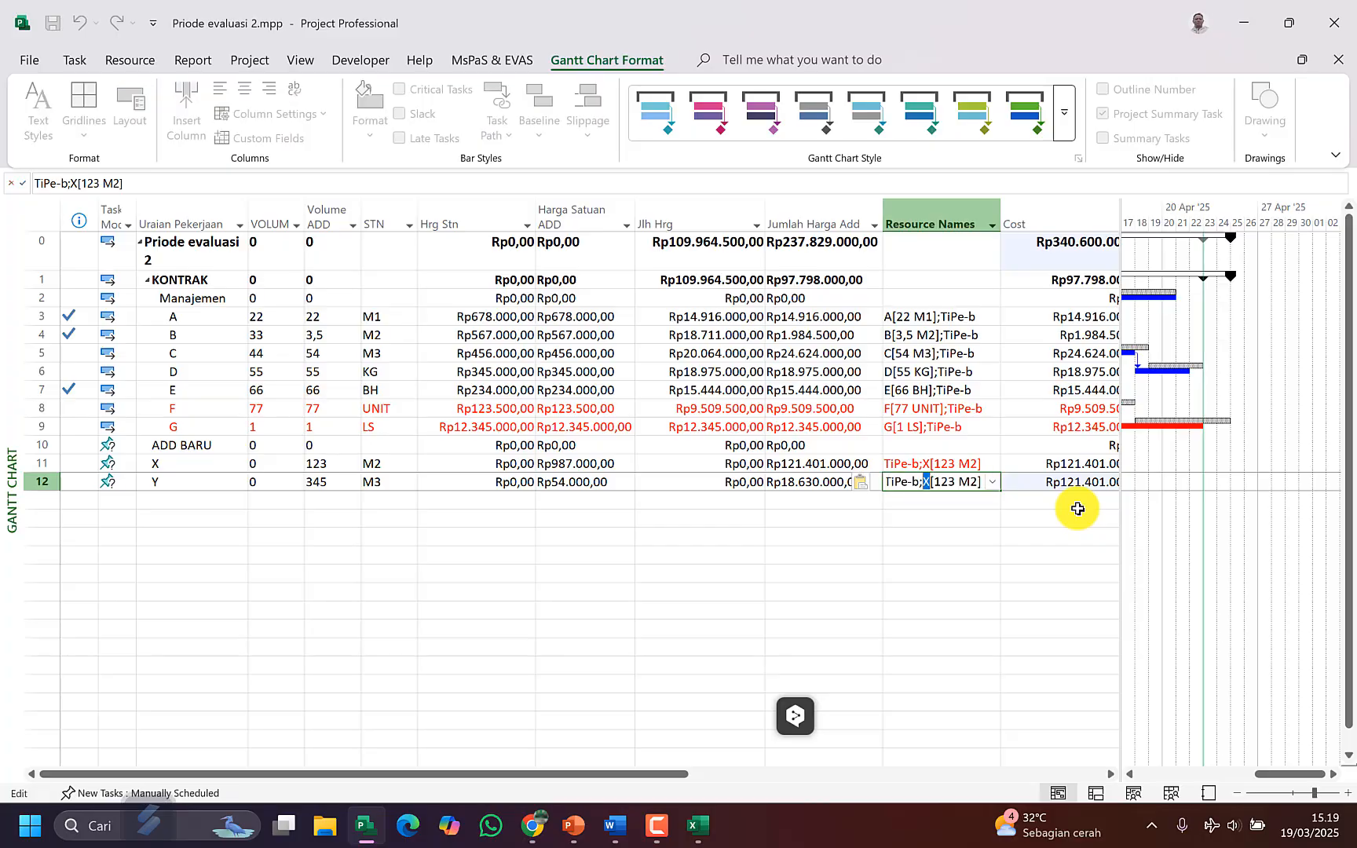
pyautogui.write('Y[')
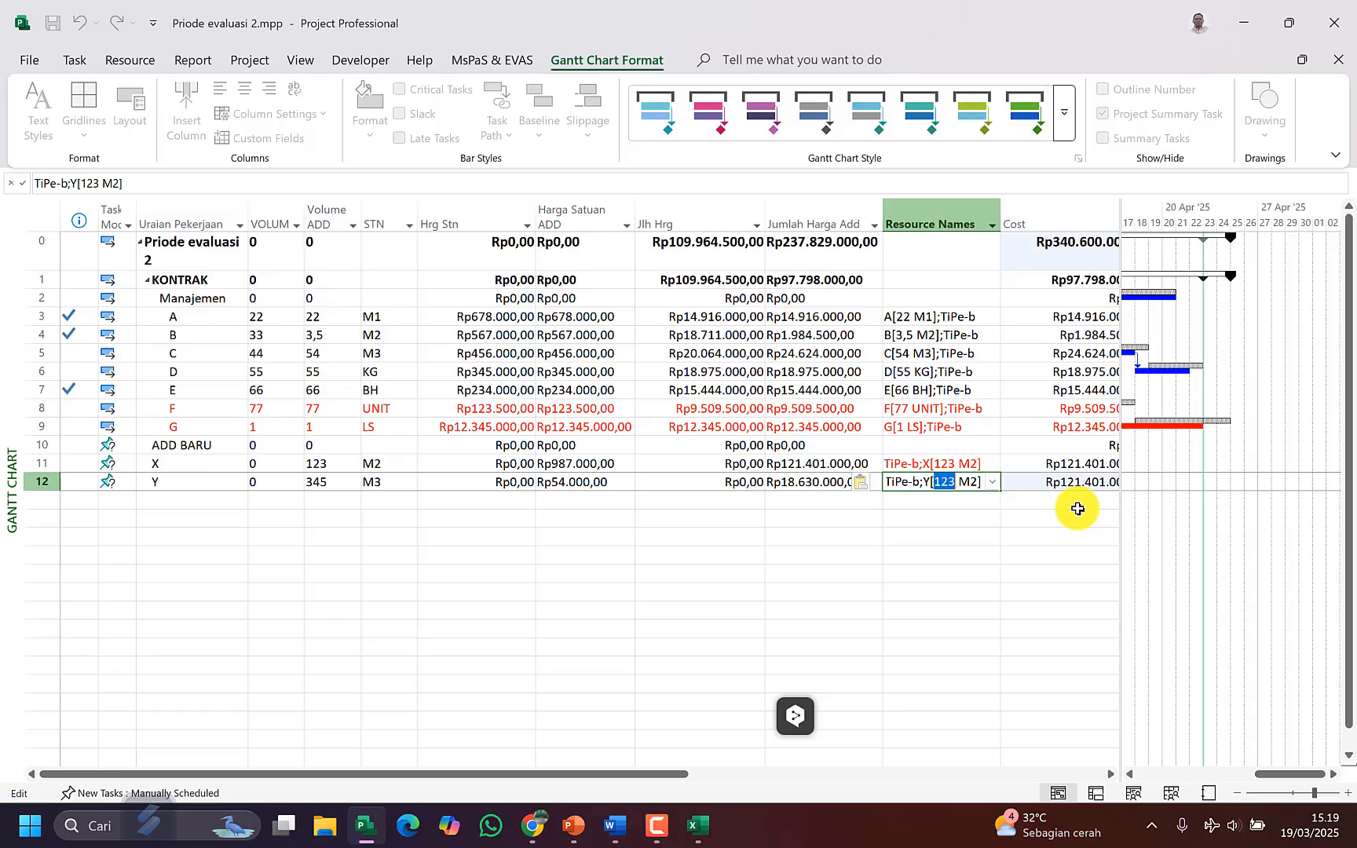
pyautogui.write('3')
pyautogui.press('Return')
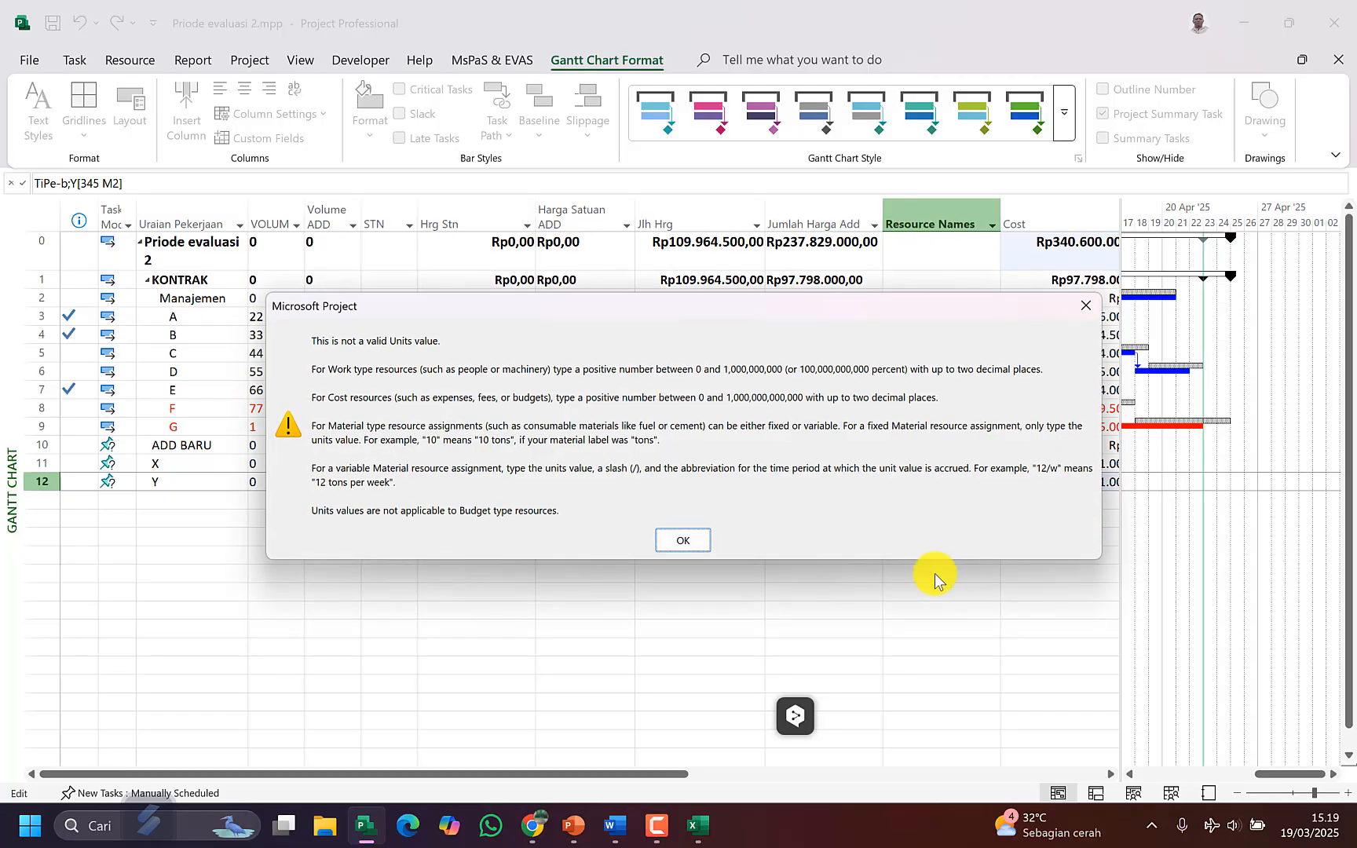
pyautogui.click(696, 520)
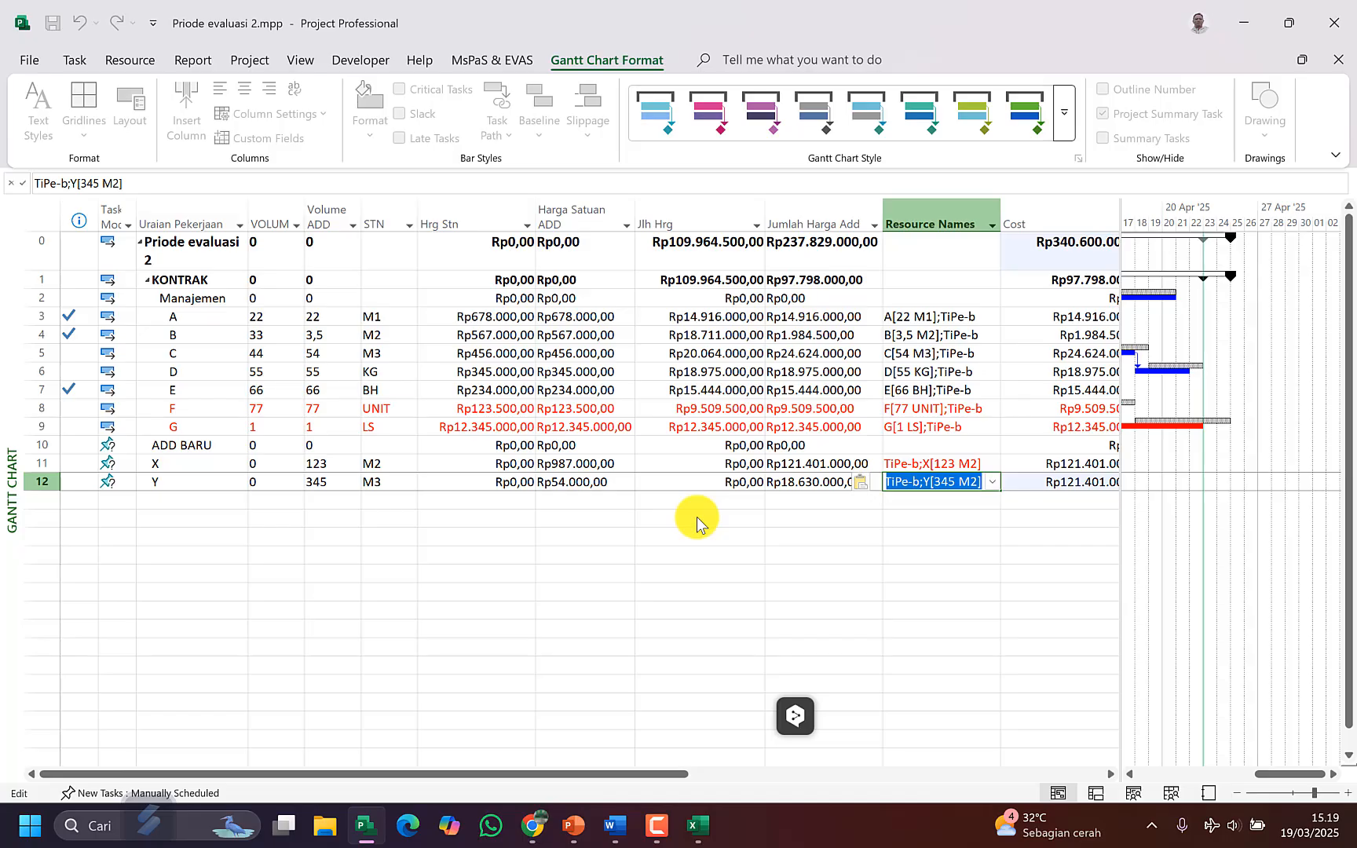
pyautogui.press('Right')
pyautogui.press('Left')
pyautogui.press('Return')
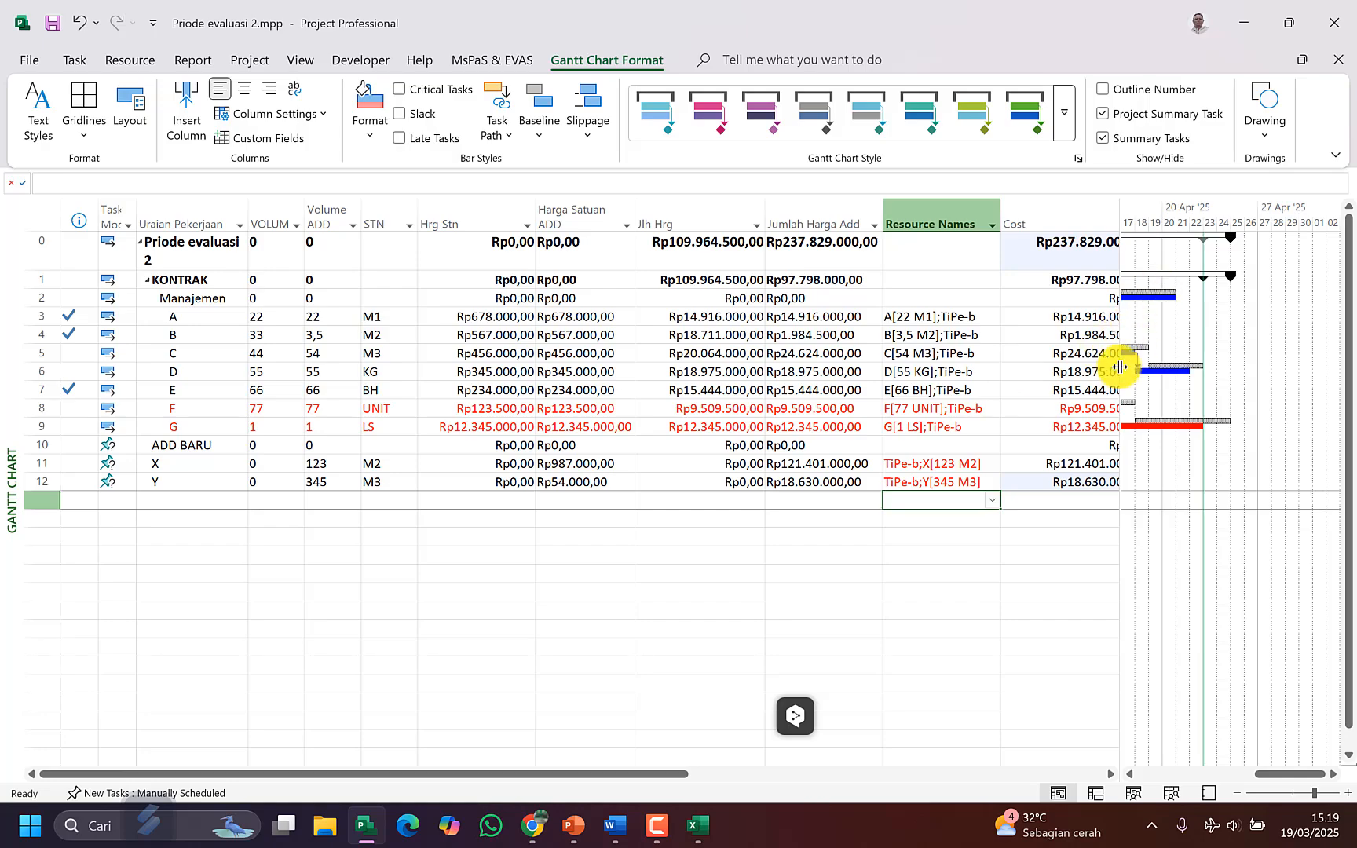
# Step: Compare the project summary's Jumlah Harga Add total with its Cost total
pyautogui.moveTo(1120, 367); pyautogui.dragTo(1328, 377)
pyautogui.click(799, 247)
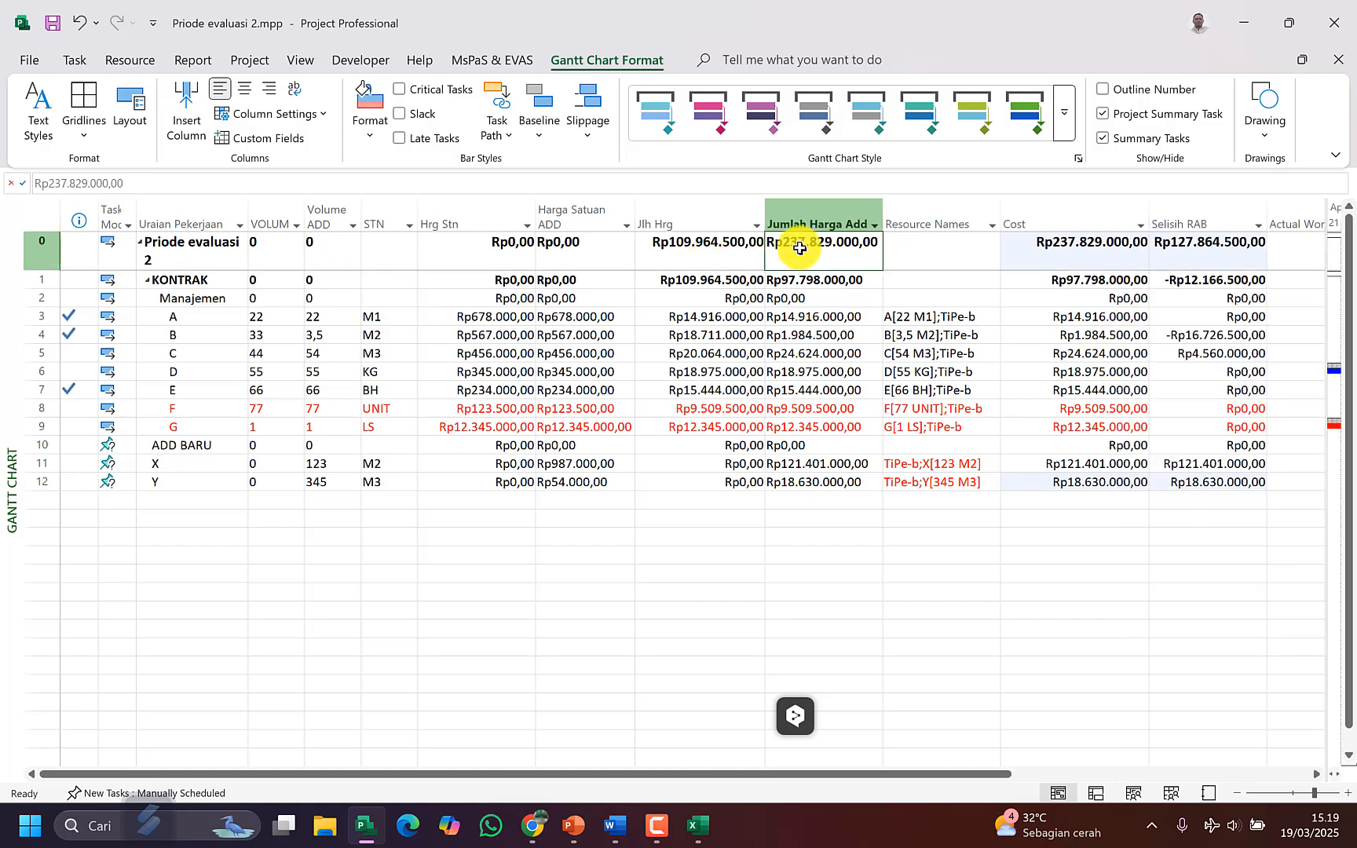
pyautogui.moveTo(799, 247); pyautogui.dragTo(1029, 263)
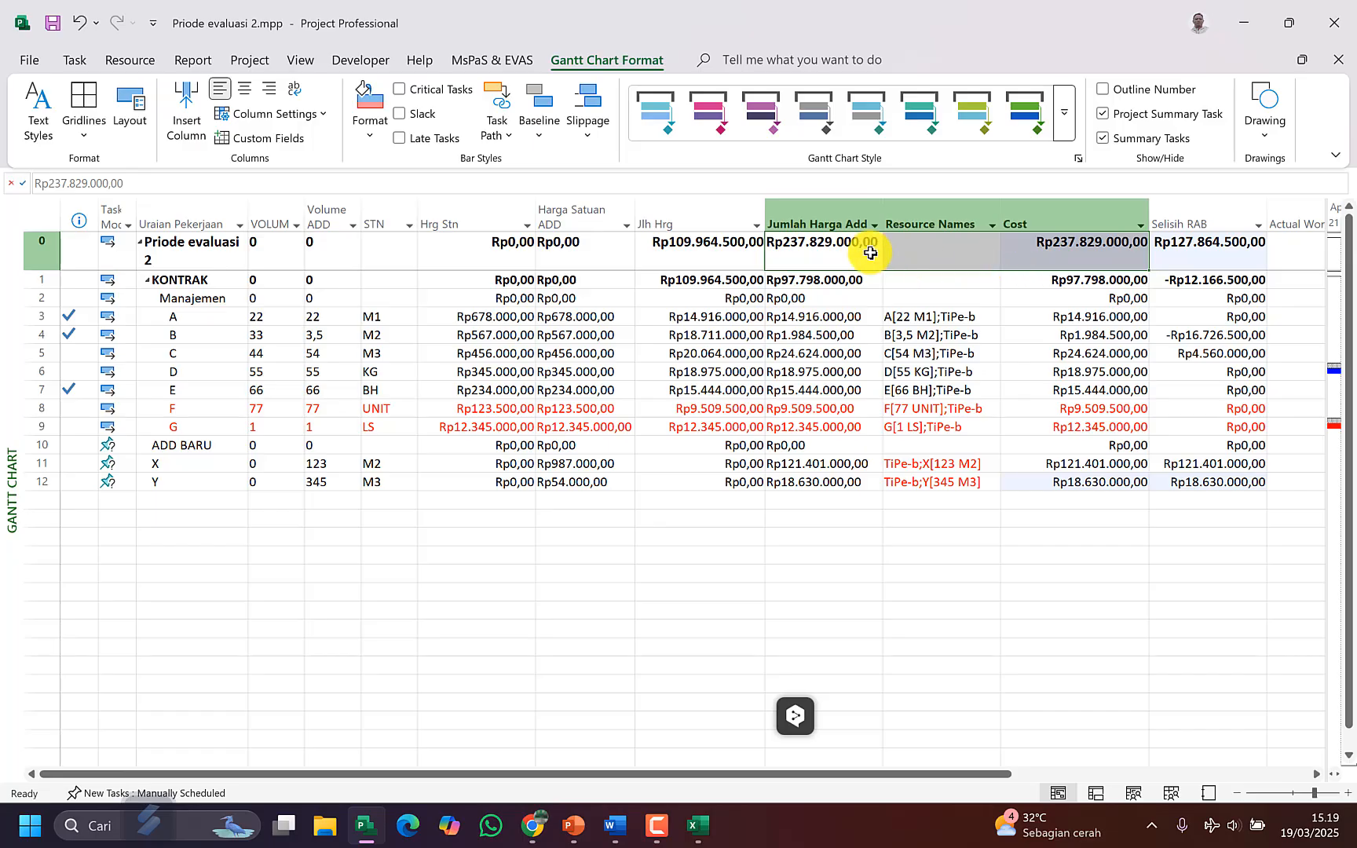
pyautogui.click(1084, 267)
pyautogui.click(876, 266)
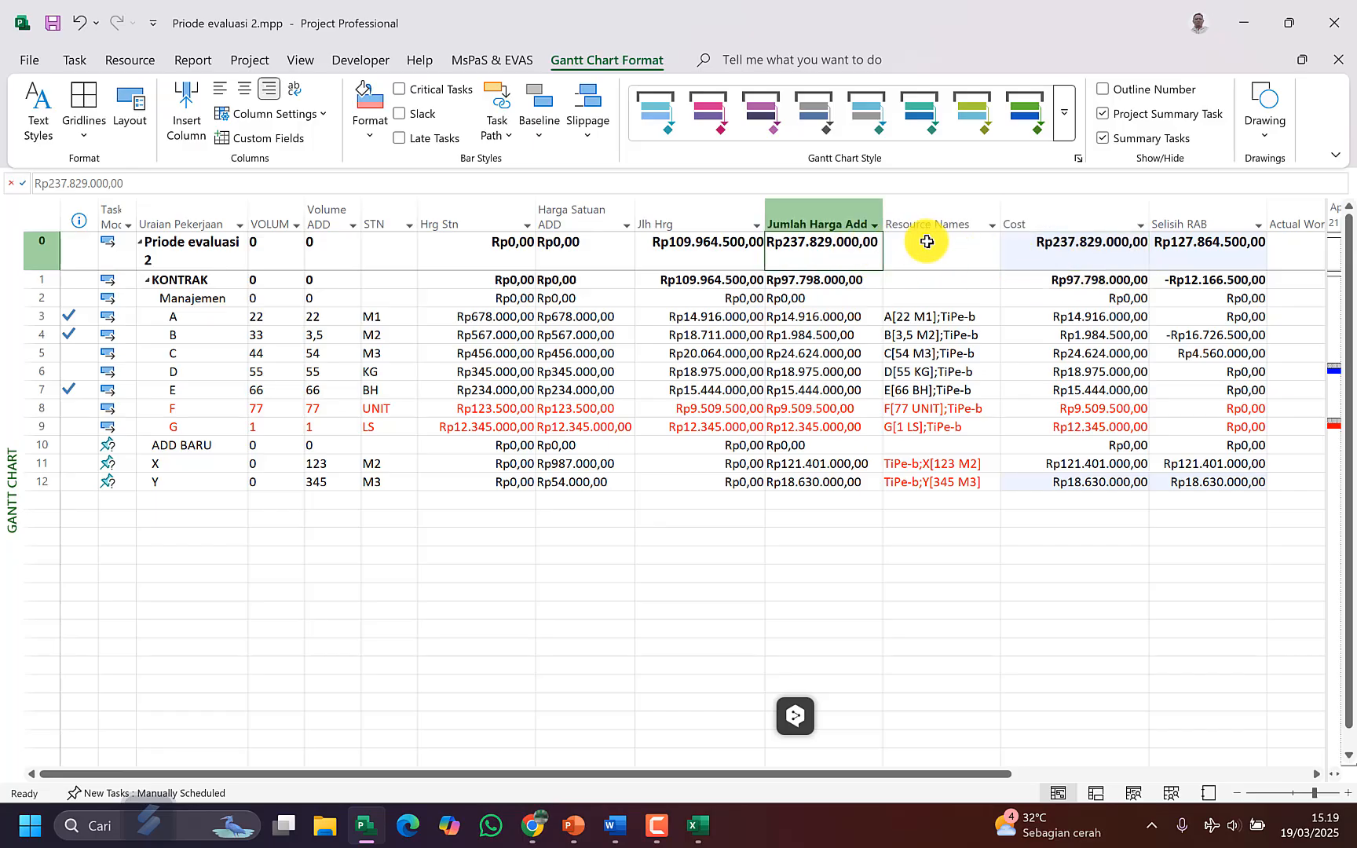
pyautogui.moveTo(927, 241); pyautogui.dragTo(1039, 240)
pyautogui.click(1045, 358)
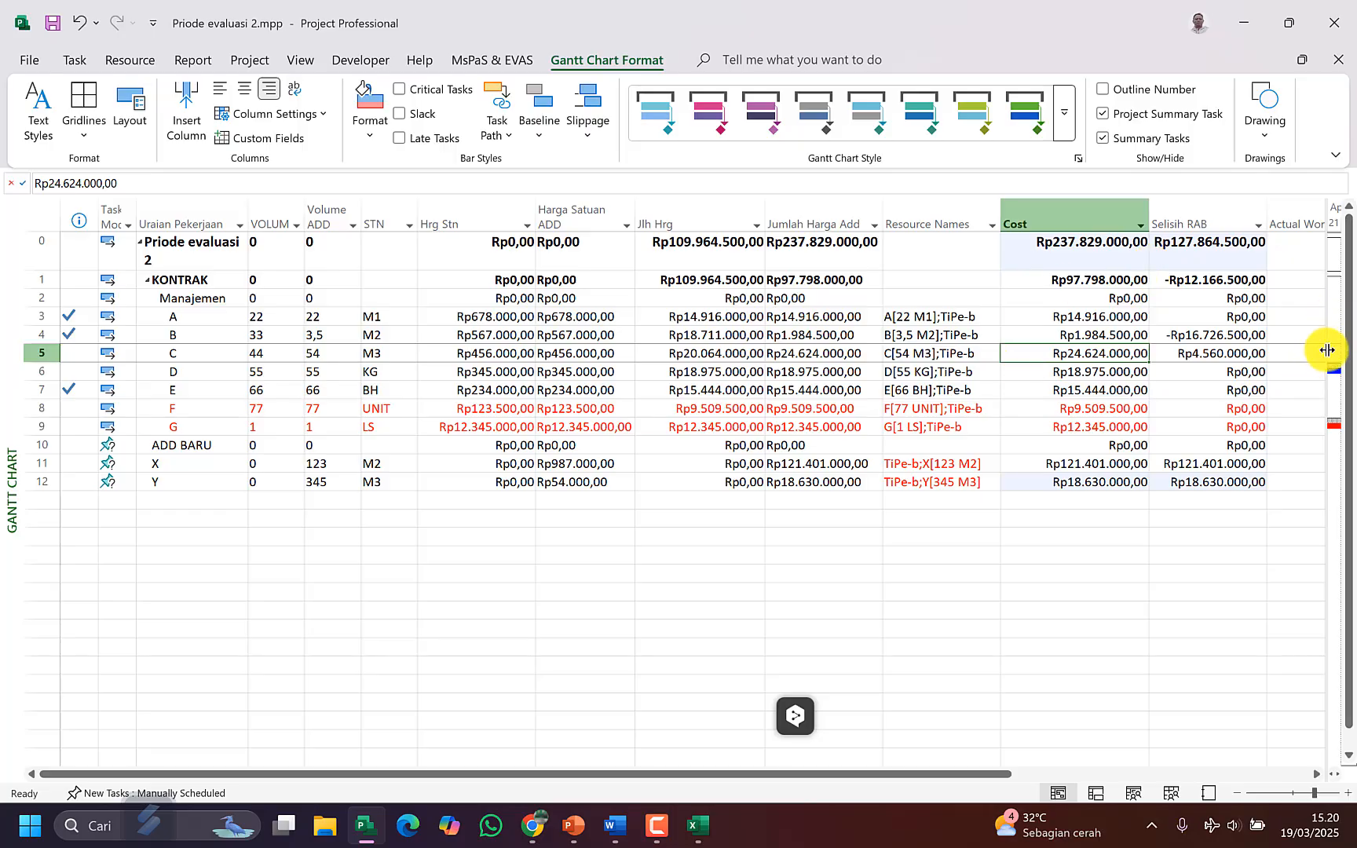
# Step: Save the current schedule of the entire project as Baseline 2
pyautogui.moveTo(1327, 350); pyautogui.dragTo(768, 424)
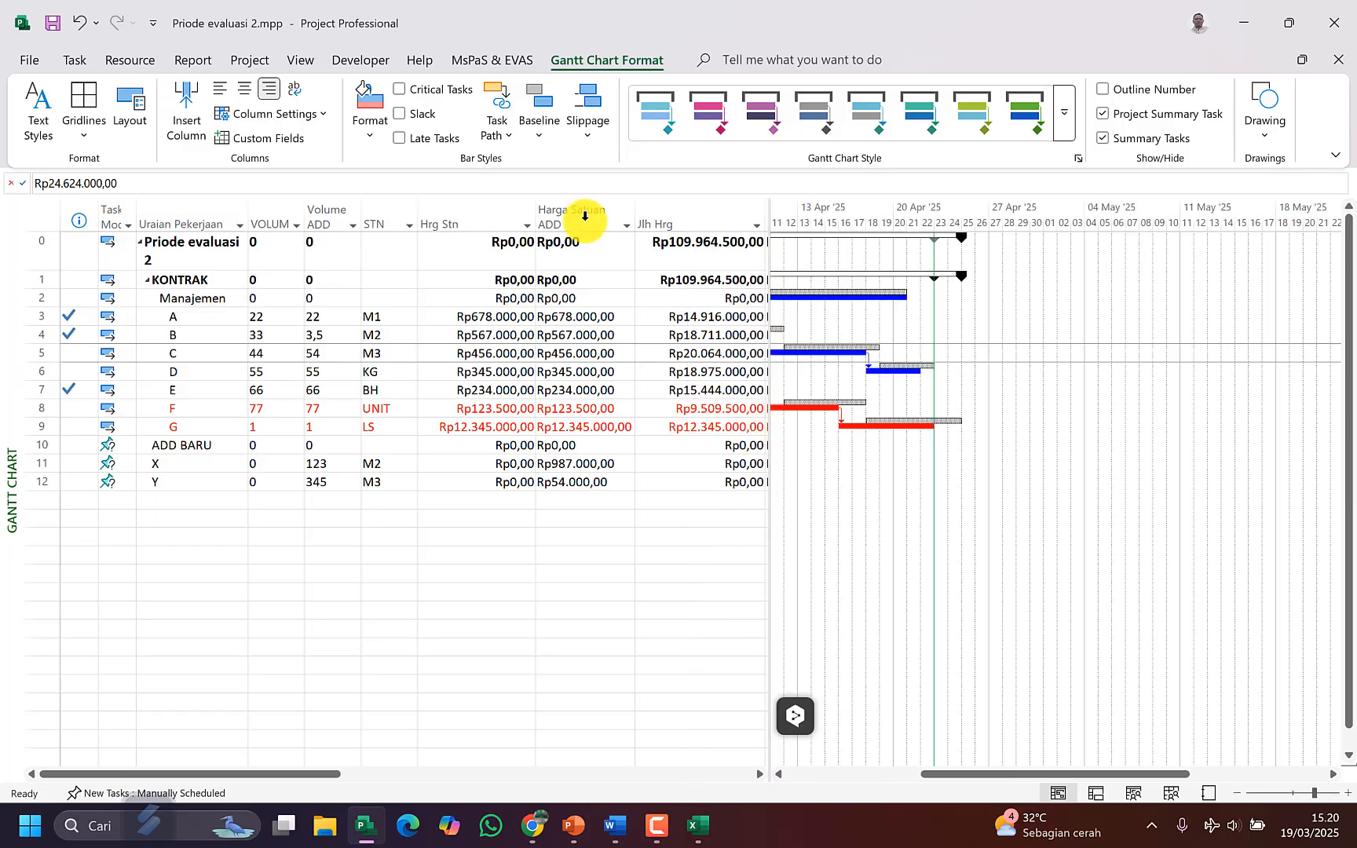
pyautogui.click(488, 67)
pyautogui.click(636, 133)
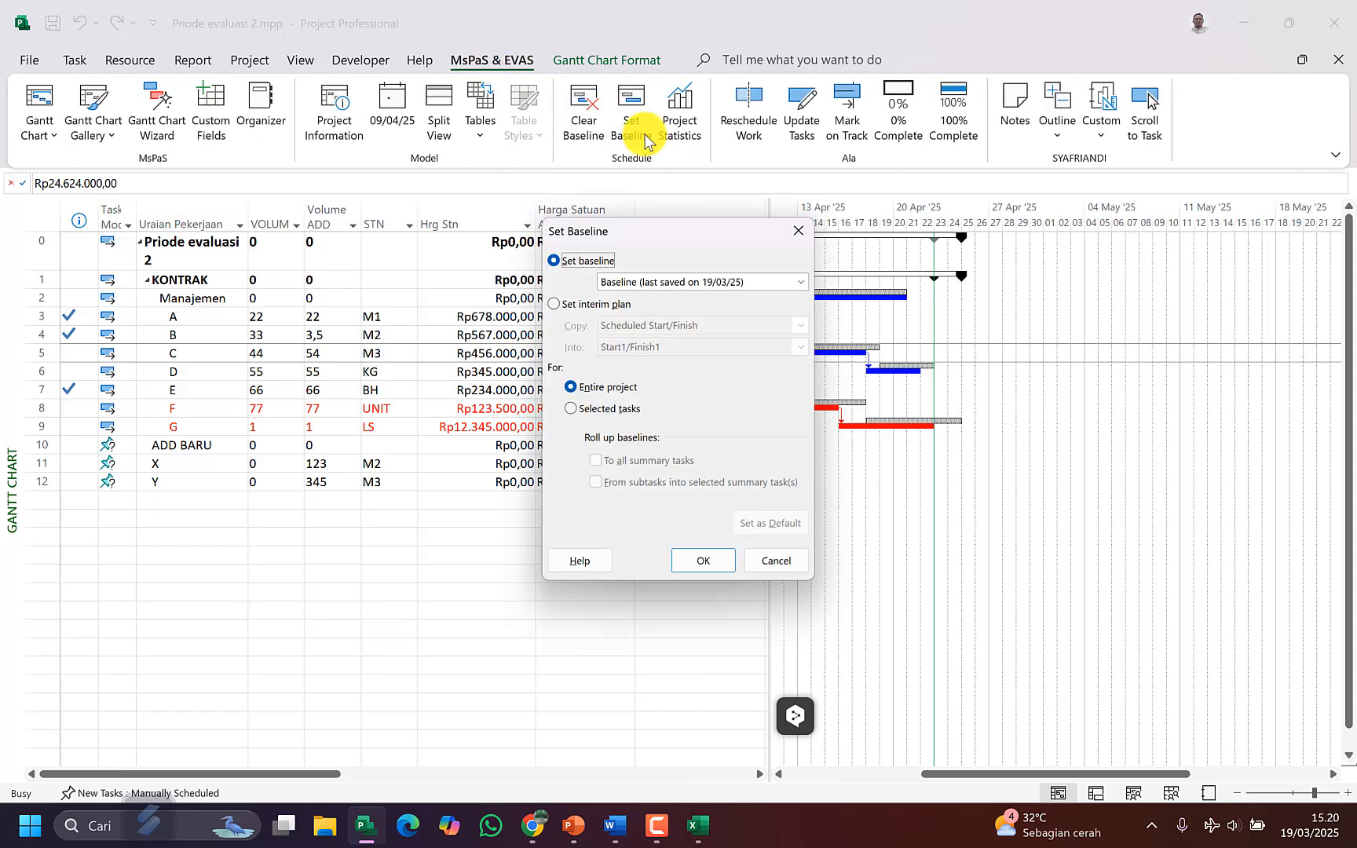
pyautogui.click(685, 282)
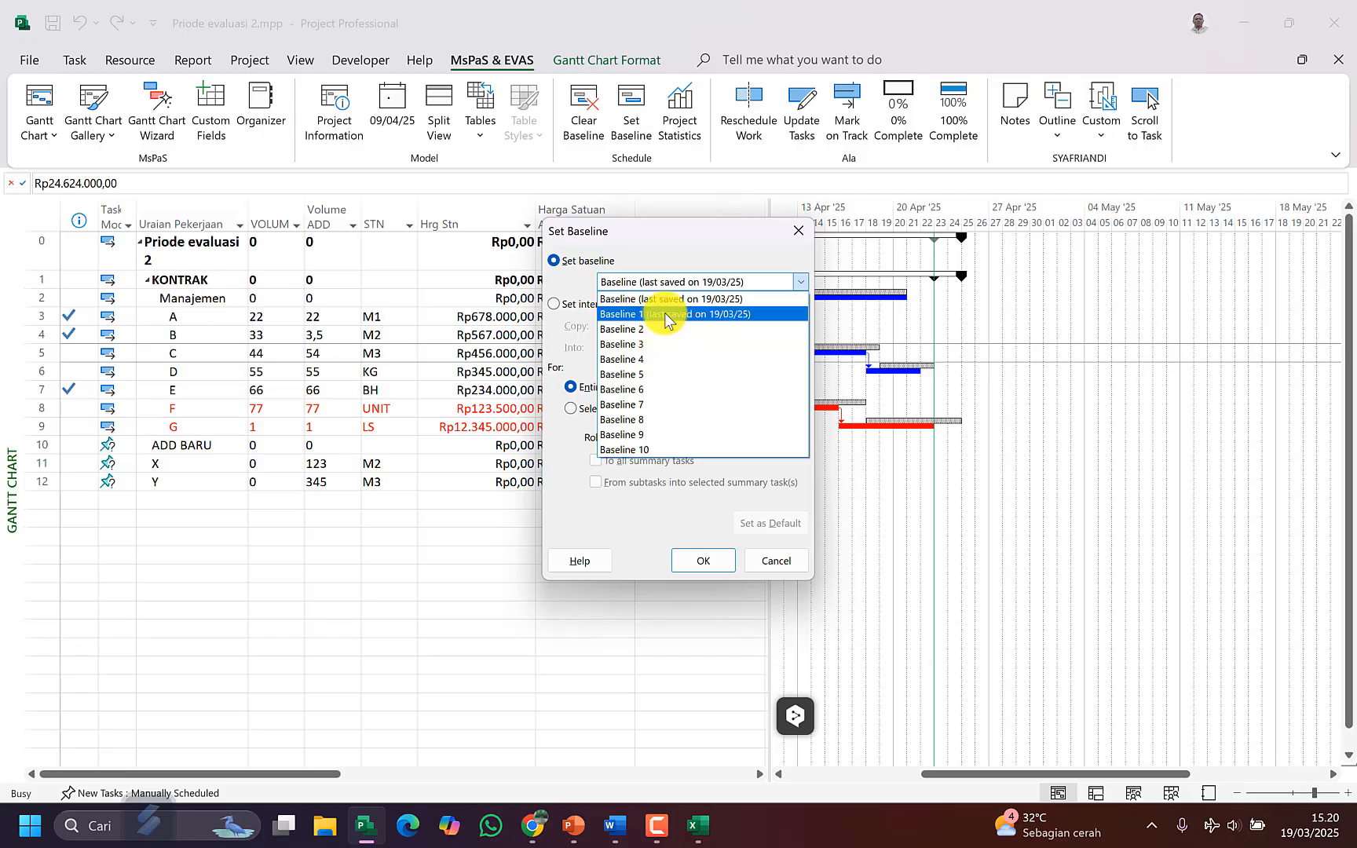
pyautogui.click(665, 330)
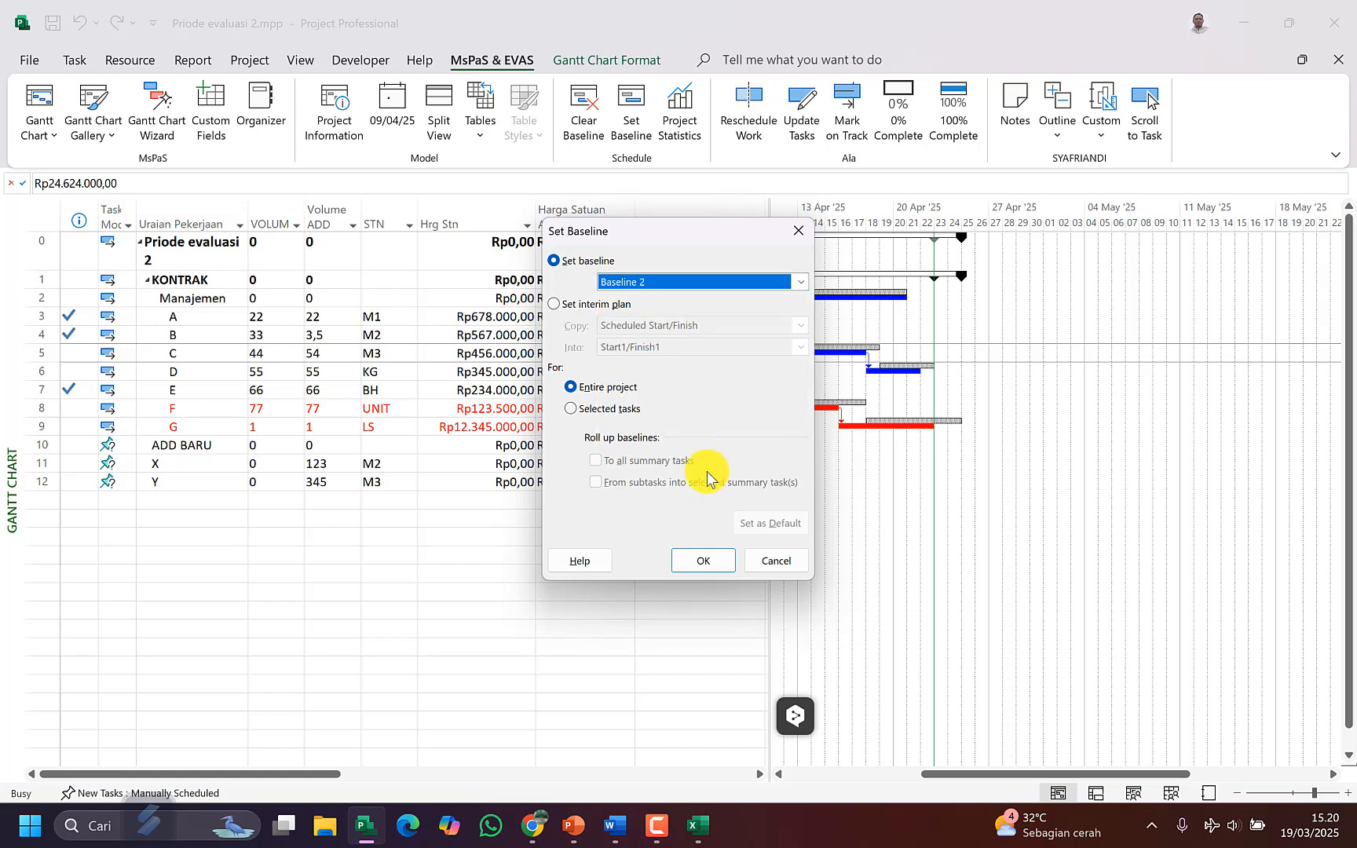
pyautogui.click(704, 560)
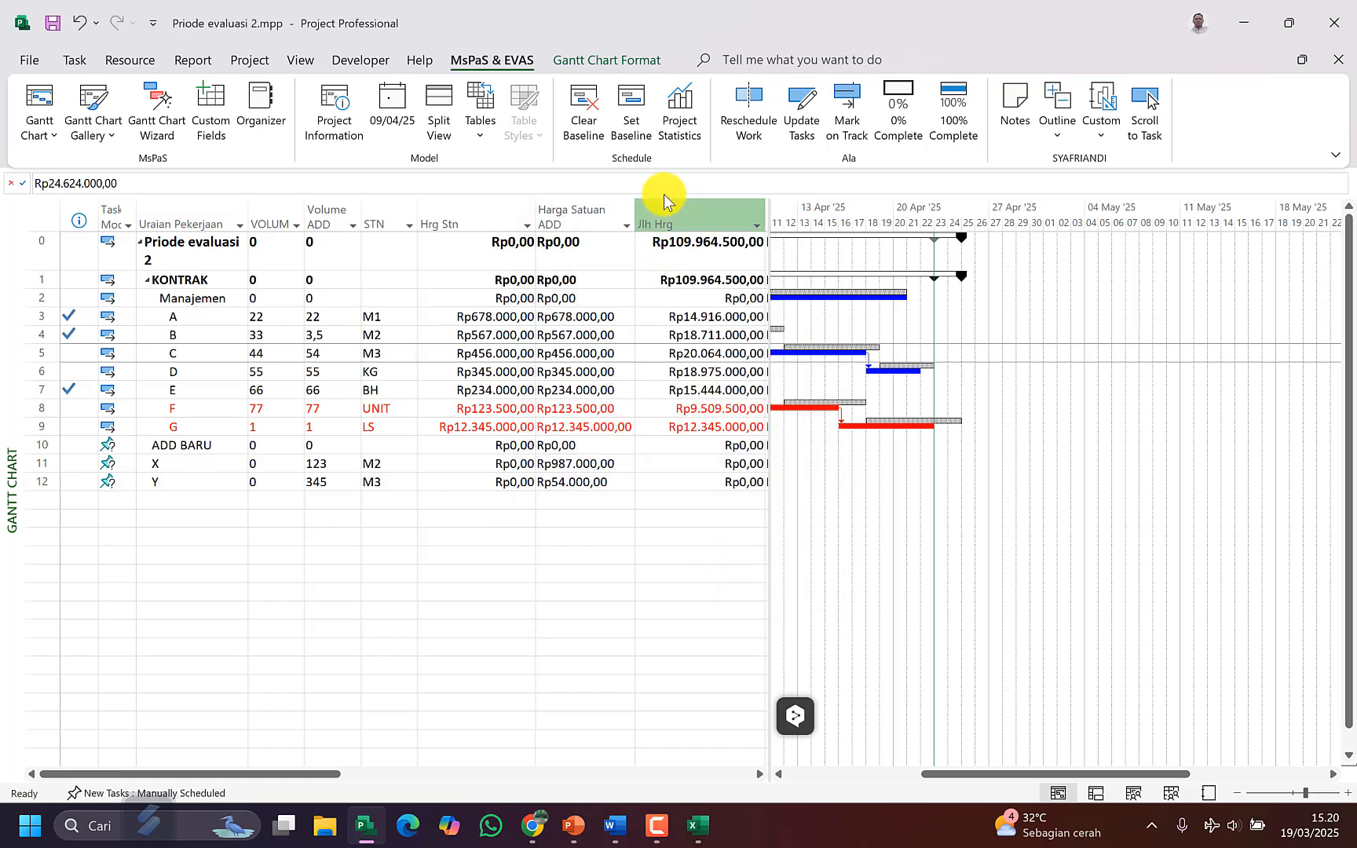
# Step: Check which baselines have been saved, then close the baseline settings without saving another one
pyautogui.click(631, 126)
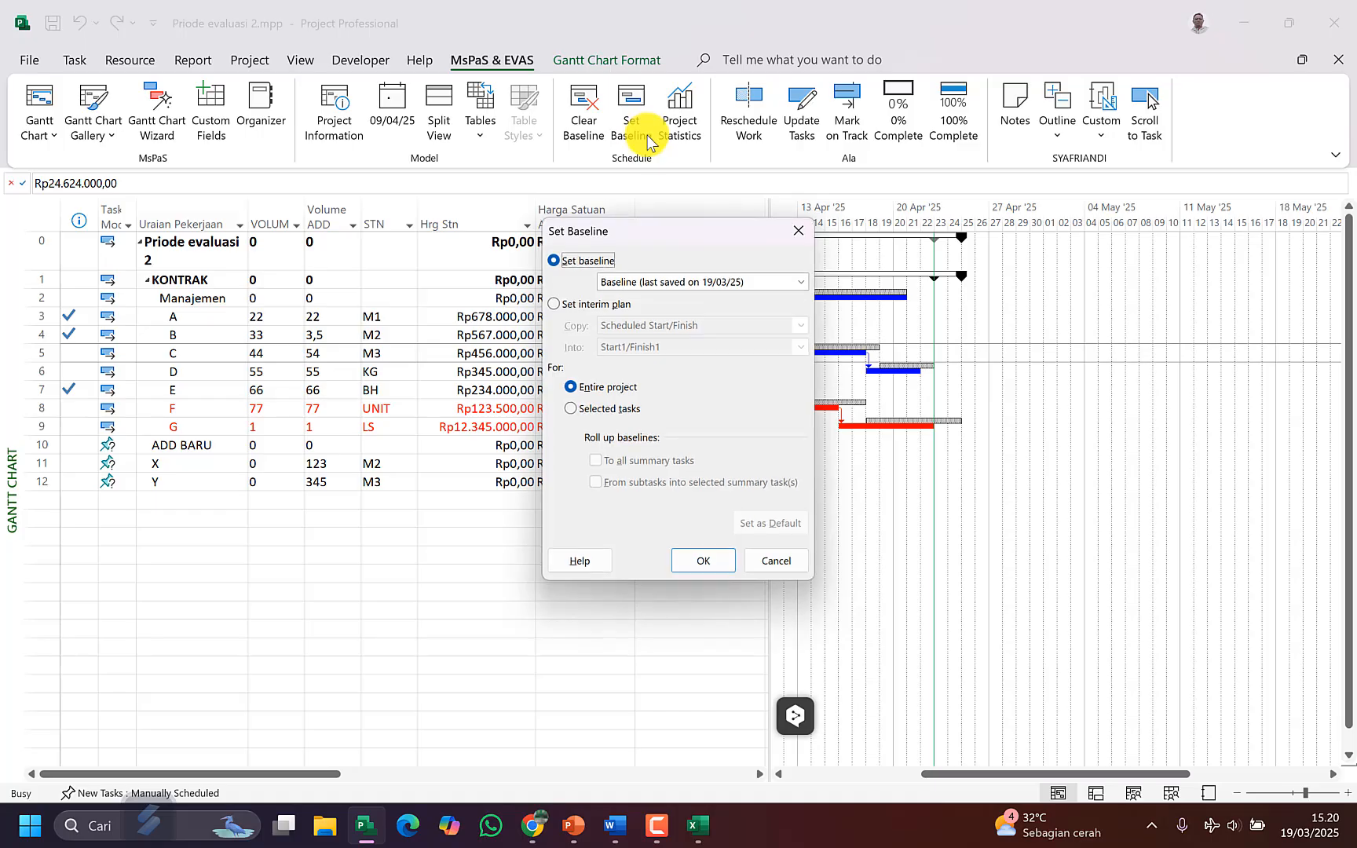
pyautogui.click(657, 285)
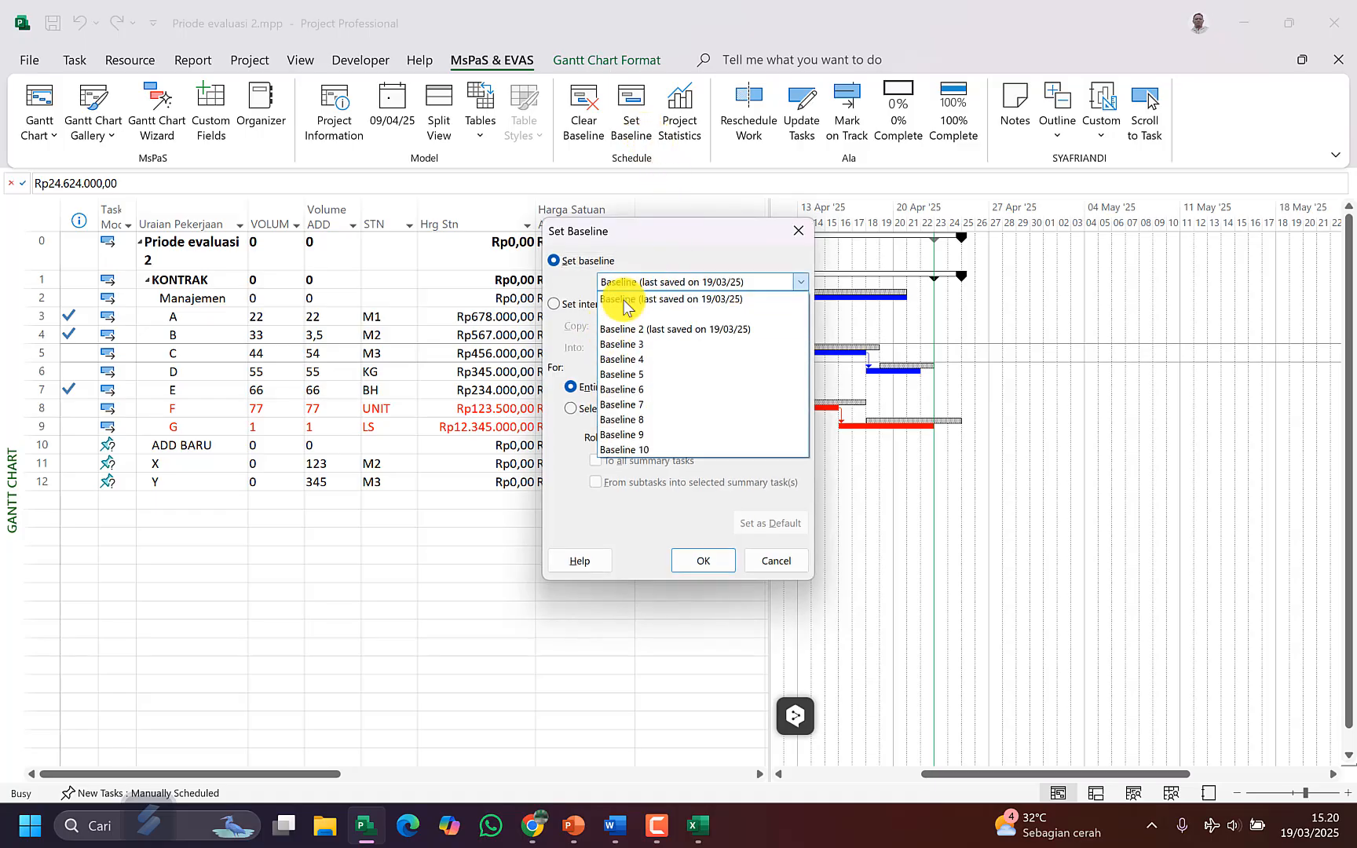
pyautogui.click(806, 237)
pyautogui.click(775, 560)
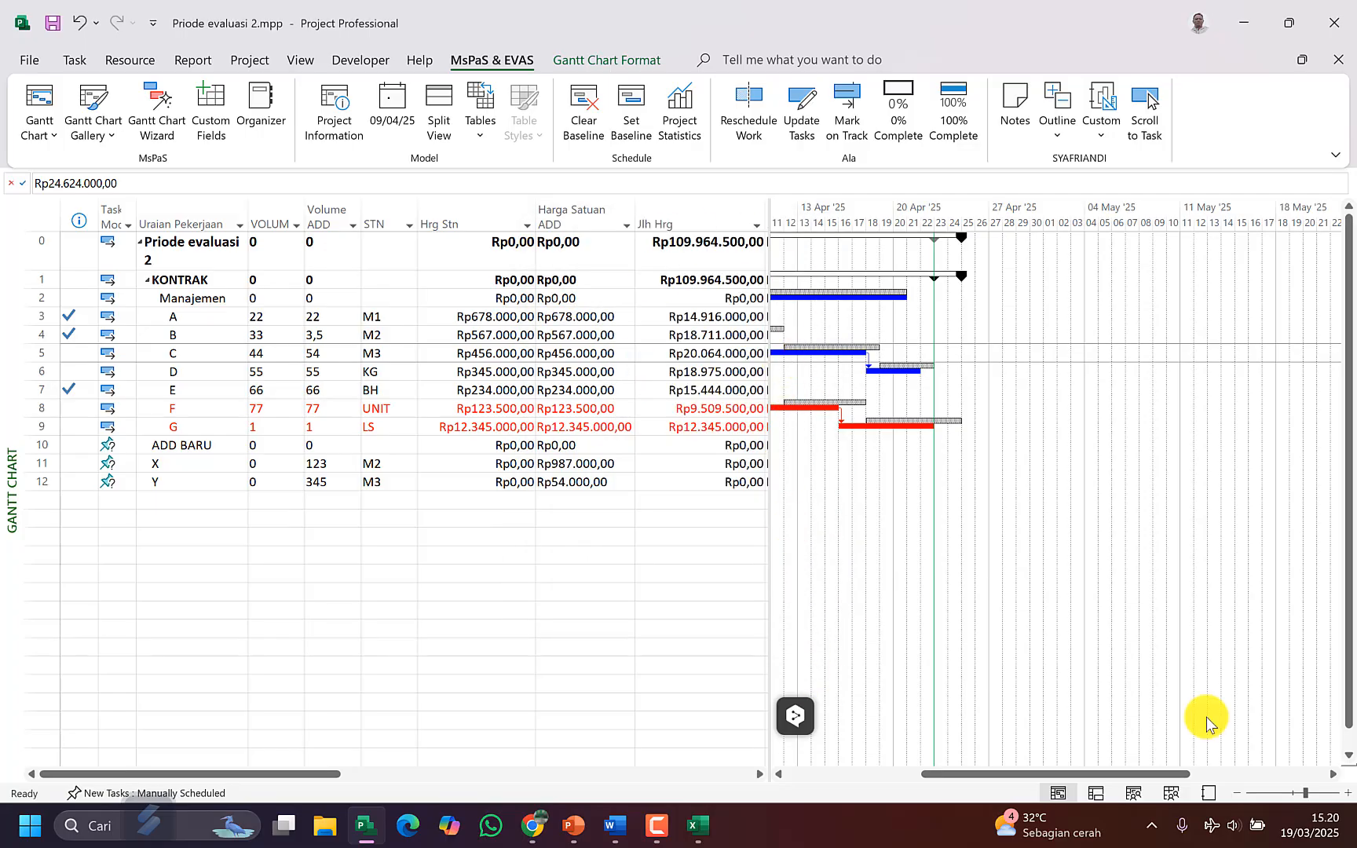
# Step: Overwrite the project's default Baseline with the current schedule for the entire project
pyautogui.click(782, 776)
pyautogui.click(781, 775)
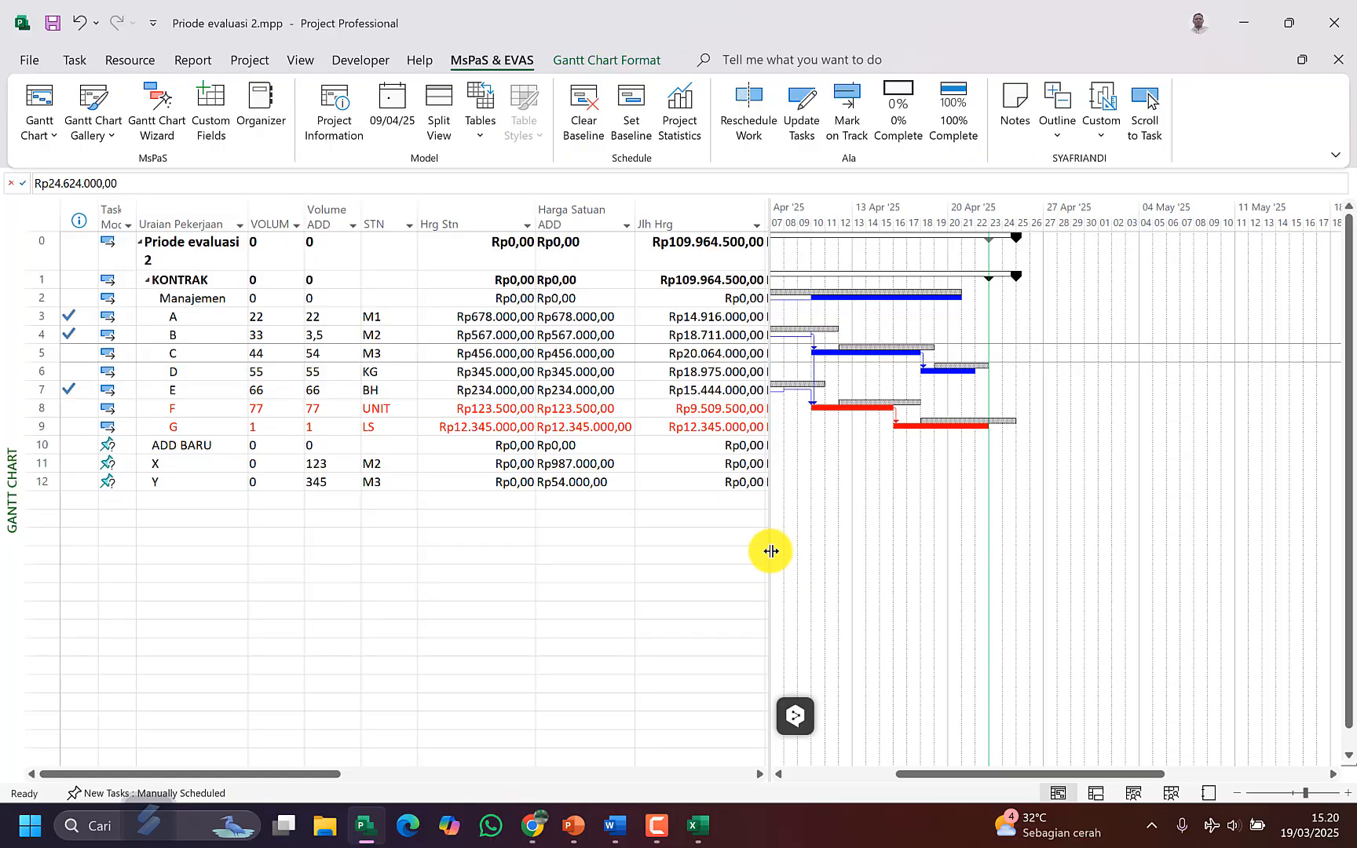
pyautogui.moveTo(770, 552); pyautogui.dragTo(1295, 585)
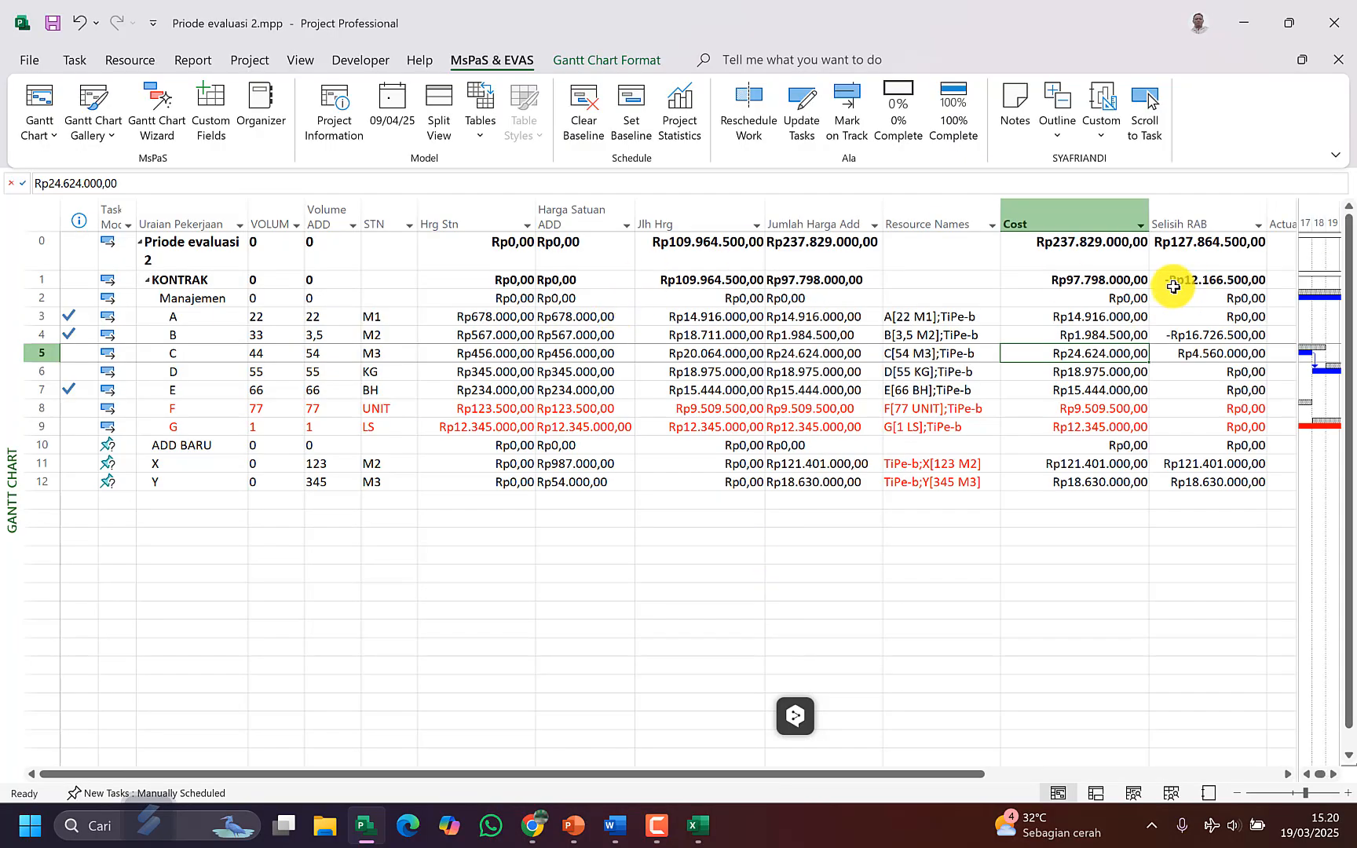
pyautogui.click(632, 113)
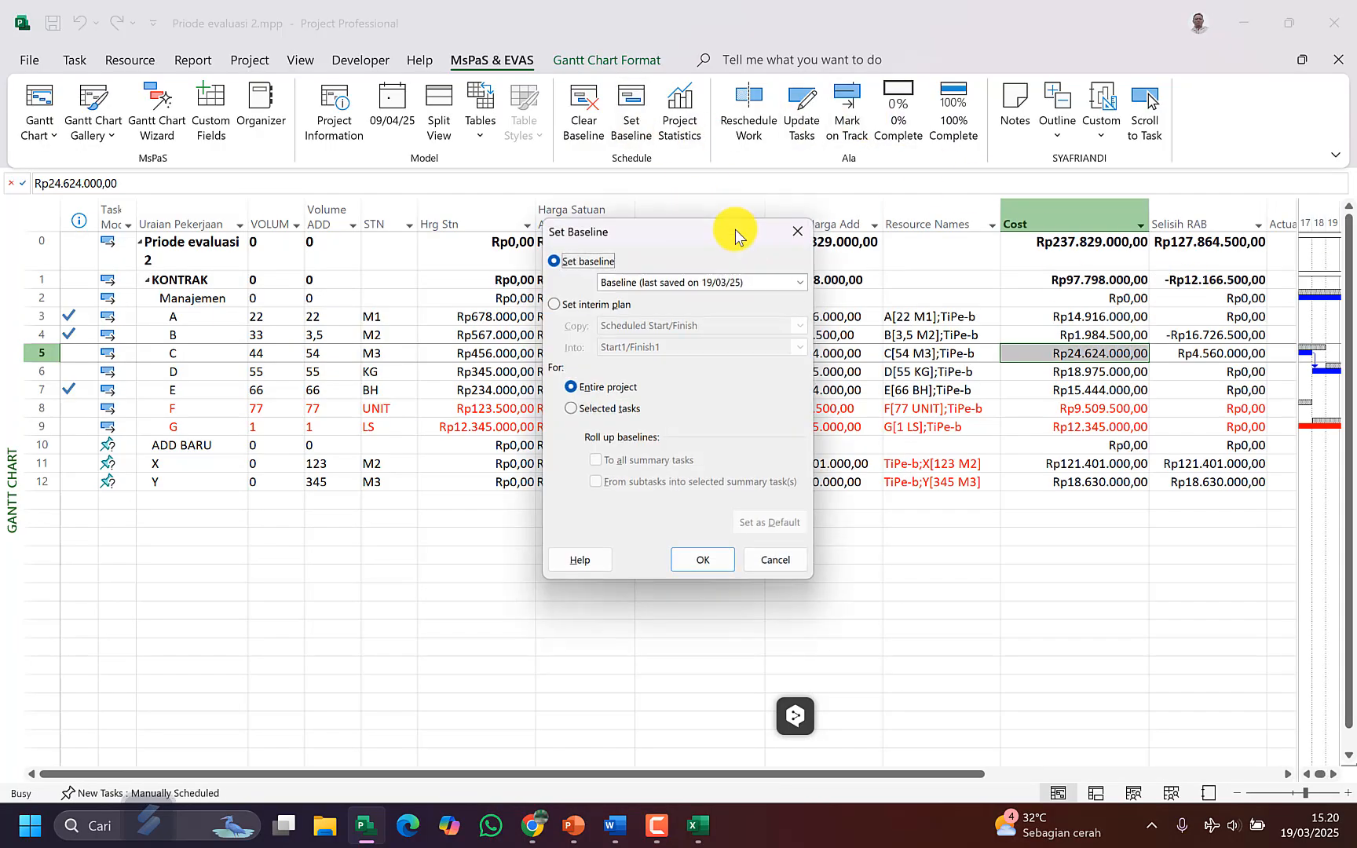
pyautogui.click(732, 286)
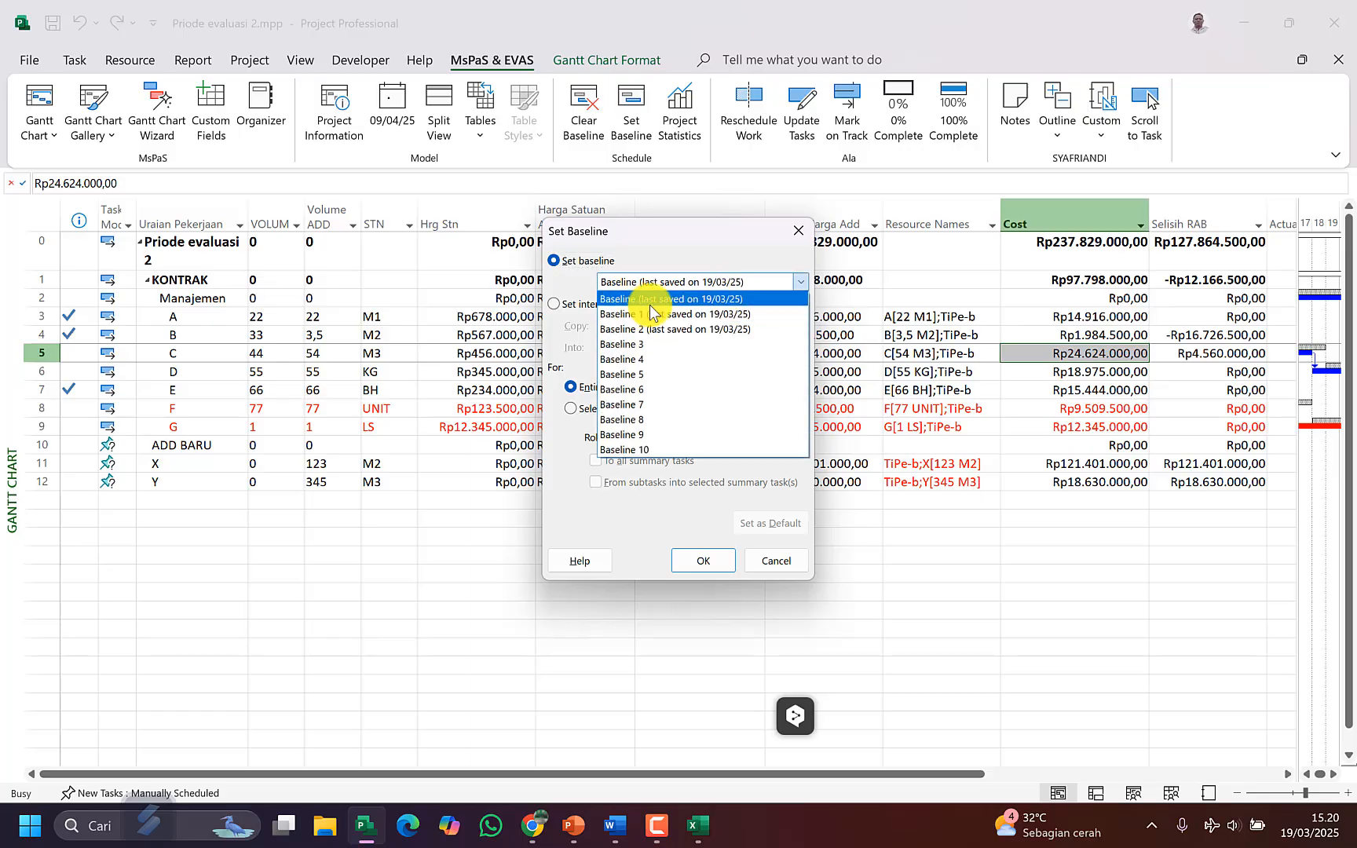
pyautogui.click(704, 298)
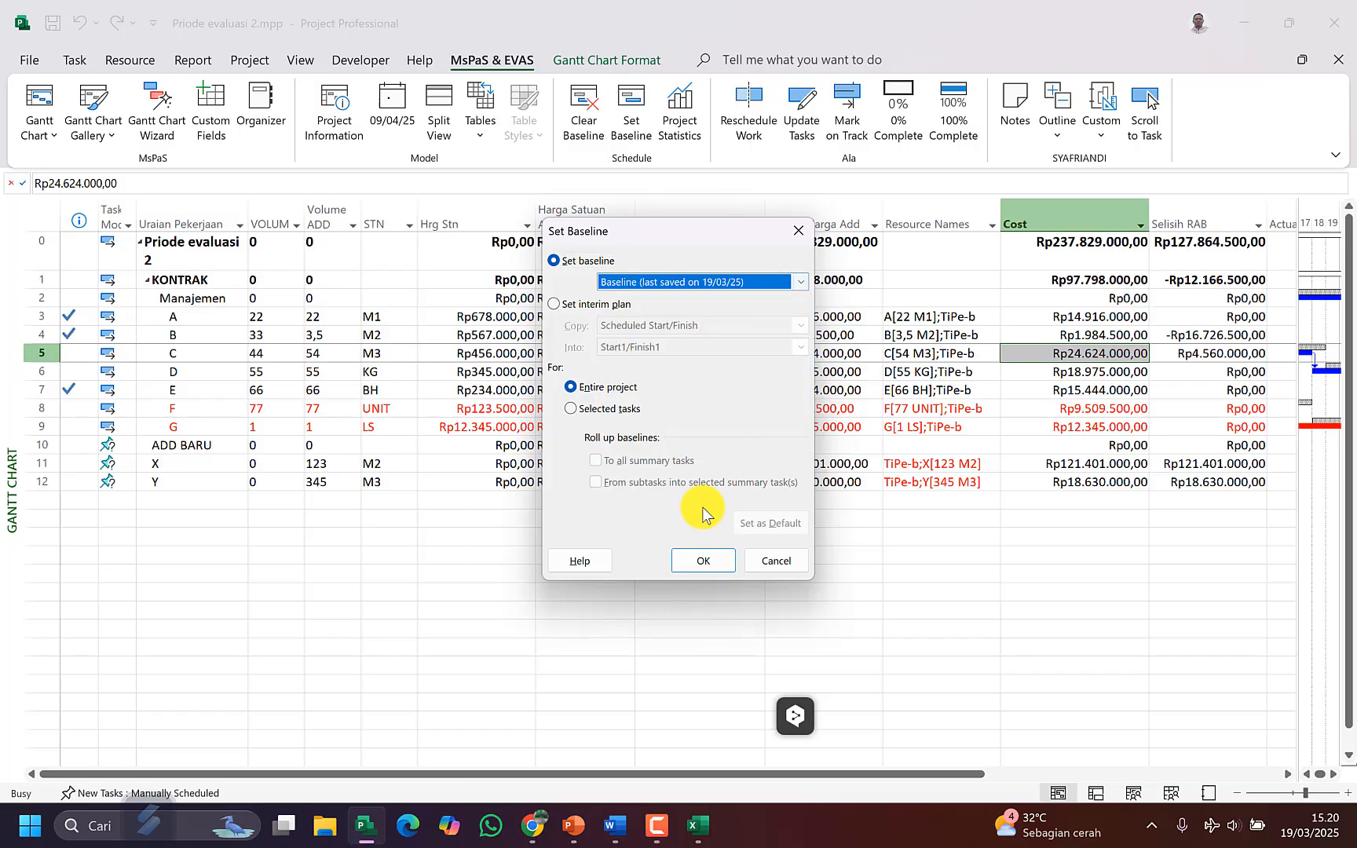
pyautogui.click(714, 561)
pyautogui.click(655, 469)
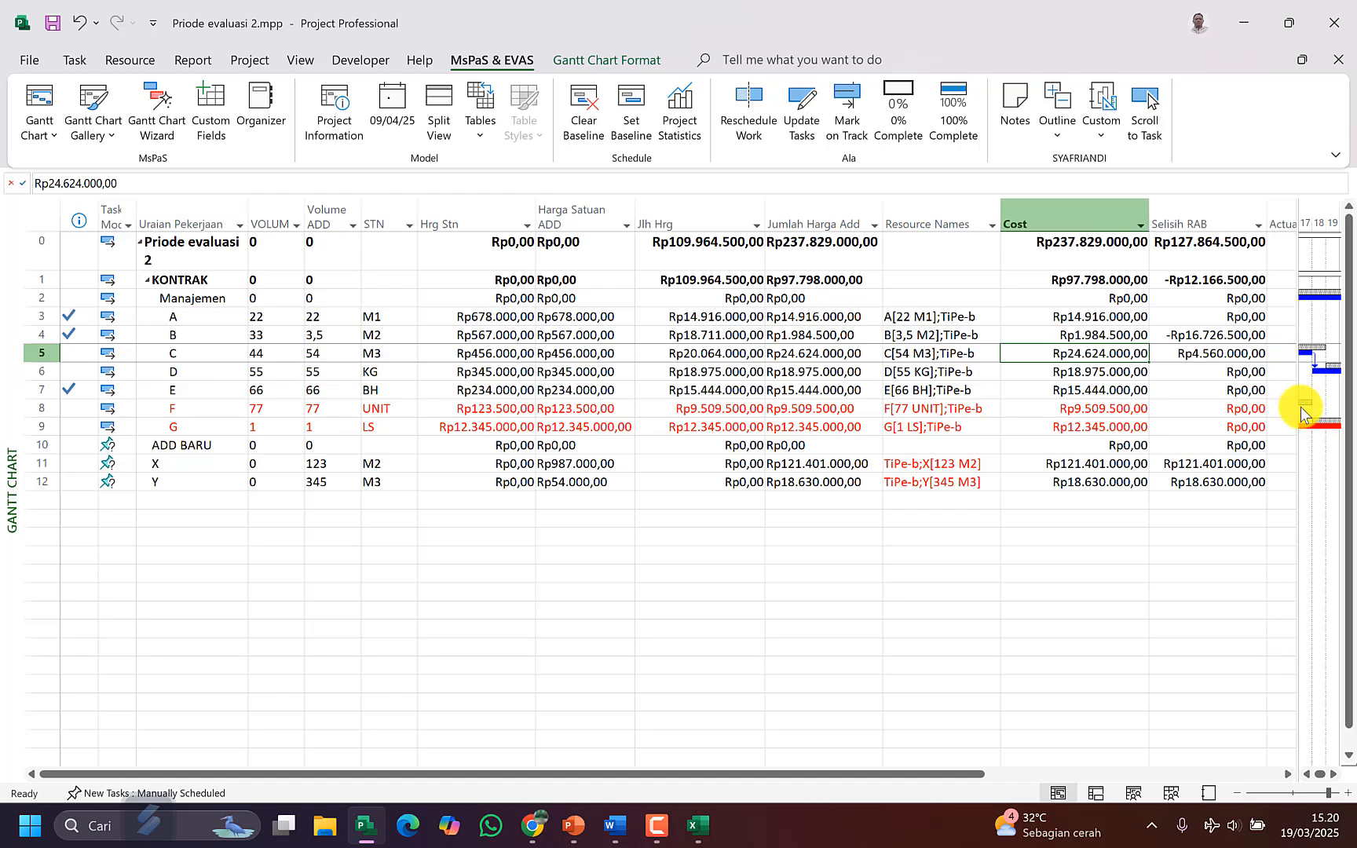
pyautogui.moveTo(1296, 410); pyautogui.dragTo(692, 478)
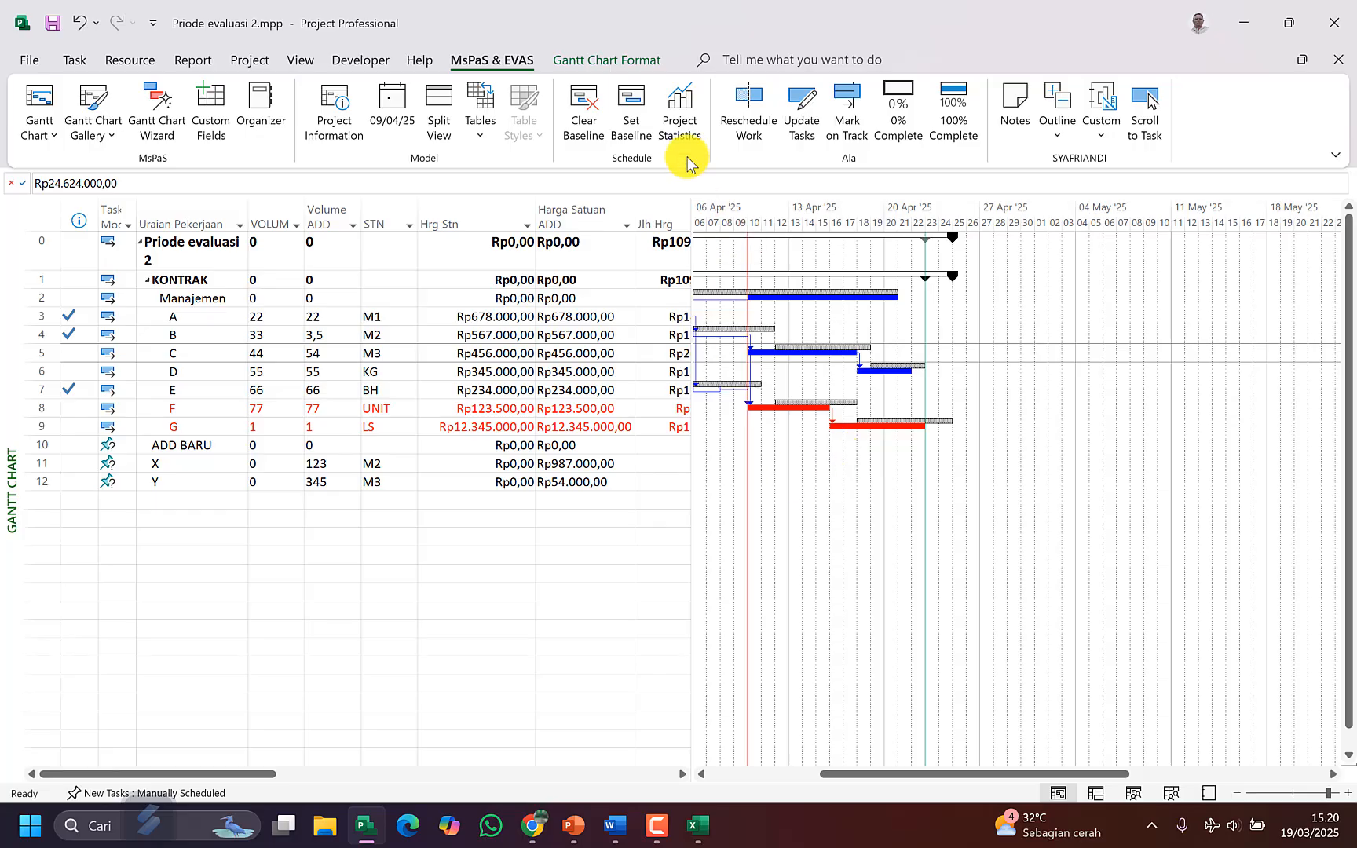
# Step: Save the entire project to the default Baseline once more, overwriting the data it already holds
pyautogui.click(631, 99)
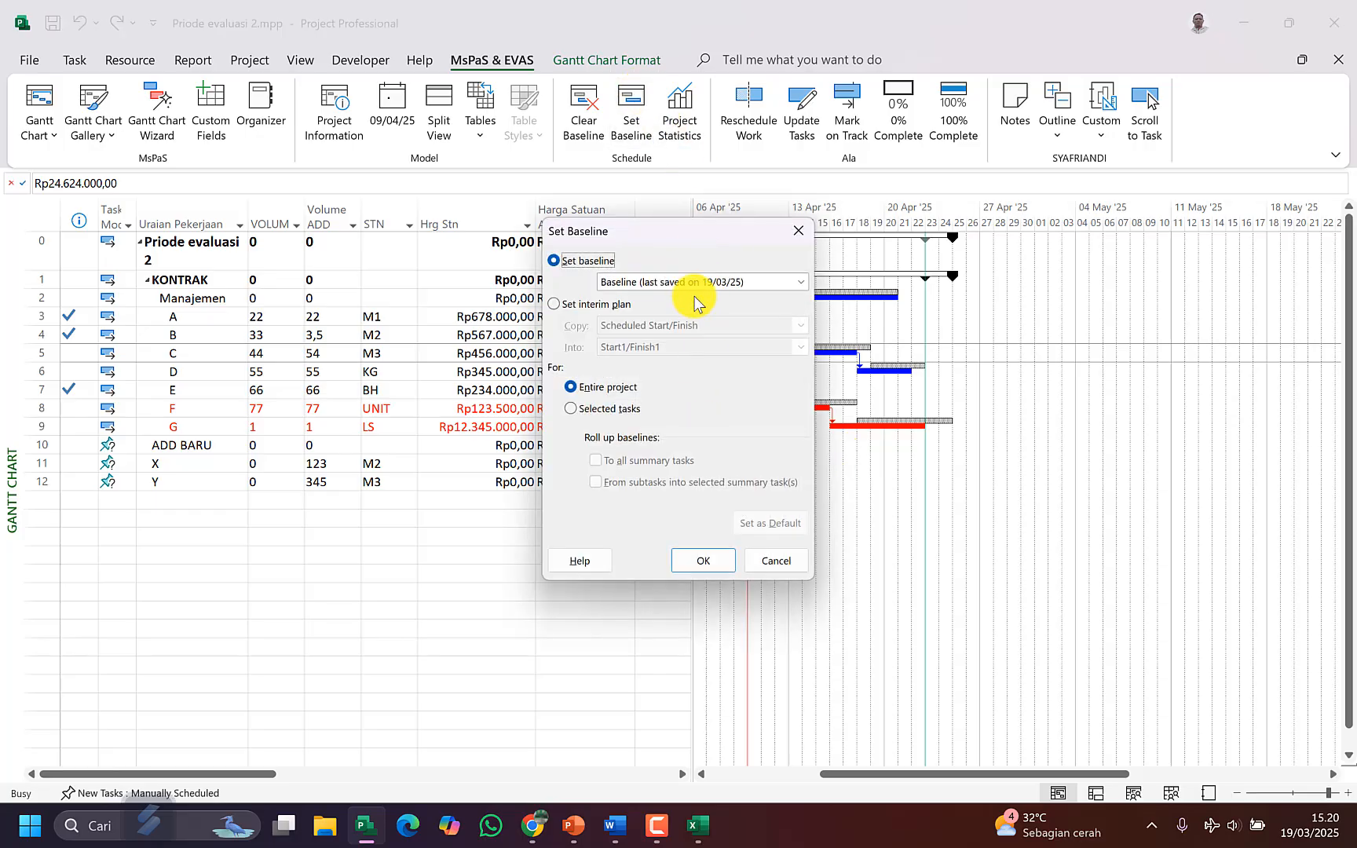
pyautogui.click(710, 571)
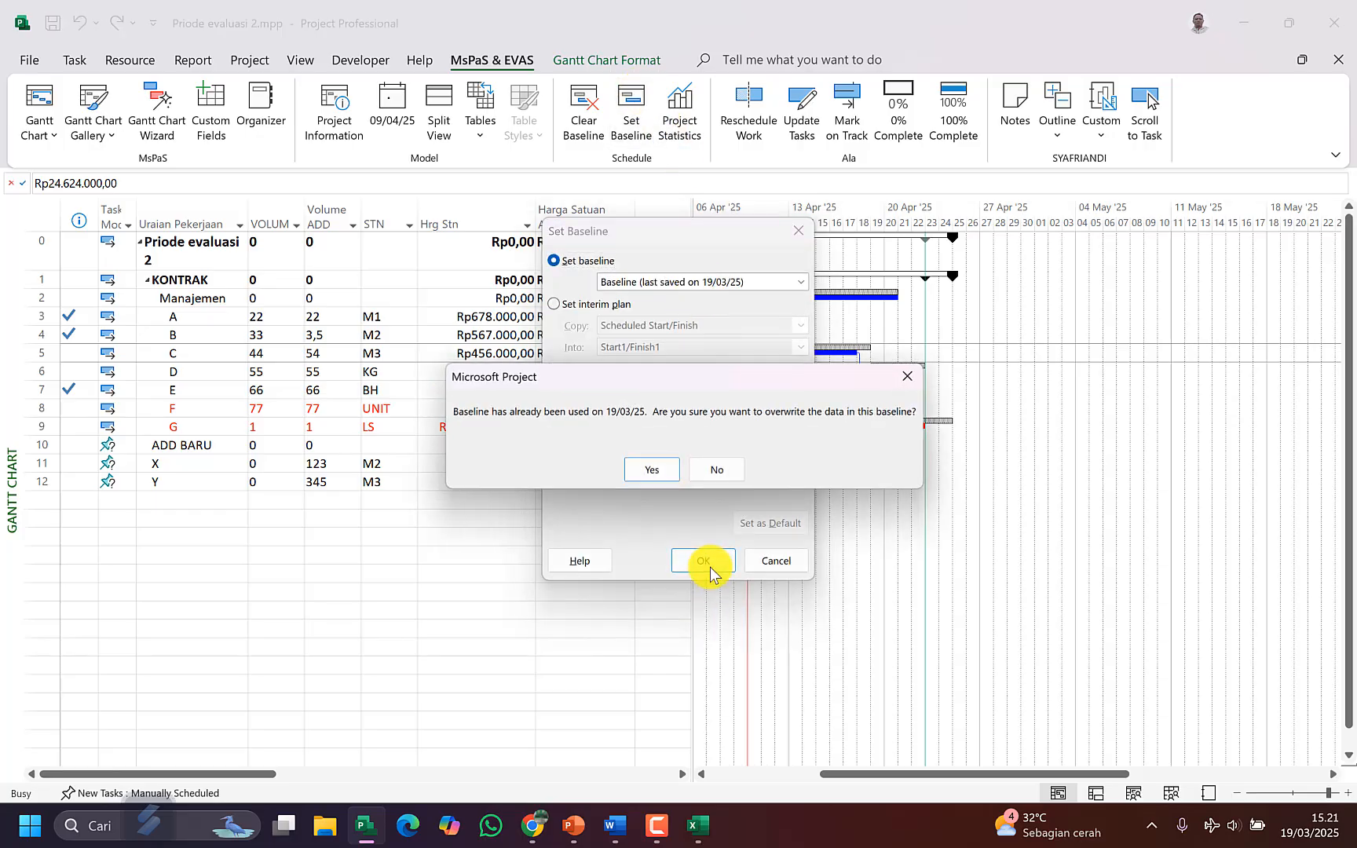
pyautogui.click(656, 465)
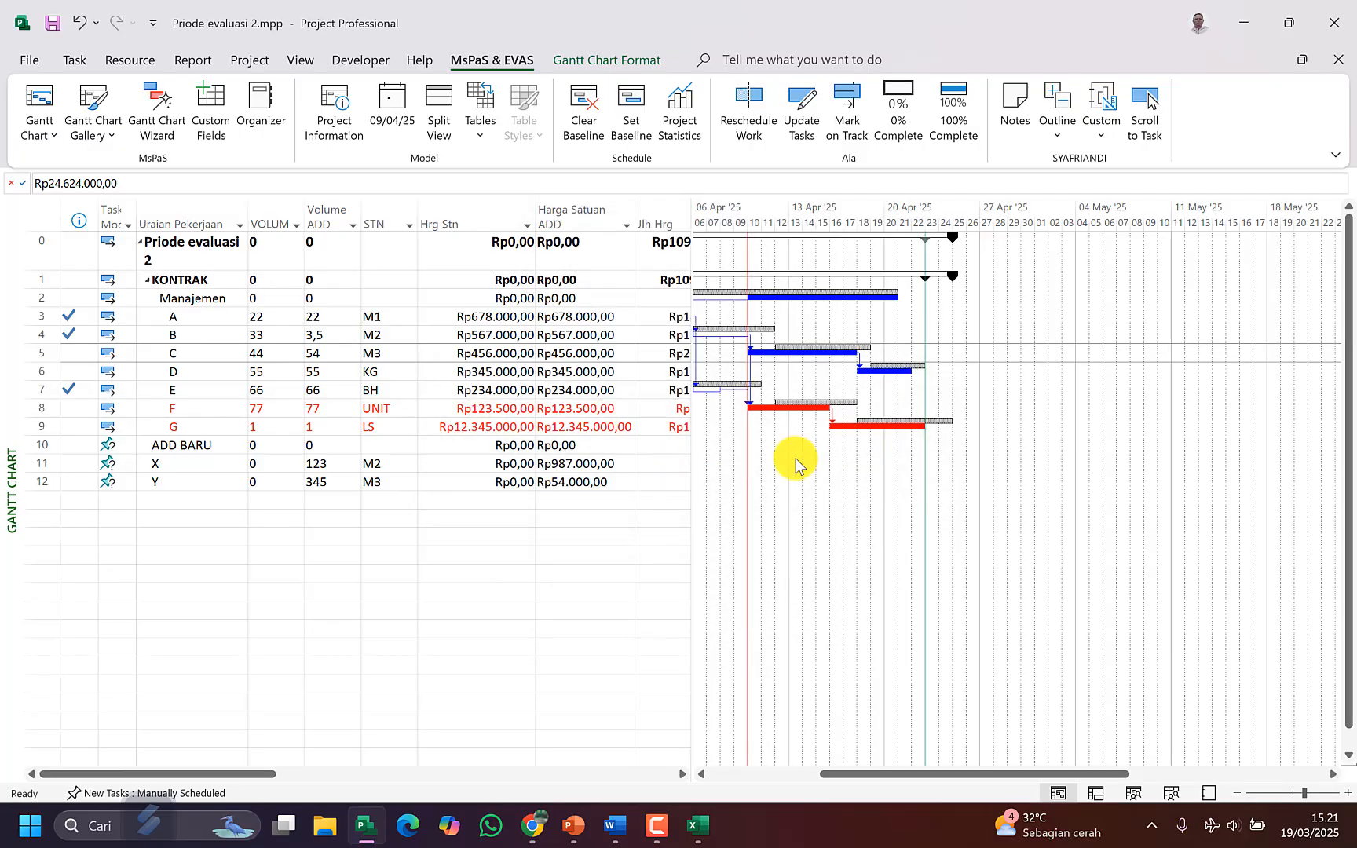
# Step: Display Baseline 2 on the Gantt chart after comparing its bars with those of Baseline 1
pyautogui.click(628, 463)
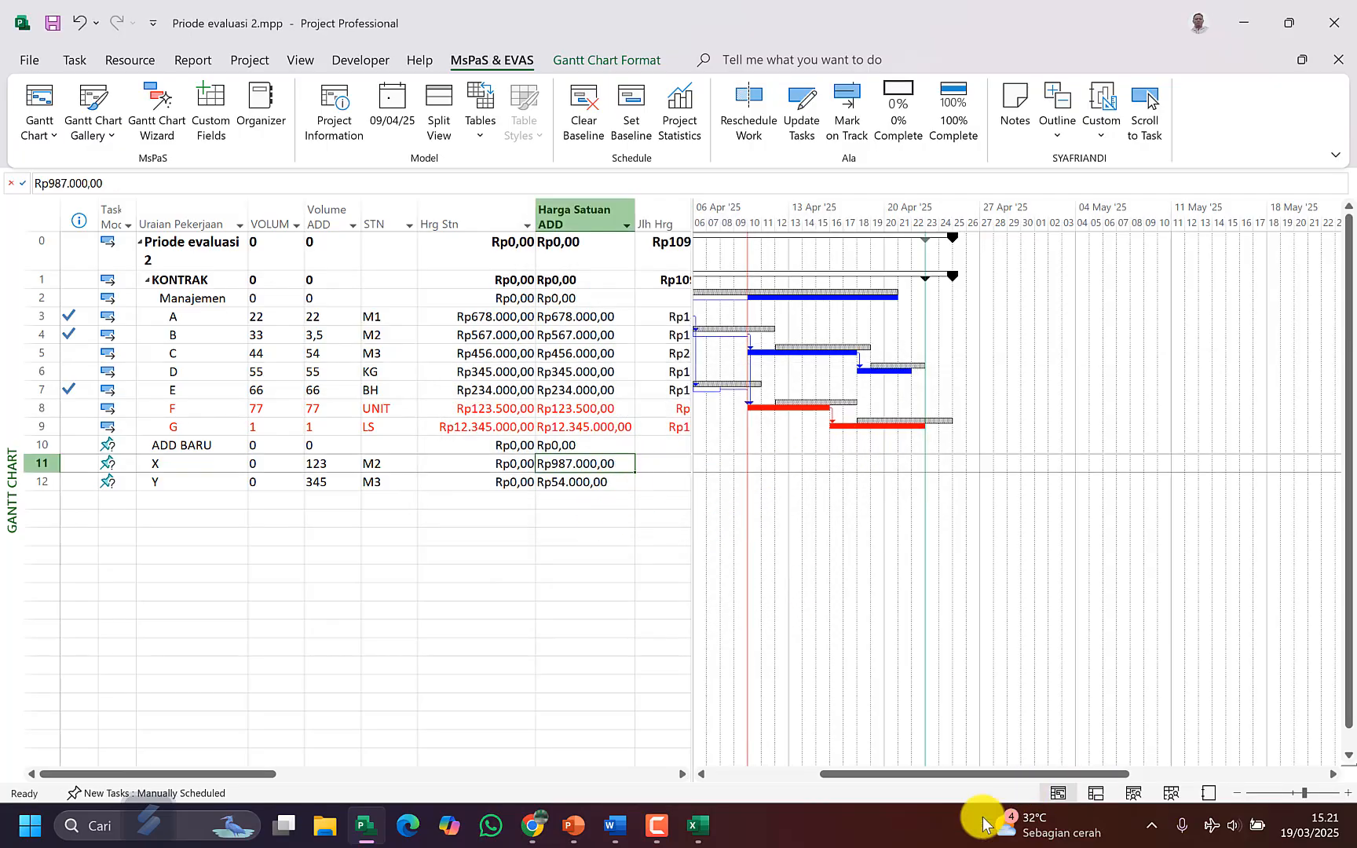
pyautogui.click(599, 66)
pyautogui.click(540, 122)
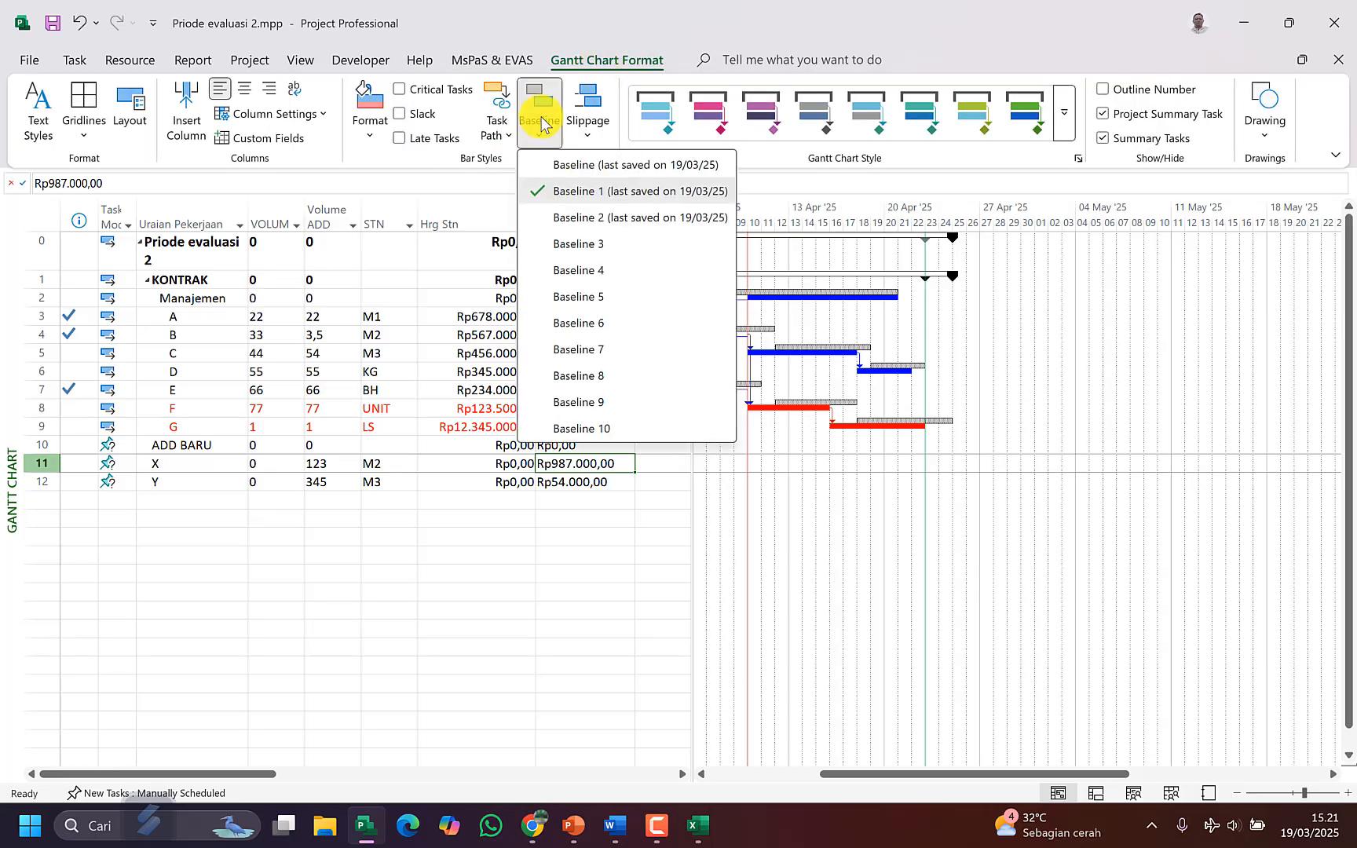
pyautogui.click(583, 224)
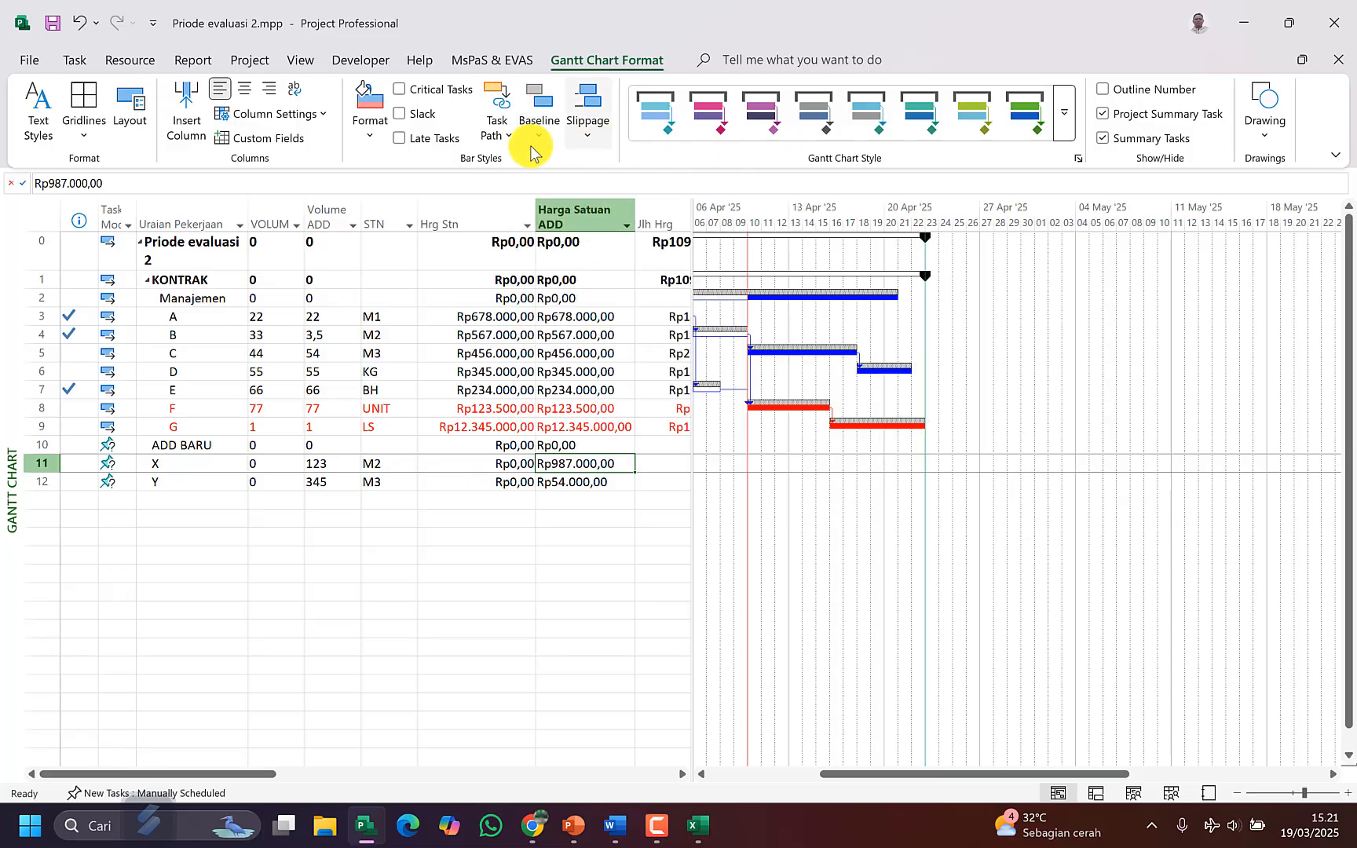
pyautogui.click(537, 119)
pyautogui.click(566, 193)
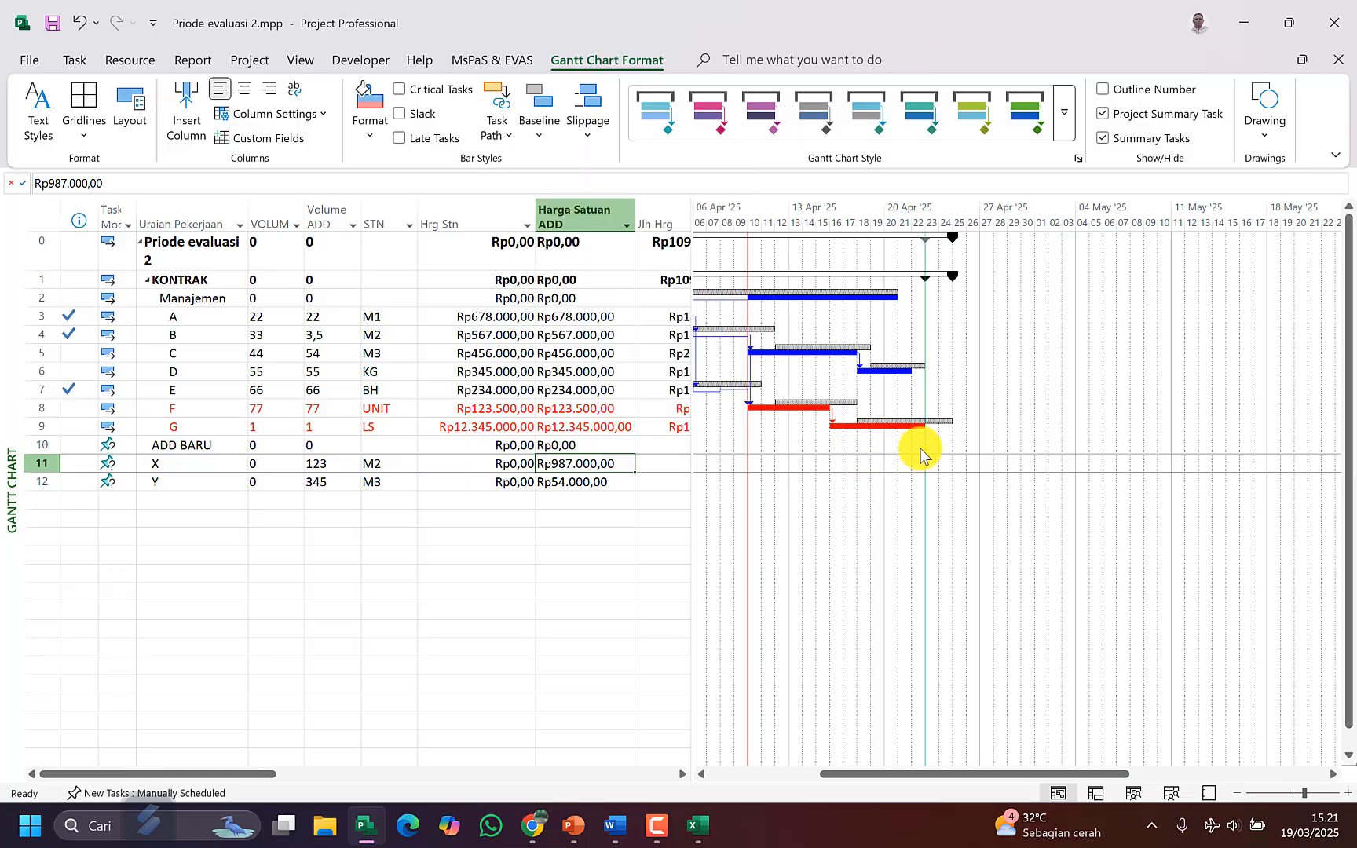
pyautogui.click(552, 138)
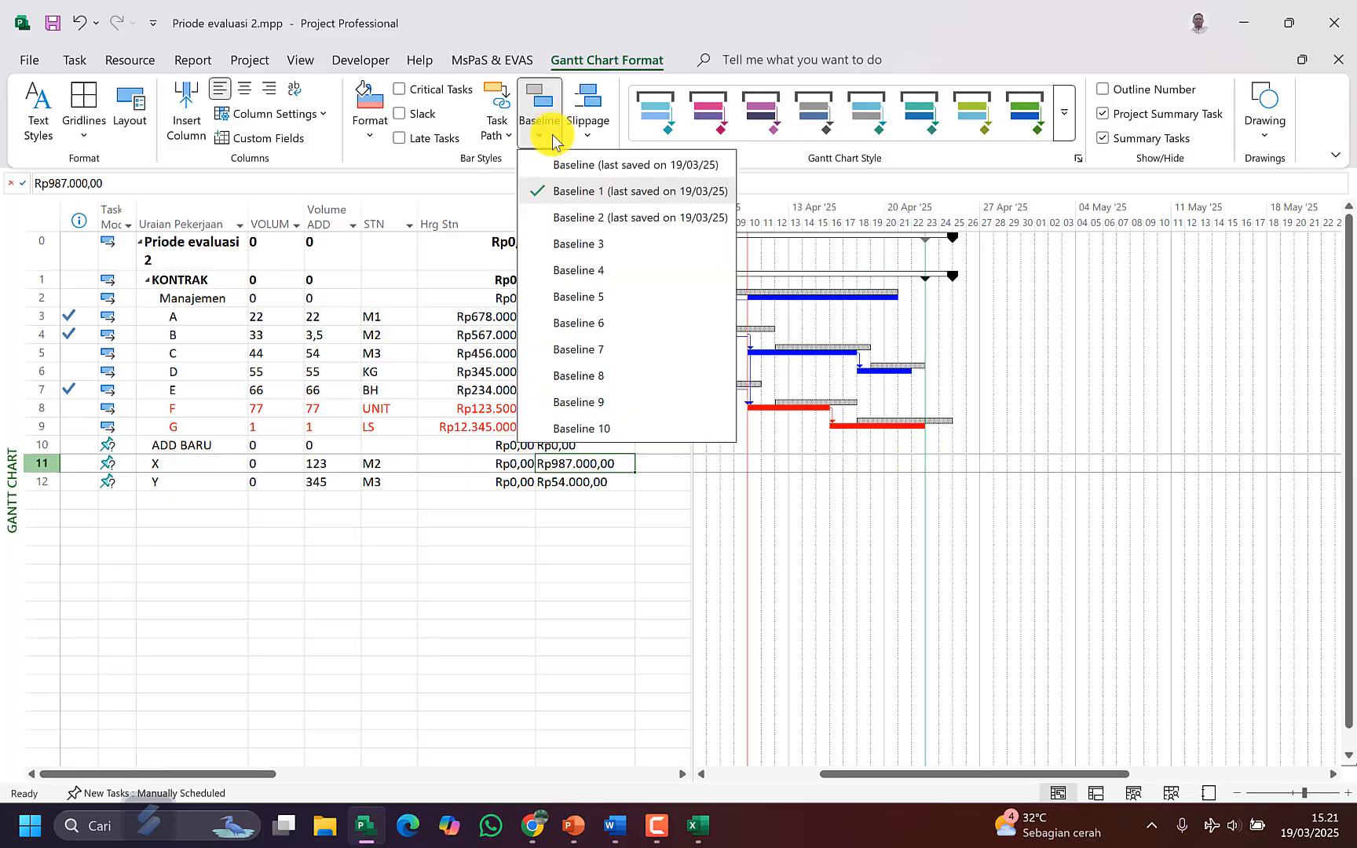
pyautogui.click(586, 224)
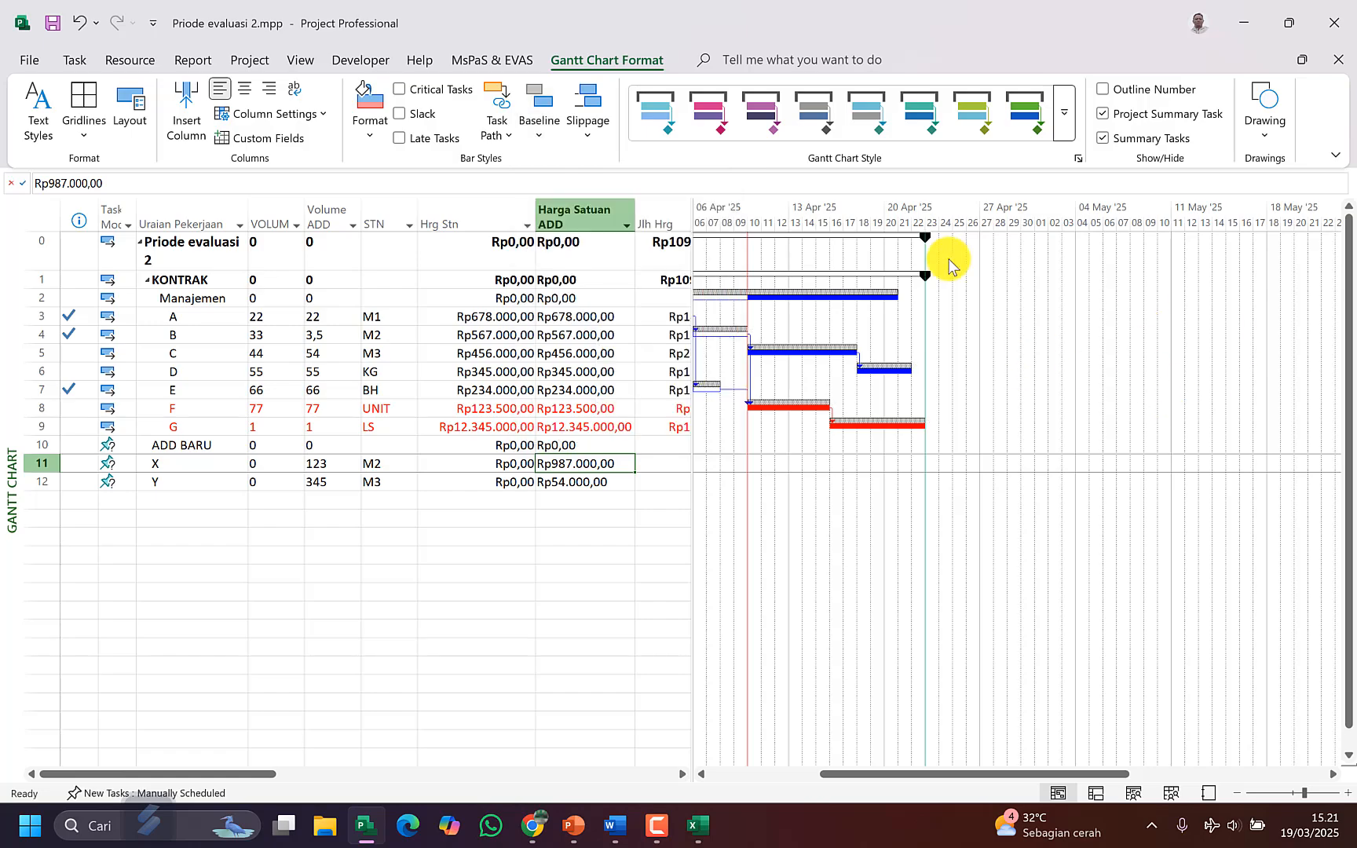
# Step: Change addendum tasks X and Y from manual scheduling to automatic scheduling
pyautogui.click(314, 462)
pyautogui.click(186, 469)
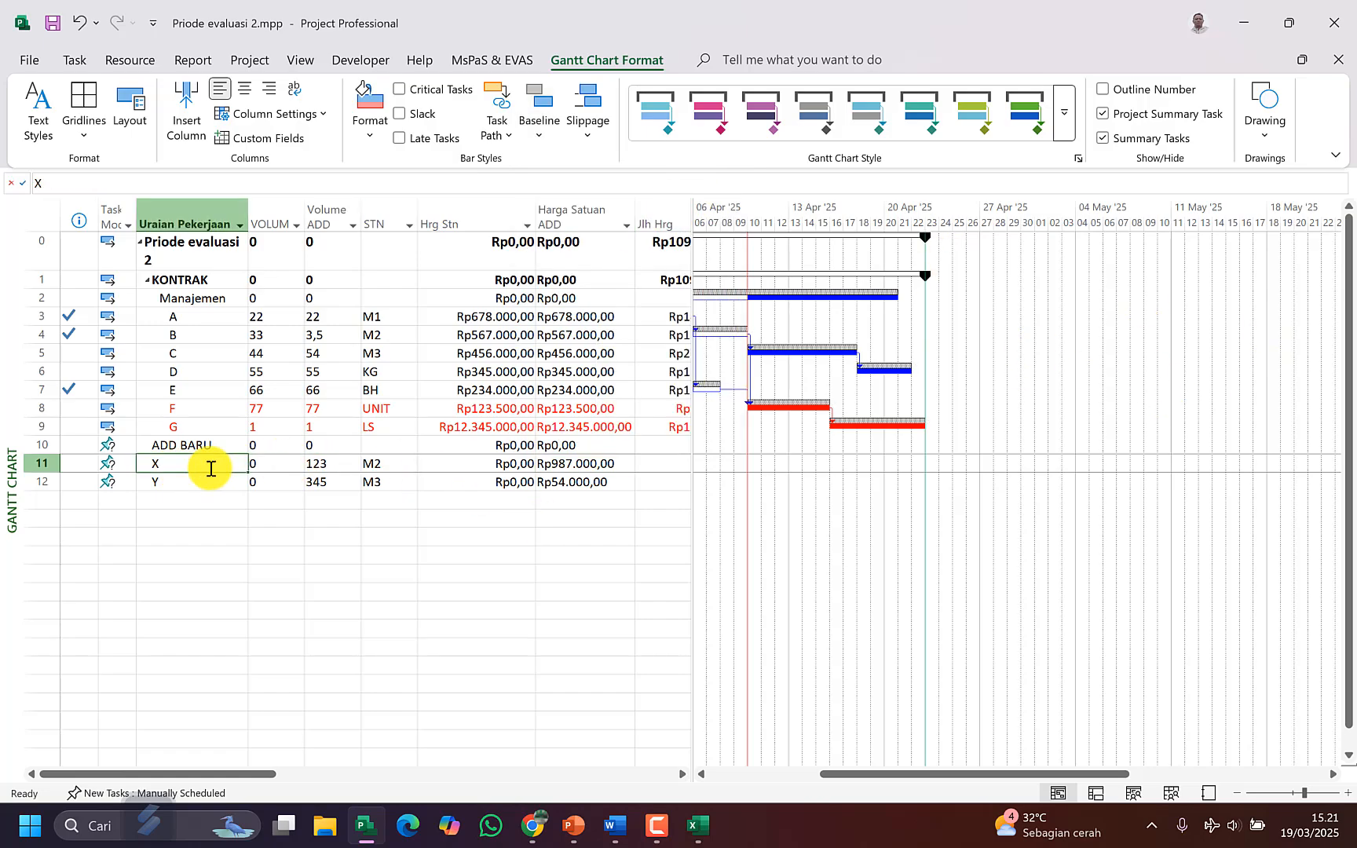
pyautogui.keyDown('shift'); pyautogui.click(169, 480); pyautogui.keyUp('shift')
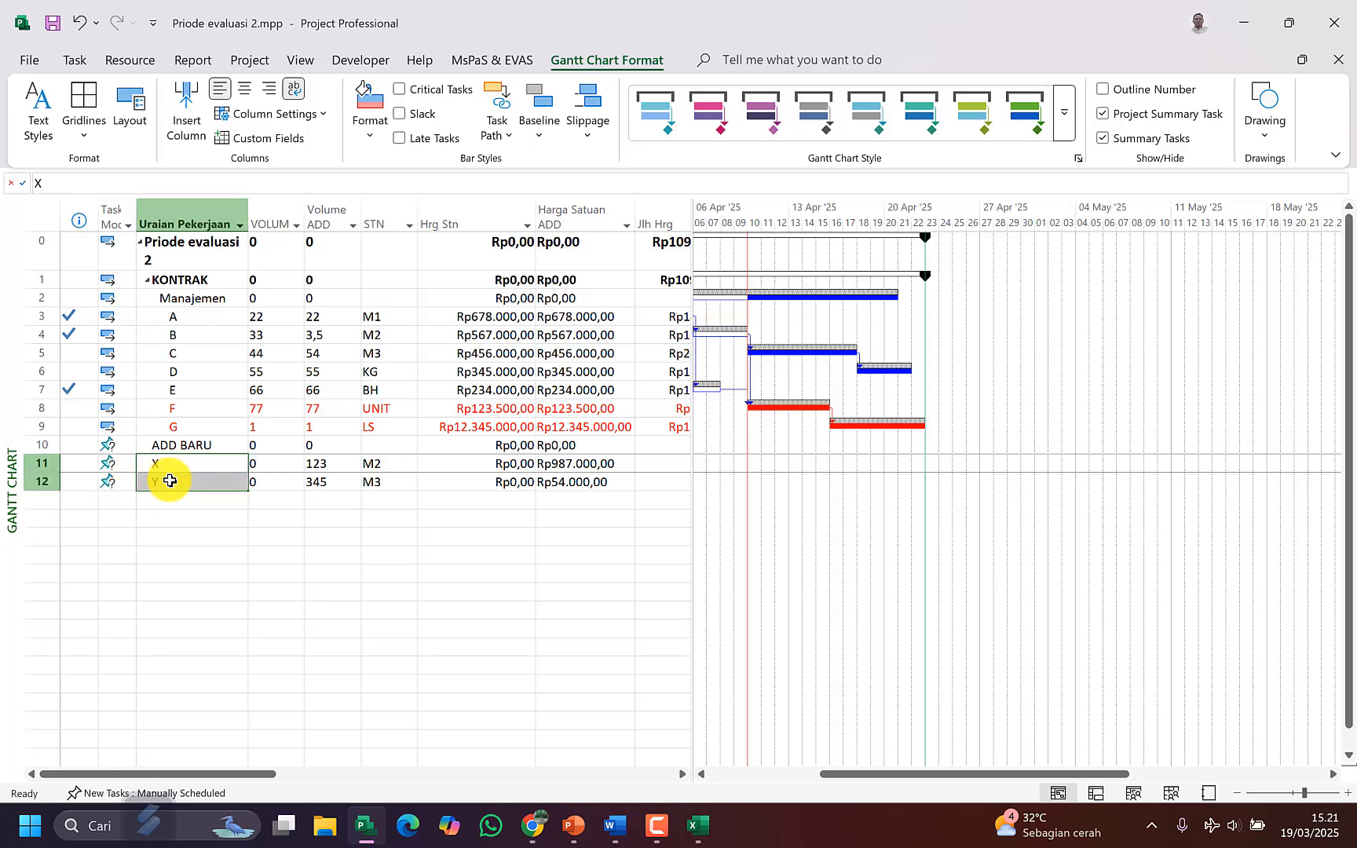
pyautogui.hotkey('ctrl', 'shift', 'a')
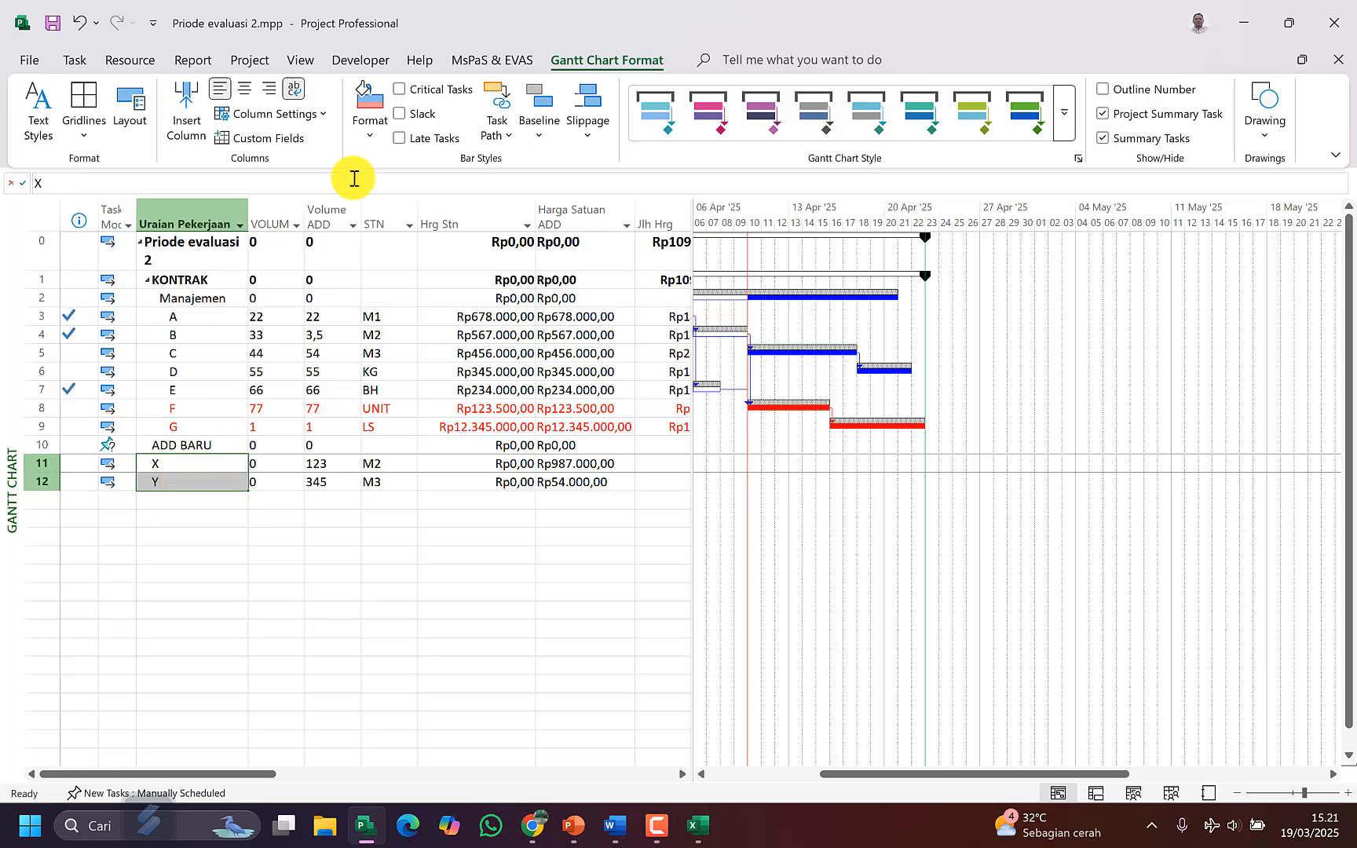
# Step: Switch the task sheet to the Entry table and show the project's start on the timescale
pyautogui.click(317, 63)
pyautogui.click(574, 126)
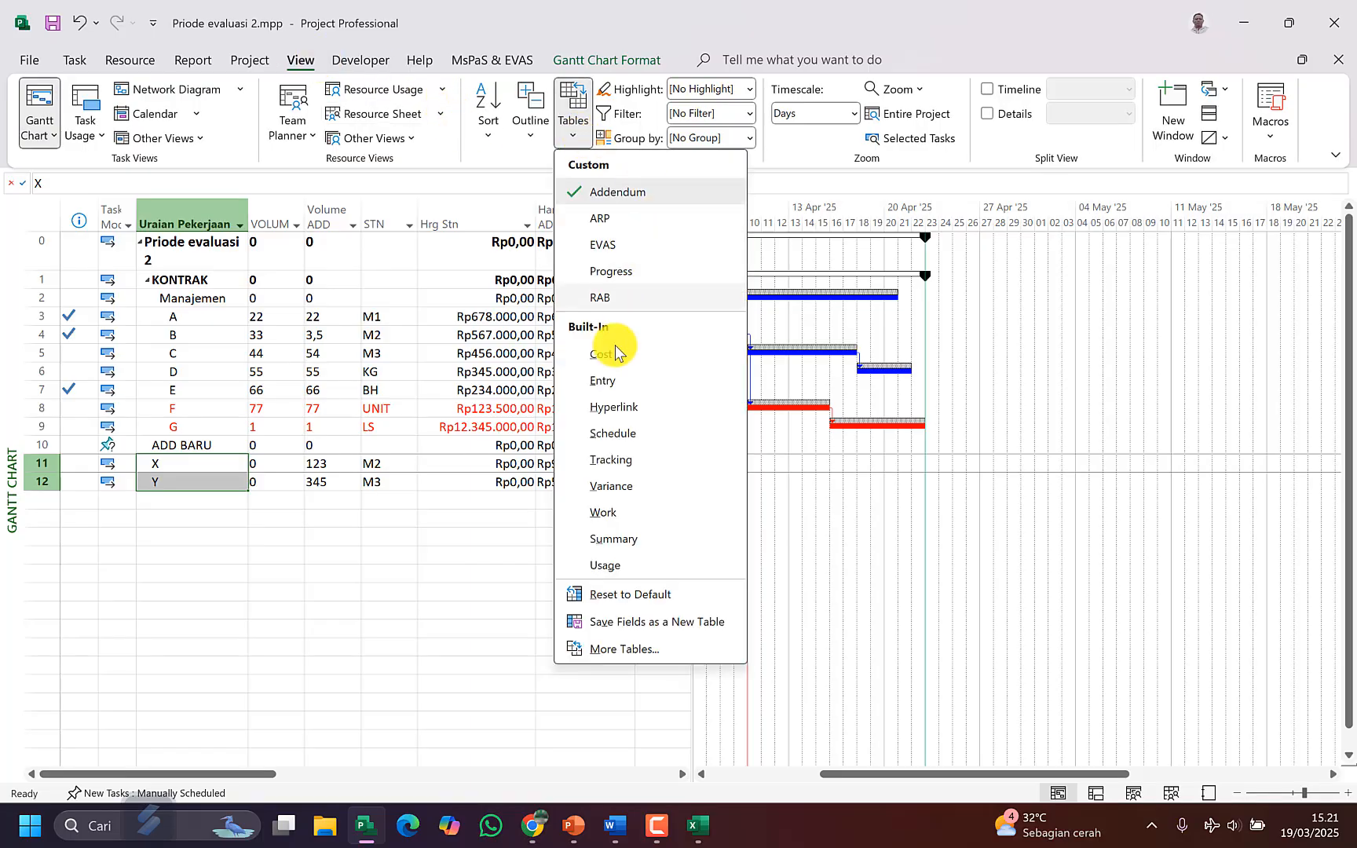
pyautogui.click(612, 382)
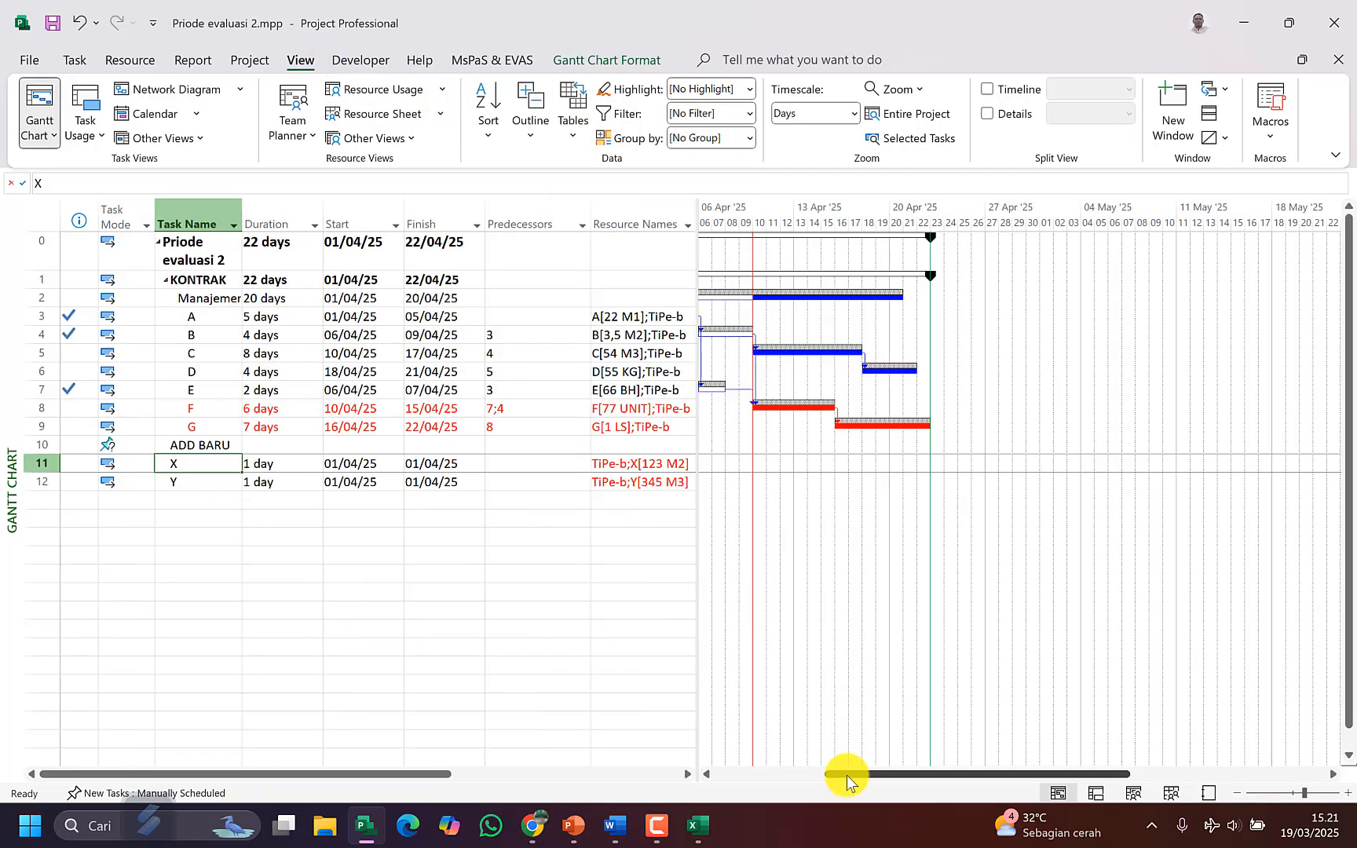
pyautogui.moveTo(846, 778); pyautogui.dragTo(636, 781)
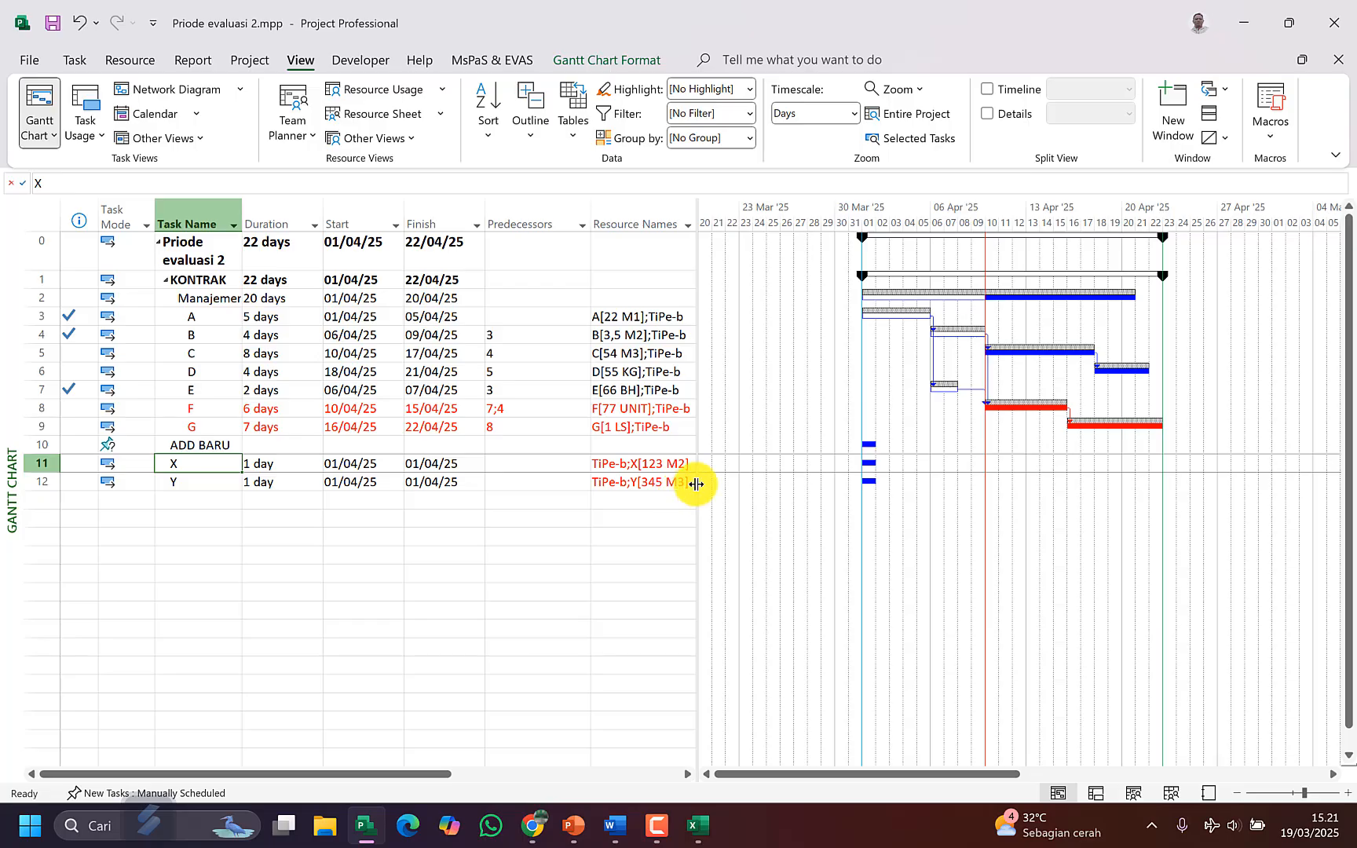
# Step: Indent tasks X and Y so that they become subtasks of ADD BARU
pyautogui.moveTo(697, 484); pyautogui.dragTo(1047, 486)
pyautogui.keyDown('shift'); pyautogui.click(197, 478); pyautogui.keyUp('shift')
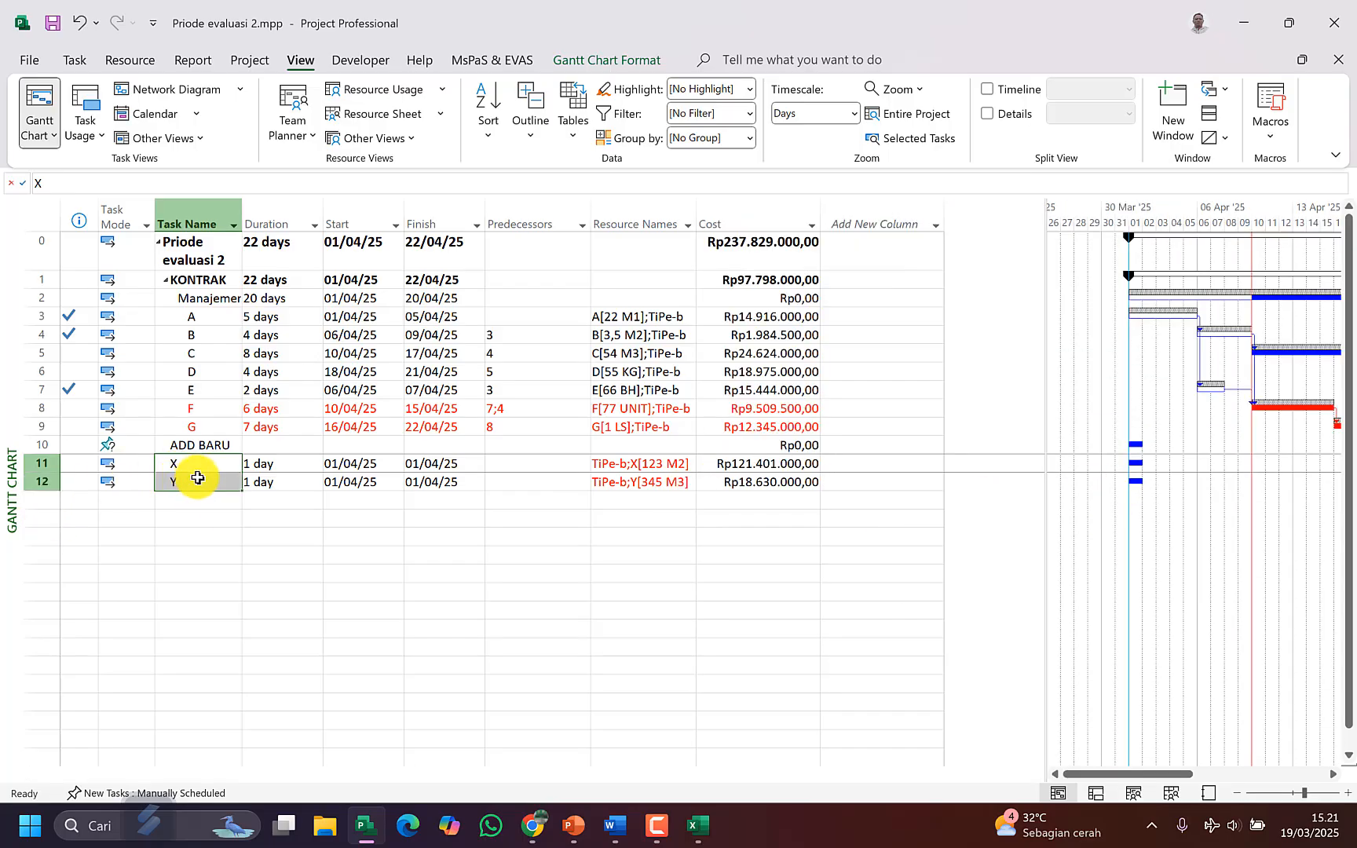
pyautogui.hotkey('alt', 'shift', 'Right')
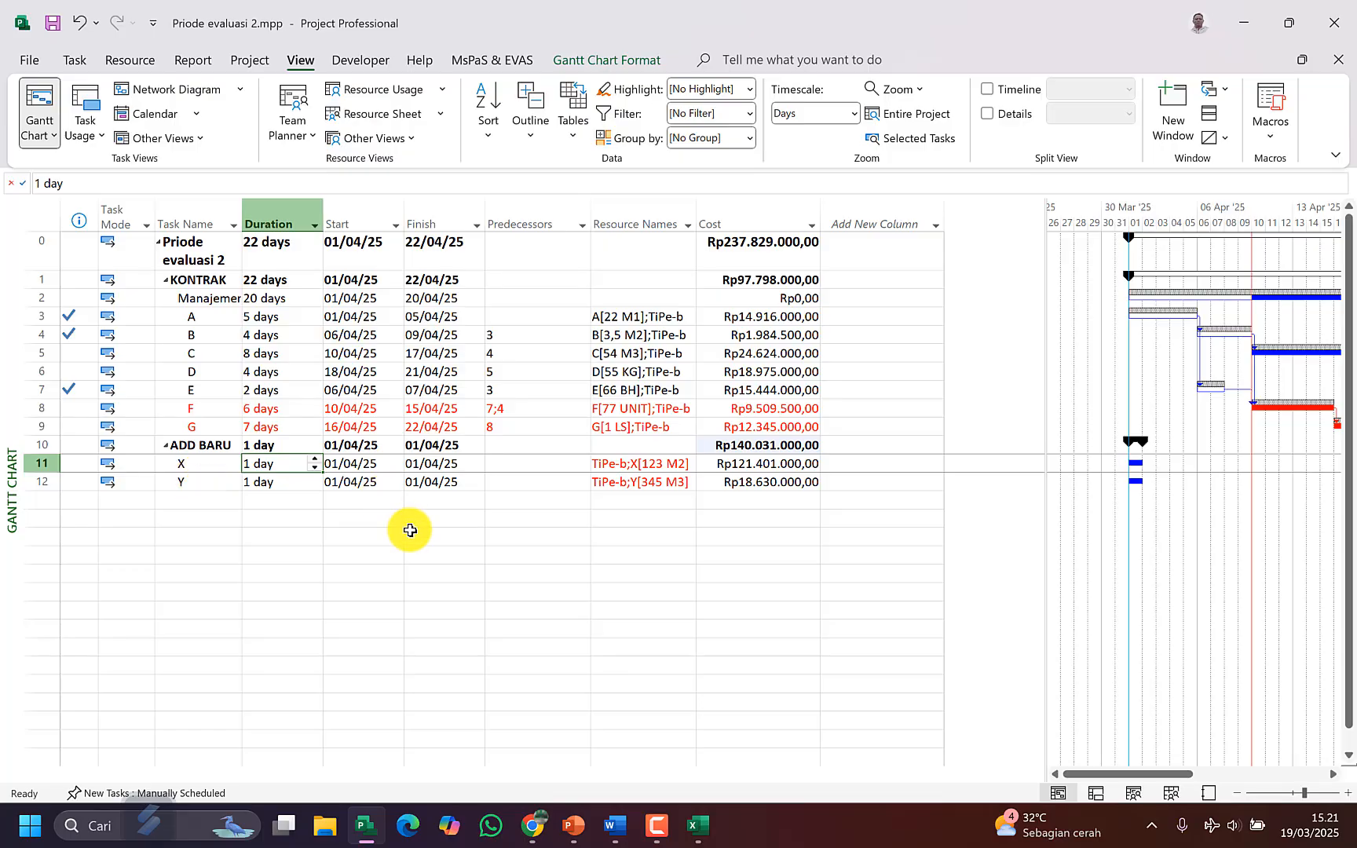
# Step: Set the duration of task X to 10 days
pyautogui.write('10')
pyautogui.press('Return')
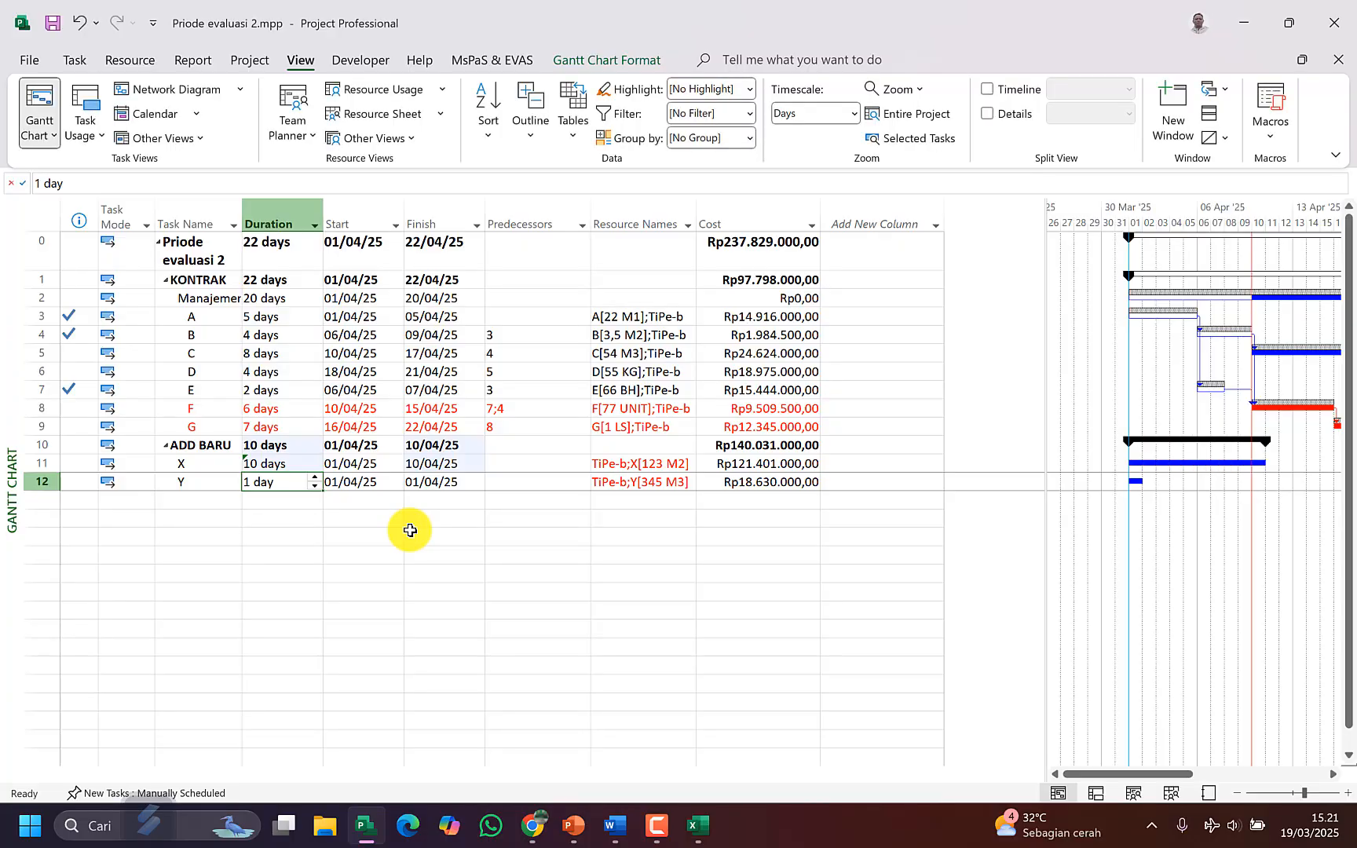
pyautogui.press('Up')
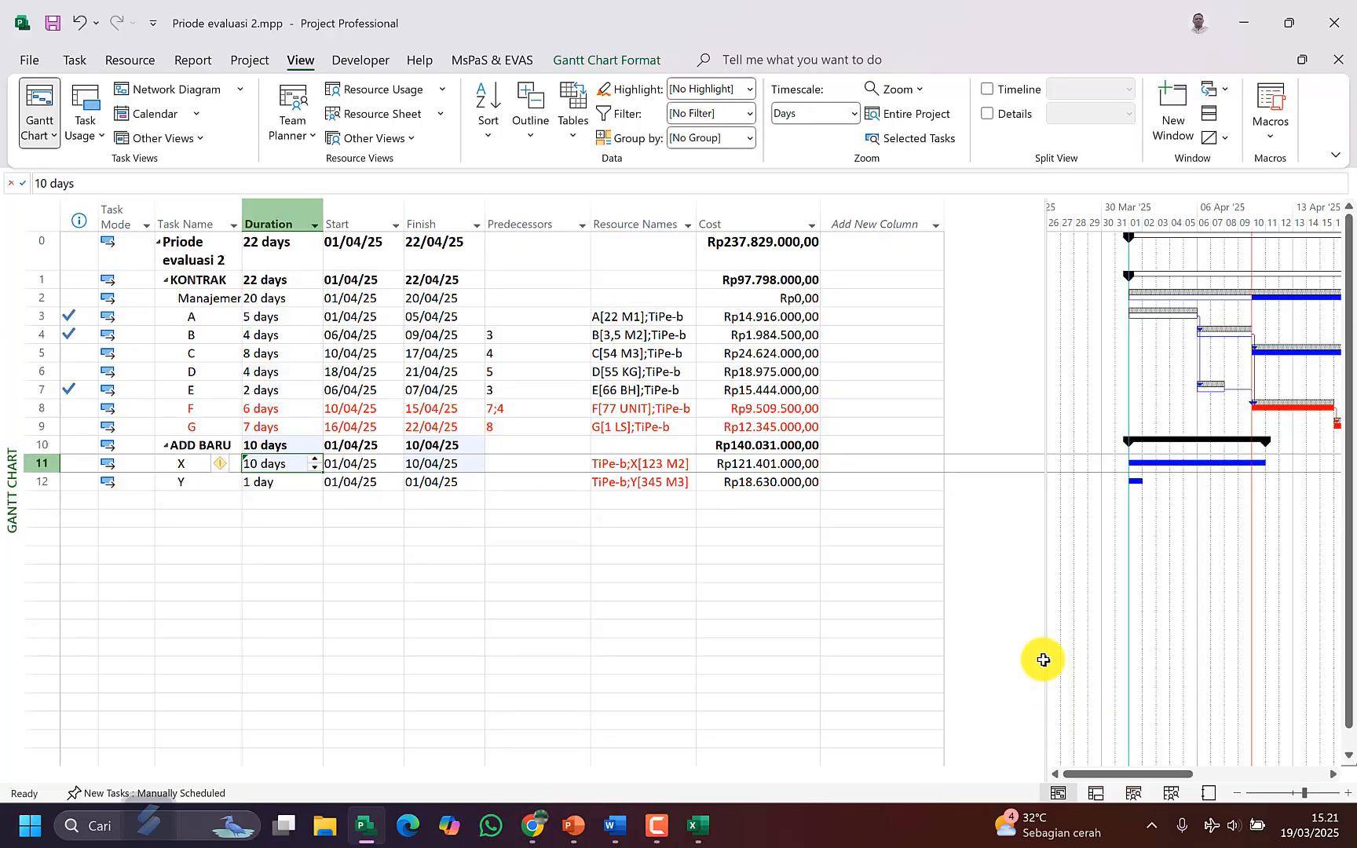
# Step: Enter task 4 as the predecessor of task X
pyautogui.moveTo(1047, 652); pyautogui.dragTo(784, 683)
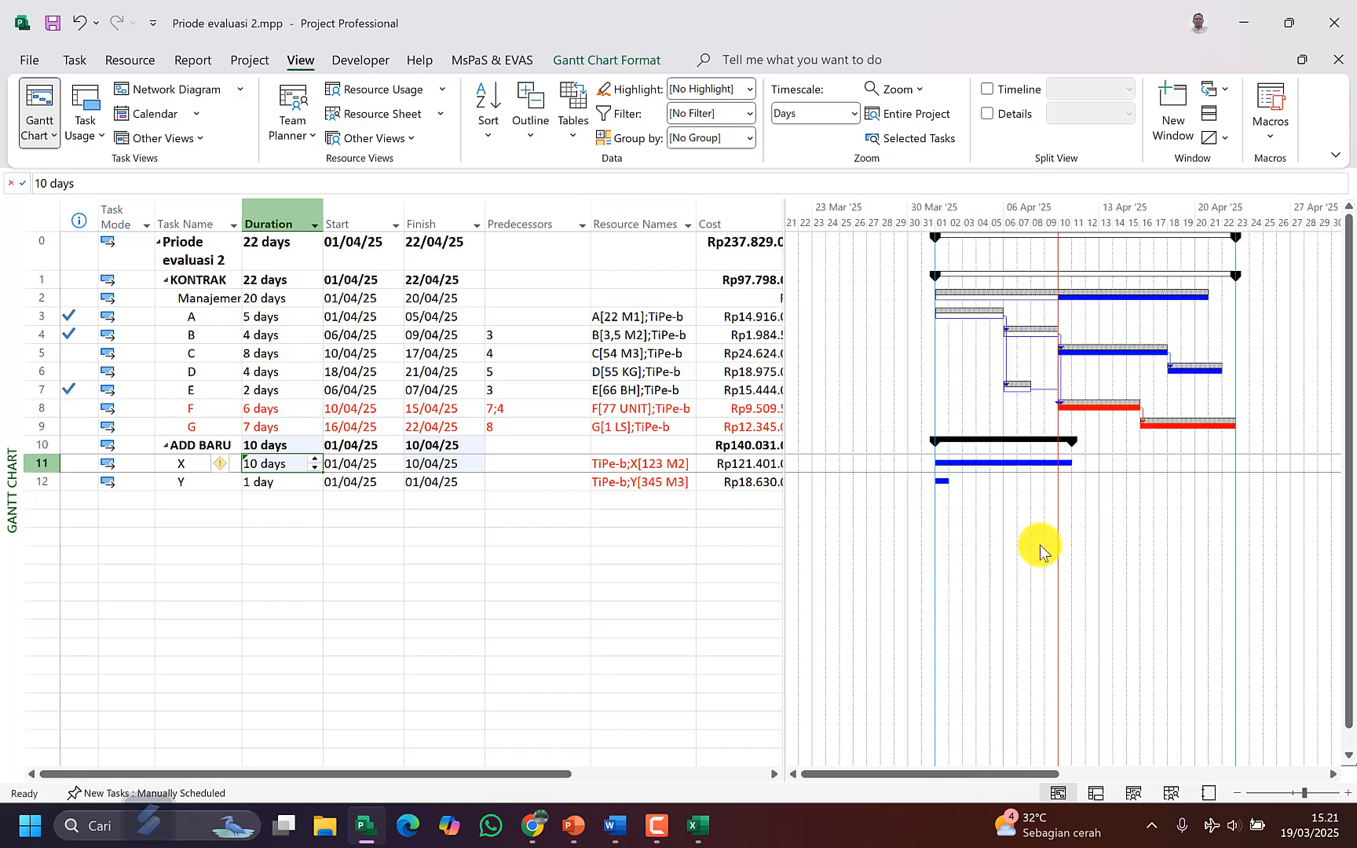
pyautogui.click(537, 466)
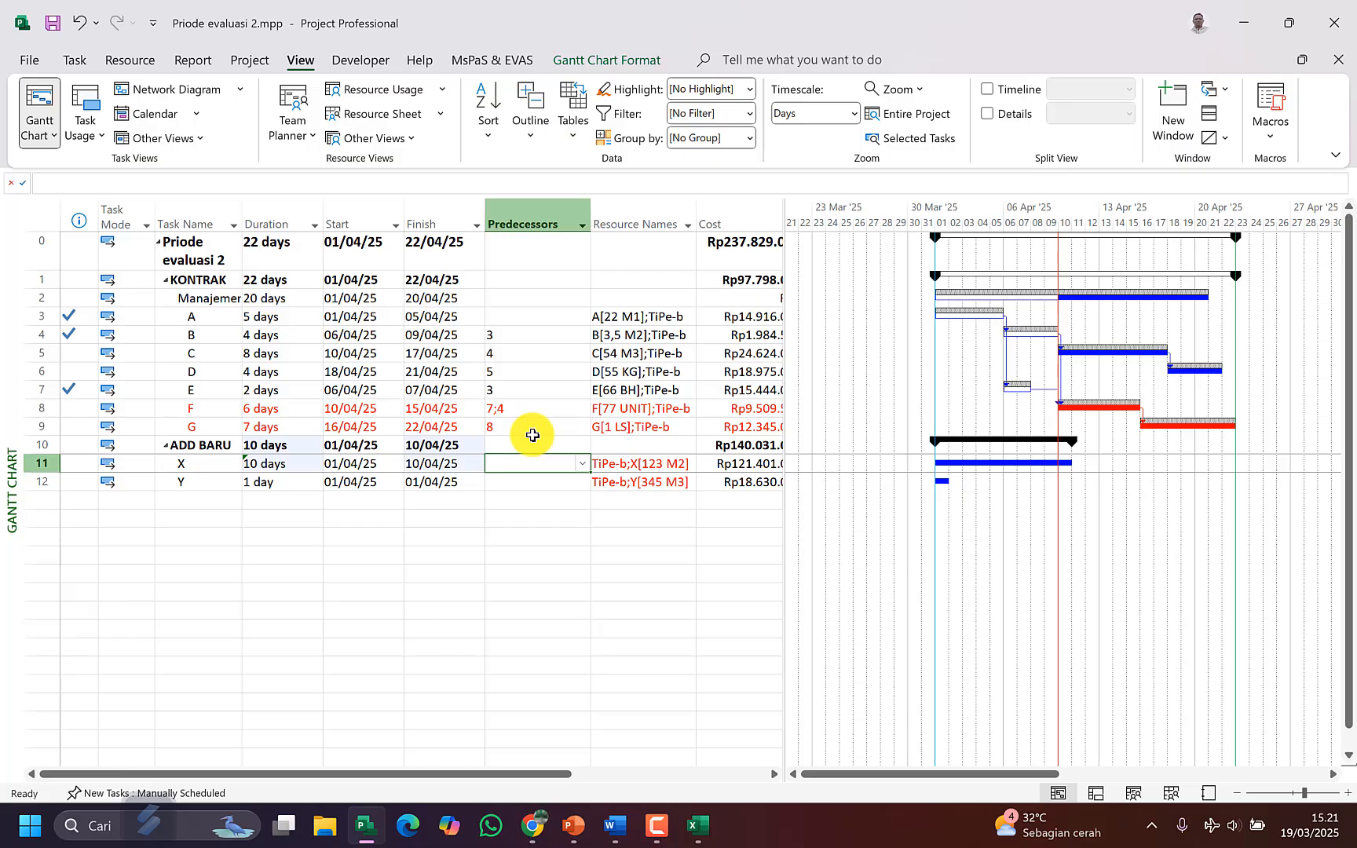
pyautogui.write('4')
pyautogui.press('Tab')
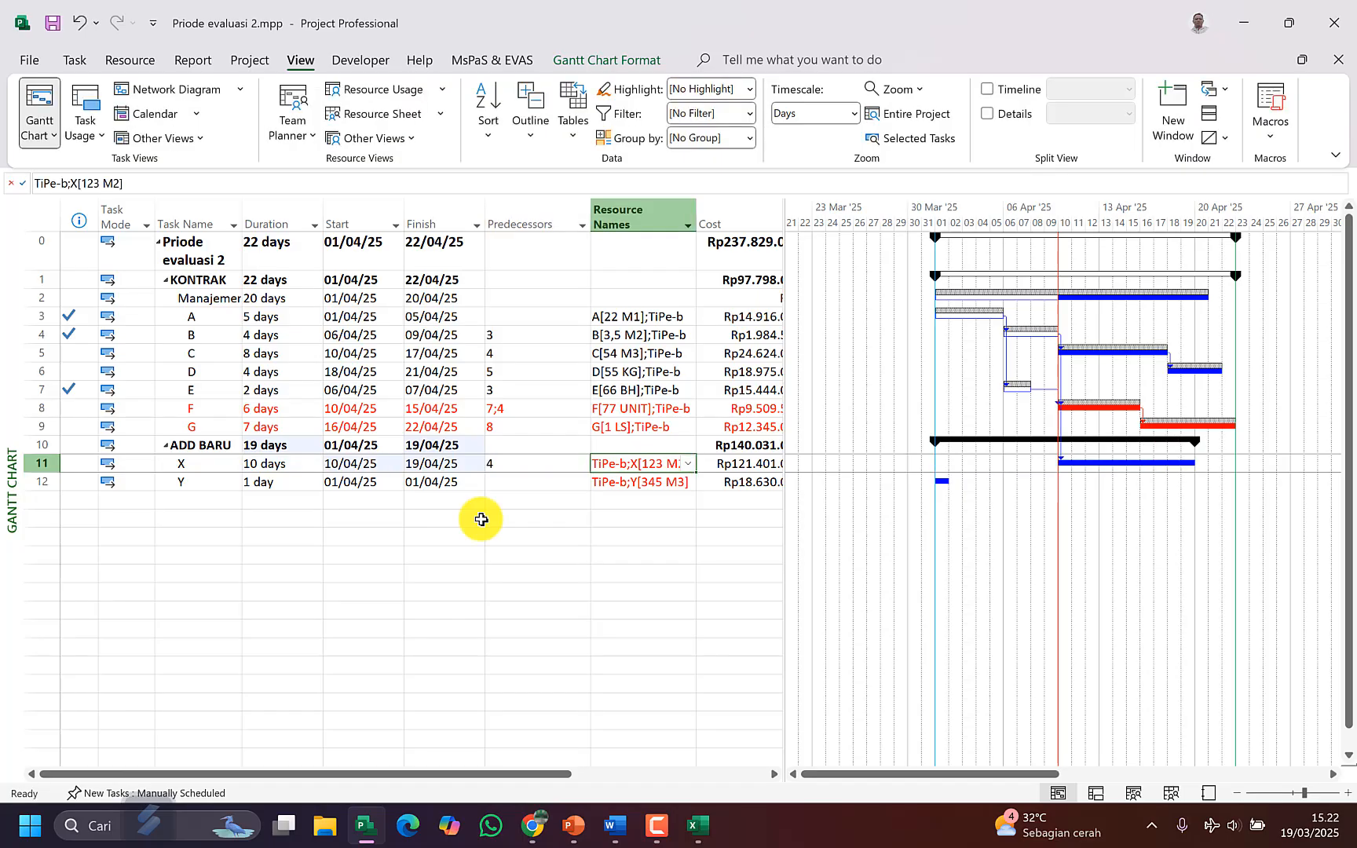
# Step: Undo the predecessor entry of task X and enter task 4 as its predecessor again
pyautogui.click(199, 459)
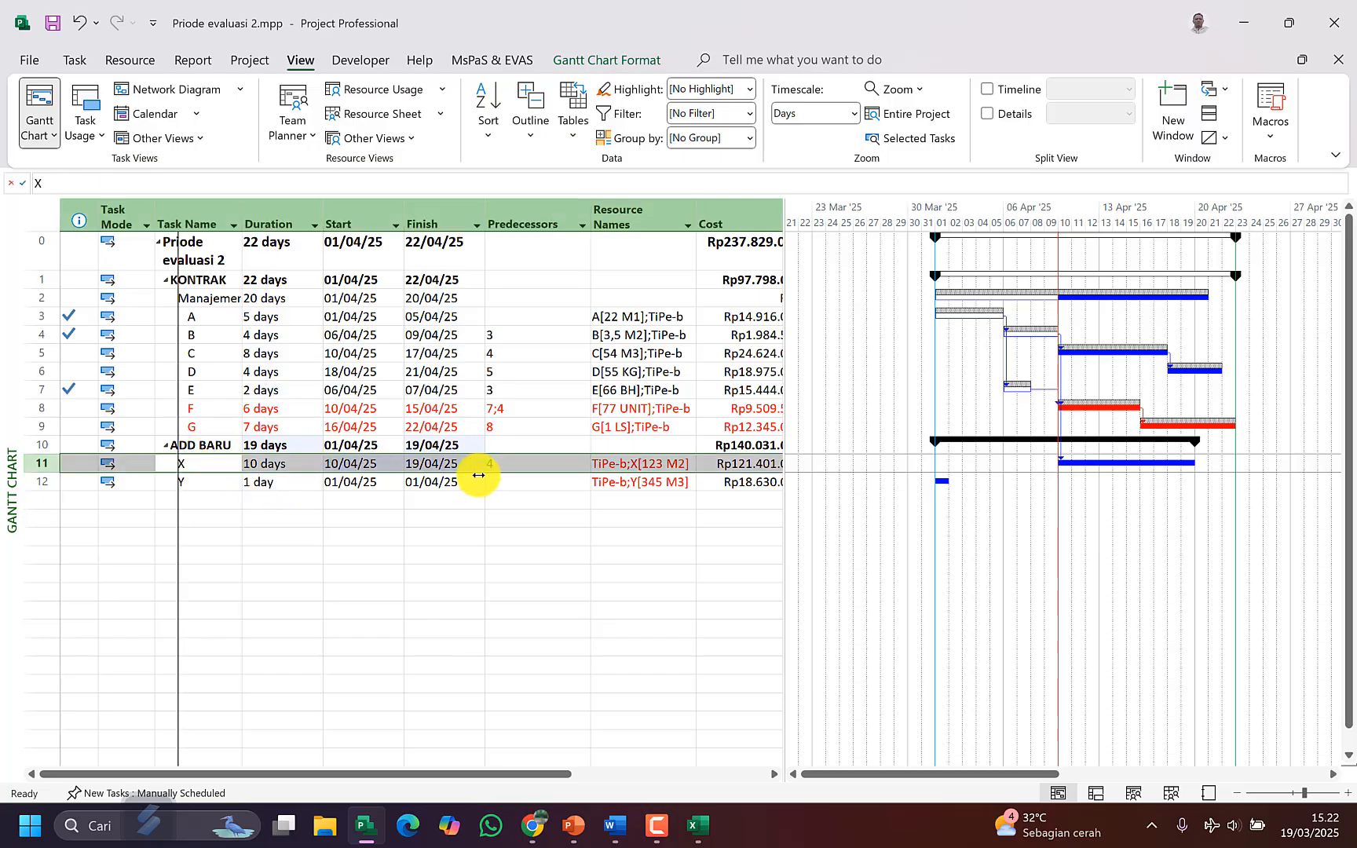
pyautogui.hotkey('ctrl', 'z')
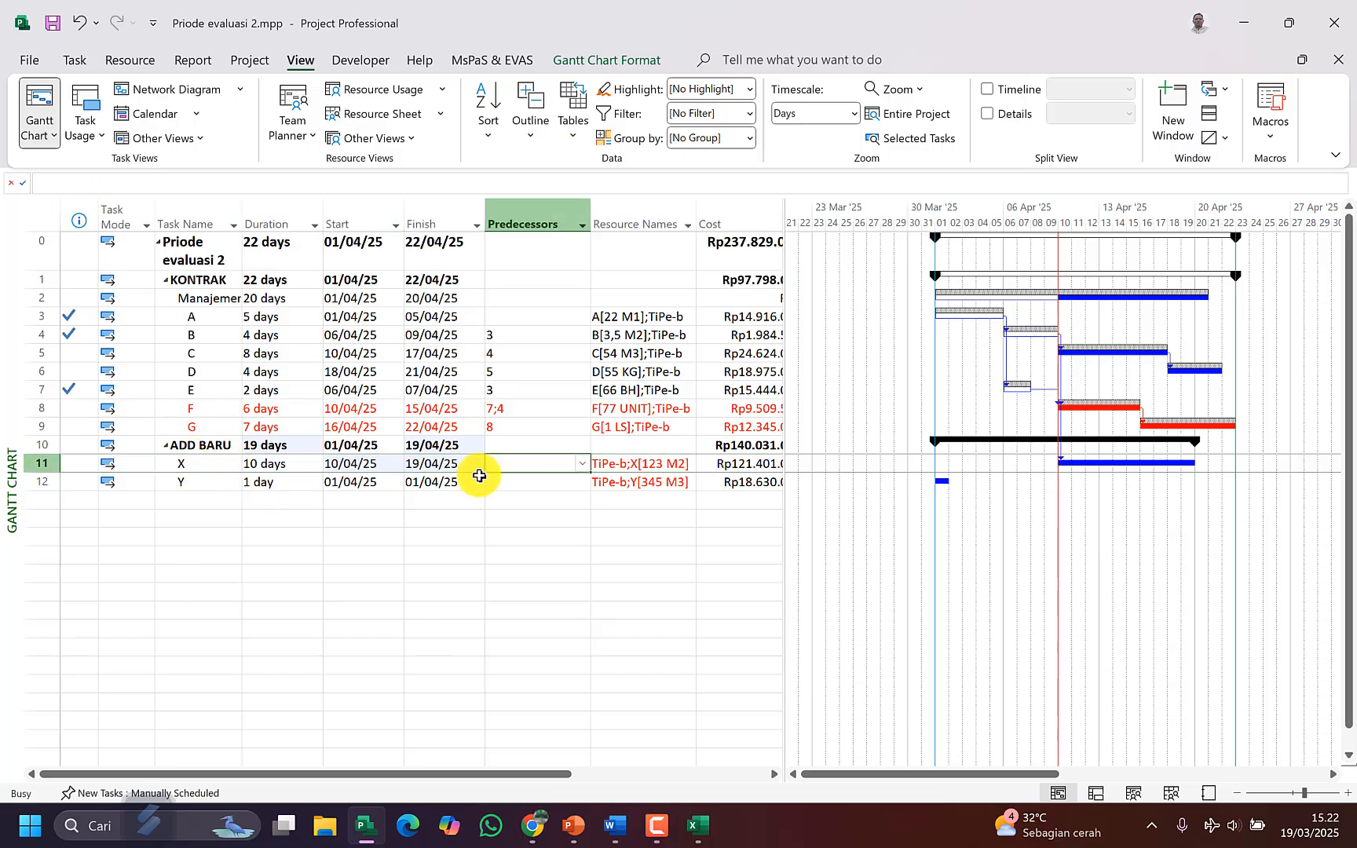
pyautogui.write('3')
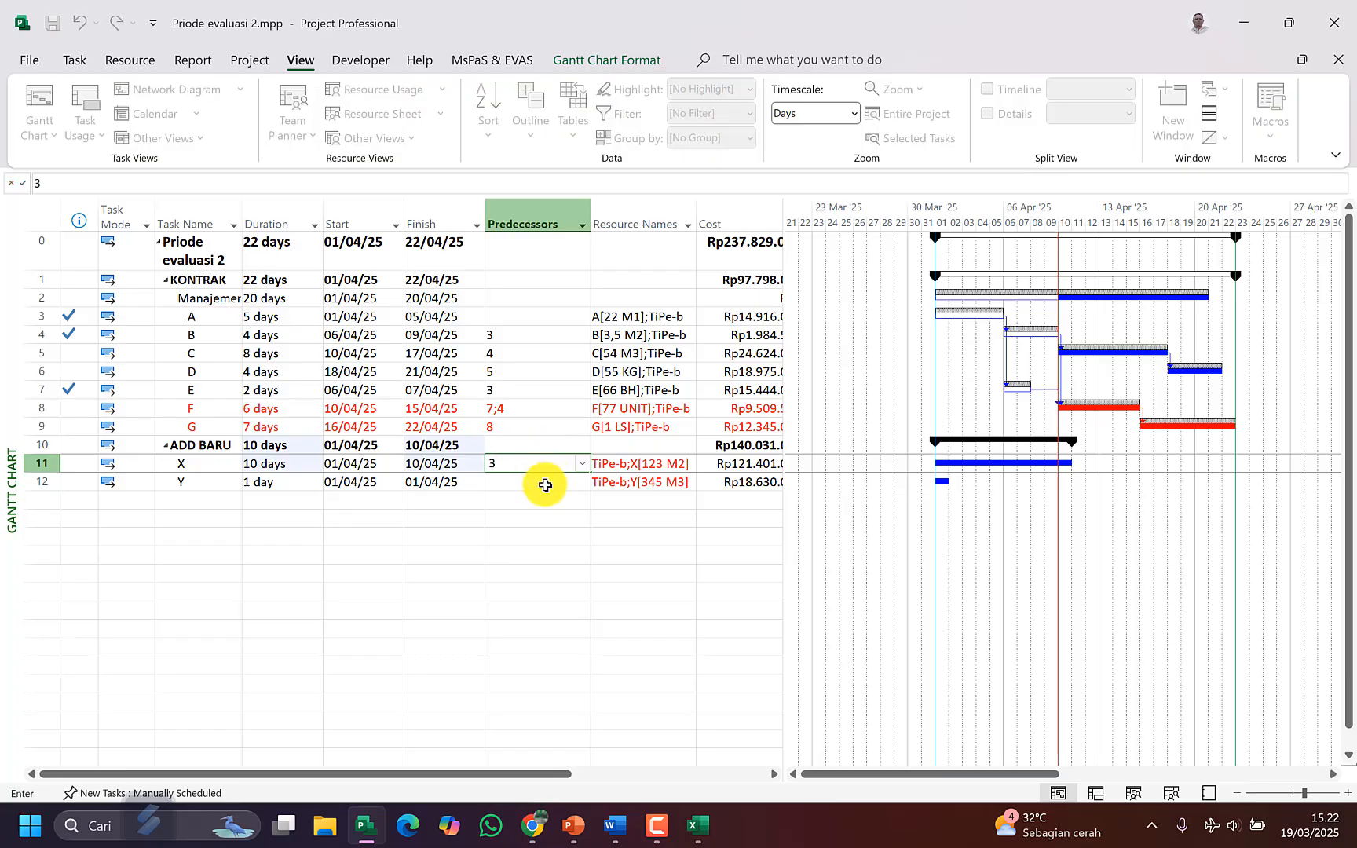
pyautogui.press('Return')
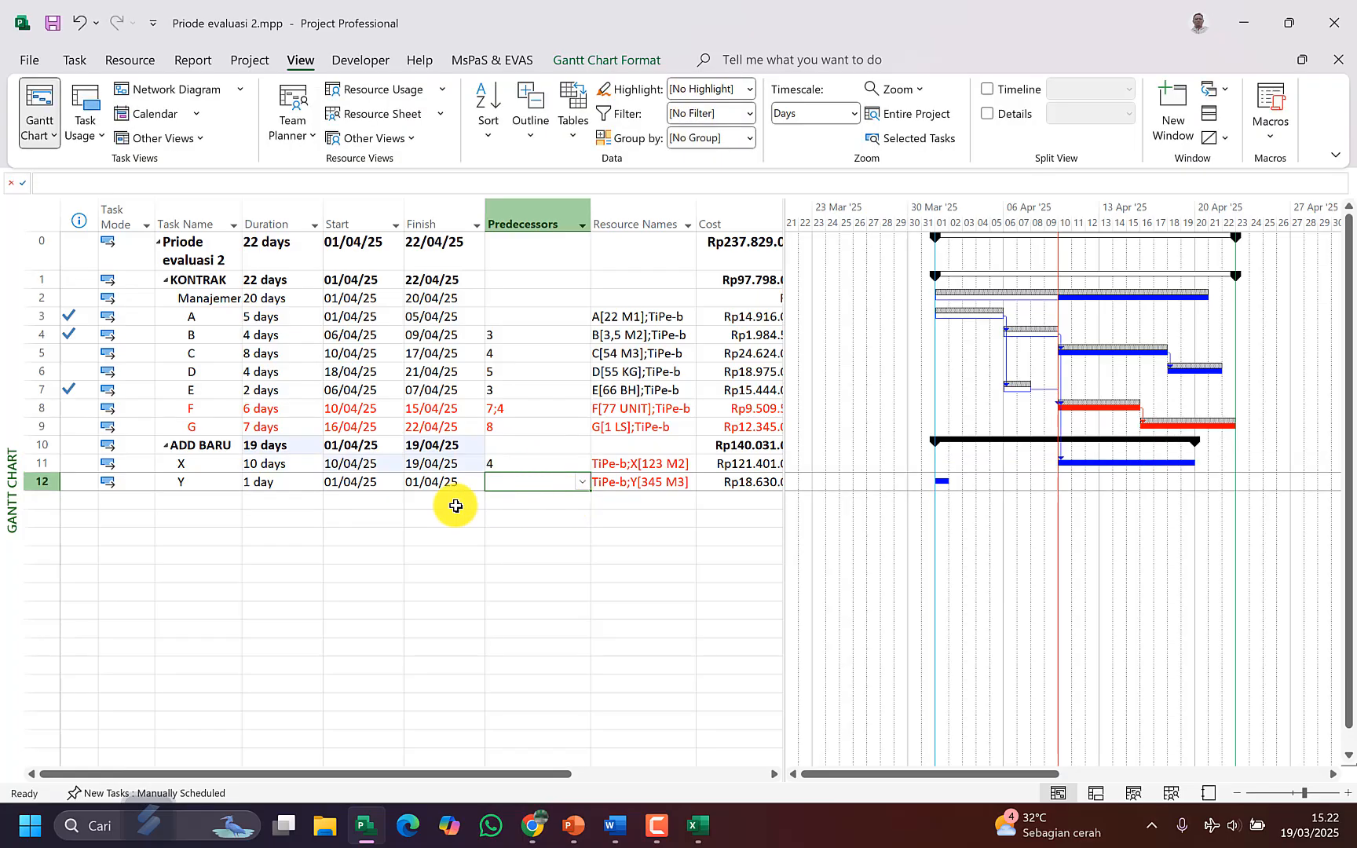
# Step: Review task X's duration and its link to predecessor task B against the project's finish on the Gantt chart
pyautogui.click(267, 464)
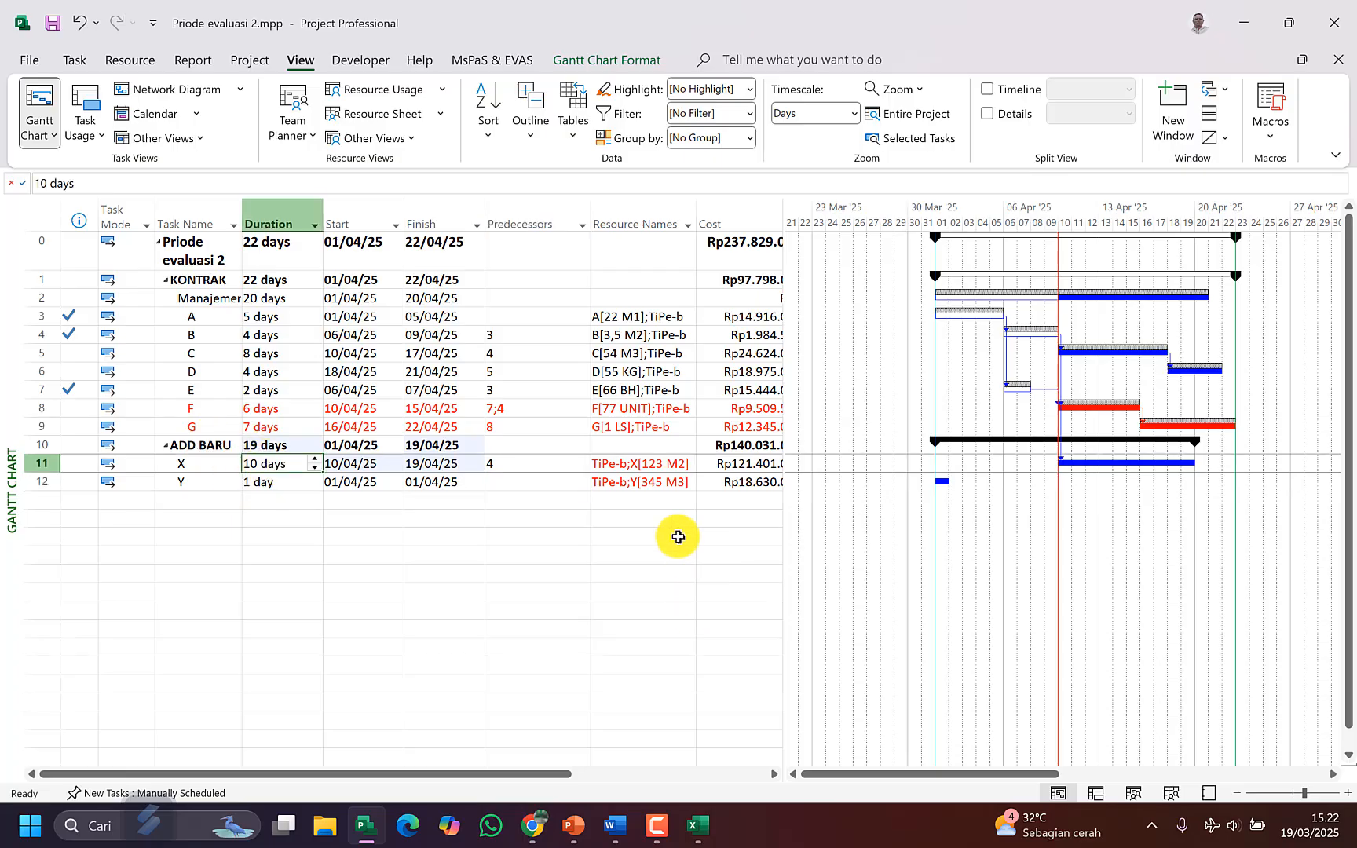
pyautogui.click(558, 466)
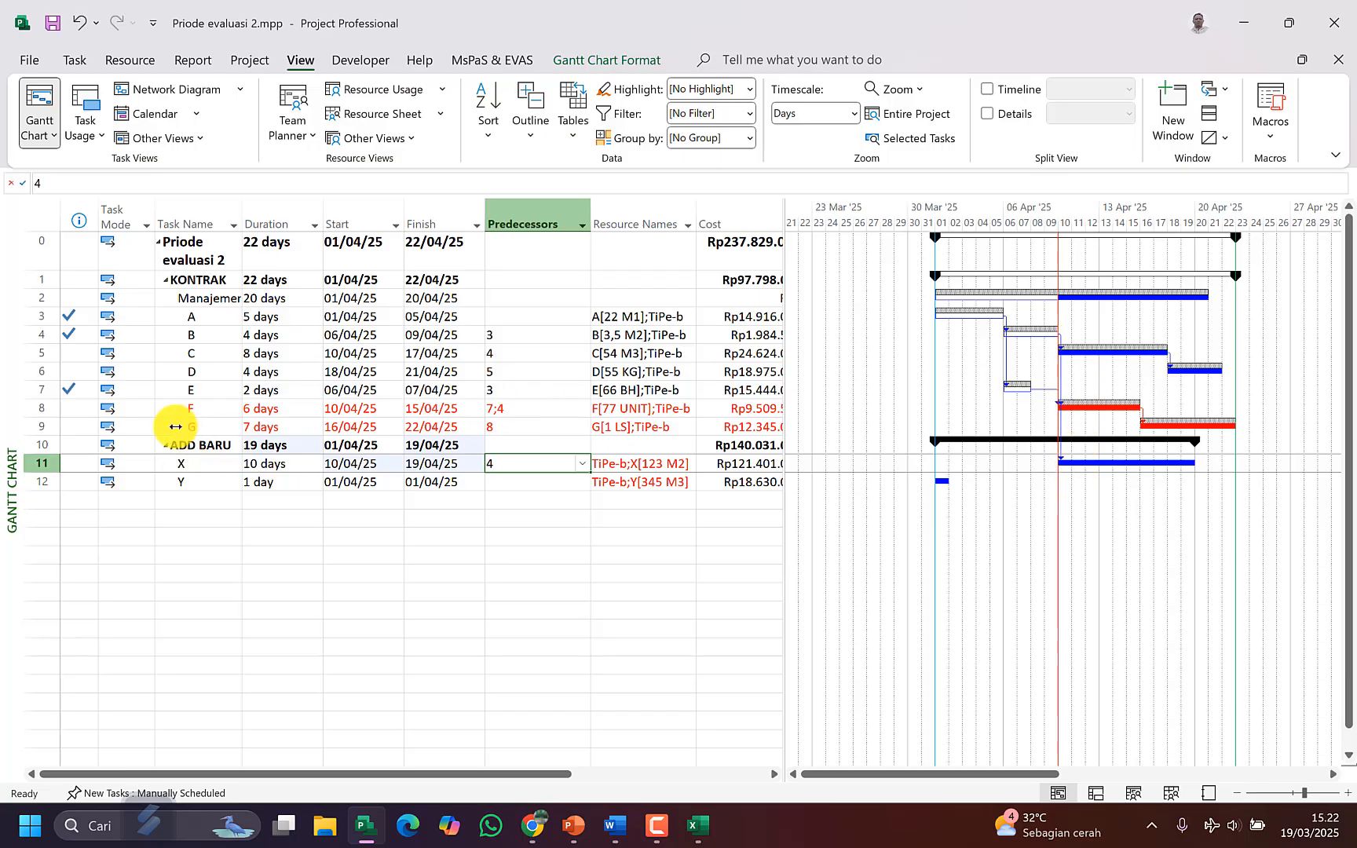
pyautogui.click(192, 334)
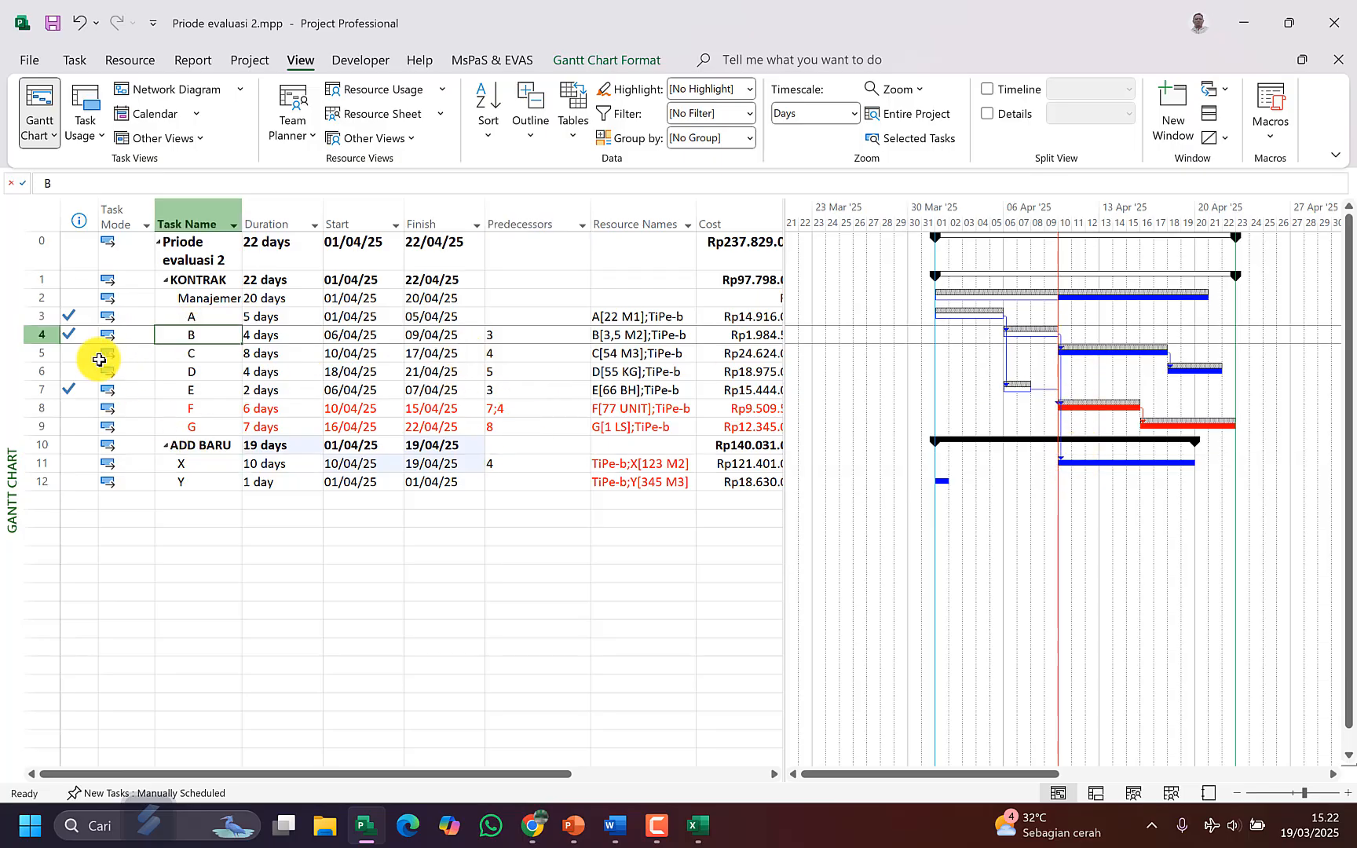
pyautogui.click(556, 463)
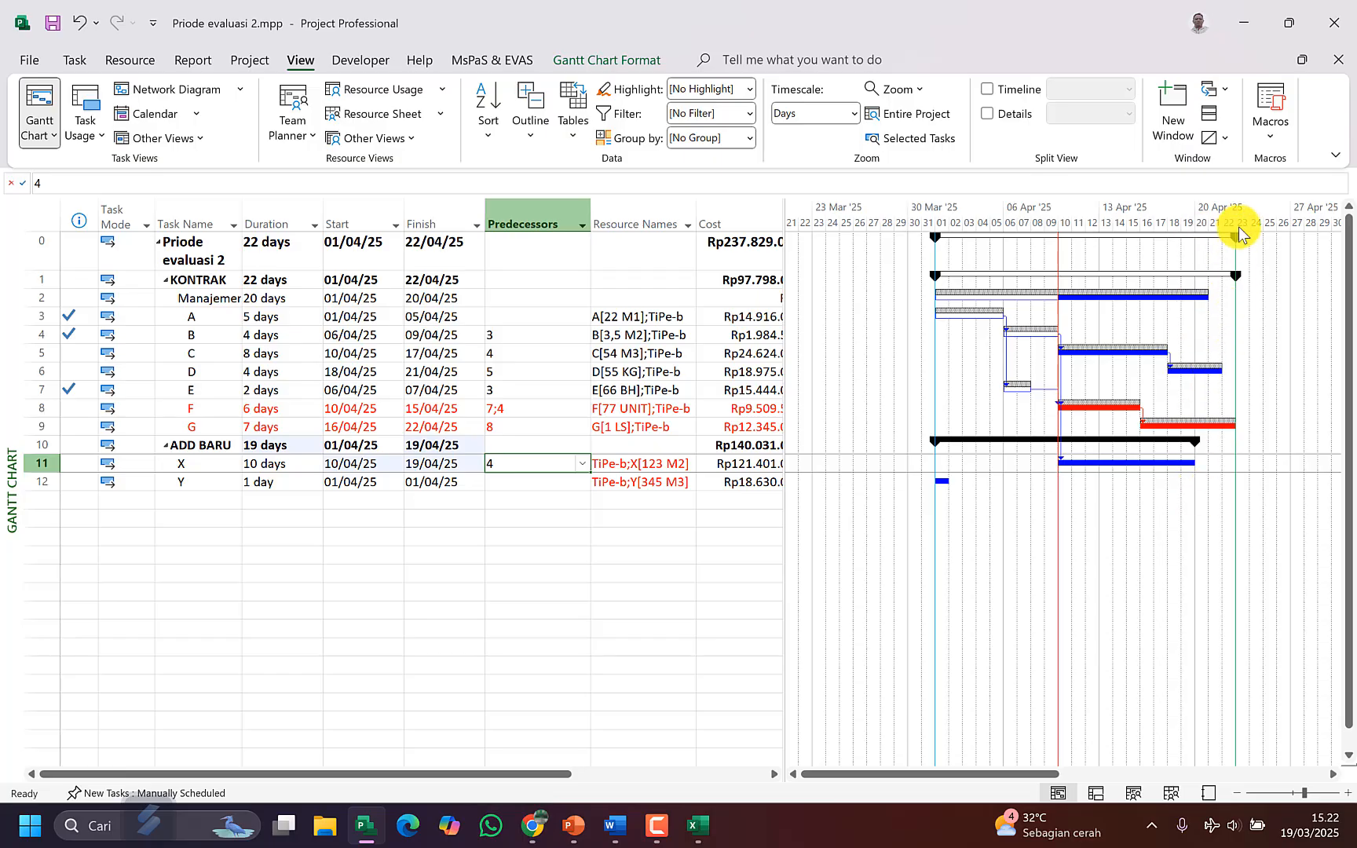
pyautogui.moveTo(1236, 238)
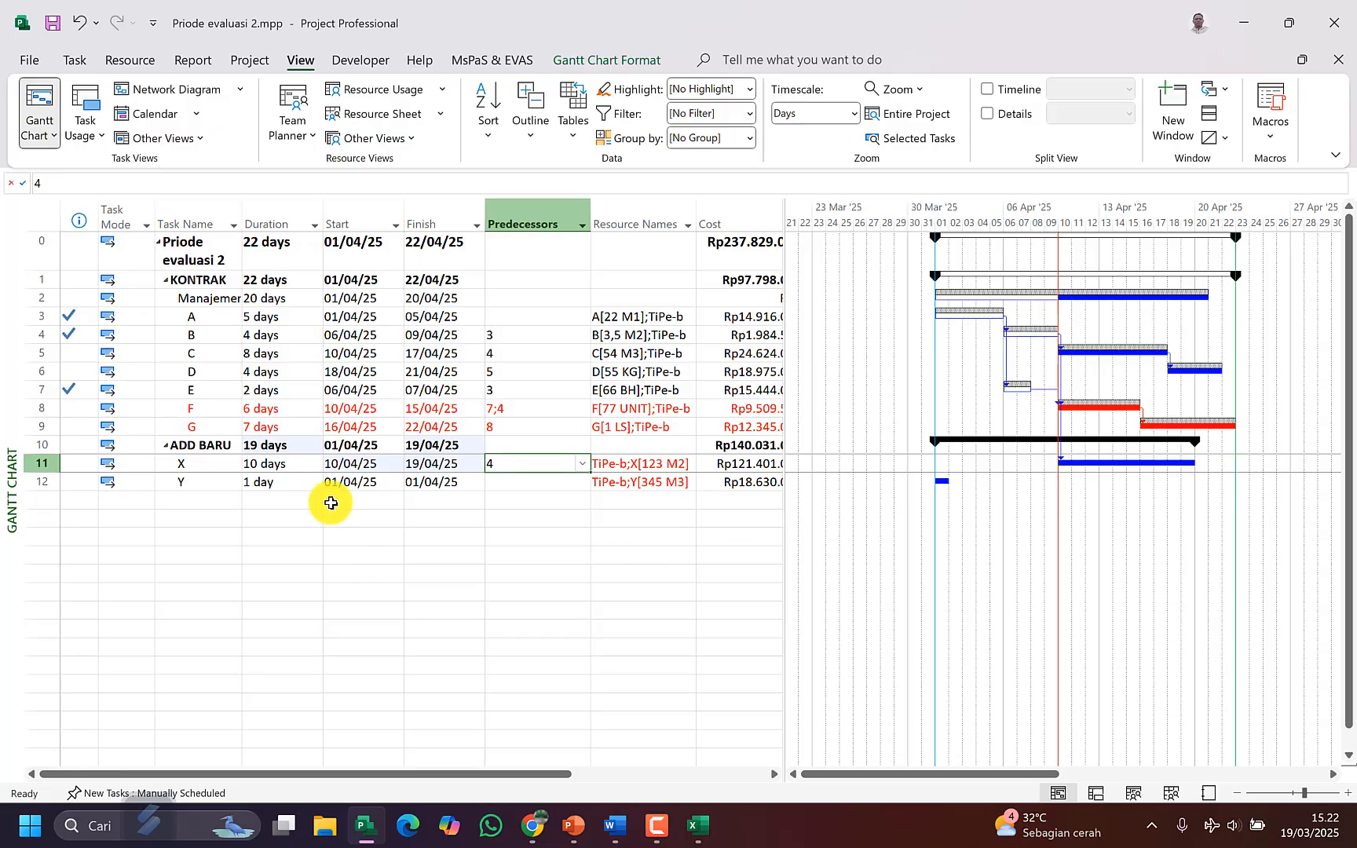
pyautogui.click(230, 464)
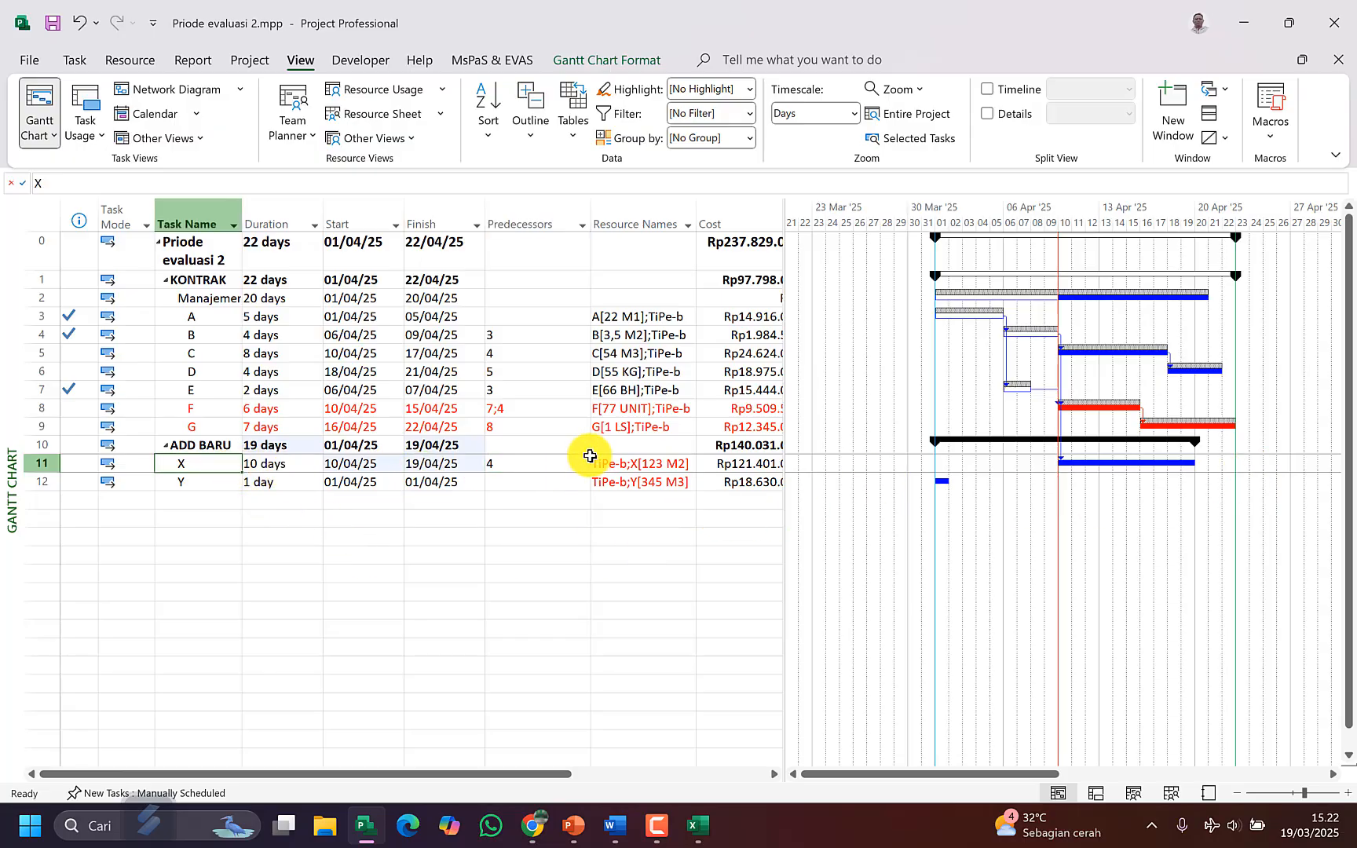
pyautogui.click(554, 464)
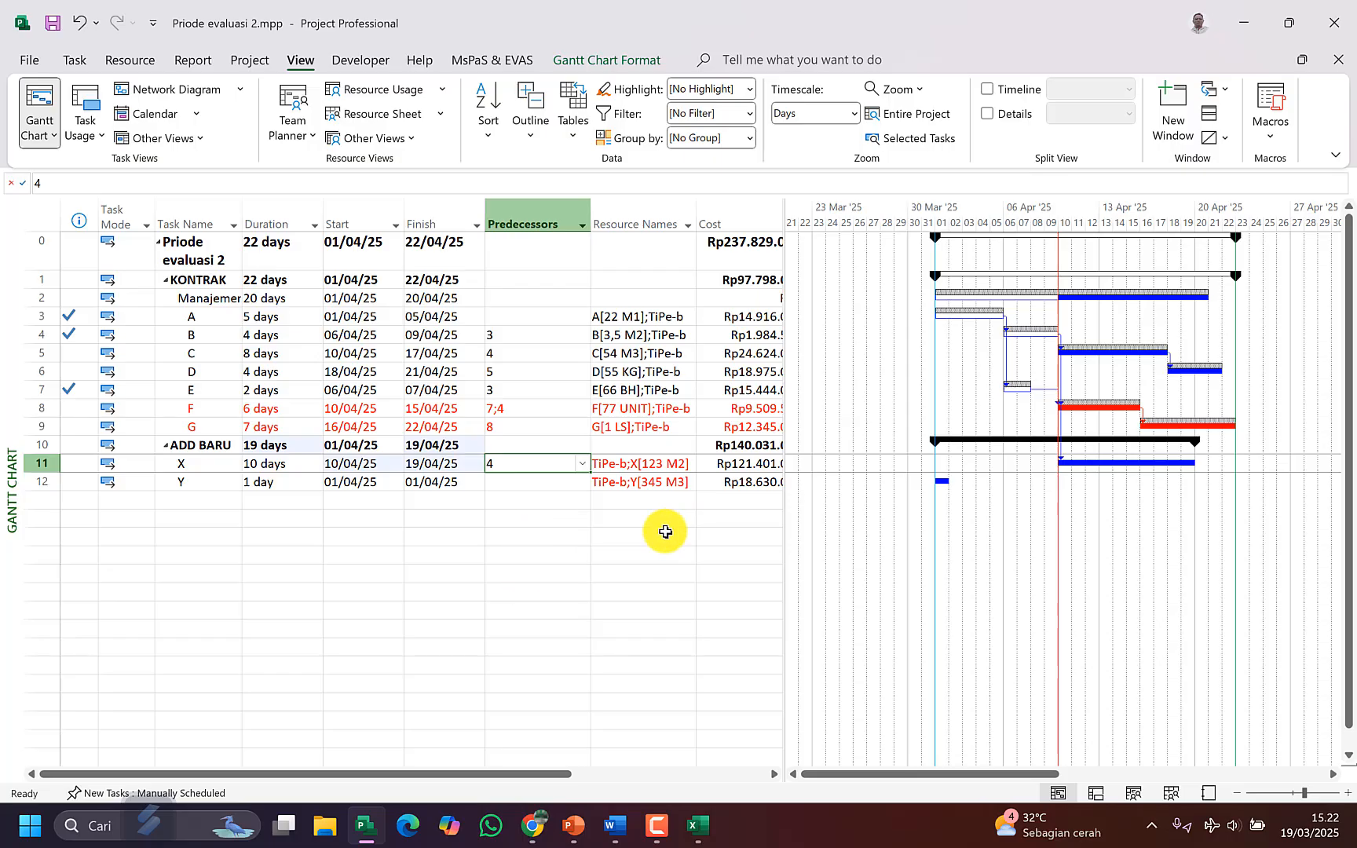
# Step: Set task Y's duration to 7 days and correct it to 10 days
pyautogui.click(227, 483)
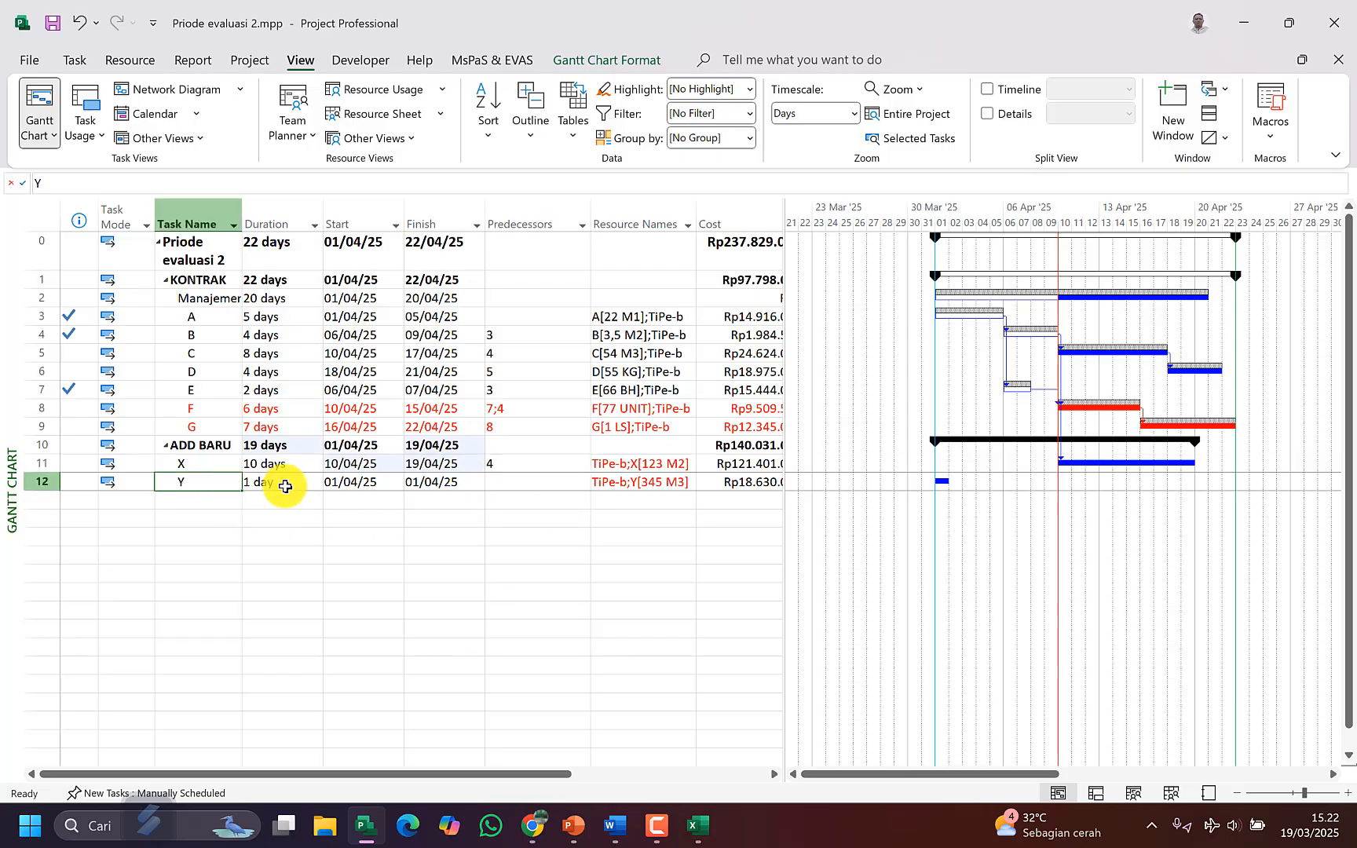
pyautogui.click(286, 485)
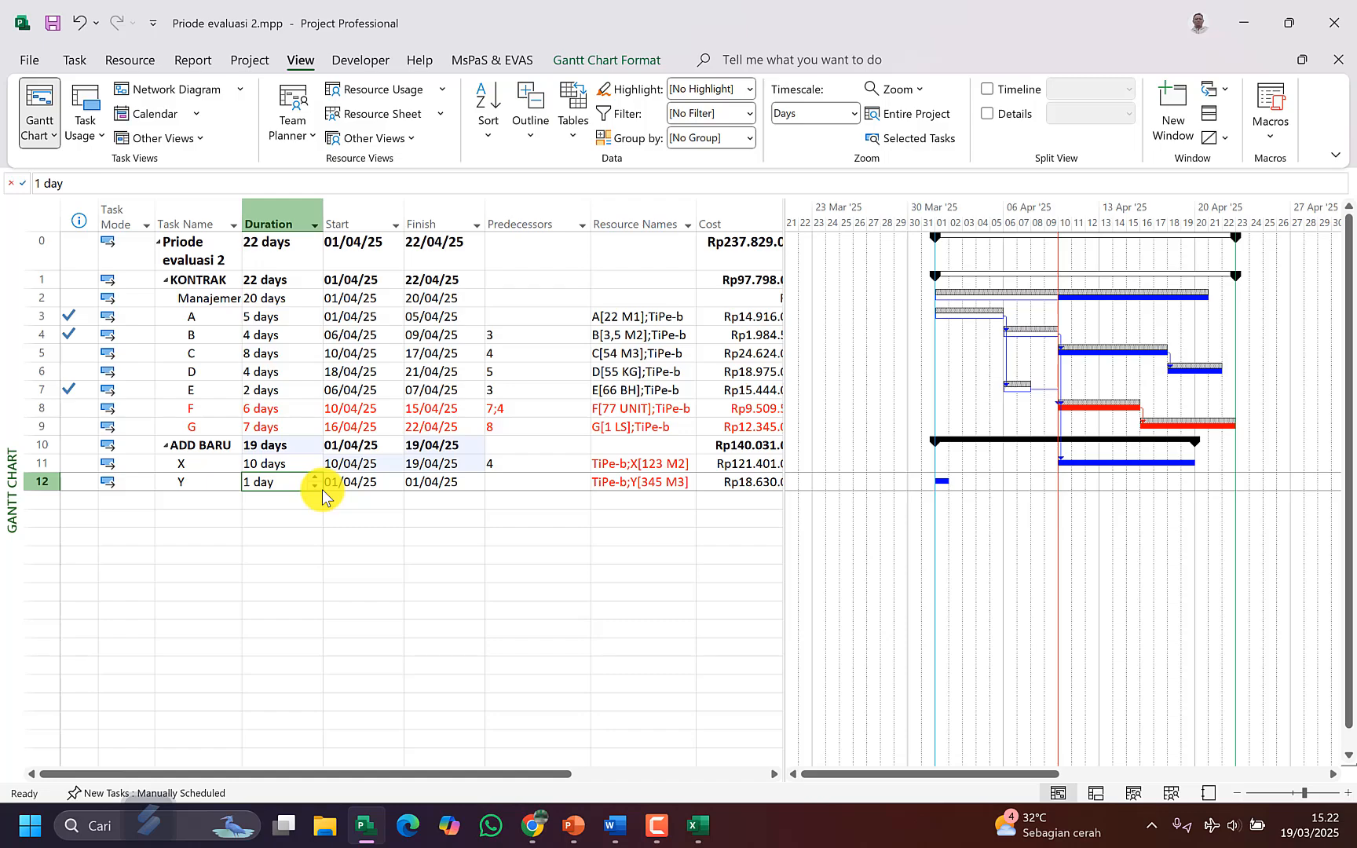
pyautogui.write('7')
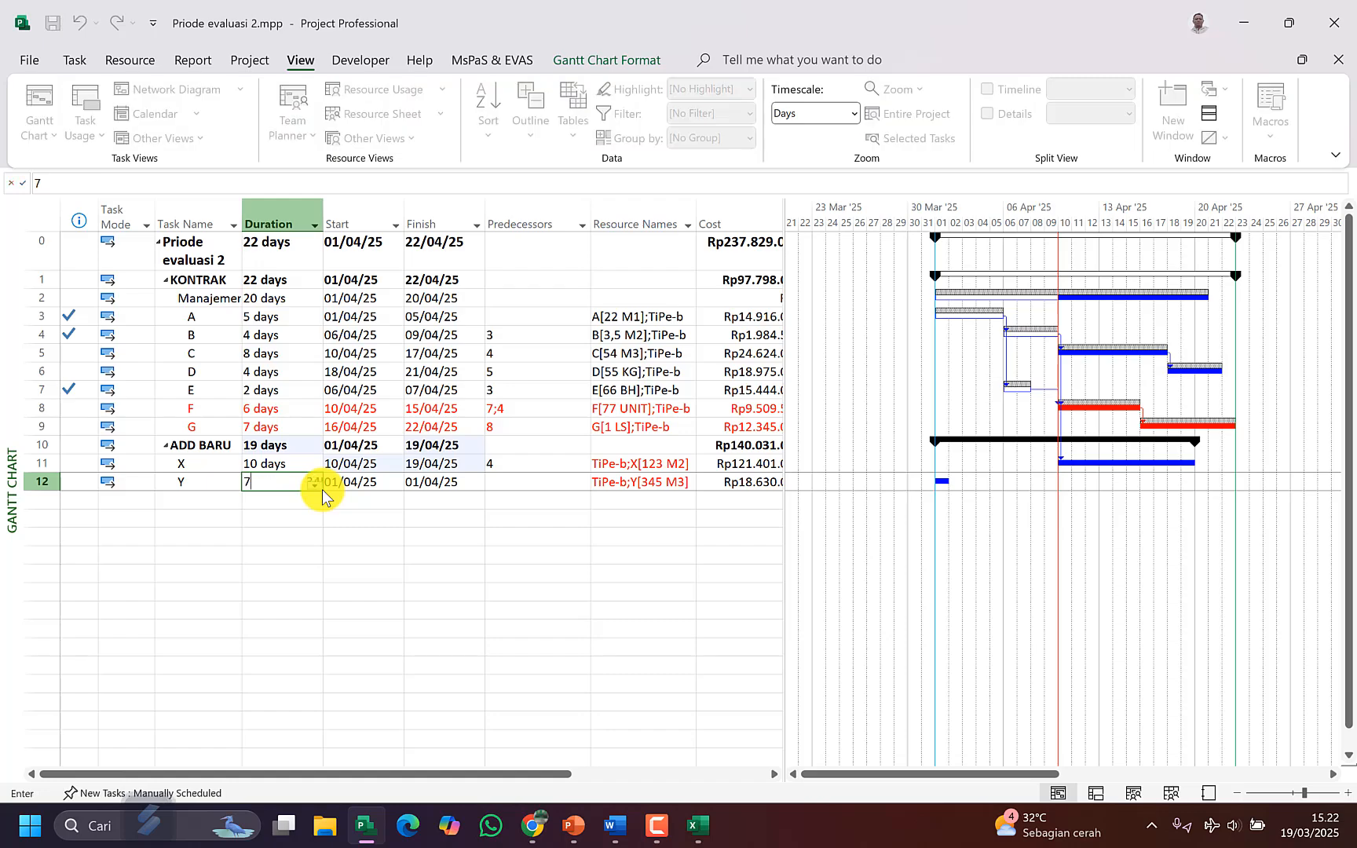
pyautogui.press('Right')
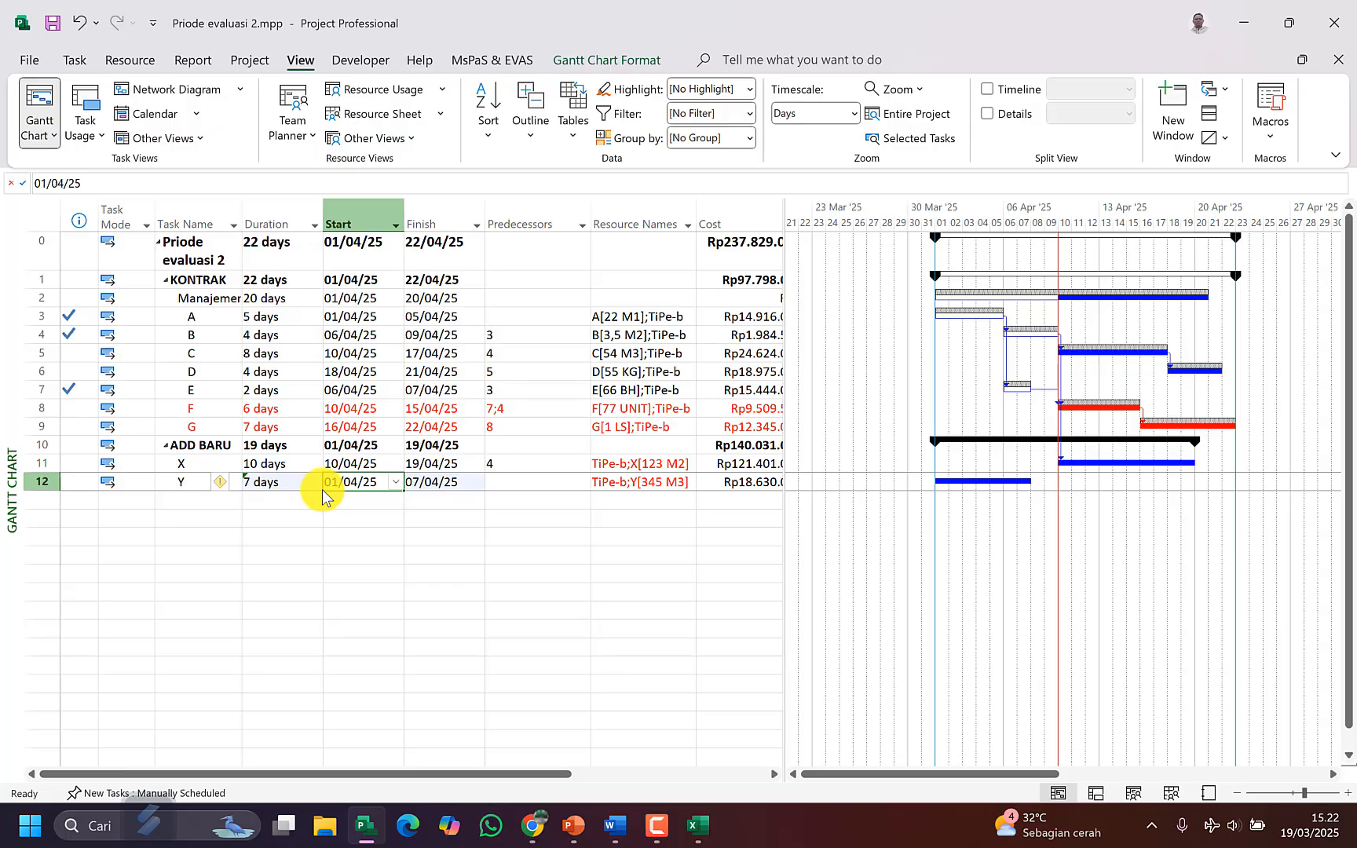
pyautogui.press('Left')
pyautogui.write('10')
pyautogui.press('Tab')
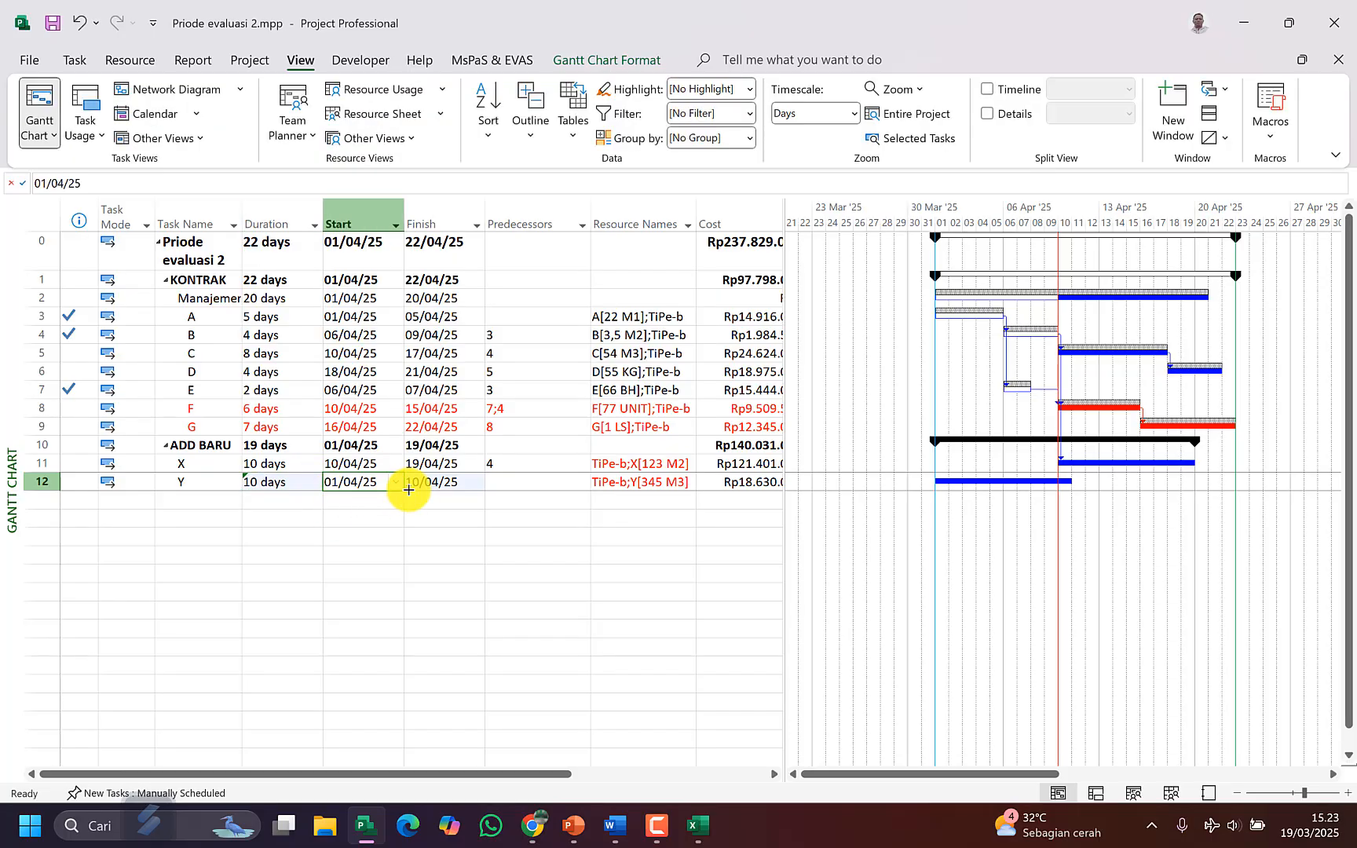
# Step: Enter task 8 as the predecessor of task Y
pyautogui.click(496, 485)
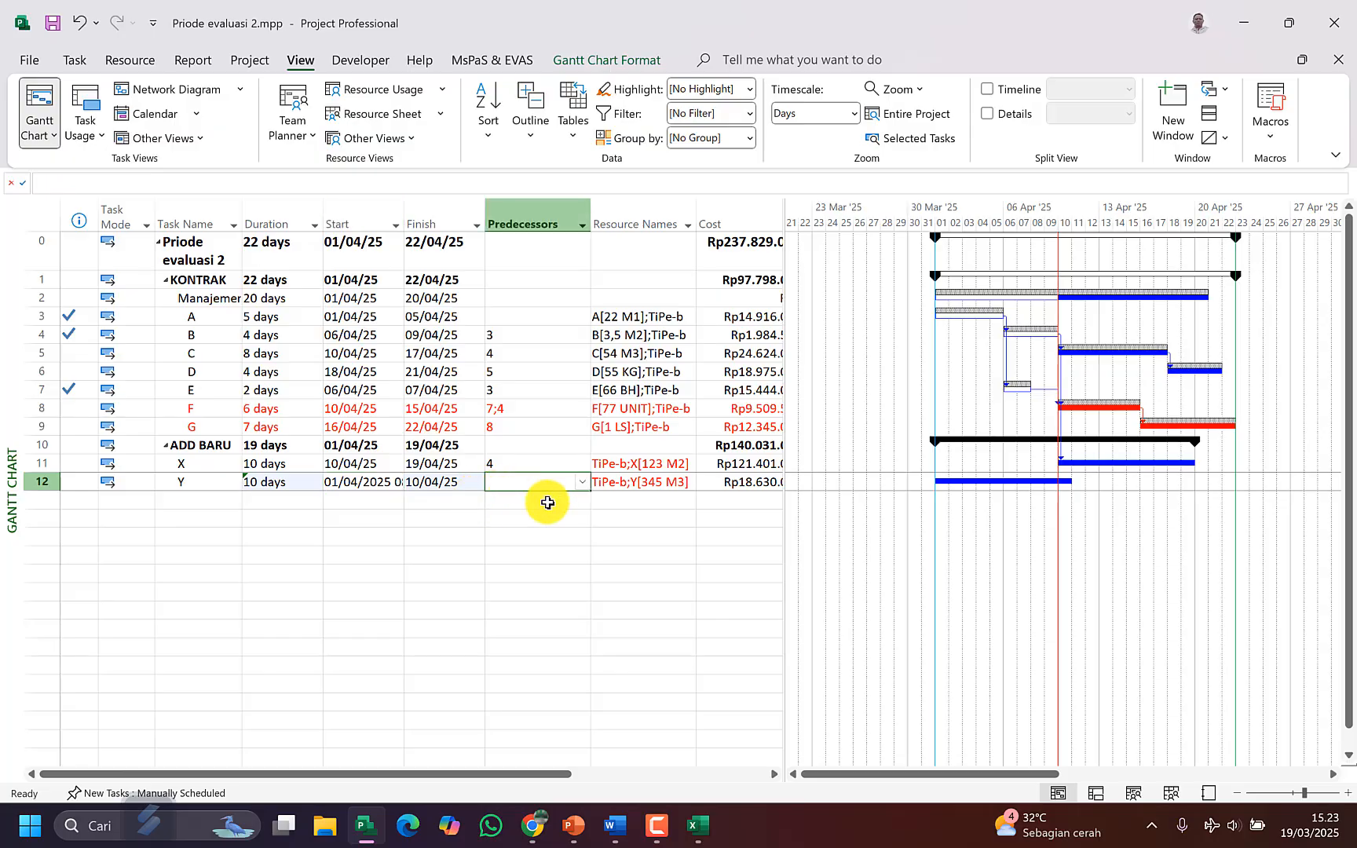
pyautogui.click(202, 414)
pyautogui.click(496, 485)
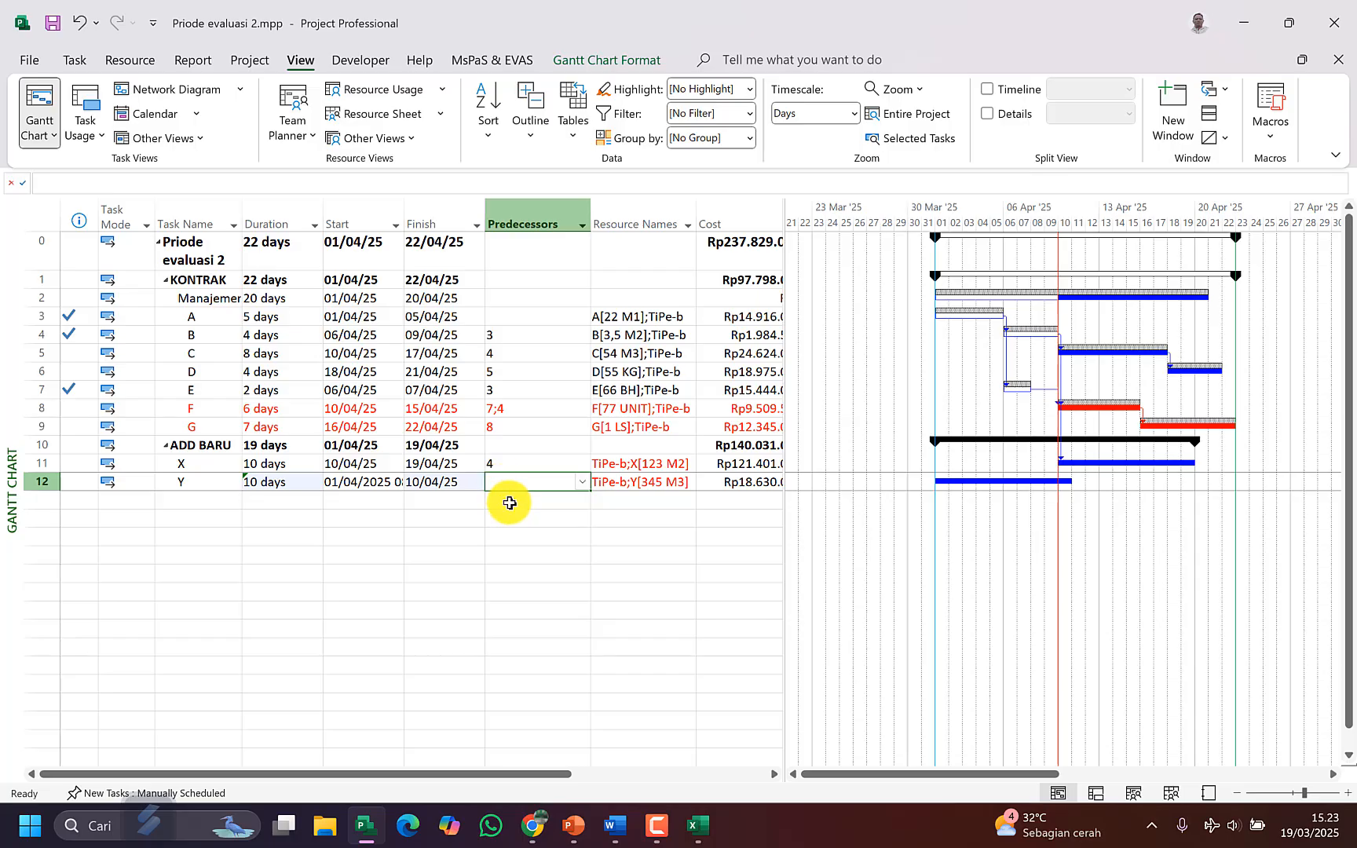
pyautogui.write('8')
pyautogui.click(515, 461)
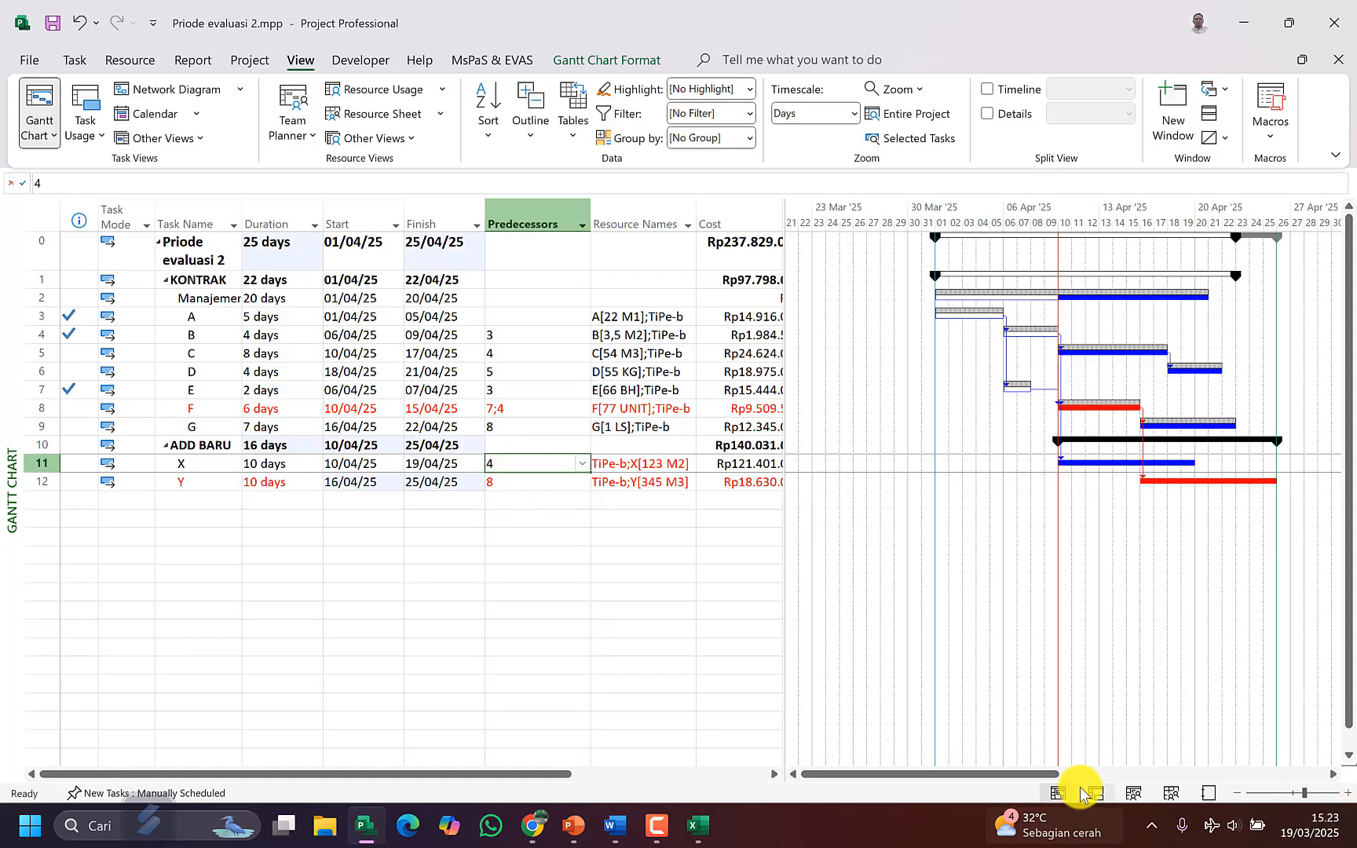
# Step: Examine task Y's link to predecessor task F and its effect on the project finish on the Gantt chart
pyautogui.moveTo(981, 775); pyautogui.dragTo(1101, 776)
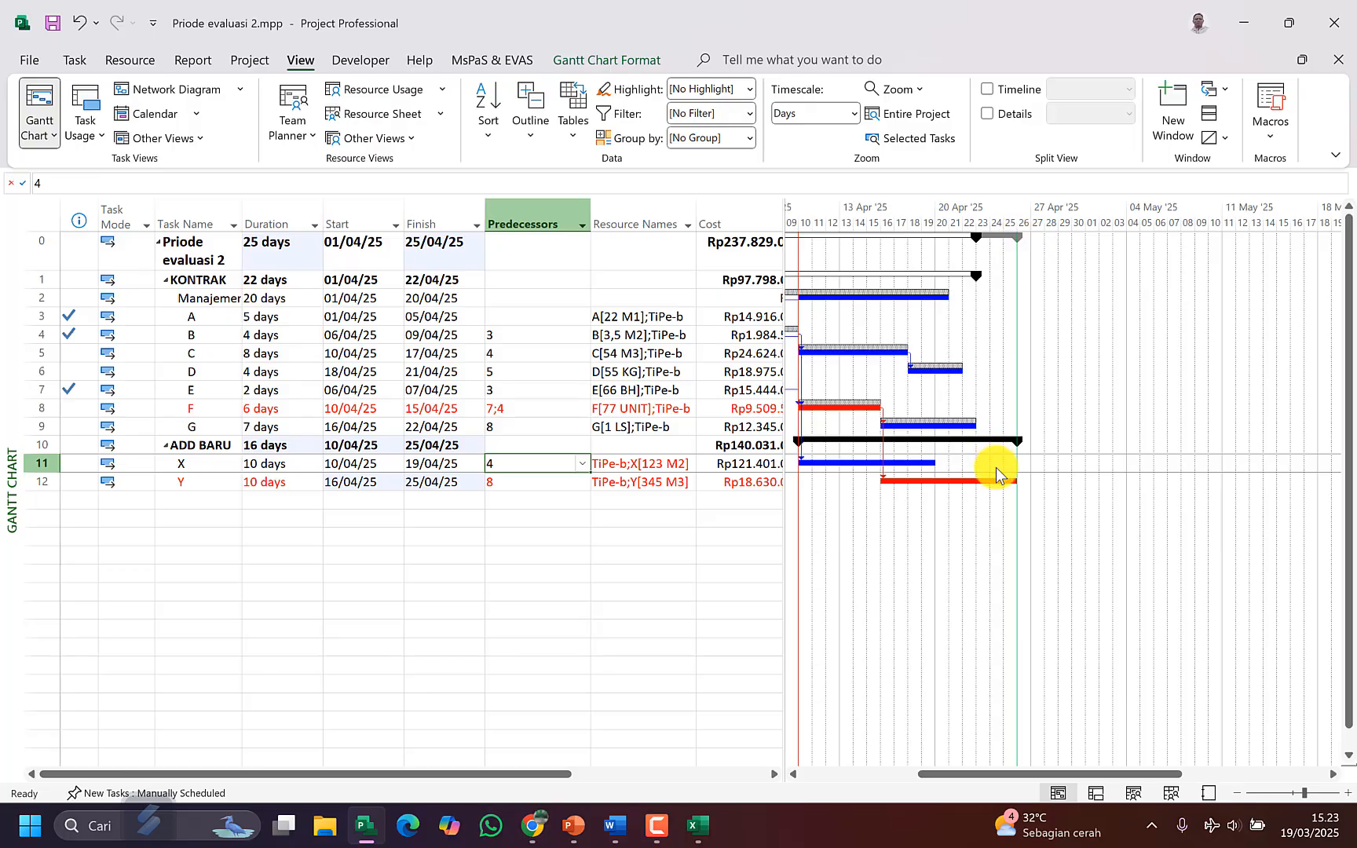
pyautogui.click(554, 487)
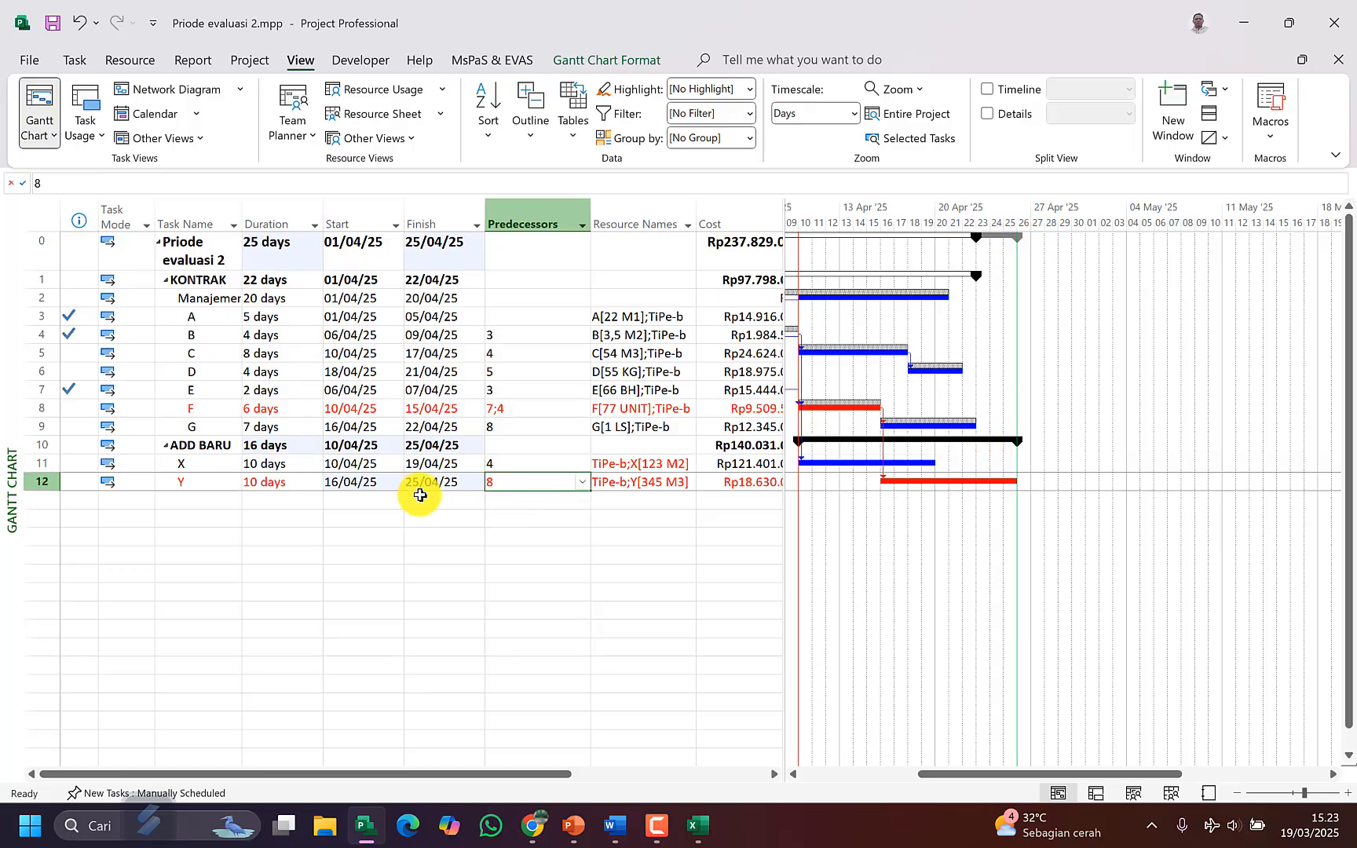
pyautogui.moveTo(199, 414); pyautogui.dragTo(509, 488)
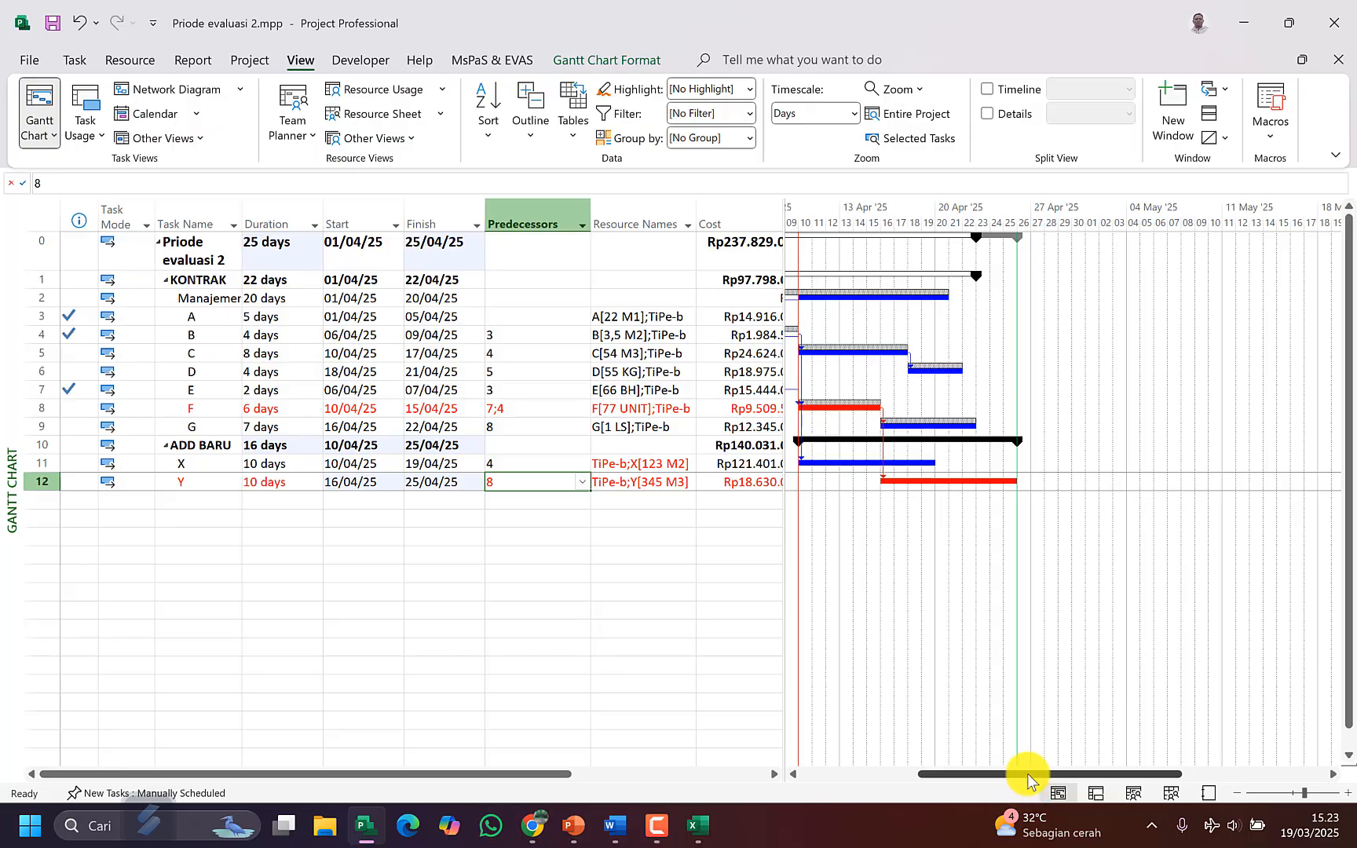
pyautogui.moveTo(1030, 776); pyautogui.dragTo(940, 773)
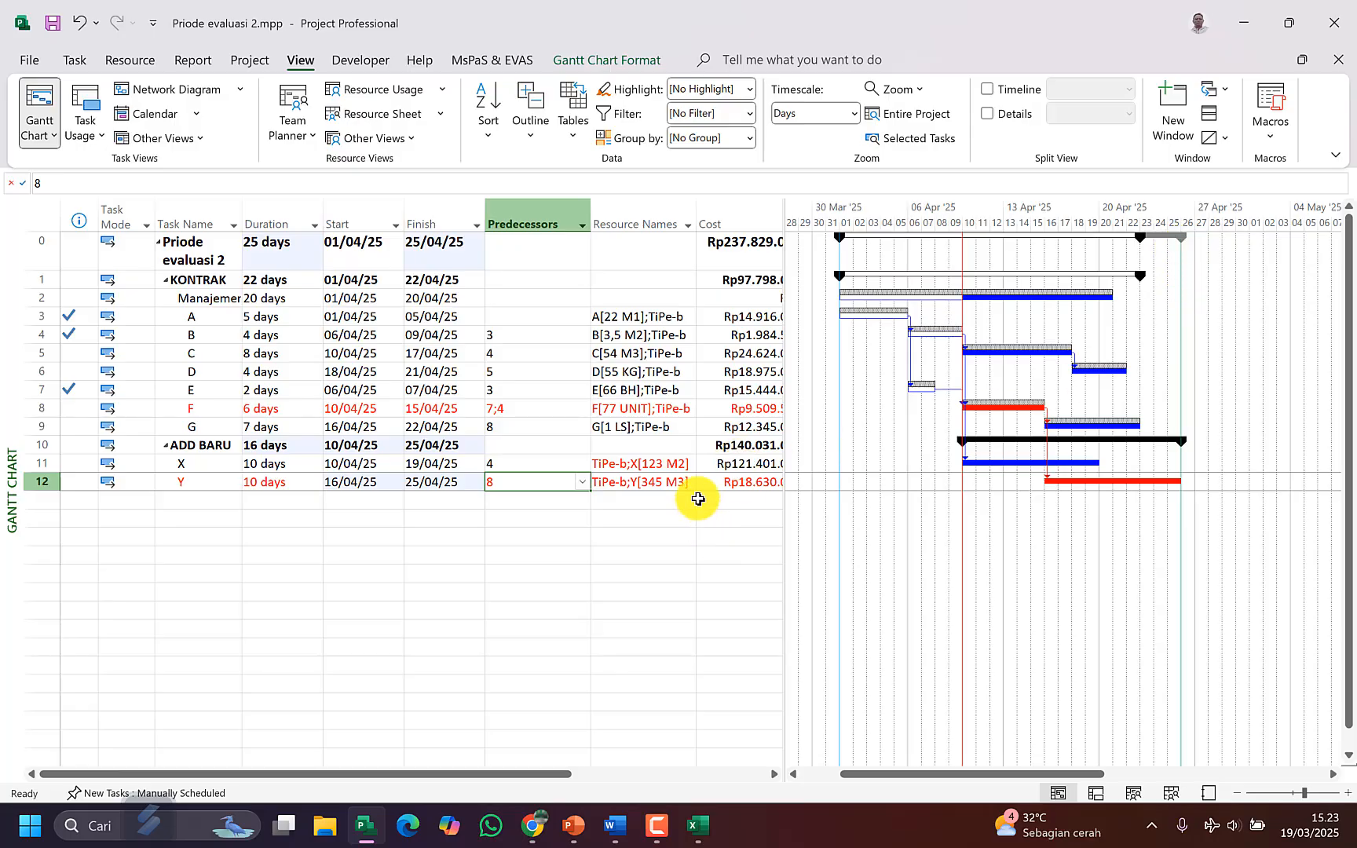
pyautogui.click(715, 482)
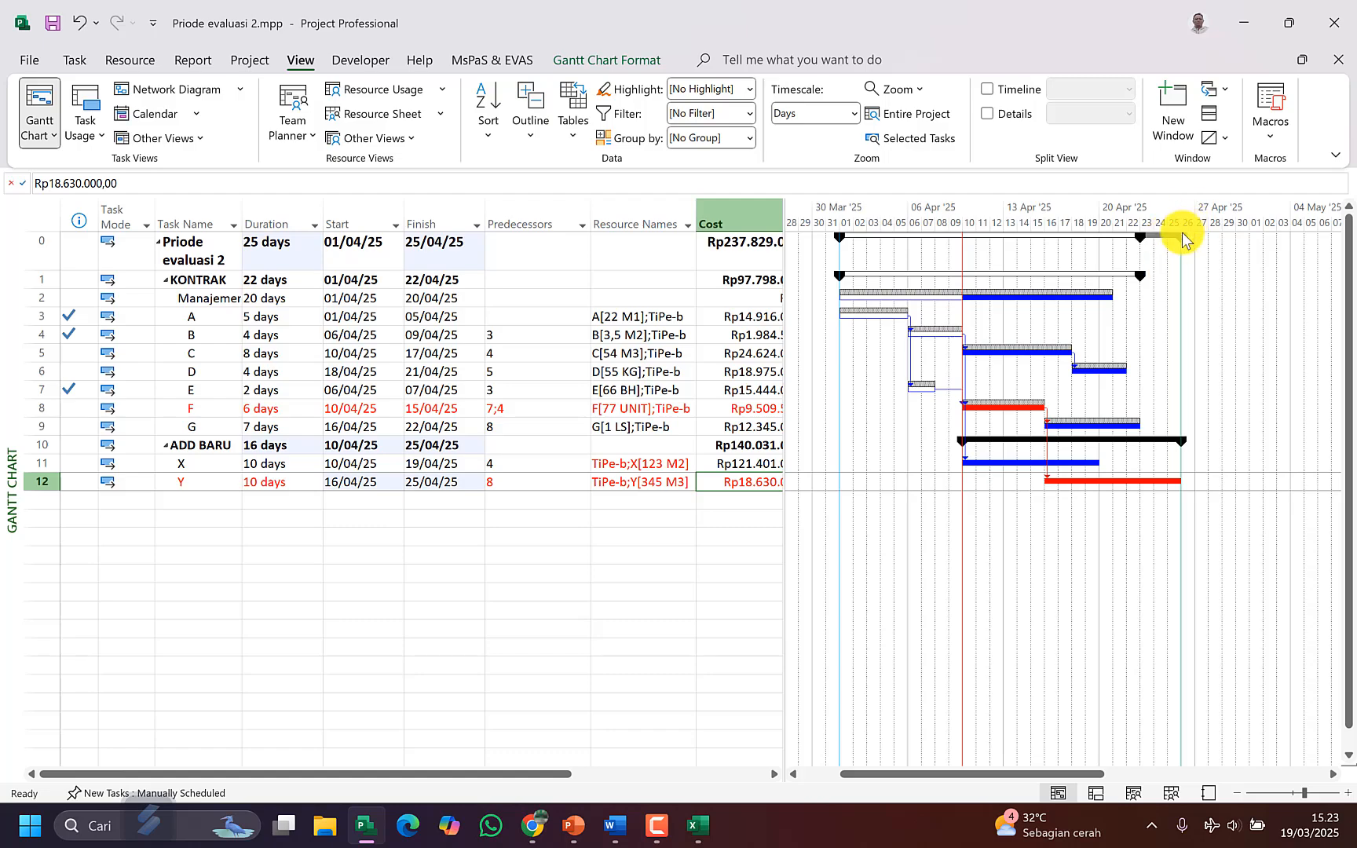
# Step: Widen the task table to reveal the full Cost column and check the costs of ADD BARU and tasks X and Y
pyautogui.click(680, 463)
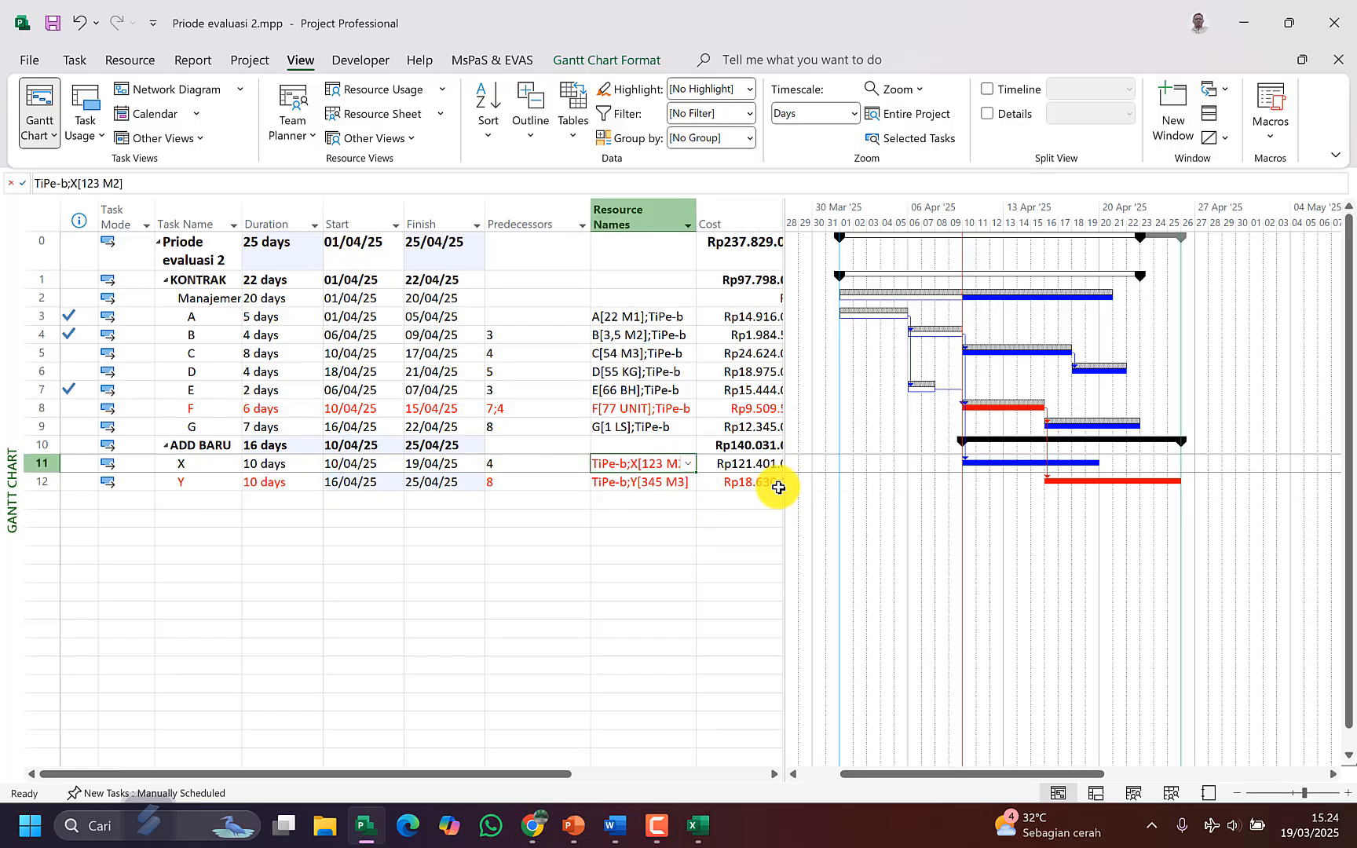
pyautogui.moveTo(783, 487); pyautogui.dragTo(970, 504)
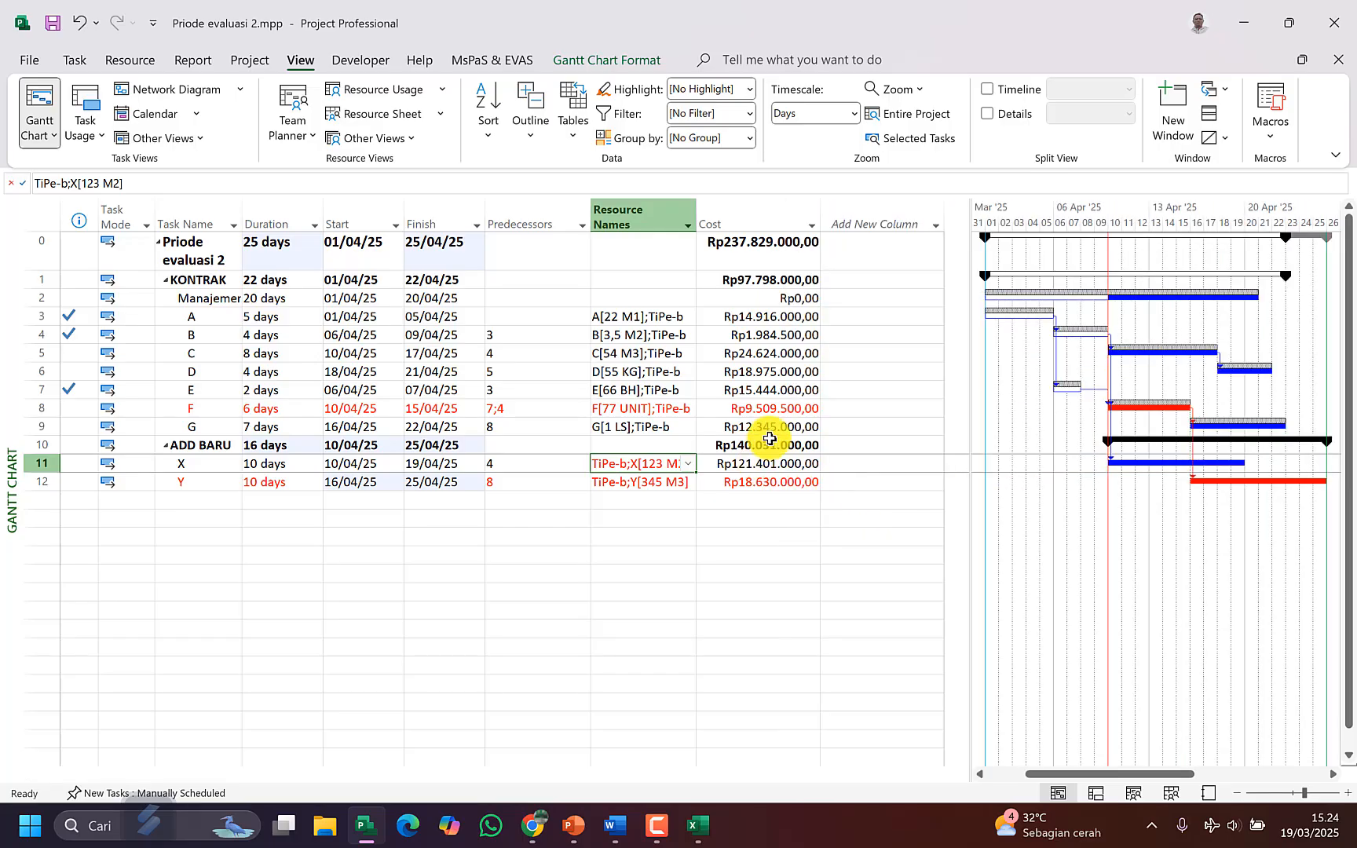
pyautogui.moveTo(772, 466); pyautogui.dragTo(772, 488)
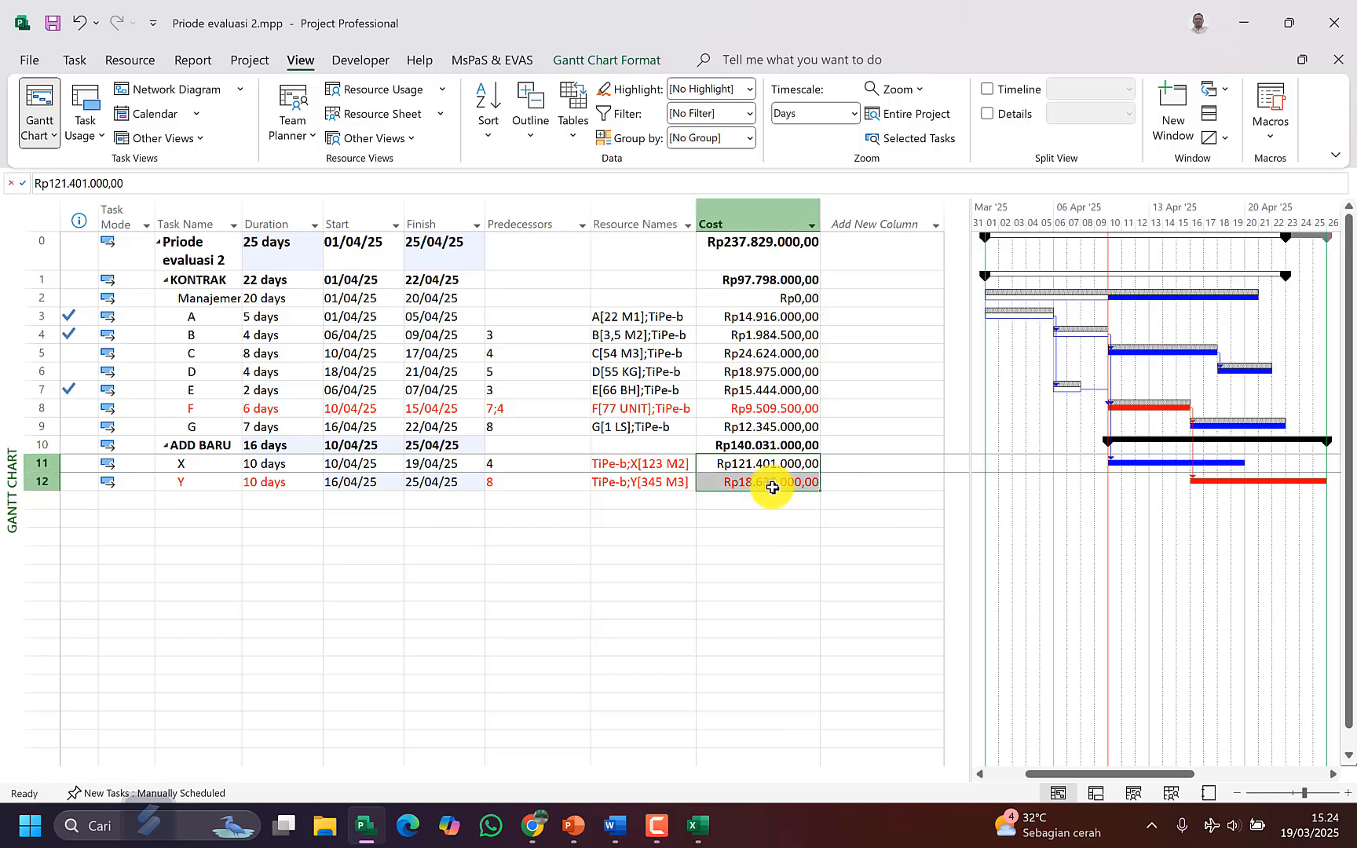
pyautogui.click(775, 447)
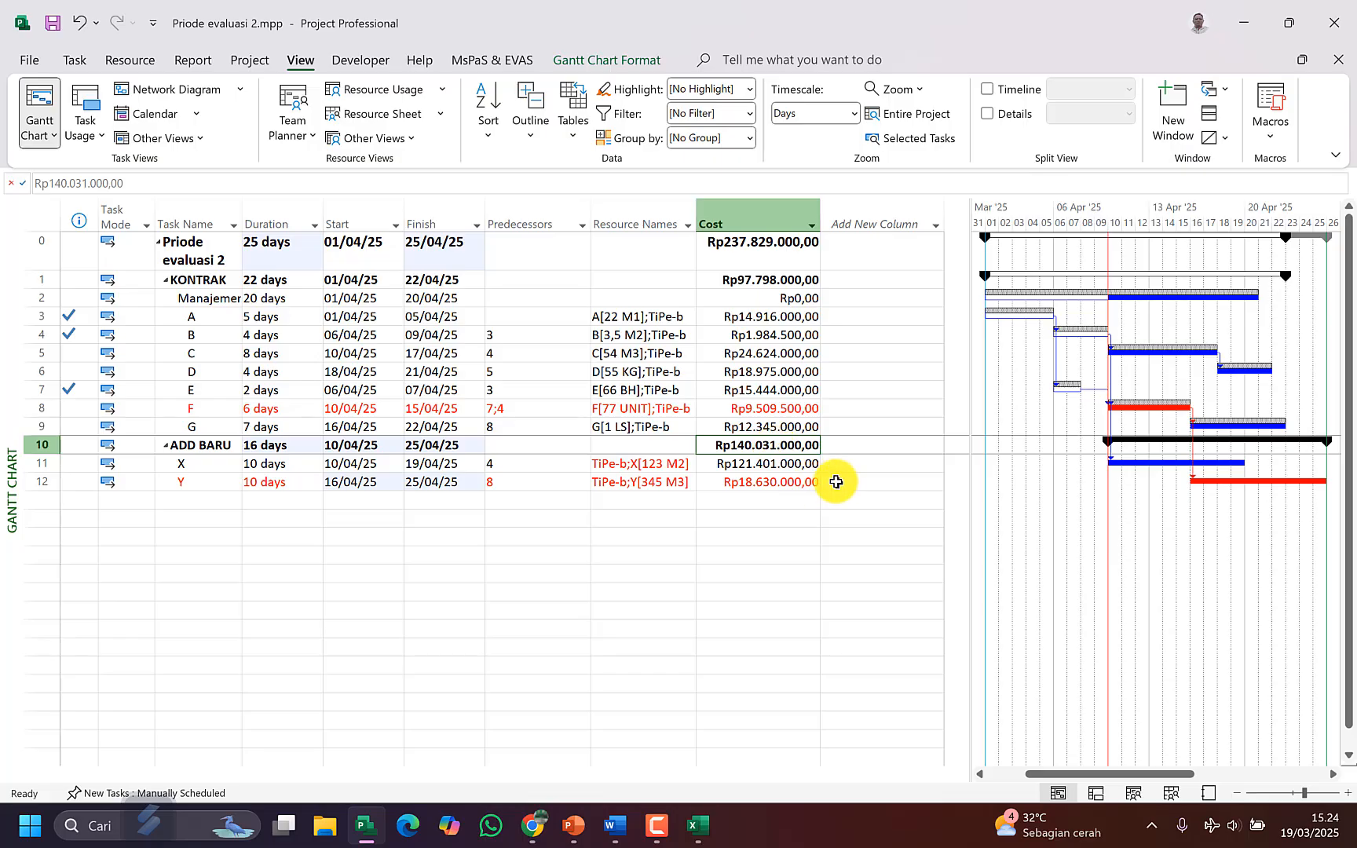
pyautogui.click(847, 468)
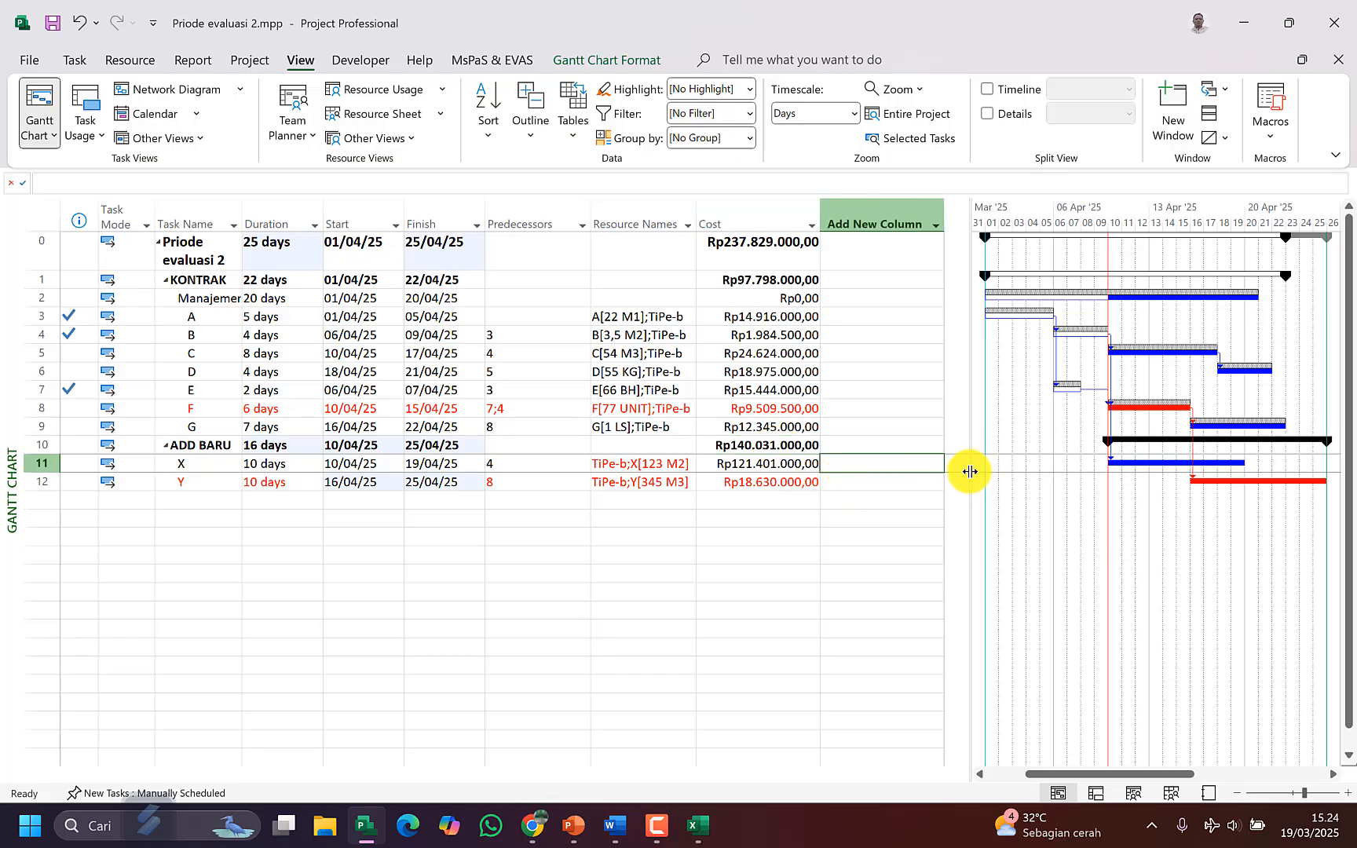
pyautogui.moveTo(970, 471); pyautogui.dragTo(827, 561)
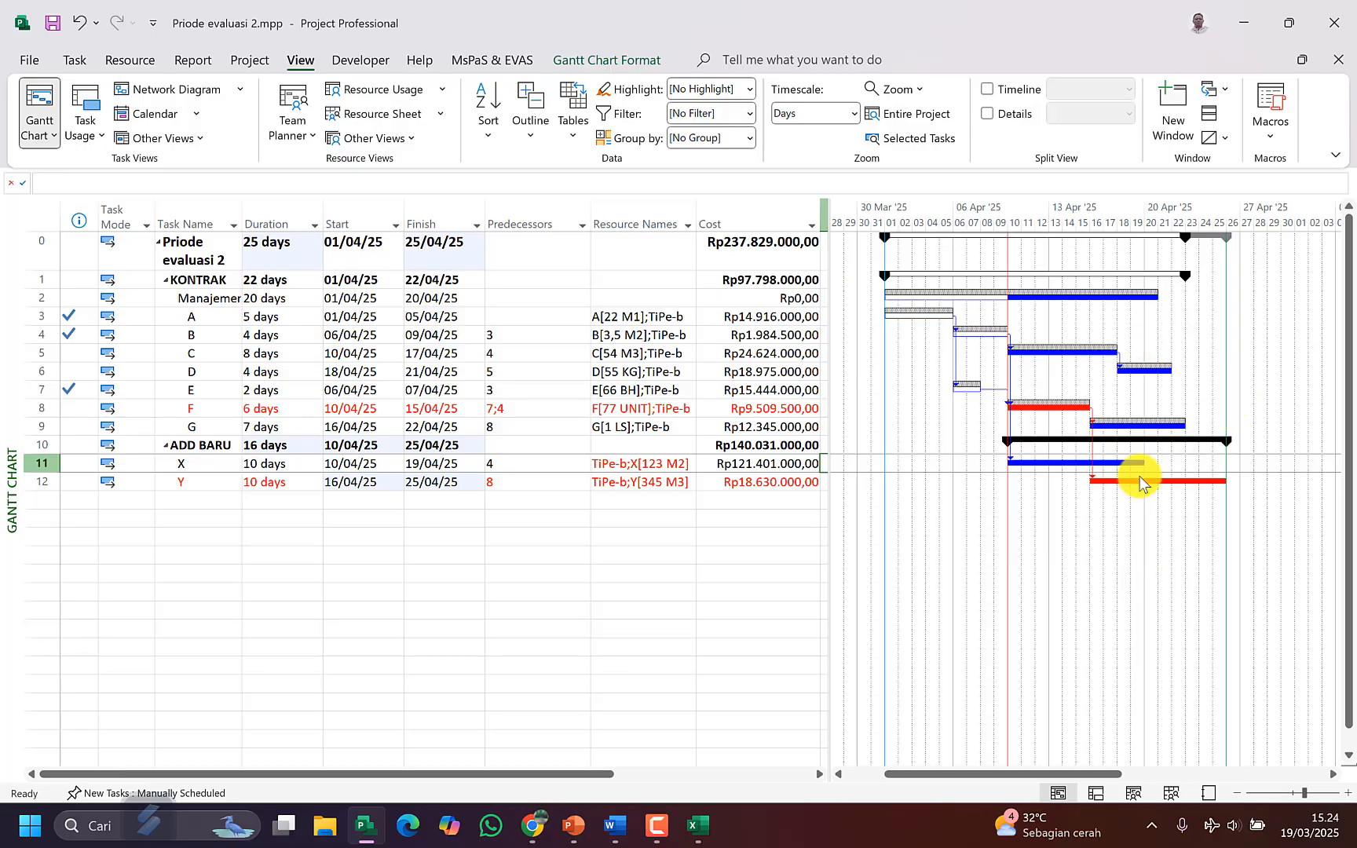
# Step: Overwrite the saved Baseline with the current schedule for the entire project
pyautogui.click(366, 455)
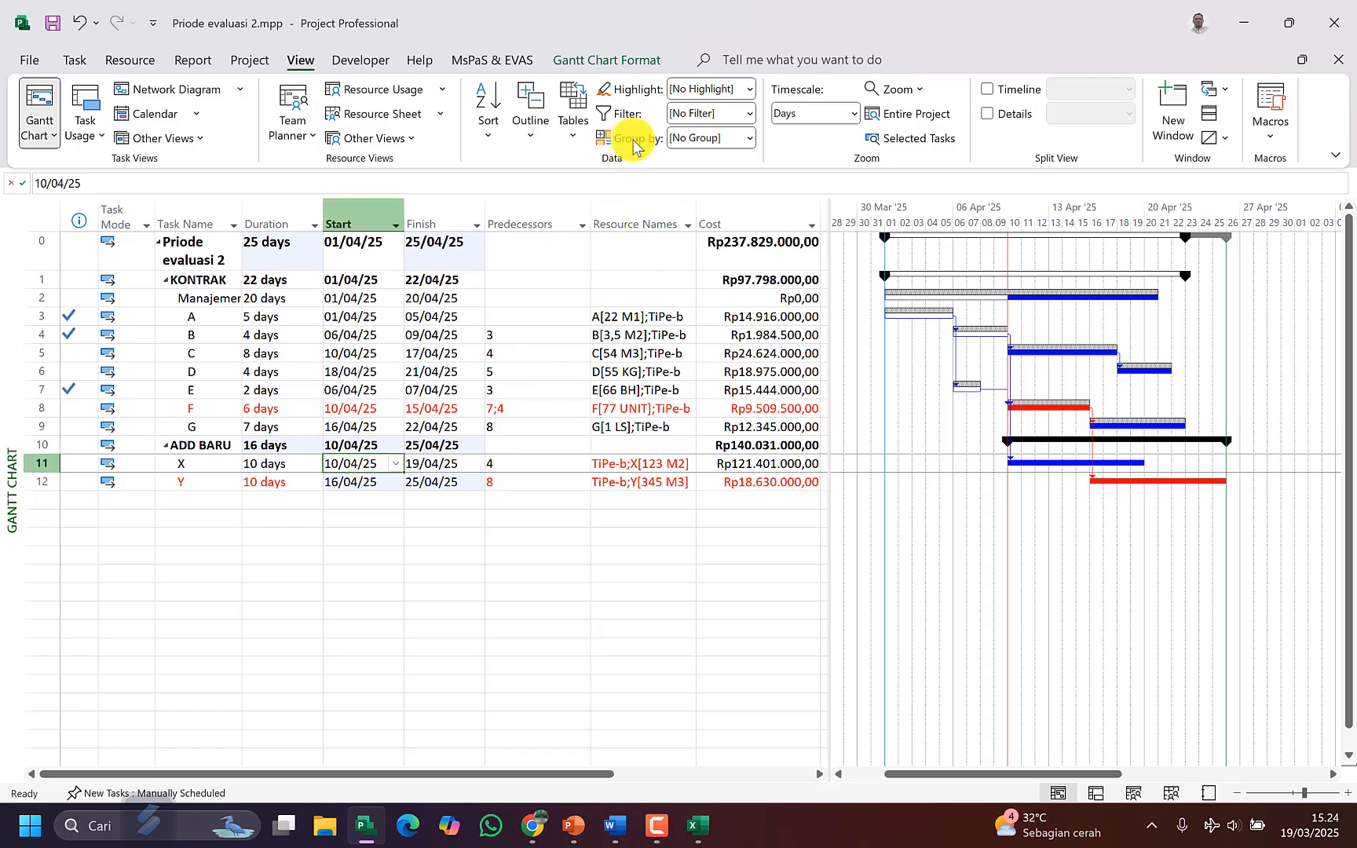
pyautogui.click(515, 61)
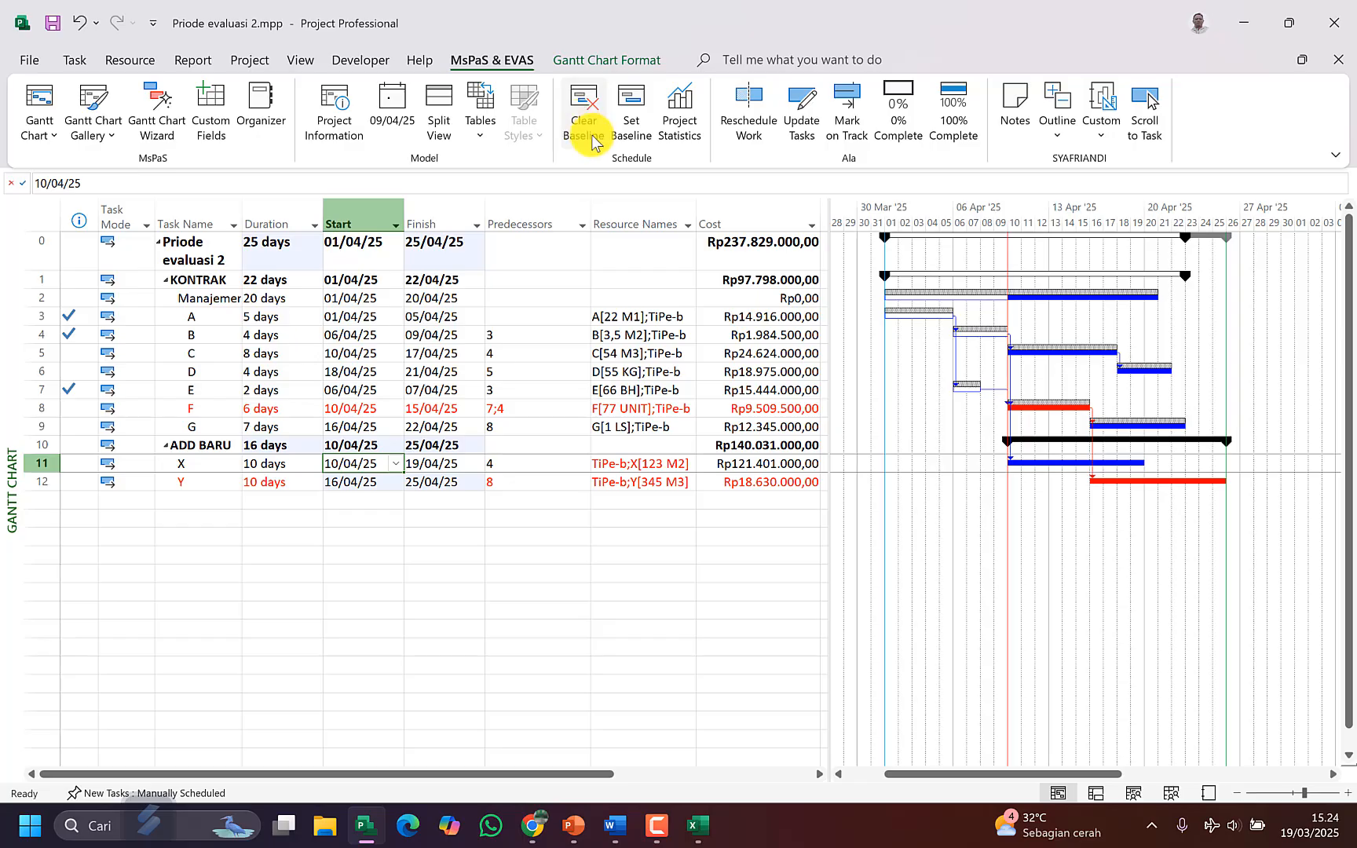
pyautogui.click(629, 116)
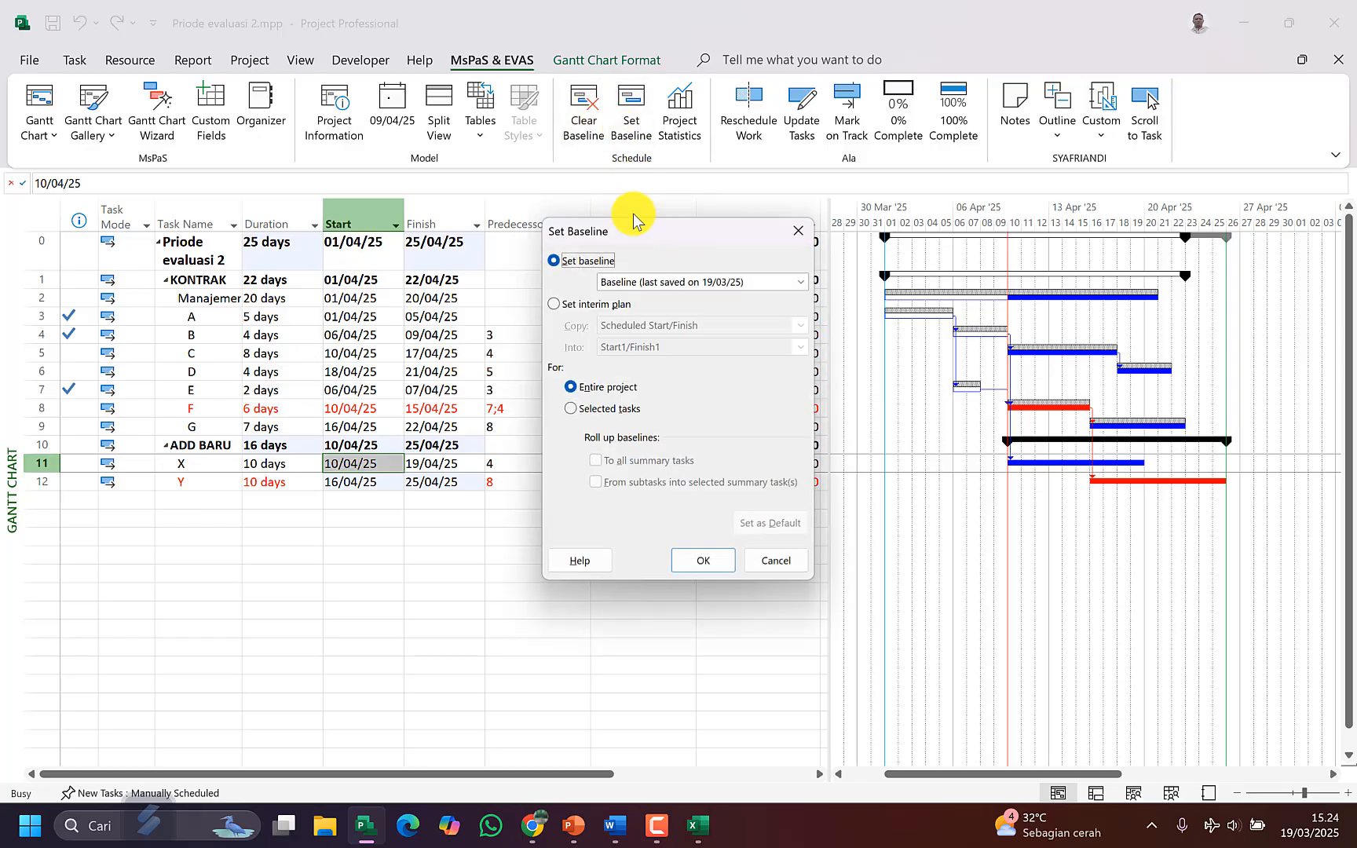
pyautogui.click(707, 562)
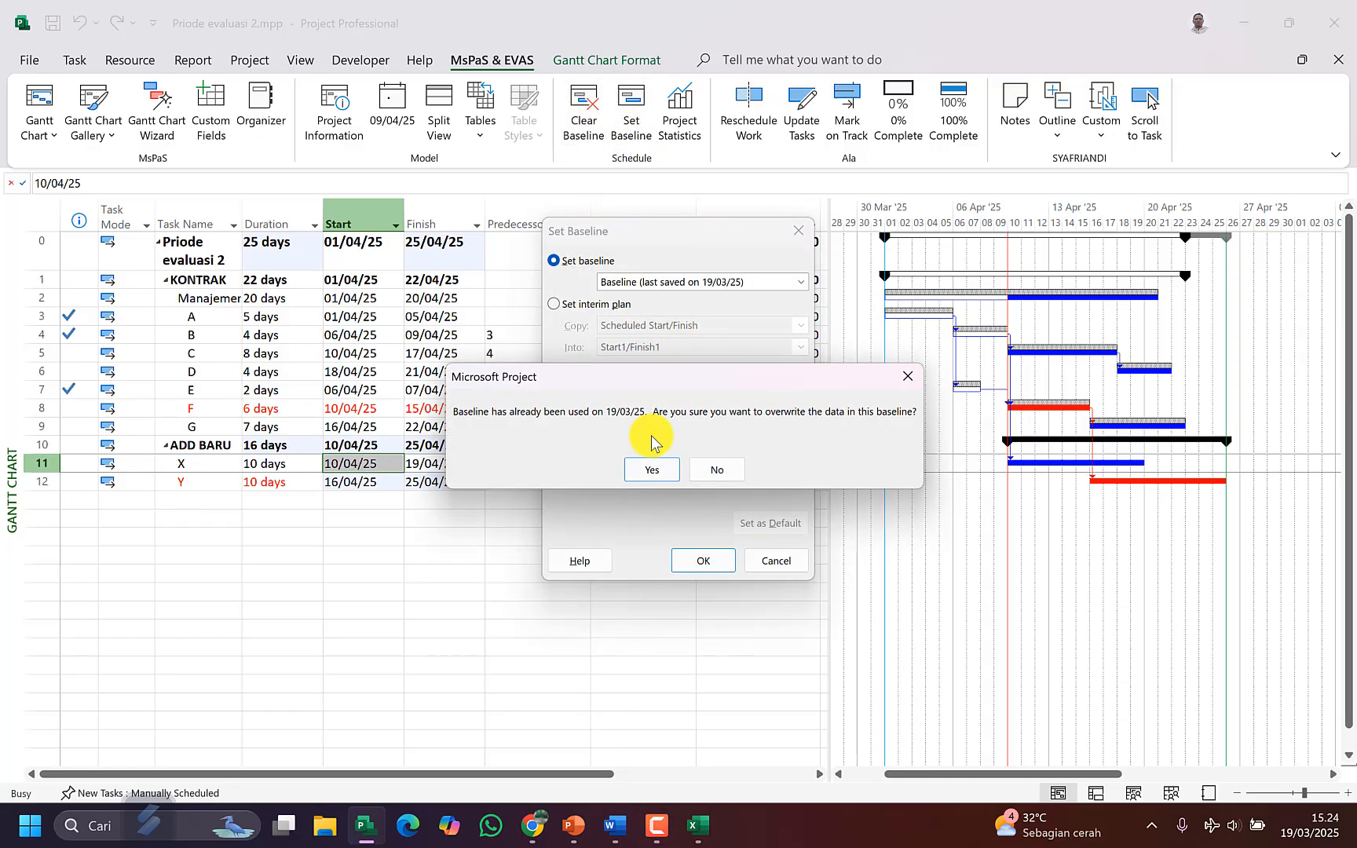
pyautogui.click(651, 471)
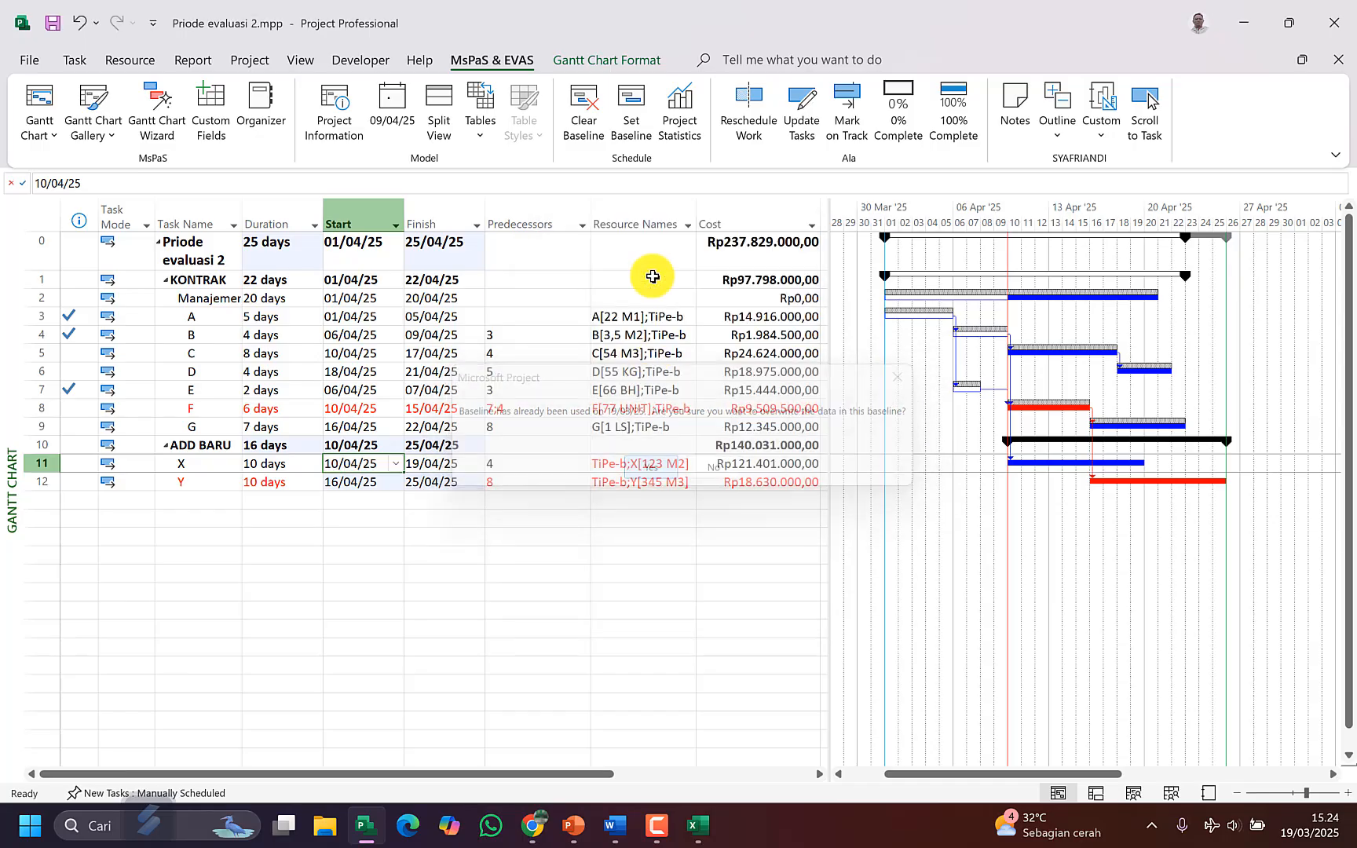
# Step: Overwrite Baseline 2 with the current schedule for the entire project
pyautogui.click(633, 114)
pyautogui.click(701, 282)
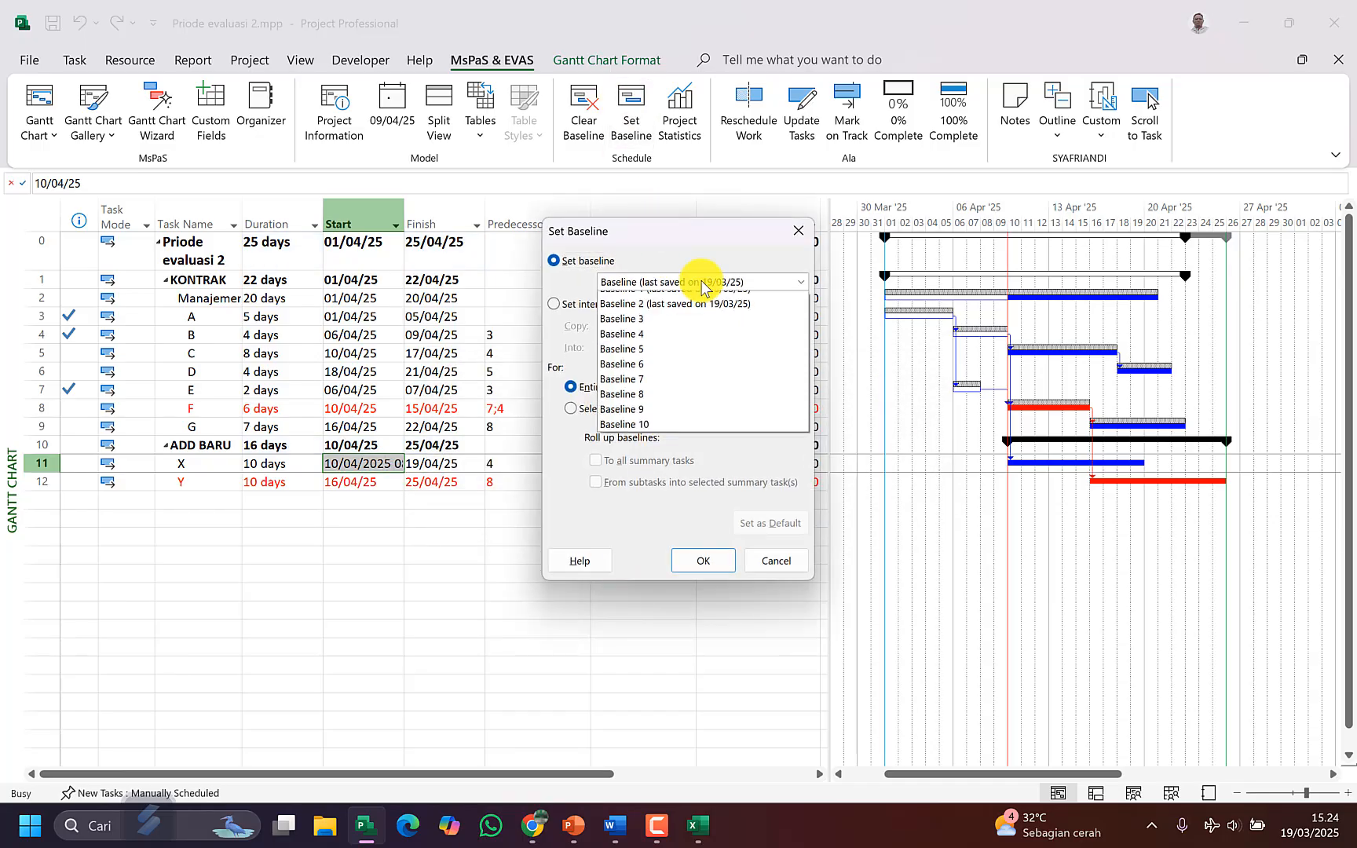
pyautogui.click(686, 329)
pyautogui.click(702, 561)
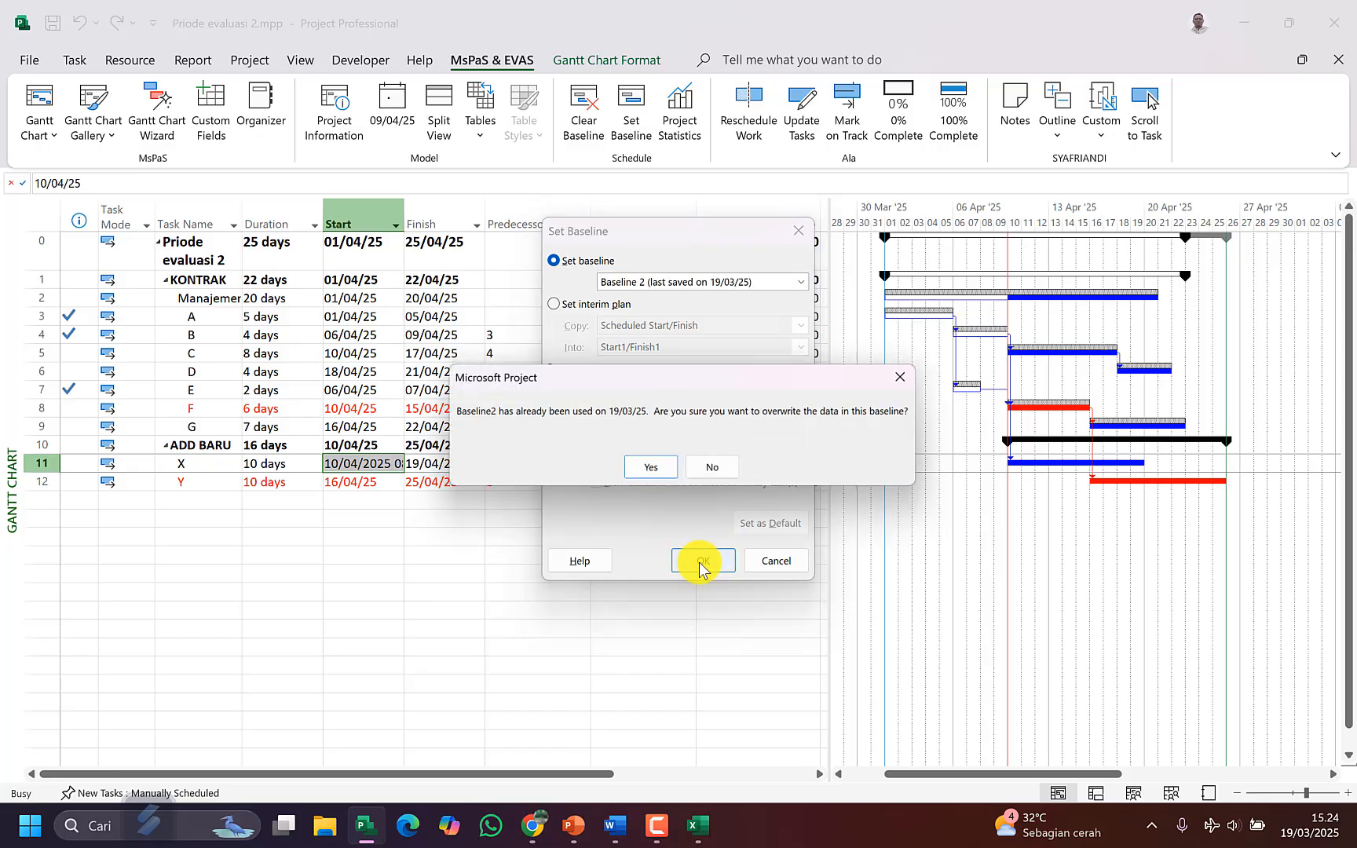
pyautogui.click(650, 470)
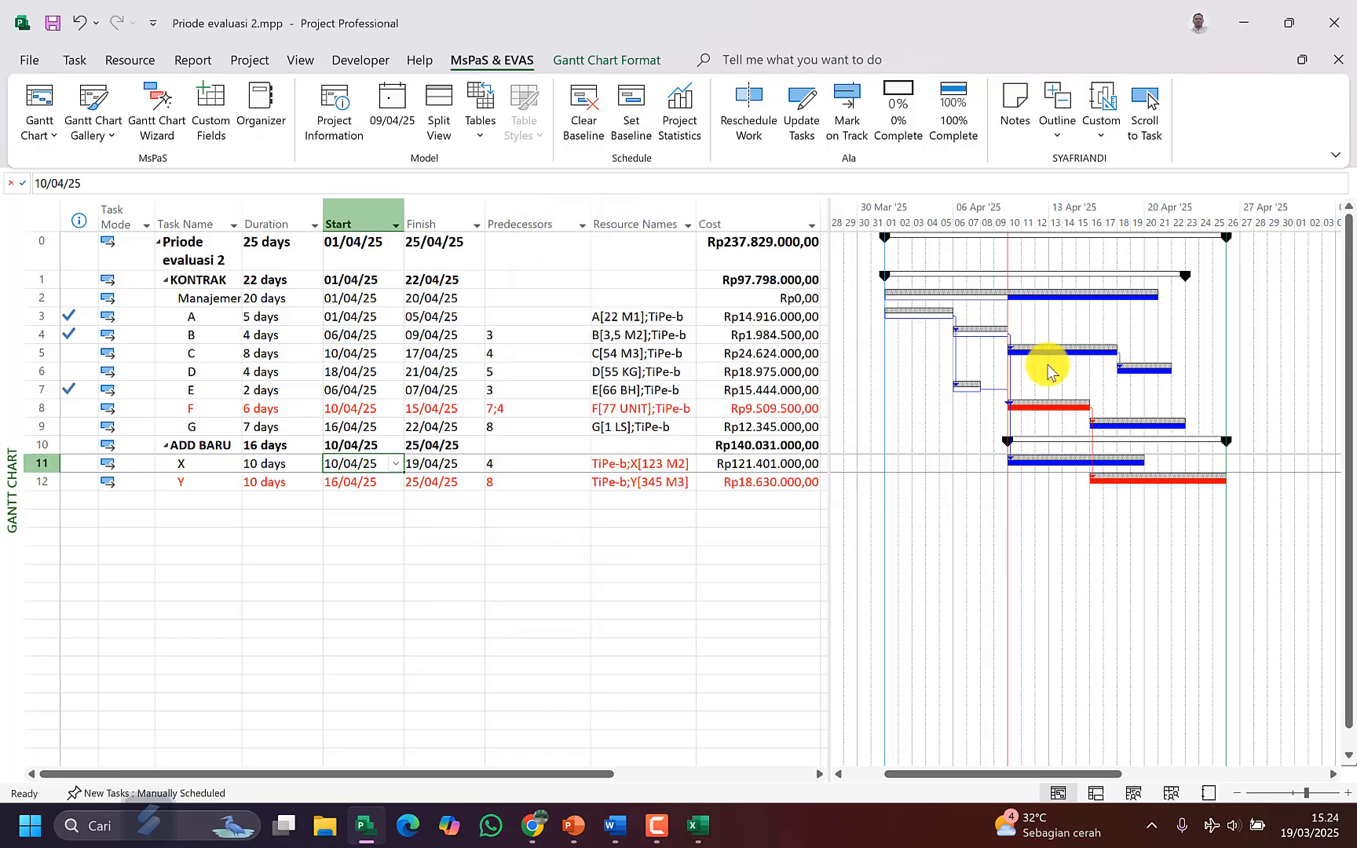
# Step: Display Baseline 1 on the Gantt chart for comparison with the current schedule and switch back to Baseline 2
pyautogui.click(648, 60)
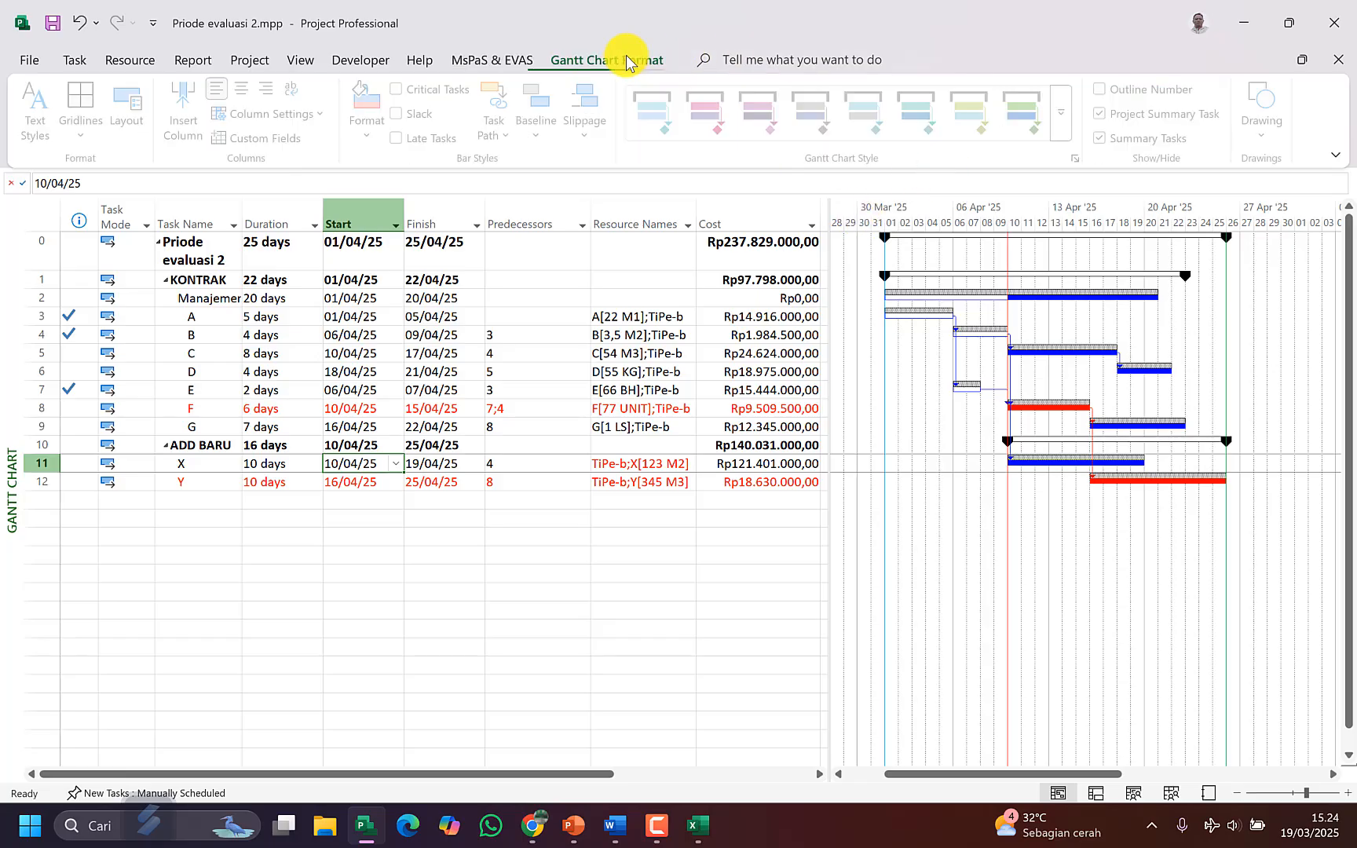
pyautogui.click(541, 139)
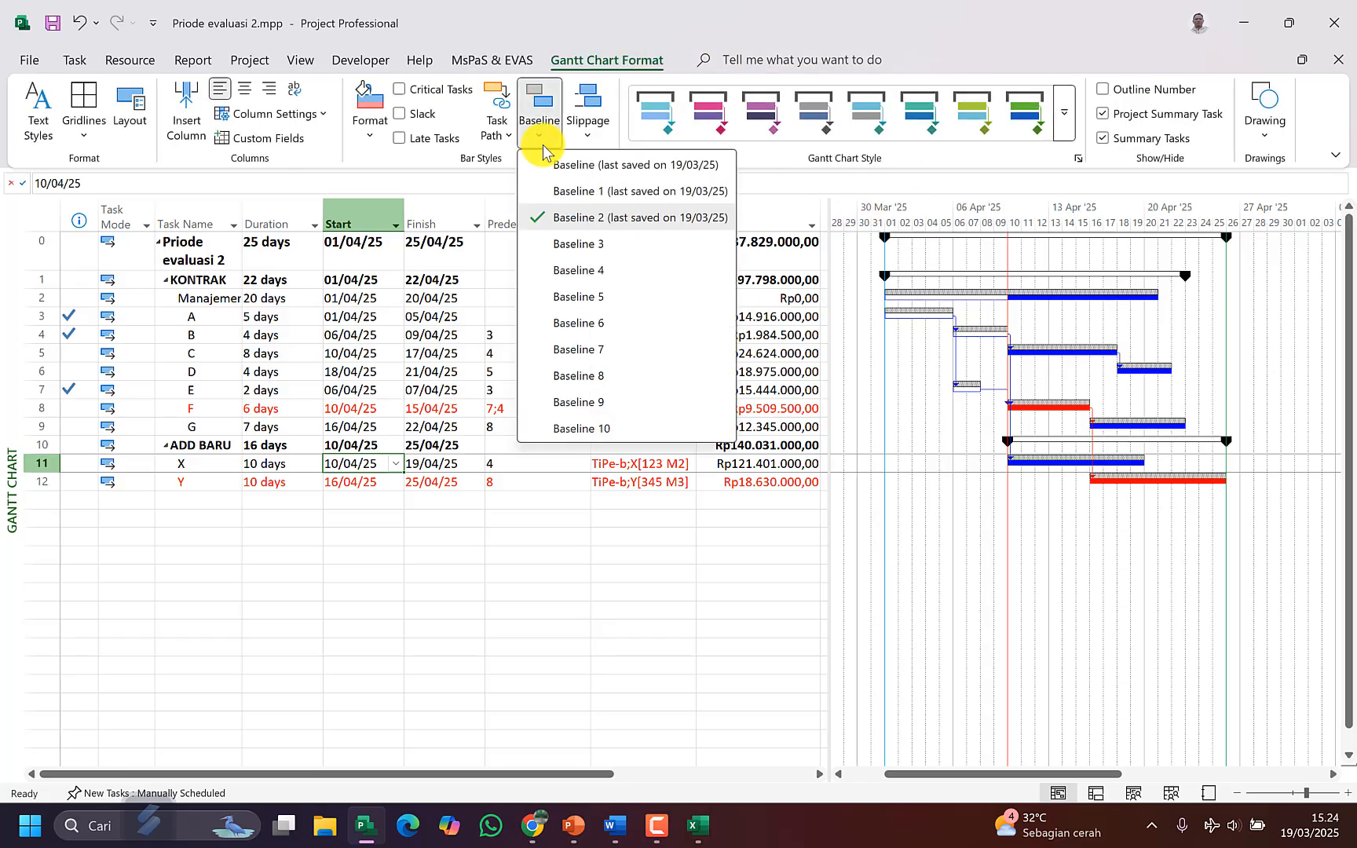
pyautogui.click(574, 167)
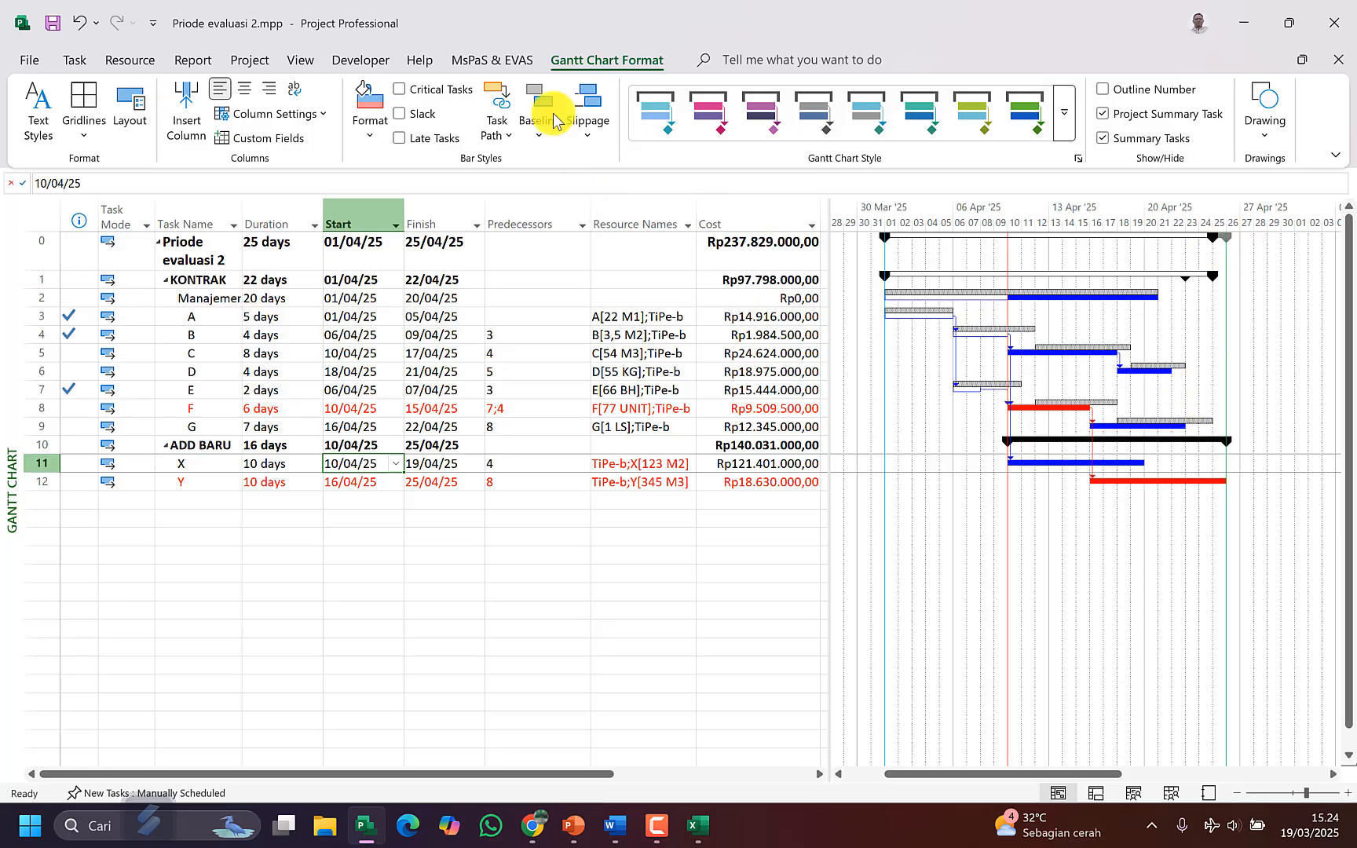
pyautogui.click(540, 138)
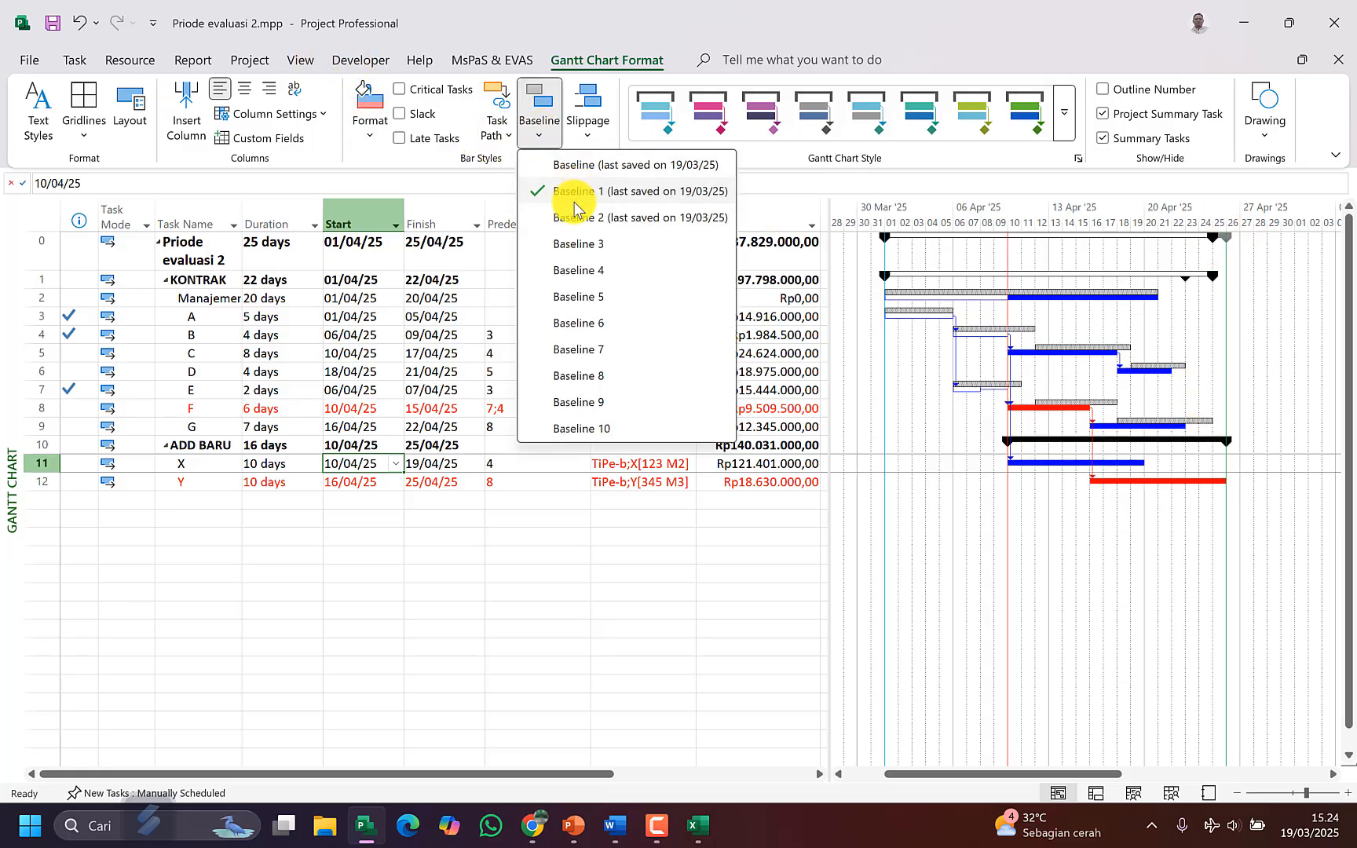
pyautogui.click(577, 219)
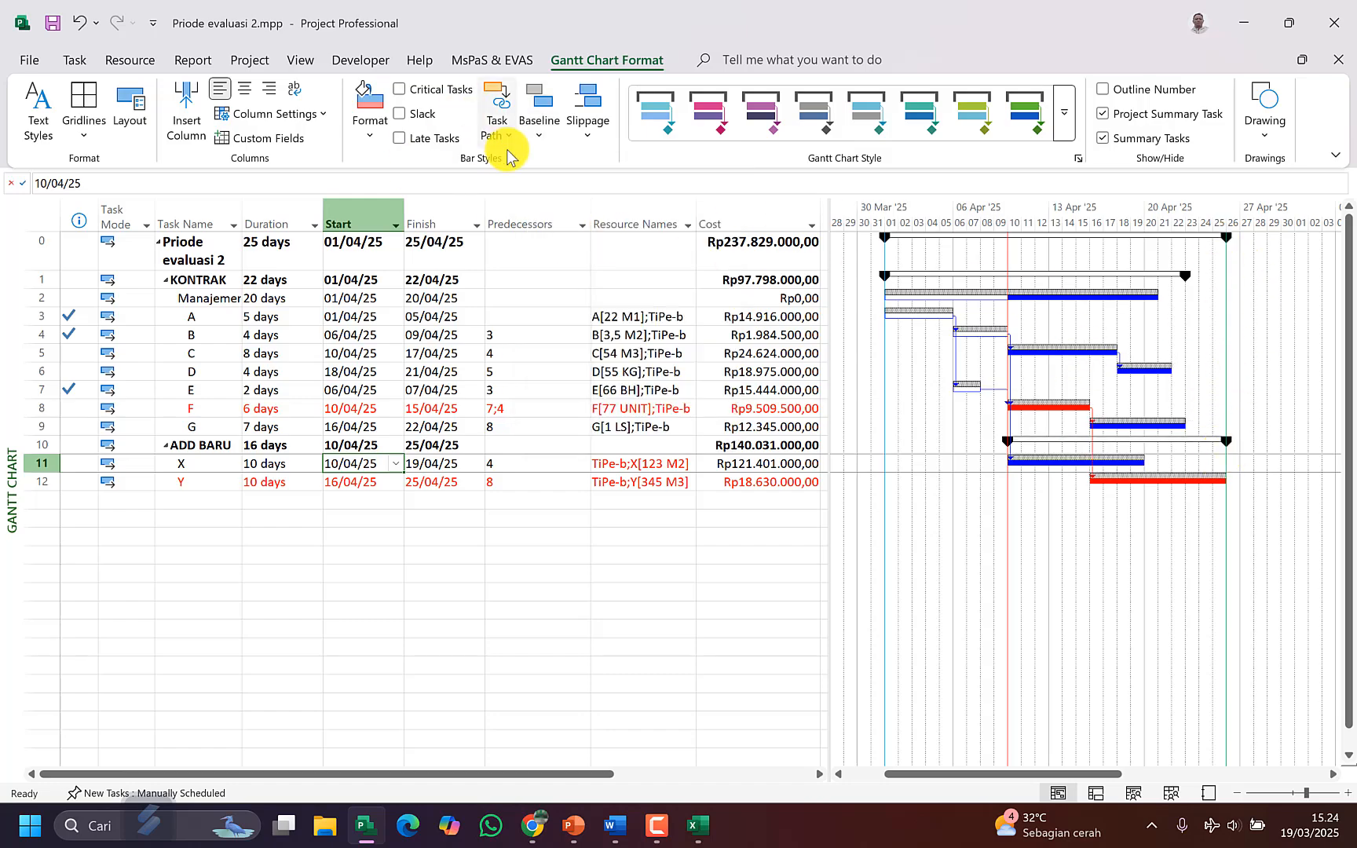
pyautogui.click(539, 138)
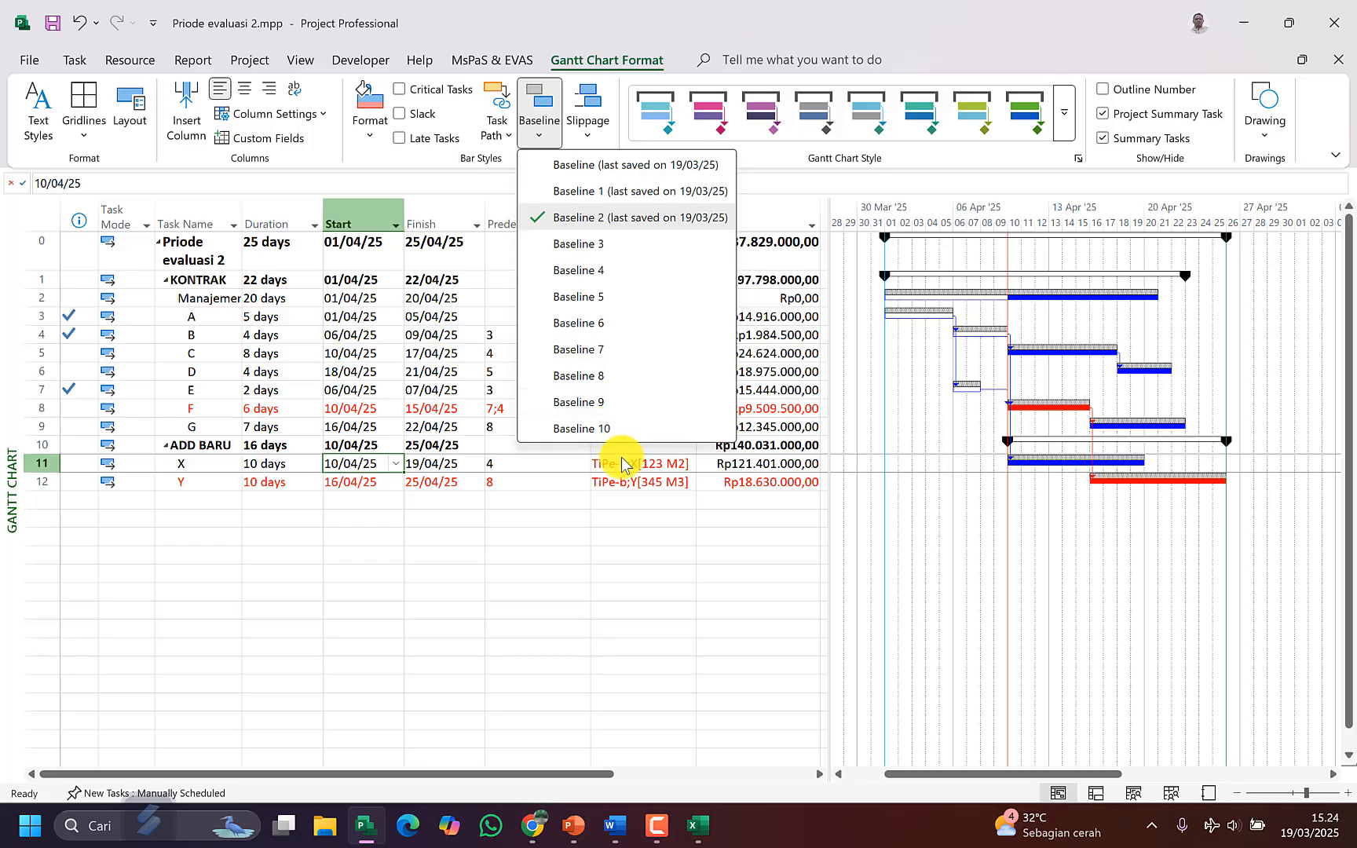
pyautogui.click(628, 525)
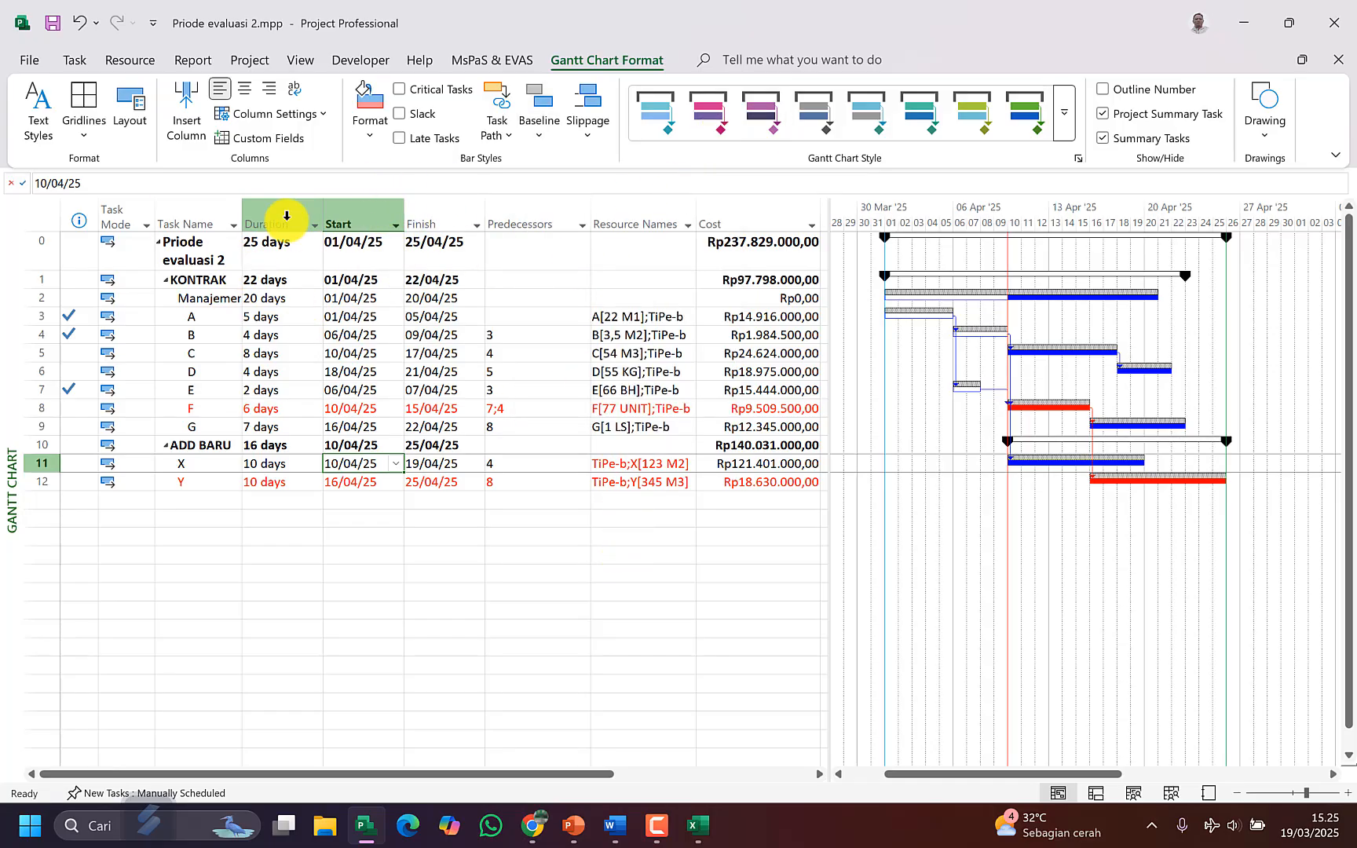
pyautogui.click(489, 62)
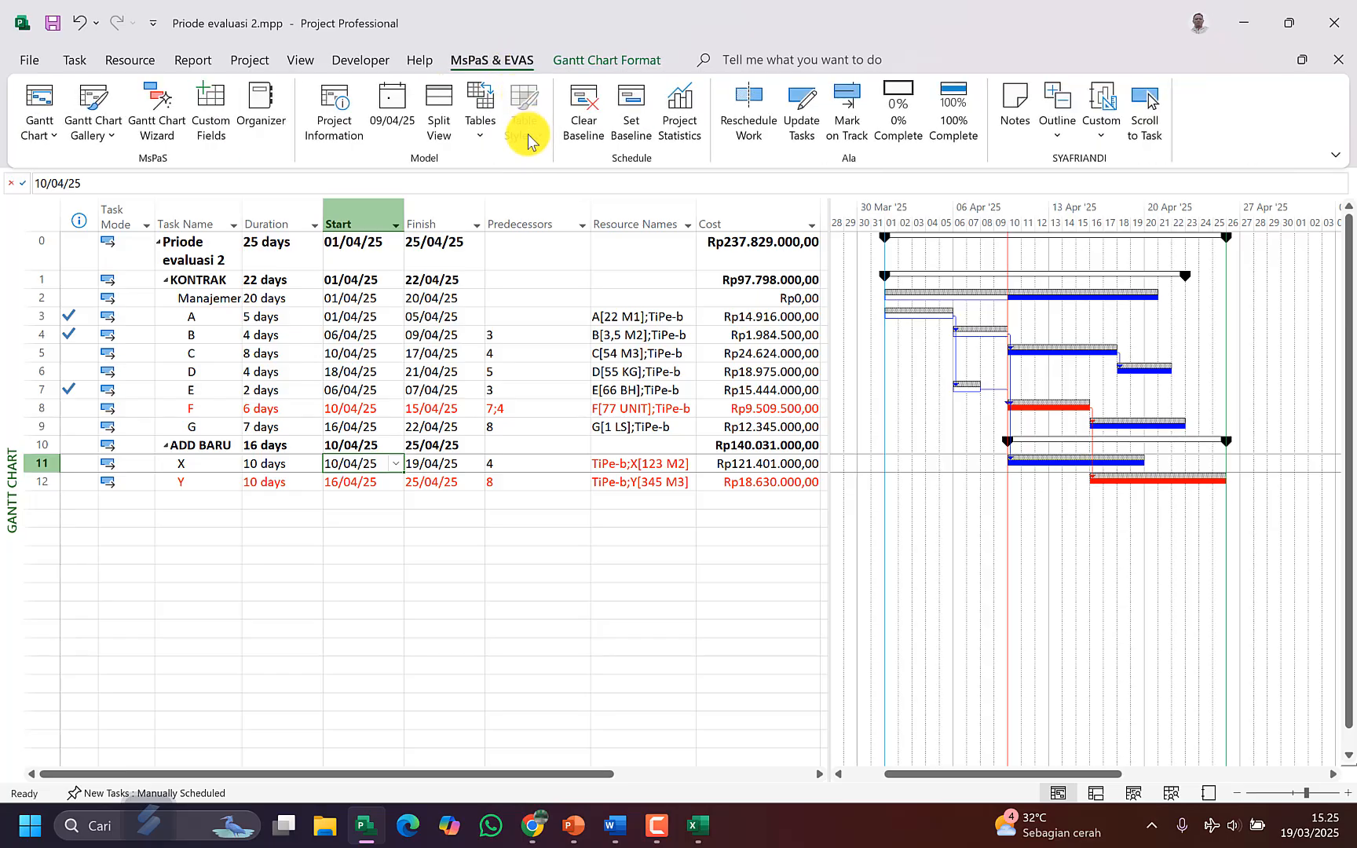
# Step: Display the Progress table and check the Bobot Kontrak % values from the project summary down to task Y
pyautogui.click(481, 114)
pyautogui.click(528, 273)
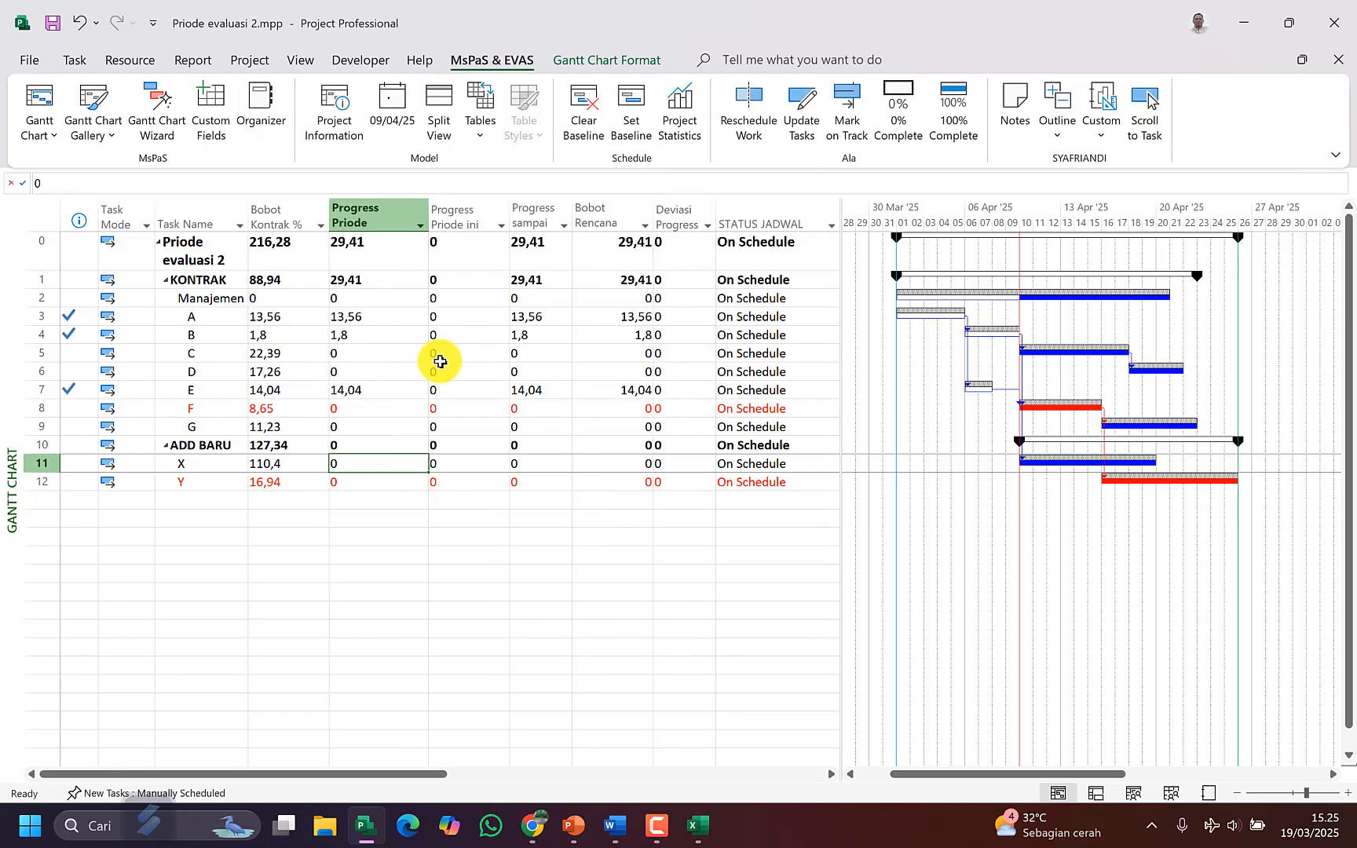
pyautogui.click(435, 388)
pyautogui.moveTo(303, 248); pyautogui.dragTo(306, 472)
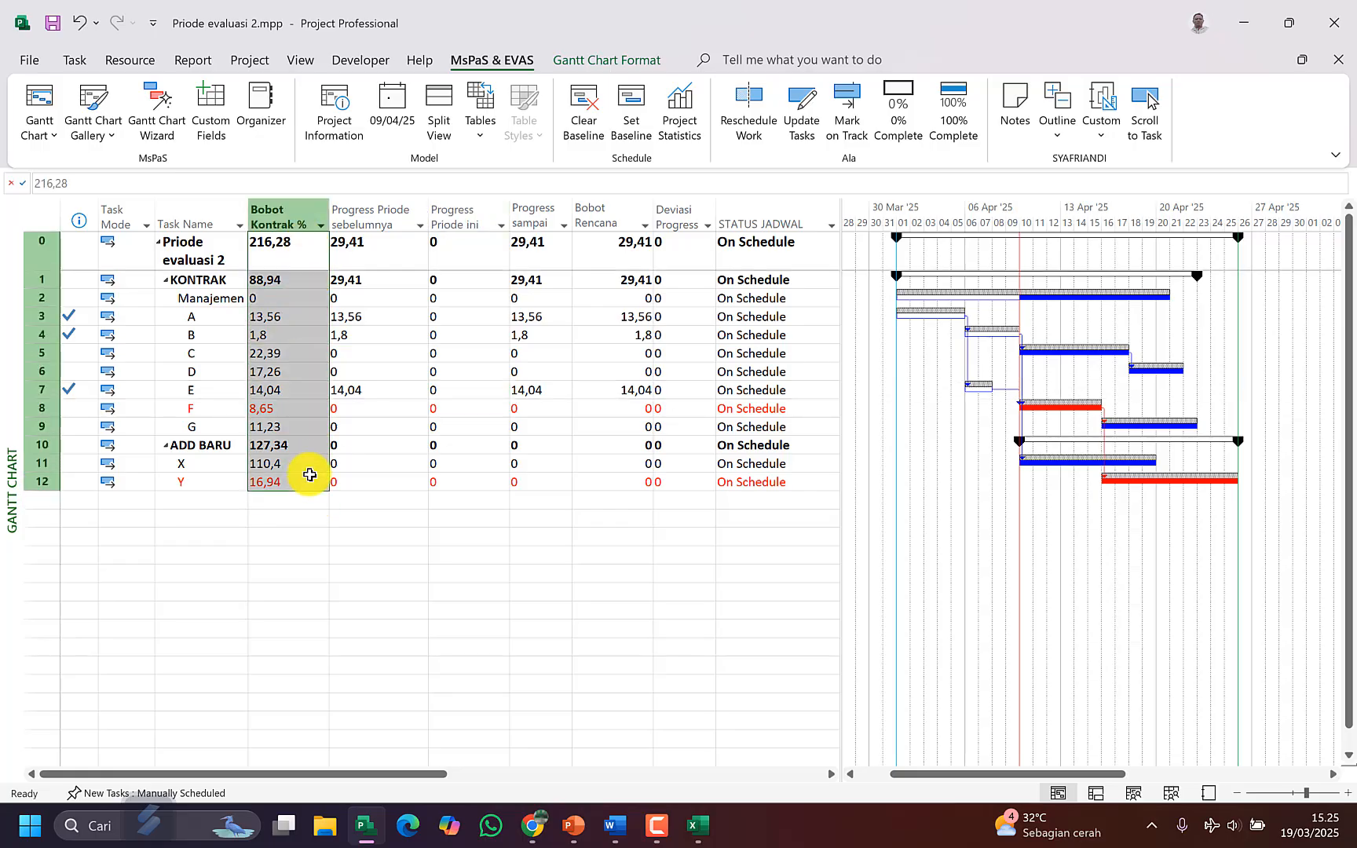
pyautogui.click(301, 281)
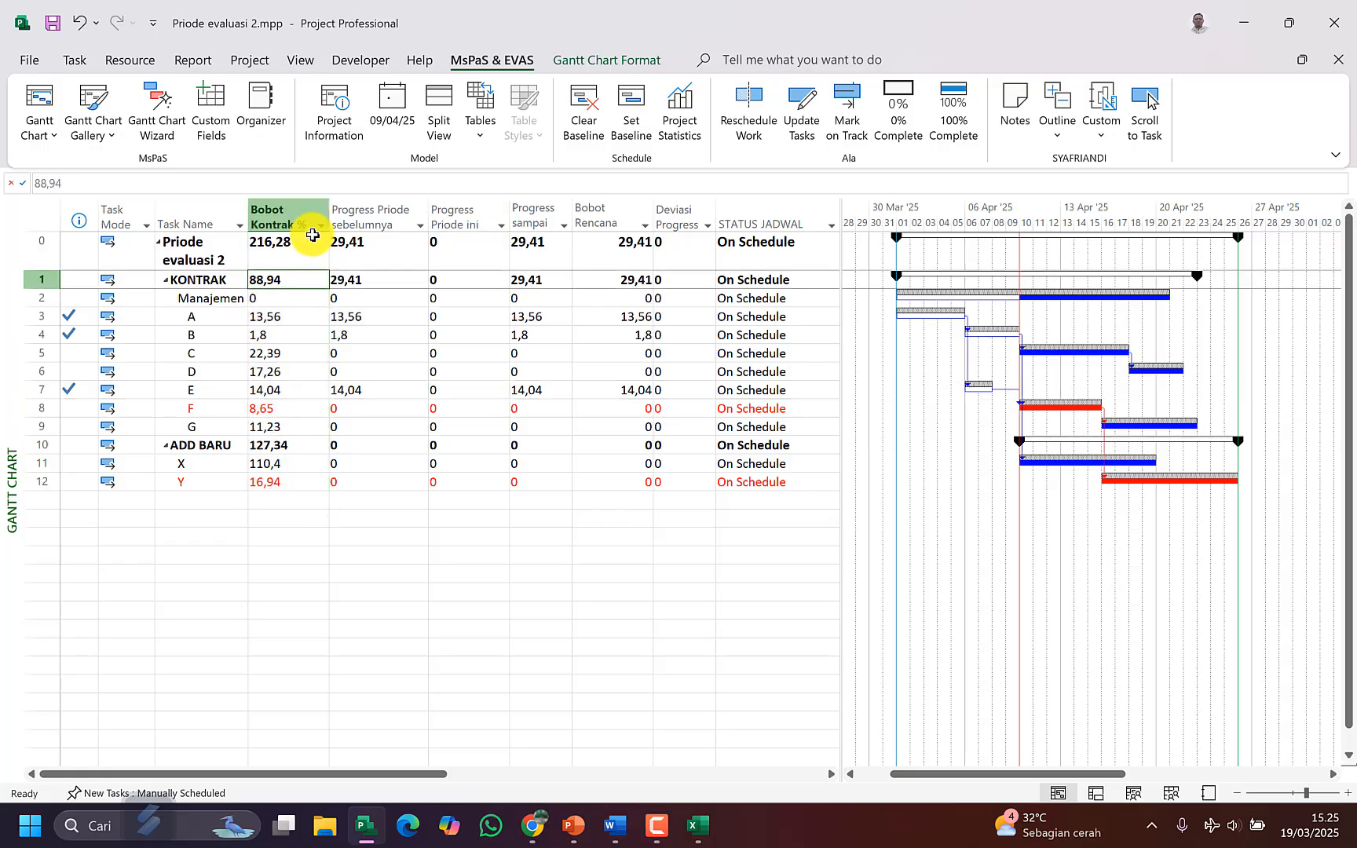
pyautogui.moveTo(309, 254); pyautogui.dragTo(306, 482)
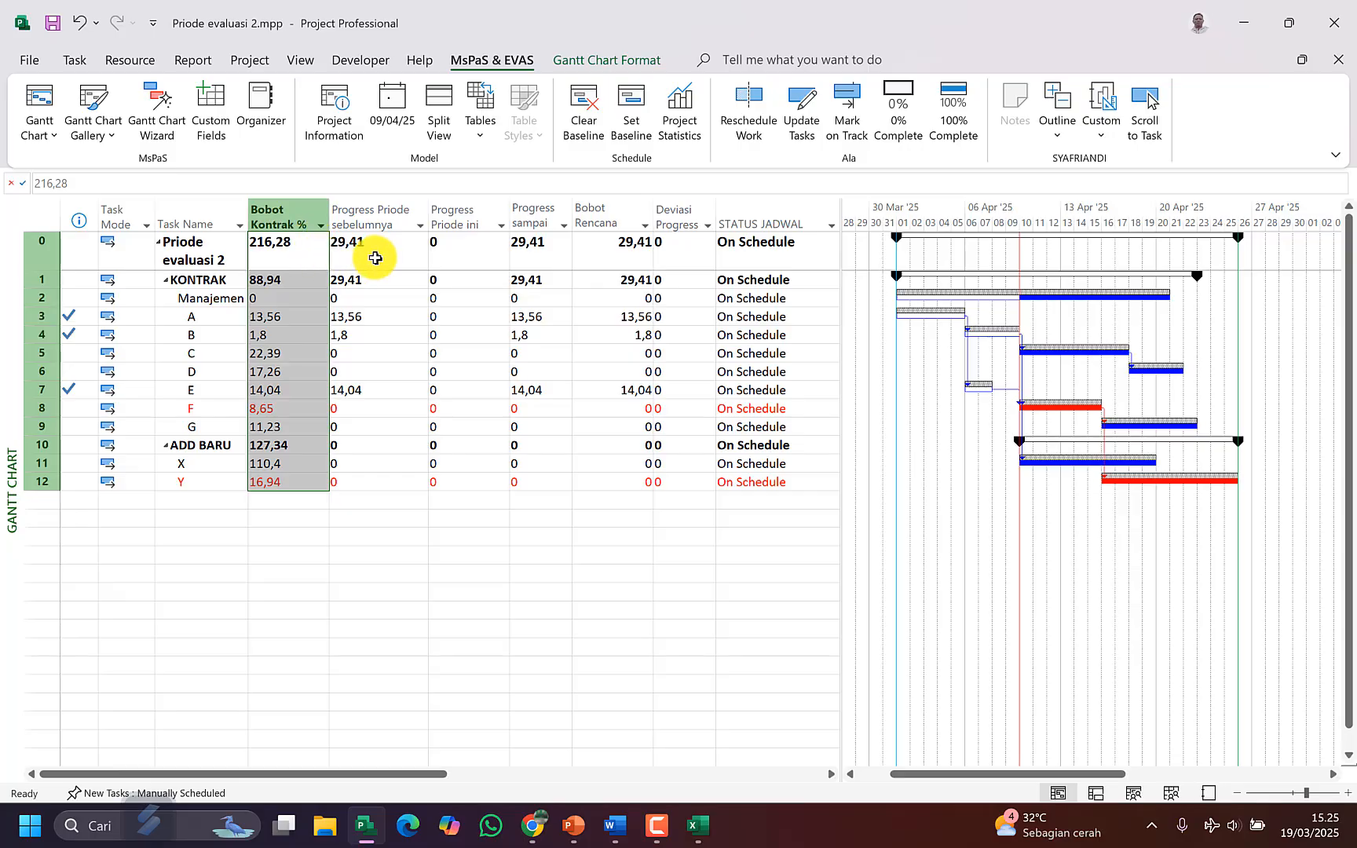
pyautogui.rightClick(302, 212)
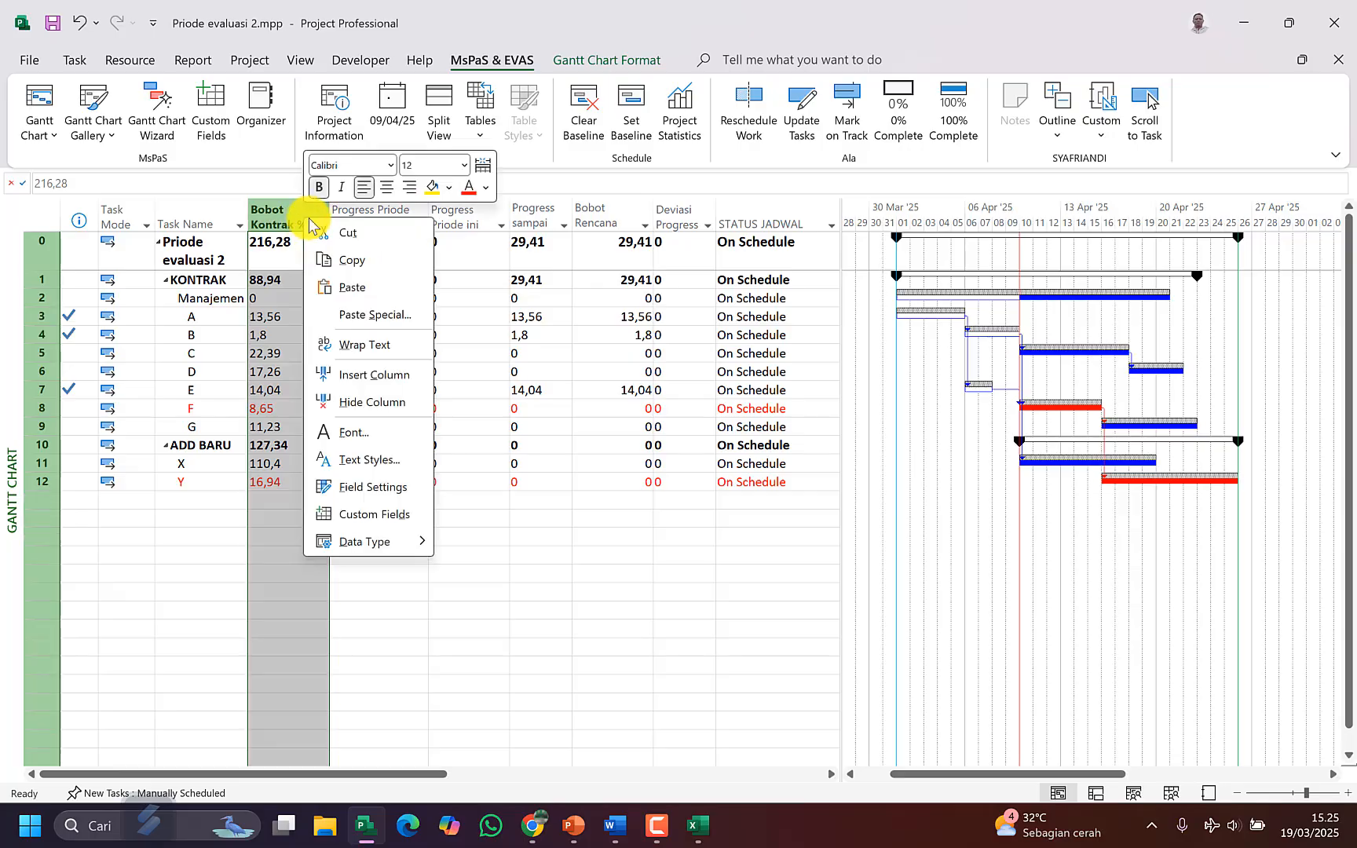
pyautogui.click(373, 515)
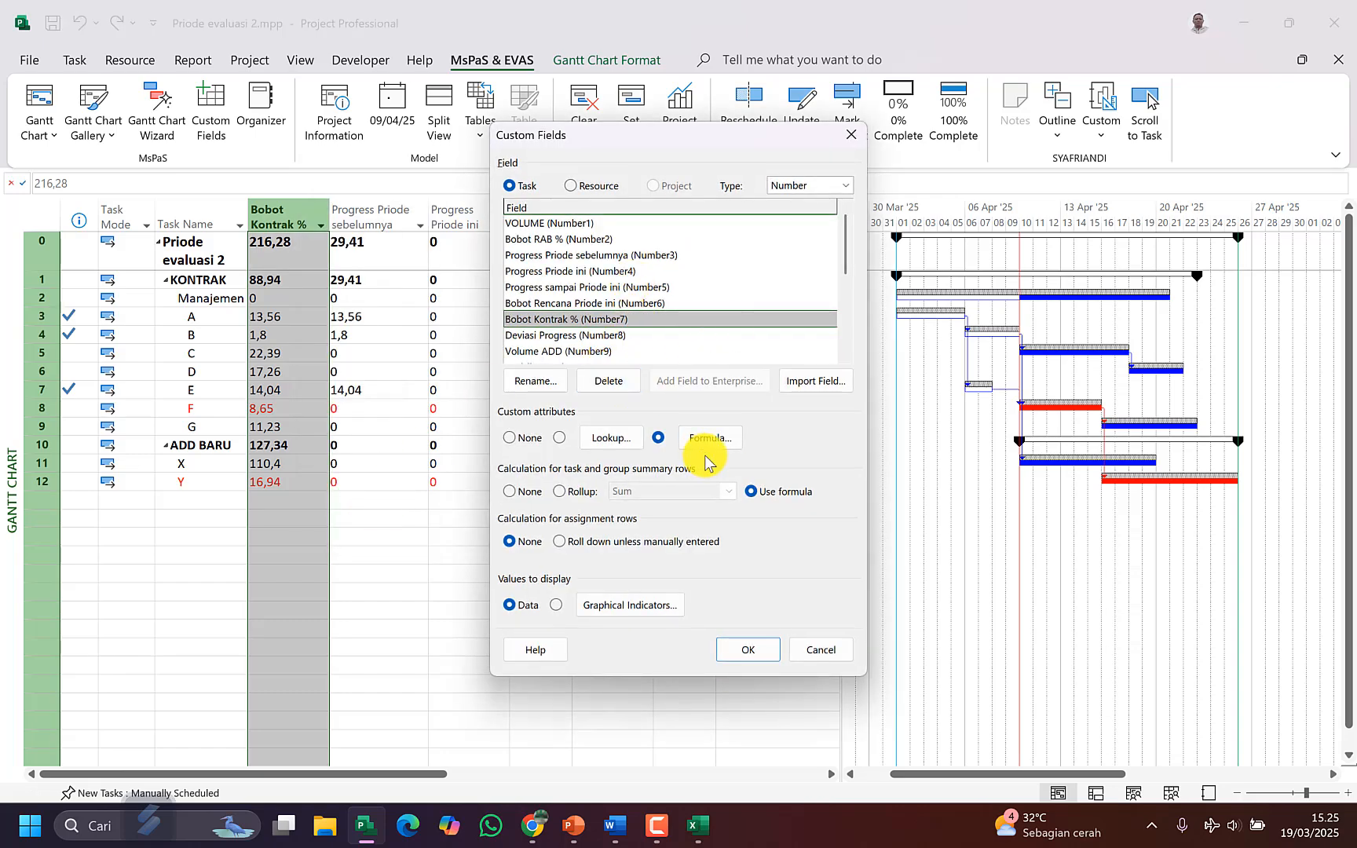
pyautogui.click(821, 649)
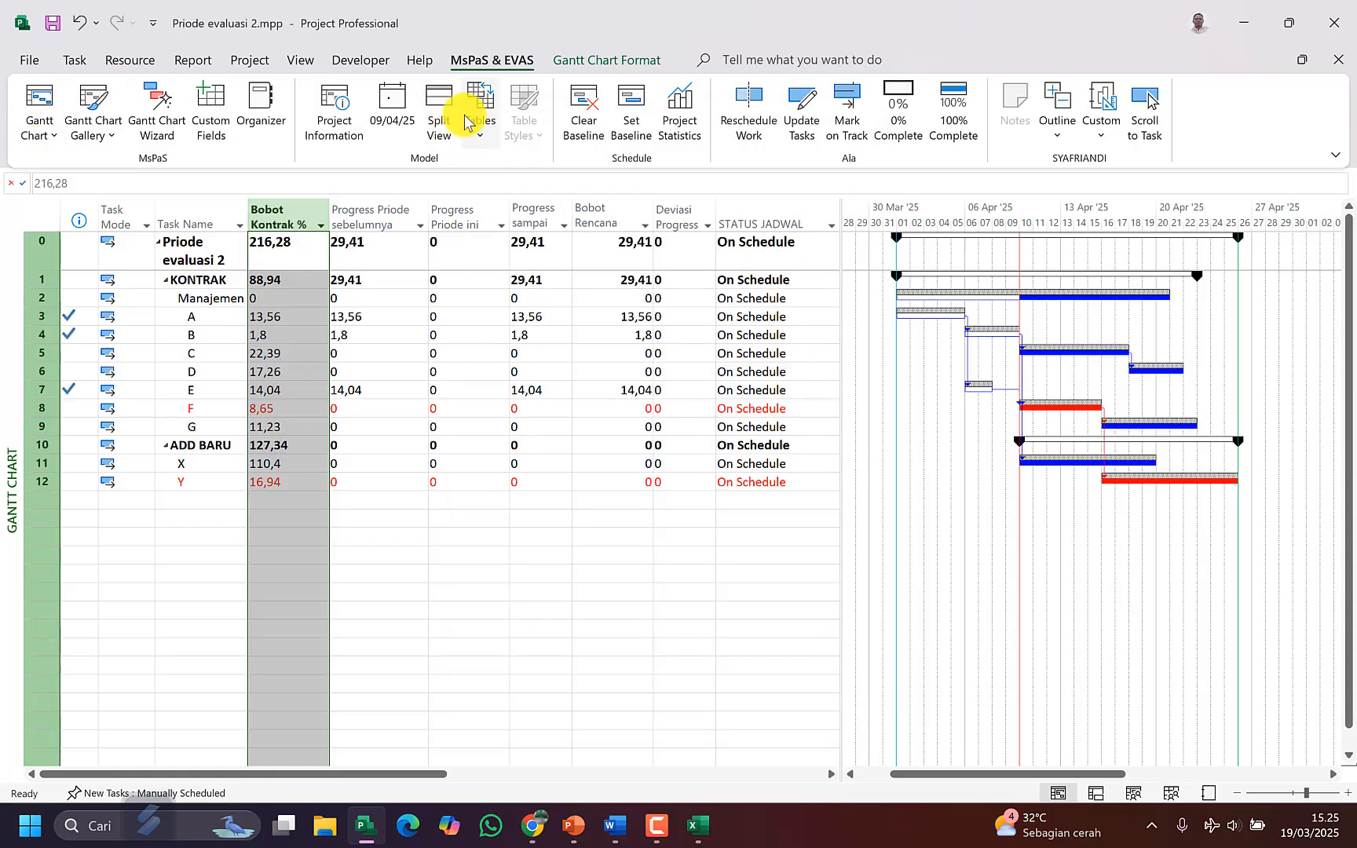
# Step: Copy the total cost of the Priode evaluasi 2 summary row from the Entry table and return to the Progress table
pyautogui.click(489, 135)
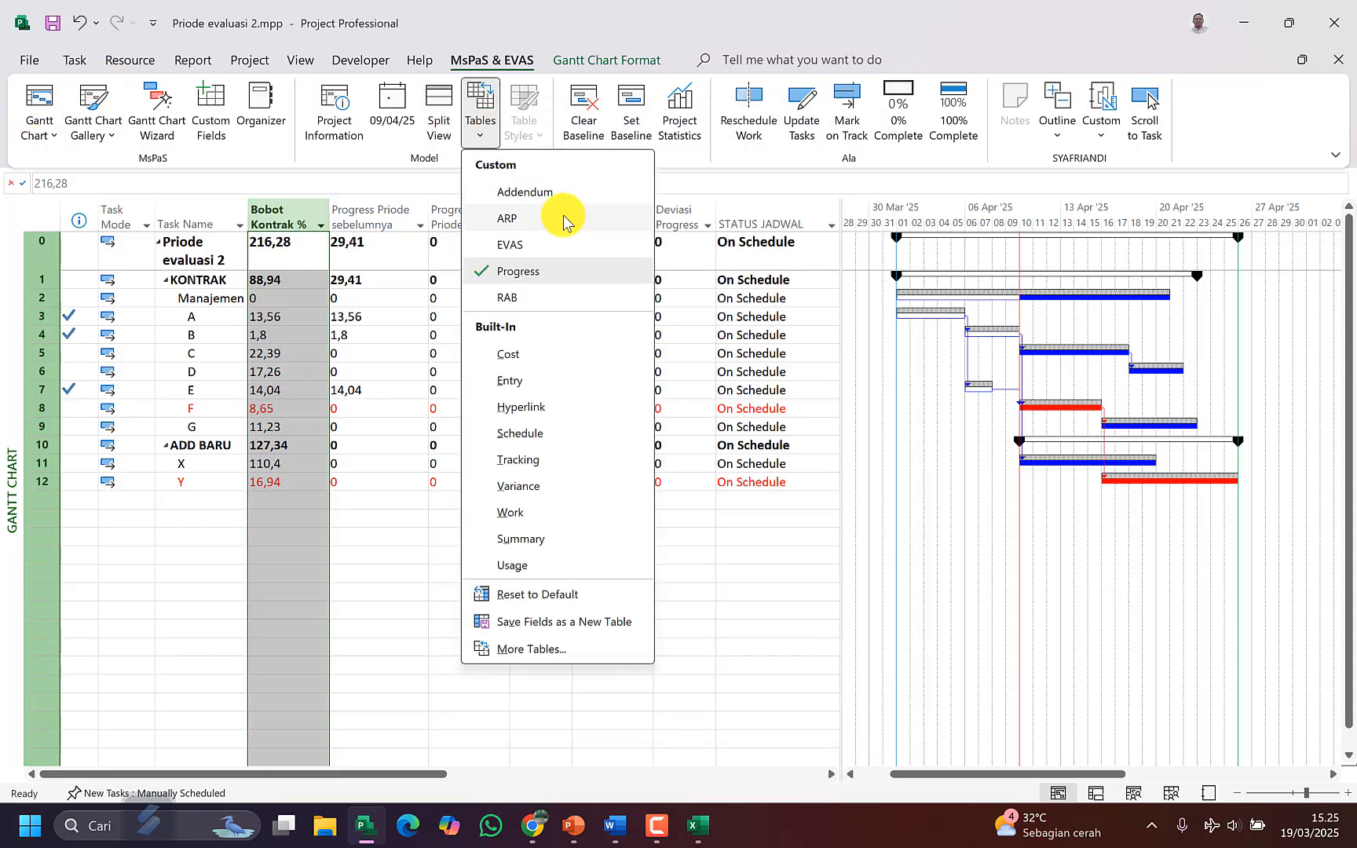
pyautogui.click(554, 388)
pyautogui.click(729, 251)
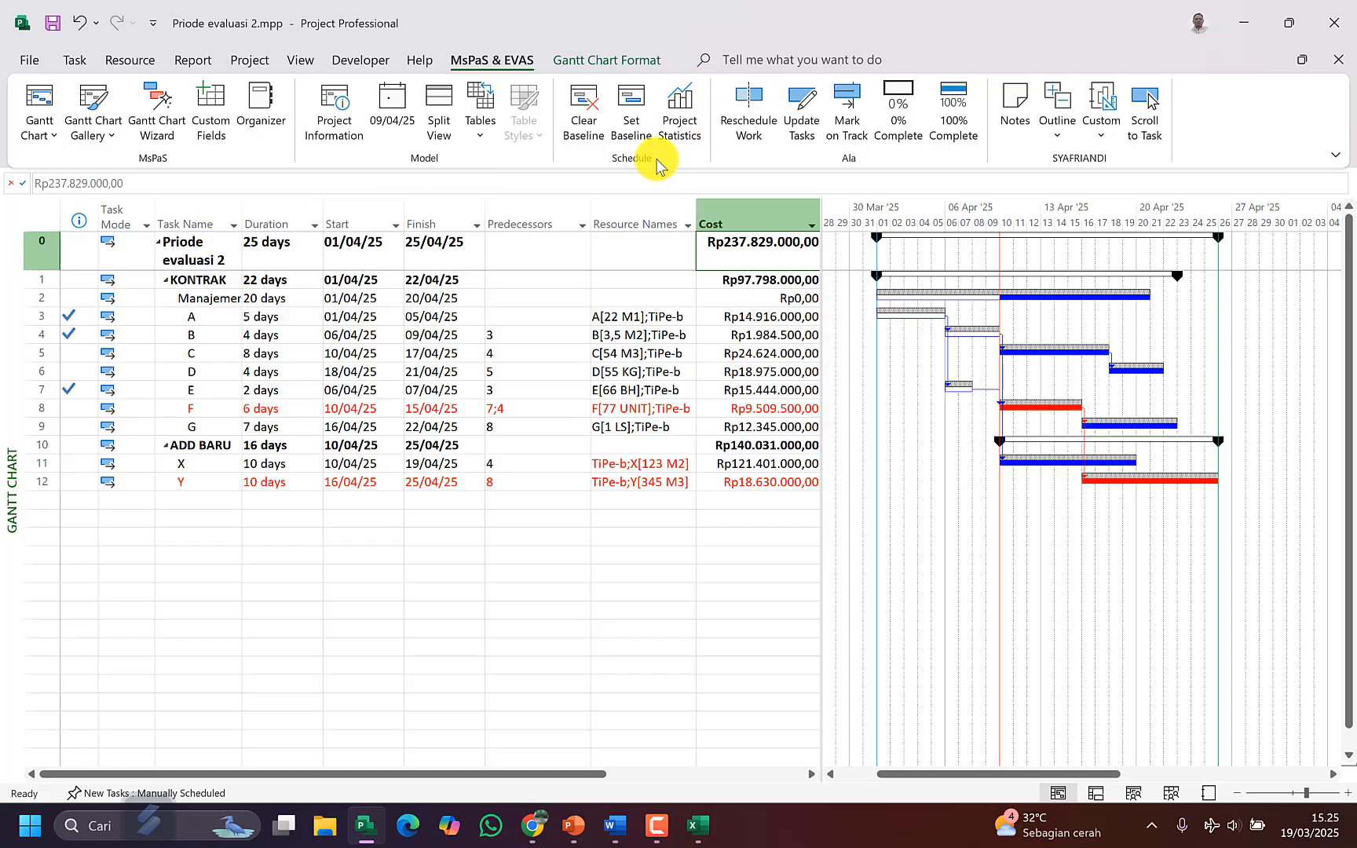
pyautogui.click(485, 132)
pyautogui.click(520, 273)
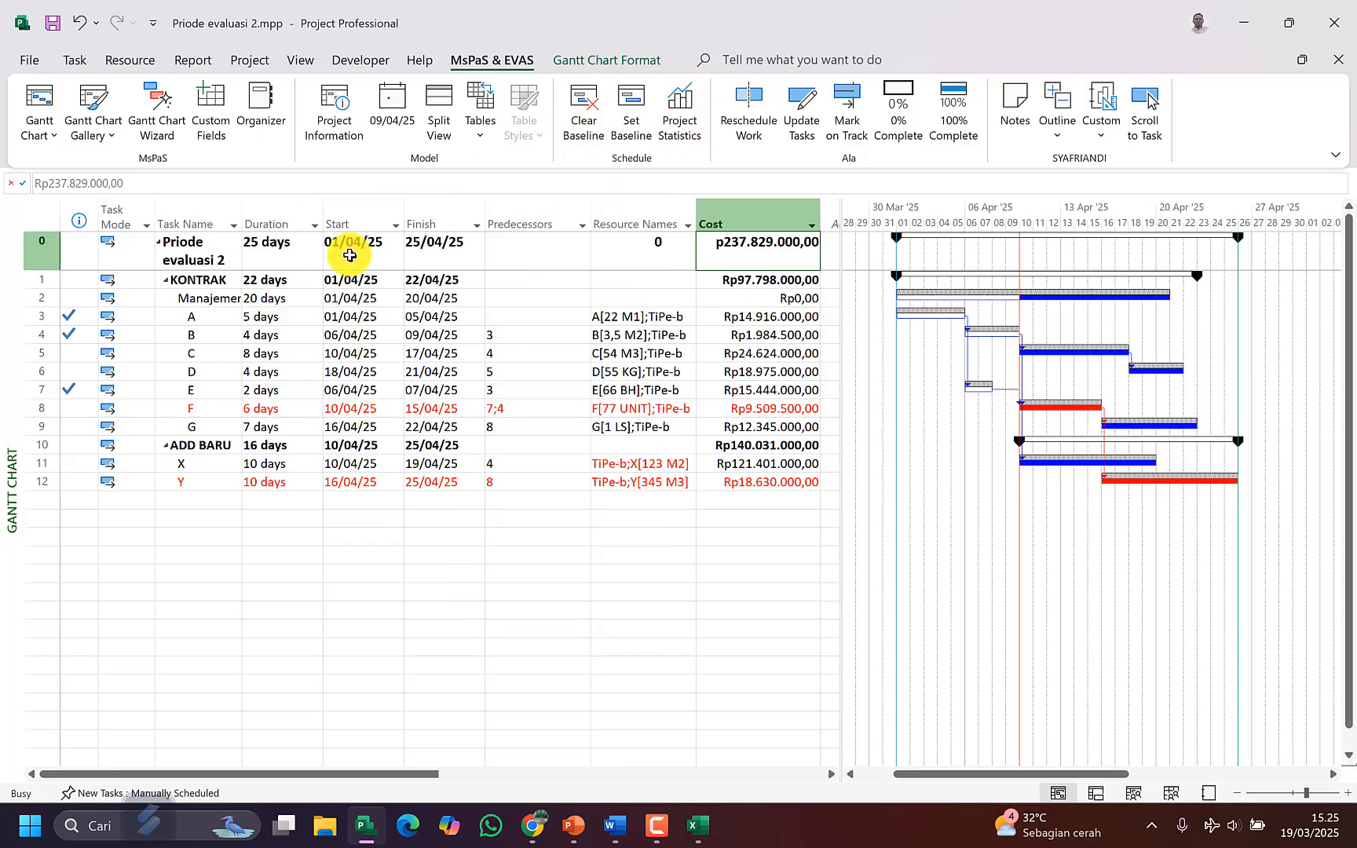
# Step: Set the Bobot Kontrak % custom field's formula to [Baseline Cost]/2378290
pyautogui.rightClick(274, 233)
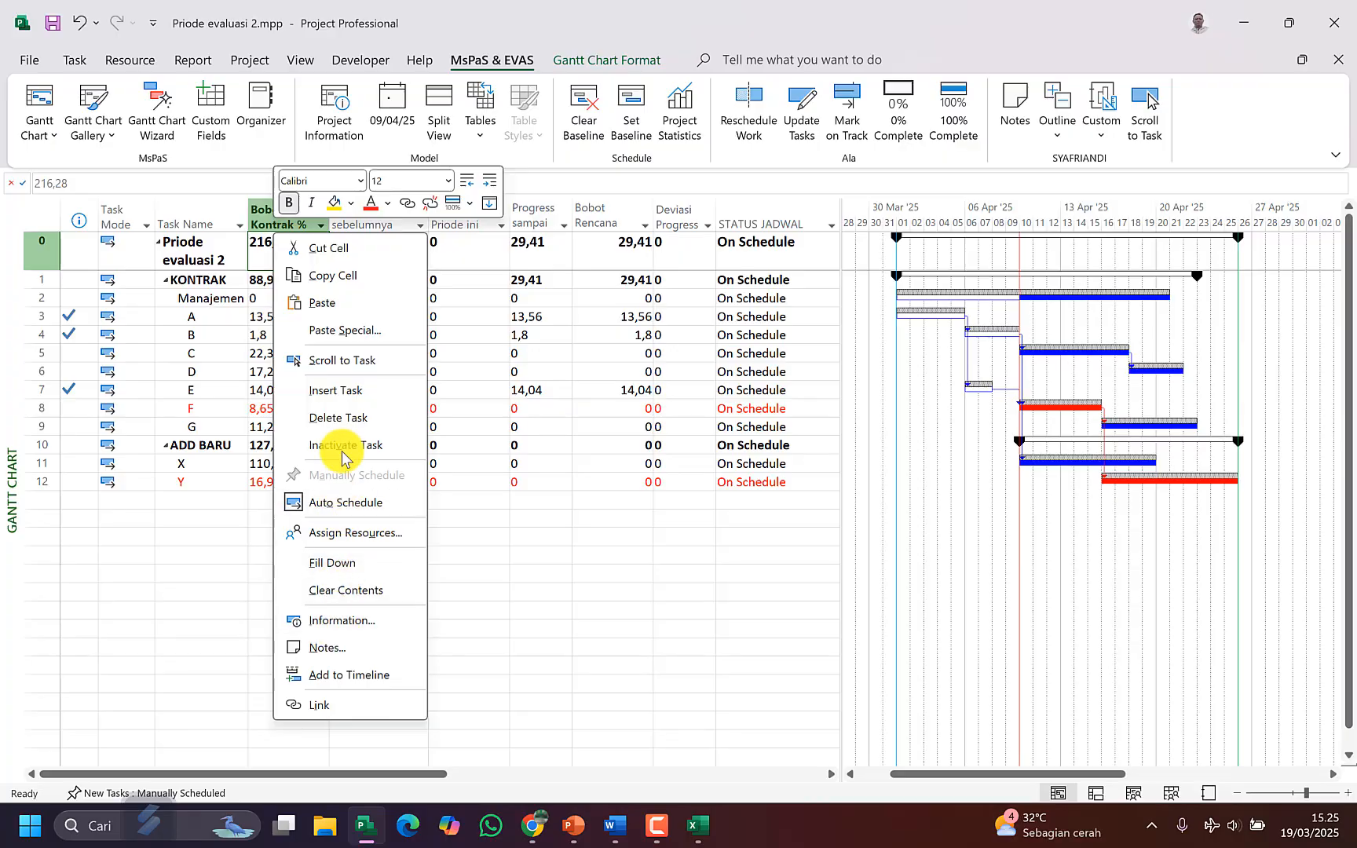
pyautogui.click(235, 333)
pyautogui.rightClick(272, 218)
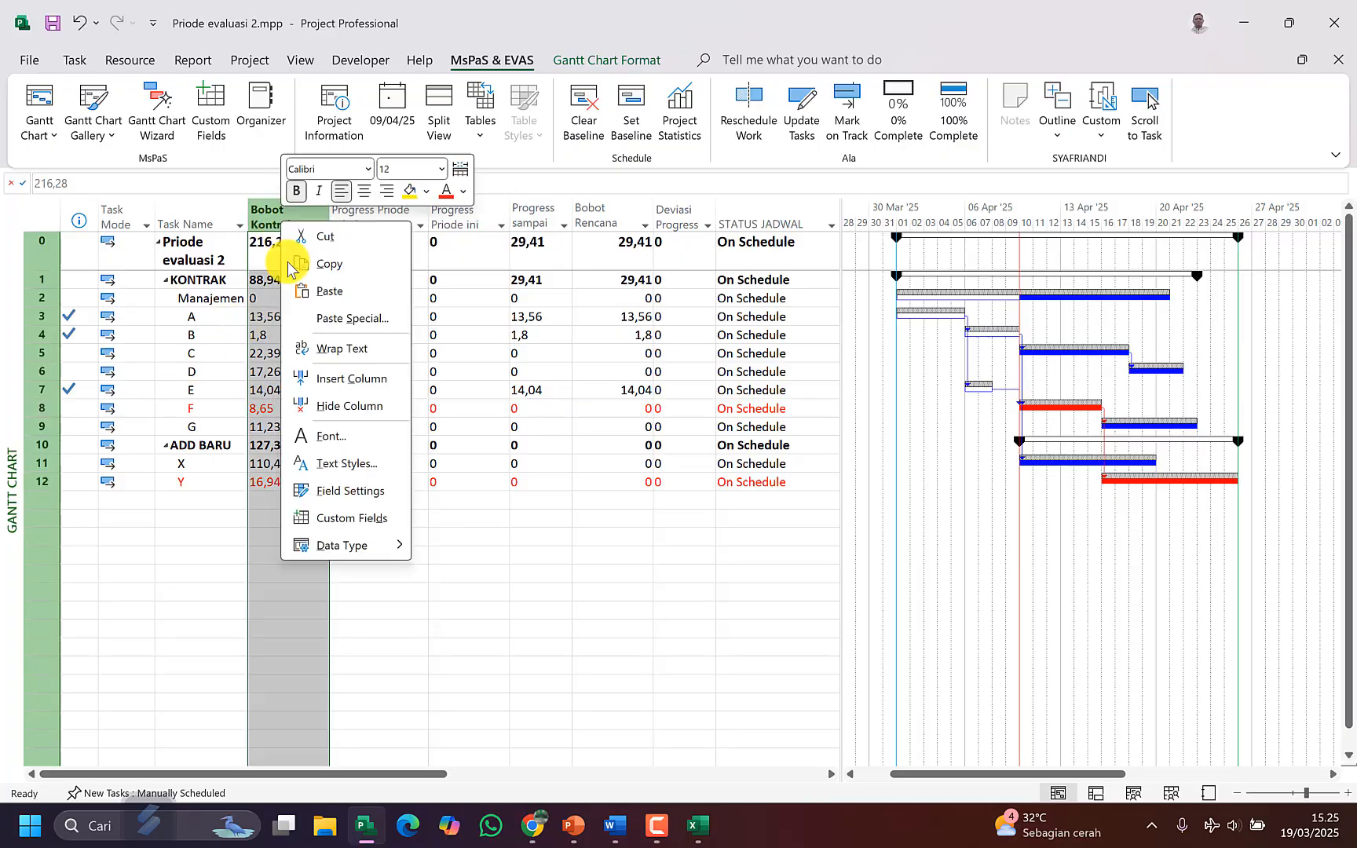
pyautogui.click(336, 518)
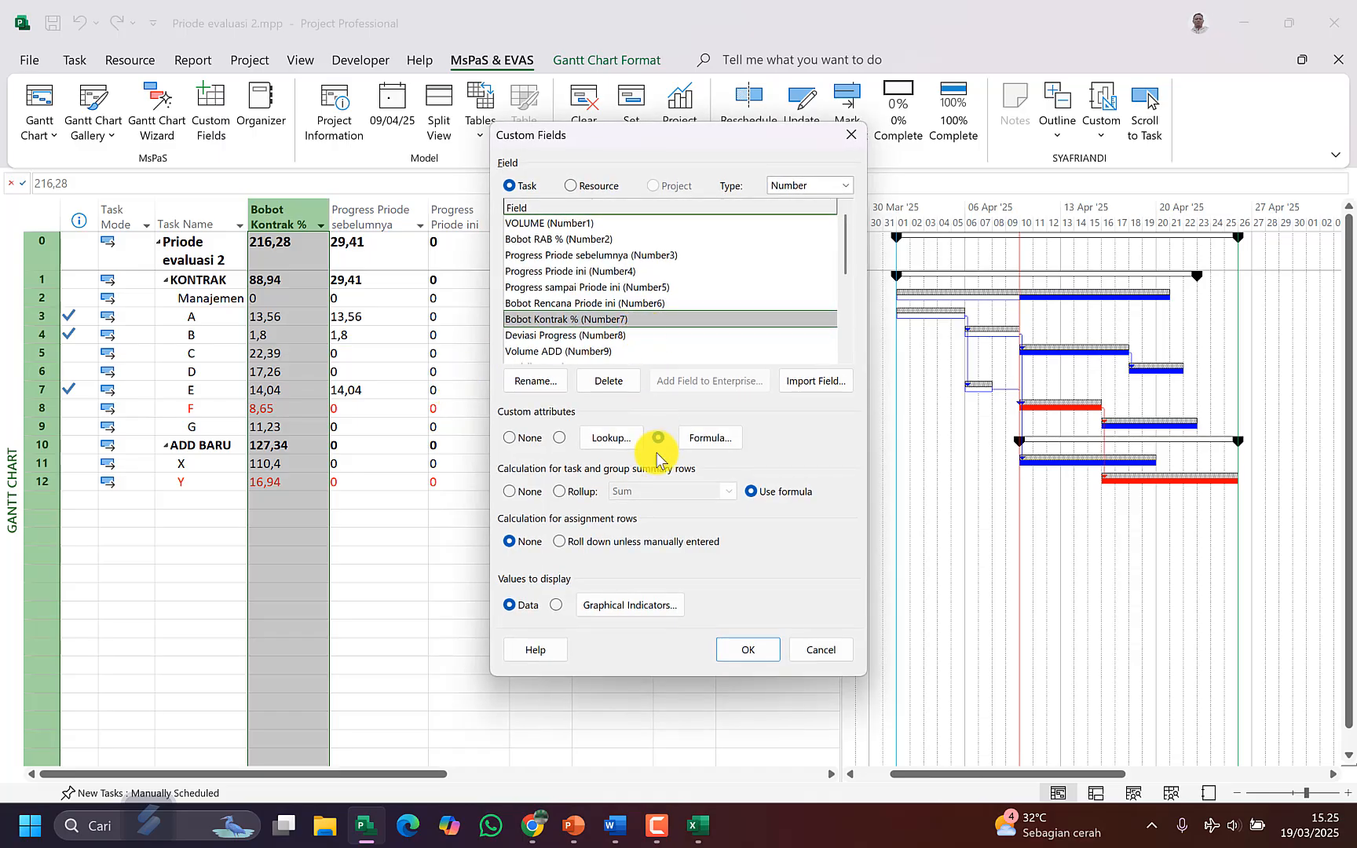
pyautogui.click(695, 438)
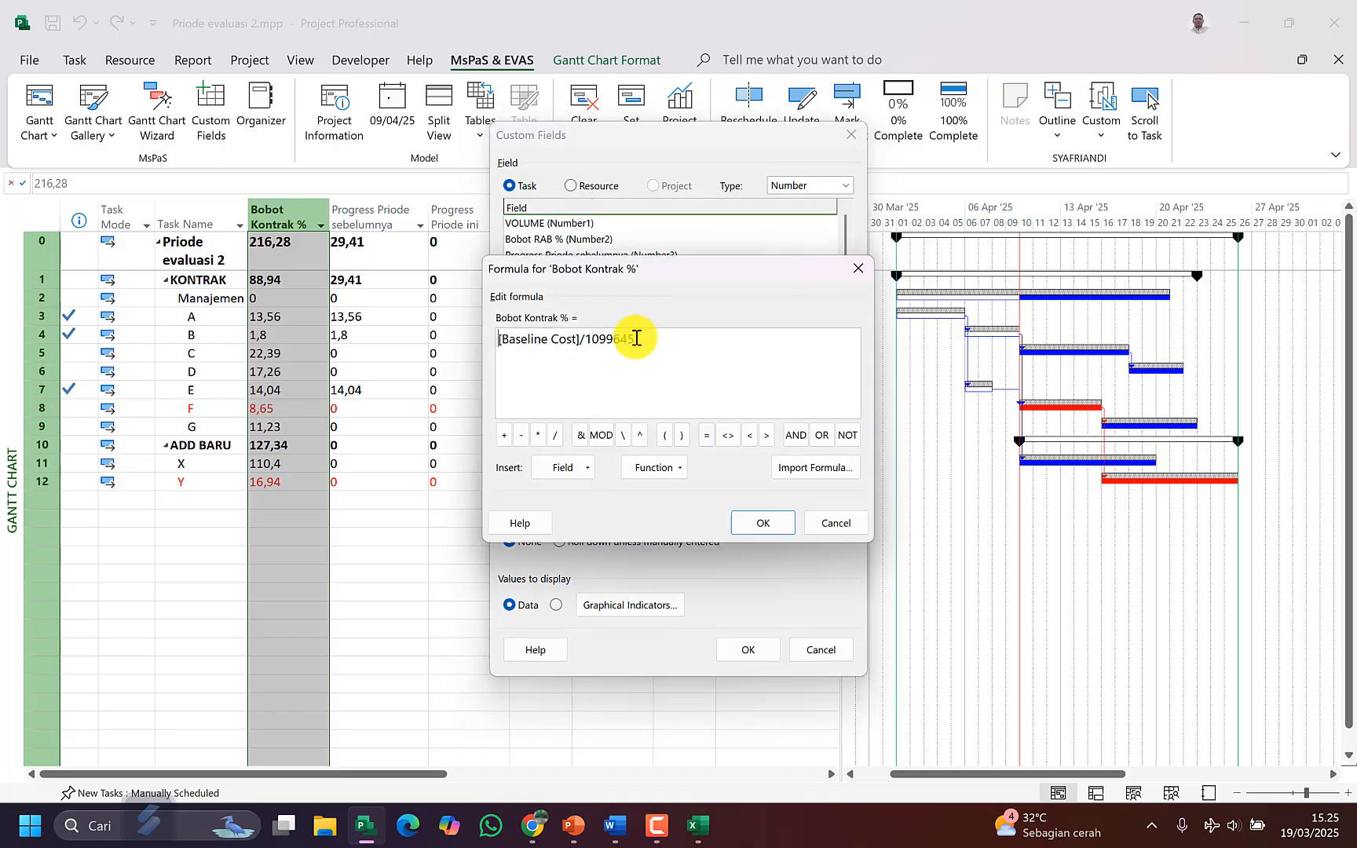
pyautogui.doubleClick(589, 339)
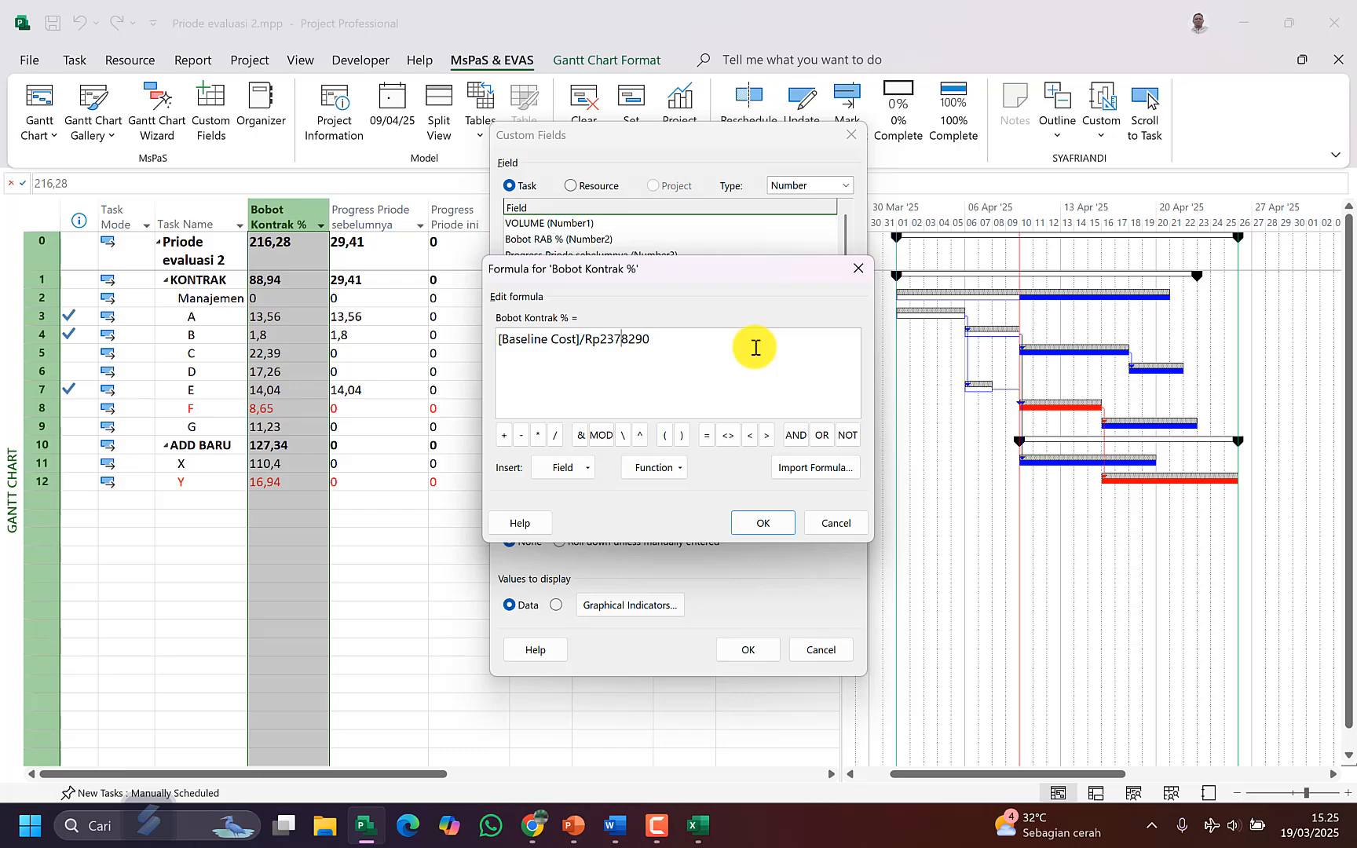
pyautogui.click(781, 522)
# Step: Set the Bobot Rencana Priode ini field's formula to [BCWS]/2378290
pyautogui.click(662, 302)
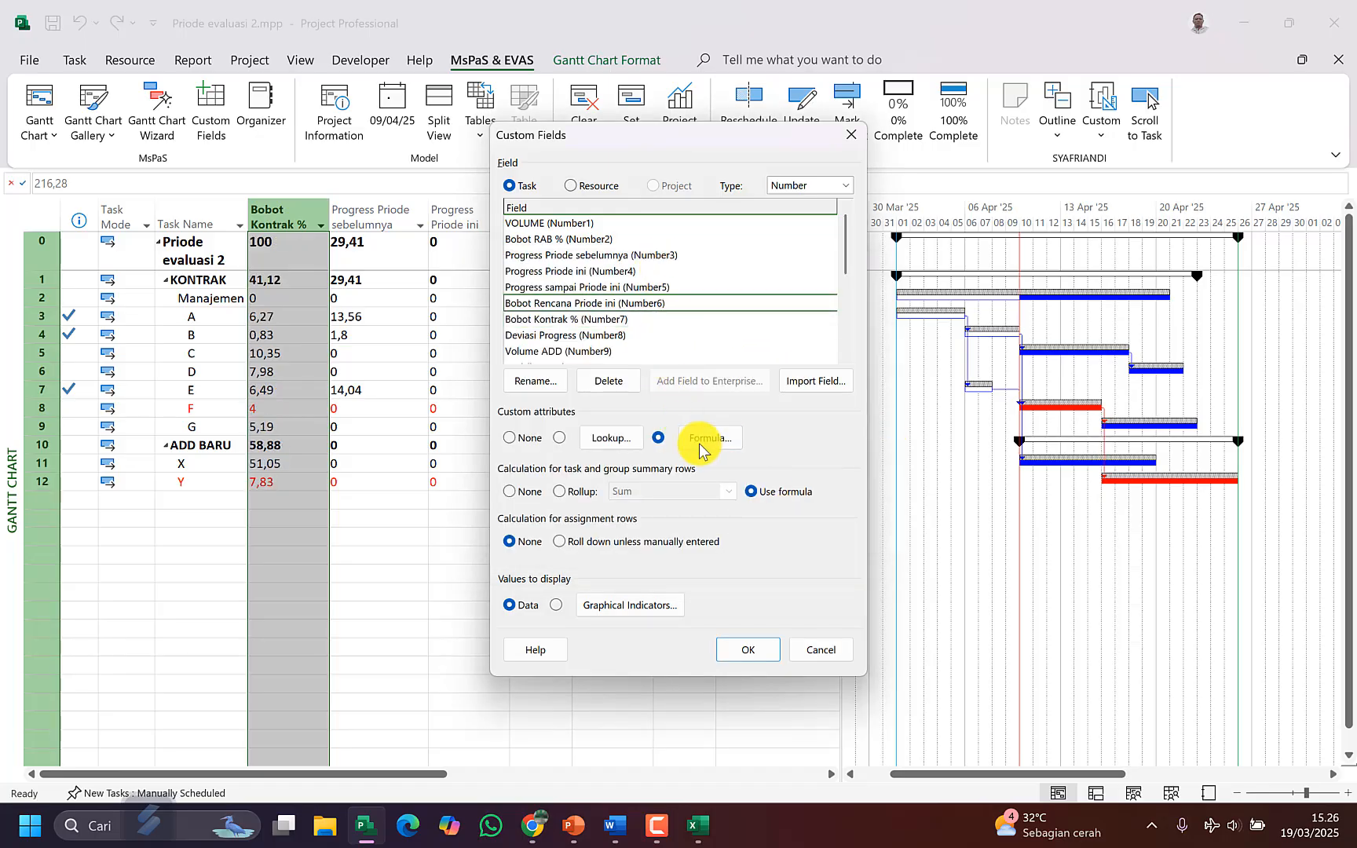
pyautogui.click(706, 439)
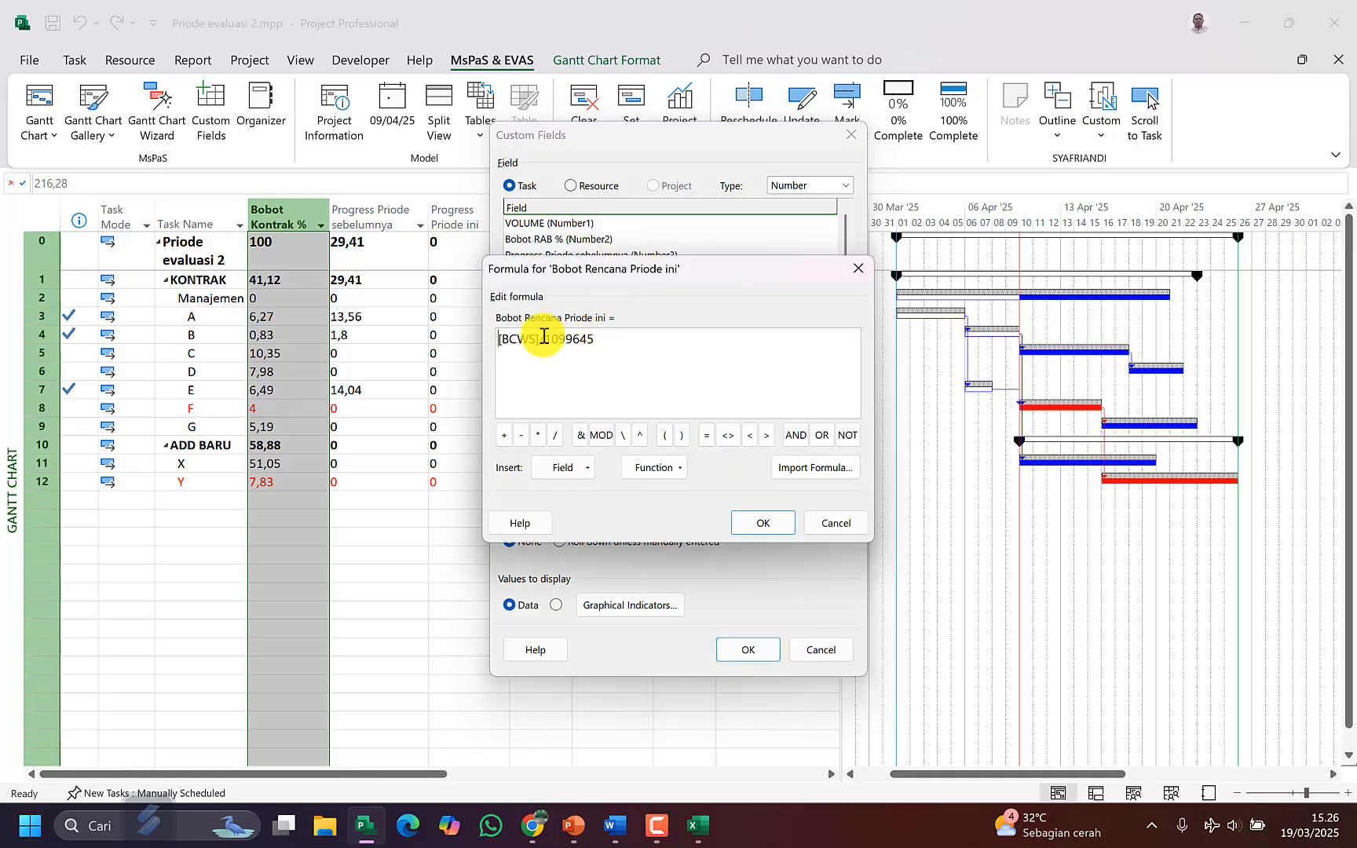
pyautogui.moveTo(545, 339); pyautogui.dragTo(669, 346)
pyautogui.hotkey('ctrl', 'v')
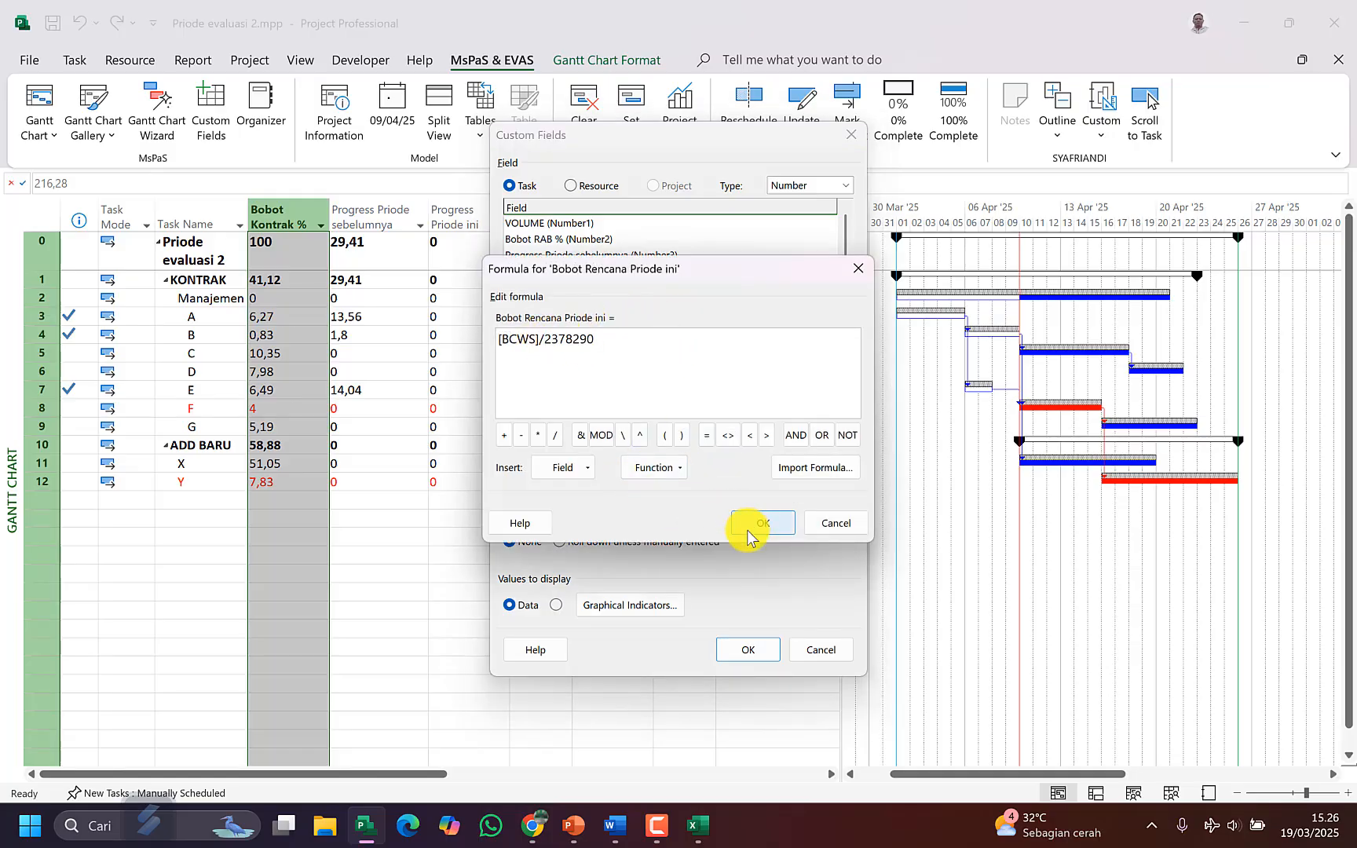
pyautogui.click(754, 525)
# Step: Replace all three divisors in the Progress sampai Priode ini formula with 2378290 and apply the custom field changes
pyautogui.click(691, 286)
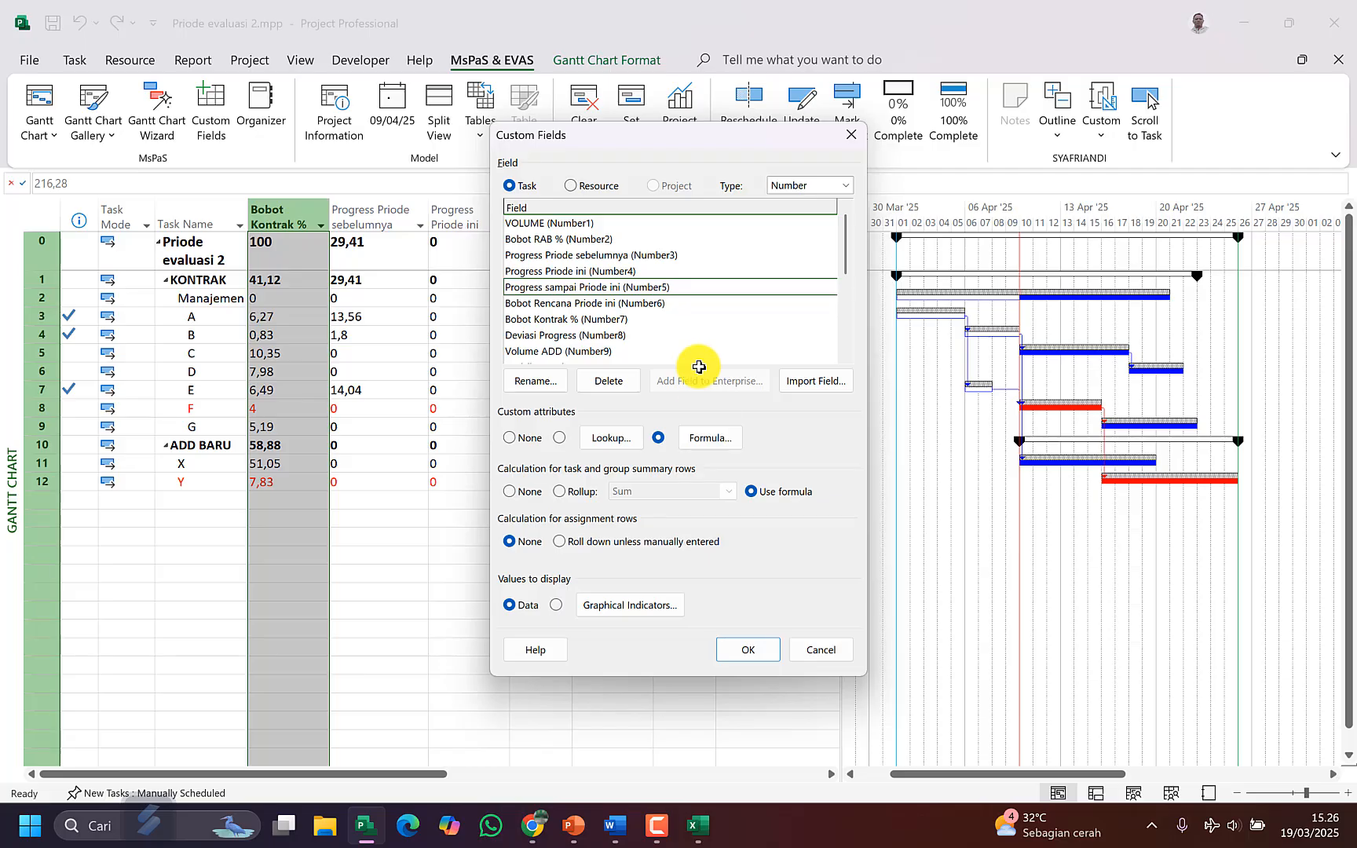
pyautogui.click(699, 440)
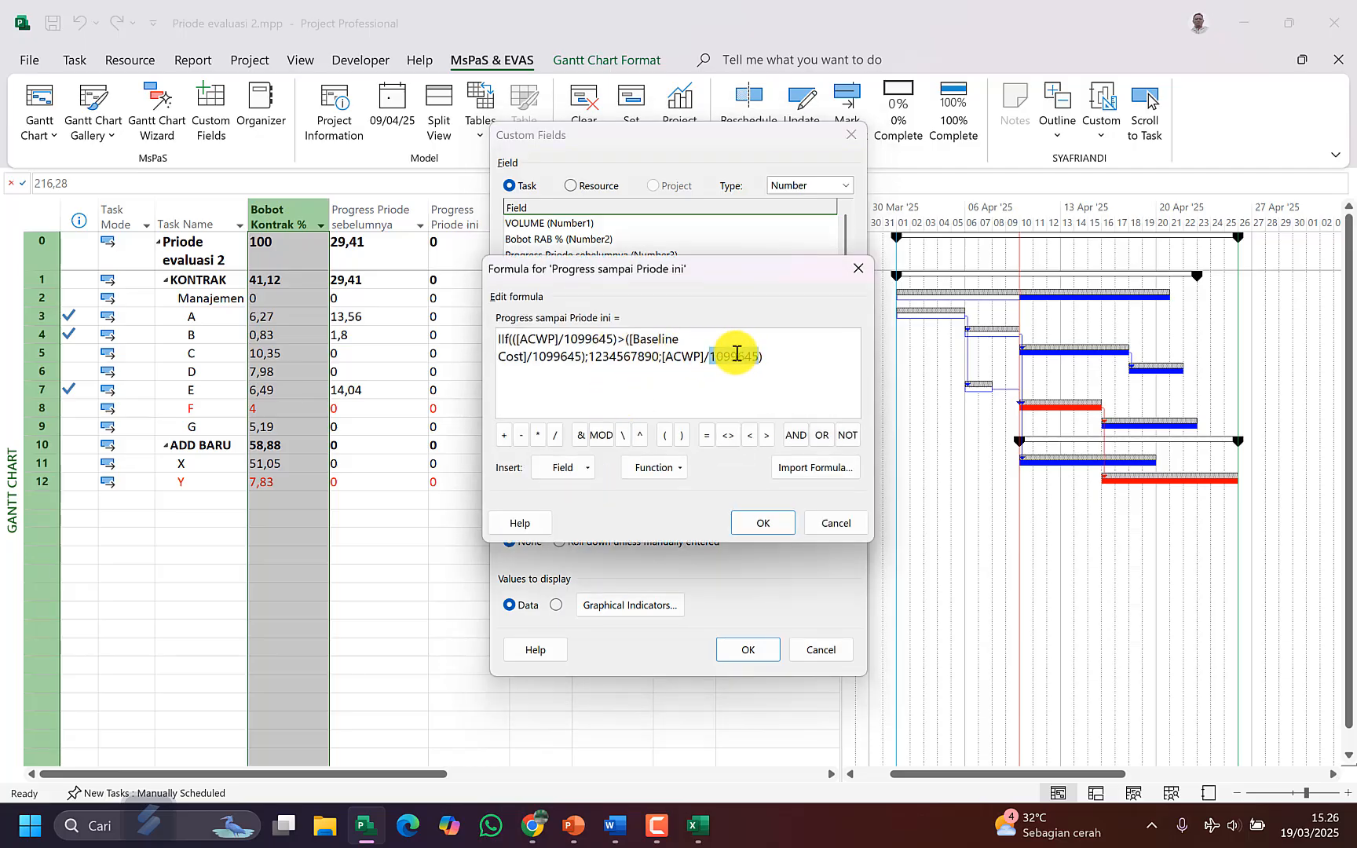
pyautogui.hotkey('ctrl', 'v')
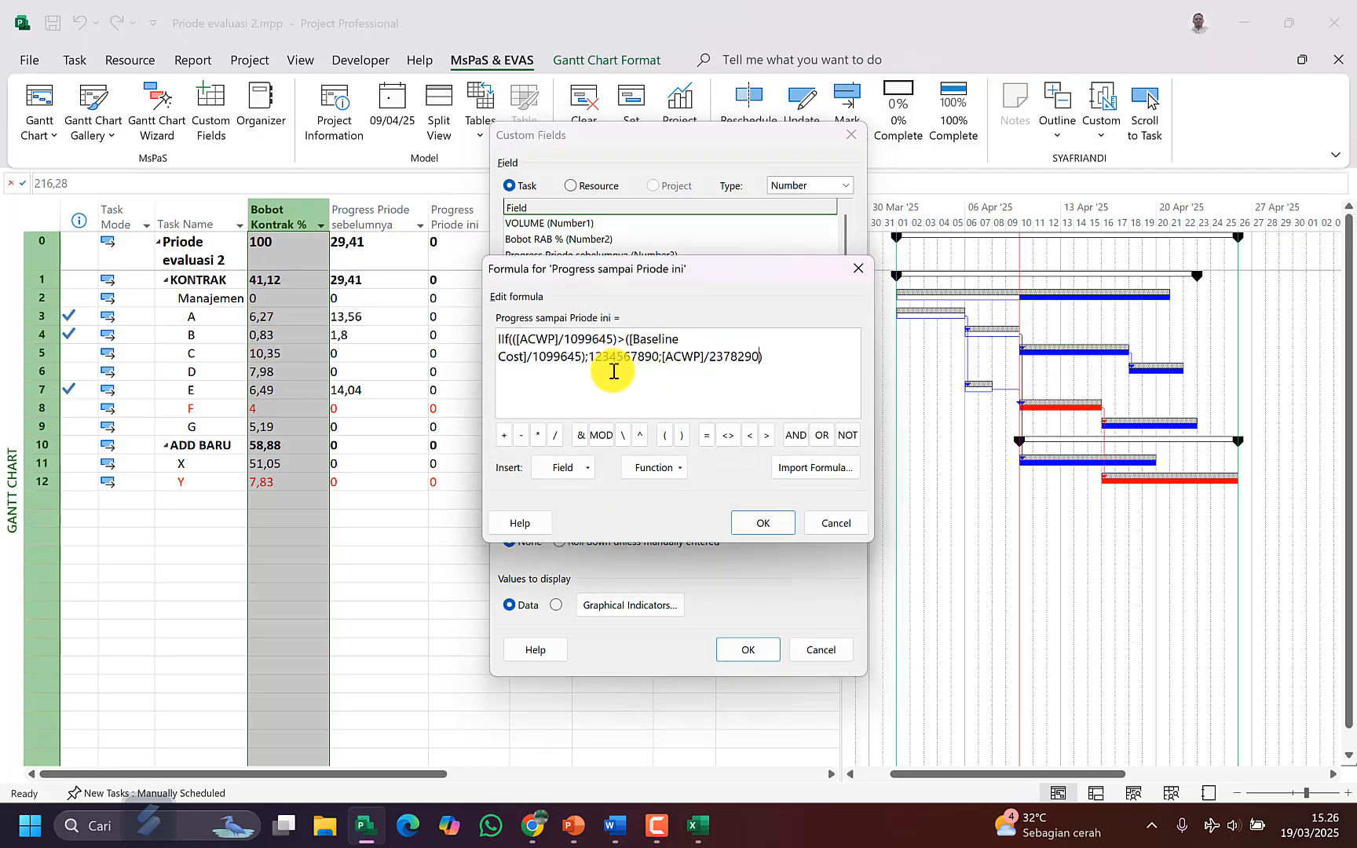
pyautogui.doubleClick(566, 361)
pyautogui.write('2378290')
pyautogui.doubleClick(595, 341)
pyautogui.write('2378290')
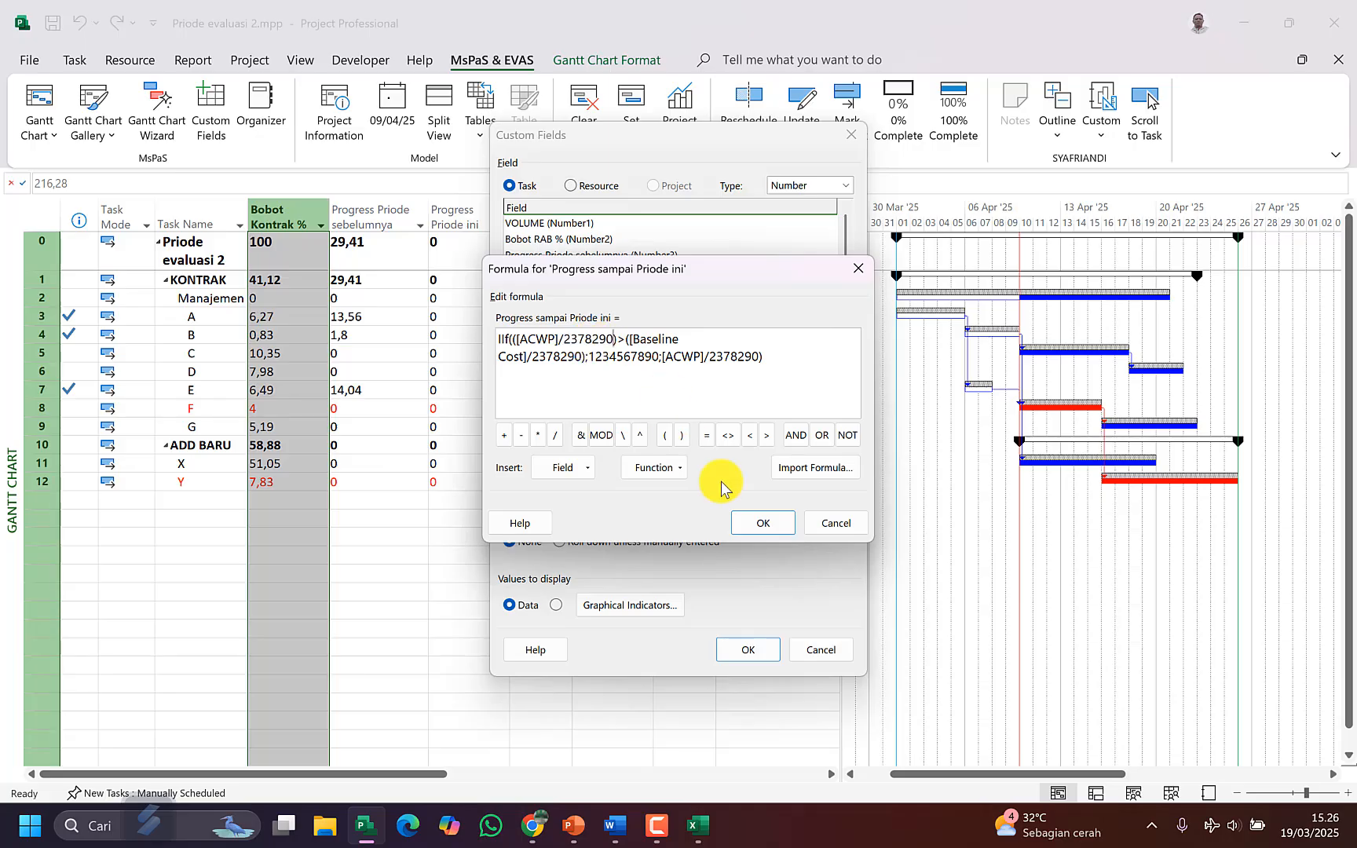
pyautogui.click(758, 525)
pyautogui.click(745, 650)
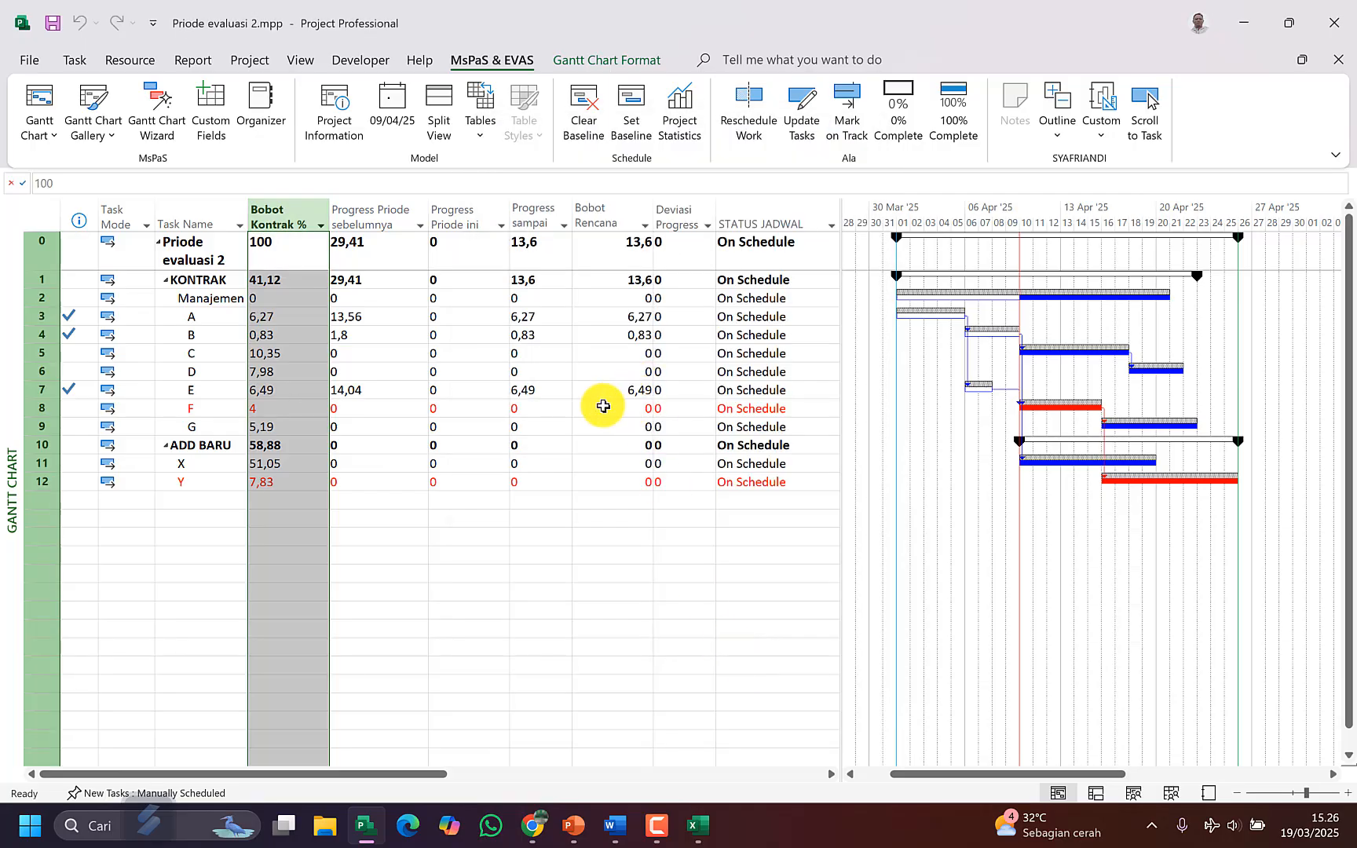
# Step: Copy the Progress sampai Priode ini values of all rows into the Progress Priode sebelumnya column
pyautogui.click(551, 277)
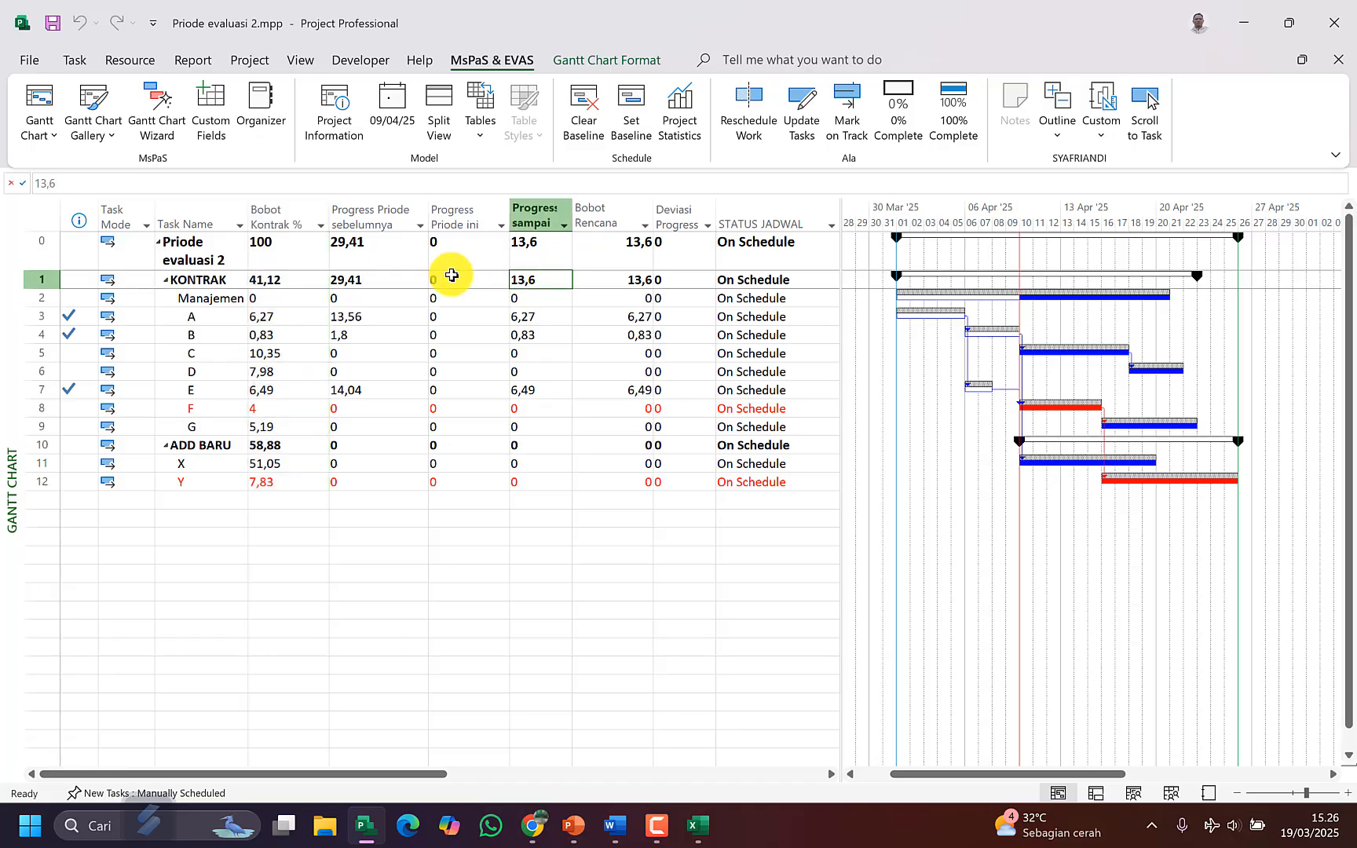
pyautogui.click(547, 259)
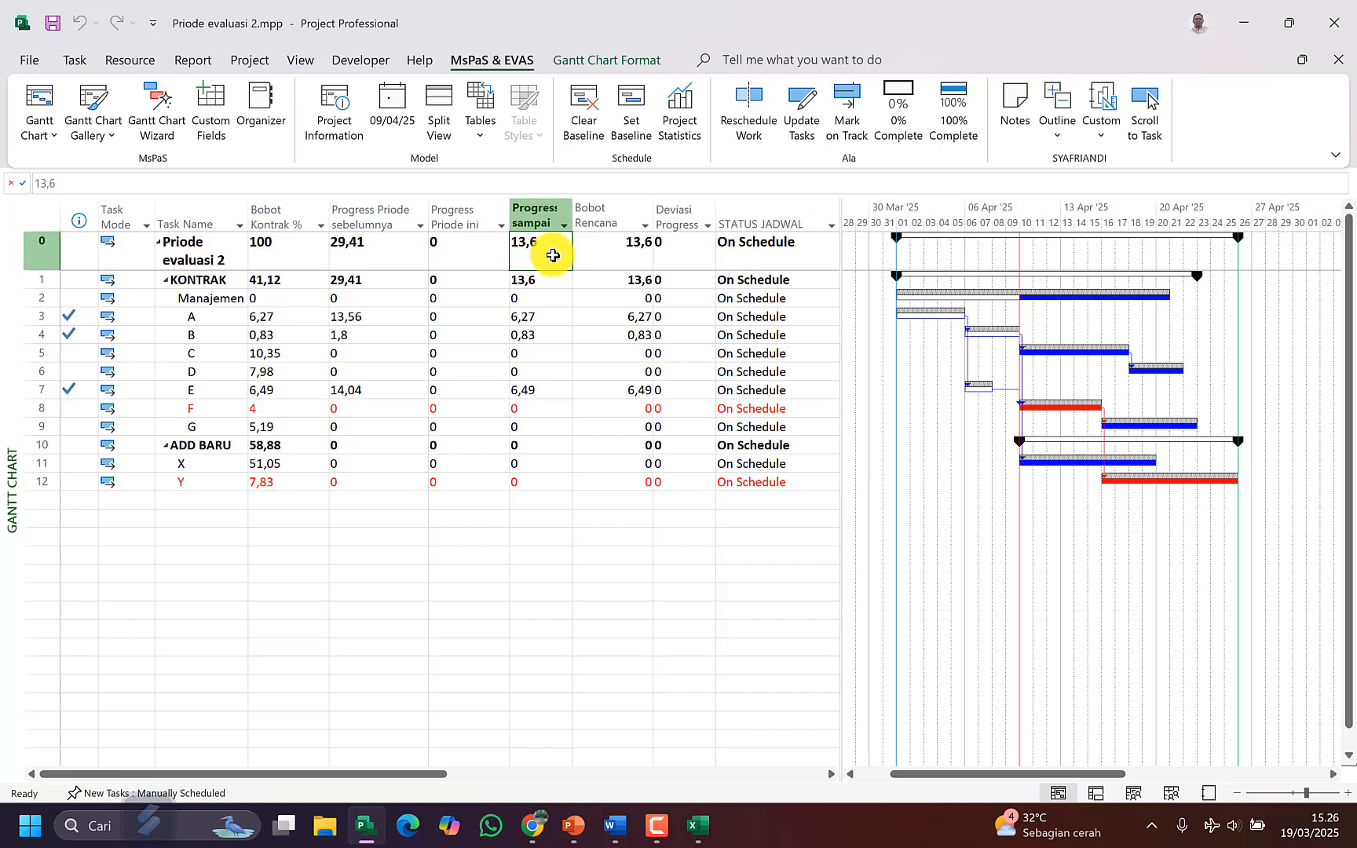
pyautogui.keyDown('shift'); pyautogui.click(546, 482); pyautogui.keyUp('shift')
pyautogui.hotkey('ctrl', 'c')
pyautogui.click(379, 252)
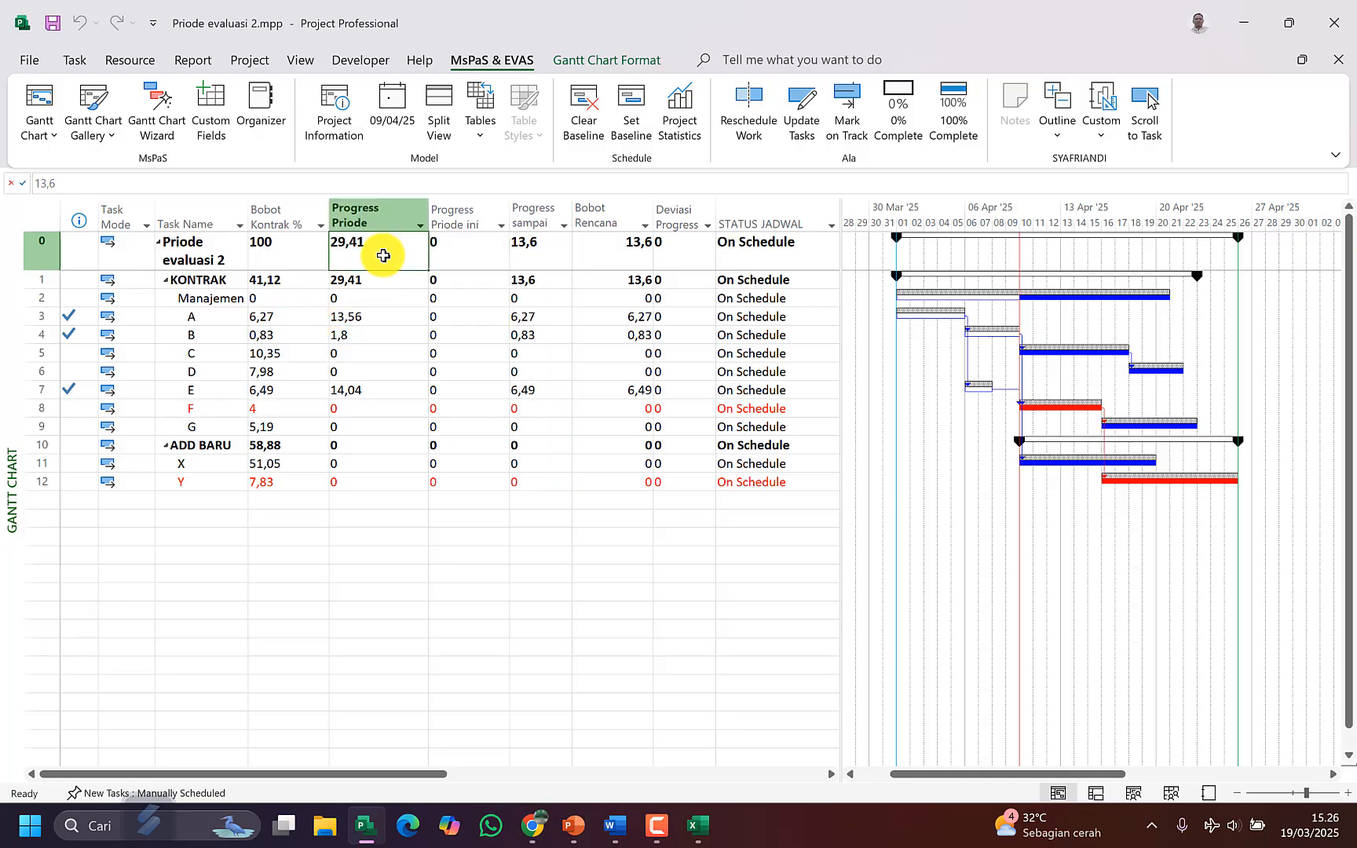
pyautogui.hotkey('ctrl', 'v')
pyautogui.click(547, 249)
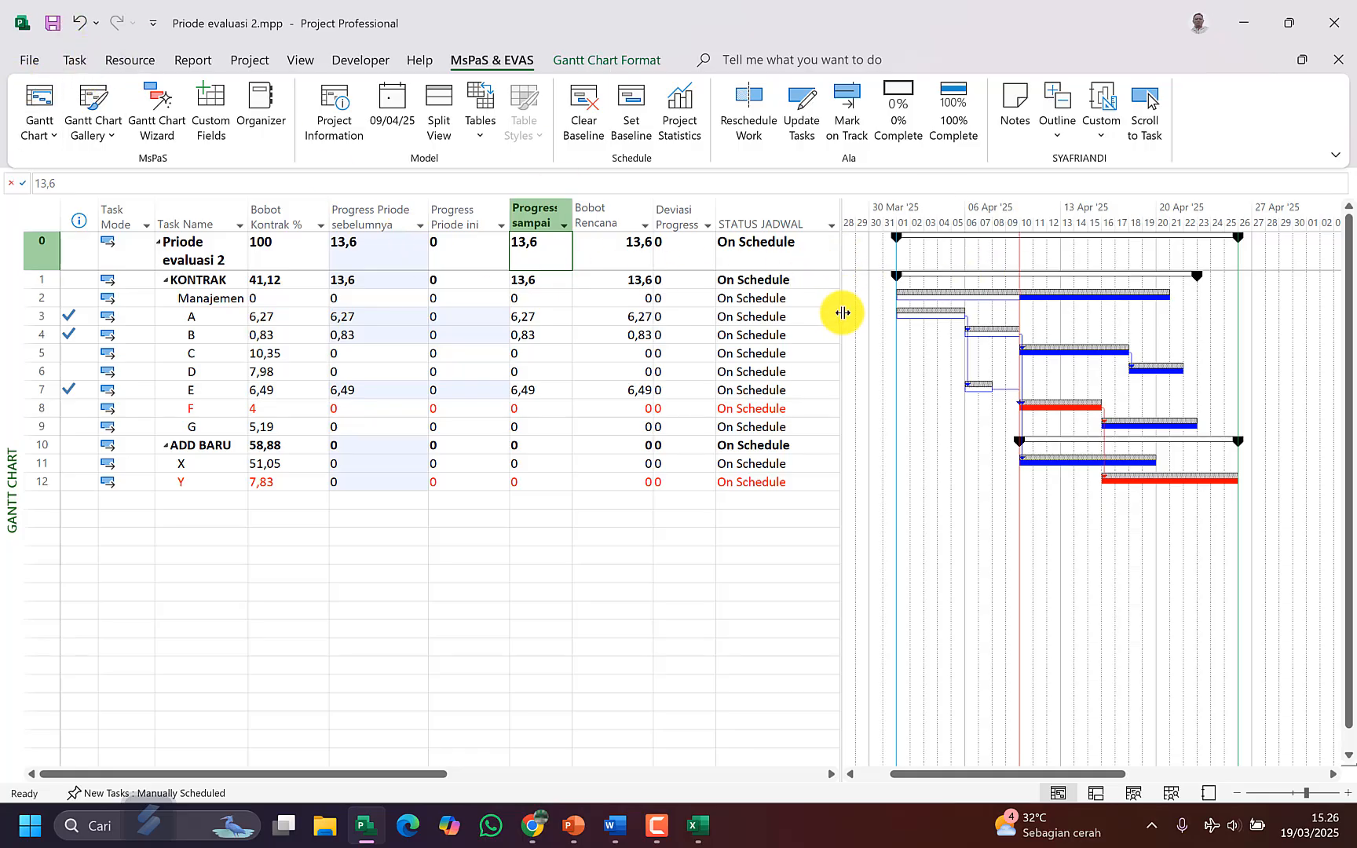
# Step: Widen the task table up to the Deviasi Nilai progress column and check the project's total ACWP against its BCWS
pyautogui.moveTo(843, 315); pyautogui.dragTo(1245, 342)
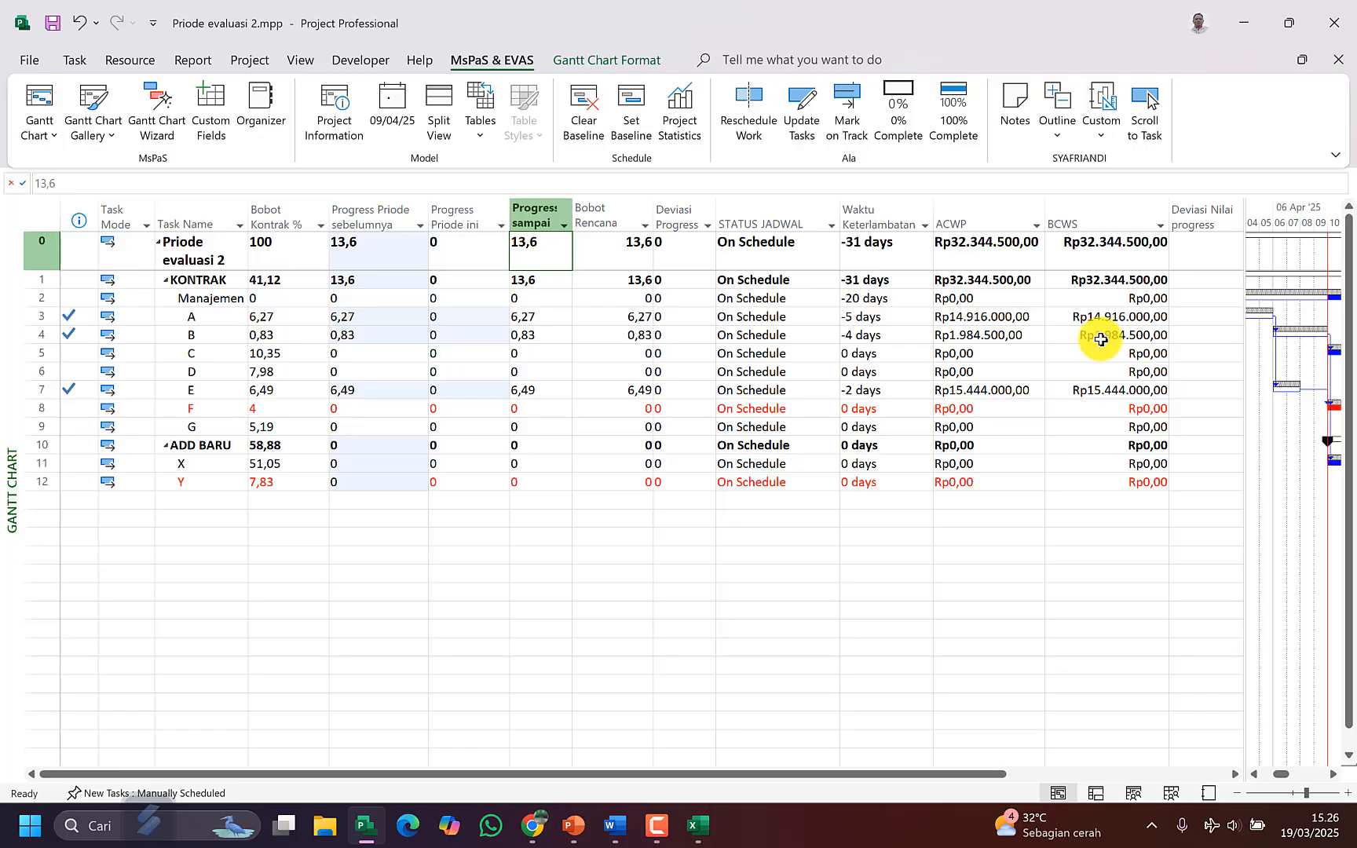
pyautogui.click(979, 243)
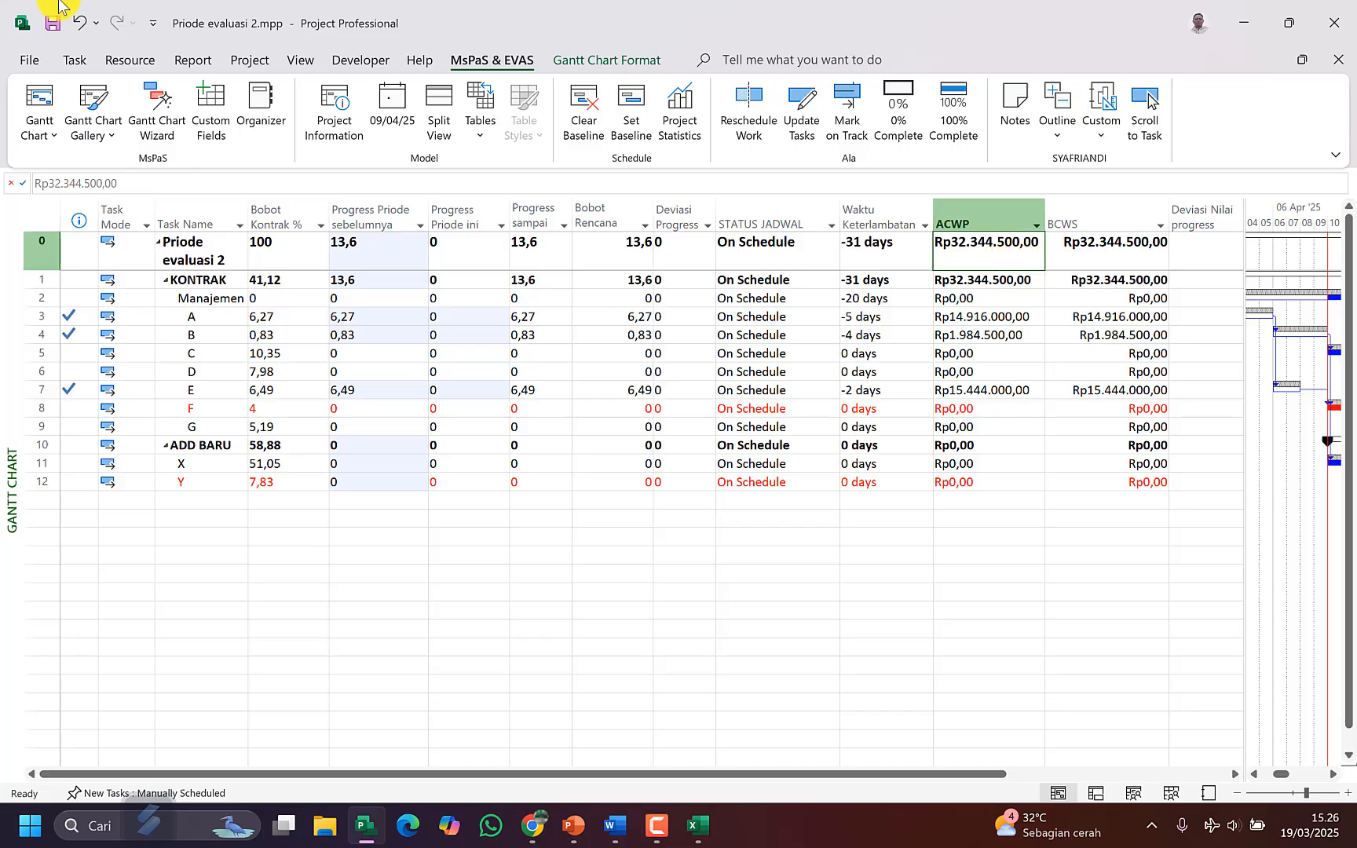
# Step: Open Priode evaluasi 1.mpp and arrange it above Priode evaluasi 2.mpp to compare their progress tables
pyautogui.click(28, 62)
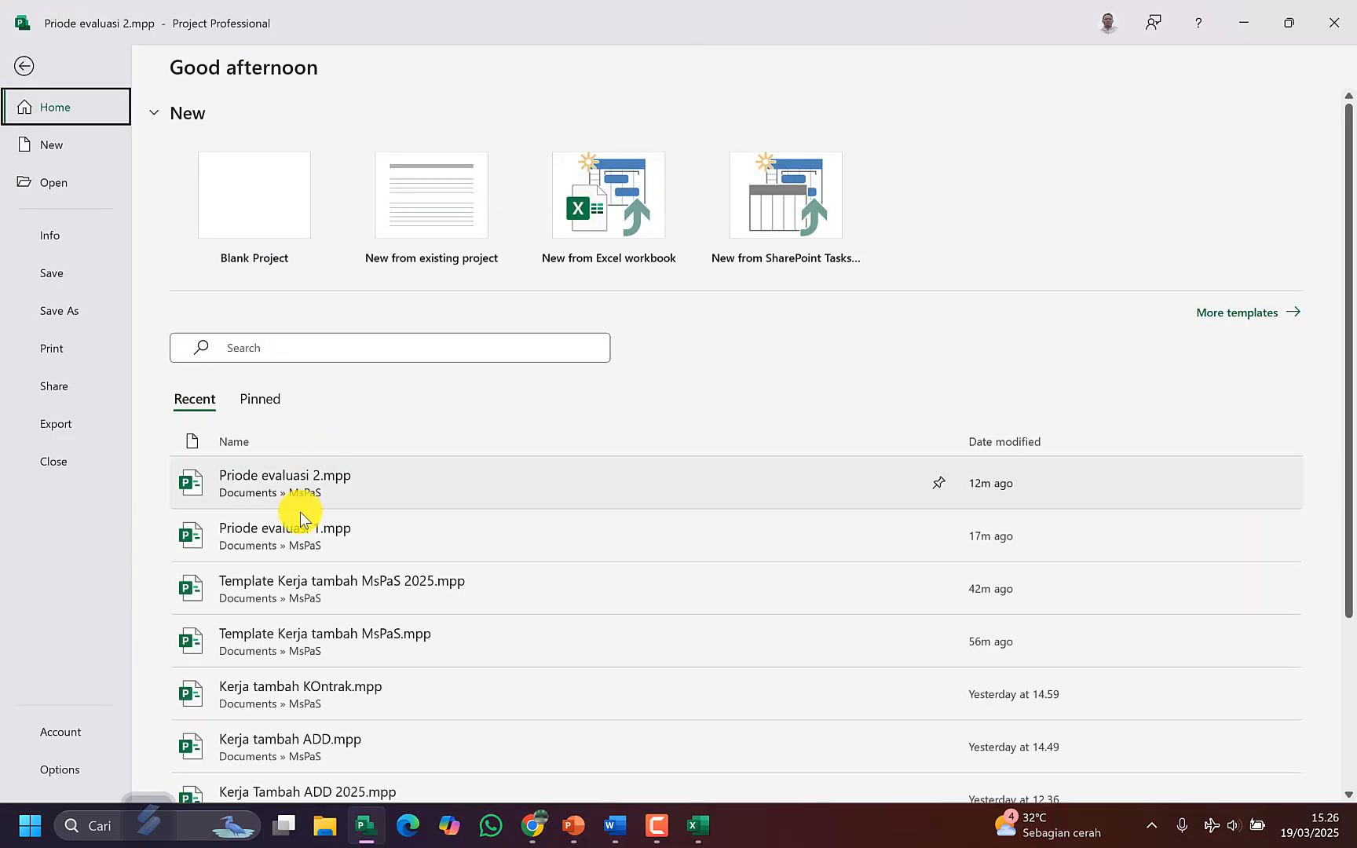
pyautogui.click(303, 540)
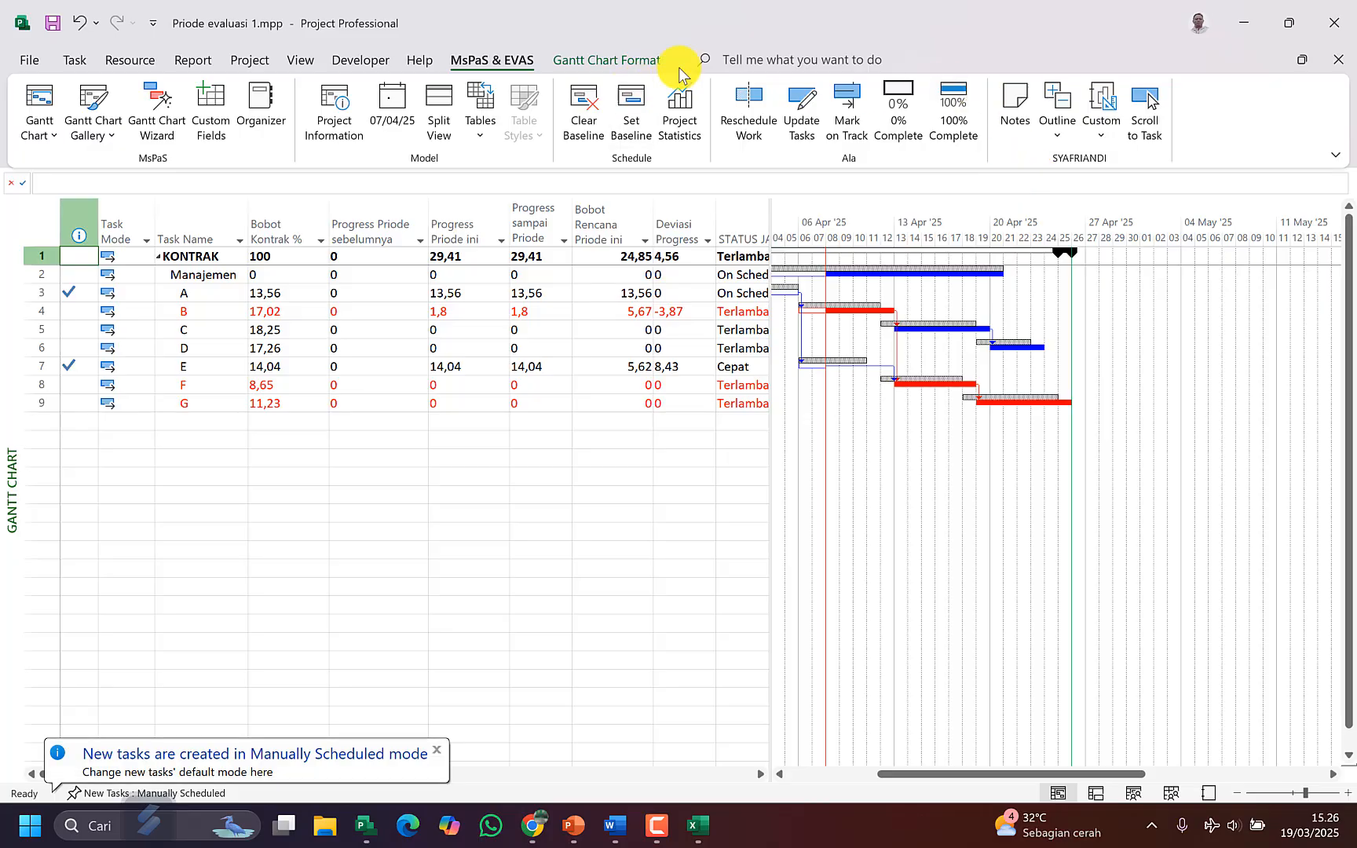
pyautogui.click(301, 61)
pyautogui.click(1210, 114)
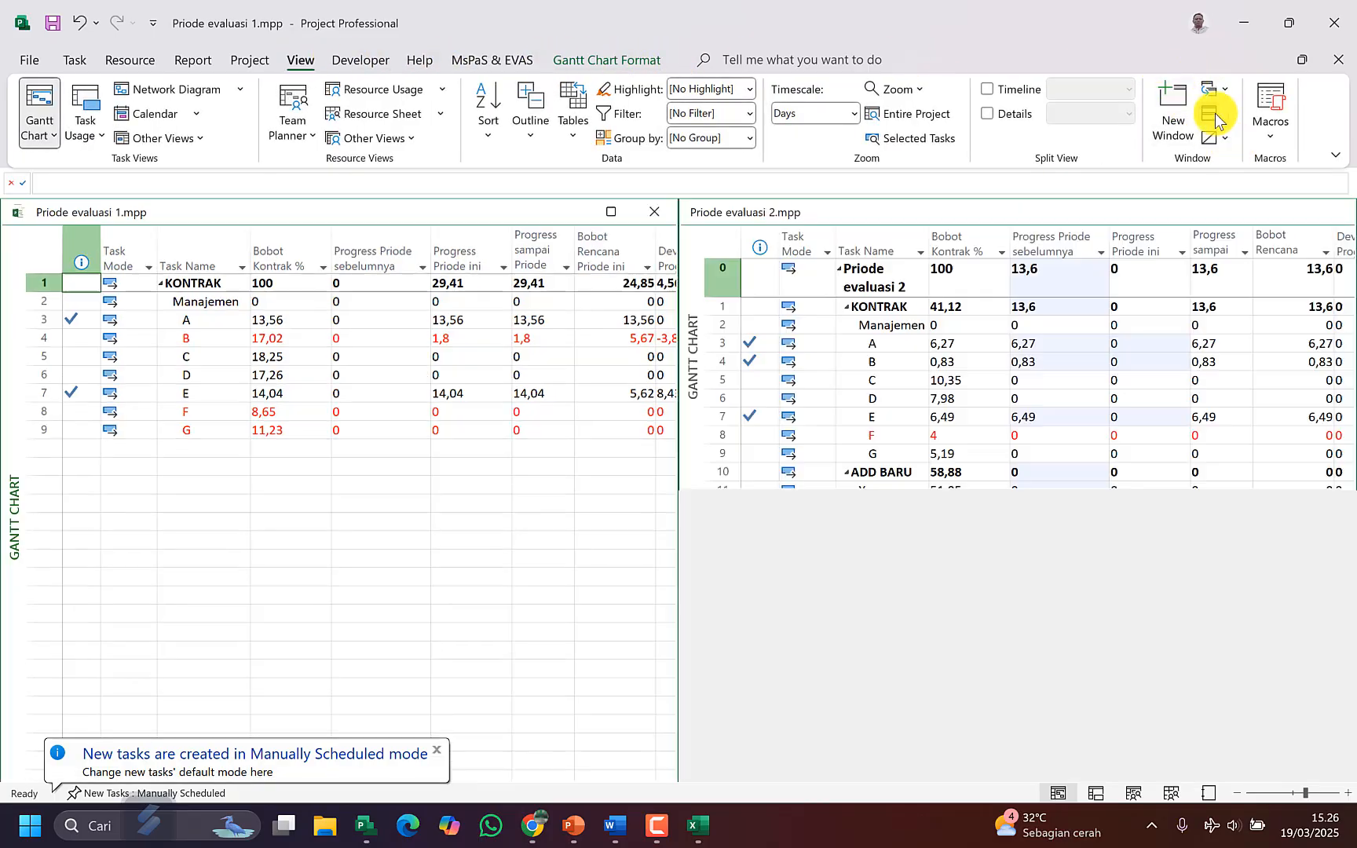
pyautogui.click(1210, 115)
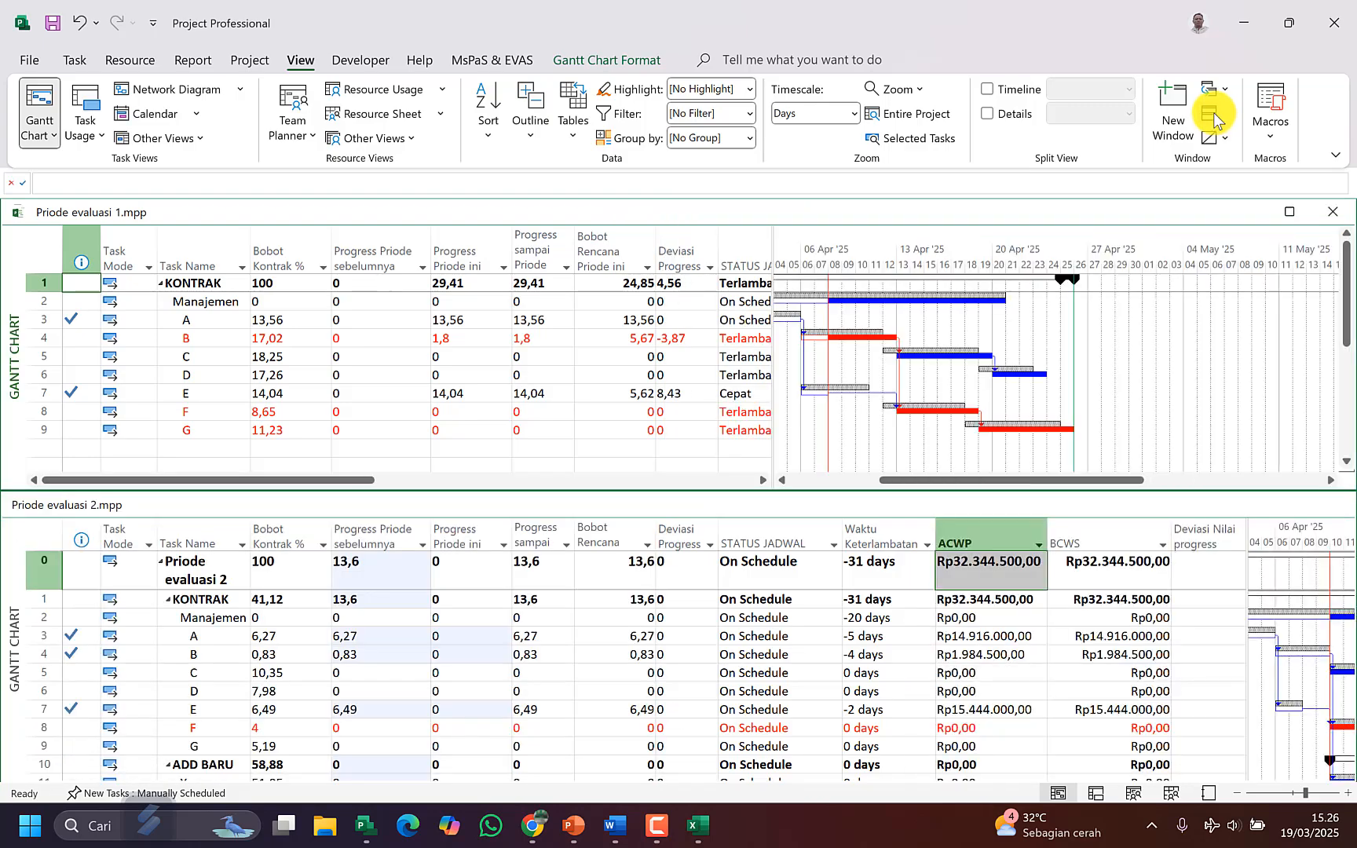
pyautogui.click(528, 618)
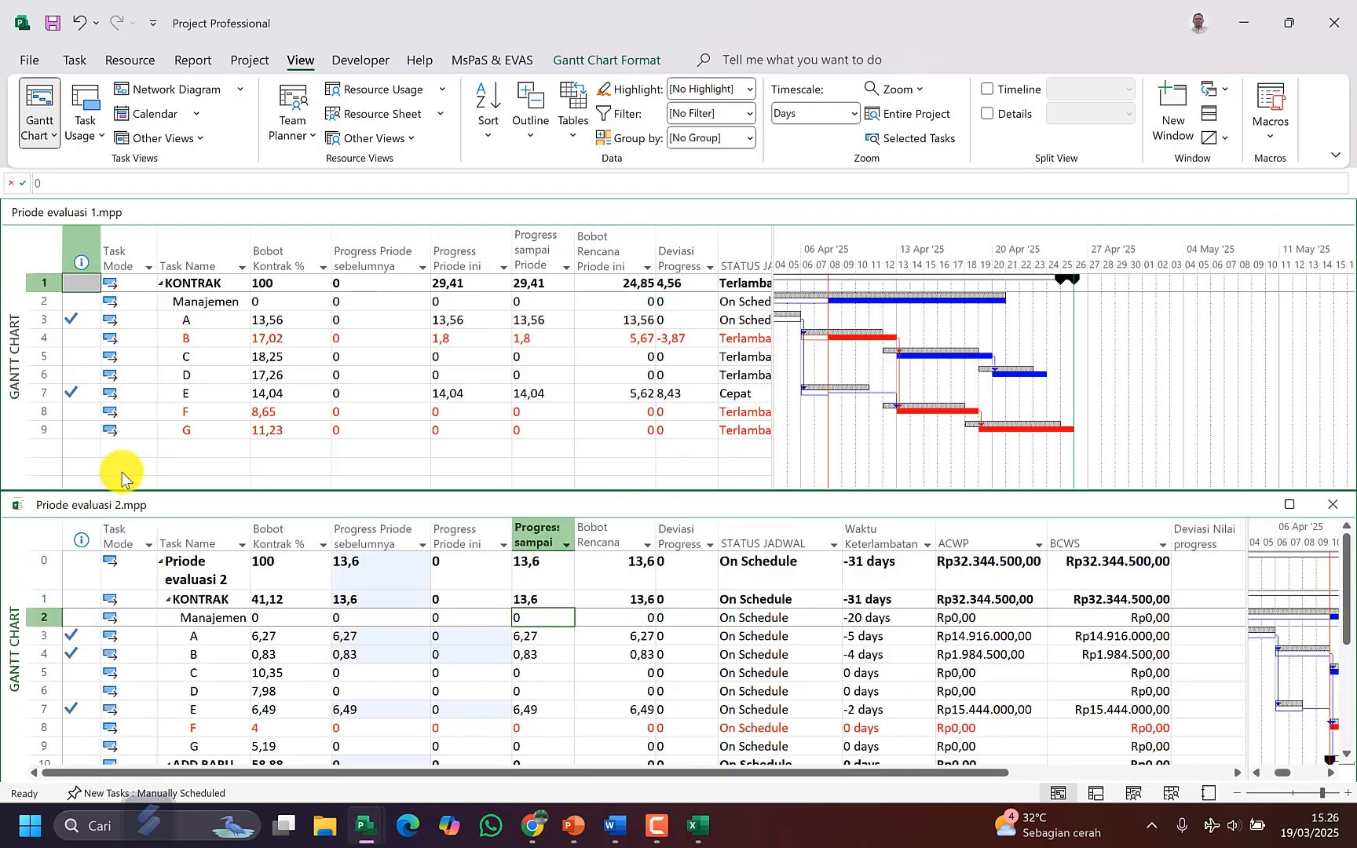
pyautogui.click(259, 391)
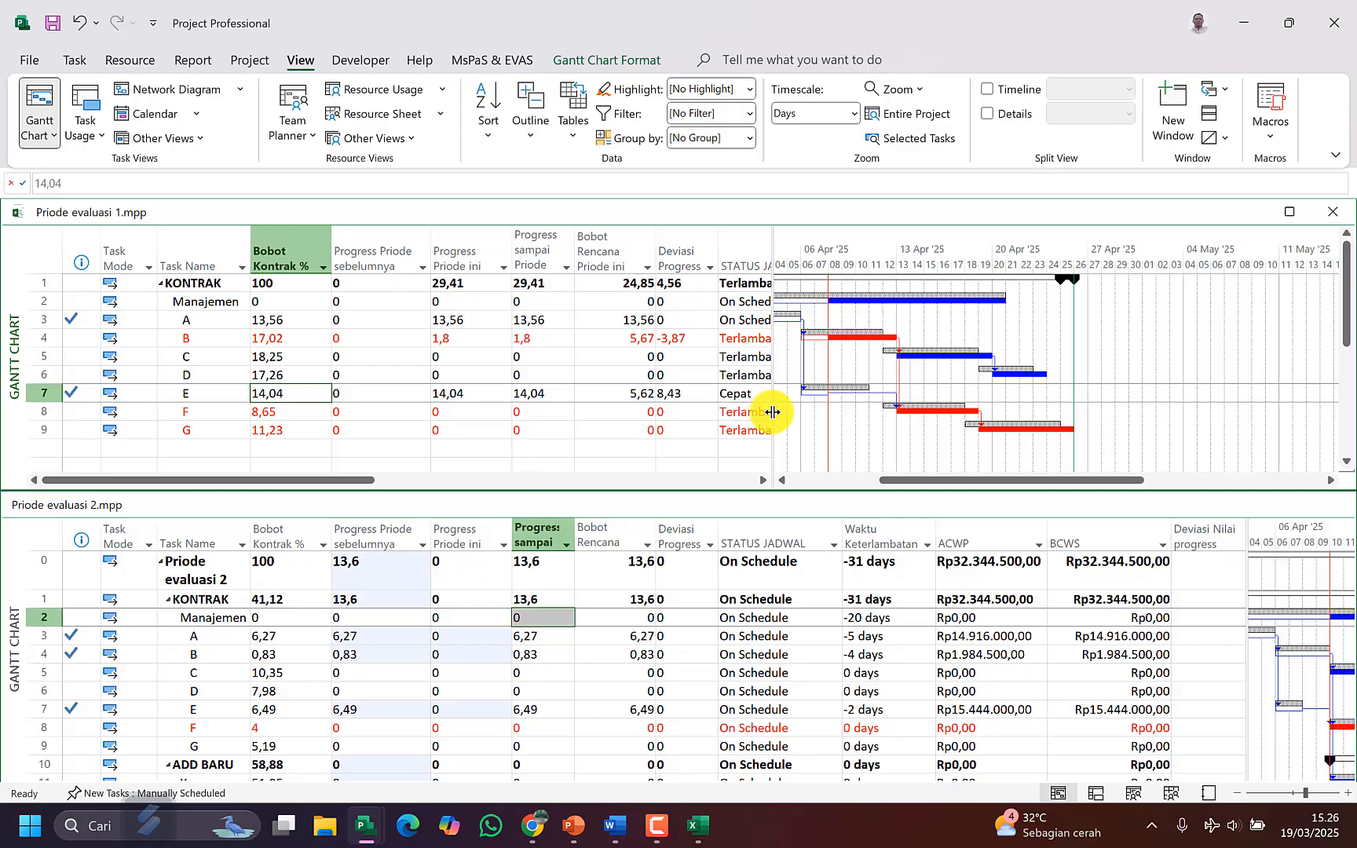
# Step: Compare the project ACWP and the Progress sampai Priode ini values between Priode evaluasi 1.mpp and Priode evaluasi 2.mpp
pyautogui.moveTo(773, 411); pyautogui.dragTo(1312, 420)
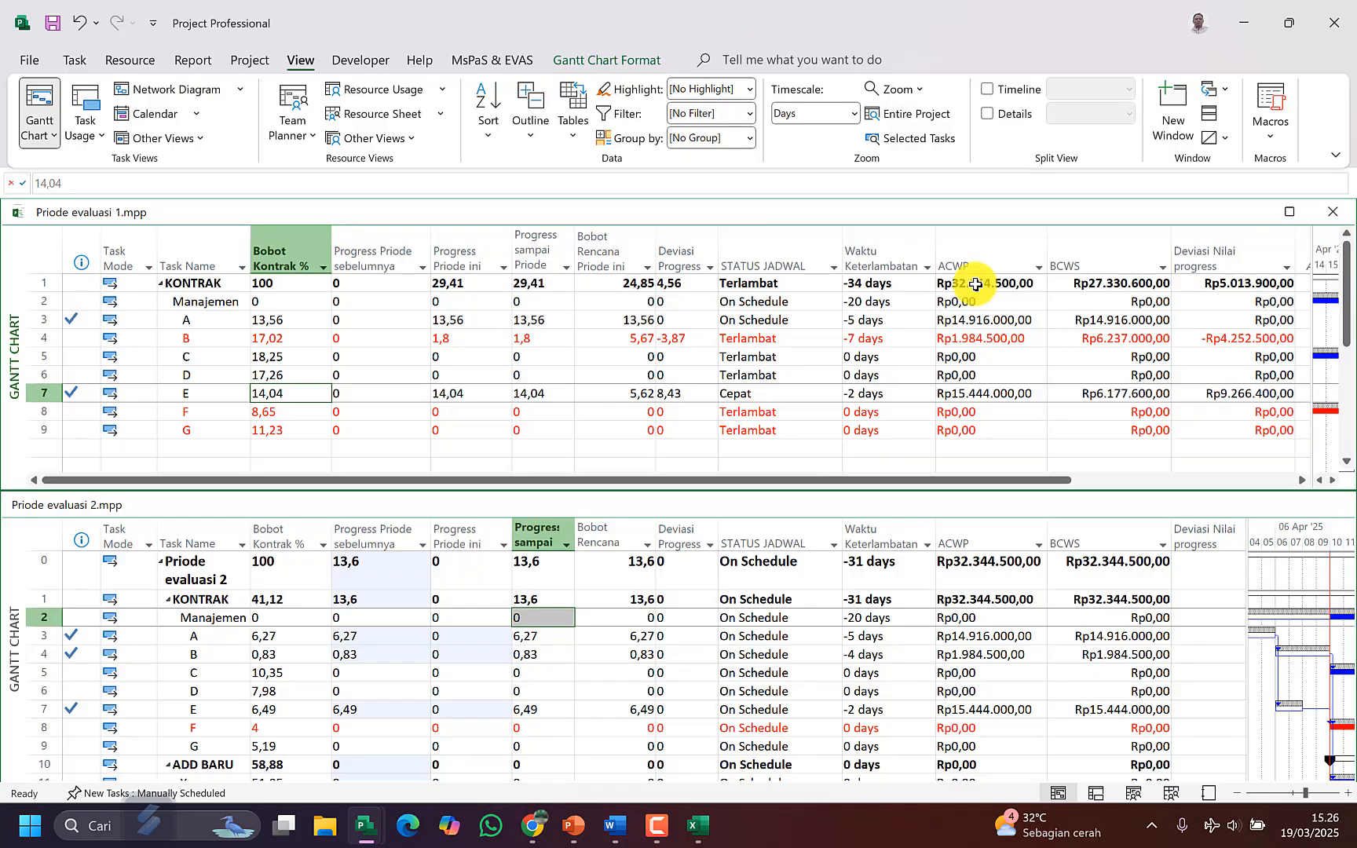
pyautogui.click(976, 284)
pyautogui.click(983, 561)
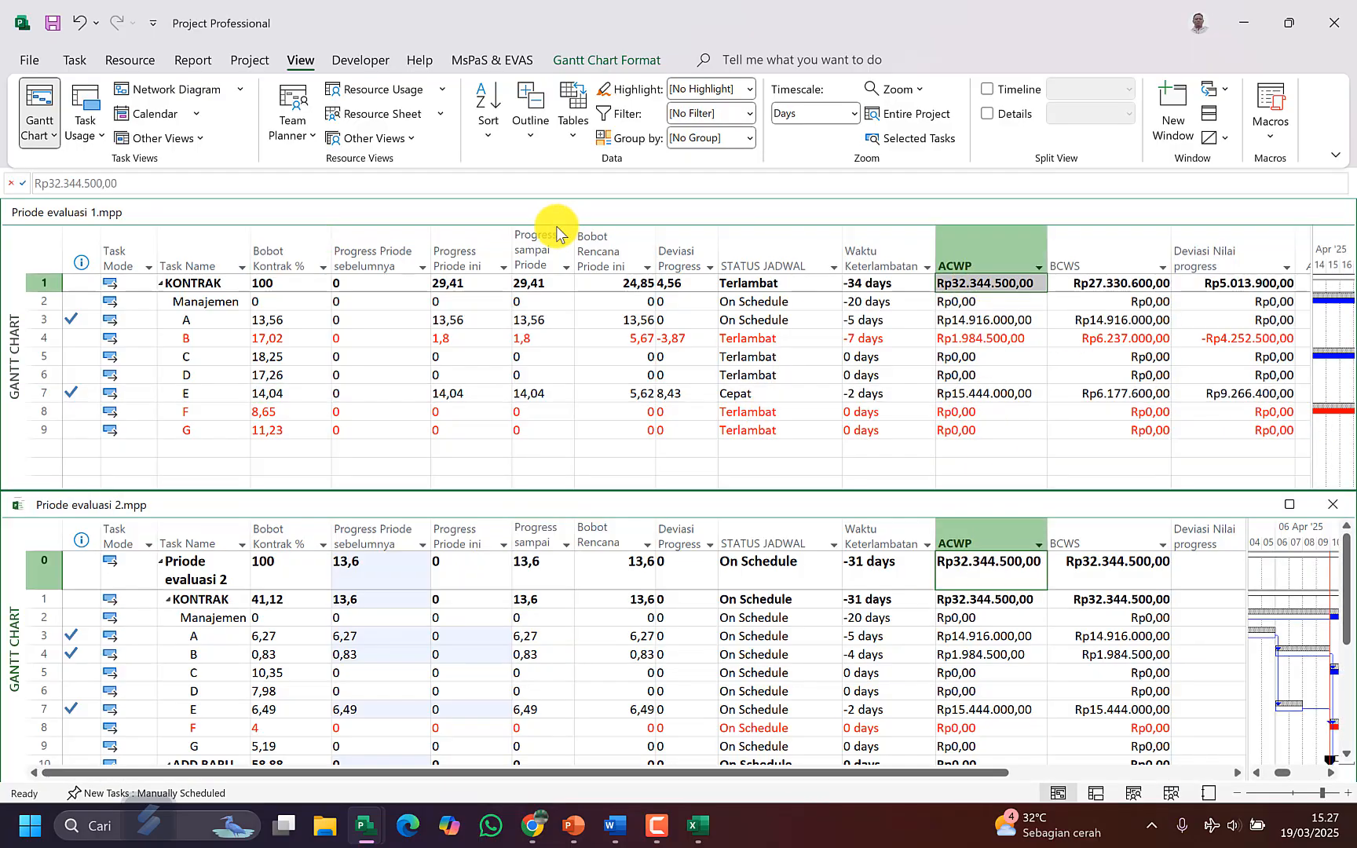
pyautogui.click(534, 281)
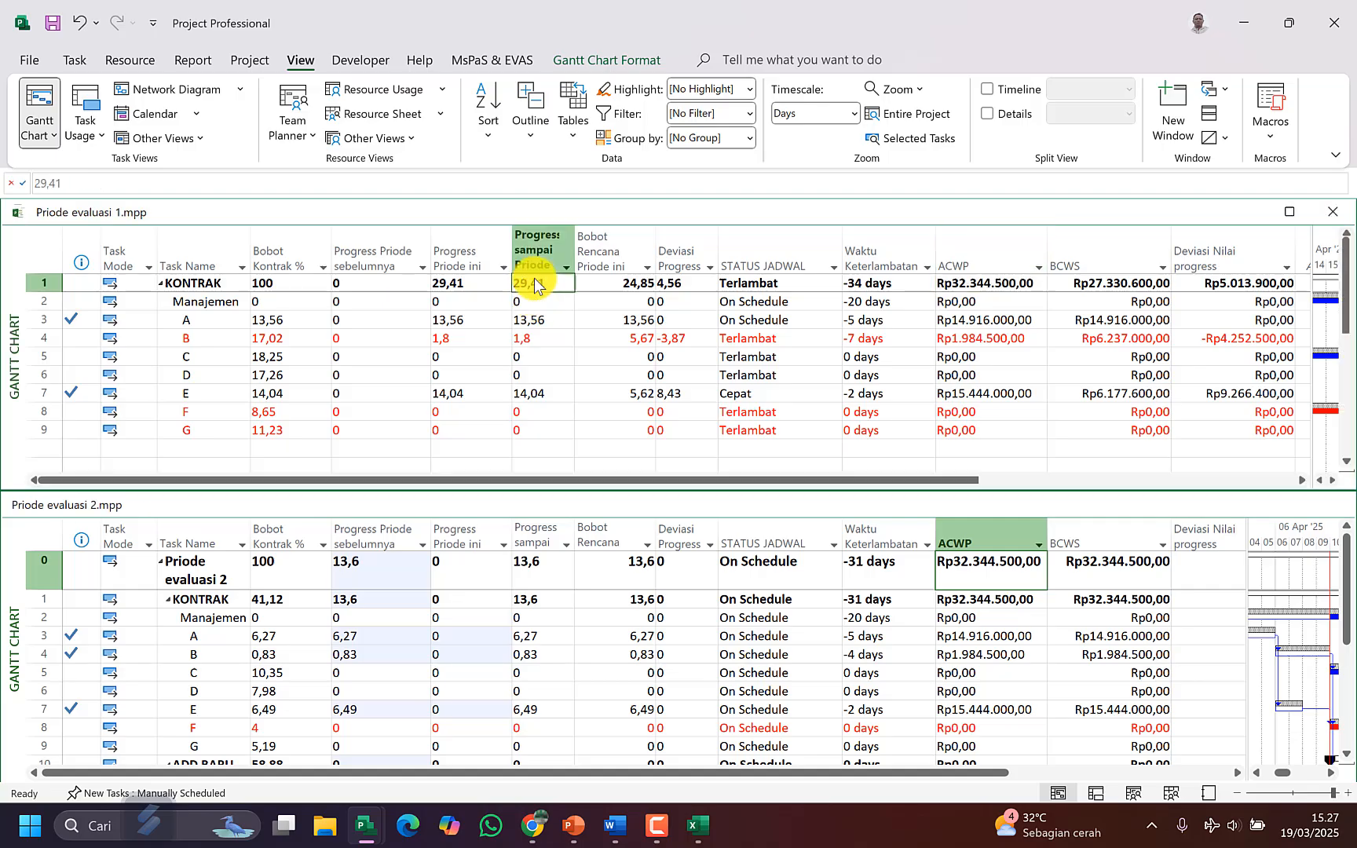
pyautogui.click(534, 581)
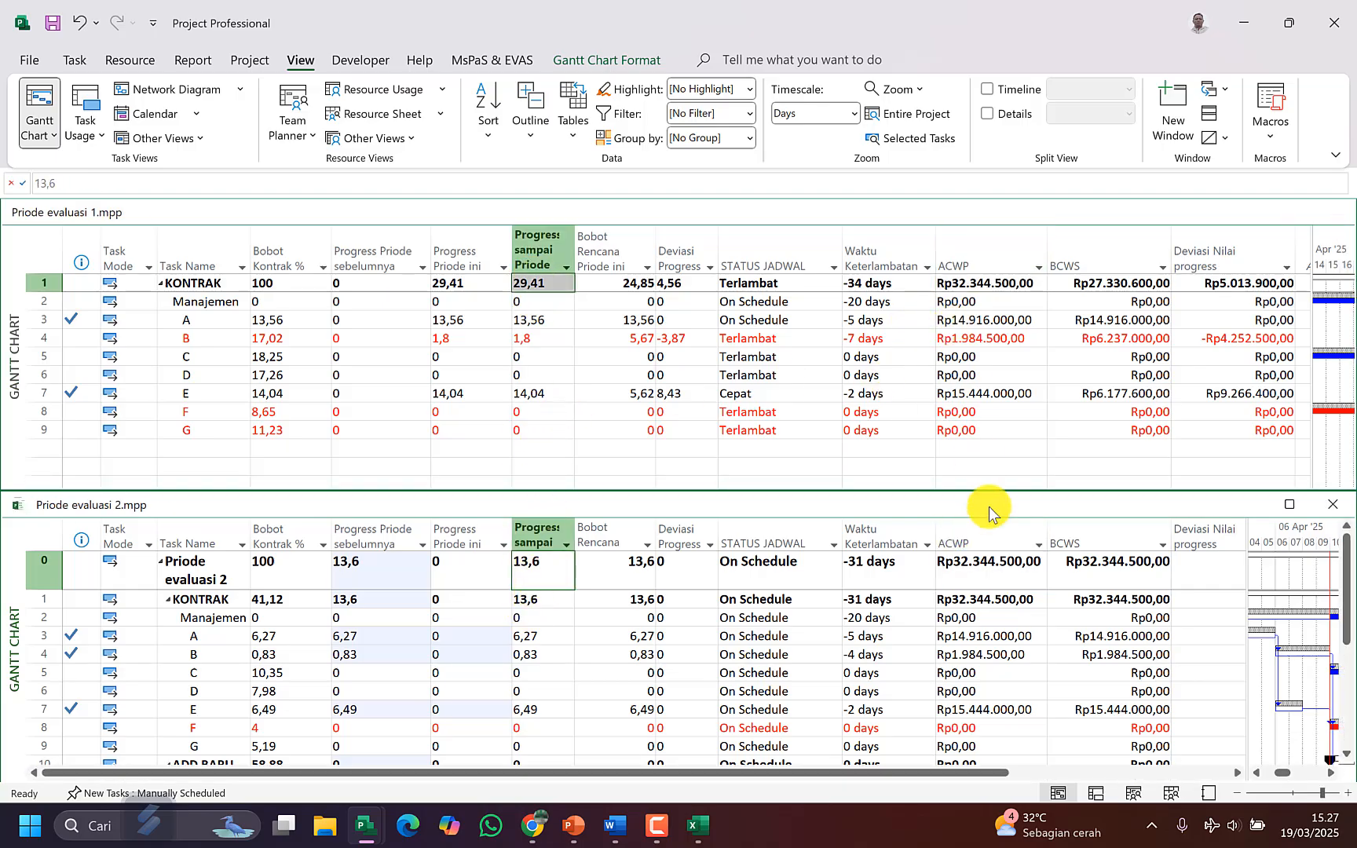
pyautogui.click(977, 573)
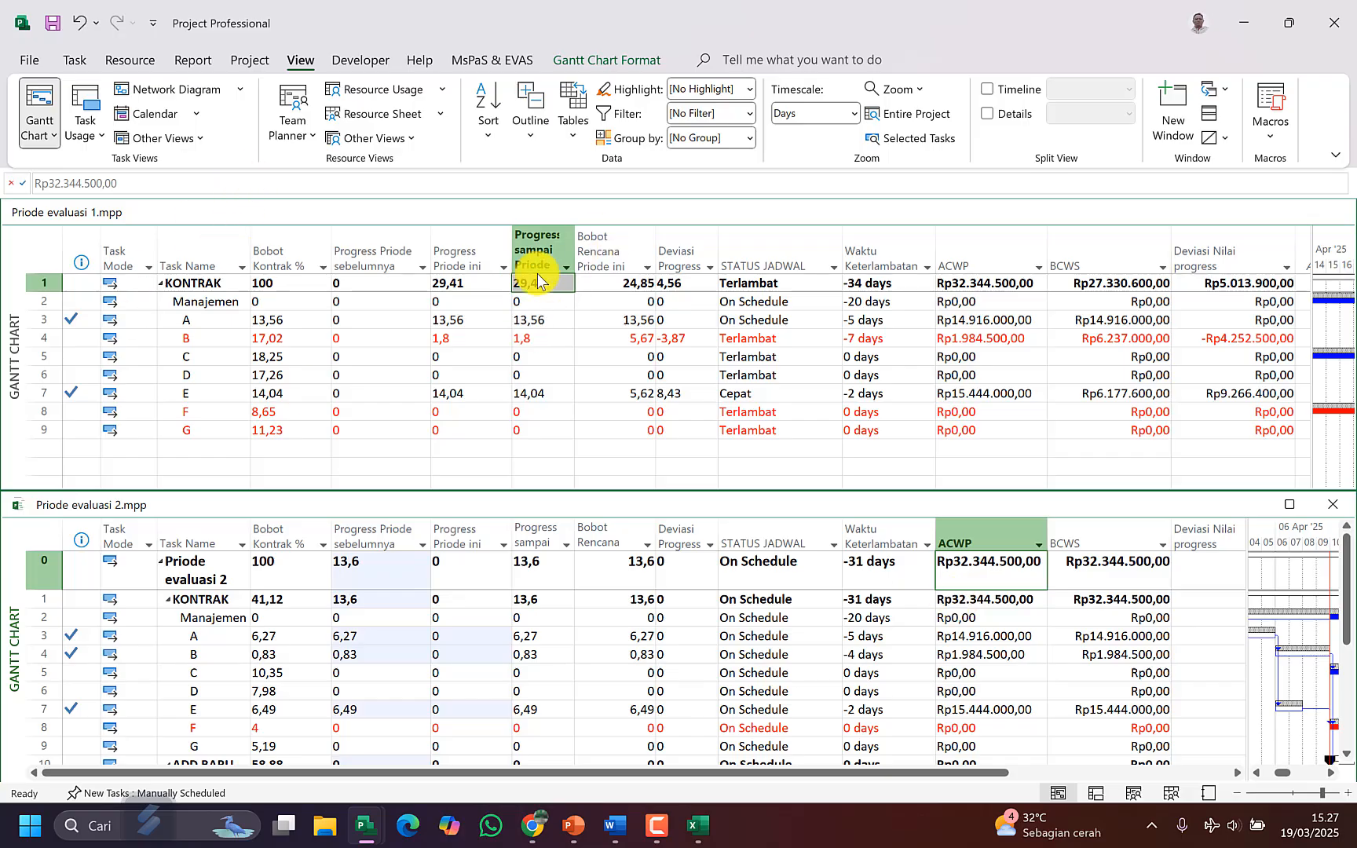
pyautogui.click(532, 577)
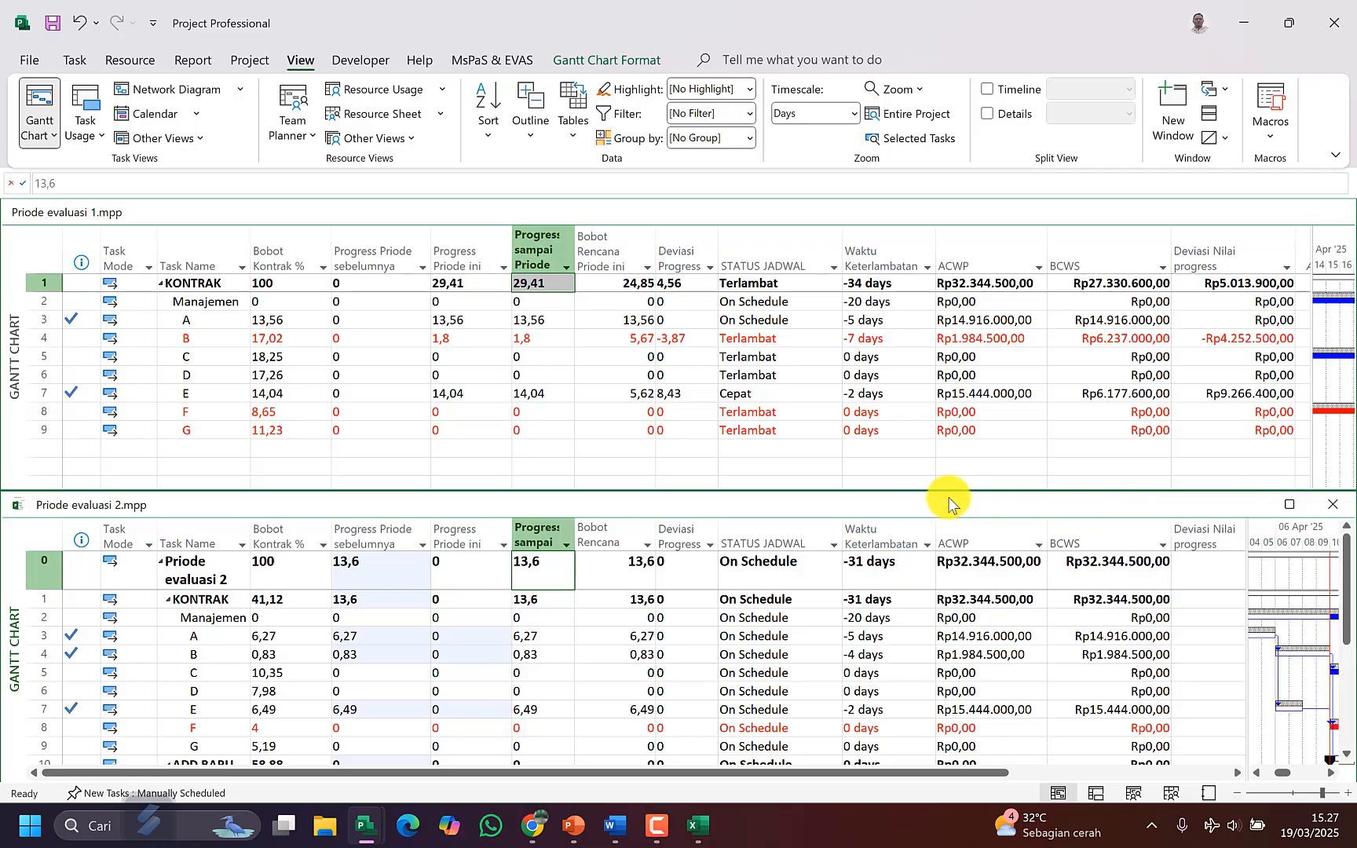
pyautogui.click(468, 338)
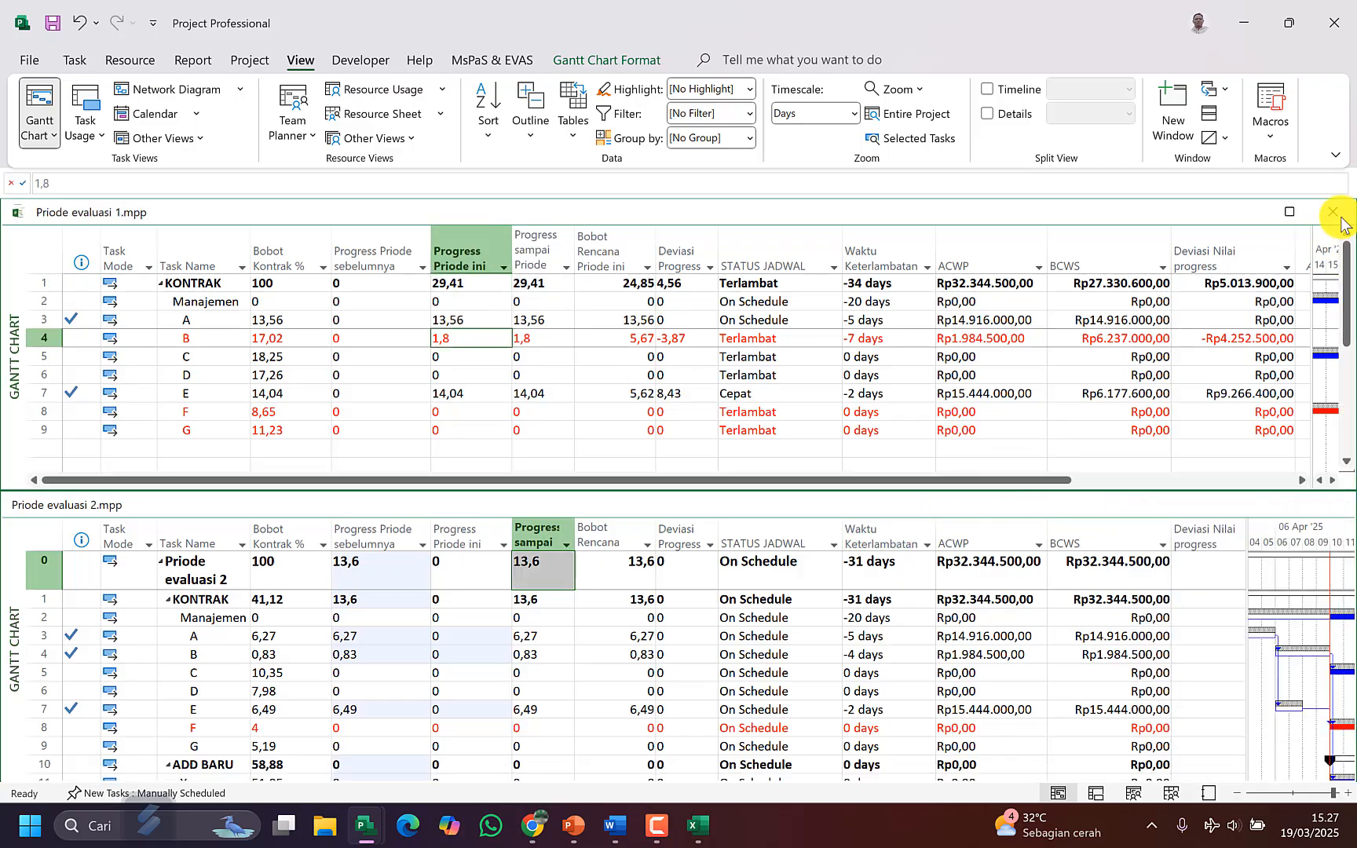
# Step: Close Priode evaluasi 1.mpp, then maximize Priode evaluasi 2.mpp and narrow its task table to show the full schedule bars
pyautogui.click(1339, 218)
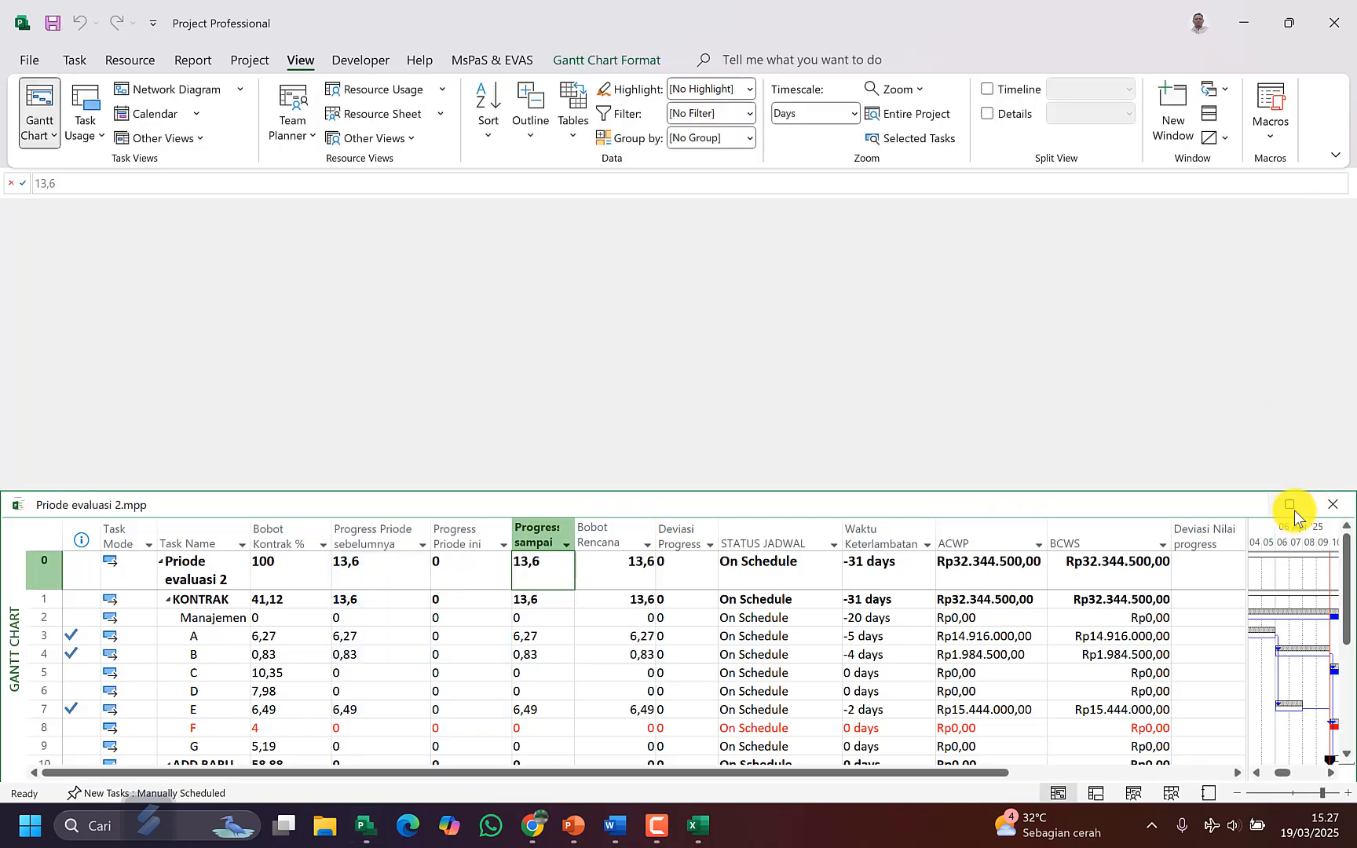
pyautogui.click(1290, 507)
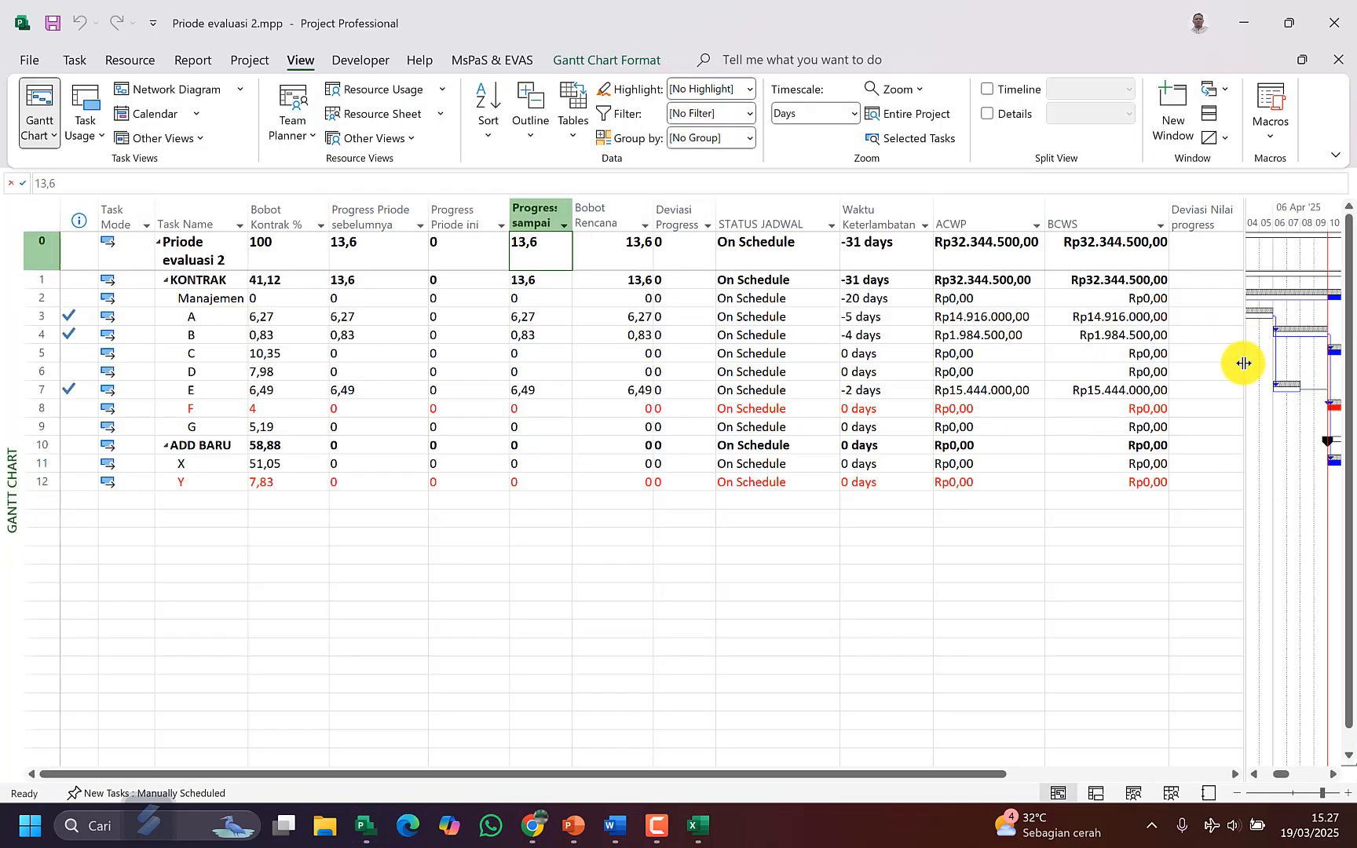
pyautogui.moveTo(1244, 363); pyautogui.dragTo(664, 407)
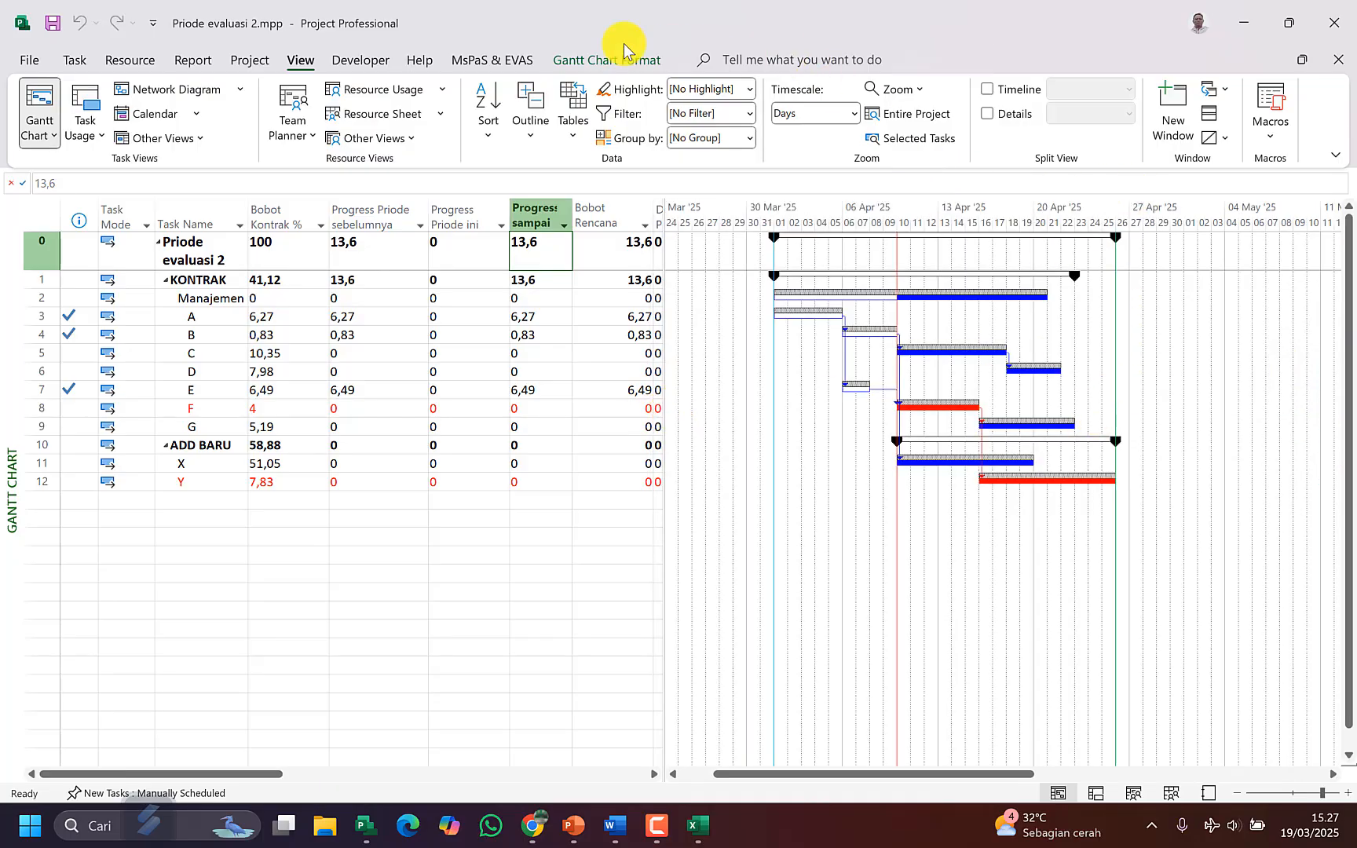
# Step: Open the DASHBOARD - MSPAS custom report of Priode evaluasi 2
pyautogui.click(520, 62)
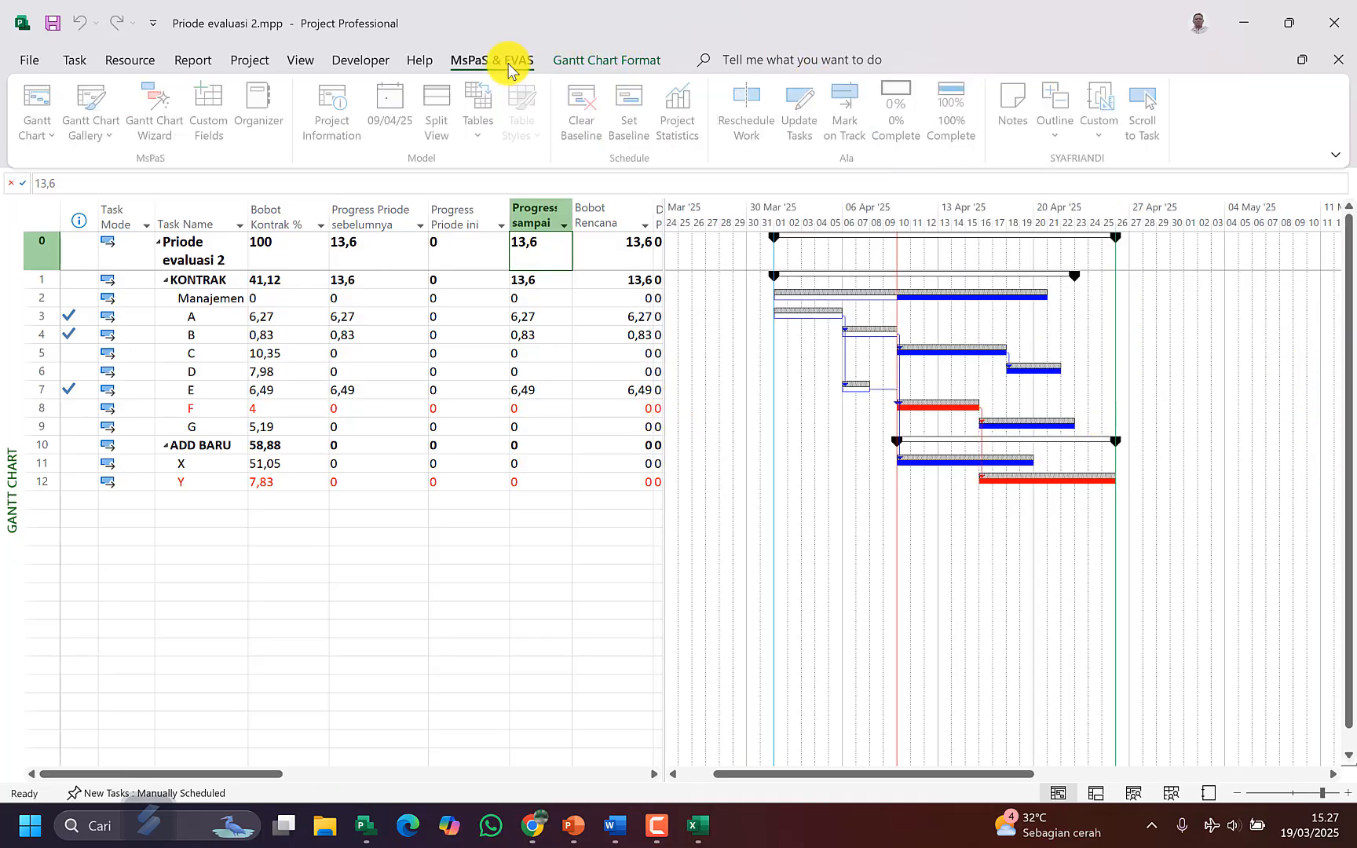
pyautogui.click(1114, 133)
pyautogui.click(1160, 190)
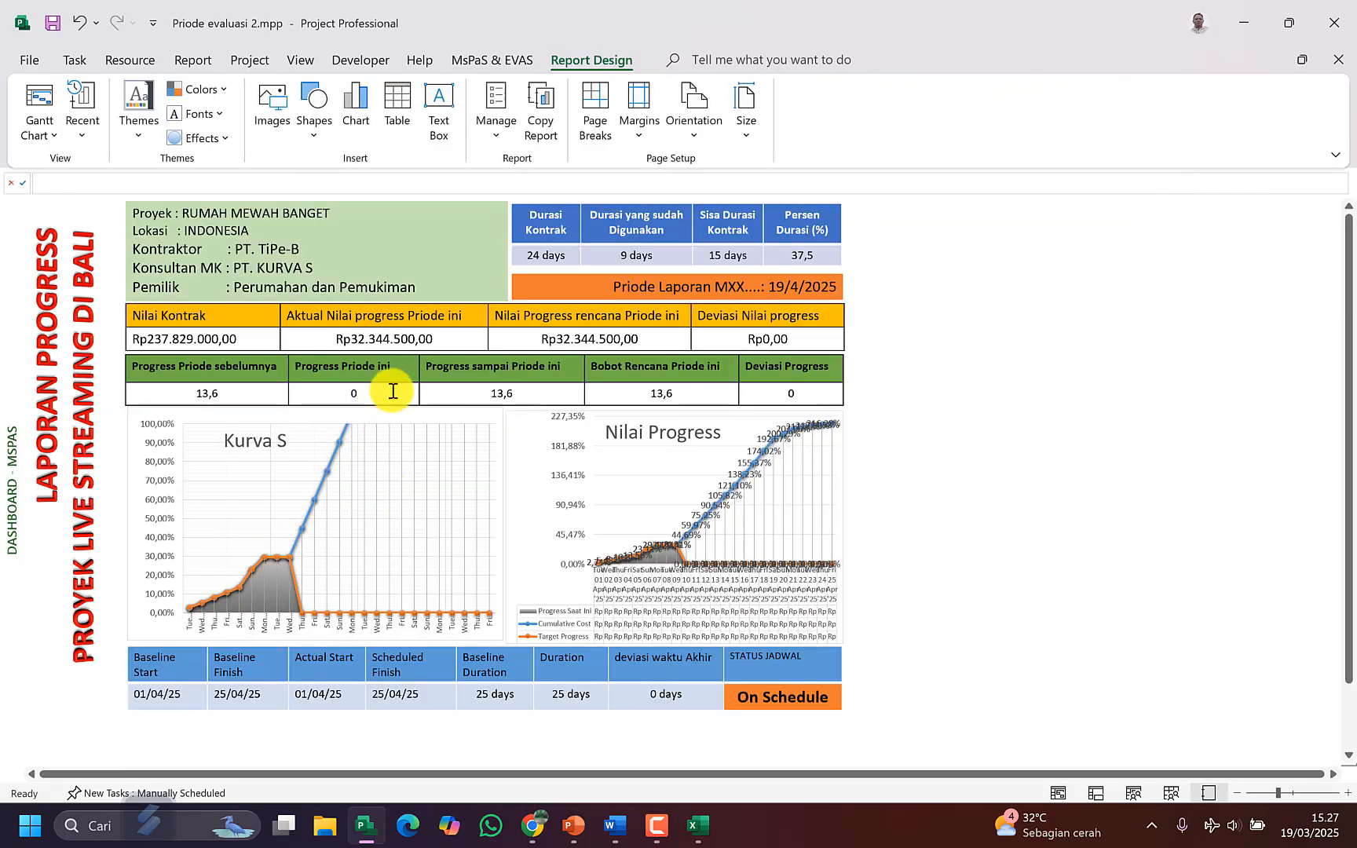
# Step: Set the display units of the Kurva S chart's vertical axis to the contract value 237829000 and copy that number
pyautogui.rightClick(160, 442)
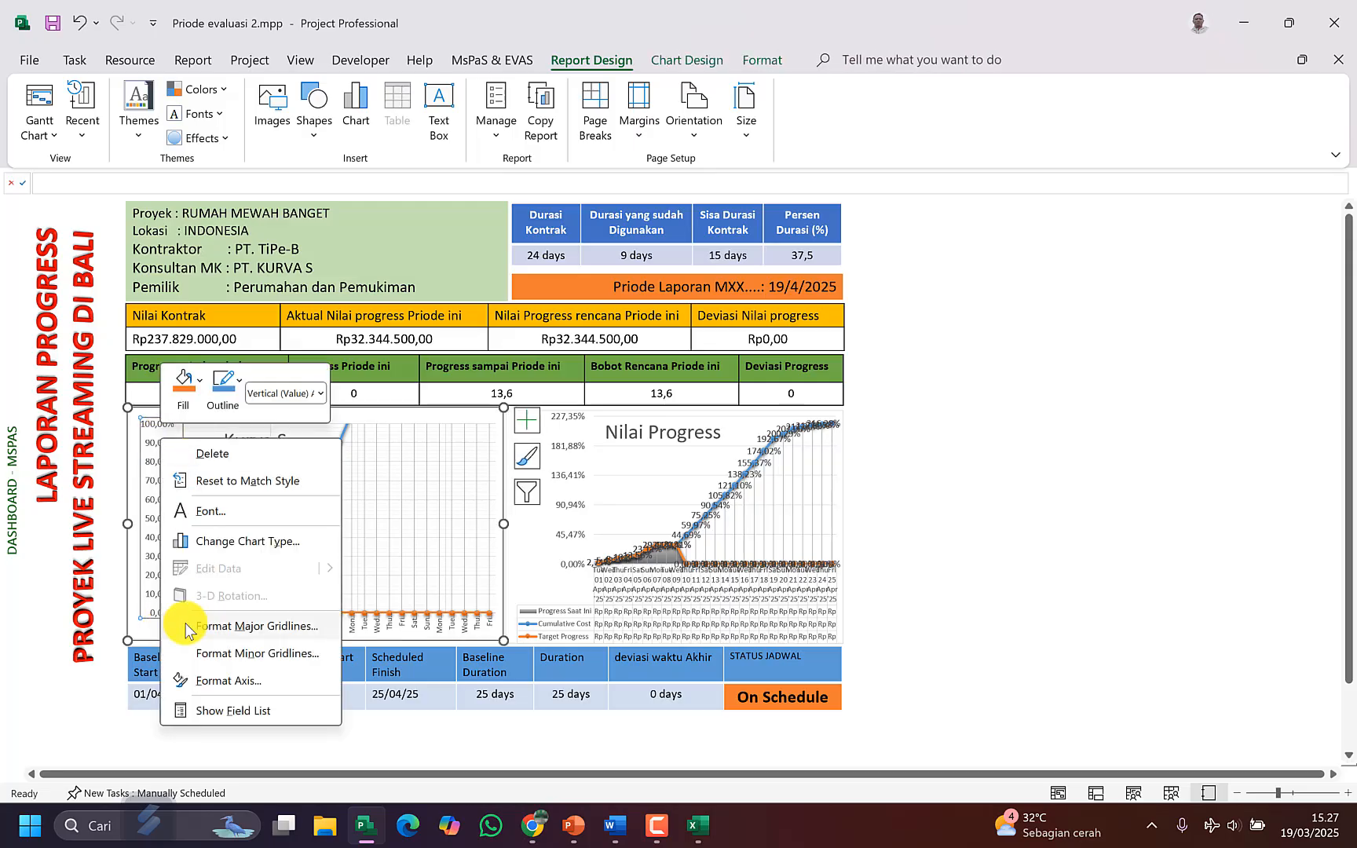
pyautogui.click(224, 682)
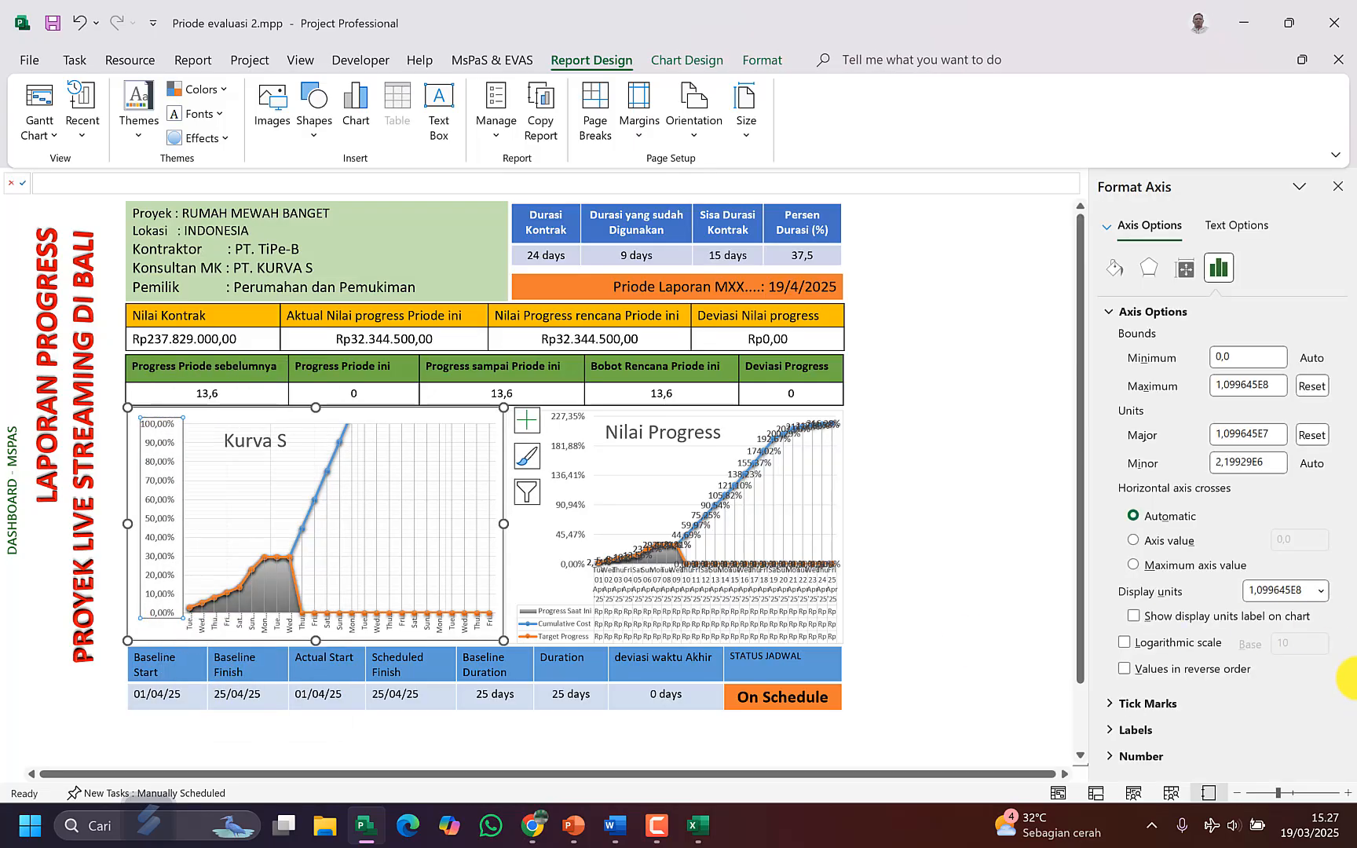
pyautogui.click(1273, 589)
pyautogui.write('13,6')
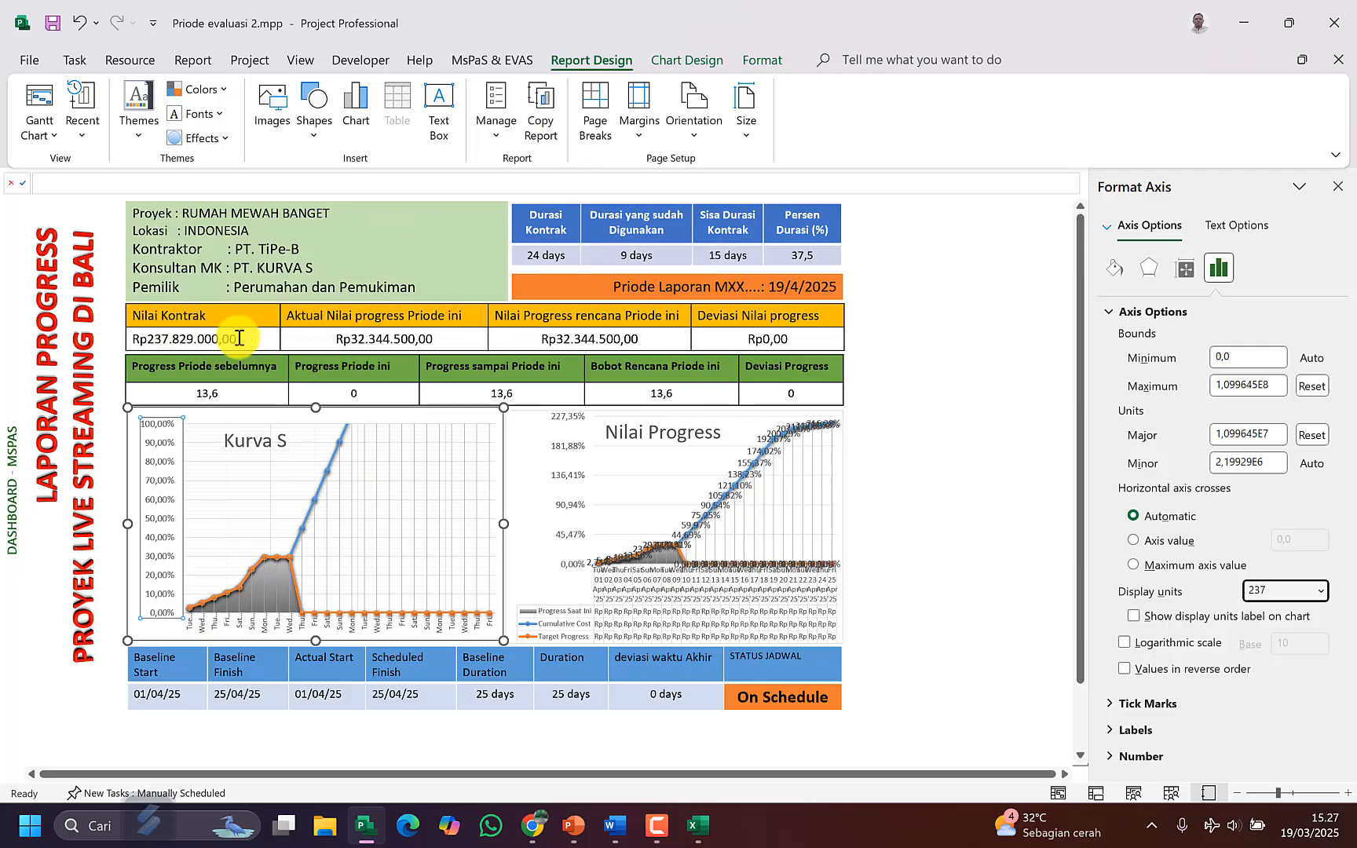
pyautogui.moveTo(239, 338); pyautogui.dragTo(132, 339)
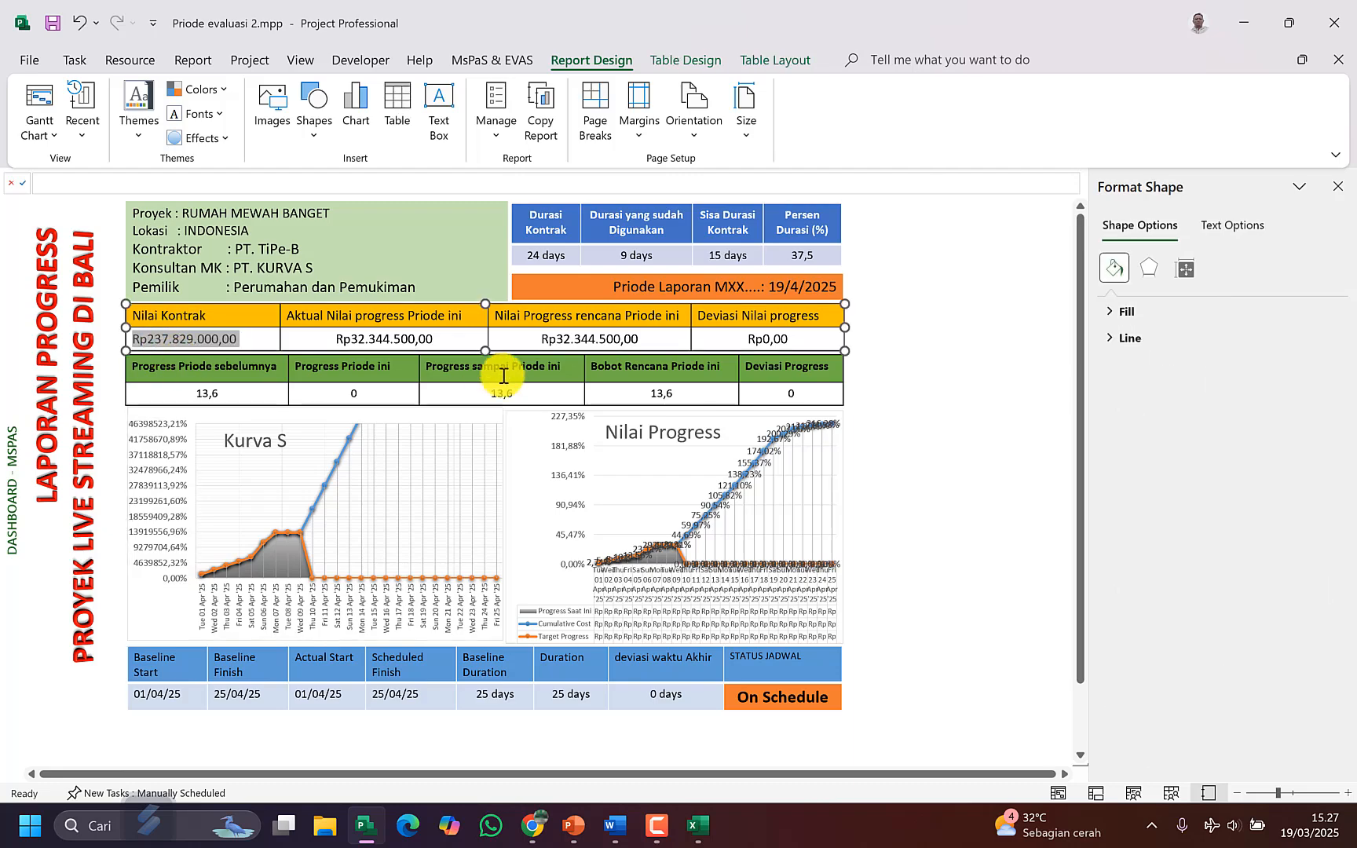
pyautogui.click(157, 502)
pyautogui.rightClick(157, 502)
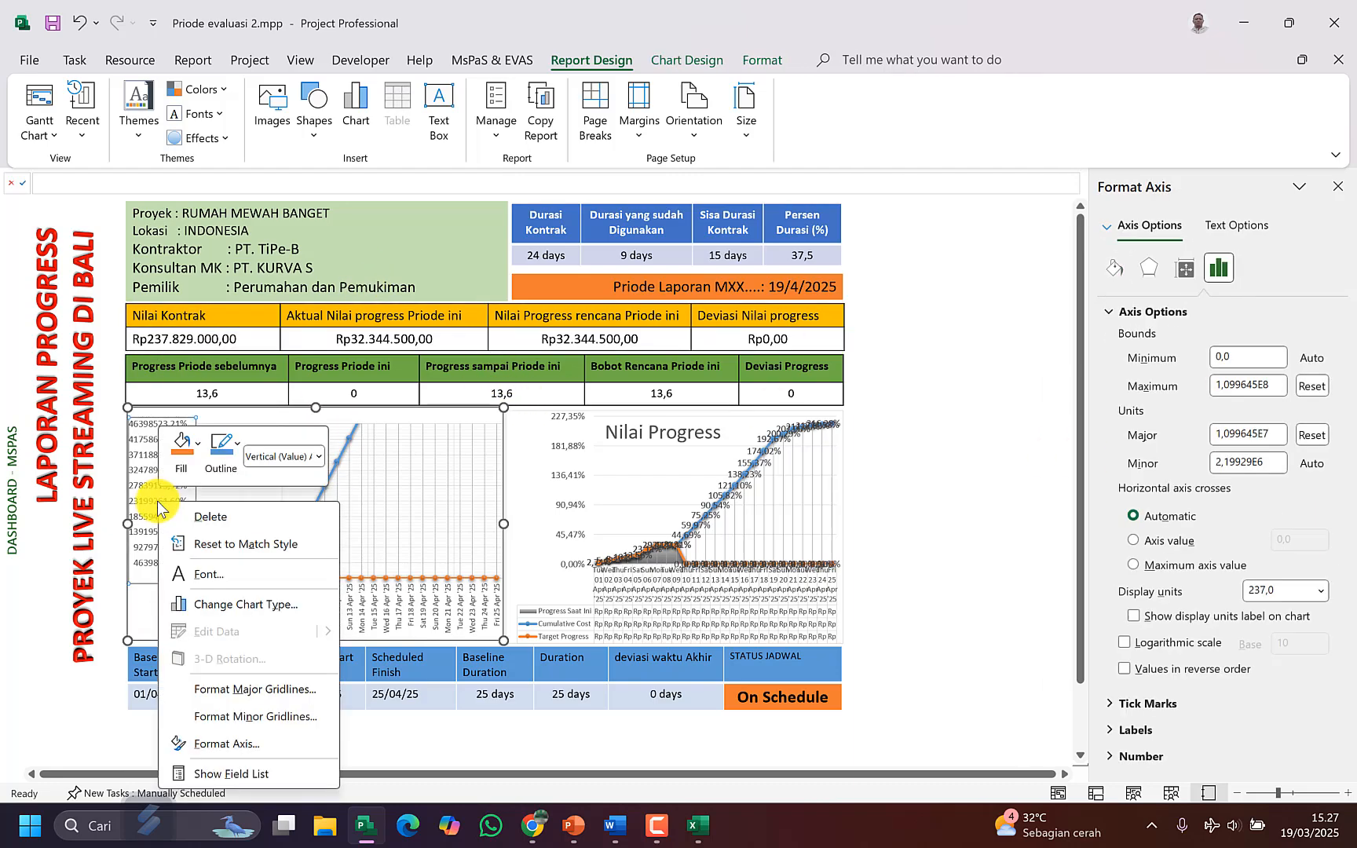
pyautogui.click(233, 746)
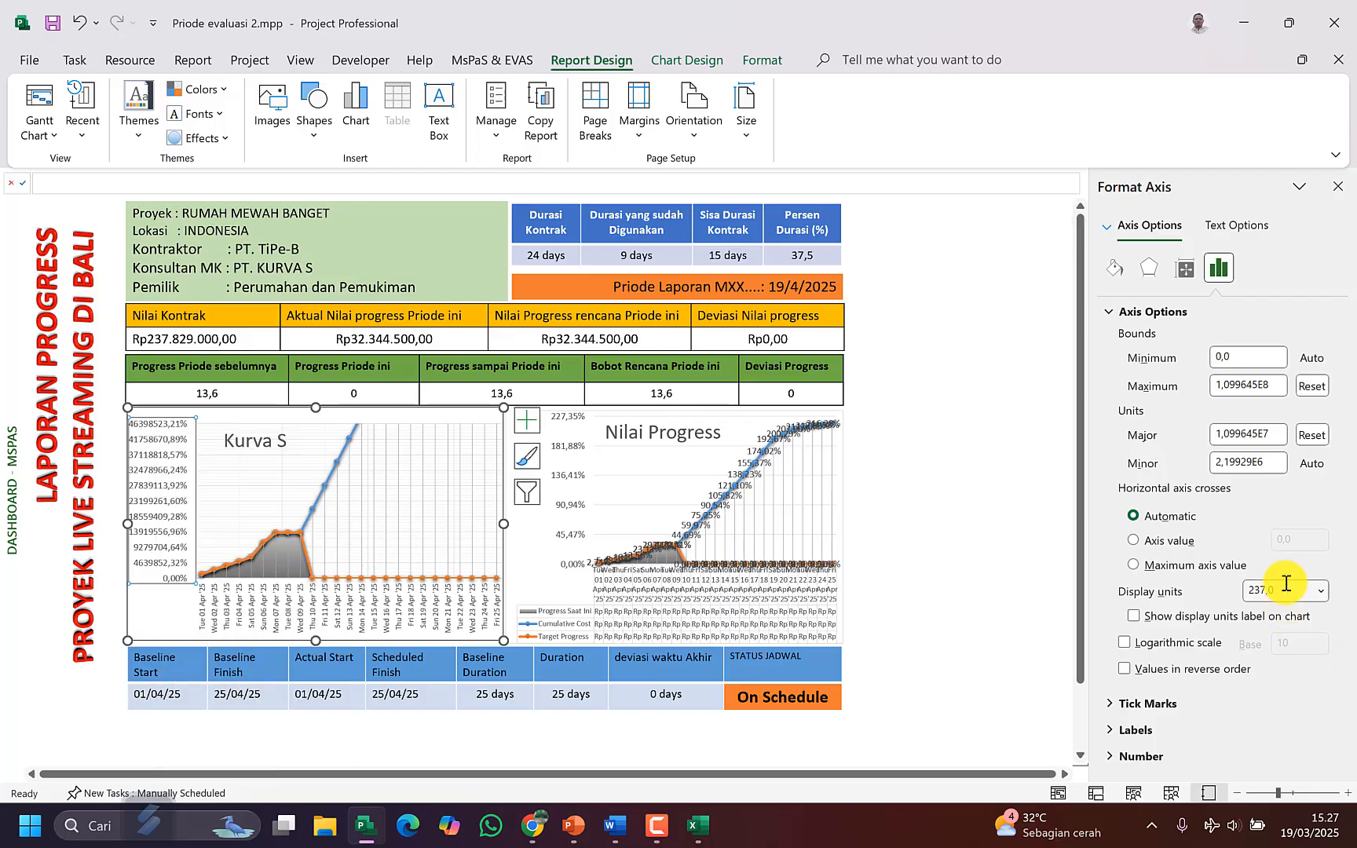
pyautogui.moveTo(1286, 582); pyautogui.dragTo(1233, 605)
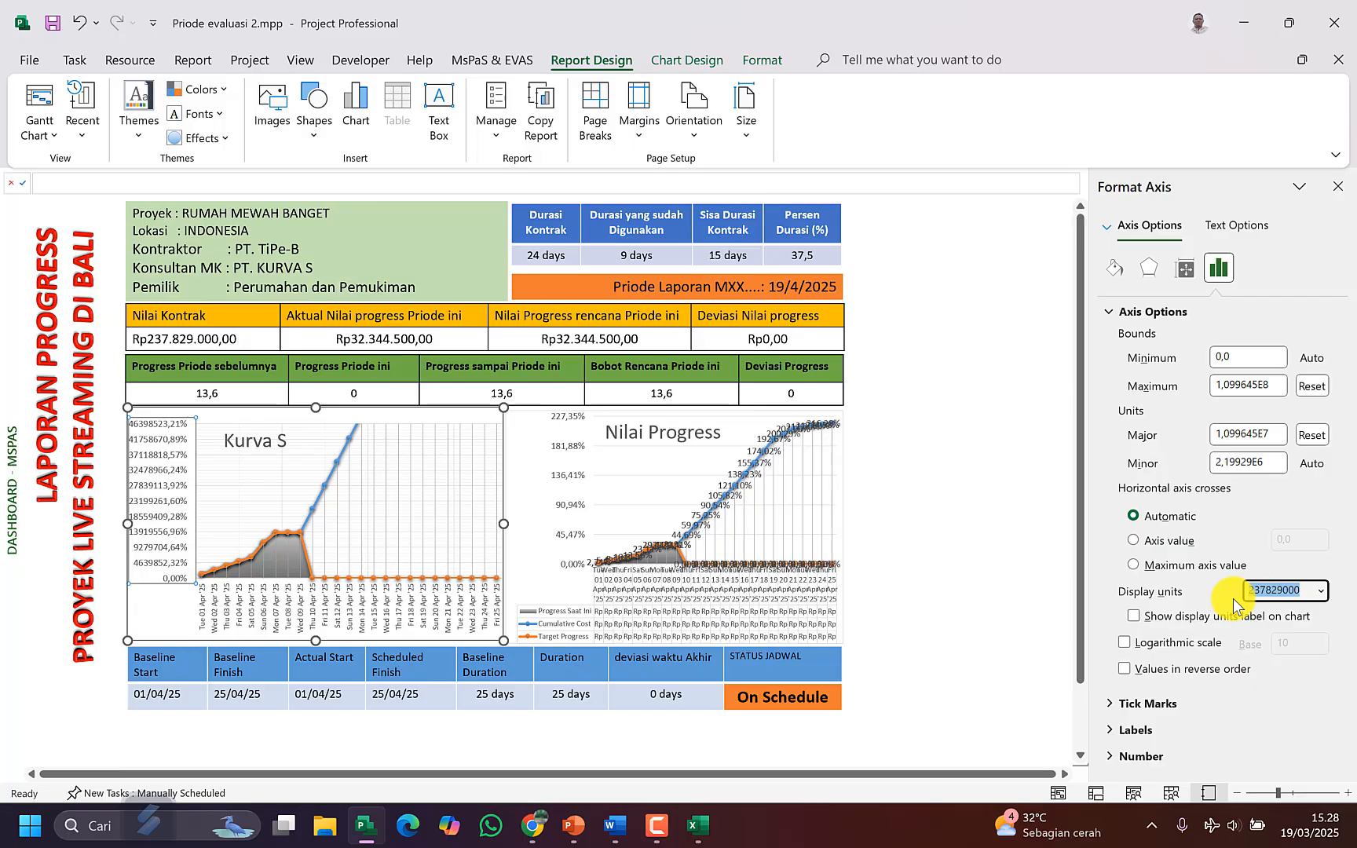
pyautogui.press('Return')
pyautogui.hotkey('ctrl', 'c')
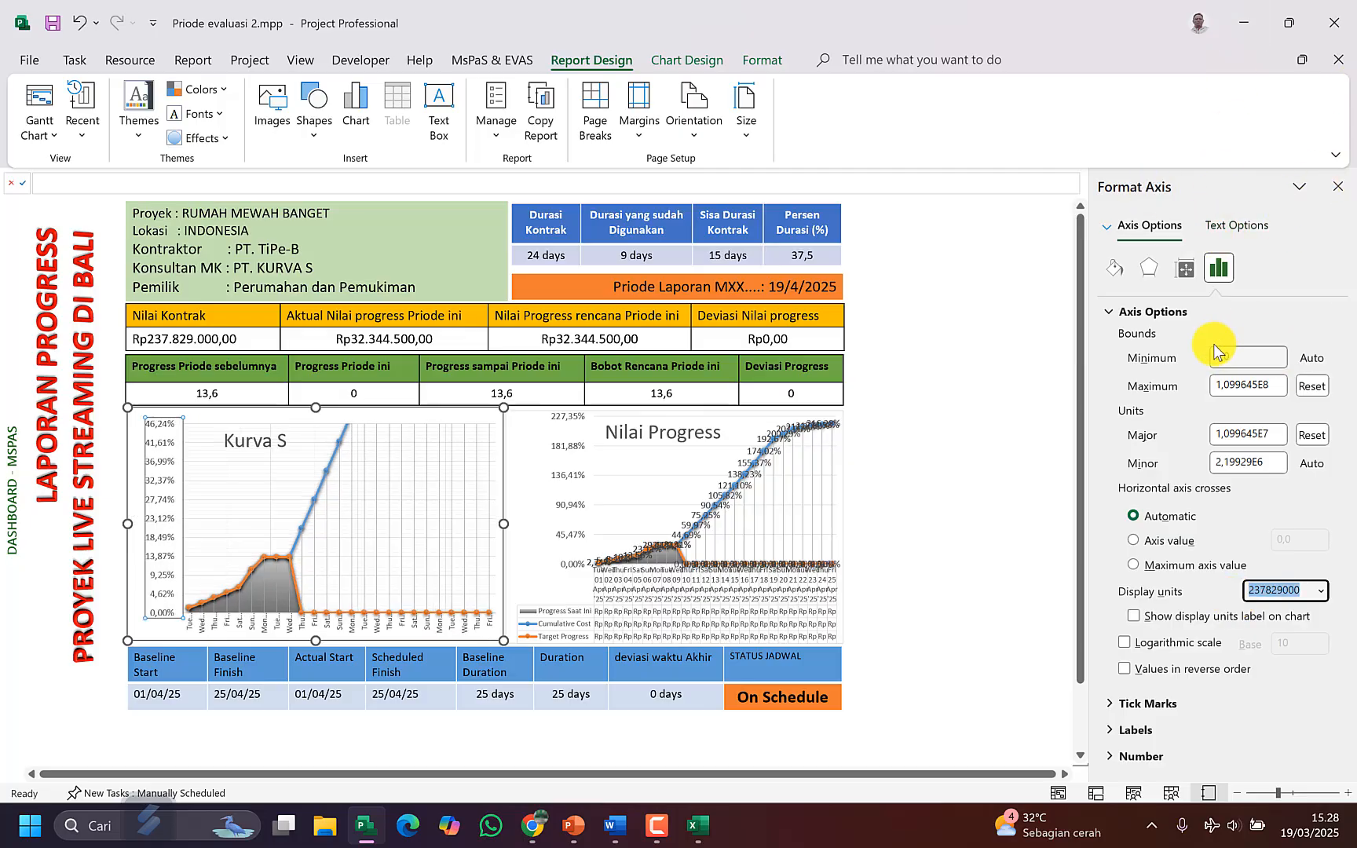
# Step: Set the Kurva S vertical axis maximum to 237829000 and its major unit to 23782900
pyautogui.click(1310, 383)
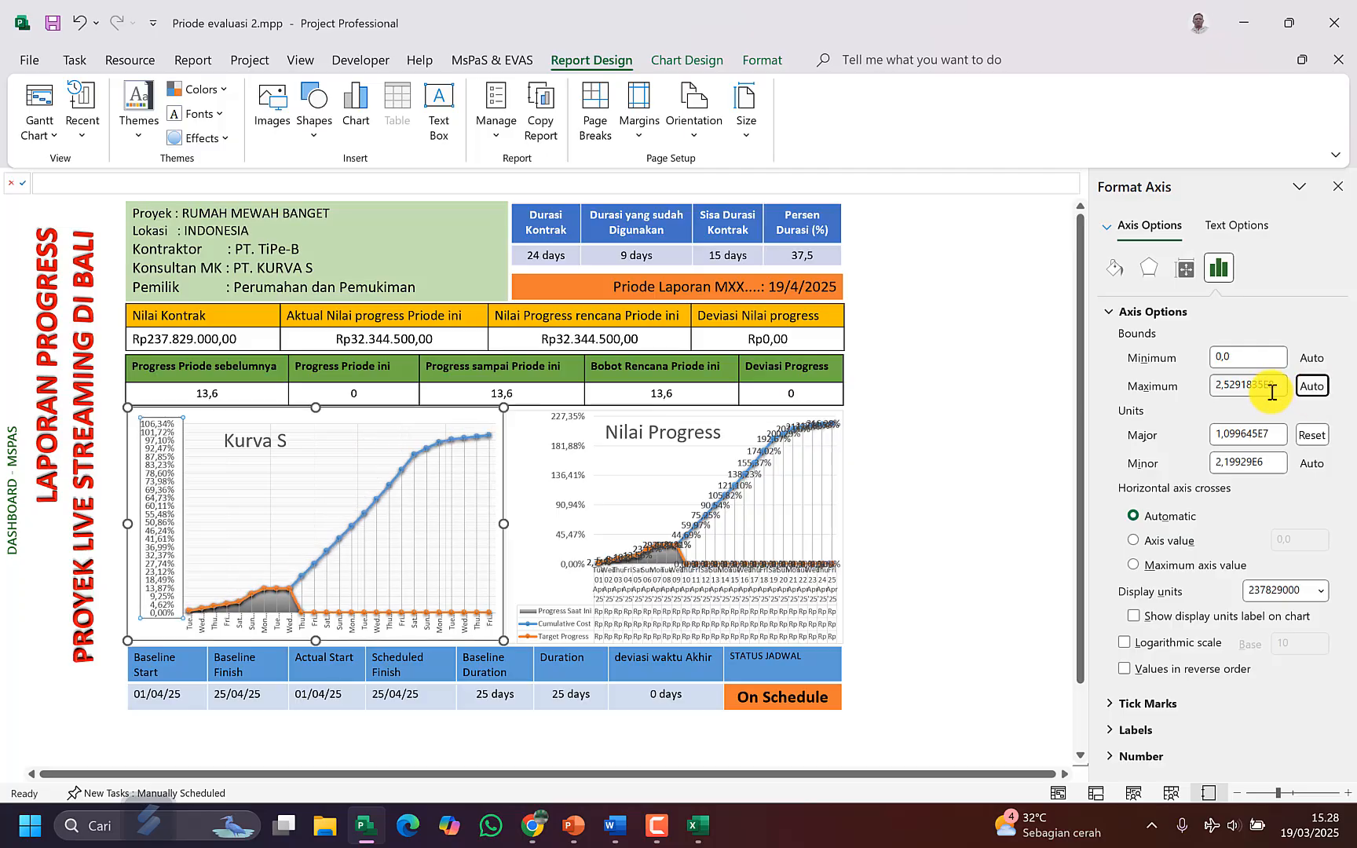
pyautogui.moveTo(1282, 384); pyautogui.dragTo(1210, 428)
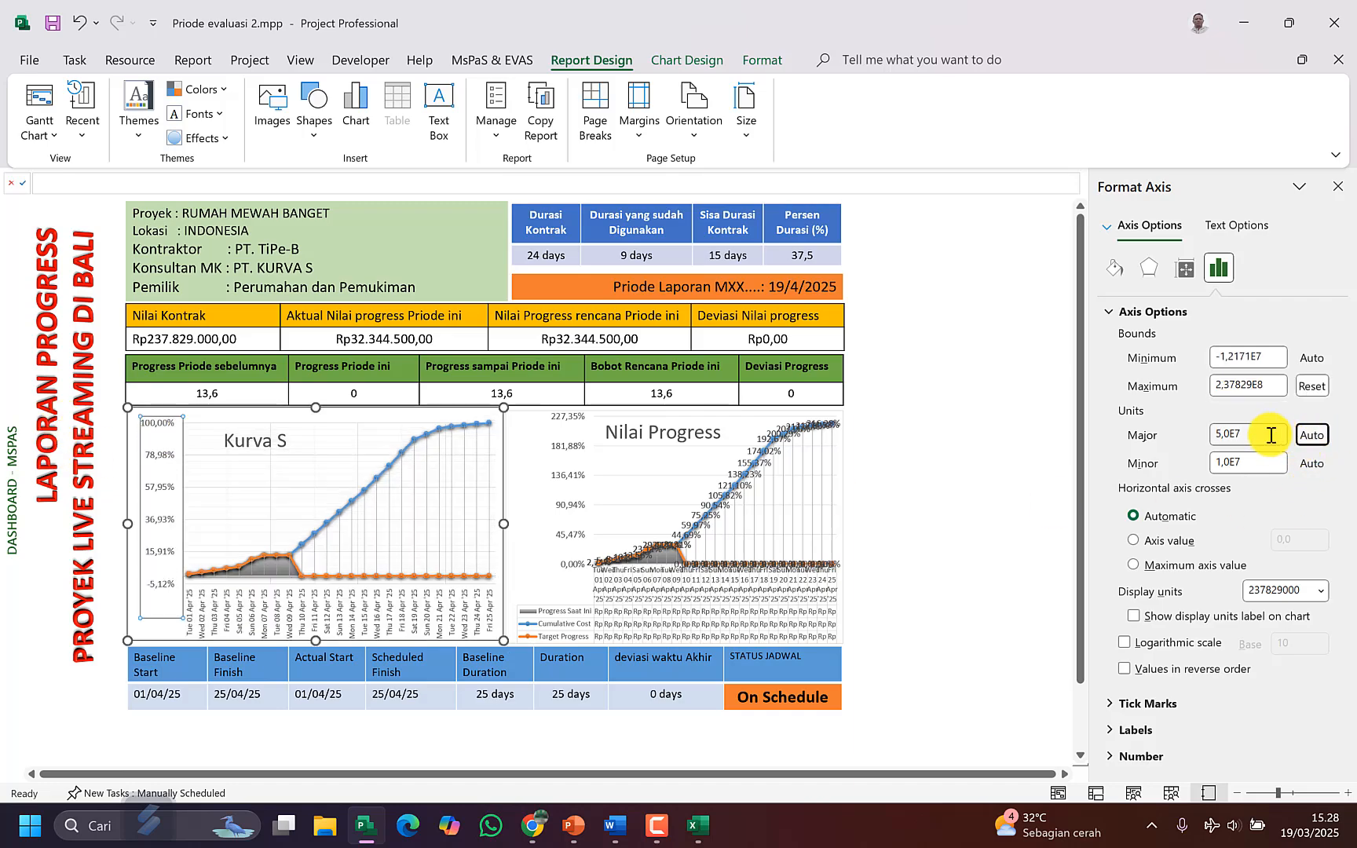
pyautogui.click(1310, 437)
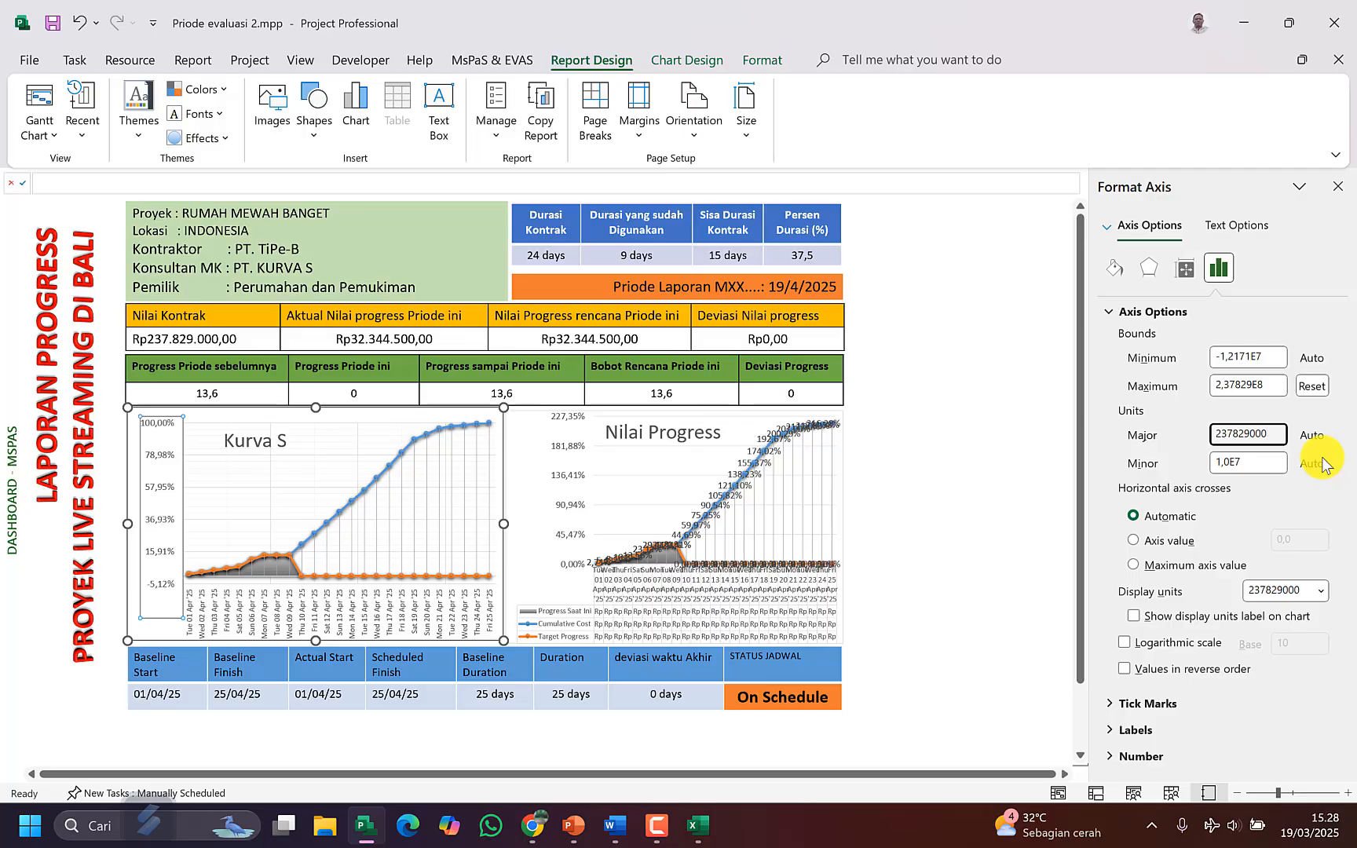
pyautogui.press('Return')
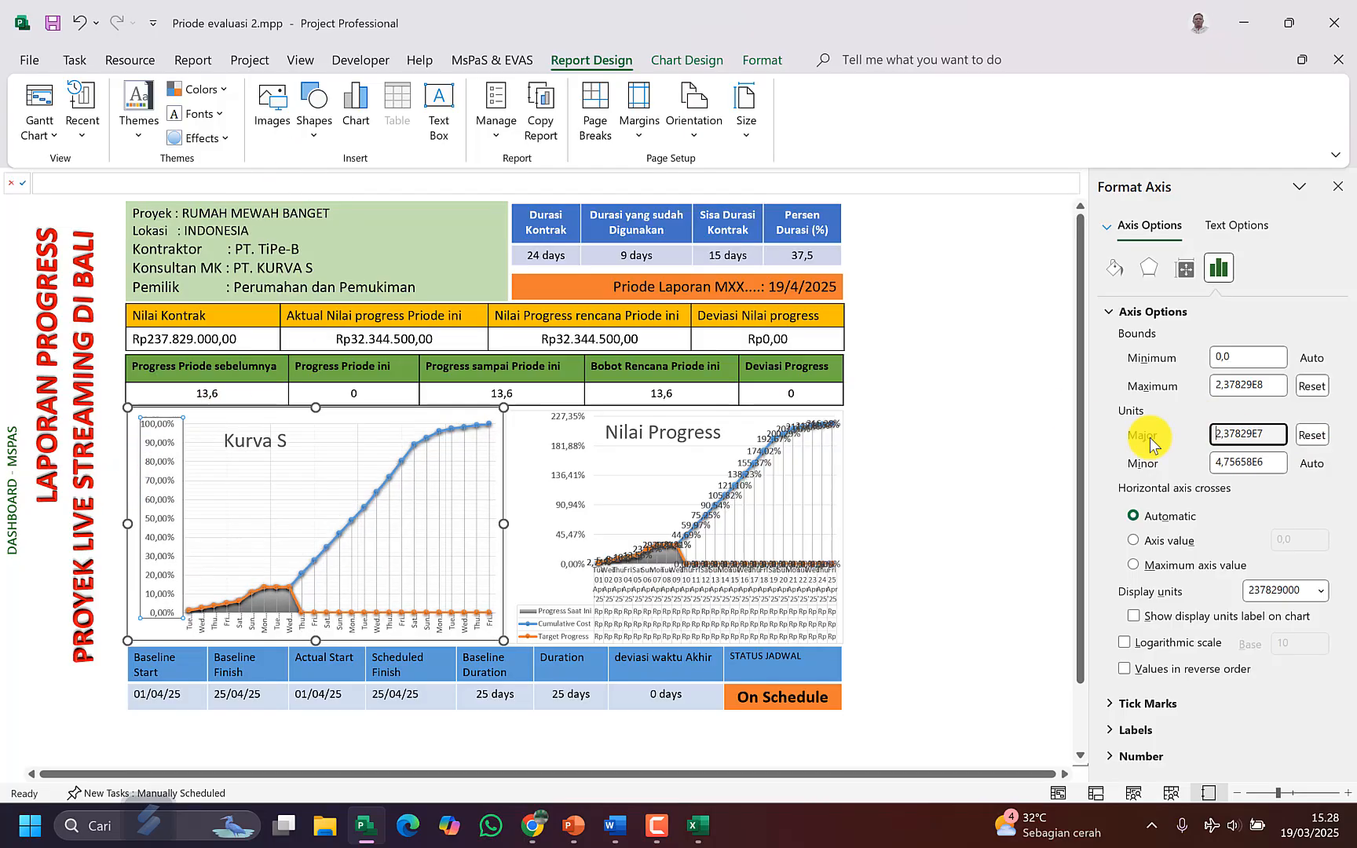
# Step: Set the display units of the Nilai Progress chart's vertical axis to 237829000 and close the axis formatting
pyautogui.click(571, 485)
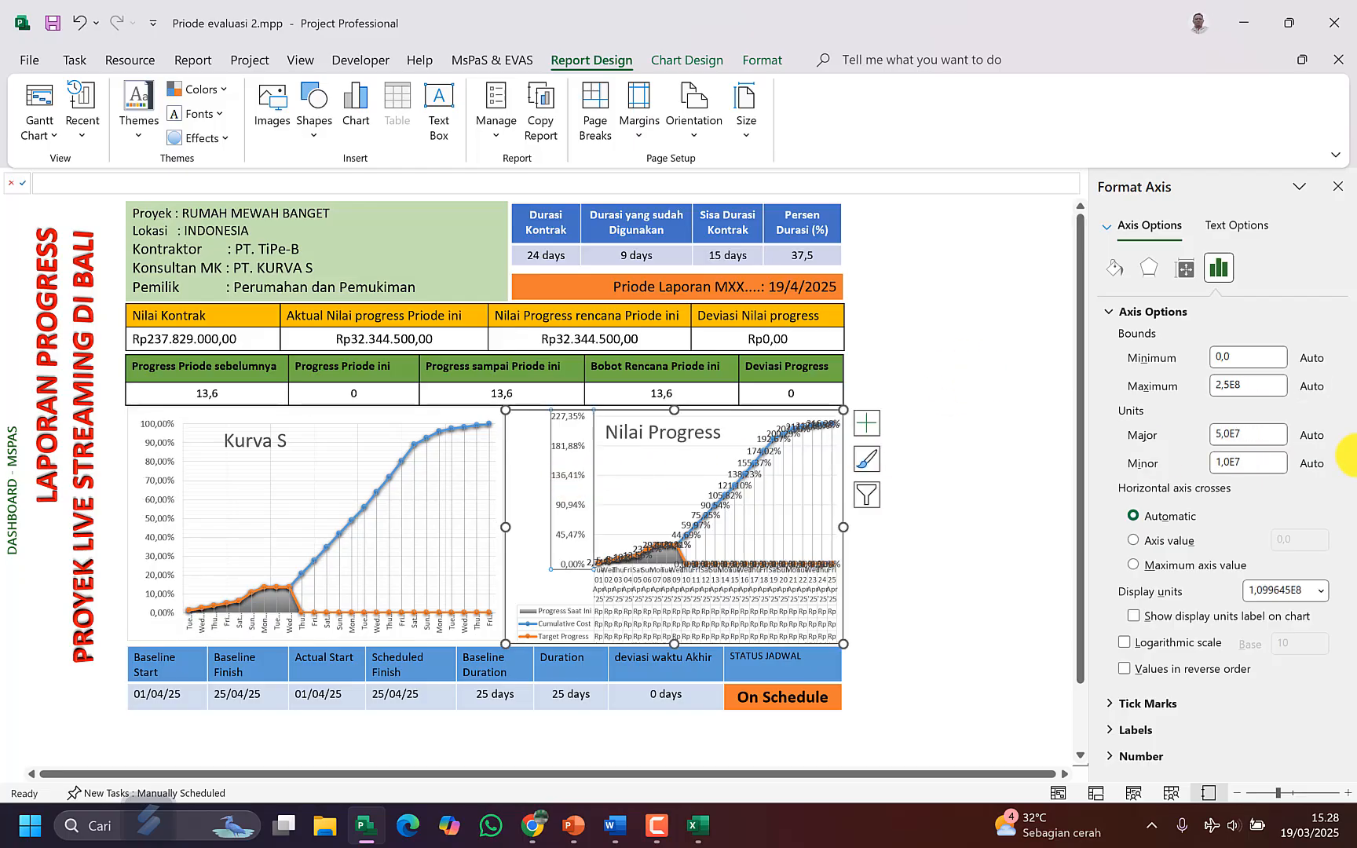
pyautogui.doubleClick(1301, 593)
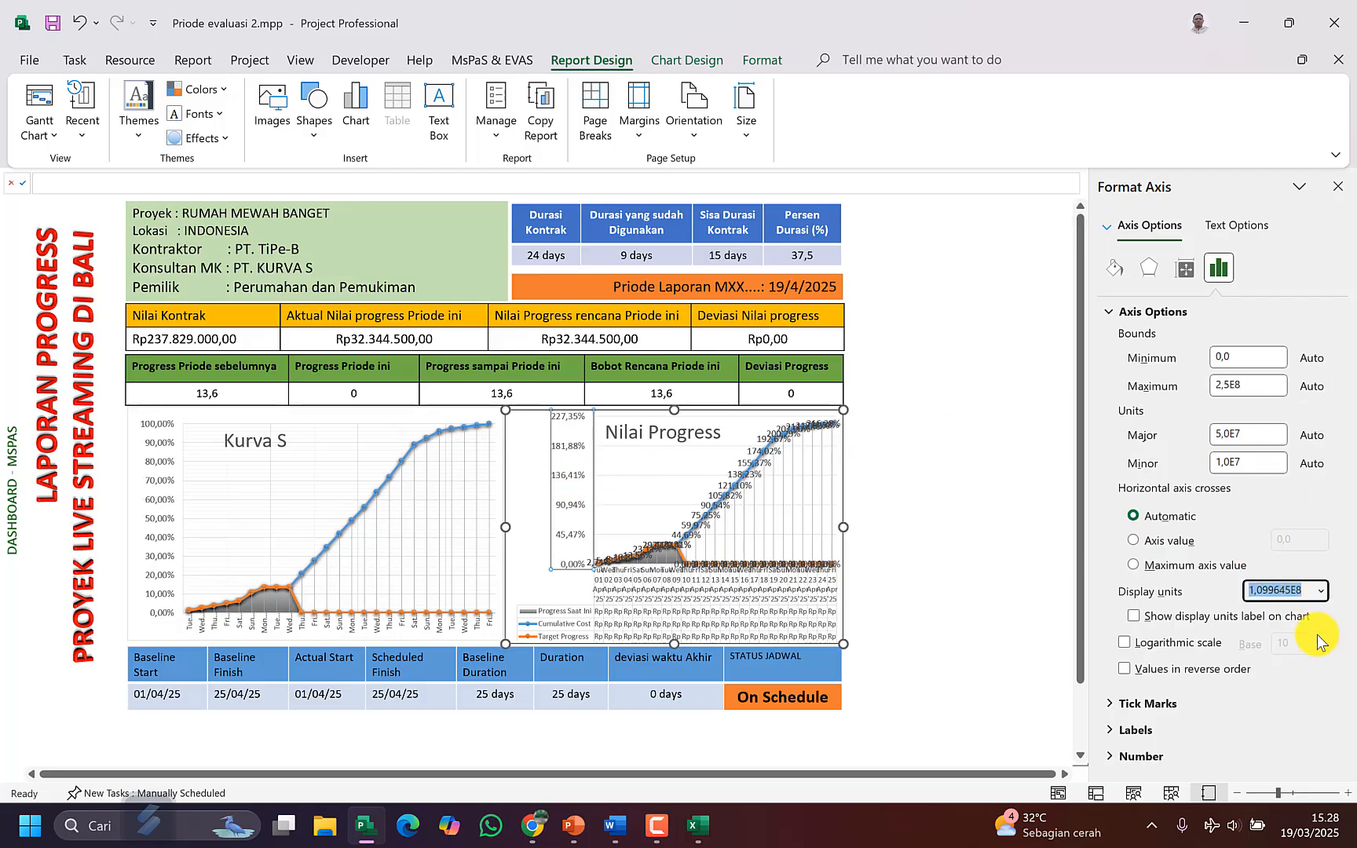
pyautogui.hotkey('ctrl', 'v')
pyautogui.press('Return')
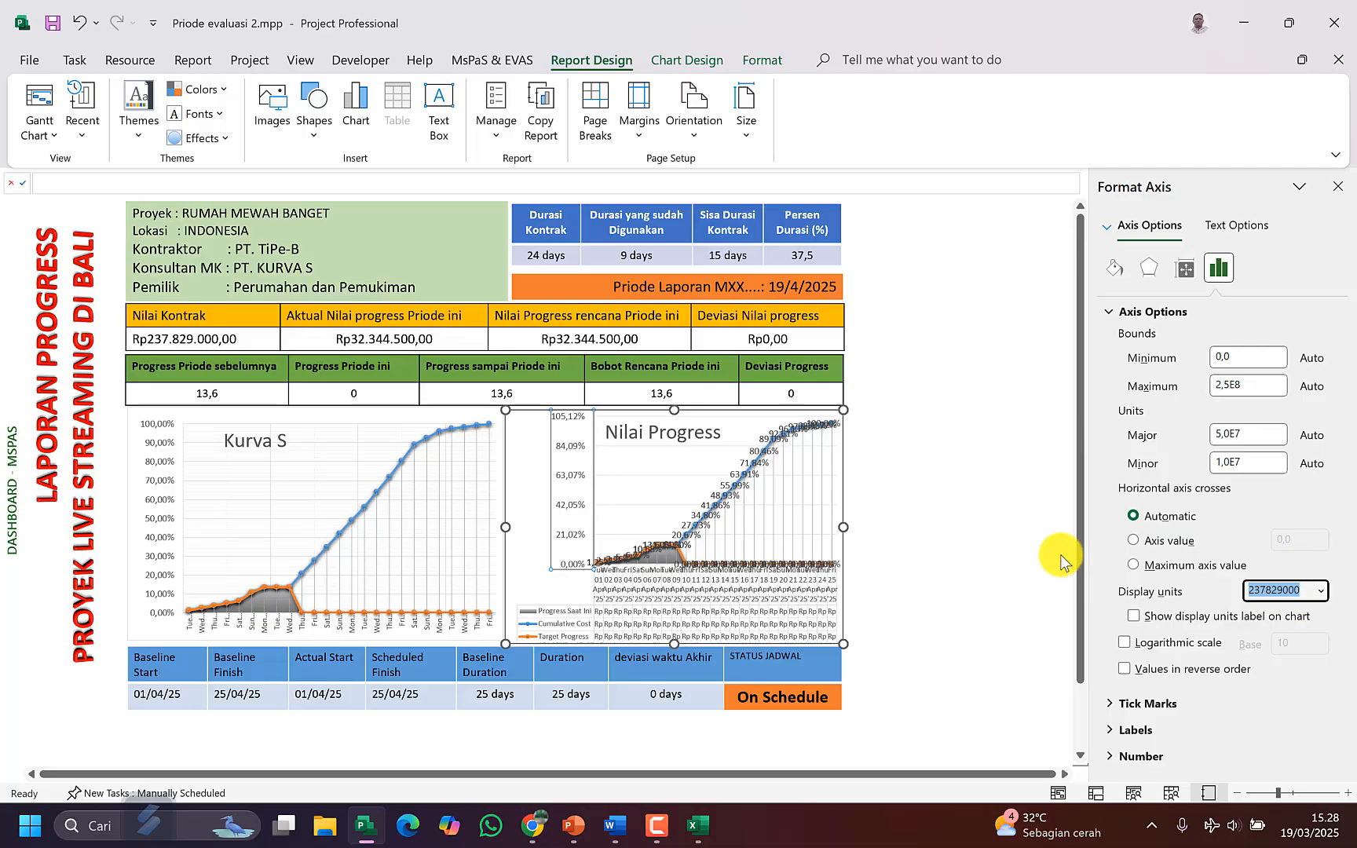
pyautogui.click(1340, 187)
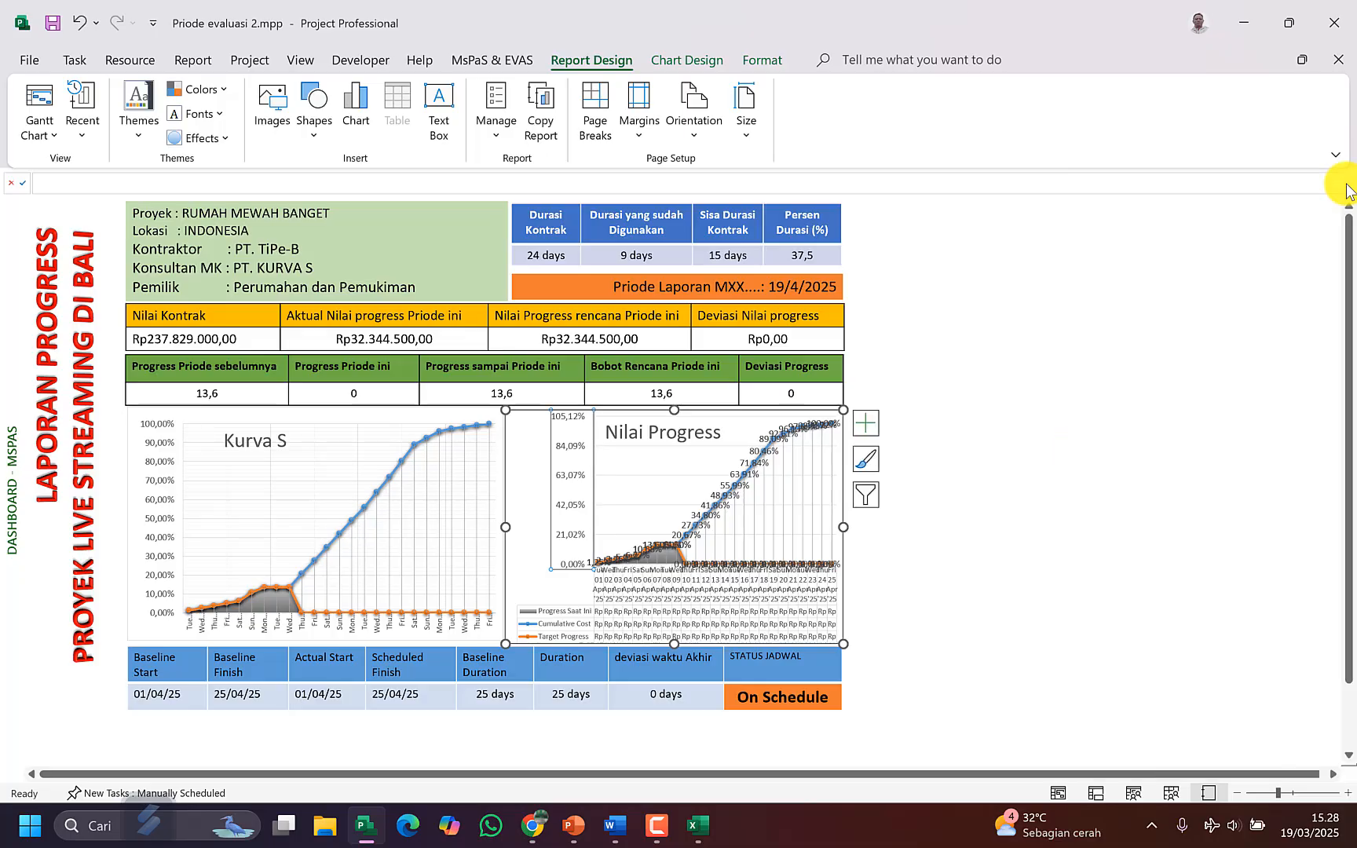
pyautogui.click(1011, 441)
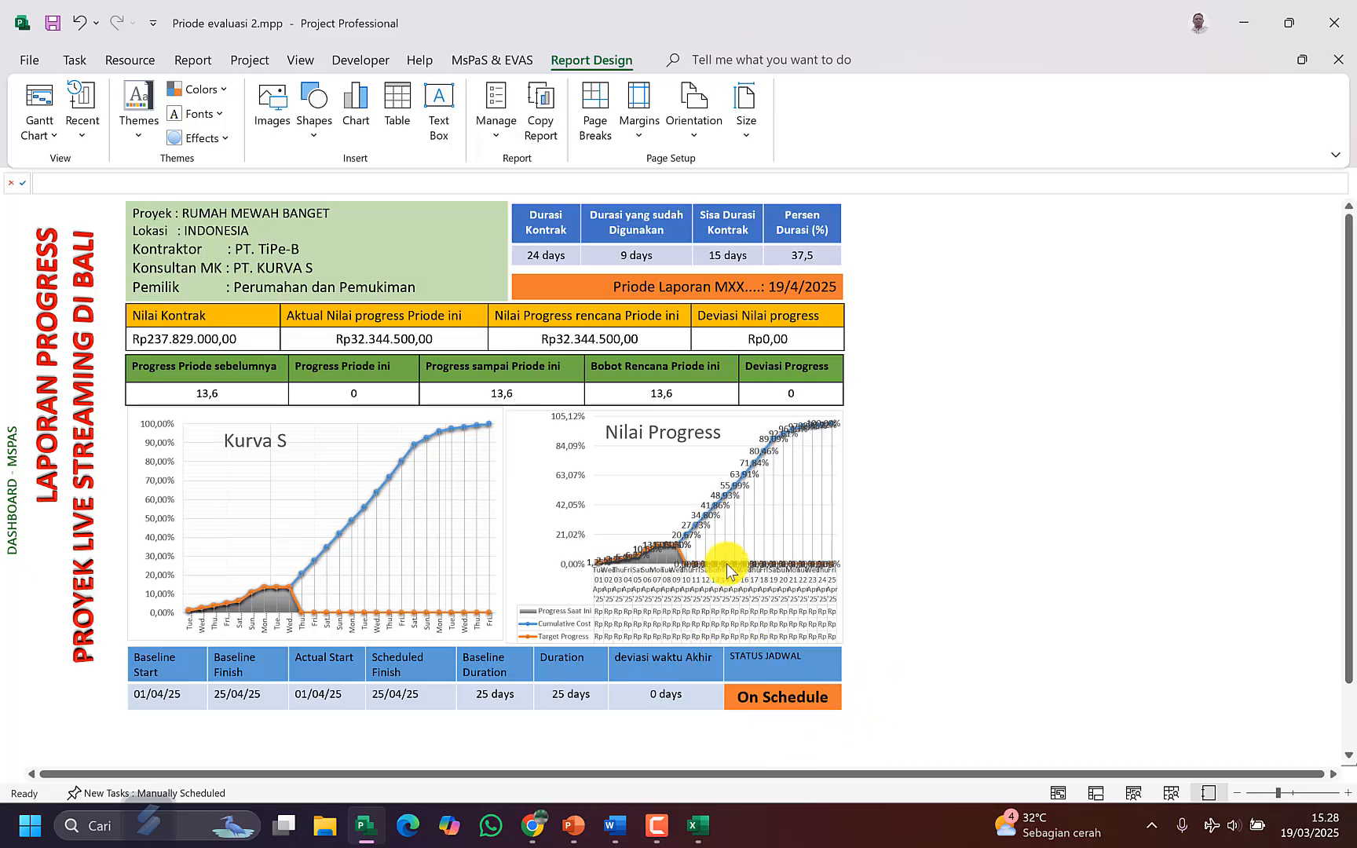
# Step: Insert the Durasi Kontrak (Duration10) column before Bobot Kontrak % in the Gantt Chart table and set the project summary's duration to 25 days
pyautogui.click(549, 251)
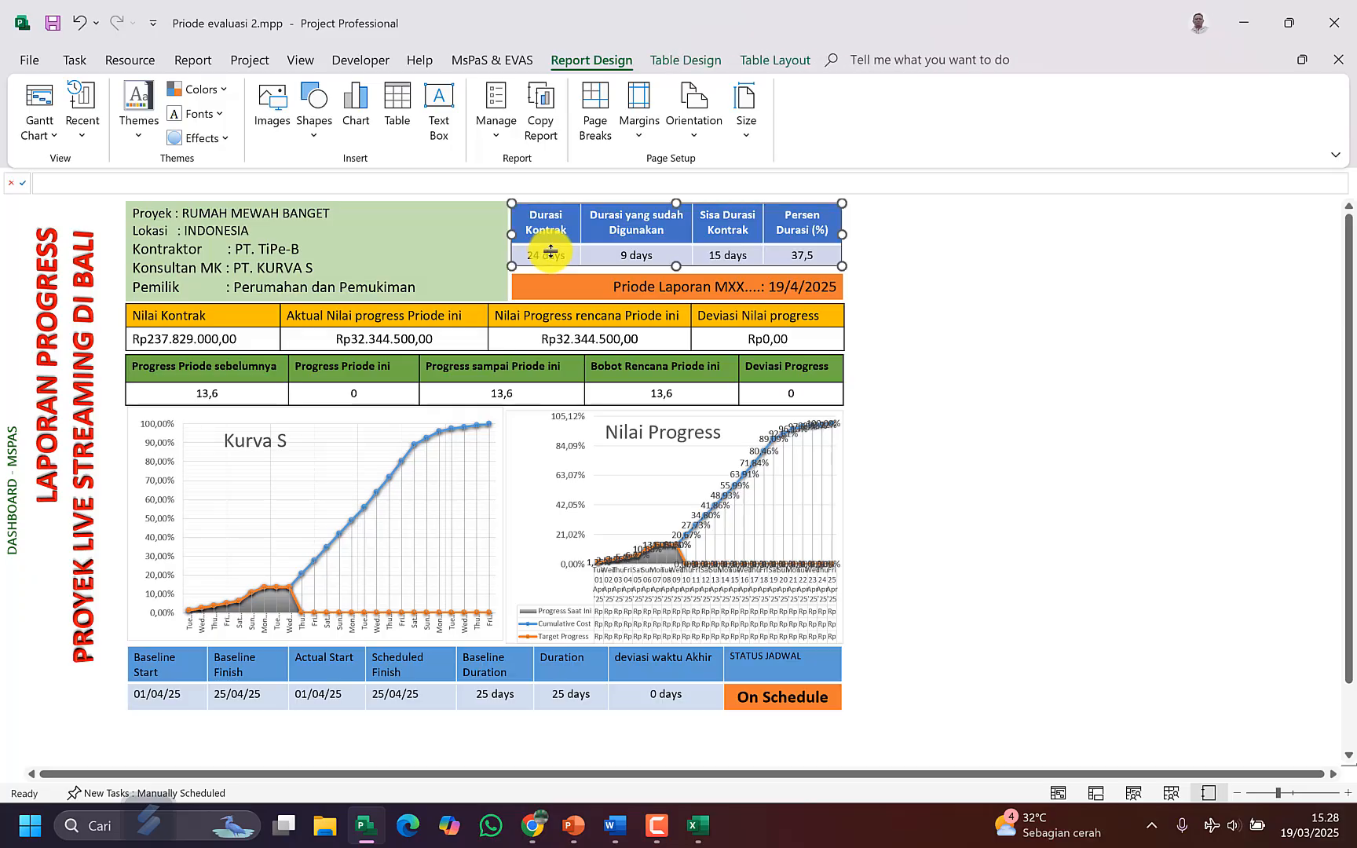
pyautogui.click(41, 100)
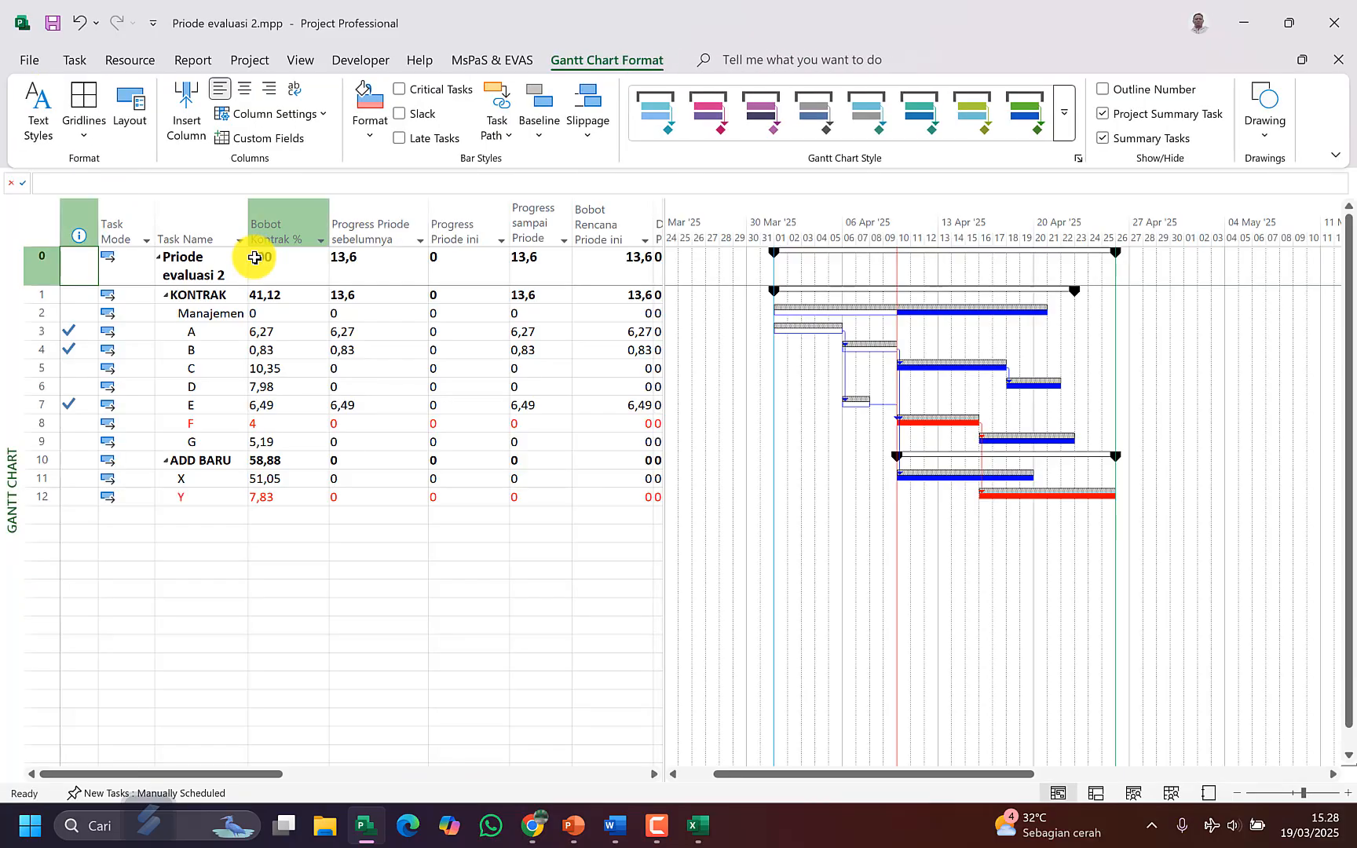
pyautogui.rightClick(269, 230)
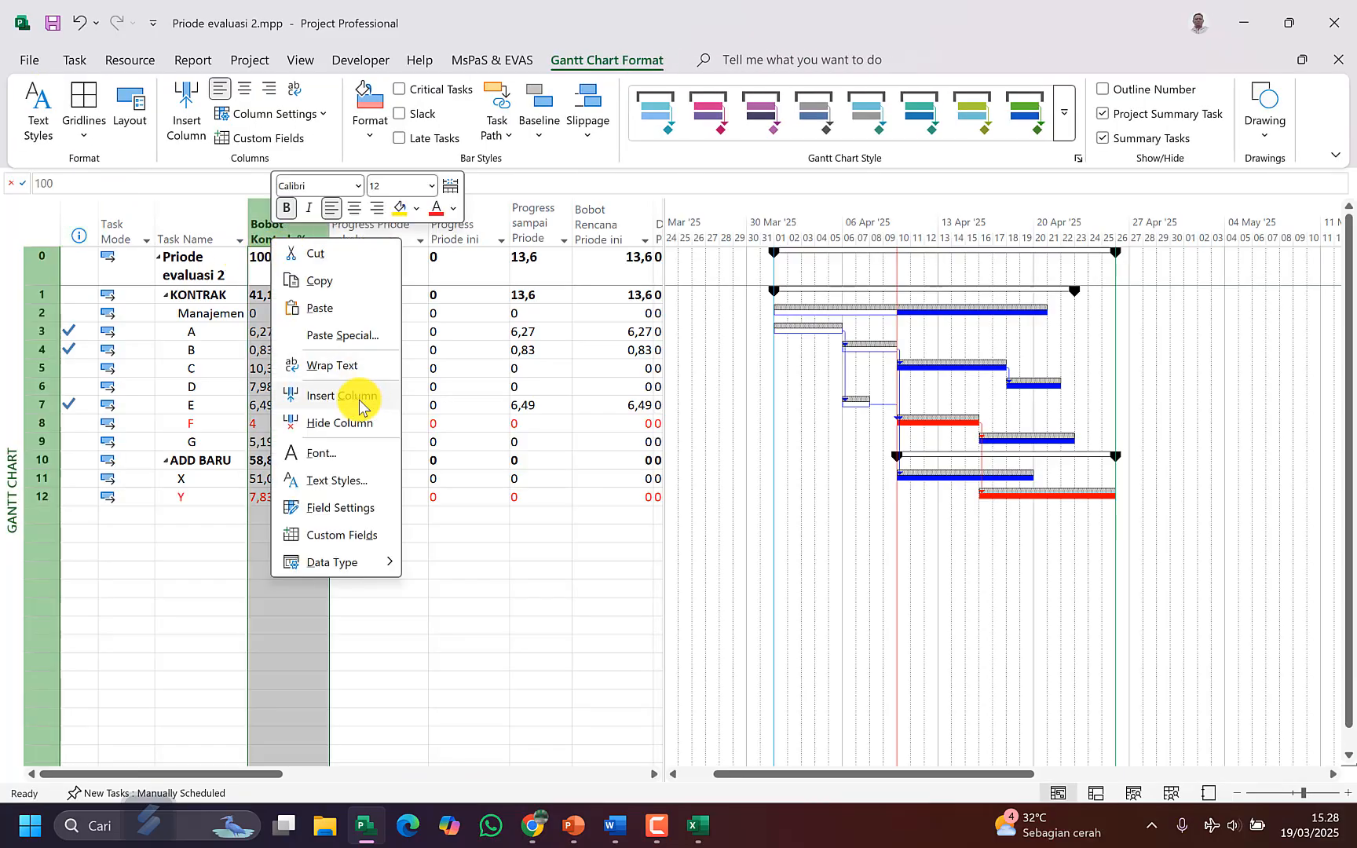
pyautogui.click(354, 395)
pyautogui.write('DURasi Kontrak ( Duration10')
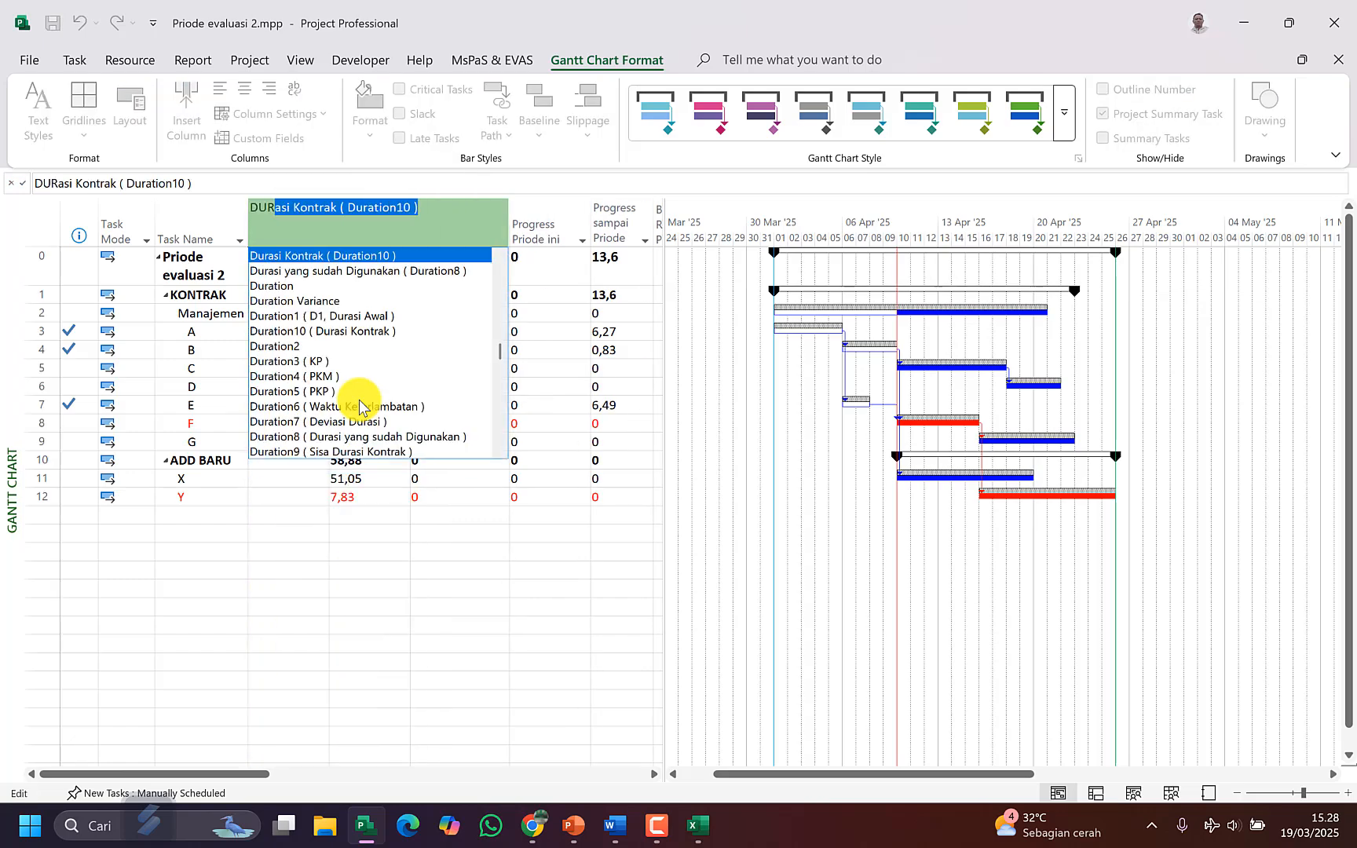
pyautogui.press('Down')
pyautogui.press('Up')
pyautogui.press('Return')
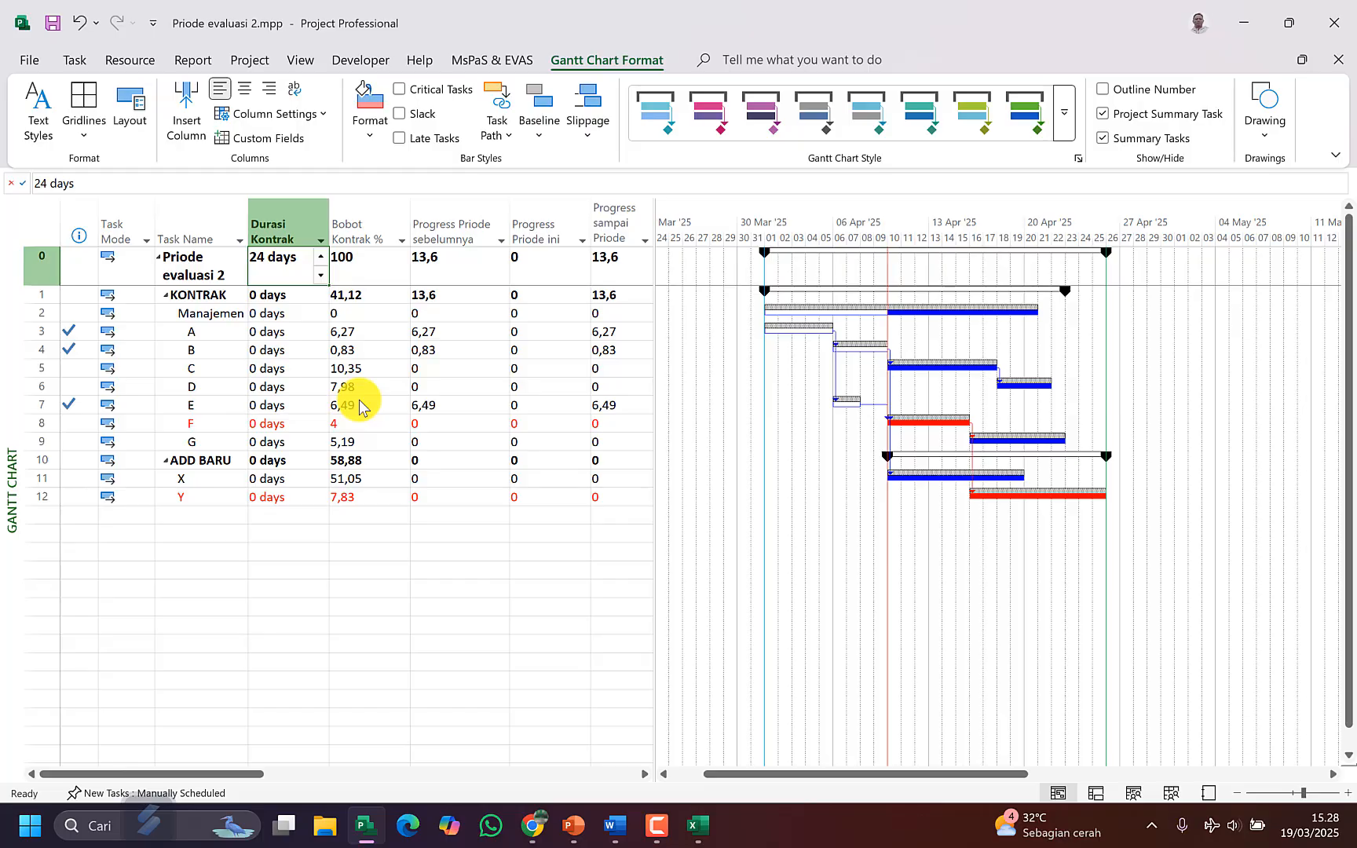
pyautogui.write('25')
pyautogui.press('Tab')
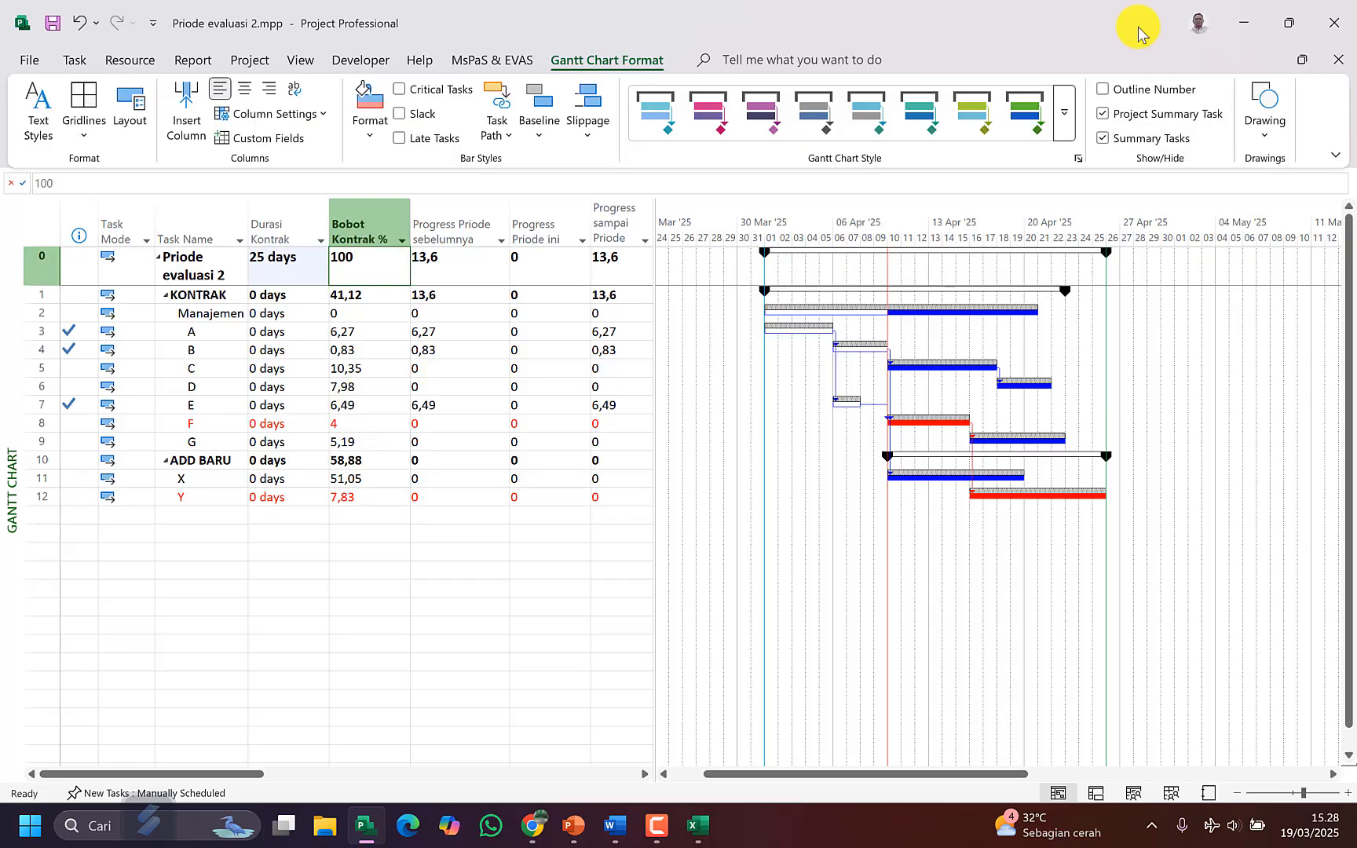
# Step: Hide the Durasi Kontrak column in the Gantt Chart table and open the Dashboard - MsPaS report
pyautogui.click(315, 235)
pyautogui.rightClick(315, 234)
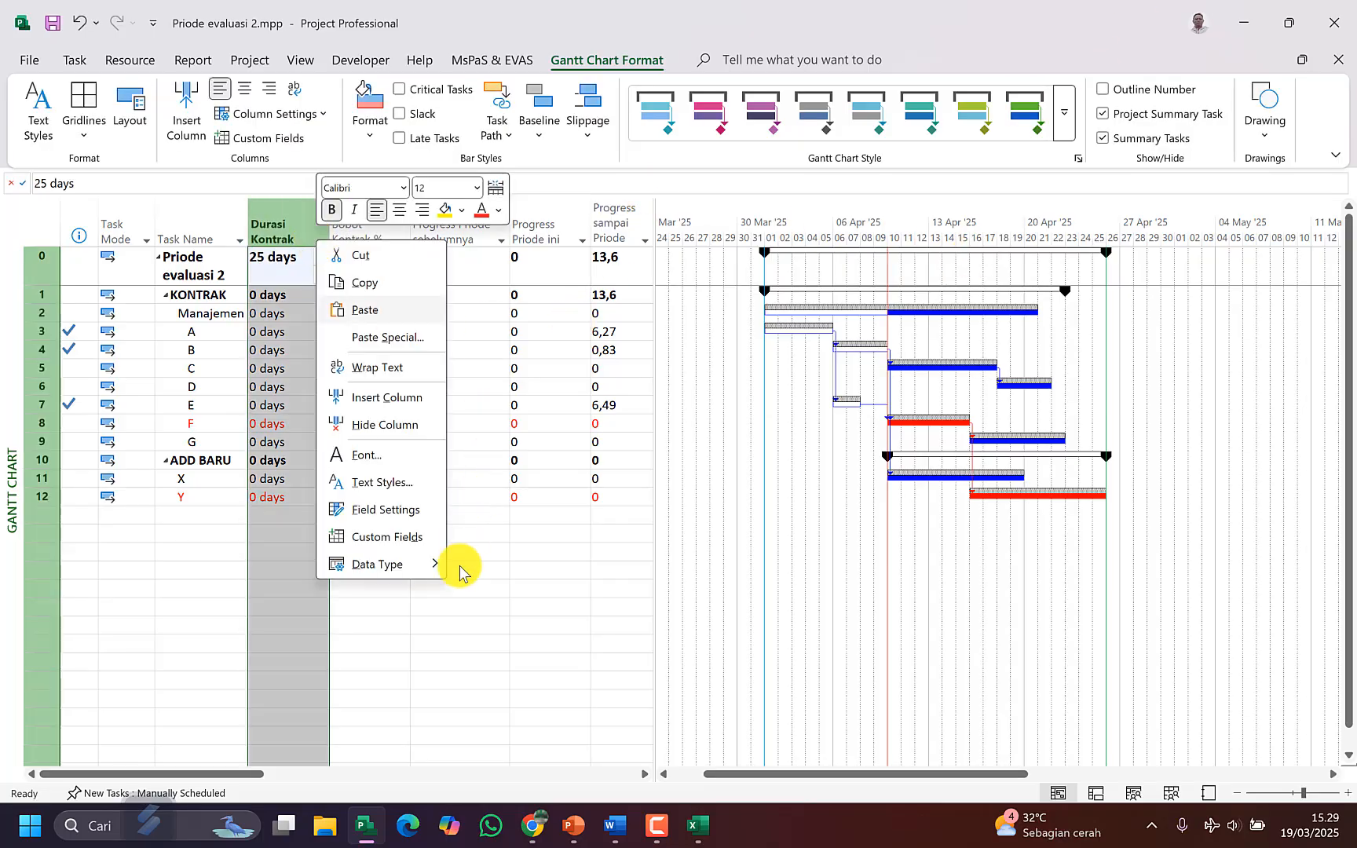
pyautogui.click(380, 428)
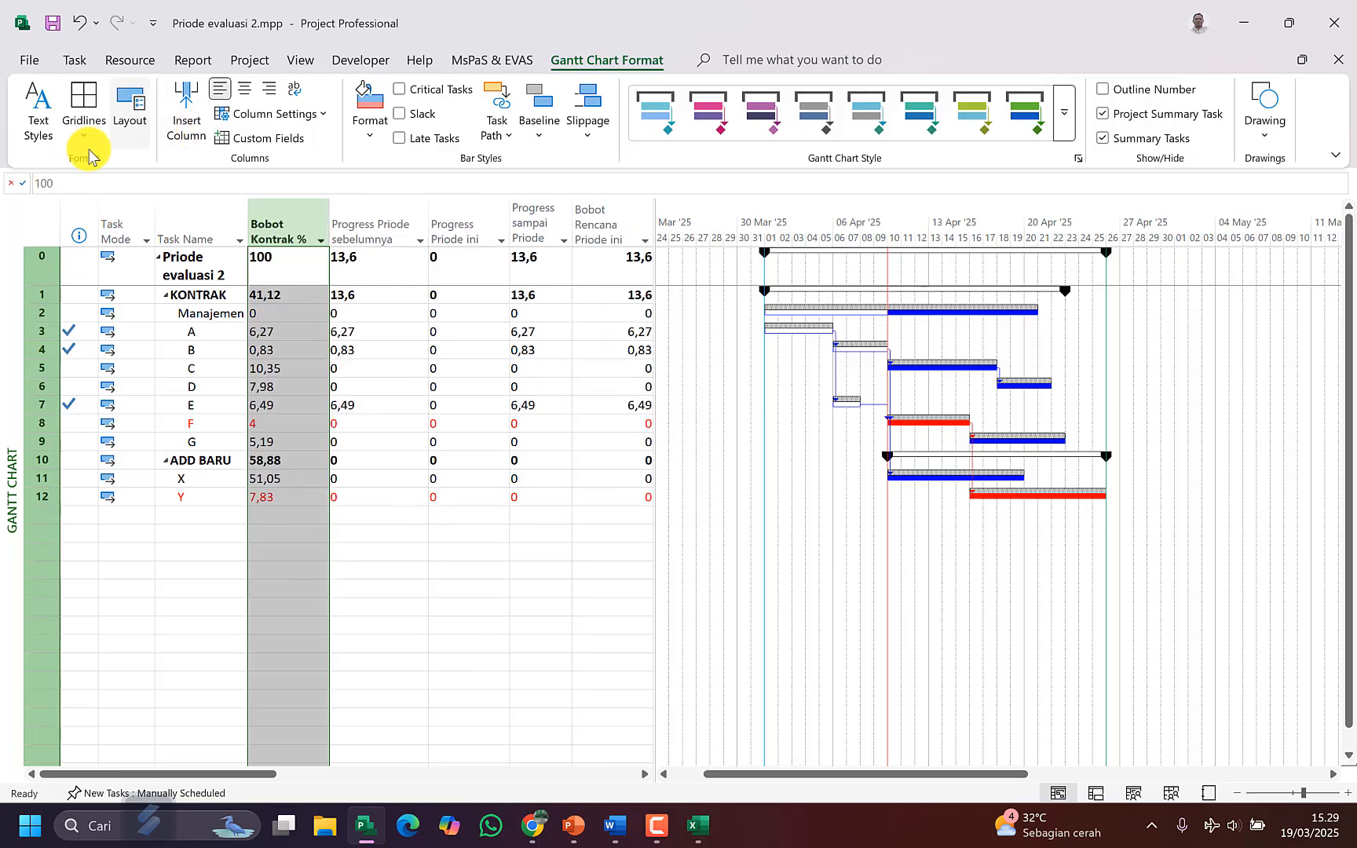
pyautogui.click(514, 60)
pyautogui.click(1103, 117)
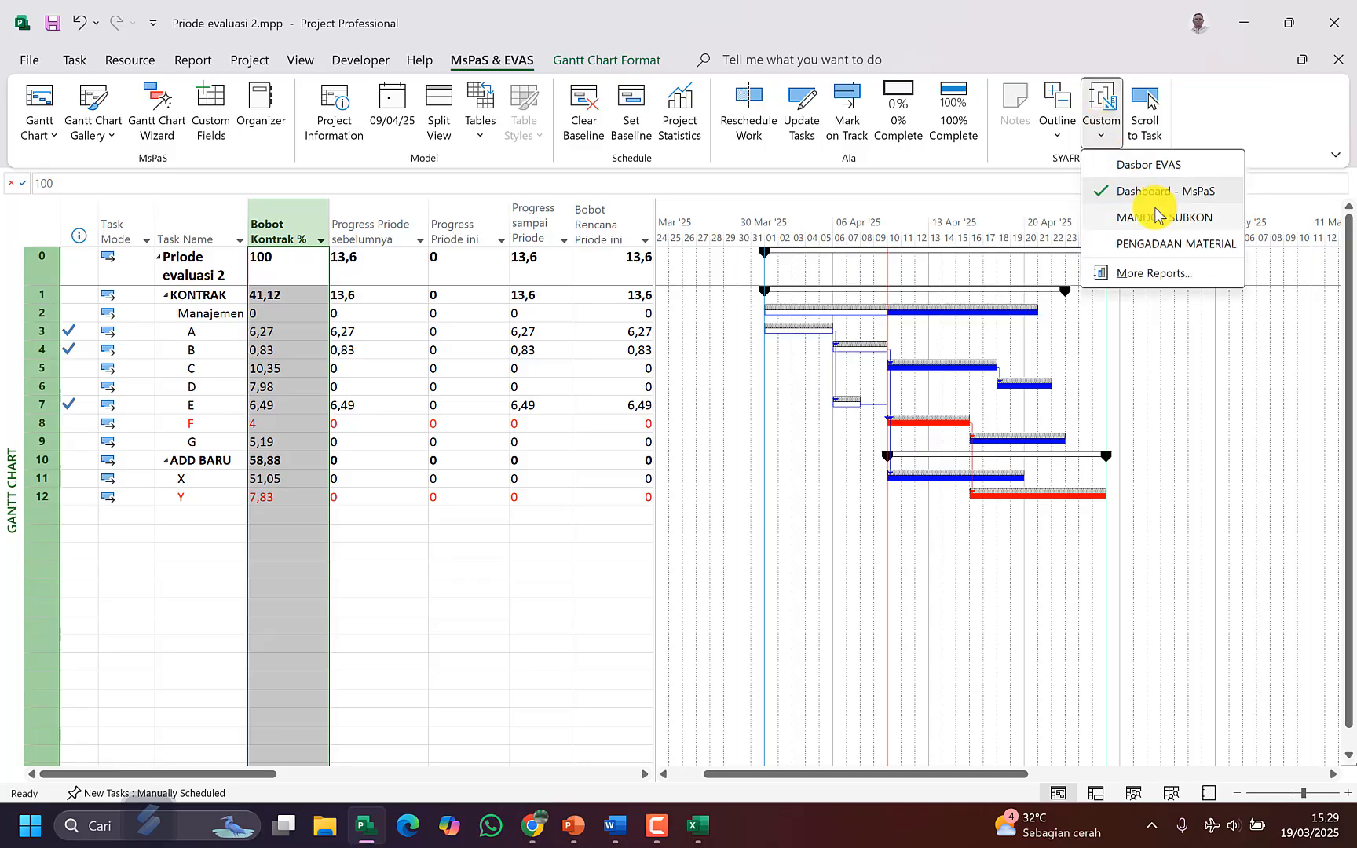
pyautogui.click(1156, 191)
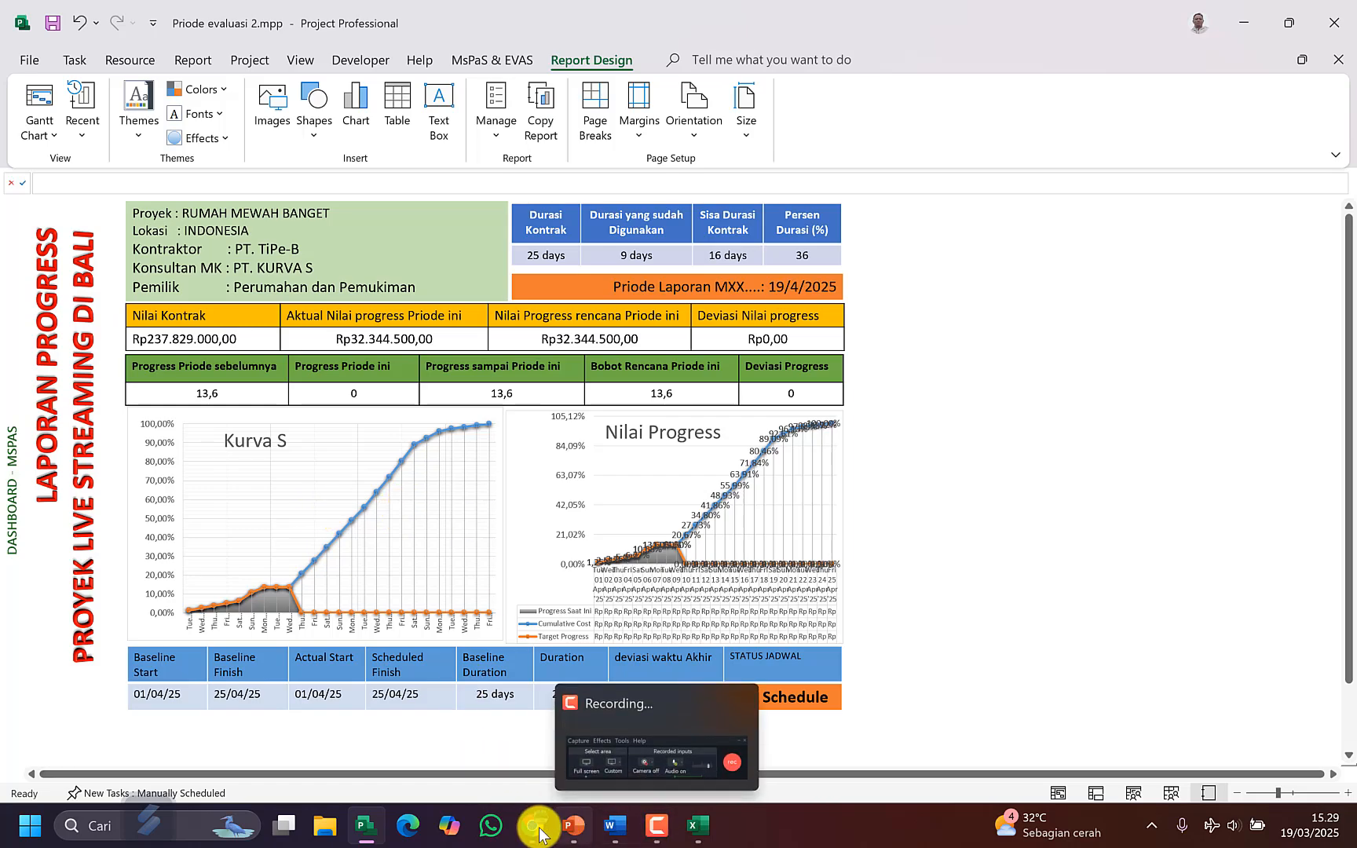
# Step: Switch to the PowerPoint presentation and examine slide 13's addendum S-curves in full-screen slide show before leaving the show
pyautogui.click(574, 824)
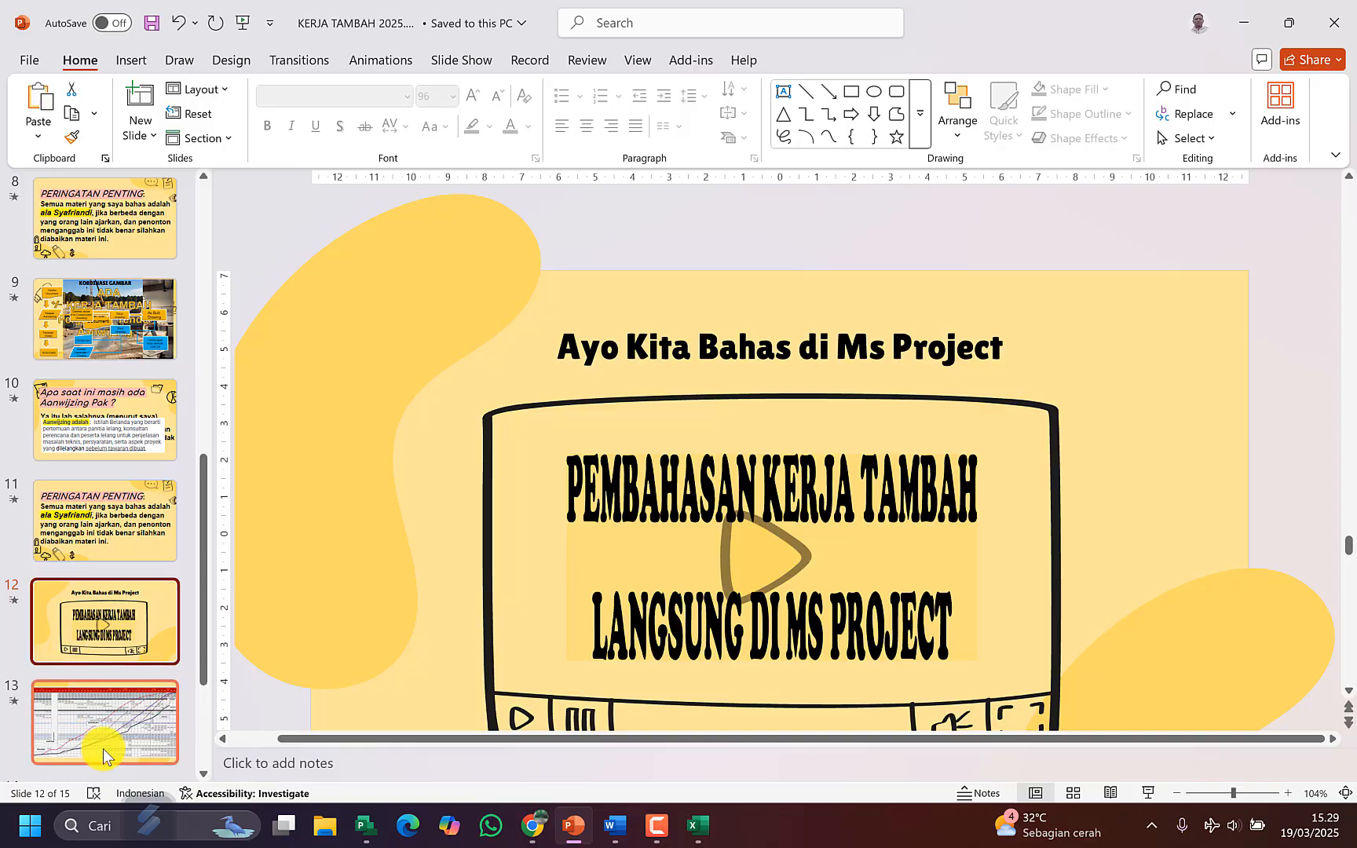
pyautogui.click(102, 749)
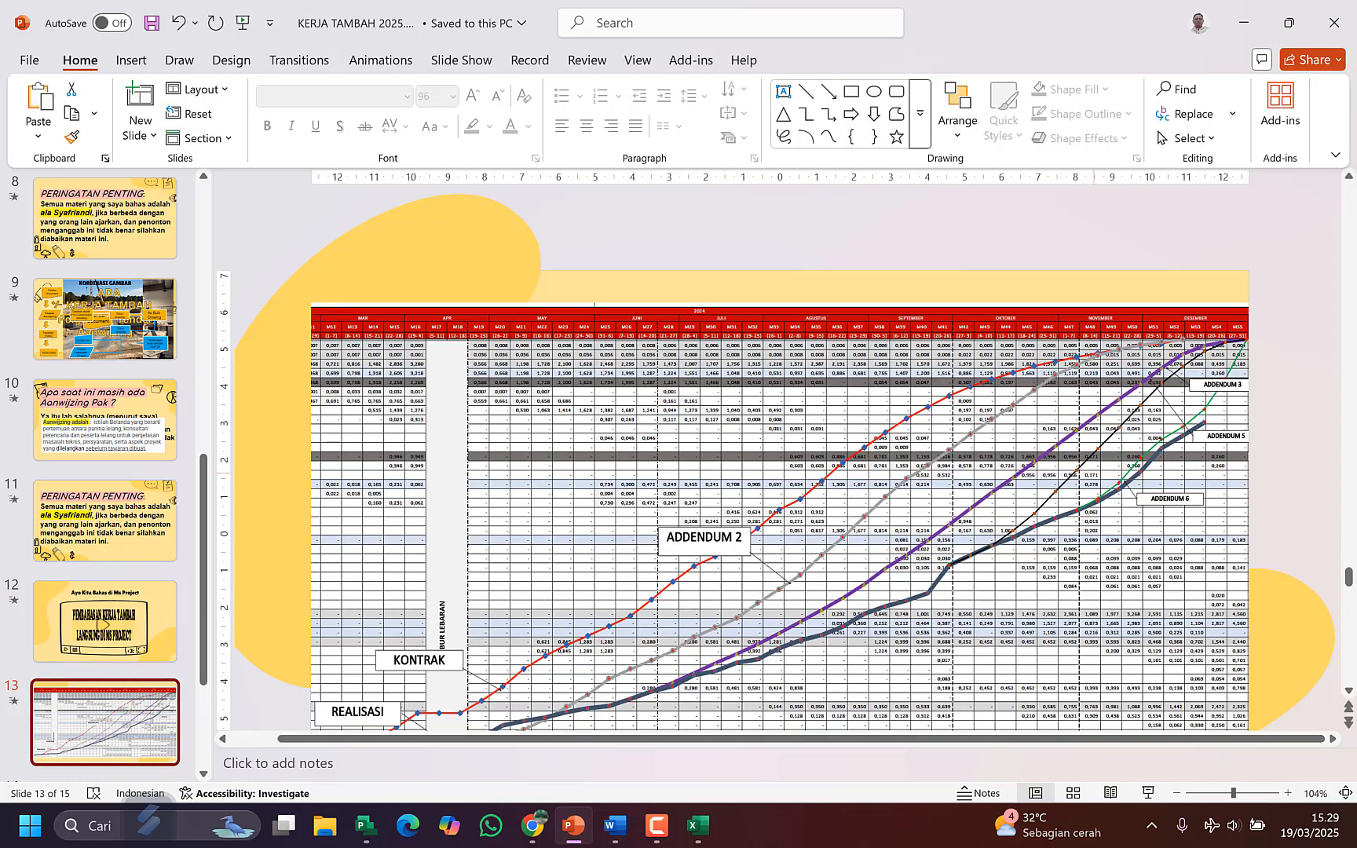
pyautogui.click(1149, 794)
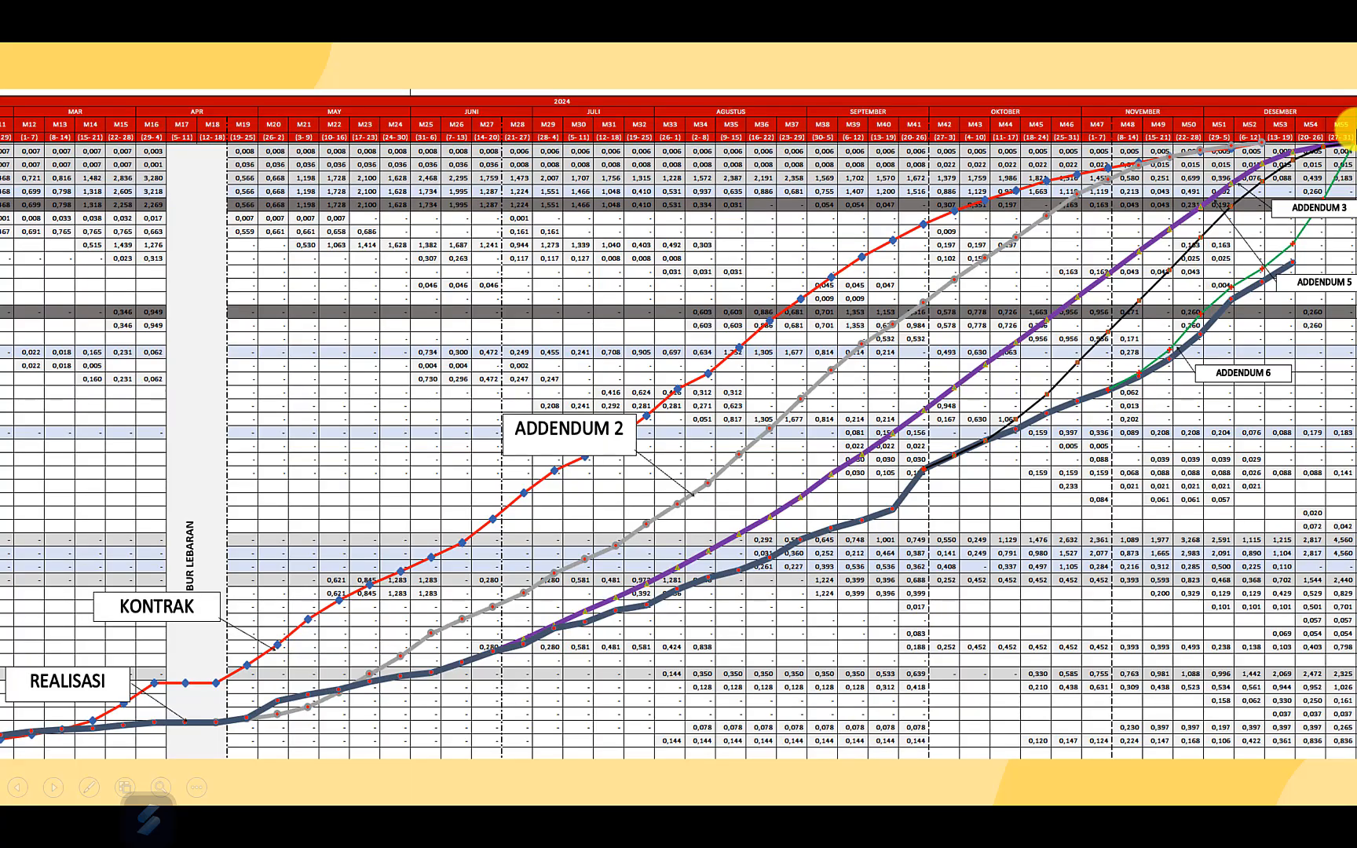
pyautogui.press('Escape')
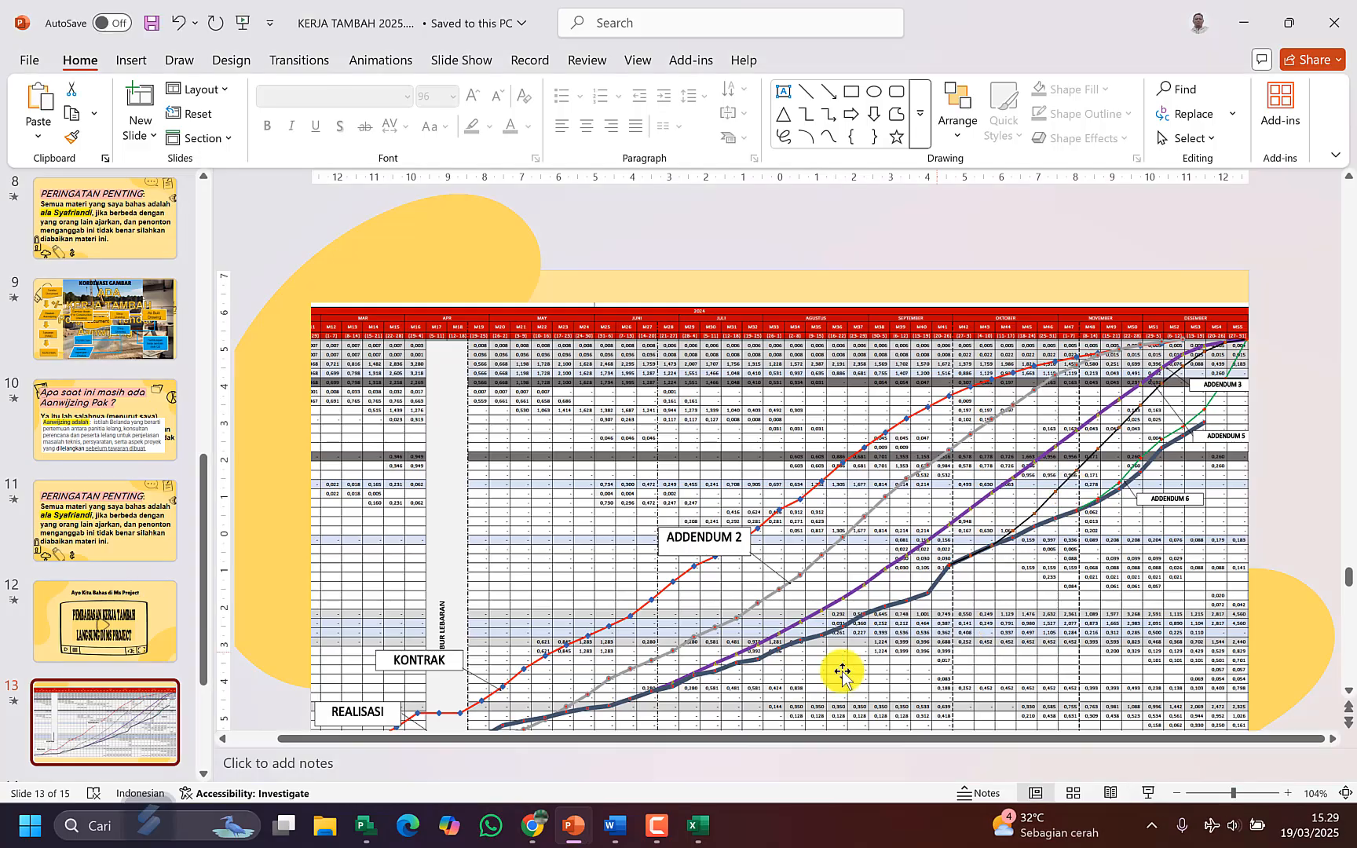
# Step: Switch back to Microsoft Project, return to the Gantt Chart and set the status date to 13/04/2025
pyautogui.click(364, 824)
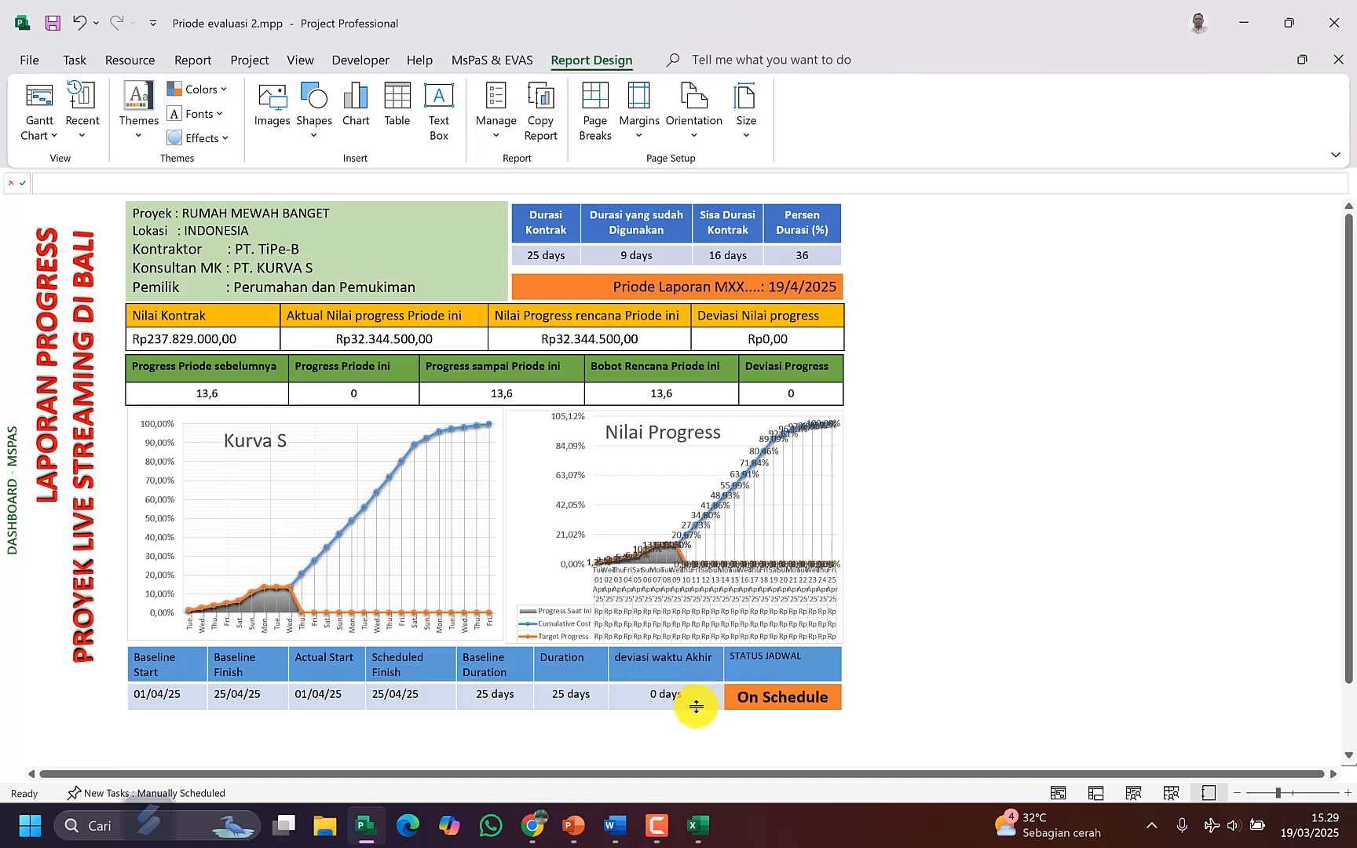
pyautogui.click(39, 108)
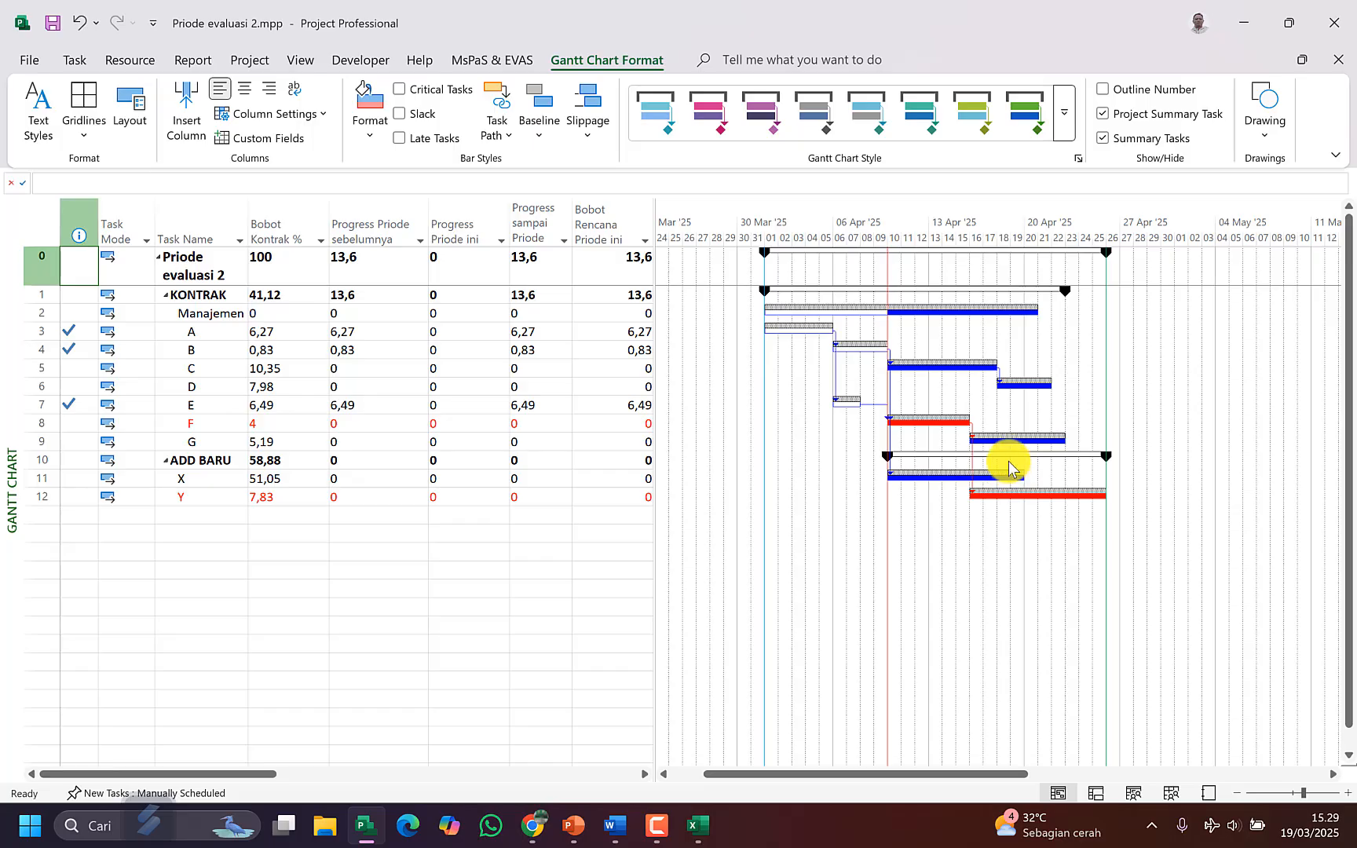
pyautogui.click(576, 370)
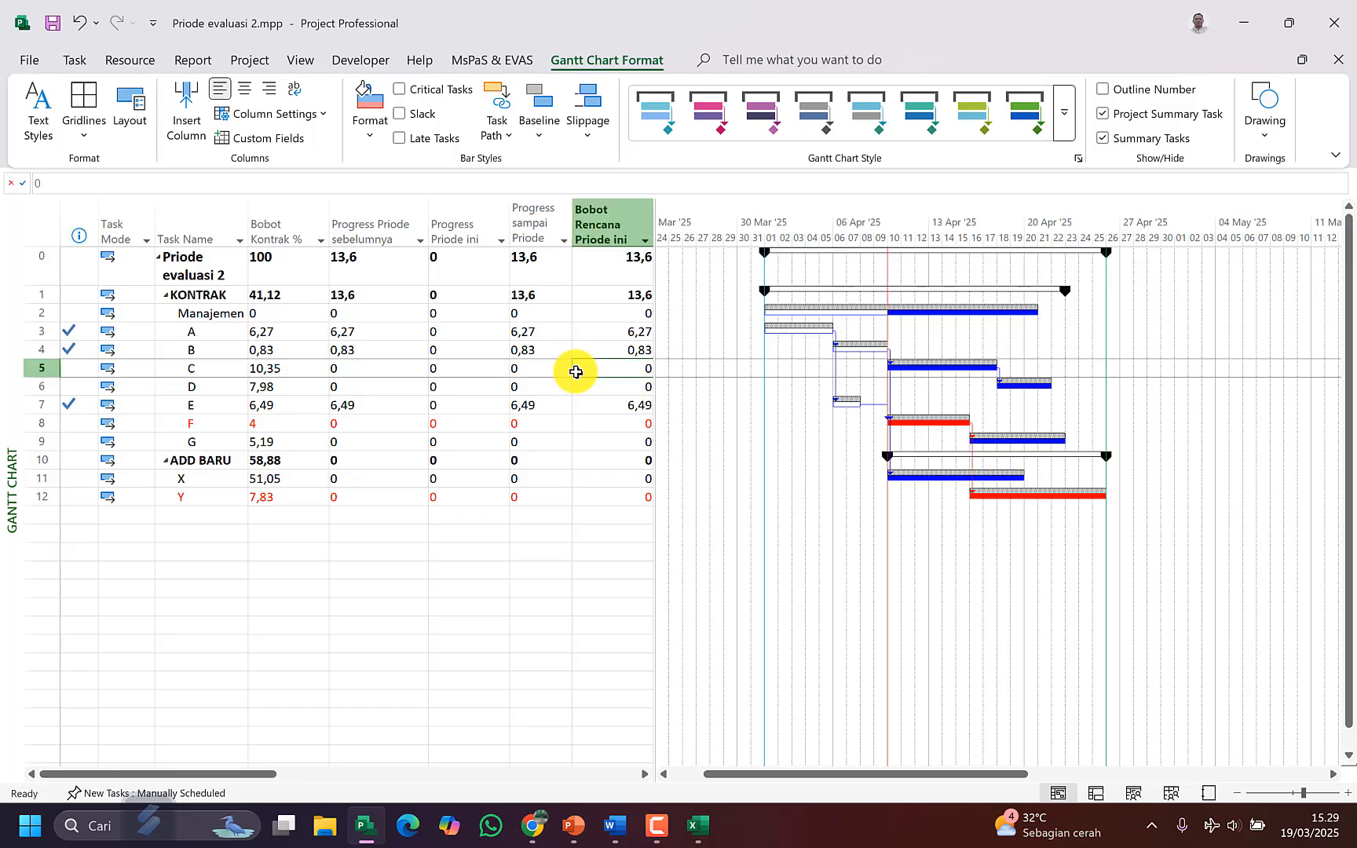
pyautogui.click(492, 60)
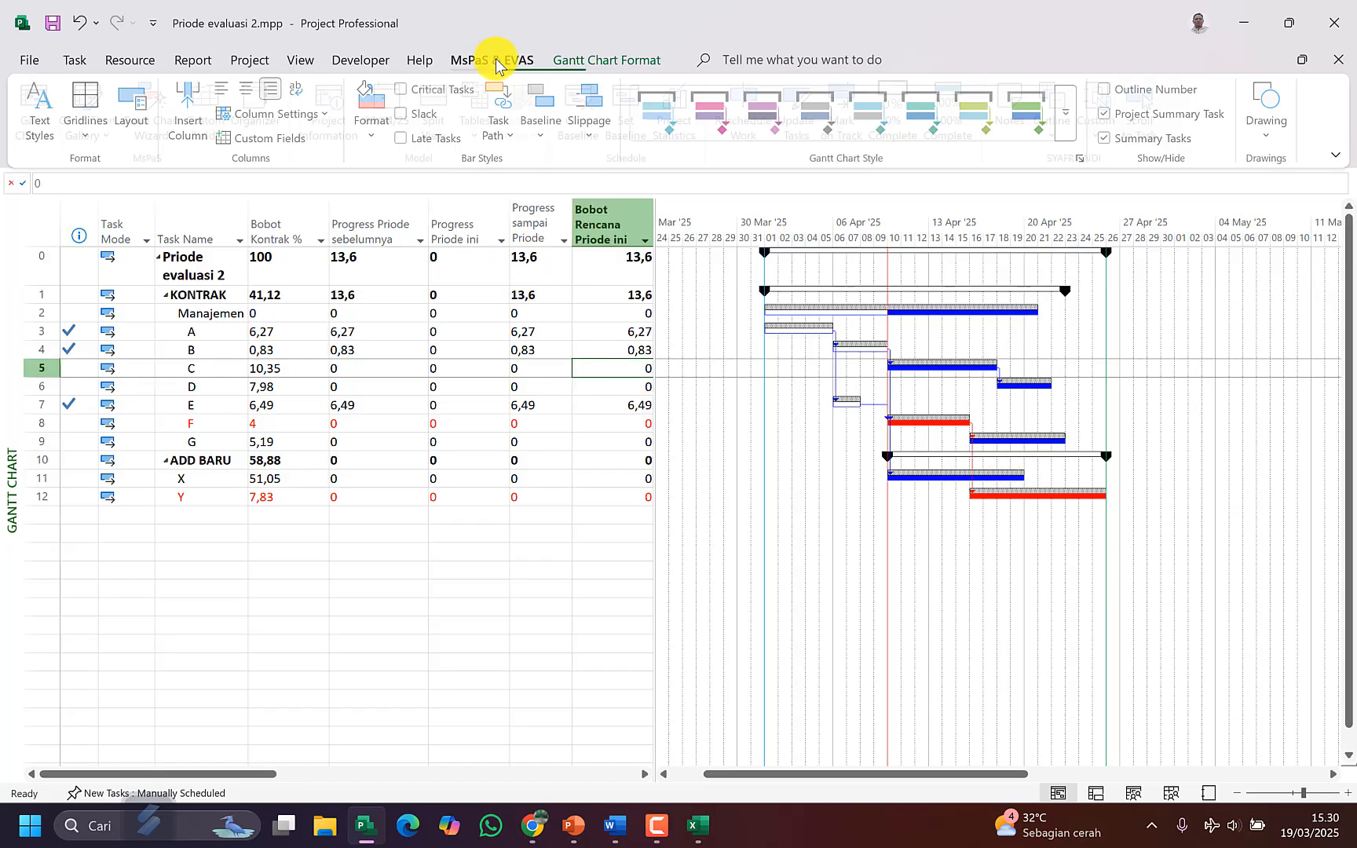
pyautogui.click(394, 118)
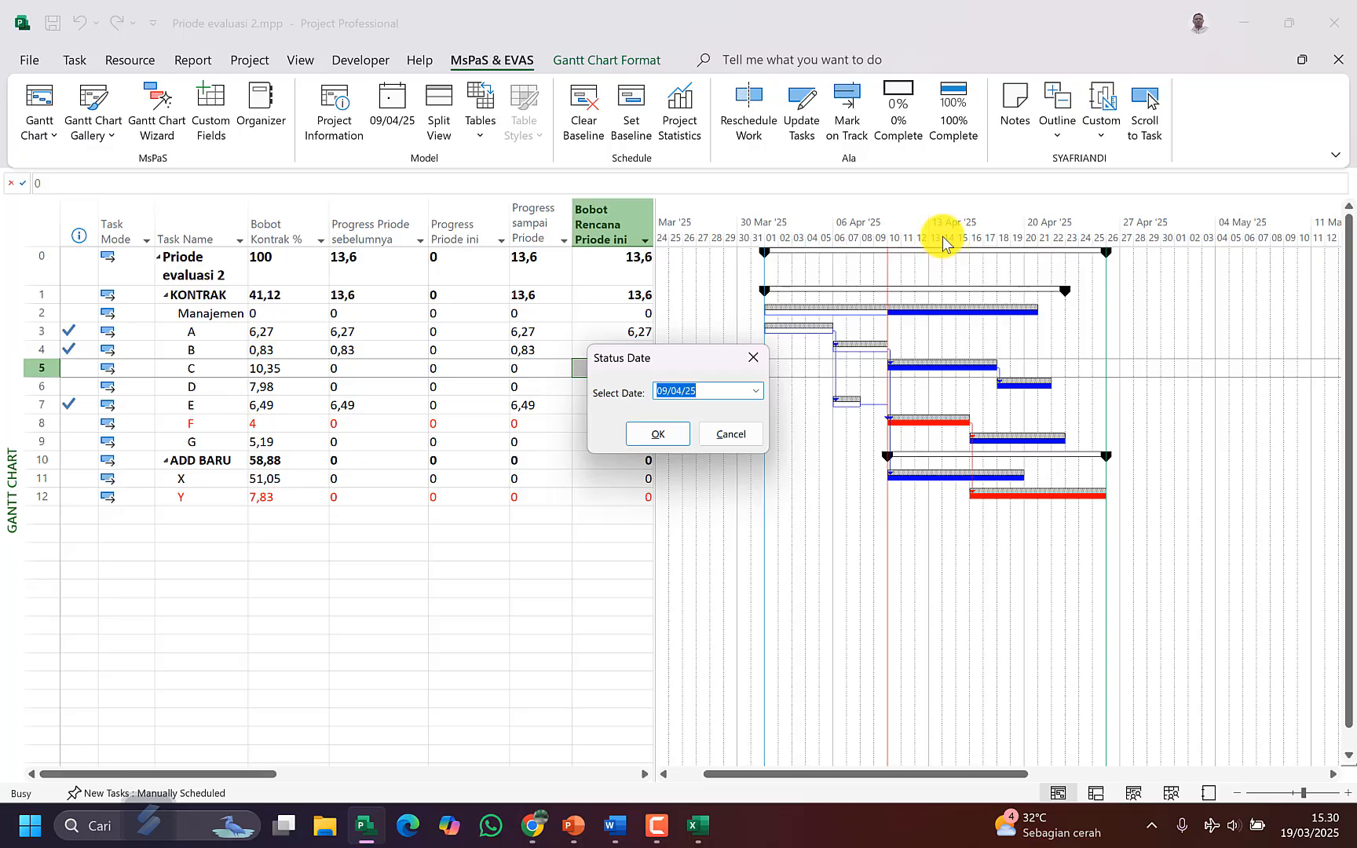
pyautogui.click(753, 392)
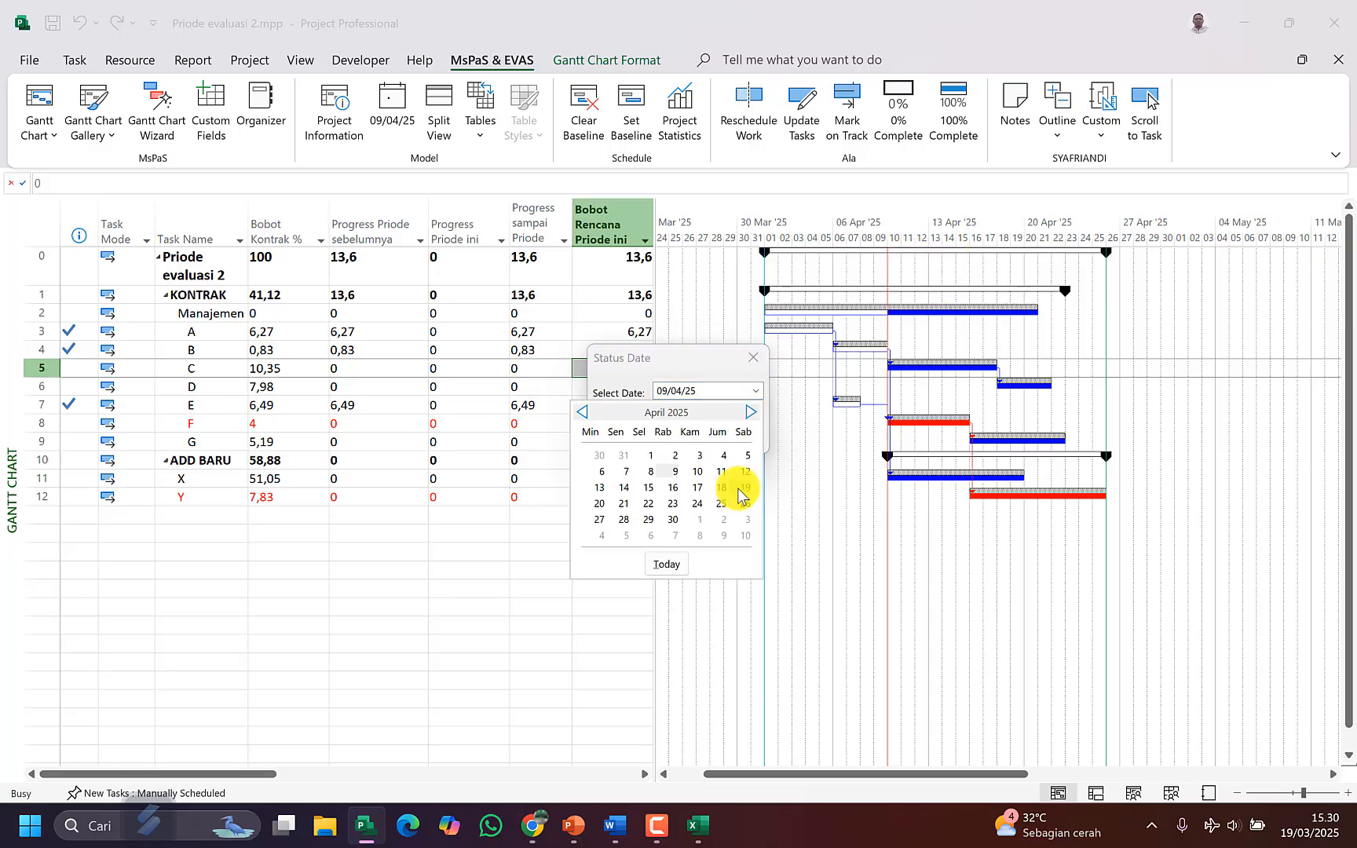
pyautogui.click(601, 495)
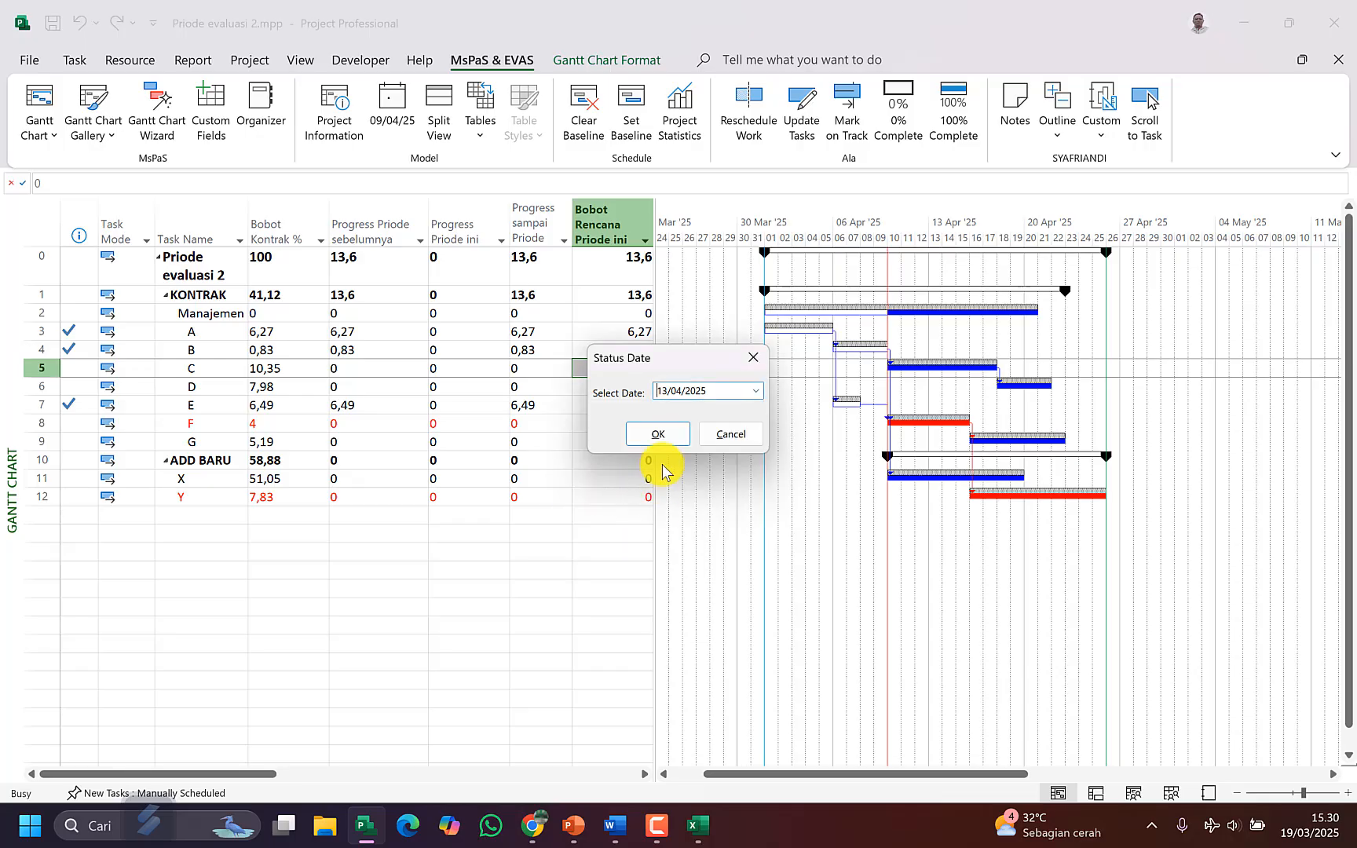
pyautogui.click(662, 432)
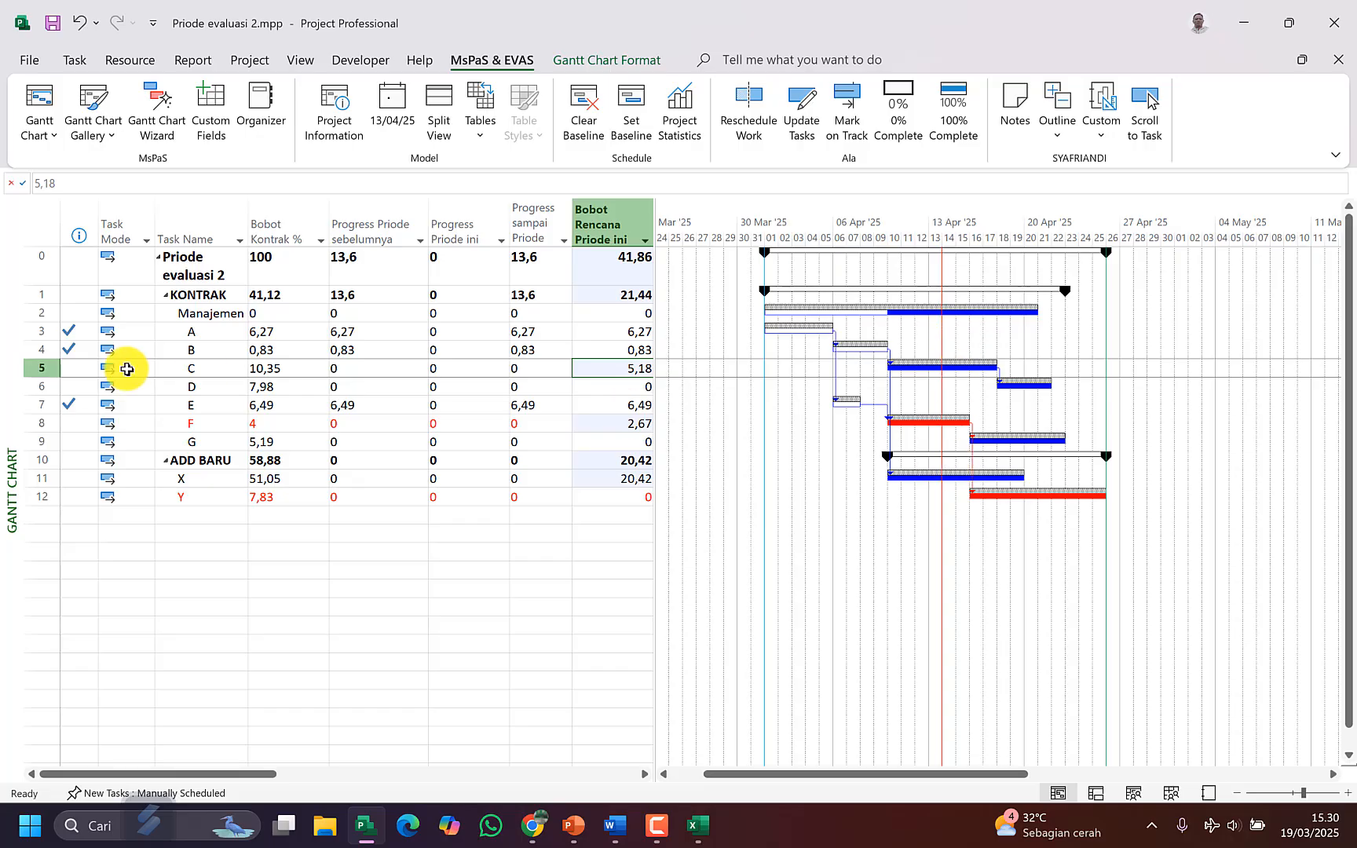
# Step: Mark the Manajemen task on track up to the status date
pyautogui.click(185, 312)
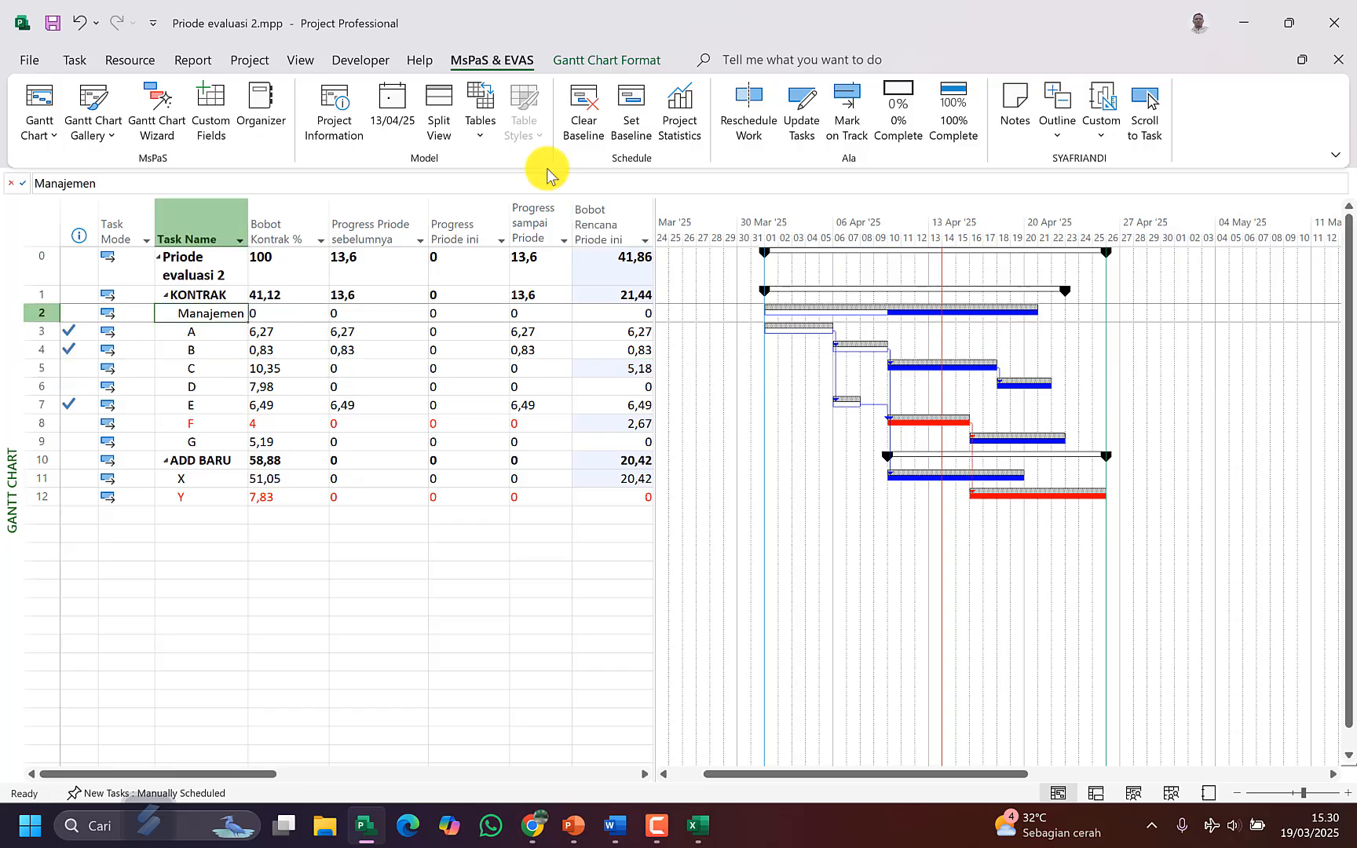
pyautogui.click(850, 126)
pyautogui.press('Down')
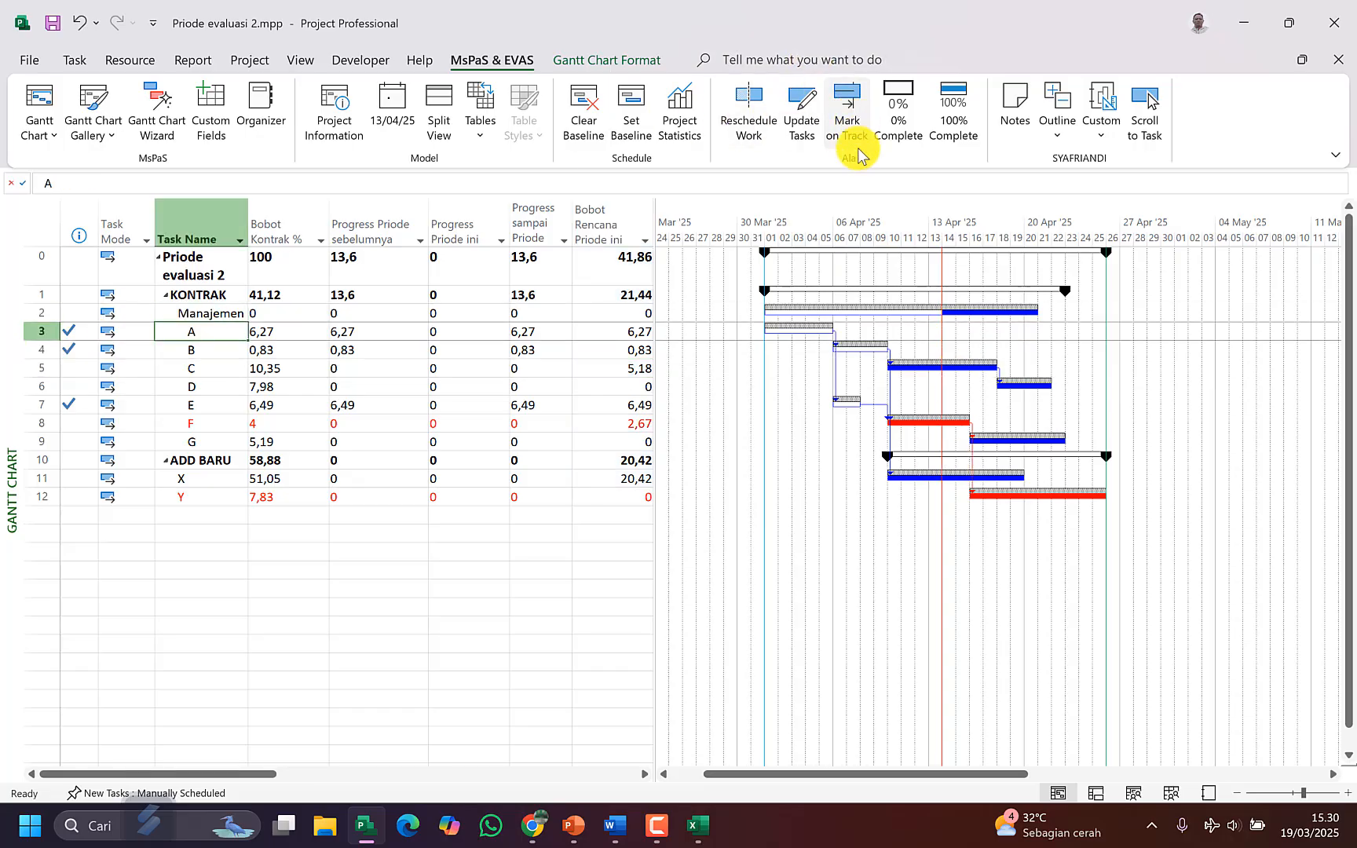
# Step: Show the Task Usage details of task C below the Gantt Chart and bring its scheduled dates into view
pyautogui.press('Down')
pyautogui.press('Down')
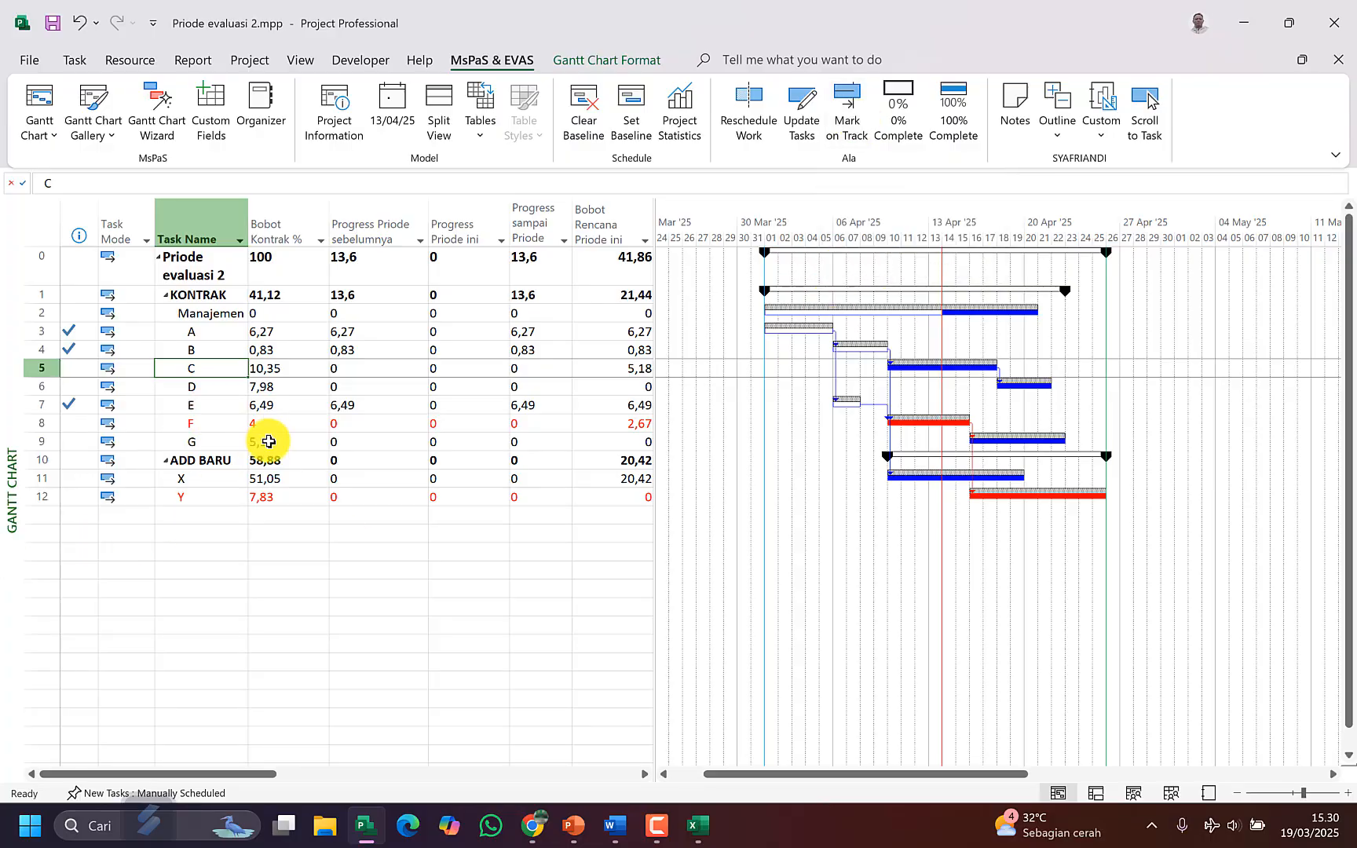
pyautogui.scroll(-1, 255, 376)
pyautogui.hotkey('ctrl', 't')
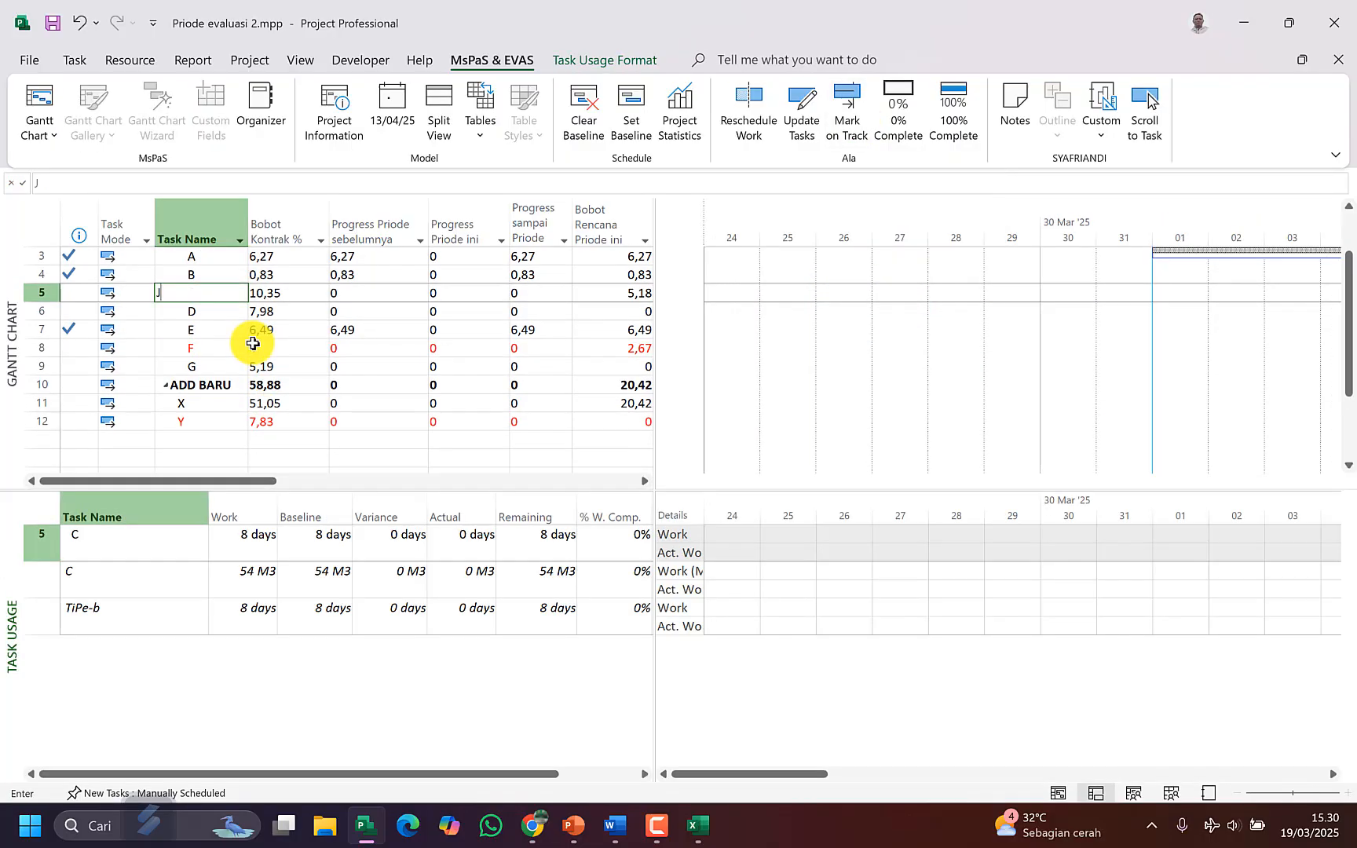
pyautogui.click(607, 542)
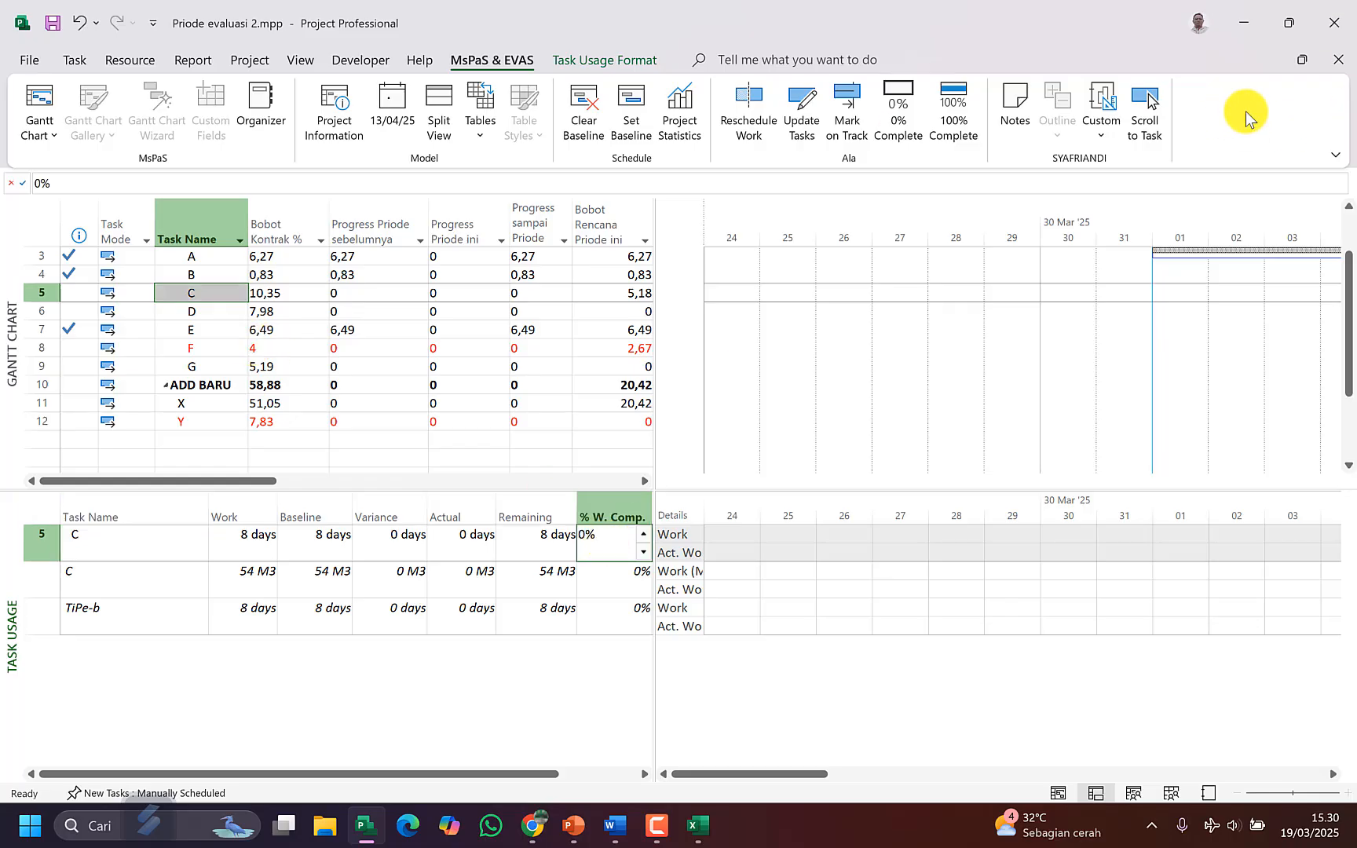
pyautogui.click(1147, 106)
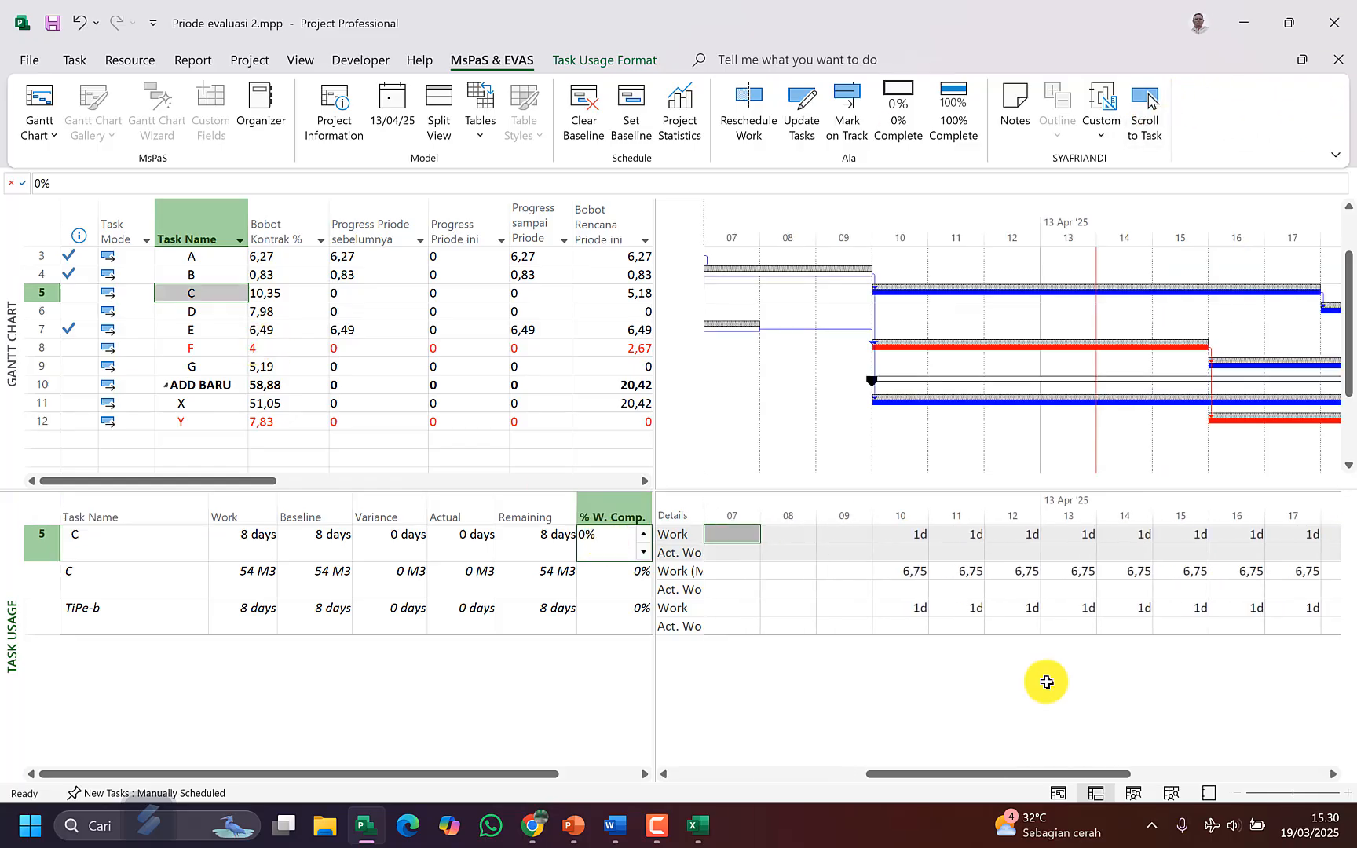
# Step: Try to enter 0 as TiPe-b's actual work on 10 April for task C
pyautogui.click(959, 591)
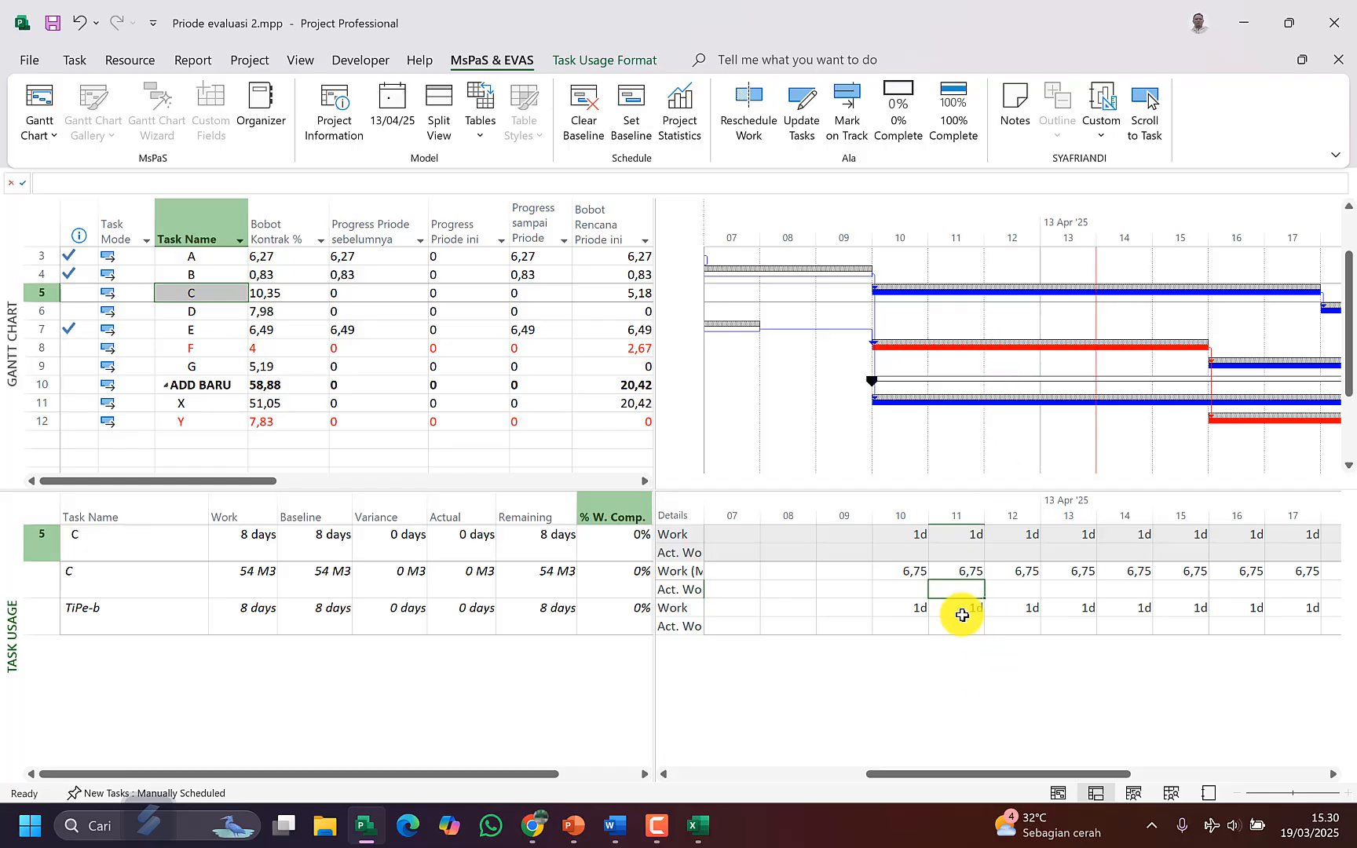
pyautogui.click(903, 626)
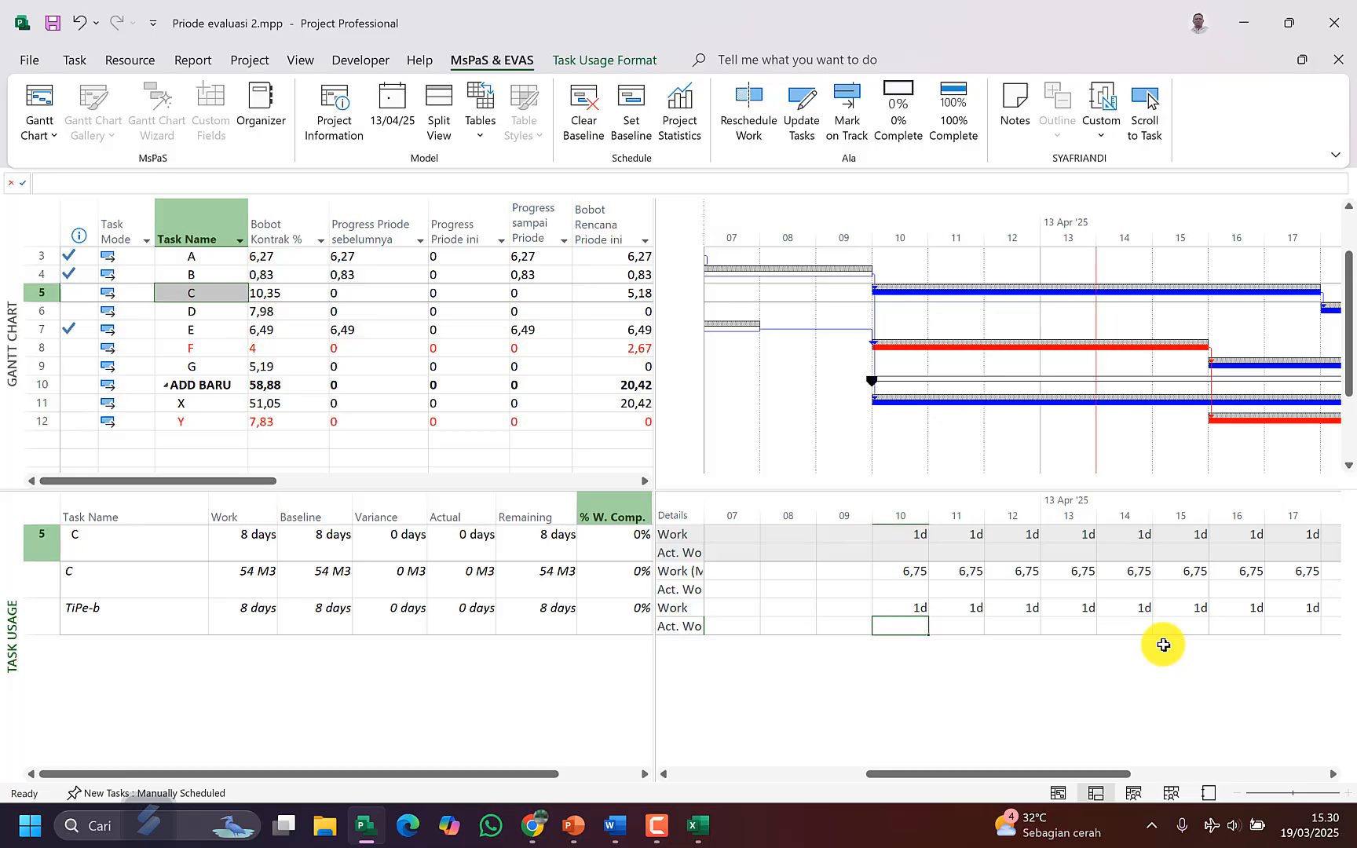
pyautogui.press('Right')
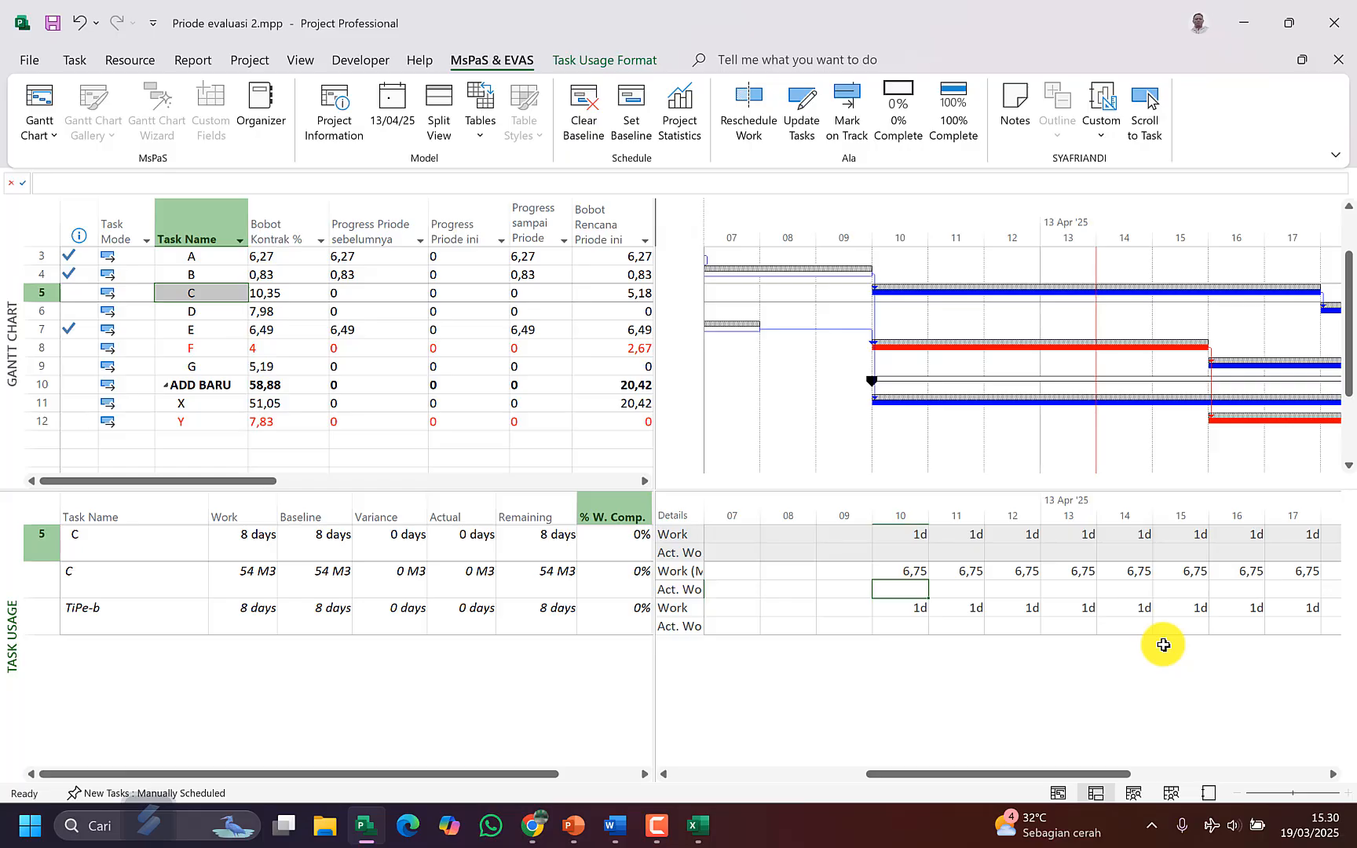
pyautogui.press('Down')
pyautogui.press('Down')
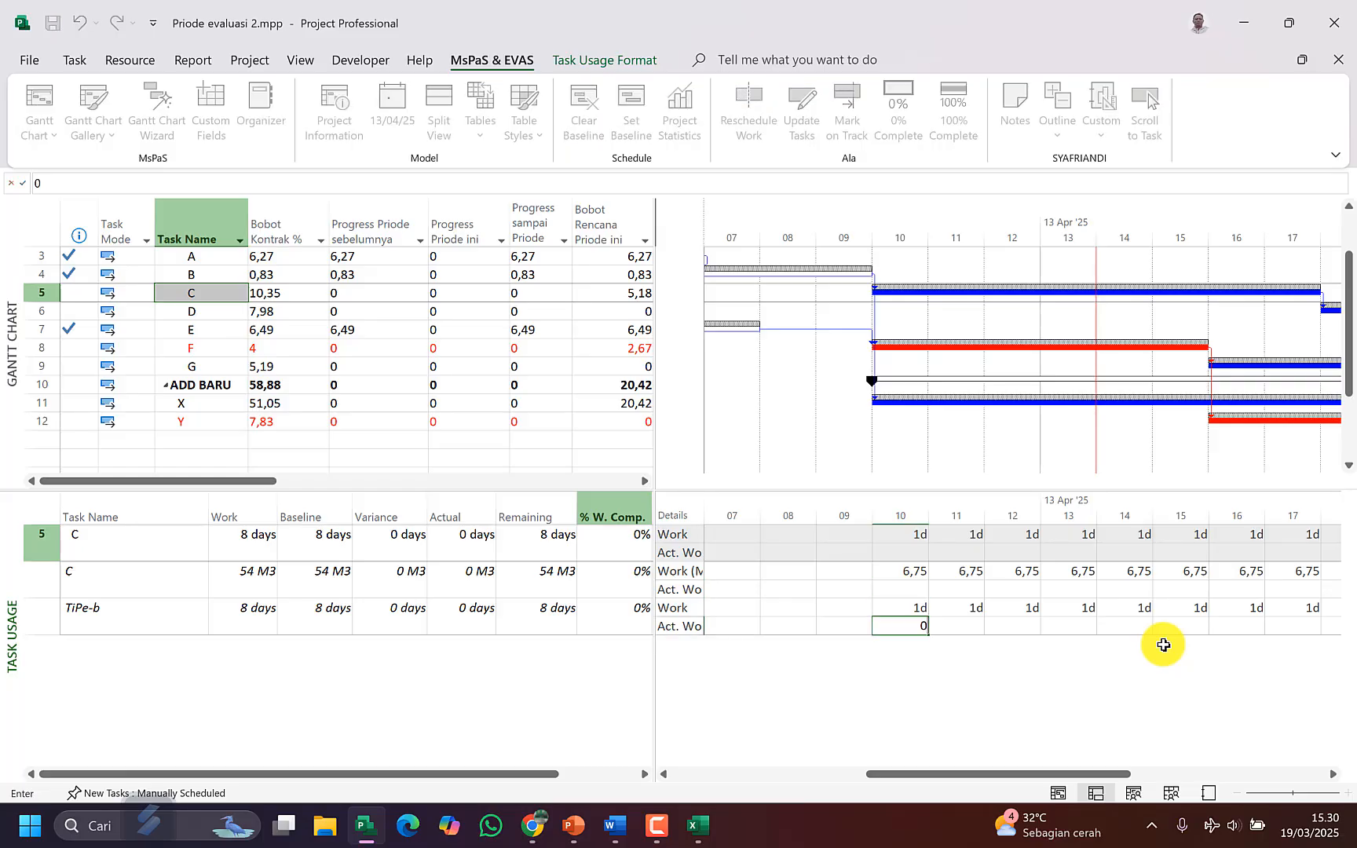
pyautogui.press('Right')
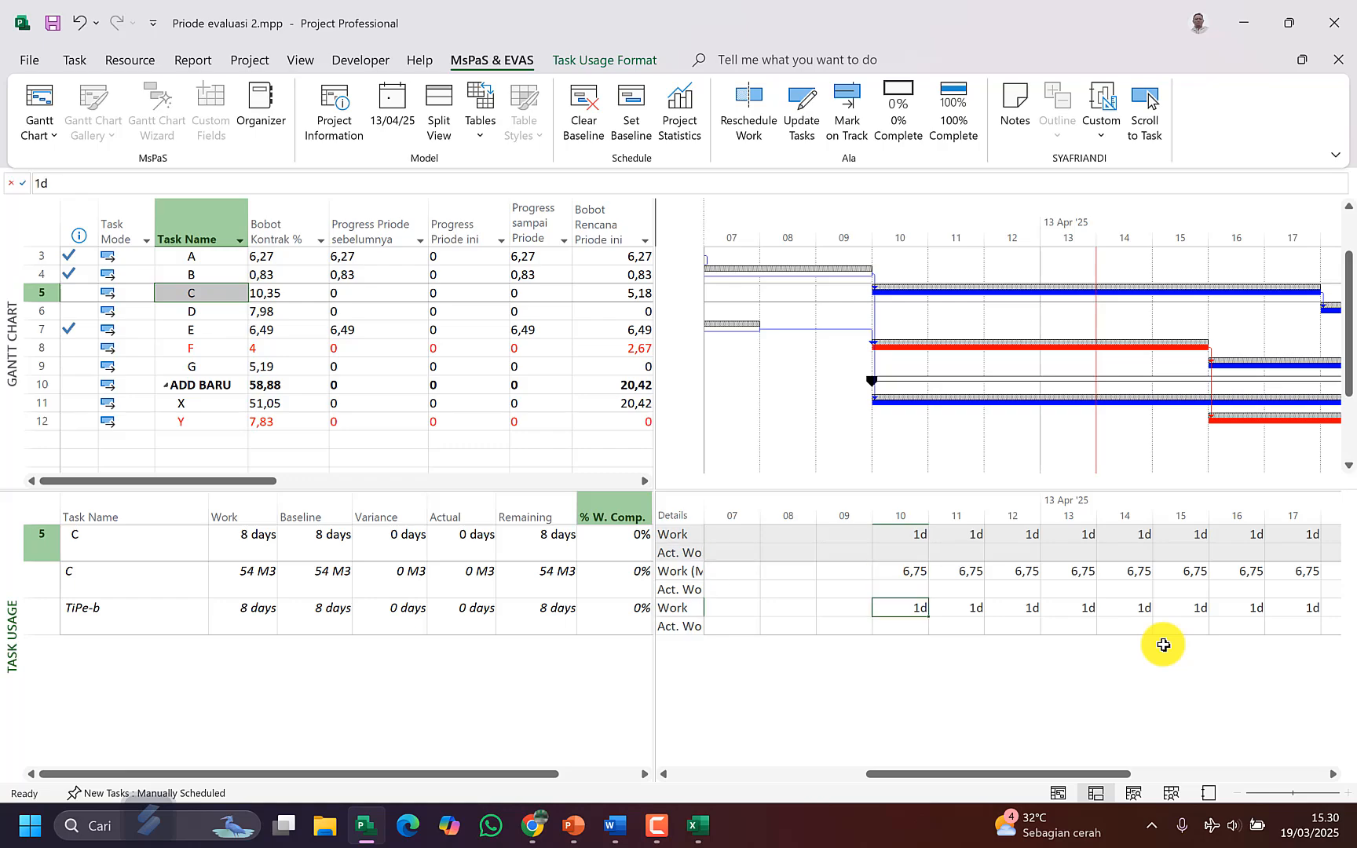
pyautogui.click(206, 310)
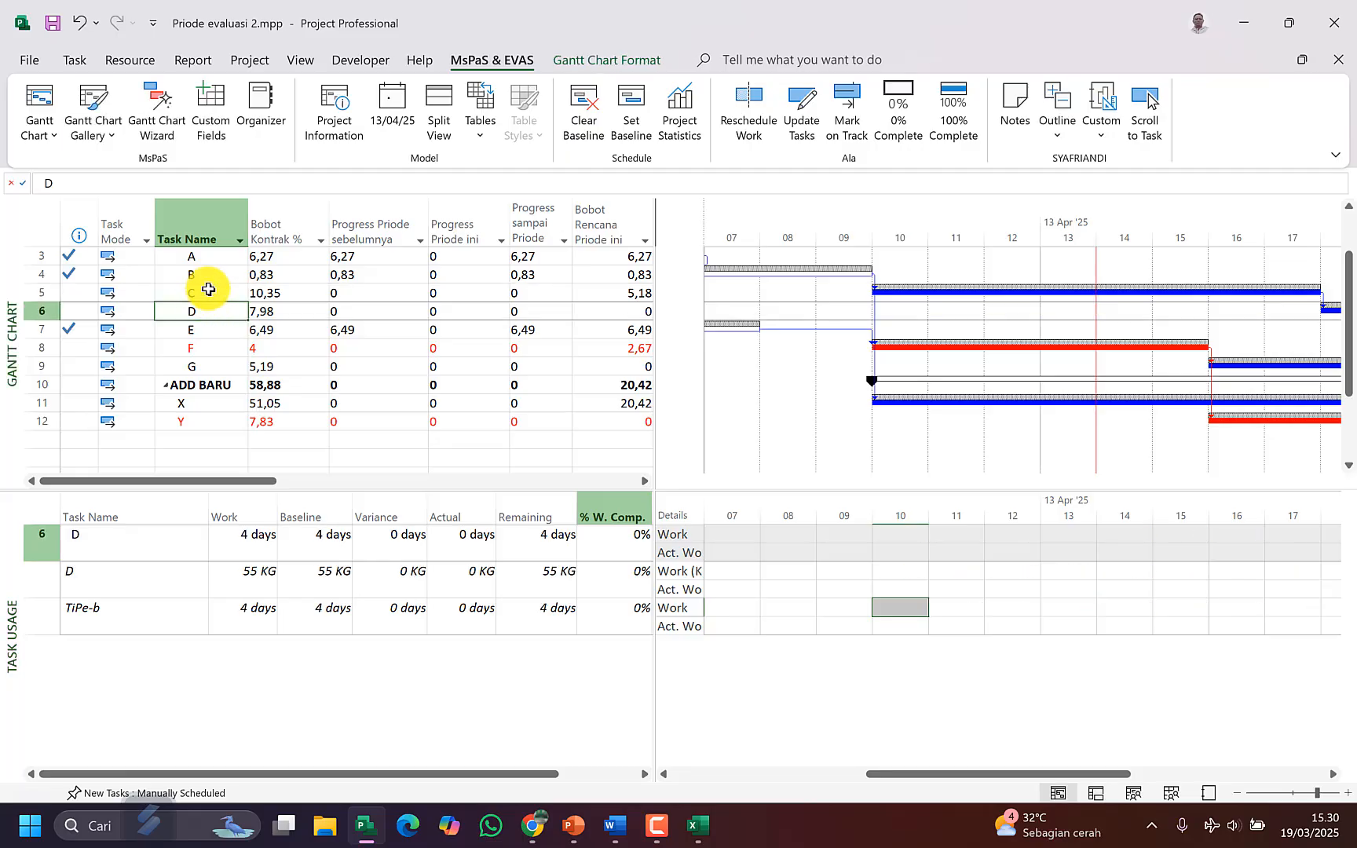
pyautogui.click(208, 291)
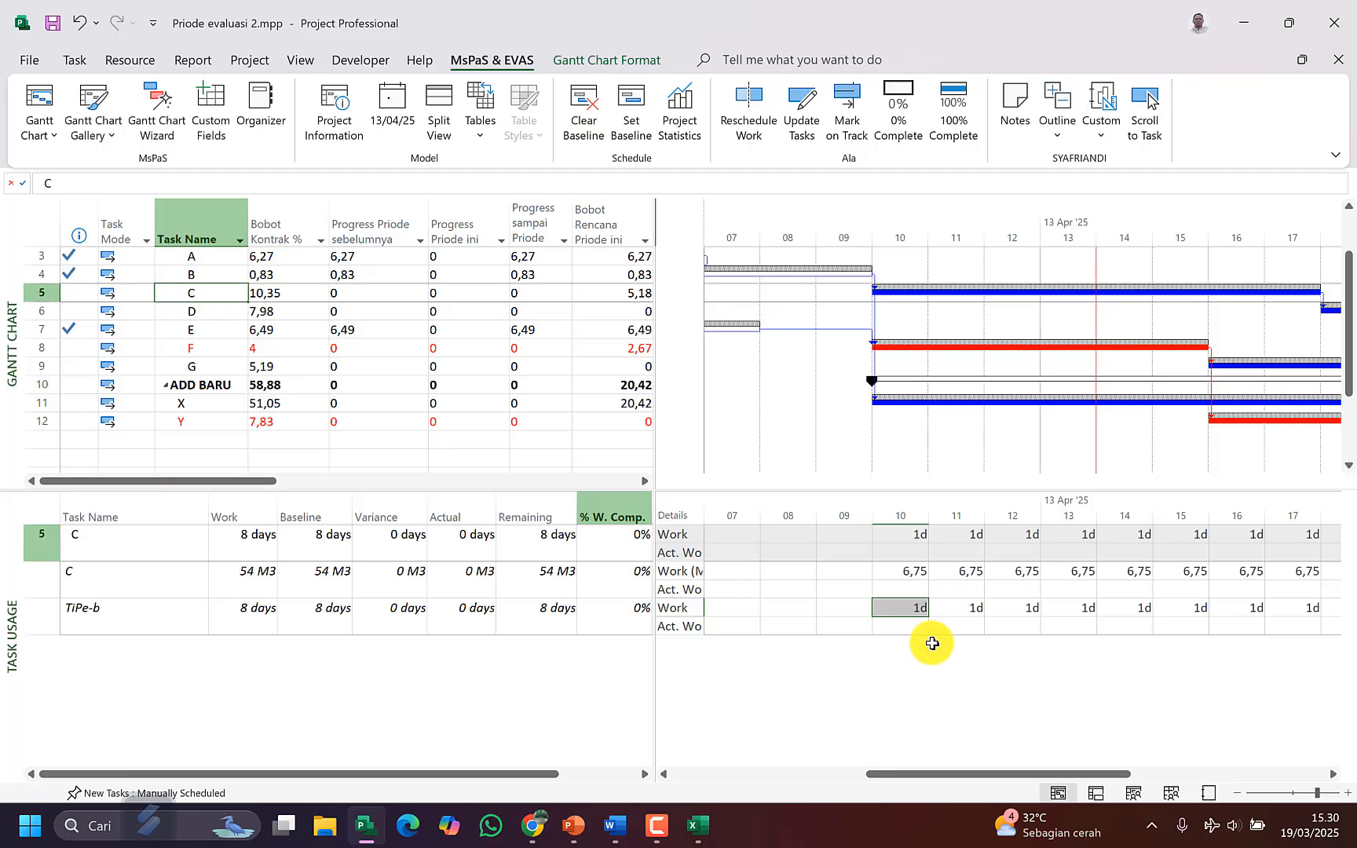
pyautogui.click(920, 626)
pyautogui.write('0')
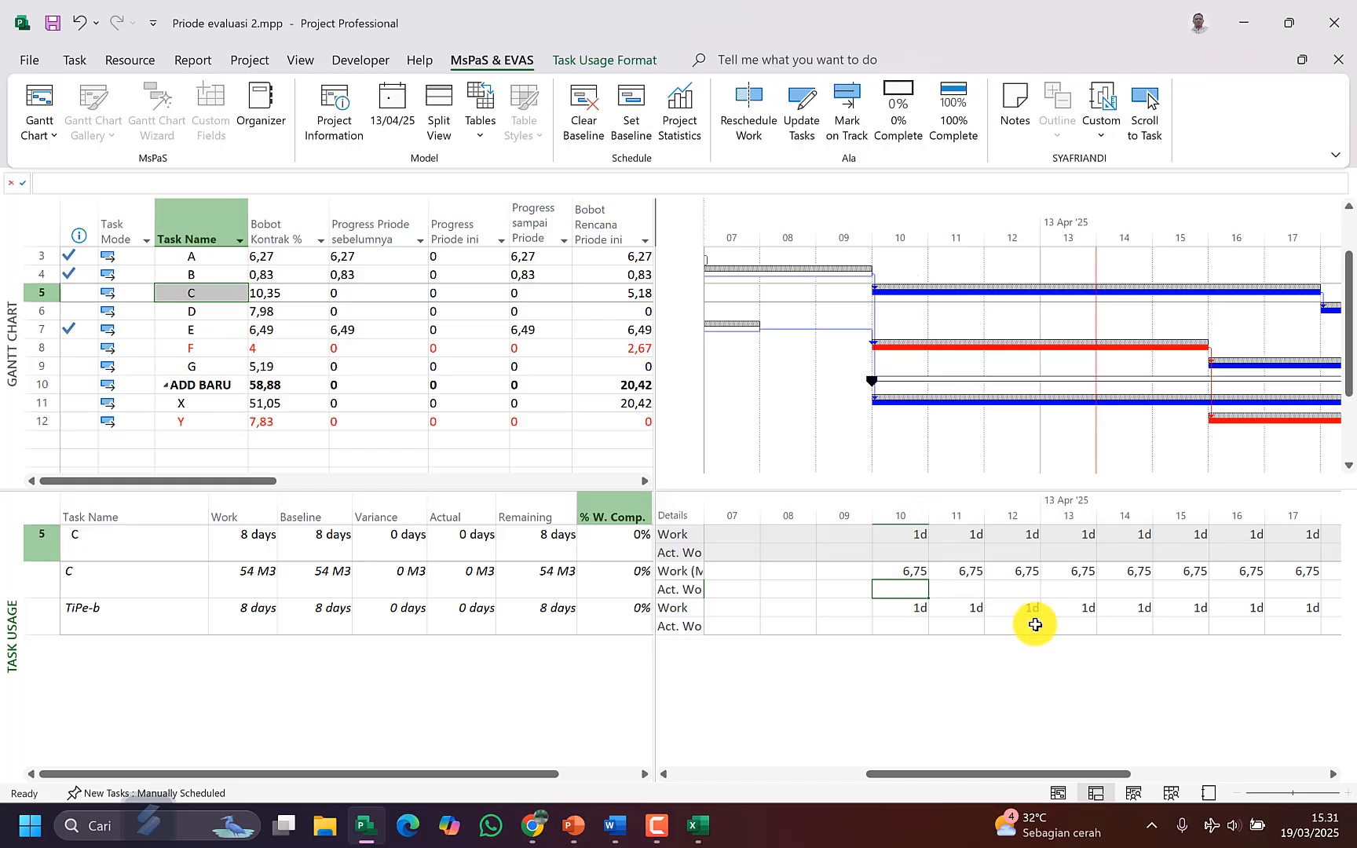
pyautogui.press('Right')
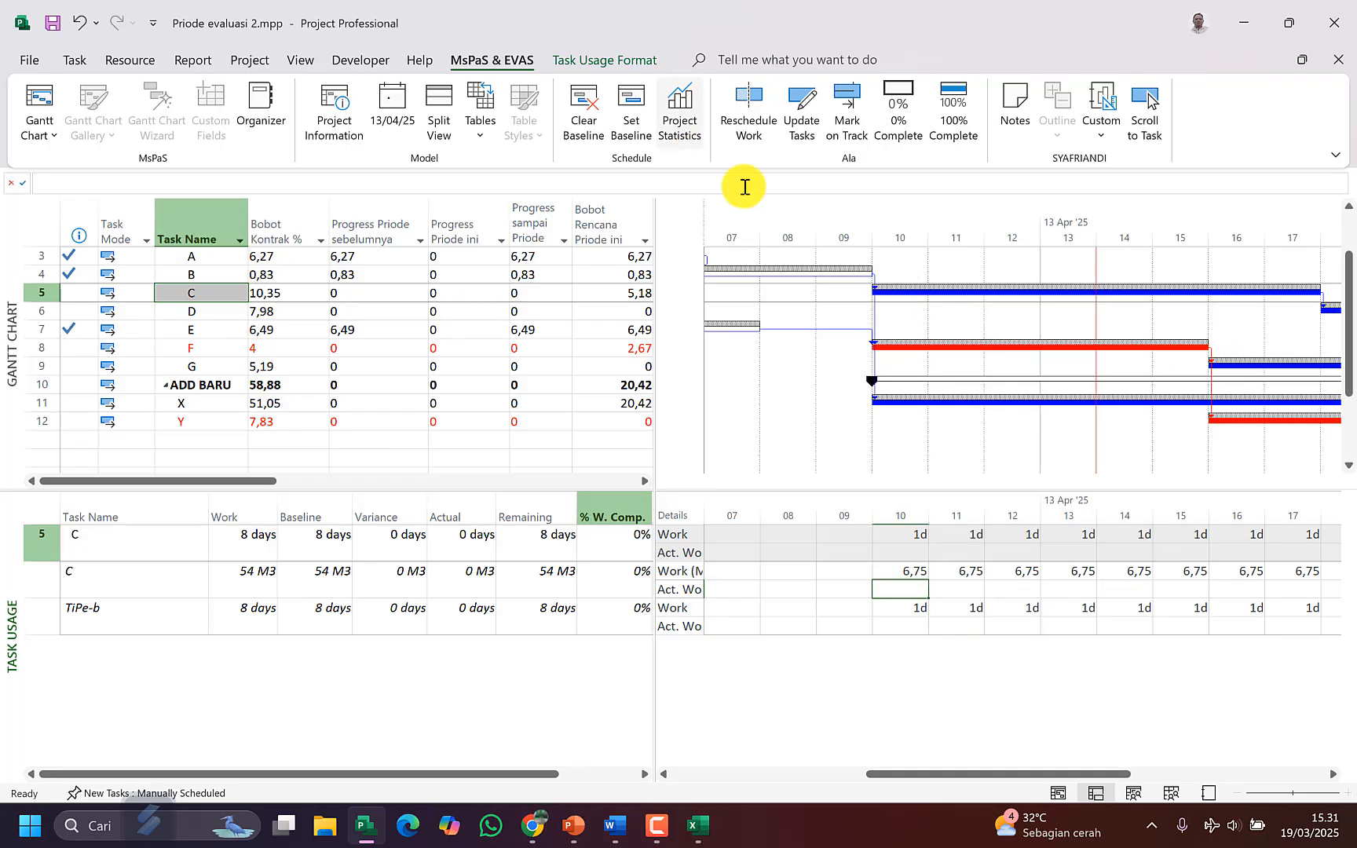
# Step: Mark task C on track and set the 10 April actual work to 0 for both TiPe-b and material C
pyautogui.click(854, 109)
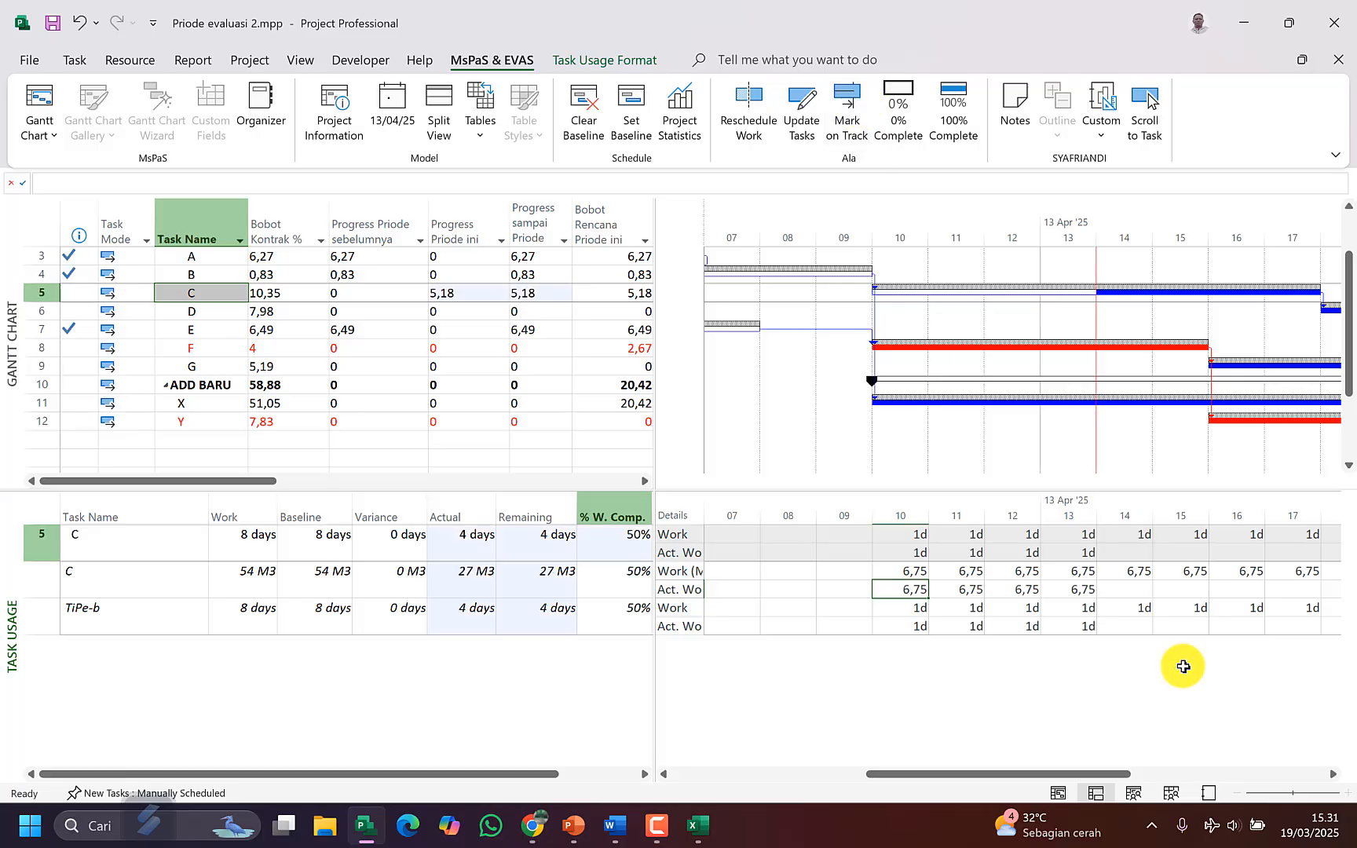
pyautogui.write('0')
pyautogui.press('Up')
pyautogui.press('Up')
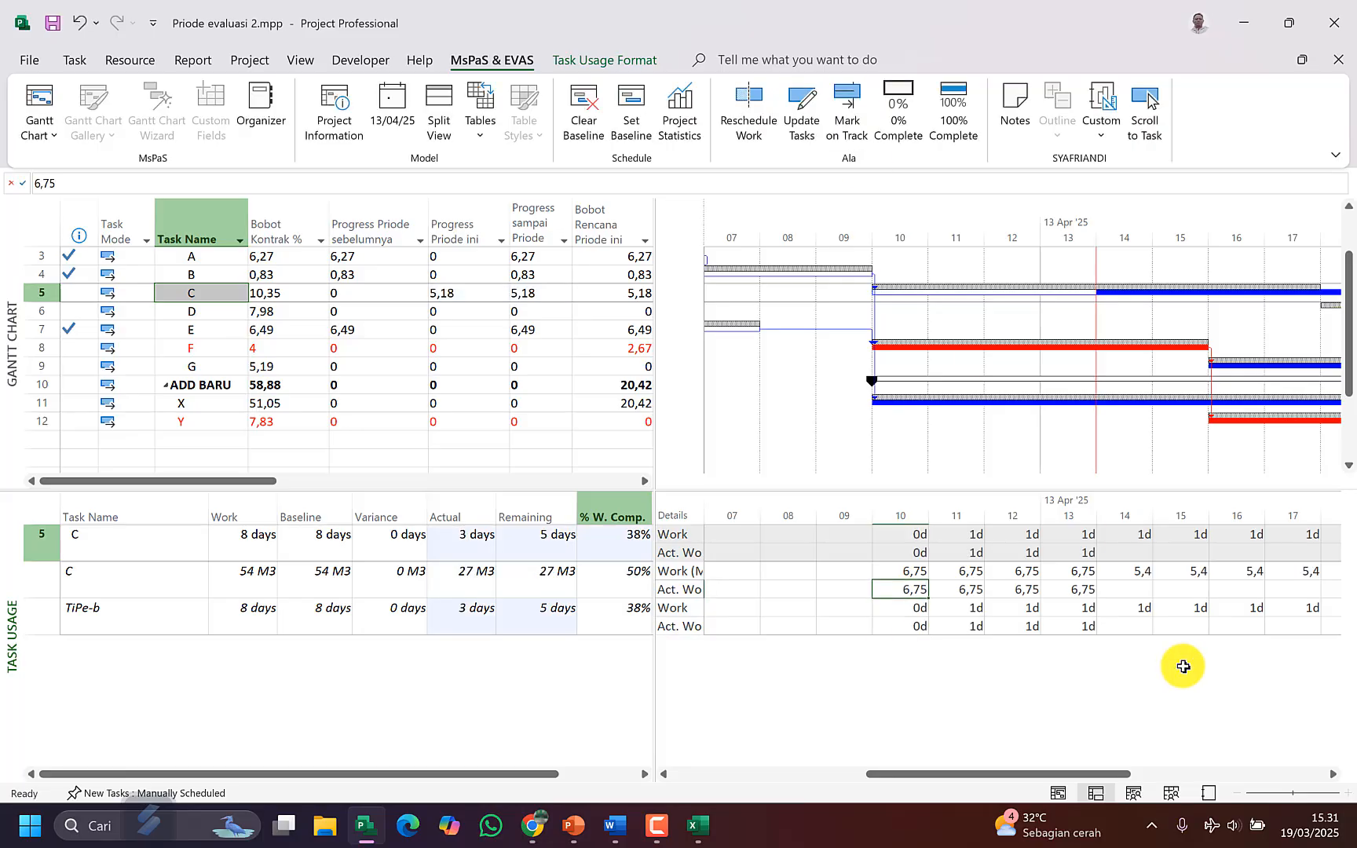
pyautogui.write('0')
pyautogui.press('Up')
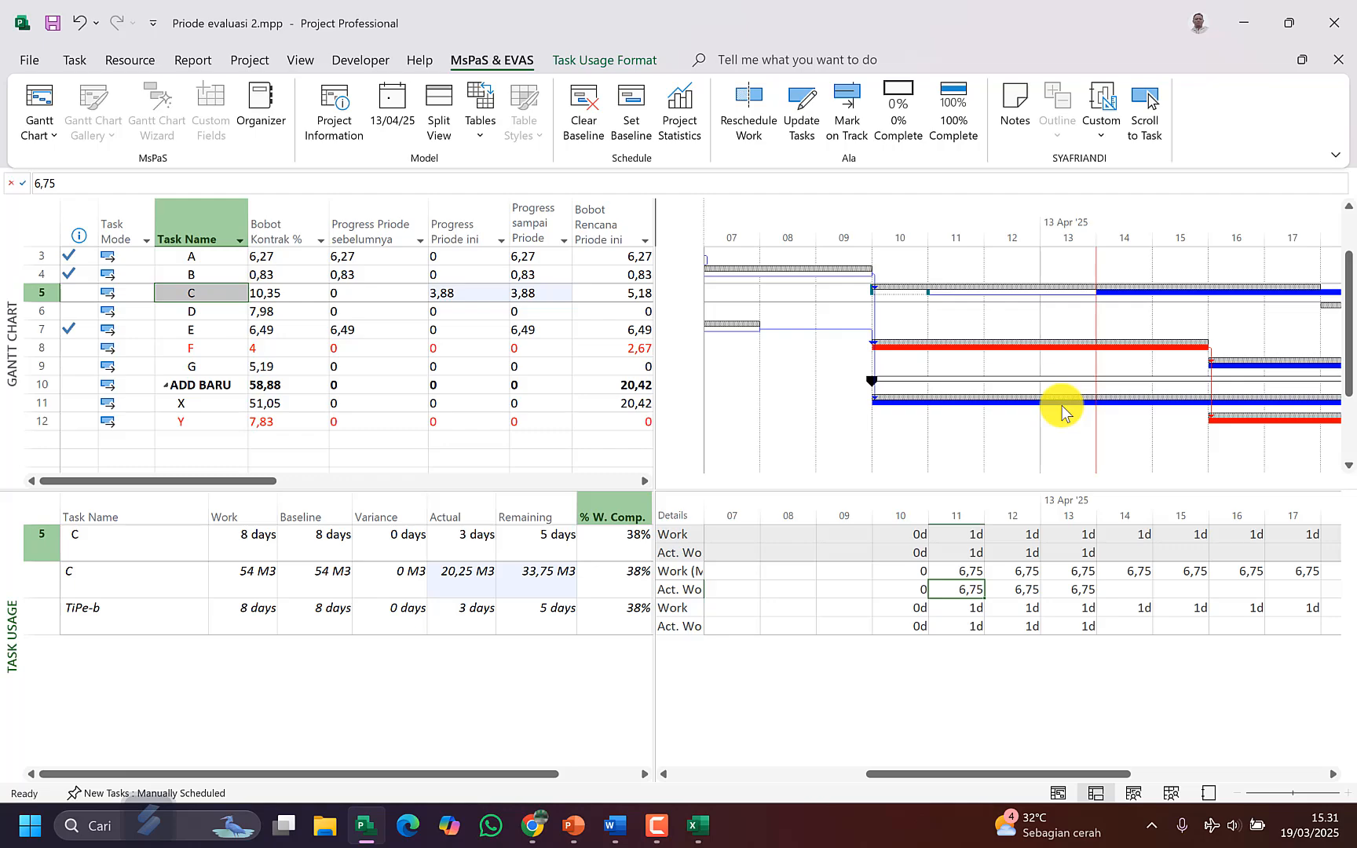
# Step: Set material C's actual work to 4 M3 on each of 11, 12 and 13 April
pyautogui.write('4')
pyautogui.press('Right')
pyautogui.write('4')
pyautogui.press('Right')
pyautogui.write('4')
pyautogui.press('Right')
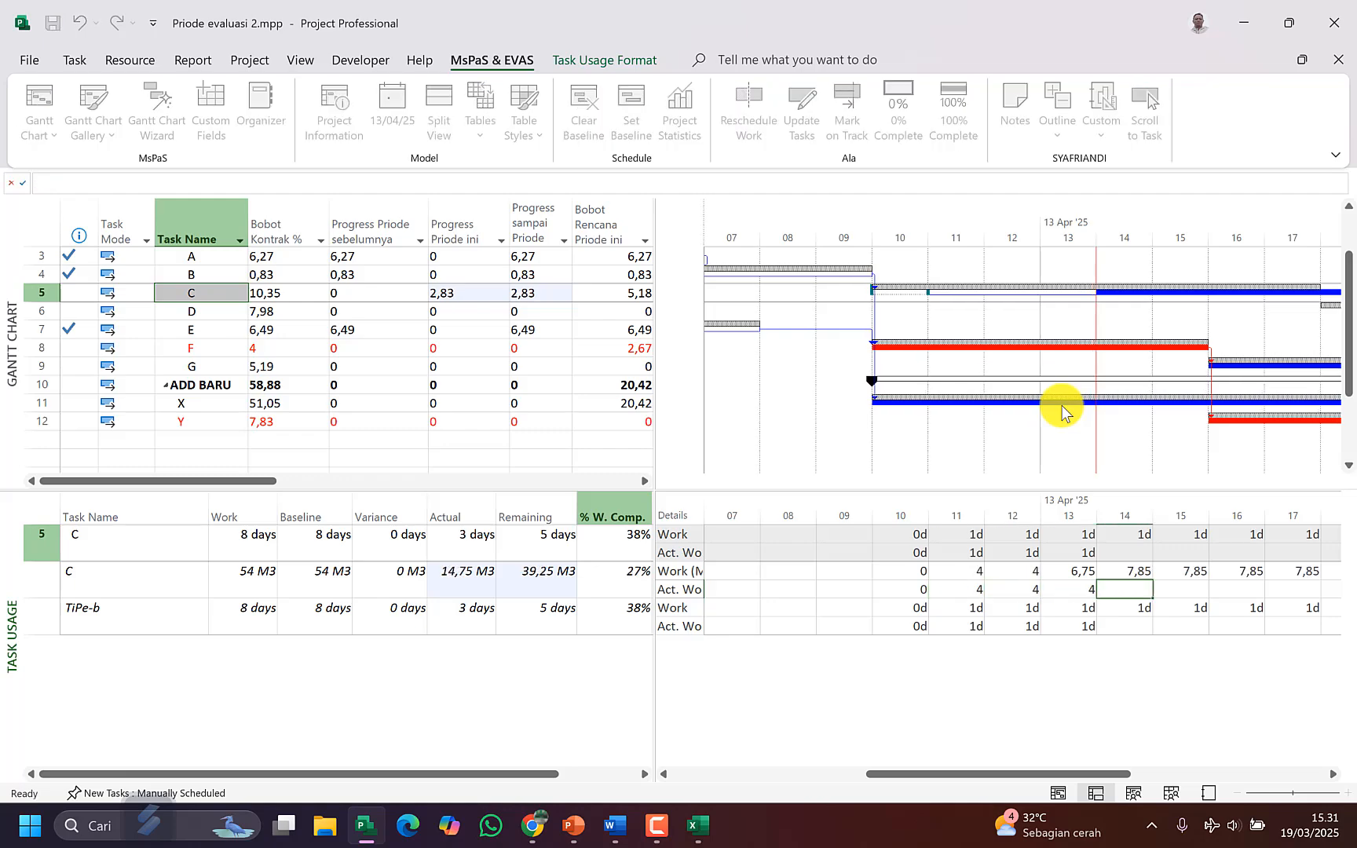
# Step: Check how material C's remaining volume is spread over the coming days and set task C's remaining work to 7 days
pyautogui.click(476, 578)
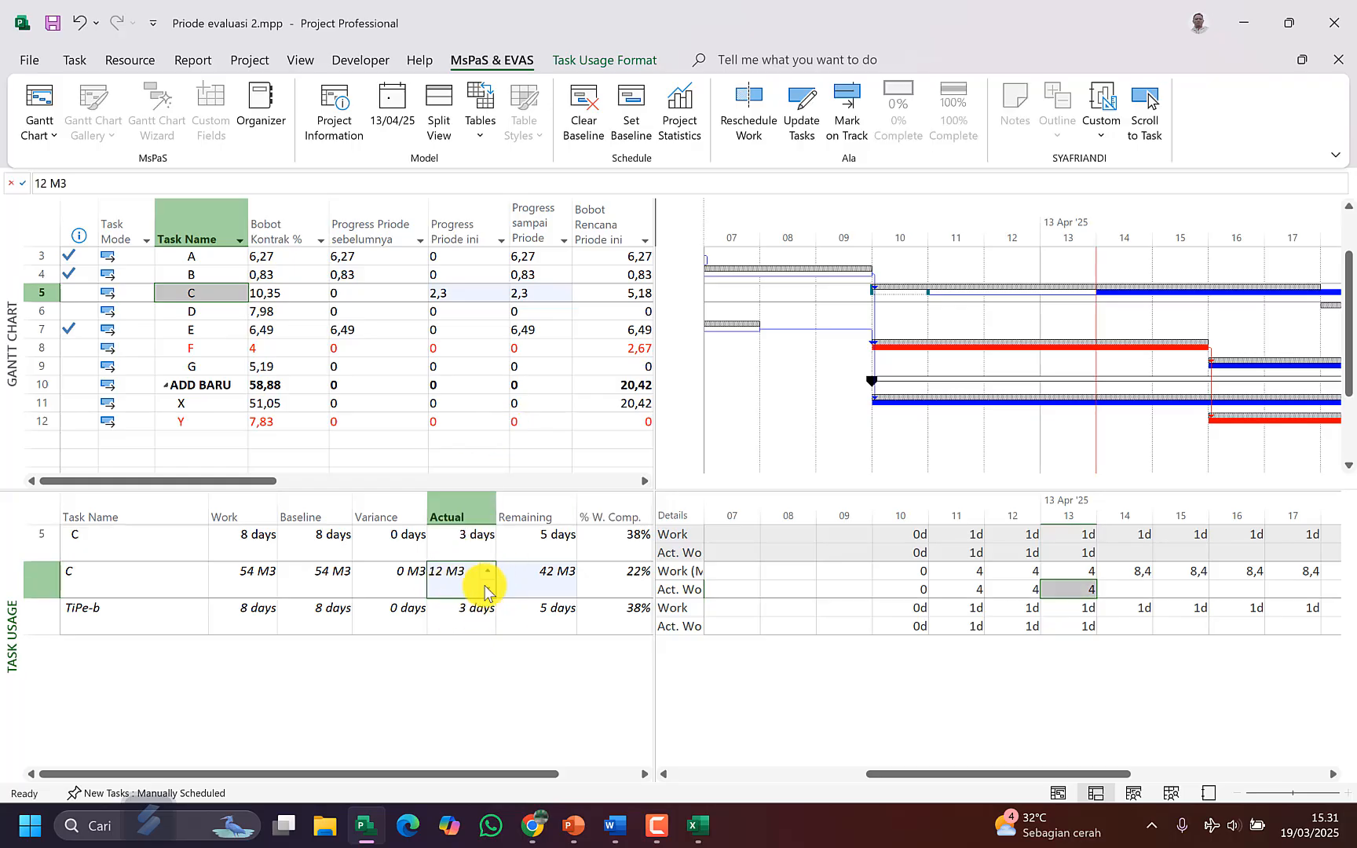
pyautogui.click(332, 585)
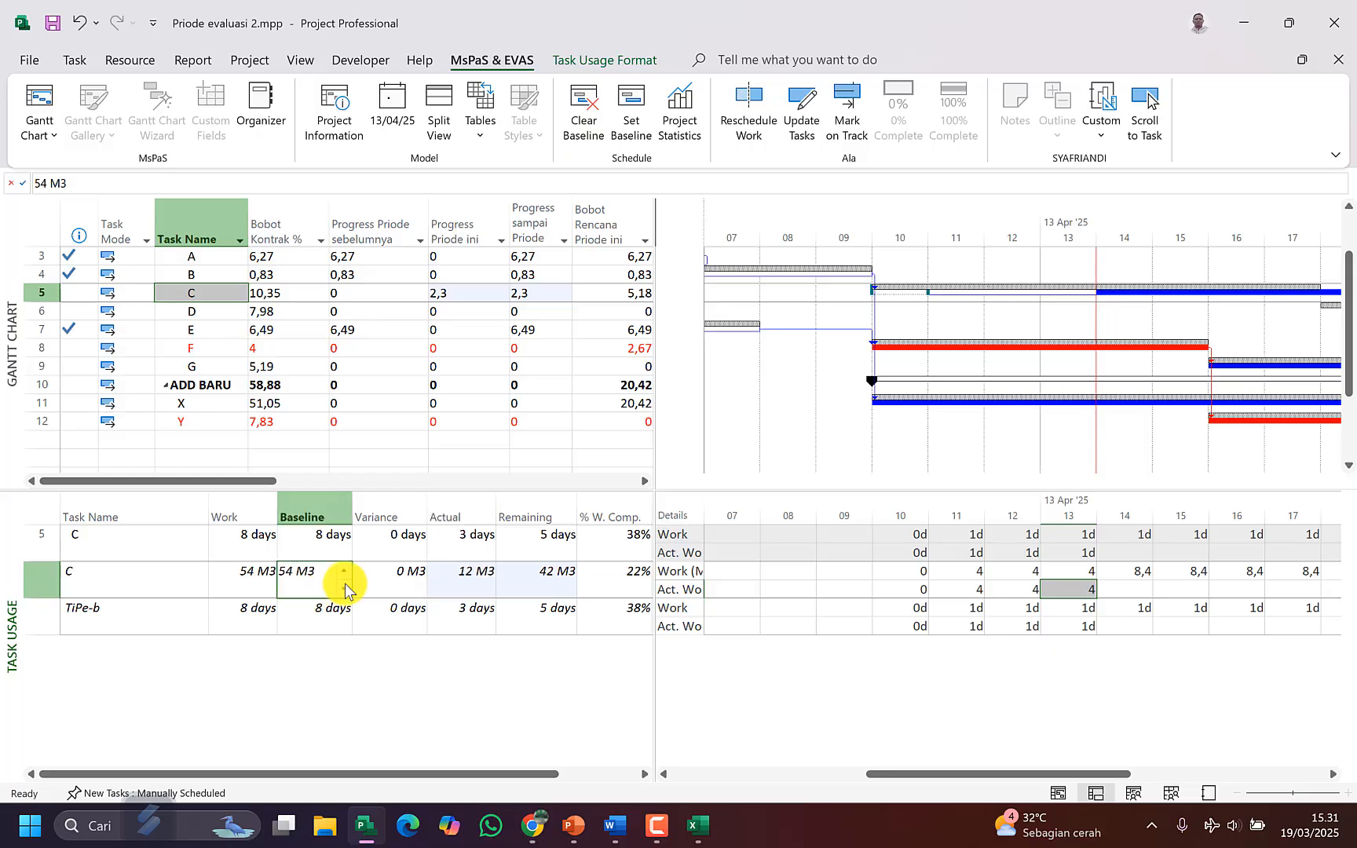
pyautogui.click(1139, 574)
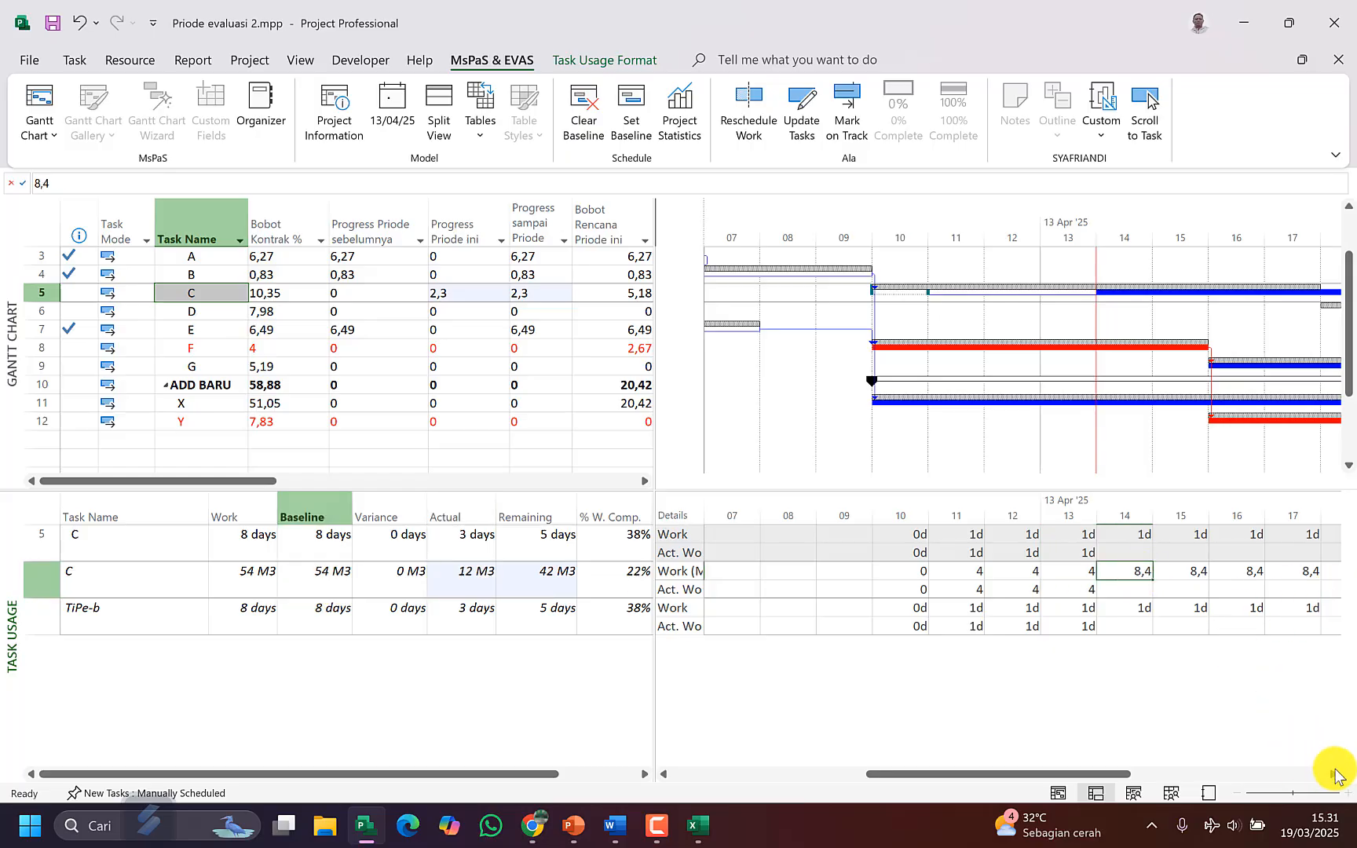
pyautogui.click(1335, 776)
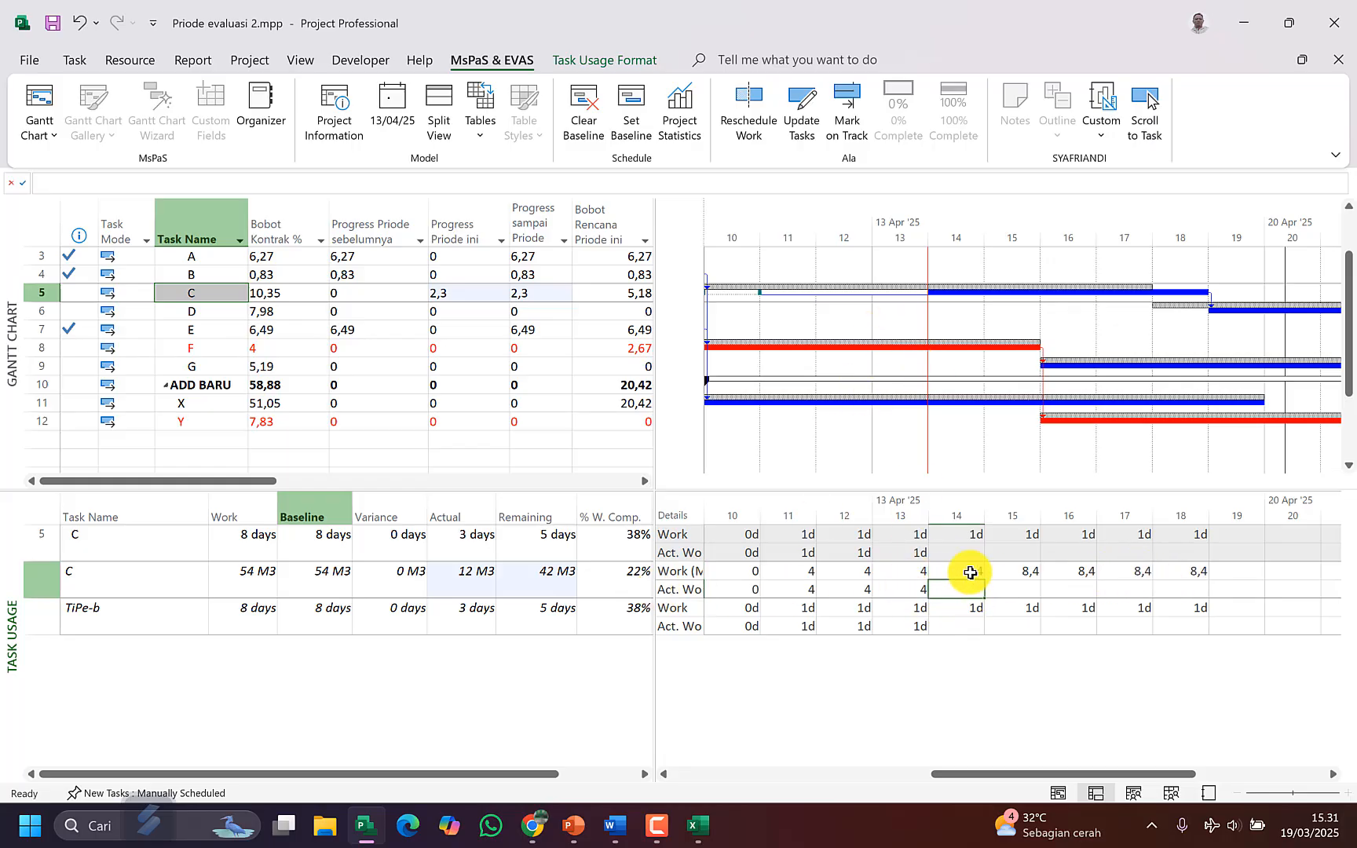
pyautogui.moveTo(978, 571); pyautogui.dragTo(1196, 578)
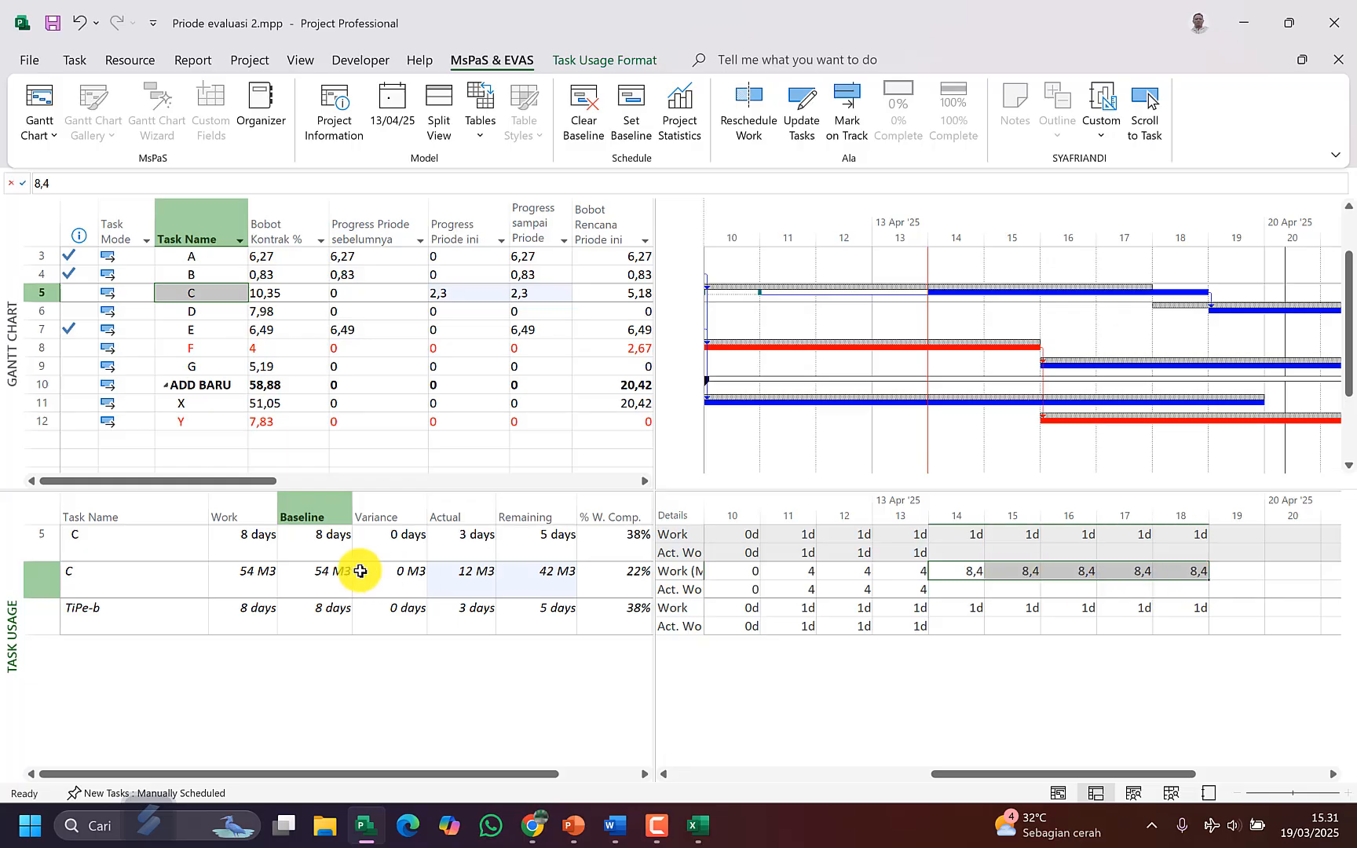
pyautogui.click(550, 573)
pyautogui.click(554, 548)
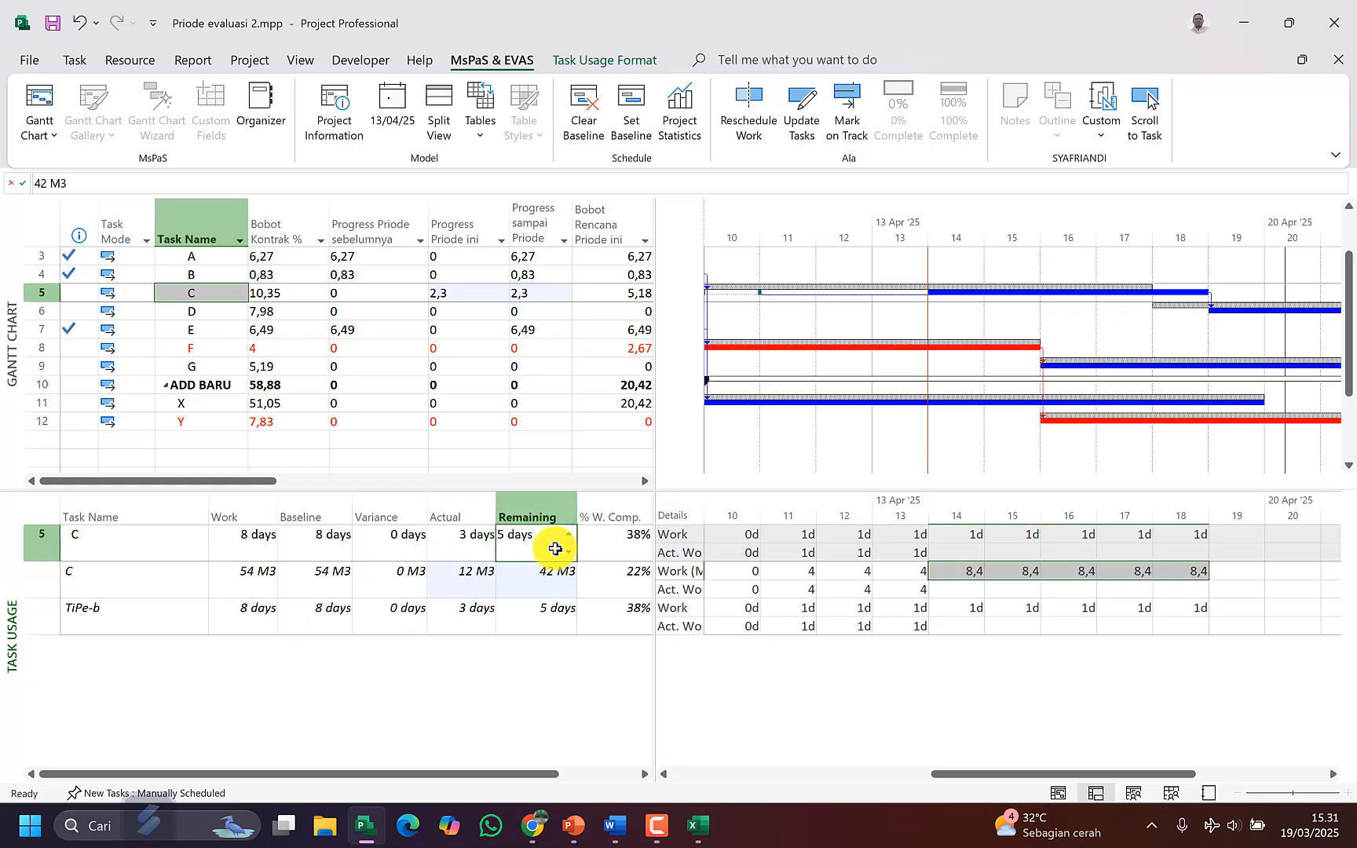
pyautogui.click(570, 535)
pyautogui.click(569, 536)
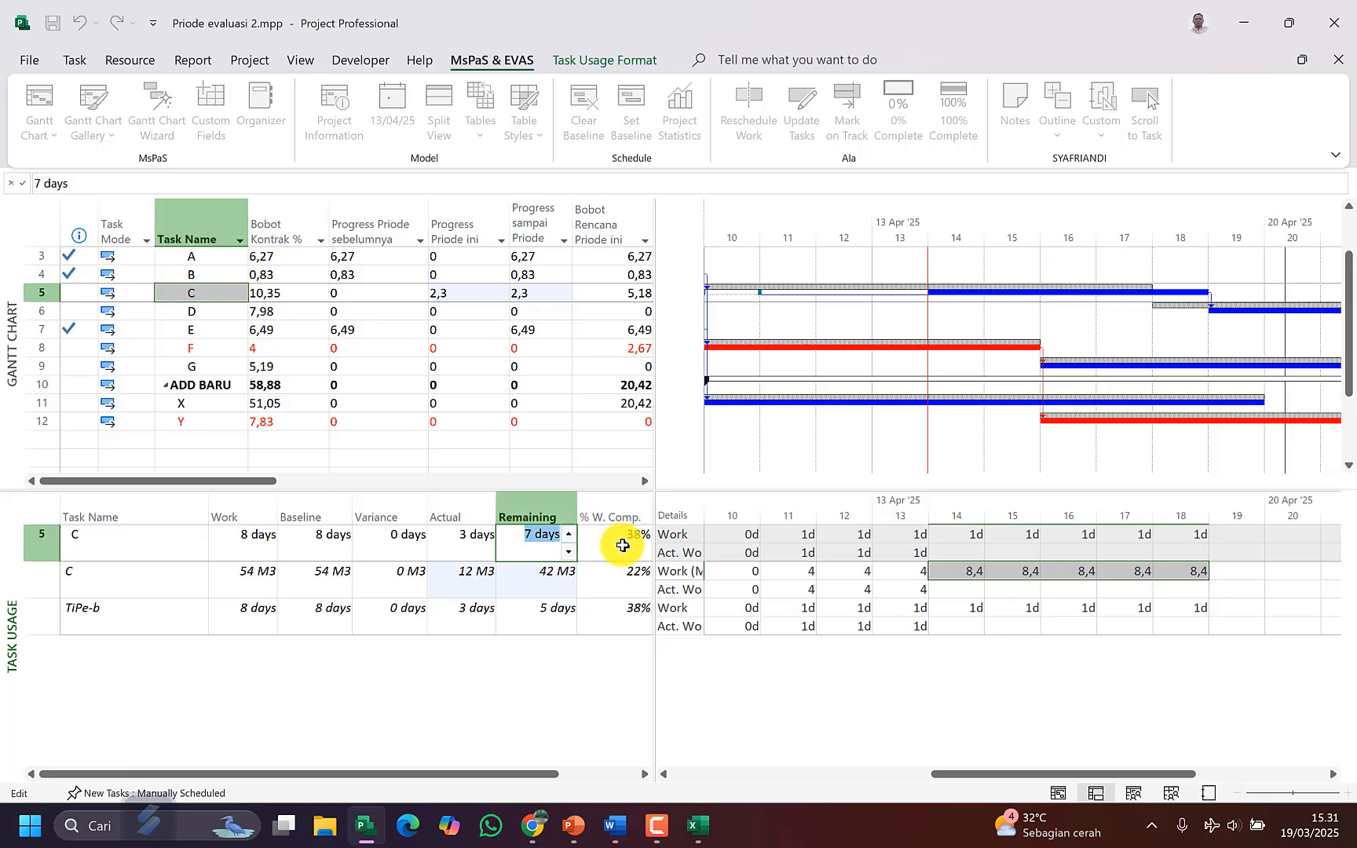
pyautogui.click(621, 542)
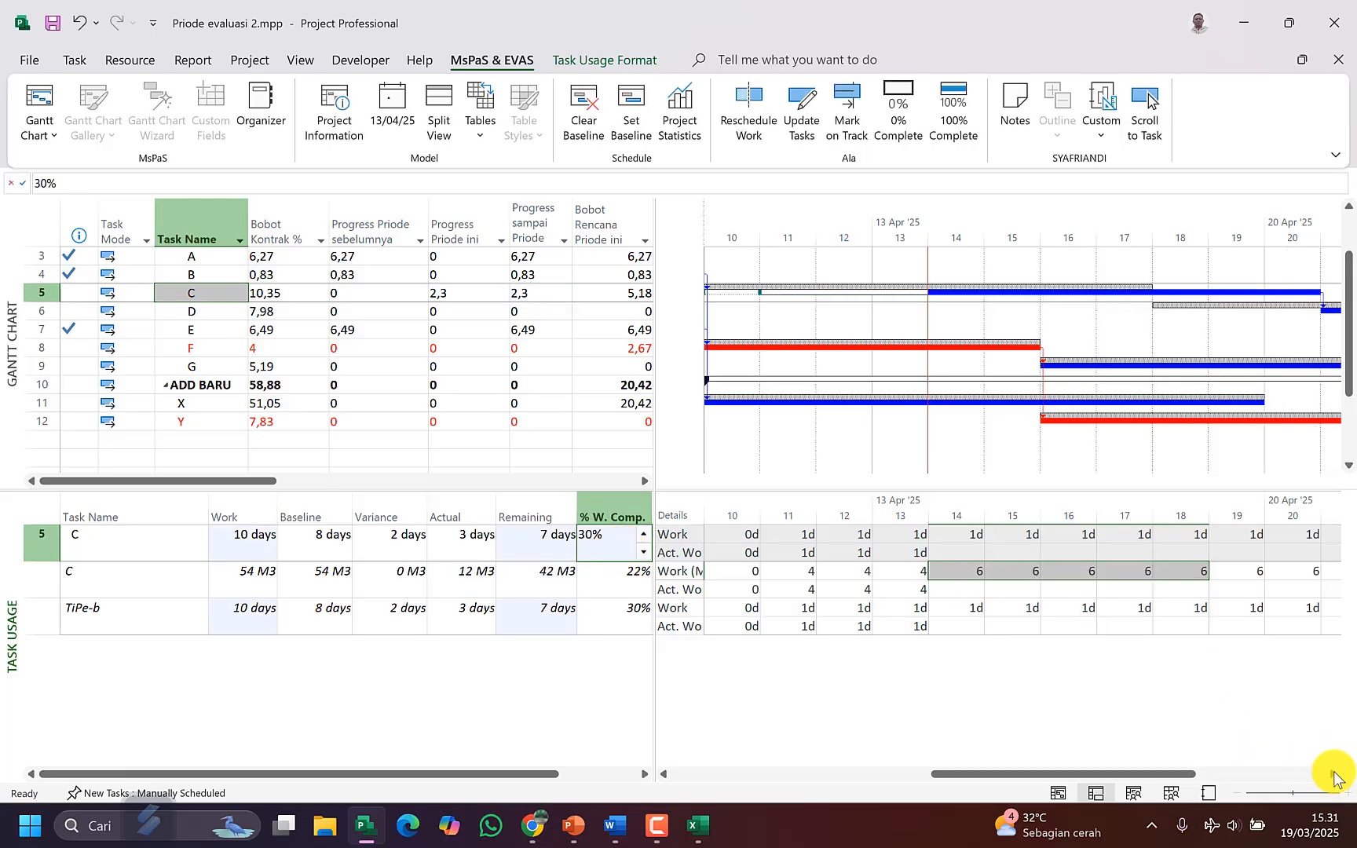
pyautogui.click(1333, 774)
pyautogui.click(1333, 775)
pyautogui.click(1333, 775)
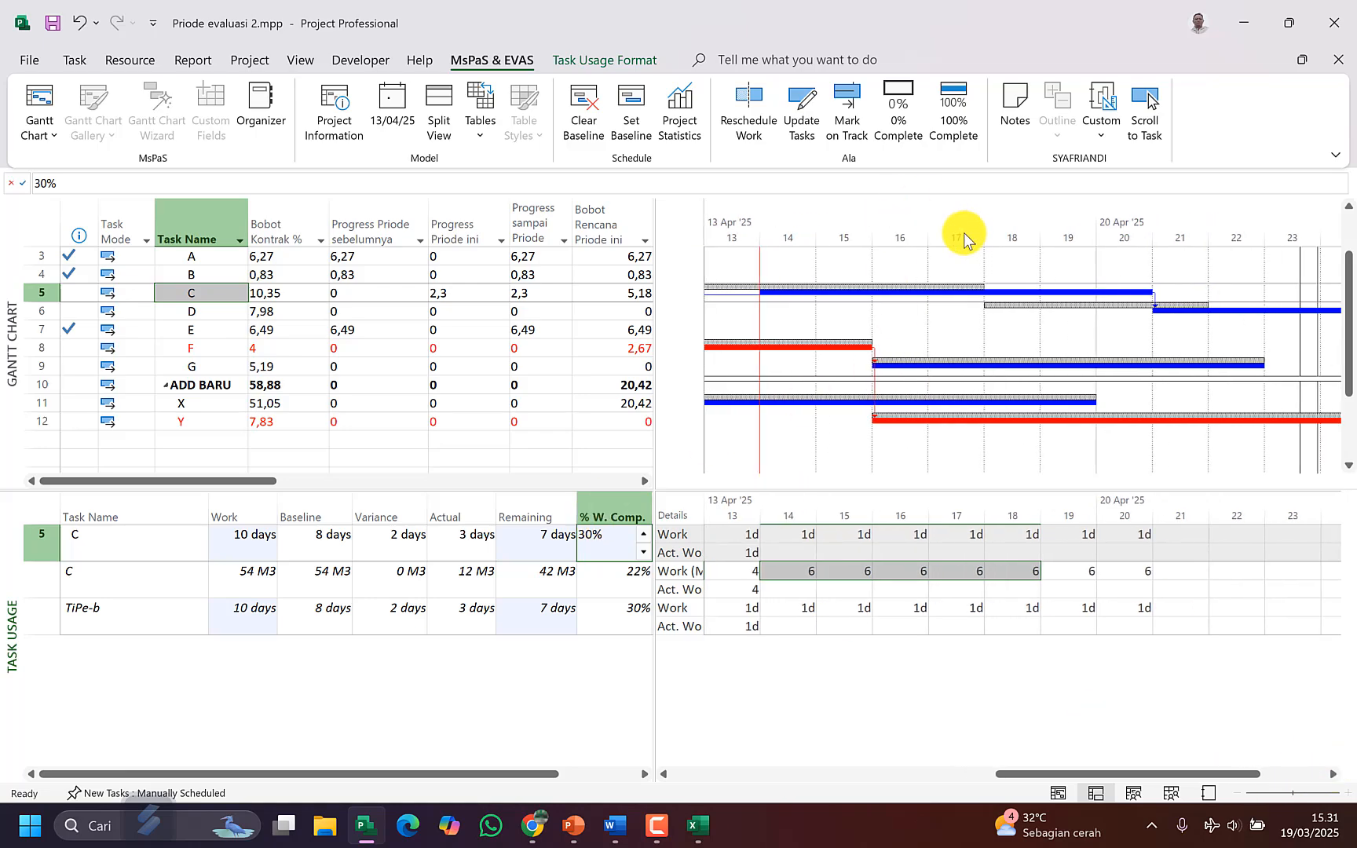
# Step: Reschedule task F on the Gantt Chart so it starts on 12 April
pyautogui.moveTo(1032, 772); pyautogui.dragTo(867, 776)
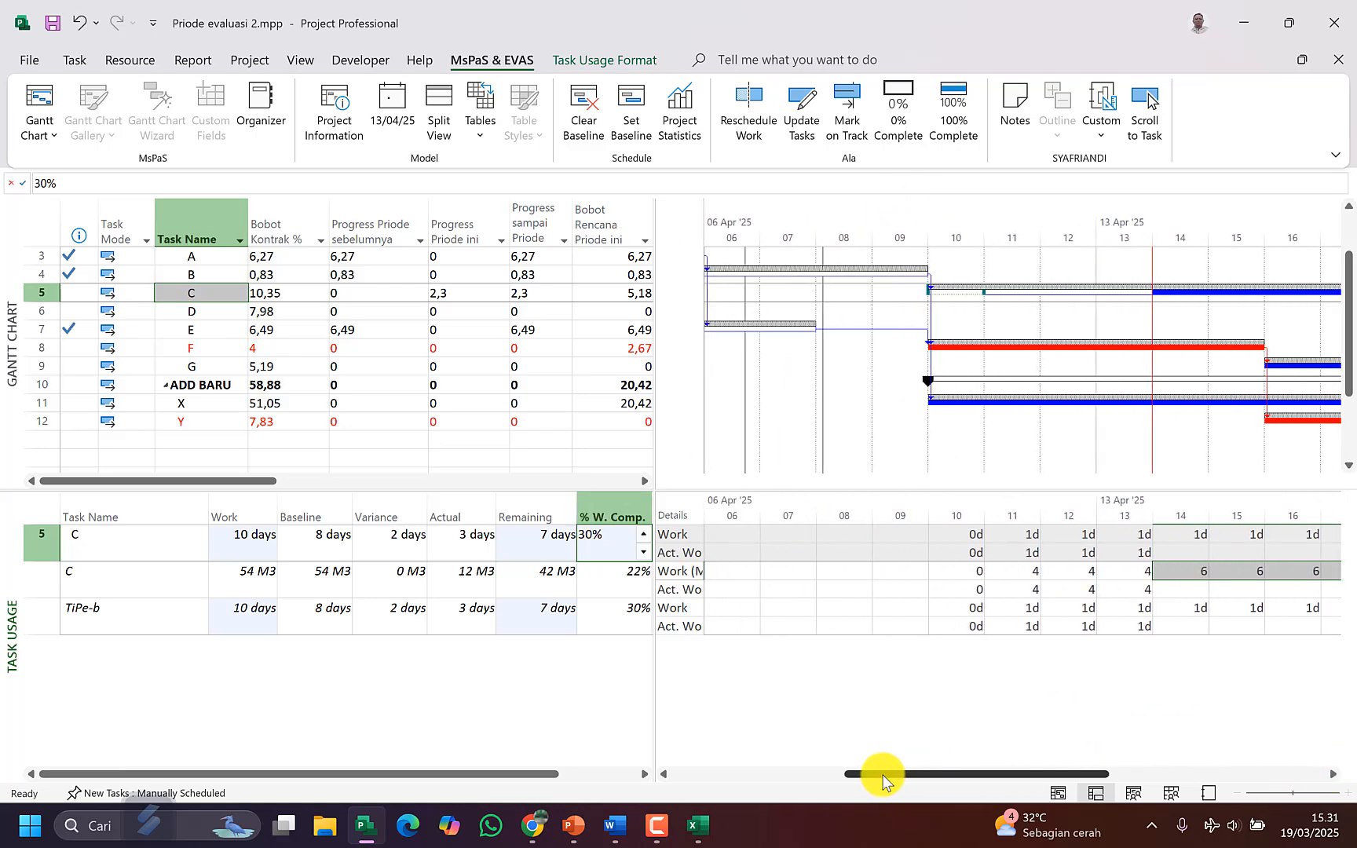
pyautogui.click(210, 347)
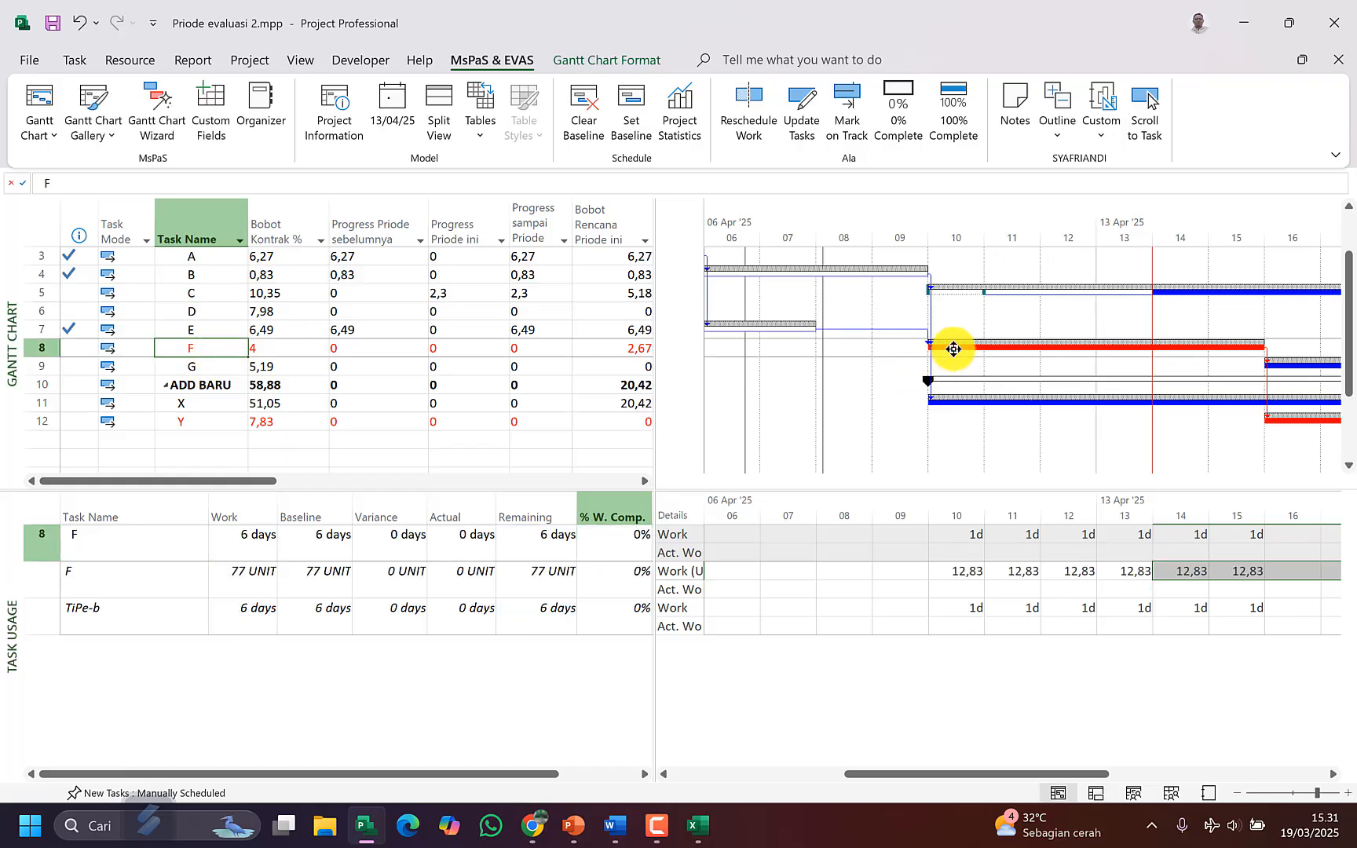
pyautogui.moveTo(953, 347); pyautogui.dragTo(1032, 347)
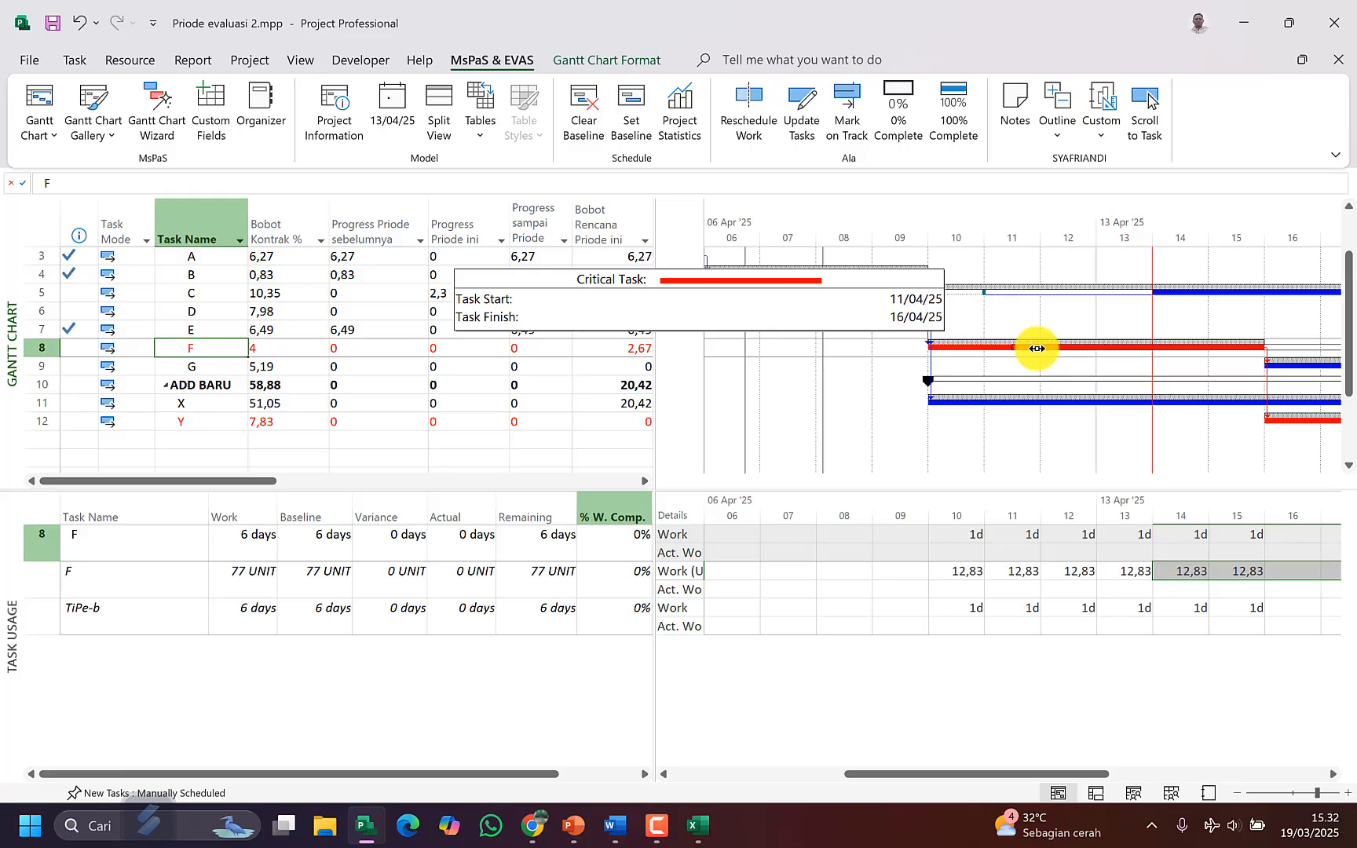
pyautogui.moveTo(1036, 348); pyautogui.dragTo(1076, 348)
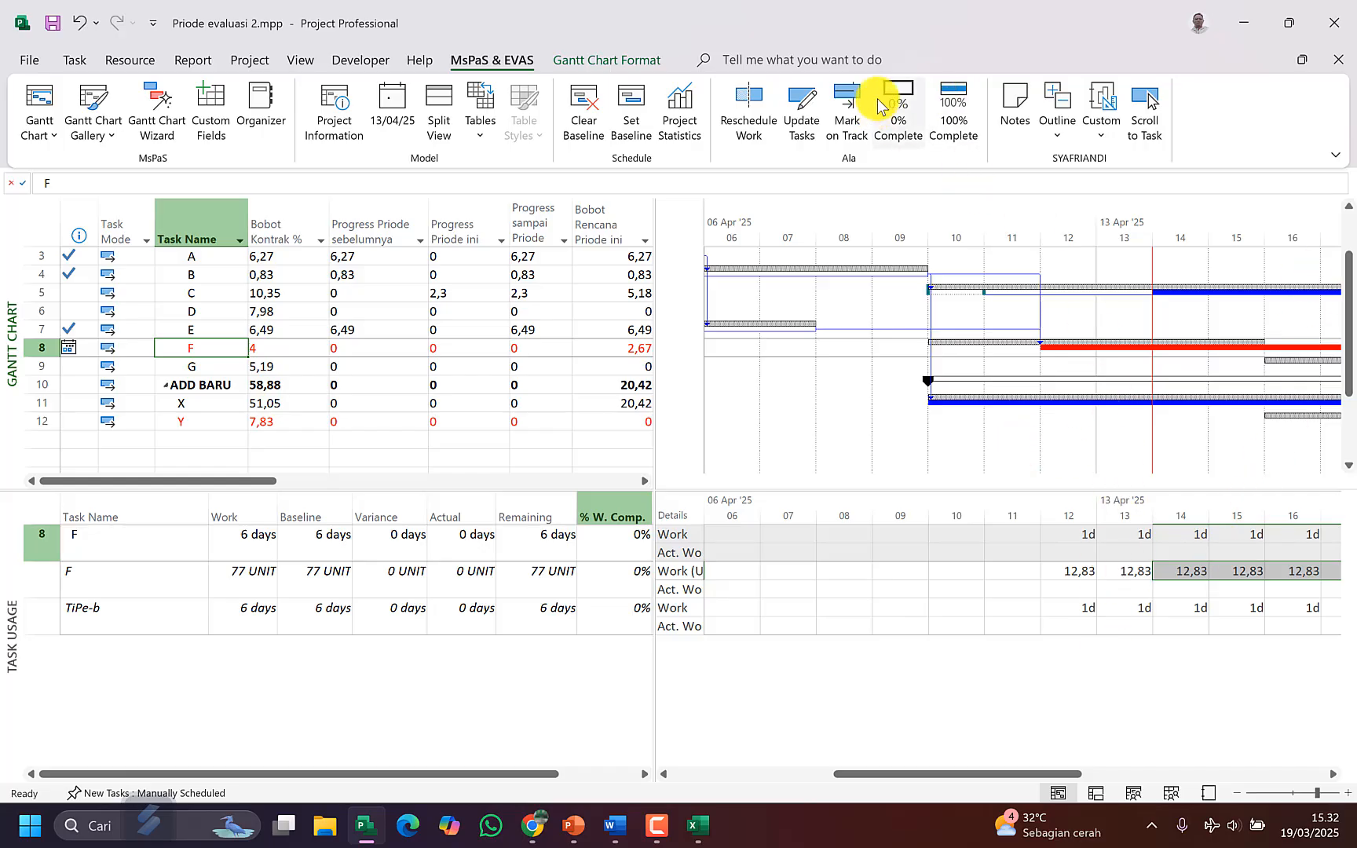
# Step: Mark task F on track and set material F's actual work to 4 units on both 12 and 13 April
pyautogui.click(856, 110)
pyautogui.click(1087, 631)
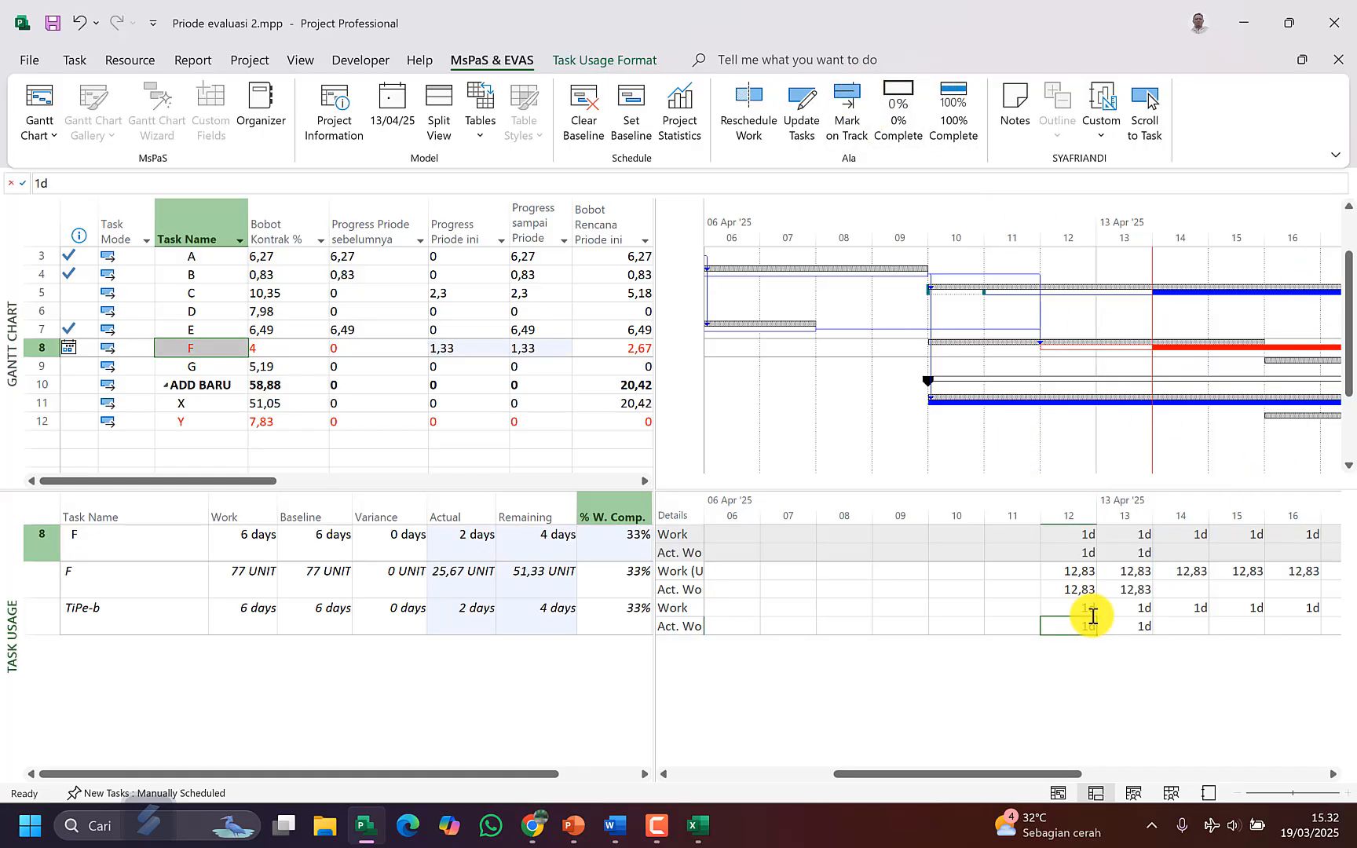
pyautogui.click(1088, 587)
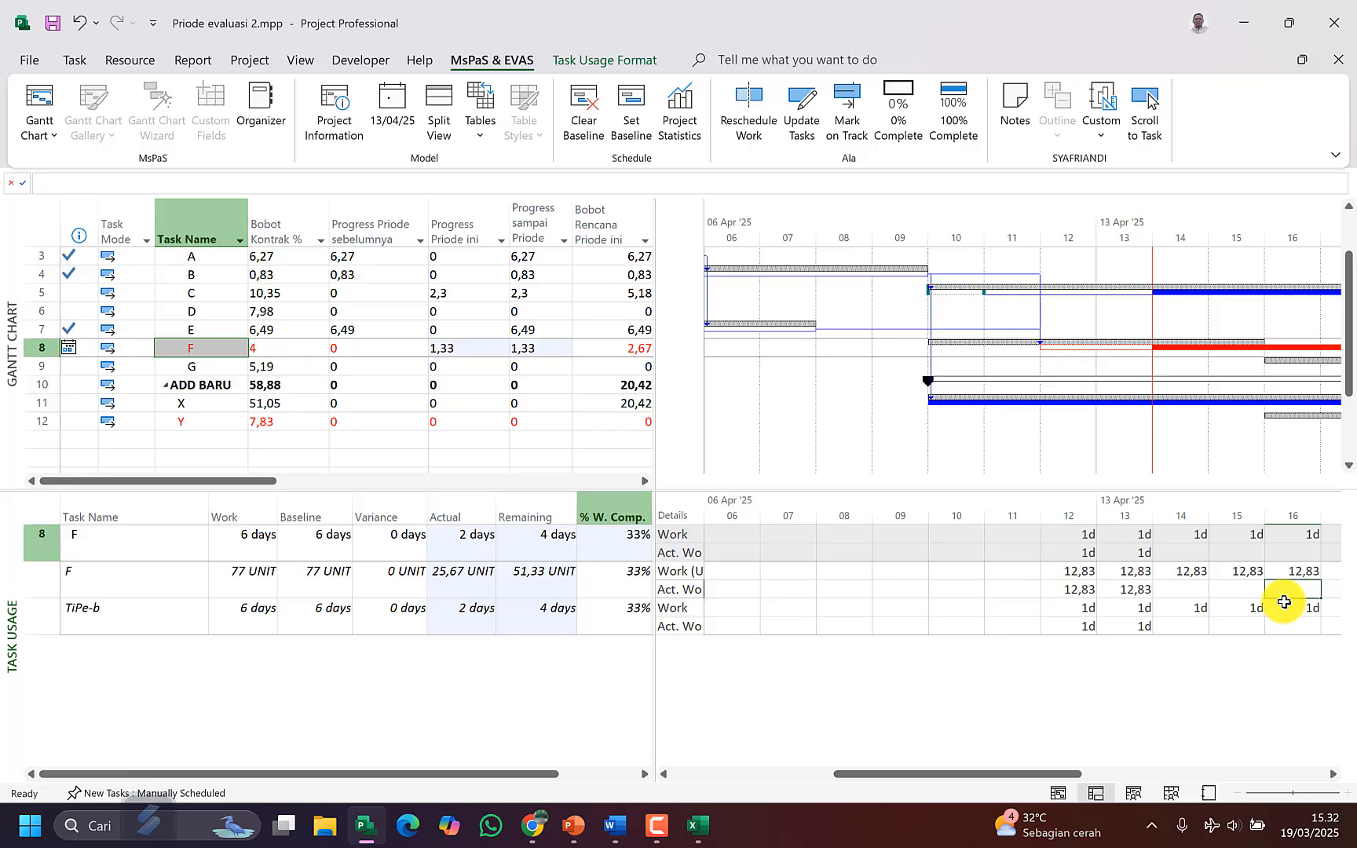
pyautogui.press('Right')
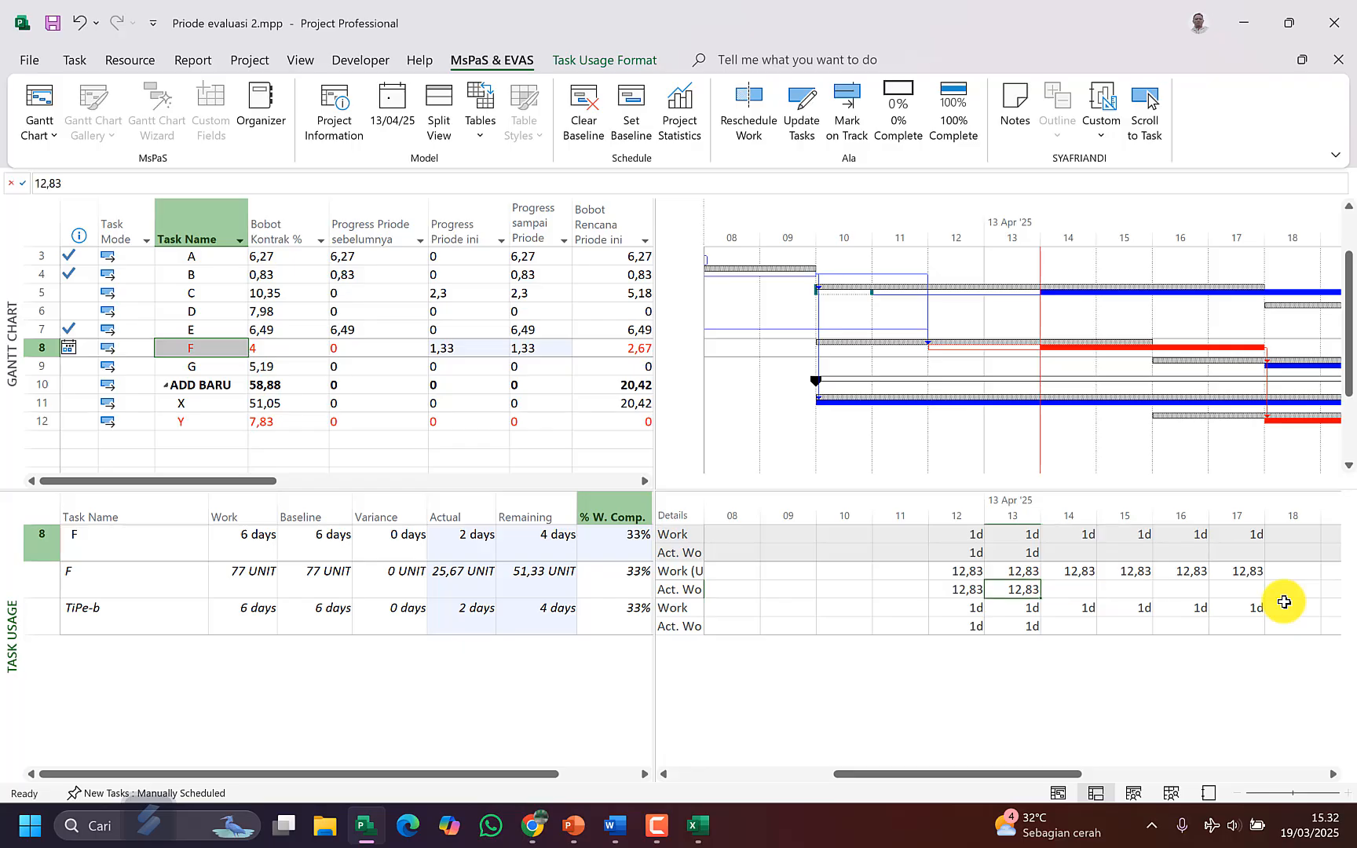
pyautogui.click(1081, 578)
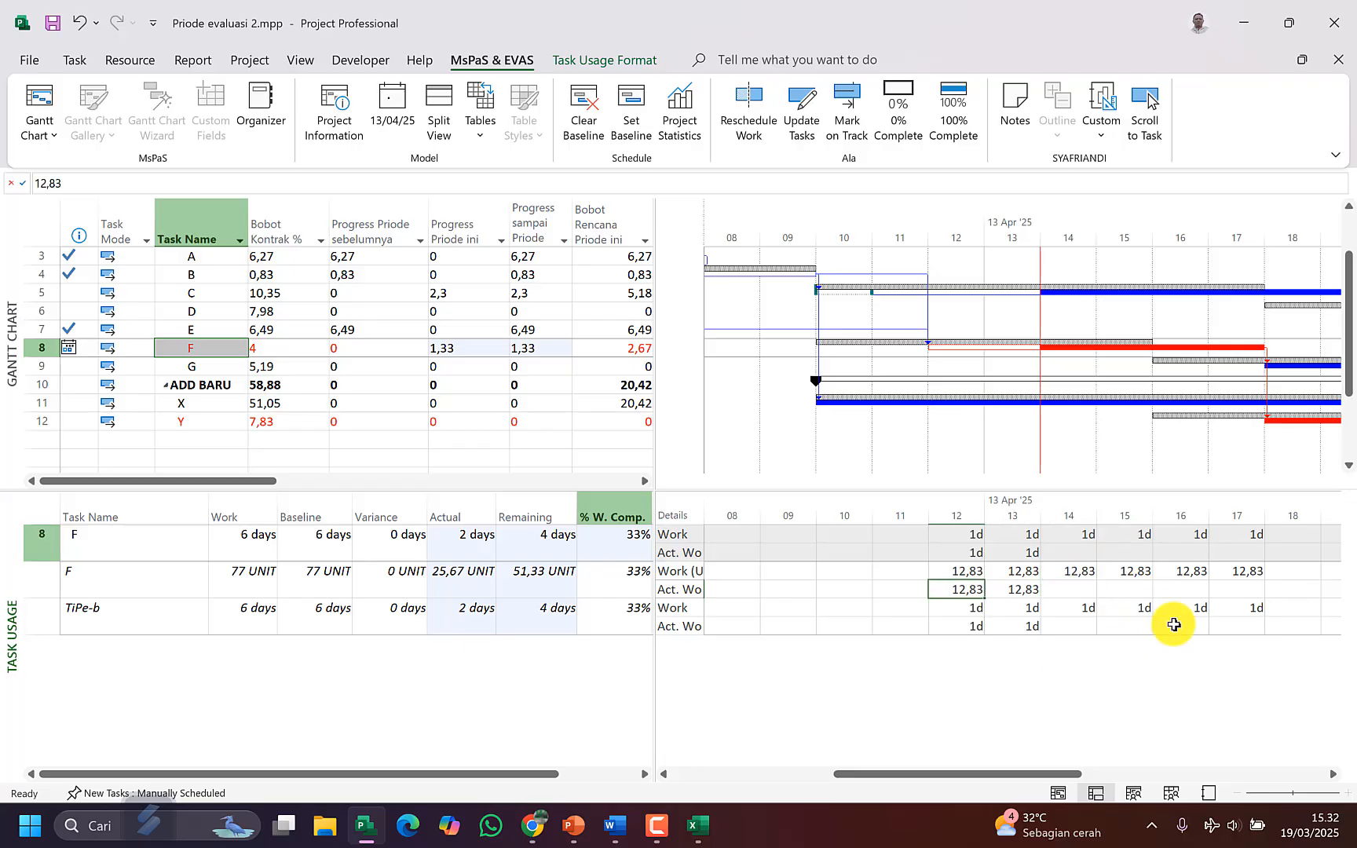
pyautogui.write('4')
pyautogui.press('Return')
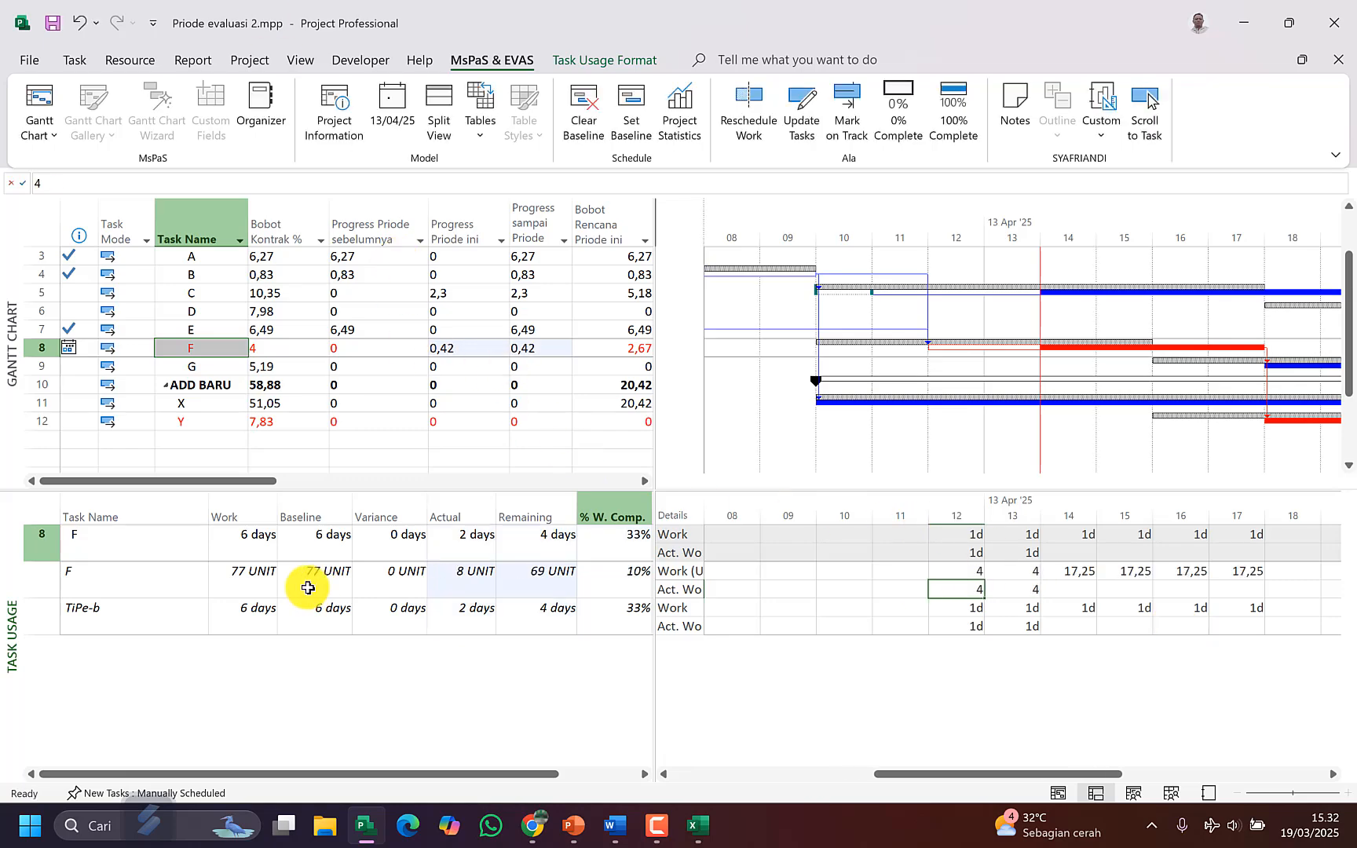
# Step: Set task F's remaining work to 6 days and check how its material is spread from 14 April onward
pyautogui.click(567, 542)
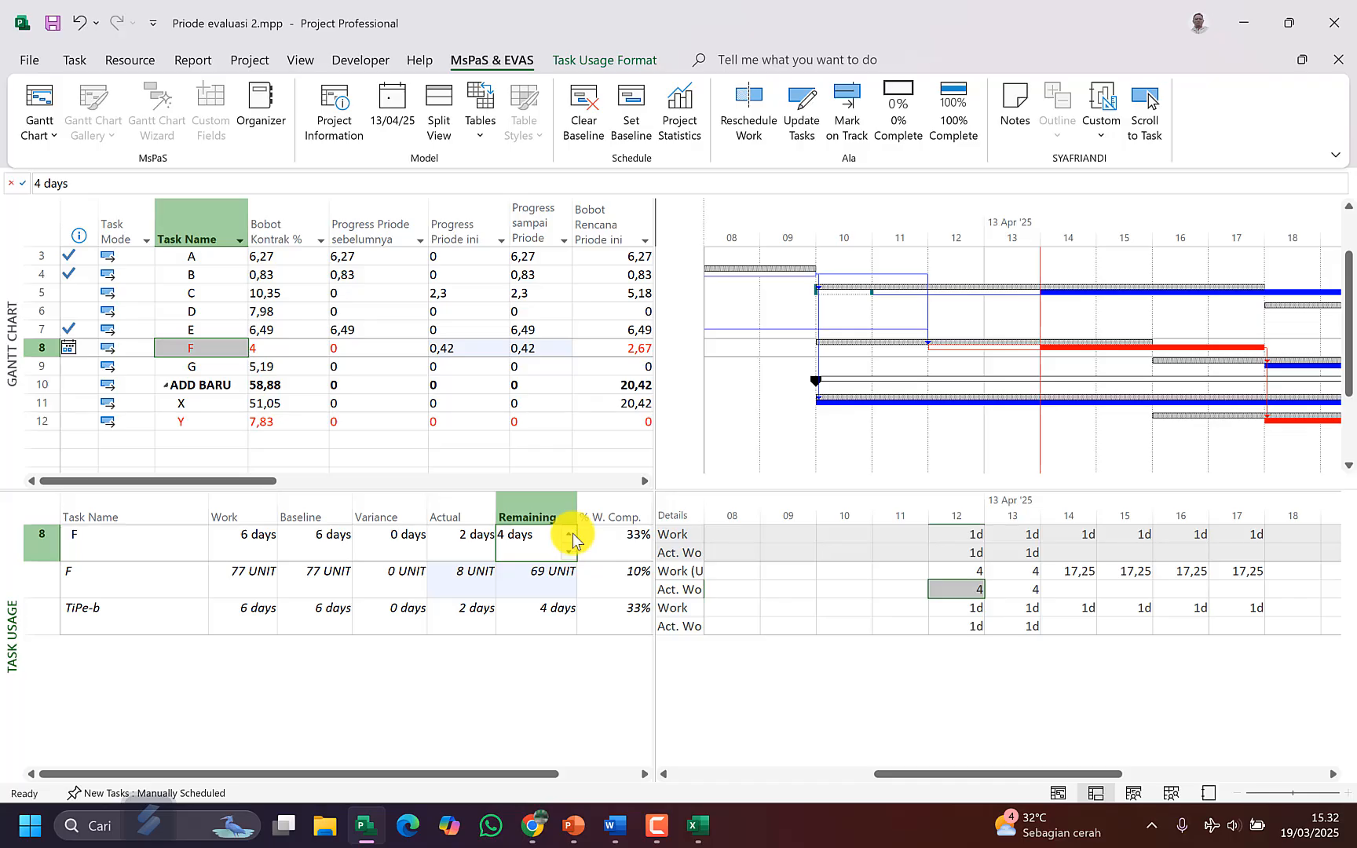
pyautogui.click(572, 533)
pyautogui.click(573, 534)
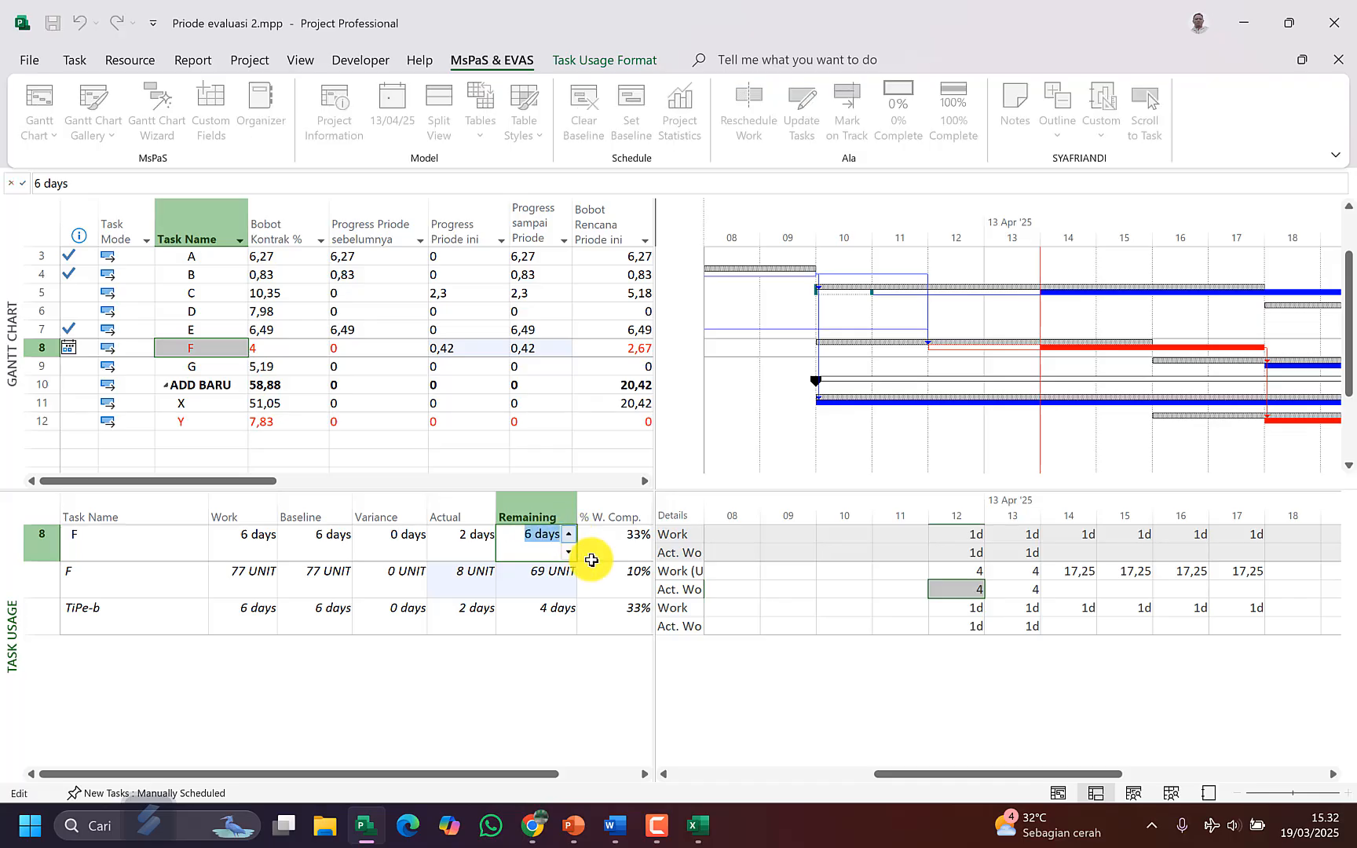
pyautogui.click(554, 593)
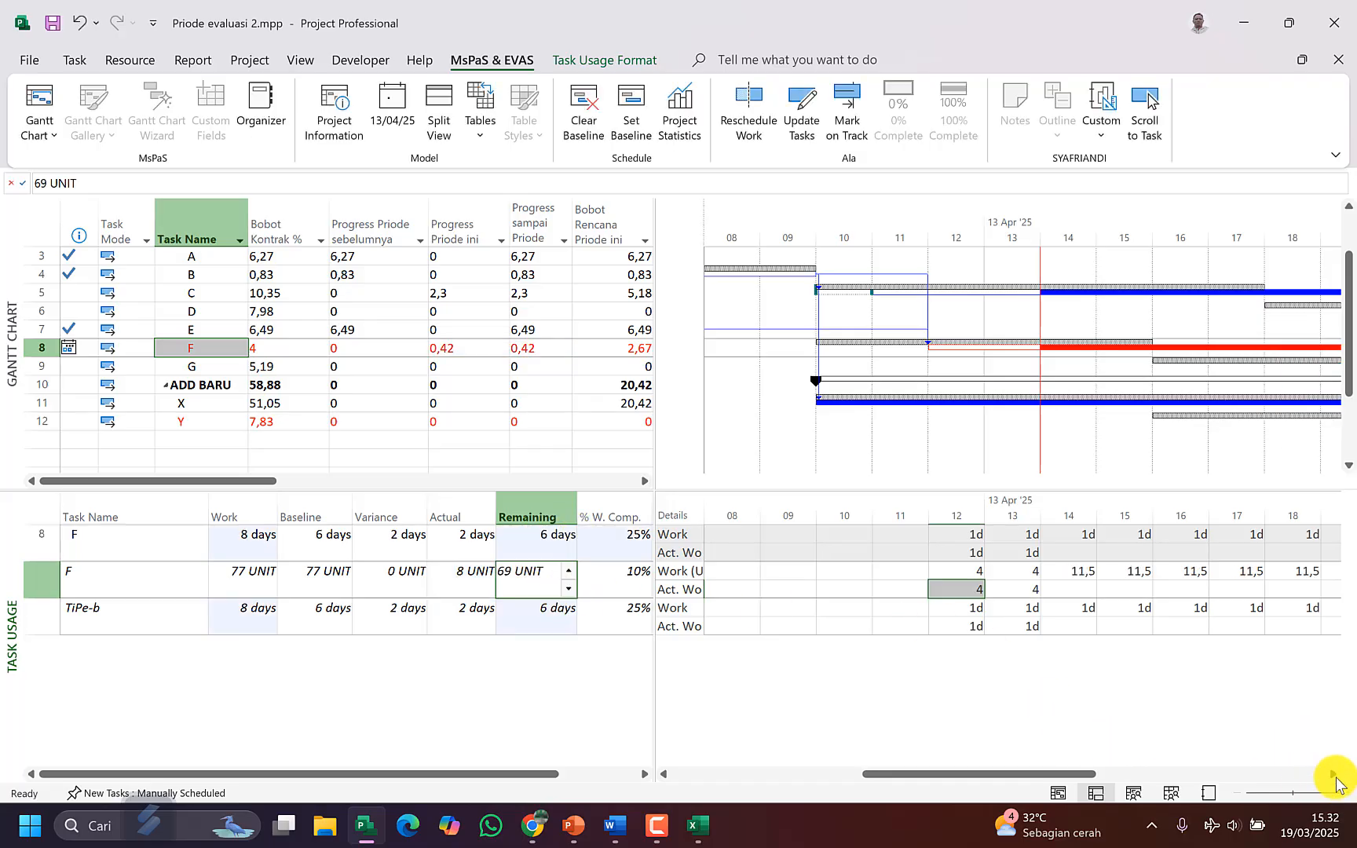
pyautogui.click(1333, 774)
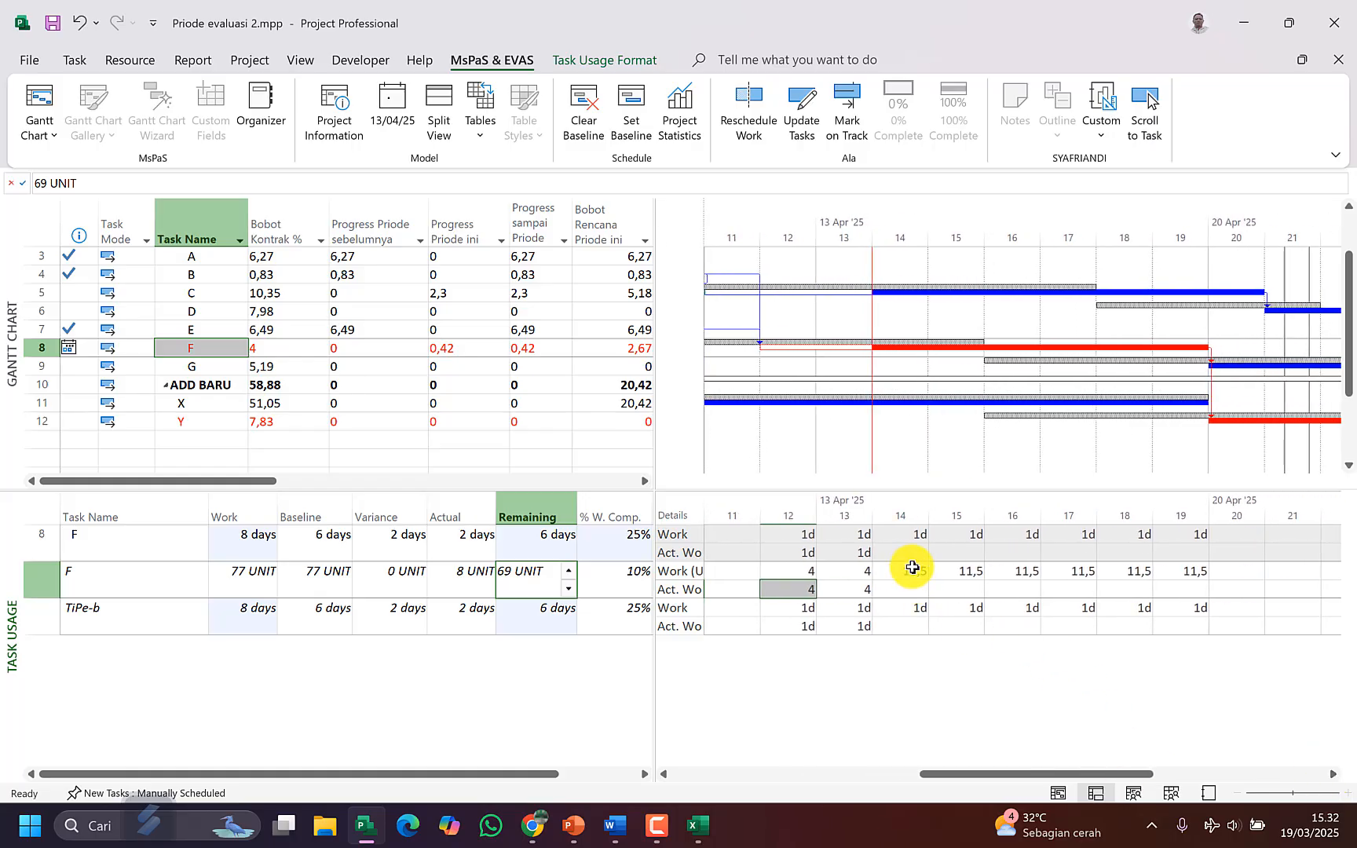
pyautogui.moveTo(912, 567); pyautogui.dragTo(1190, 567)
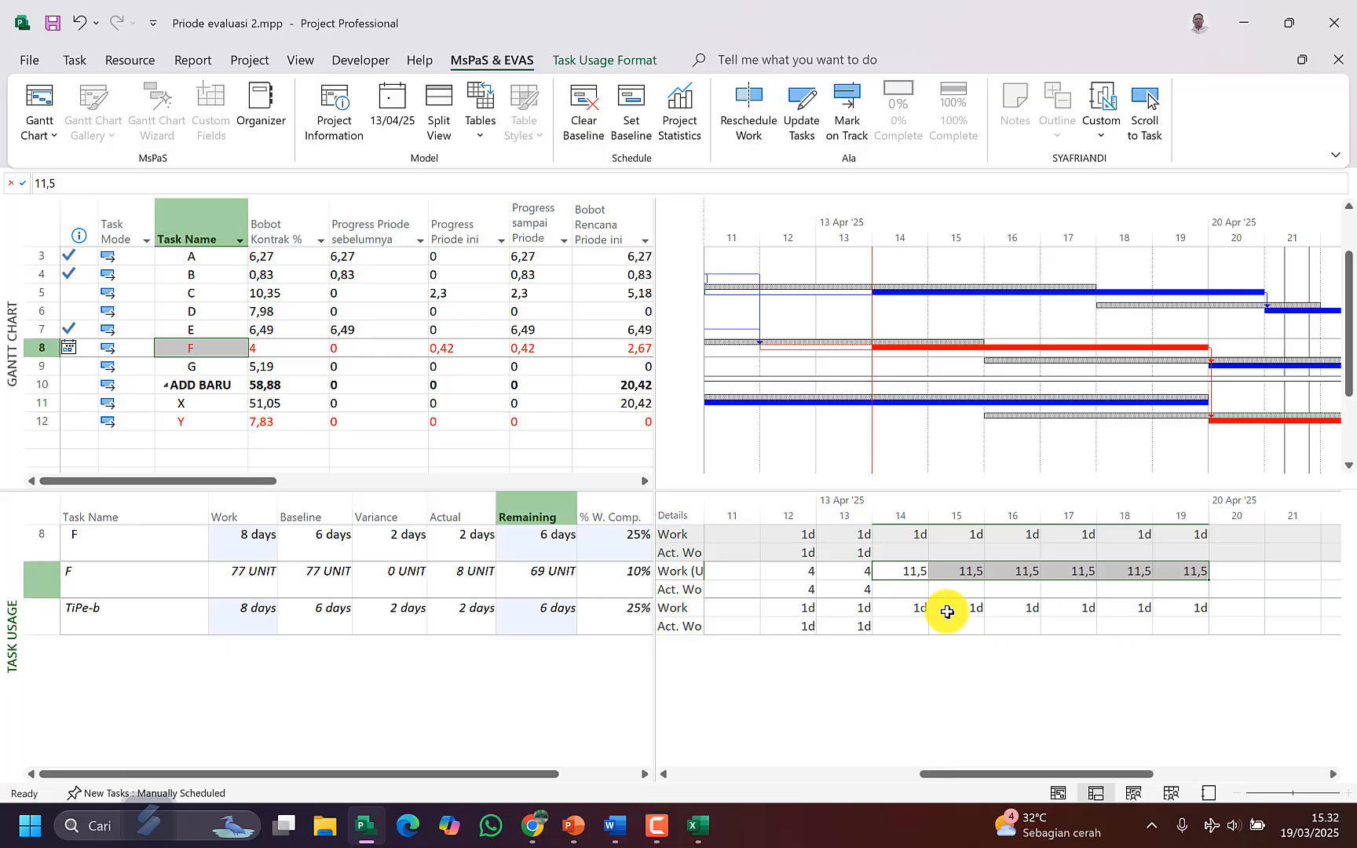
pyautogui.click(917, 626)
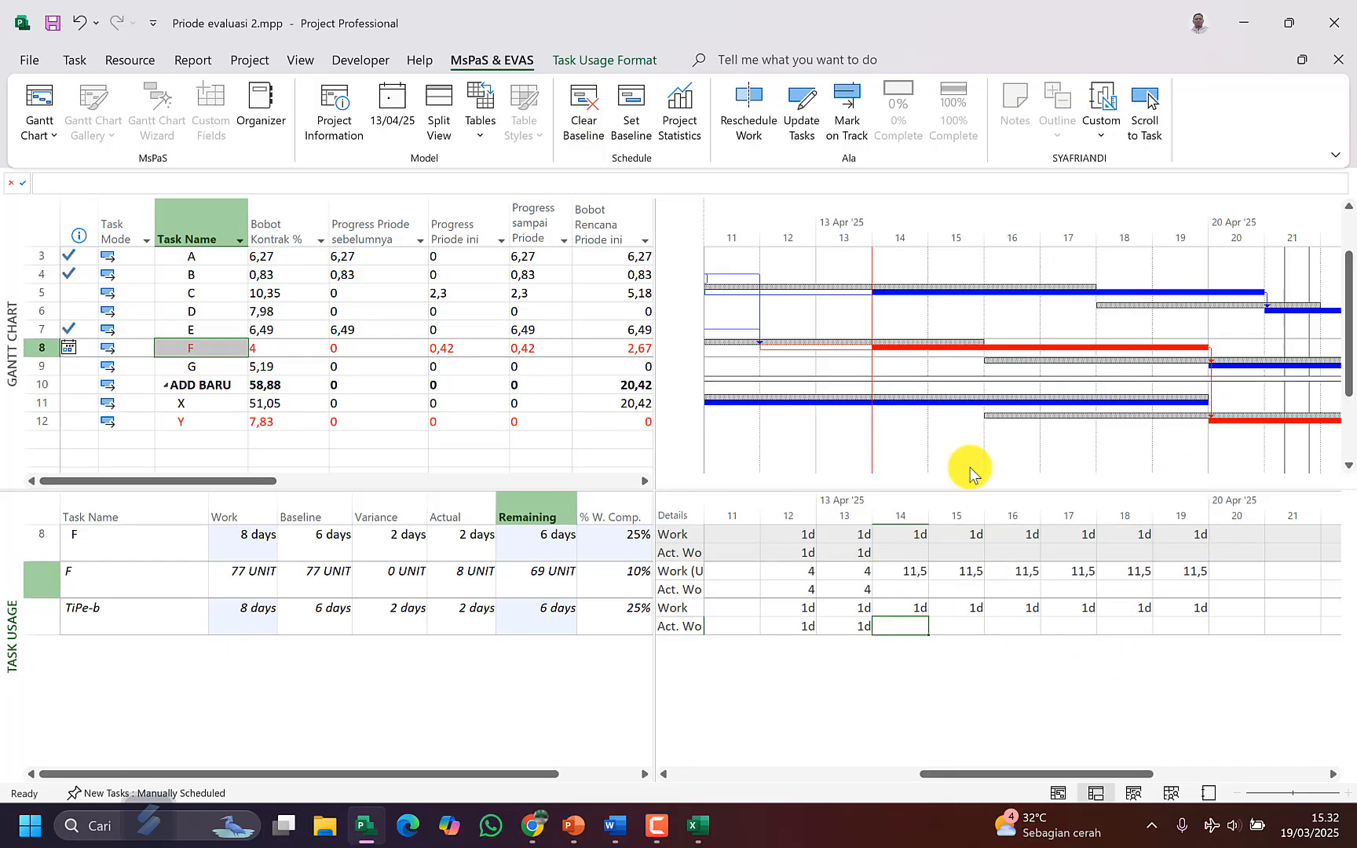
# Step: Mark task X under ADD BARU on track up to the 13/04/25 status date
pyautogui.click(181, 403)
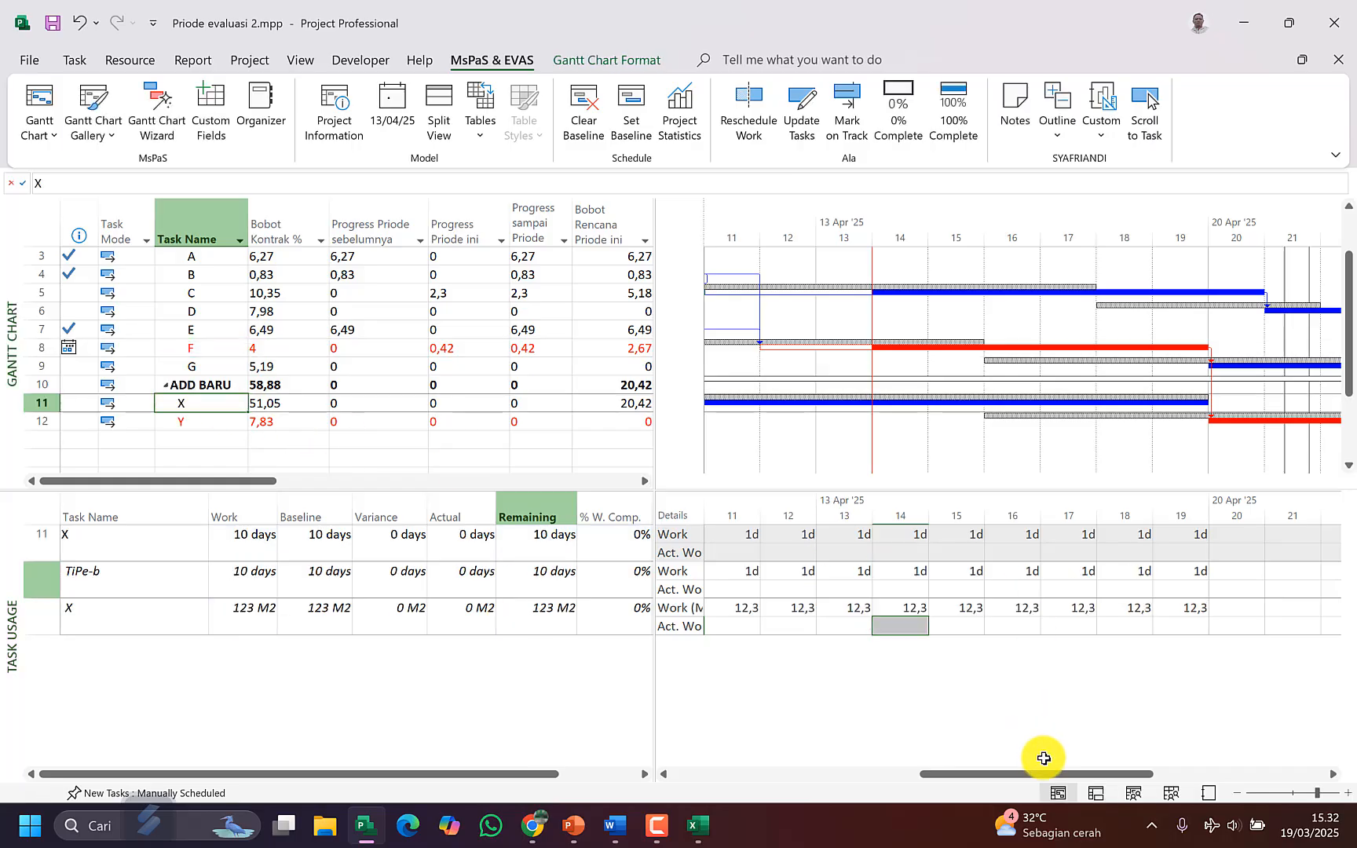
pyautogui.moveTo(1043, 774); pyautogui.dragTo(942, 776)
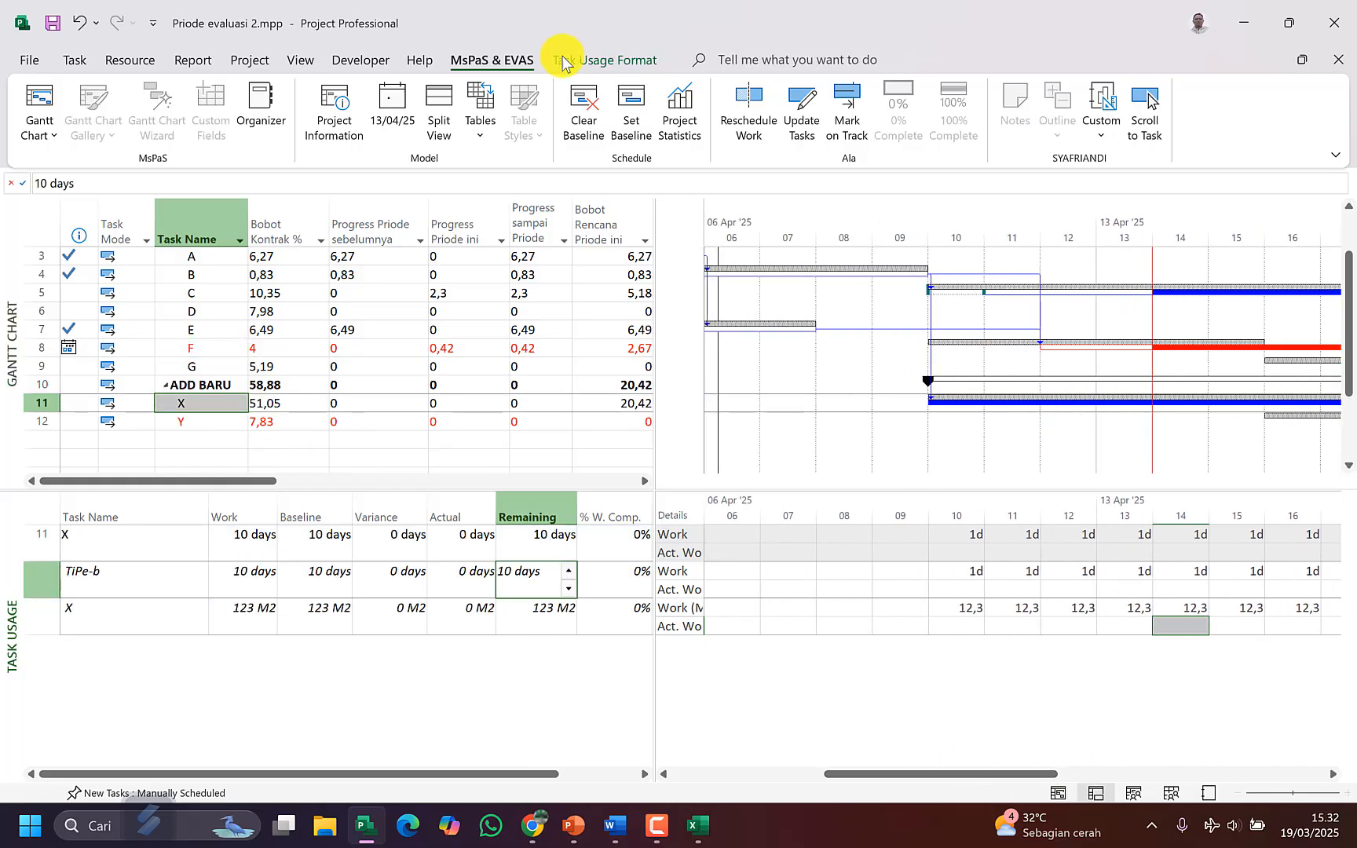
pyautogui.click(861, 110)
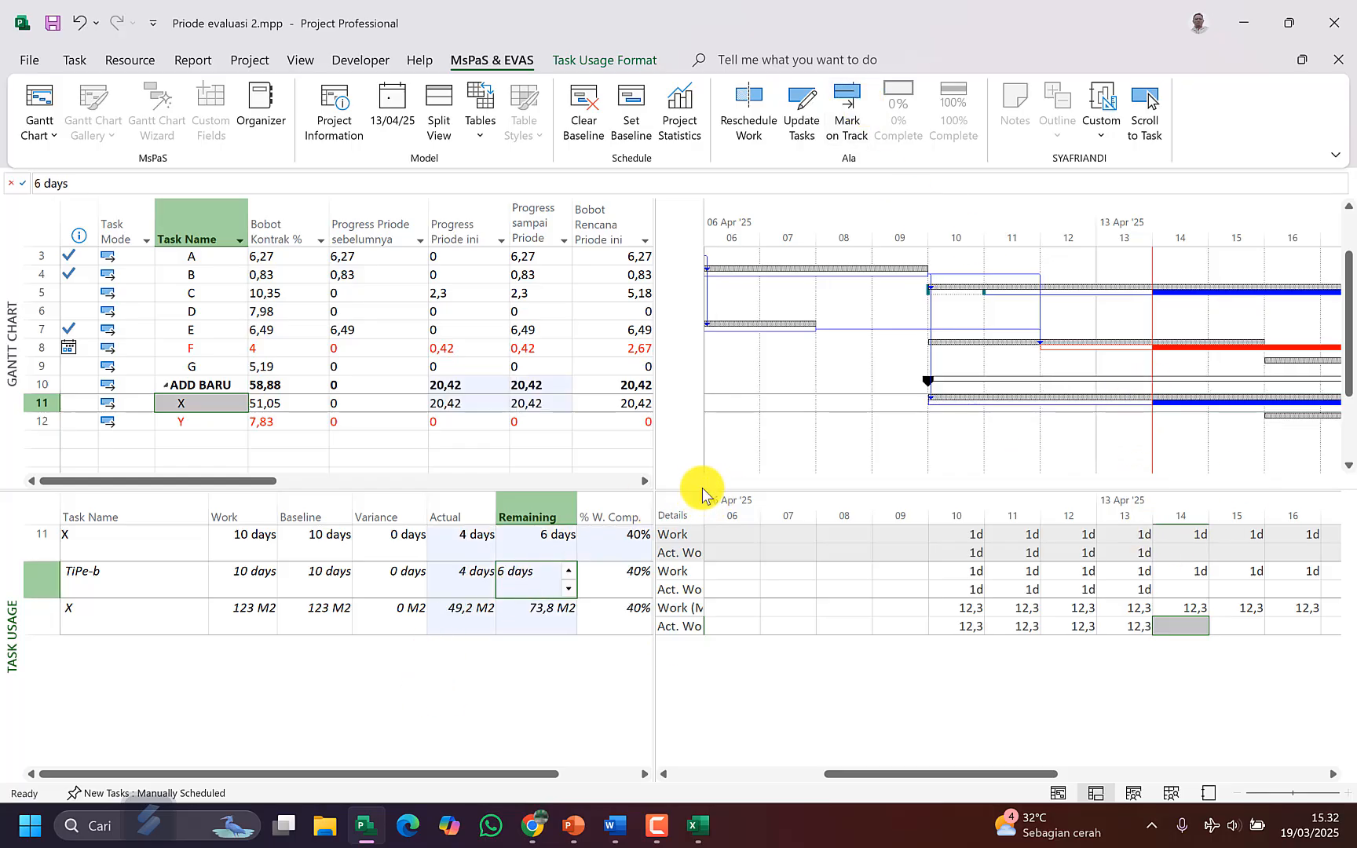
# Step: Close the Task Usage details and review the progress columns of all tasks in the Gantt Chart table
pyautogui.moveTo(702, 490); pyautogui.dragTo(712, 788)
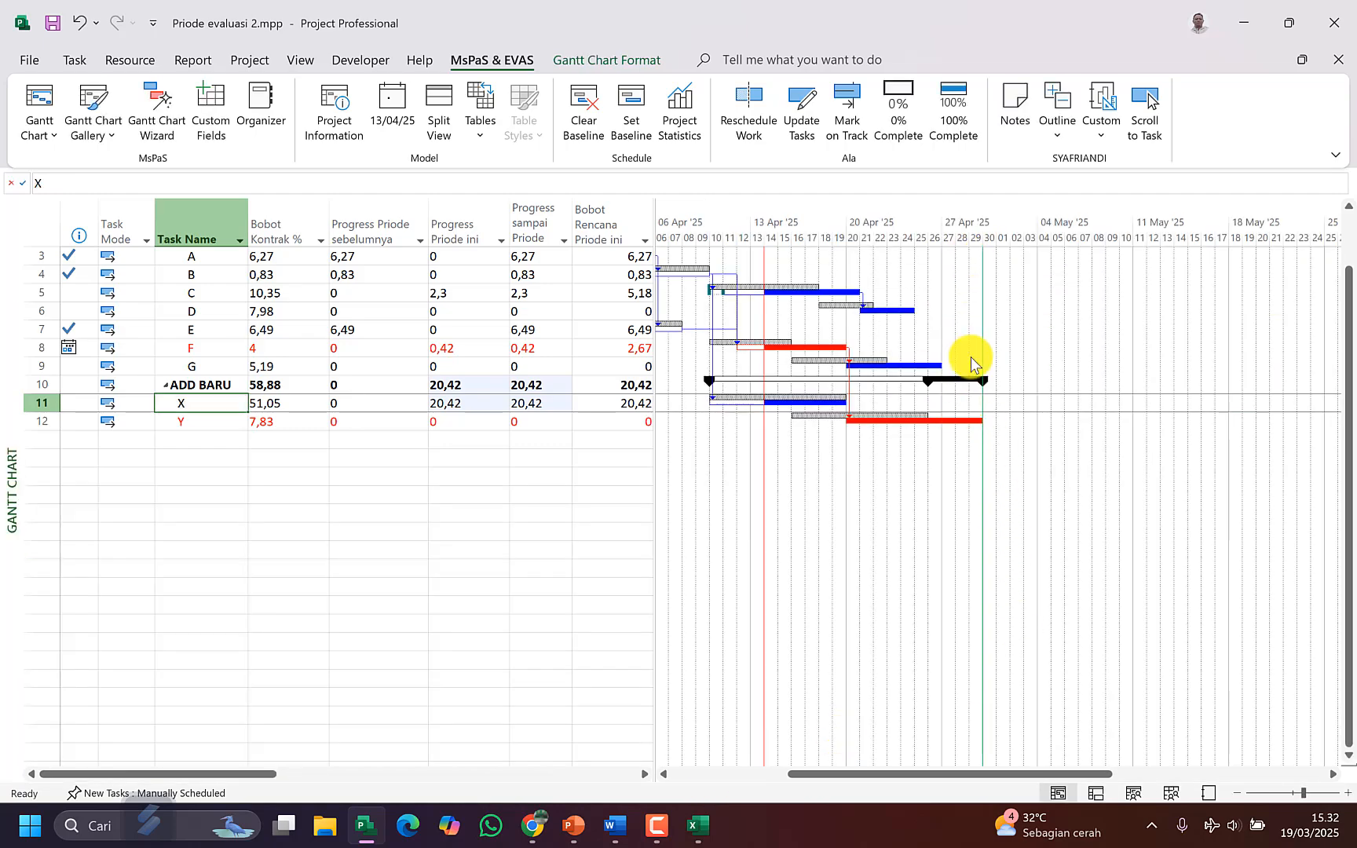
pyautogui.scroll(2, 972, 357)
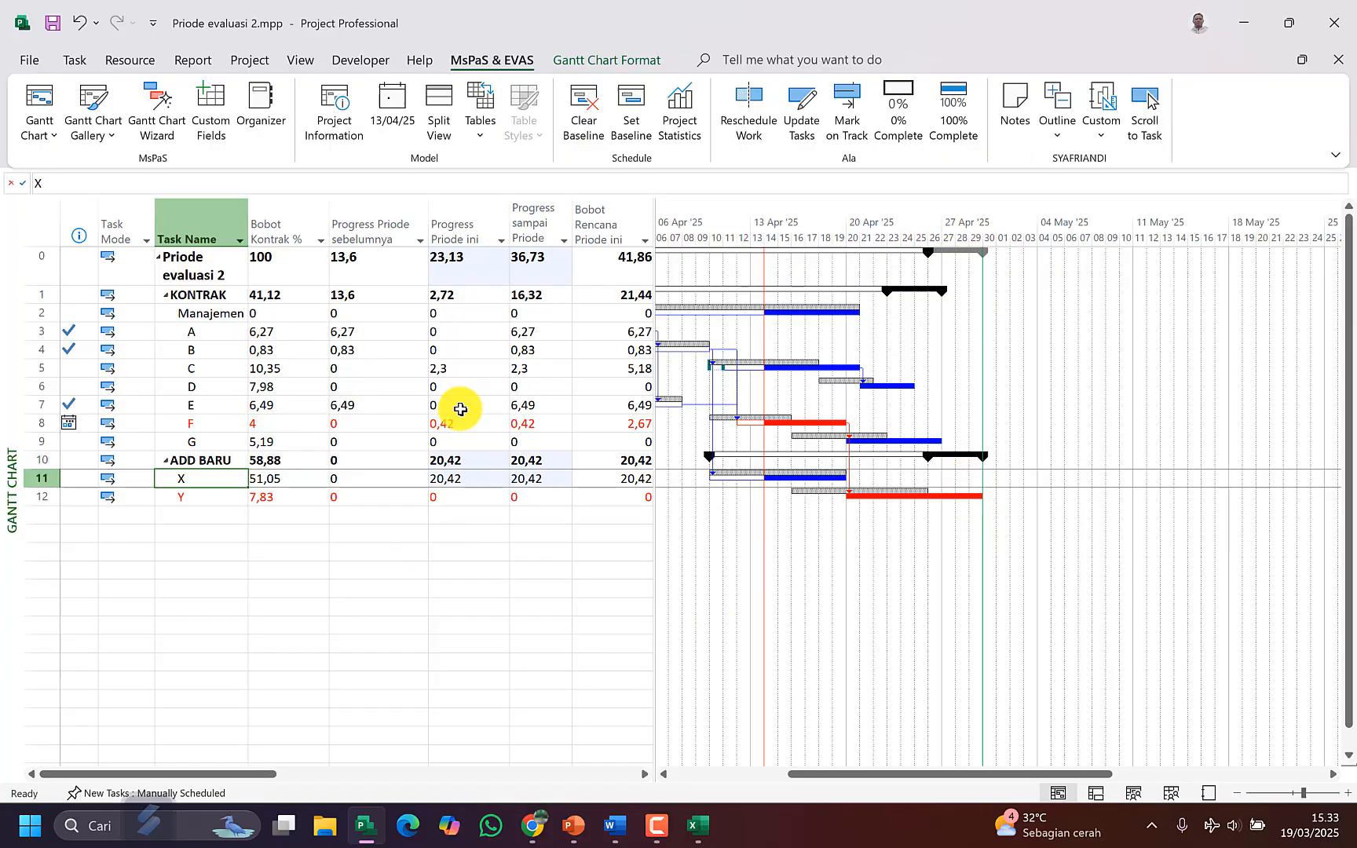
pyautogui.click(220, 442)
pyautogui.click(494, 495)
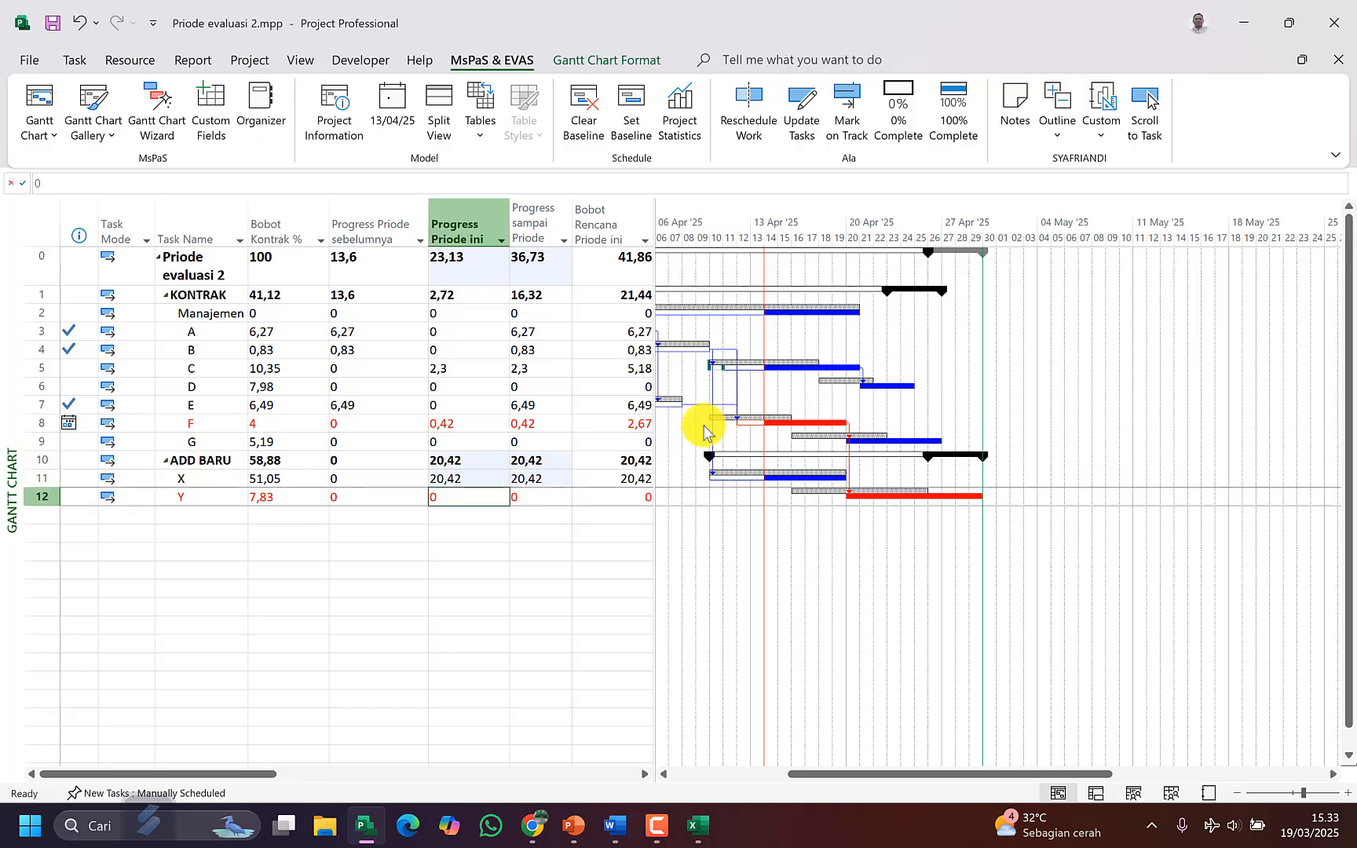
pyautogui.click(524, 439)
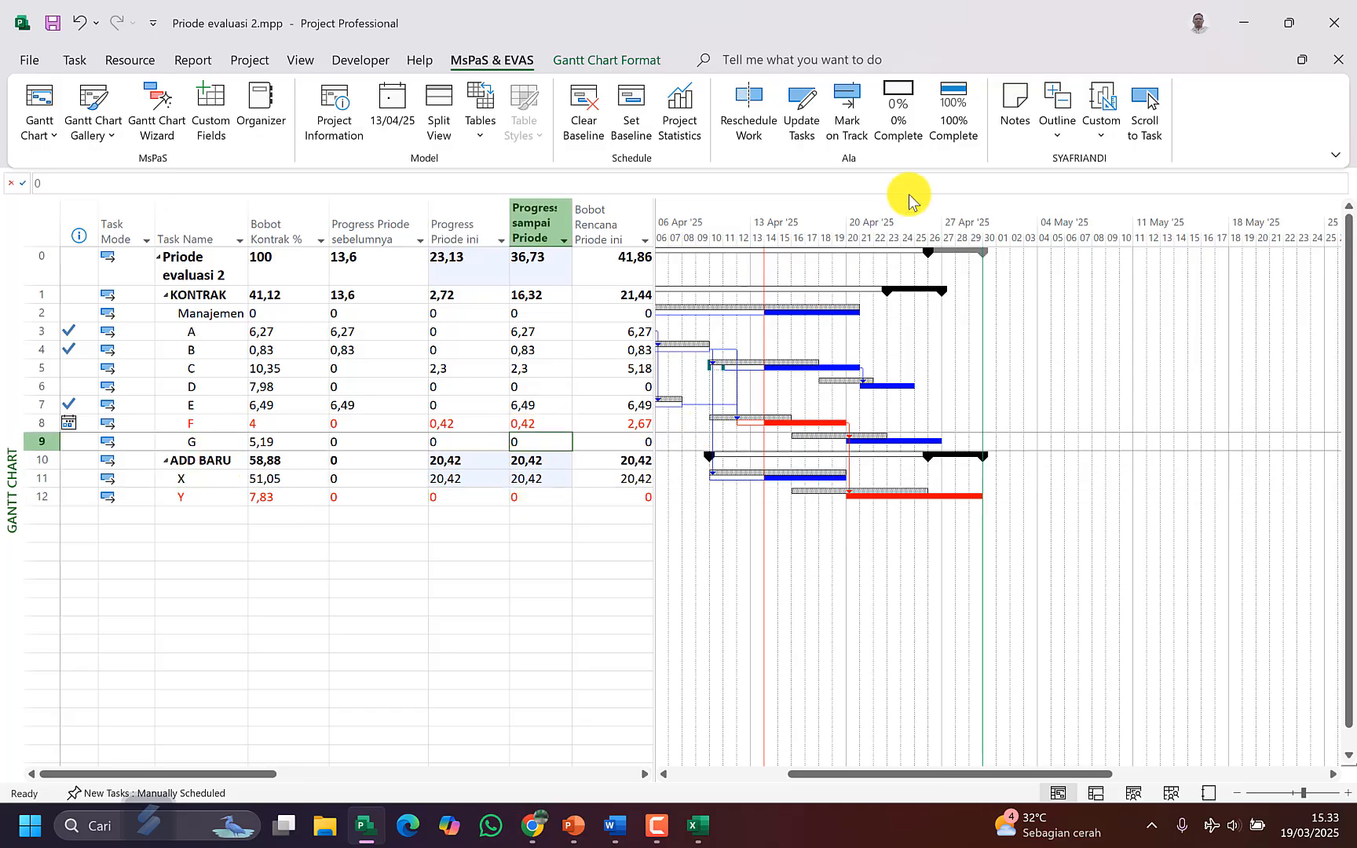
# Step: Open the Dashboard - MsPaS report and limit the Nilai Progress chart to 13 and 17 April 2025
pyautogui.click(1109, 140)
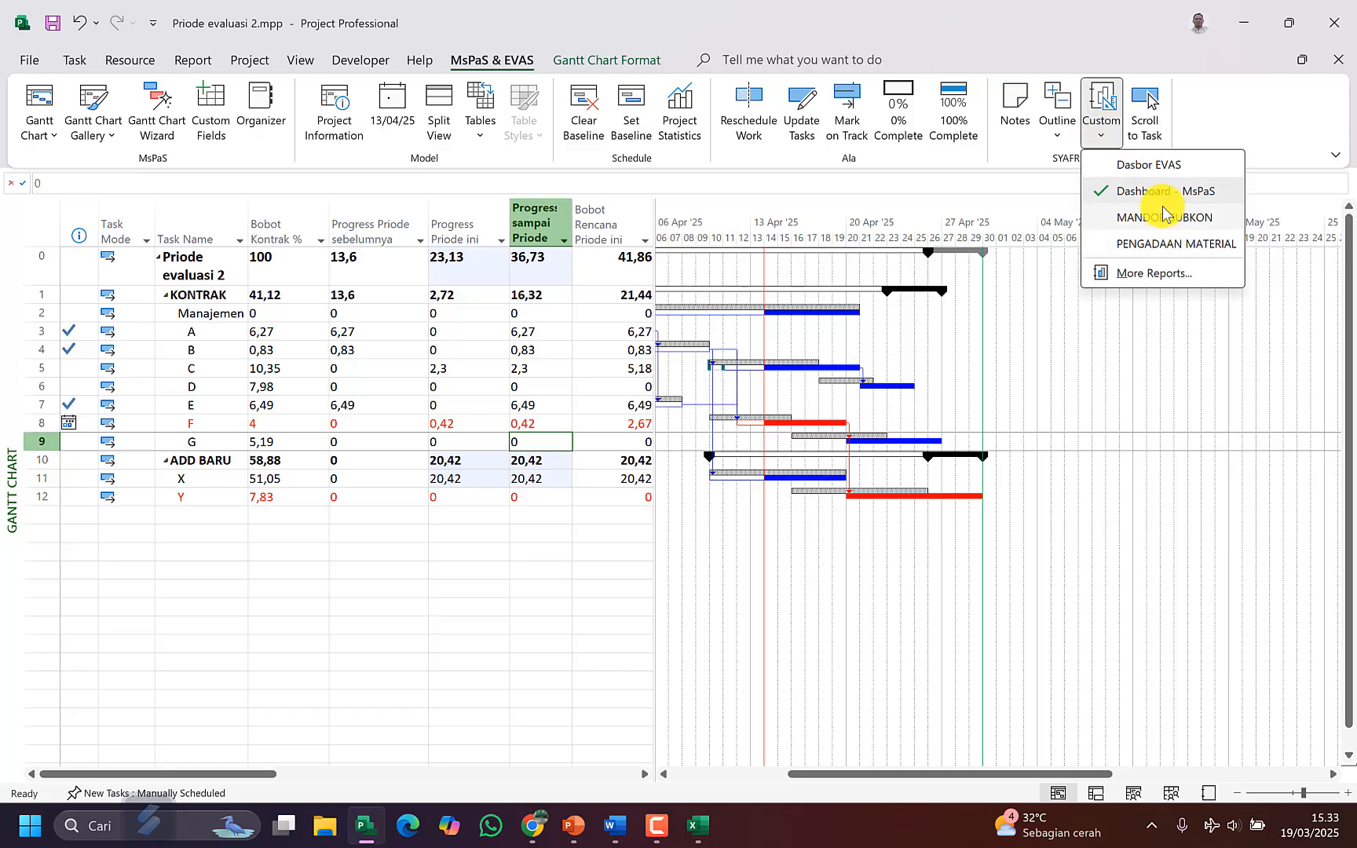
pyautogui.click(1162, 190)
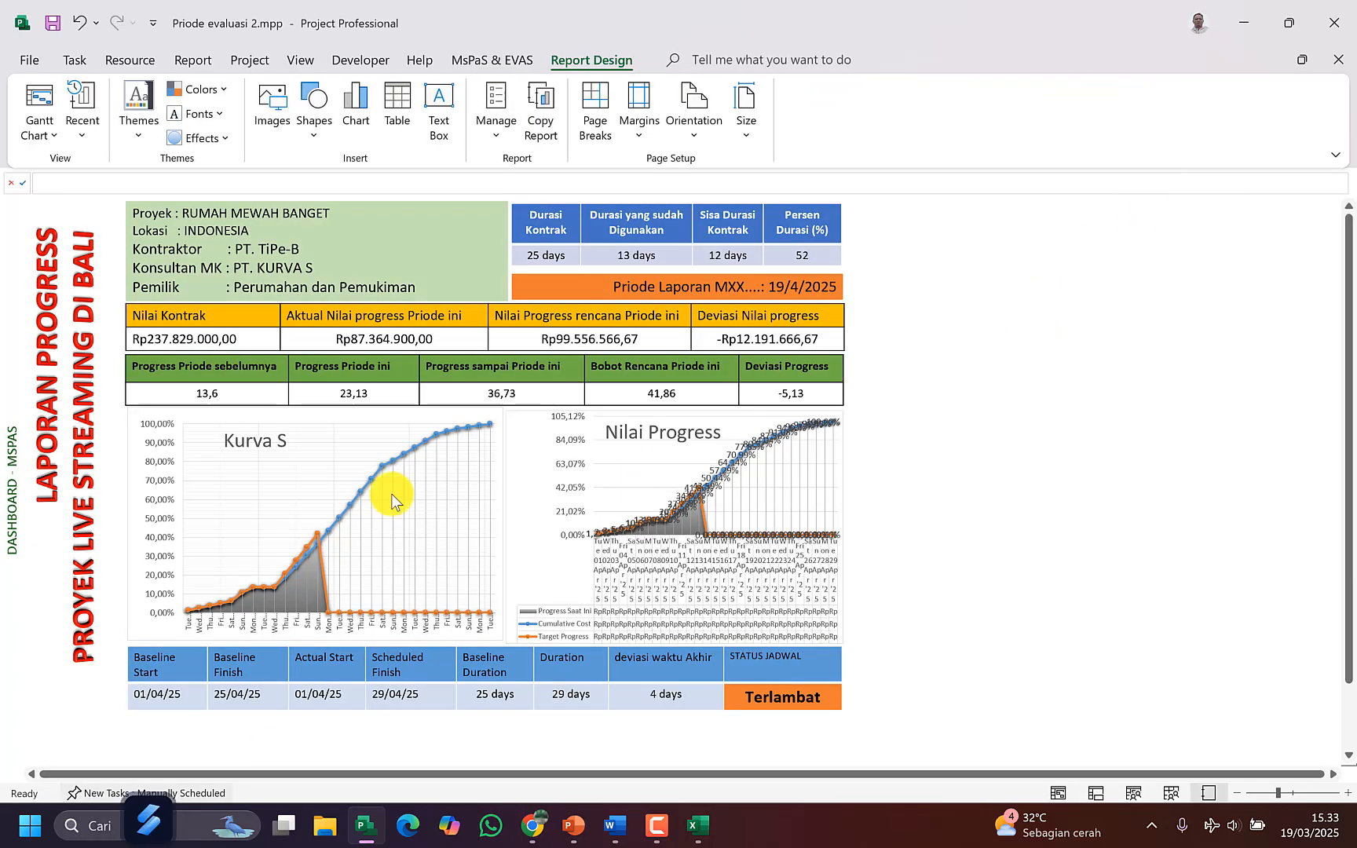
pyautogui.click(827, 446)
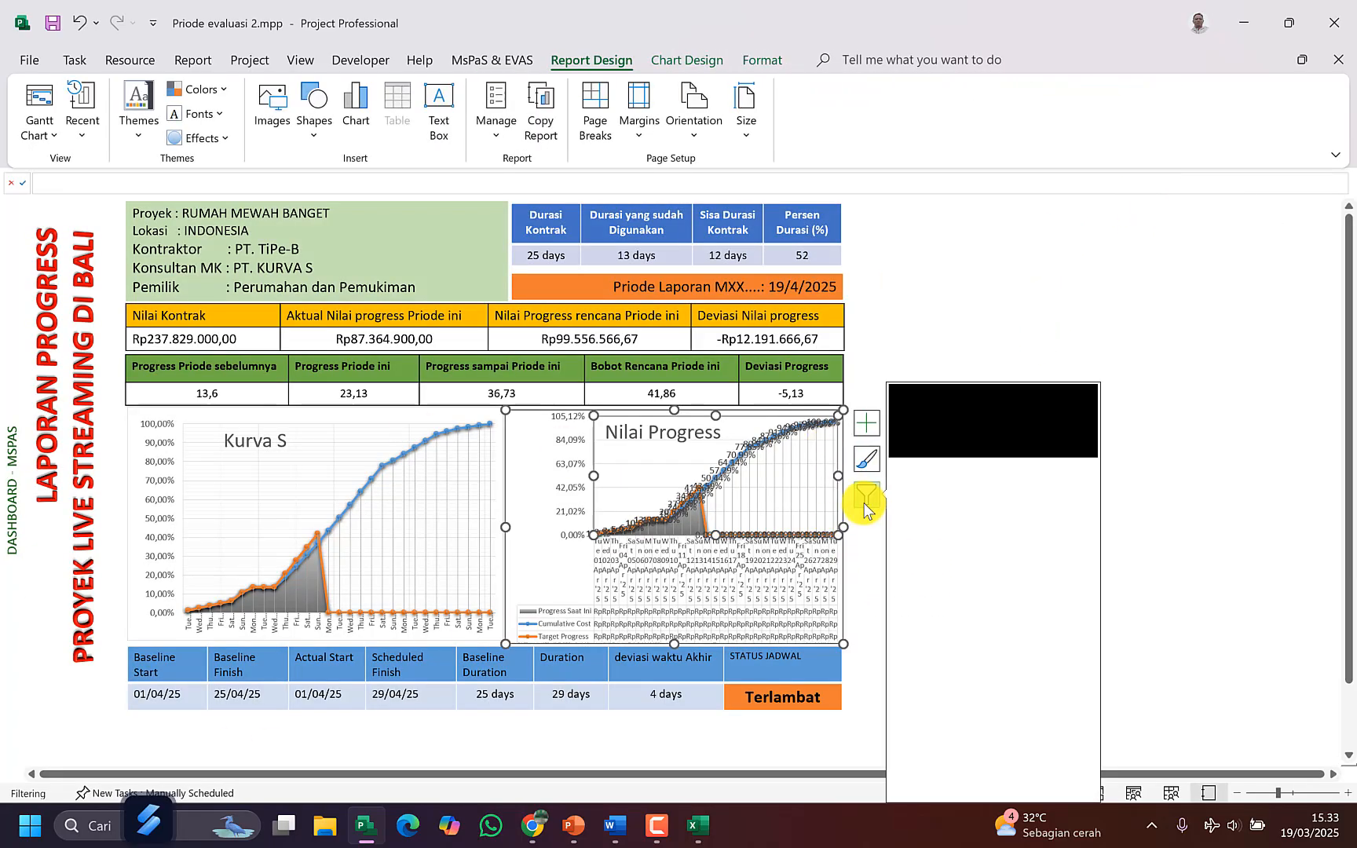
pyautogui.click(864, 495)
pyautogui.click(960, 599)
pyautogui.scroll(-3, 929, 641)
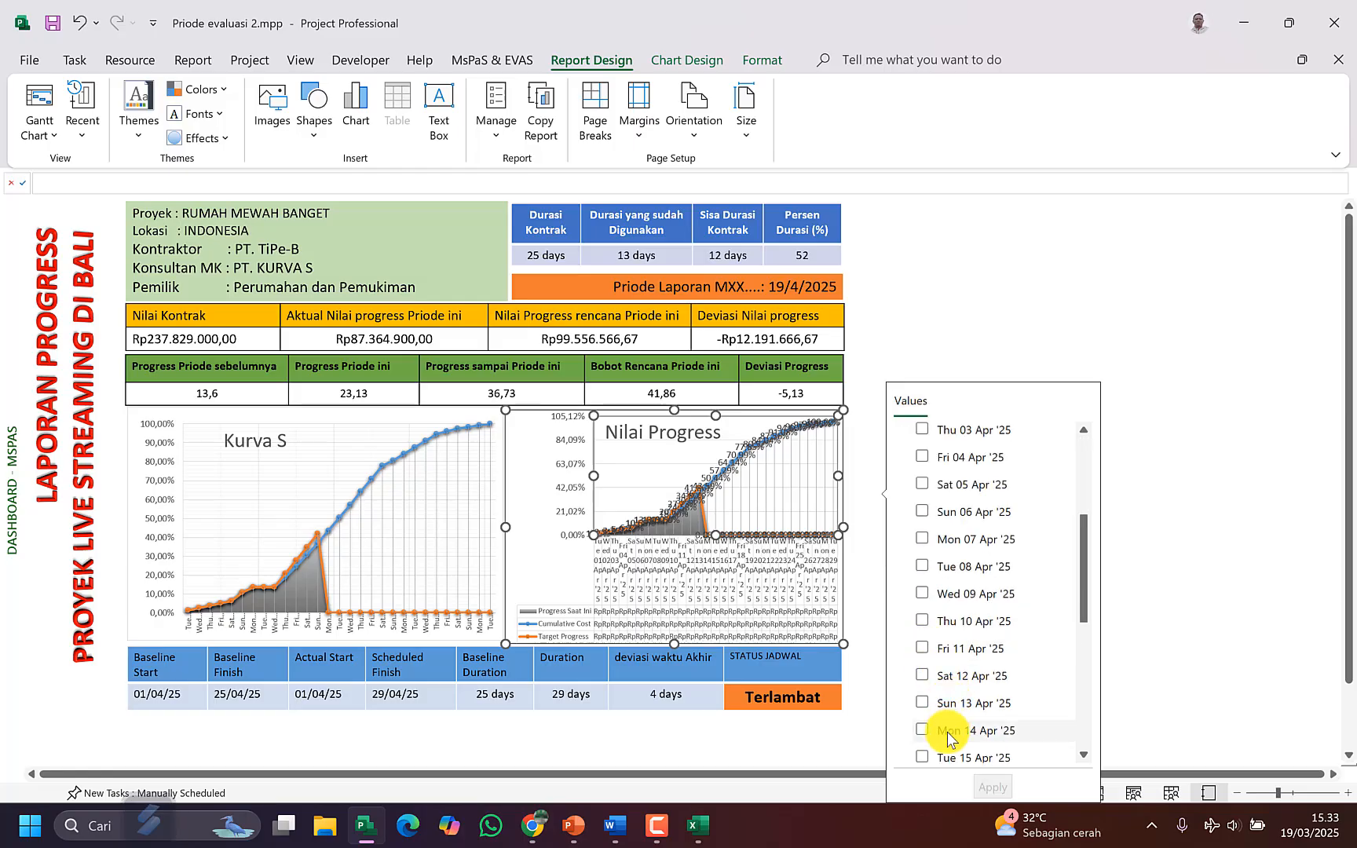
pyautogui.scroll(-3, 946, 746)
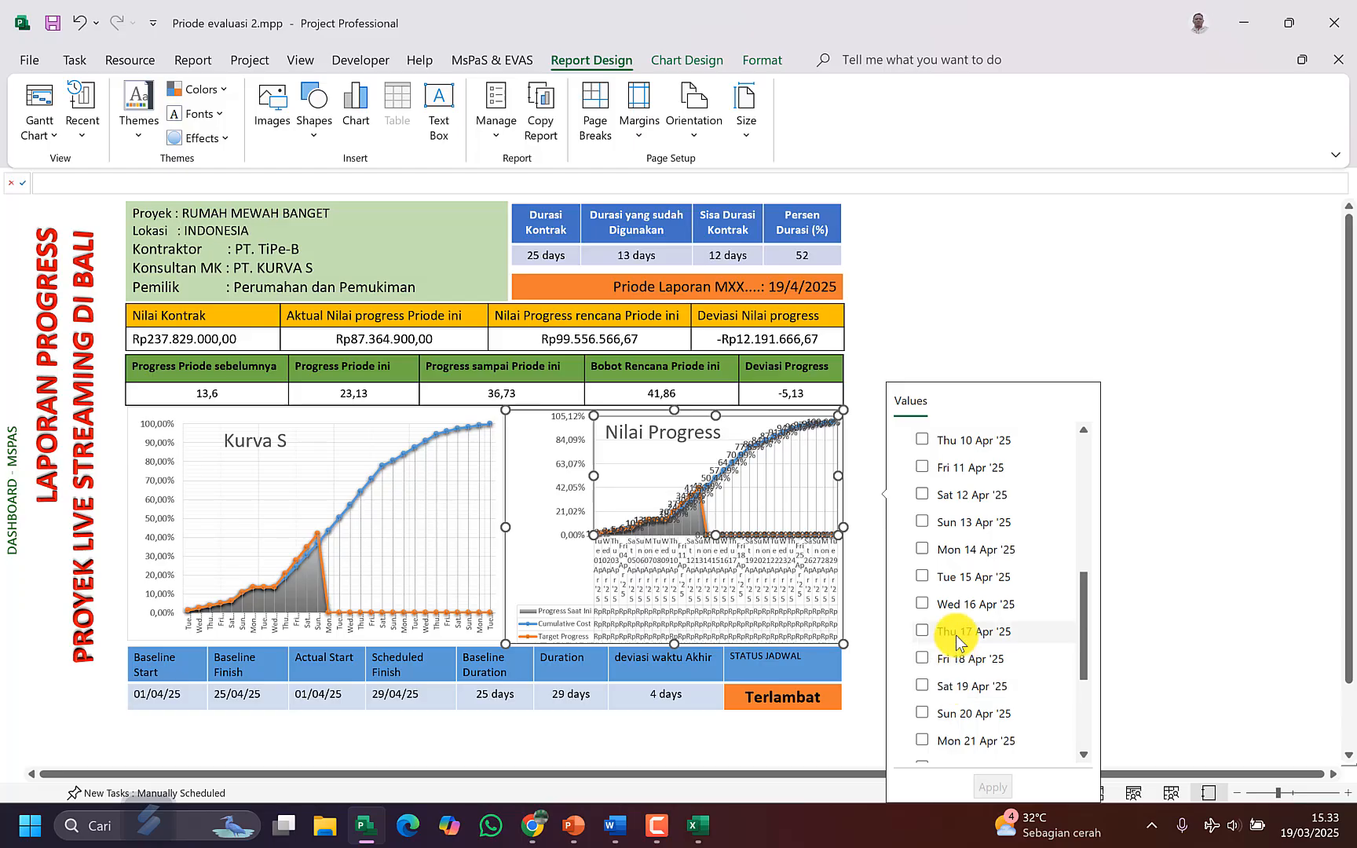
pyautogui.click(952, 631)
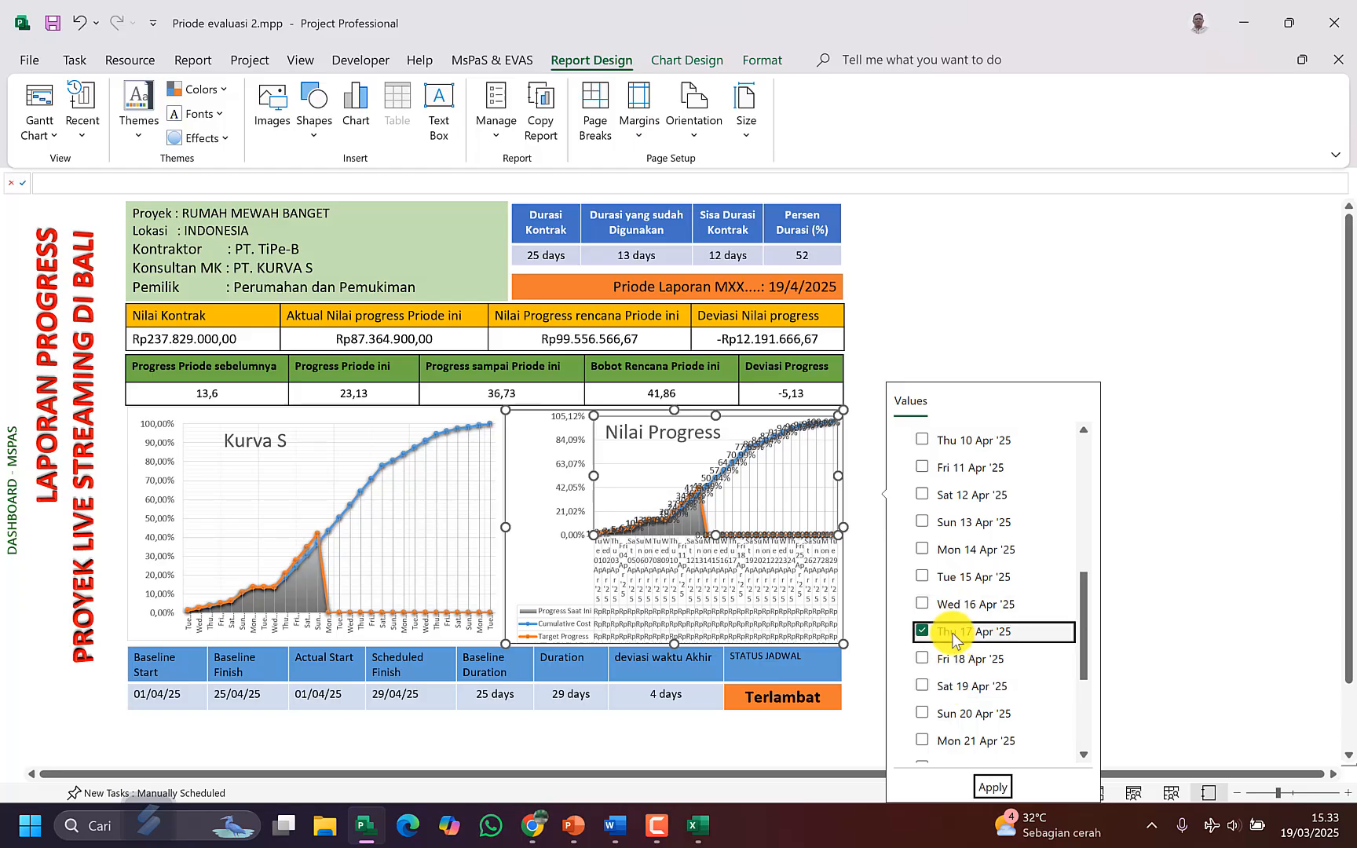
pyautogui.click(993, 785)
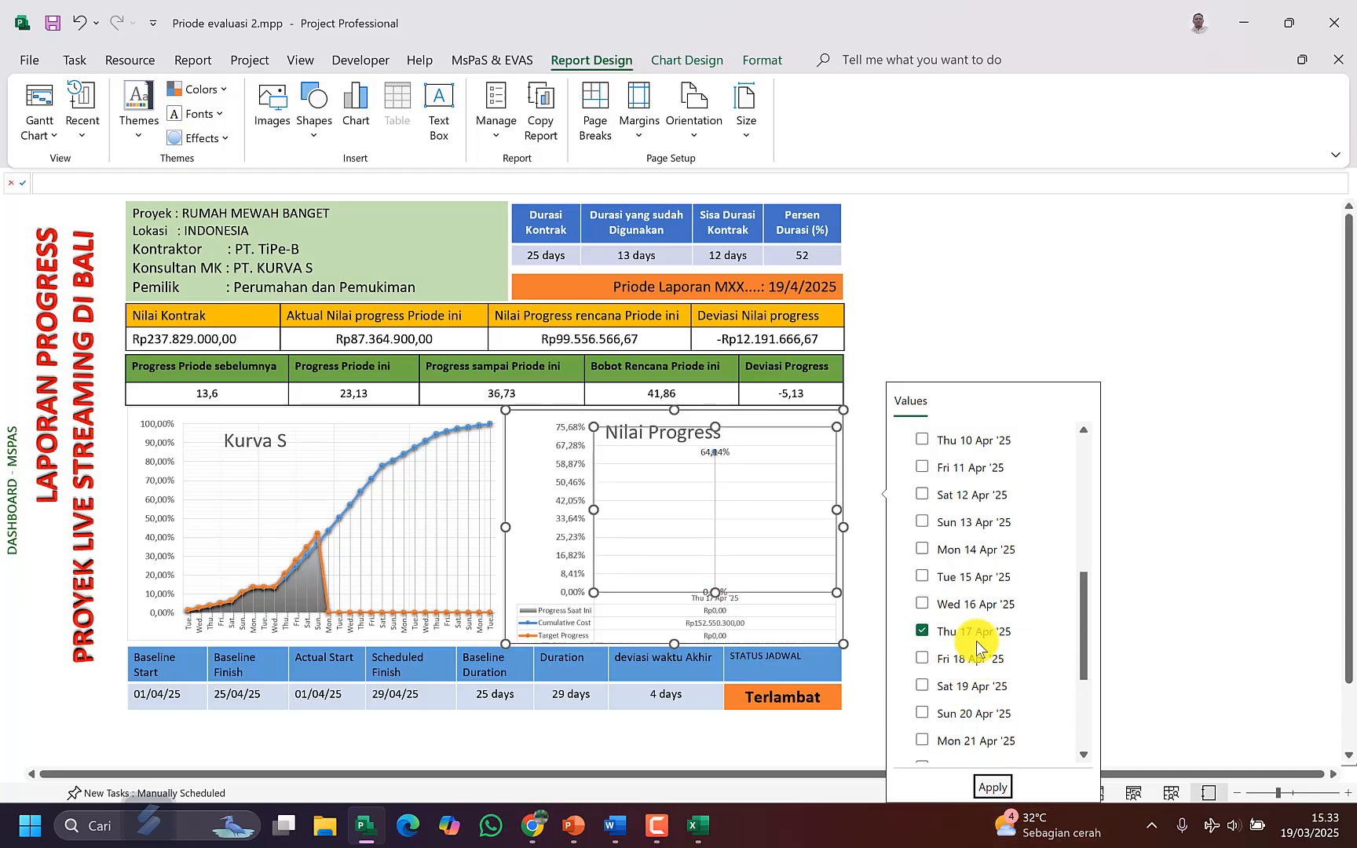
pyautogui.click(947, 523)
pyautogui.click(993, 786)
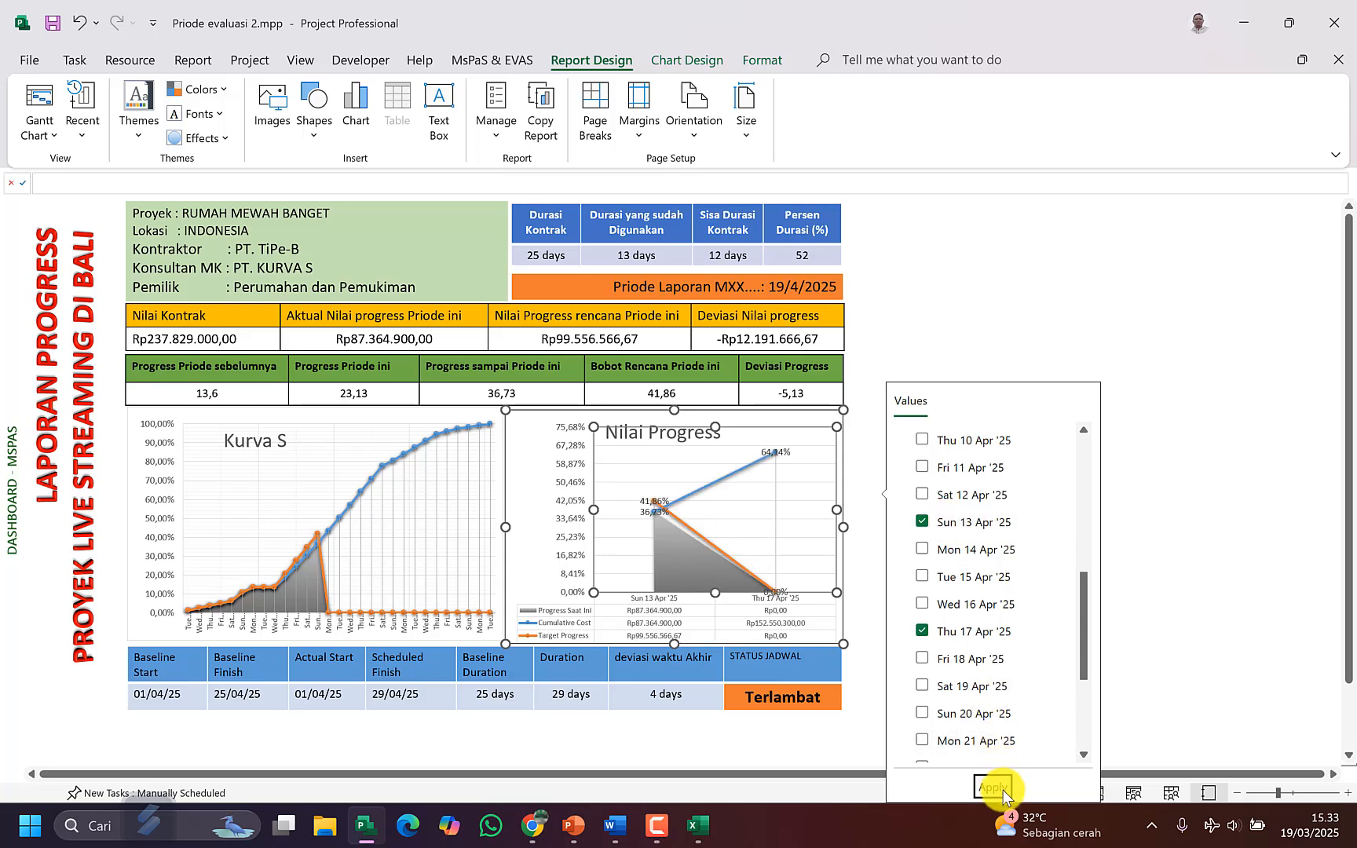
# Step: Change the Nilai Progress chart's date filter to 11, 12, 13 and 14 April 2025
pyautogui.click(929, 626)
pyautogui.click(924, 549)
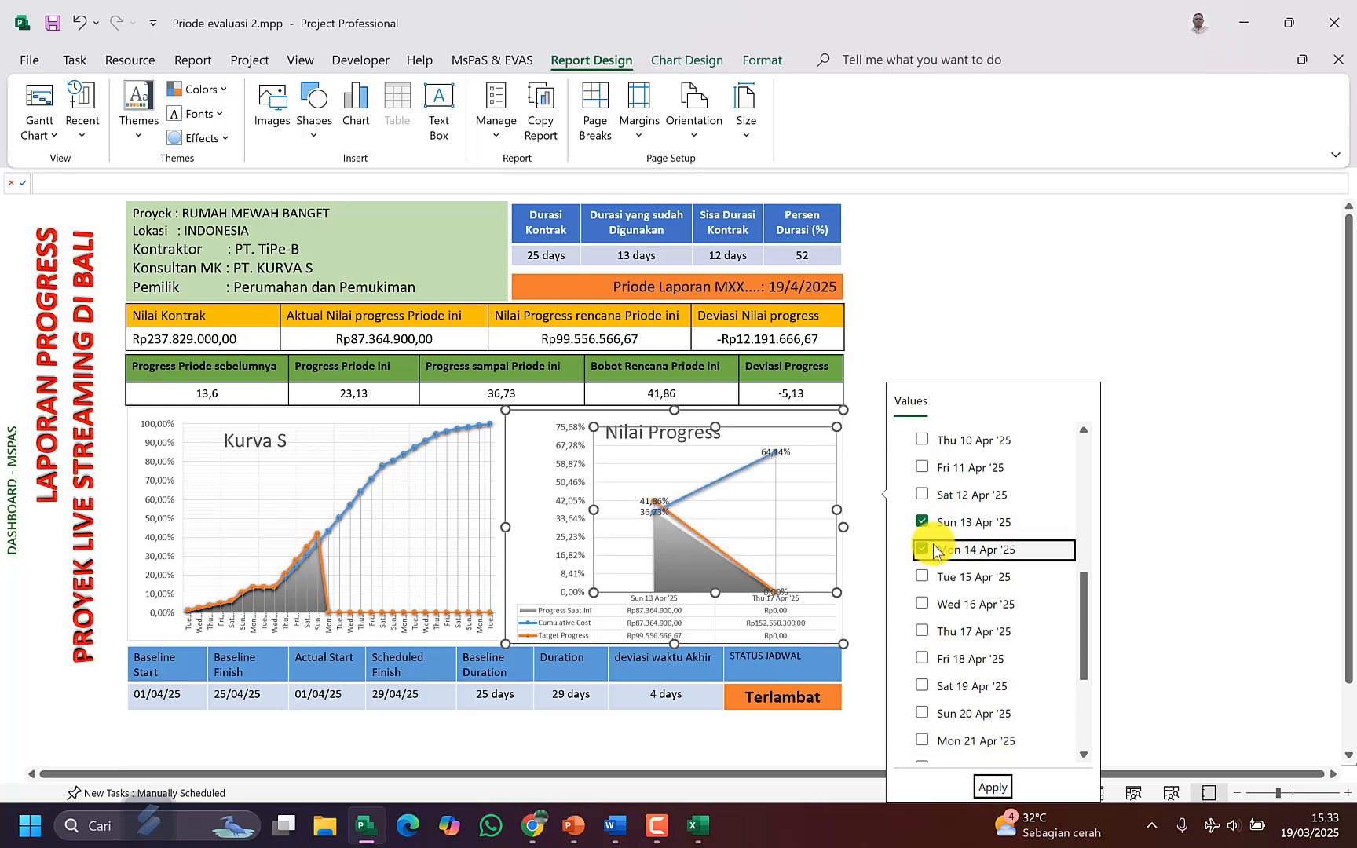
pyautogui.click(923, 468)
pyautogui.click(924, 495)
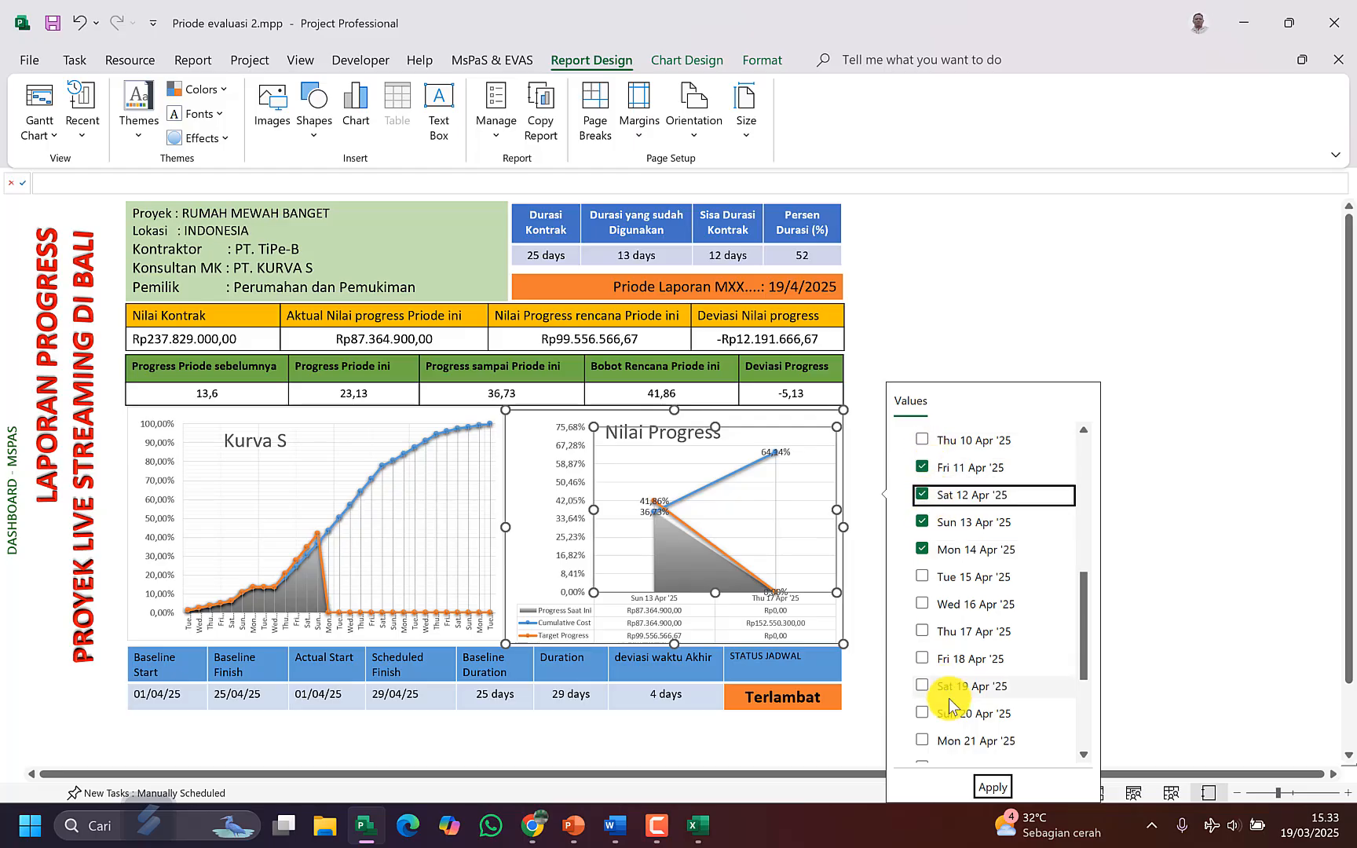
pyautogui.click(994, 786)
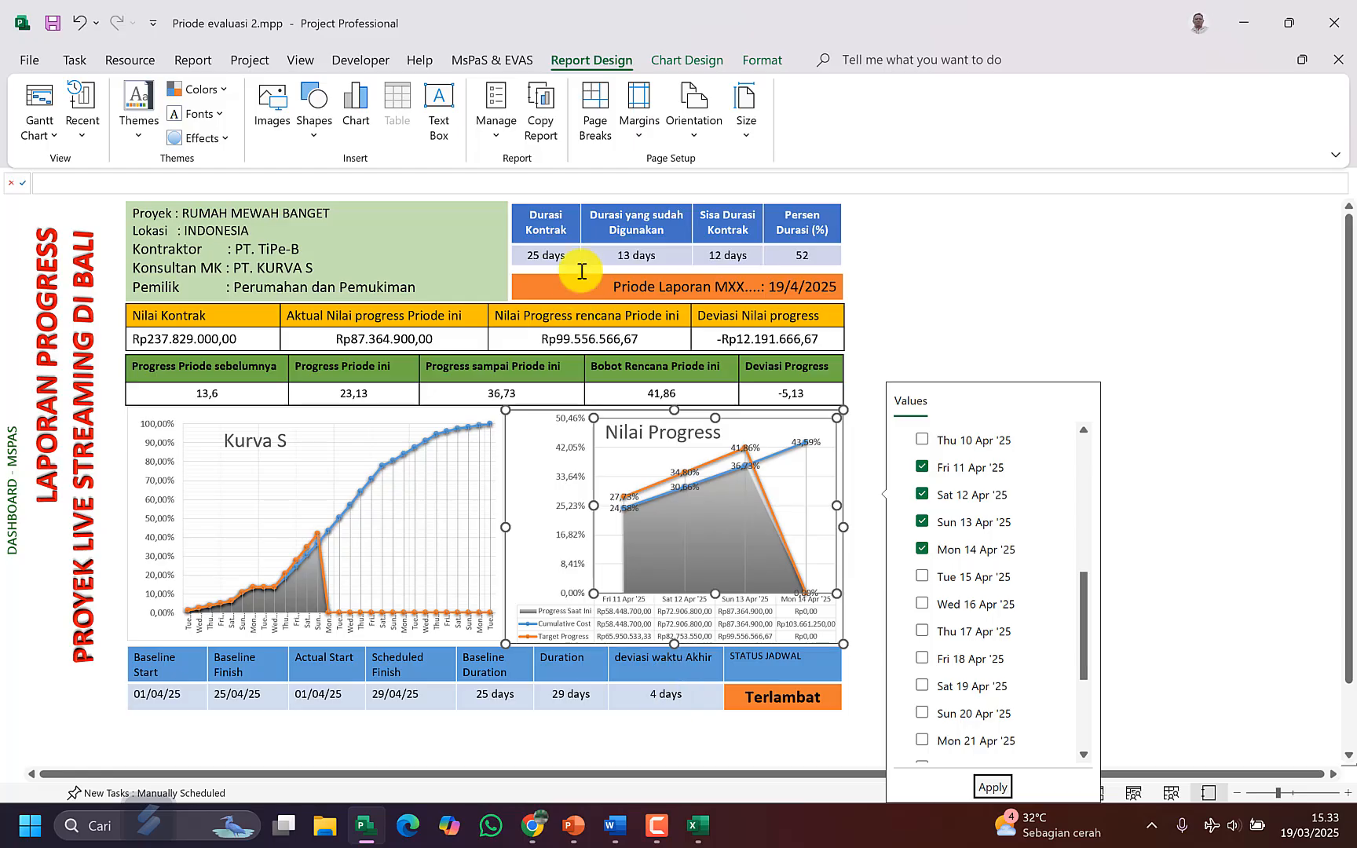
pyautogui.click(793, 545)
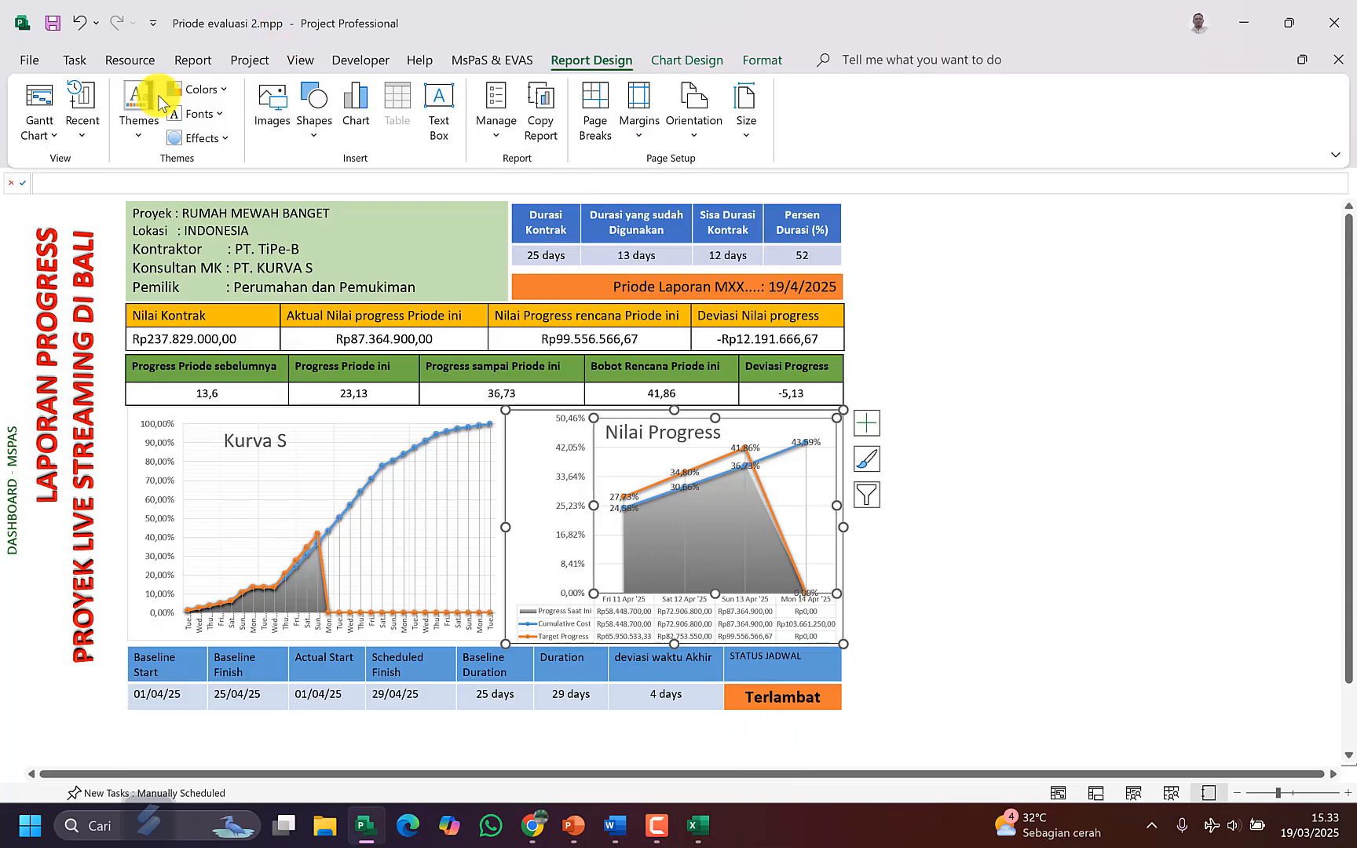
# Step: Return to the Gantt Chart and show task Y's Task Usage details at its scheduled dates
pyautogui.click(39, 98)
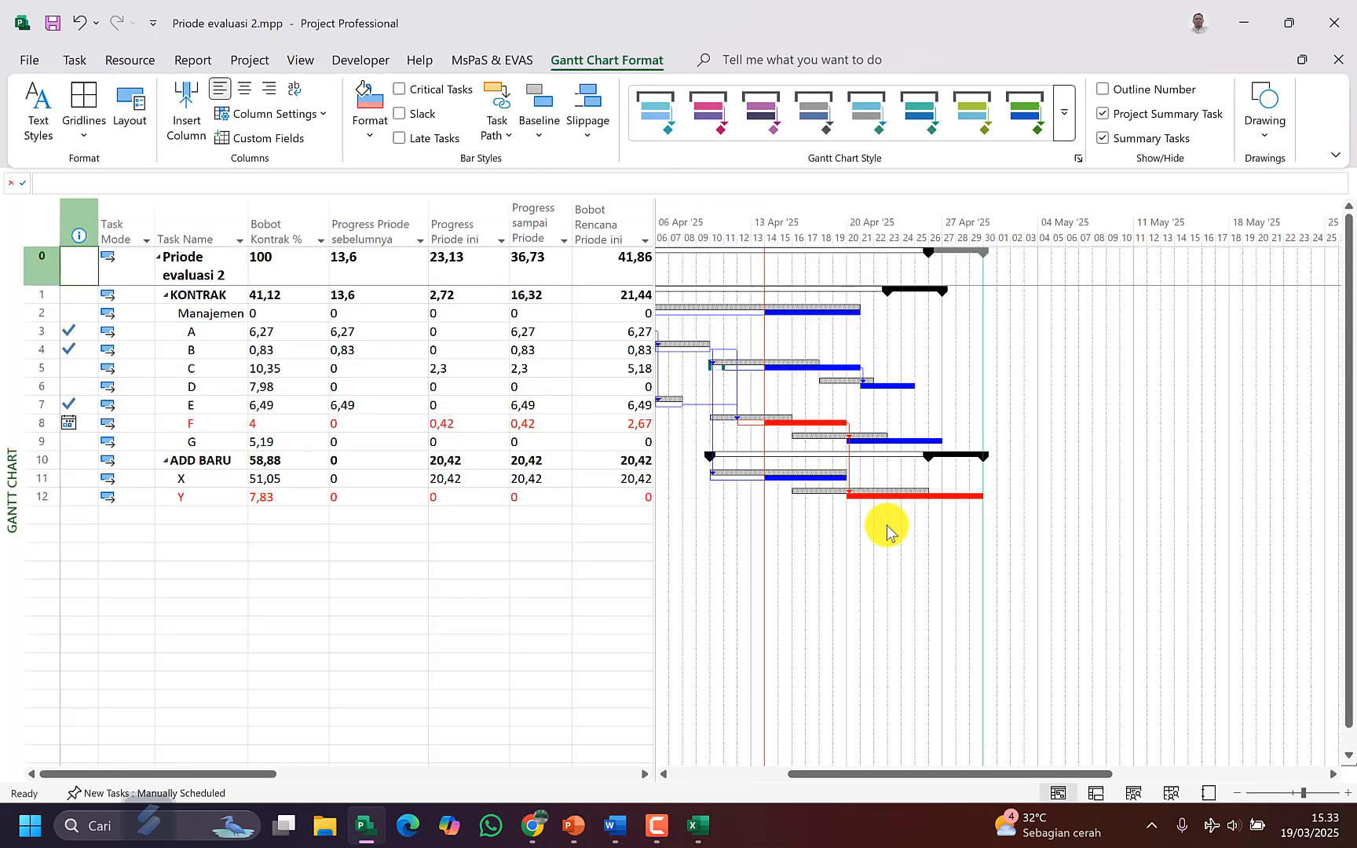
pyautogui.click(206, 500)
pyautogui.scroll(-1, 247, 556)
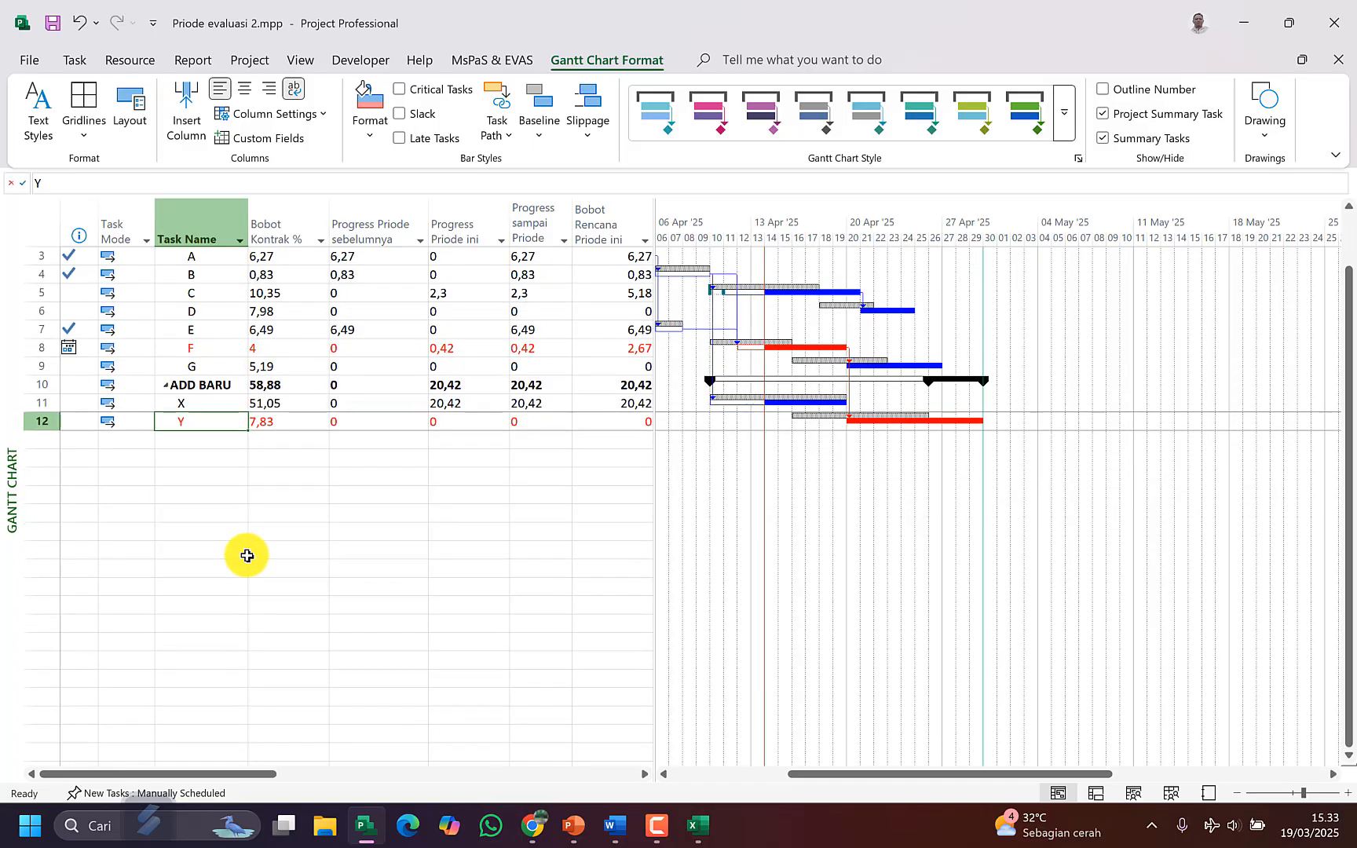
pyautogui.hotkey('ctrl', 't')
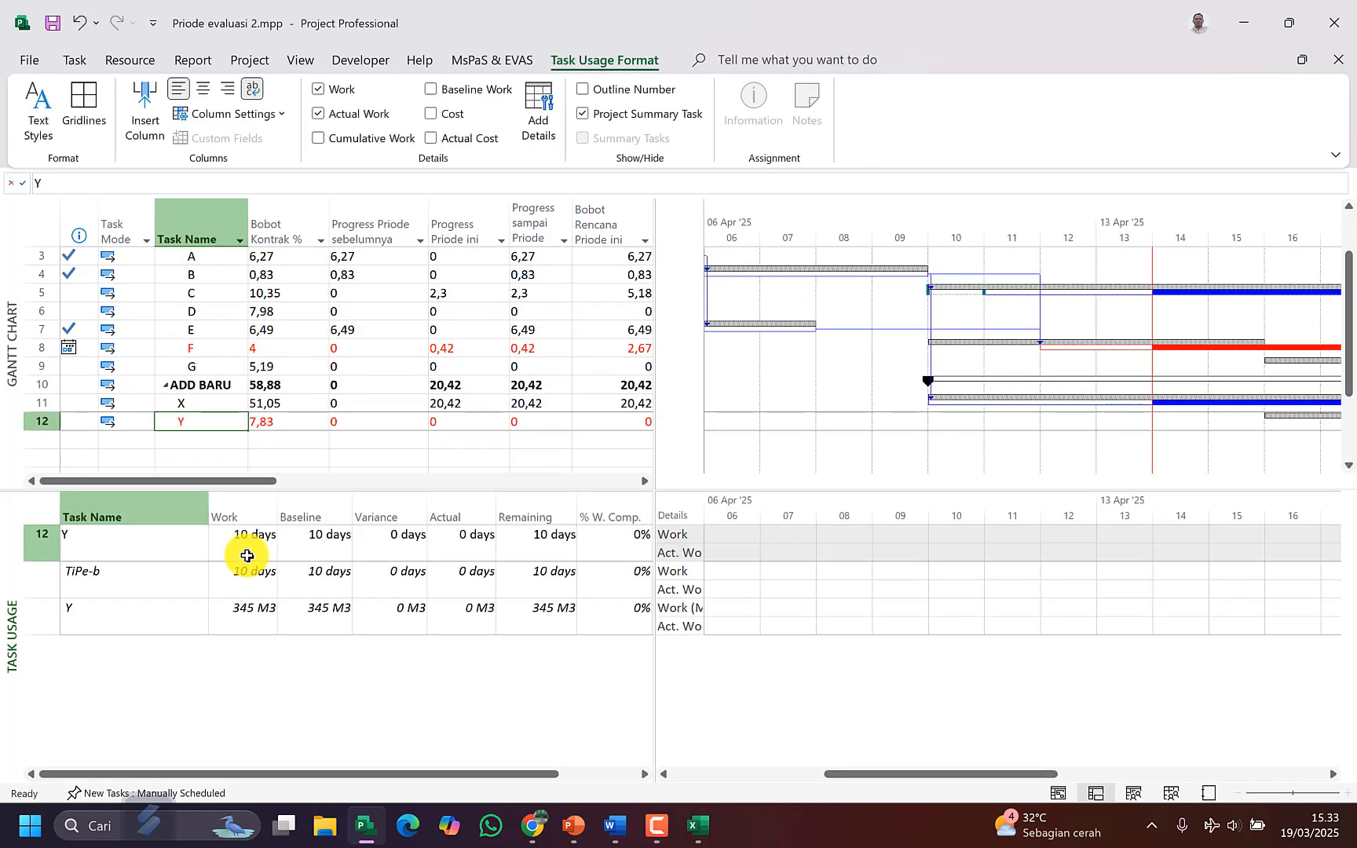
pyautogui.click(350, 606)
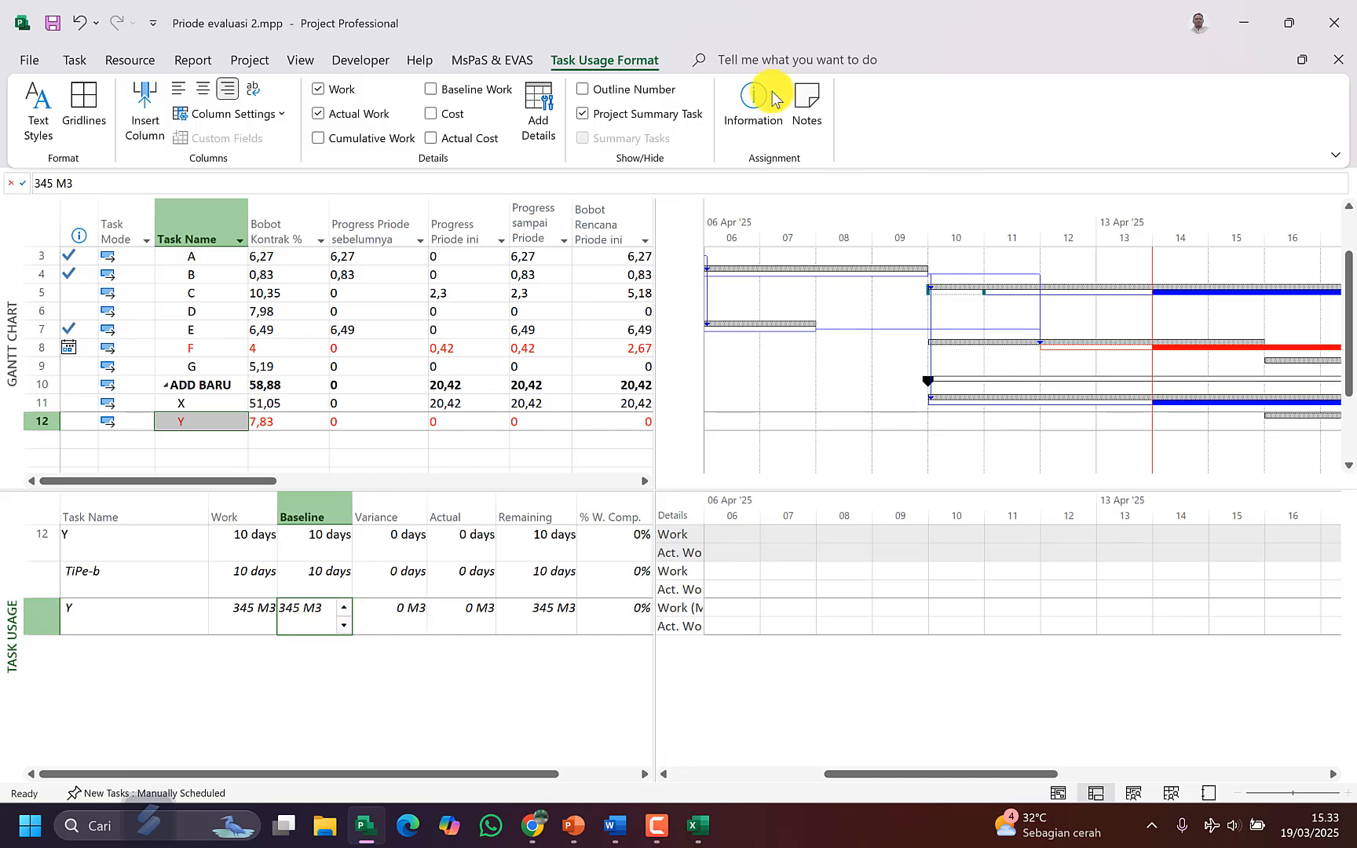
pyautogui.click(495, 61)
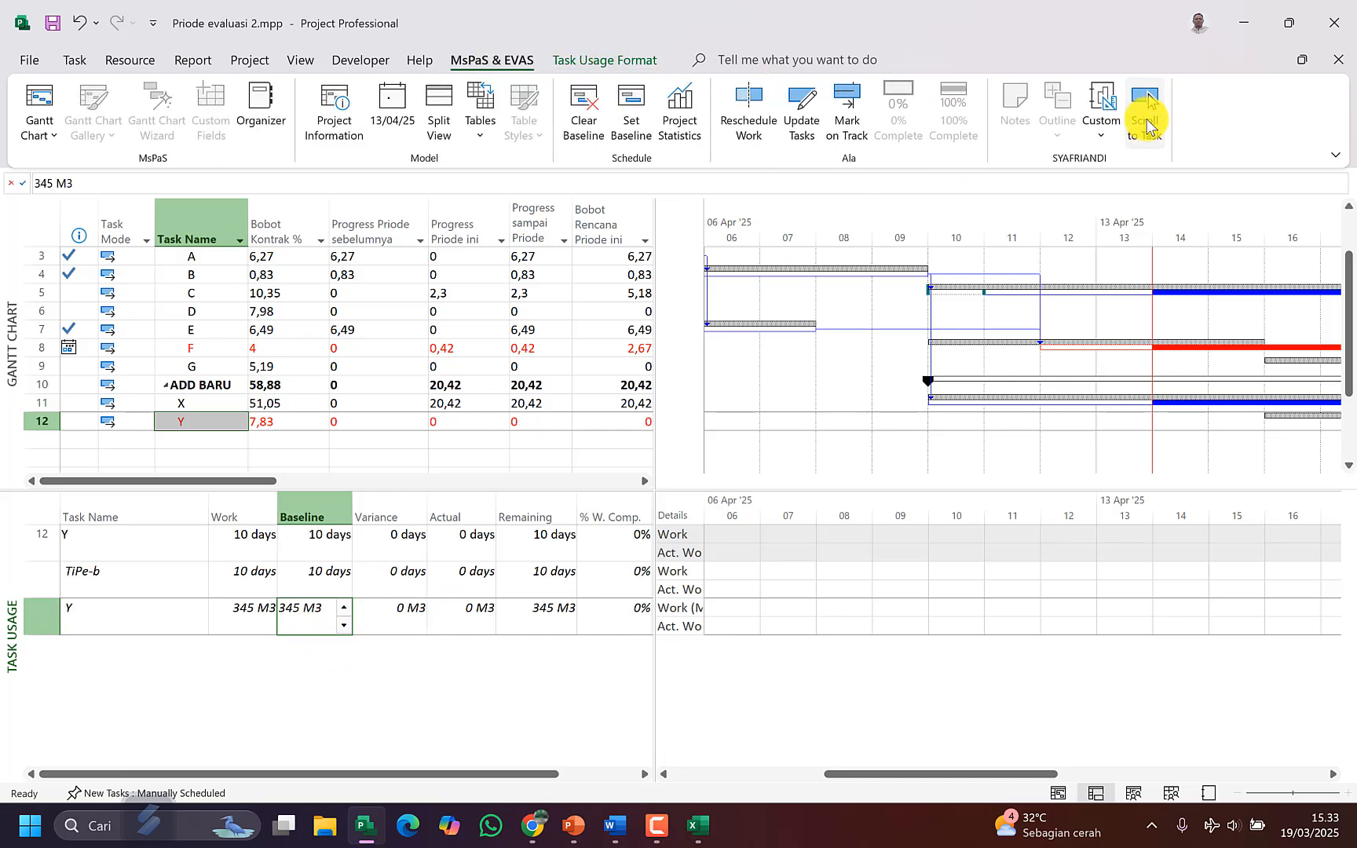
pyautogui.click(1145, 122)
# Step: Examine how material Y's planned work is distributed day by day over the task's duration
pyautogui.click(911, 612)
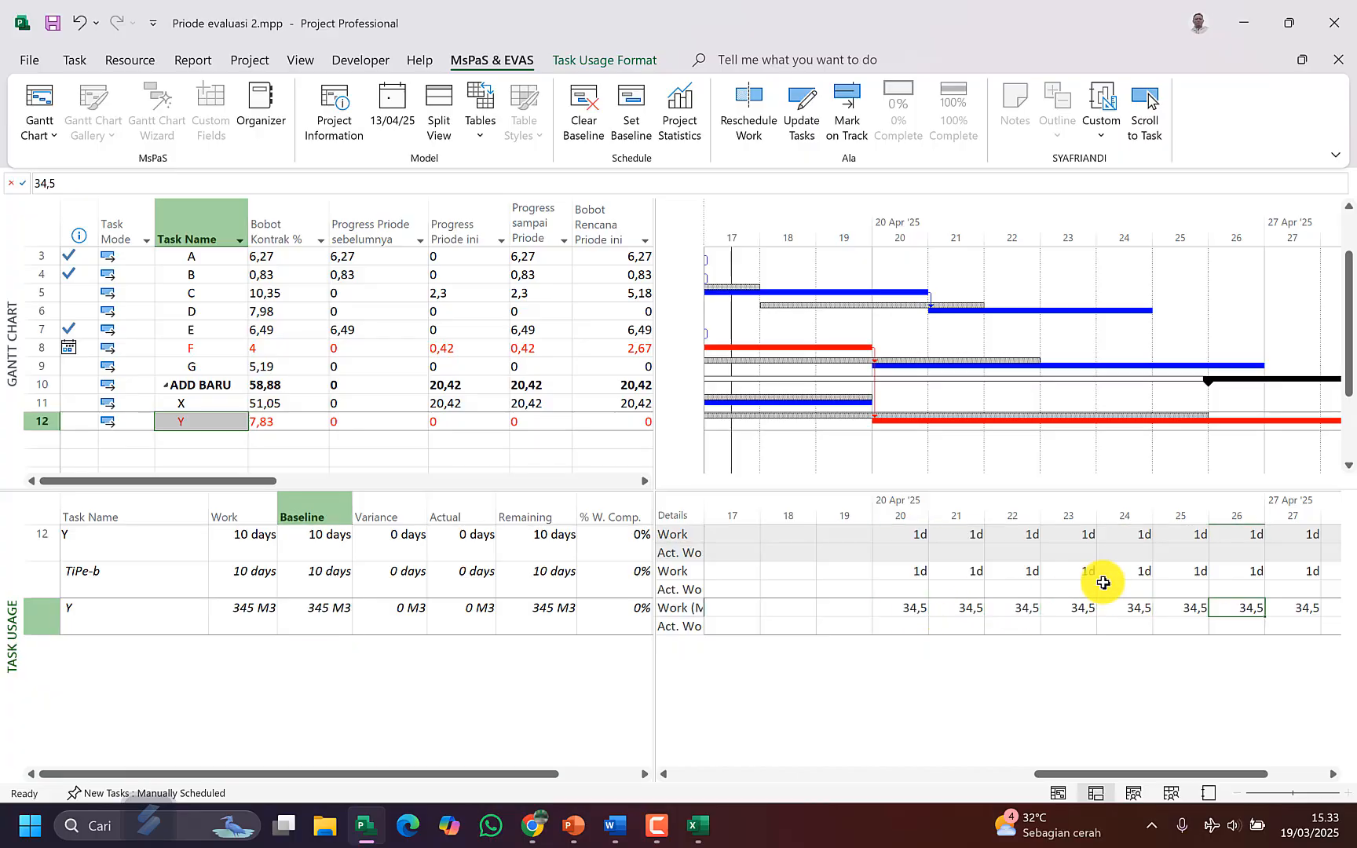
pyautogui.press('Right')
pyautogui.press('Right')
pyautogui.press('Right')
pyautogui.press('Left')
pyautogui.press('Left')
pyautogui.press('Left')
pyautogui.press('Left')
pyautogui.press('Left')
pyautogui.press('Left')
pyautogui.press('Left')
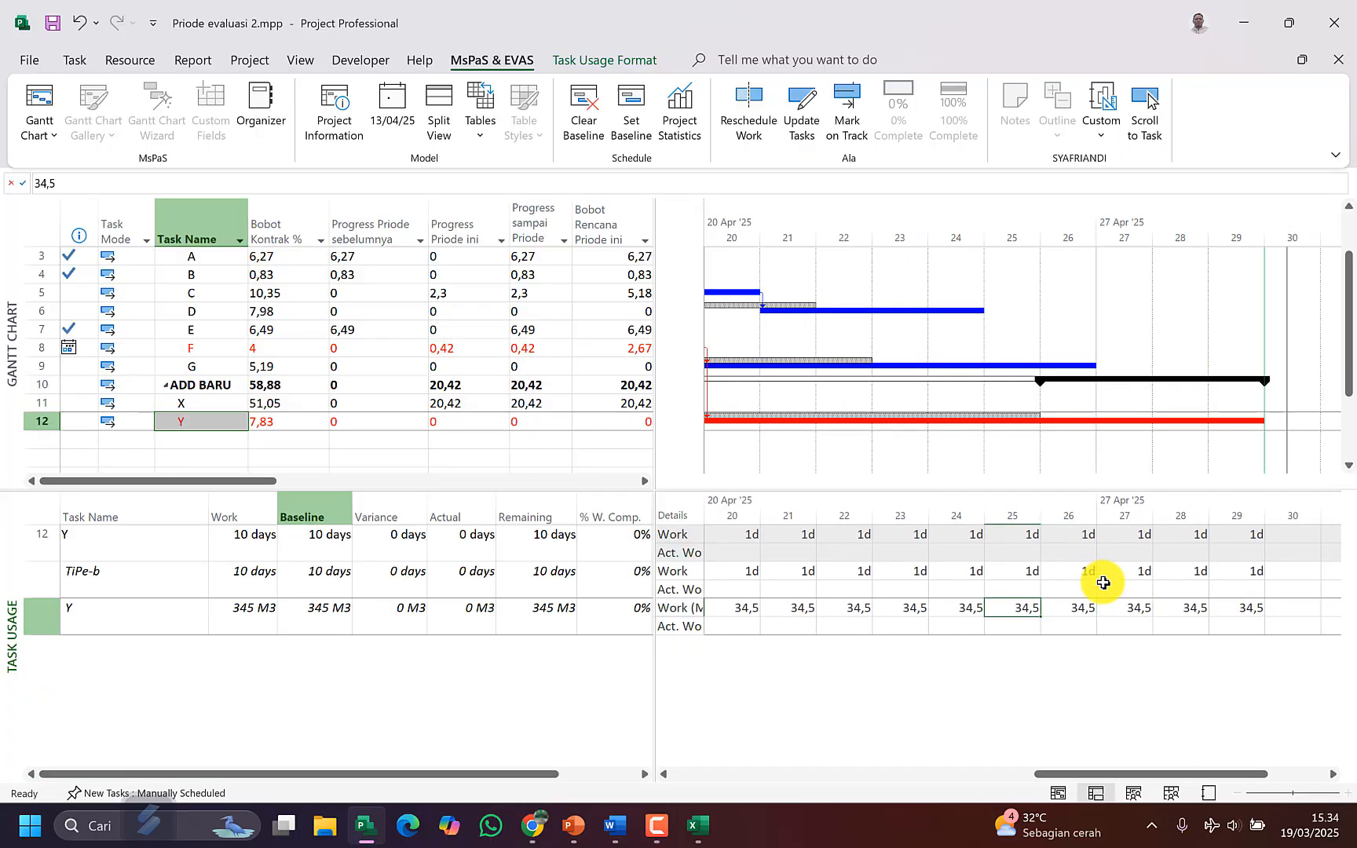
pyautogui.press('Right')
pyautogui.press('Right')
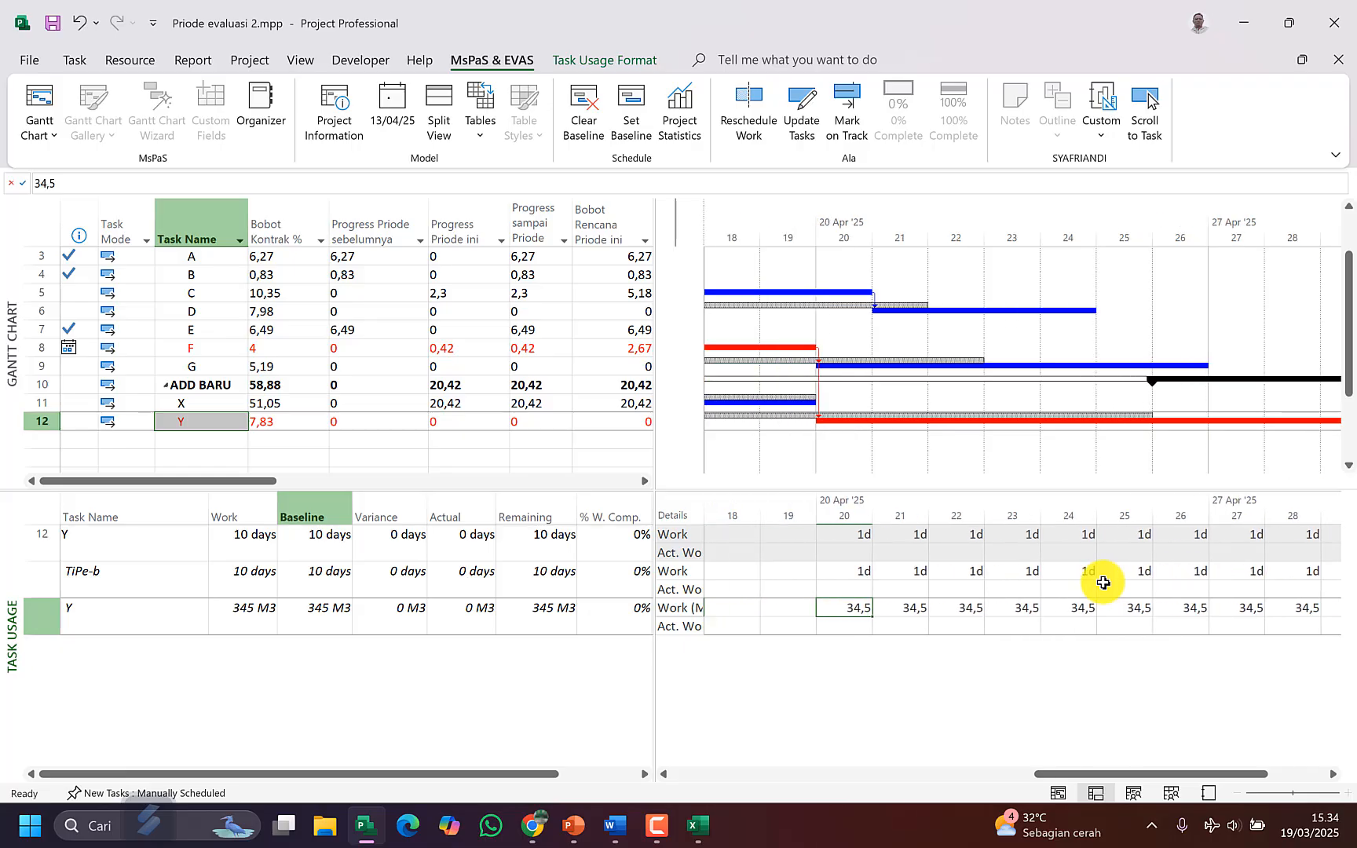
# Step: Set task Y's remaining work to 8 days
pyautogui.click(566, 555)
pyautogui.click(565, 555)
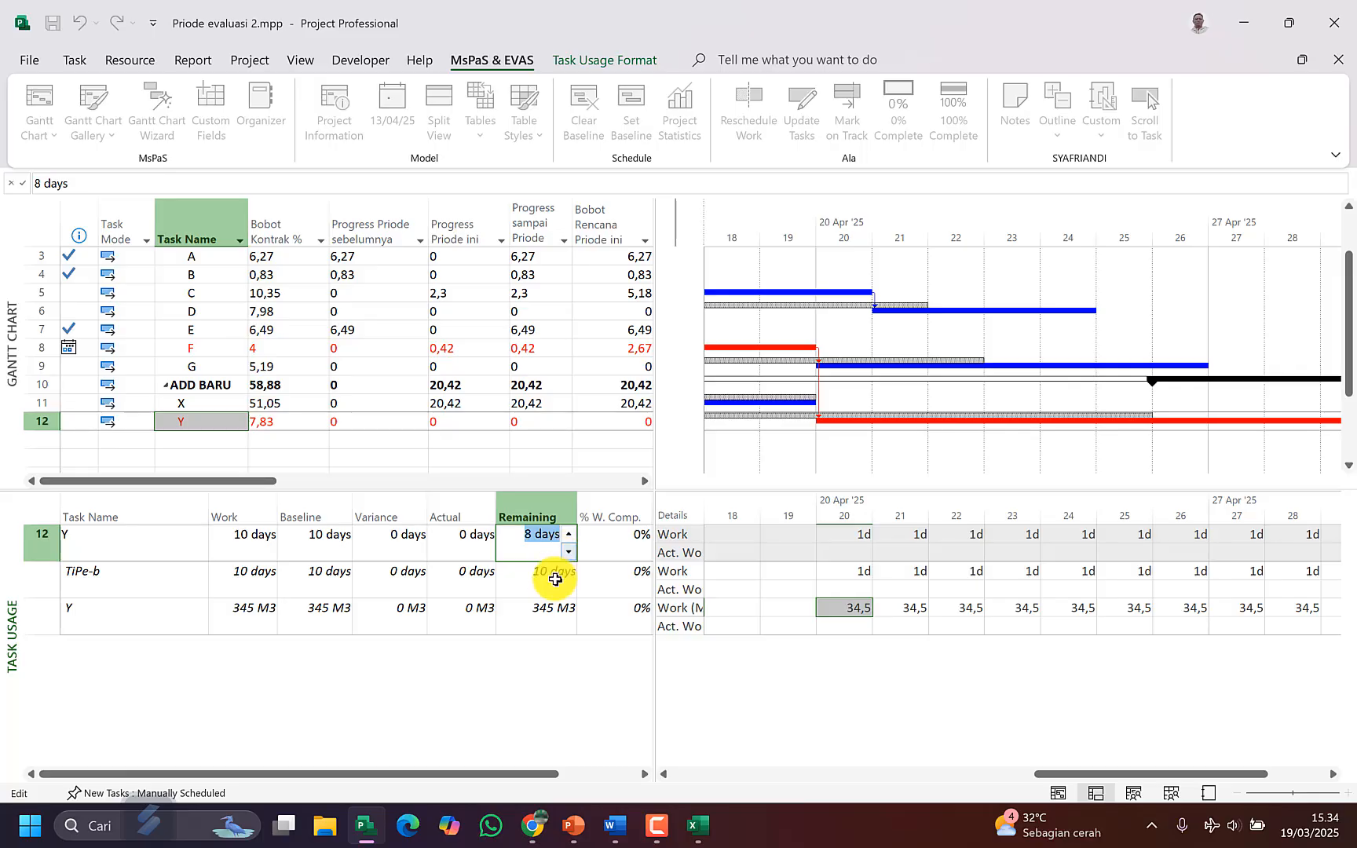
pyautogui.press('Return')
# Step: Check how material Y is spread from 20 to 27 April and close the Task Usage details
pyautogui.click(855, 629)
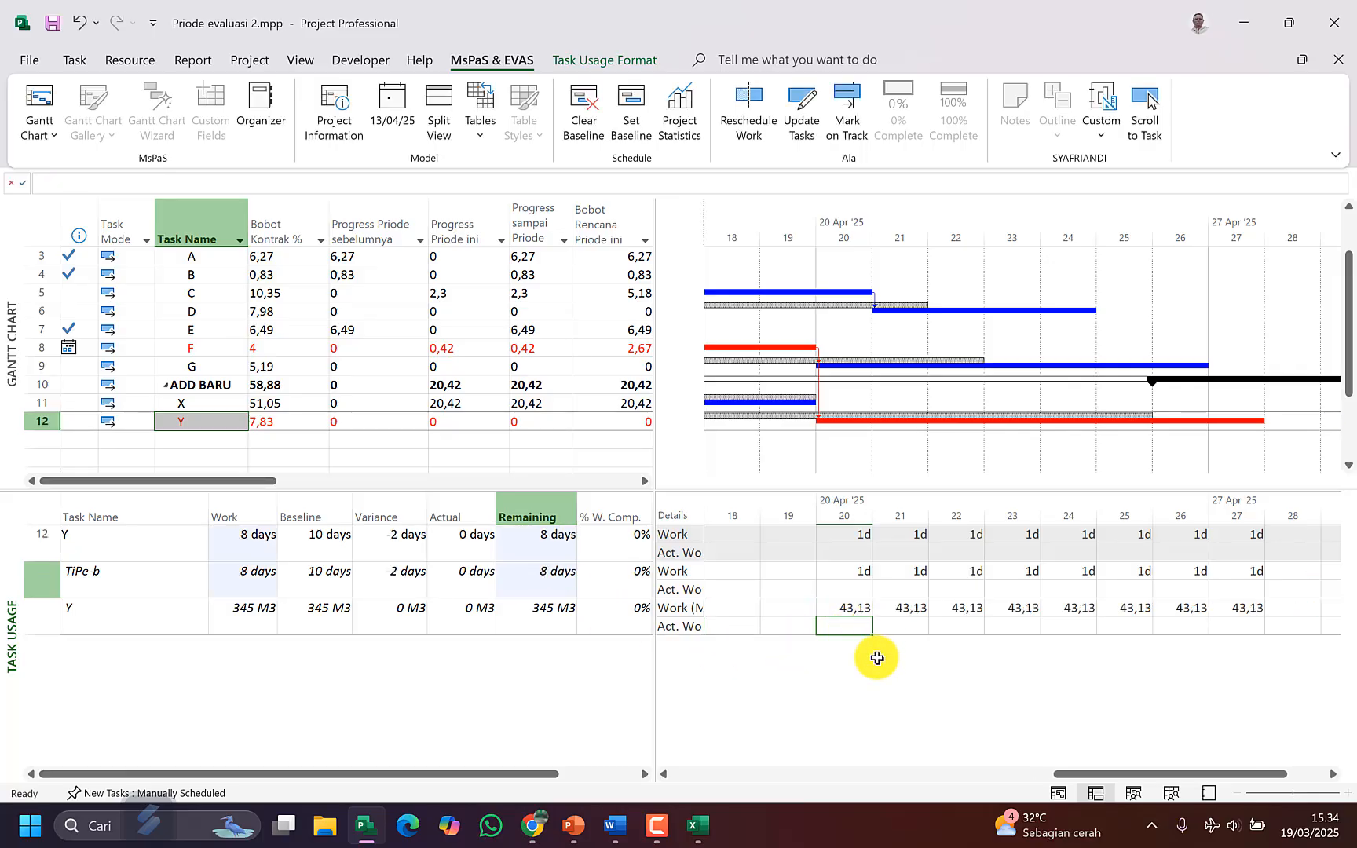
pyautogui.moveTo(848, 607); pyautogui.dragTo(1241, 613)
pyautogui.click(554, 607)
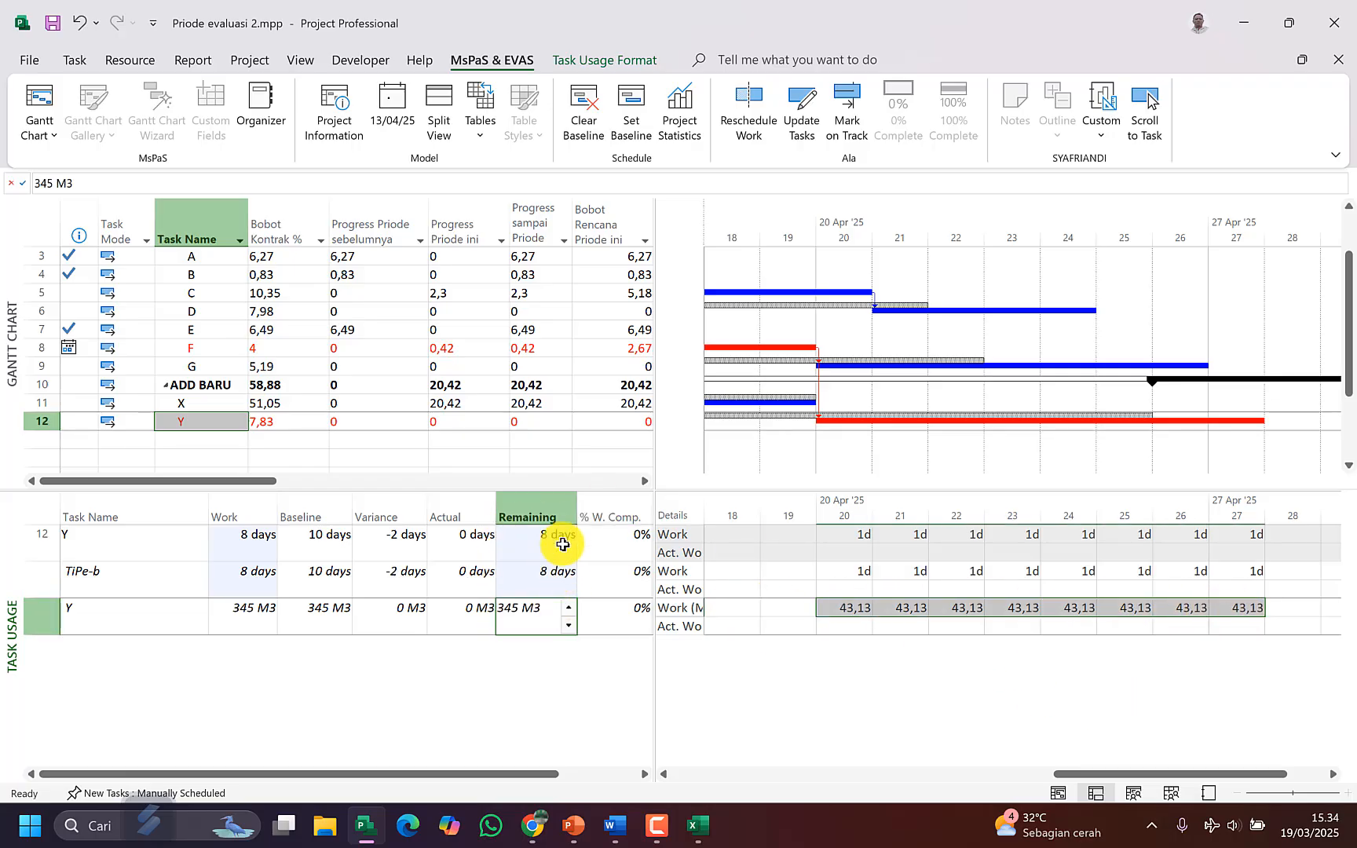
pyautogui.click(557, 537)
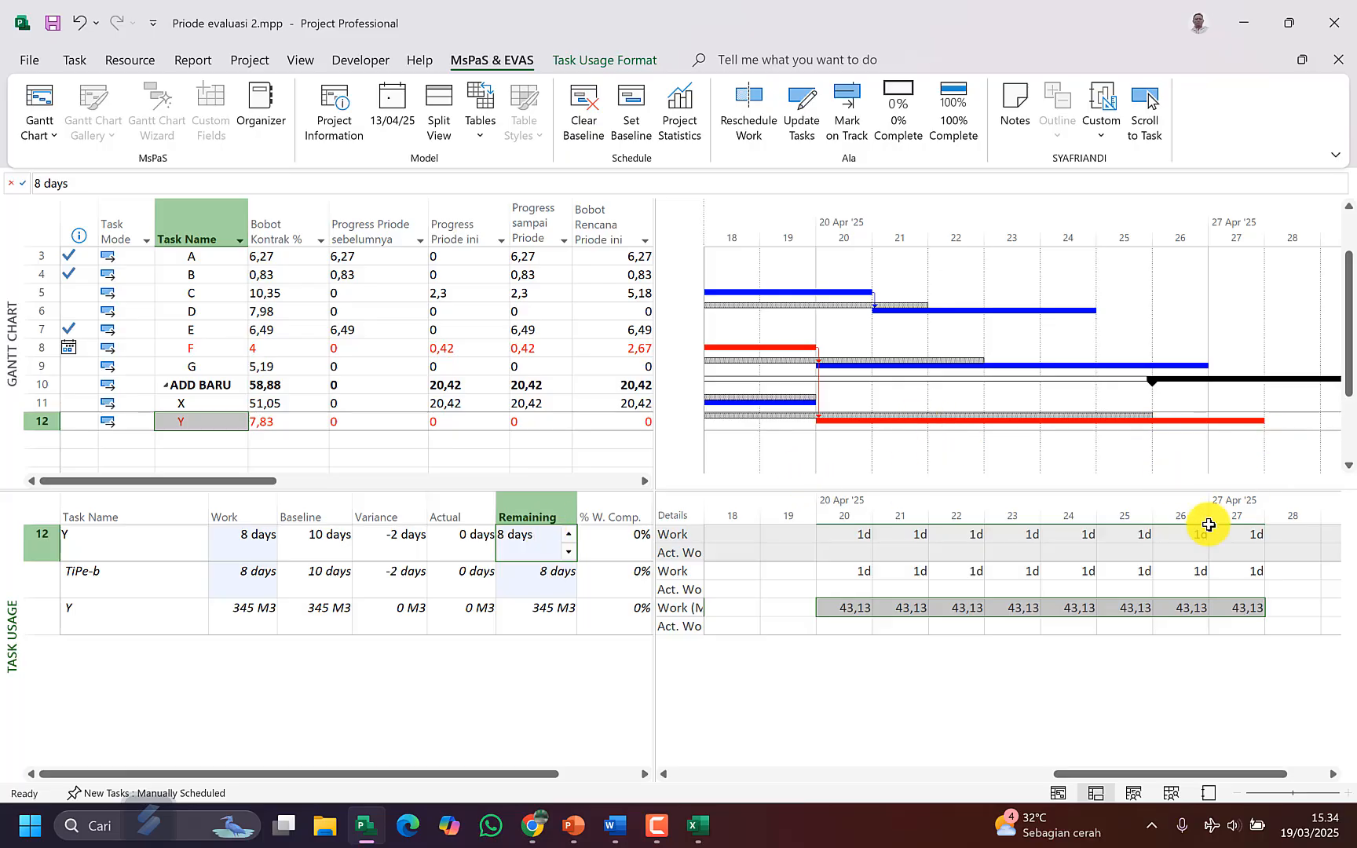
pyautogui.doubleClick(1146, 488)
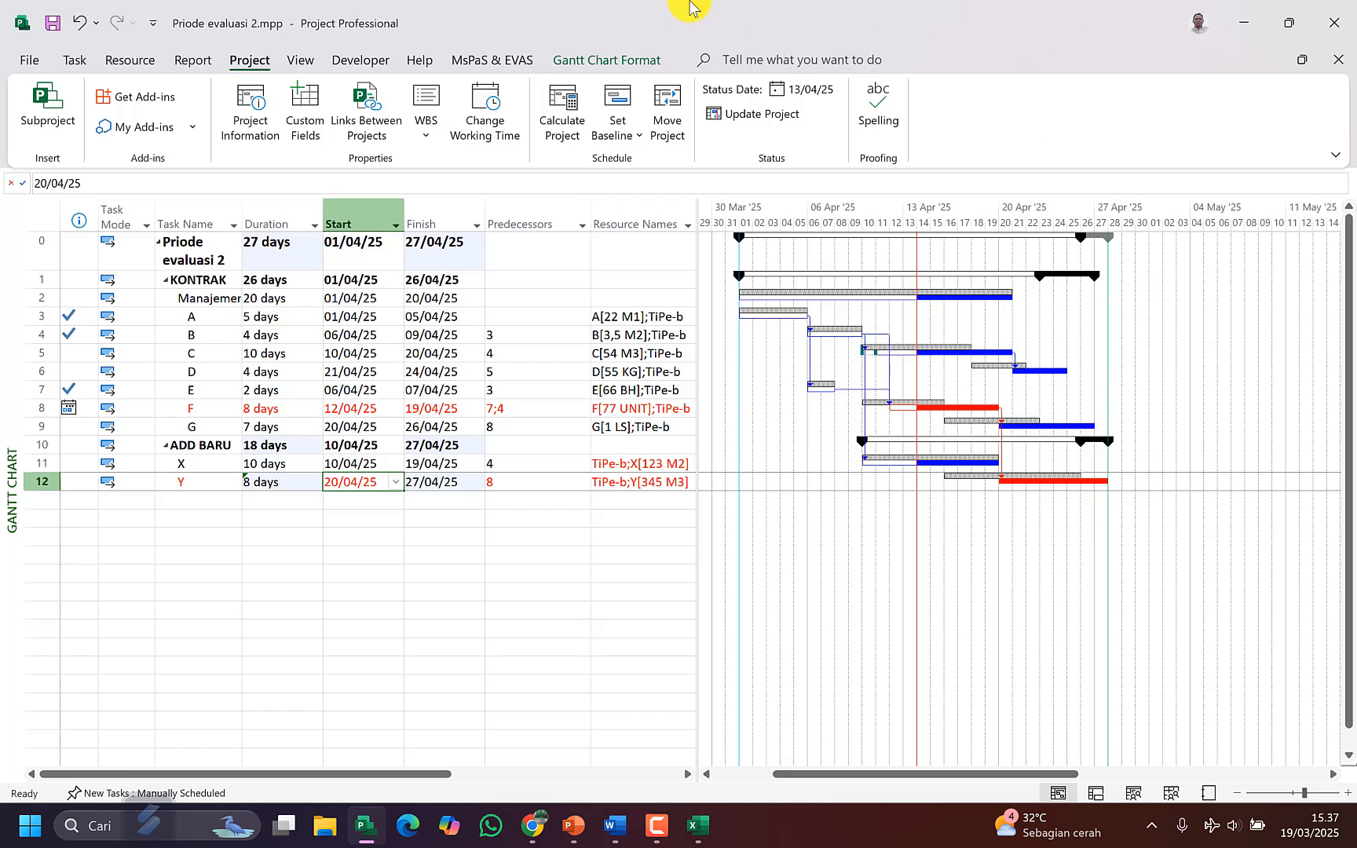
# Step: Check the Dashboard - MsPaS report's schedule figures and return to the Gantt Chart
pyautogui.click(508, 63)
pyautogui.click(1100, 130)
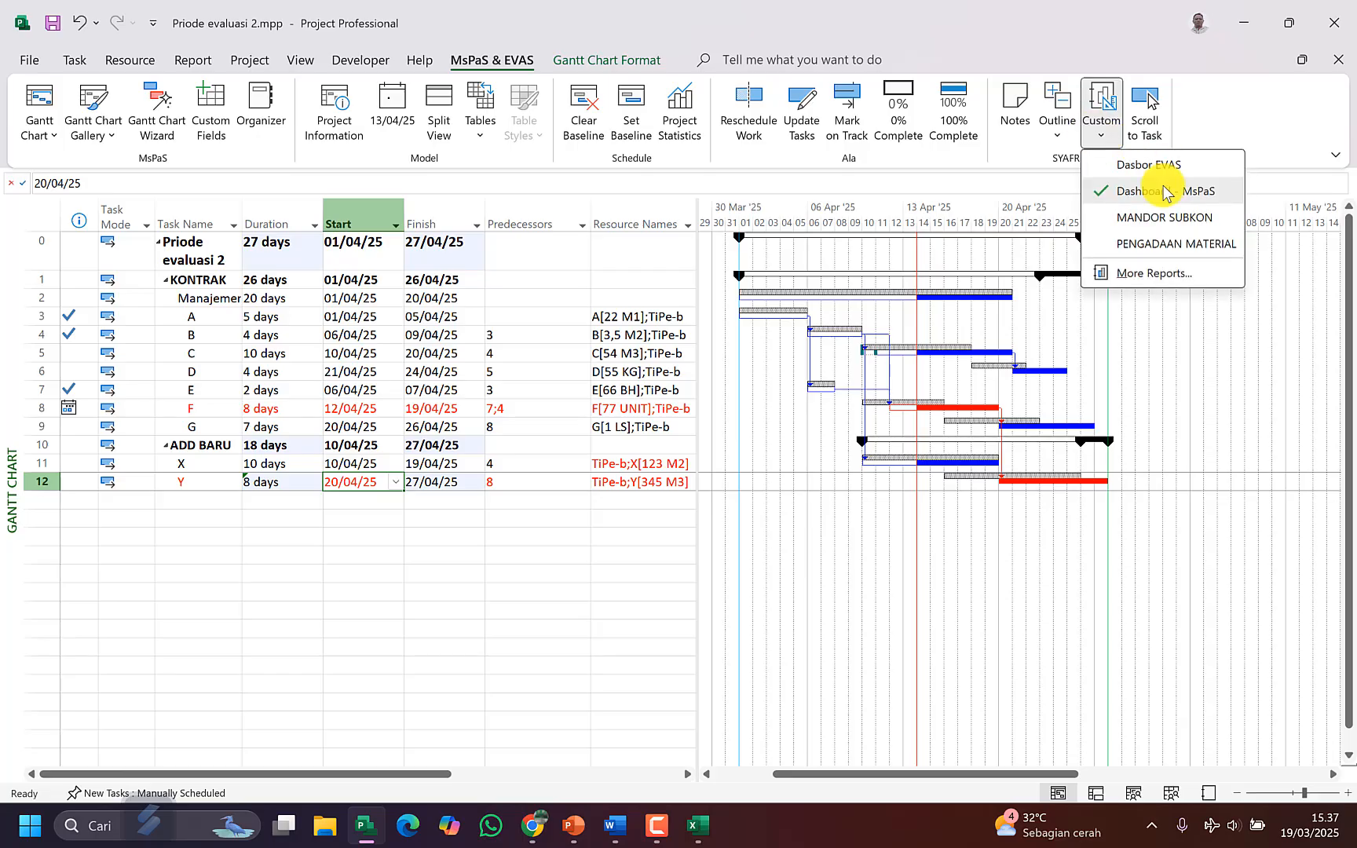
pyautogui.click(1166, 194)
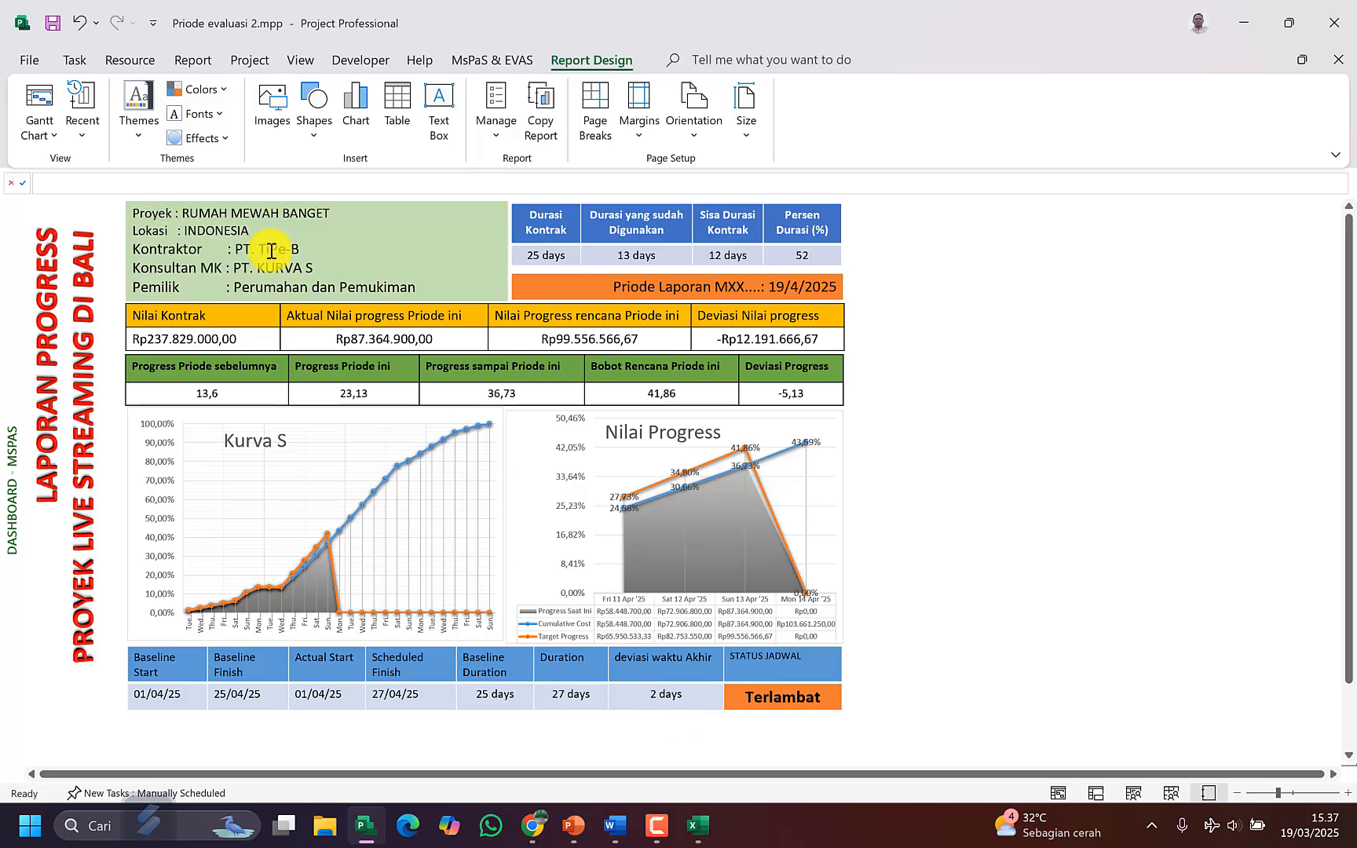
pyautogui.click(40, 101)
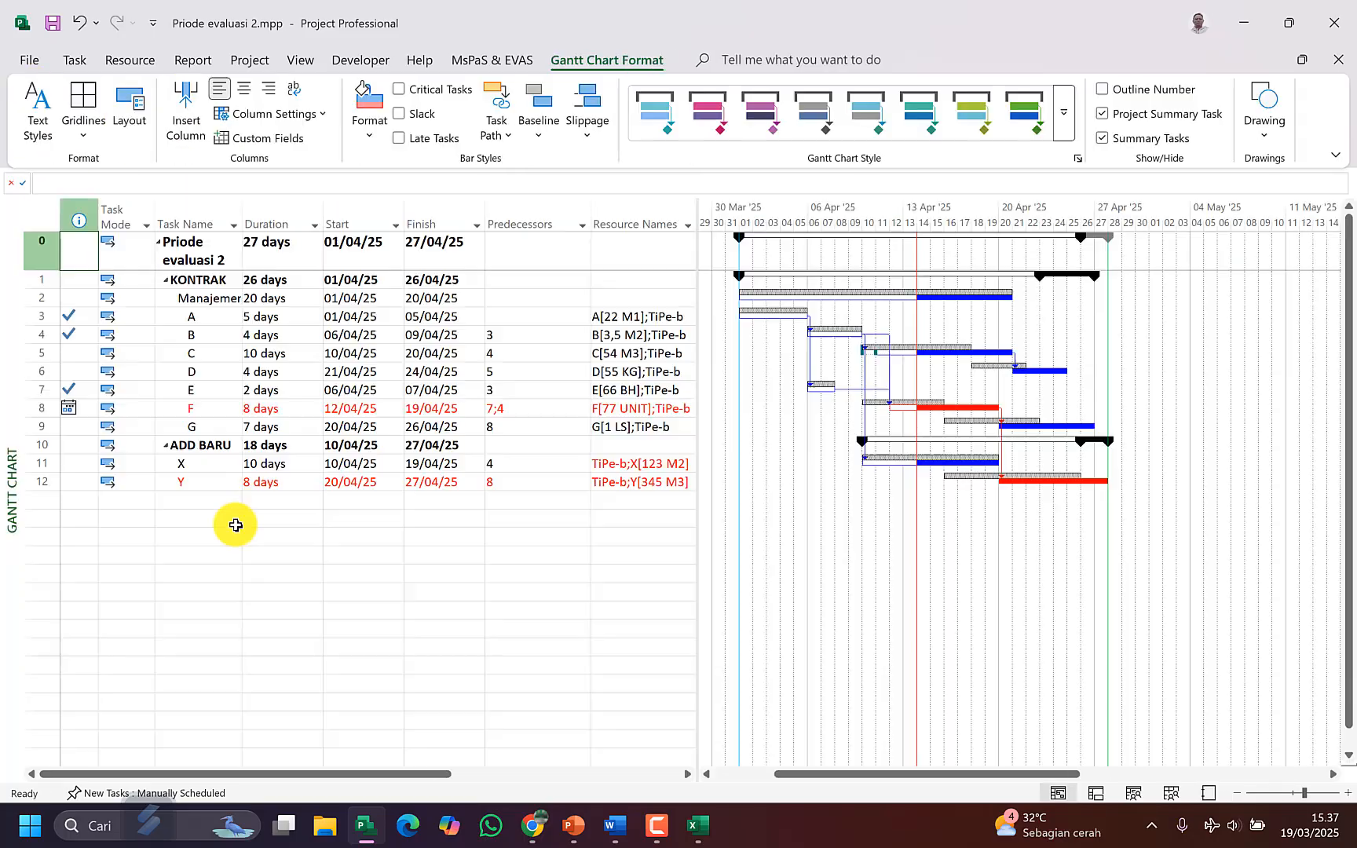
# Step: Try a duration of 10 days for task Y, and set it back to 8 days
pyautogui.click(282, 481)
pyautogui.write('10')
pyautogui.press('Tab')
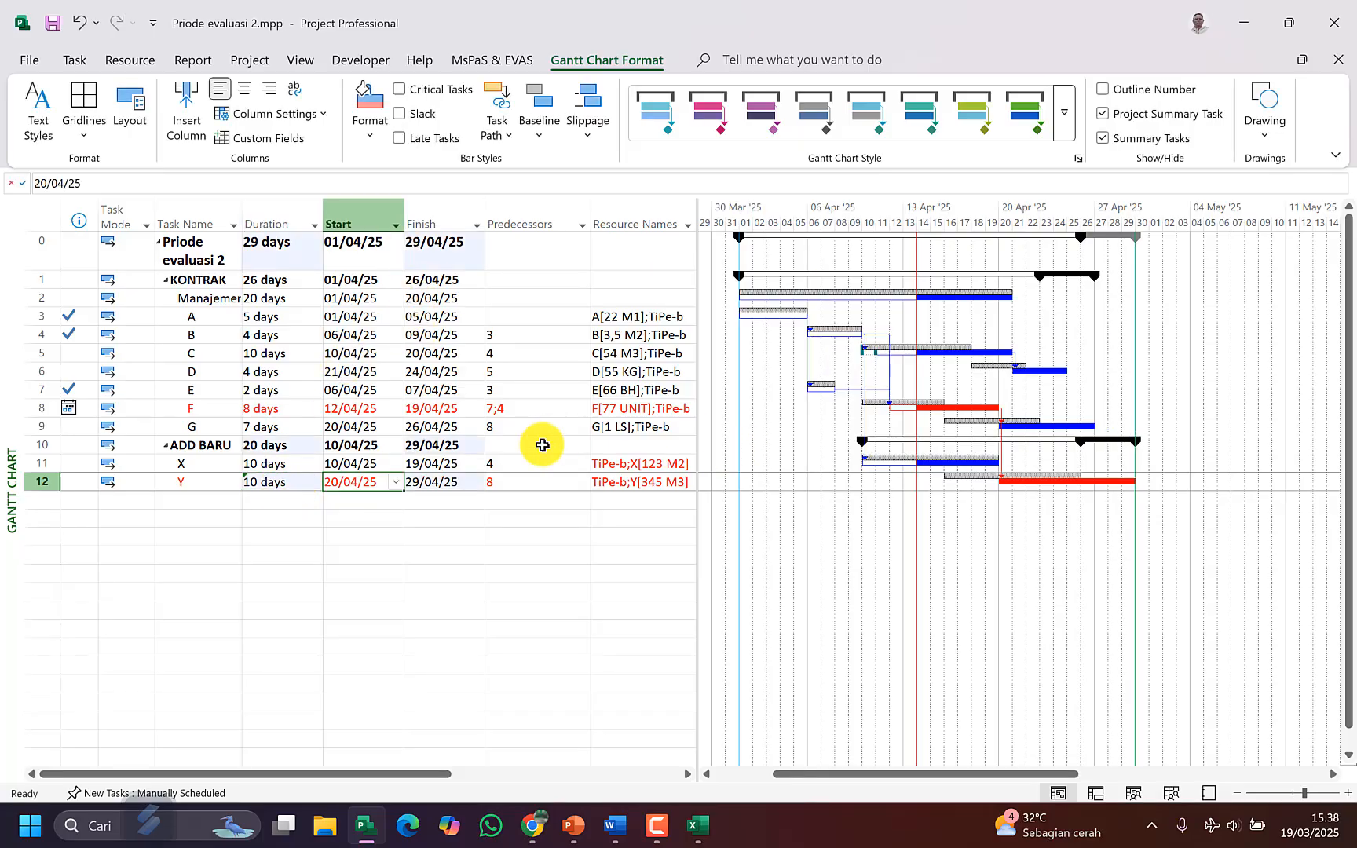
pyautogui.click(306, 475)
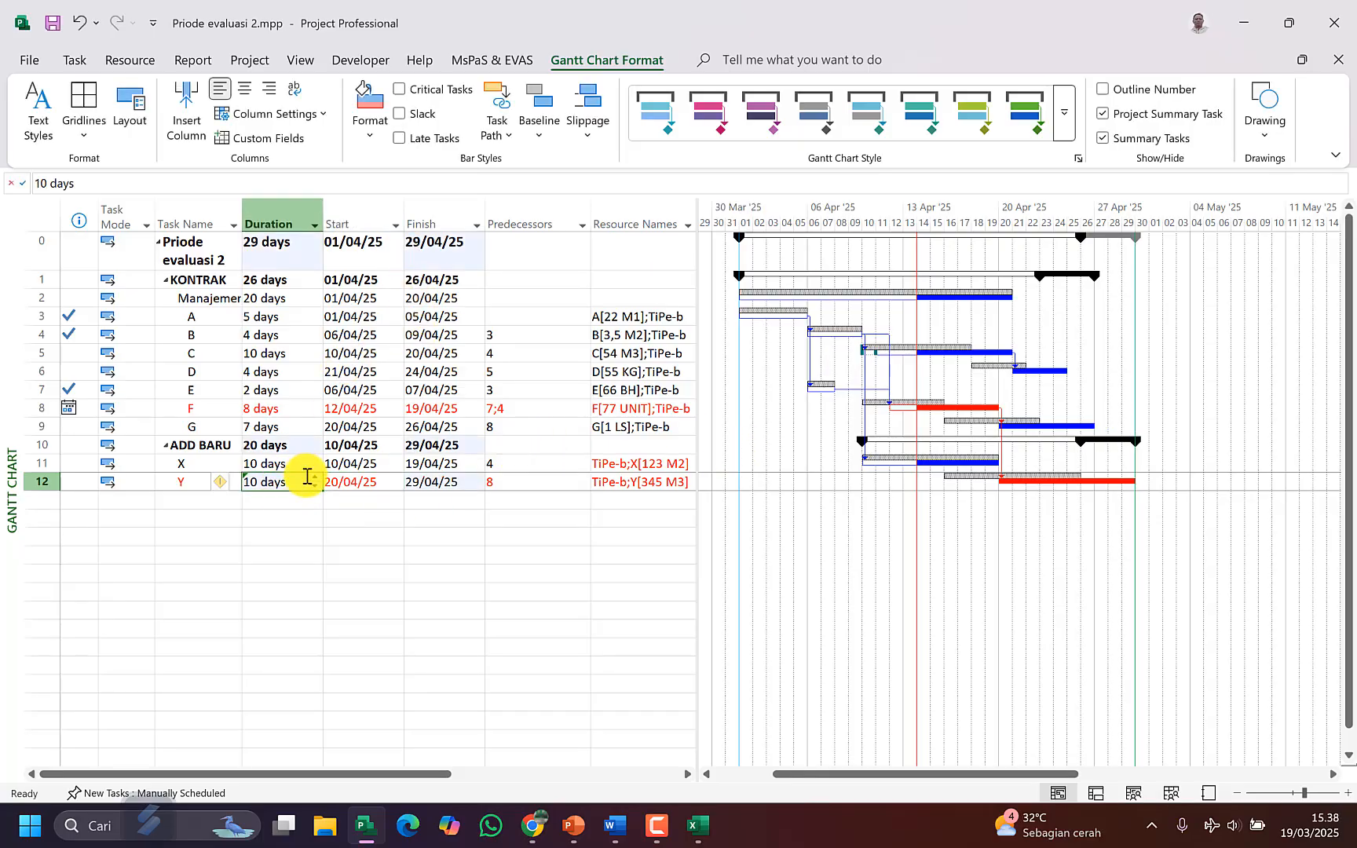
pyautogui.write('8')
pyautogui.press('Up')
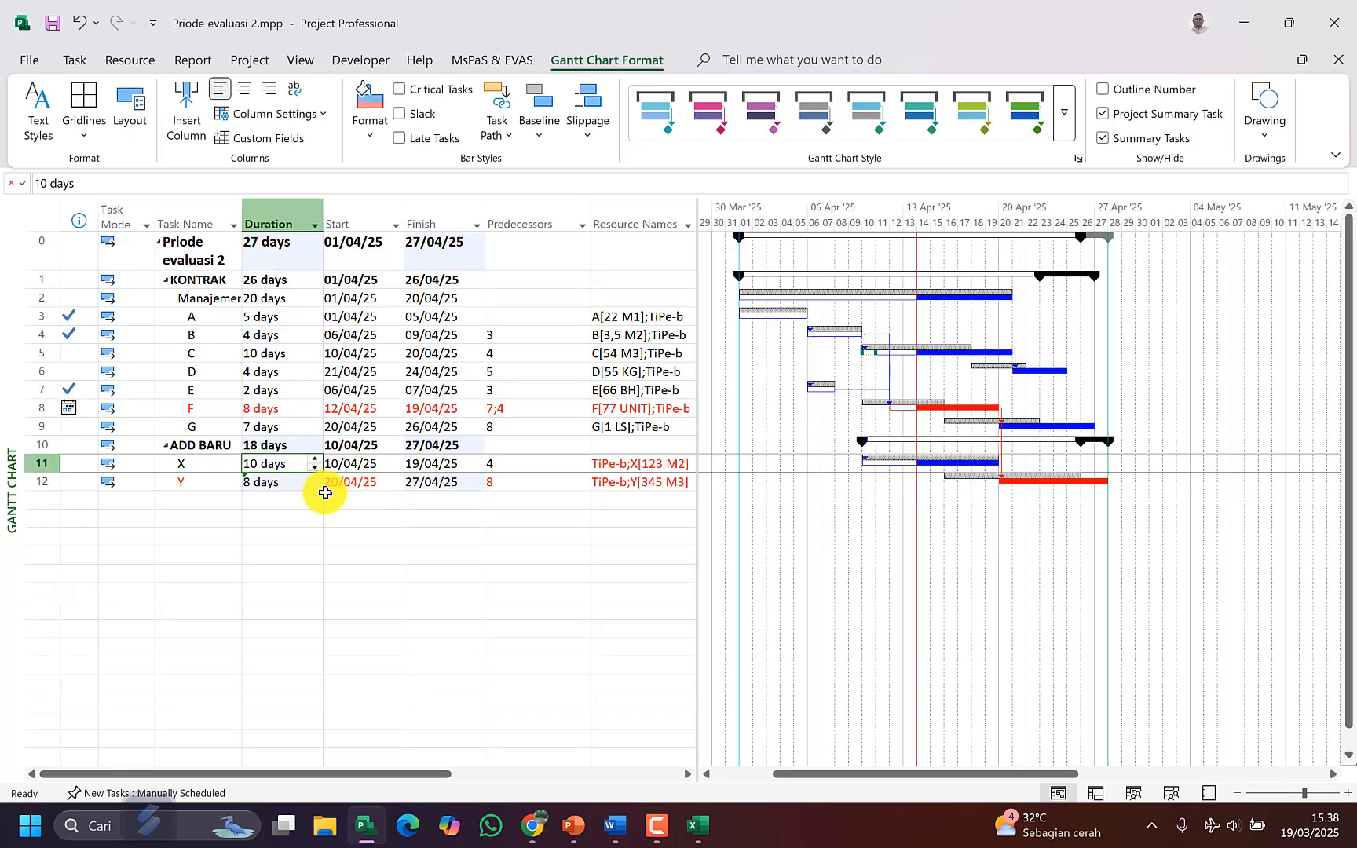
# Step: Reopen the Task Usage details for task Y and bring its daily work from 20 April into view
pyautogui.click(276, 489)
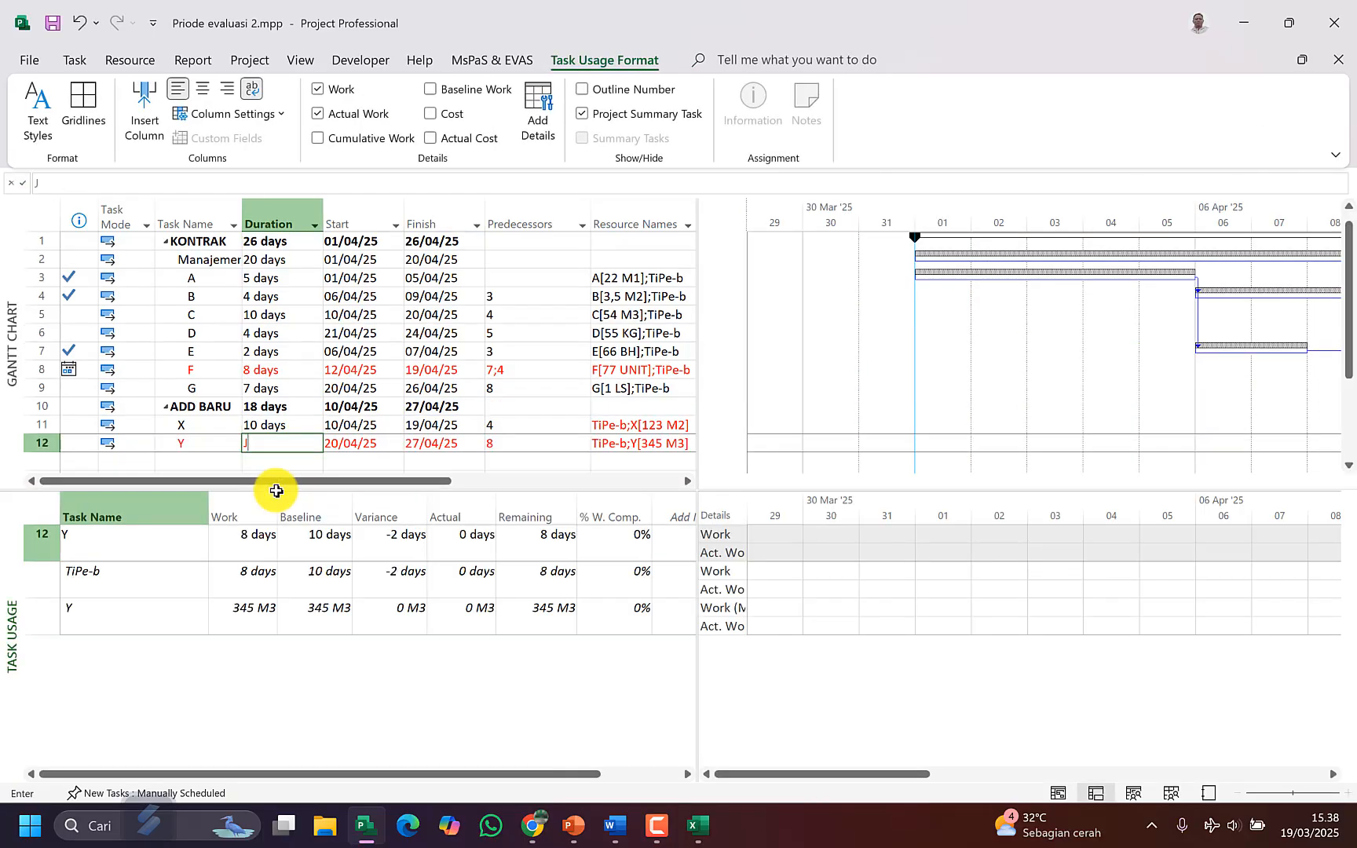
pyautogui.press('Escape')
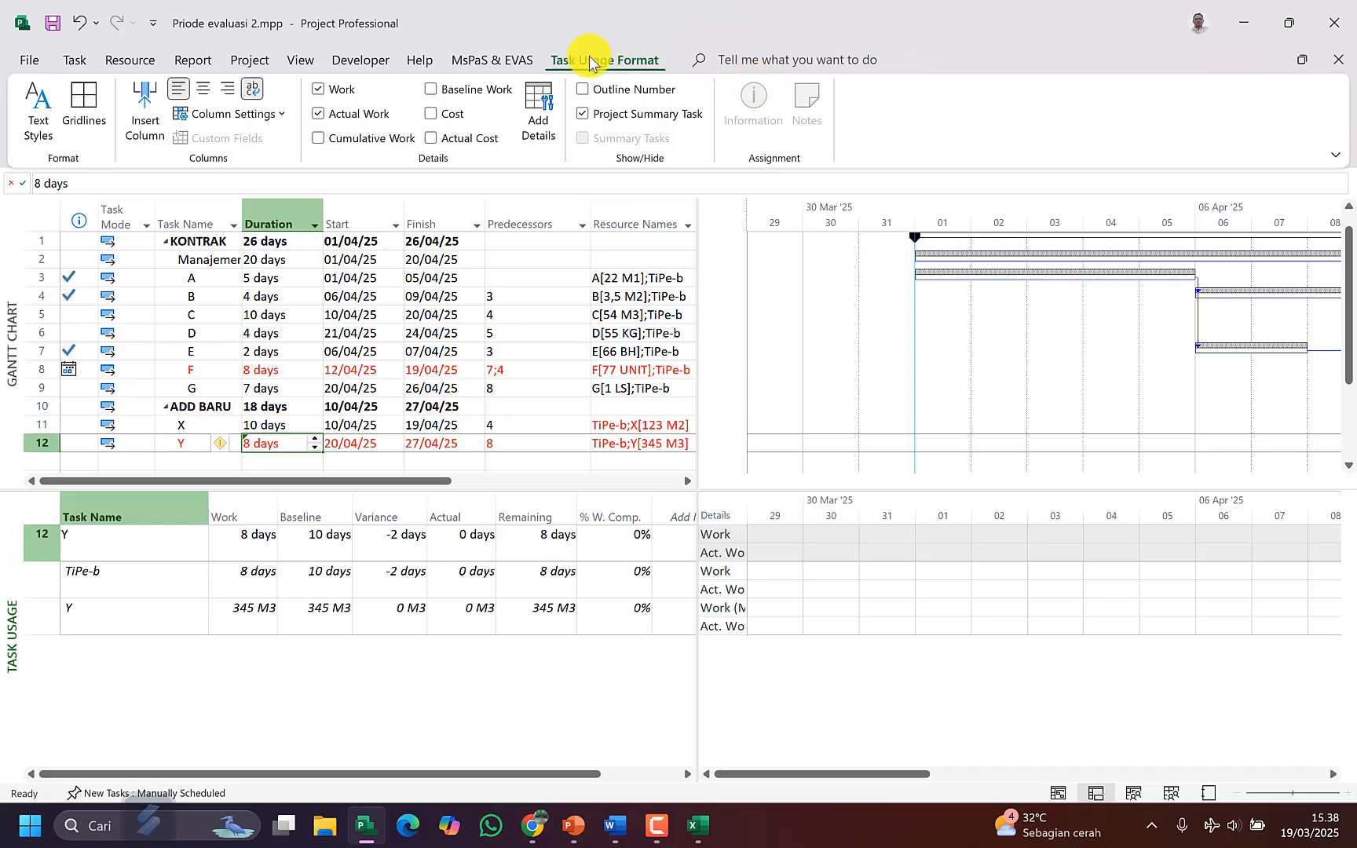
pyautogui.click(531, 61)
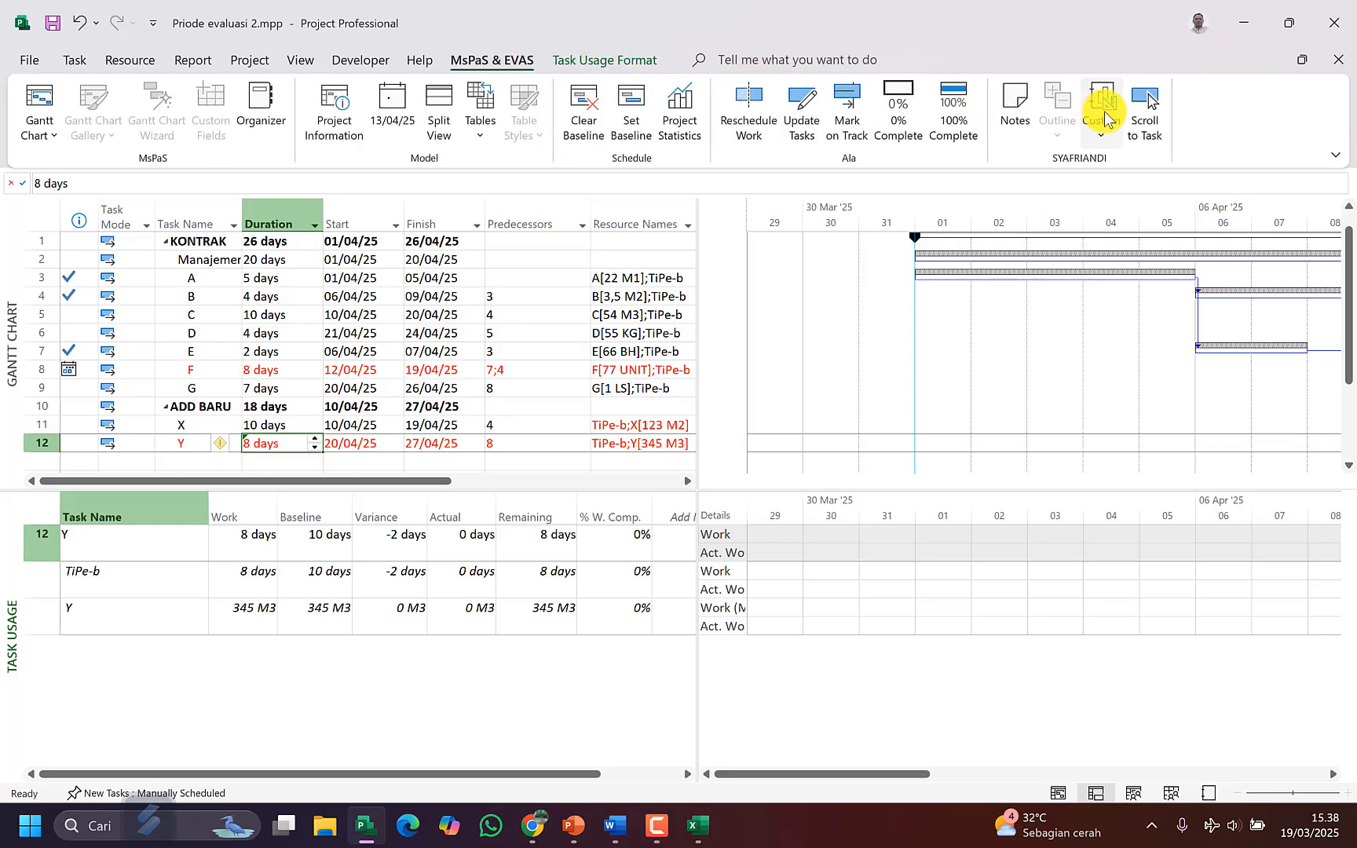
pyautogui.click(1145, 116)
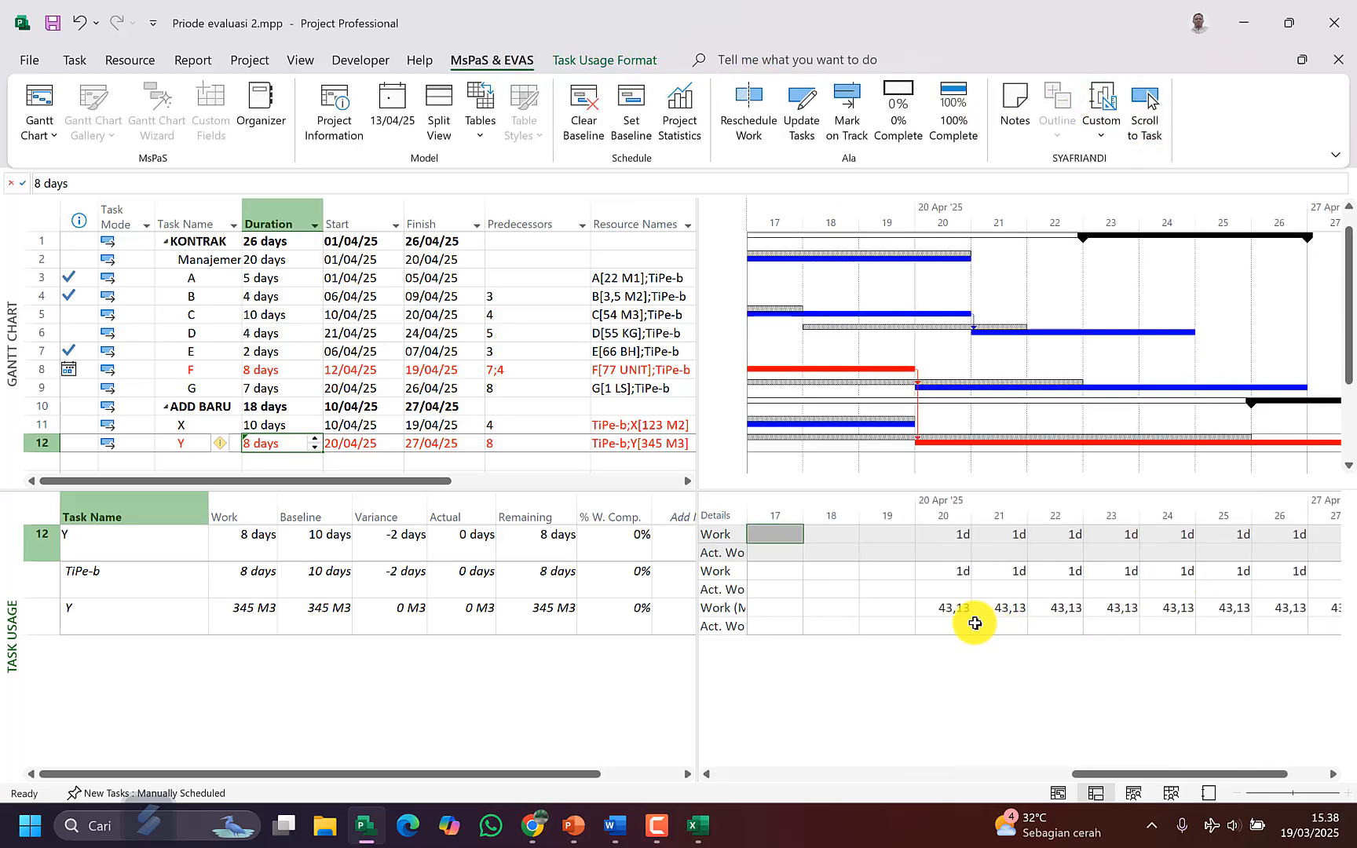
# Step: Try 10 days of work for task Y in Task Usage and check its daily quantities from 20 to 29 April
pyautogui.click(943, 611)
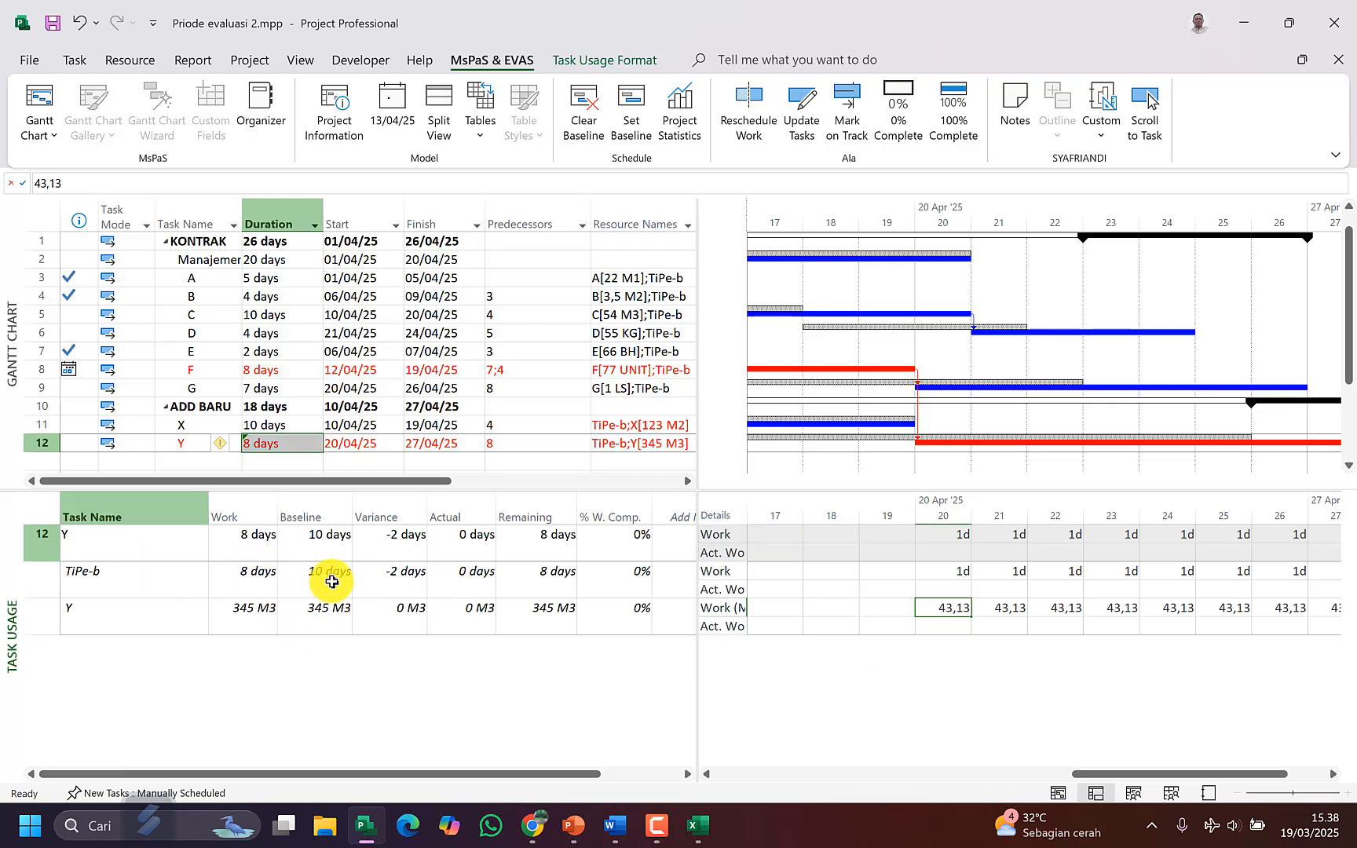
pyautogui.click(234, 531)
pyautogui.write('10')
pyautogui.press('Tab')
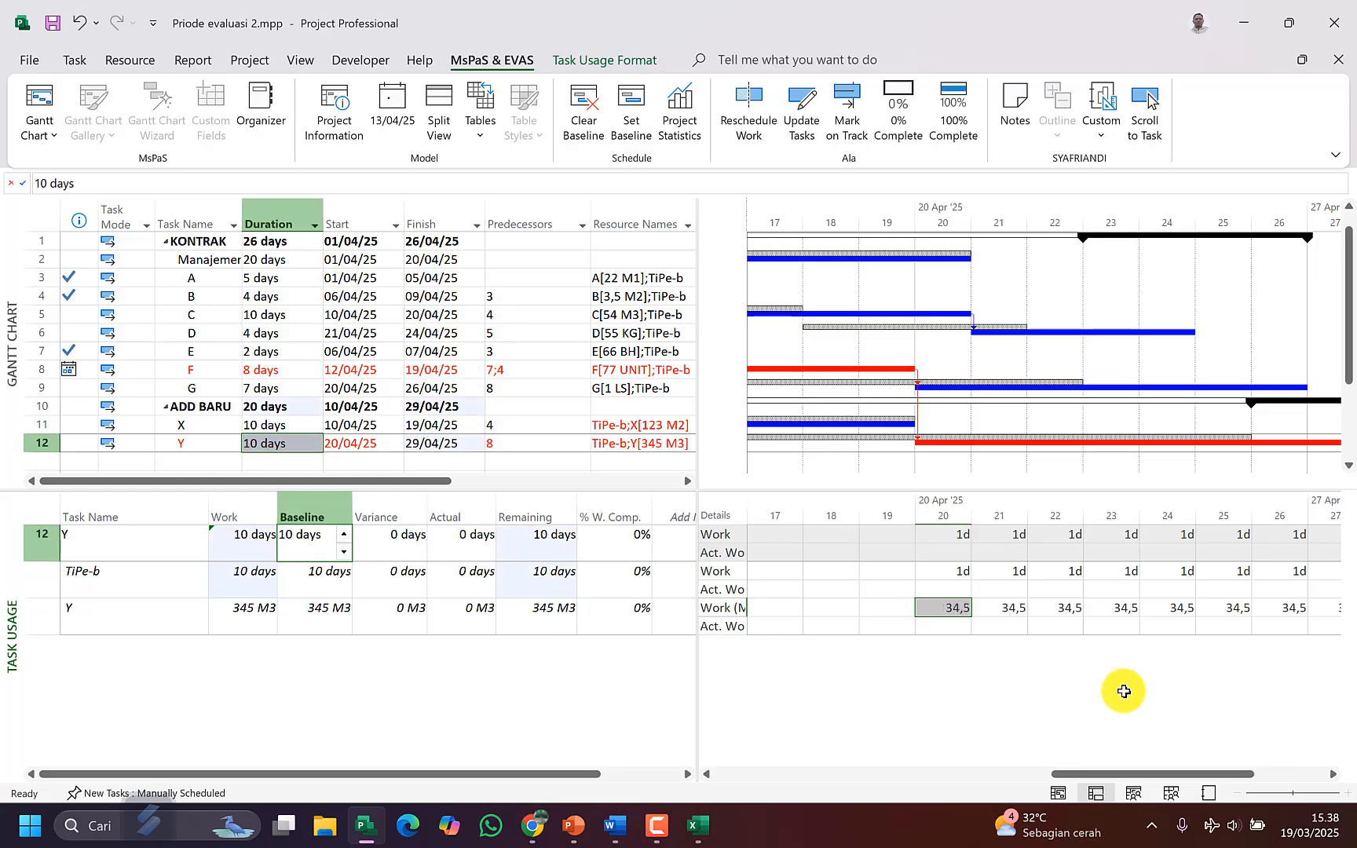
pyautogui.click(959, 625)
pyautogui.click(1002, 613)
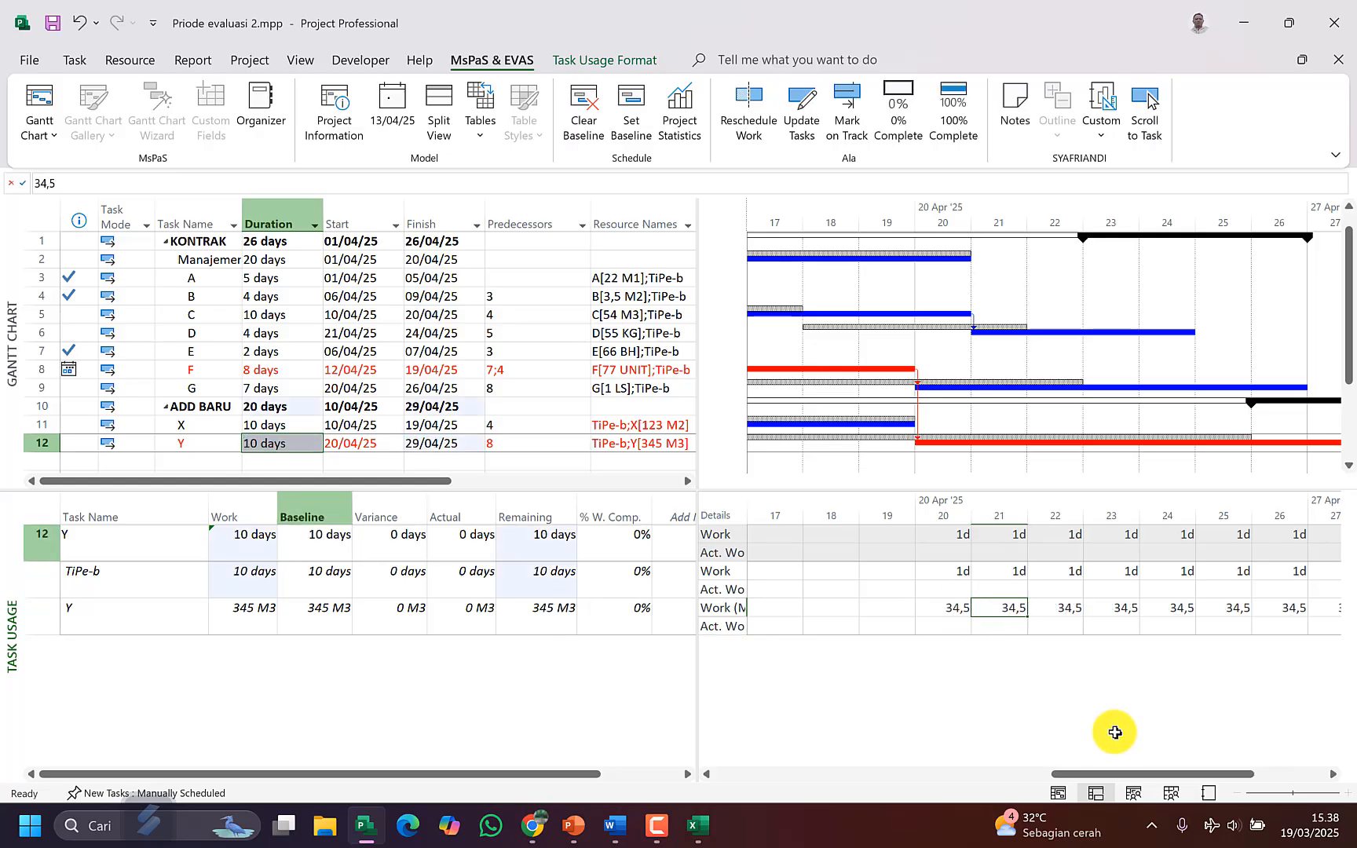
pyautogui.moveTo(1123, 775)
pyautogui.mouseDown()
pyautogui.moveTo(1174, 776)
pyautogui.moveTo(1144, 767)
pyautogui.mouseUp()
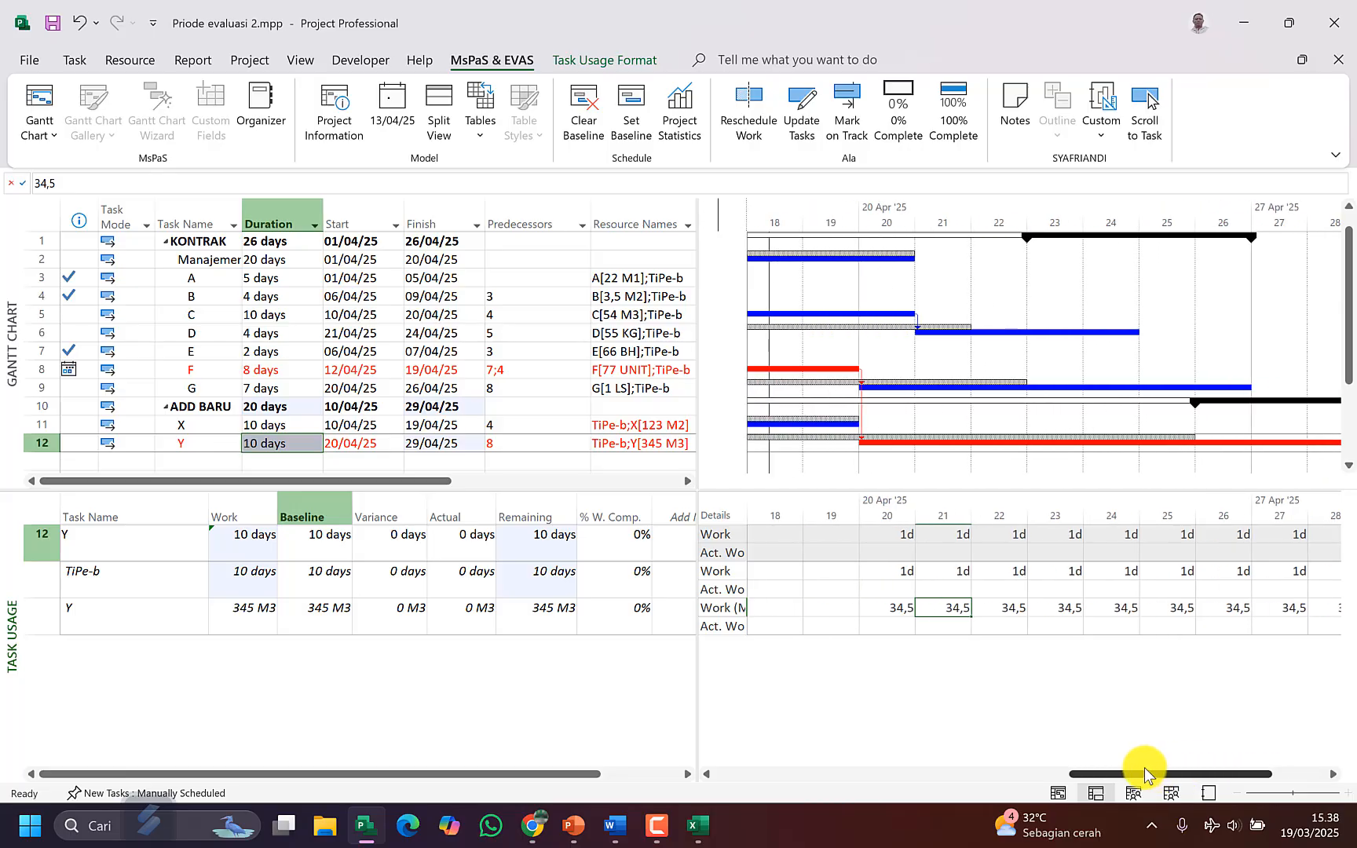
pyautogui.moveTo(698, 432); pyautogui.dragTo(586, 500)
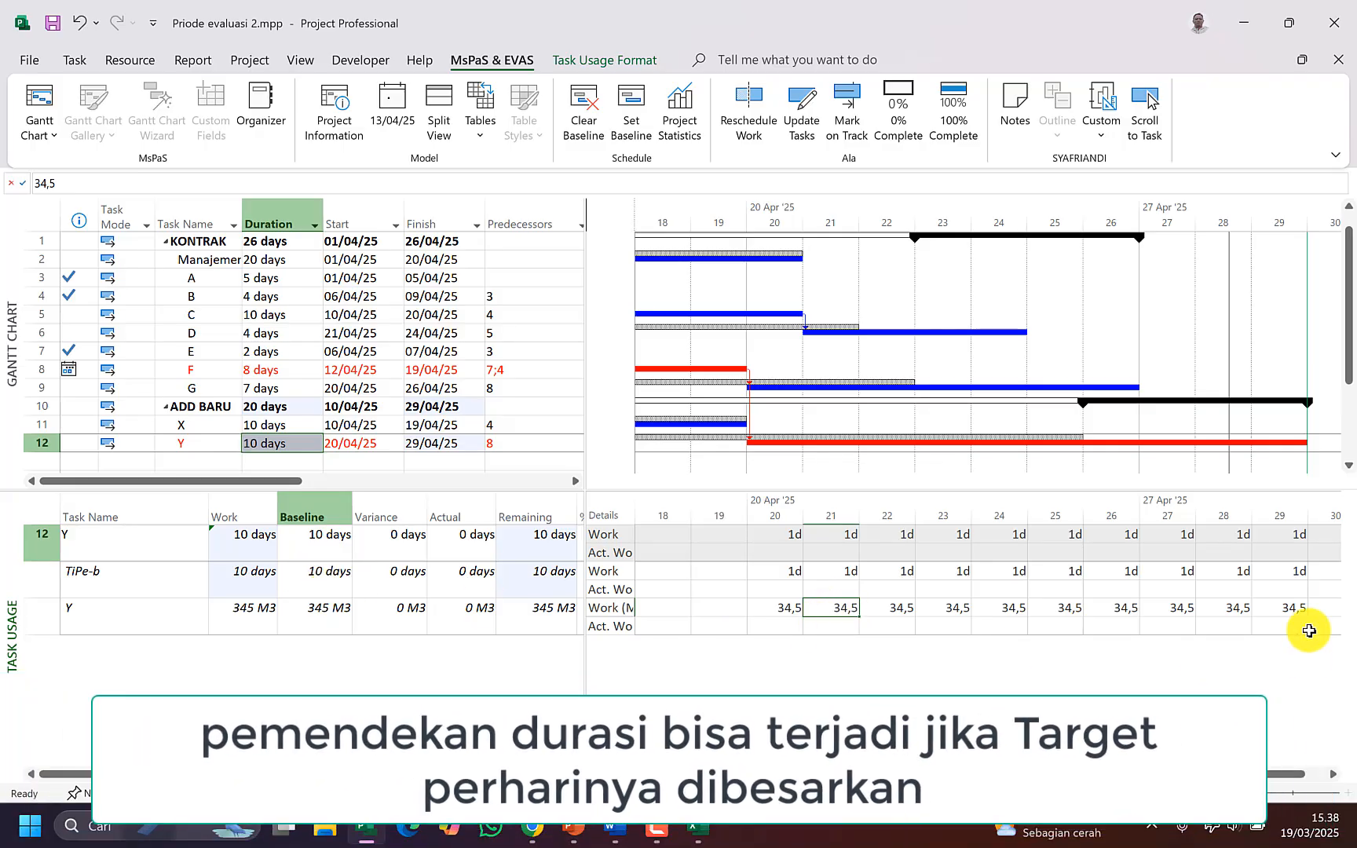
# Step: Set task Y's work back to 8 days and check its daily quantities from 20 to 27 April
pyautogui.click(261, 550)
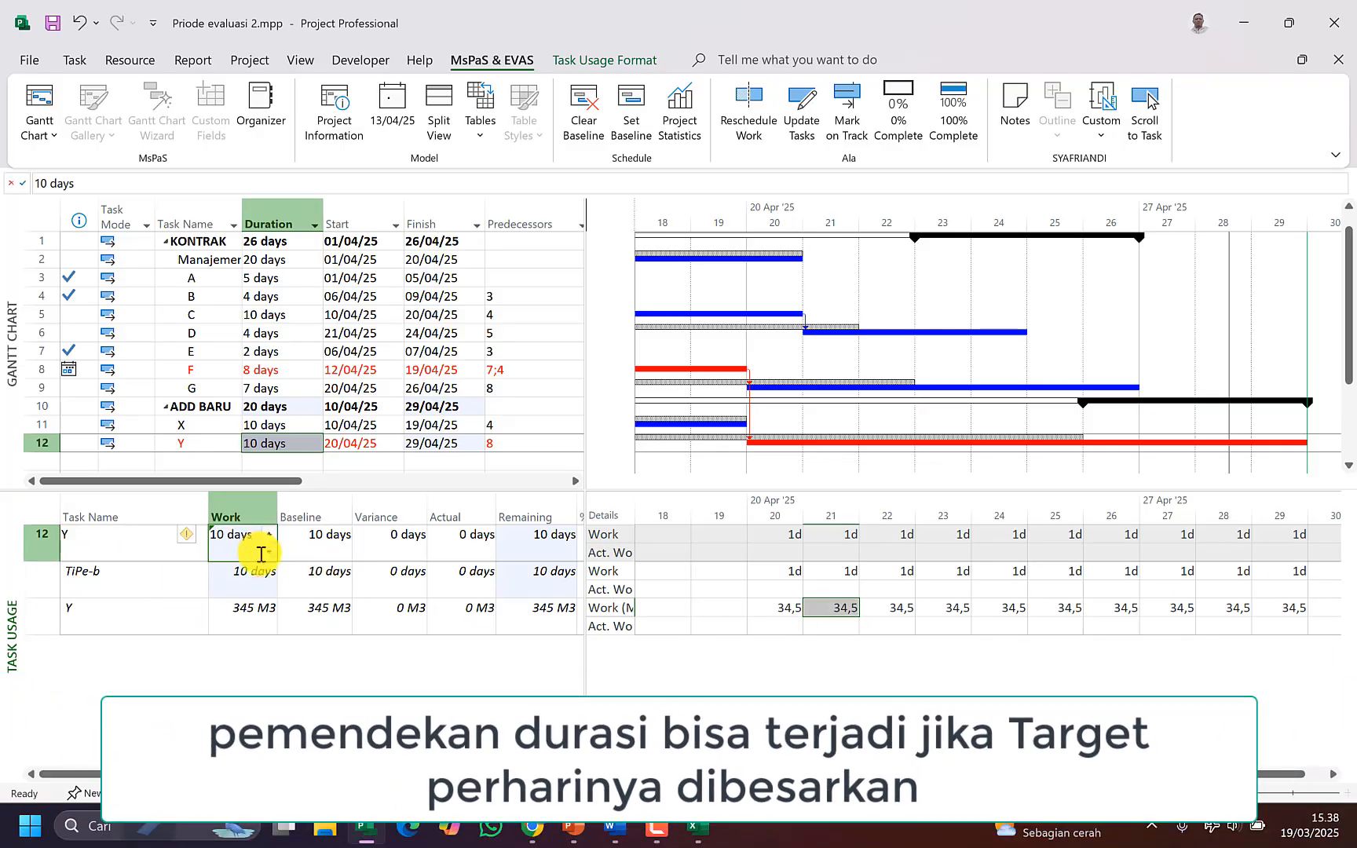
pyautogui.write('8')
pyautogui.press('Left')
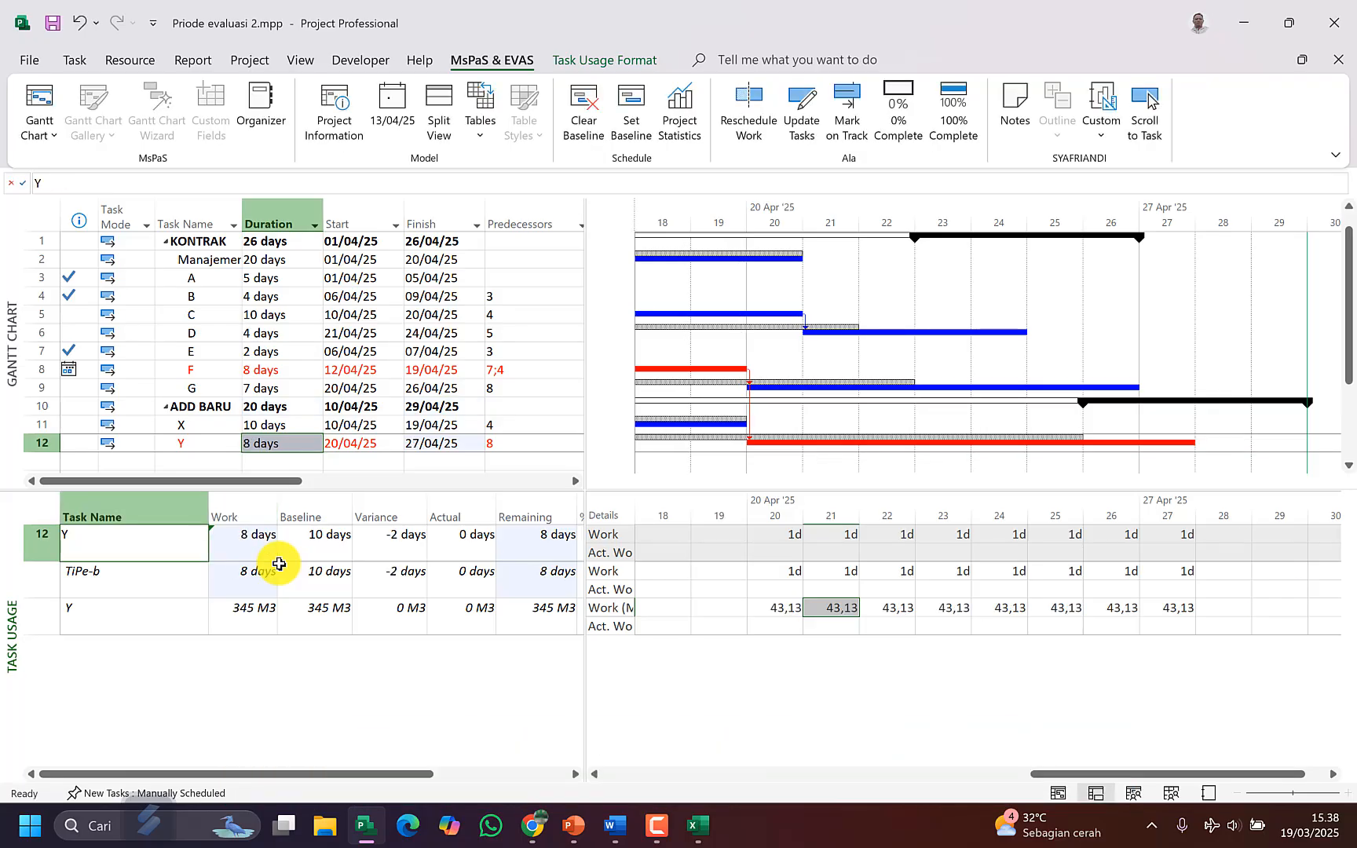
pyautogui.moveTo(774, 610); pyautogui.dragTo(1153, 615)
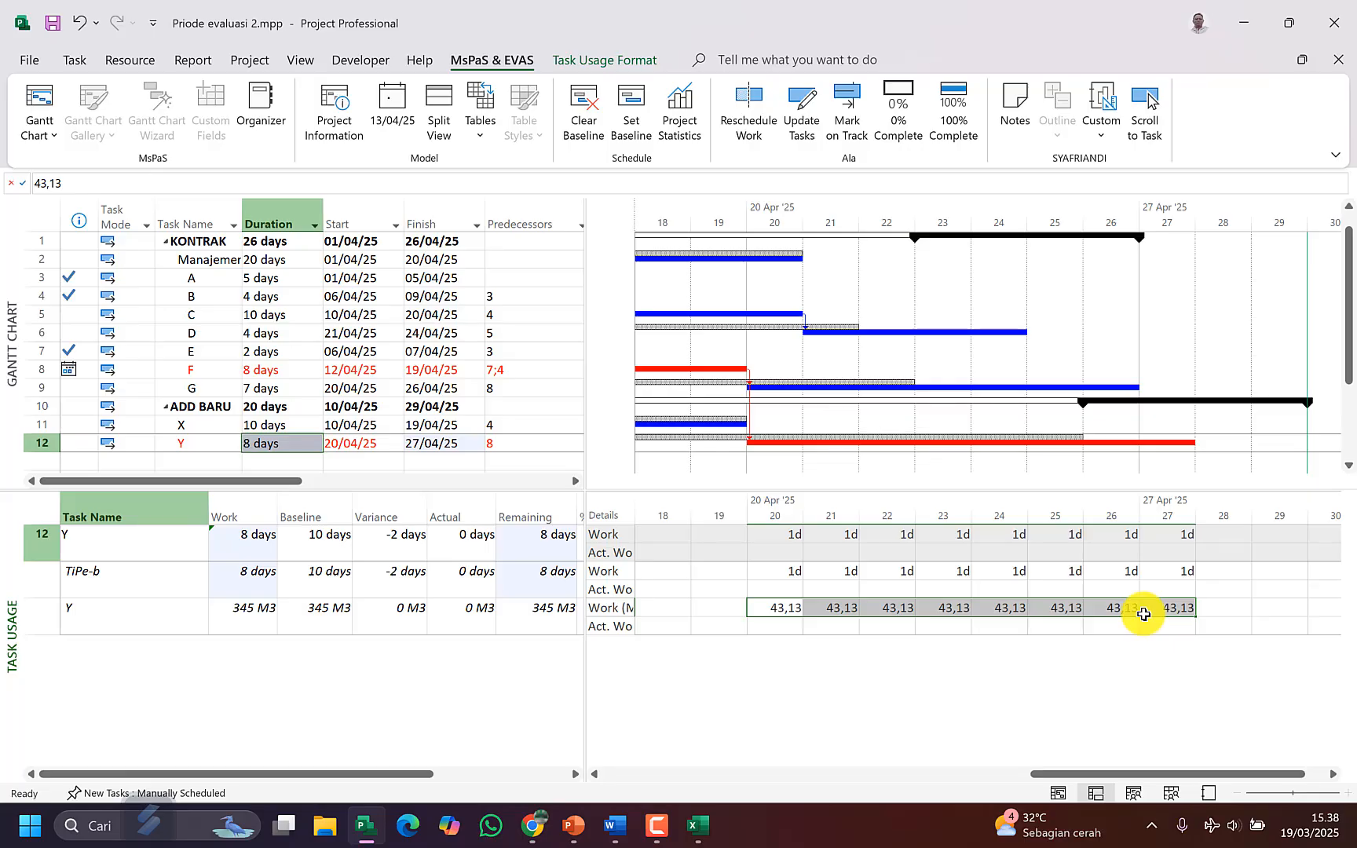
# Step: Check task F's daily quantities from 14 to 19 April together with its actual work, remaining work and percent complete
pyautogui.moveTo(1102, 775); pyautogui.dragTo(980, 775)
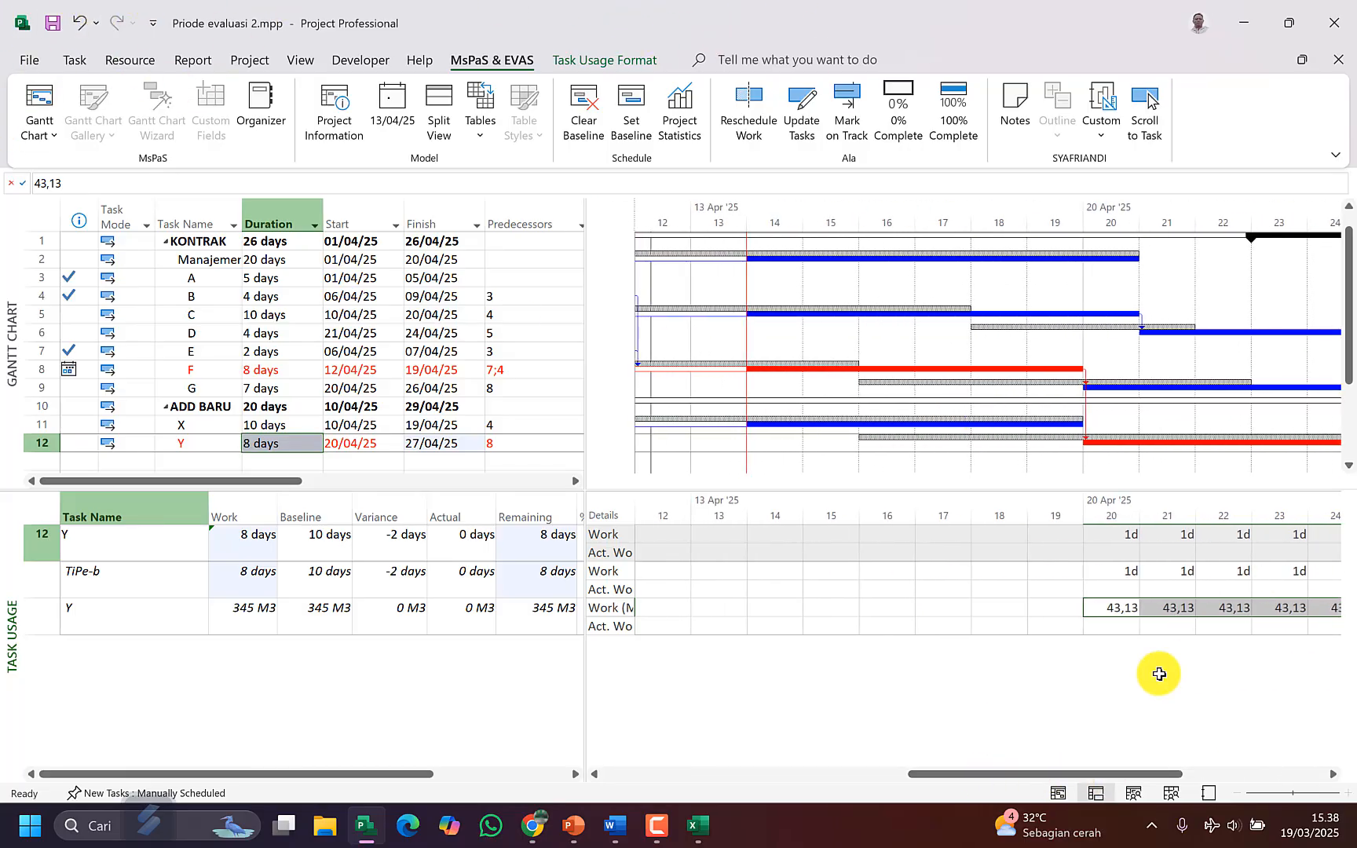
pyautogui.click(232, 369)
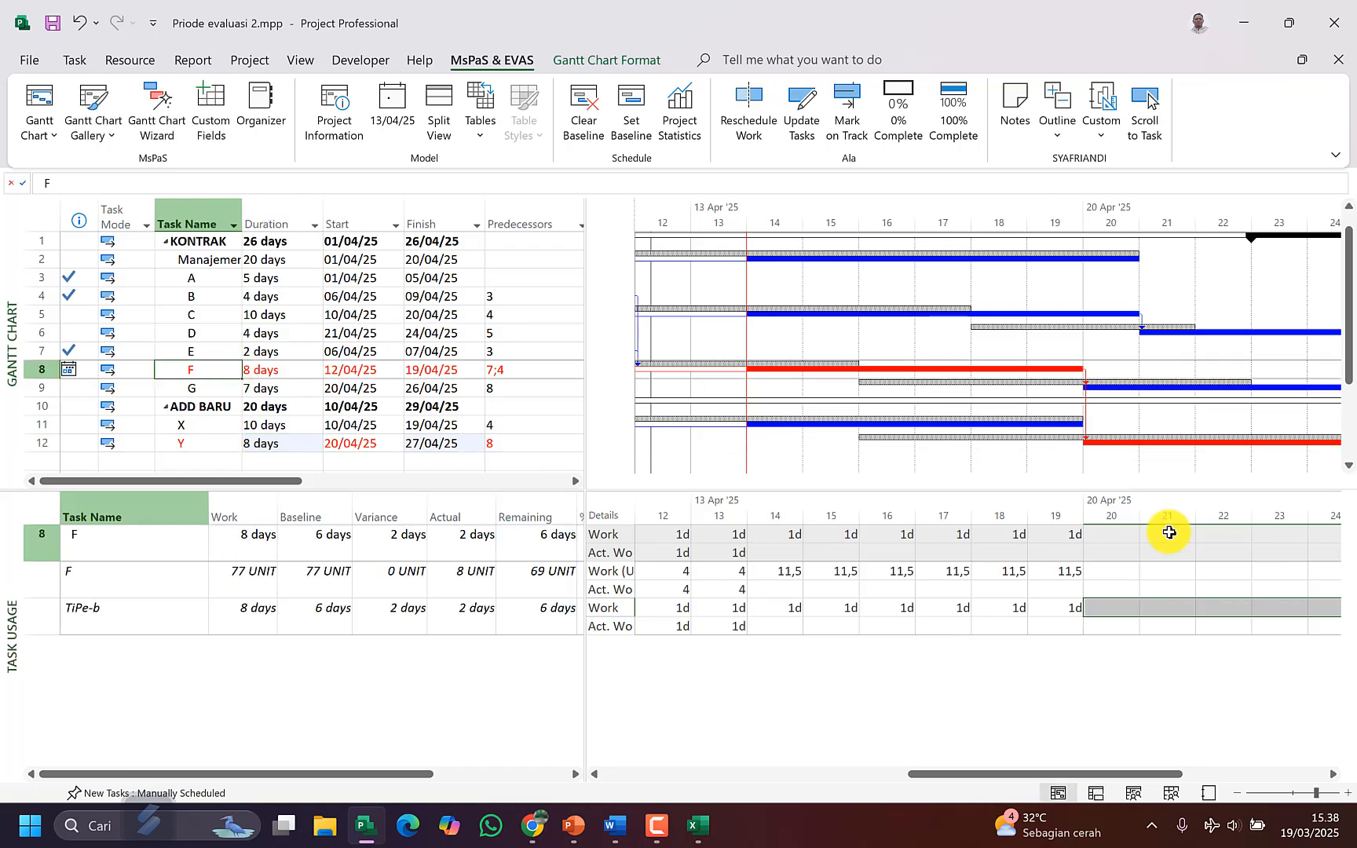
pyautogui.moveTo(801, 569); pyautogui.dragTo(1082, 566)
pyautogui.click(442, 555)
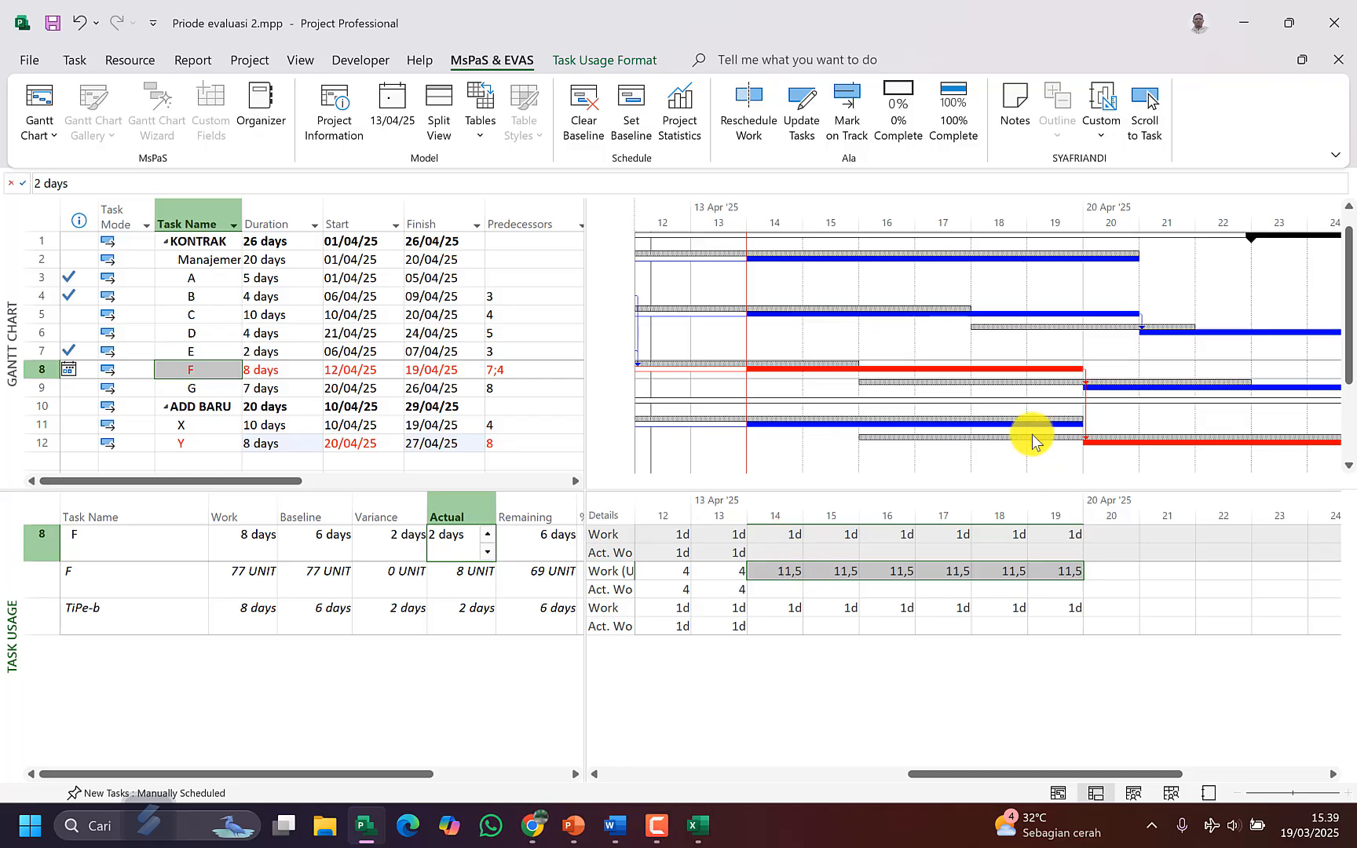
pyautogui.moveTo(513, 600); pyautogui.dragTo(514, 595)
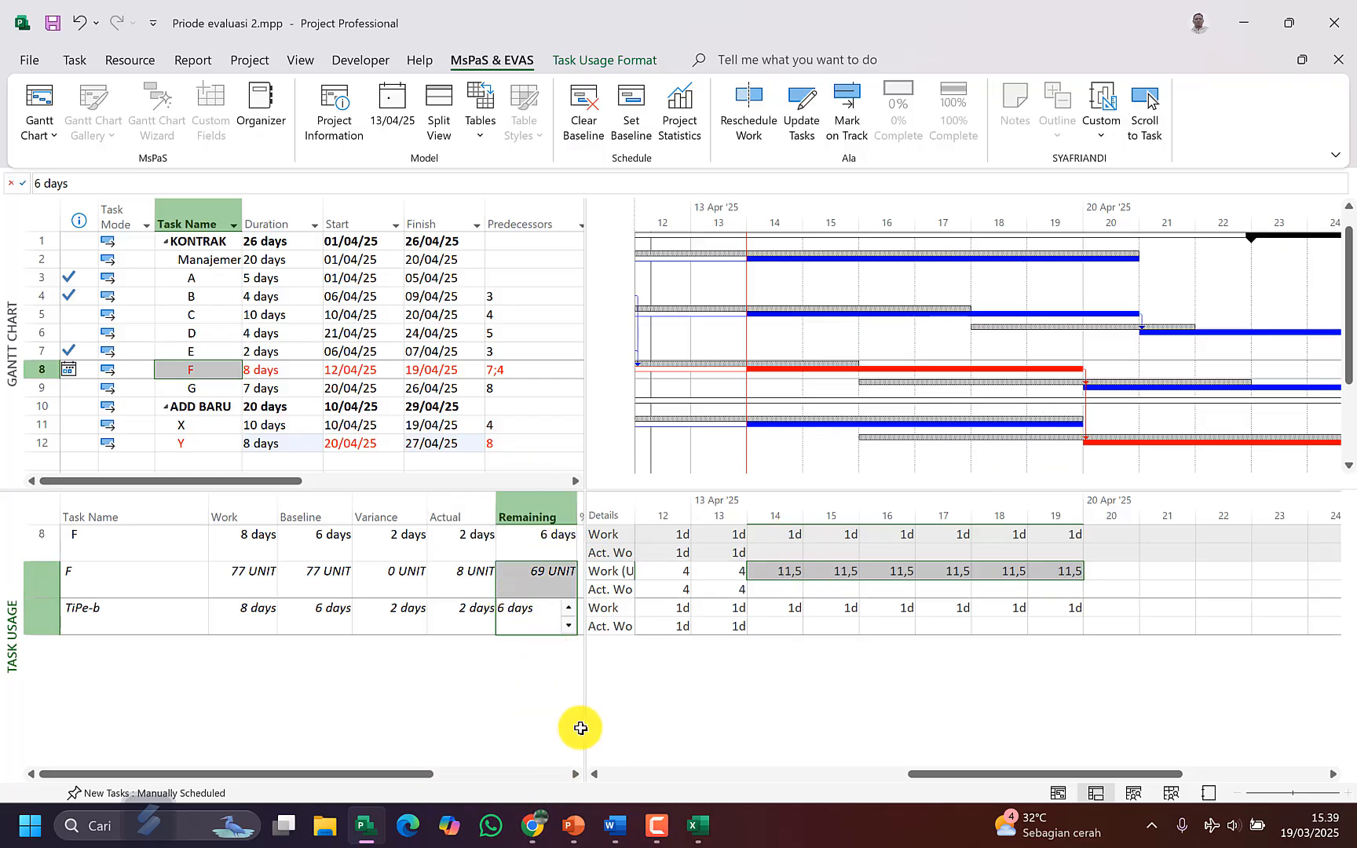
pyautogui.moveTo(584, 701); pyautogui.dragTo(851, 706)
pyautogui.click(549, 537)
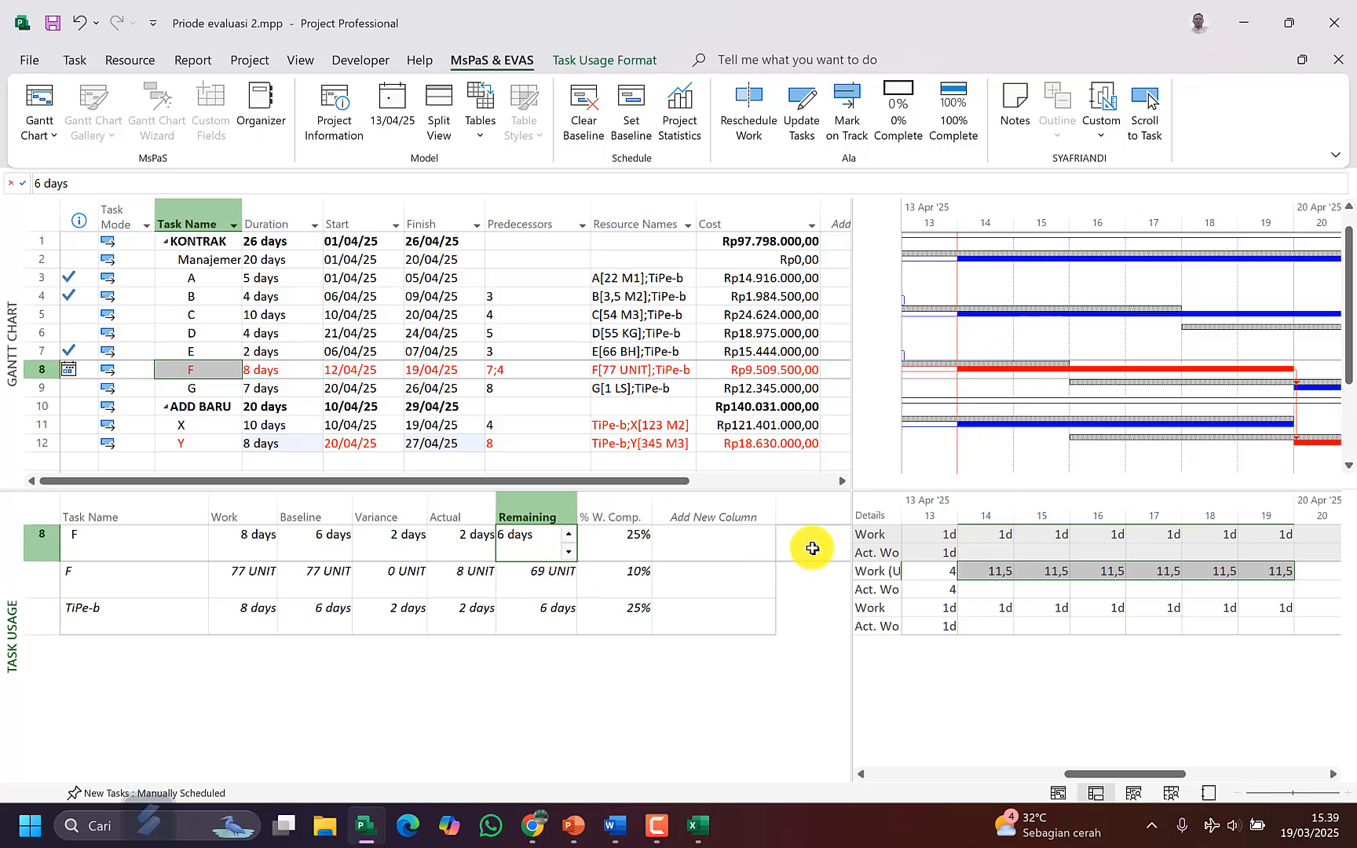
pyautogui.click(1010, 607)
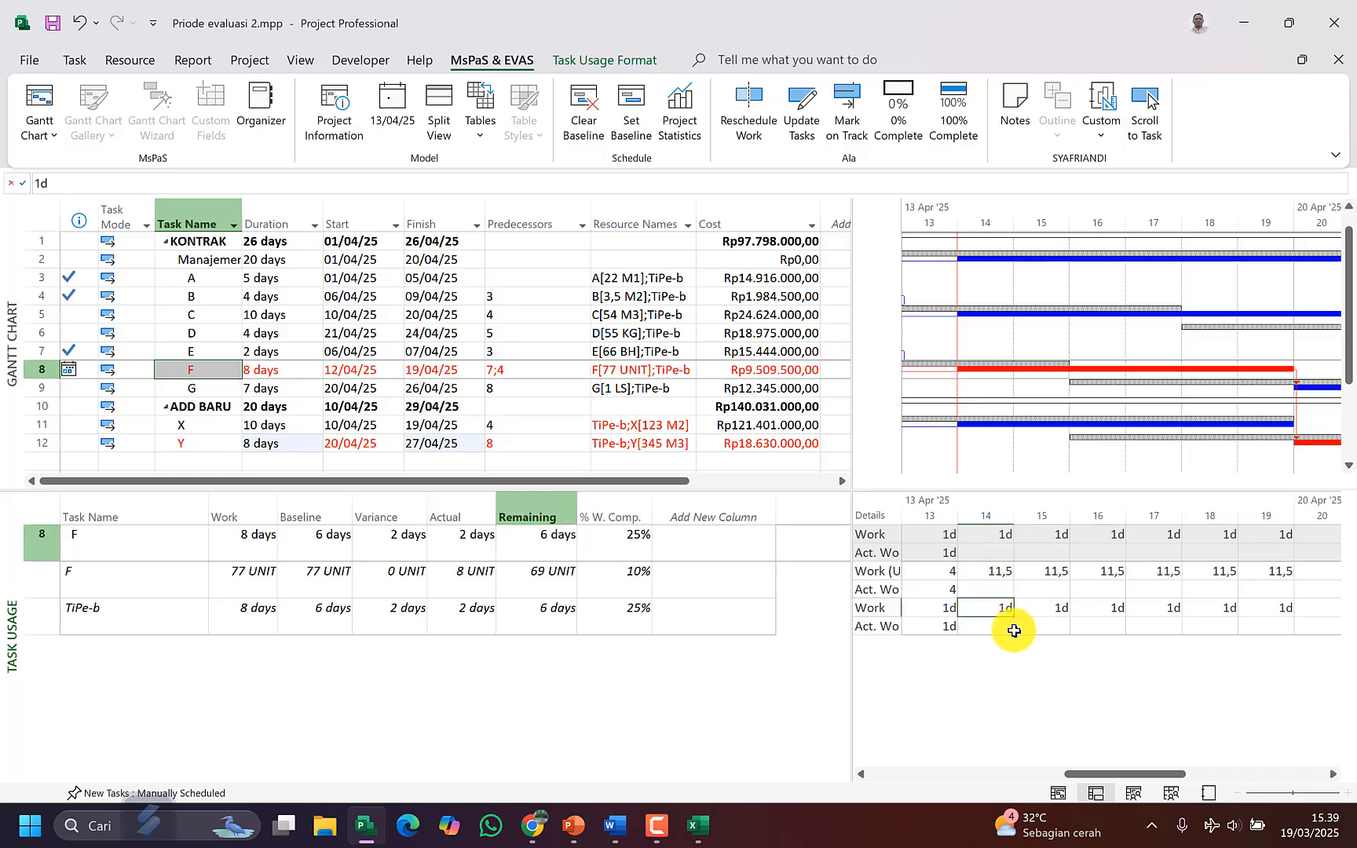
# Step: Close the Task Usage details and bring the Gantt Chart timeline from the project start into view
pyautogui.click(663, 406)
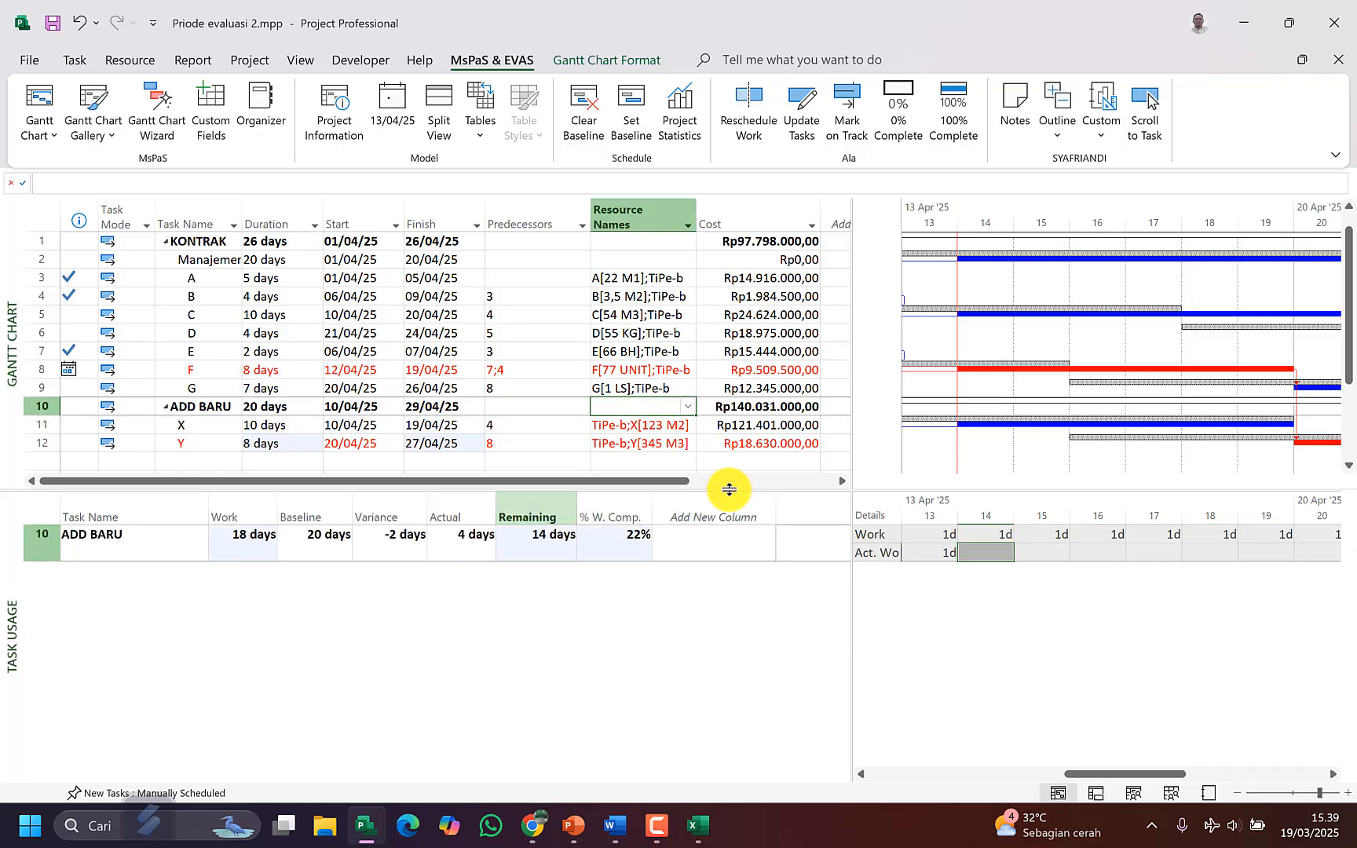
pyautogui.moveTo(729, 489); pyautogui.dragTo(739, 778)
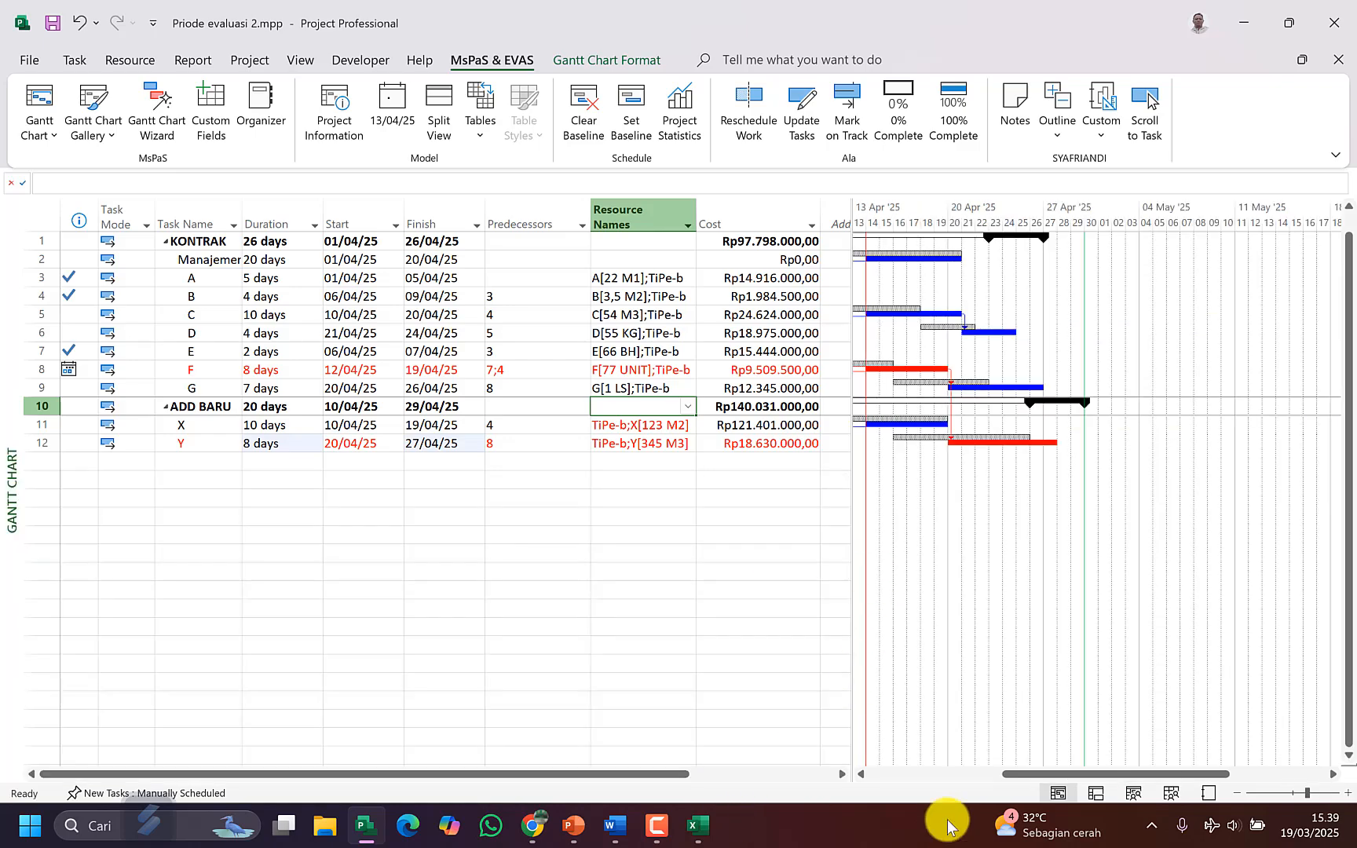
pyautogui.moveTo(1038, 774); pyautogui.dragTo(905, 775)
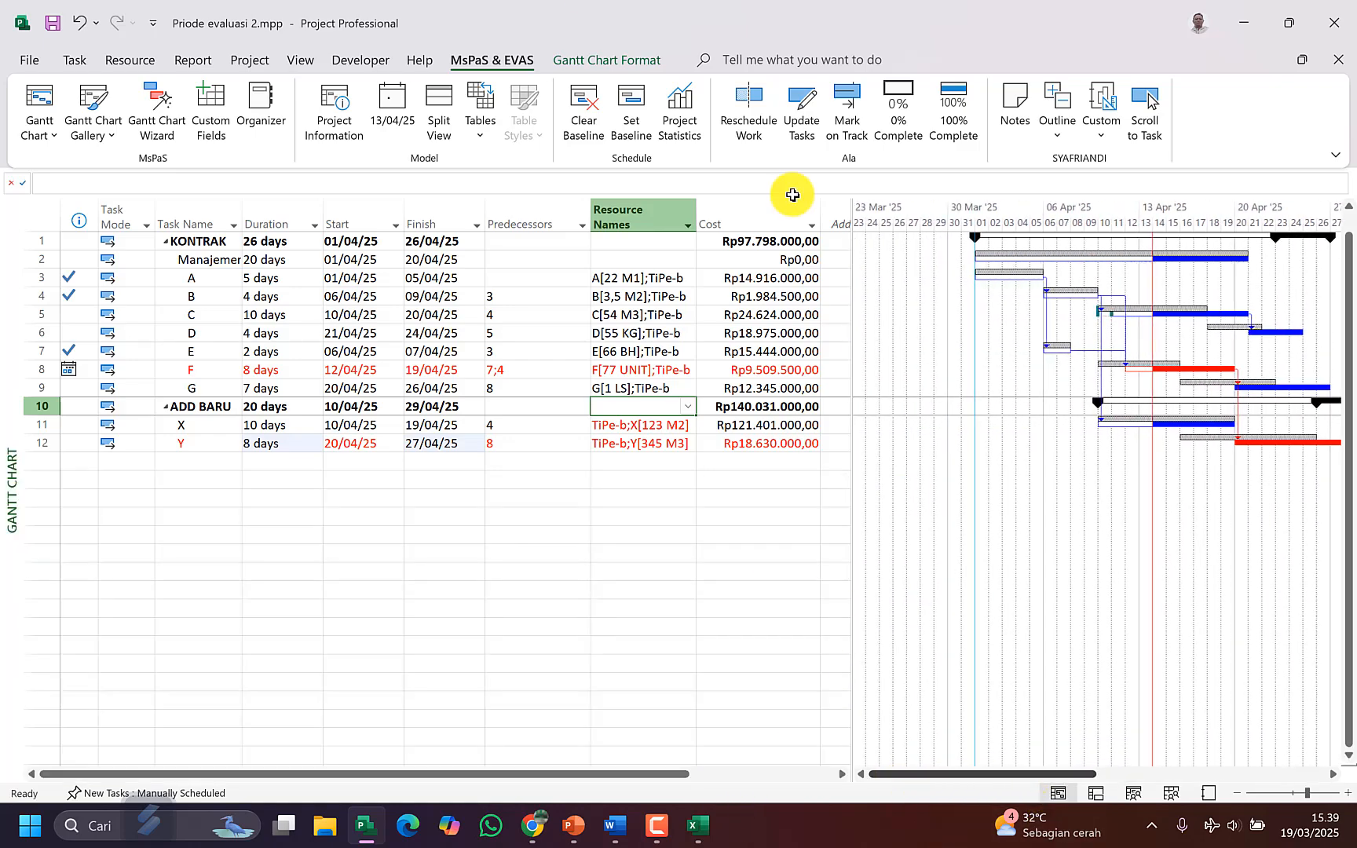
# Step: Check which baselines have already been saved in the Set Baseline dialog, and close it without saving
pyautogui.click(633, 133)
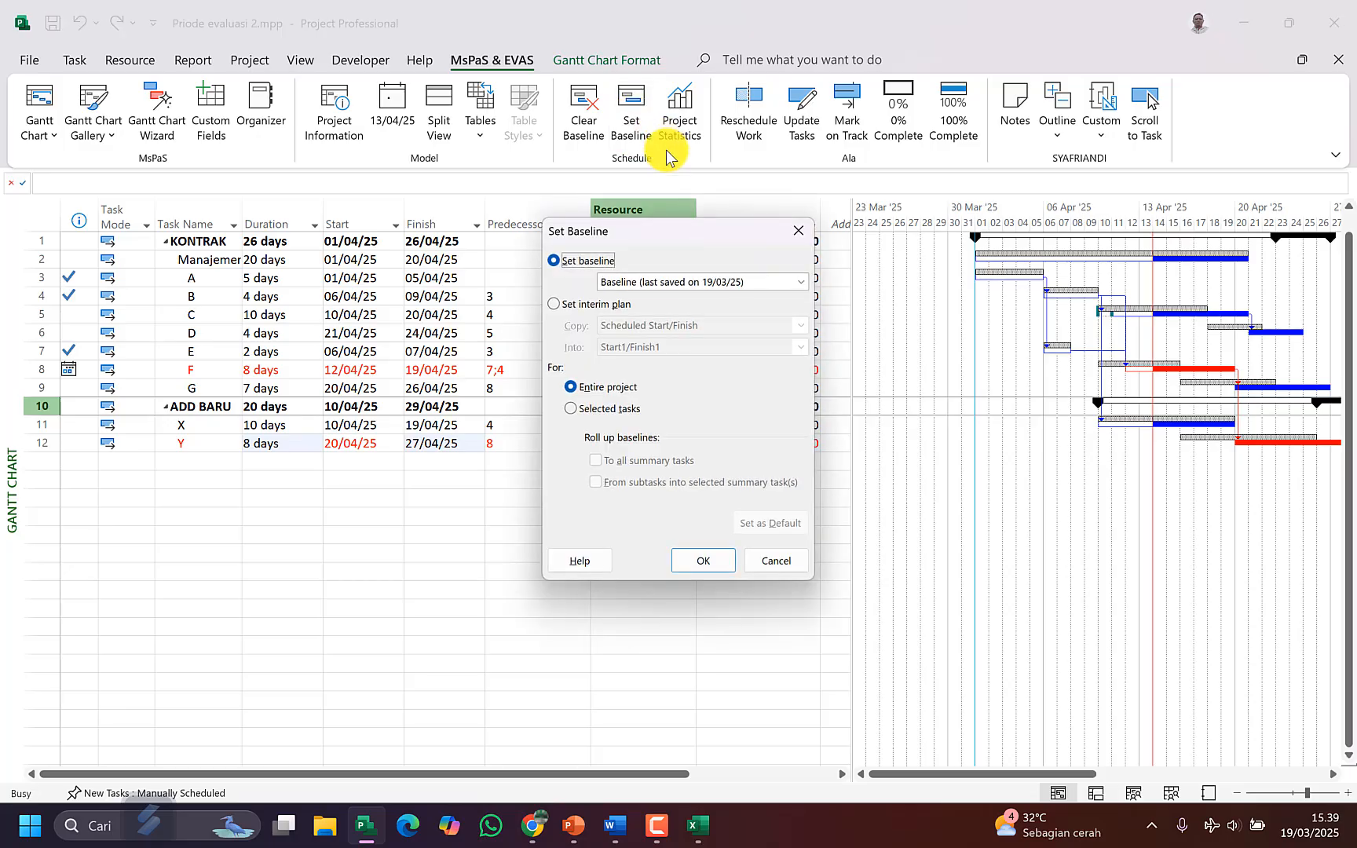
pyautogui.click(801, 282)
pyautogui.click(746, 306)
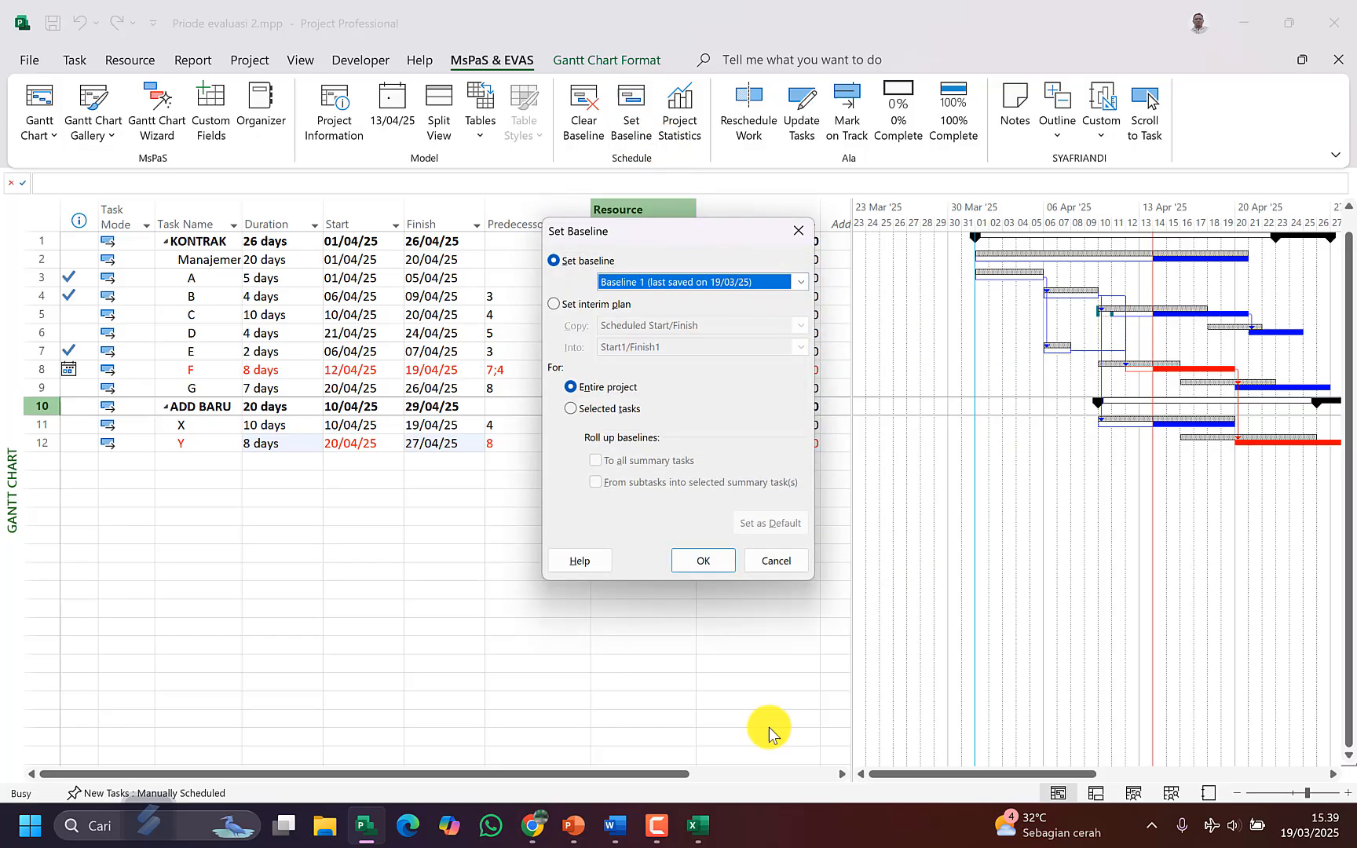
pyautogui.click(810, 283)
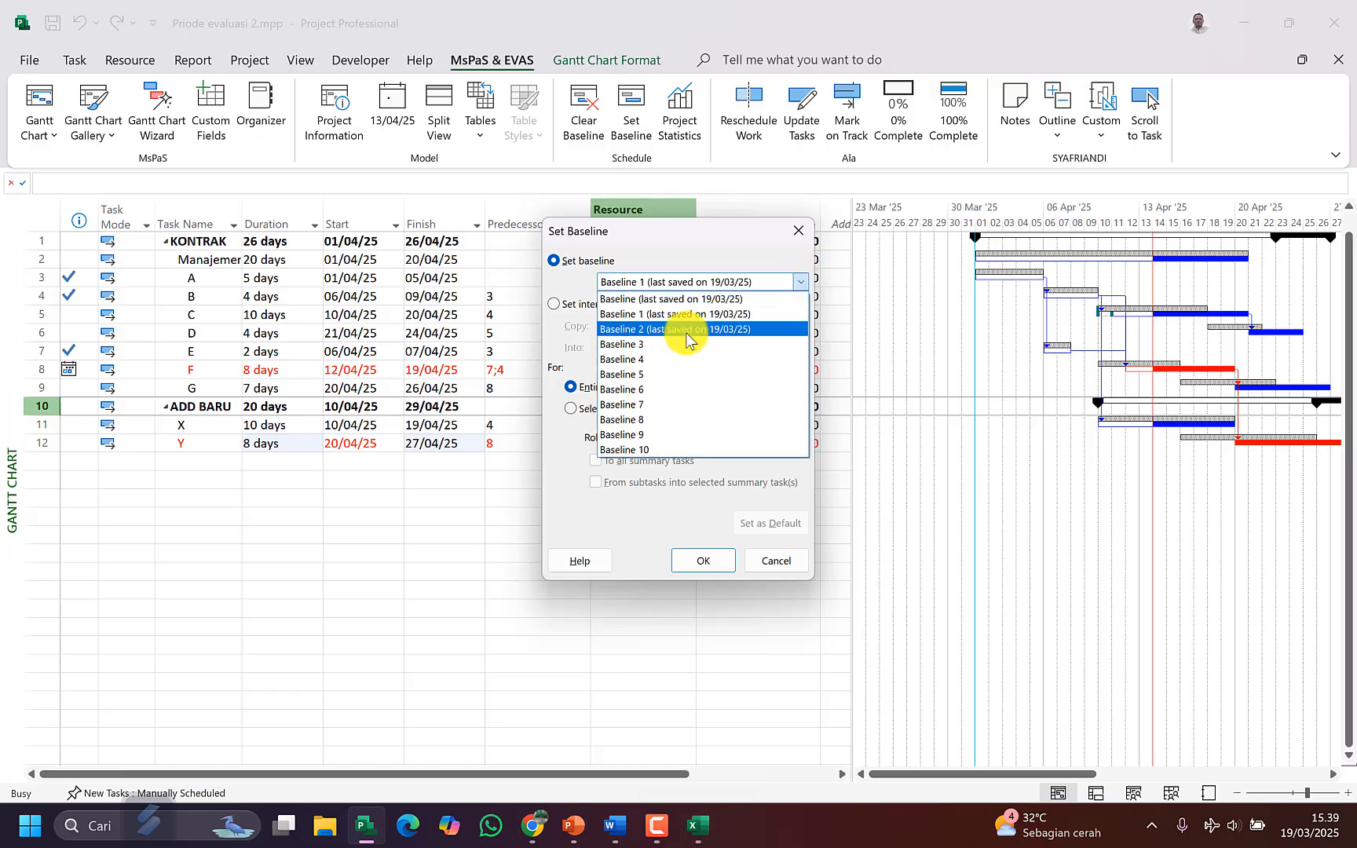
pyautogui.press('Escape')
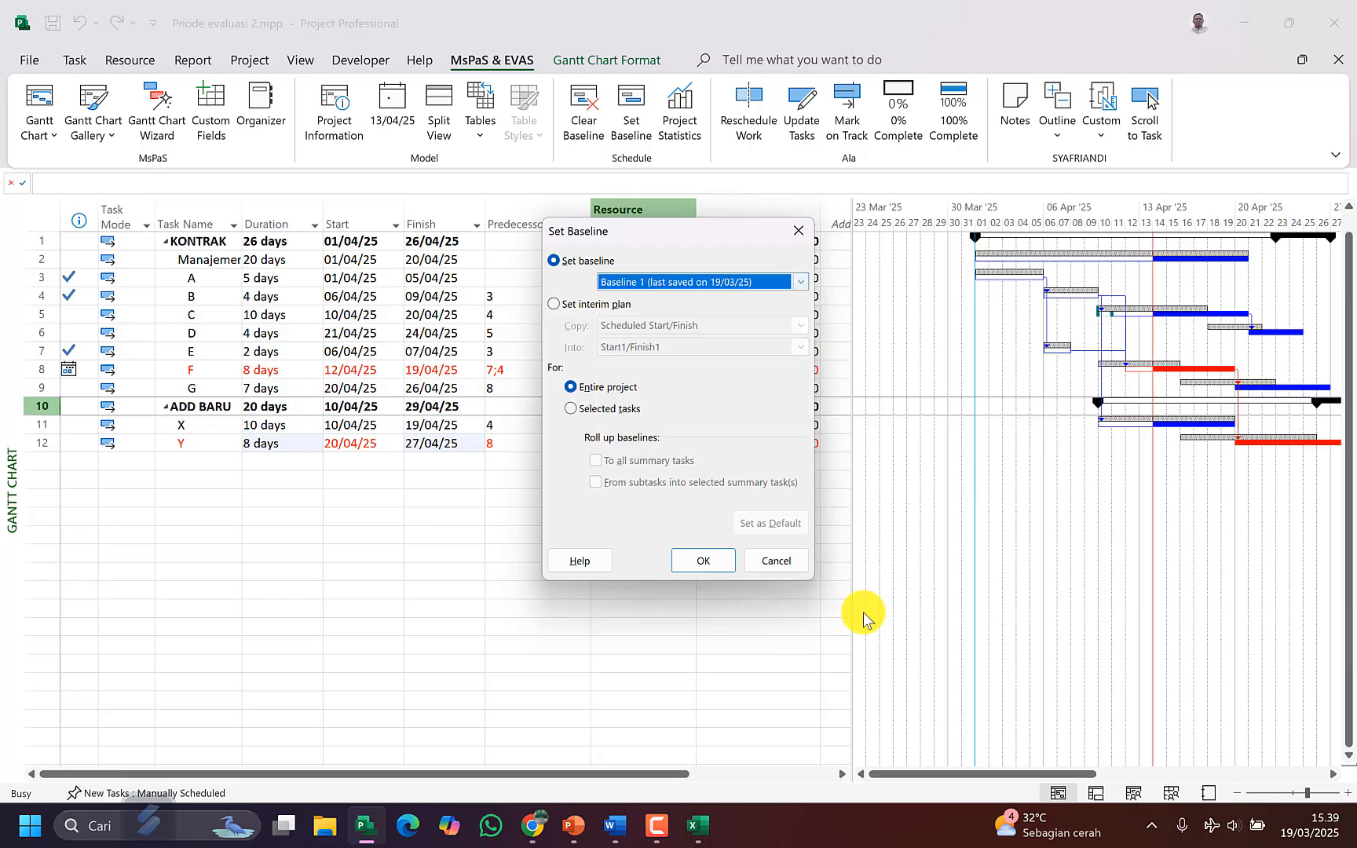
pyautogui.press('Escape')
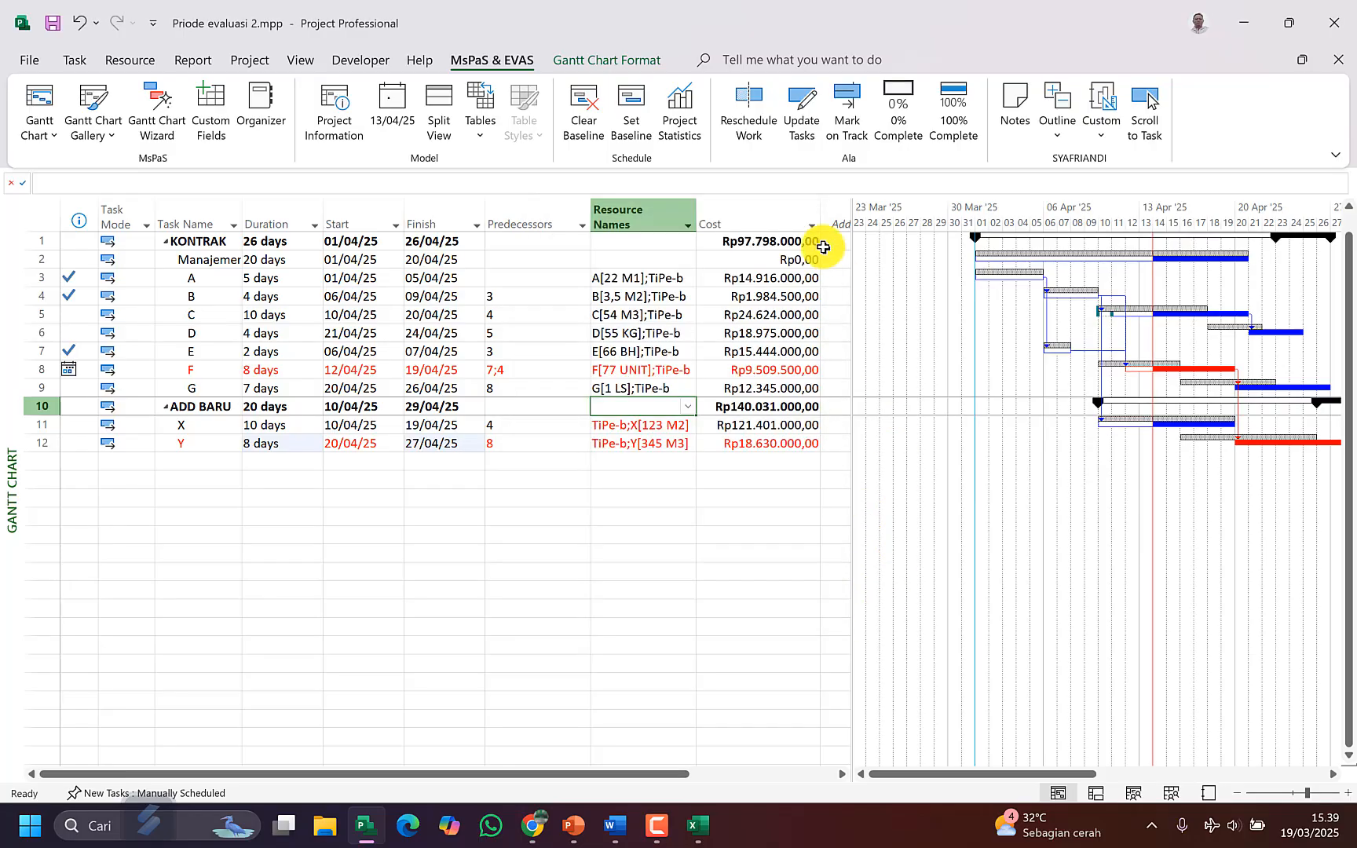
# Step: Display Baseline 1 on the Gantt chart, widen the chart area, and switch the displayed bars to Baseline 2
pyautogui.click(597, 63)
pyautogui.click(538, 114)
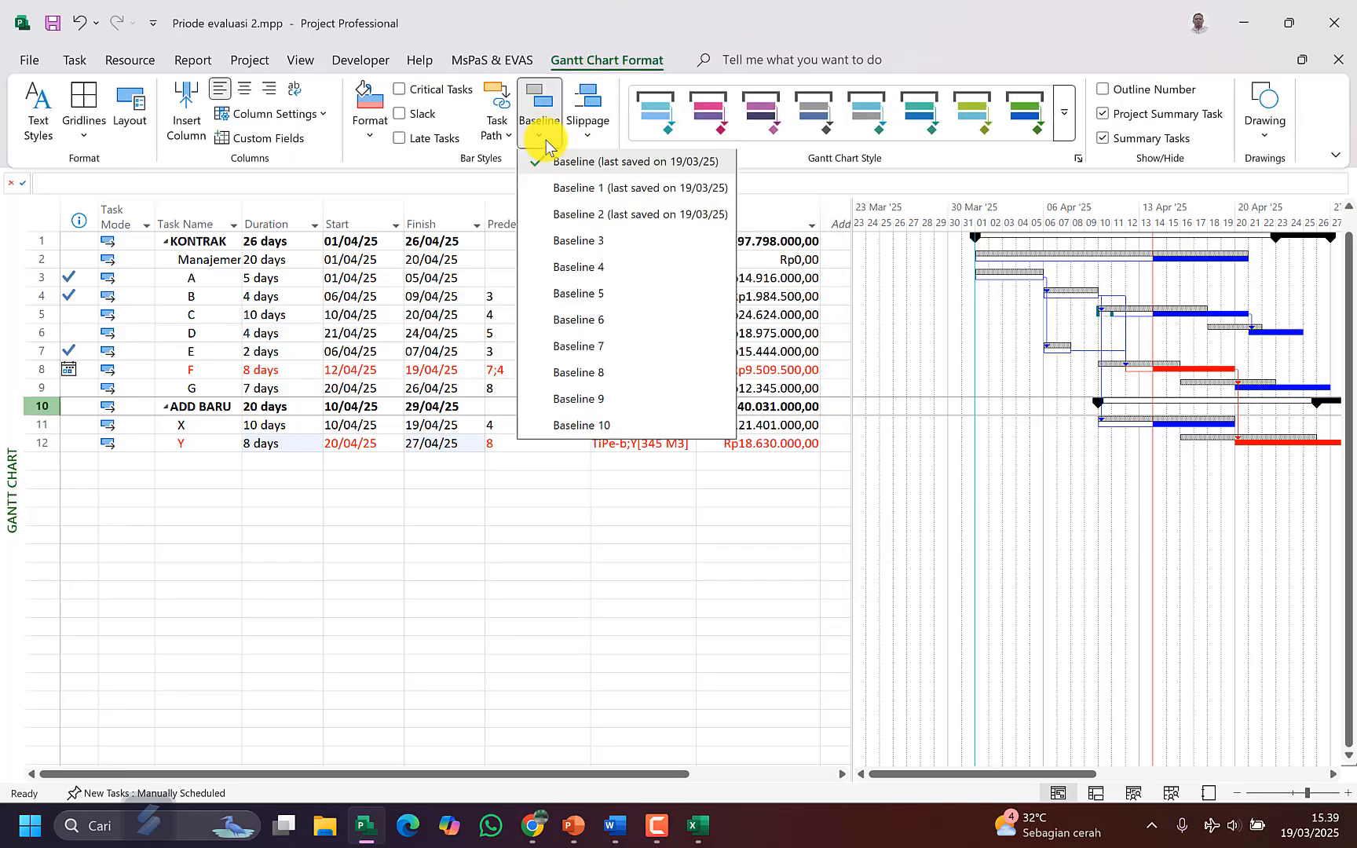
pyautogui.click(574, 209)
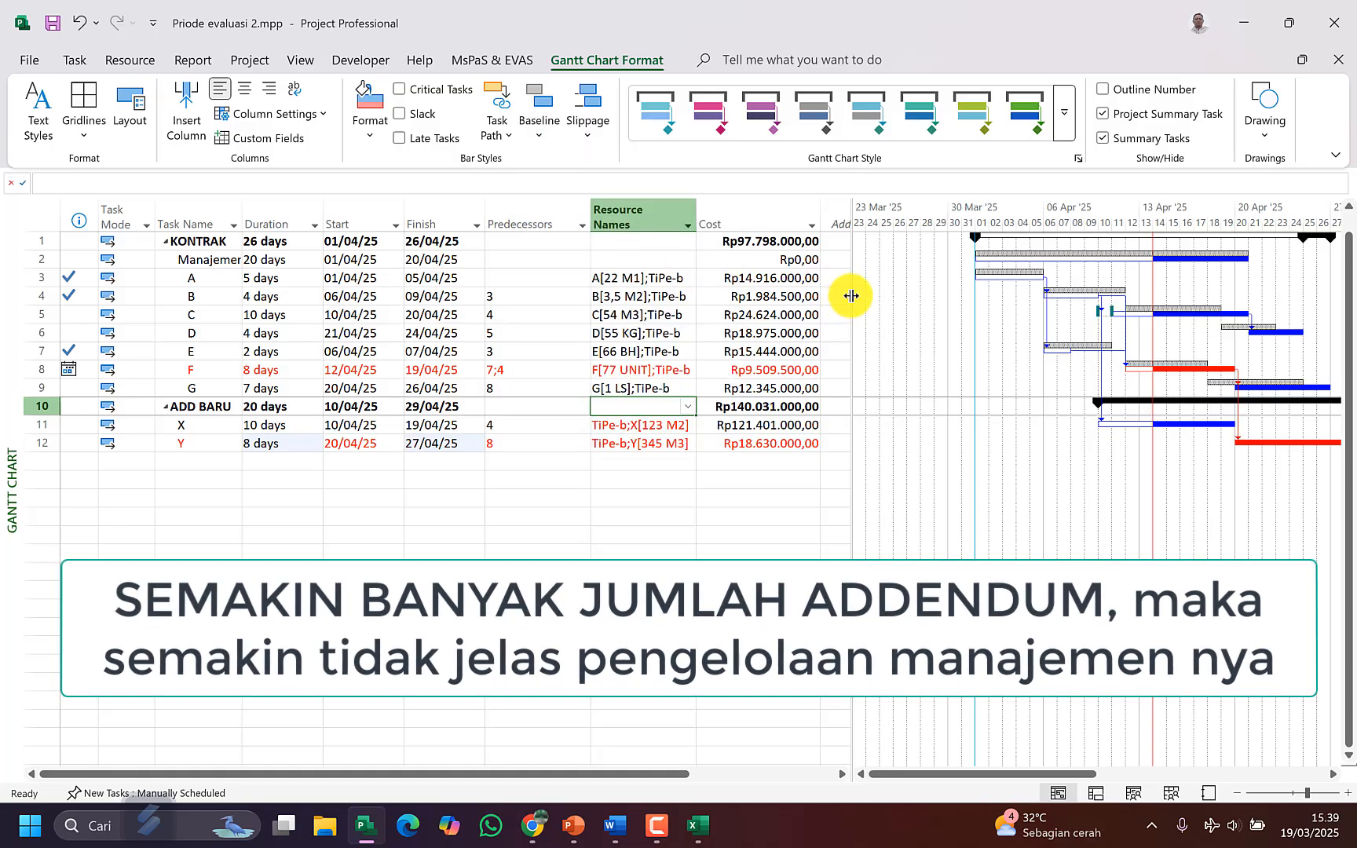
pyautogui.moveTo(851, 296); pyautogui.dragTo(564, 296)
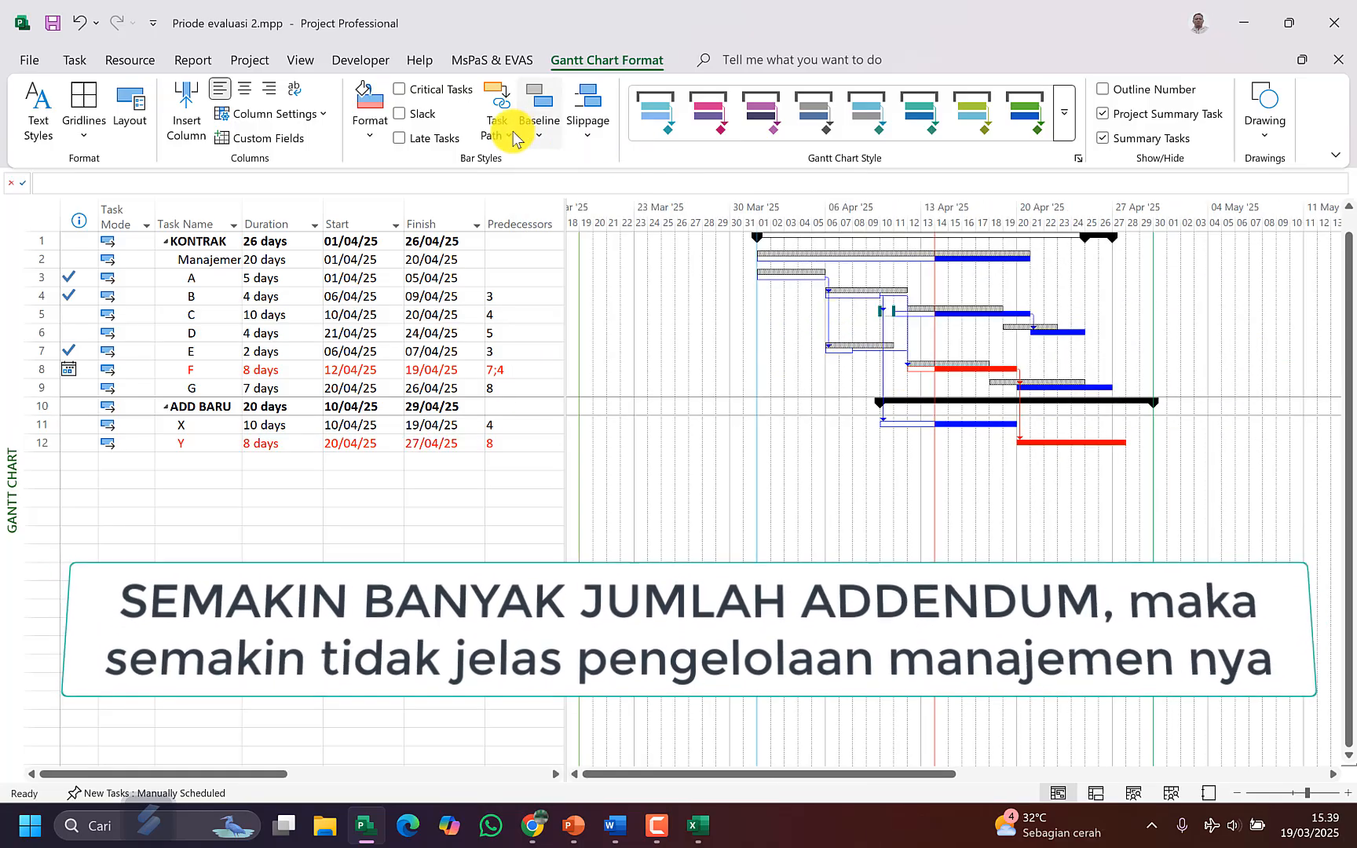
pyautogui.click(539, 110)
pyautogui.click(648, 237)
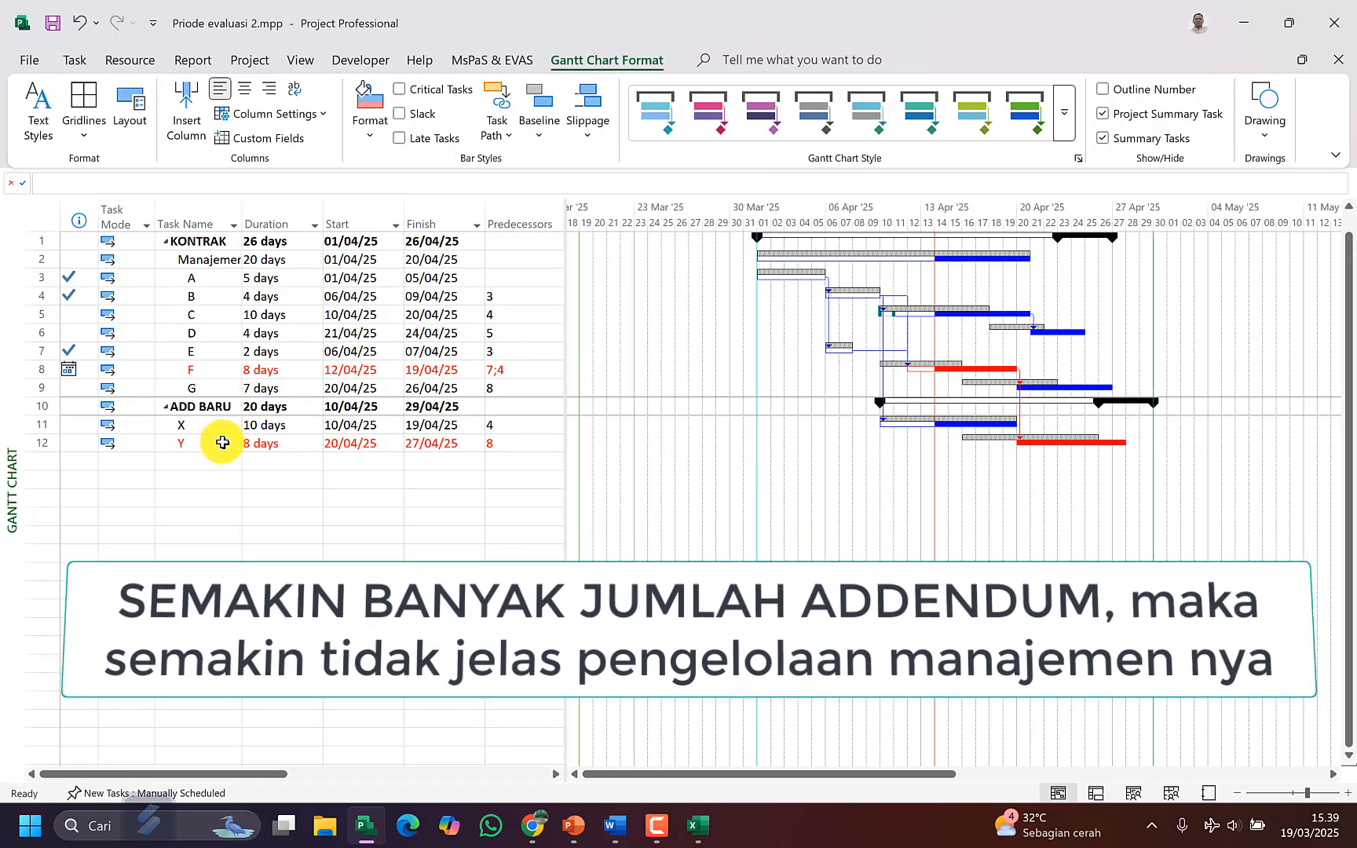
# Step: Set the duration of the ADD BARU summary task to 18 days
pyautogui.click(273, 407)
pyautogui.write('1')
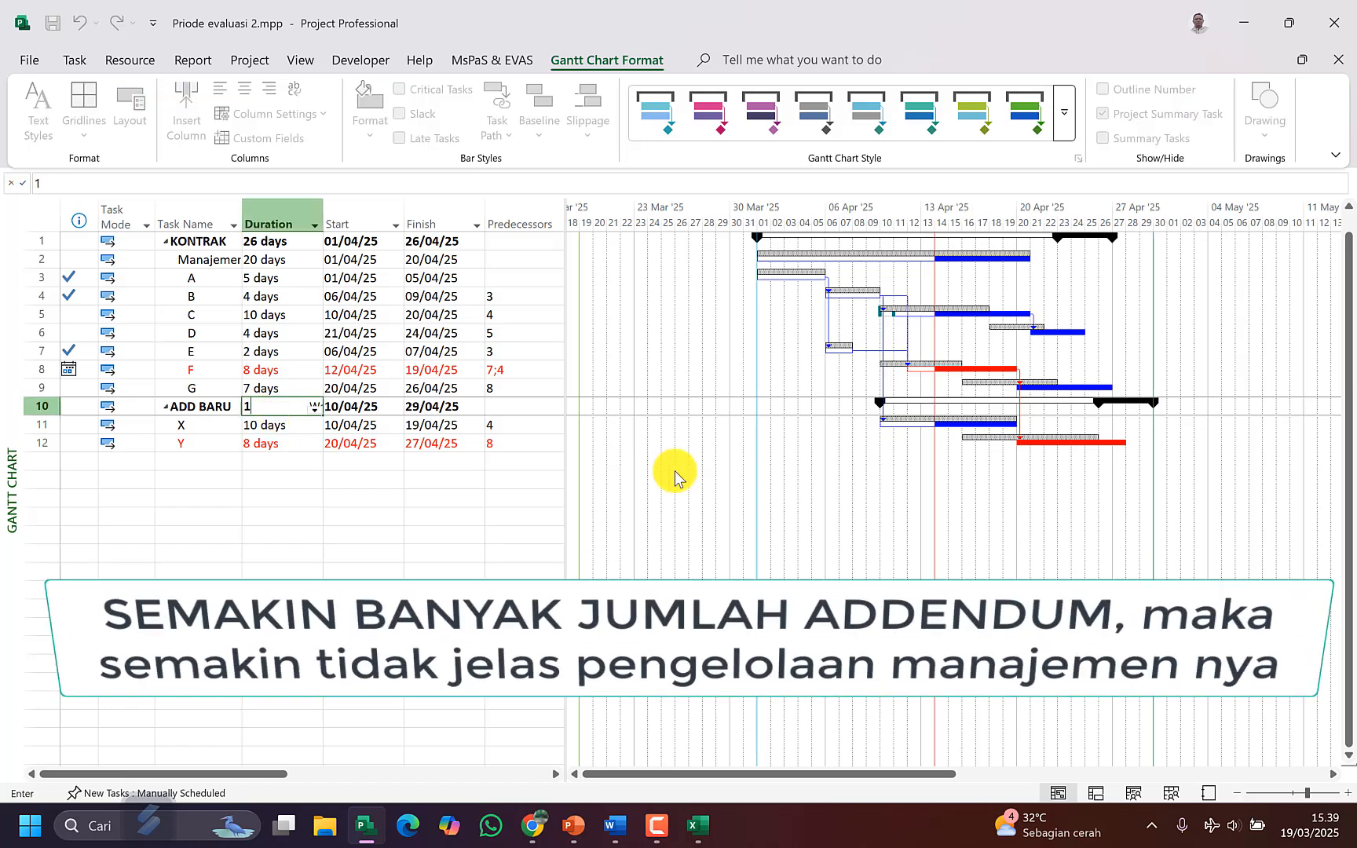
pyautogui.write('8')
pyautogui.press('Return')
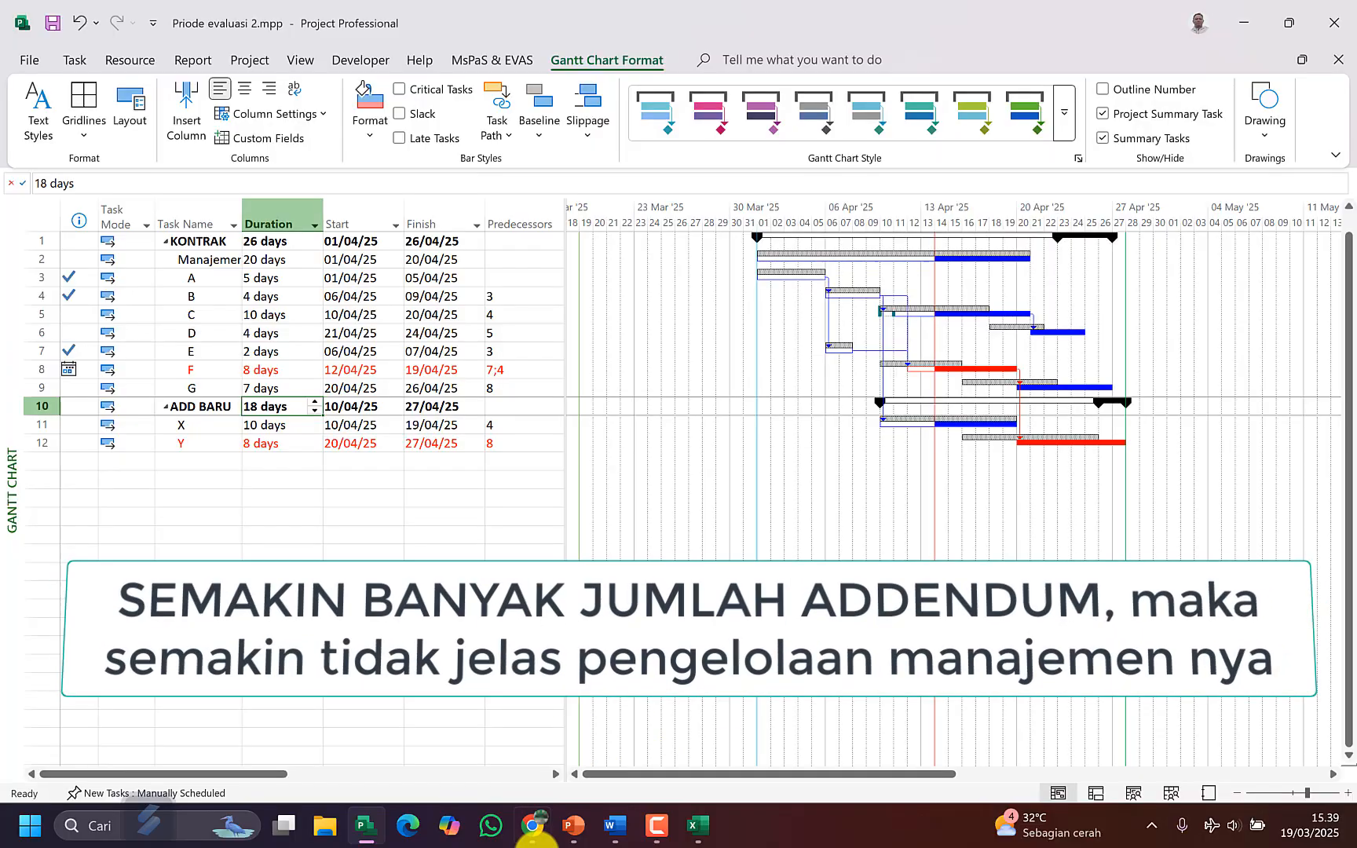
# Step: Switch to the PowerPoint presentation and view the slide with the contract, realisation and addendum curves
pyautogui.click(573, 825)
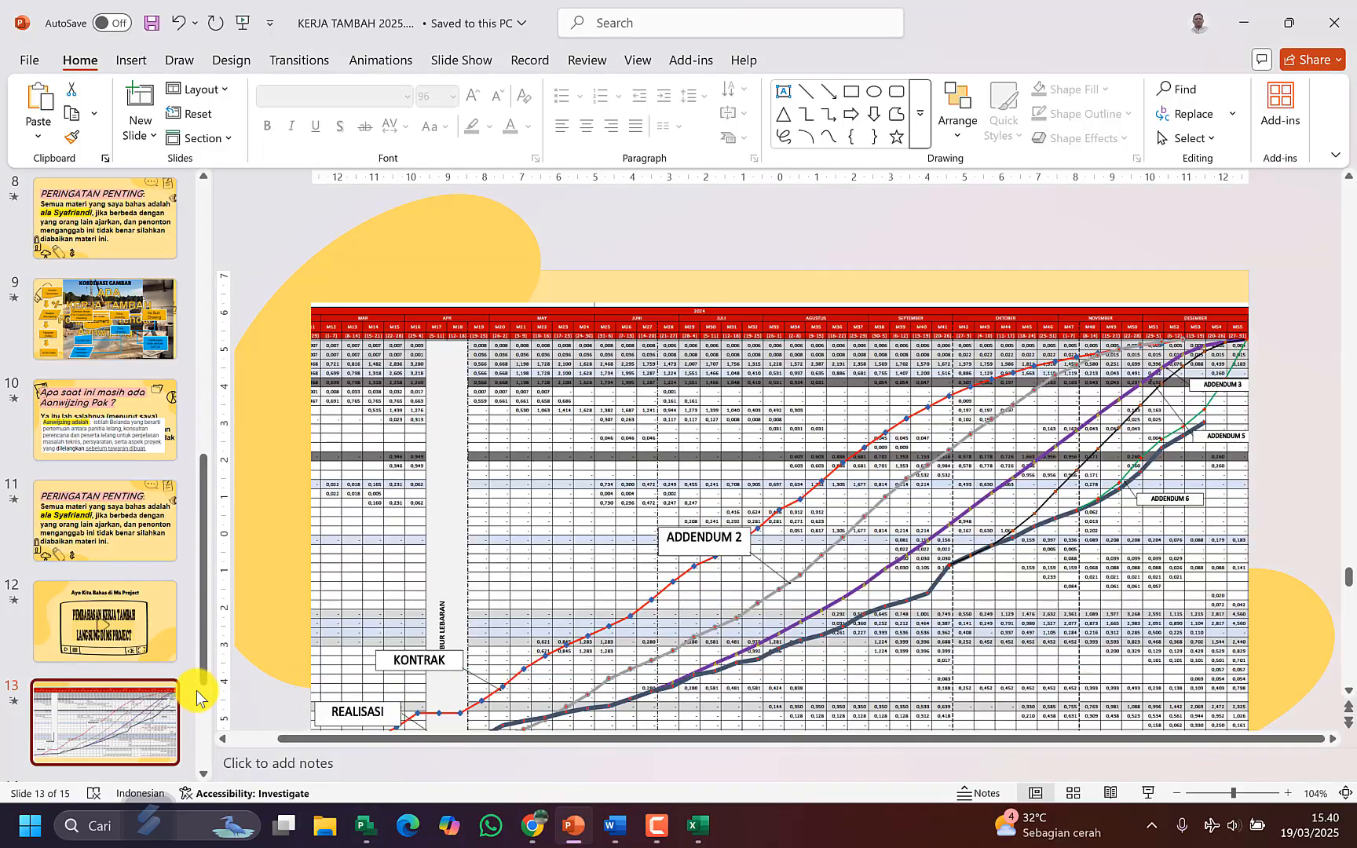